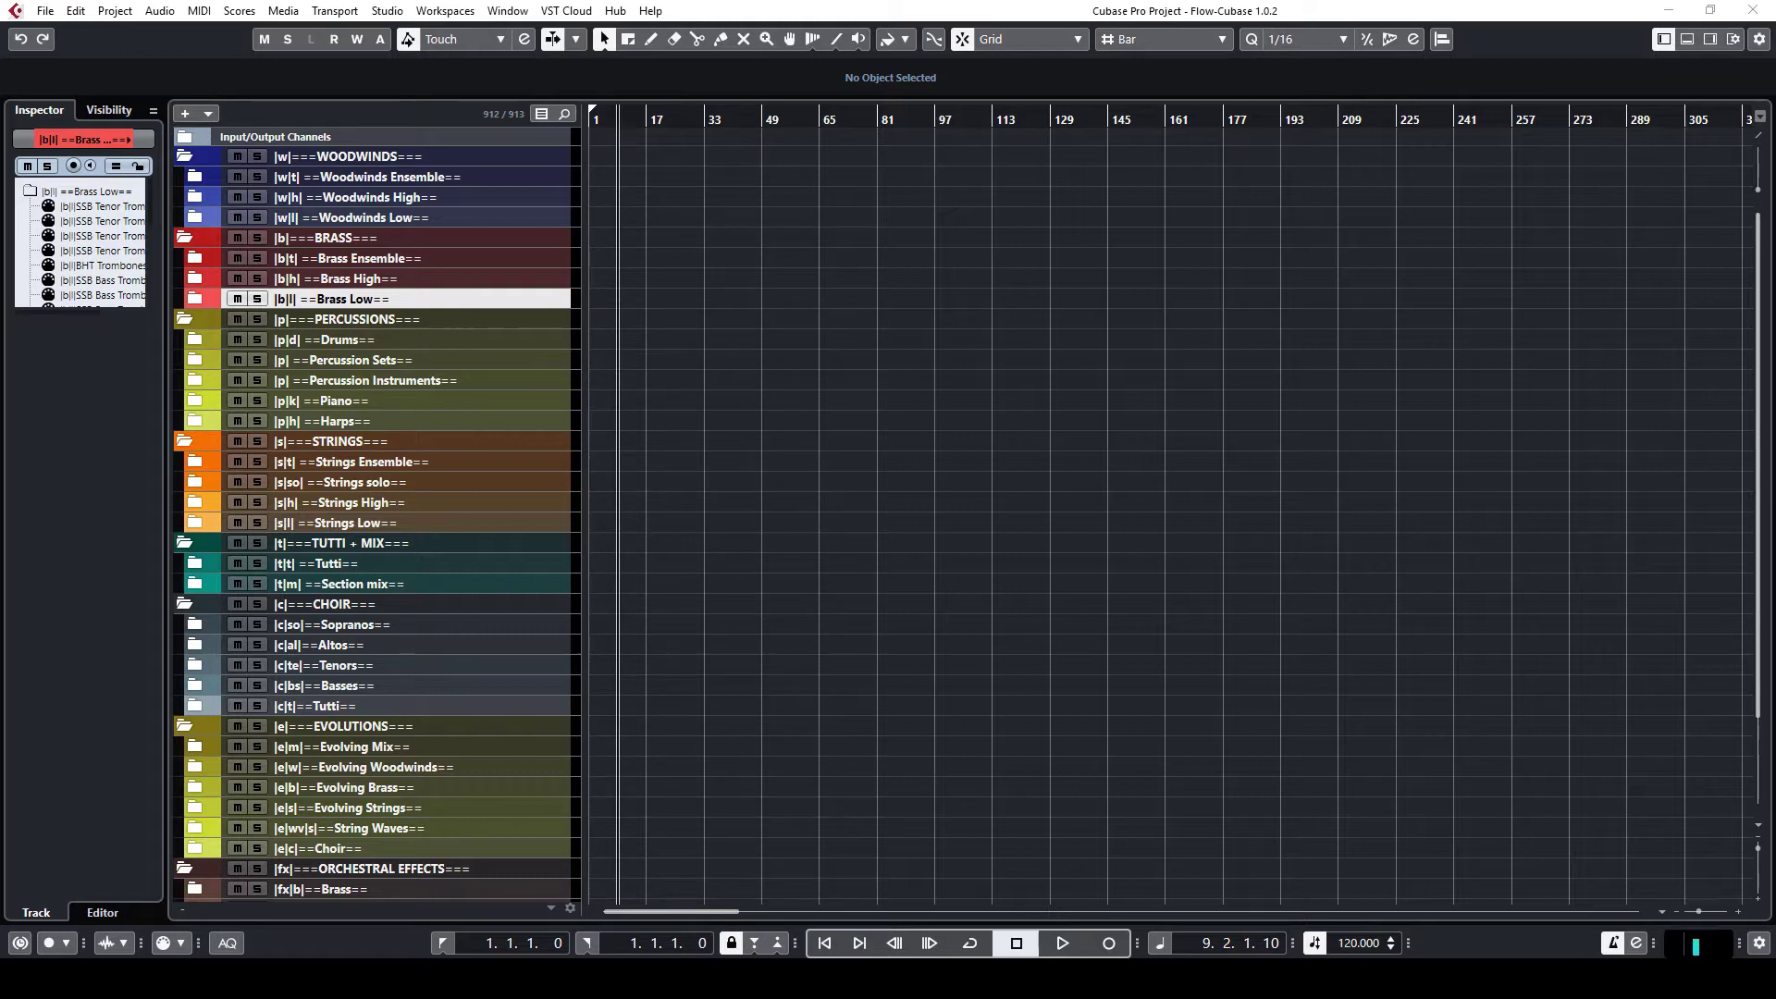
# Switch to the Vienna Ensemble Pro server in a maximized window and show the Brass instance.
pyautogui.moveTo(1775, 37); pyautogui.dragTo(1263, 124)
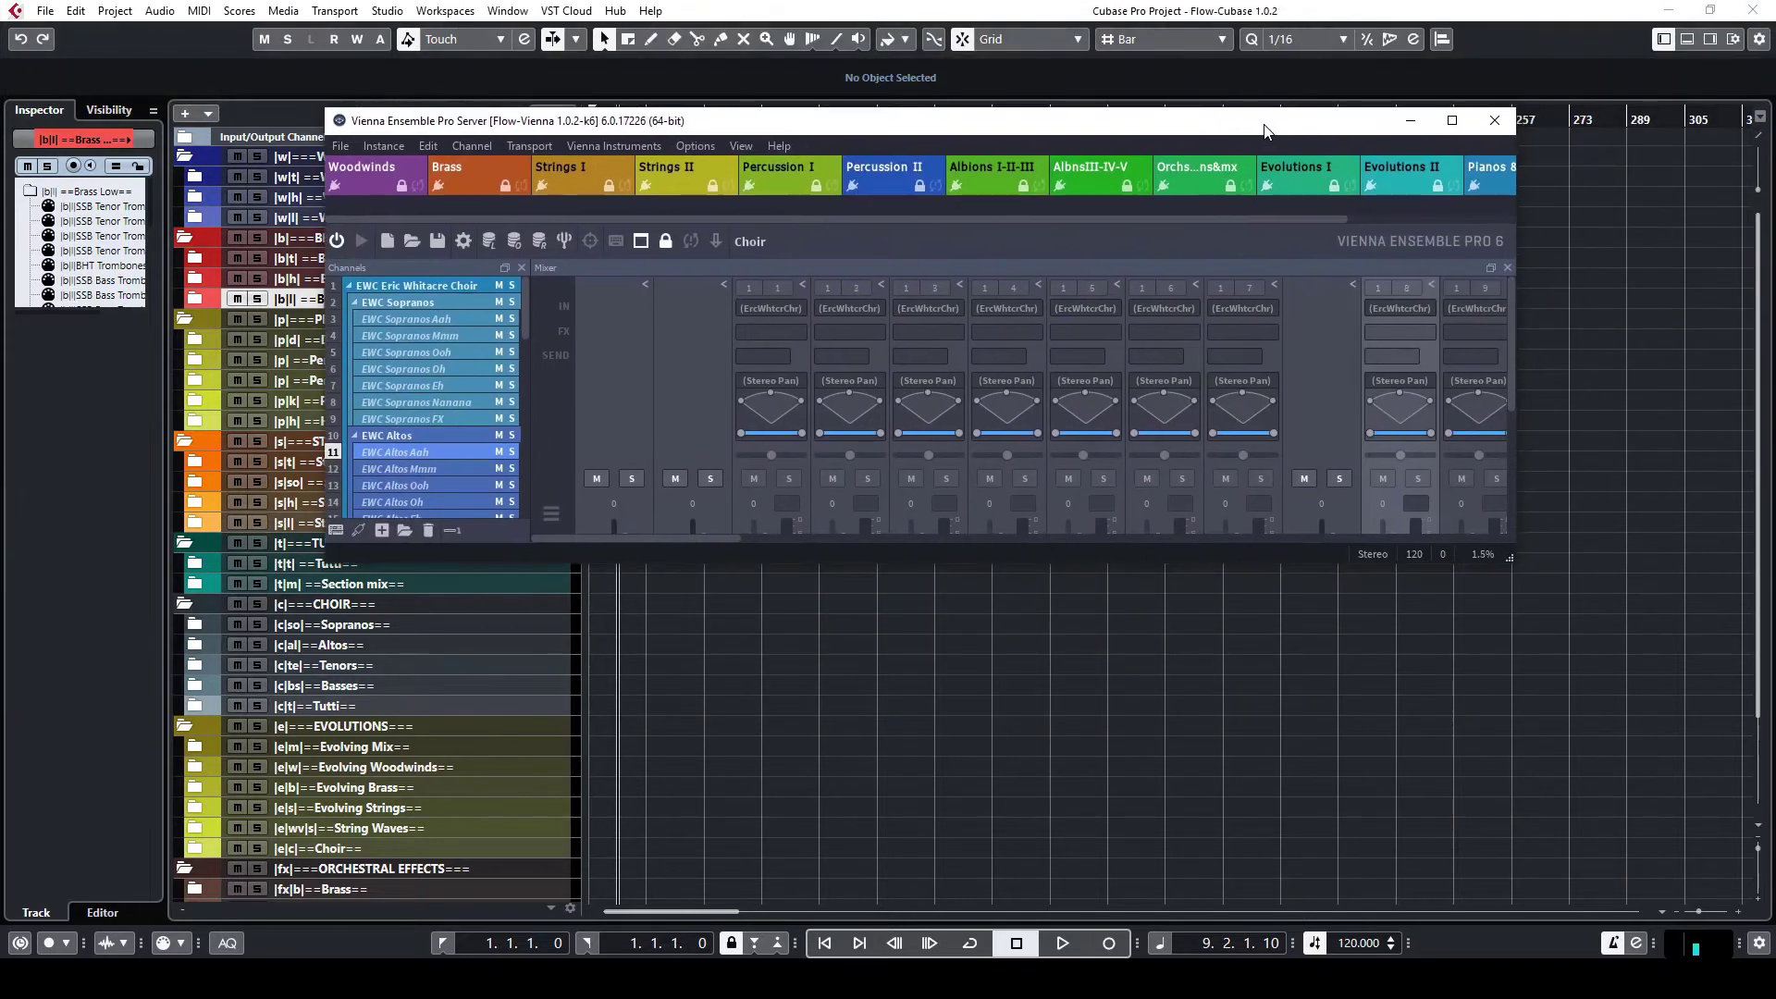
pyautogui.doubleClick(1263, 124)
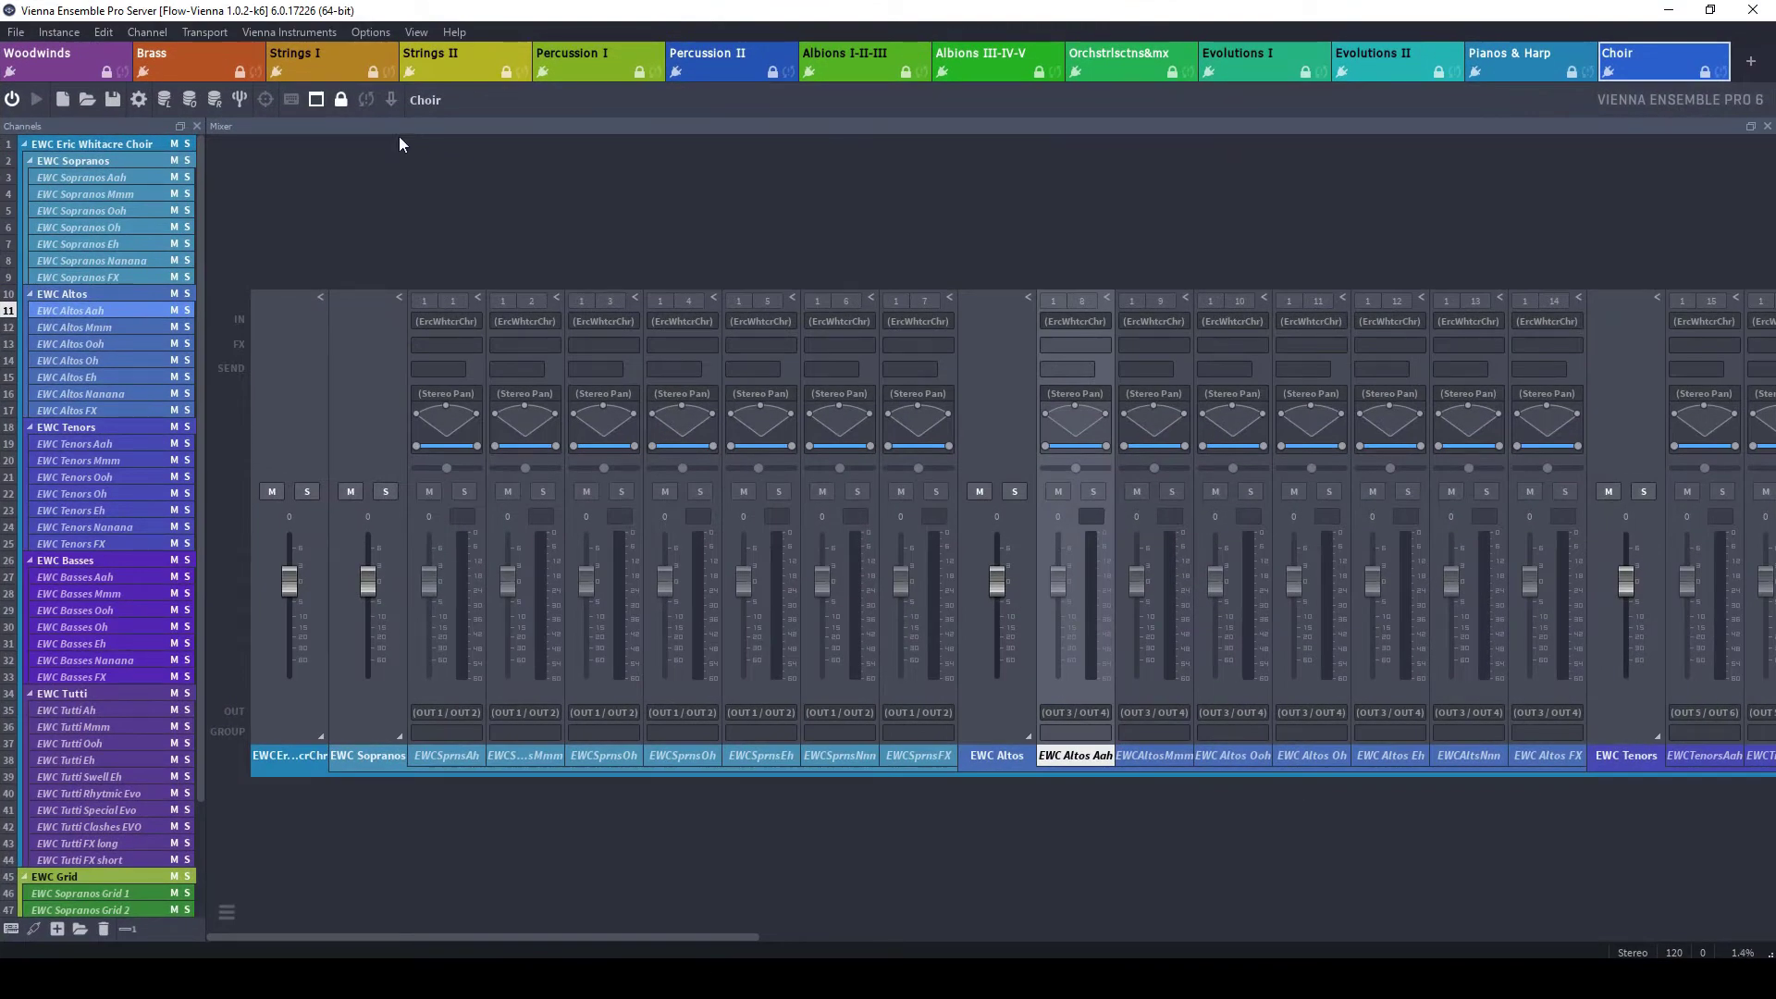
pyautogui.click(202, 72)
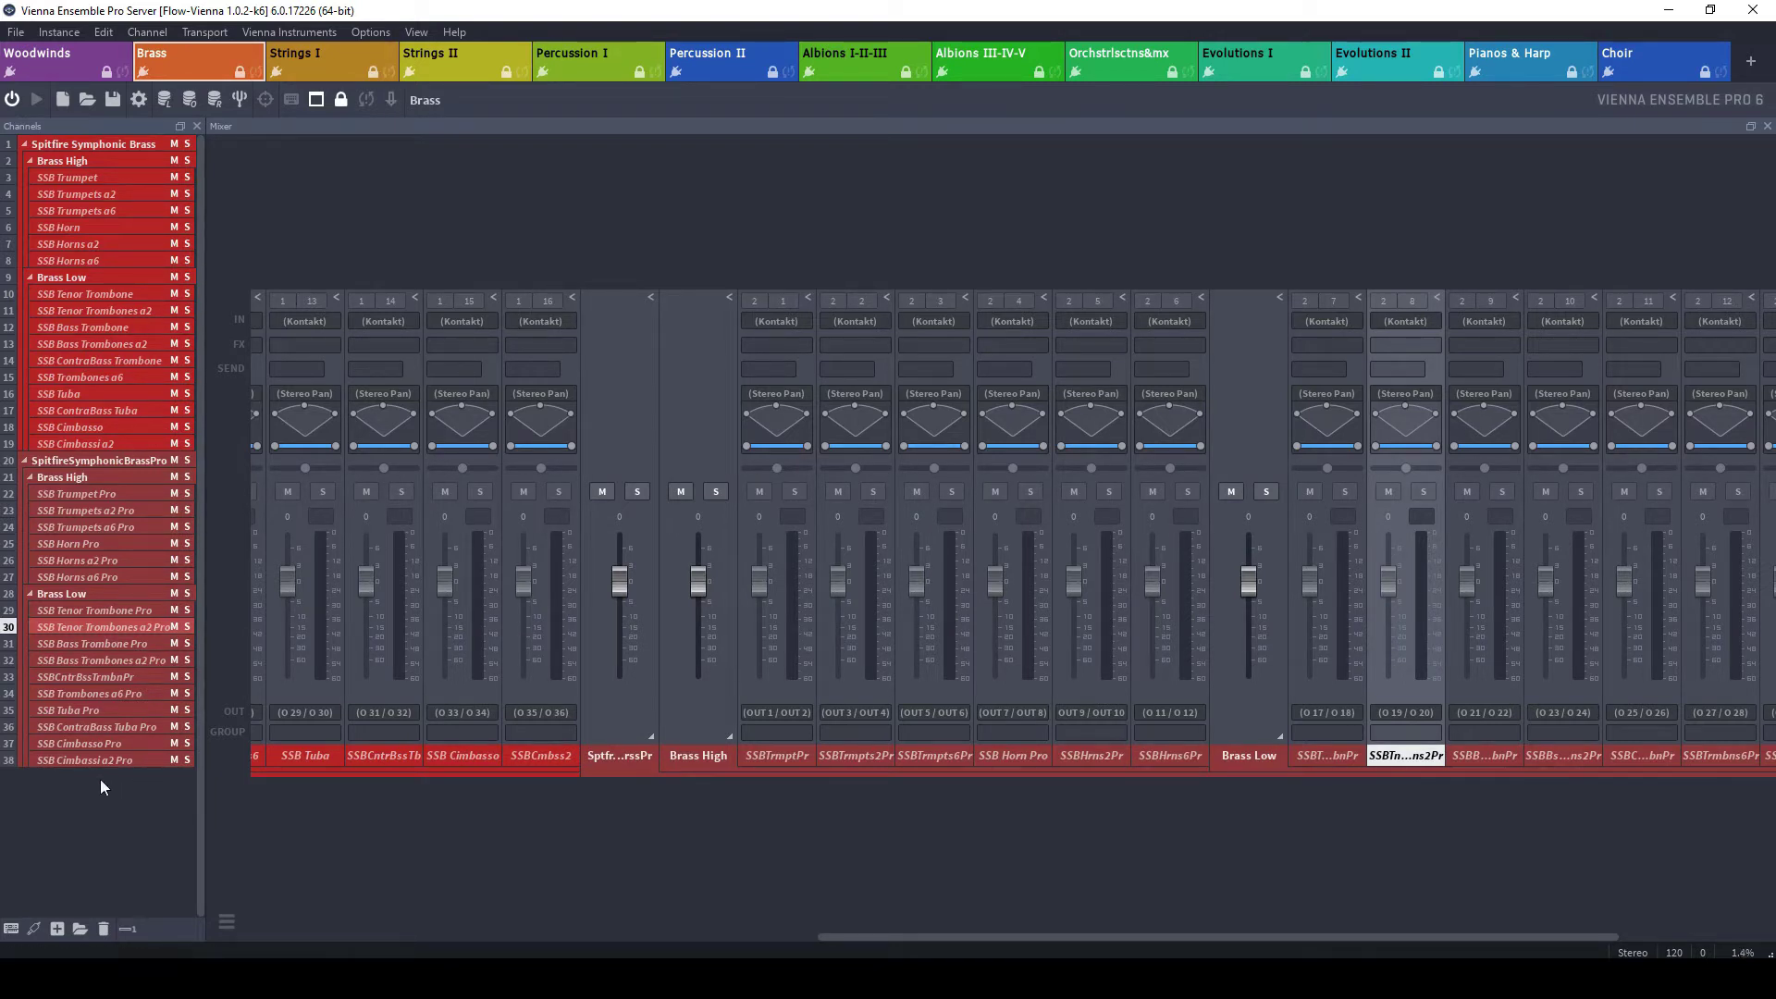
# Add a new folder at the end of the Brass channel list and name it Spitfire Studio Brass.
pyautogui.click(76, 932)
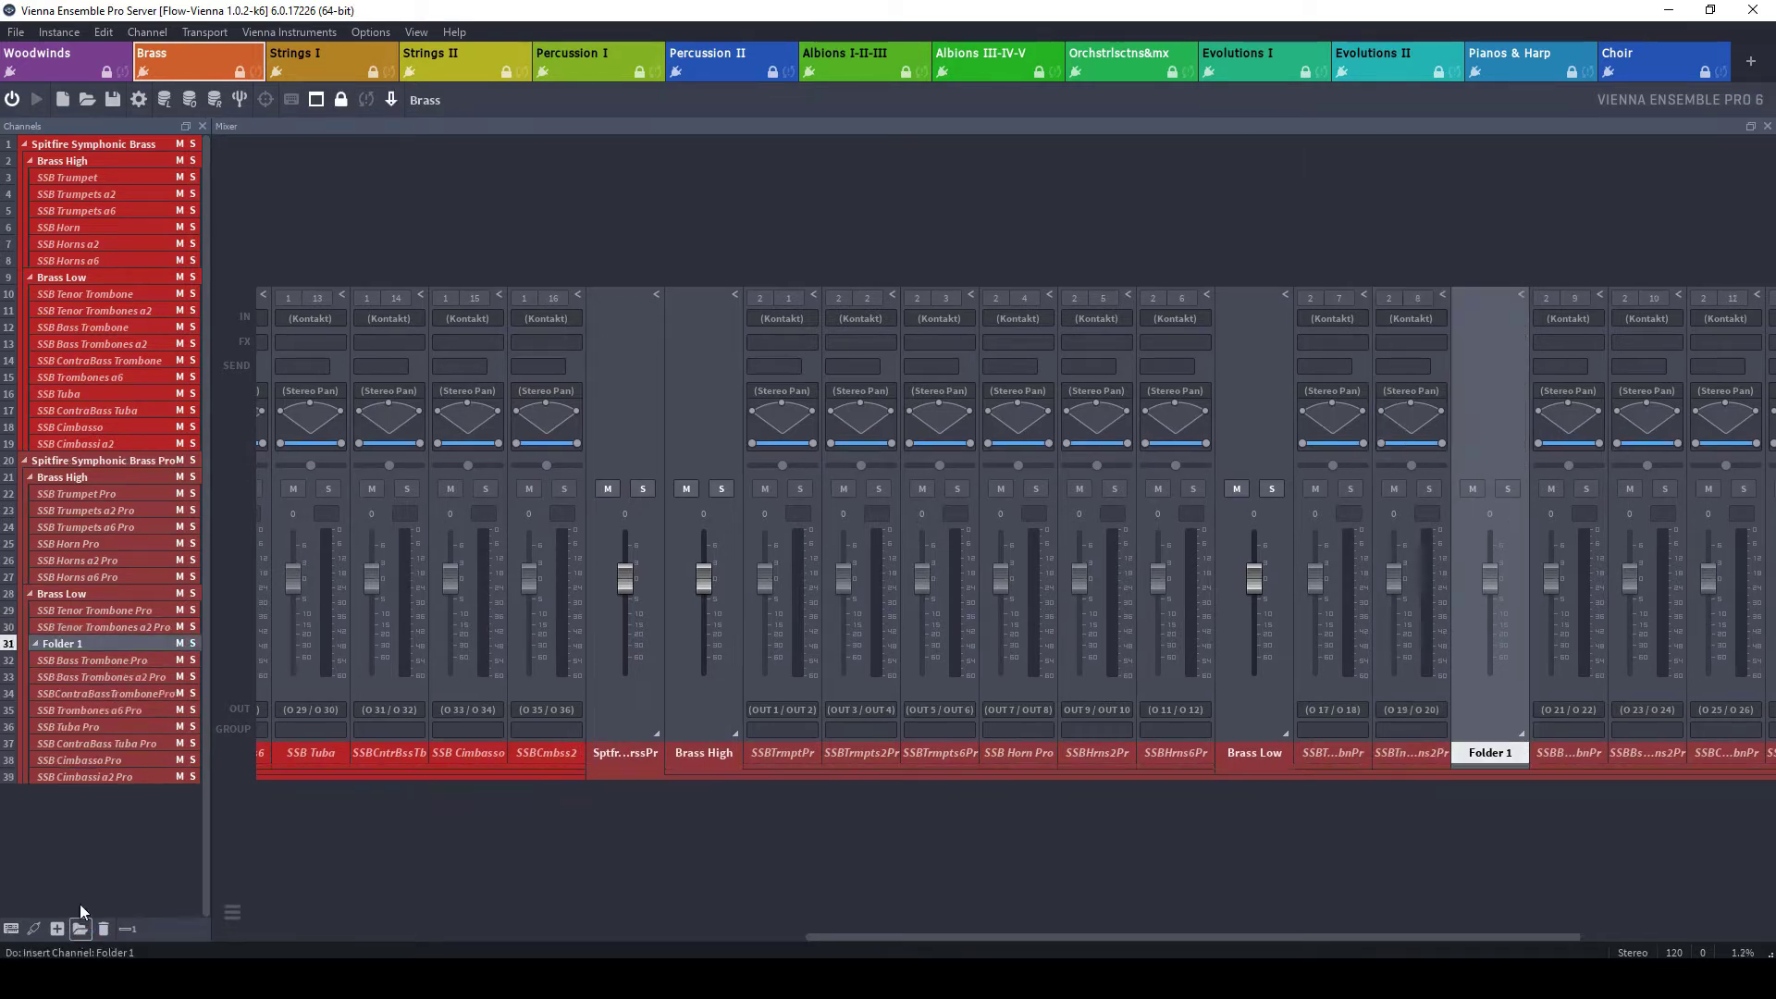
pyautogui.moveTo(97, 796); pyautogui.dragTo(97, 798)
pyautogui.doubleClick(79, 776)
pyautogui.write('Spitfire Studio Brass')
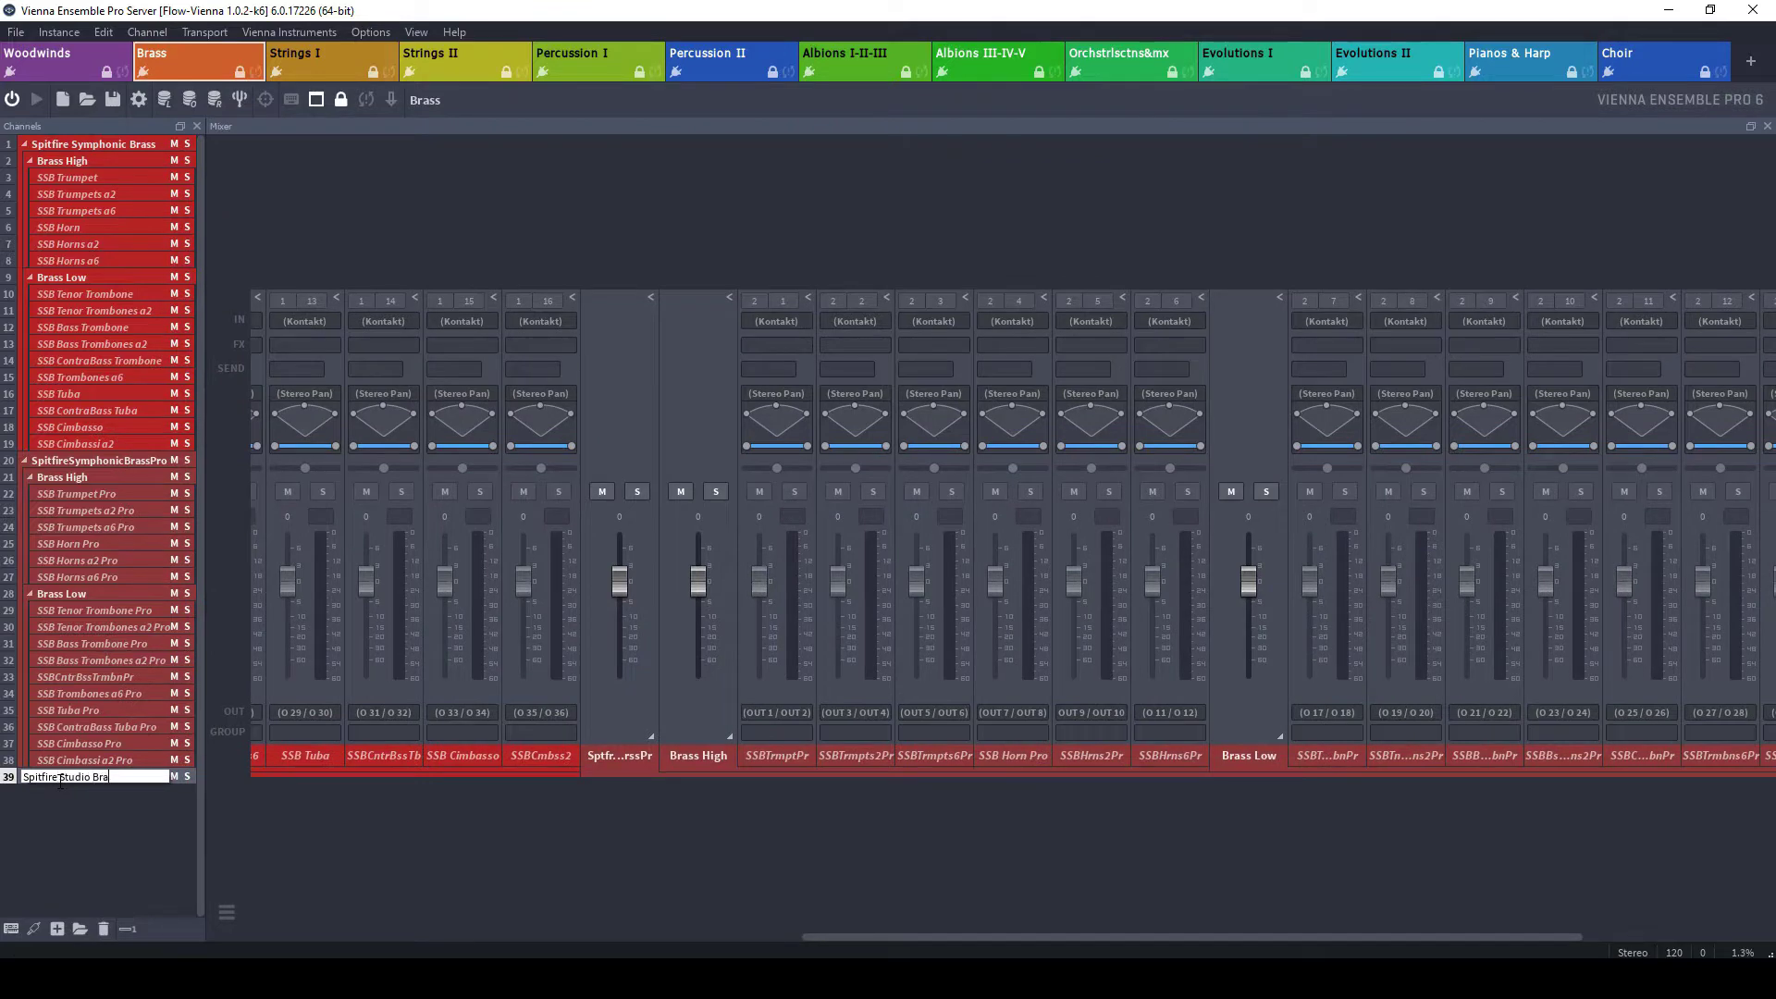
pyautogui.press('Return')
# Add a channel with Kontakt as its input in the Spitfire Studio Brass folder and list the Spitfire Studio Brass Professional instruments.
pyautogui.press('3')
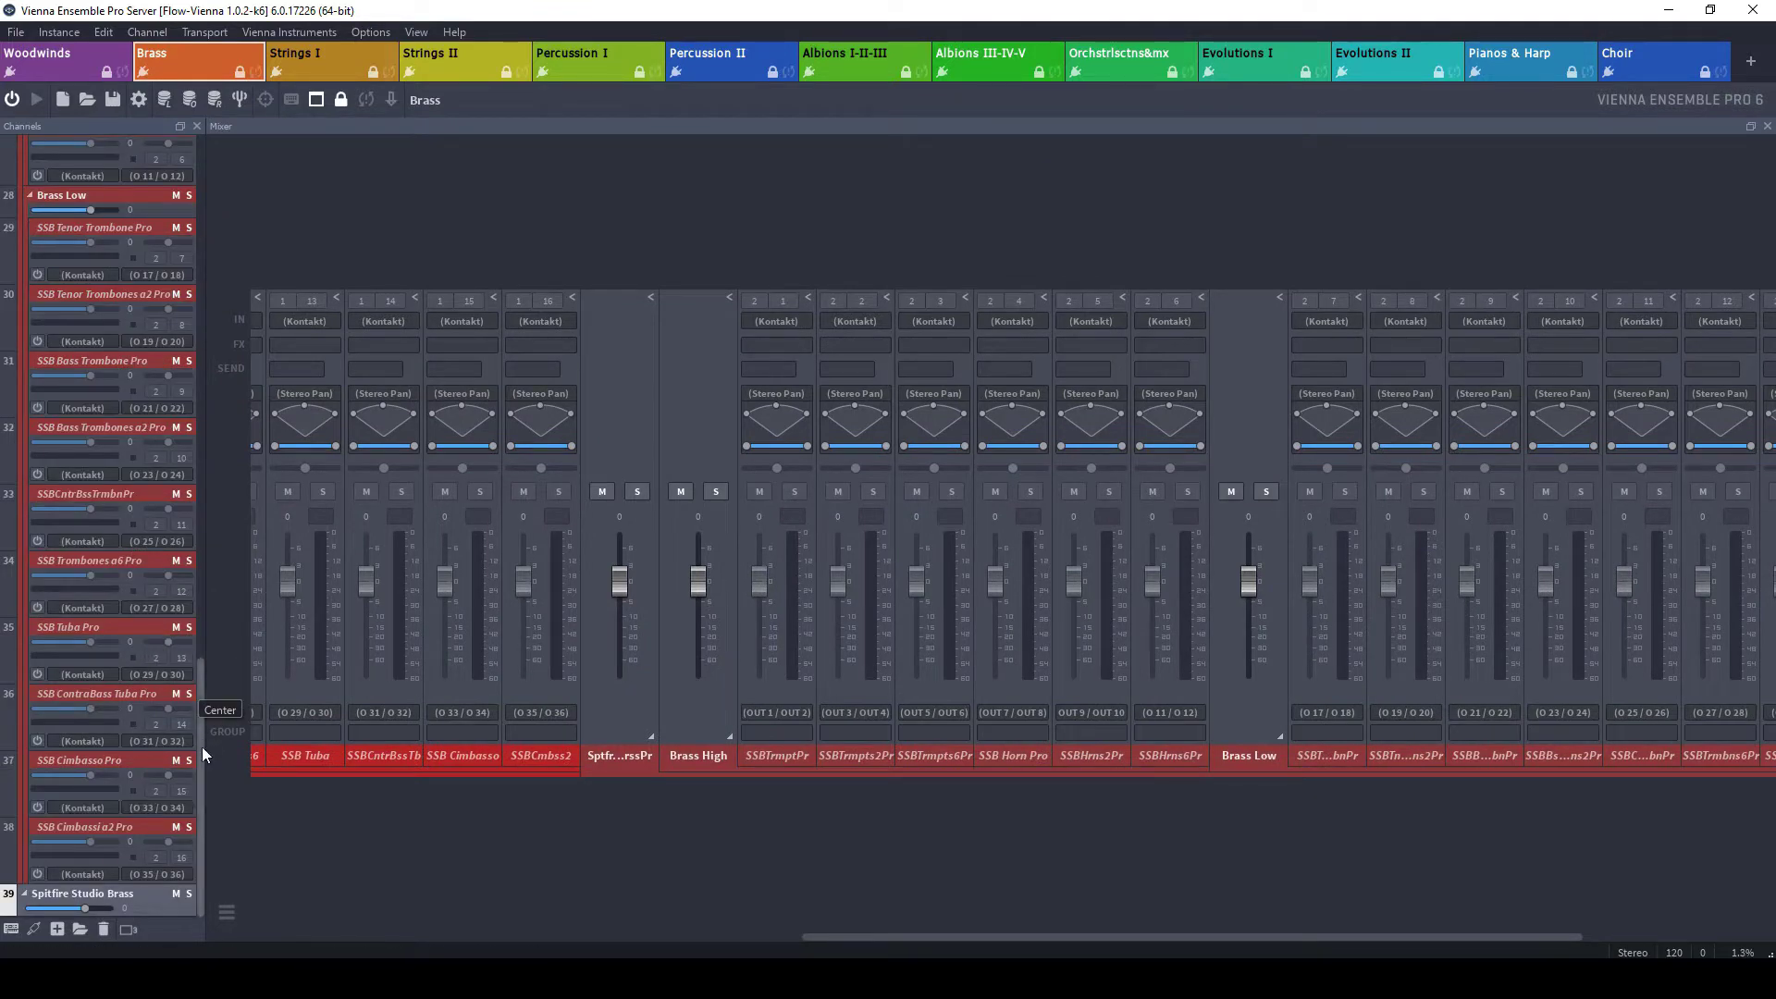
pyautogui.click(56, 929)
pyautogui.click(92, 905)
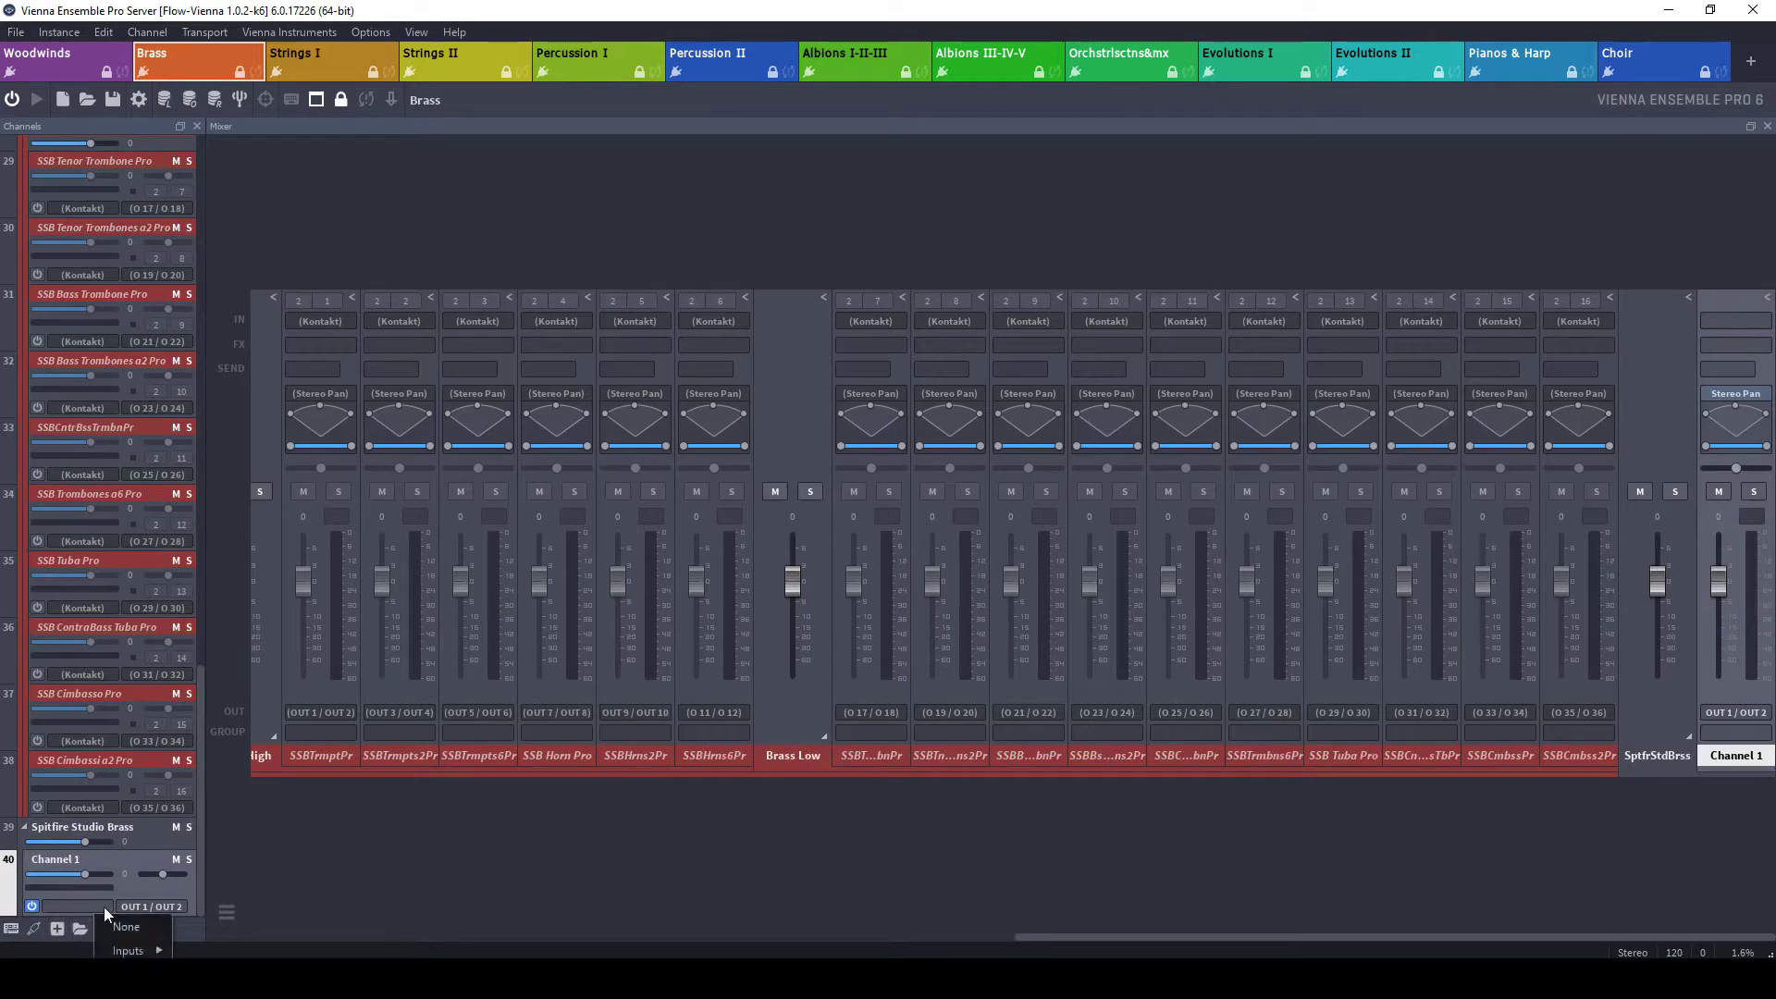
pyautogui.moveTo(130, 951)
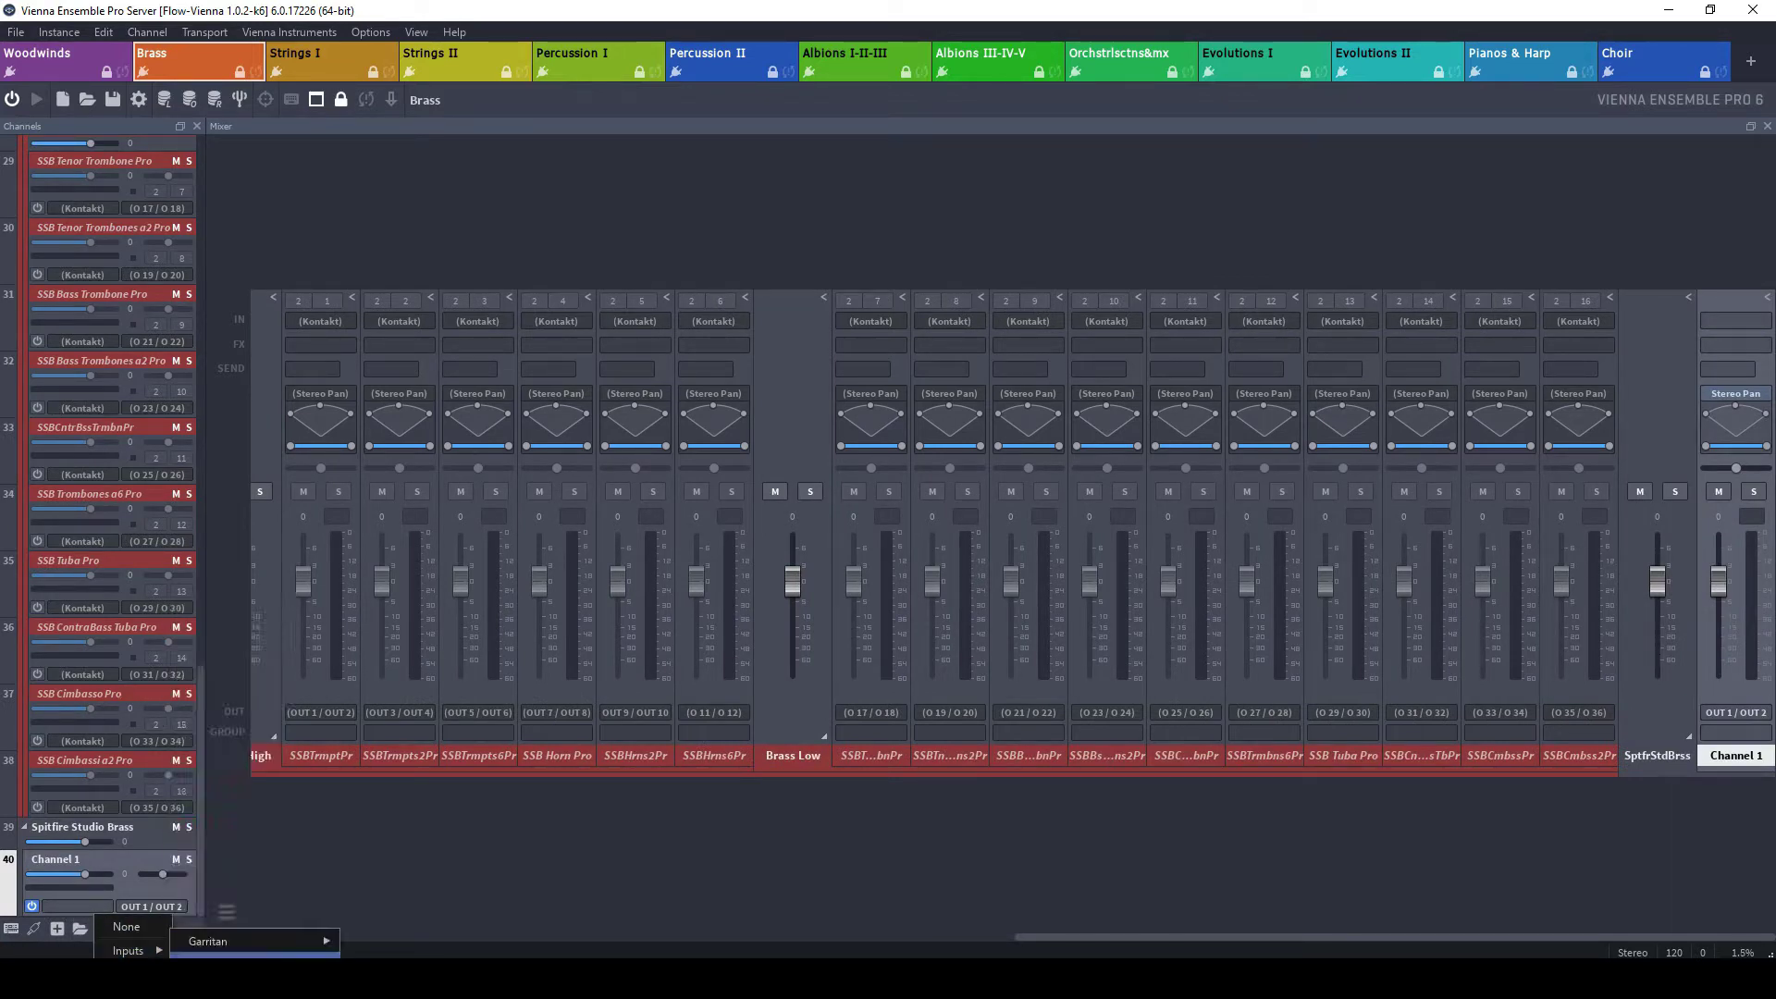
pyautogui.moveTo(278, 940)
pyautogui.click(404, 925)
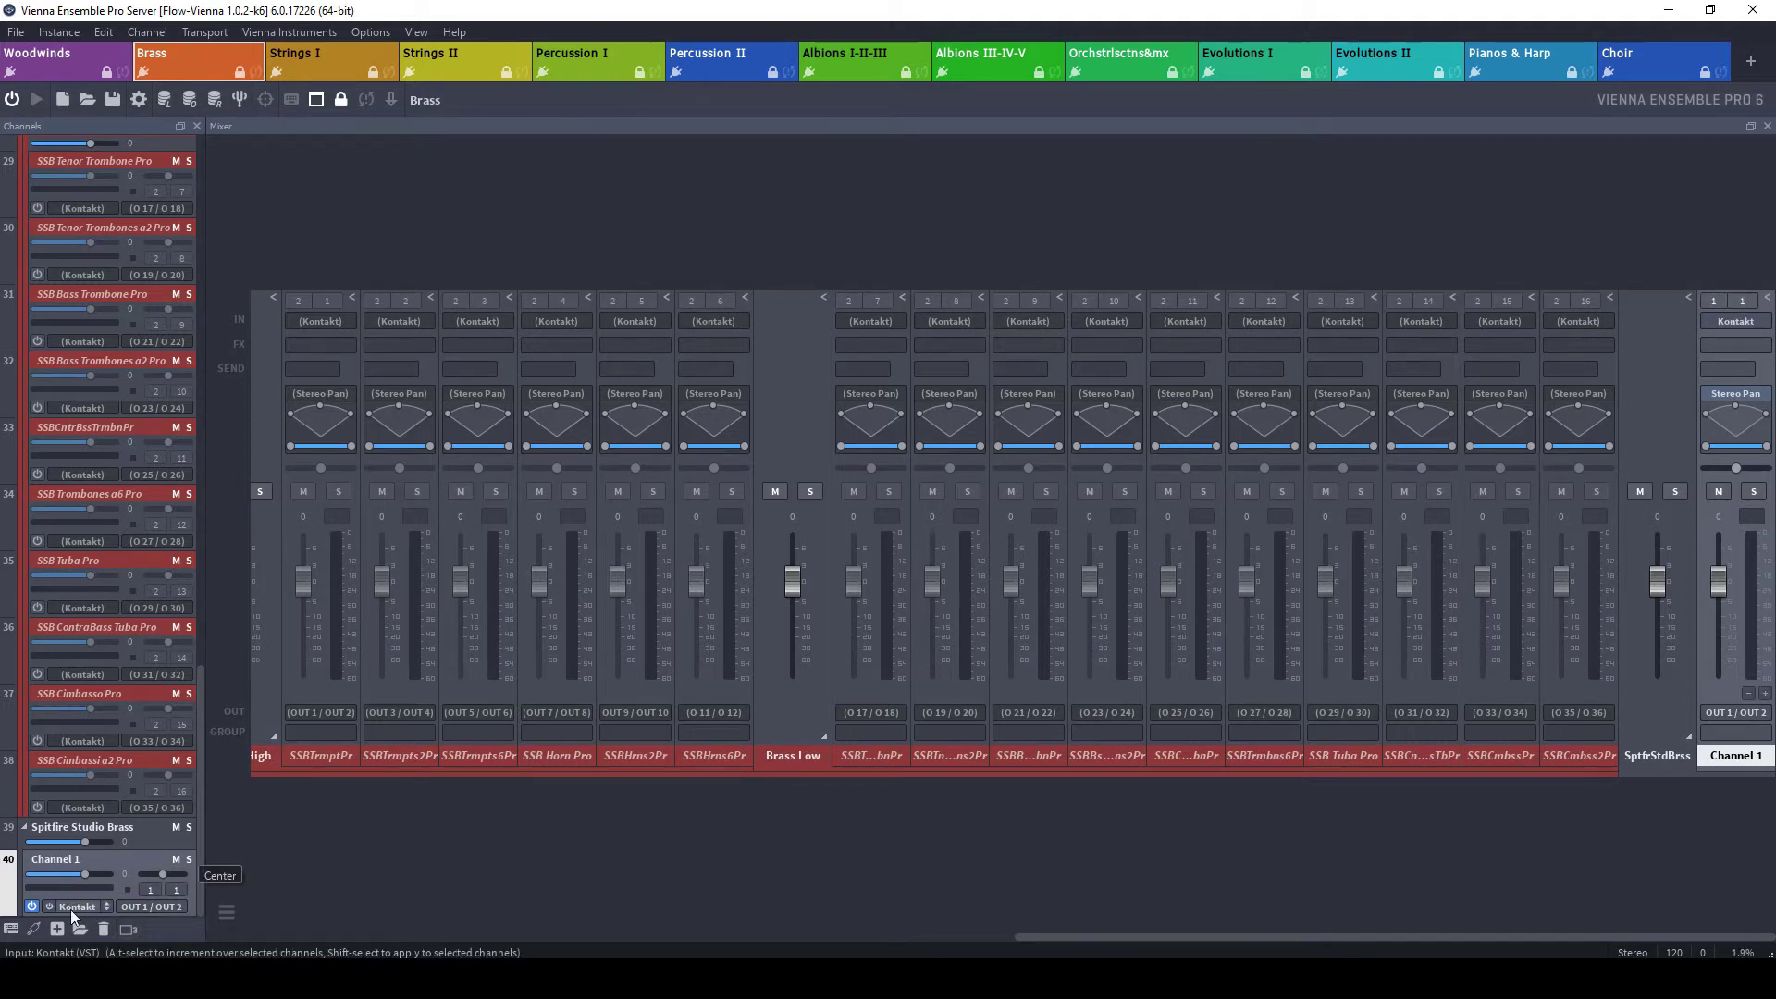
pyautogui.click(79, 906)
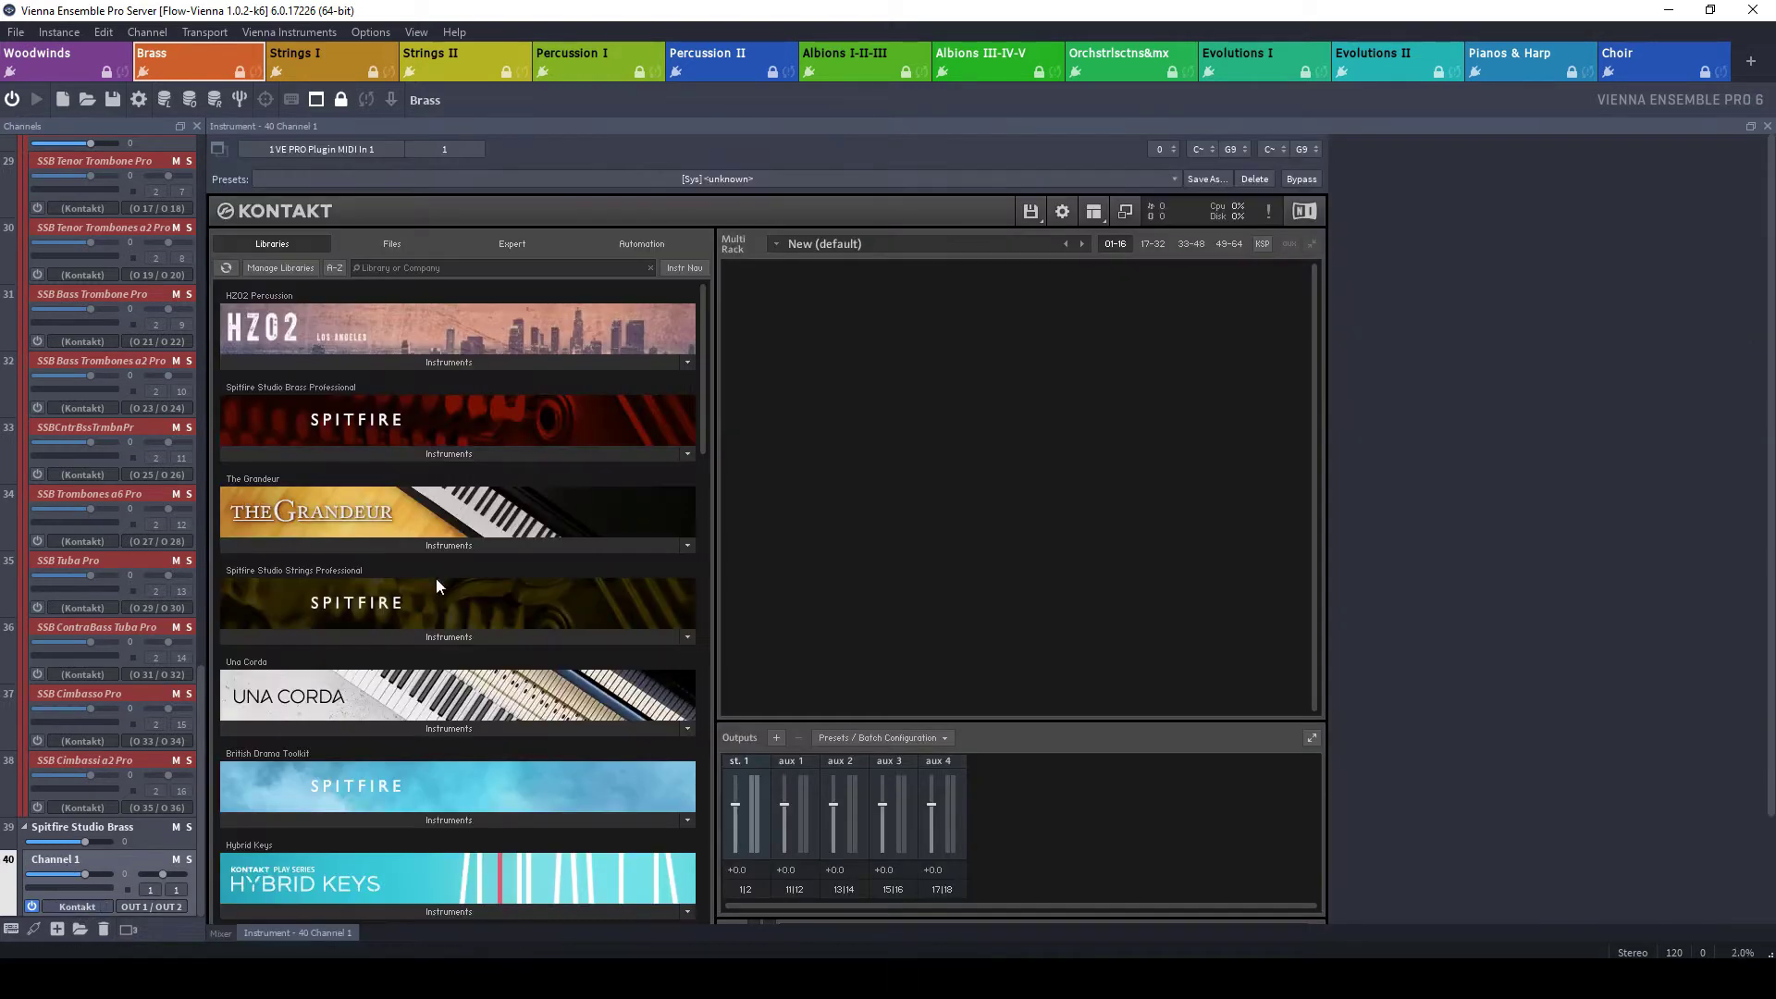
pyautogui.click(450, 454)
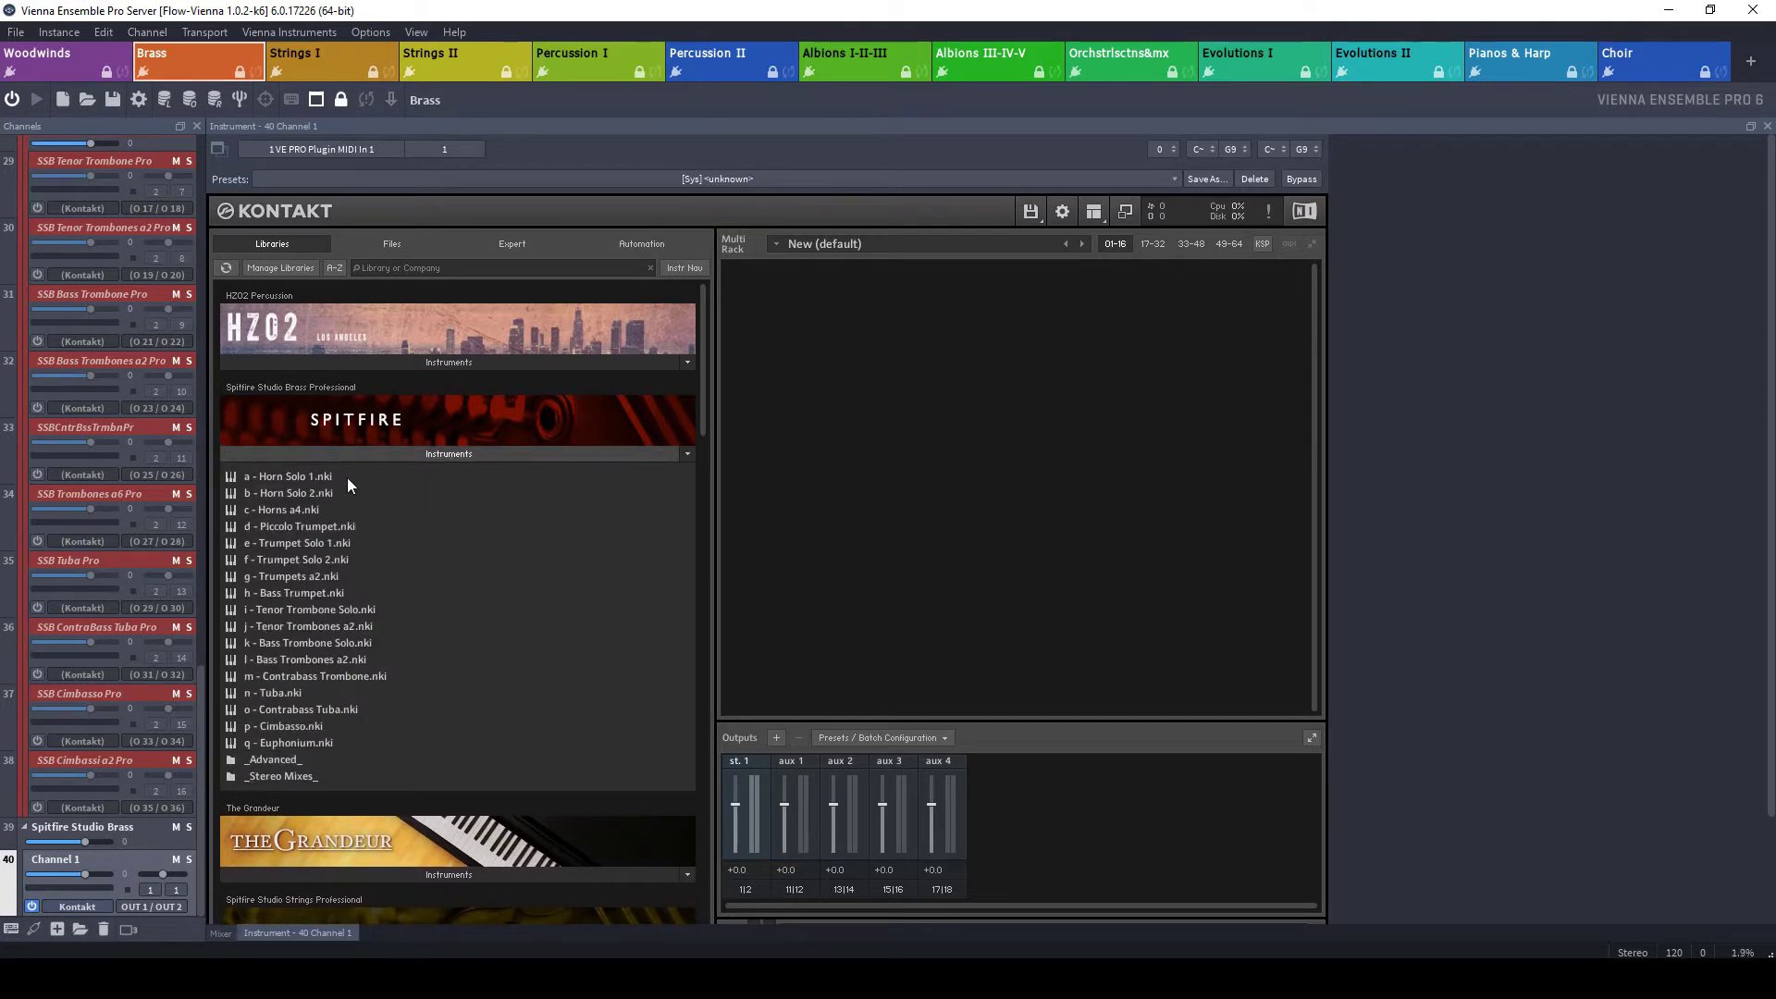
# Load the a - Horn Solo 1 patch into the empty Kontakt rack.
pyautogui.click(298, 480)
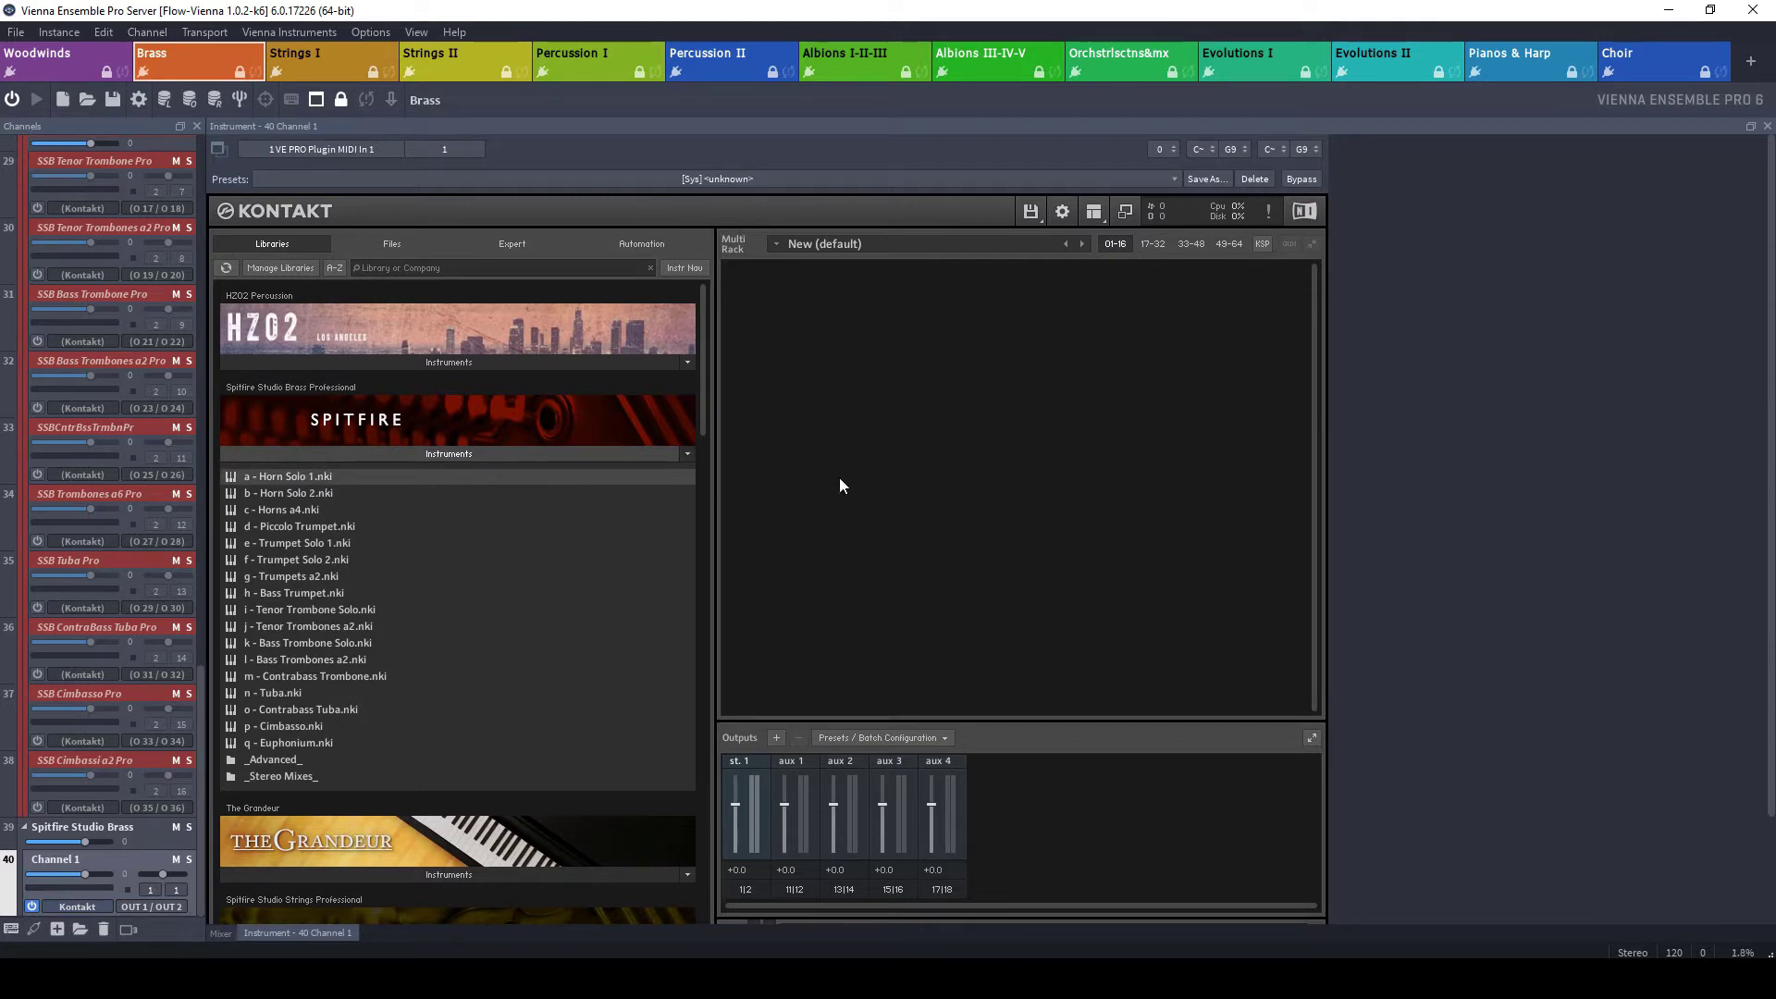
pyautogui.moveTo(298, 480); pyautogui.dragTo(840, 477)
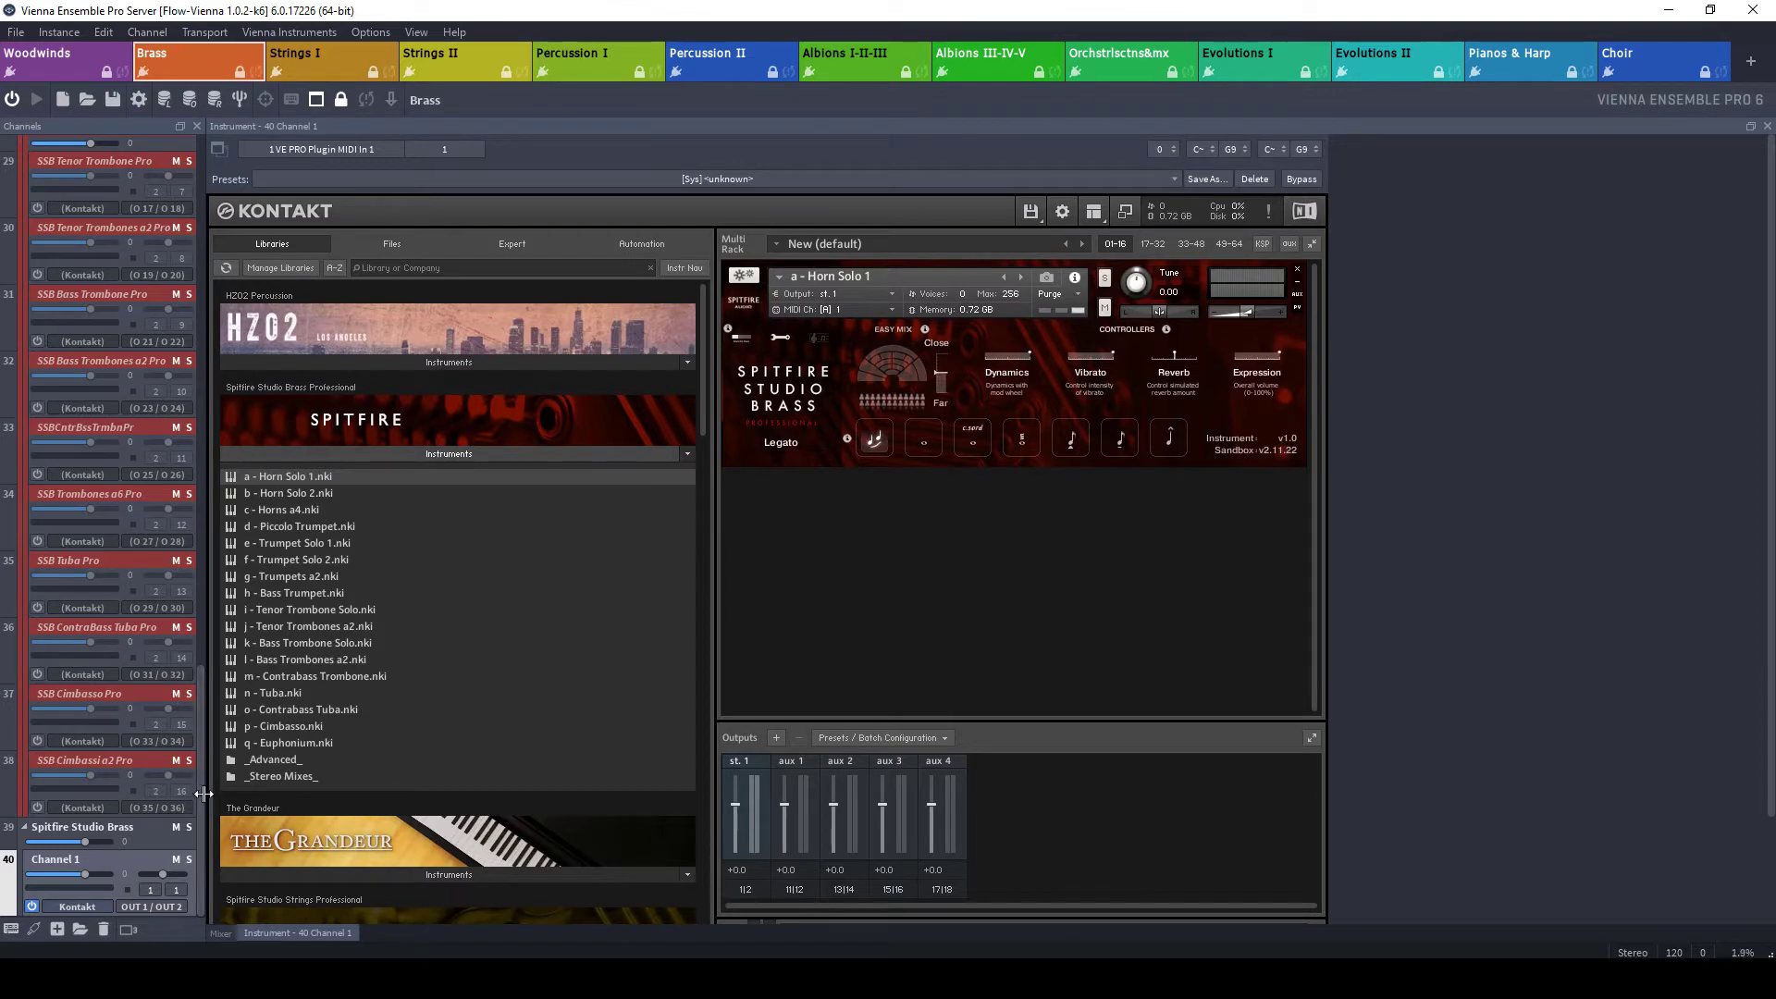
pyautogui.moveTo(203, 792)
pyautogui.mouseDown()
pyautogui.moveTo(191, 551)
pyautogui.moveTo(205, 790)
pyautogui.mouseUp()
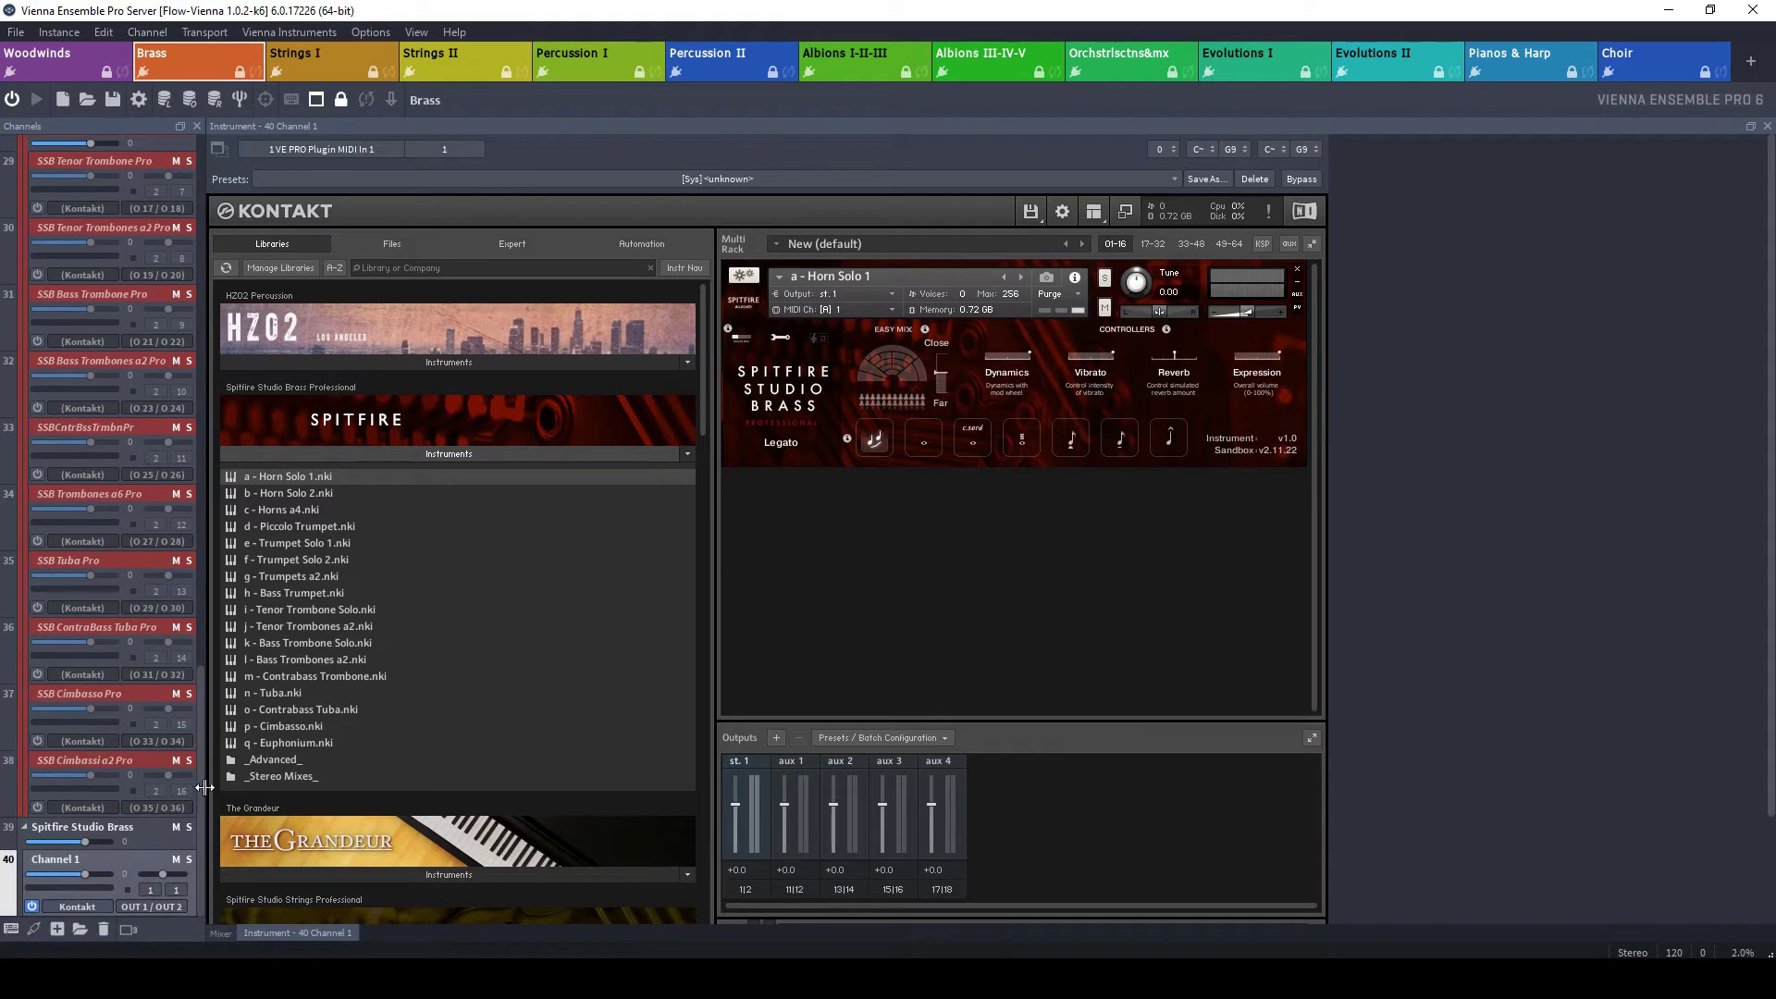
# Examine which MIDI ports and channels the Brass instance's automation mapping already uses.
pyautogui.click(416, 37)
pyautogui.click(451, 122)
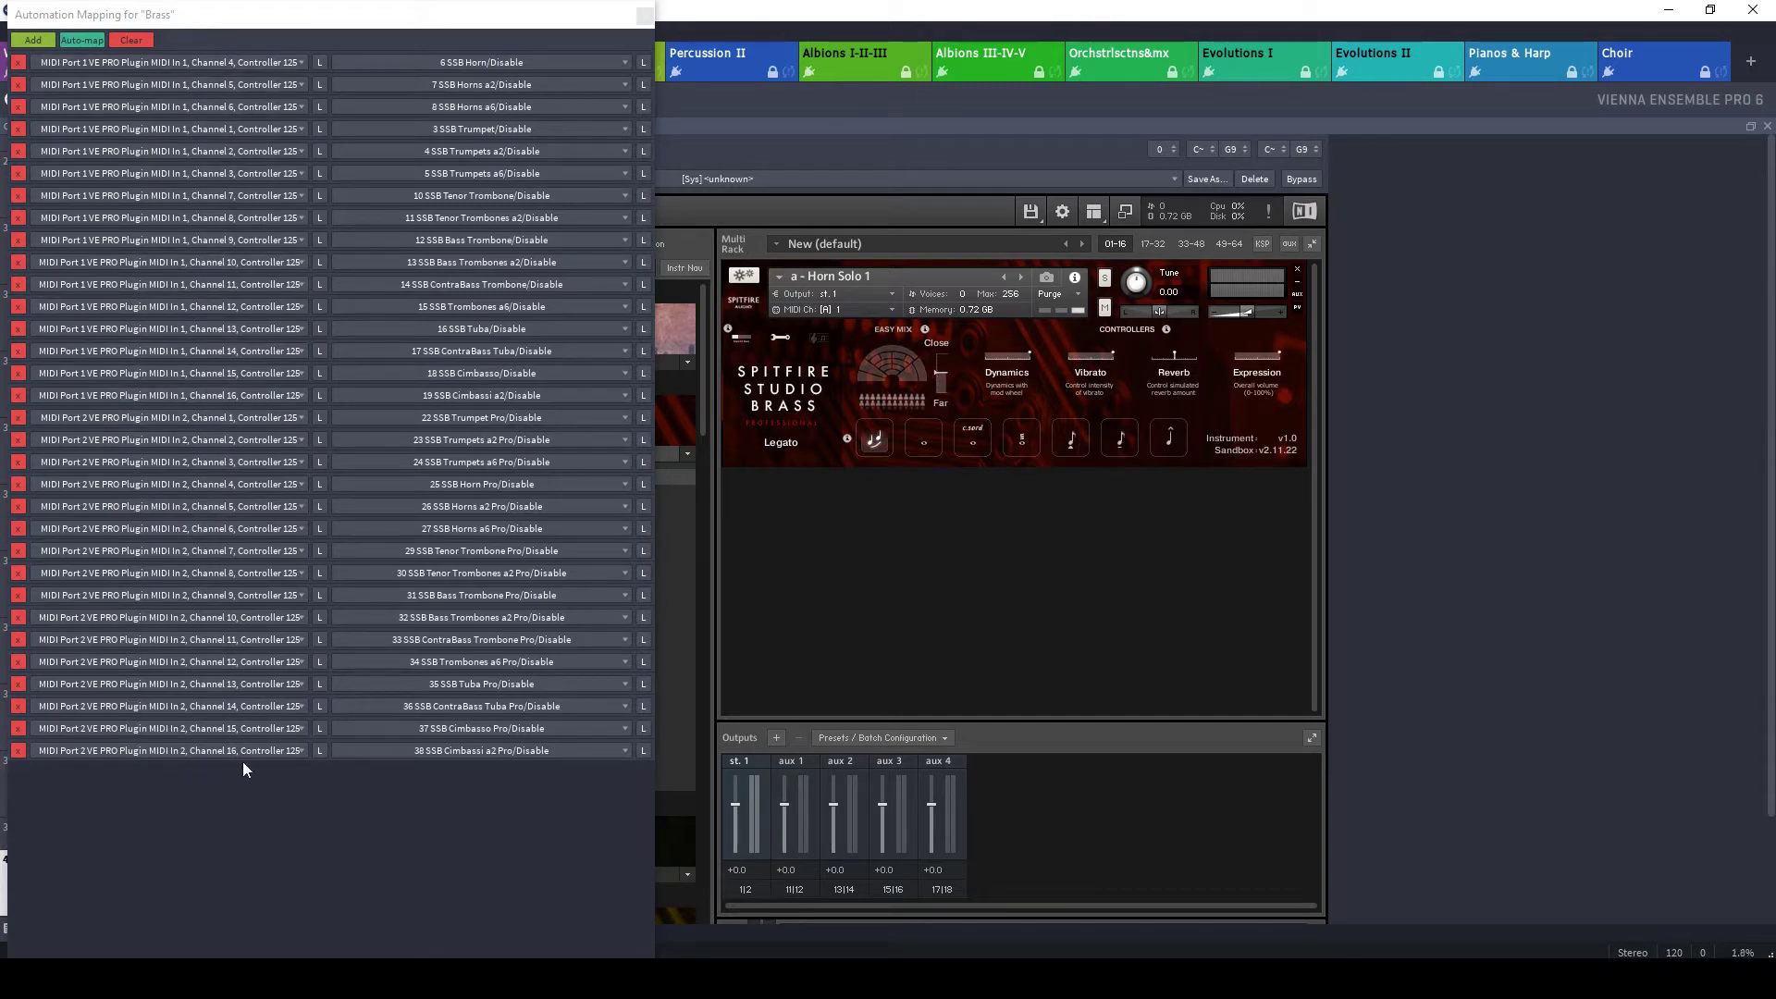
pyautogui.click(645, 15)
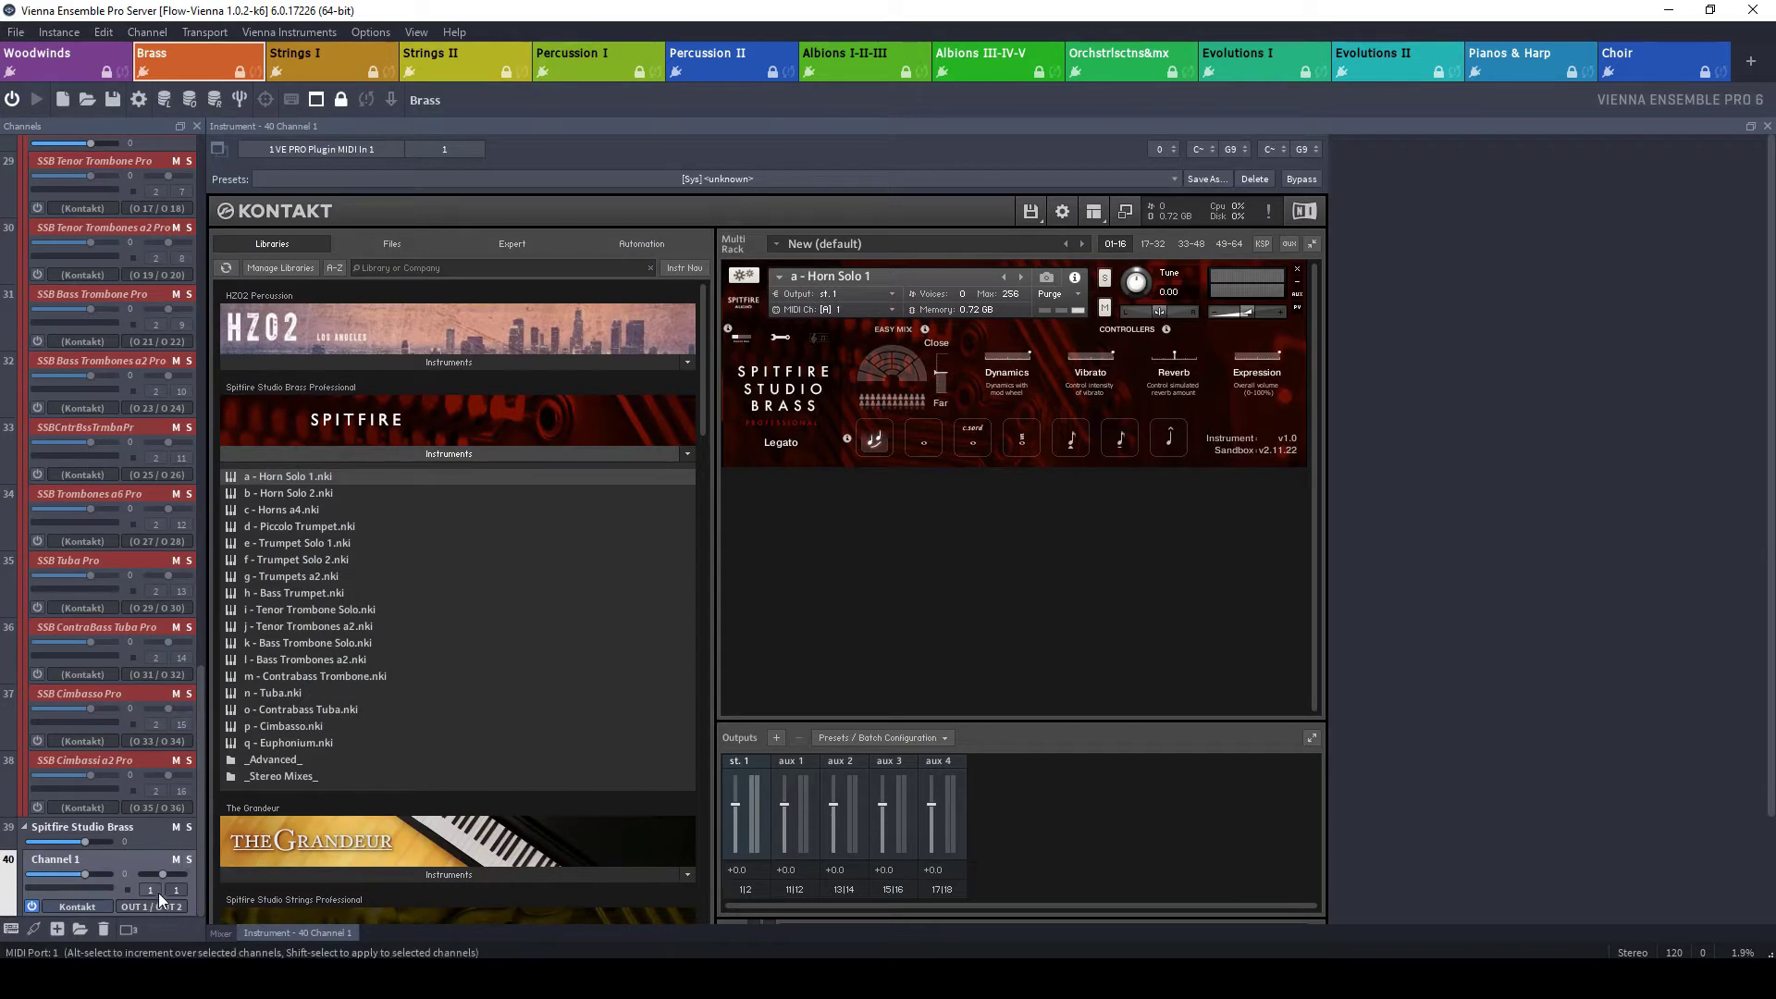
# Set the new Kontakt channel's MIDI port to 3 and rename the channel STB Horn Solo 1.
pyautogui.click(152, 888)
pyautogui.click(191, 855)
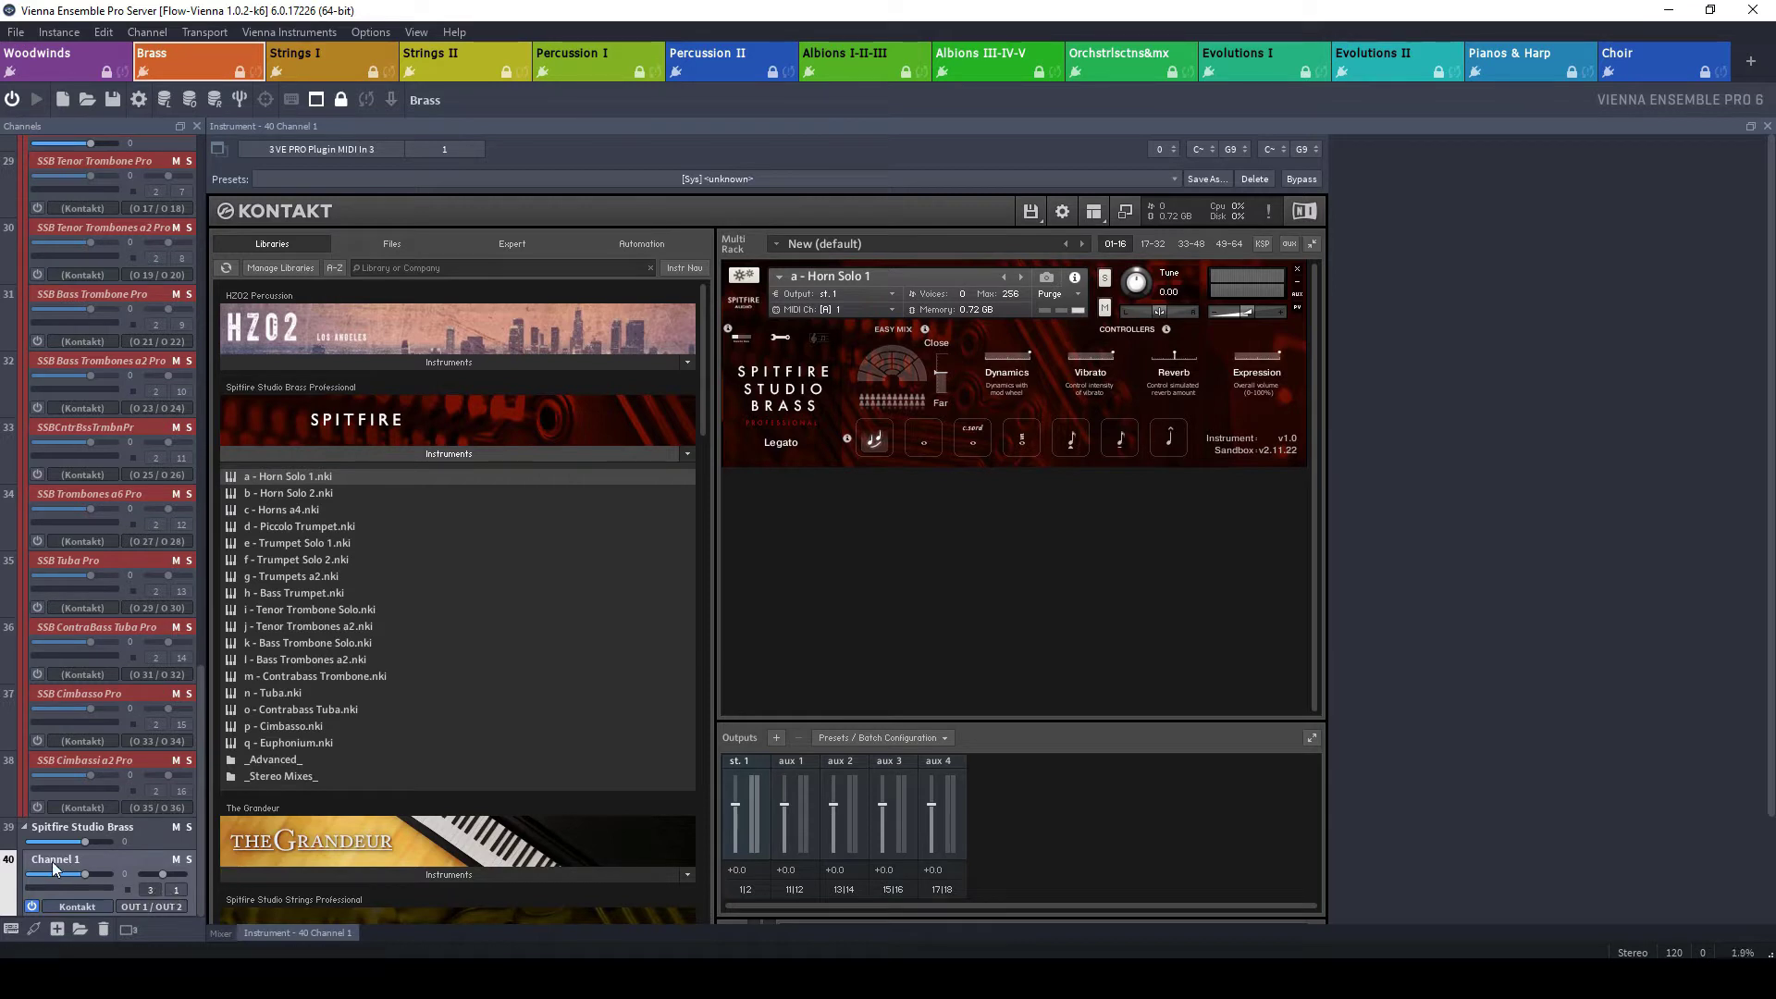
pyautogui.doubleClick(151, 859)
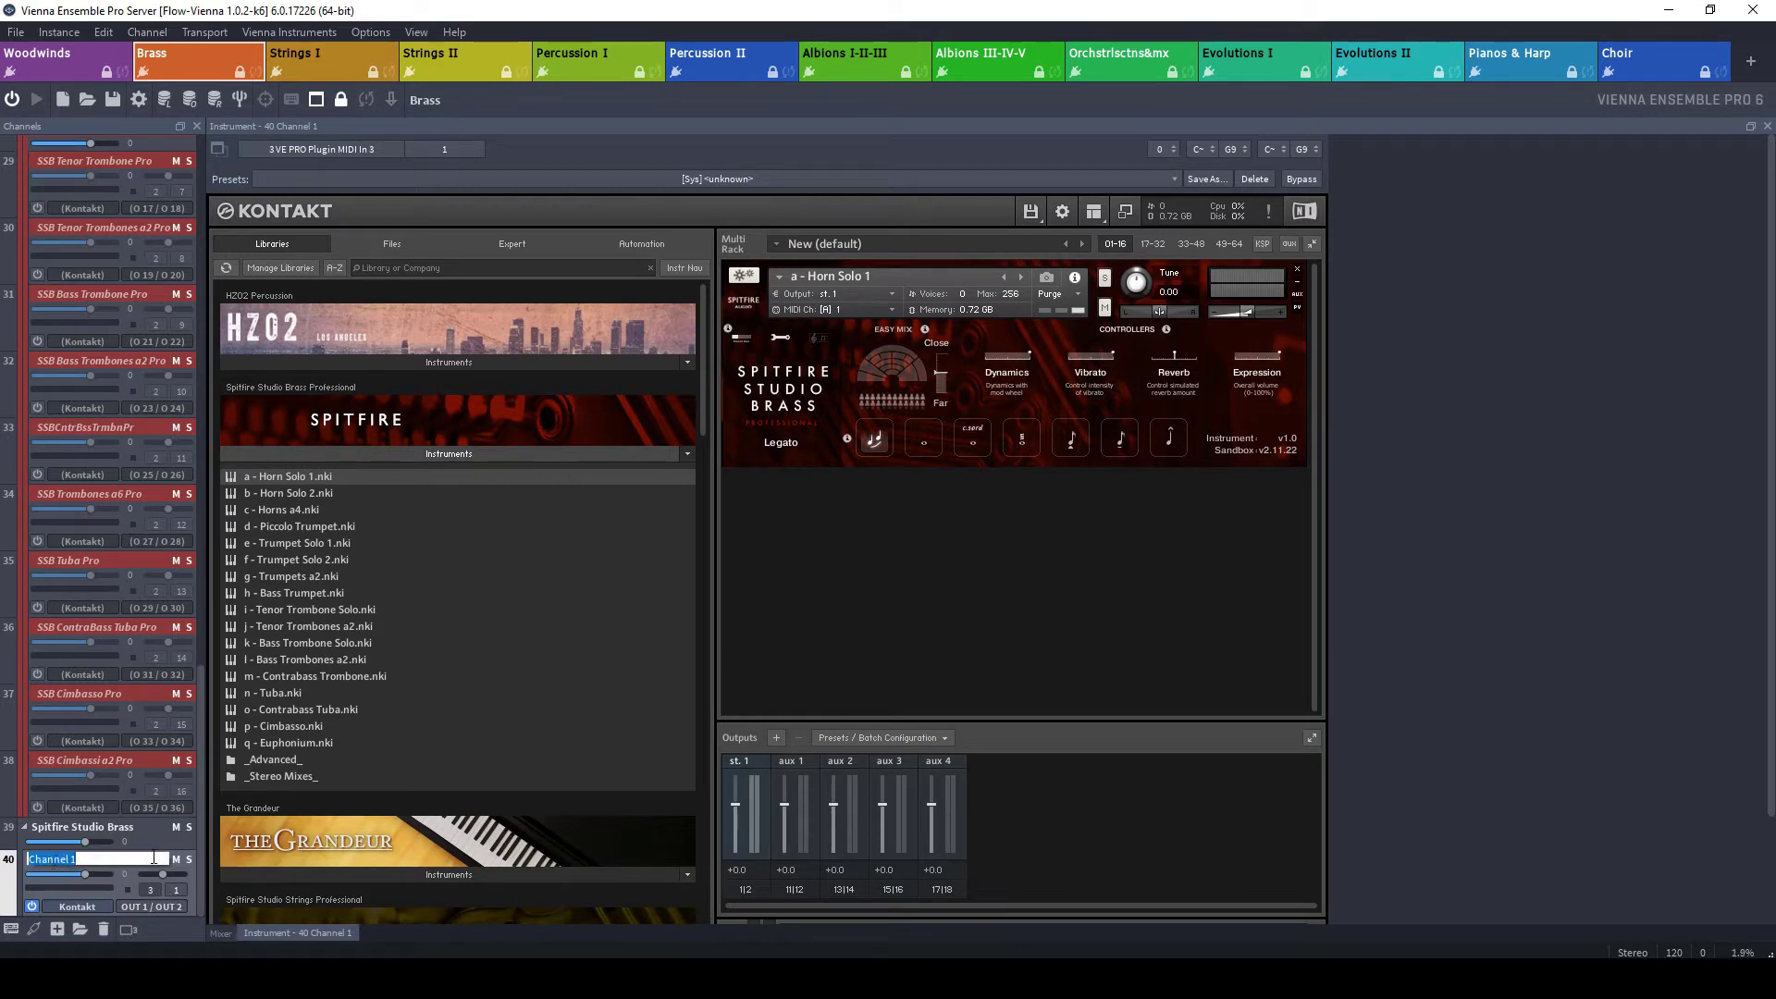
pyautogui.write('STB')
pyautogui.write('Horn Solo')
pyautogui.press('Return')
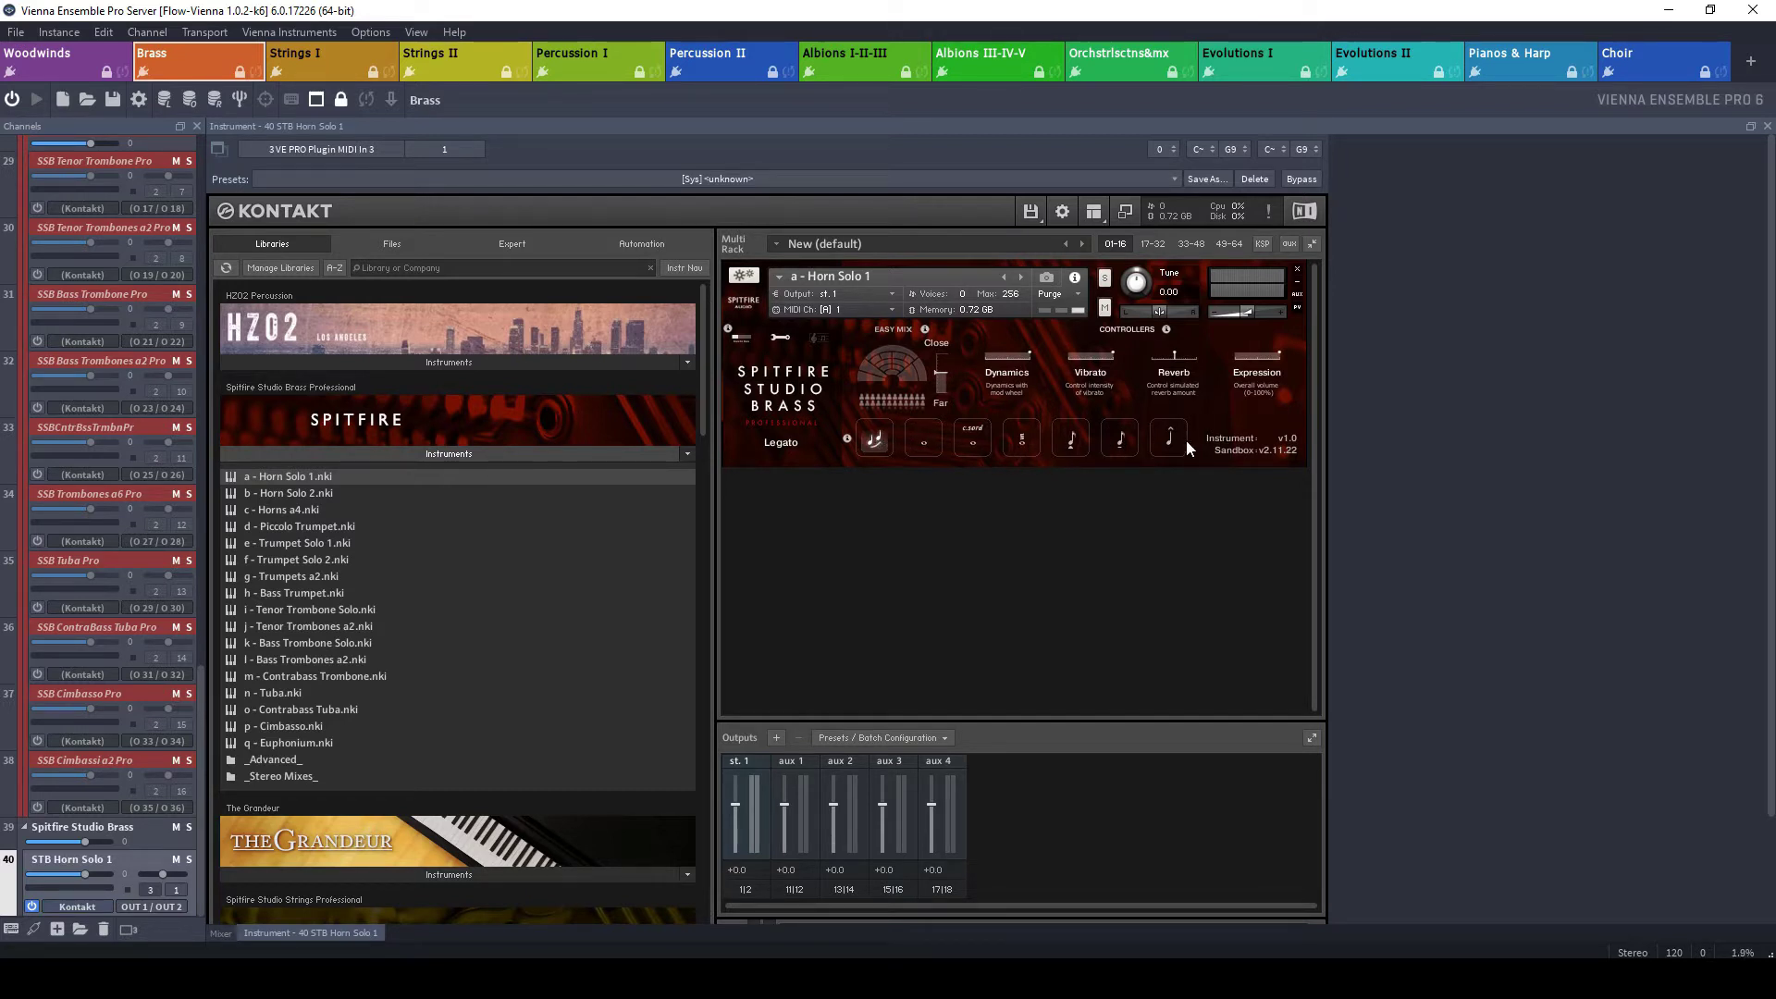
# Browse to the library's Extended techniques folder under _Advanced_ and remove the Horn Solo 1 patch from the rack.
pyautogui.scroll(-1, 553, 541)
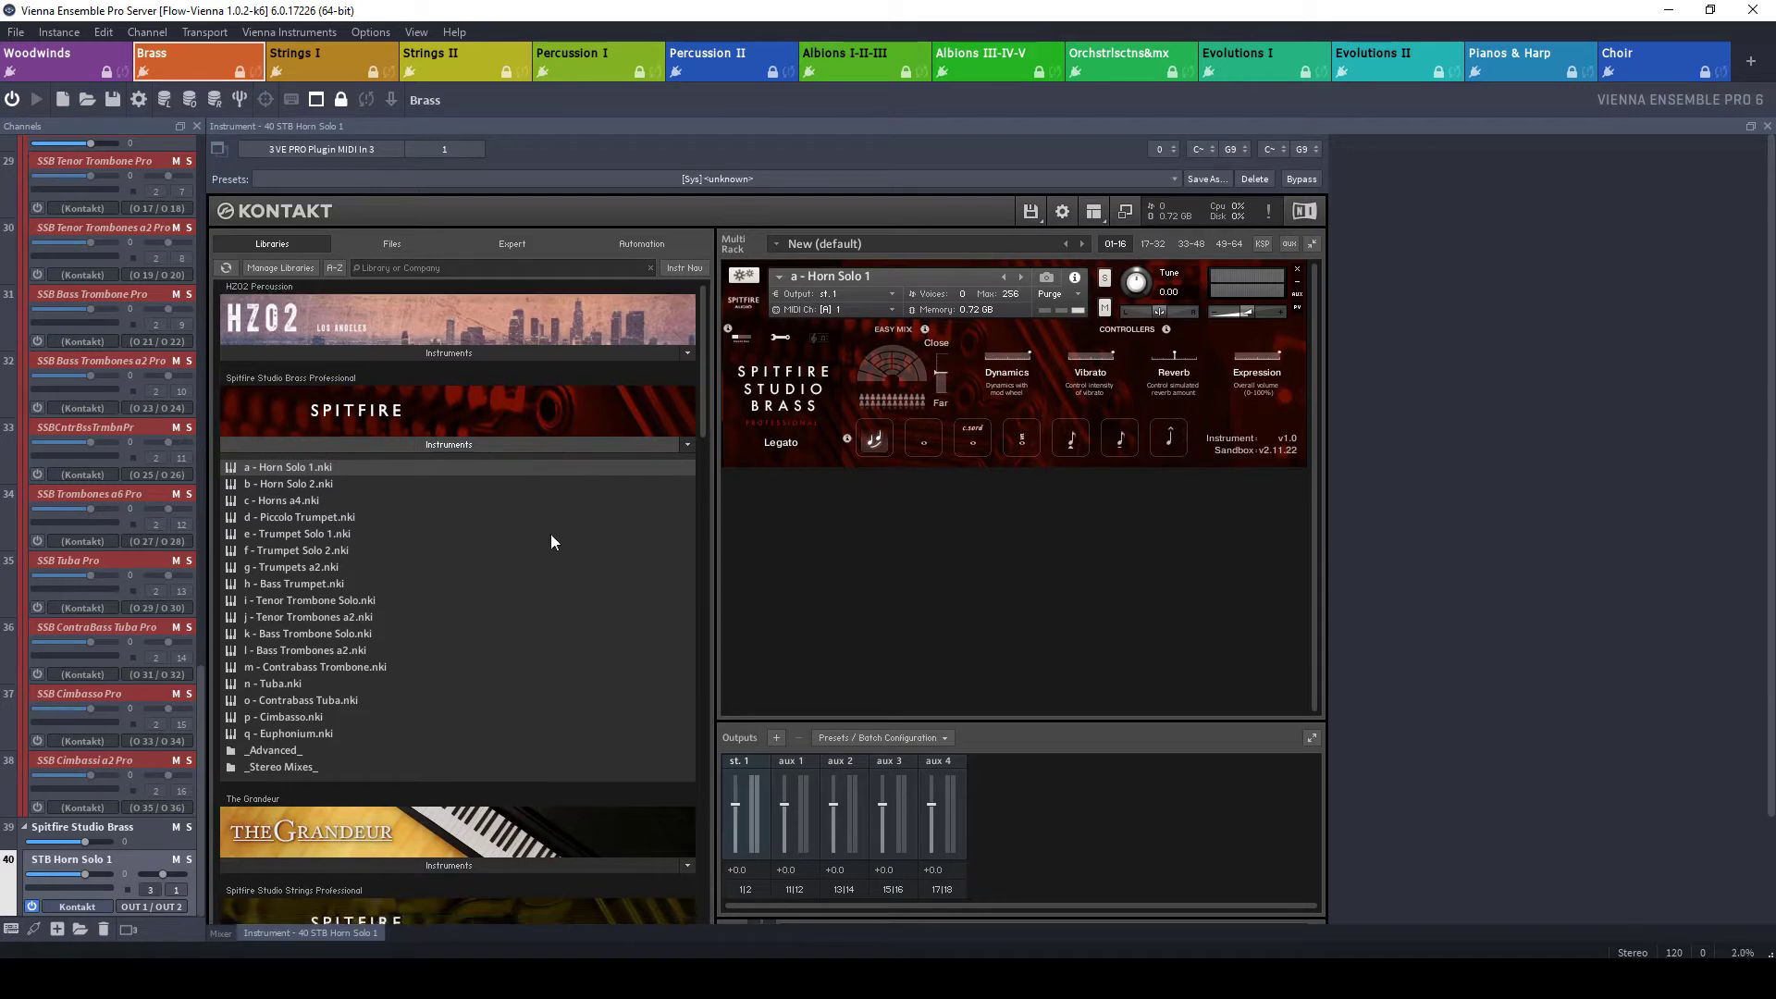
pyautogui.doubleClick(330, 740)
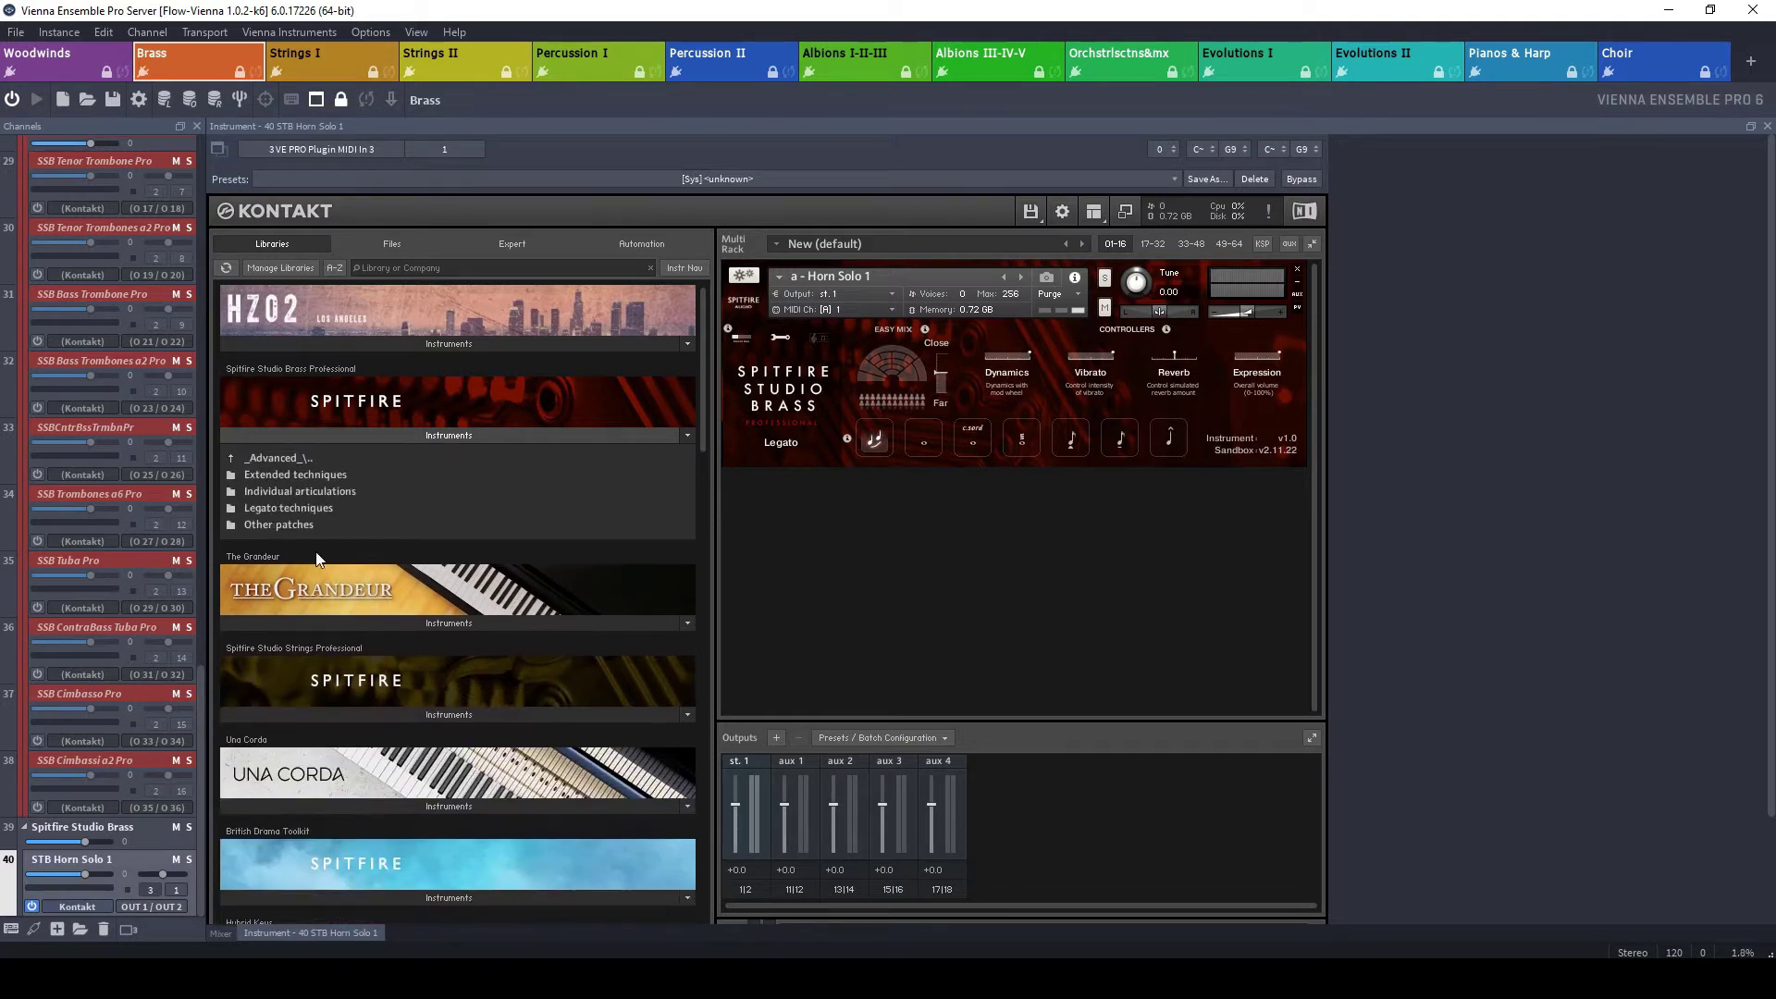
pyautogui.doubleClick(346, 475)
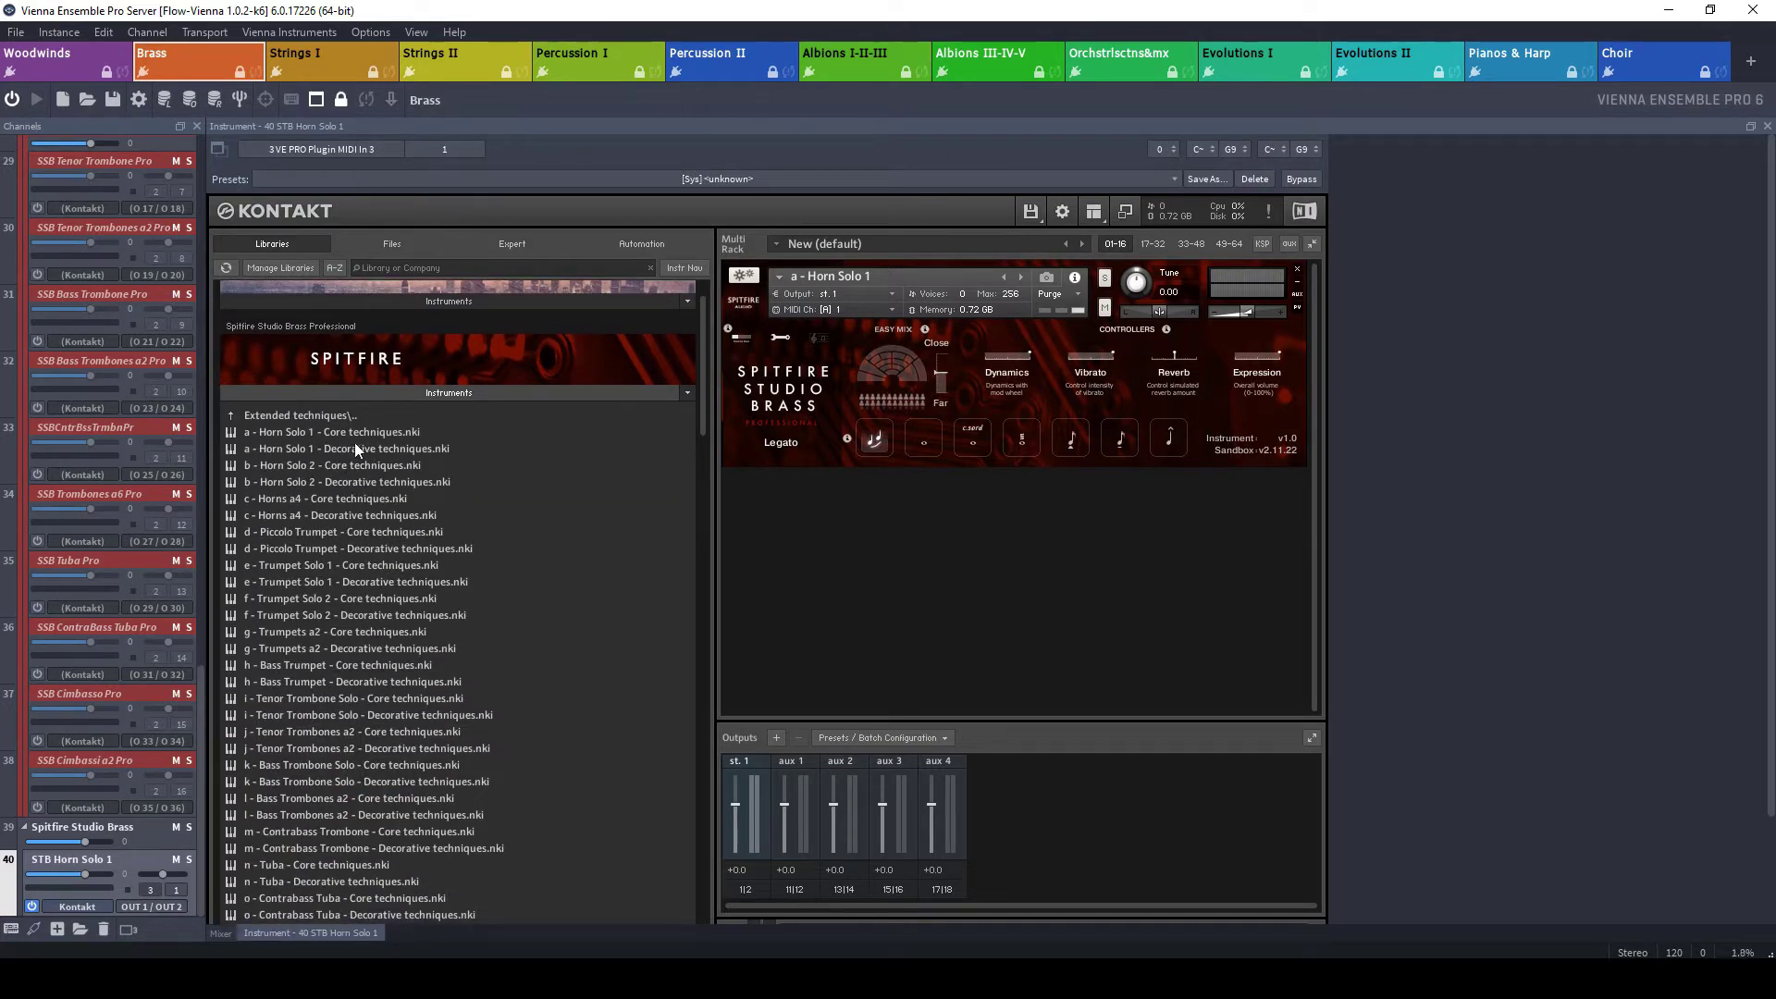
pyautogui.click(1298, 271)
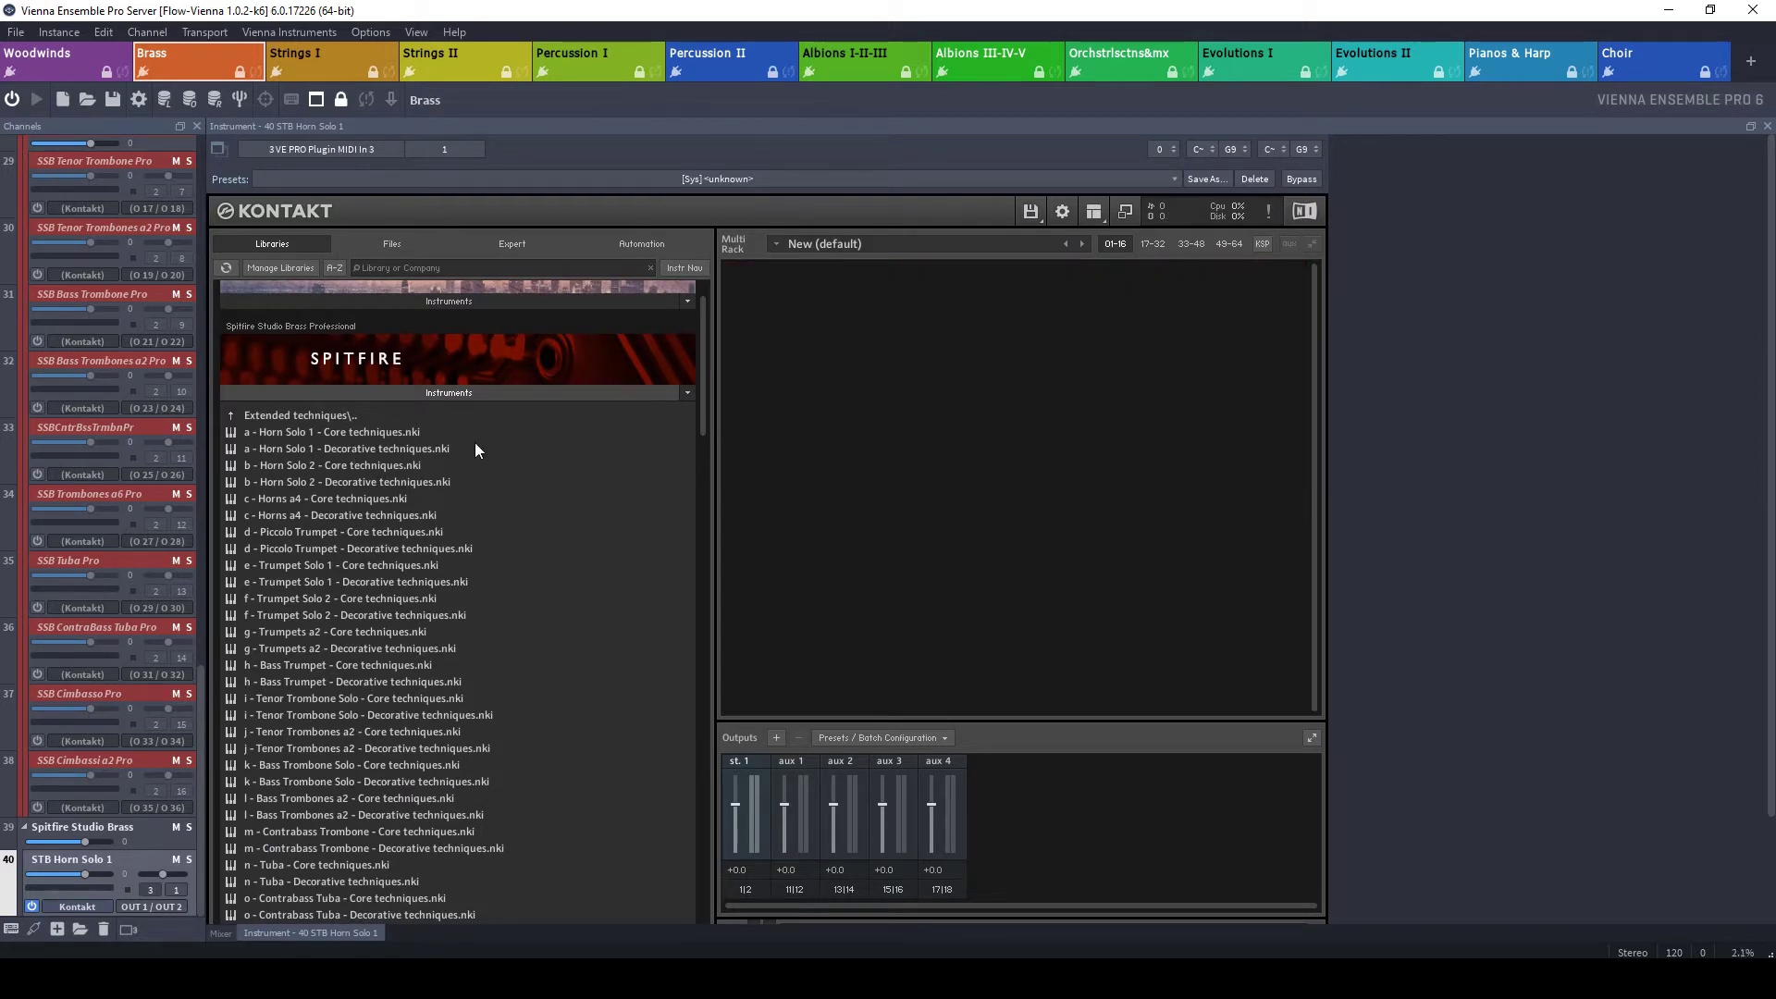
# Load the Horn Solo 1 Core techniques and Decorative techniques patches into the rack and dismiss their Spitfire help.
pyautogui.moveTo(381, 433); pyautogui.dragTo(850, 355)
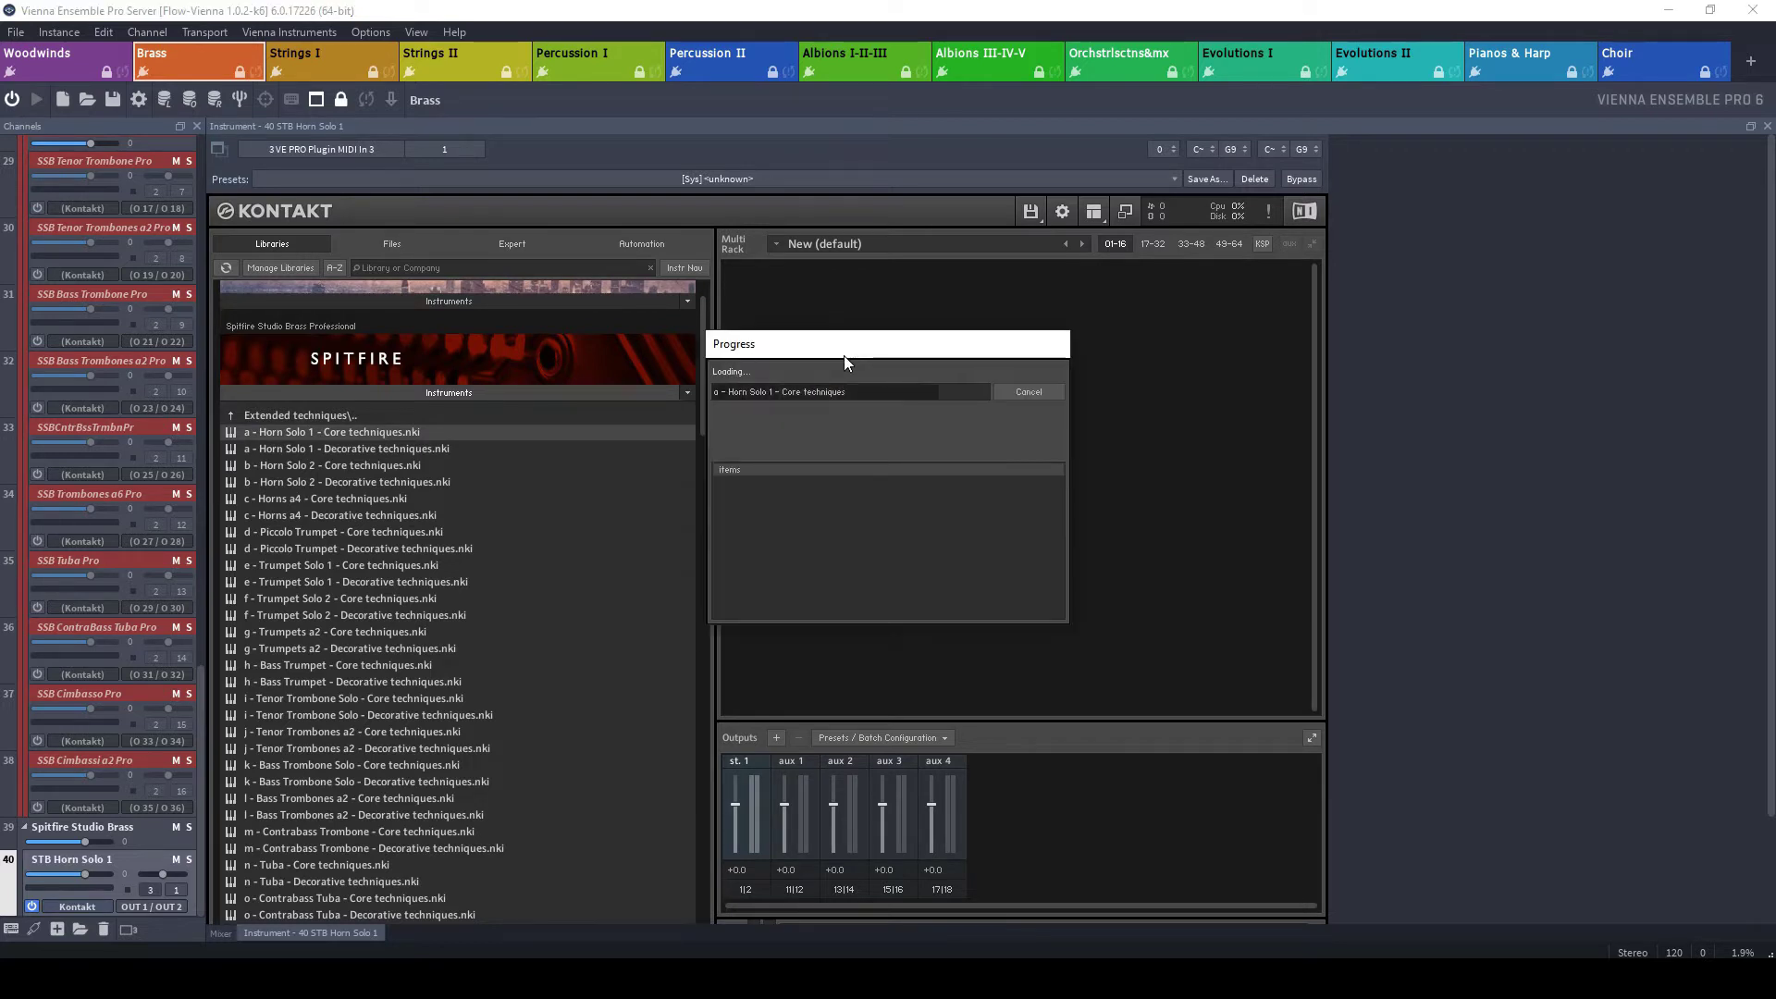
pyautogui.click(433, 449)
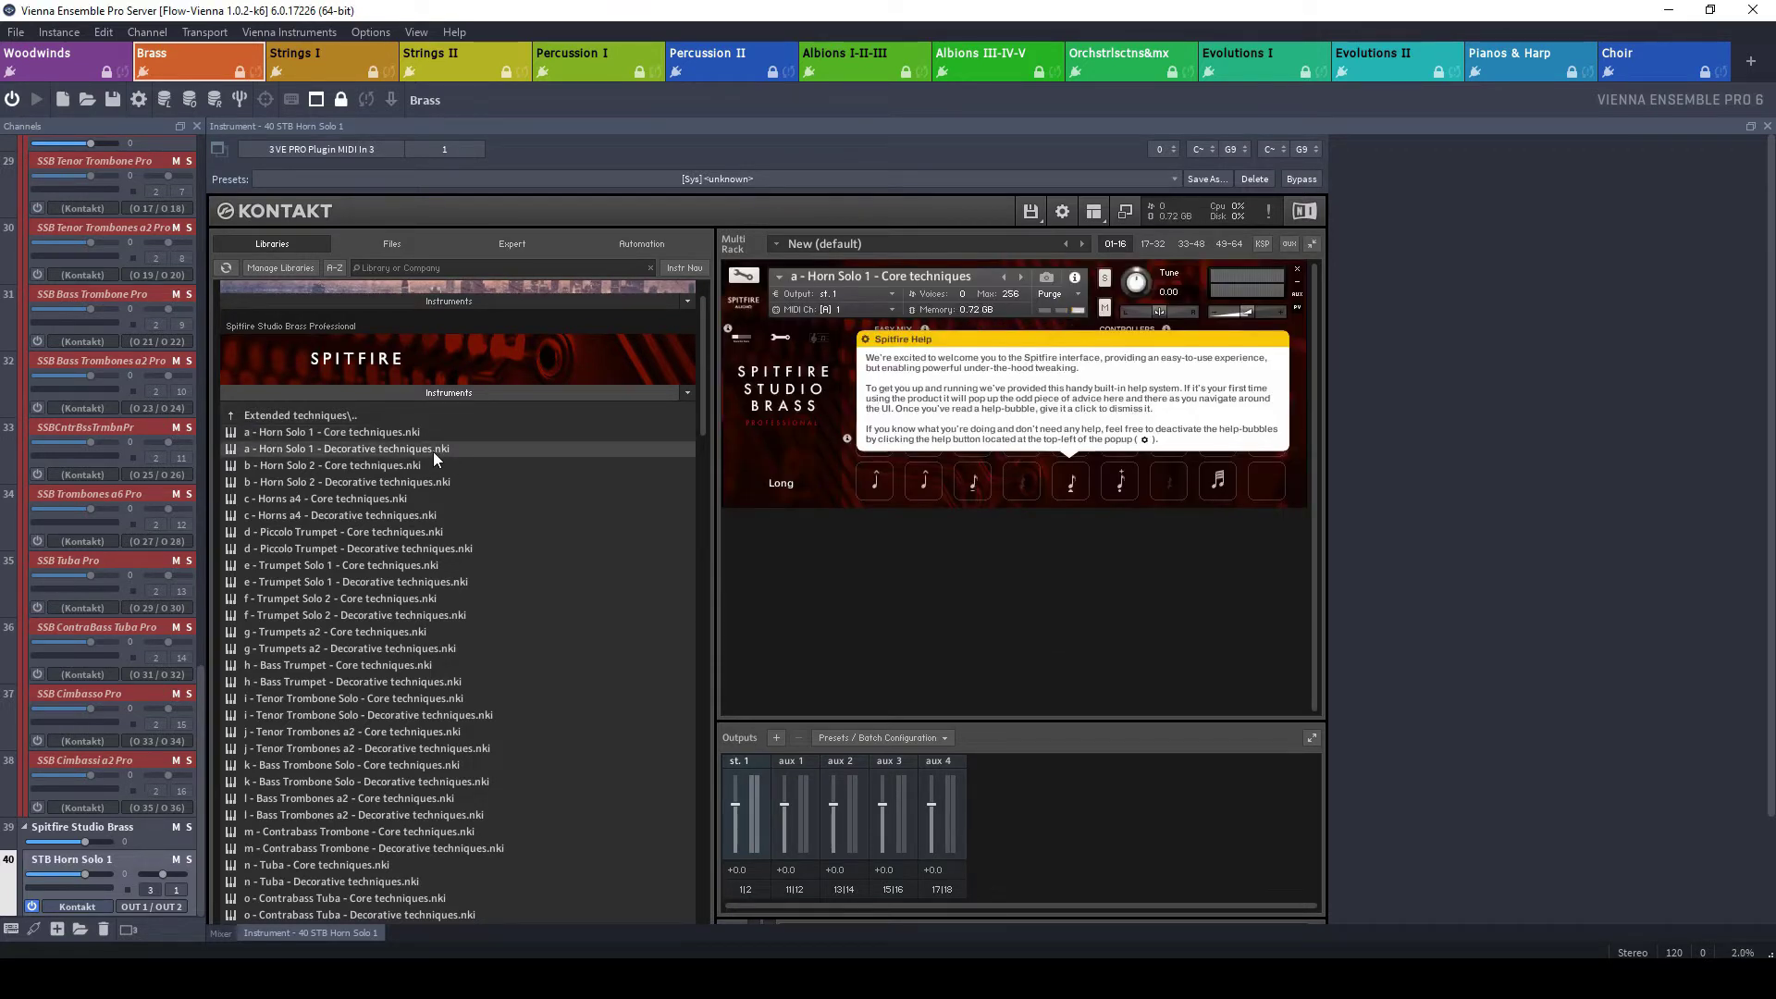
pyautogui.moveTo(433, 452); pyautogui.dragTo(1164, 464)
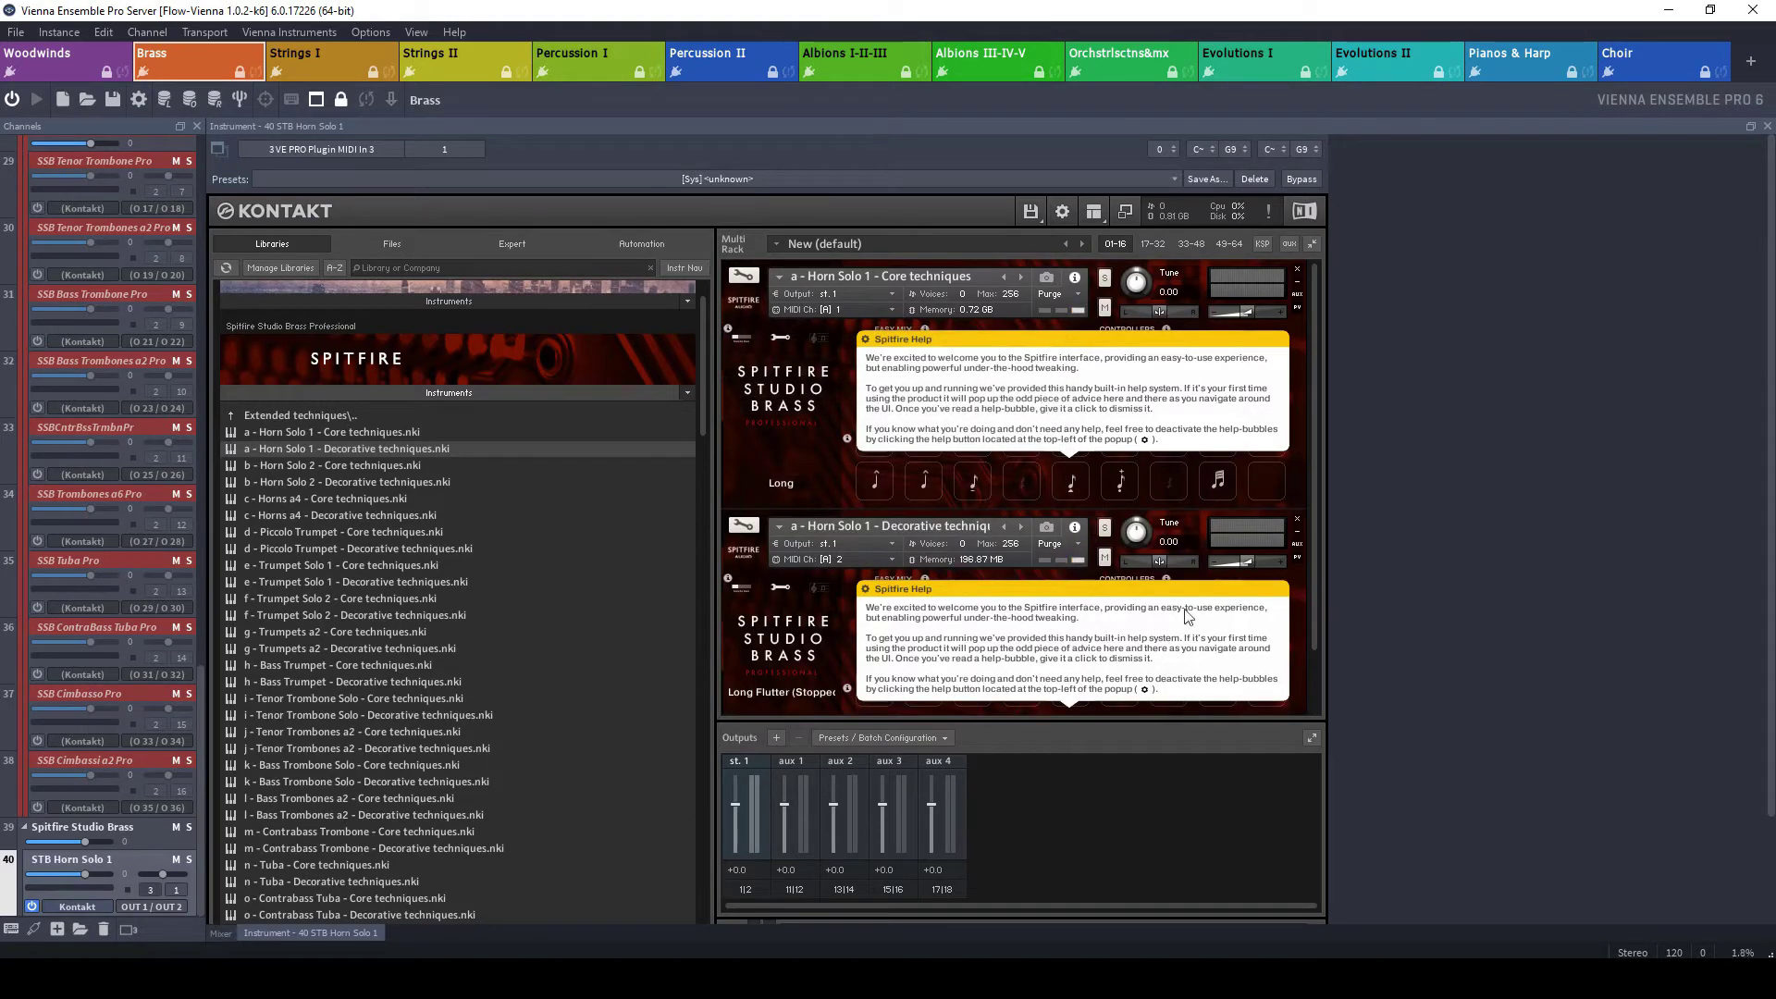
pyautogui.click(1164, 448)
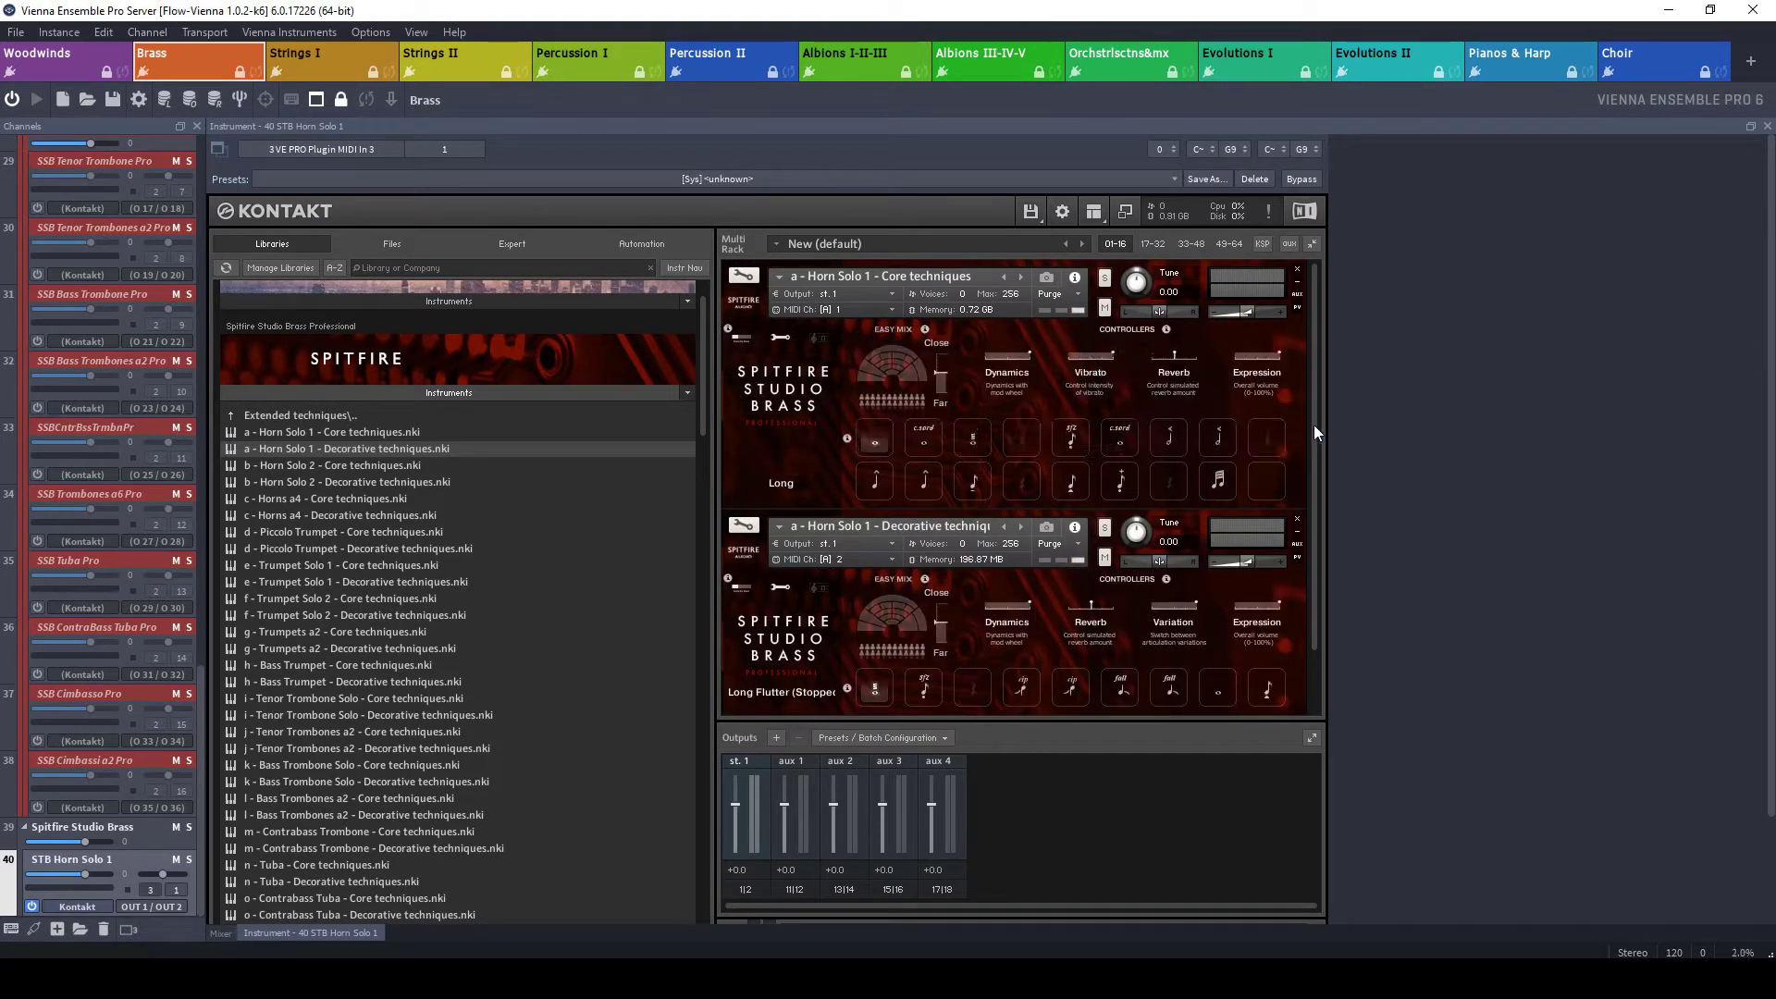
# Set the Decorative techniques patch to MIDI channel 1 on Port A.
pyautogui.moveTo(1313, 424)
pyautogui.mouseDown()
pyautogui.moveTo(1308, 452)
pyautogui.moveTo(1308, 417)
pyautogui.mouseUp()
pyautogui.click(878, 556)
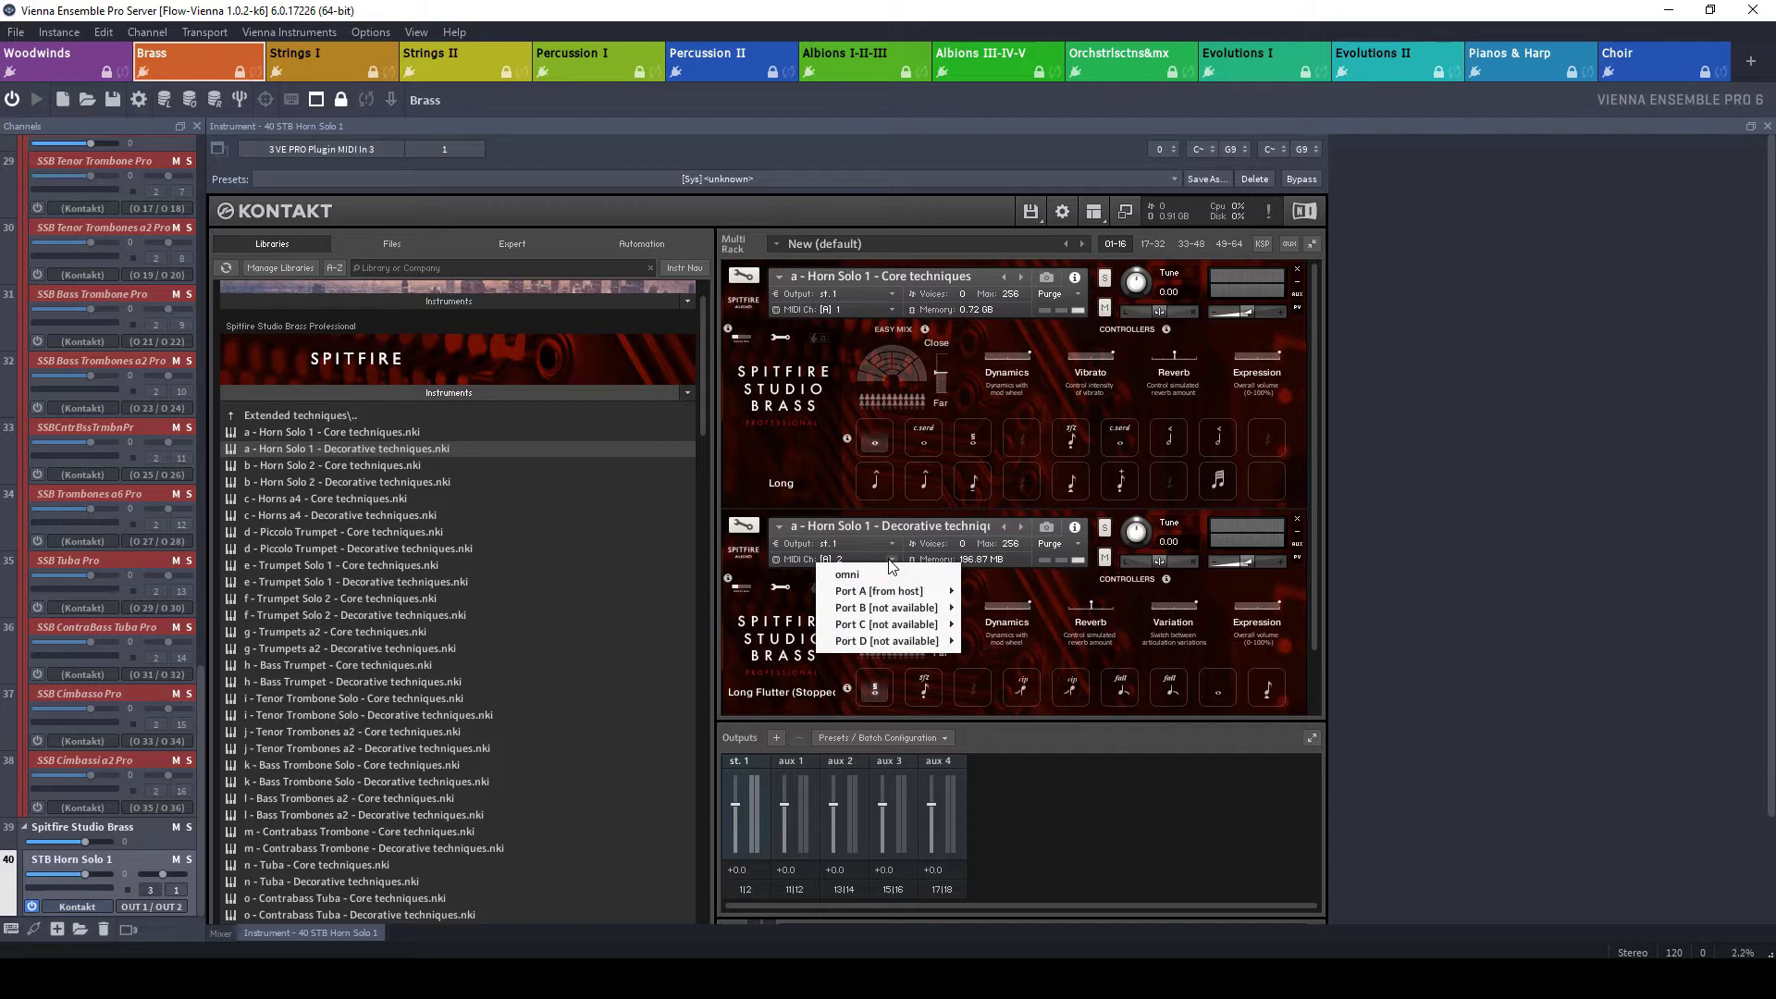
pyautogui.moveTo(925, 591)
pyautogui.click(978, 591)
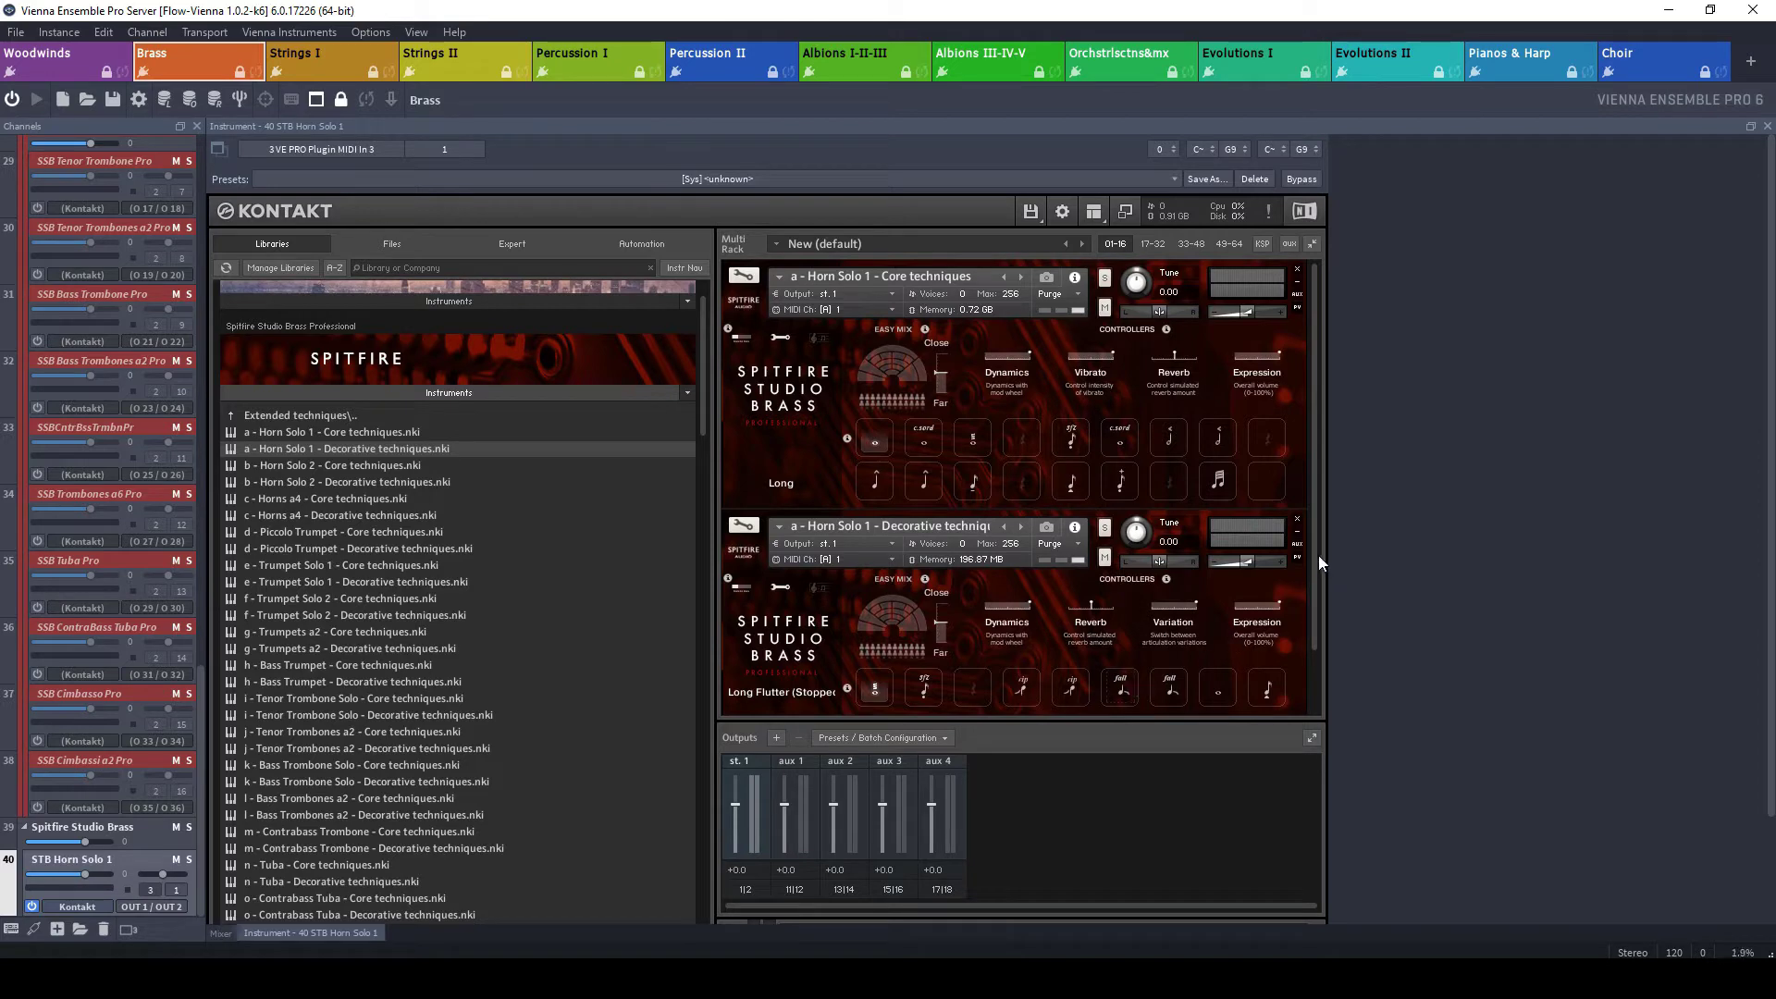
# Switch both Horn Solo 1 patches to their detailed settings view with mic mix and options.
pyautogui.moveTo(1314, 459); pyautogui.dragTo(1315, 467)
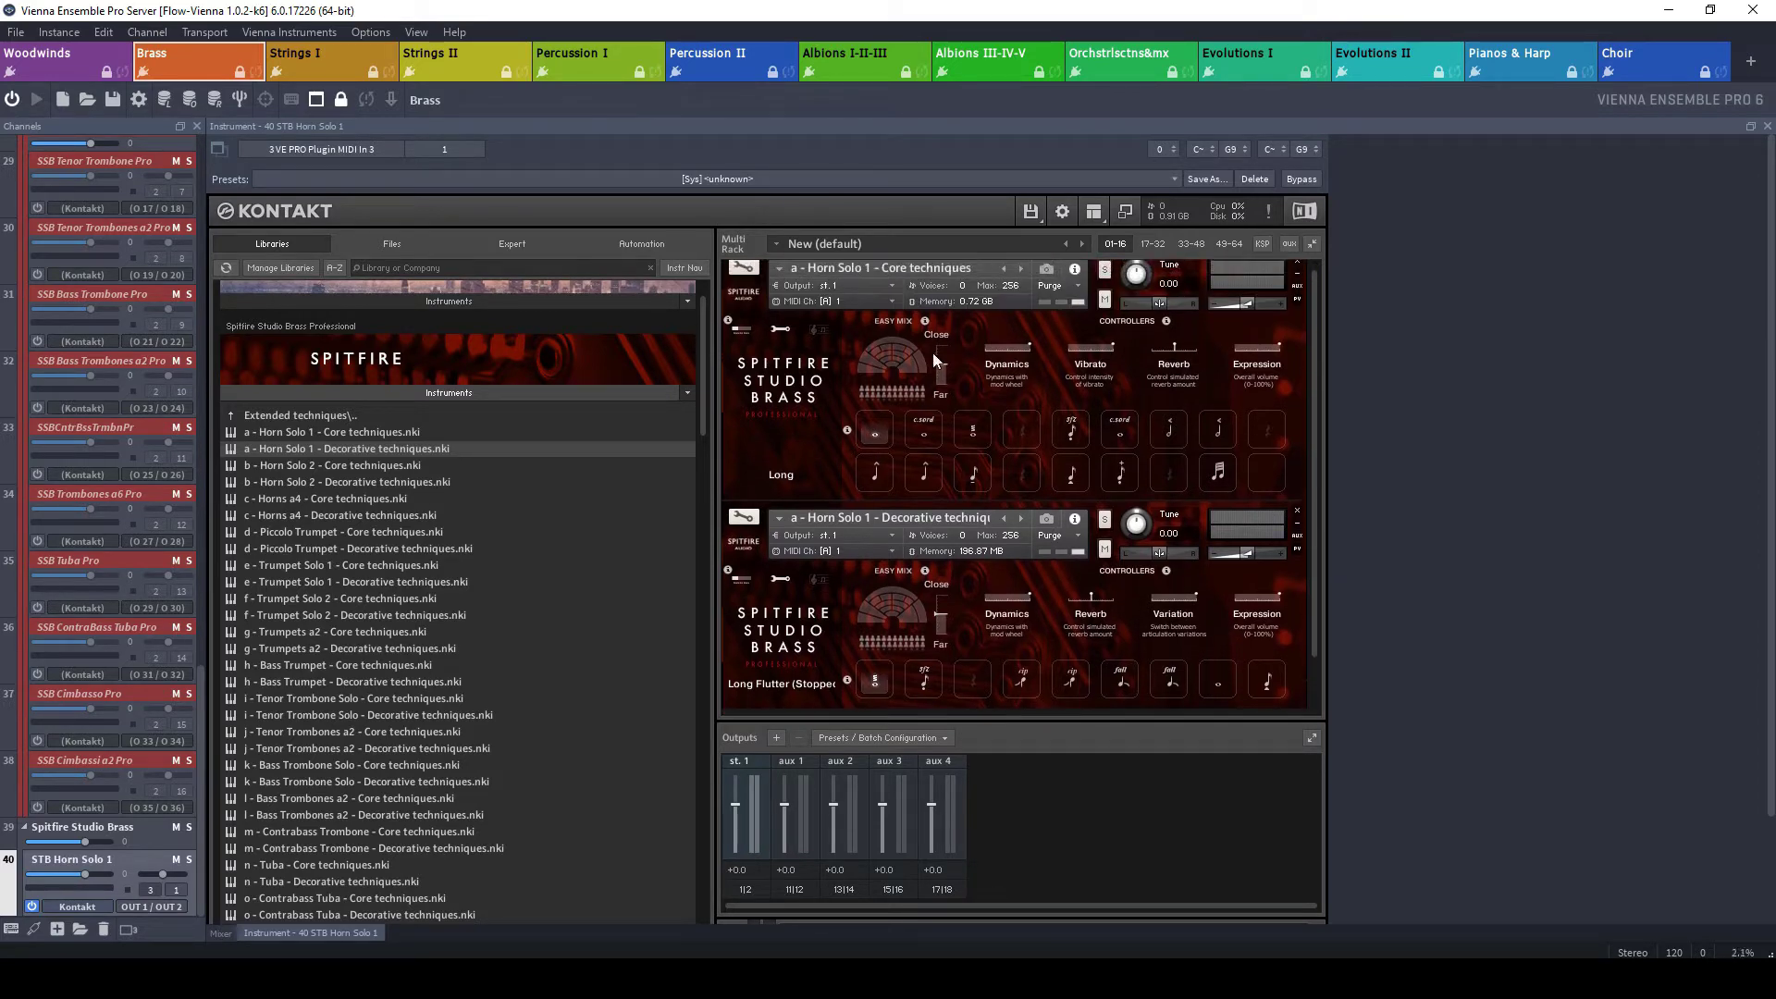
pyautogui.click(783, 330)
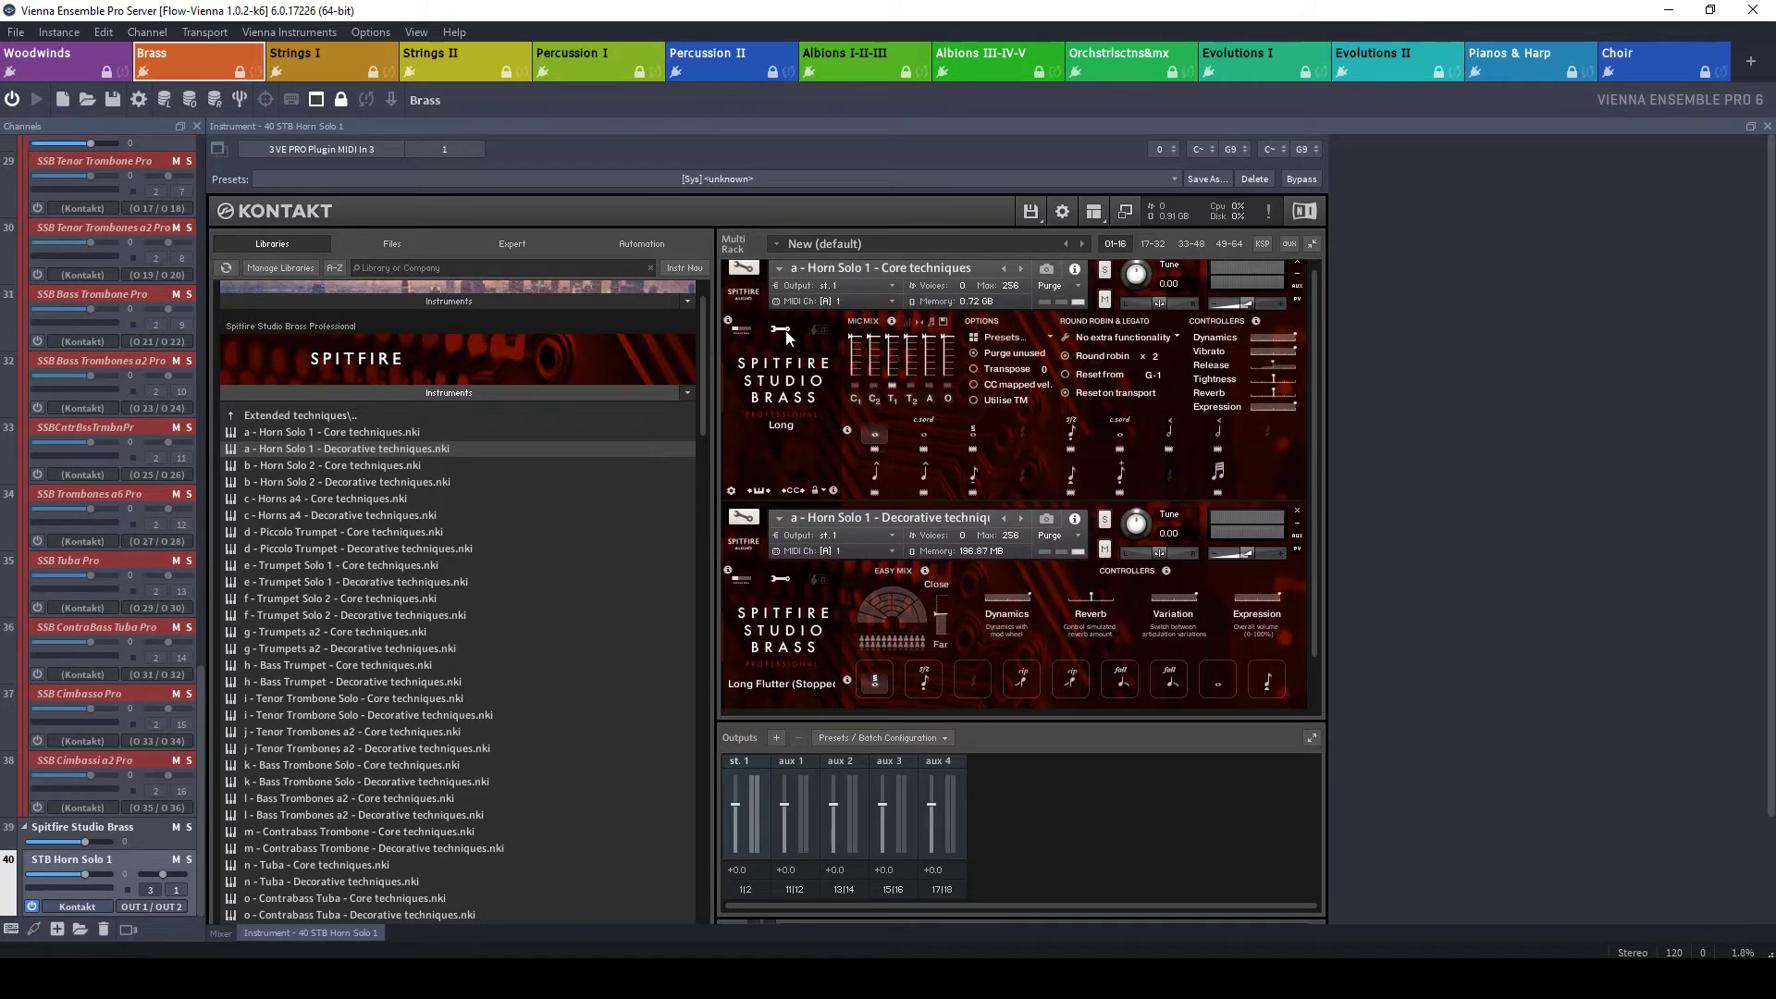
pyautogui.click(782, 580)
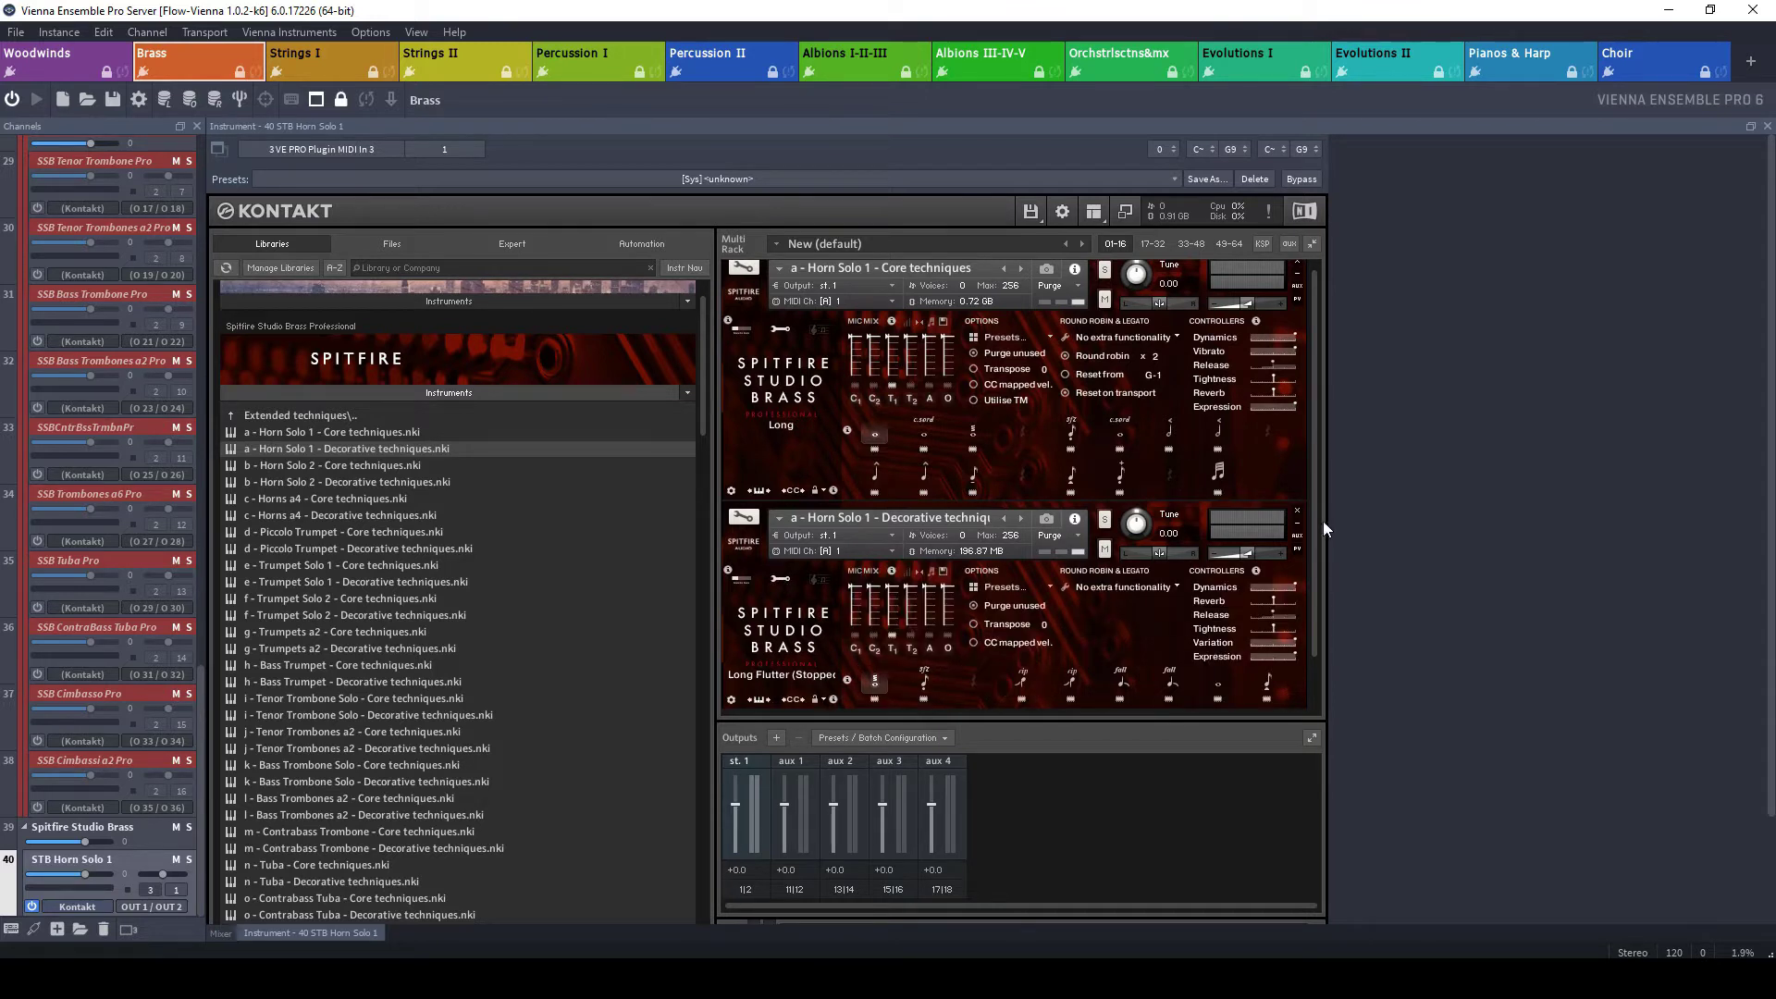
pyautogui.moveTo(1317, 514)
pyautogui.mouseDown()
pyautogui.moveTo(1313, 568)
pyautogui.moveTo(1317, 529)
pyautogui.mouseUp()
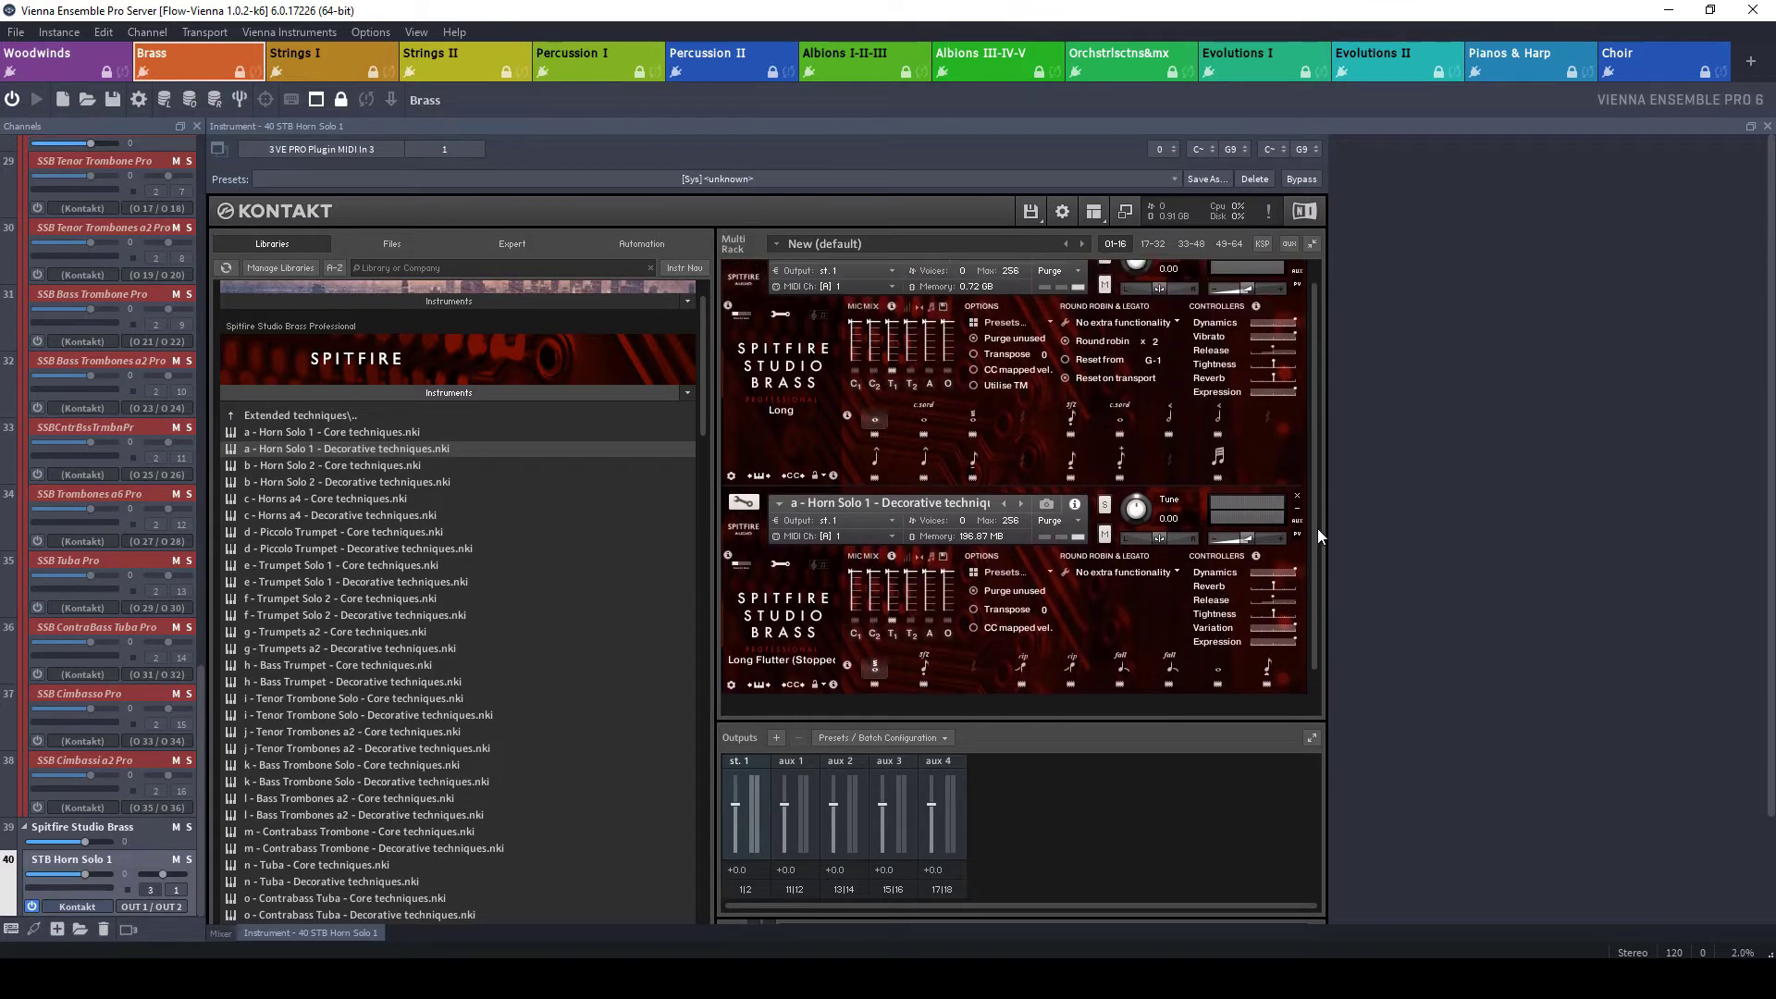
# Set articulation switching to Locked to UACC in both the Core and Decorative techniques patches.
pyautogui.click(817, 476)
pyautogui.click(896, 542)
pyautogui.click(815, 685)
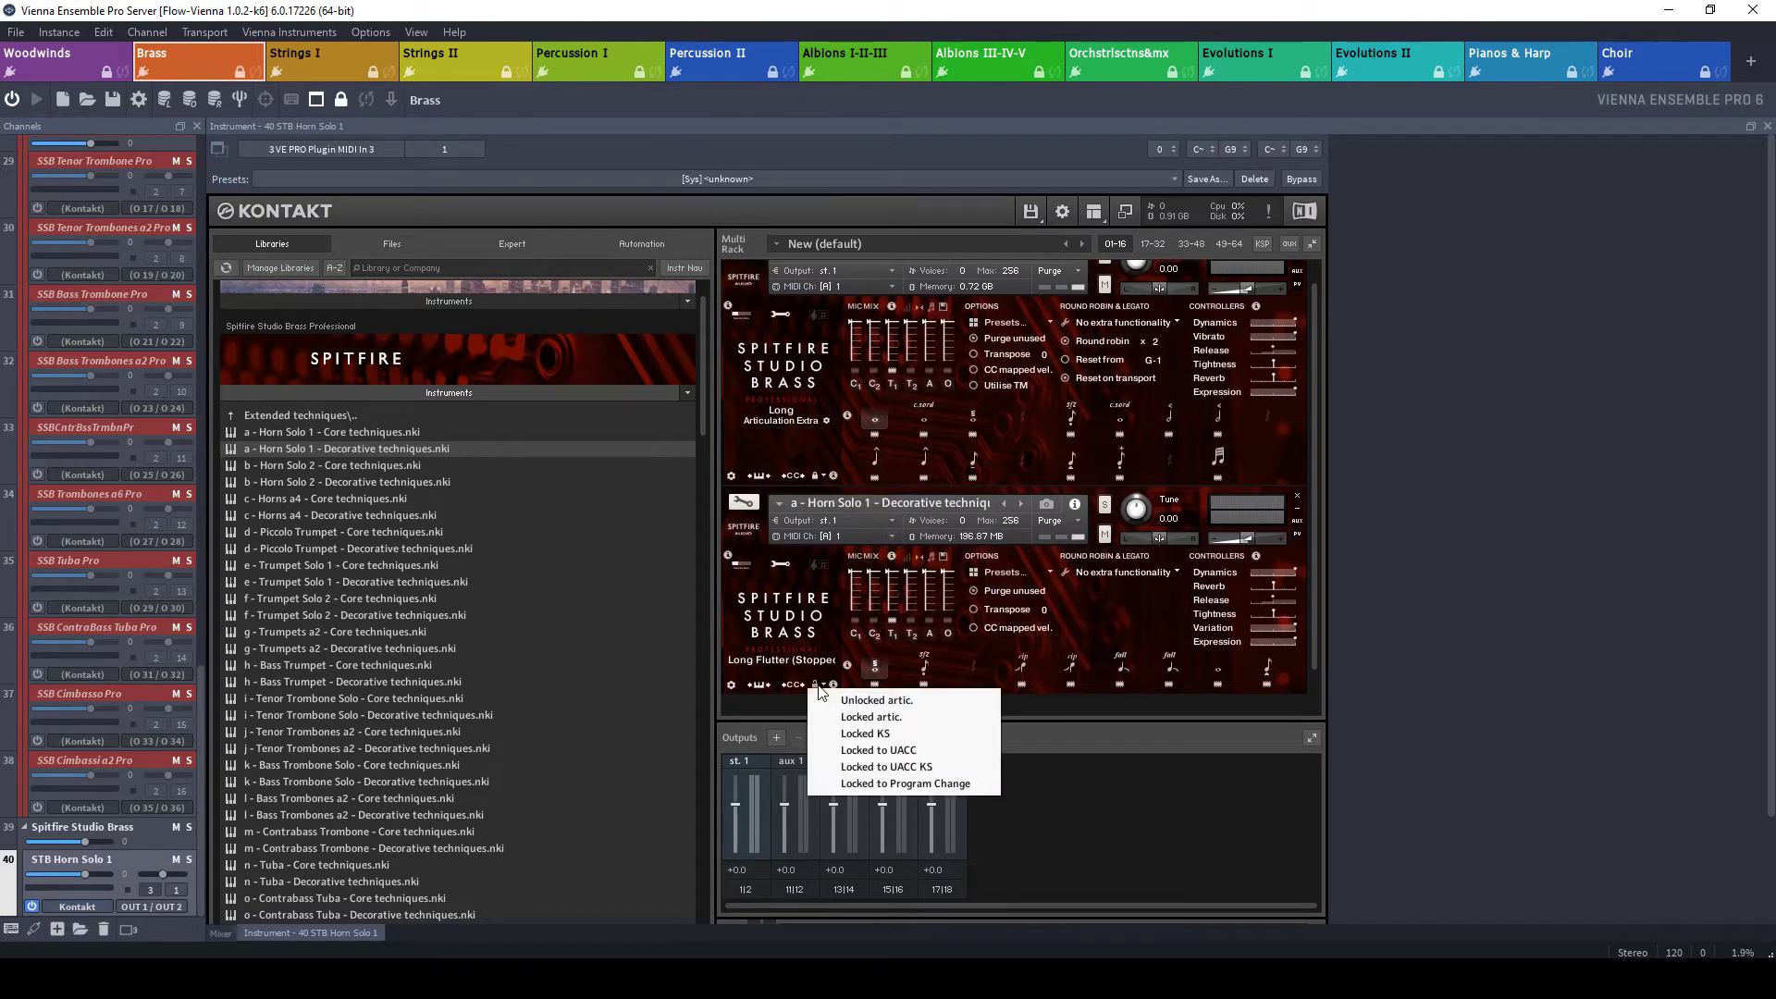
pyautogui.click(916, 748)
pyautogui.moveTo(1314, 627)
pyautogui.mouseDown()
pyautogui.moveTo(1312, 667)
pyautogui.moveTo(1313, 579)
pyautogui.moveTo(1302, 613)
pyautogui.mouseUp()
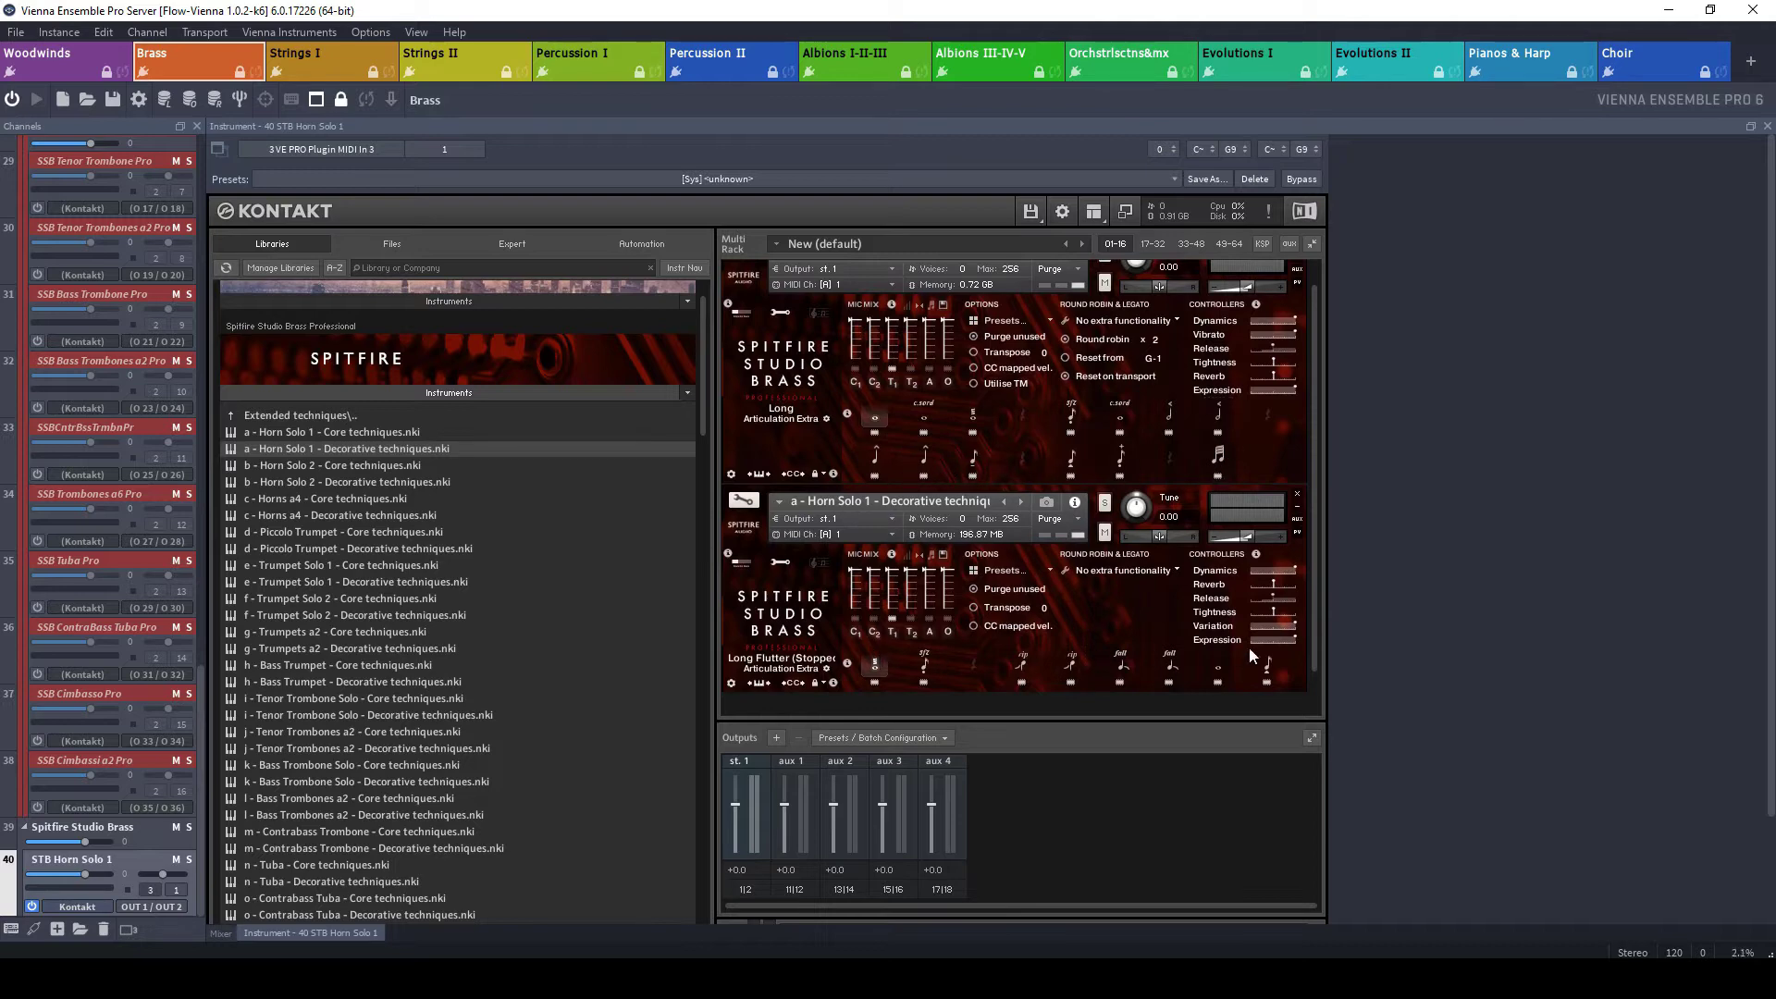
# Load the Horn Solo 1 Legato patch from the Legato techniques folder of Spitfire Studio Brass Professional into the rack.
pyautogui.doubleClick(379, 416)
pyautogui.doubleClick(373, 462)
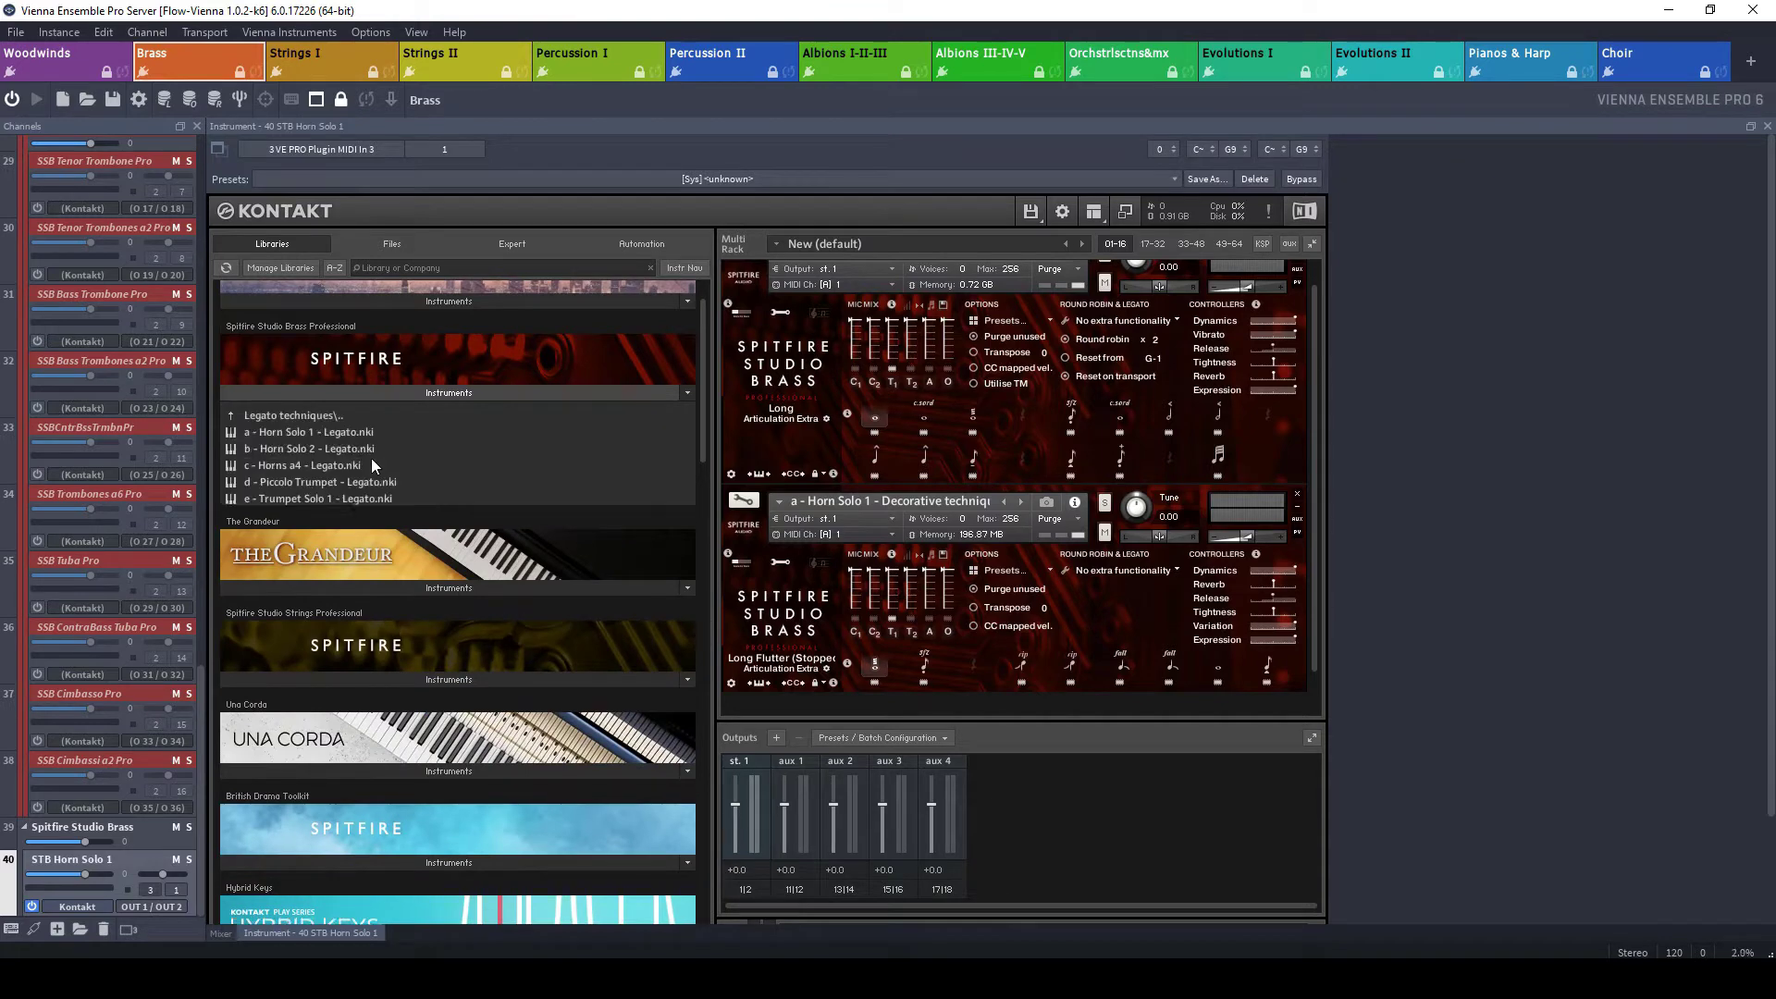
pyautogui.click(332, 433)
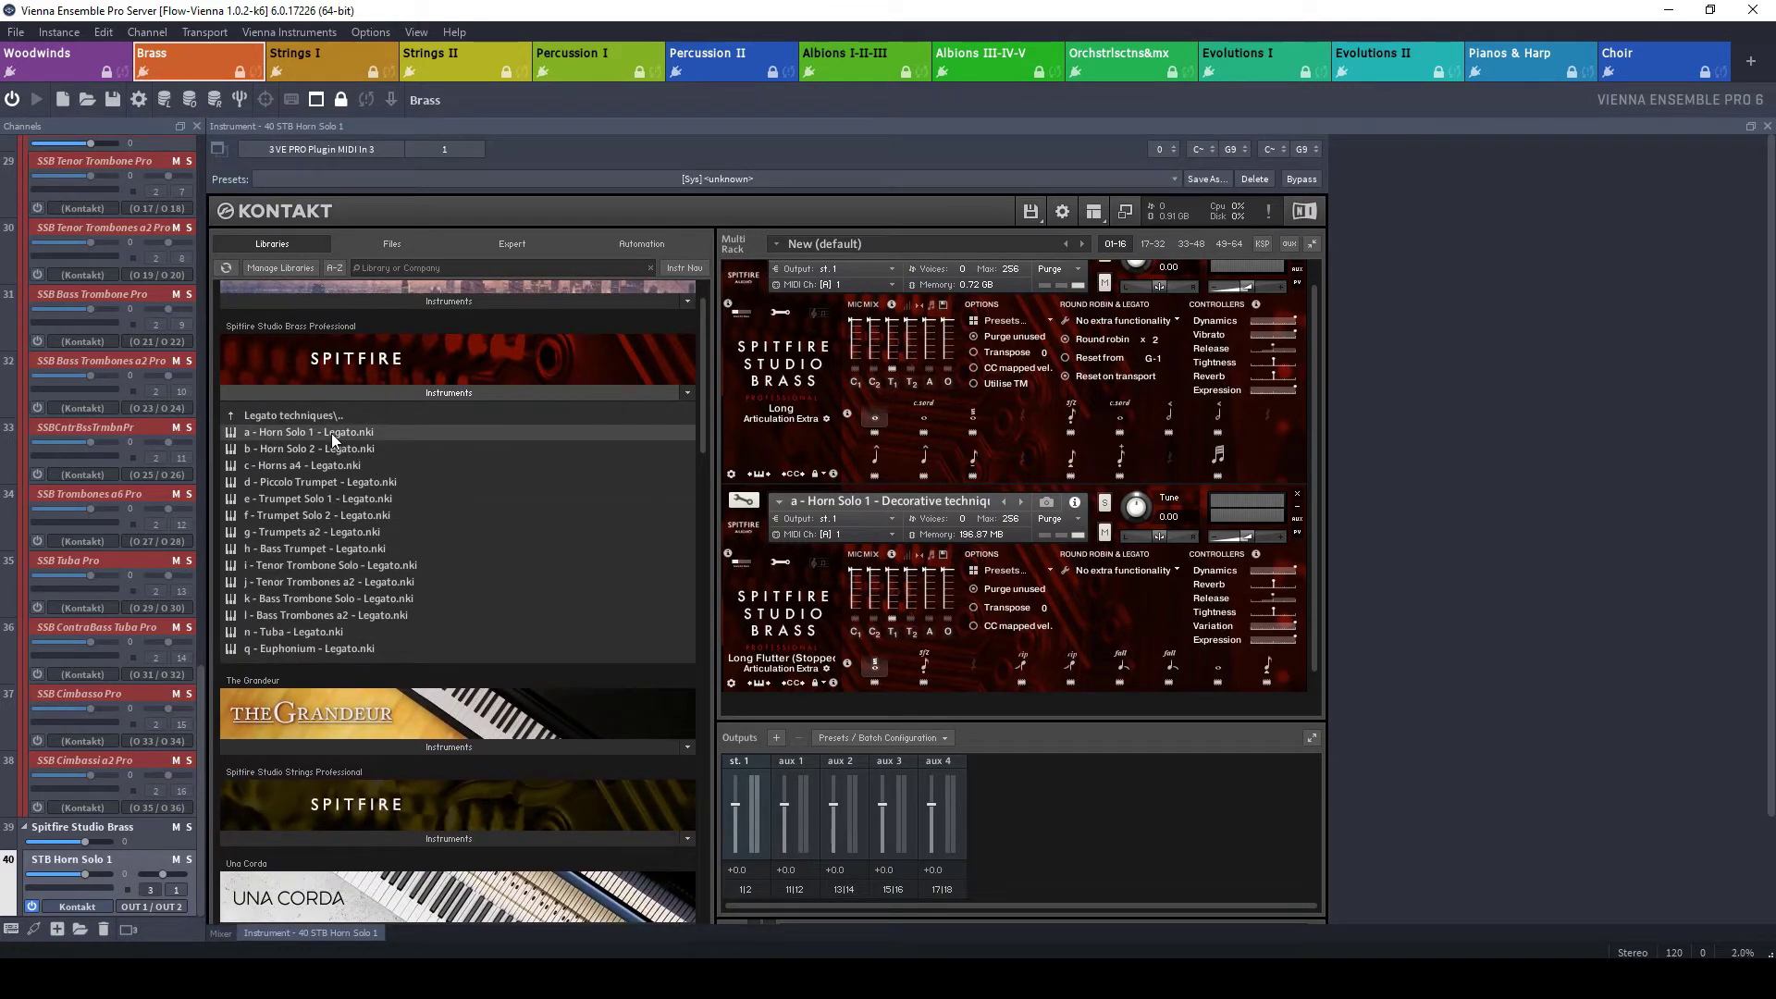
pyautogui.doubleClick(331, 433)
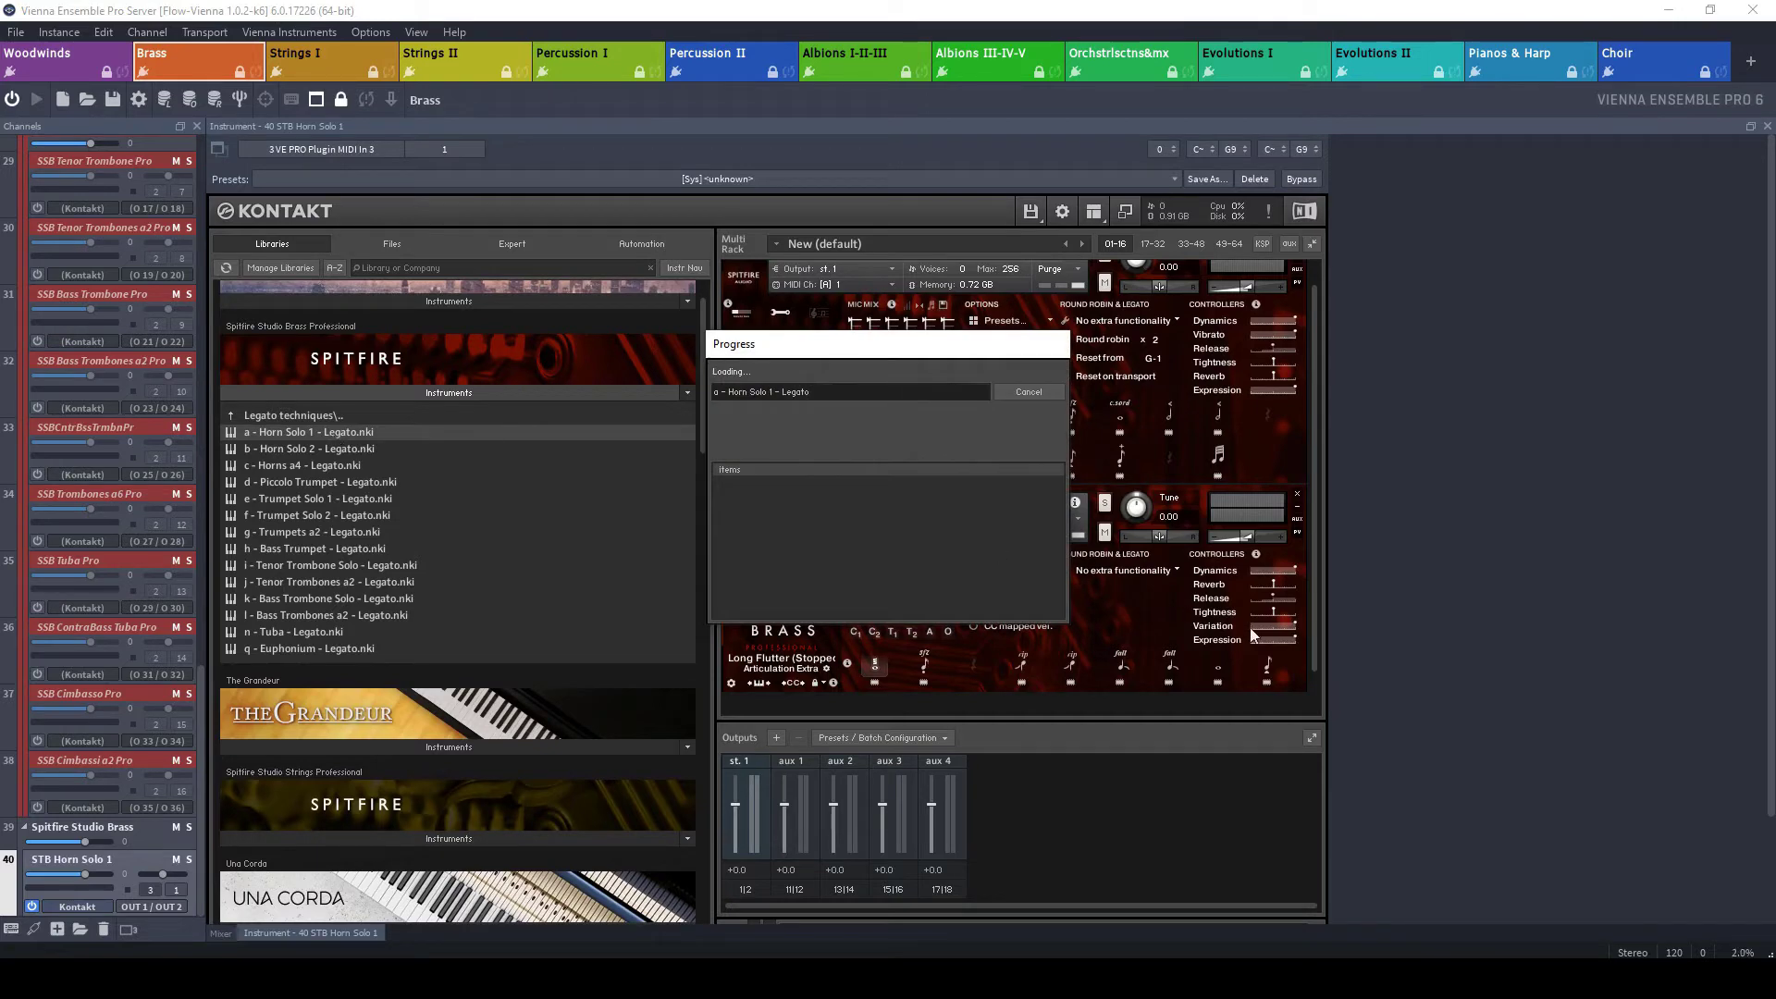
# Set the Horn Solo 1 Legato patch to MIDI channel 1 on Port A.
pyautogui.scroll(-3, 1318, 542)
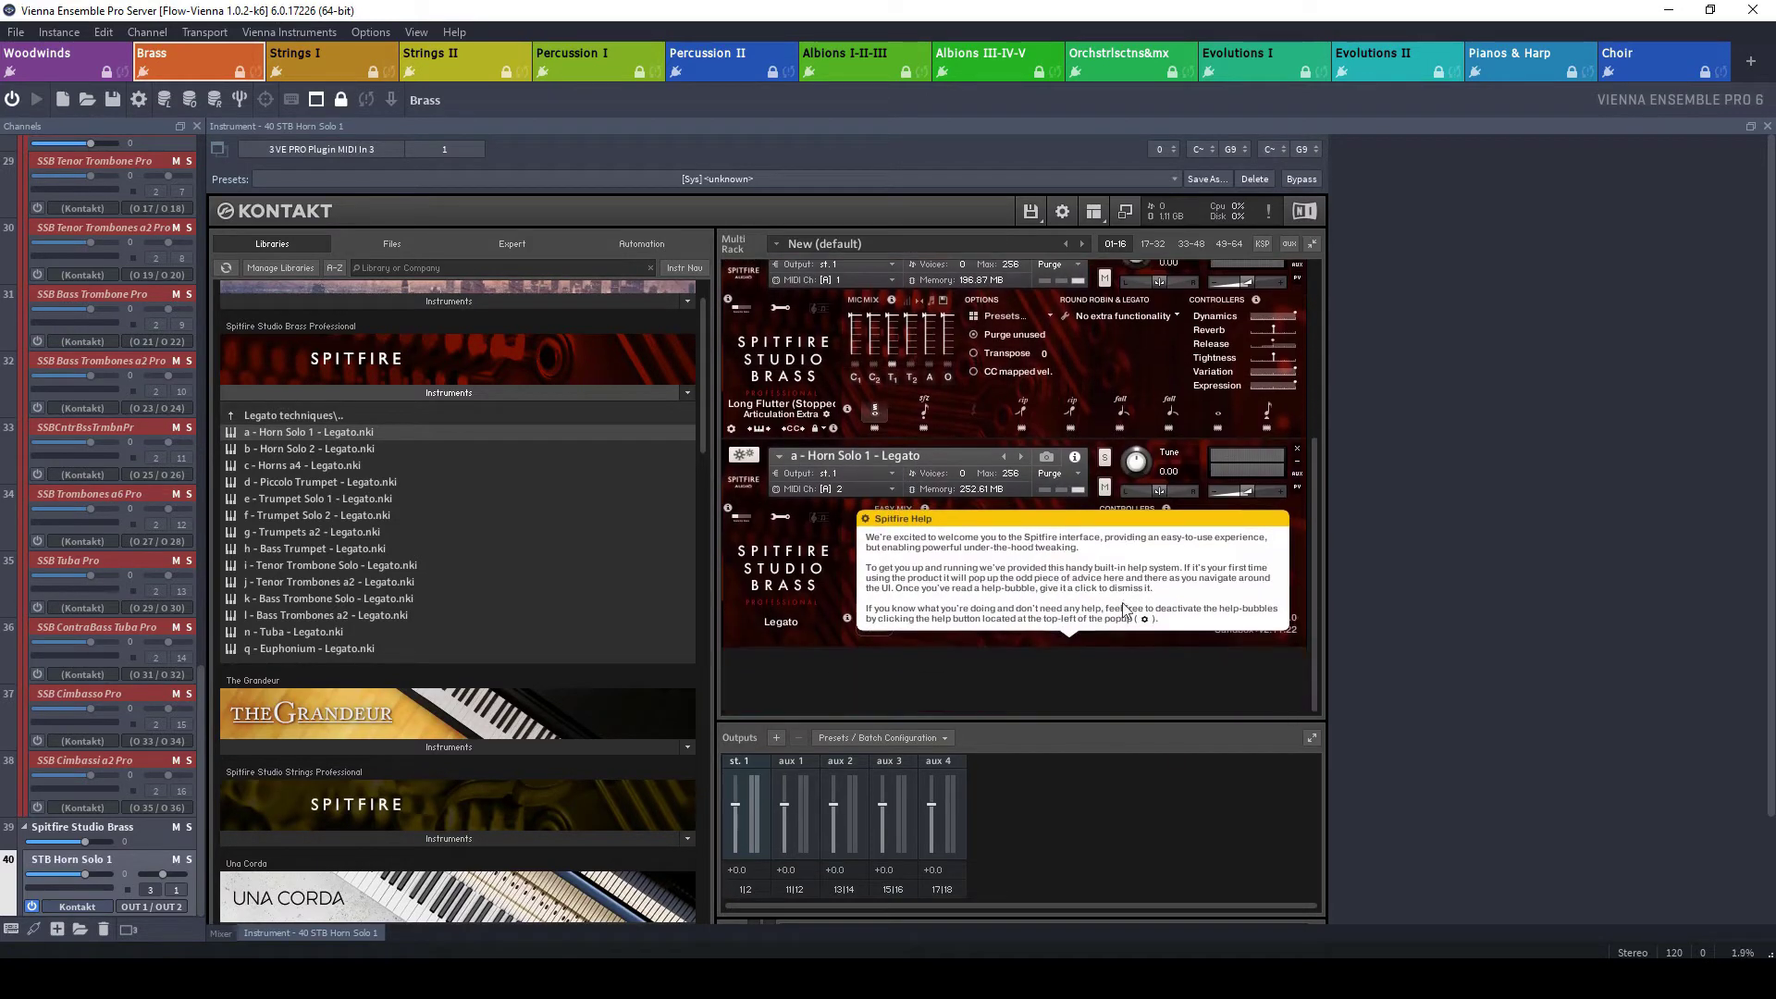
pyautogui.click(892, 490)
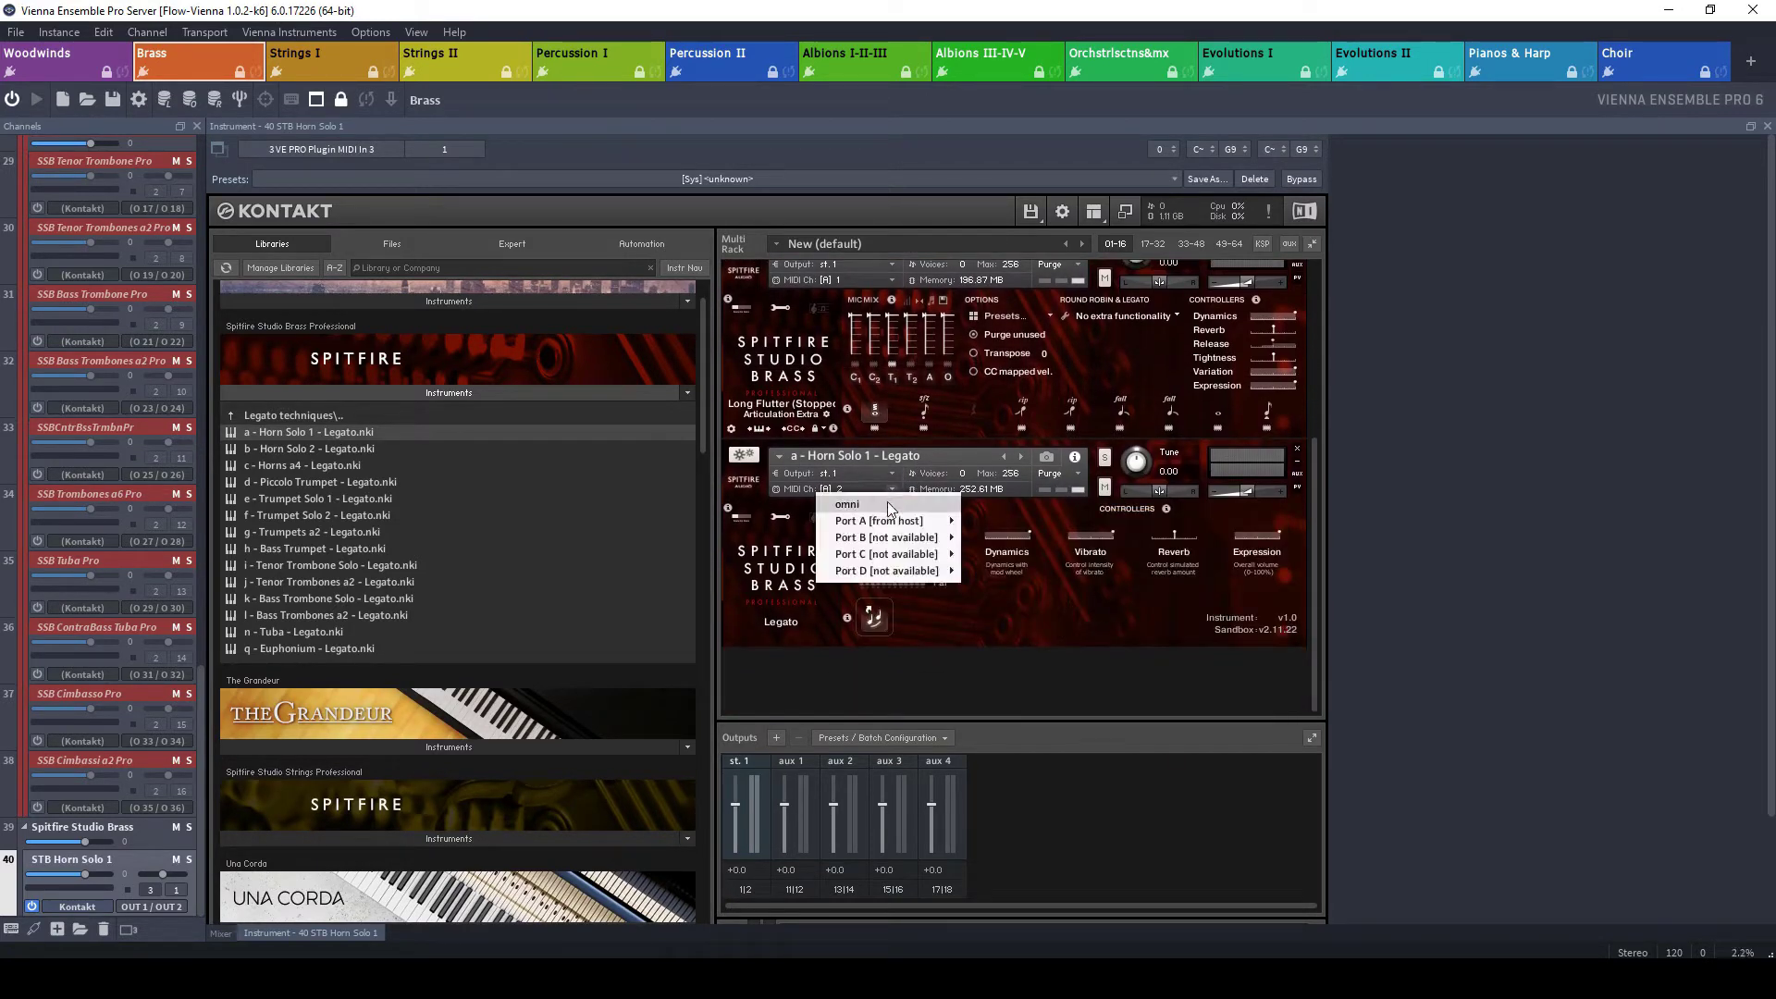
pyautogui.moveTo(887, 523)
pyautogui.click(979, 521)
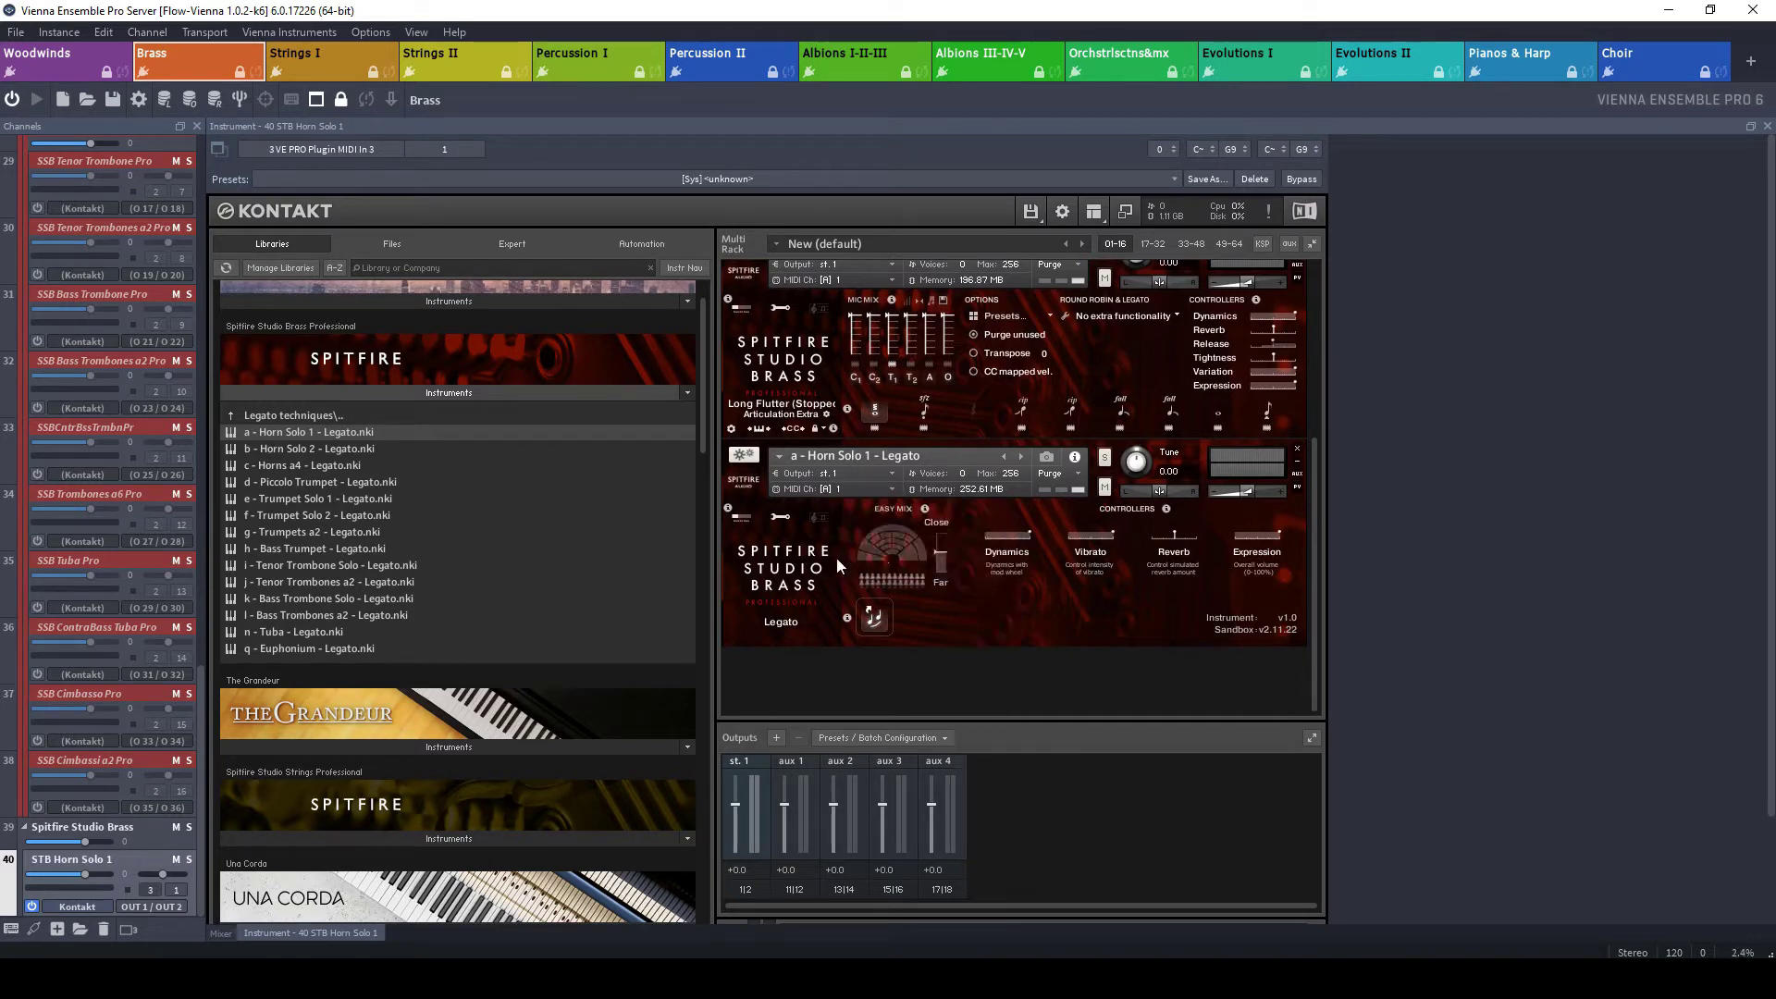
# Switch the Legato patch to its detailed settings view and set its articulation switching to Locked to UACC.
pyautogui.click(784, 516)
pyautogui.click(823, 639)
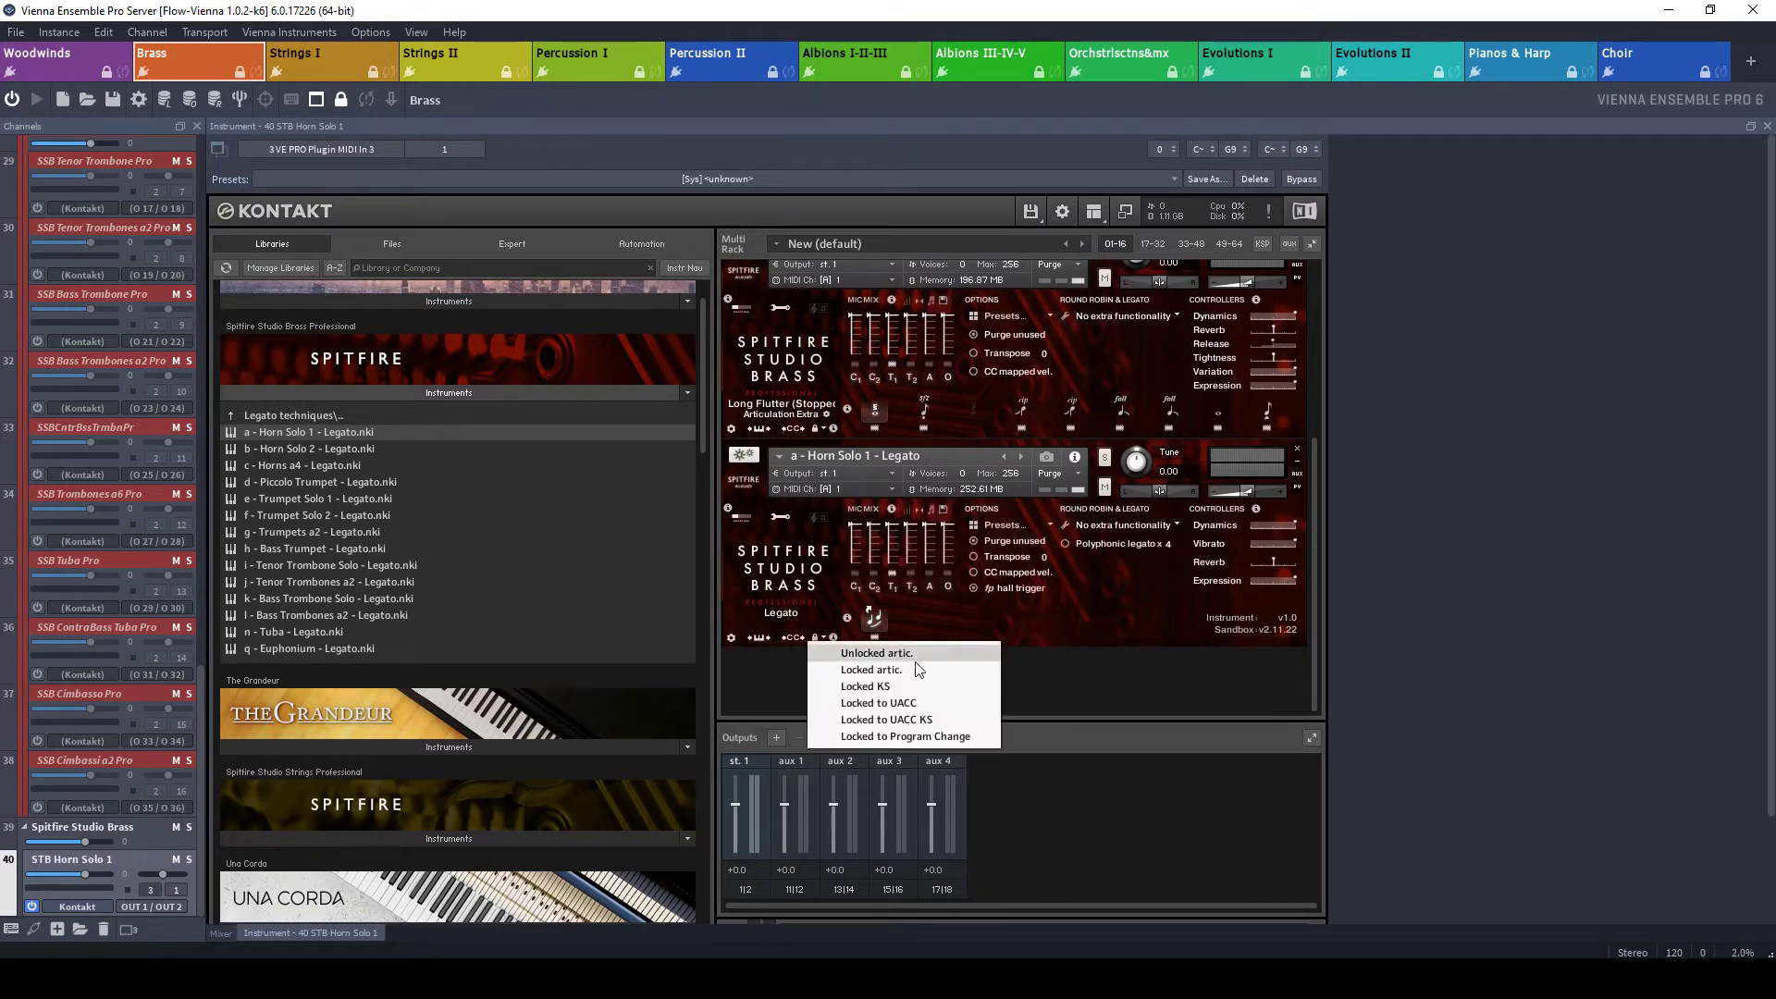
pyautogui.click(918, 703)
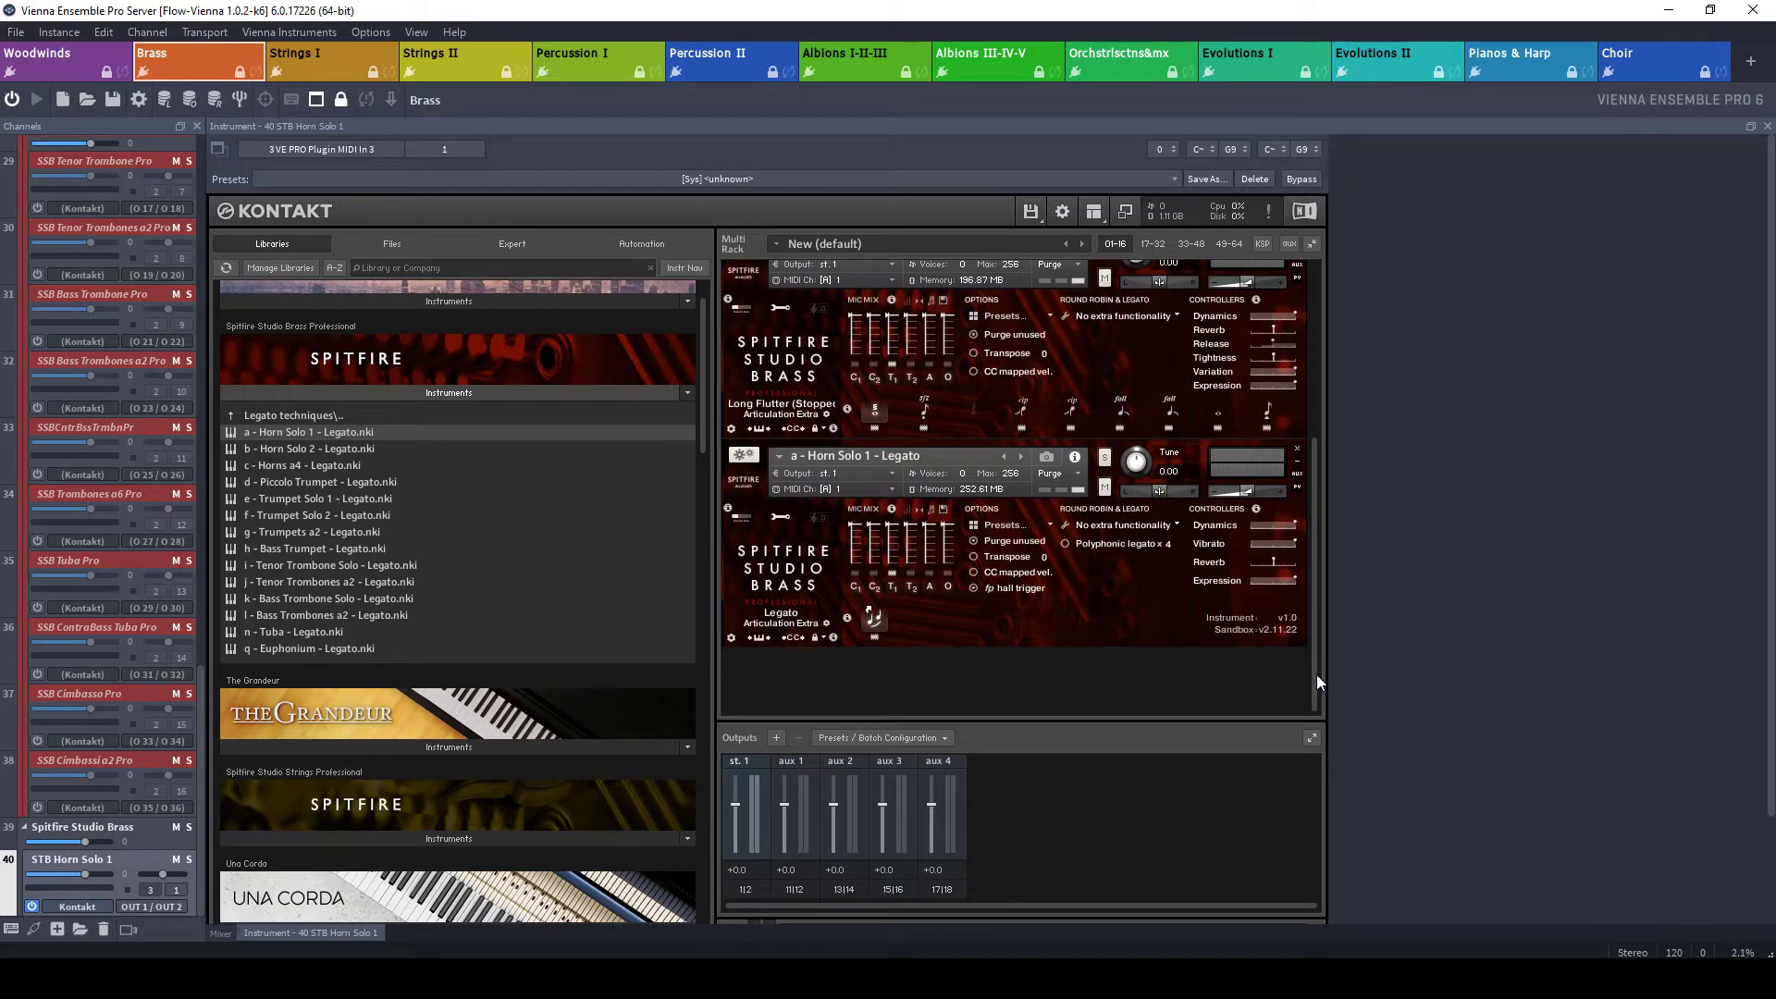
pyautogui.moveTo(1315, 674); pyautogui.dragTo(1306, 435)
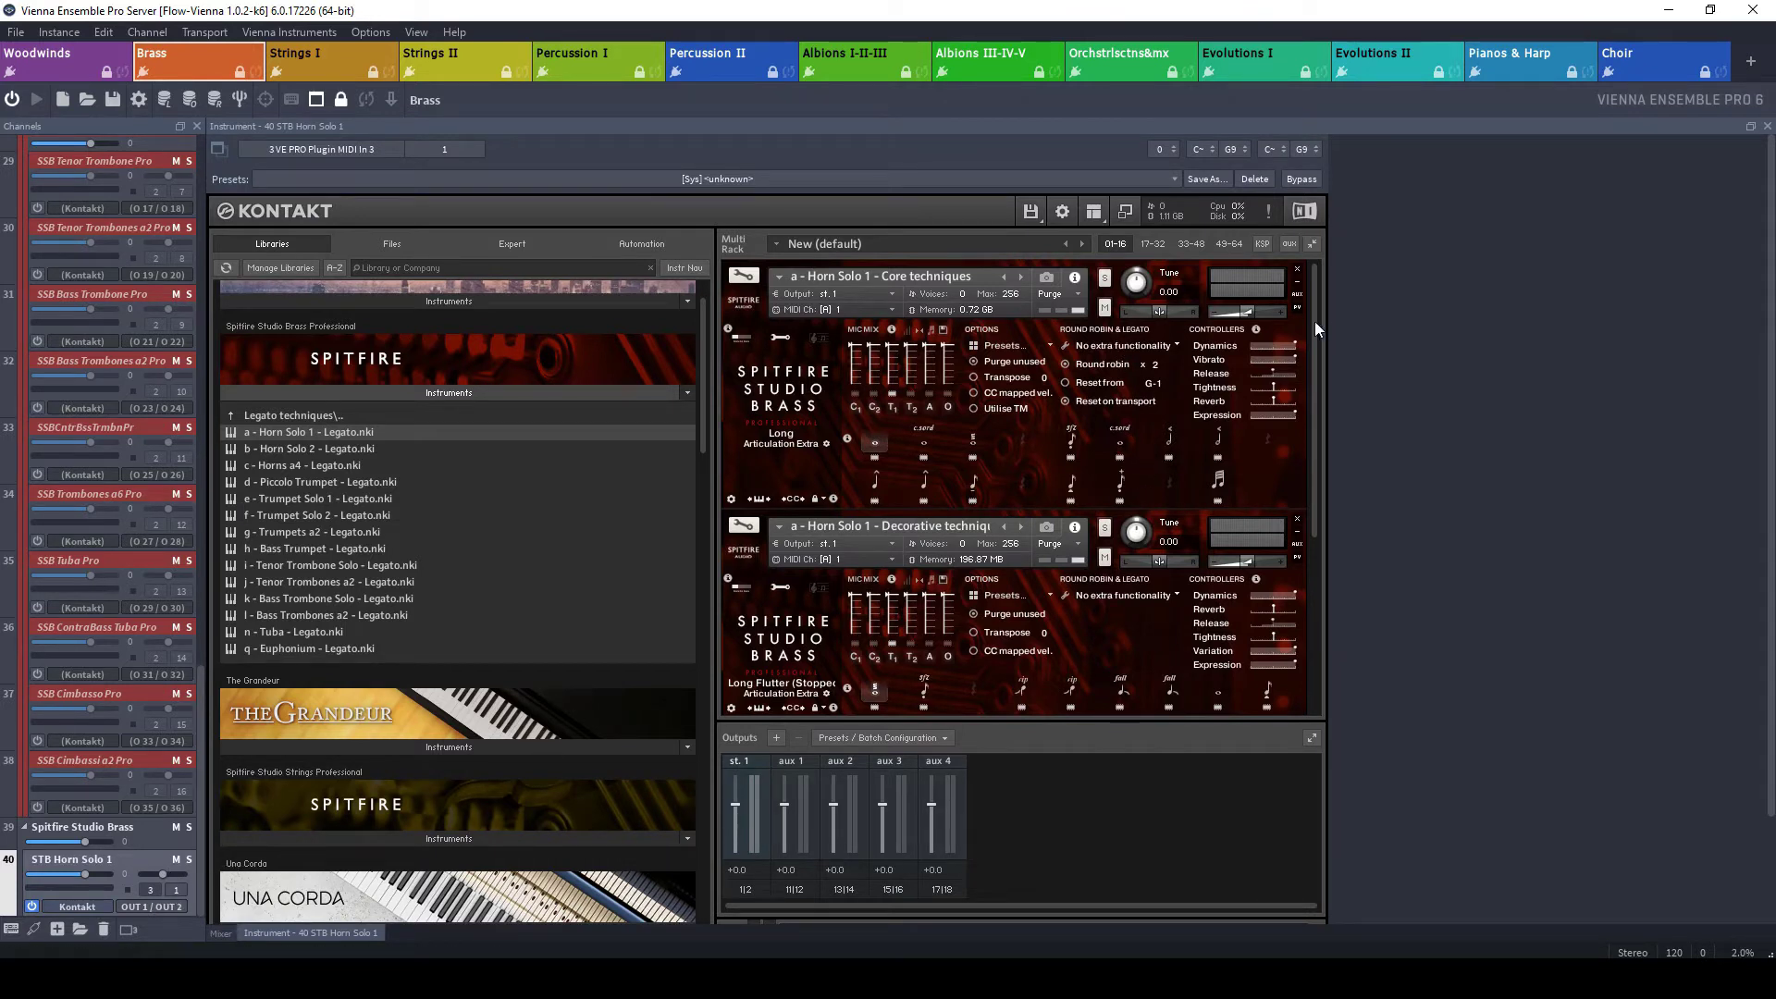
pyautogui.moveTo(1321, 320); pyautogui.dragTo(1318, 273)
pyautogui.moveTo(1317, 273)
pyautogui.mouseDown()
pyautogui.moveTo(1325, 520)
pyautogui.moveTo(1323, 281)
pyautogui.mouseUp()
# Open the automation mapping for the Brass instance and add an empty mapping entry.
pyautogui.click(416, 32)
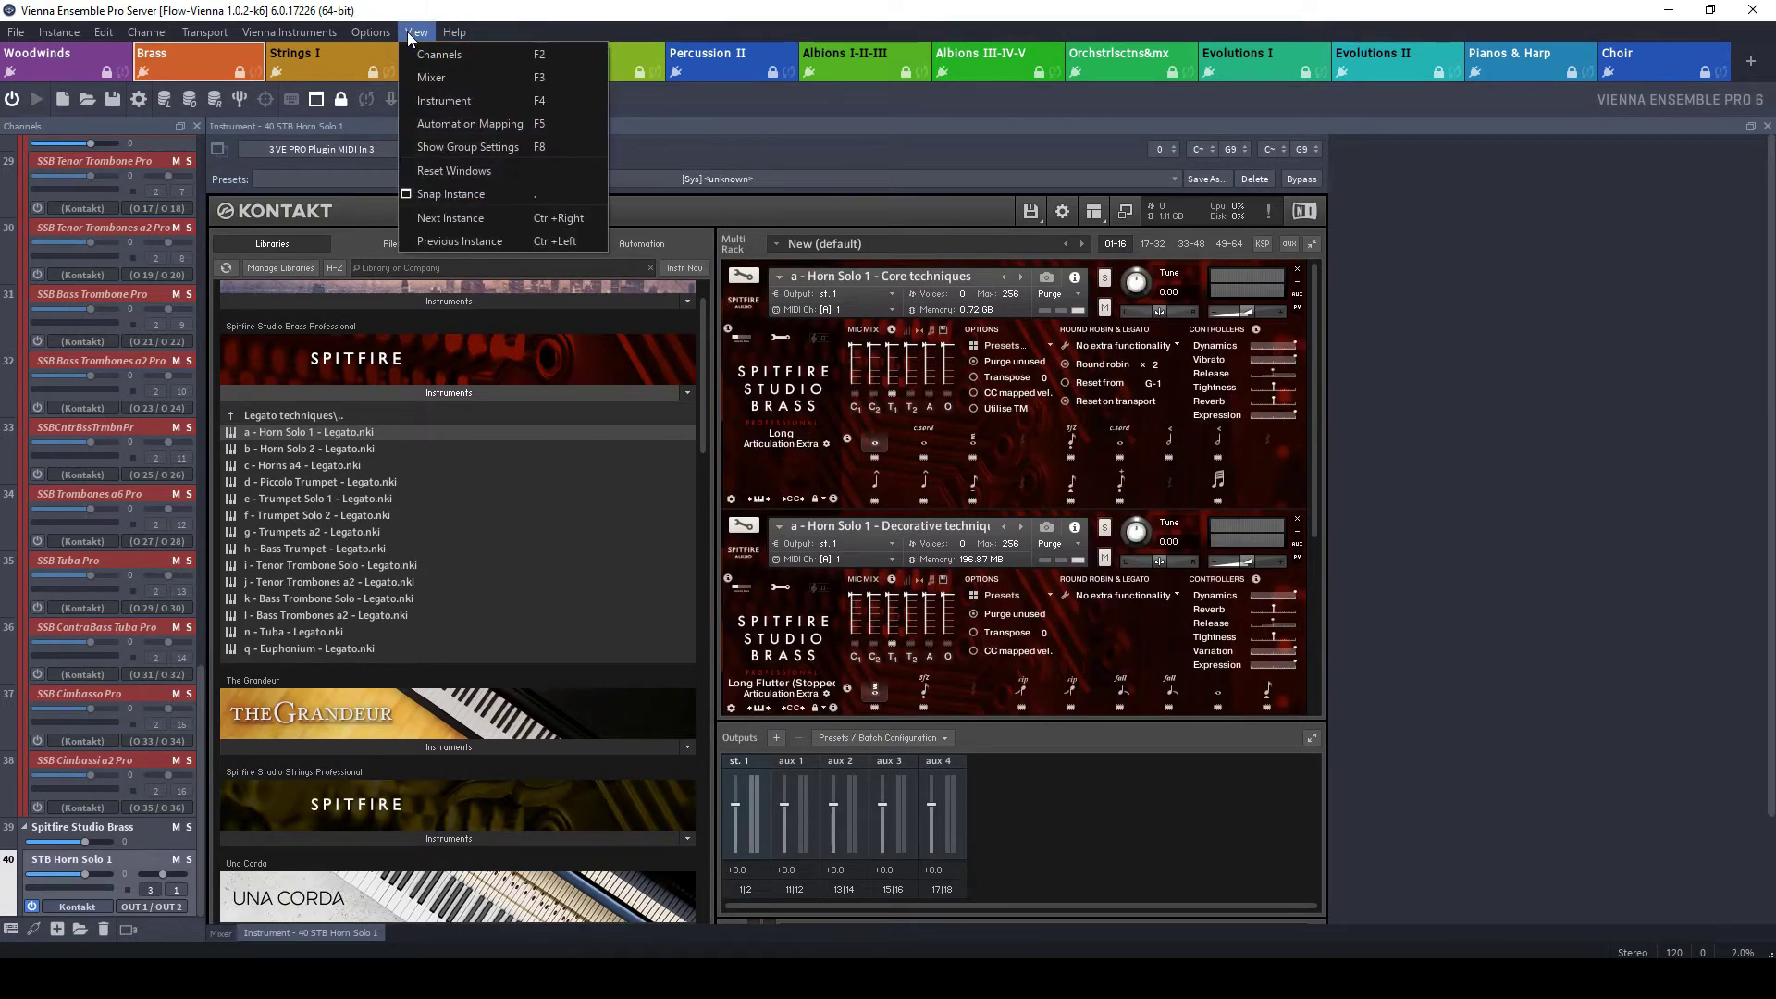
pyautogui.click(463, 124)
pyautogui.moveTo(461, 17); pyautogui.dragTo(1202, 22)
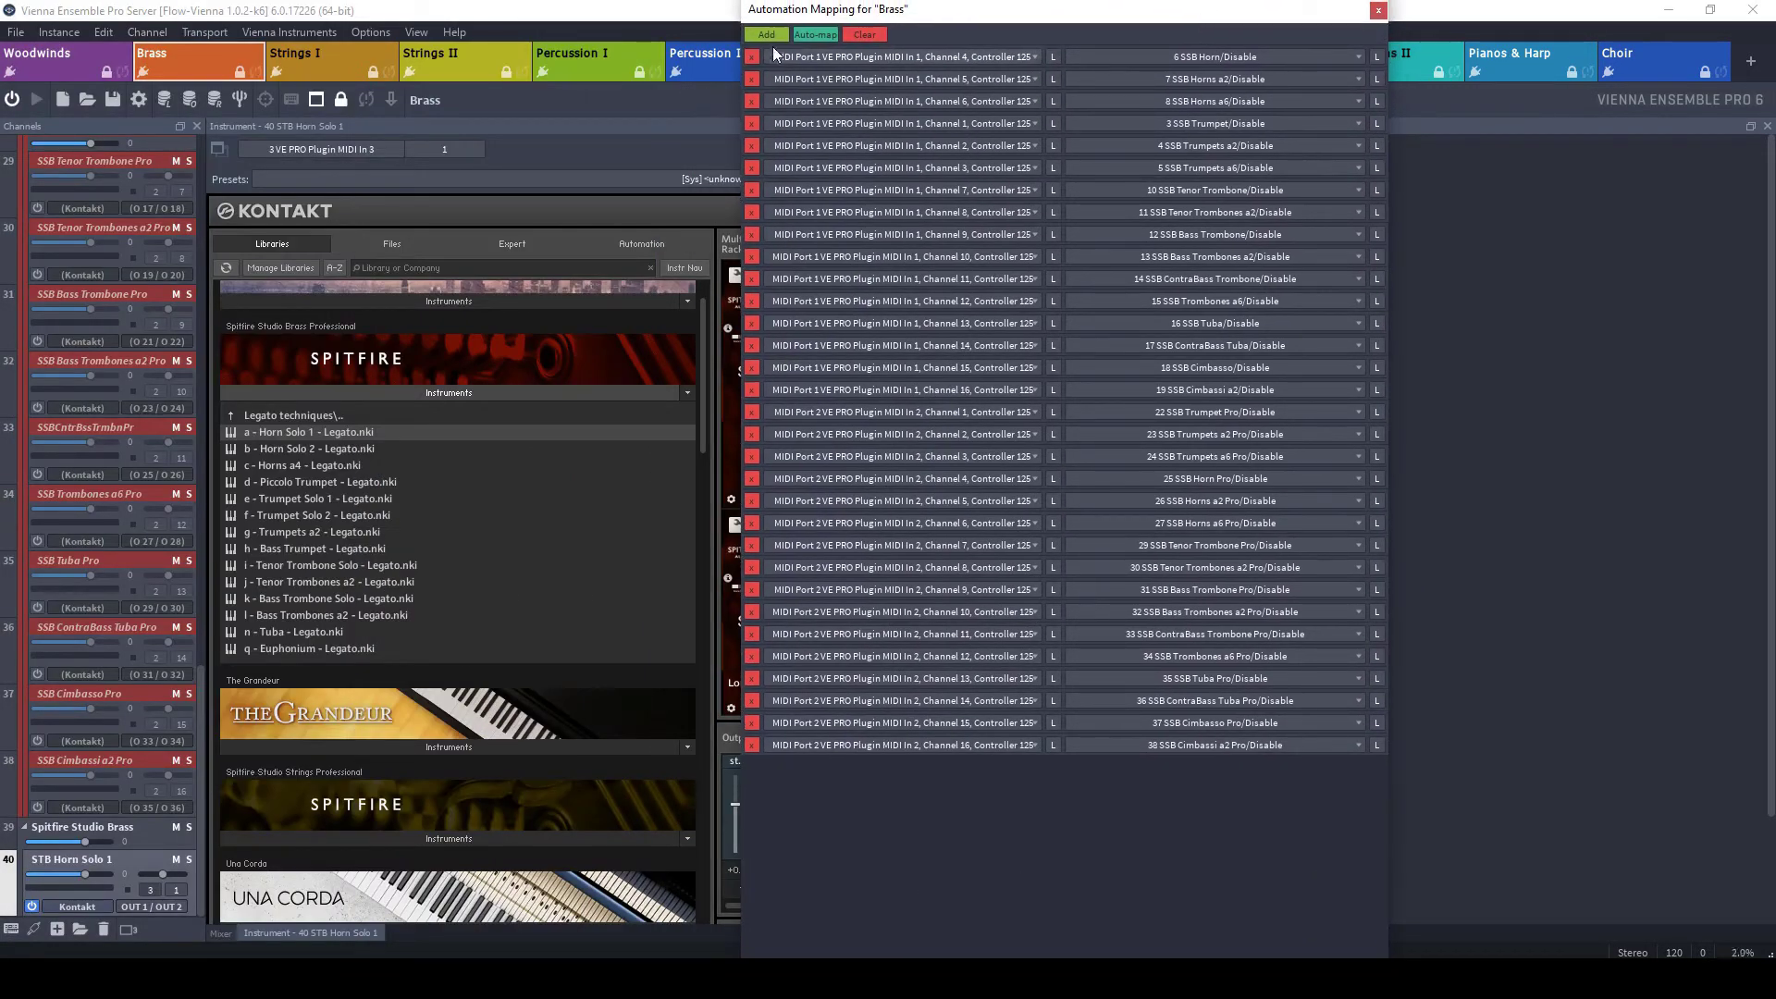
pyautogui.click(772, 37)
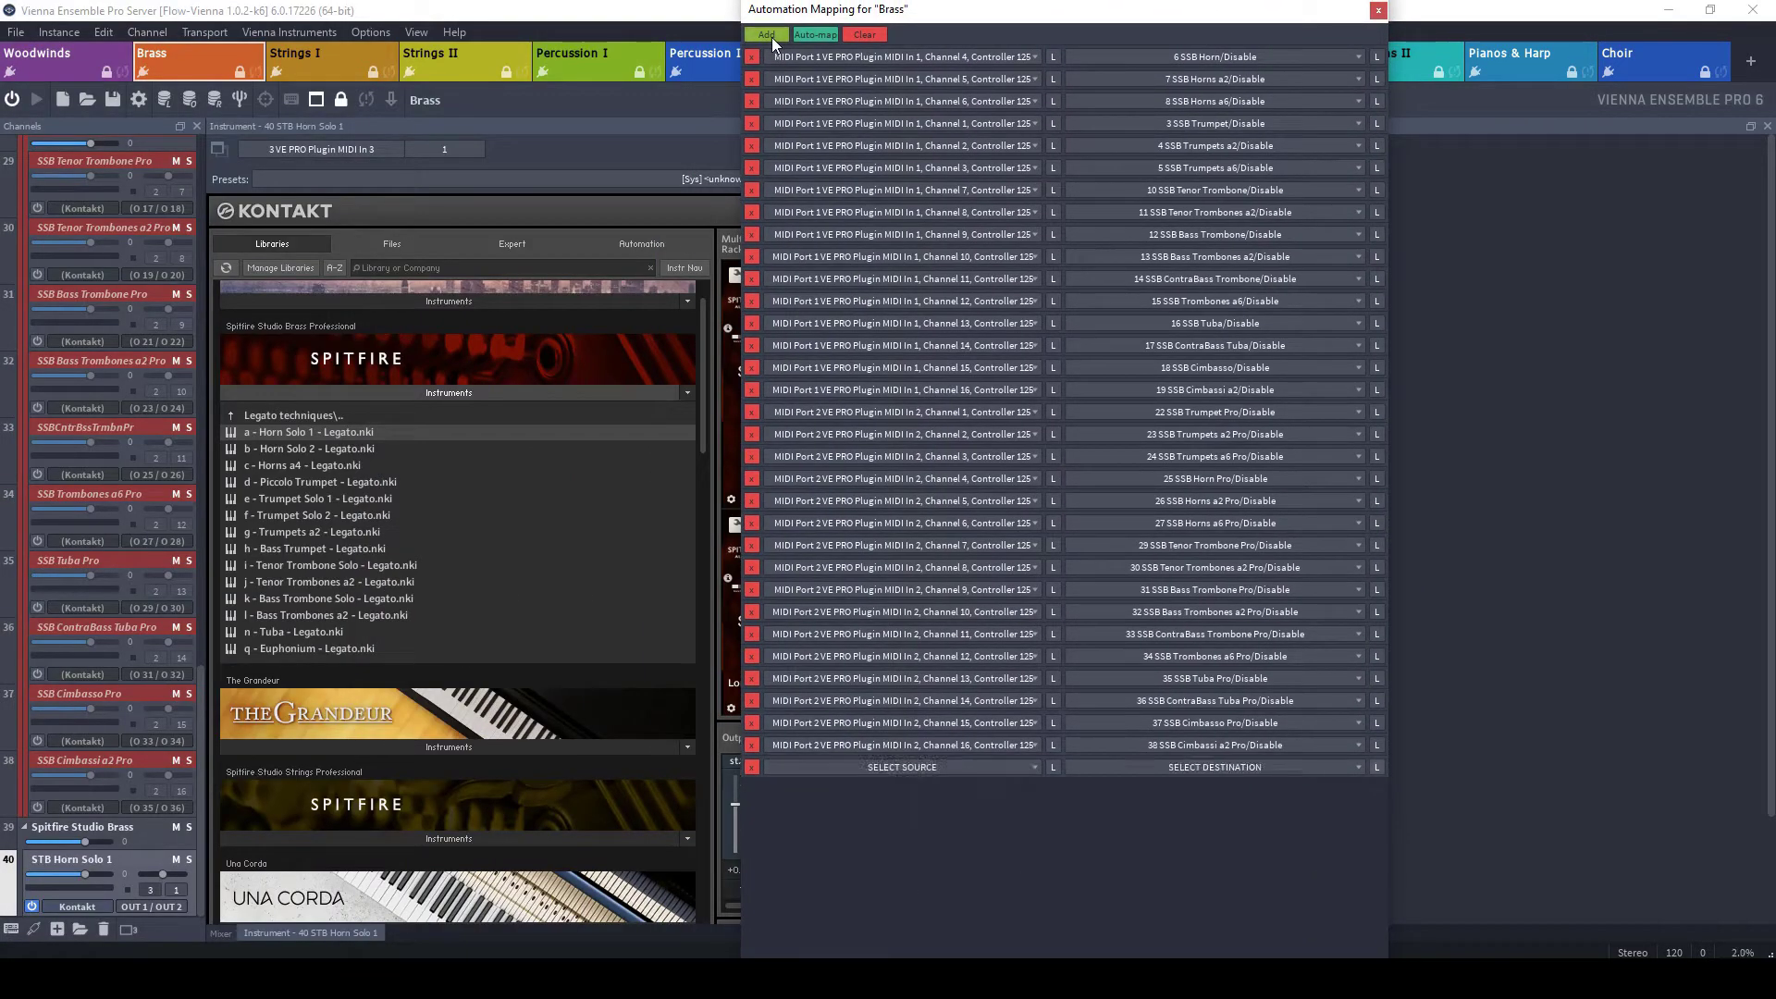
# Set the new mapping's source to VE PRO Plugin MIDI In 3, Channel 1, Controller 125.
pyautogui.click(845, 767)
pyautogui.moveTo(920, 830)
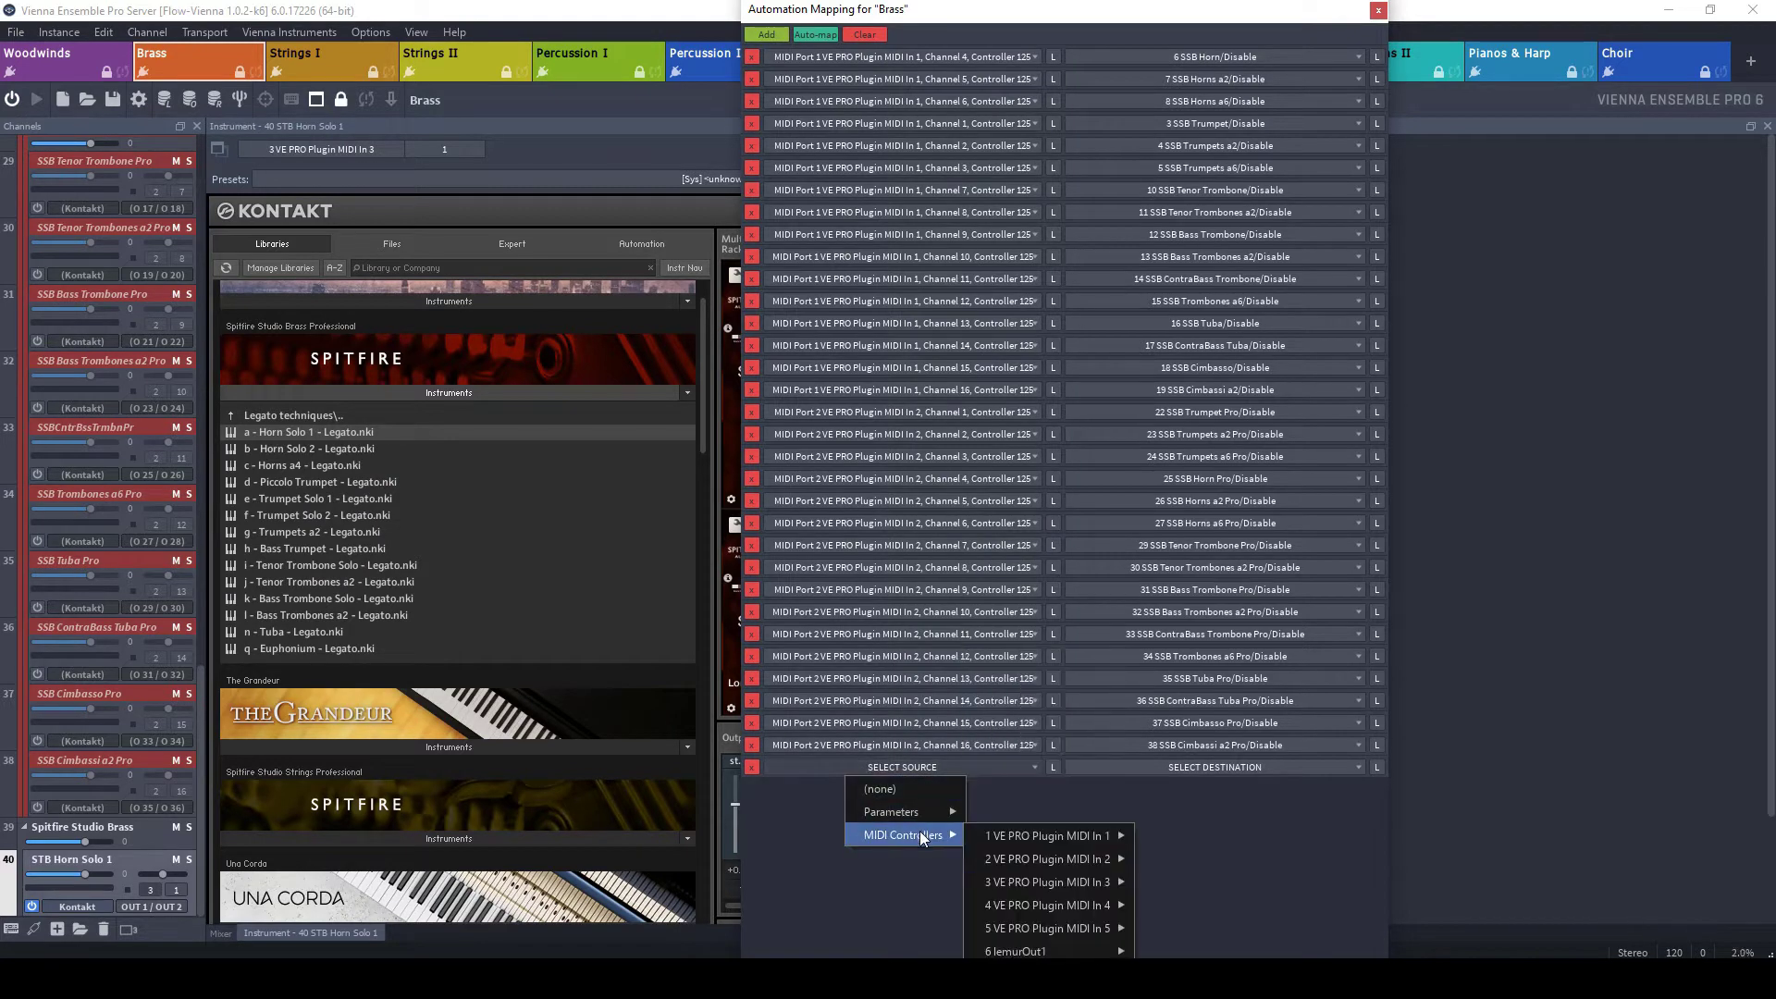
pyautogui.moveTo(1017, 881)
pyautogui.moveTo(1167, 646)
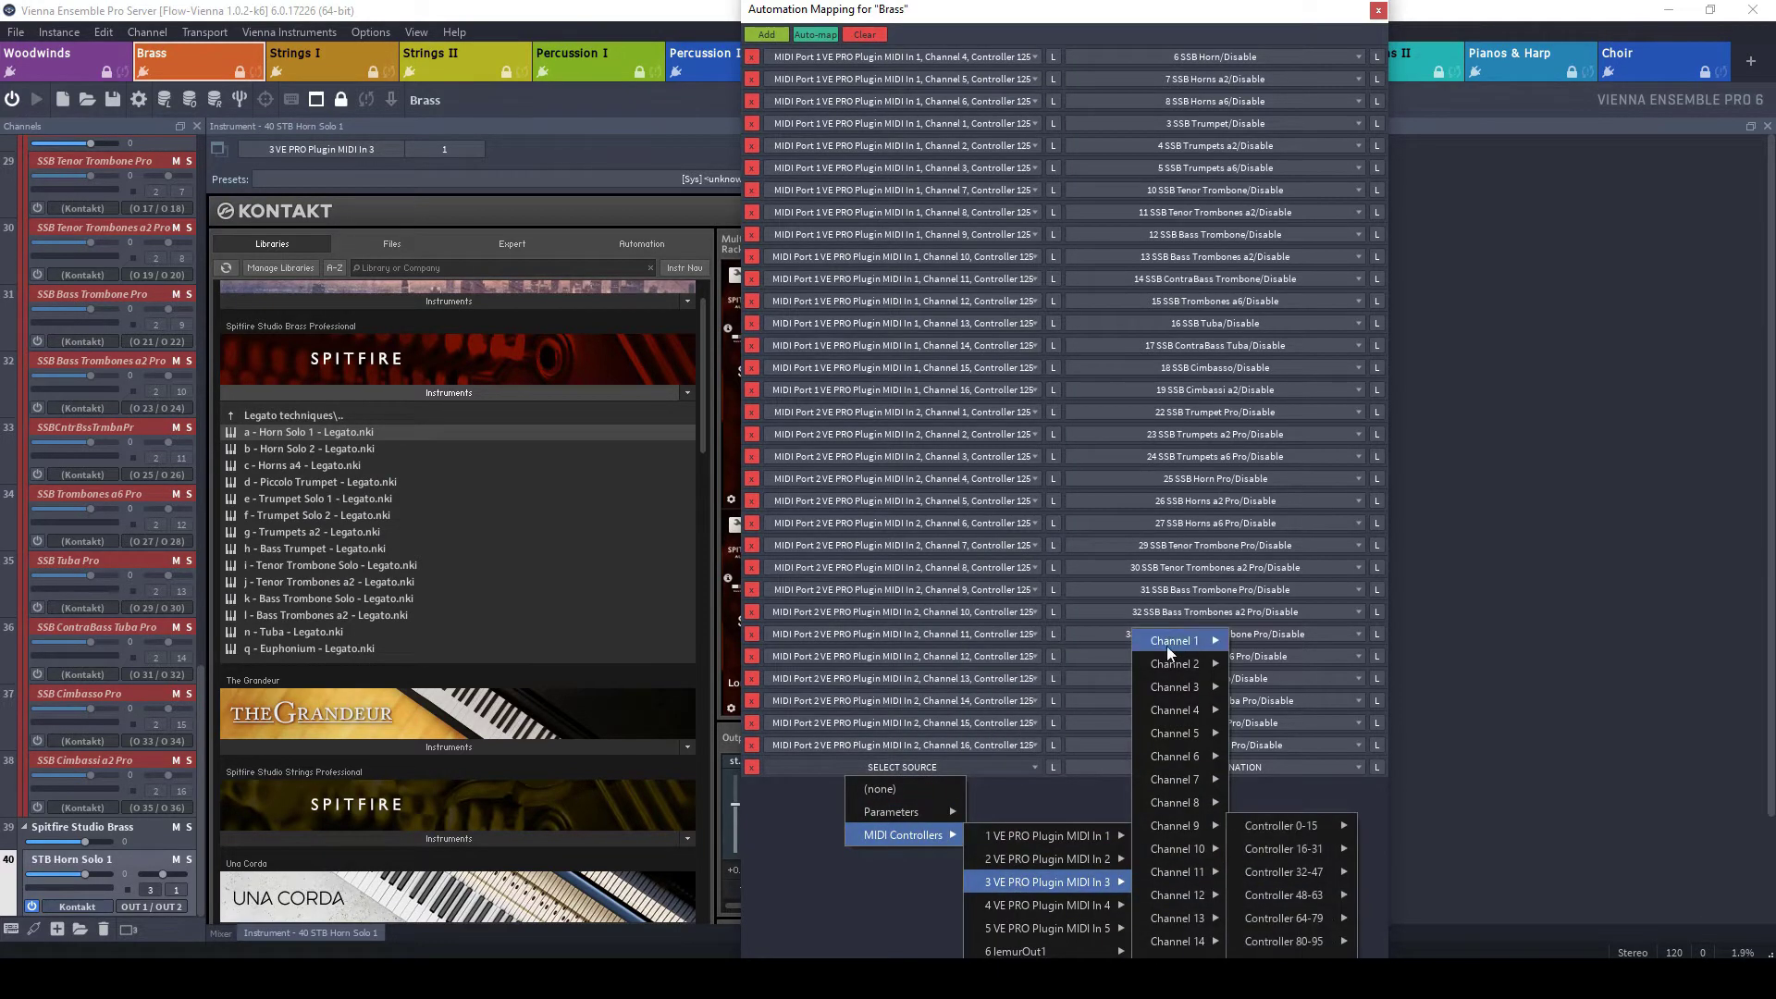
pyautogui.moveTo(1317, 810)
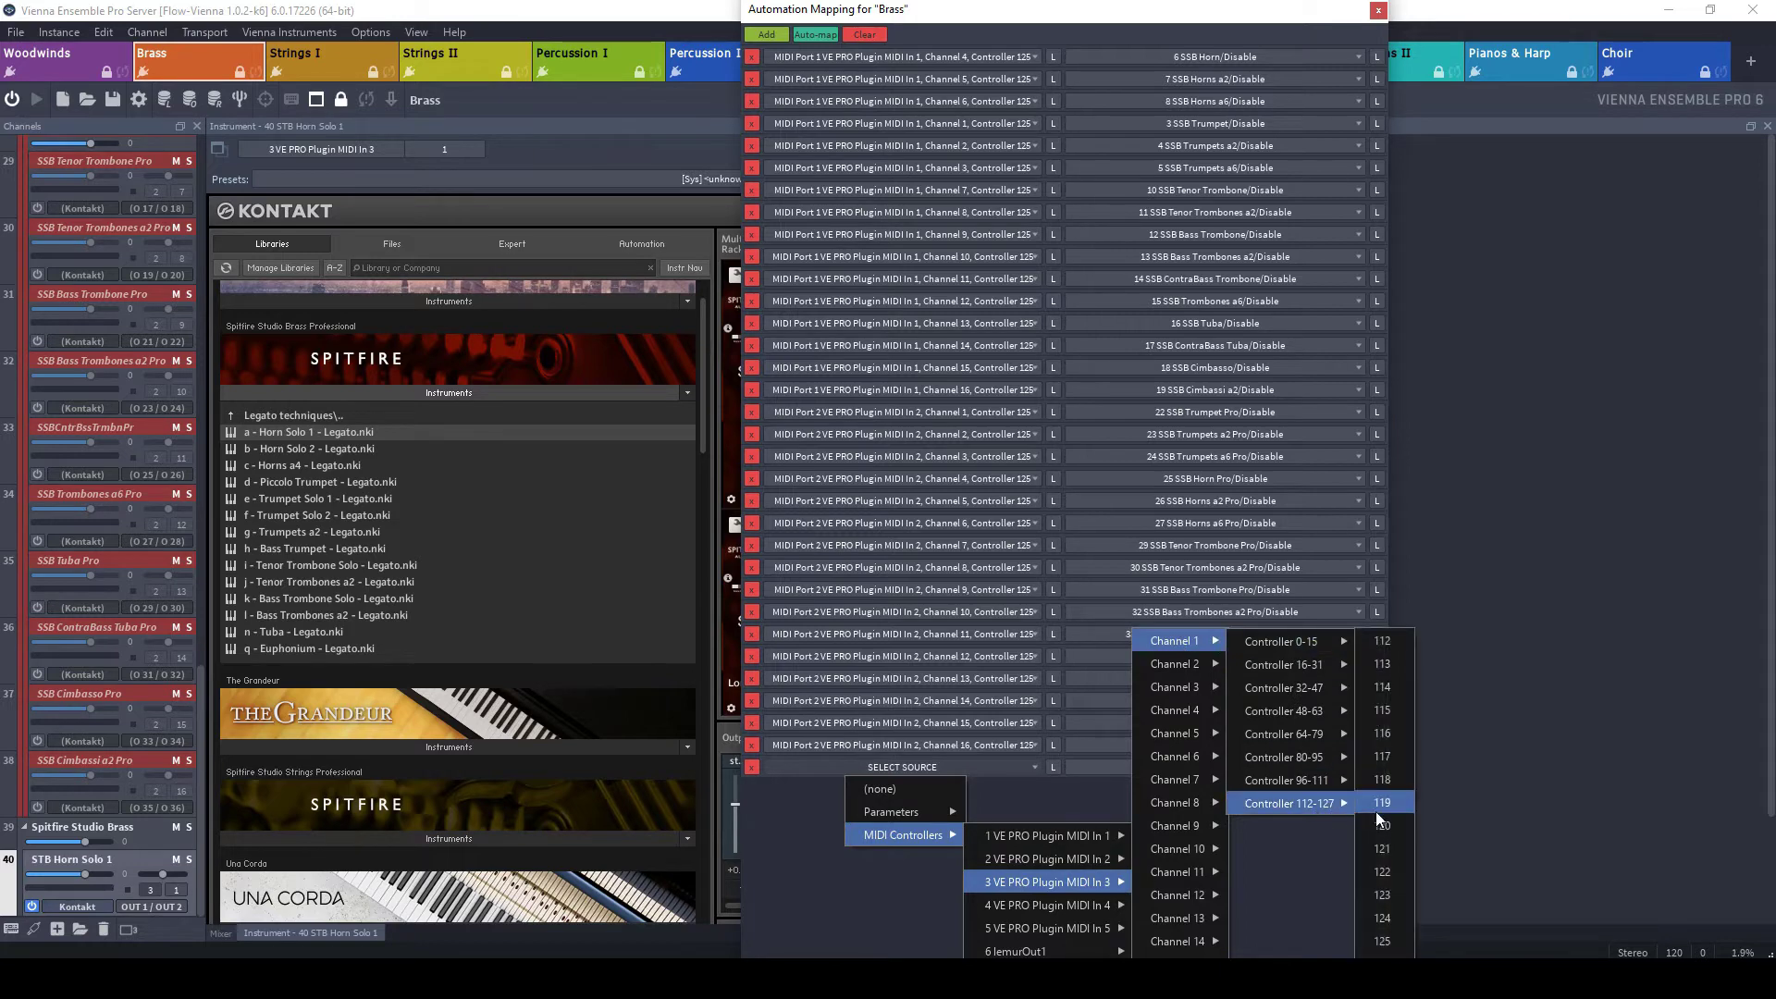
pyautogui.click(1382, 941)
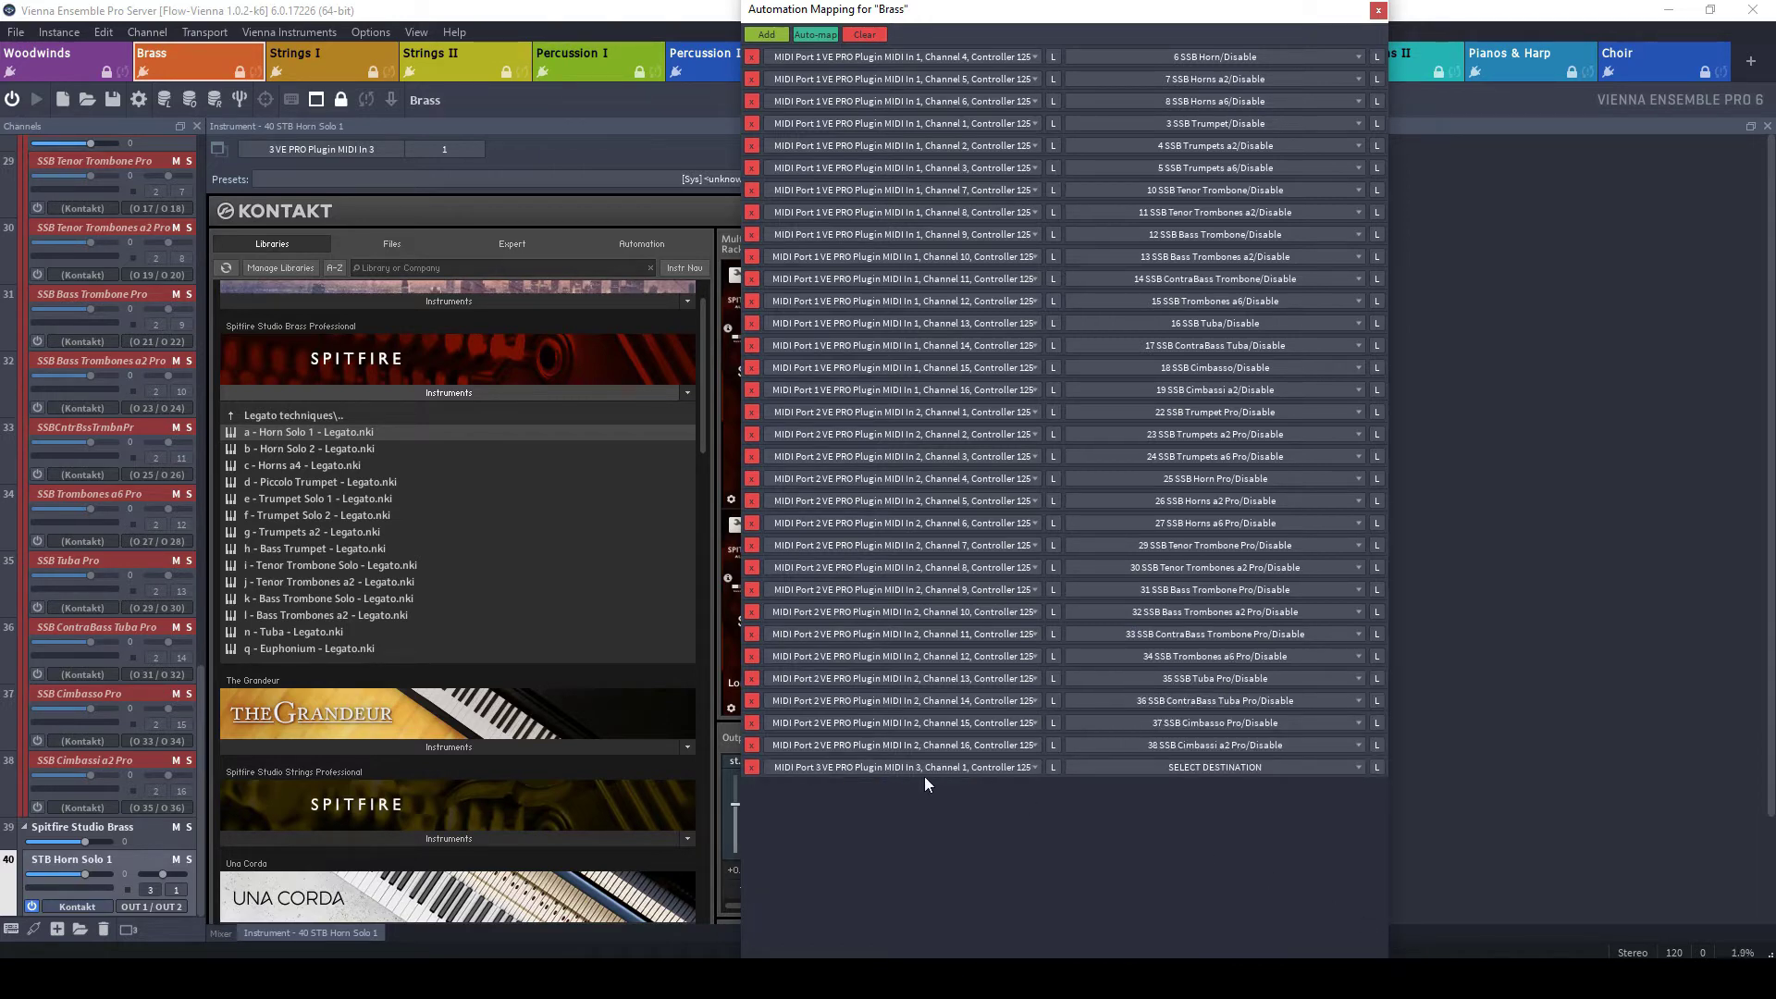
# Set the new mapping's destination to the Disable parameter of channel 40, STB Horn Solo 1, and close the automation mapping.
pyautogui.click(1165, 769)
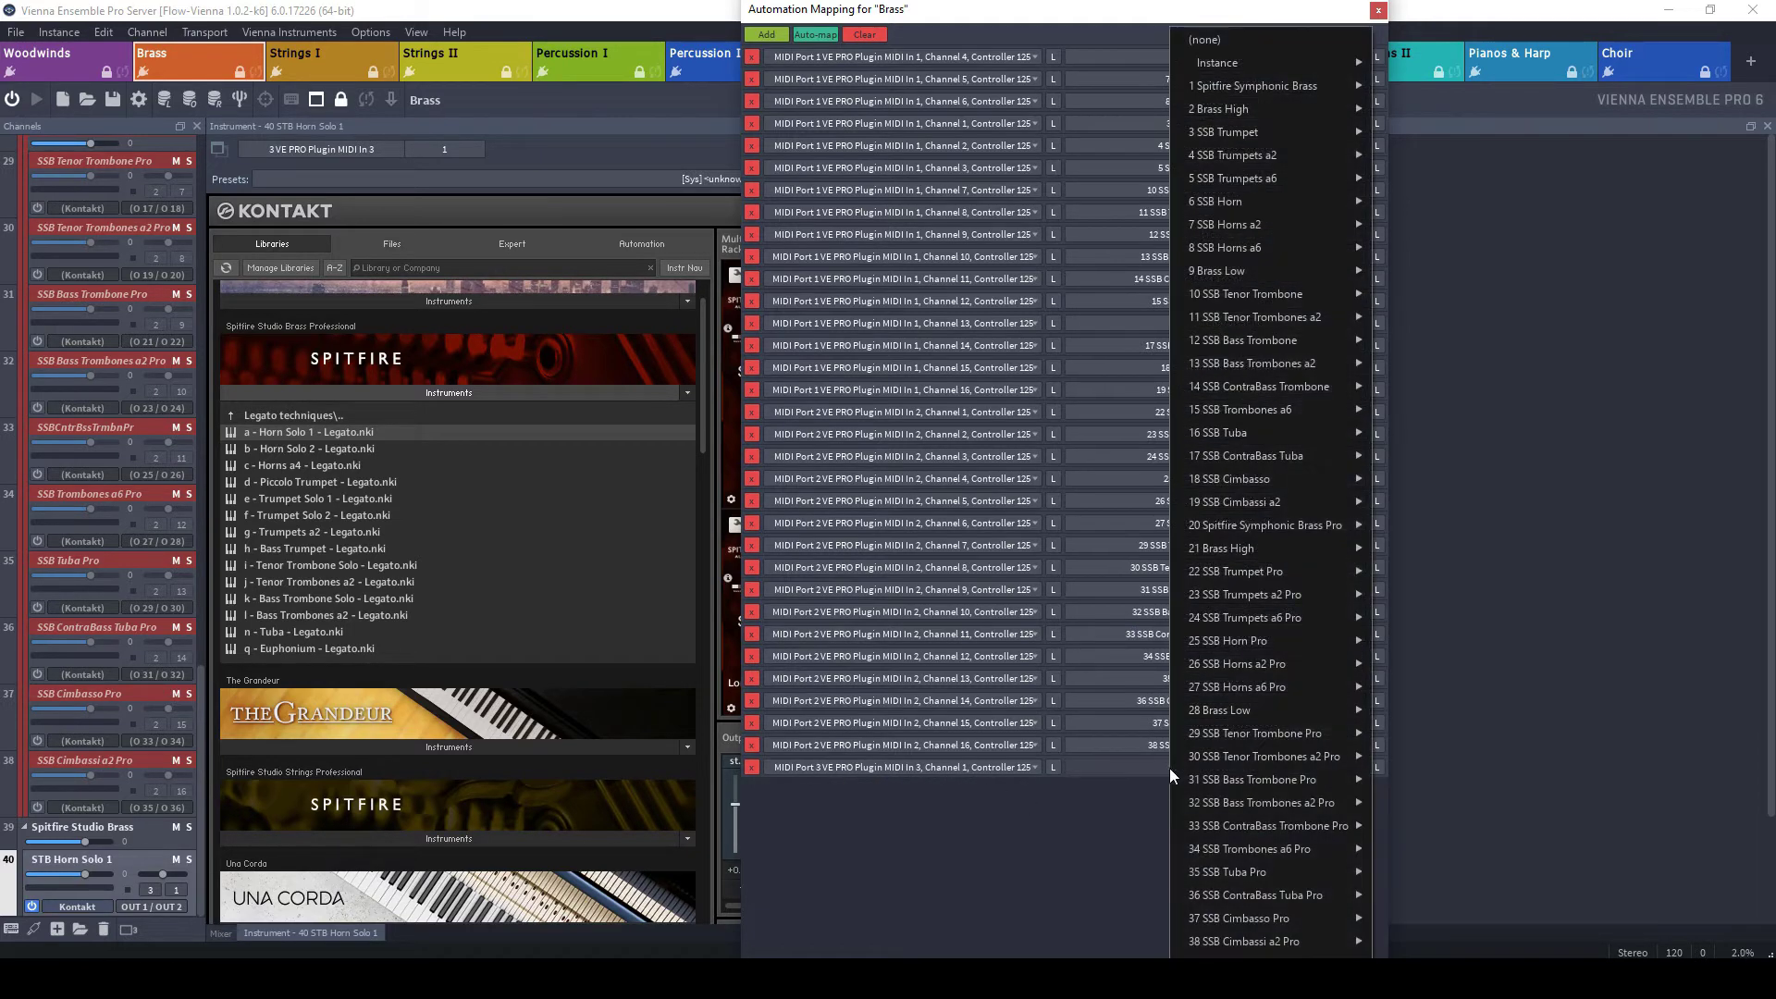
pyautogui.moveTo(1212, 947)
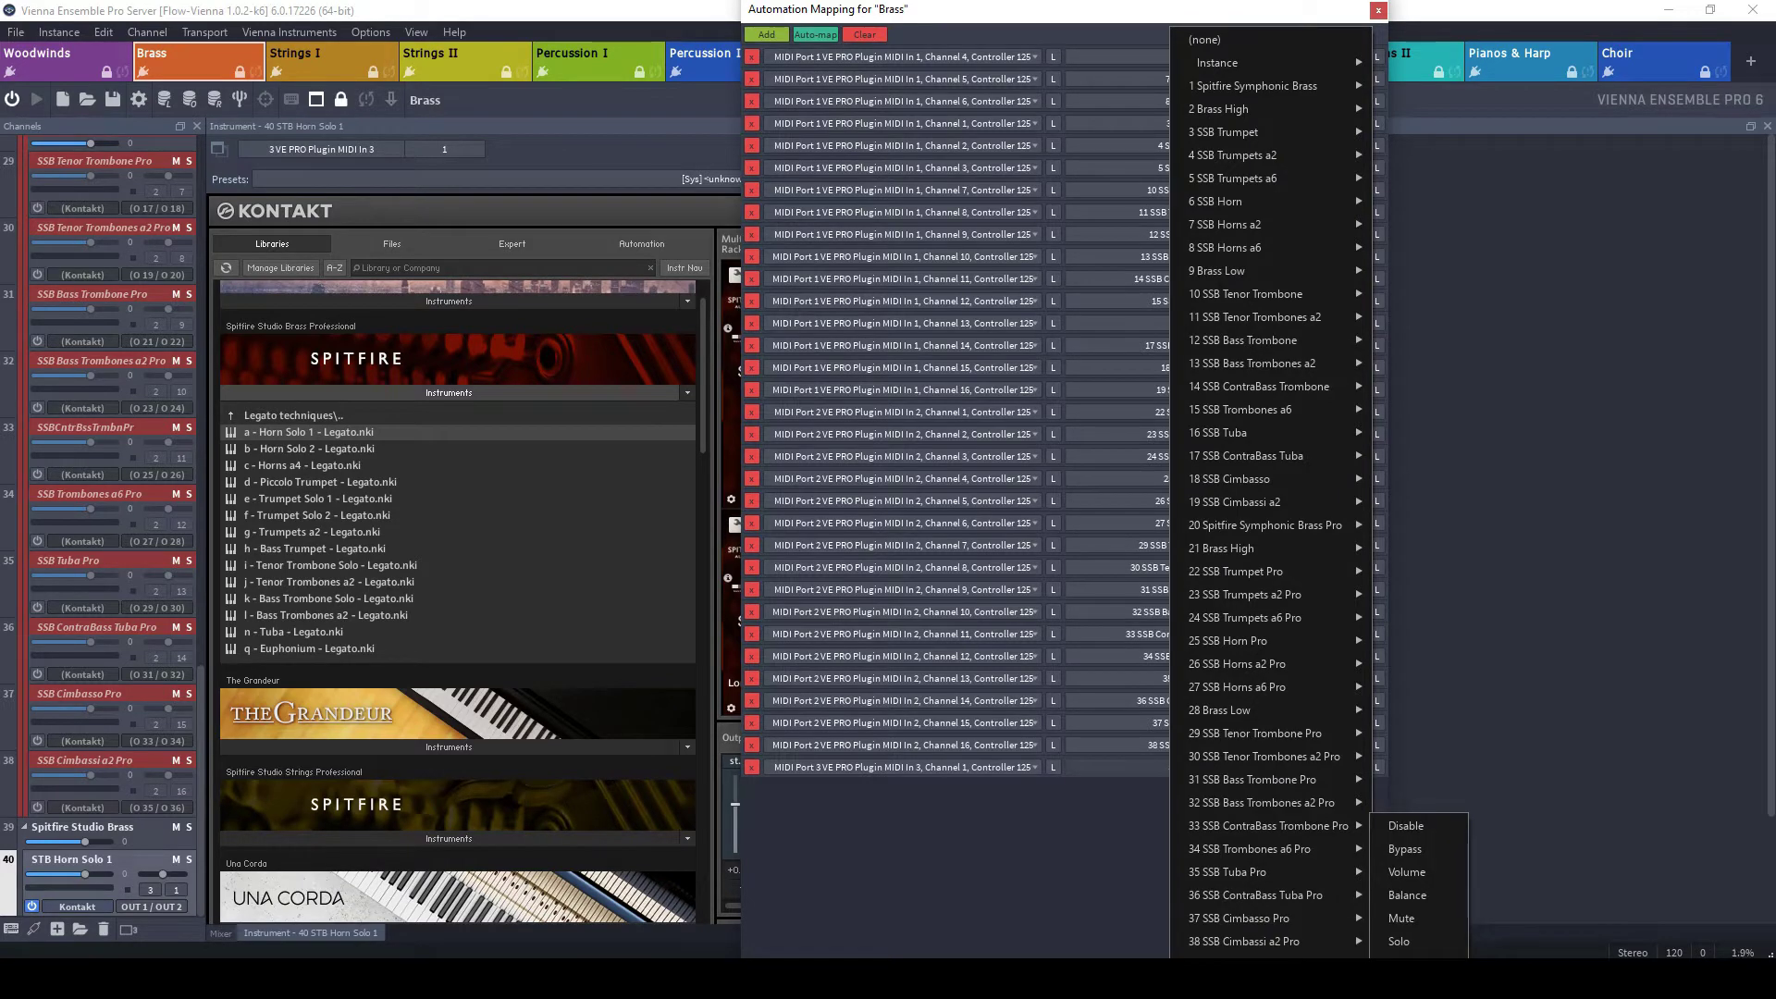
pyautogui.click(1409, 832)
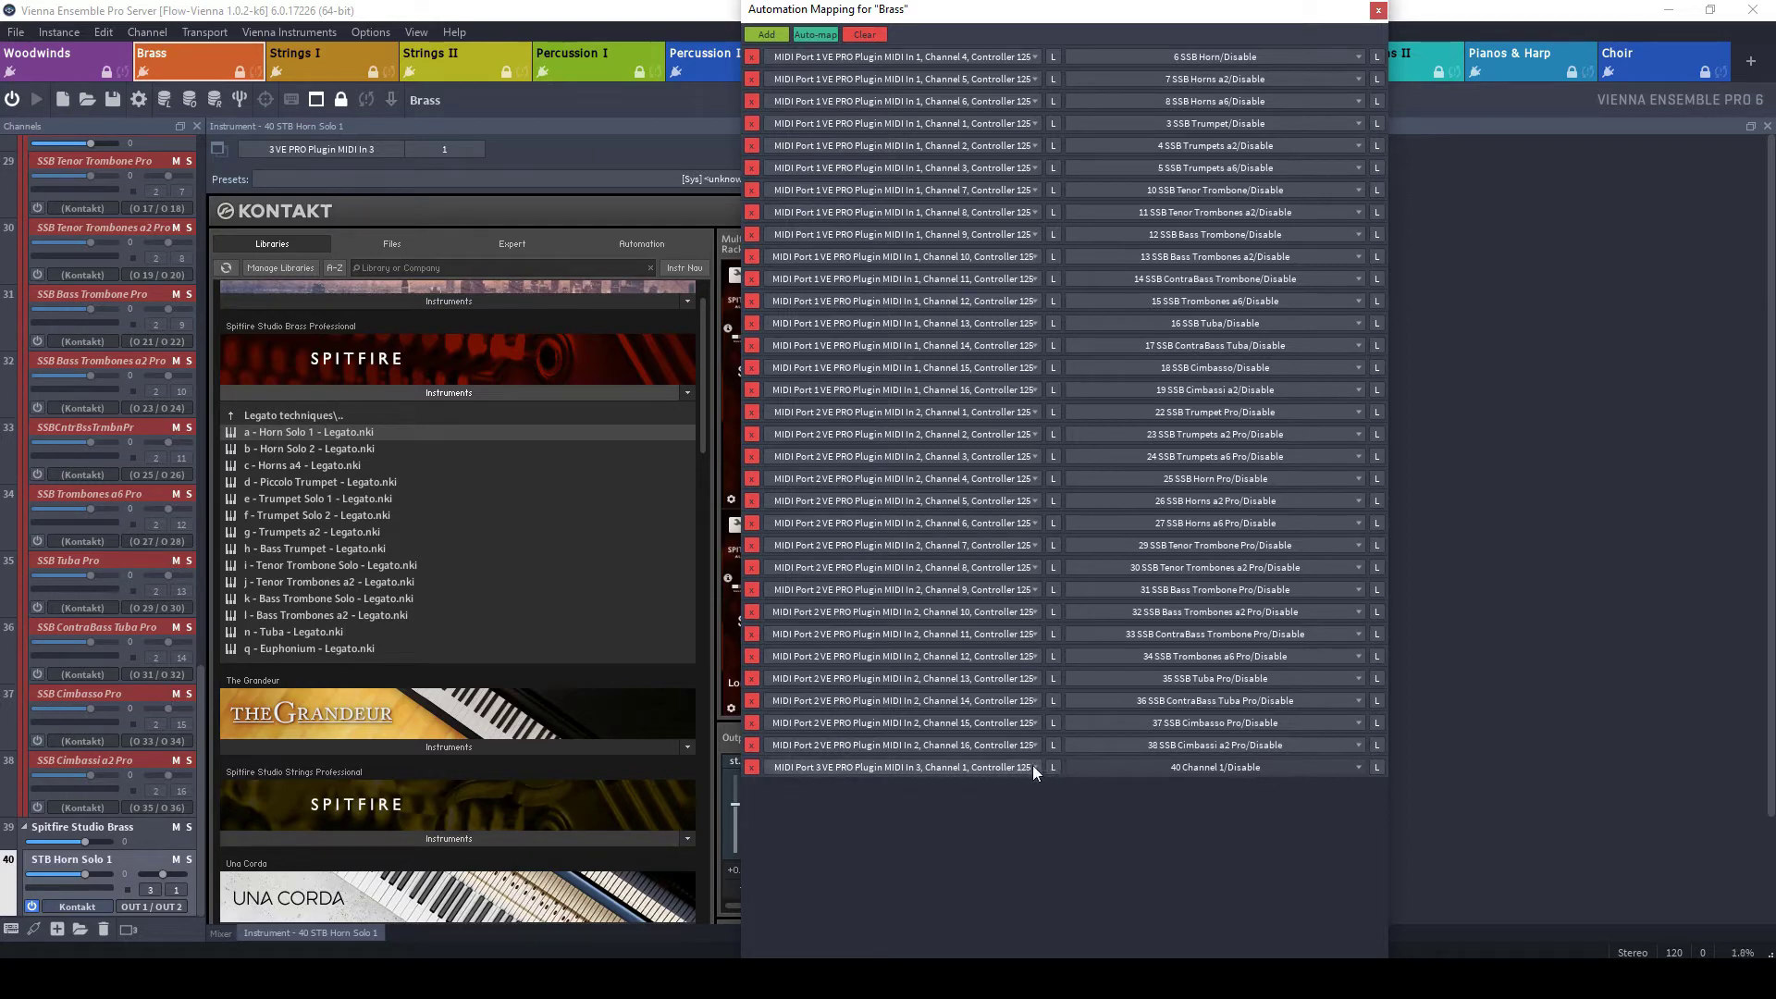
pyautogui.click(1378, 12)
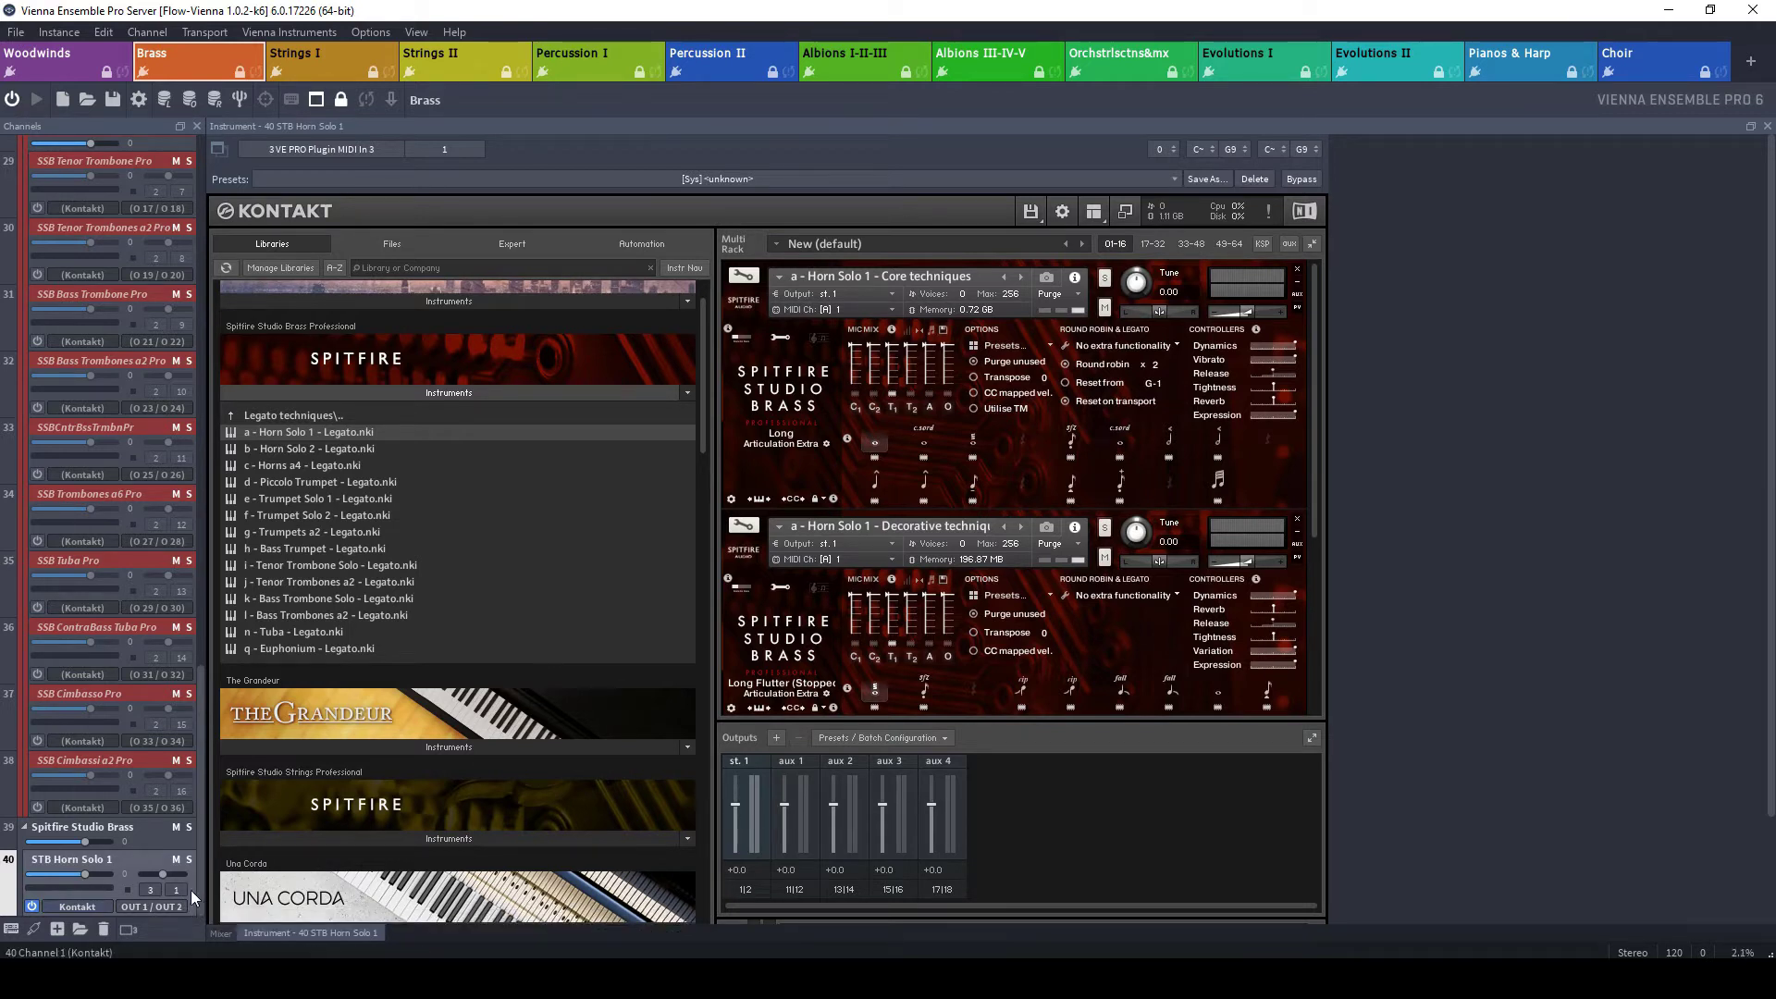
# Route the STB Horn Solo 1 channel's output to OUT 37 / OUT 38 and save the server project.
pyautogui.scroll(1, 203, 818)
pyautogui.moveTo(202, 819)
pyautogui.mouseDown()
pyautogui.moveTo(209, 459)
pyautogui.moveTo(203, 850)
pyautogui.mouseUp()
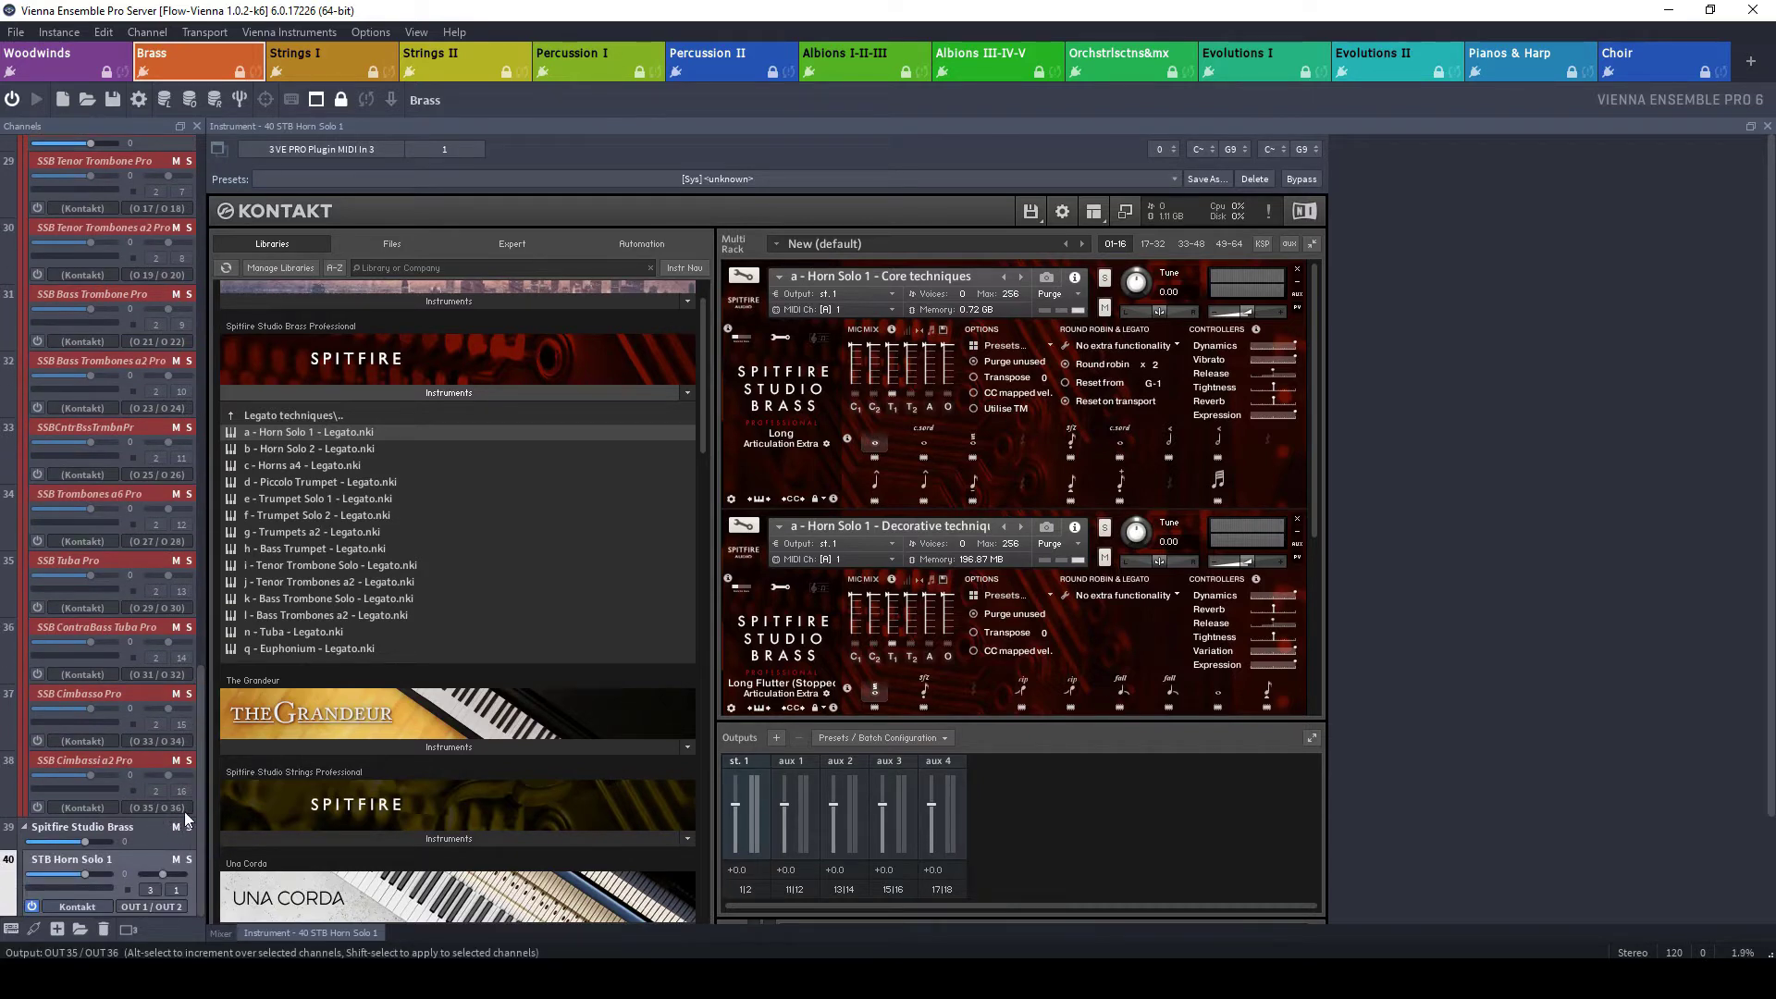
pyautogui.click(185, 903)
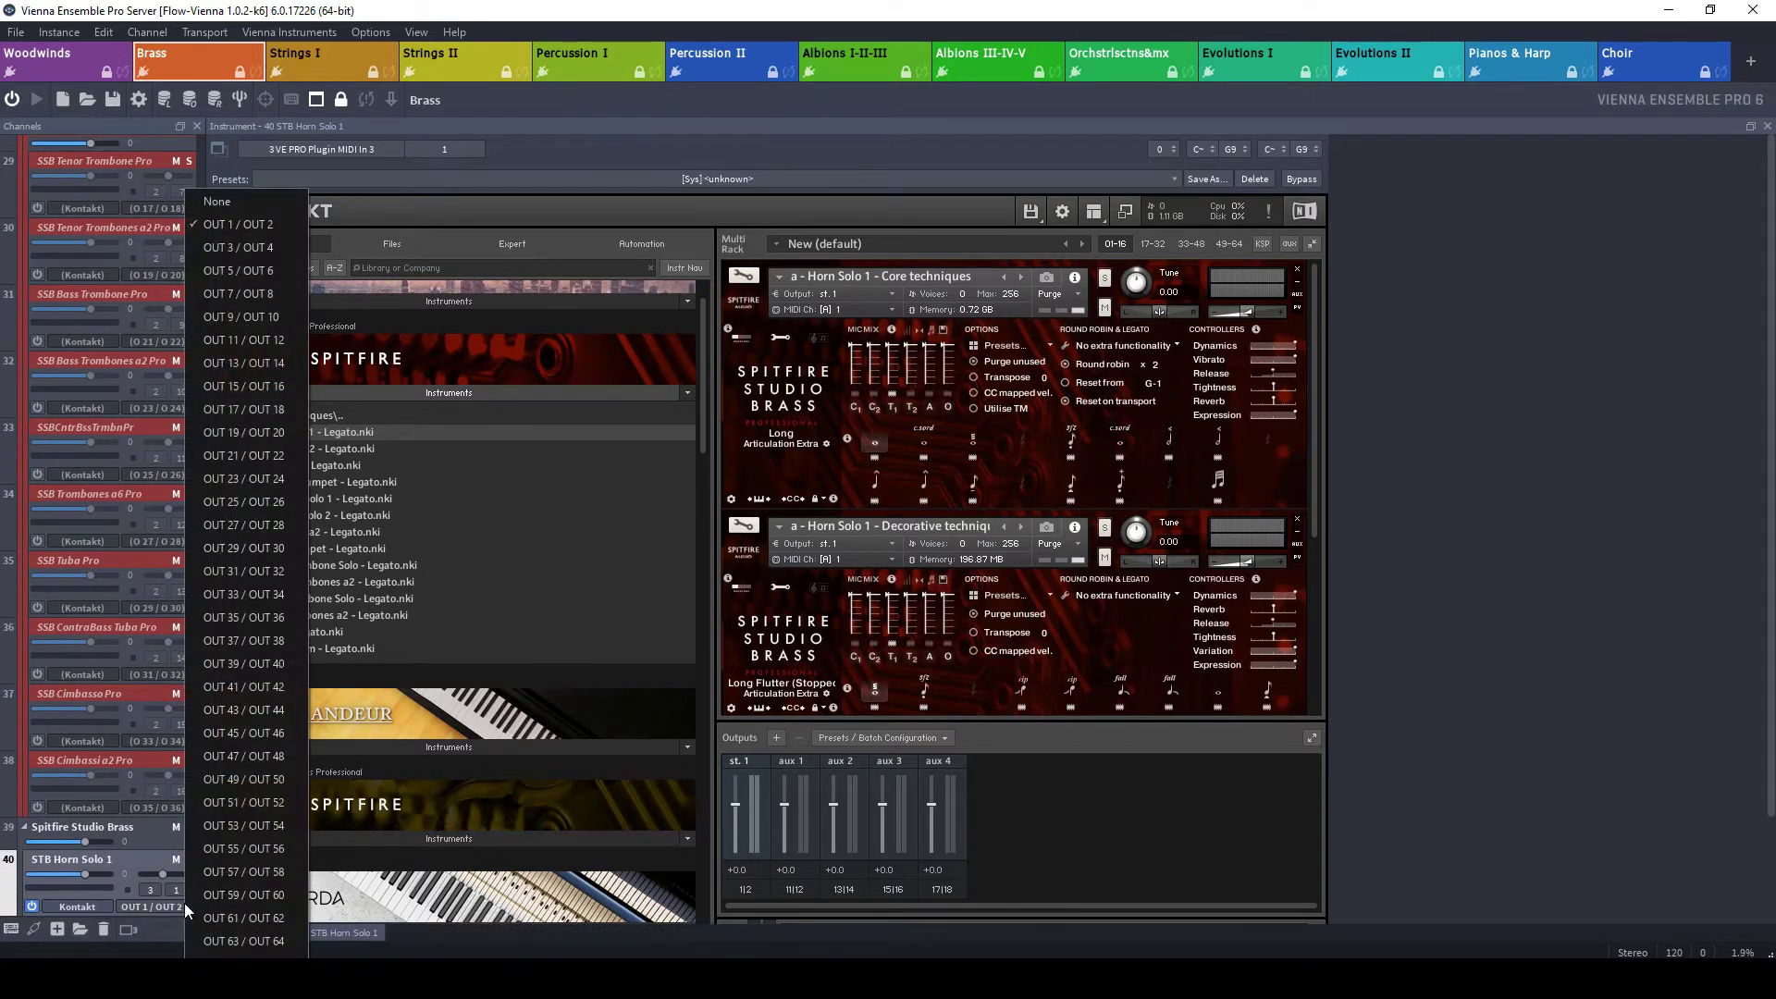
pyautogui.click(259, 646)
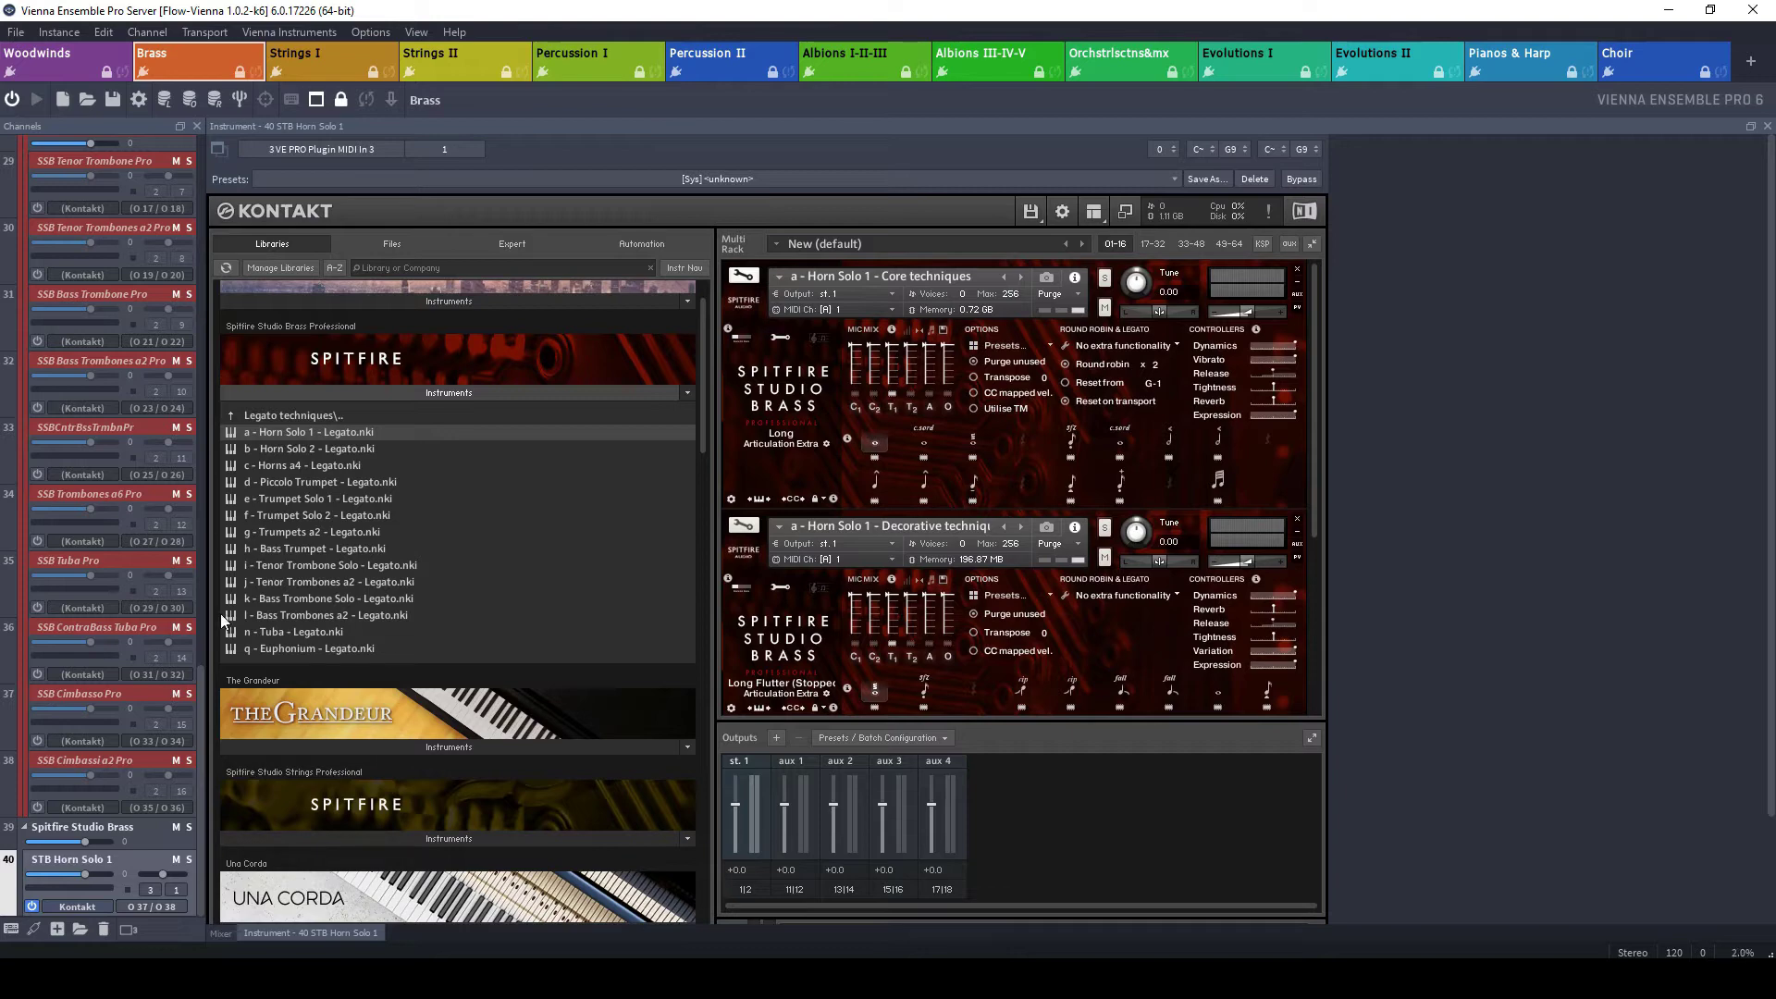
pyautogui.click(18, 31)
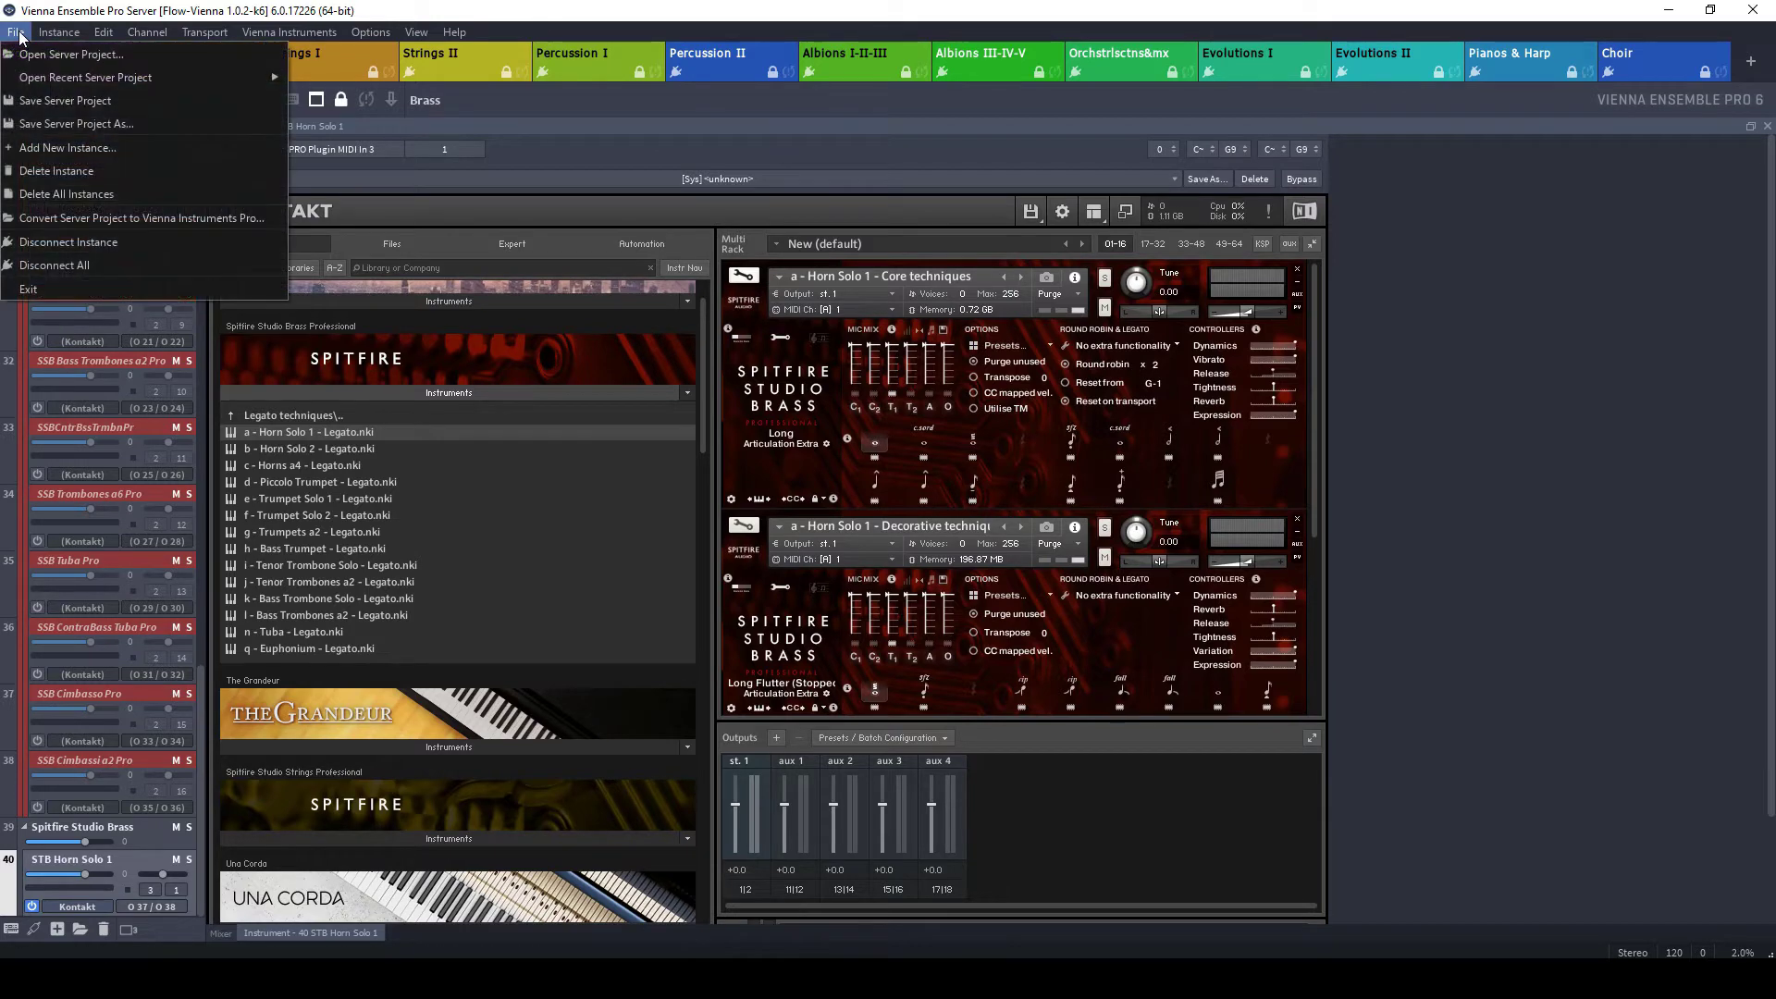
pyautogui.click(39, 100)
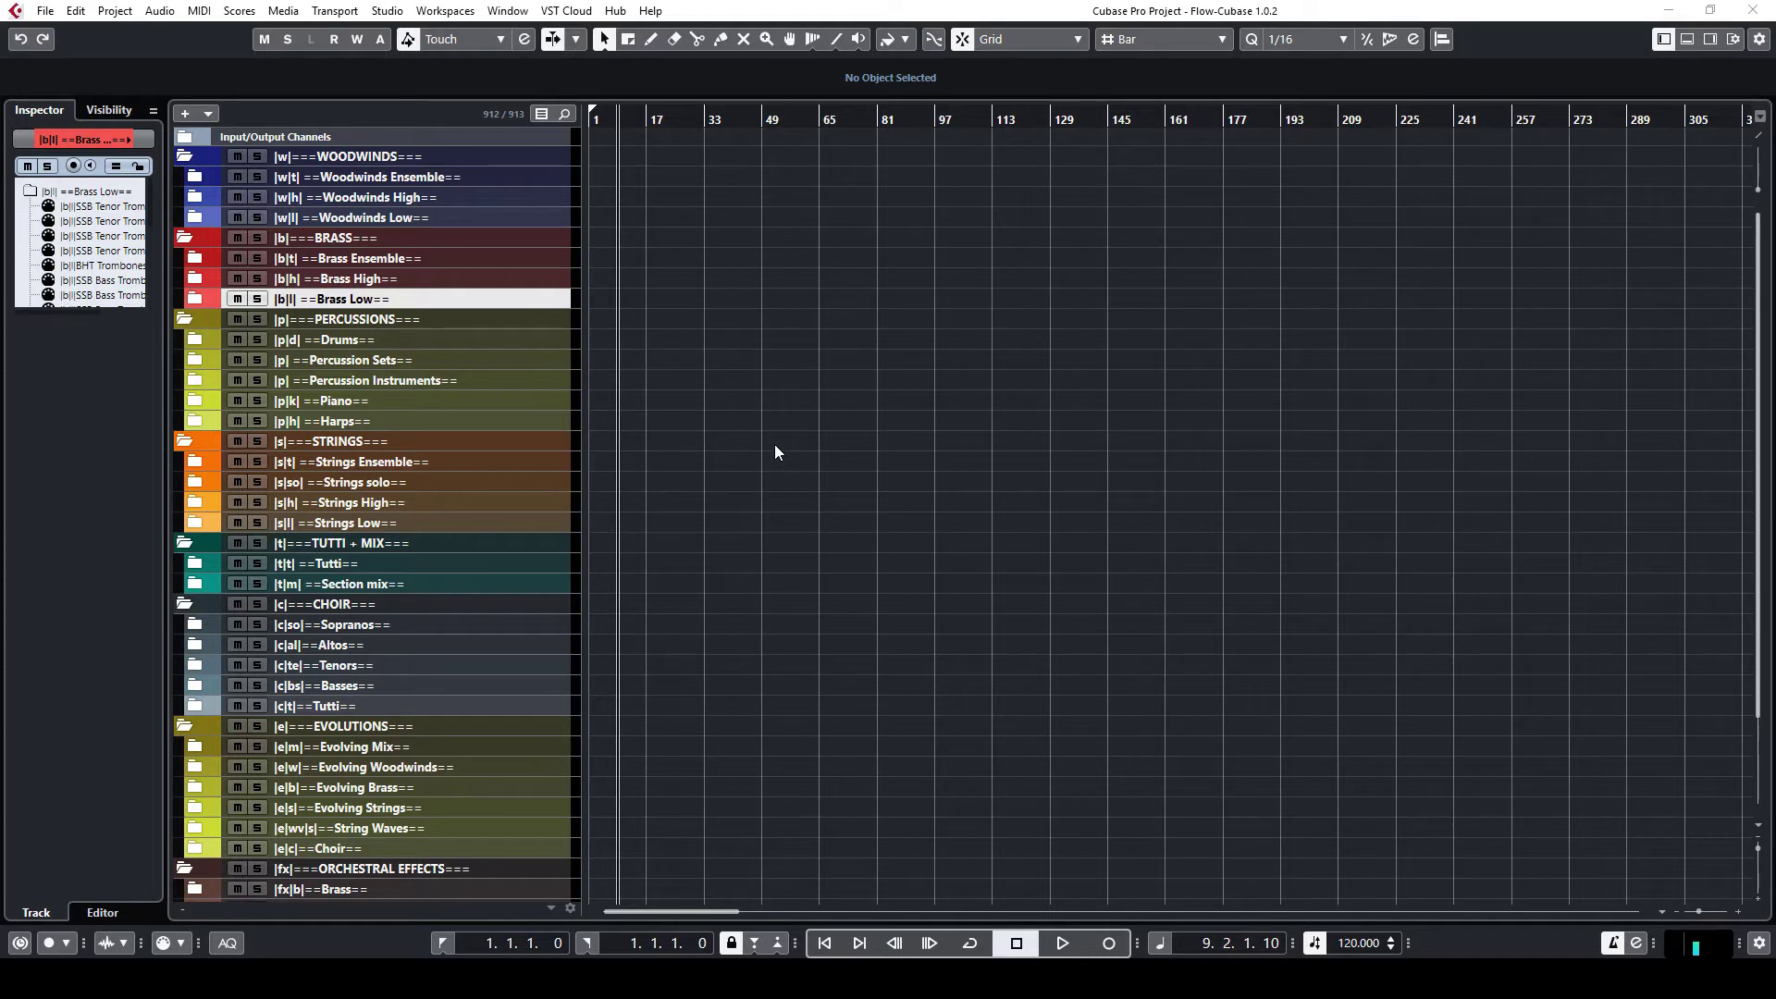
# In Cubase, filter the track list to the brass tracks plus VST Instruments and expand the brass folders.
pyautogui.hotkey('ctrl', 'alt', 'v')
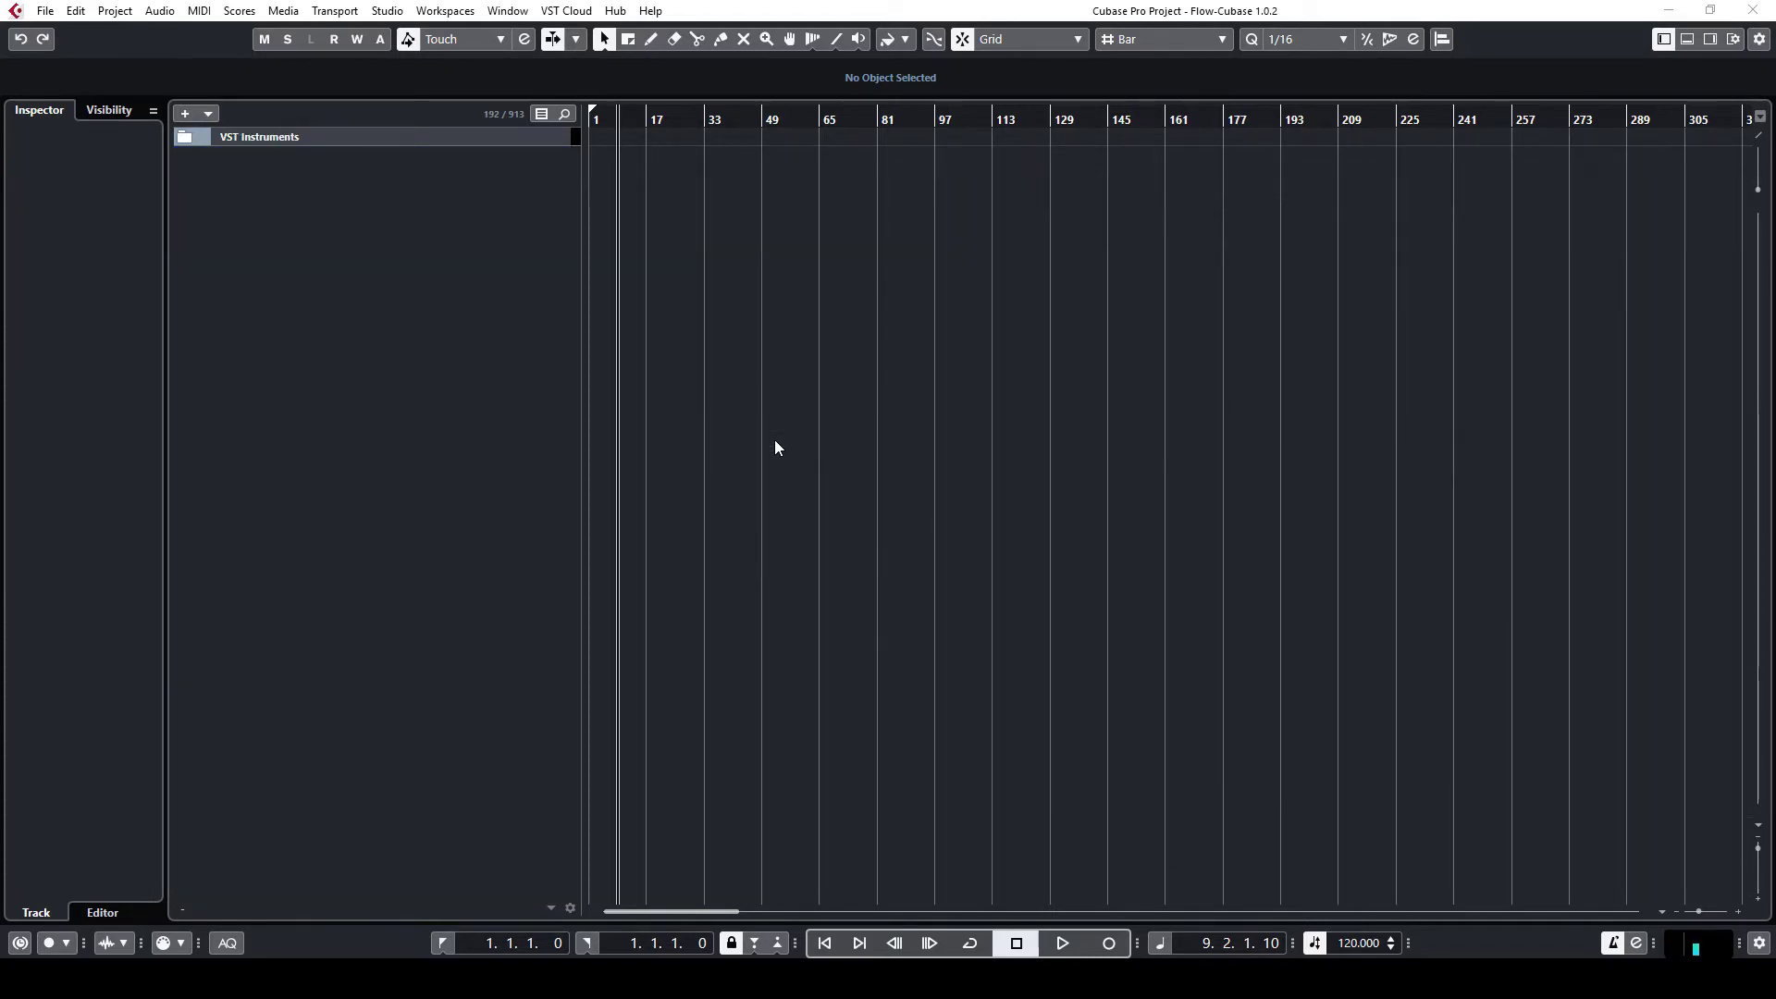
pyautogui.hotkey('ctrl', 'alt', 'b')
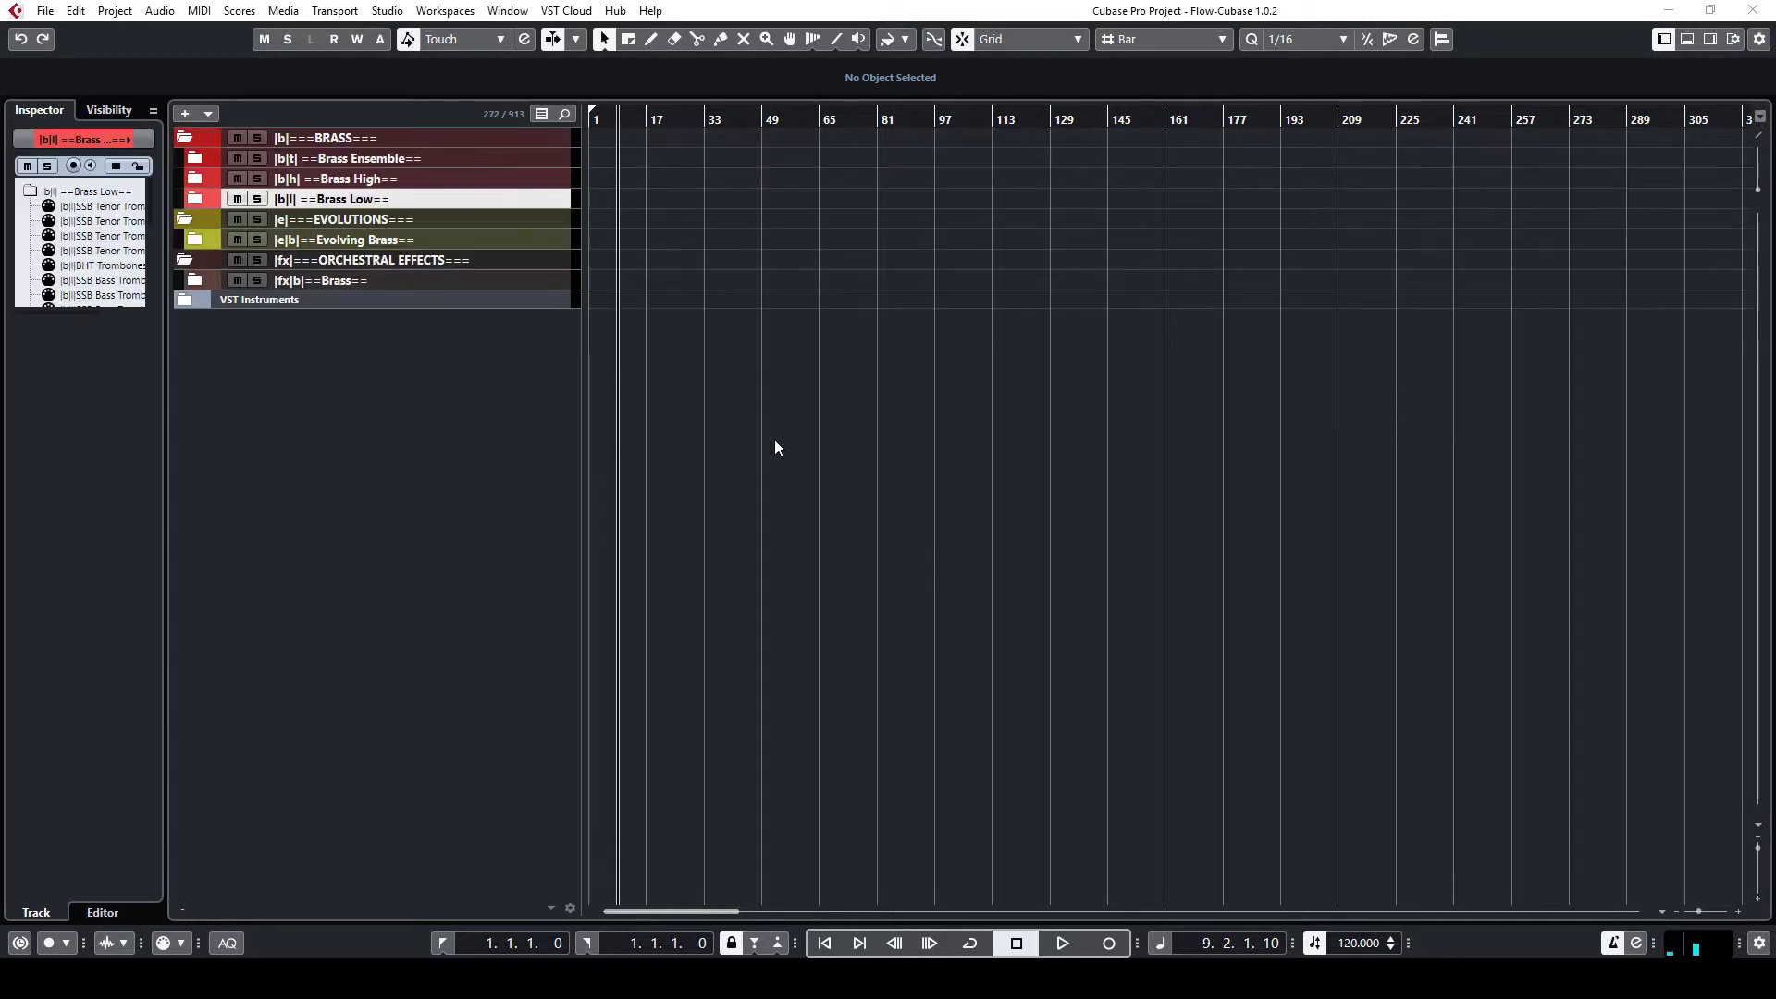
pyautogui.click(202, 198)
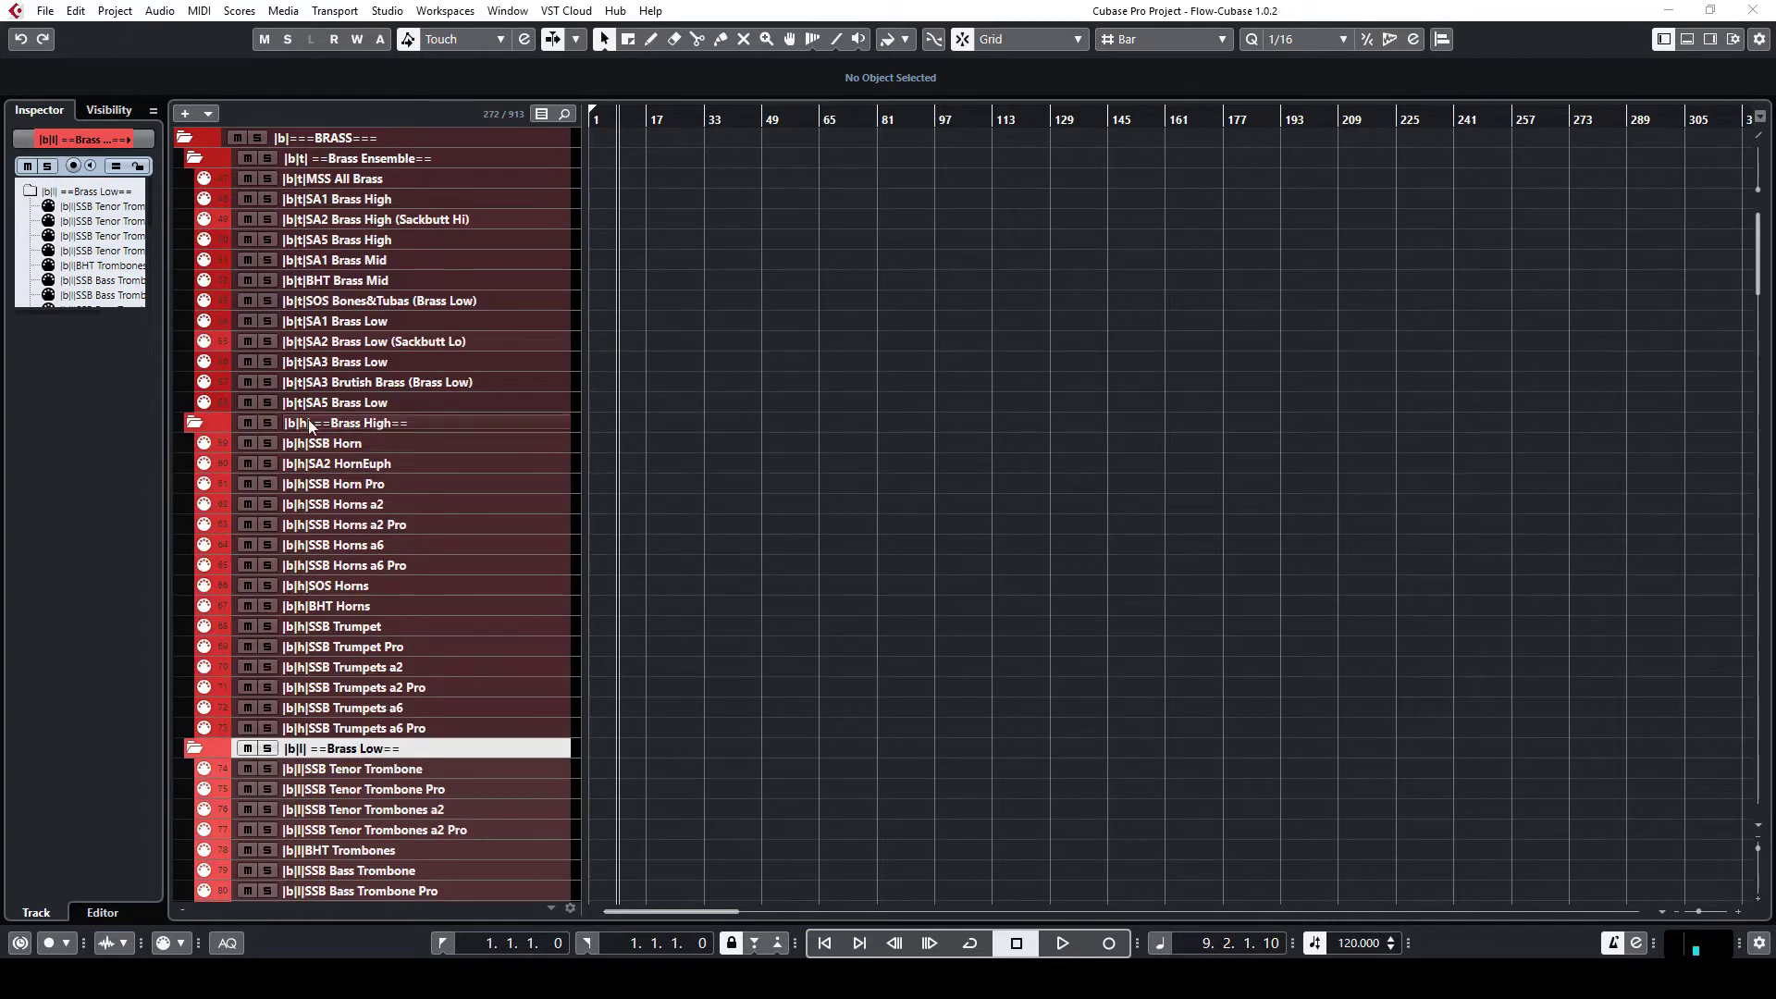
# Select the Brass High folder and narrow the visible brass tracks to that section only.
pyautogui.click(365, 423)
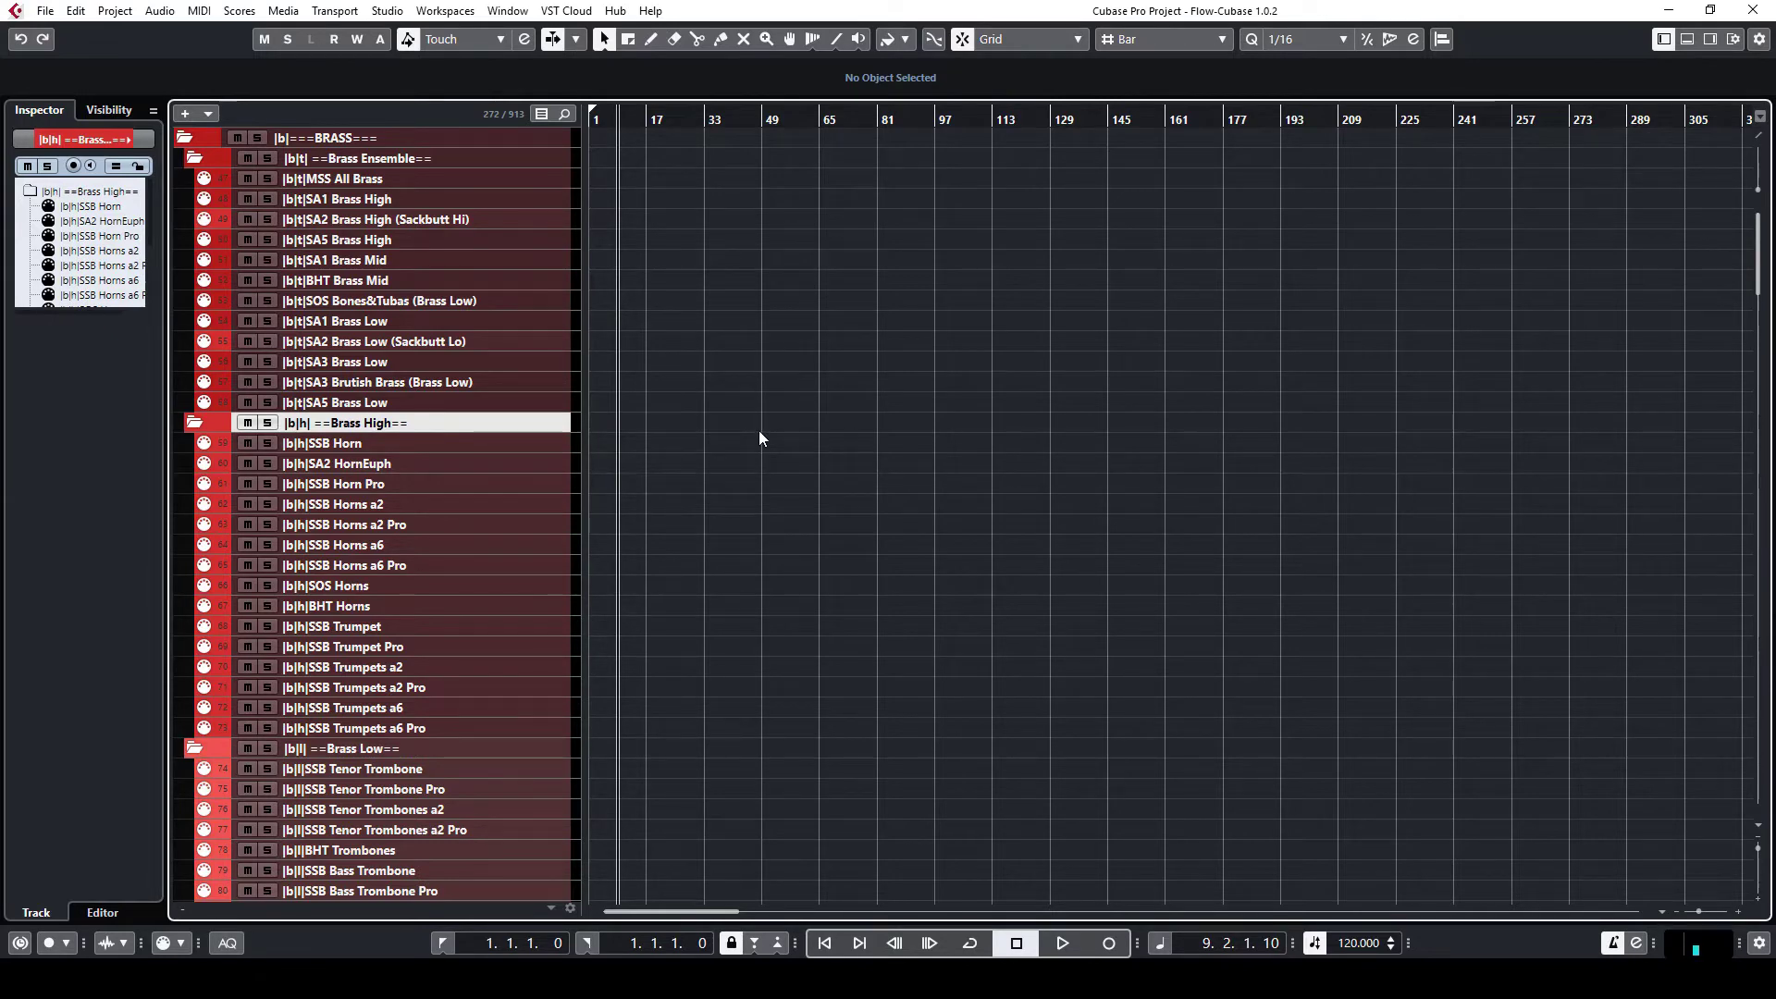
pyautogui.hotkey('ctrl', 'alt', '2')
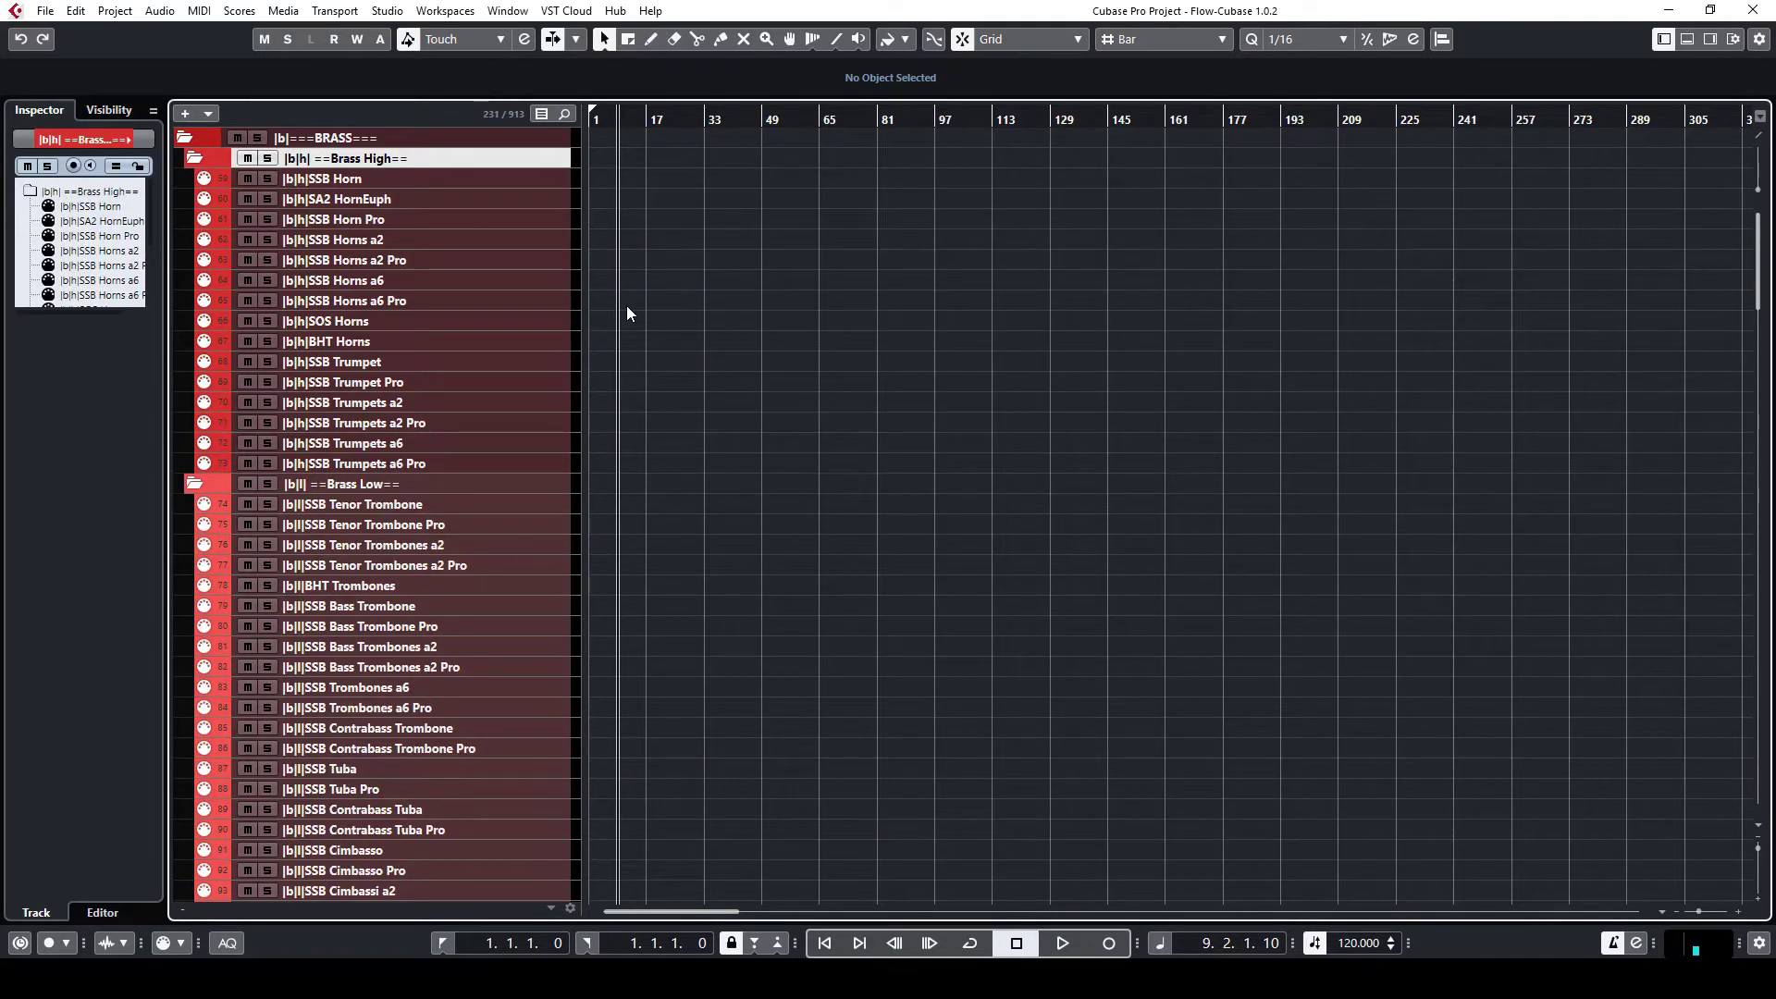
pyautogui.hotkey('ctrl', 'alt', '3')
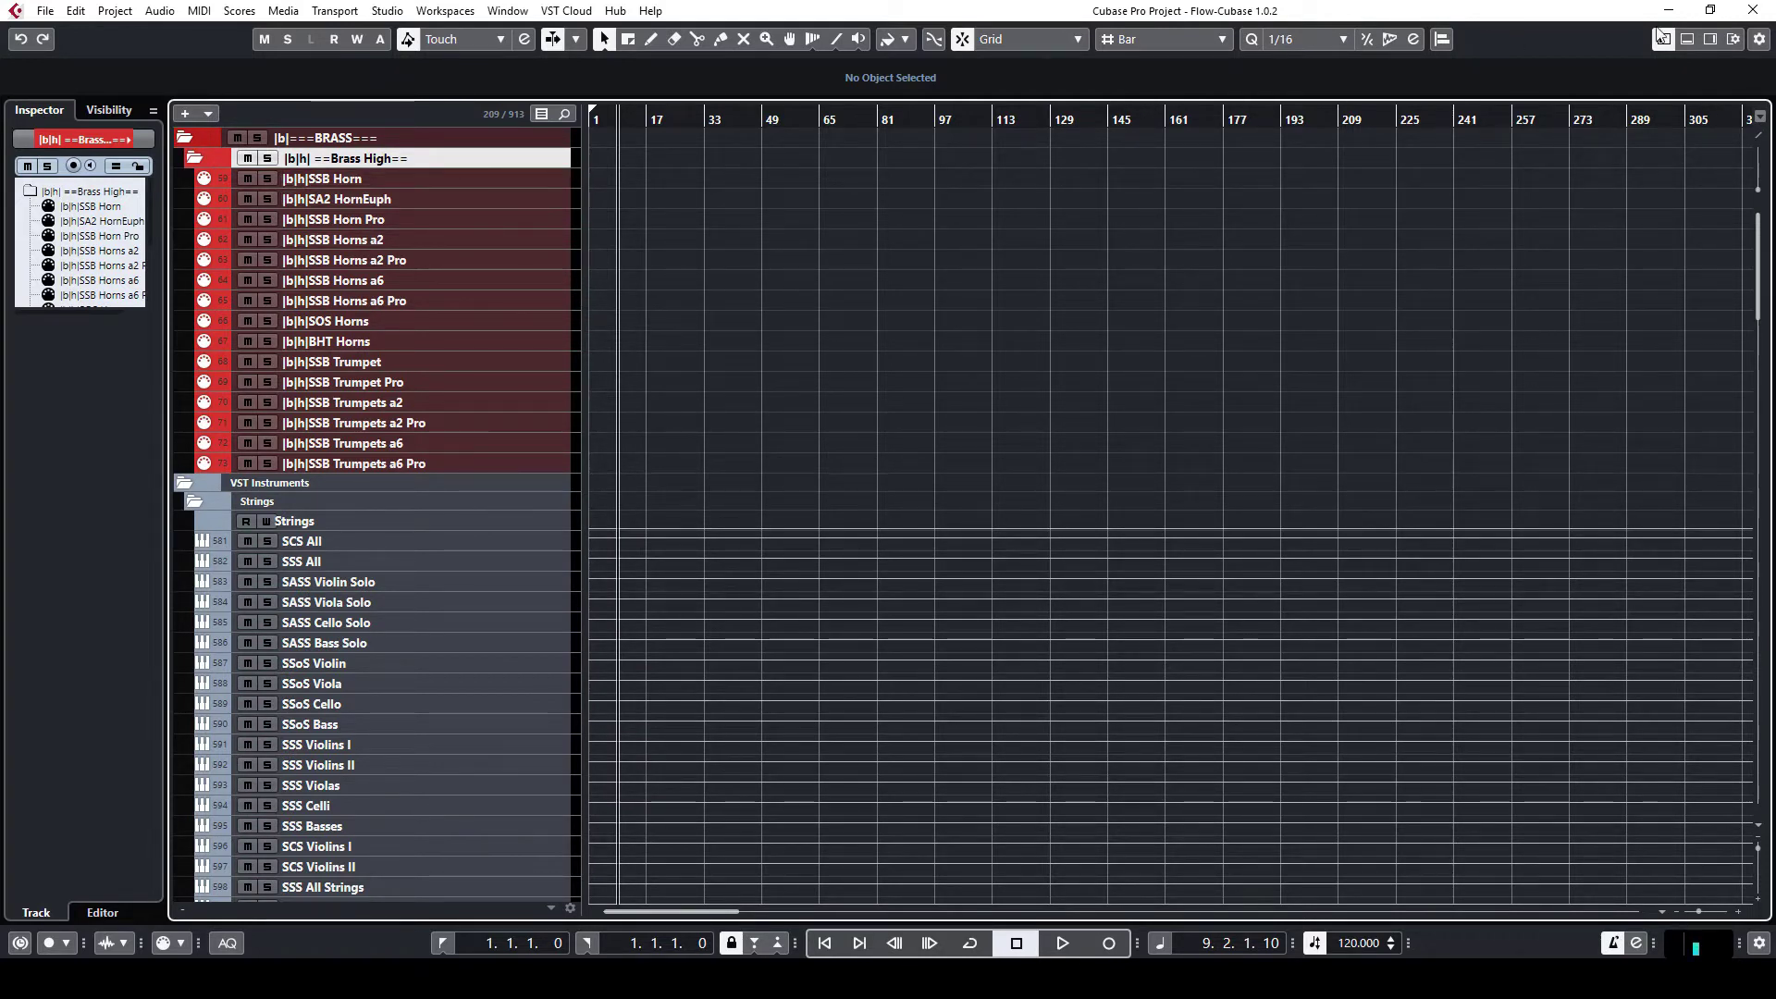
# Show the VSTi rack and examine the MIDI Sends of the SSB Horn track.
pyautogui.click(1710, 39)
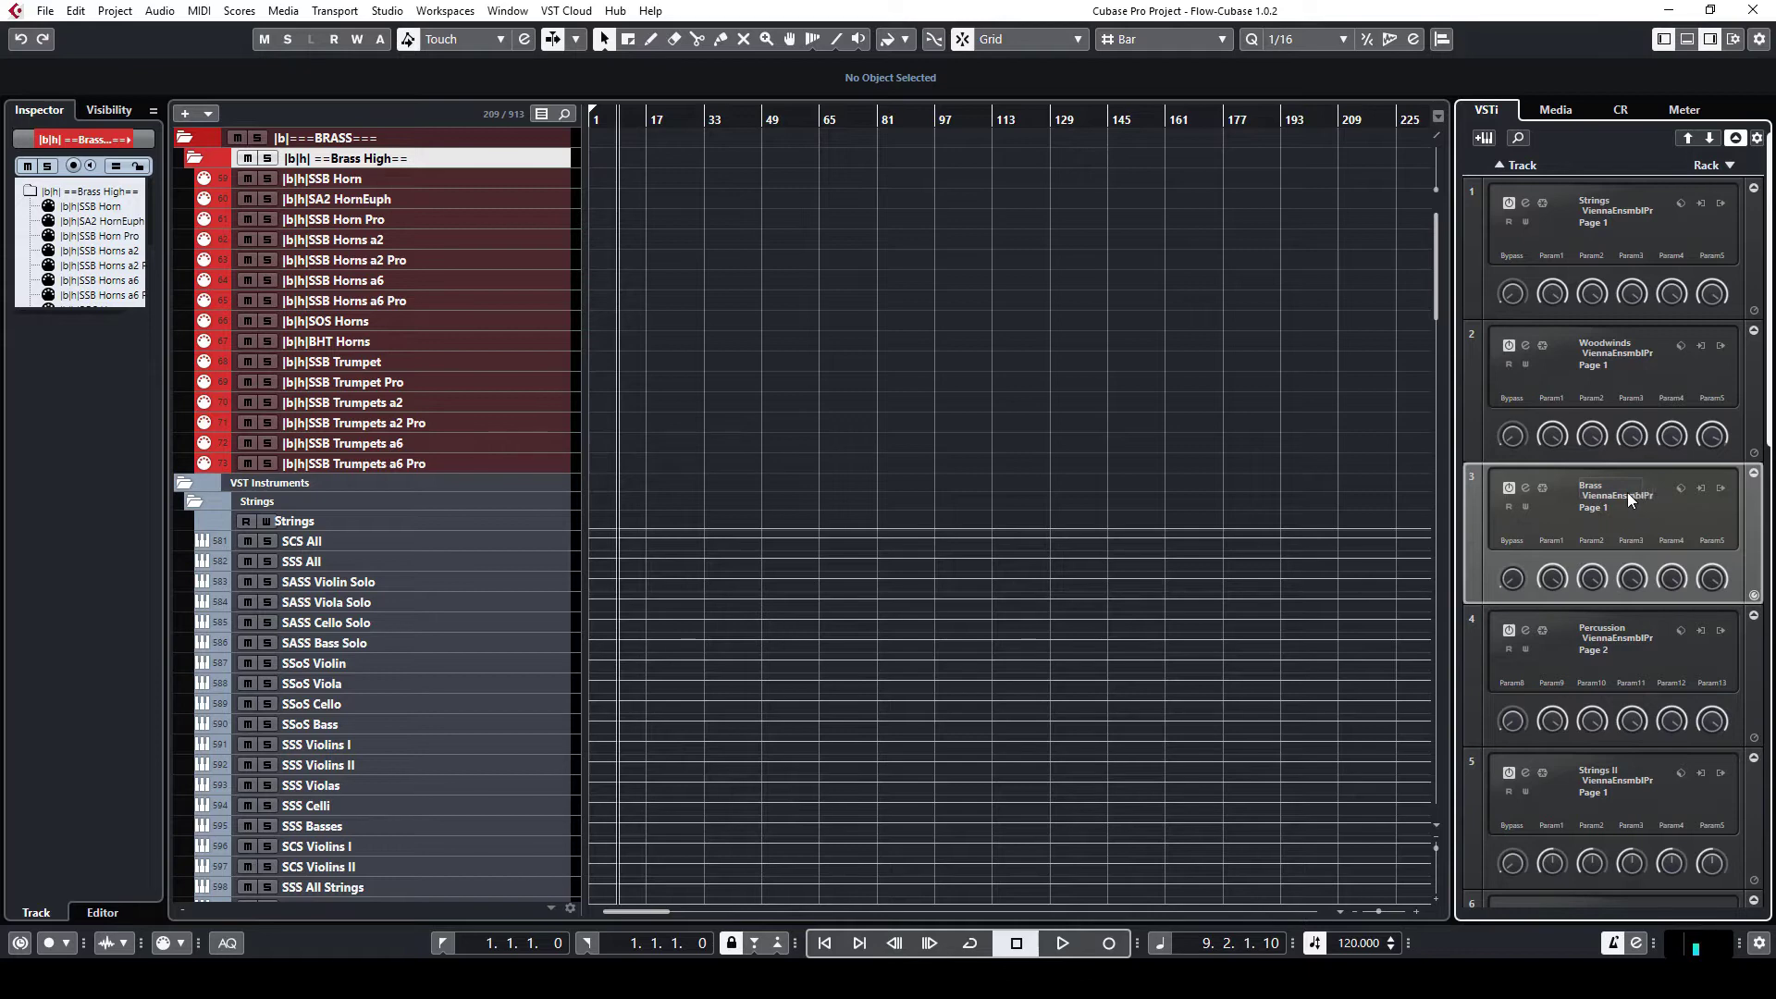
pyautogui.moveTo(1775, 99)
pyautogui.mouseDown()
pyautogui.moveTo(1106, 193)
pyautogui.moveTo(1775, 182)
pyautogui.moveTo(1774, 118)
pyautogui.mouseUp()
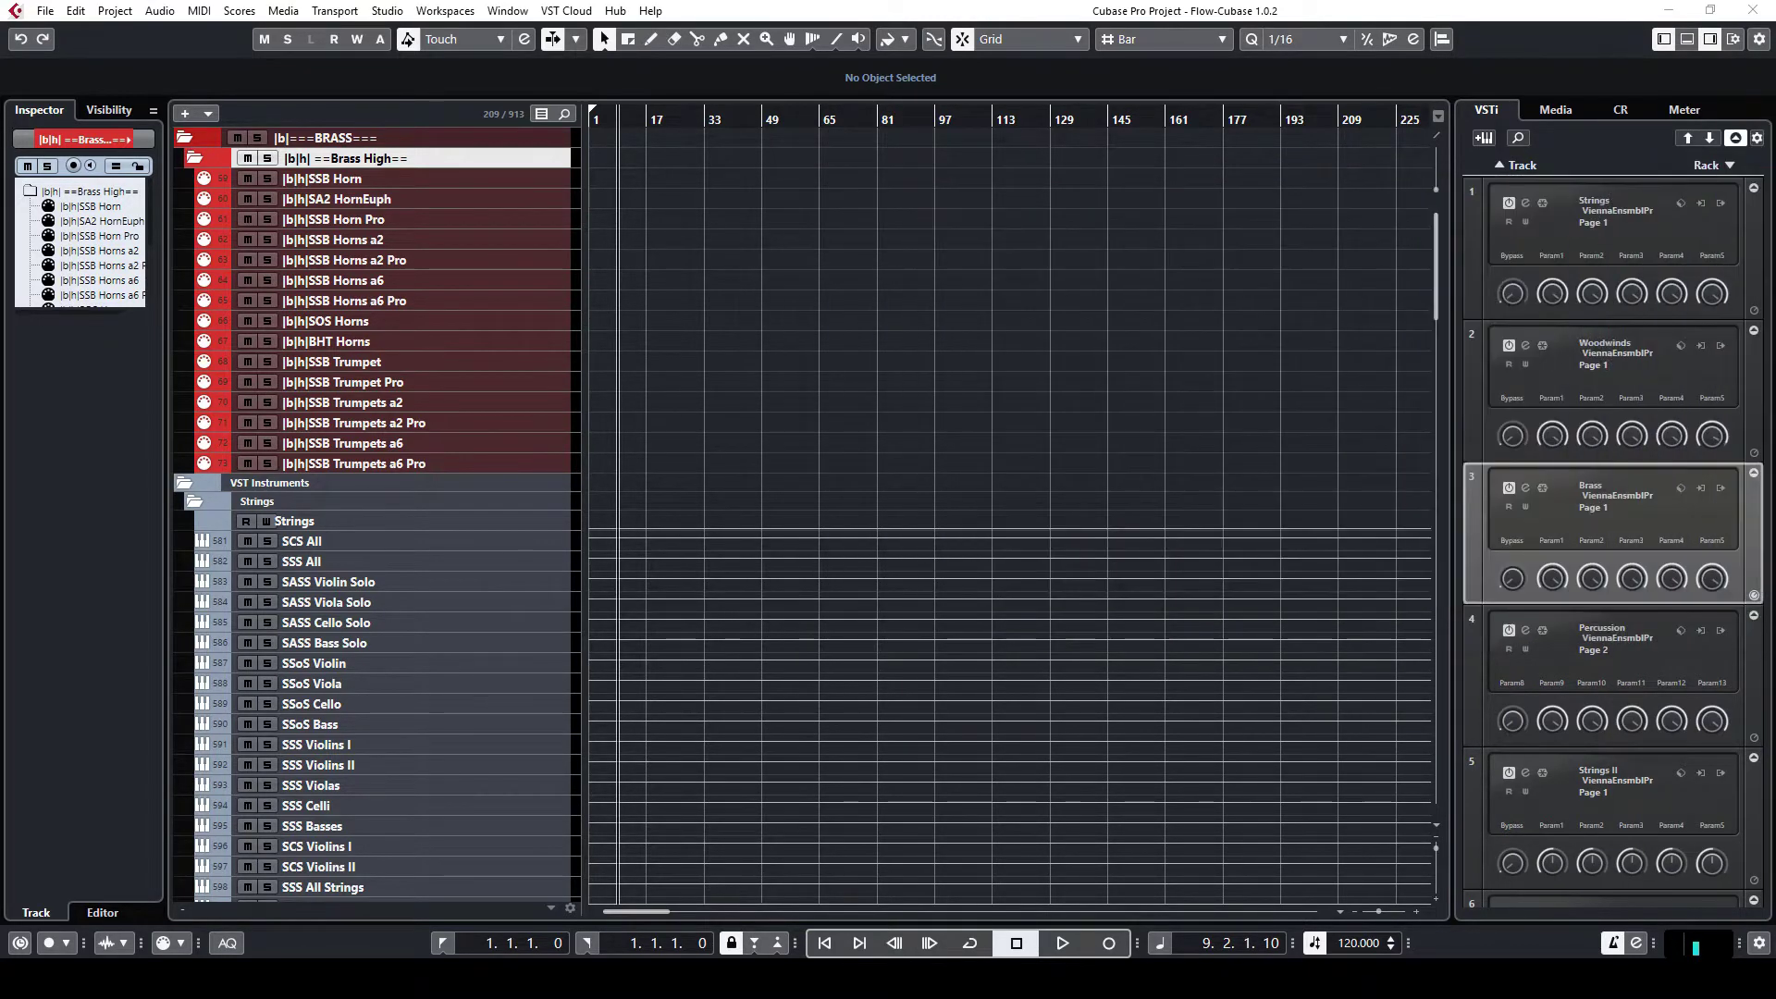
pyautogui.click(415, 177)
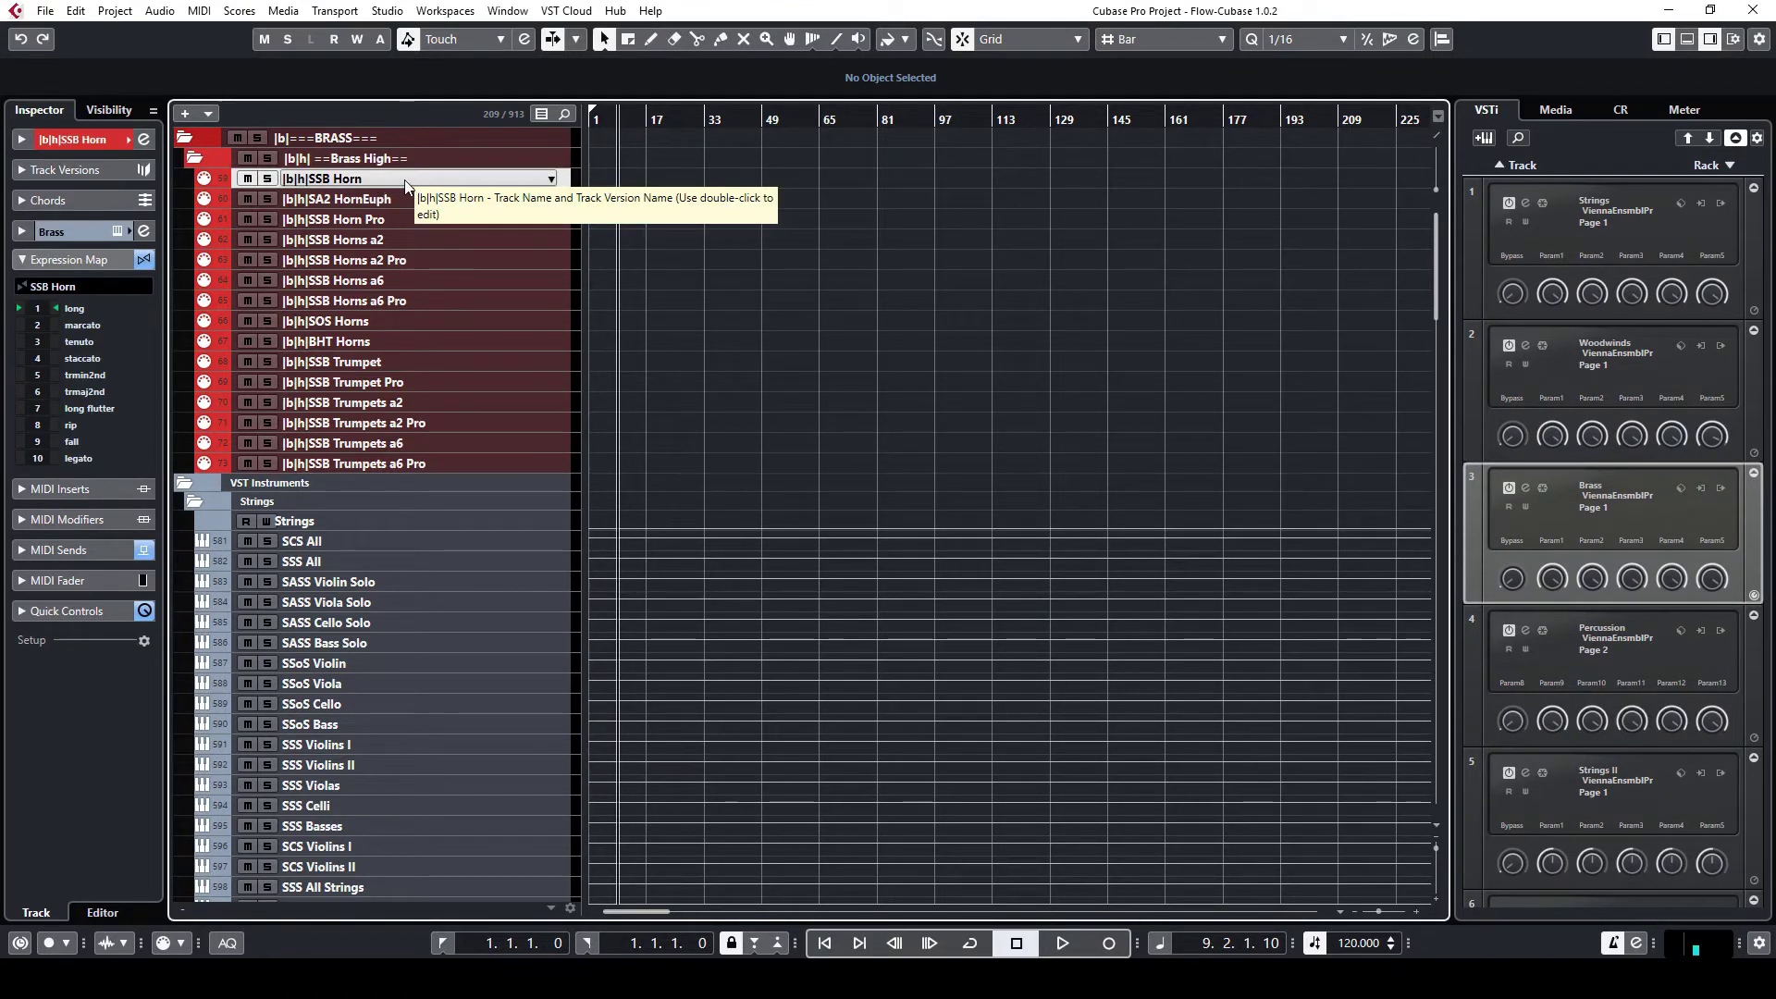
pyautogui.click(76, 551)
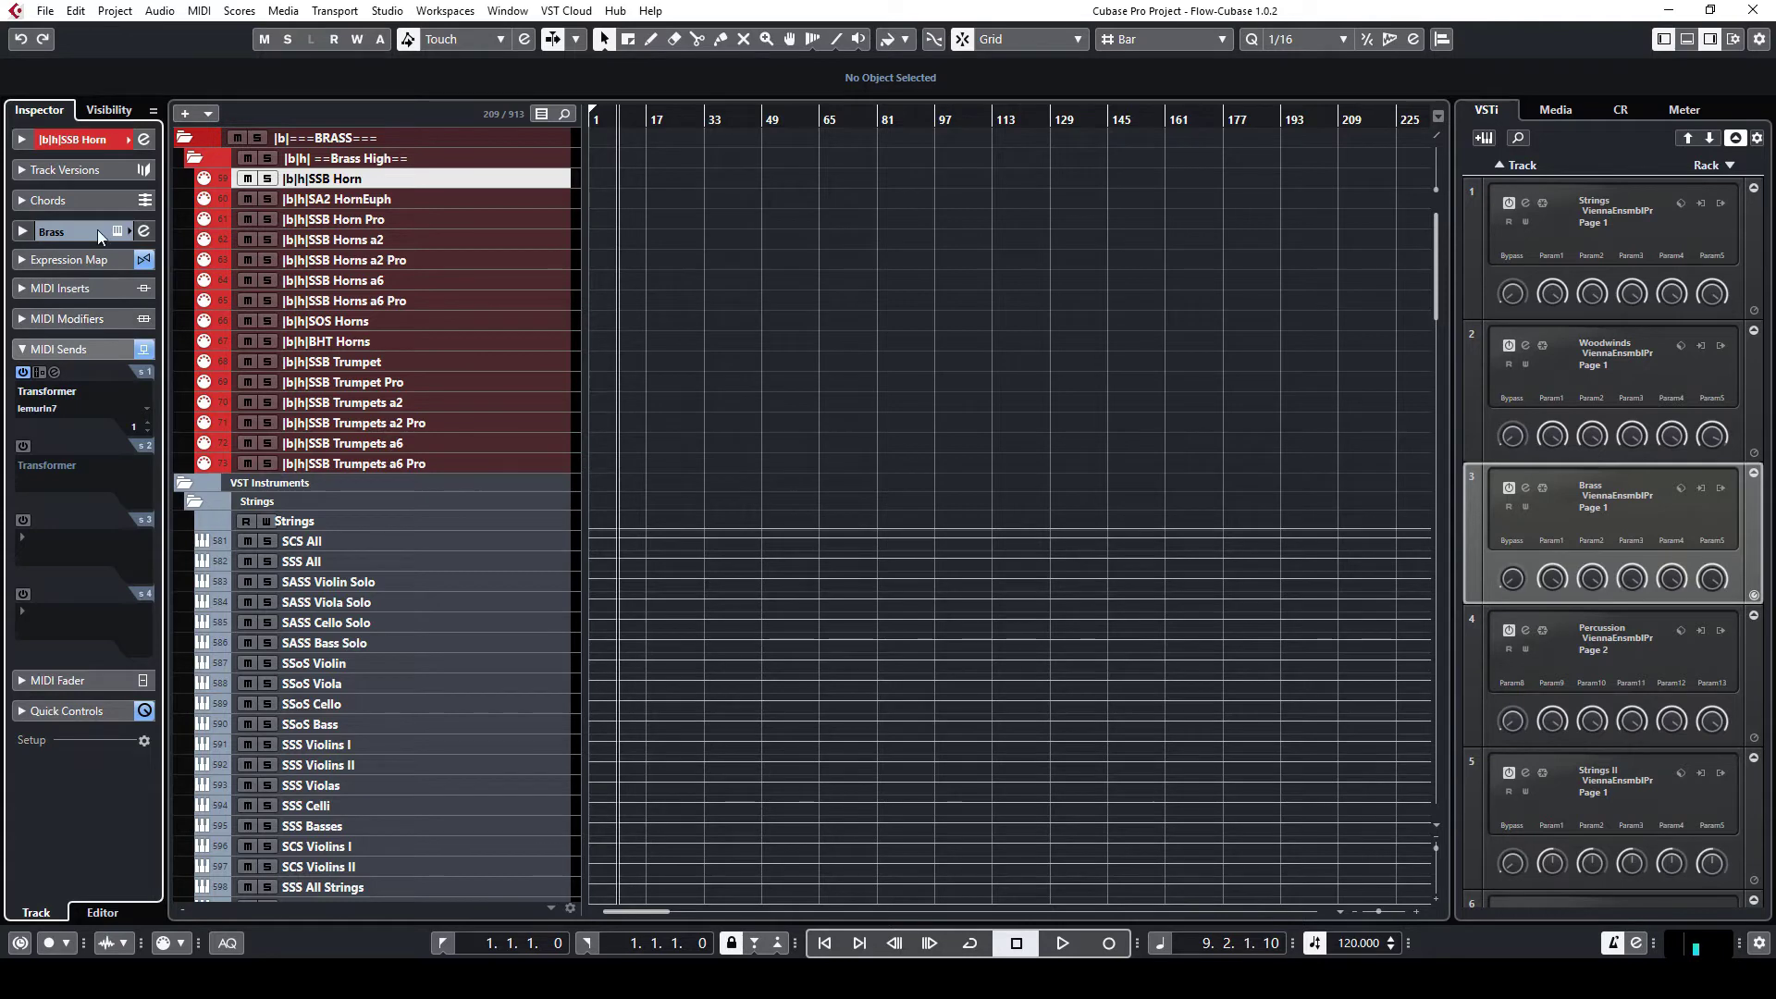
# Duplicate the SSB Horn track and rename the copy "|b|h|STB Horn 1 solo".
pyautogui.rightClick(364, 184)
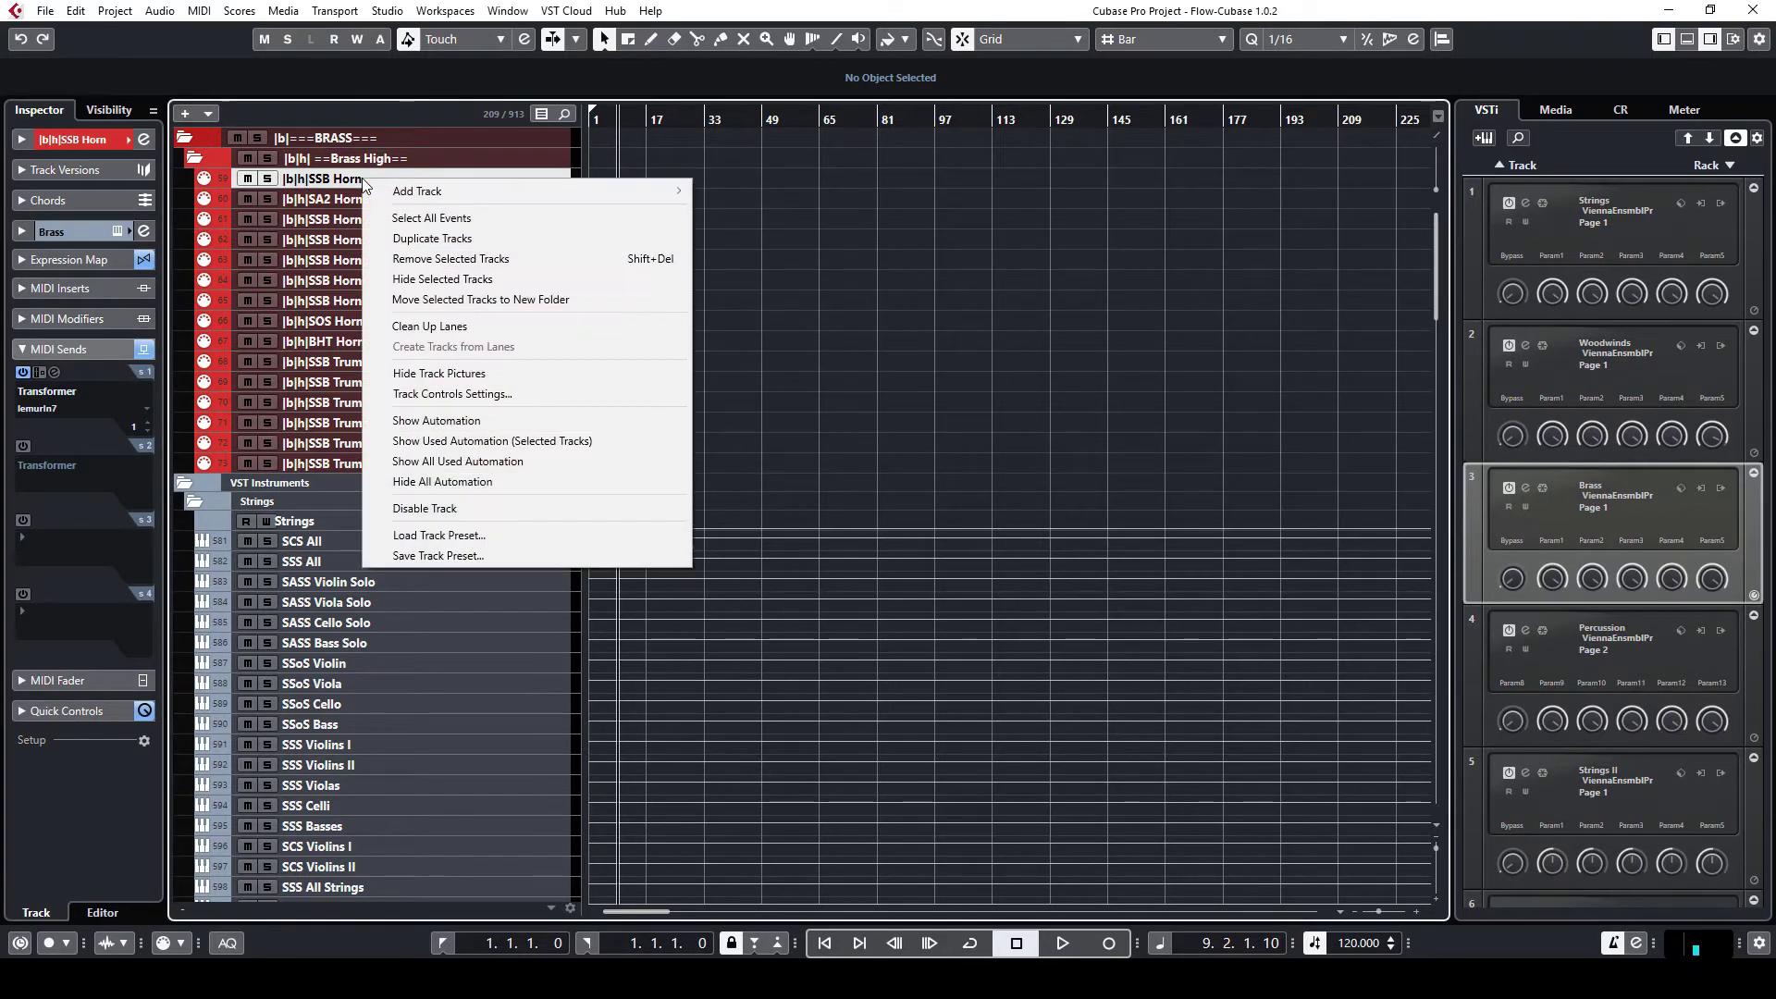
pyautogui.click(447, 241)
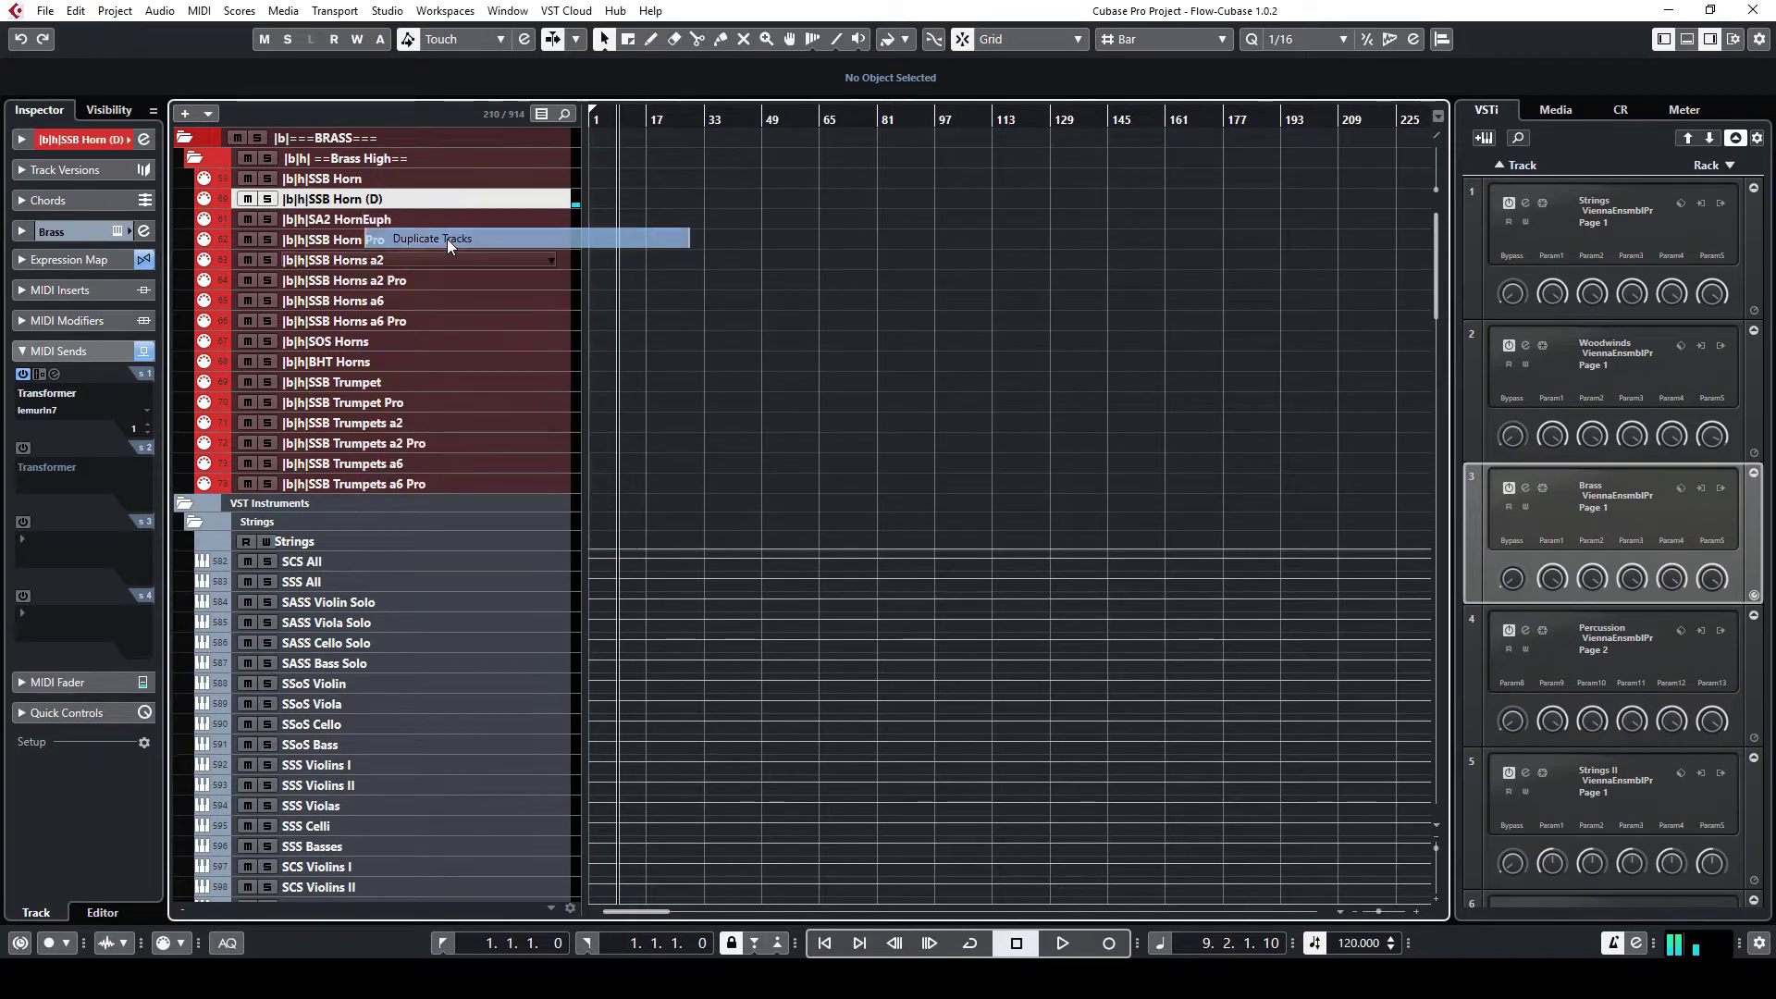
pyautogui.doubleClick(330, 201)
pyautogui.press('BackSpace')
pyautogui.press('BackSpace')
pyautogui.write('TB')
pyautogui.press('End')
pyautogui.hotkey('ctrl', 'shift', 'Left')
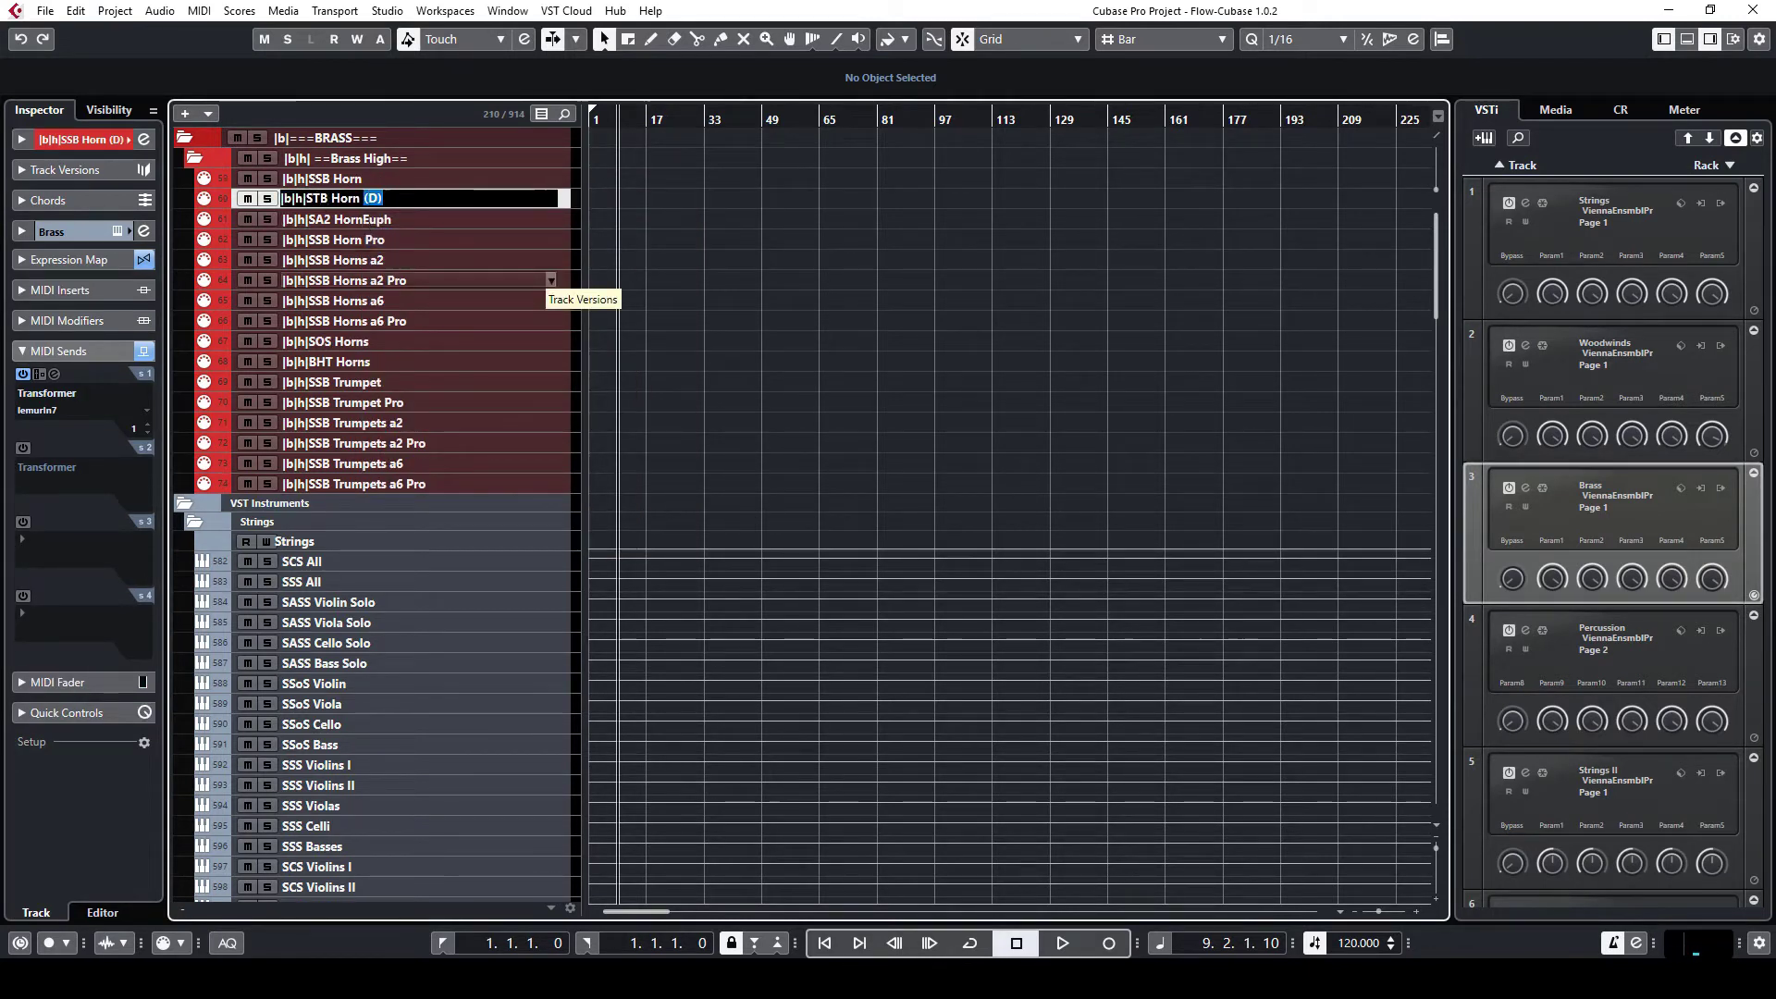
pyautogui.write('1 solo')
pyautogui.press('Return')
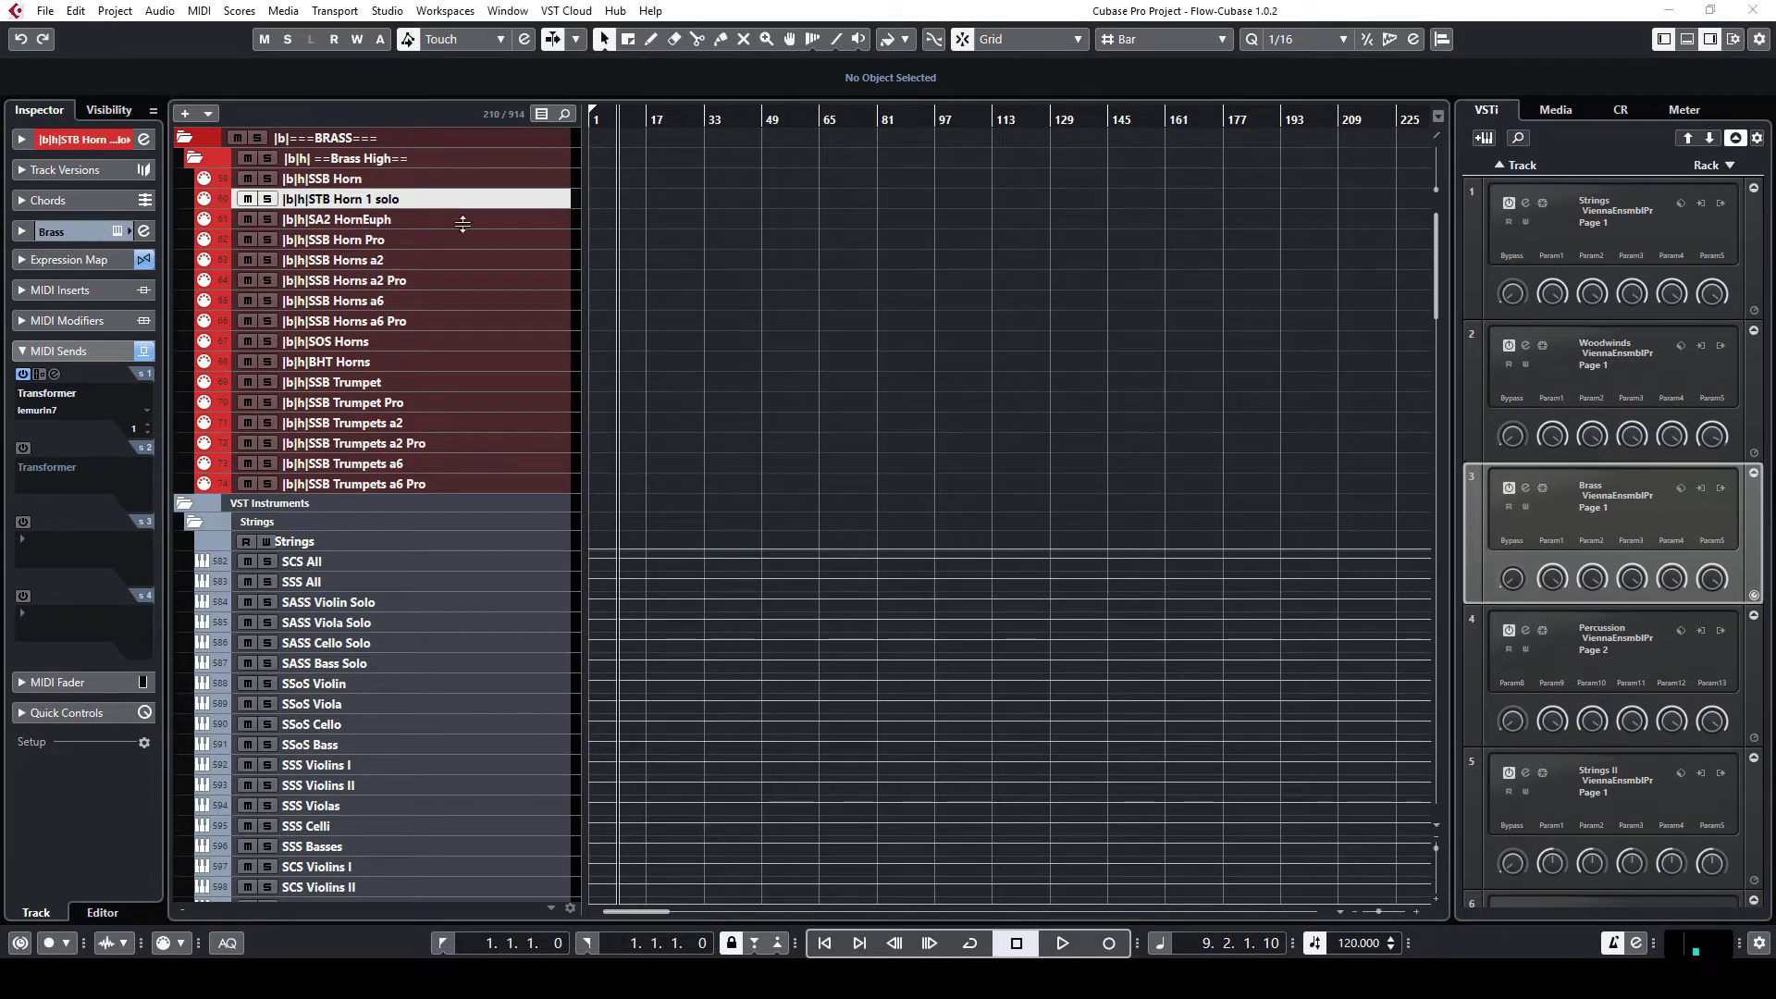
# Reword the duplicated horn track's name to "|b|h|STB Horn solo 1".
pyautogui.doubleClick(406, 201)
pyautogui.click(376, 203)
pyautogui.press('BackSpace')
pyautogui.press('BackSpace')
pyautogui.press('End')
pyautogui.write('1')
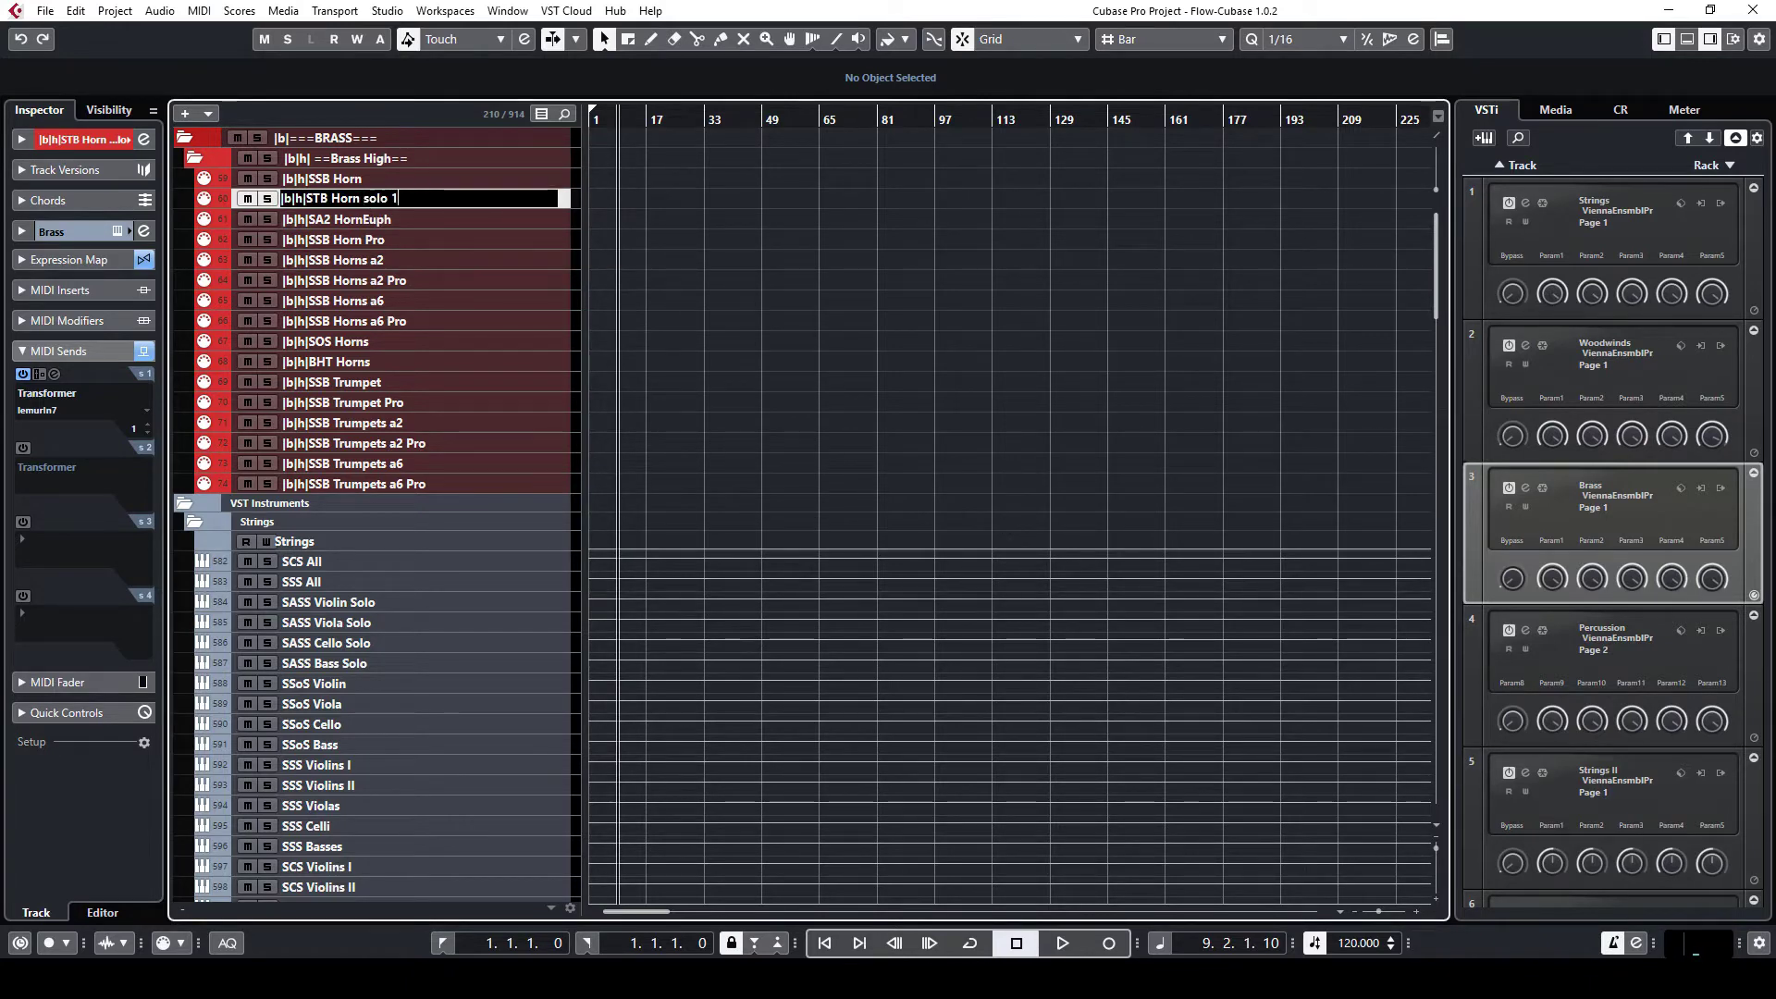
pyautogui.press('Return')
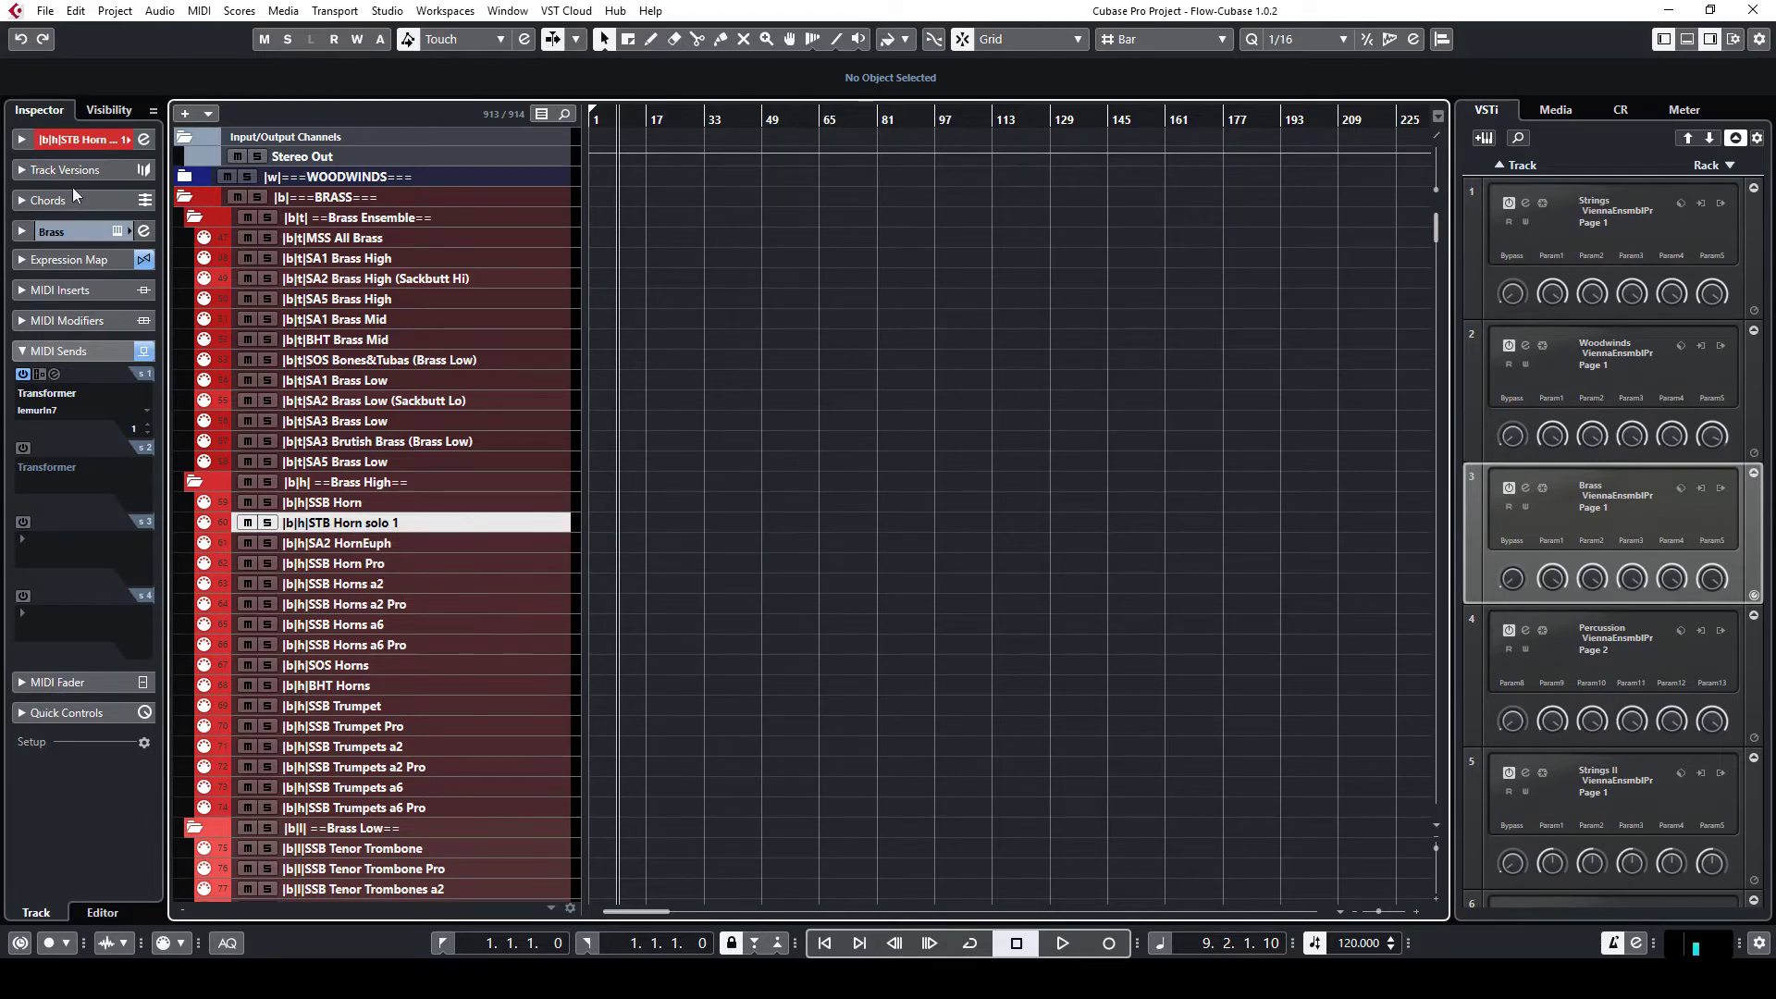
# Set the STB Horn solo 1 track's MIDI output to 03. Brass - MIDI In 3 on channel 1.
pyautogui.click(74, 139)
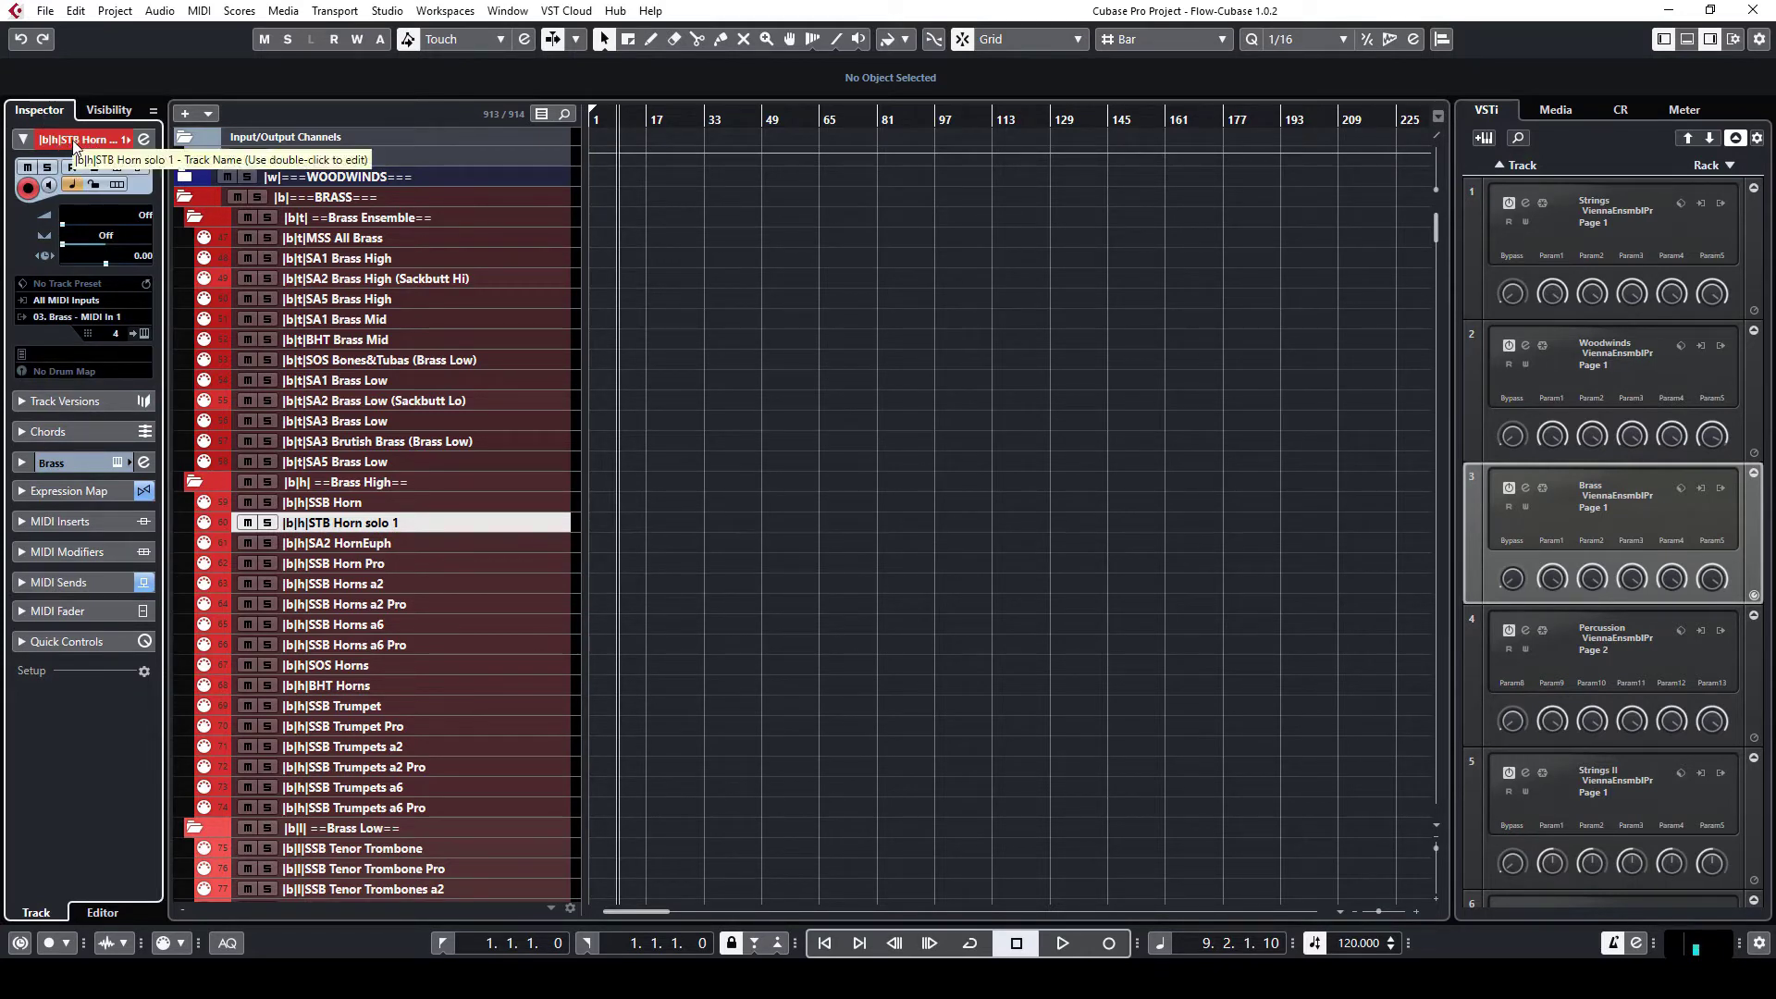
pyautogui.click(57, 318)
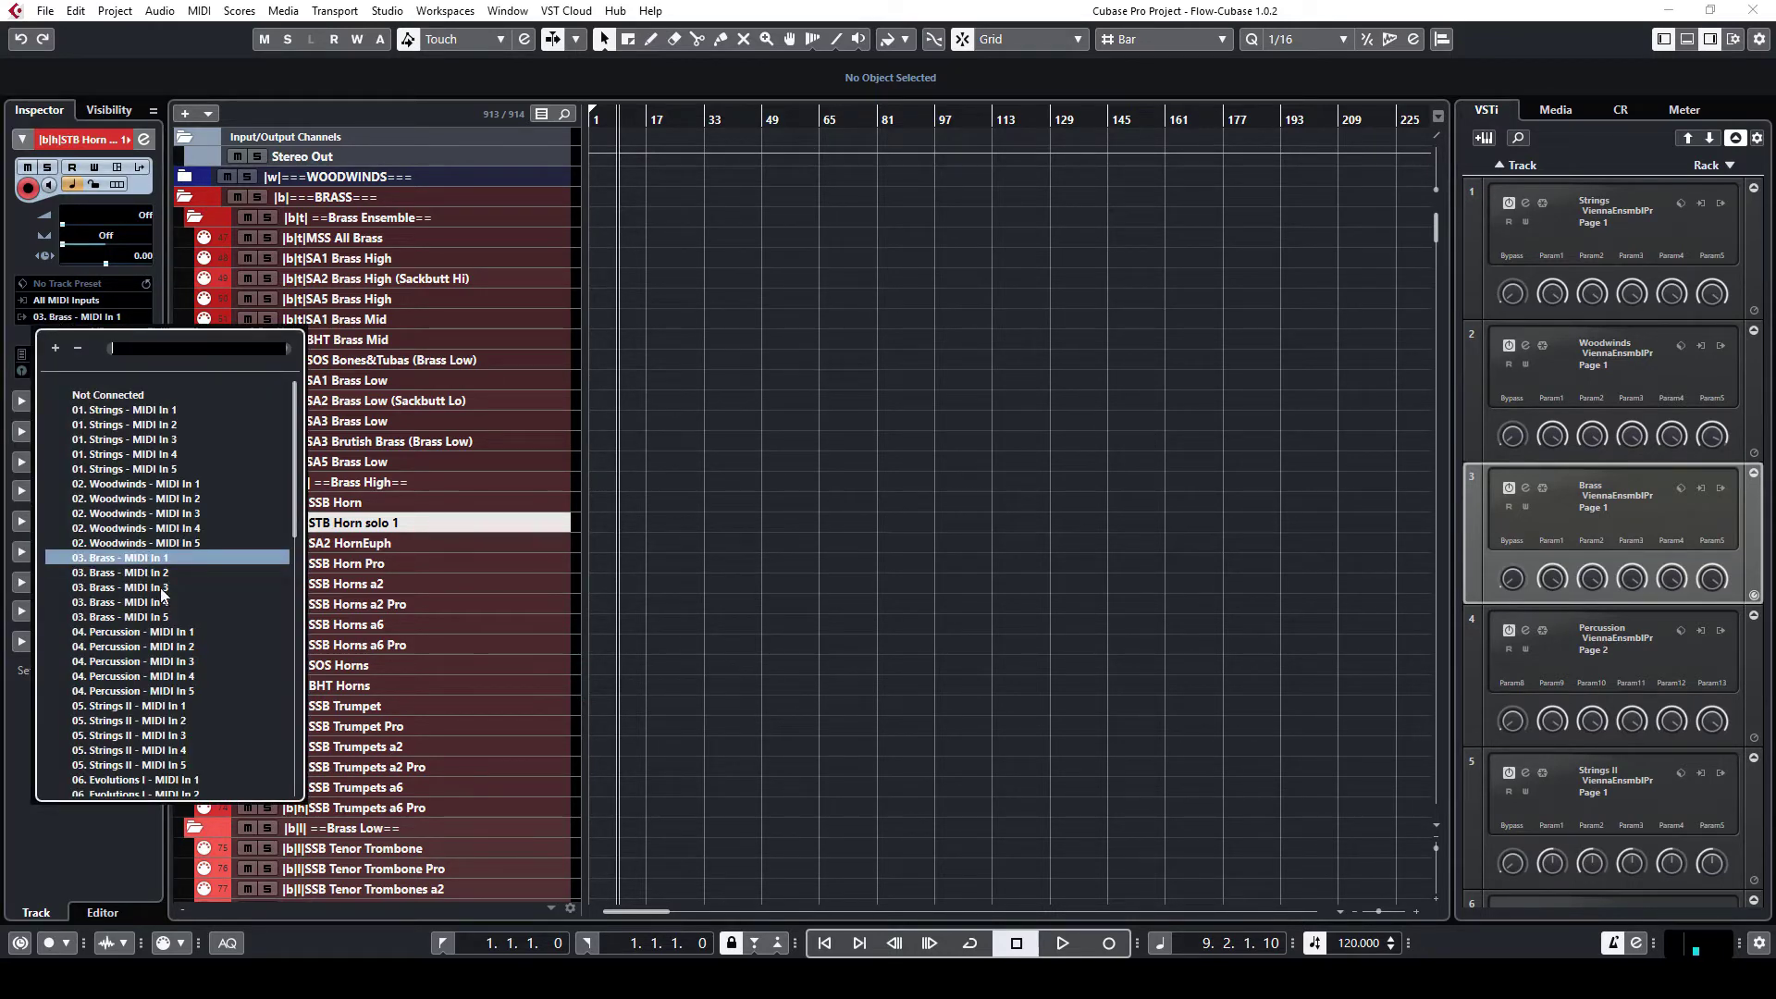
pyautogui.click(161, 588)
pyautogui.click(115, 336)
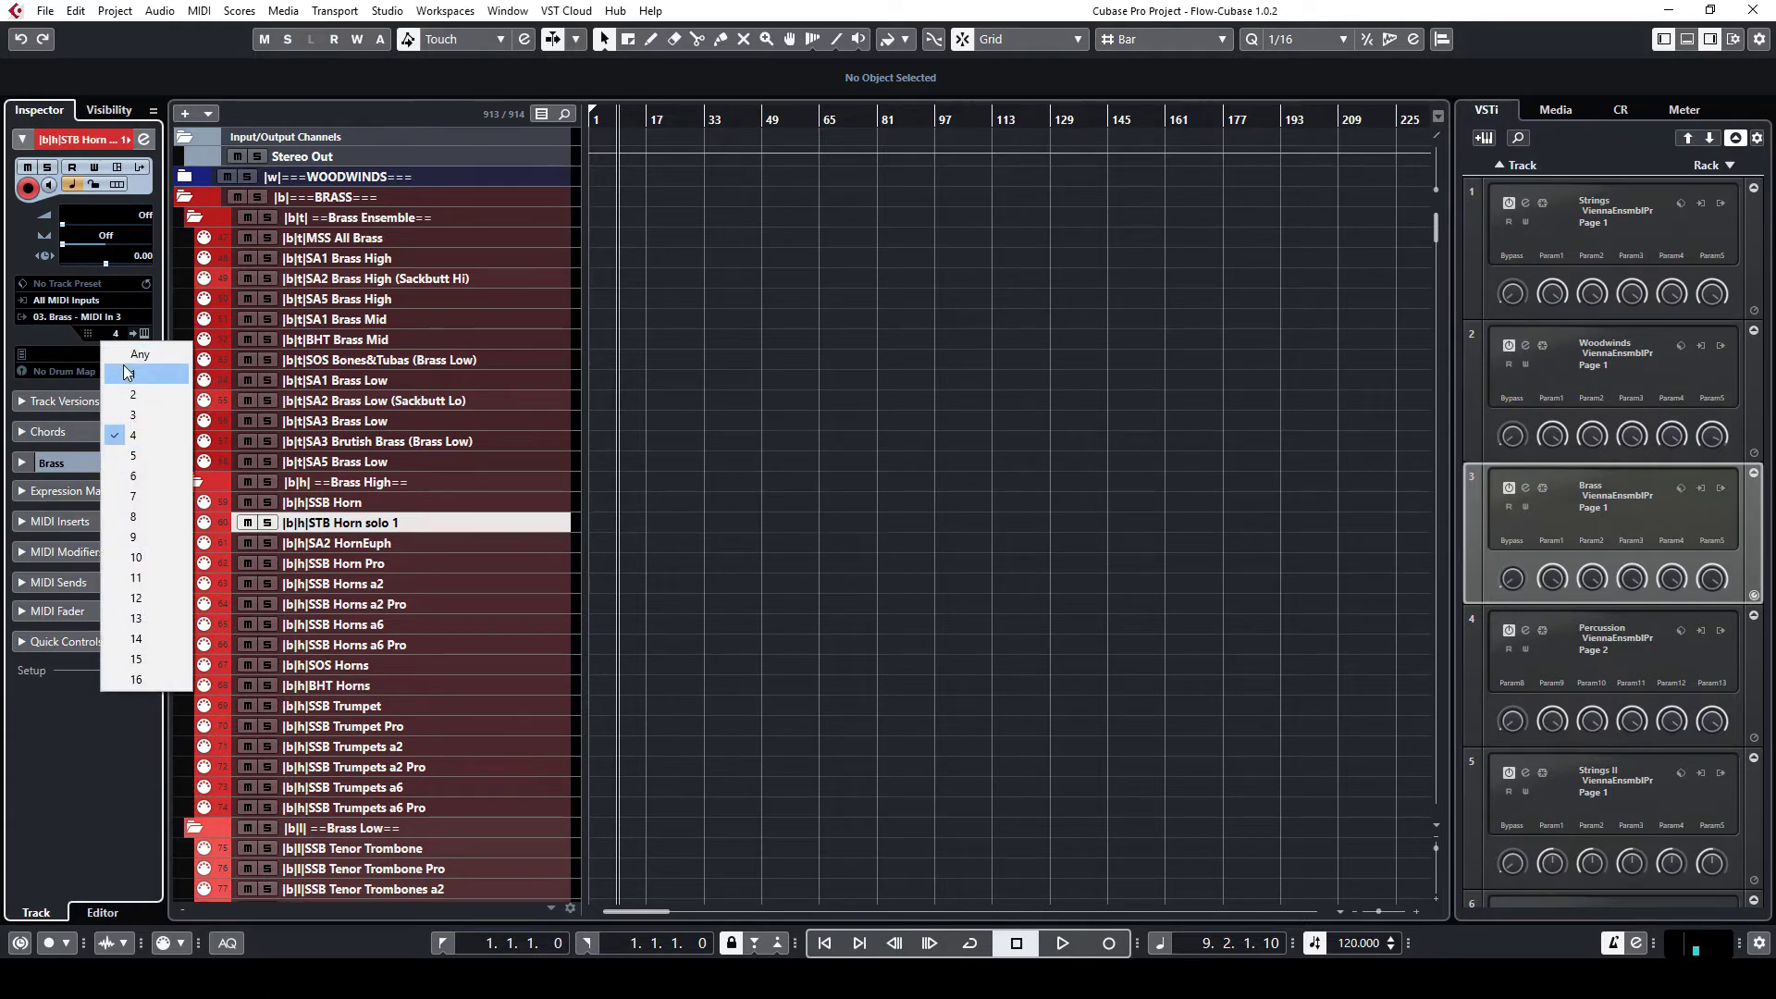
pyautogui.click(128, 372)
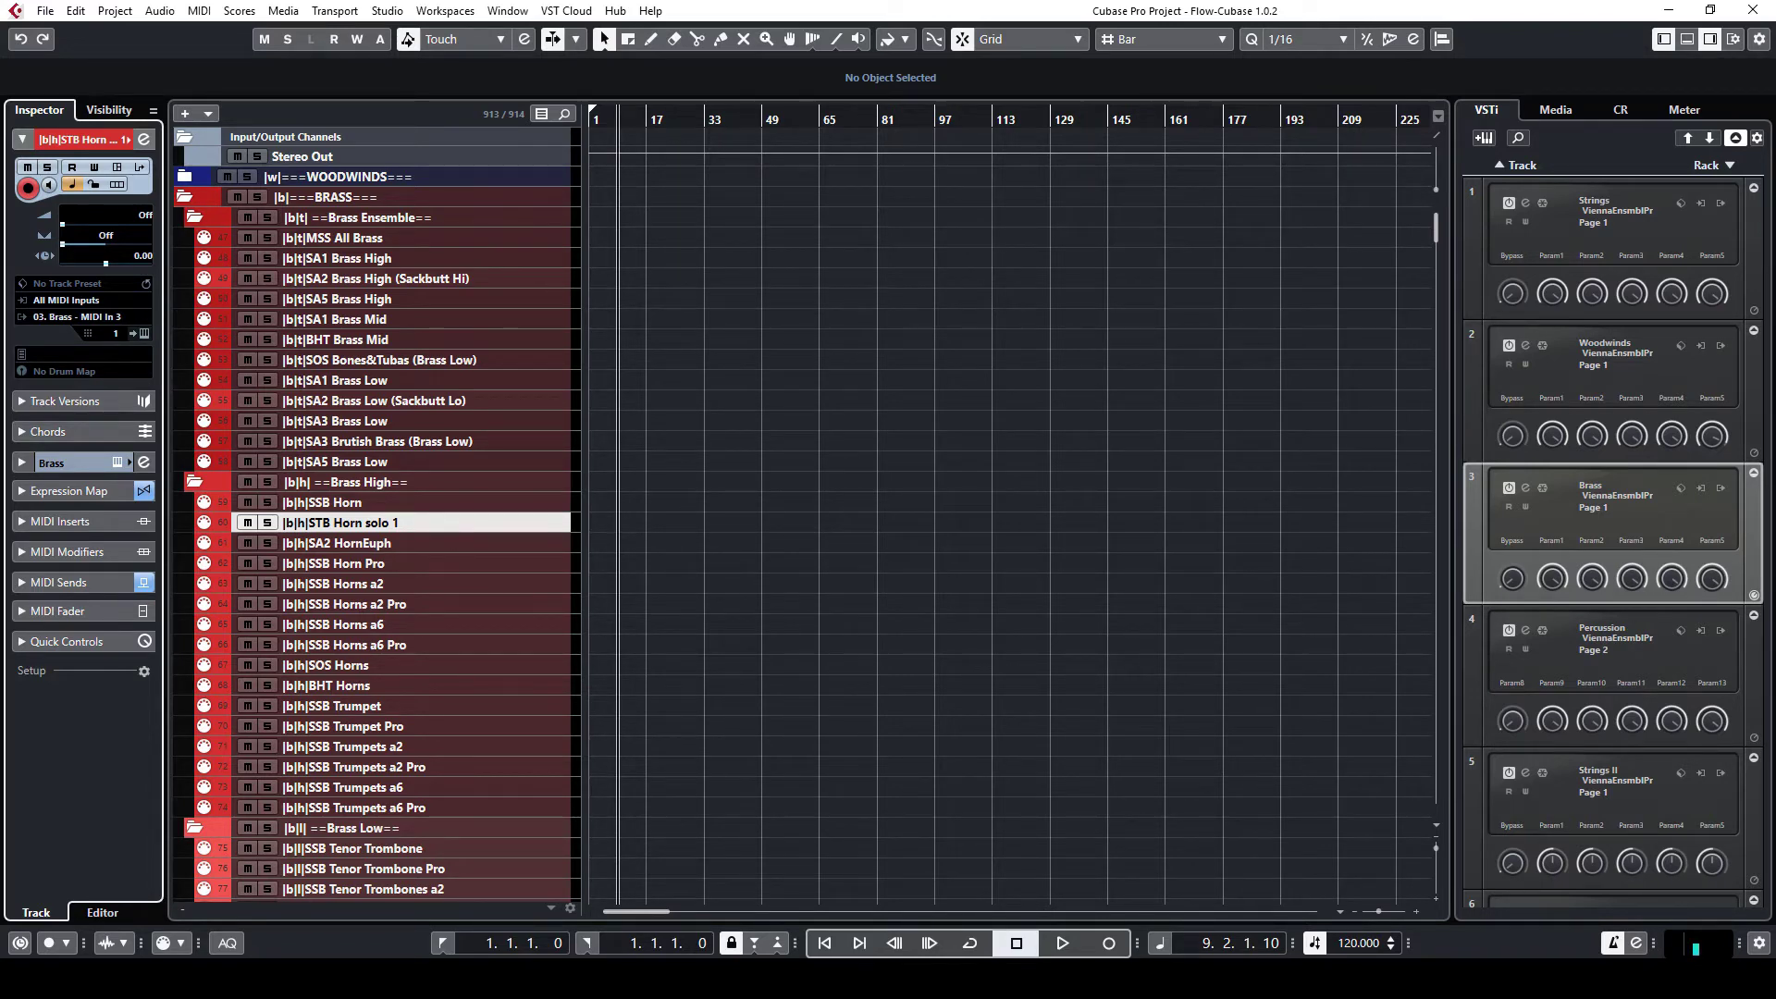
# Check the horn channel's output in Vienna Ensemble Pro Server, and activate Out 37/38 of the Brass instrument in Cubase.
pyautogui.moveTo(1774, 117); pyautogui.dragTo(1138, 194)
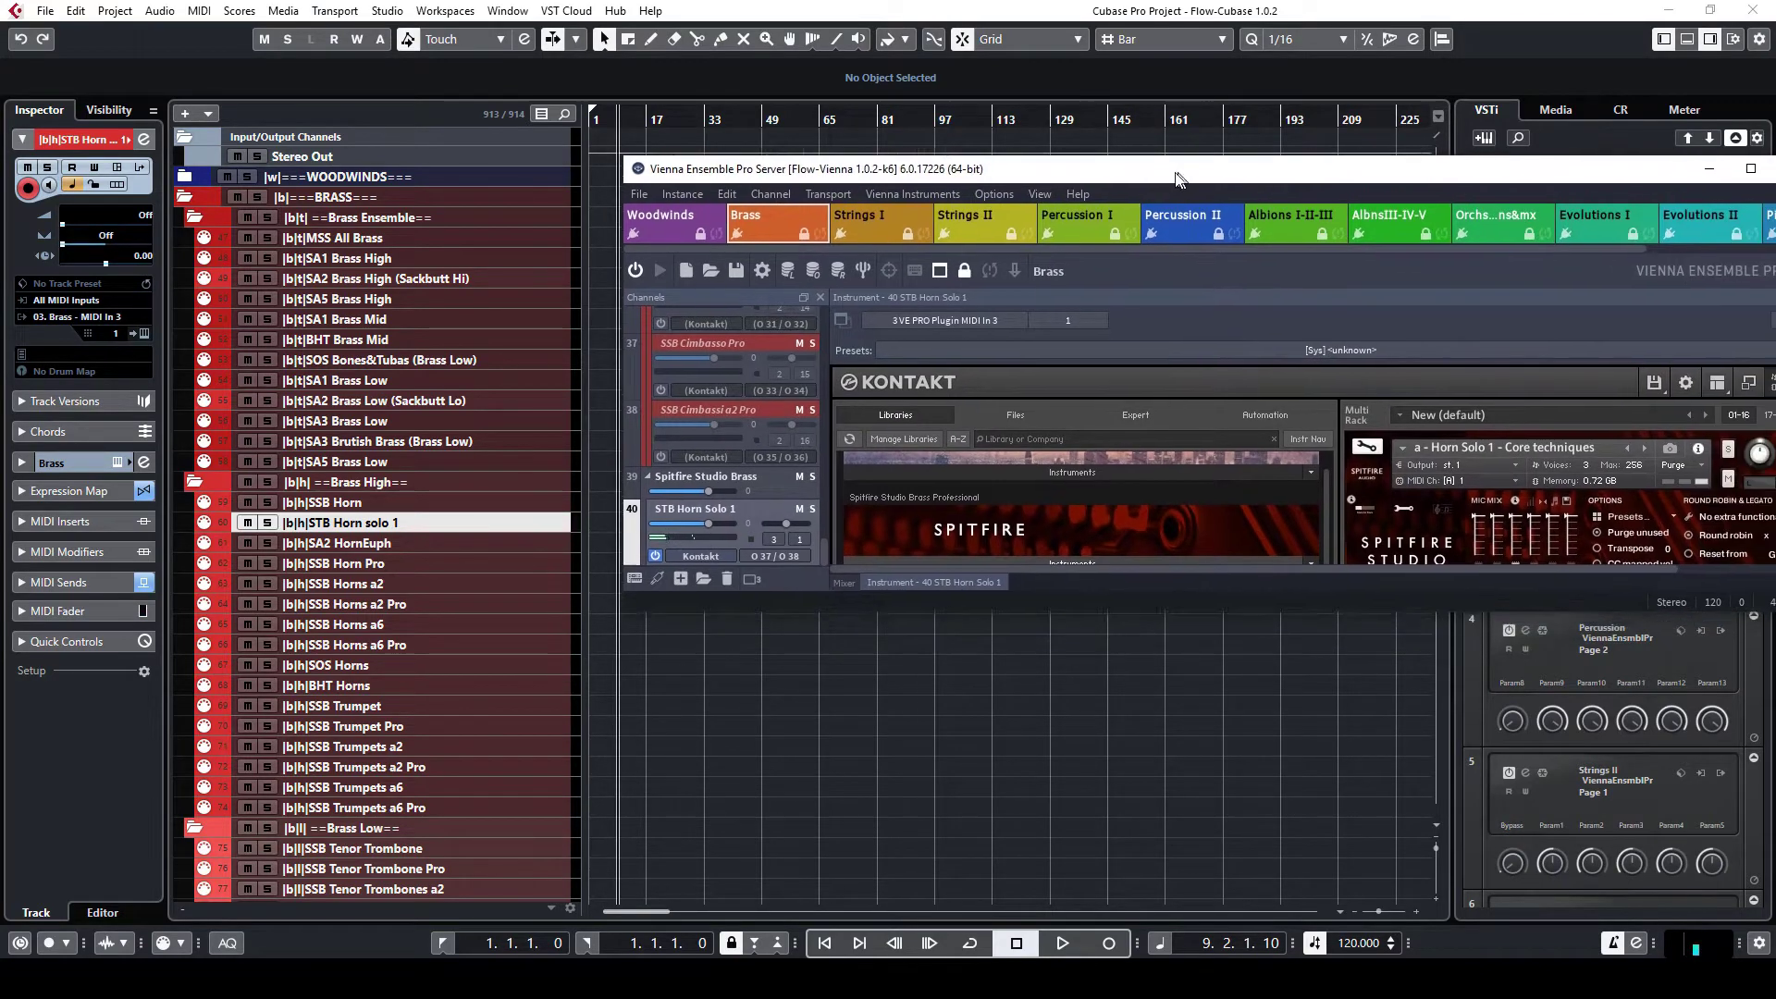
pyautogui.moveTo(1271, 194); pyautogui.dragTo(1167, 170)
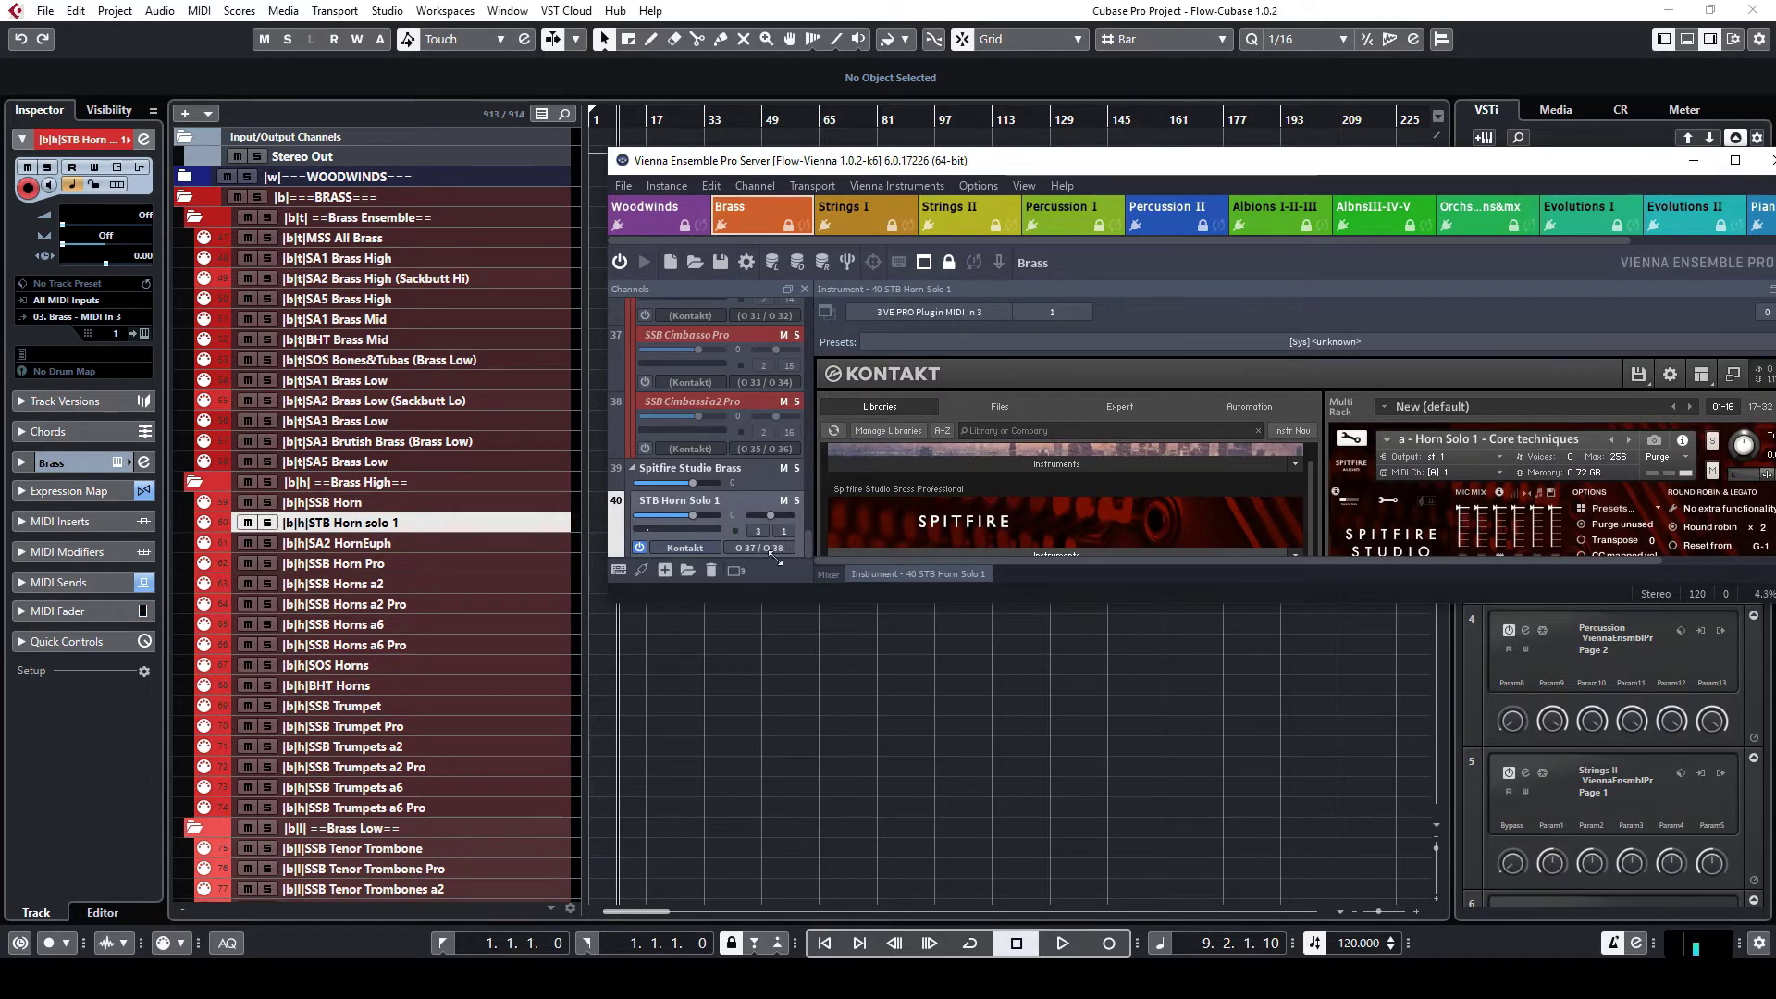
pyautogui.click(1693, 160)
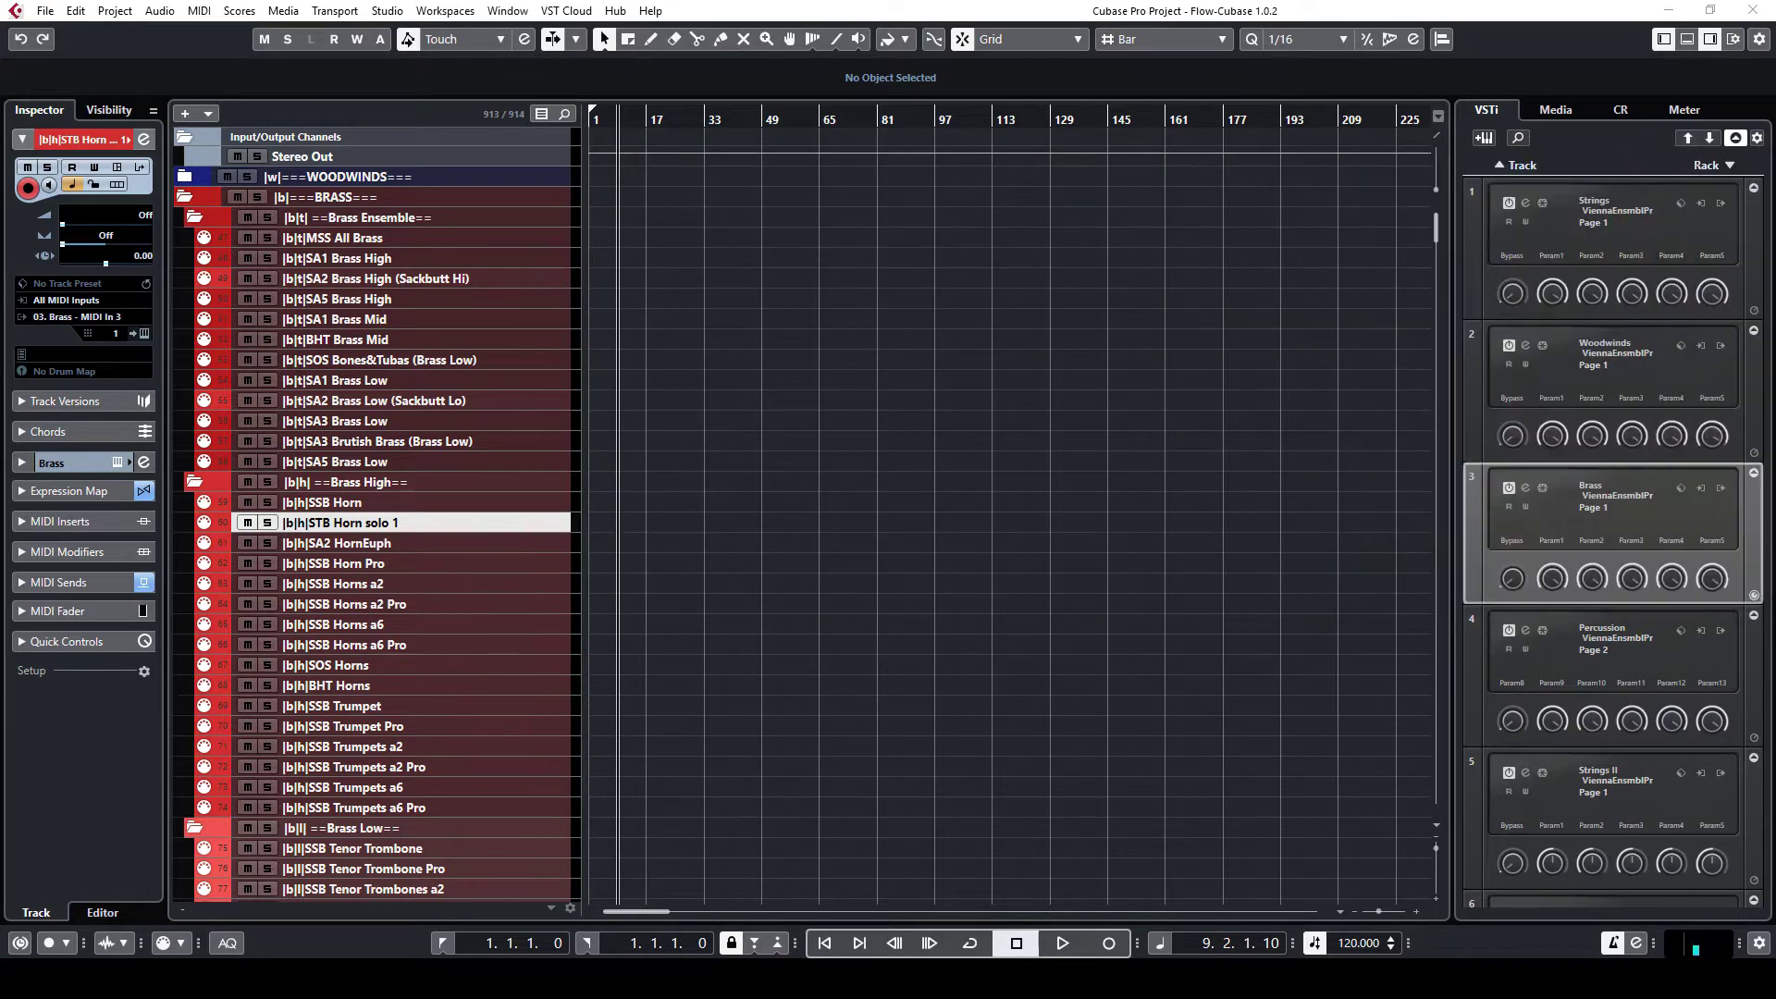
pyautogui.click(1719, 485)
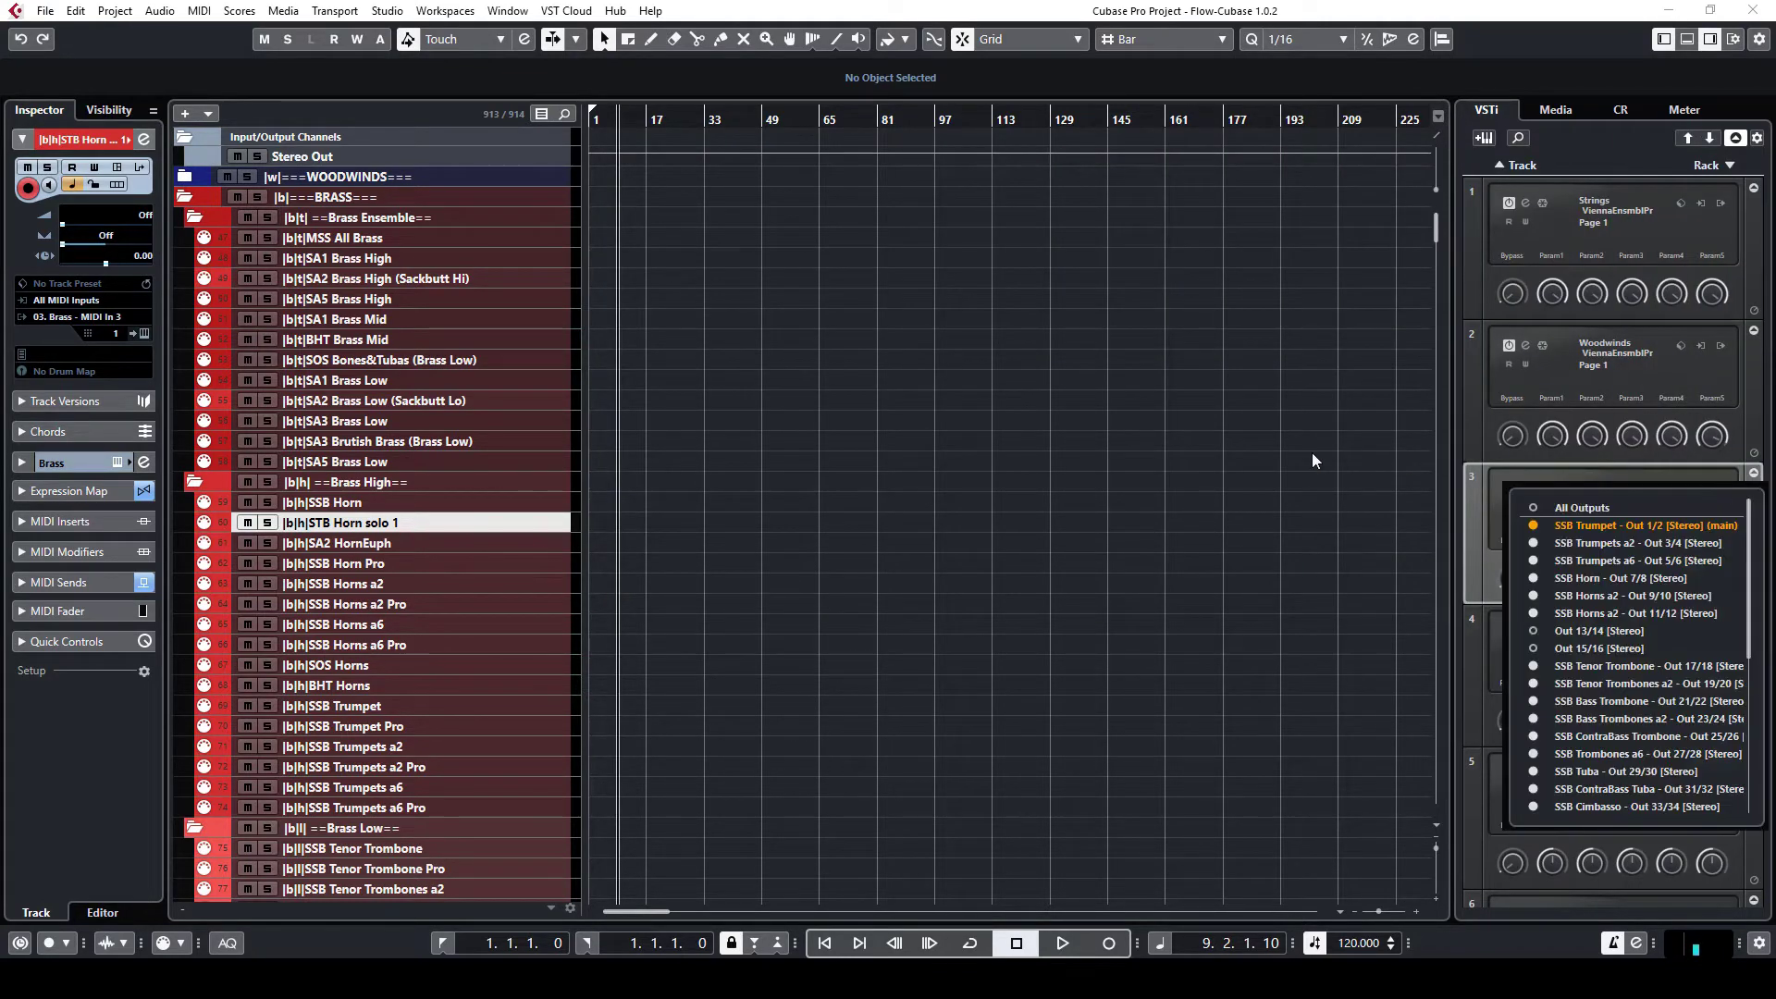
pyautogui.scroll(-5, 1606, 629)
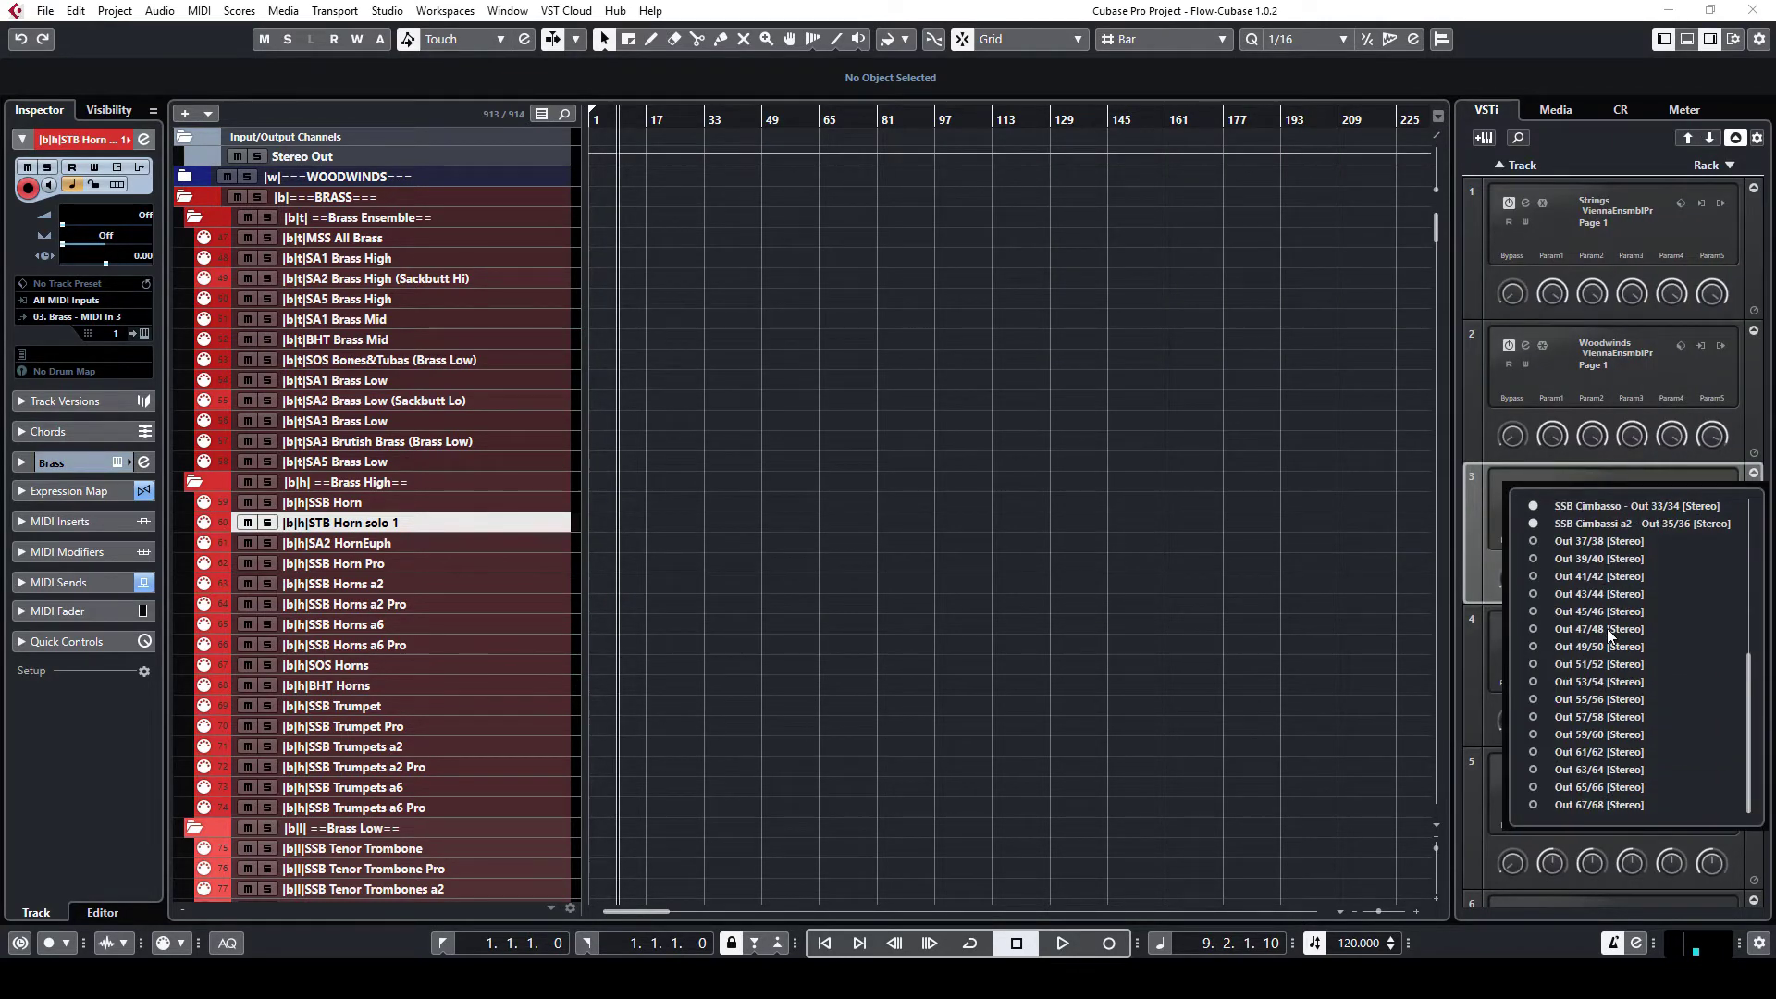
pyautogui.click(1536, 543)
pyautogui.click(866, 692)
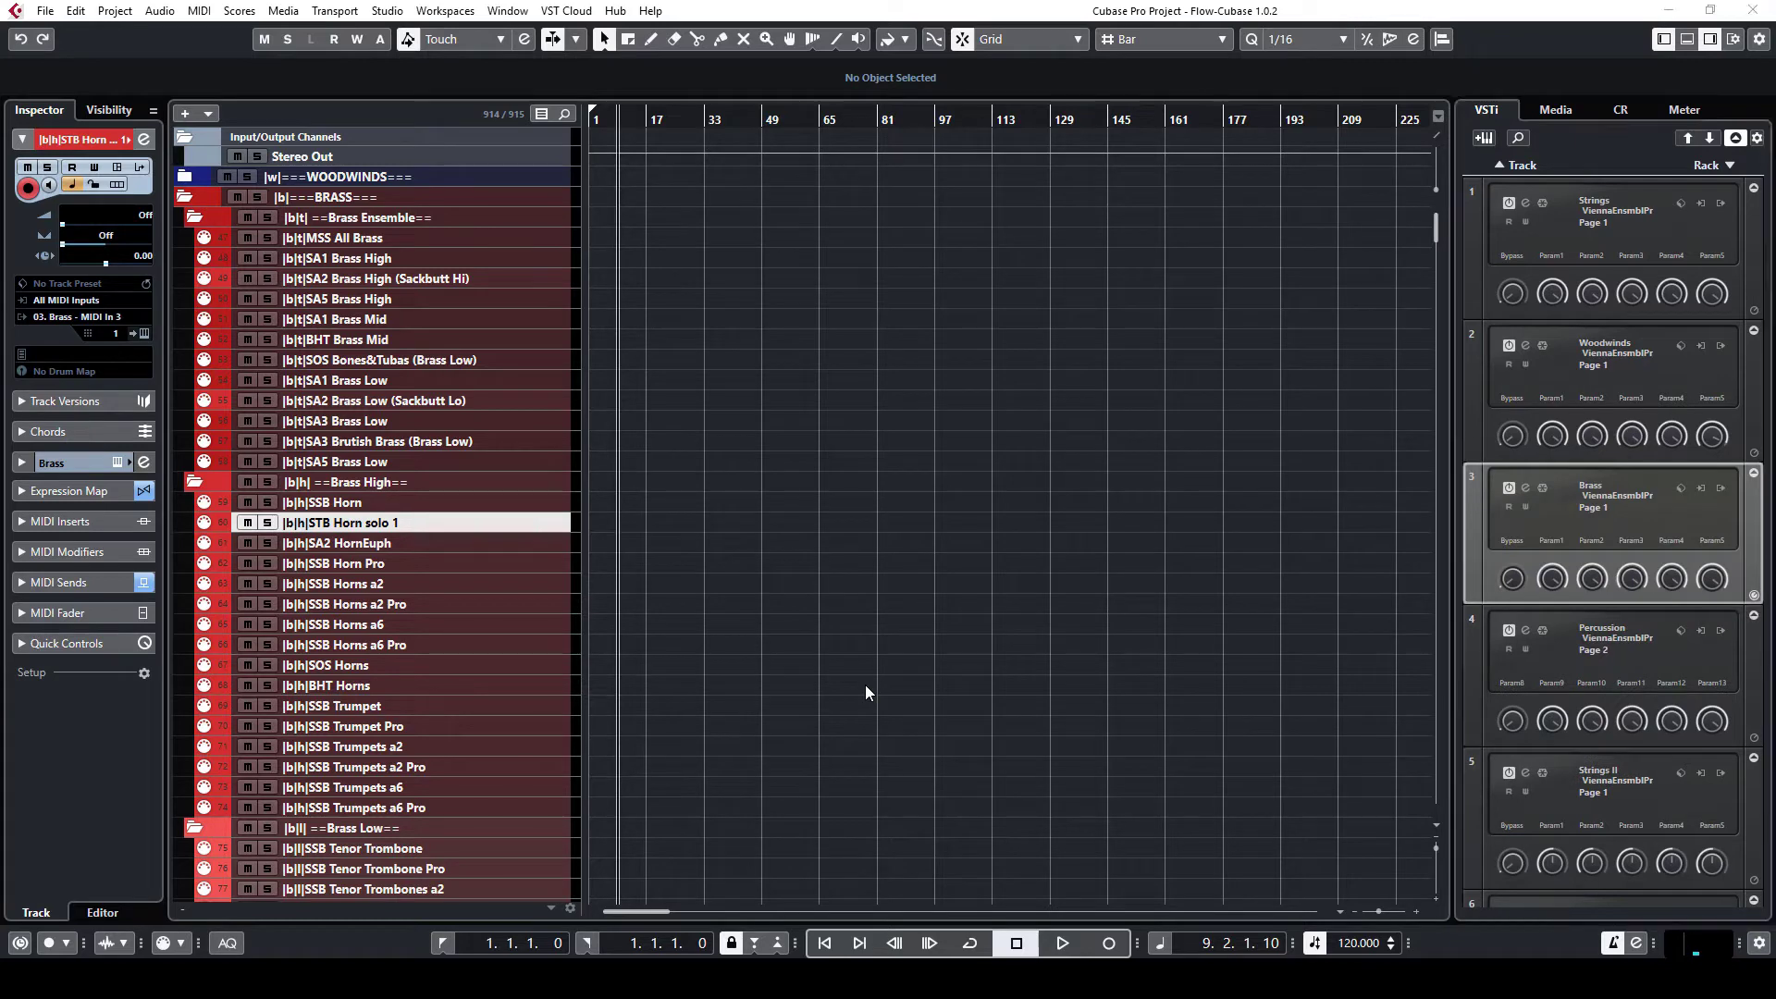
# Show the MixConsole and rename the Out 37/38 channel as "STB Horn Solo".
pyautogui.press('F3')
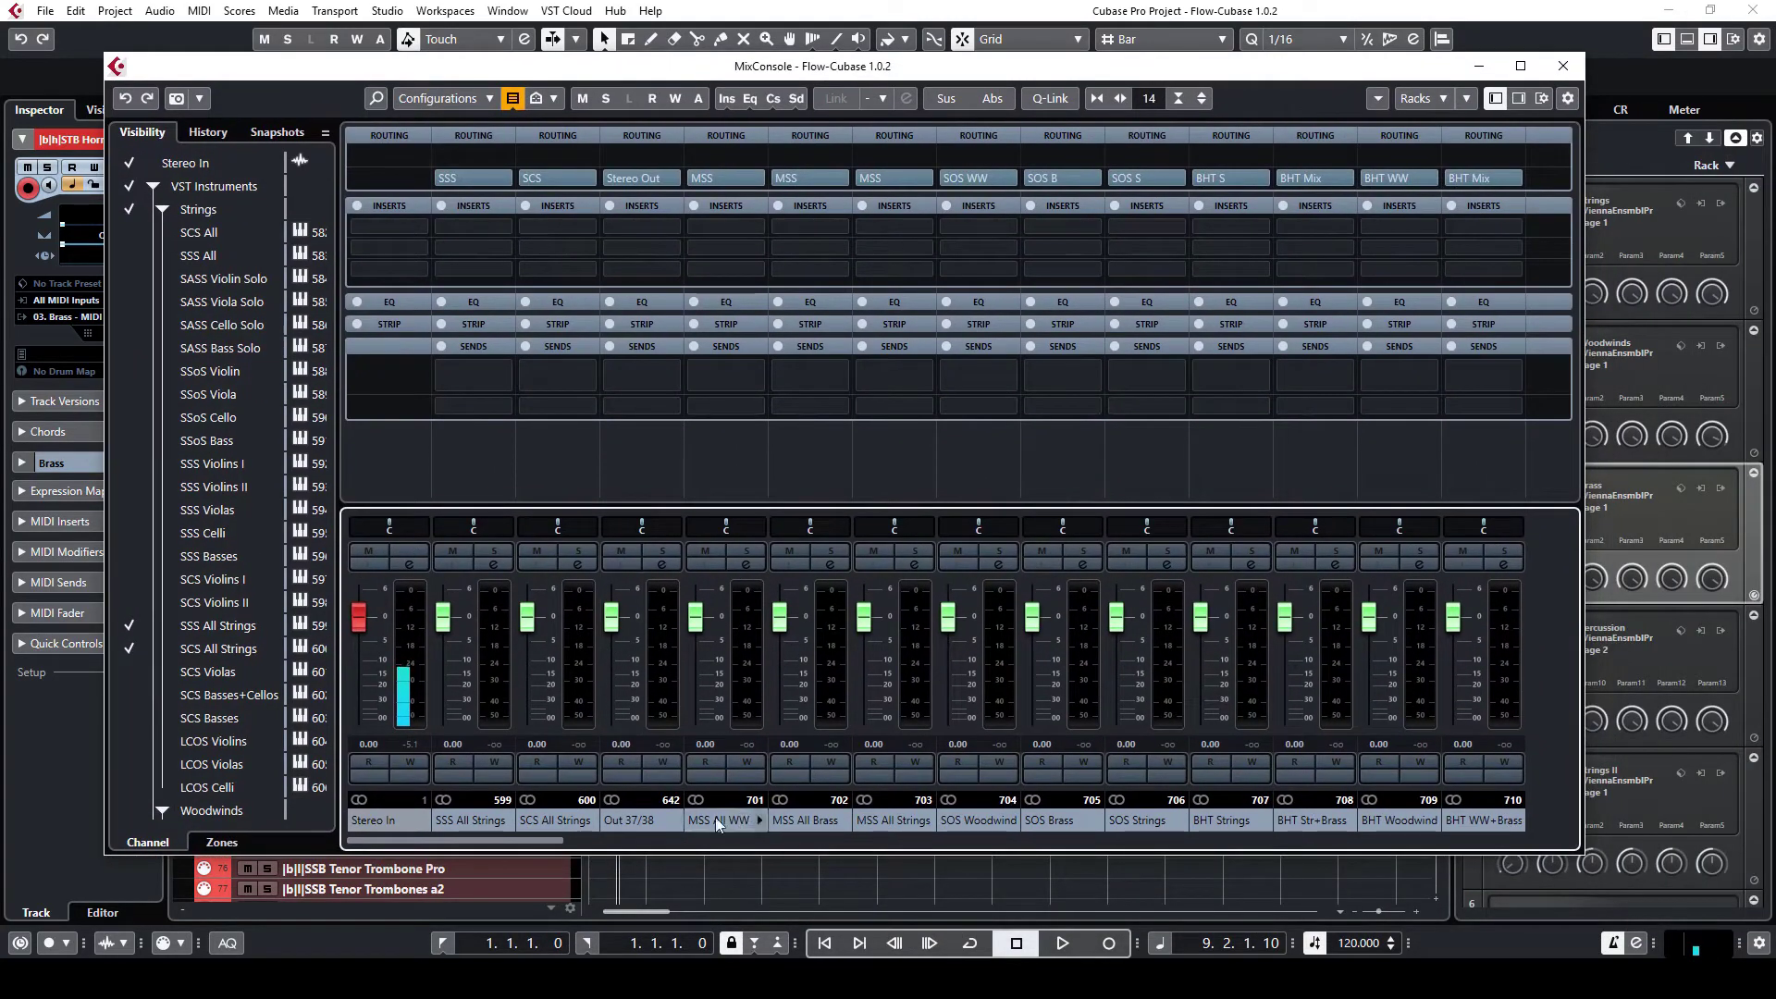
pyautogui.doubleClick(636, 819)
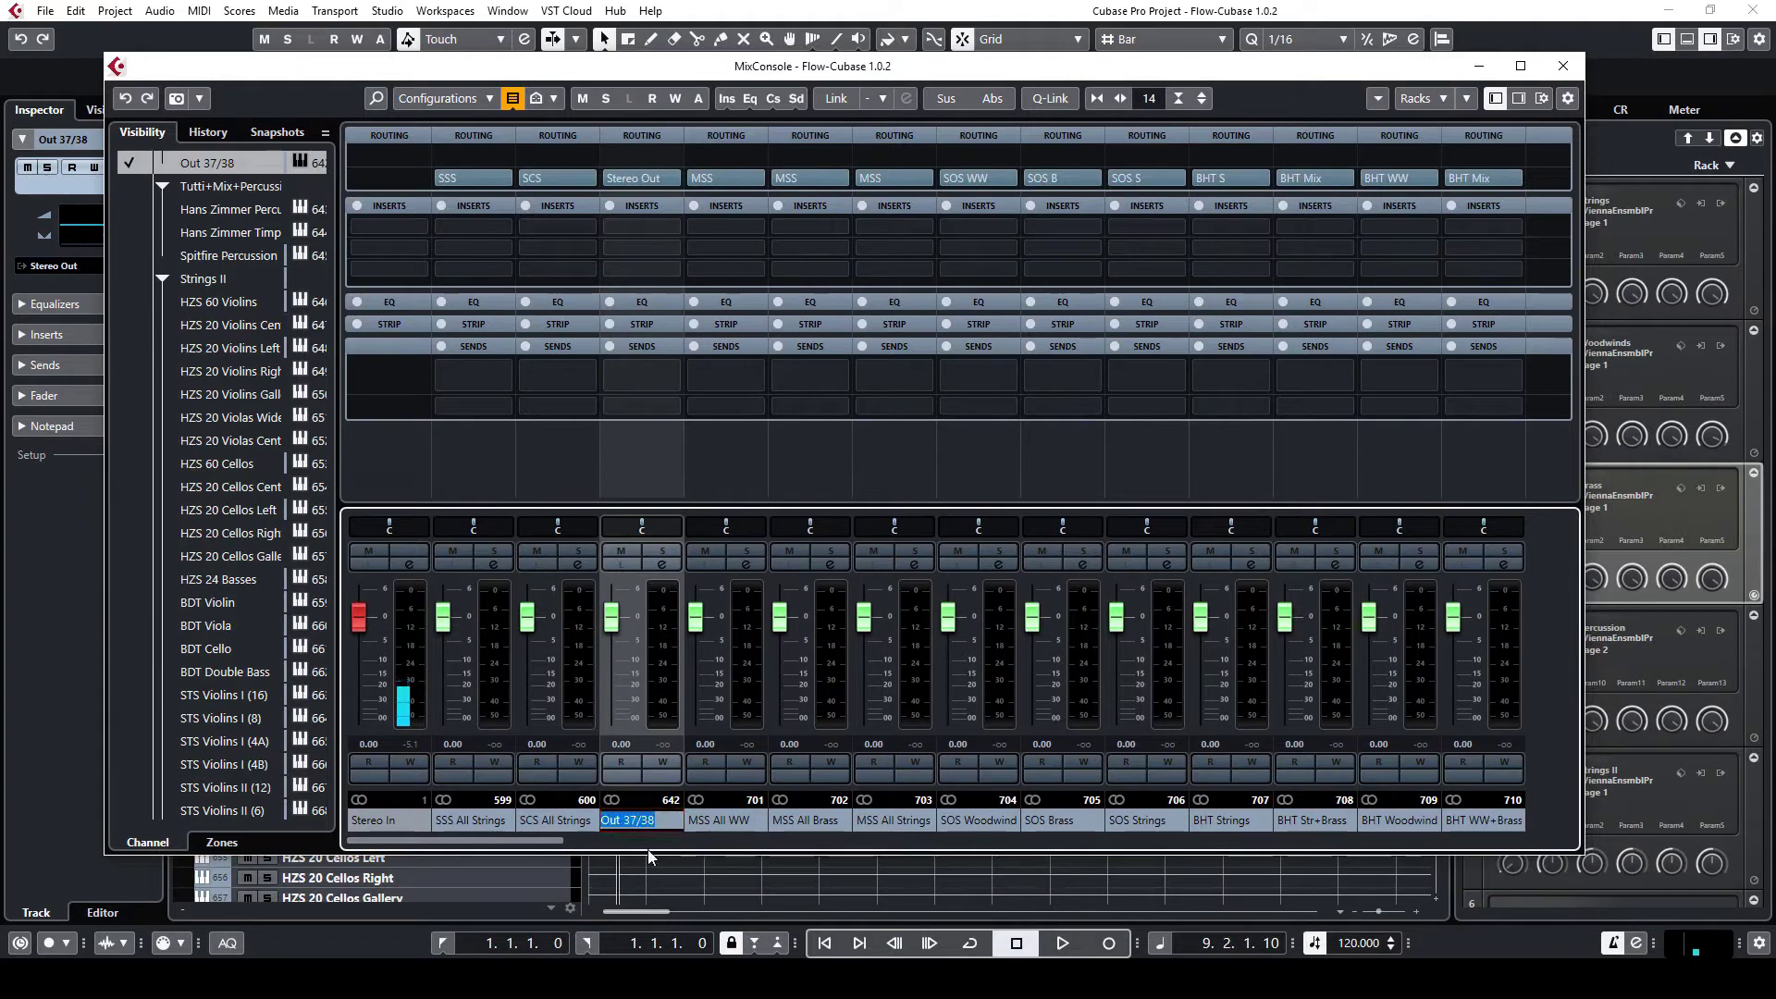
pyautogui.write('ST')
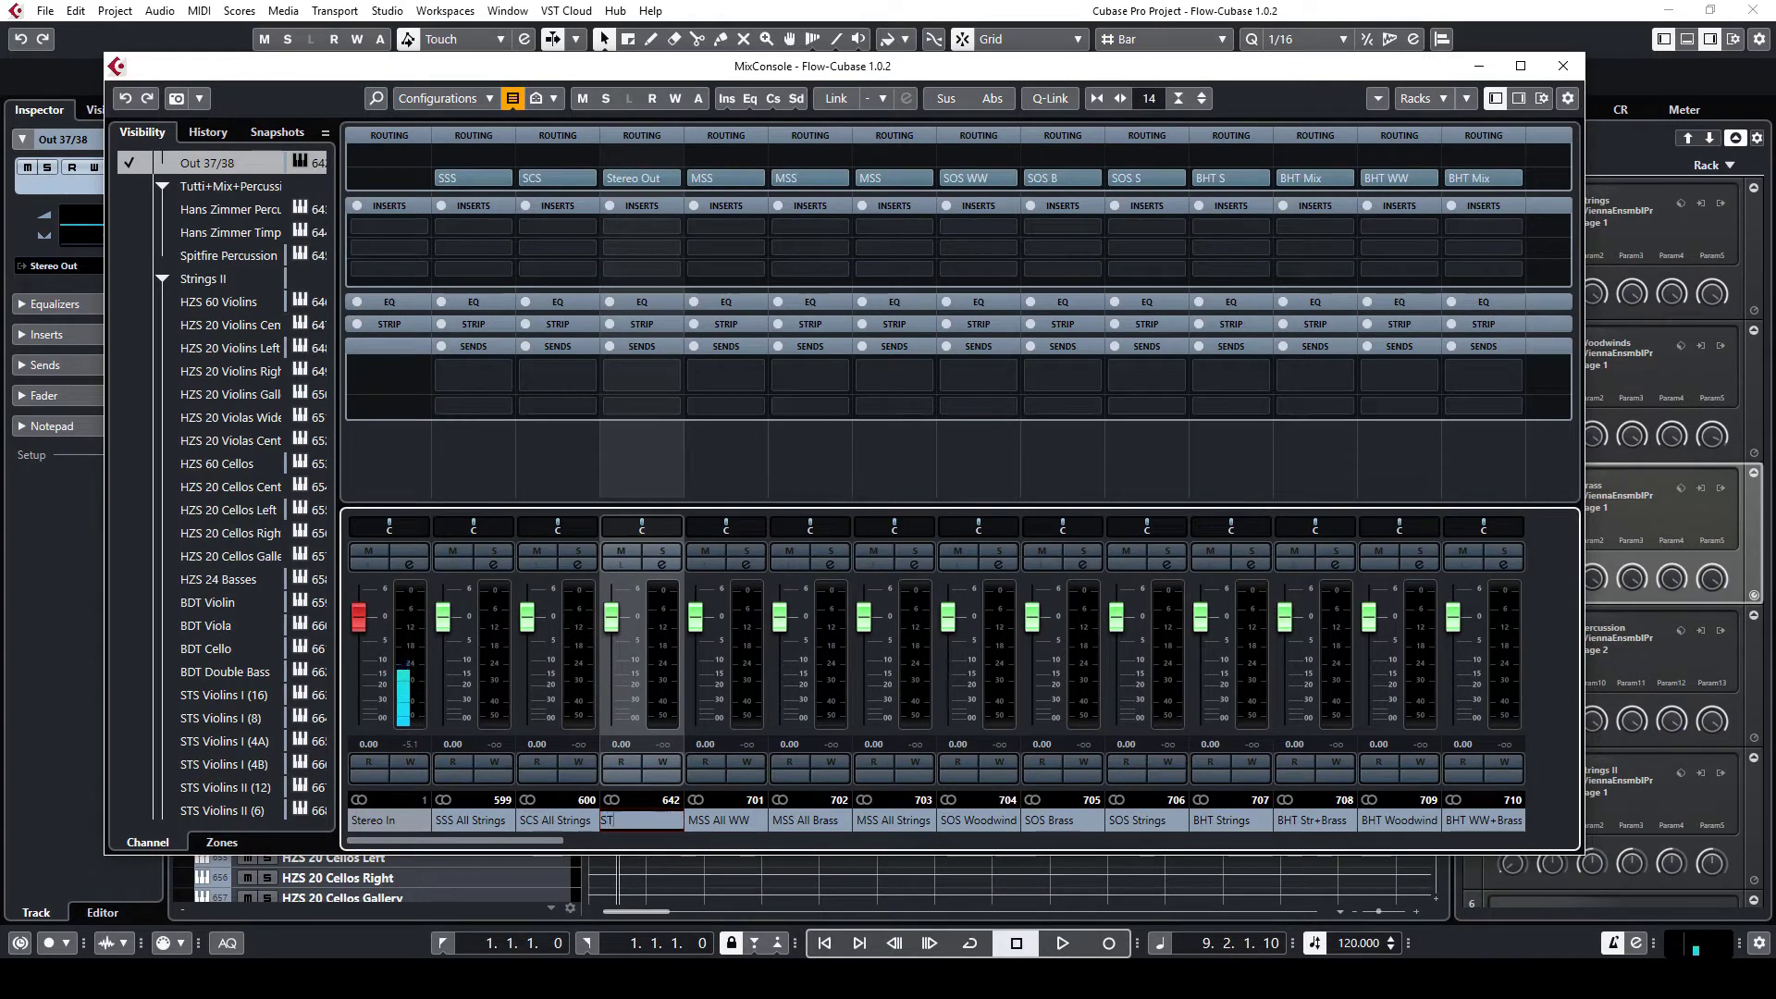
pyautogui.write('B Horn Solo')
pyautogui.press('Return')
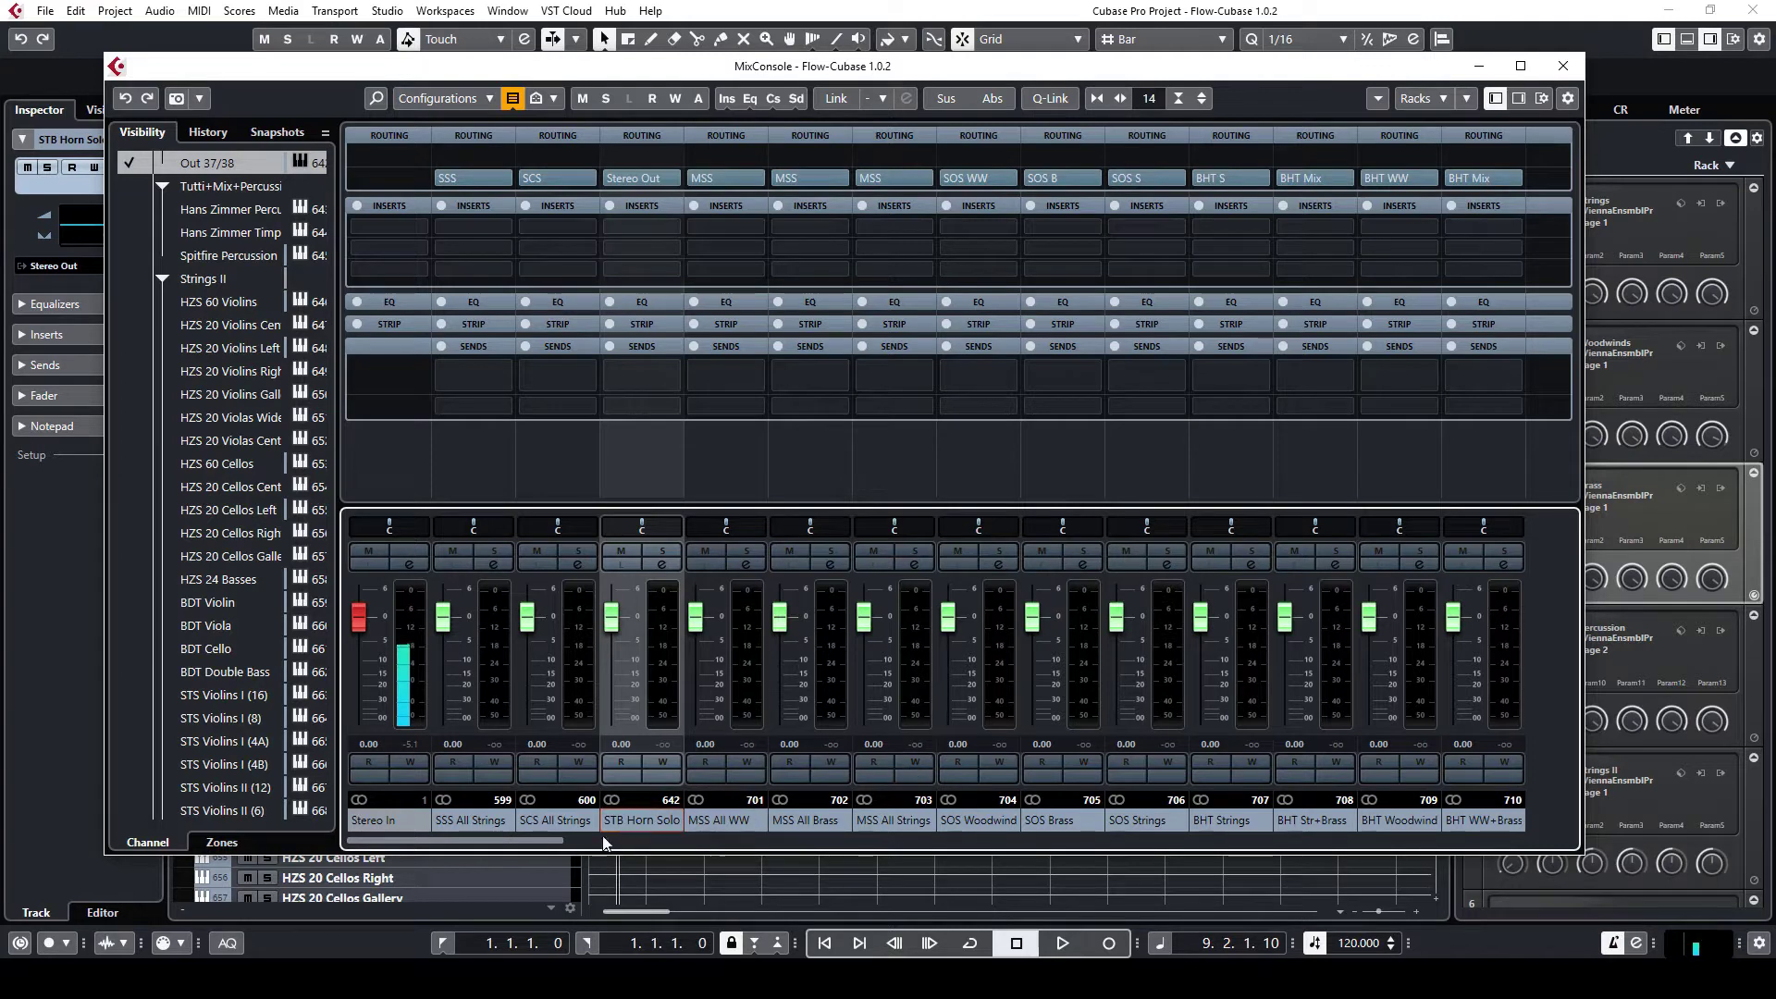
# Review the existing group channels in the mixer and add one stereo group track named "STB".
pyautogui.moveTo(557, 842); pyautogui.dragTo(823, 842)
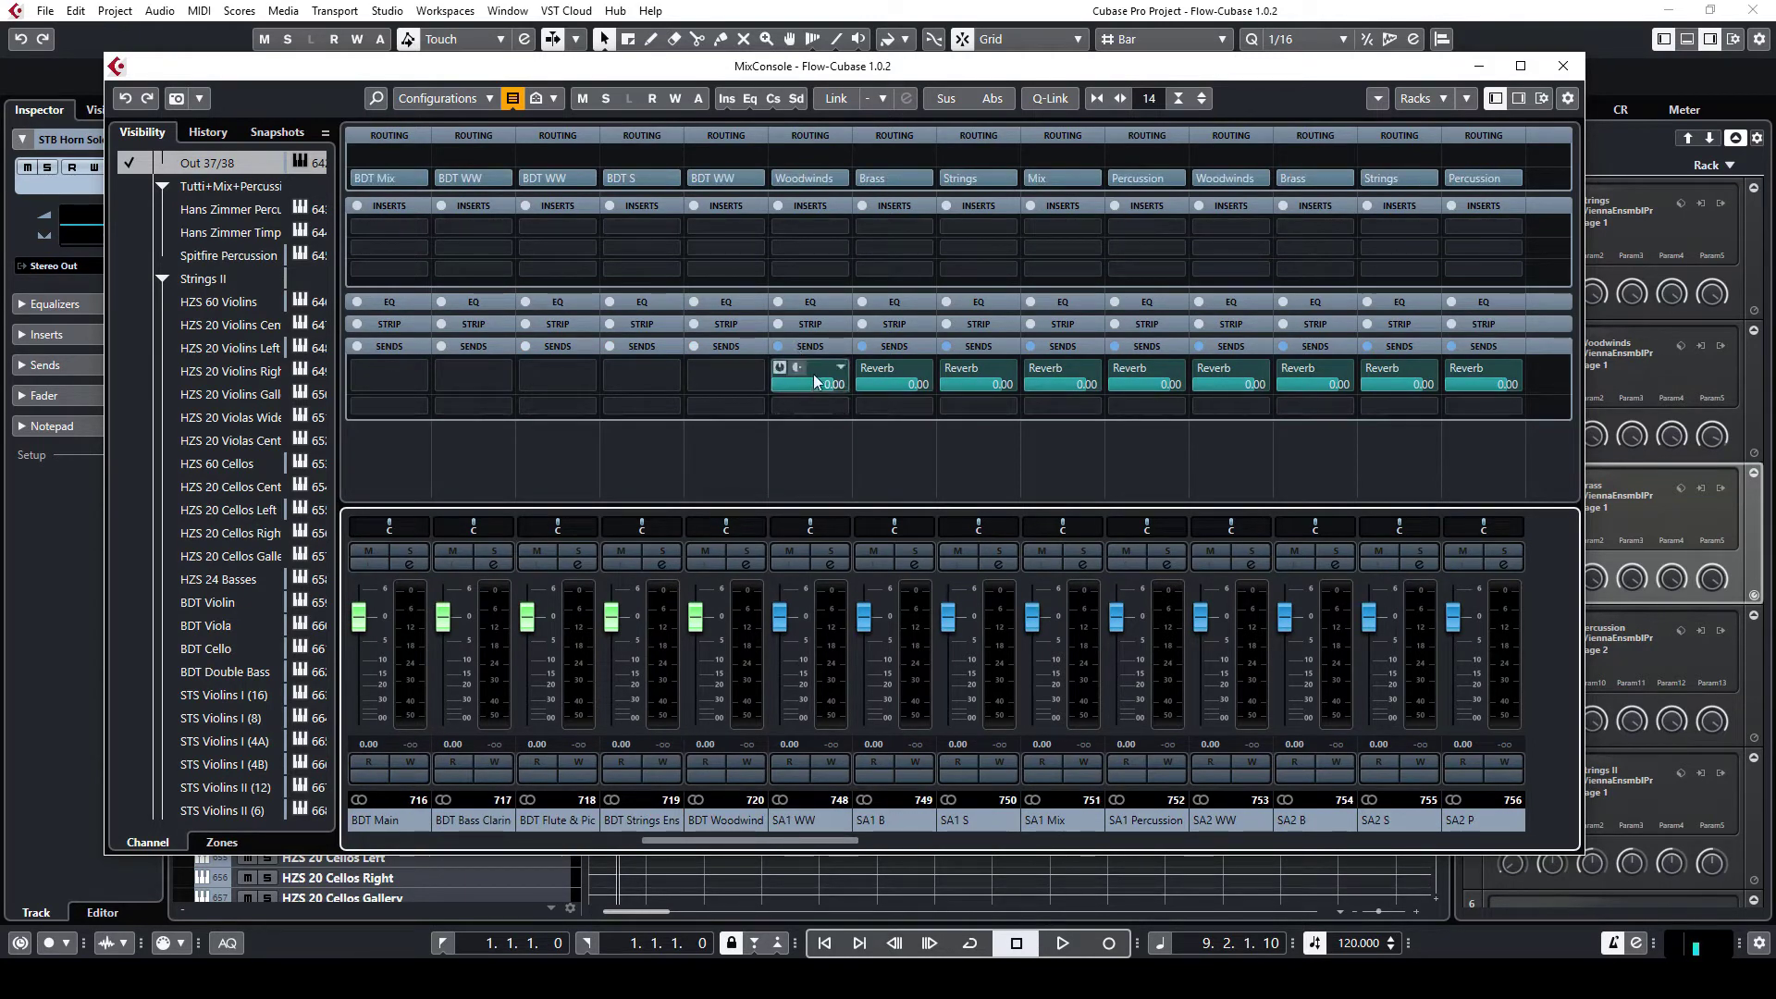
pyautogui.moveTo(808, 842); pyautogui.dragTo(1439, 819)
pyautogui.click(1439, 818)
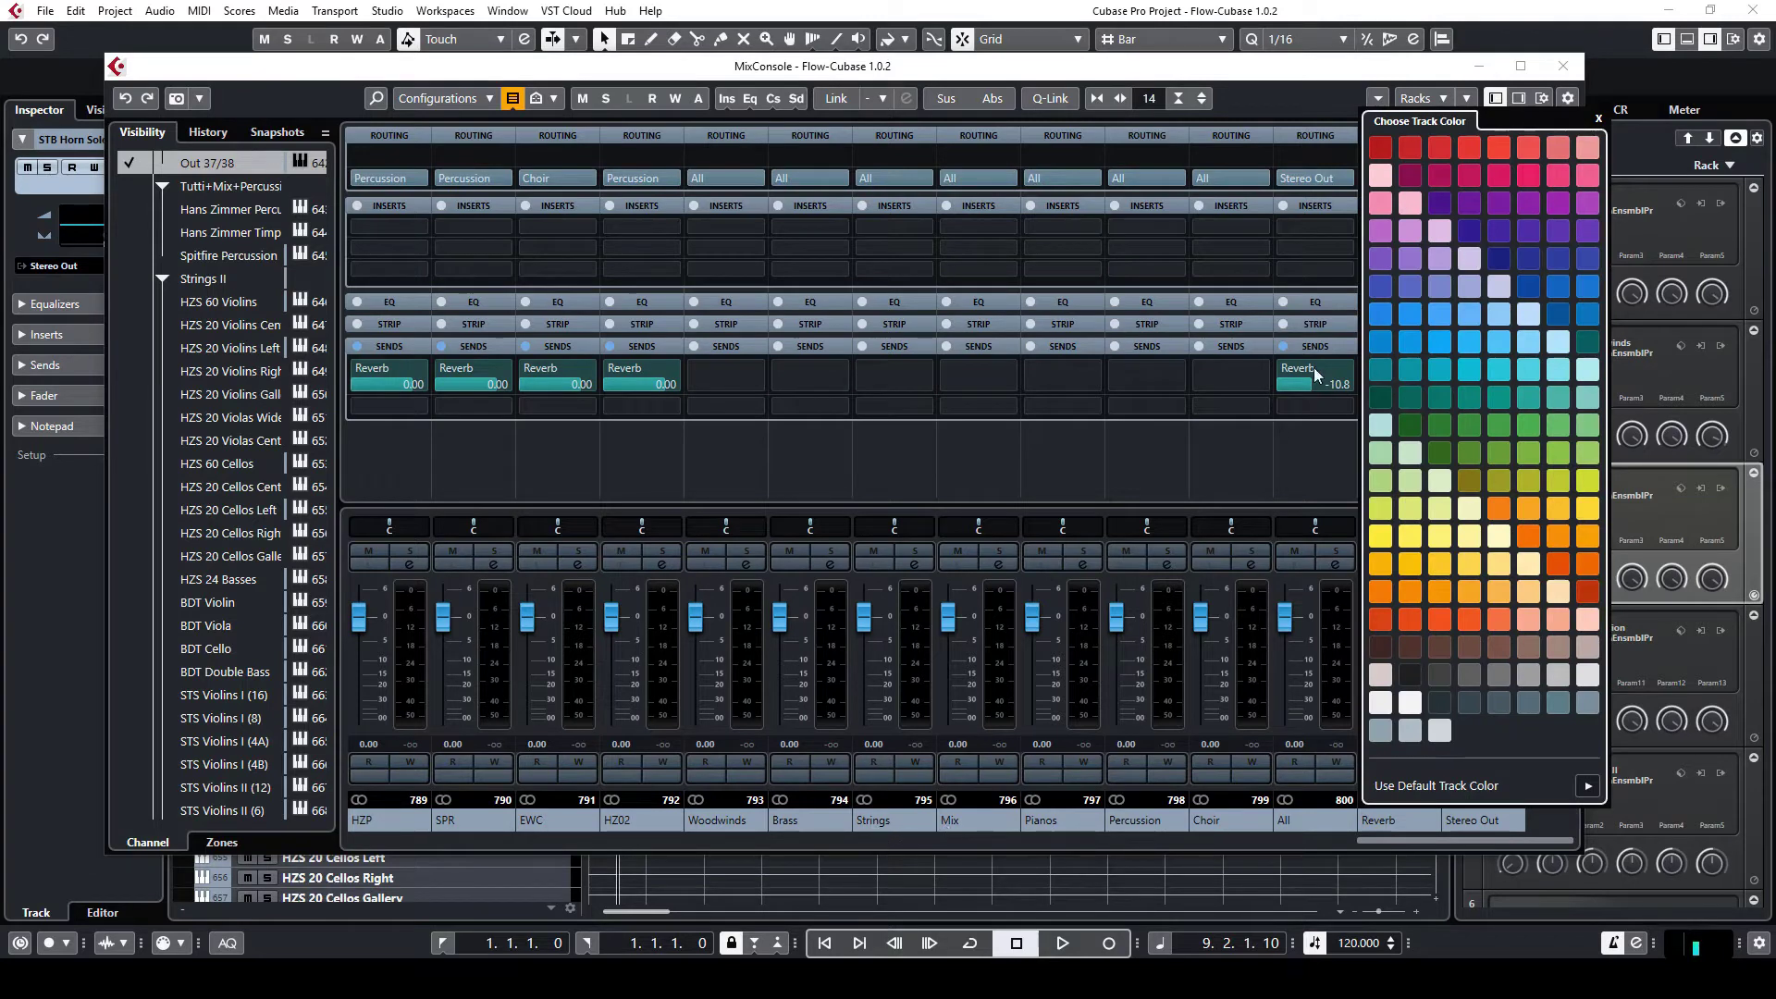
pyautogui.click(888, 669)
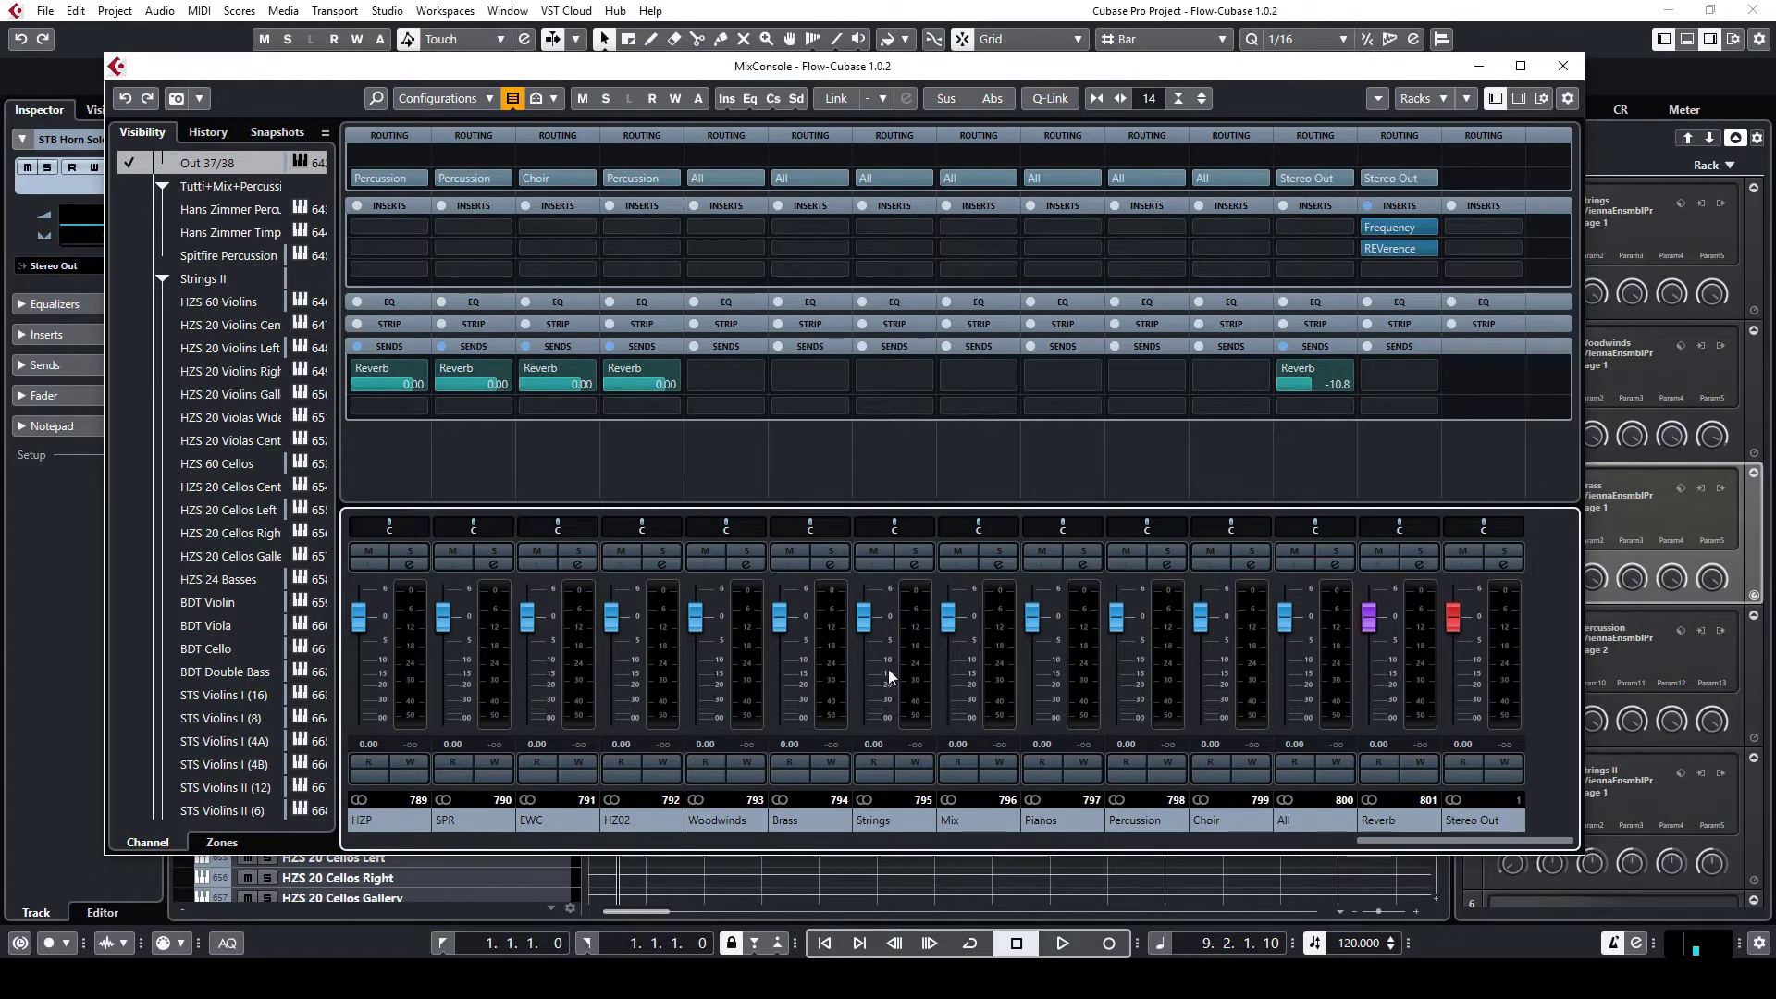
pyautogui.moveTo(1383, 842); pyautogui.dragTo(726, 840)
pyautogui.click(891, 826)
pyautogui.rightClick(892, 825)
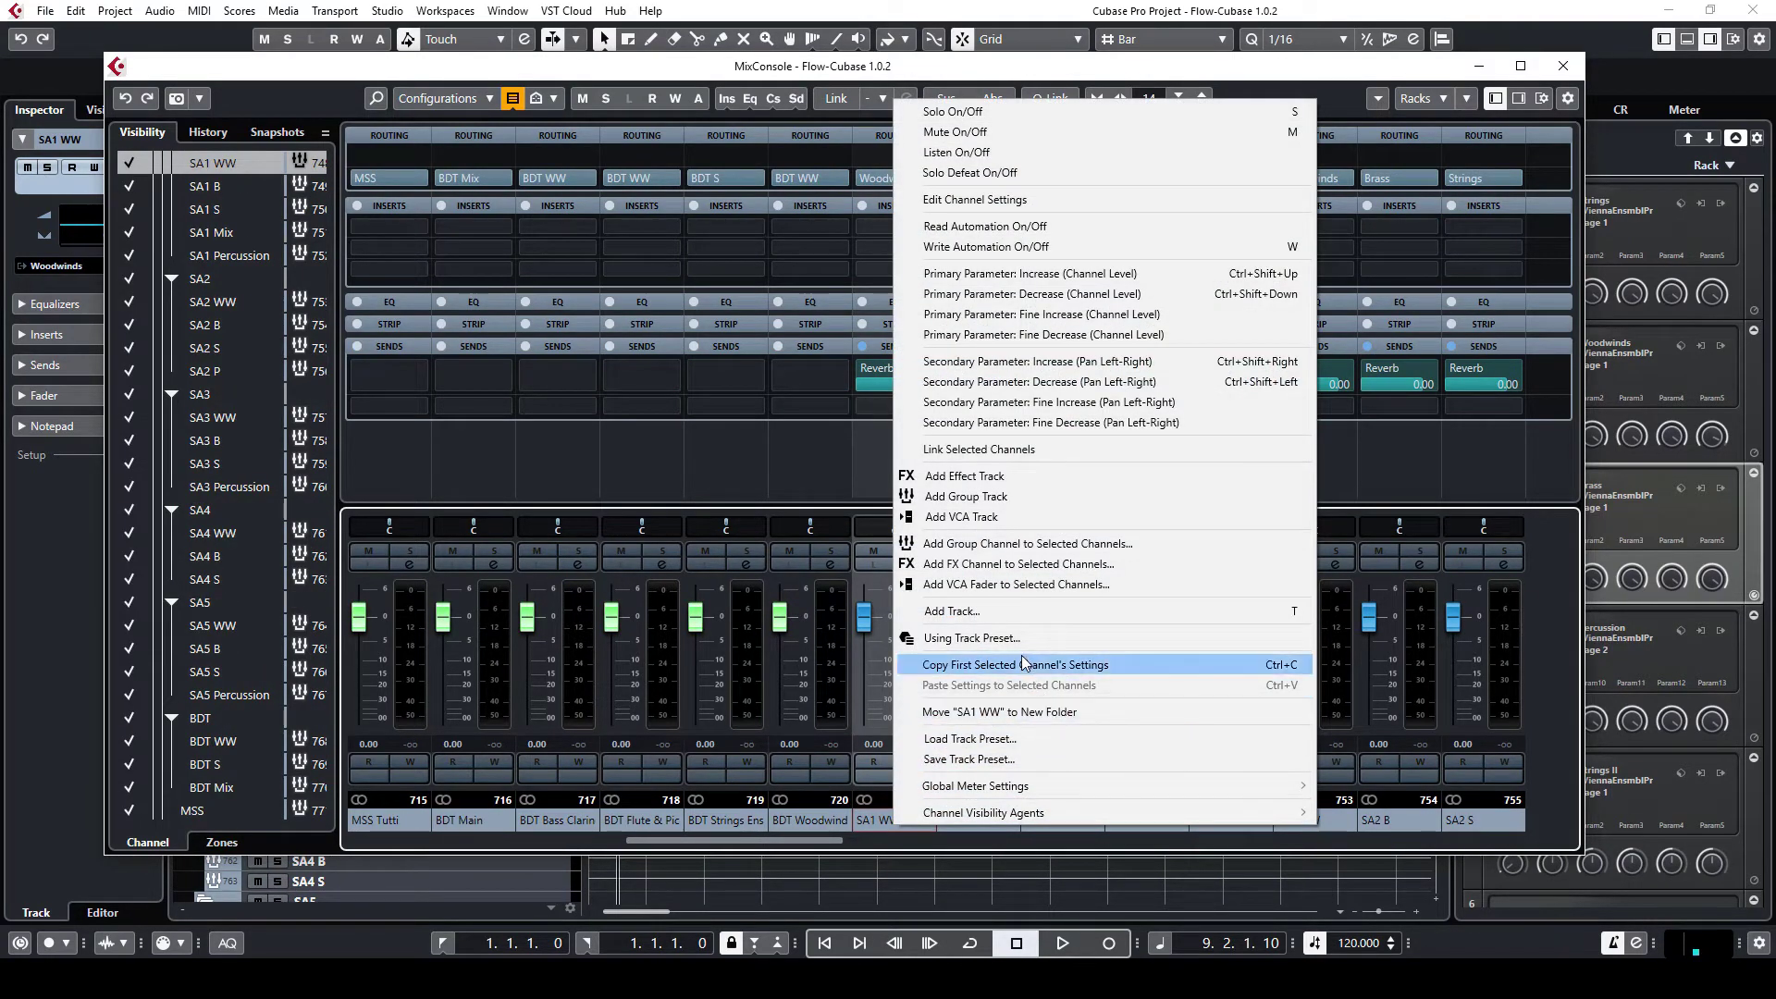
pyautogui.click(1019, 612)
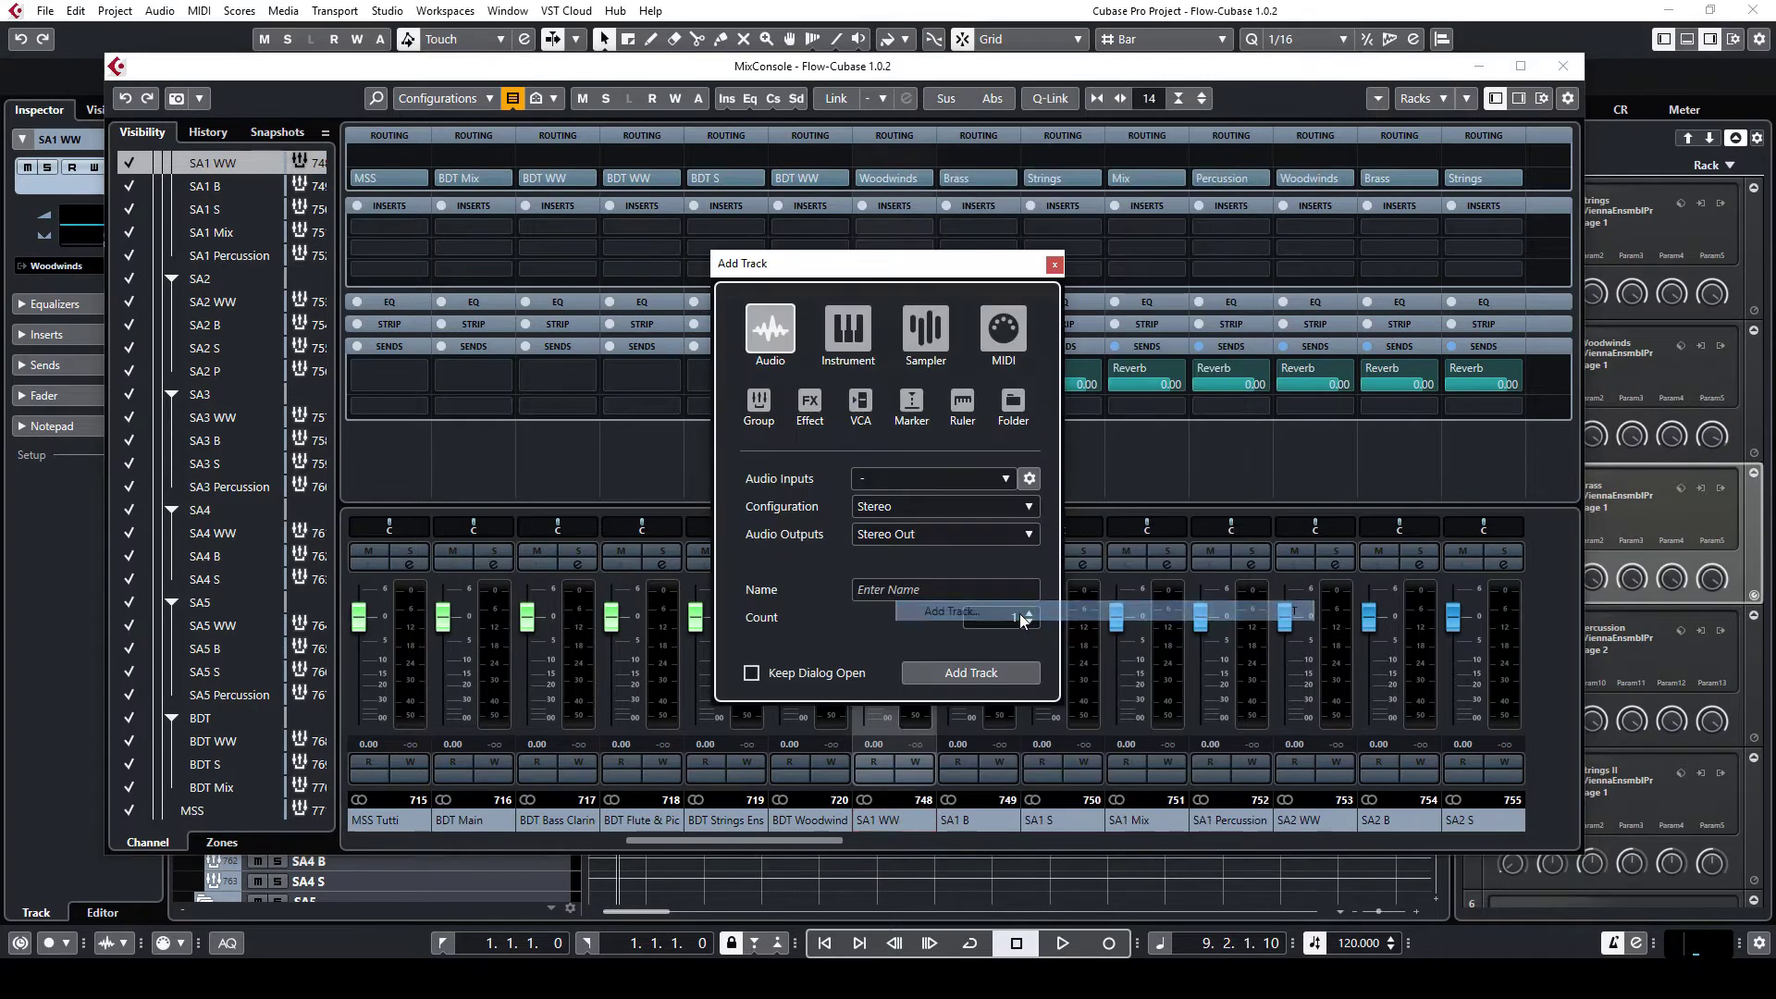
pyautogui.click(758, 400)
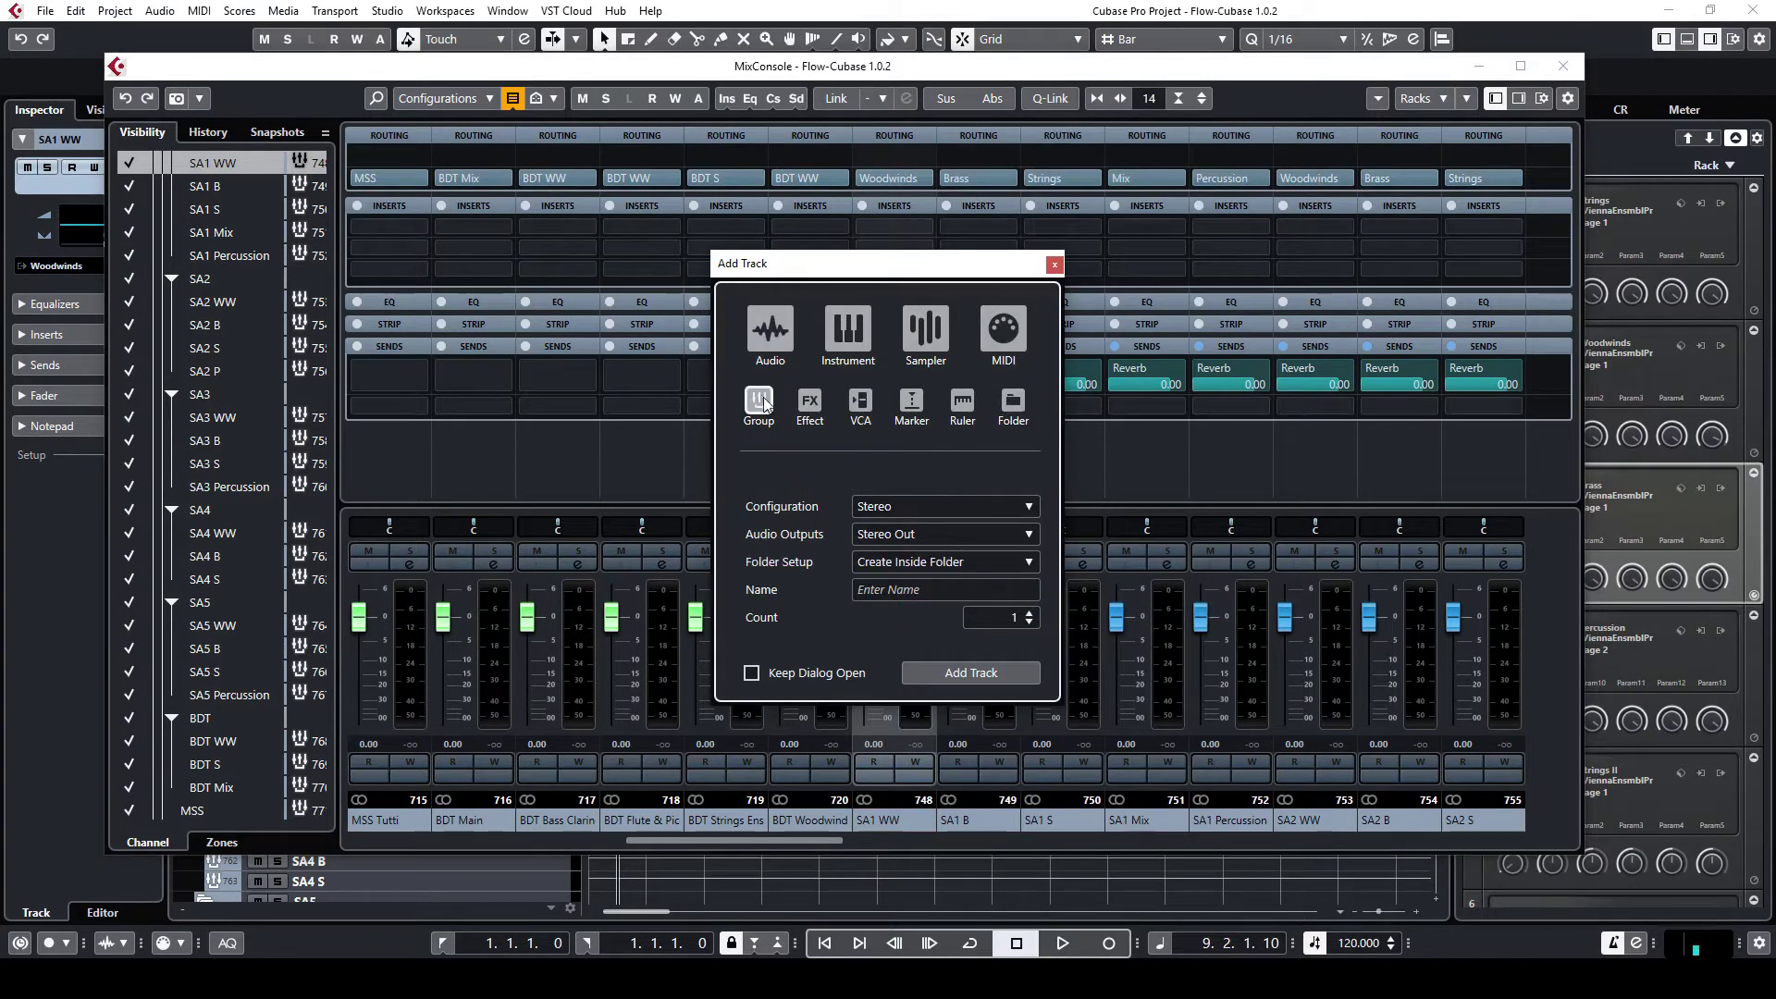
pyautogui.click(919, 590)
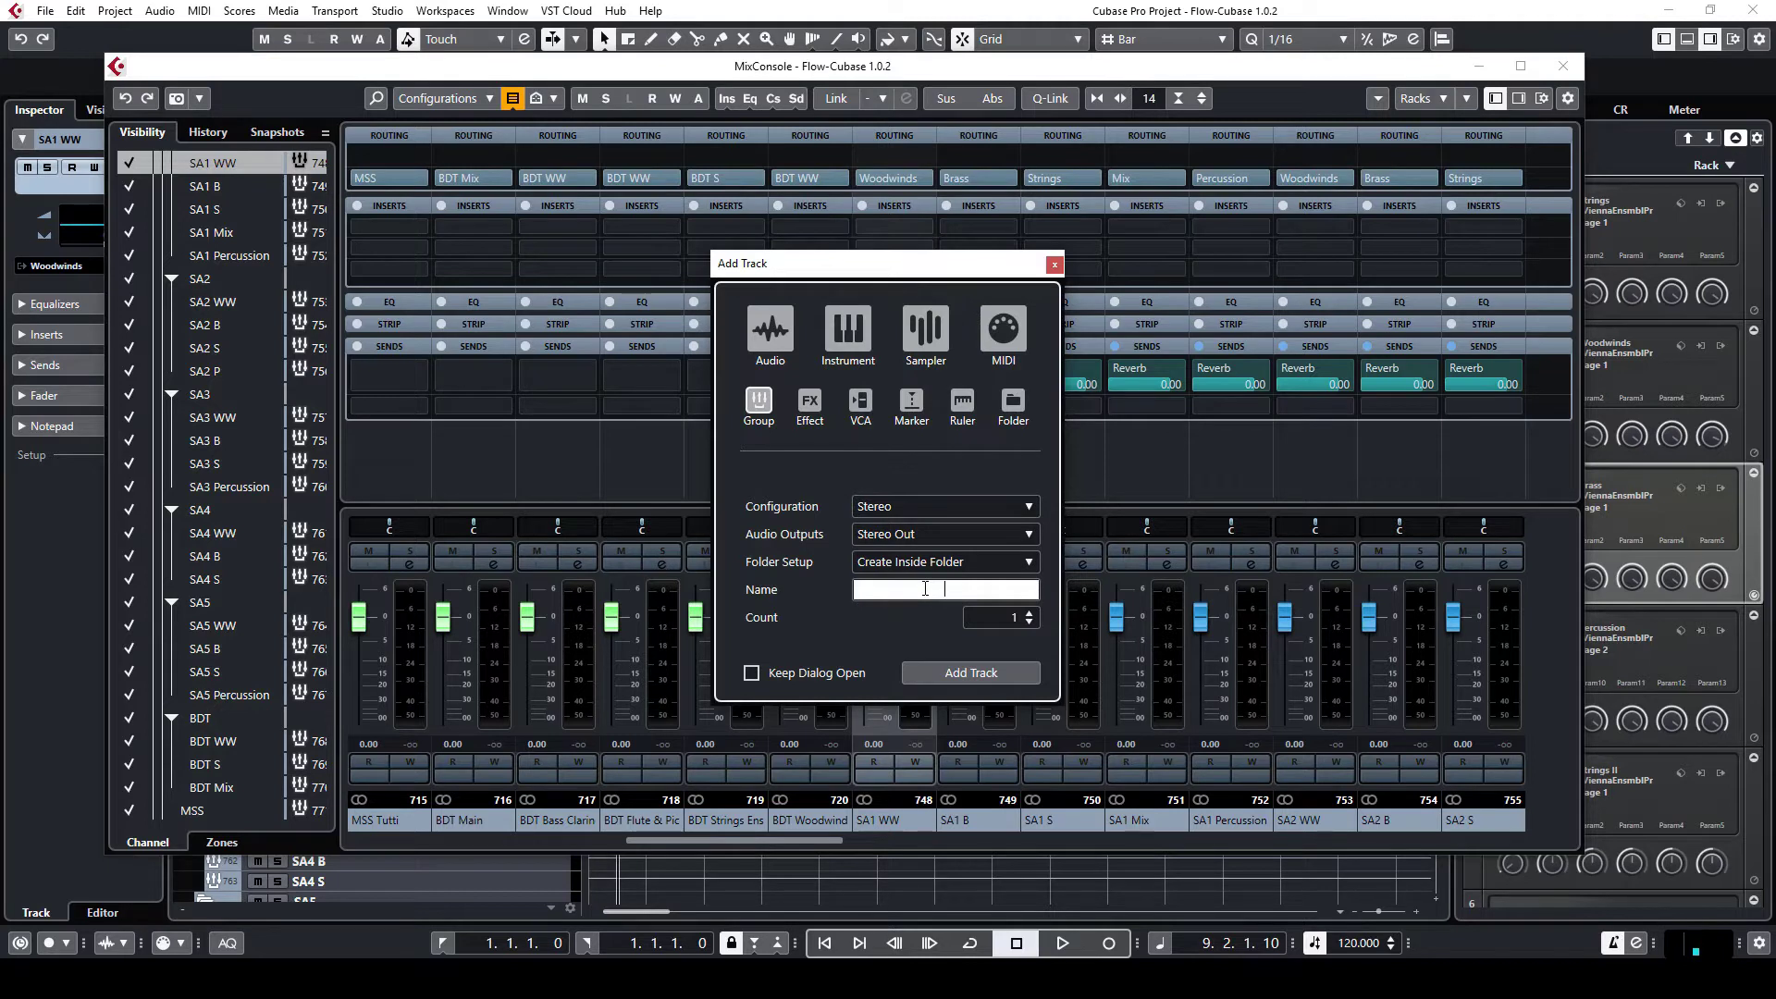
pyautogui.write('STB')
pyautogui.click(970, 668)
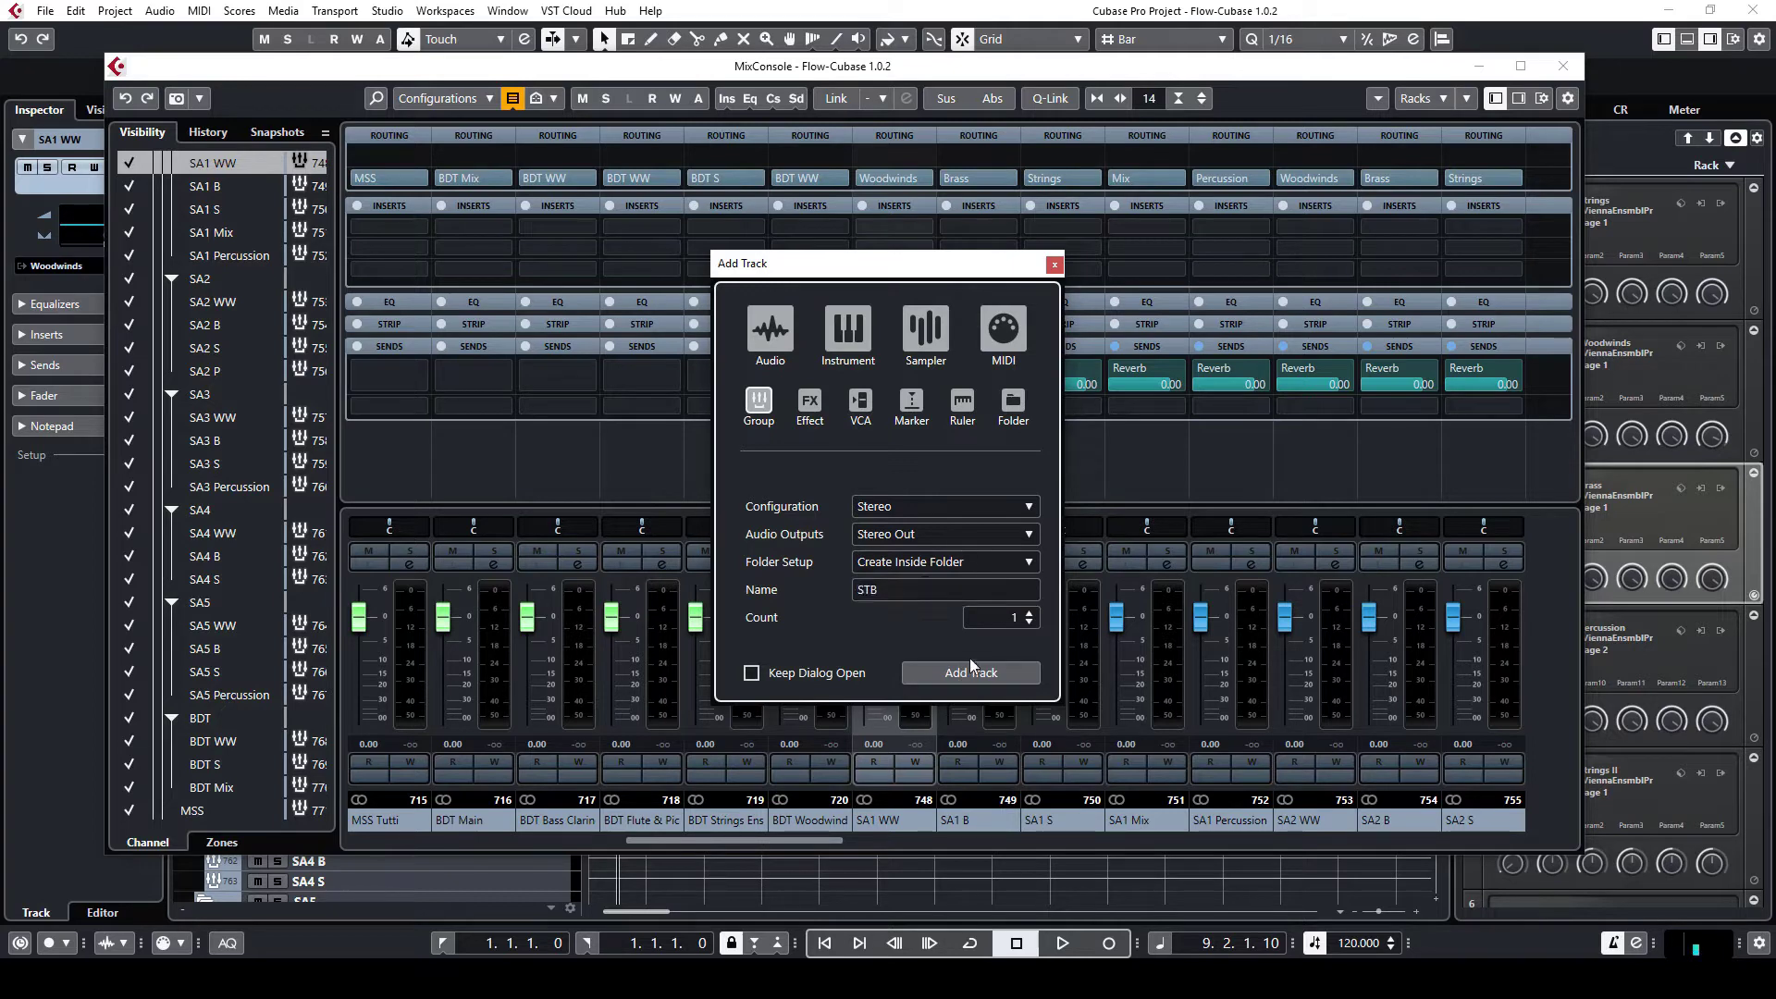
pyautogui.click(969, 675)
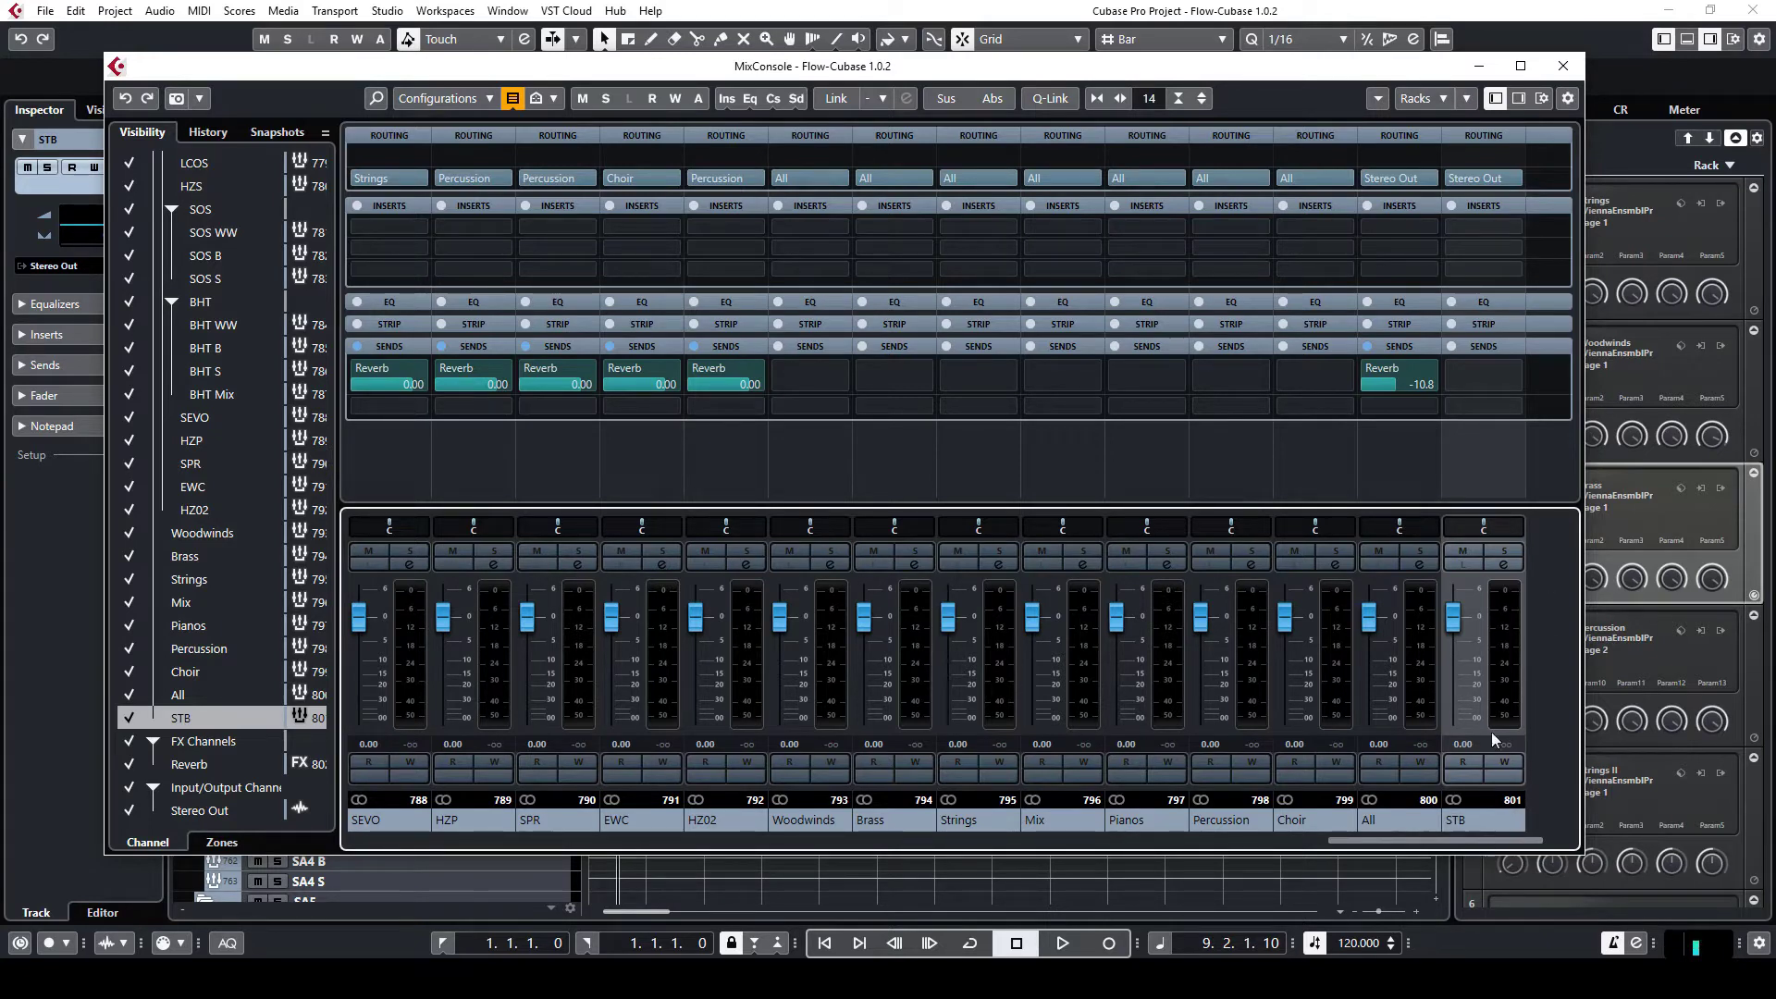
# Route the output of the STB group channel to the Brass group.
pyautogui.click(1506, 182)
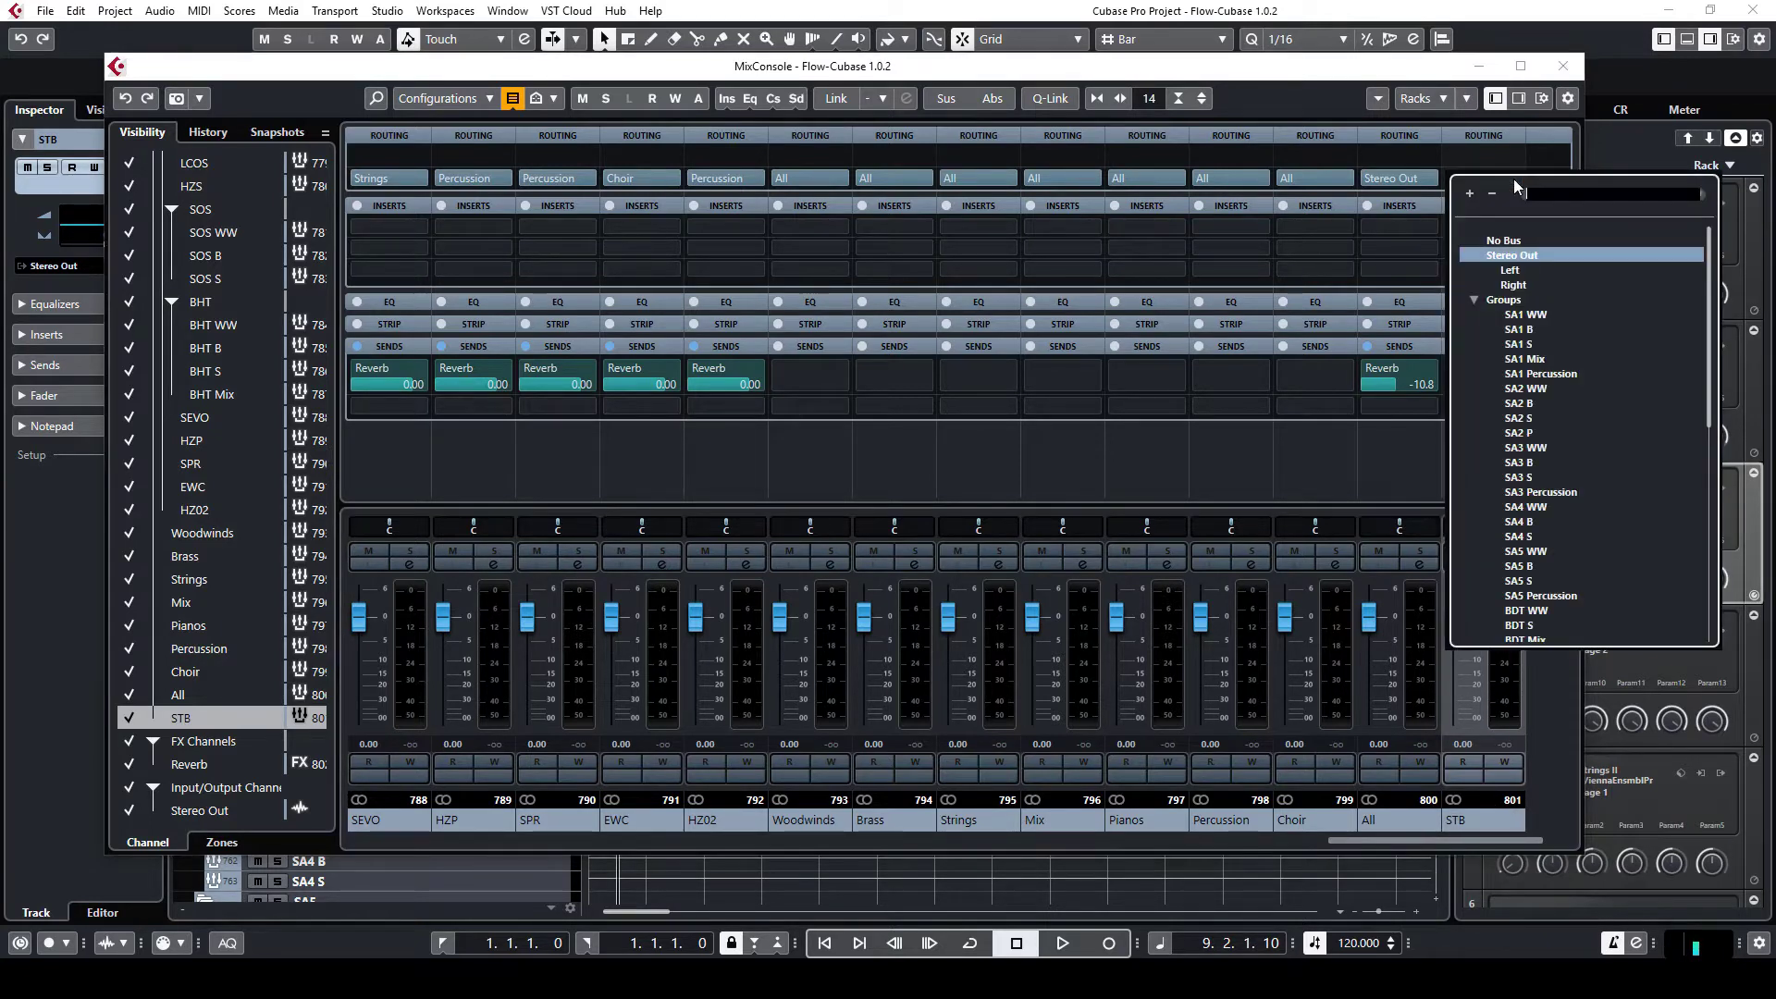
pyautogui.scroll(-10, 1562, 414)
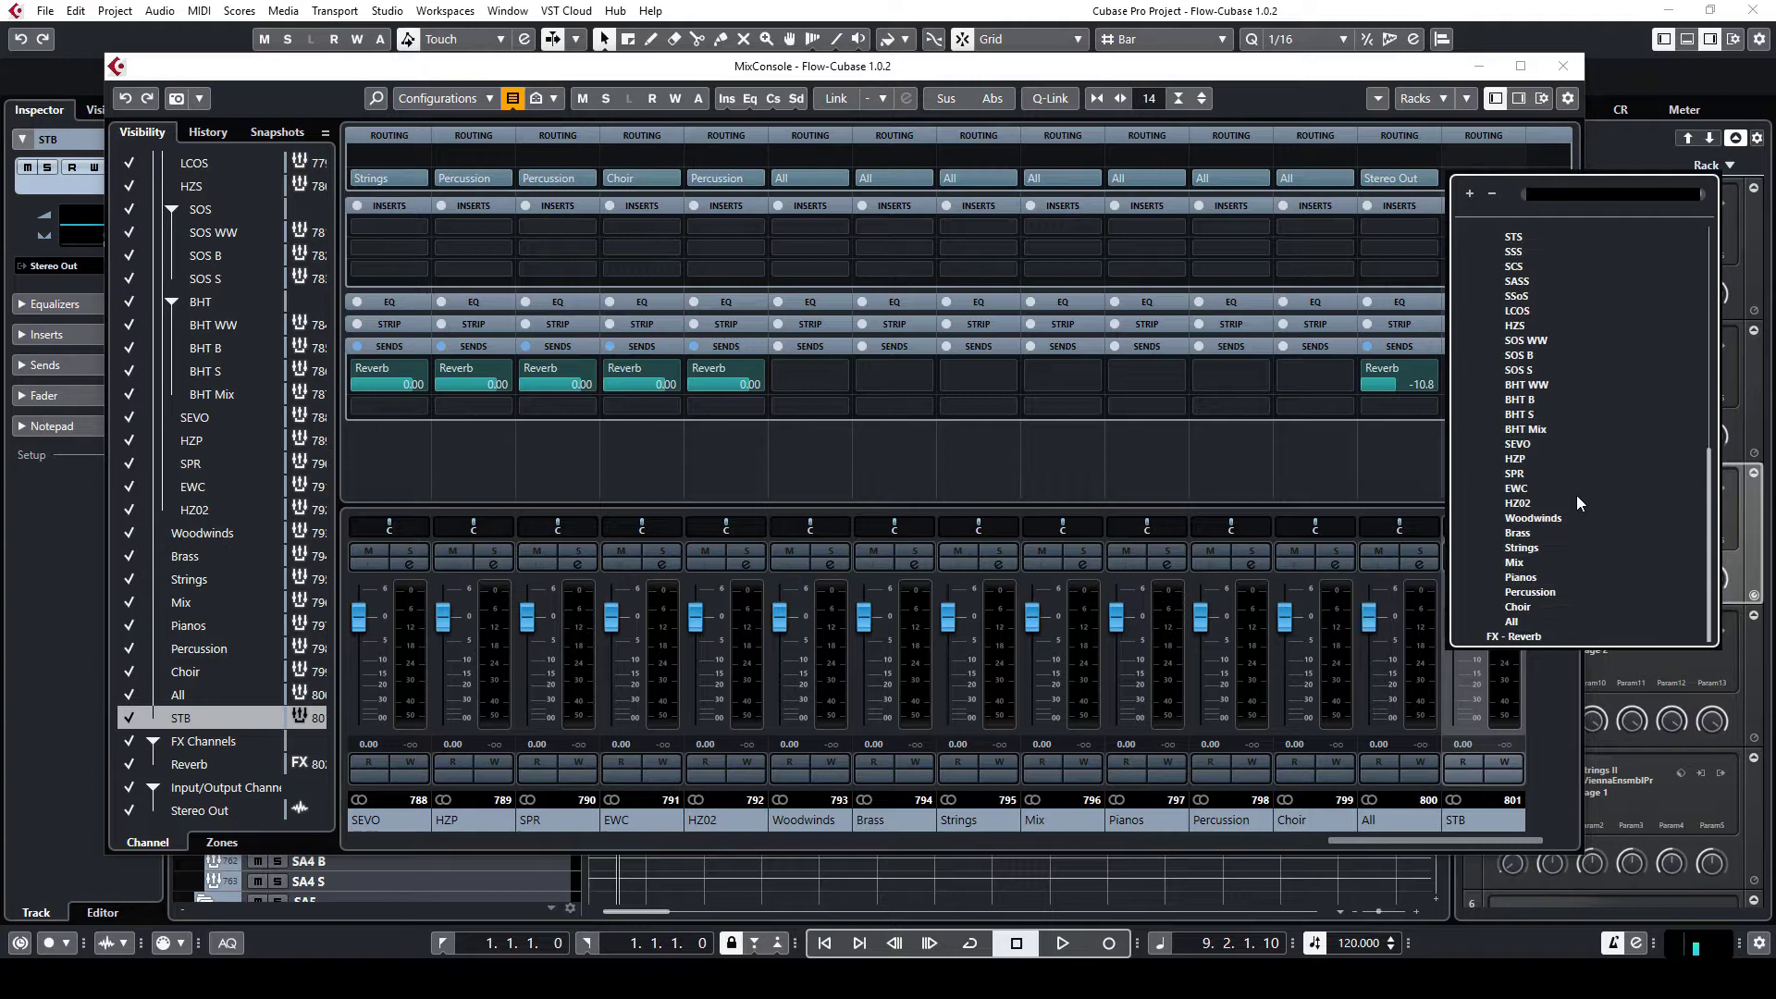
pyautogui.click(1539, 531)
# Route the STB Horn Solo channel's output to the STB group.
pyautogui.moveTo(1469, 840); pyautogui.dragTo(457, 846)
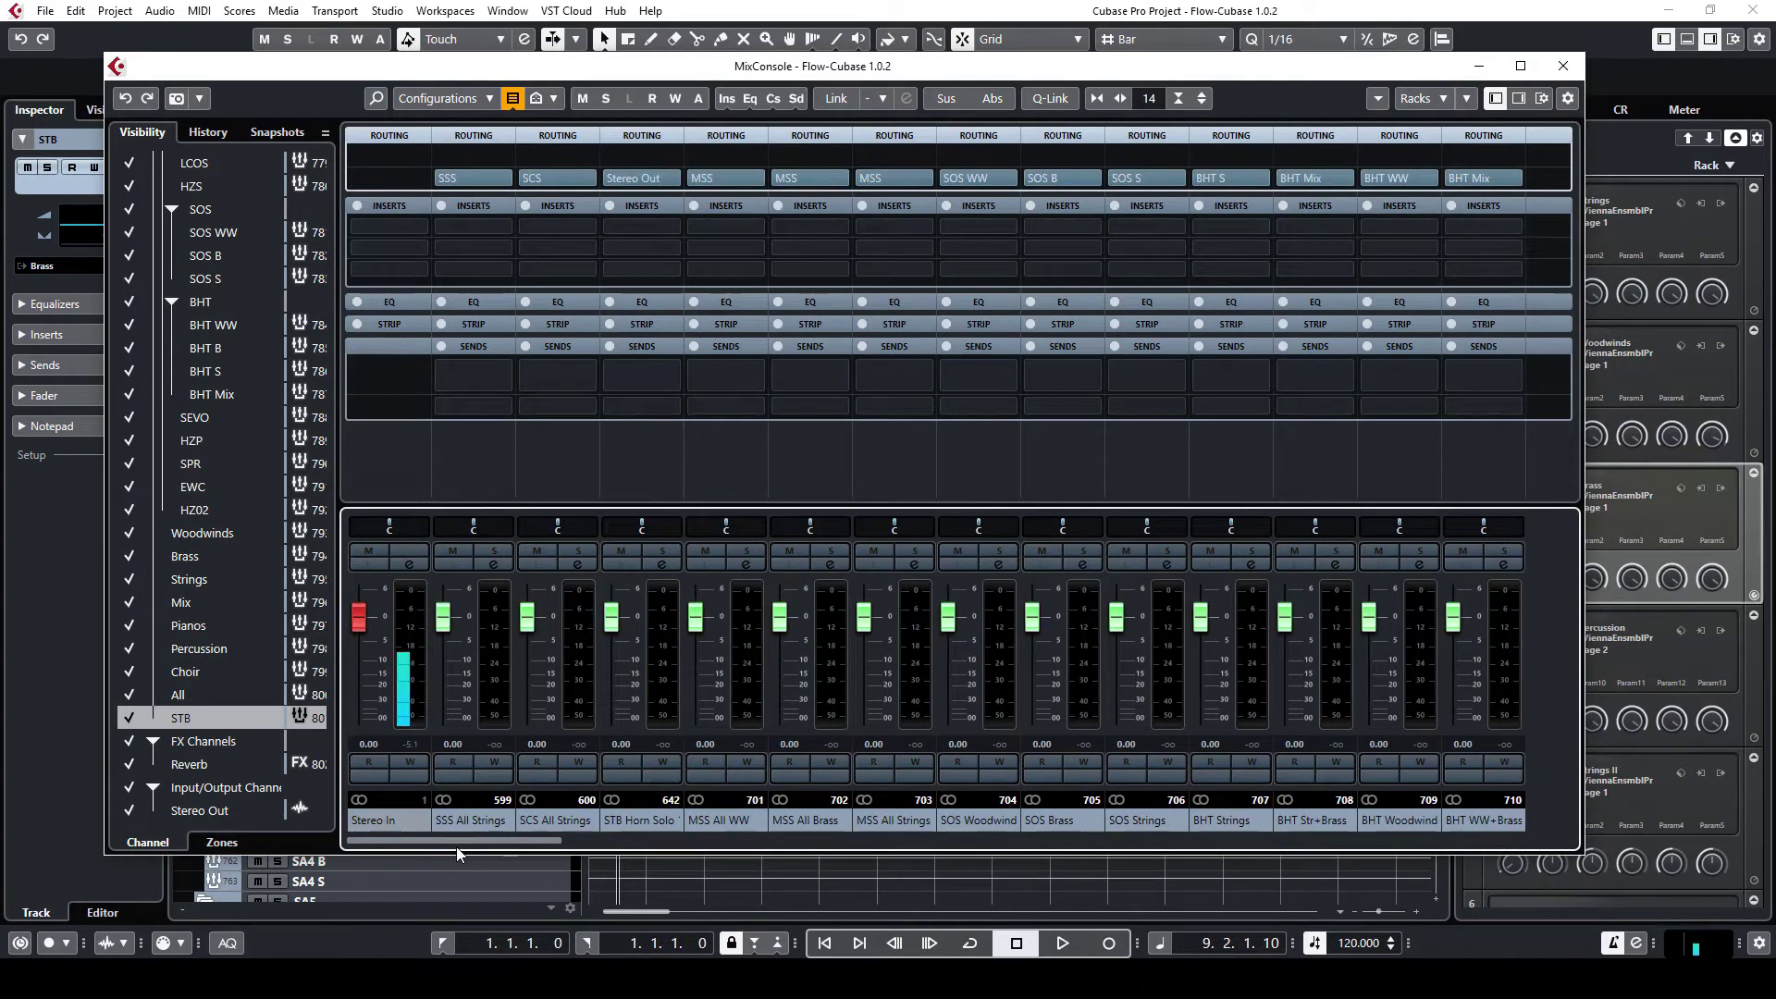
pyautogui.click(669, 178)
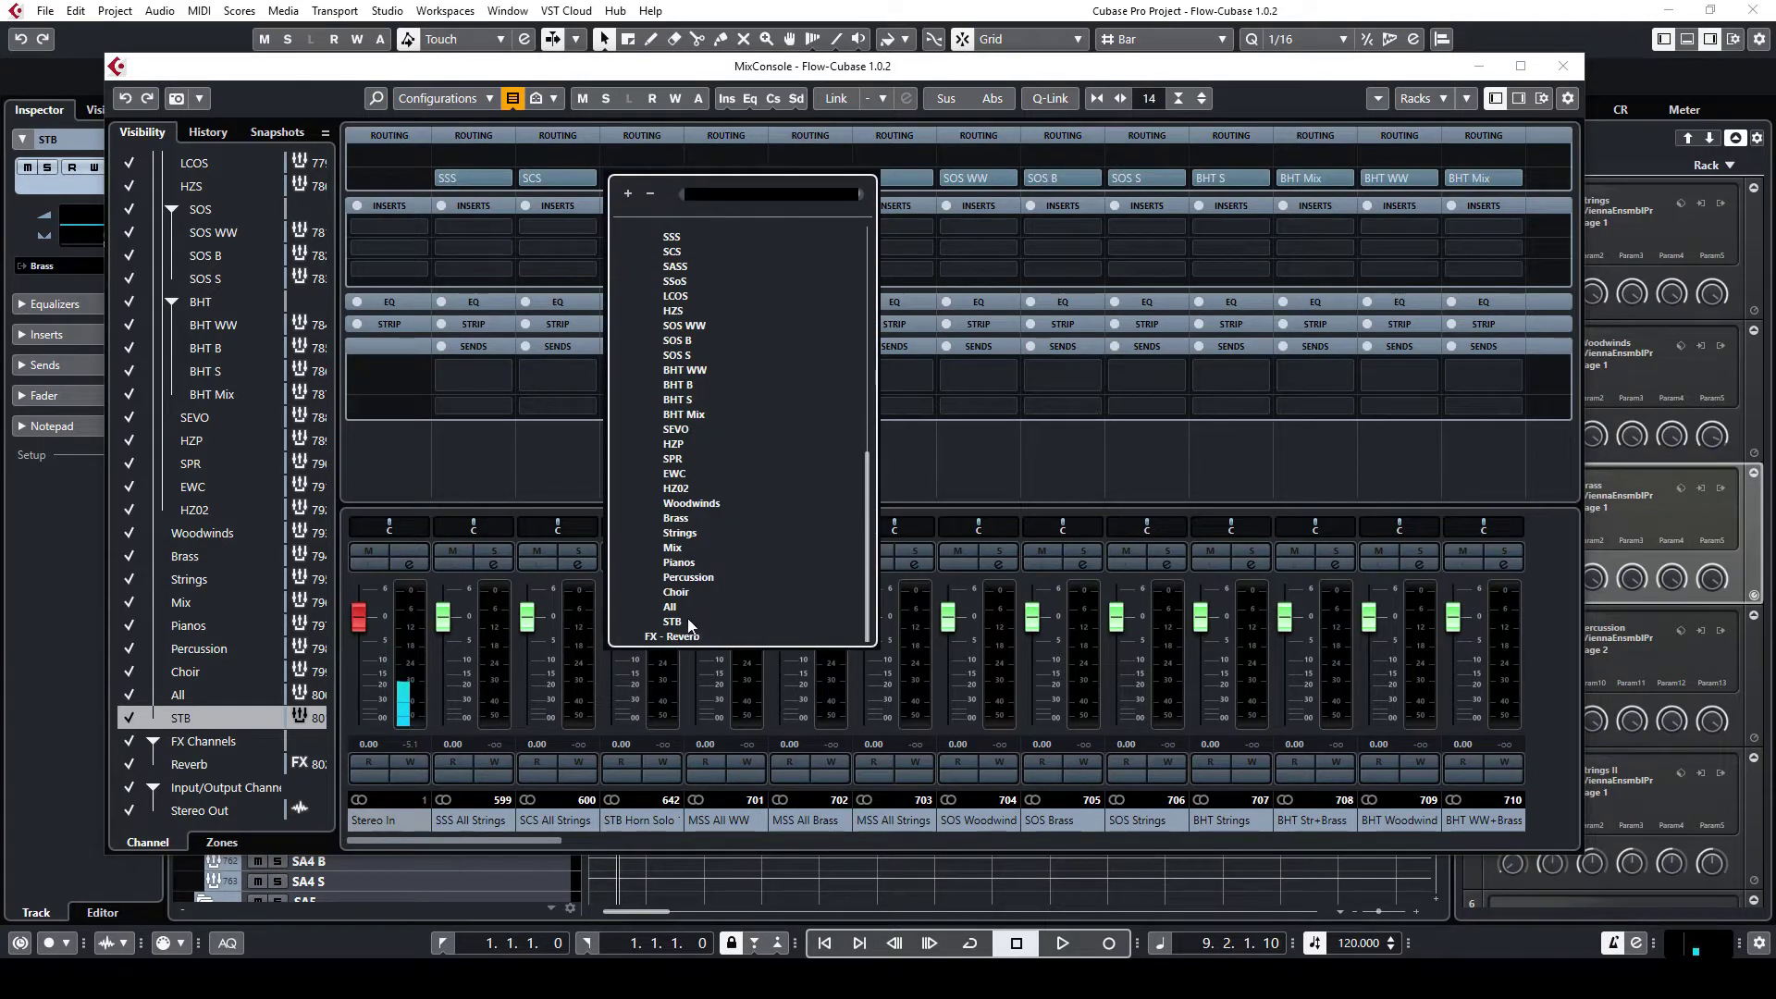
pyautogui.click(688, 622)
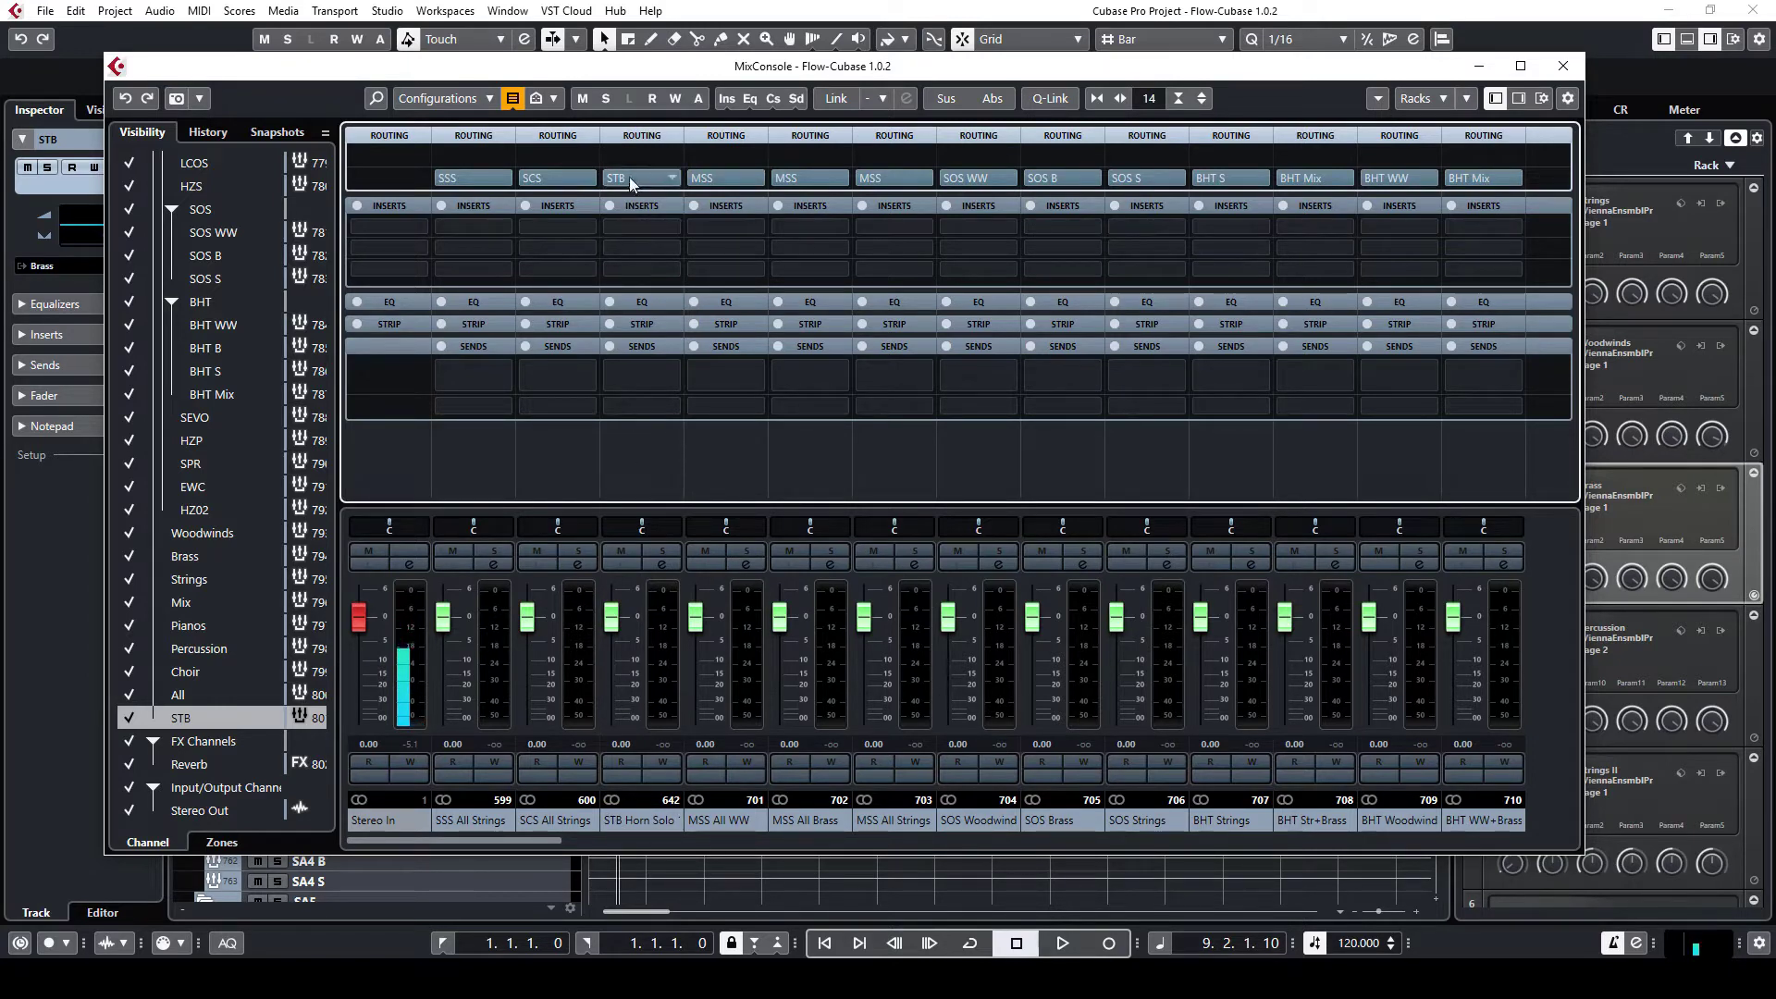
pyautogui.moveTo(542, 841); pyautogui.dragTo(1559, 837)
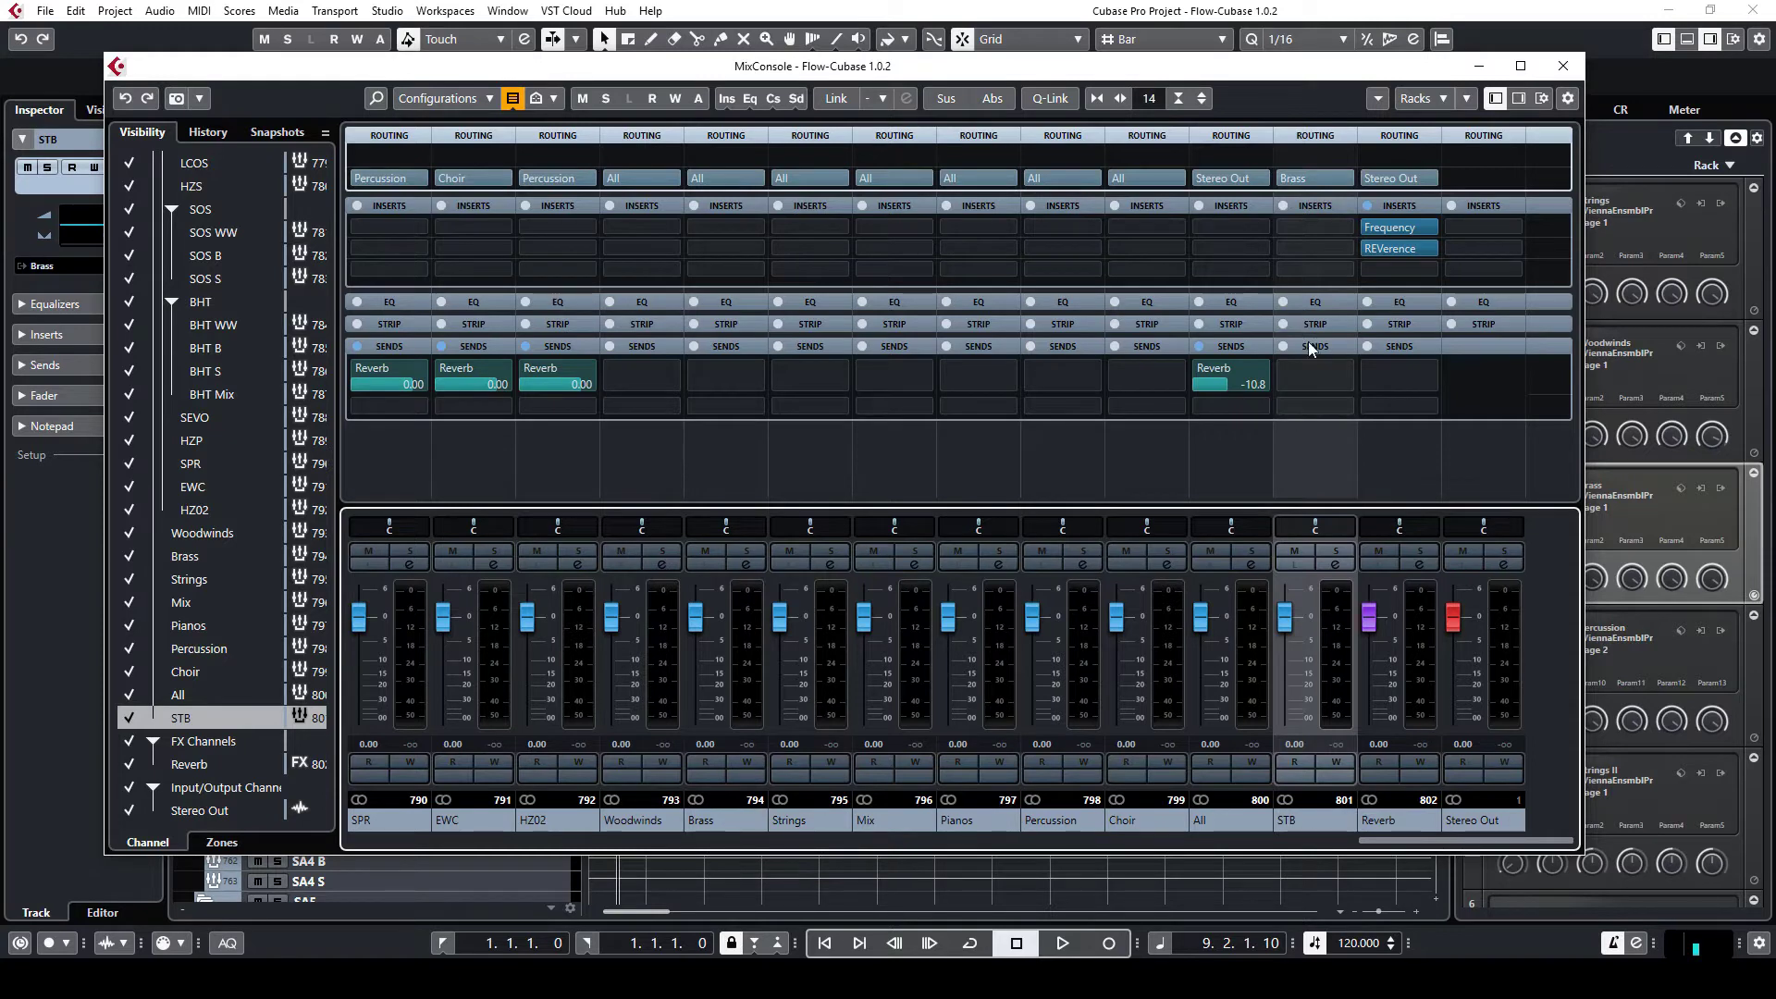
# Add a Reverb send to the STB group channel and close the MixConsole.
pyautogui.click(1346, 370)
pyautogui.press('Escape')
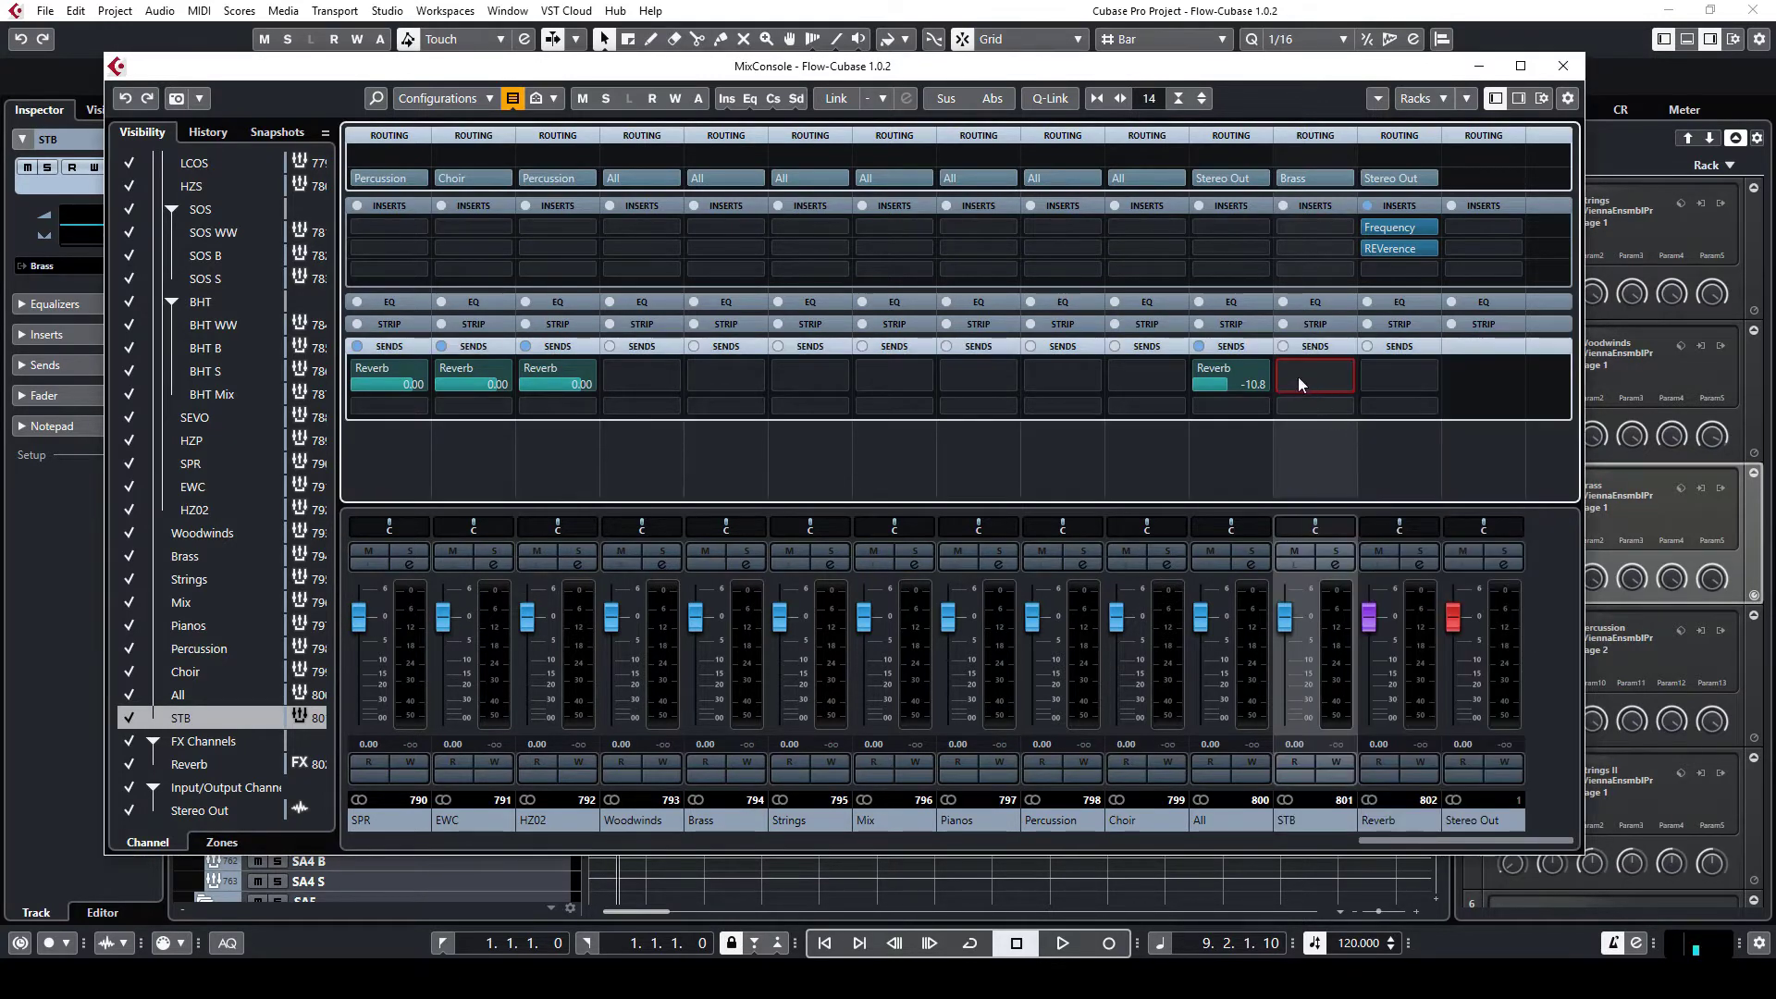
pyautogui.click(1286, 368)
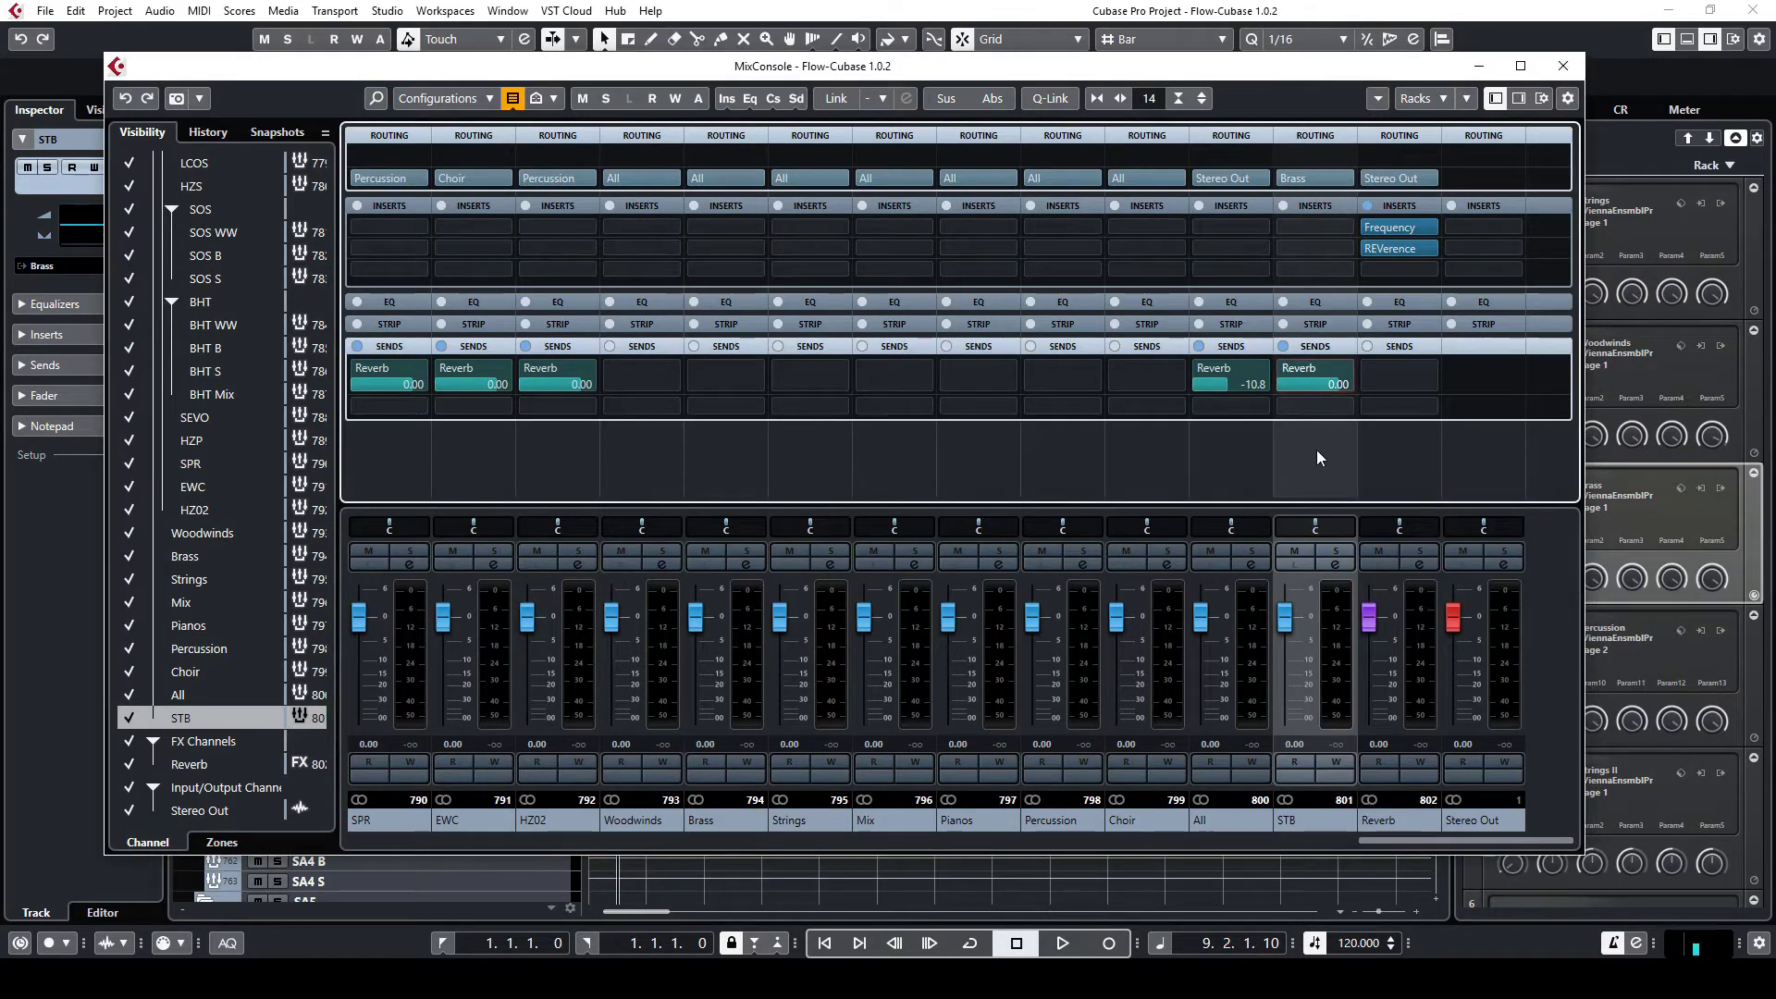
pyautogui.click(1563, 66)
# Move the STB group track into the Libraries folder, between the STS and SSS group tracks.
pyautogui.scroll(10, 367, 620)
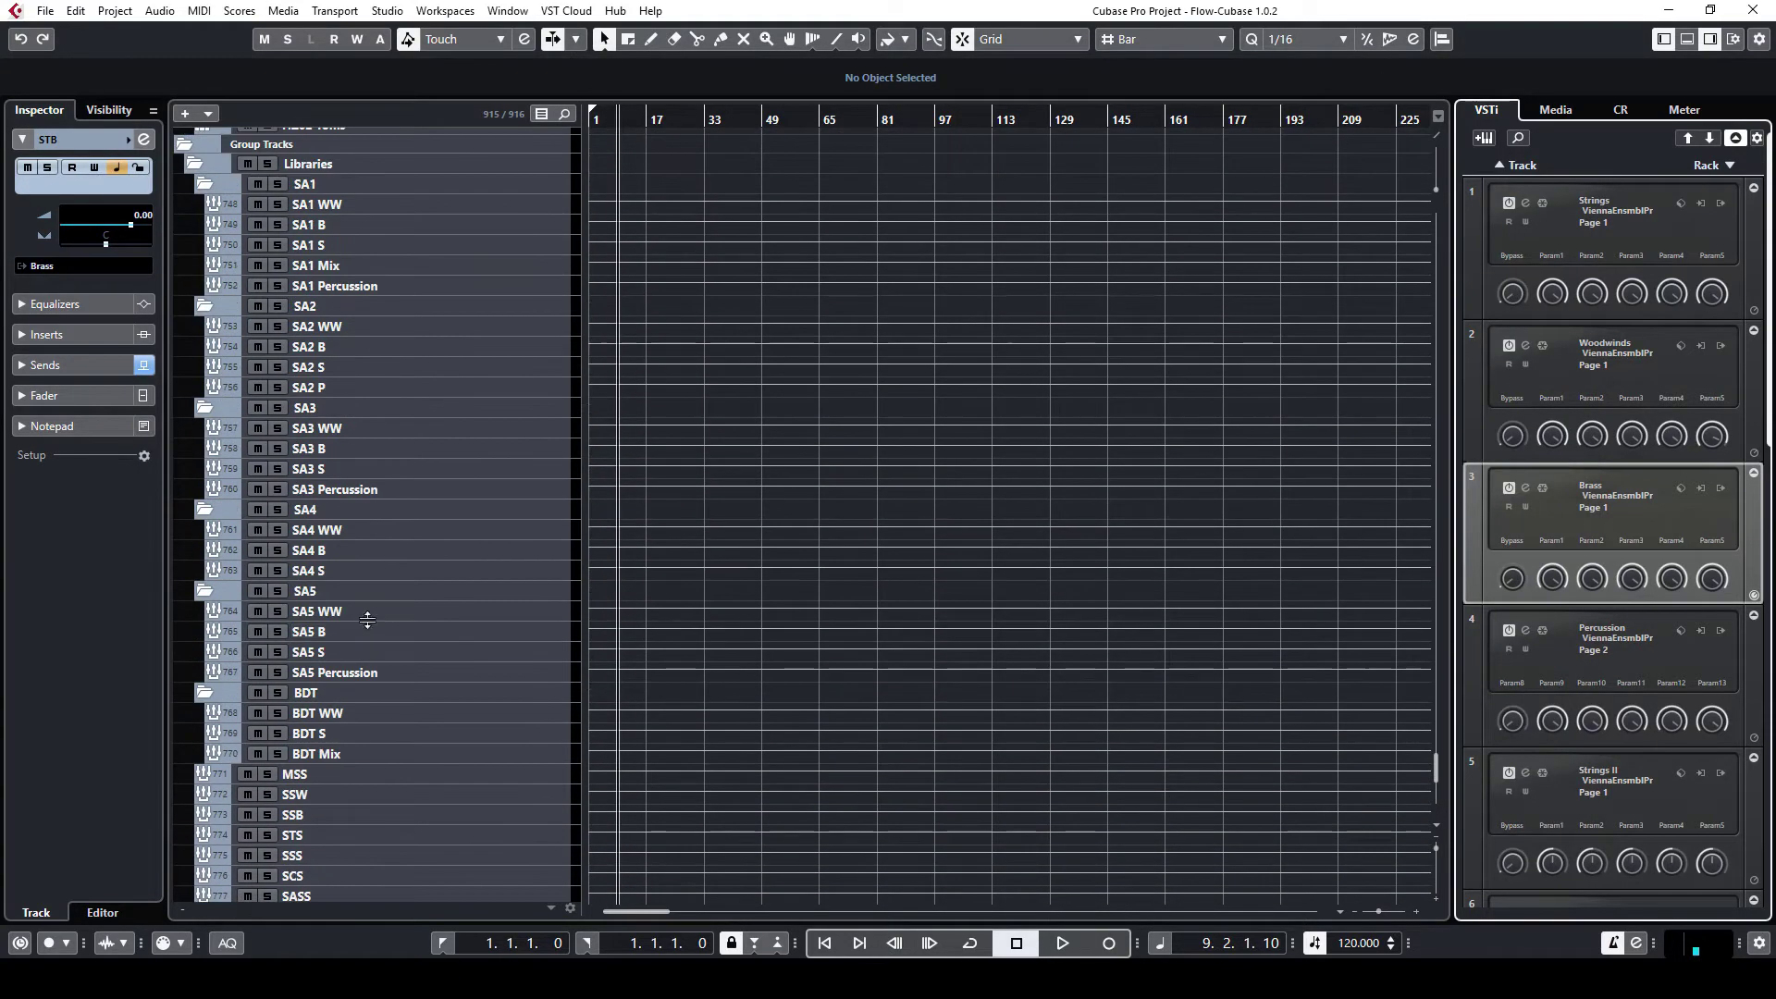
pyautogui.scroll(3, 325, 430)
pyautogui.click(200, 331)
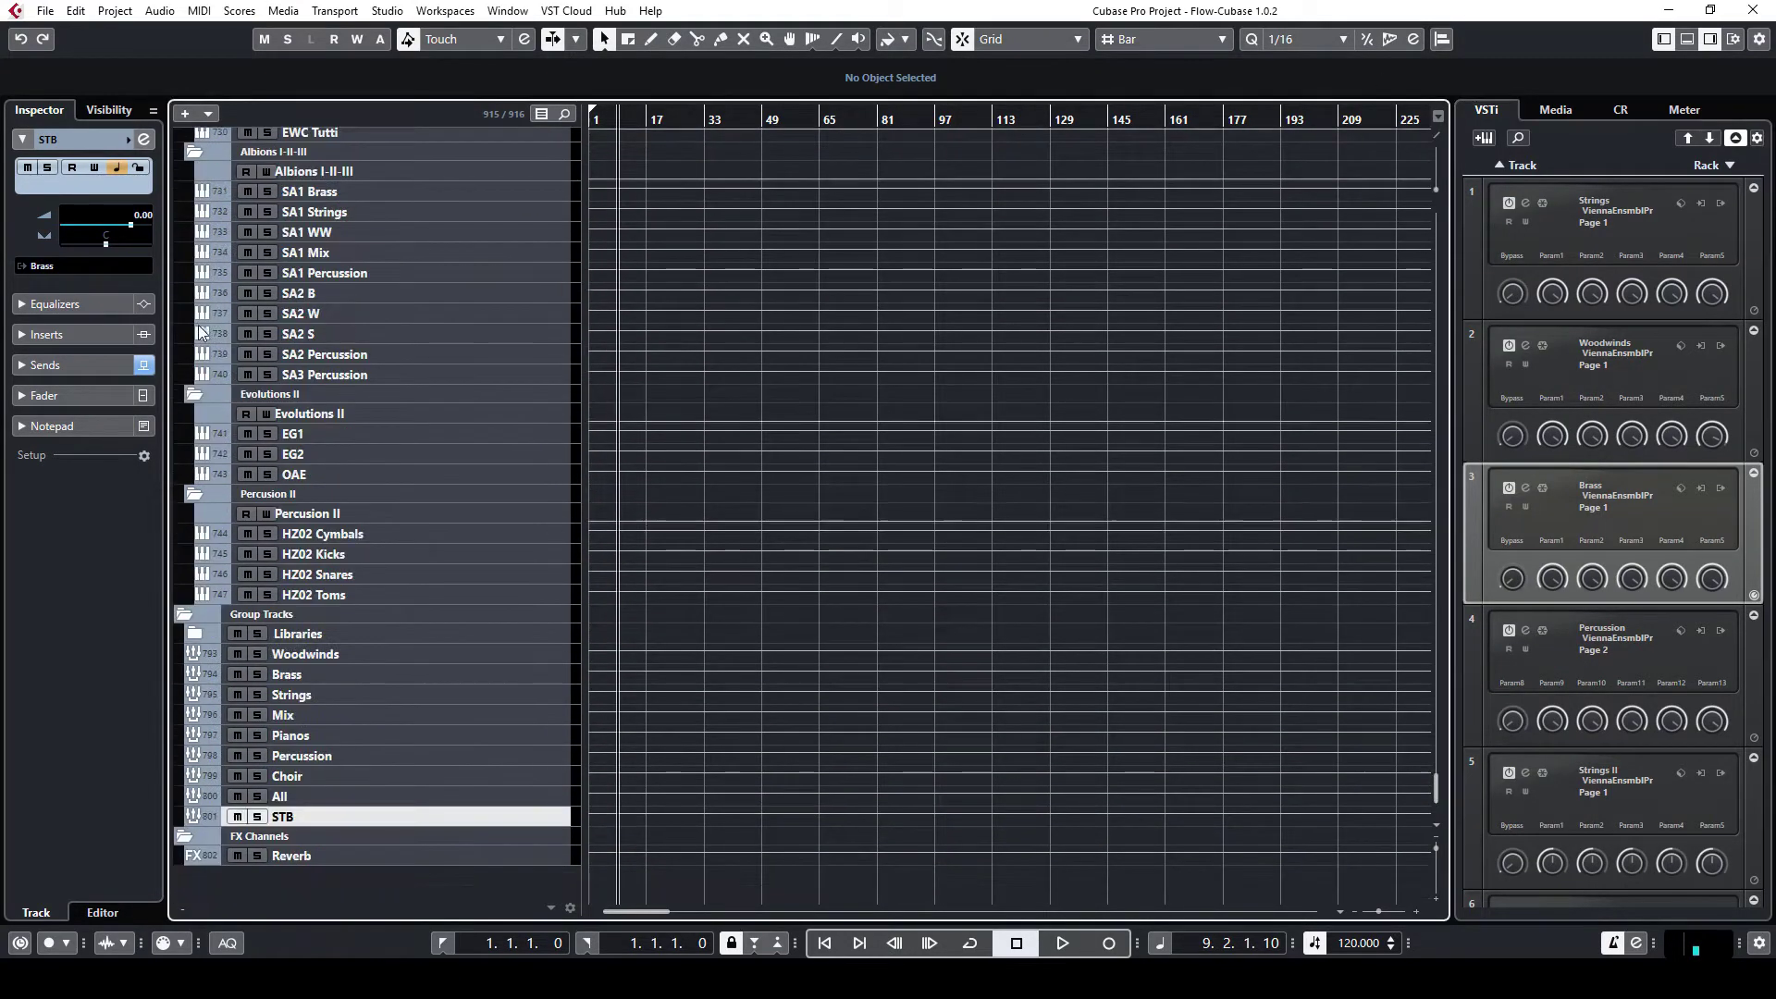
pyautogui.doubleClick(287, 817)
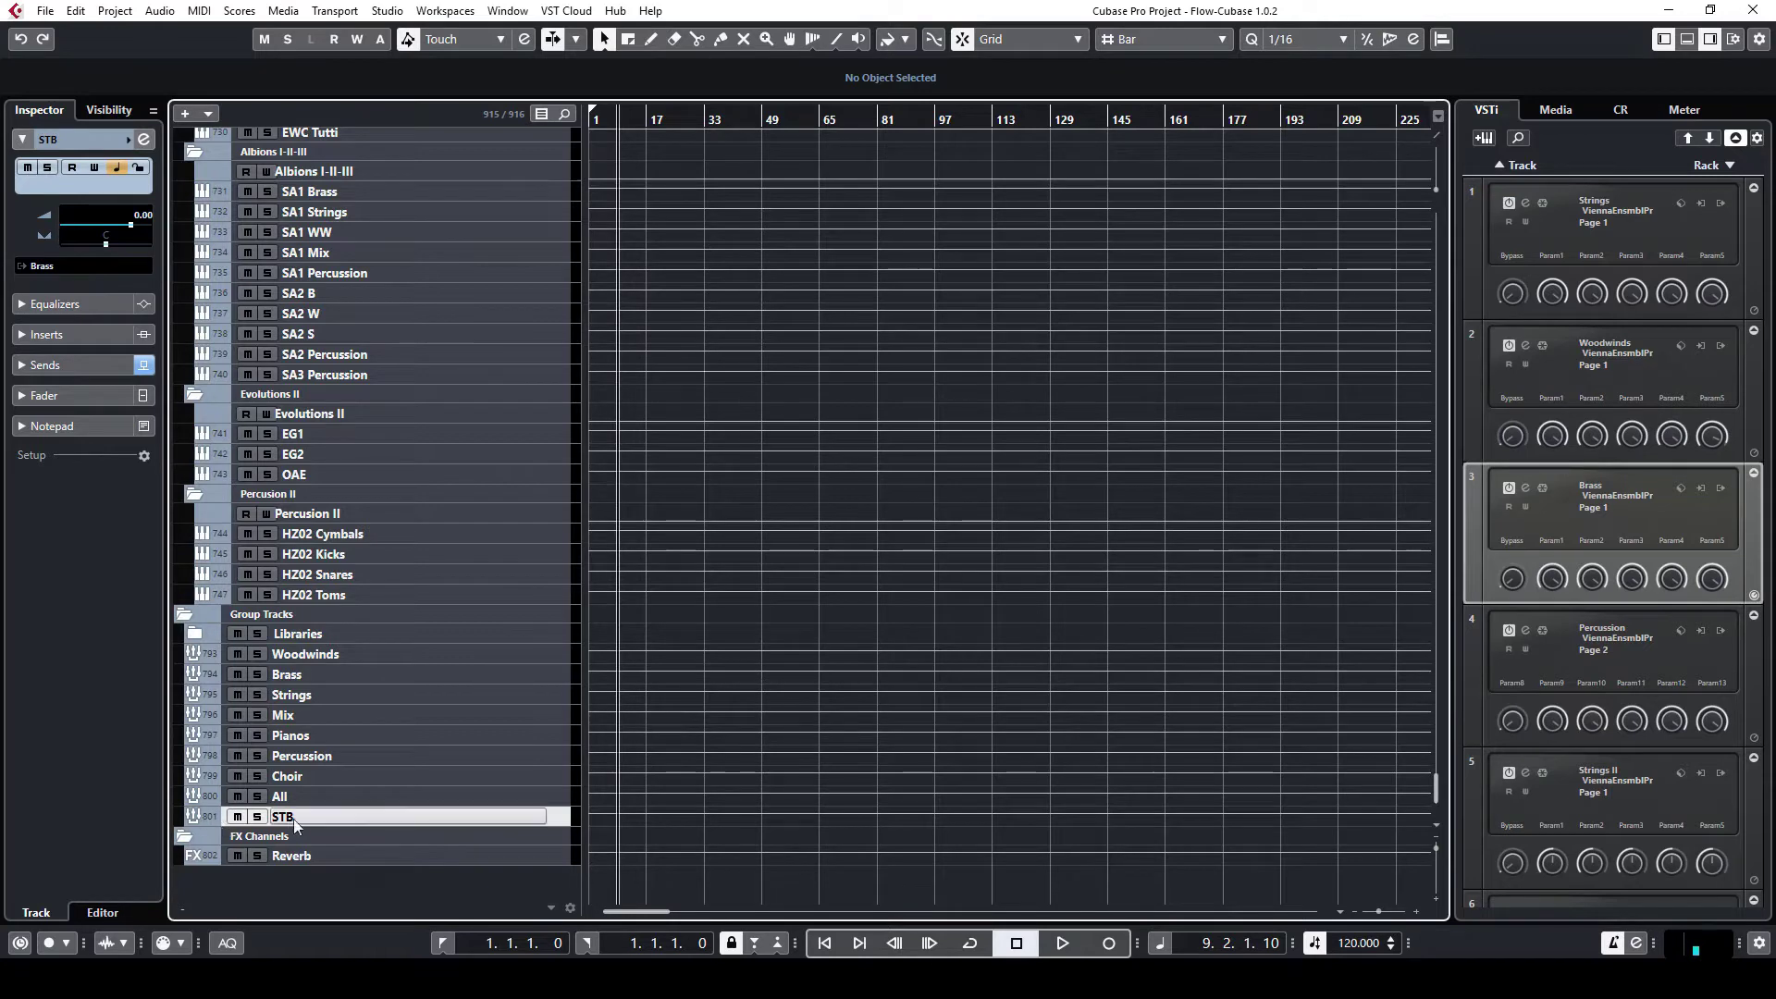
pyautogui.press('Return')
pyautogui.click(195, 633)
pyautogui.scroll(-8, 259, 652)
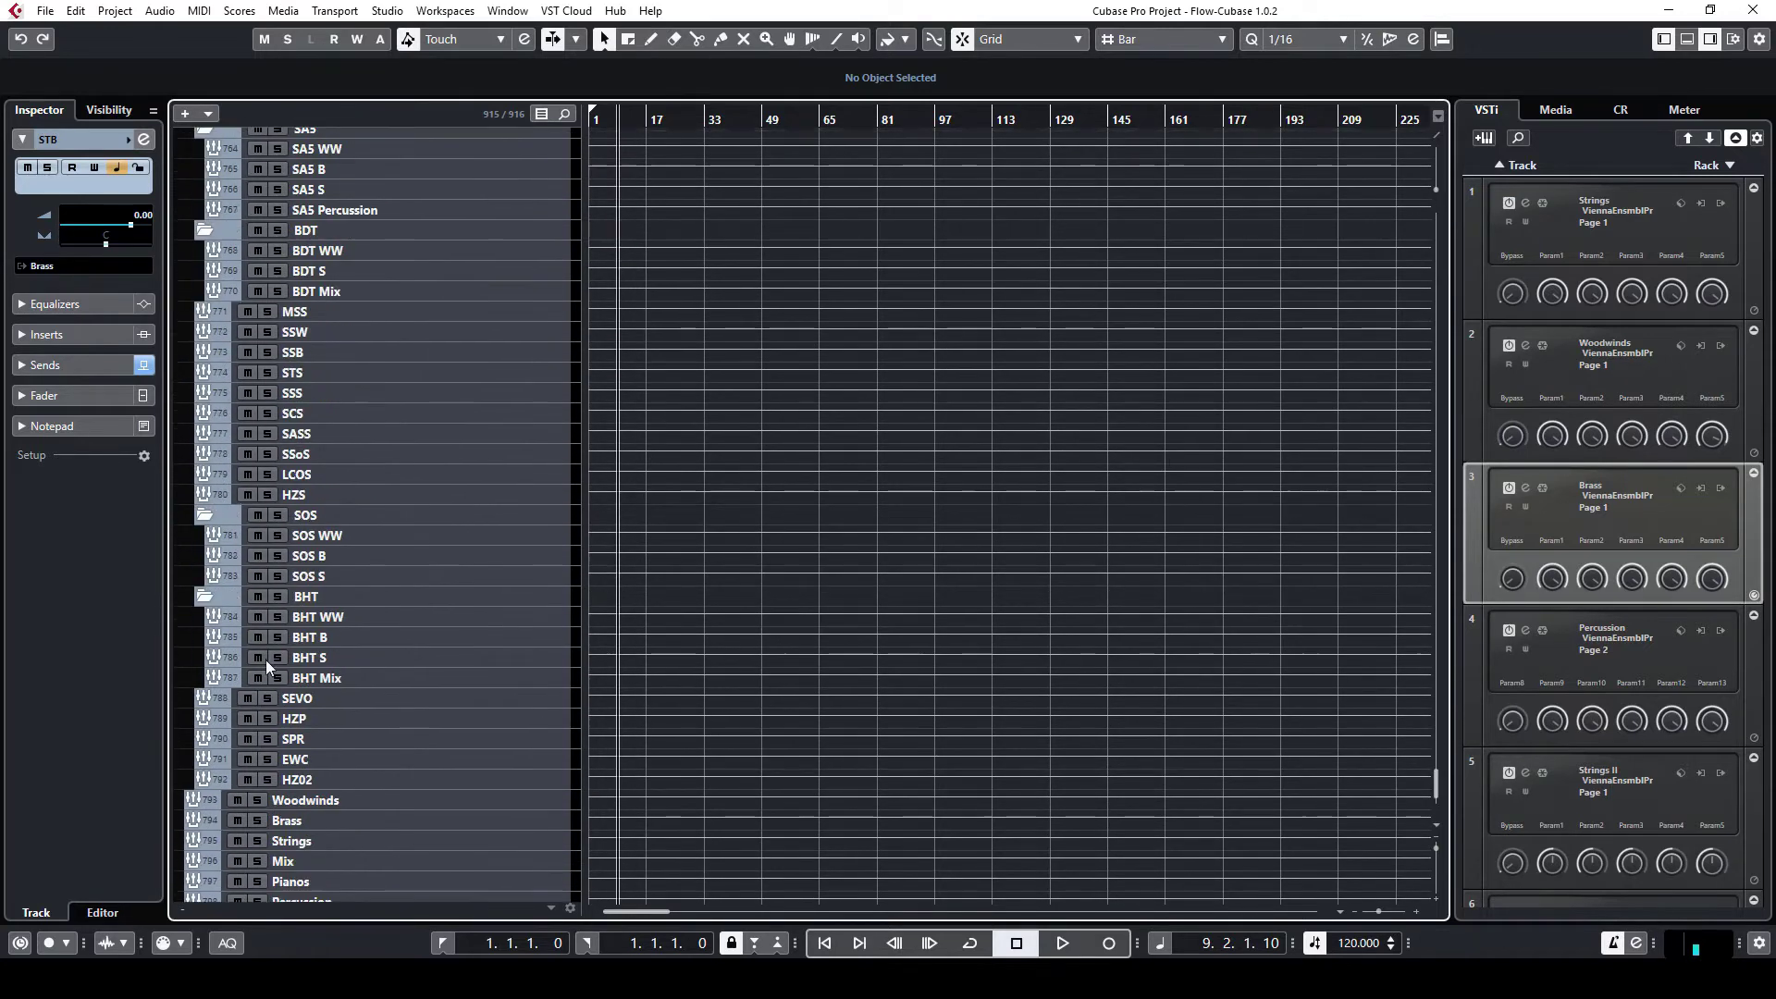
pyautogui.scroll(-3, 277, 668)
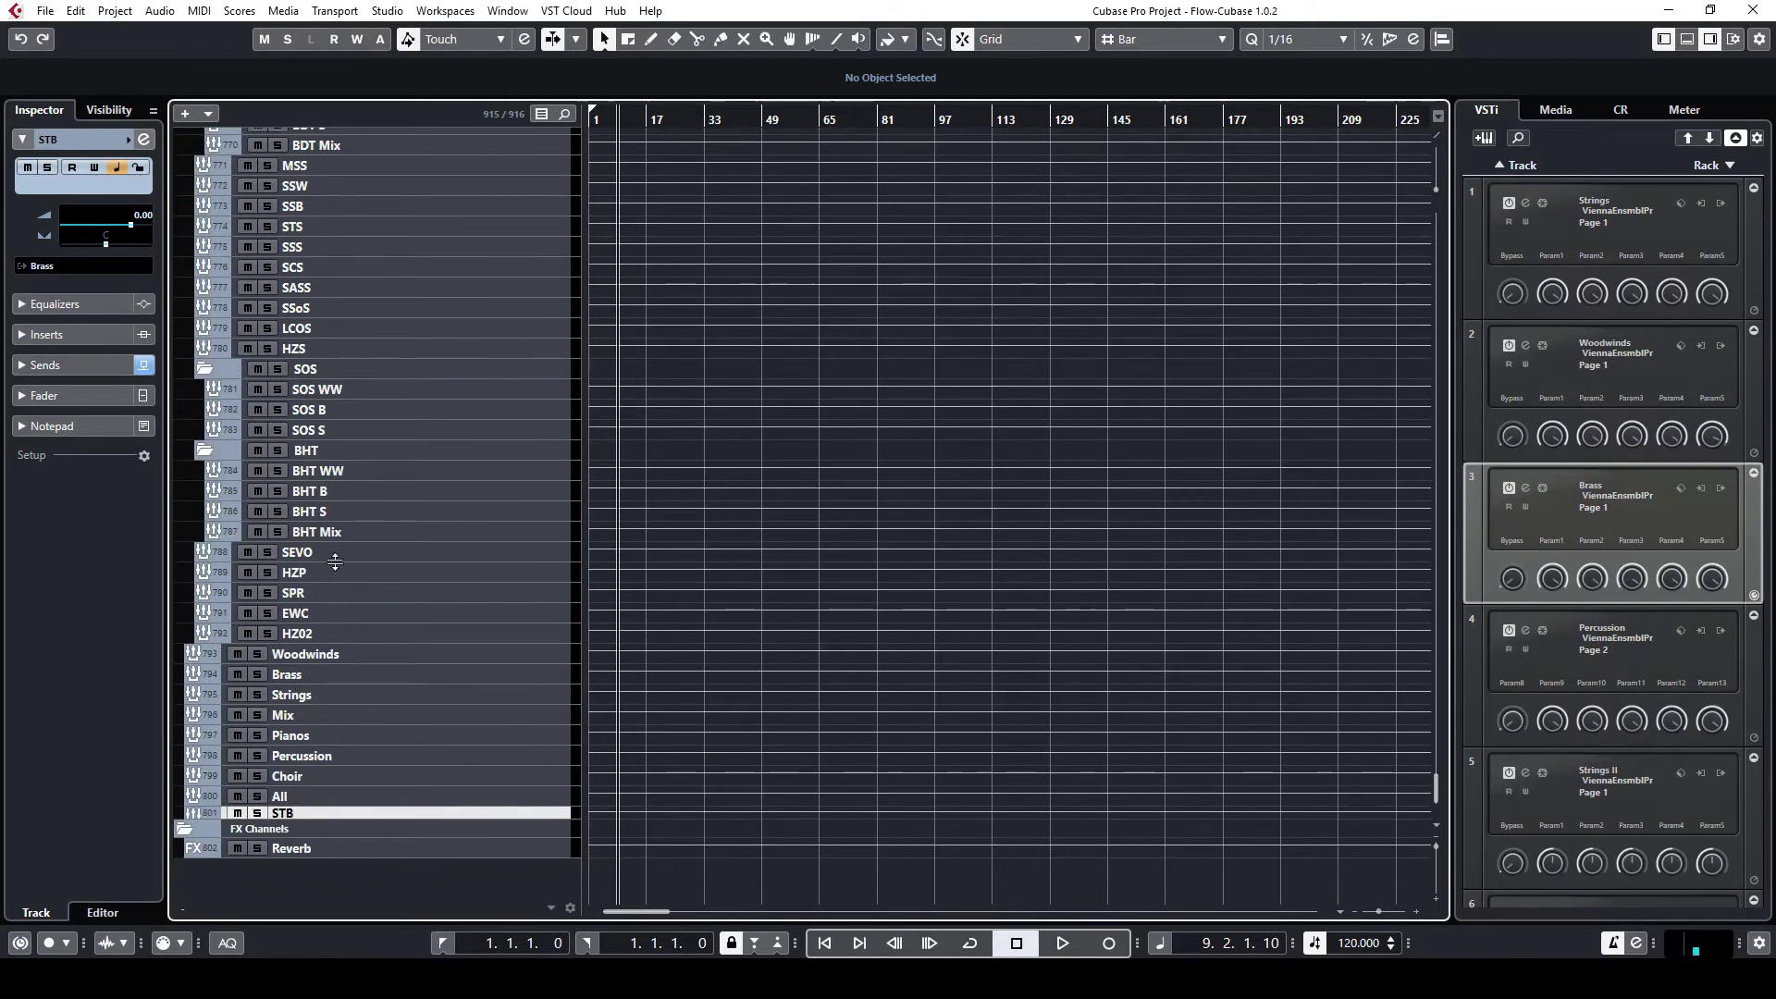
pyautogui.moveTo(356, 817); pyautogui.dragTo(389, 599)
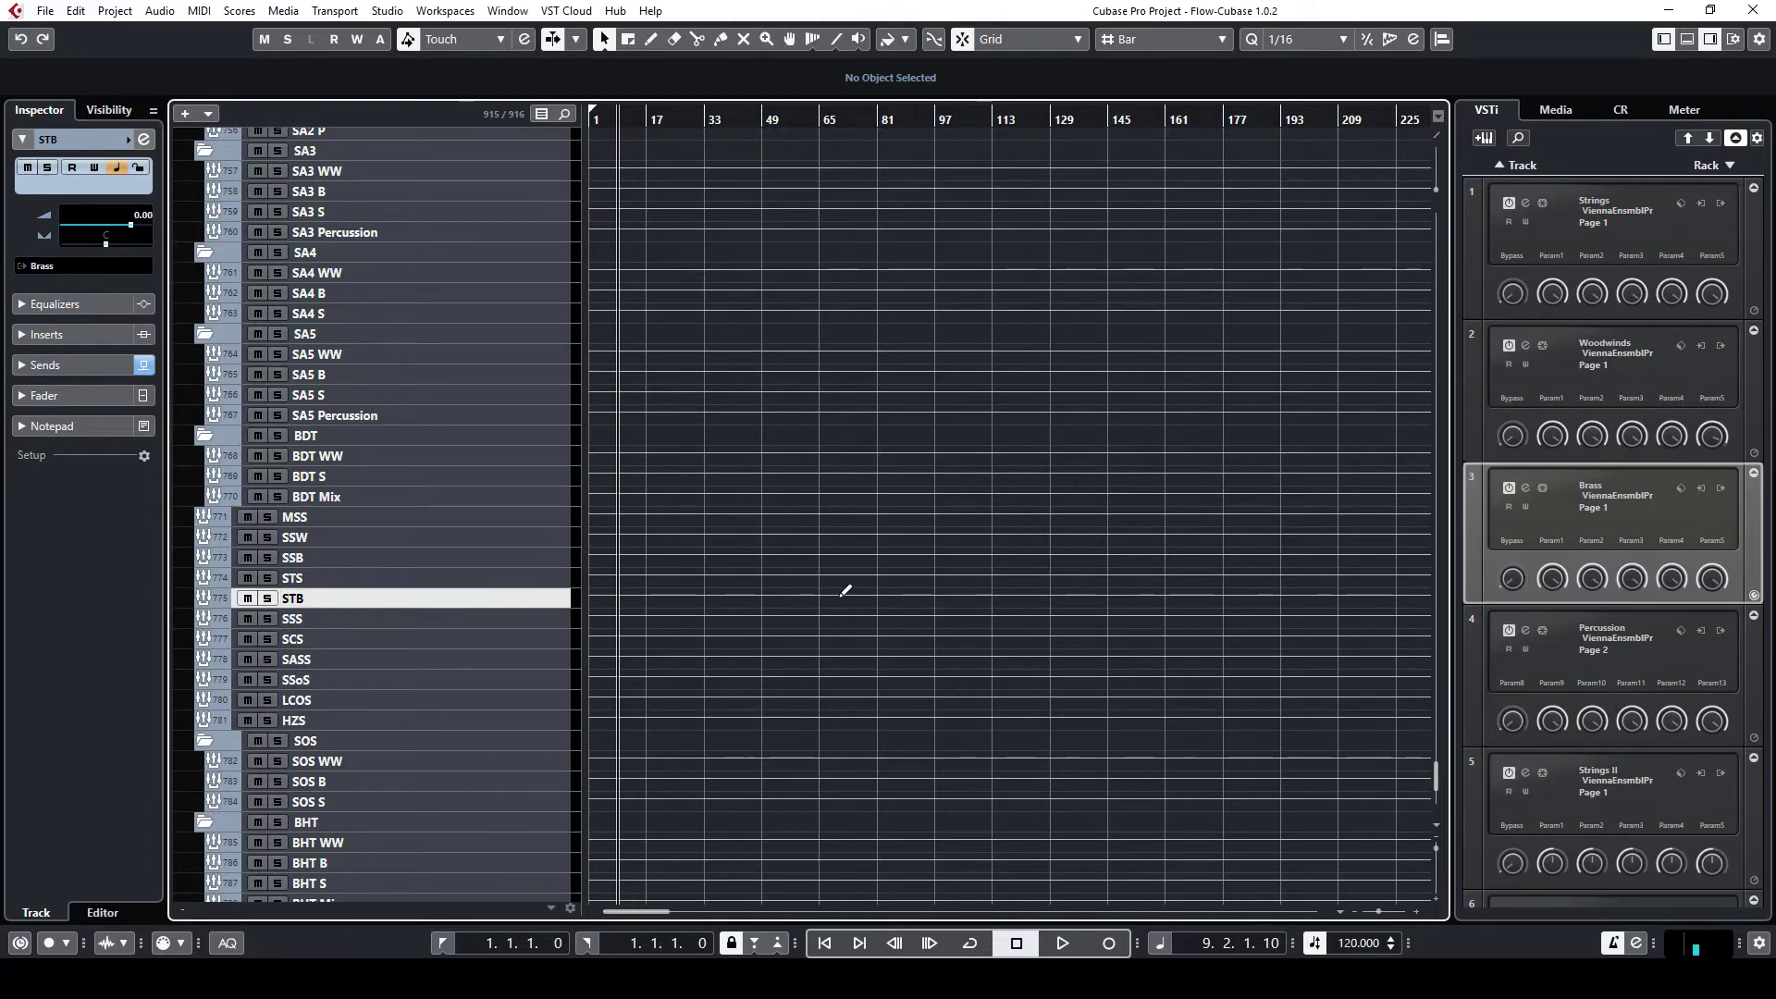
# Trace the horn's signal routing in the MixConsole from STB Horn Solo through the STB, Brass and All groups to Stereo Out.
pyautogui.press('F3')
pyautogui.doubleClick(1192, 67)
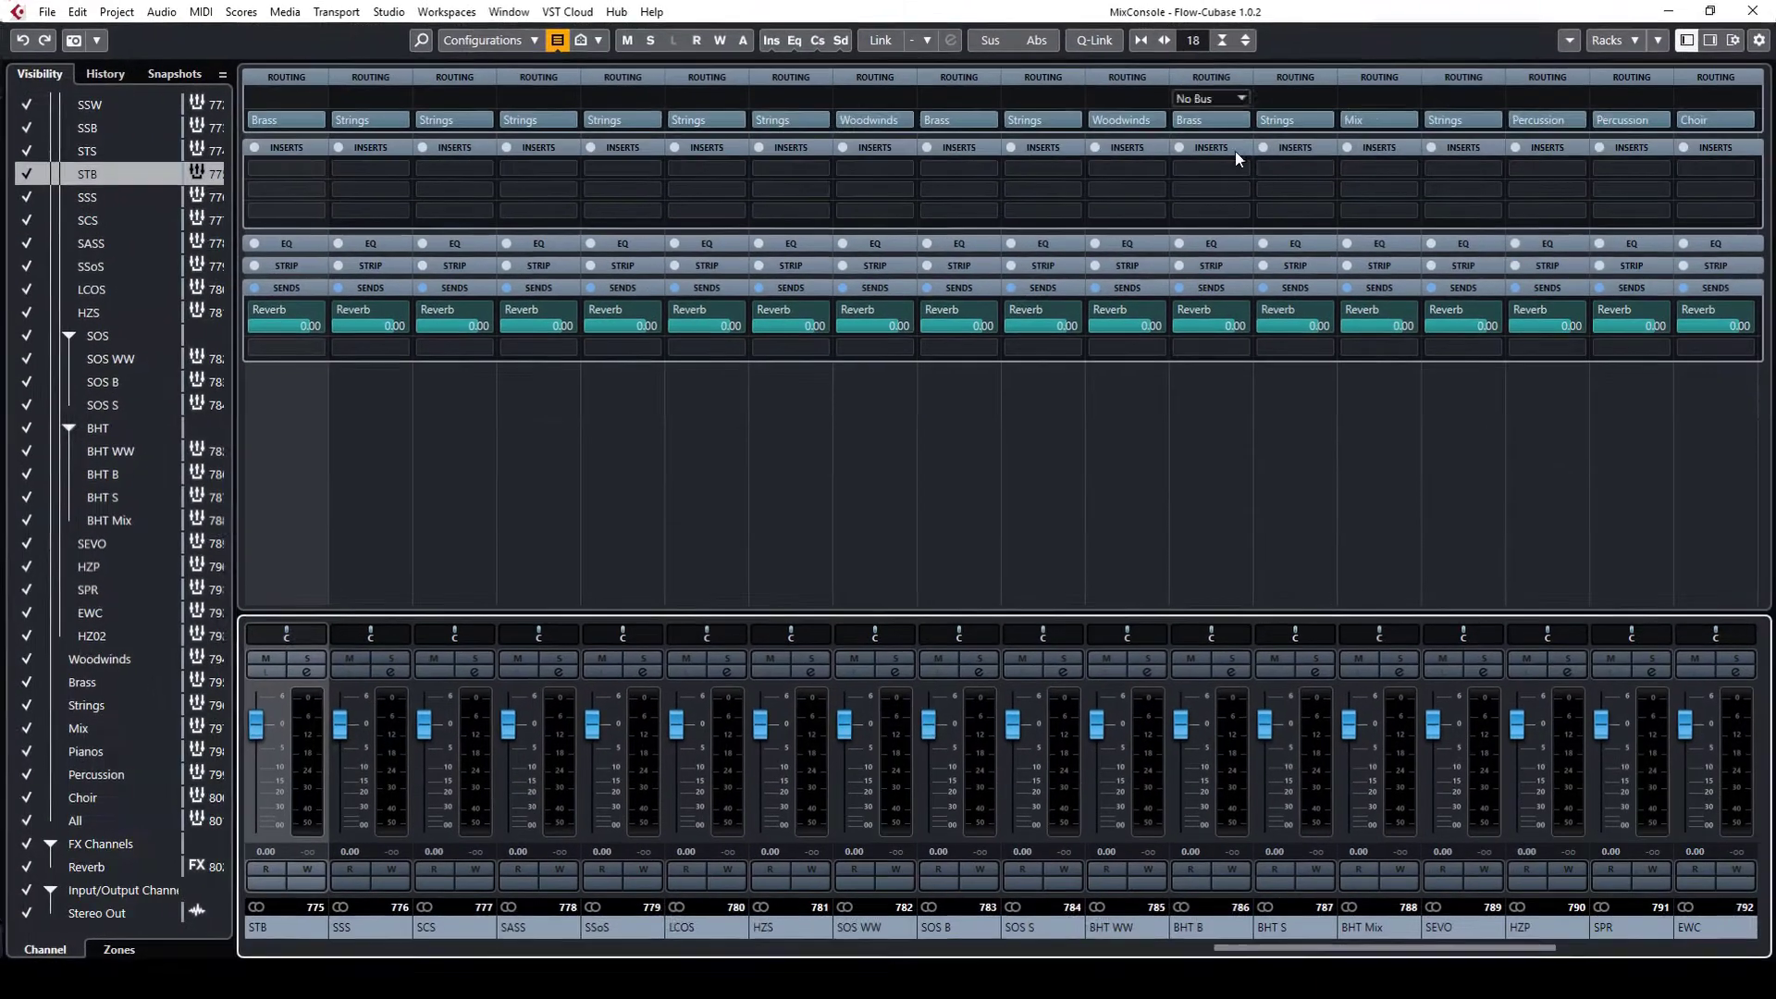
pyautogui.hscroll(-3, 455, 951)
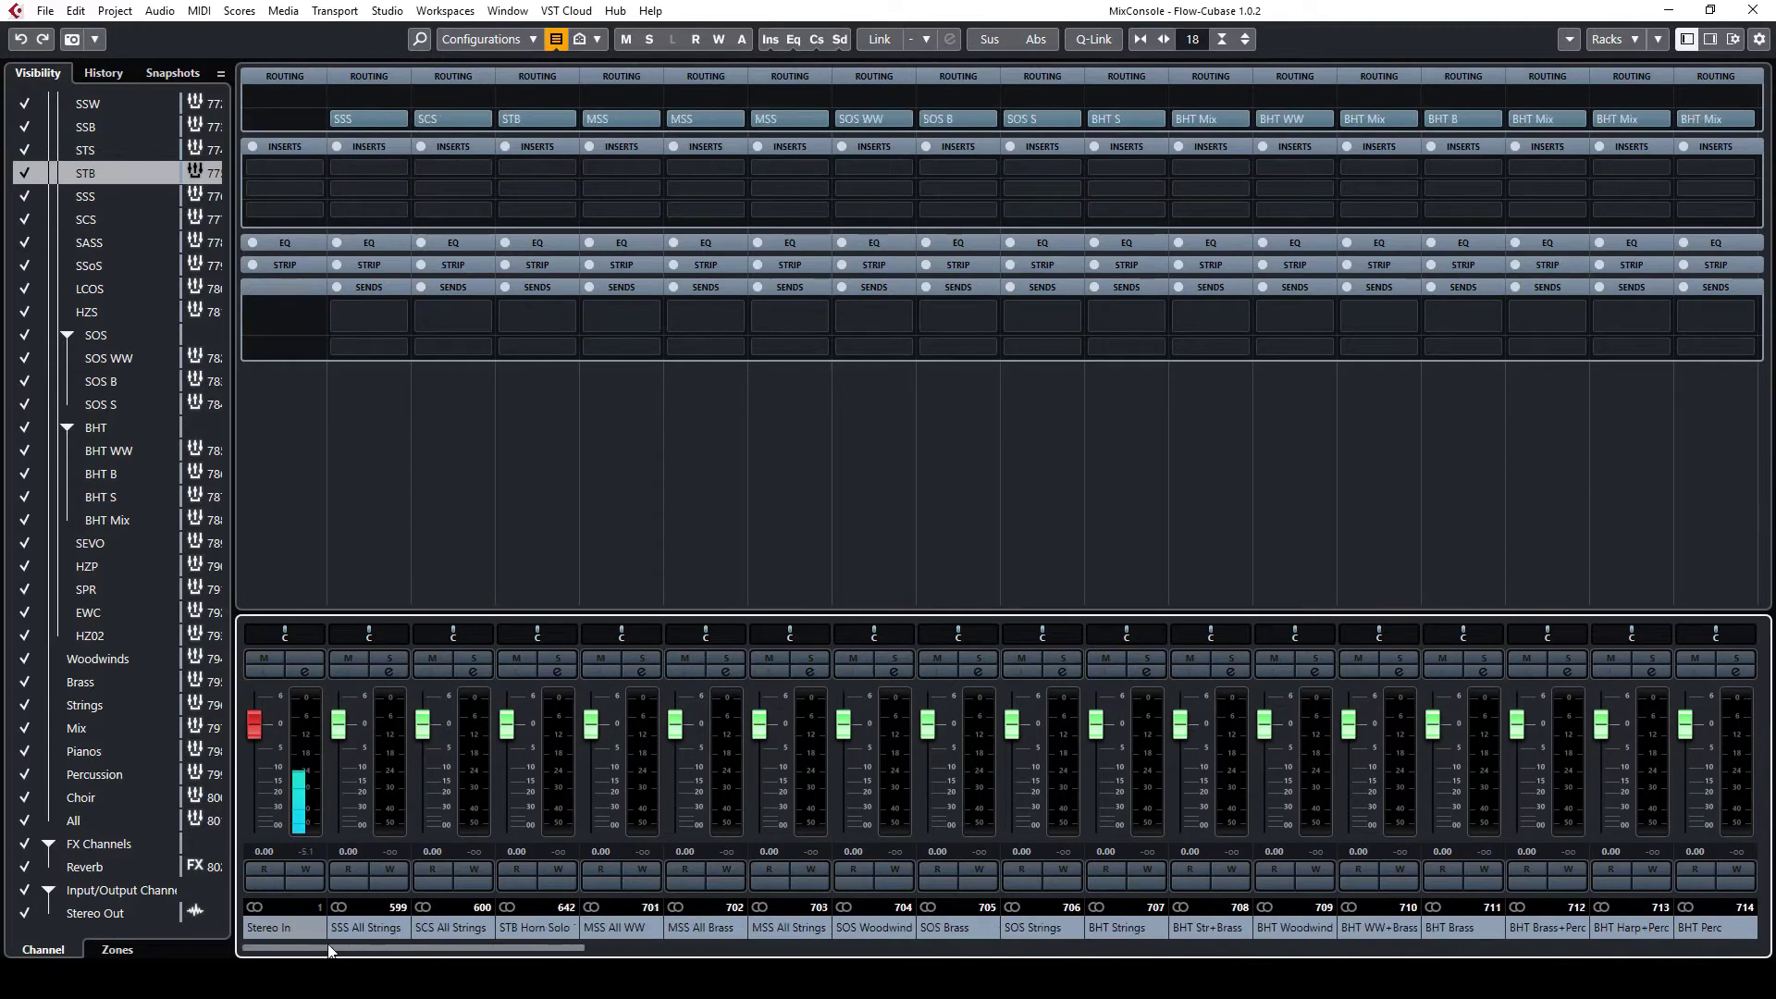
pyautogui.click(448, 931)
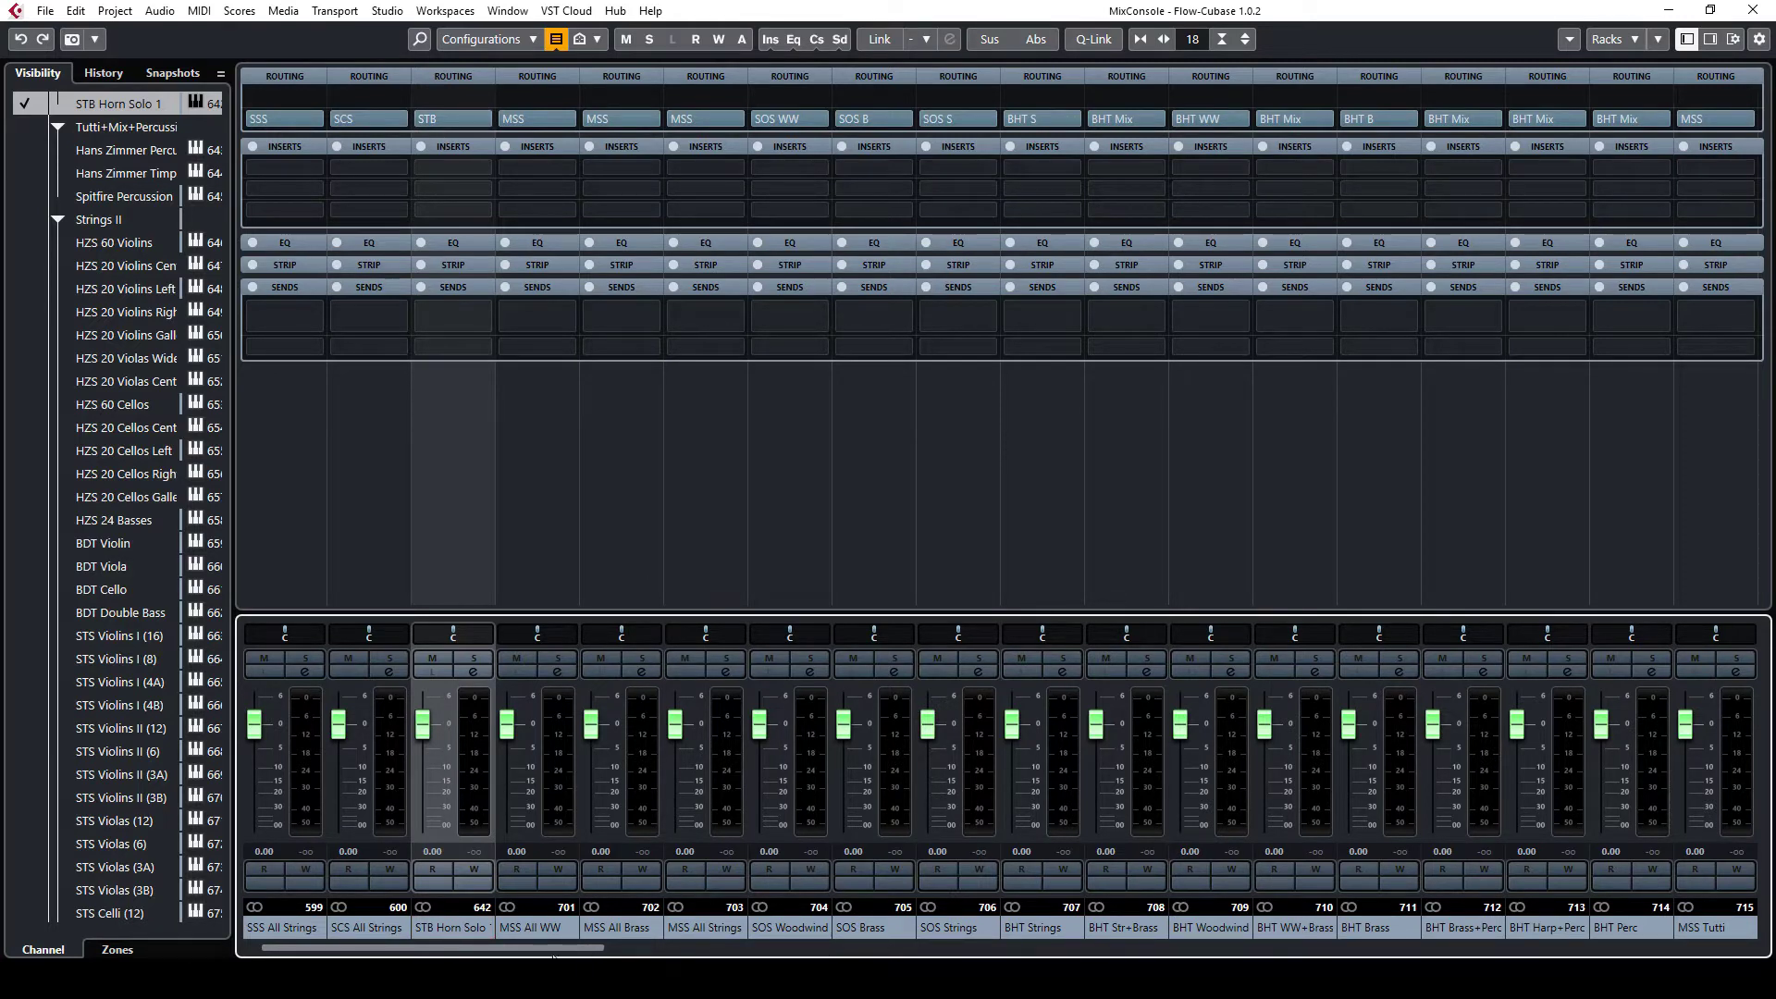
pyautogui.moveTo(553, 952); pyautogui.dragTo(1198, 953)
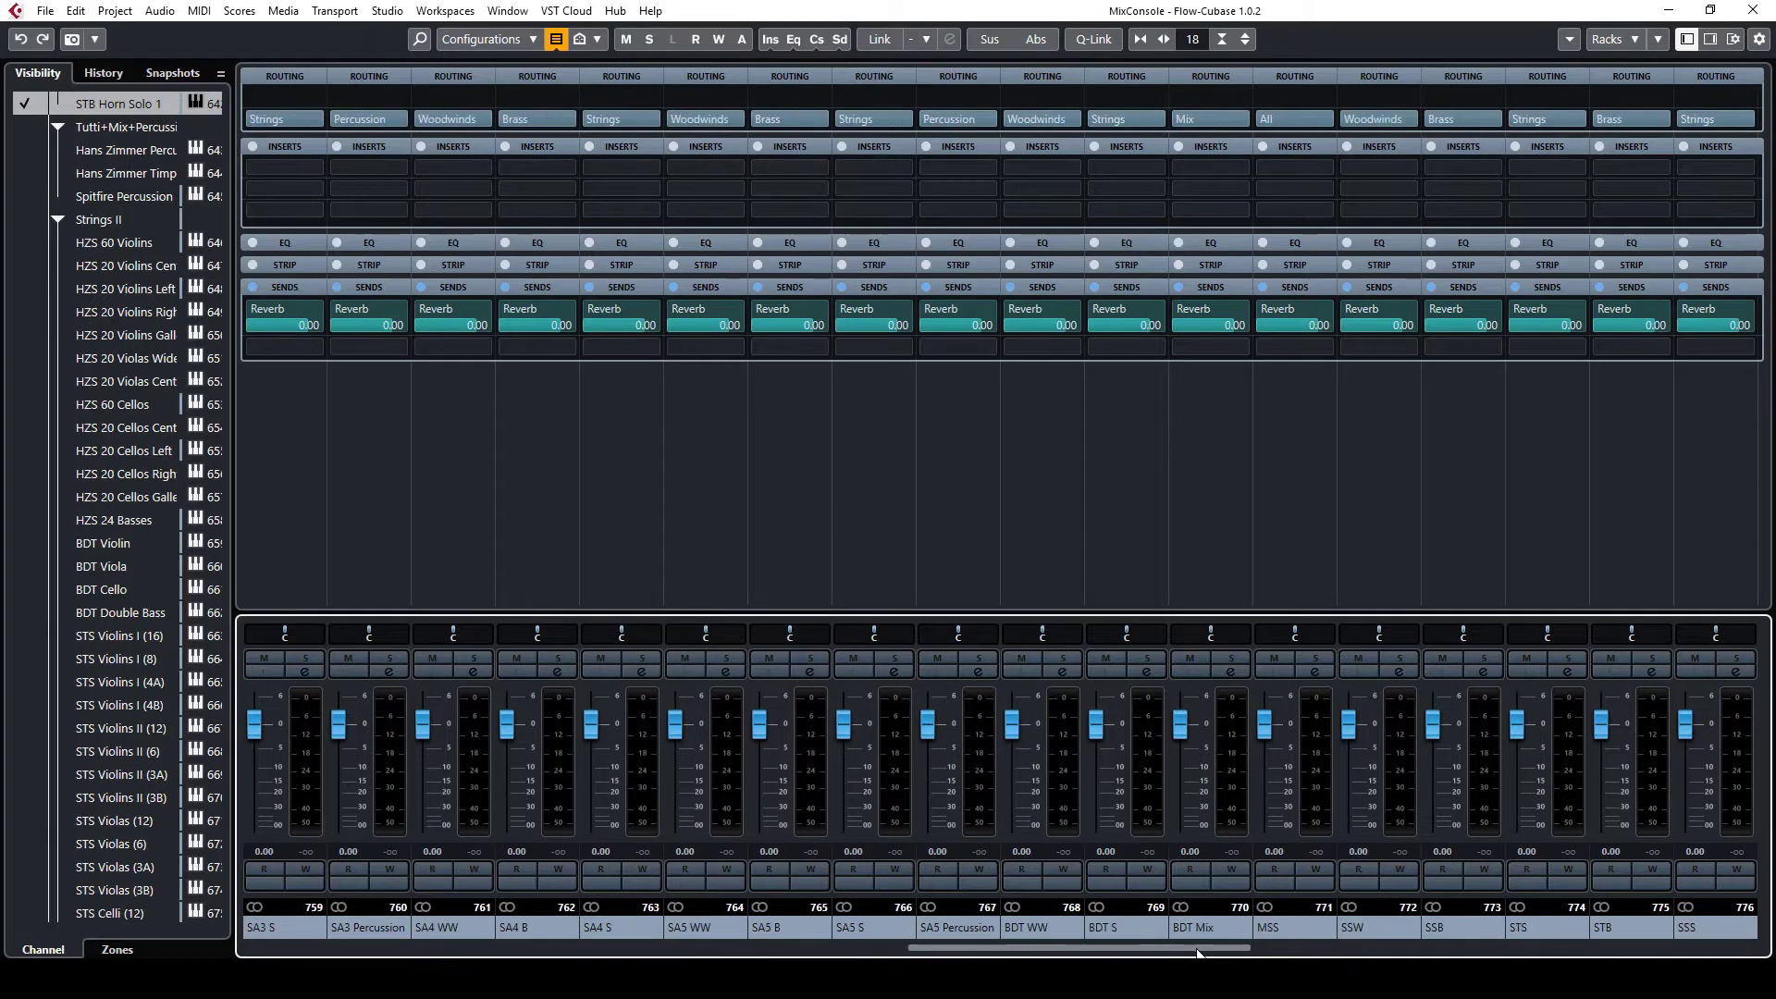
pyautogui.click(1646, 922)
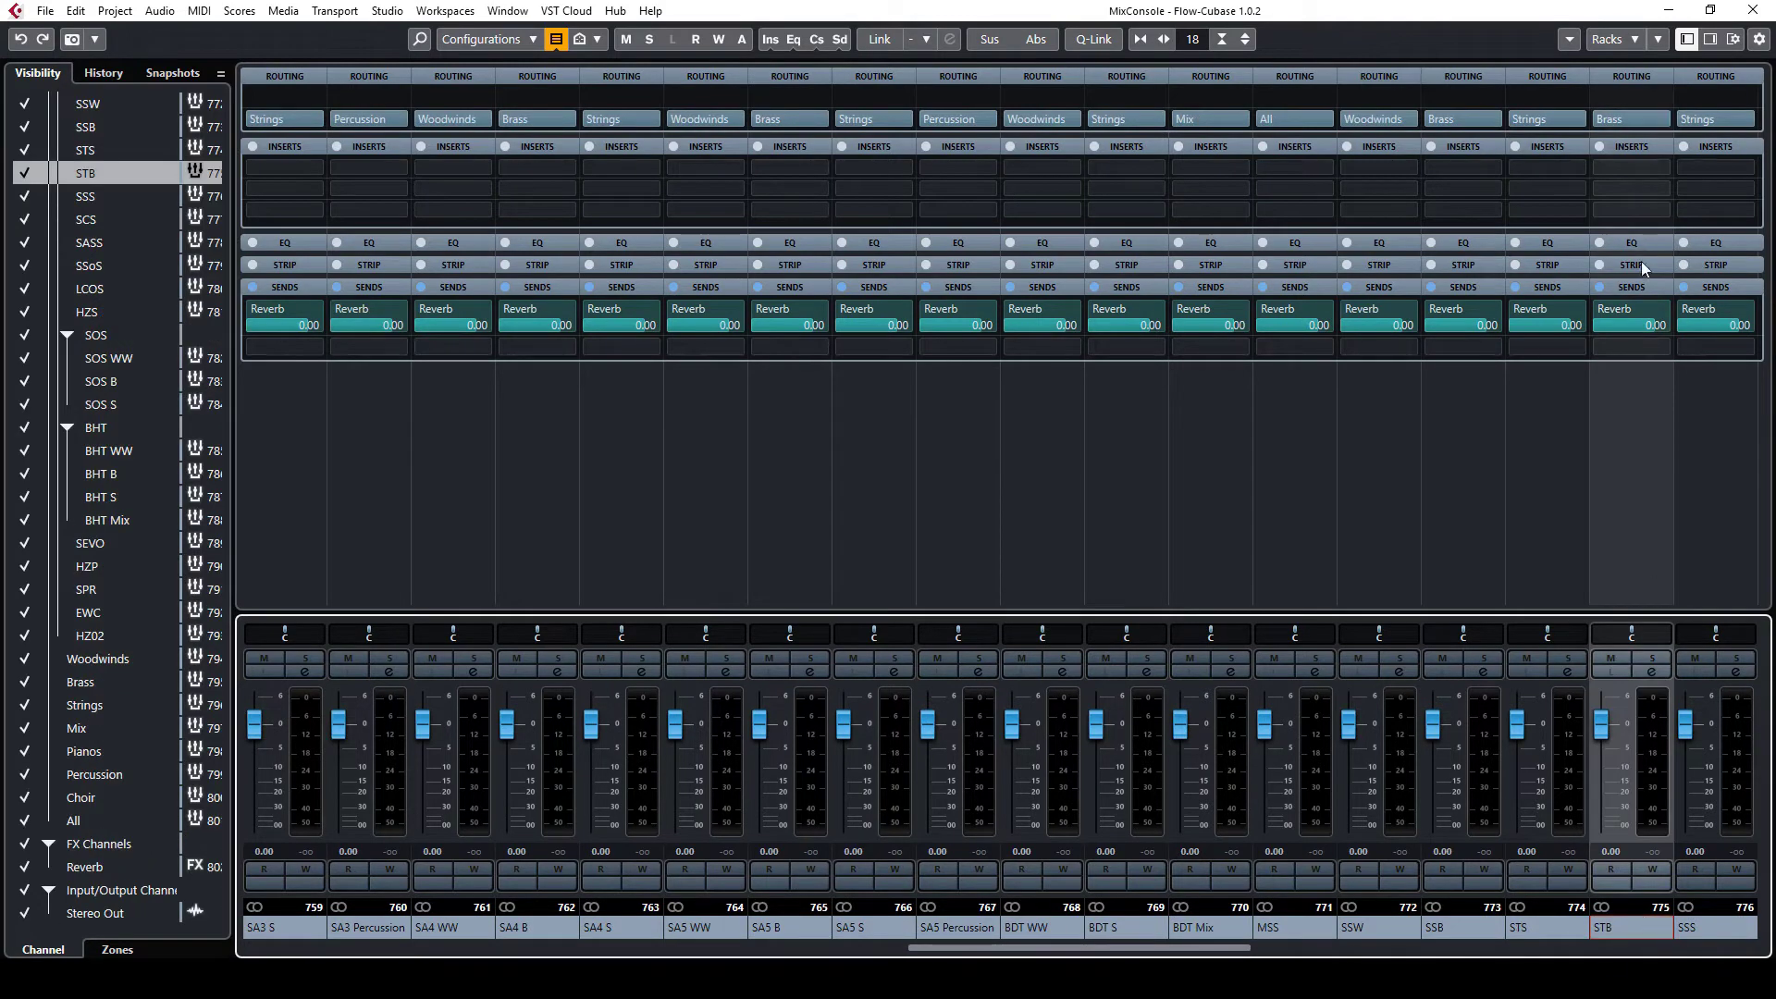
pyautogui.moveTo(1021, 949); pyautogui.dragTo(1155, 949)
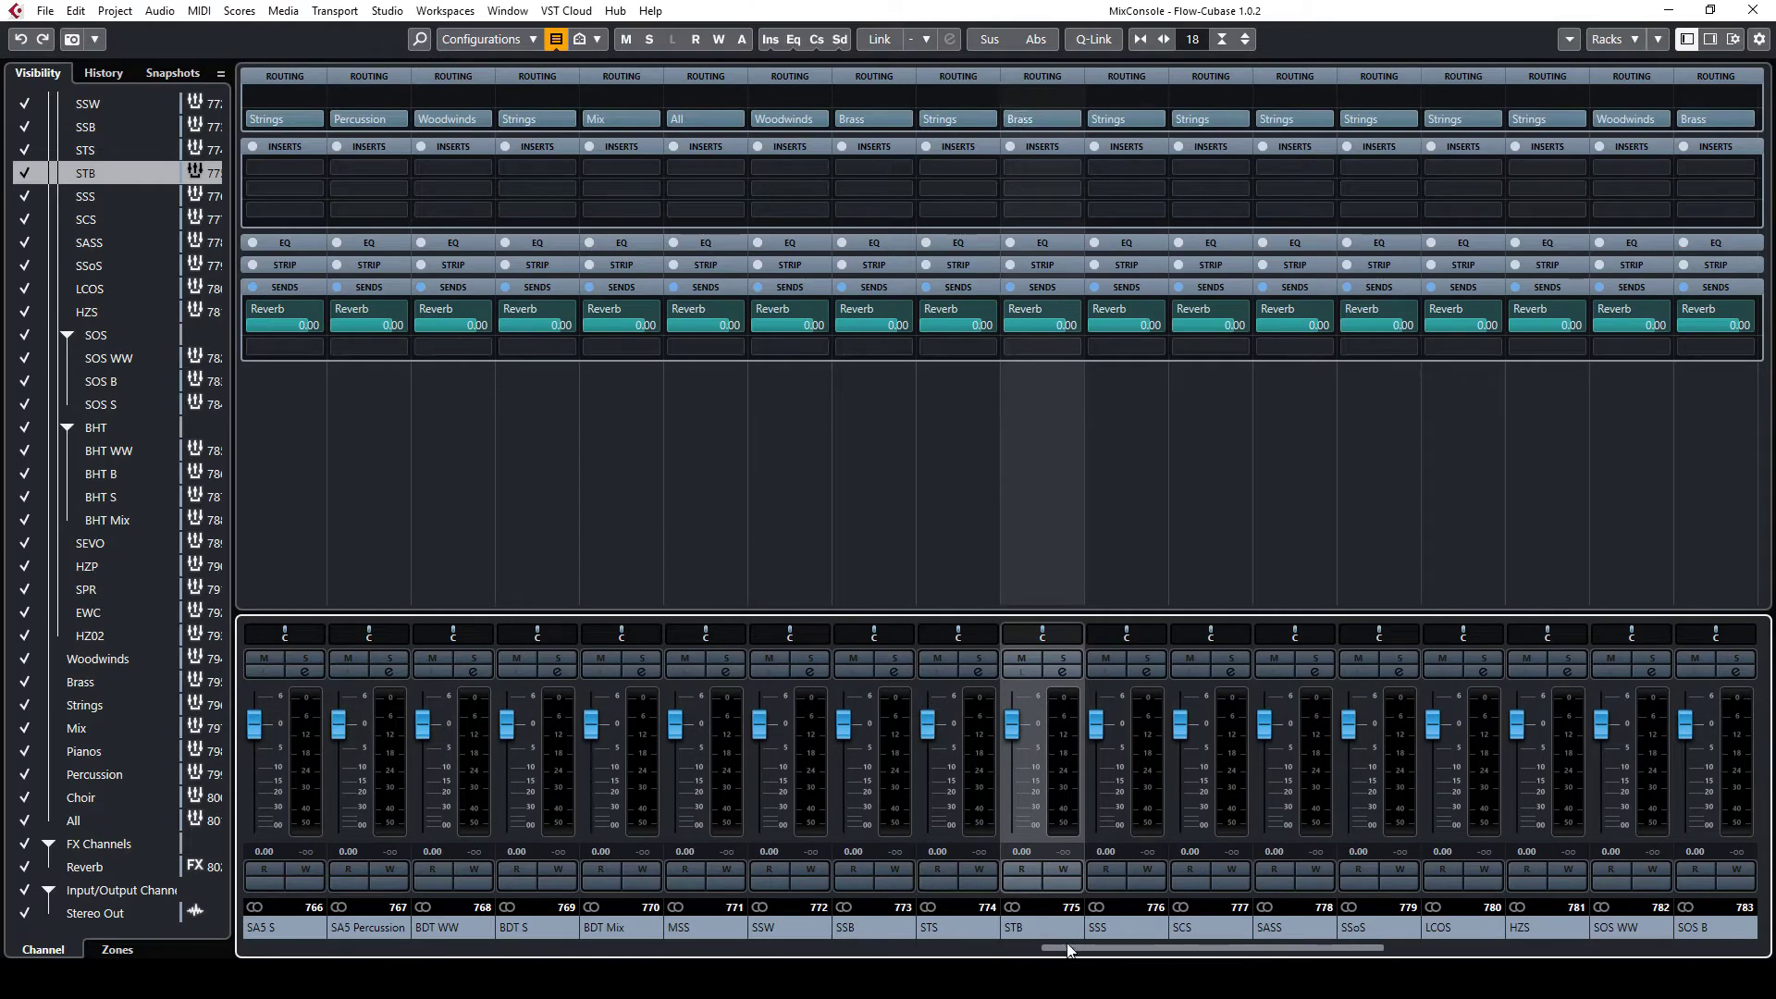
pyautogui.moveTo(1469, 952); pyautogui.dragTo(1656, 952)
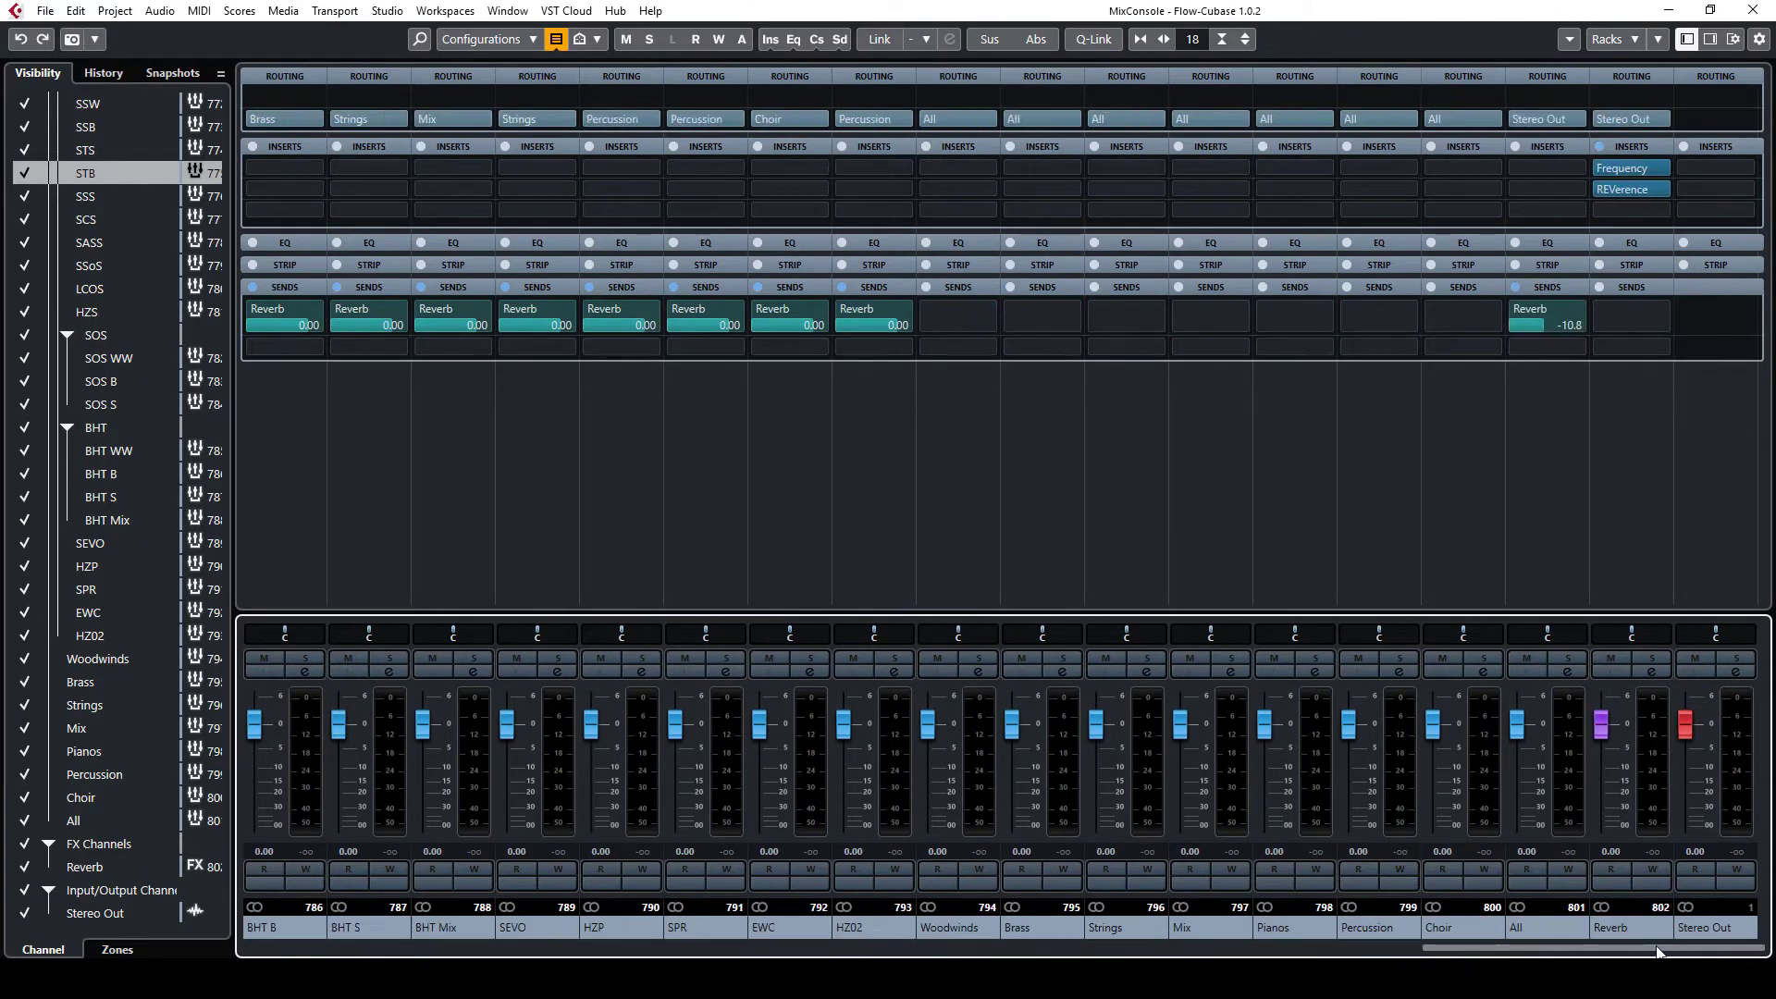
pyautogui.click(1042, 927)
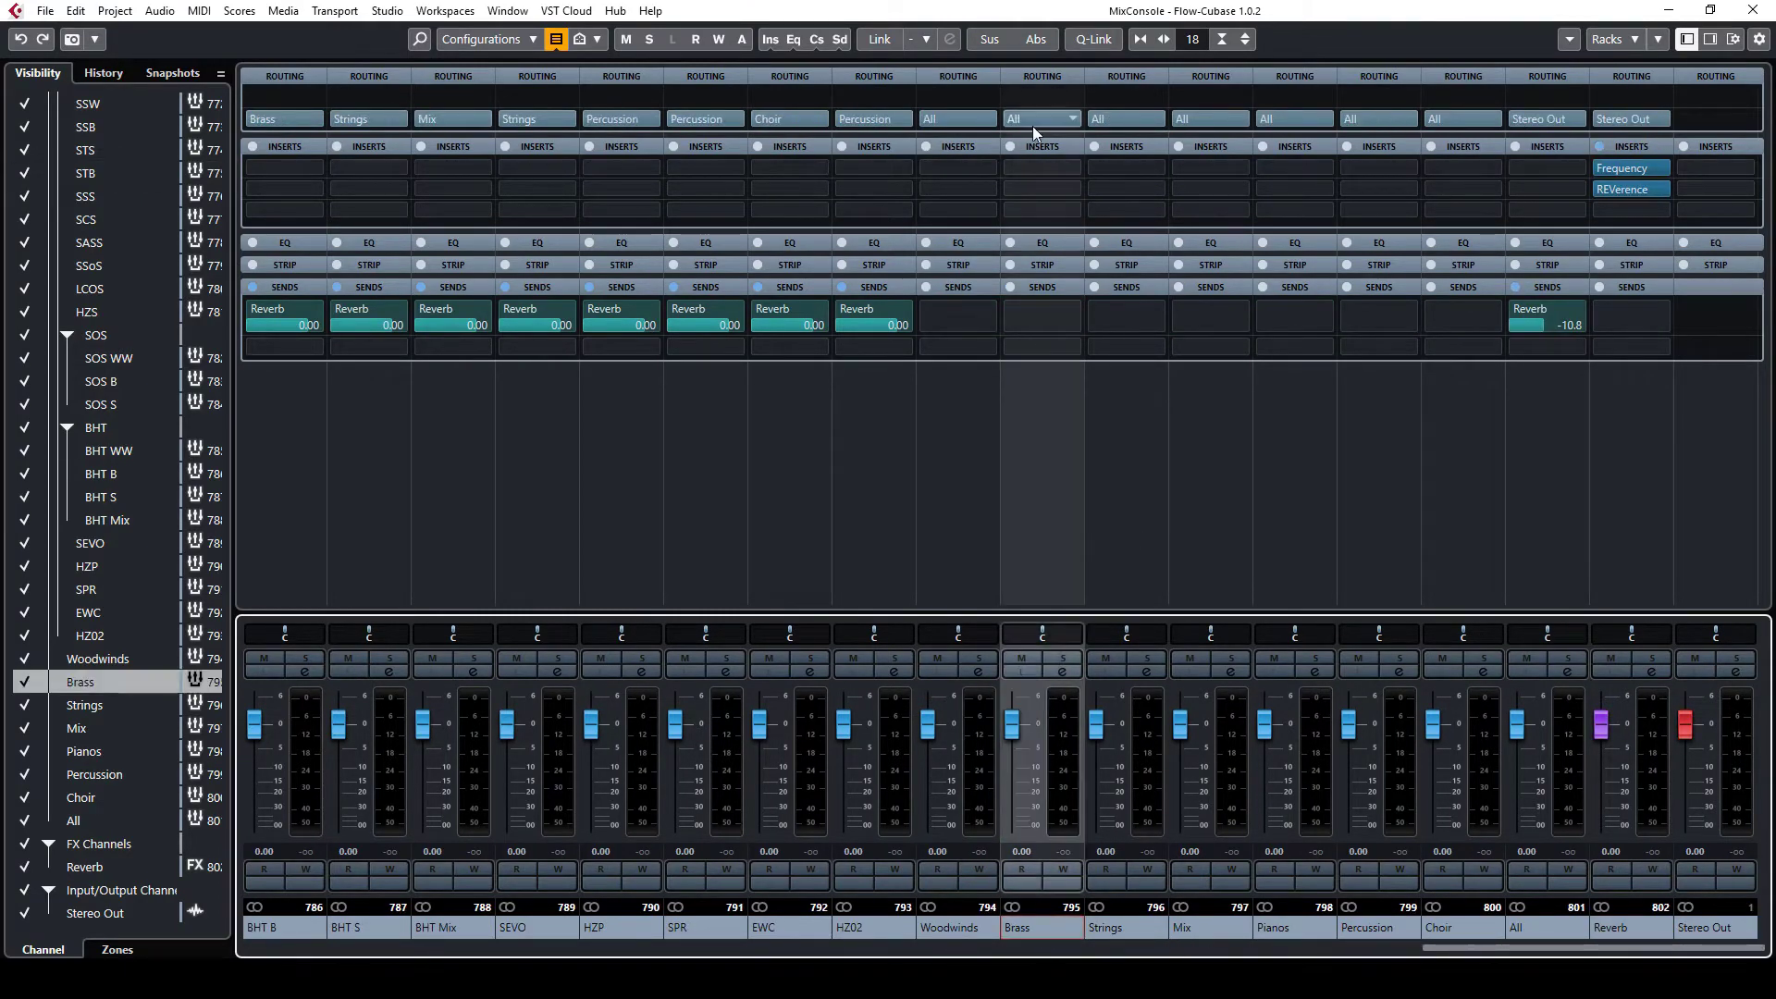
pyautogui.click(1528, 930)
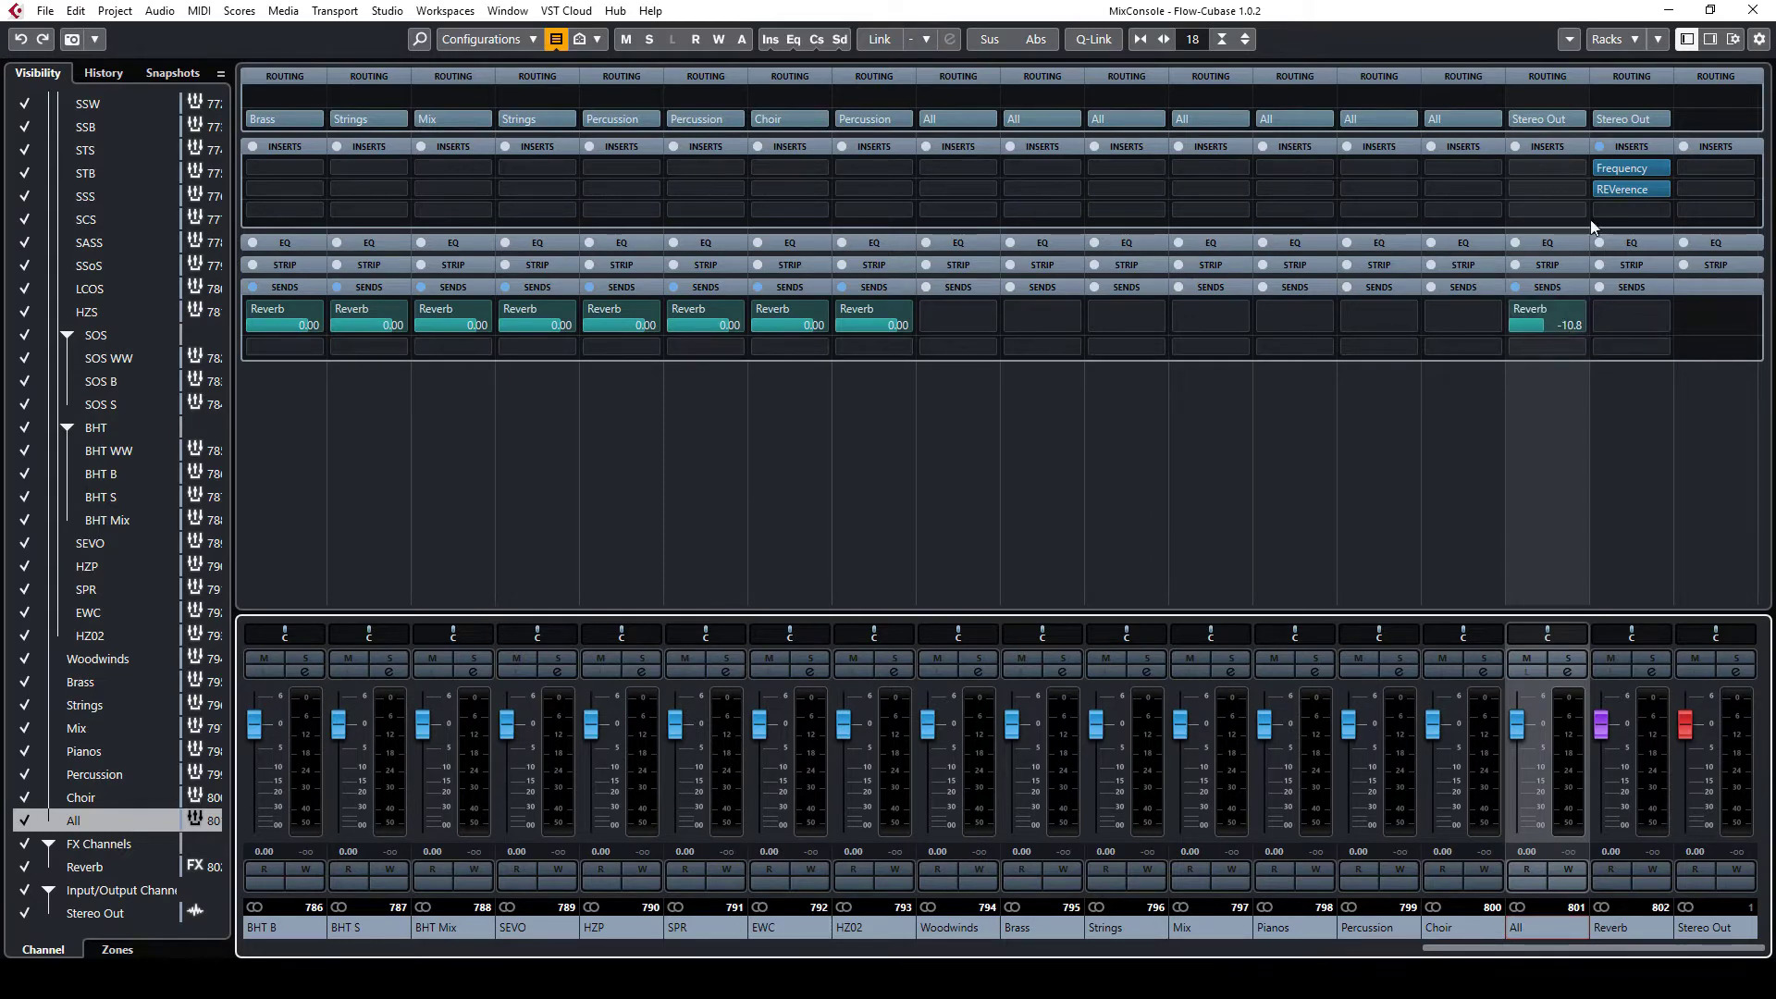
pyautogui.click(1753, 10)
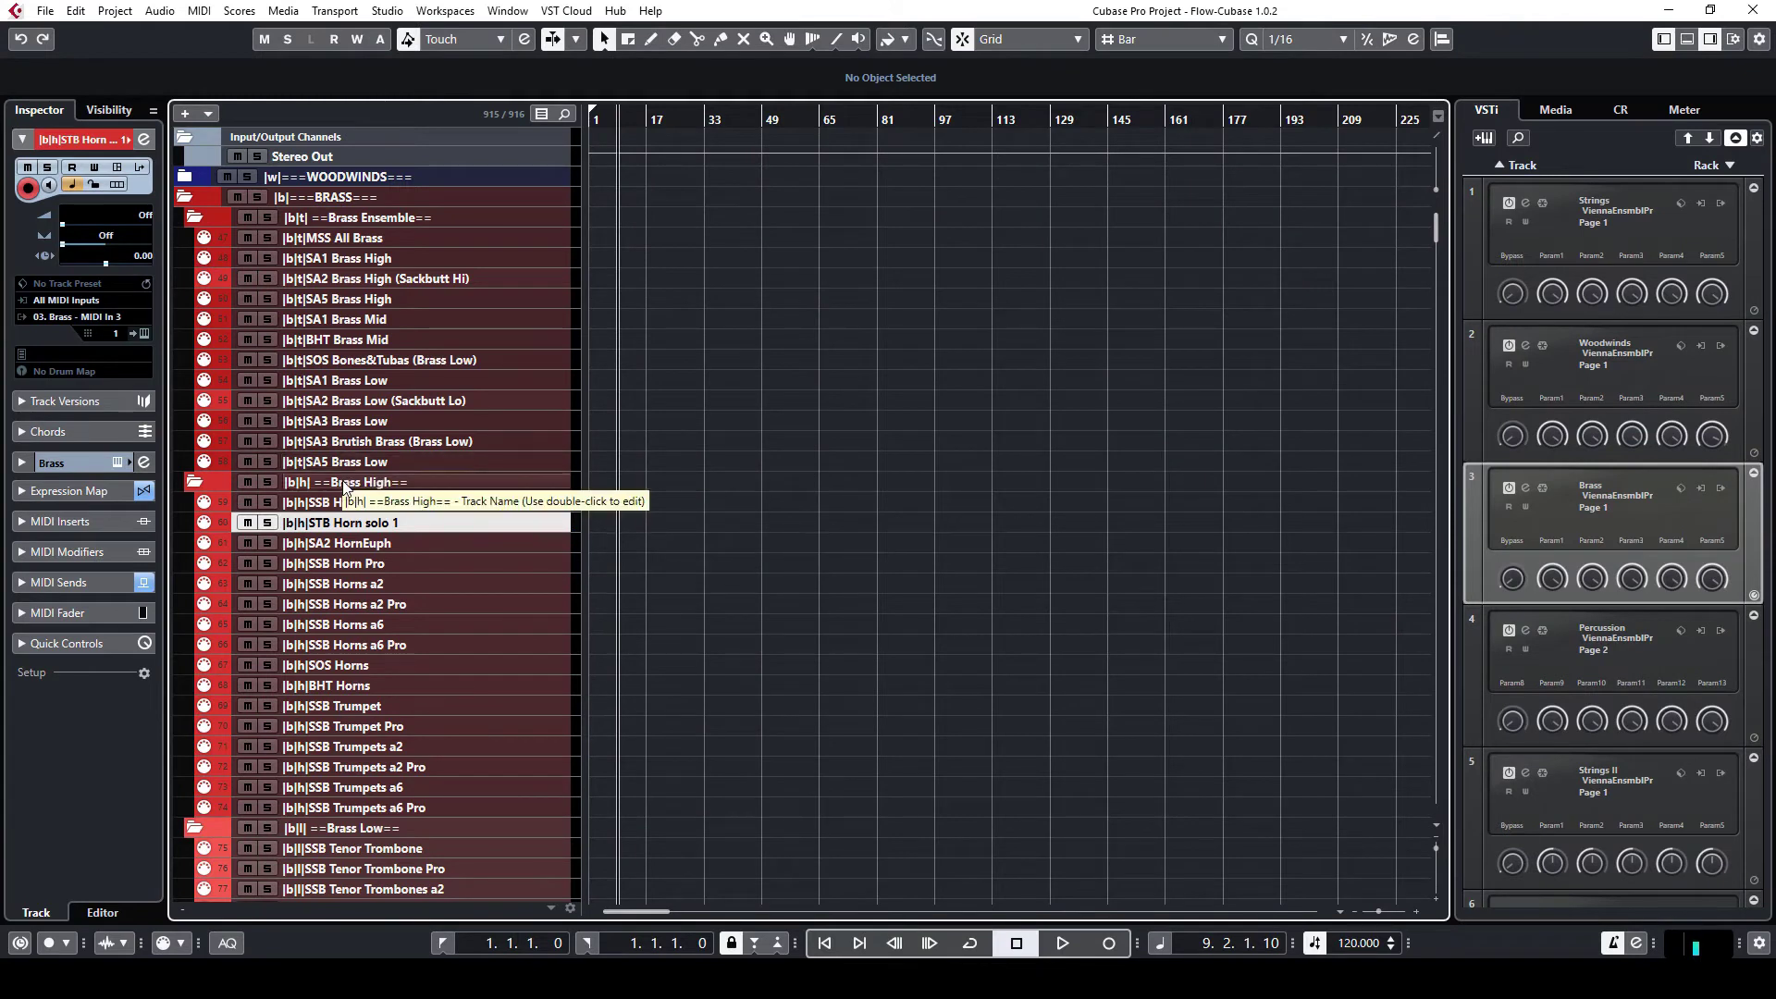
# Inspect the expression map and MIDI sends of the STB Horn solo 1 track, and switch to Lemur Editor.
pyautogui.click(92, 494)
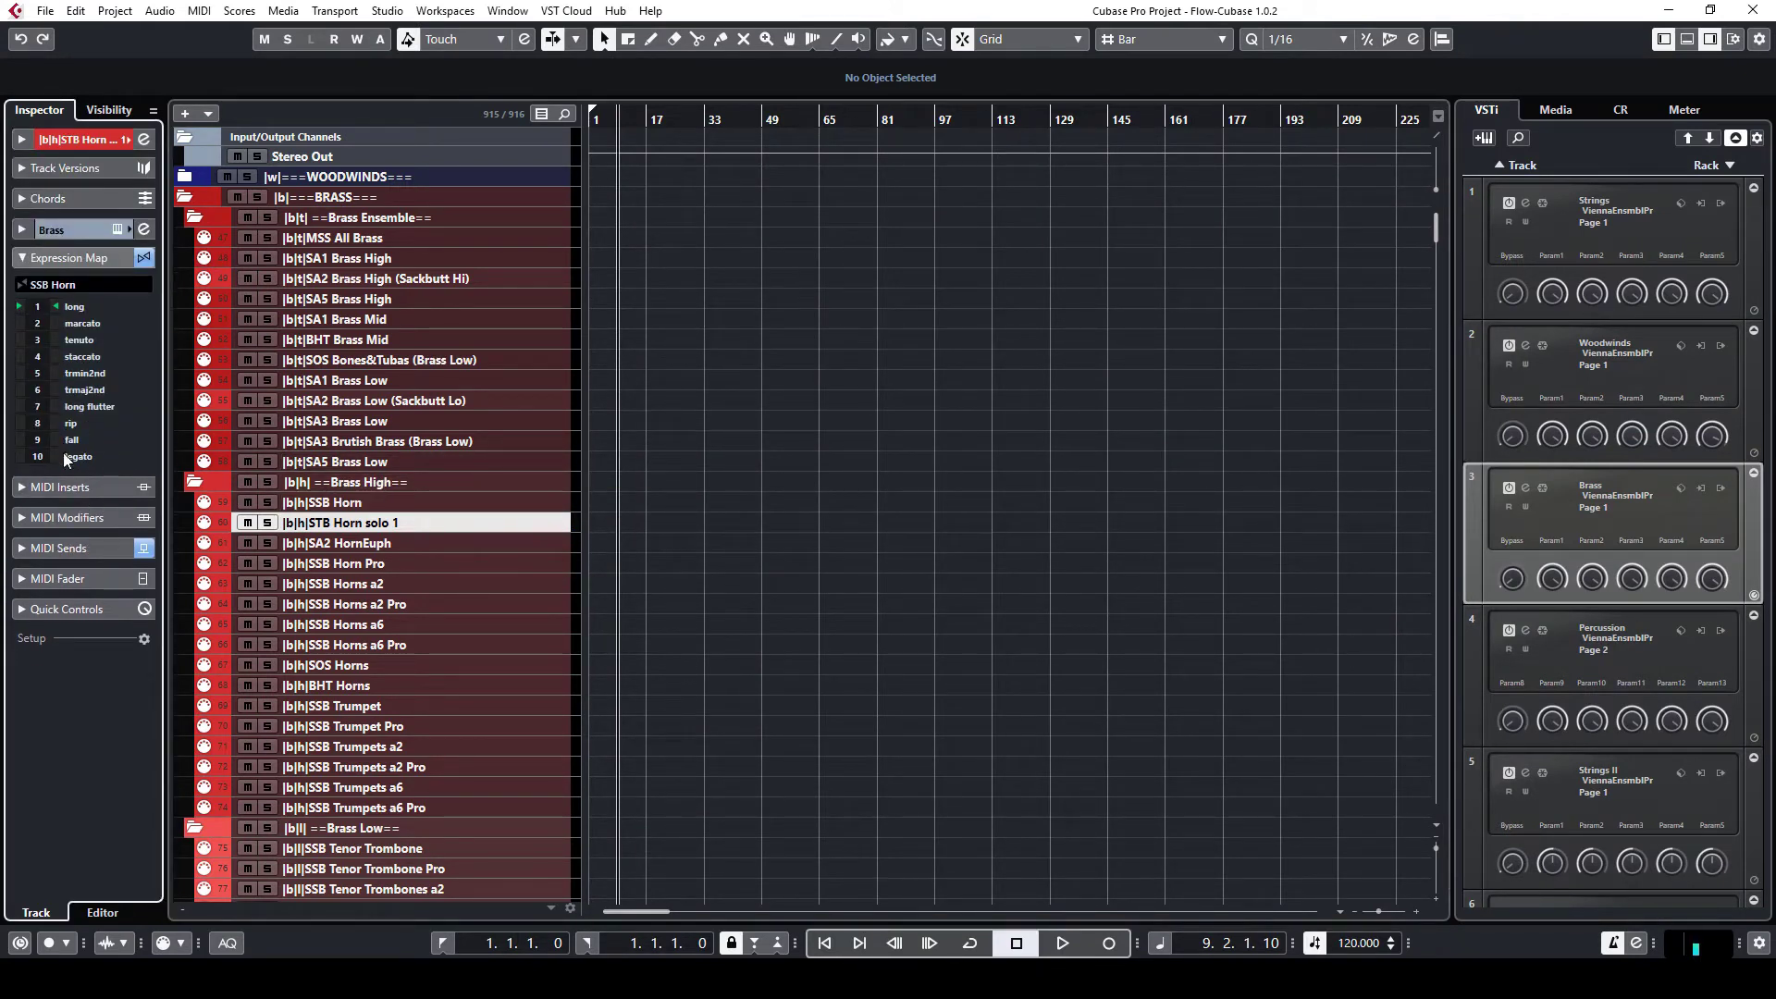
pyautogui.click(58, 546)
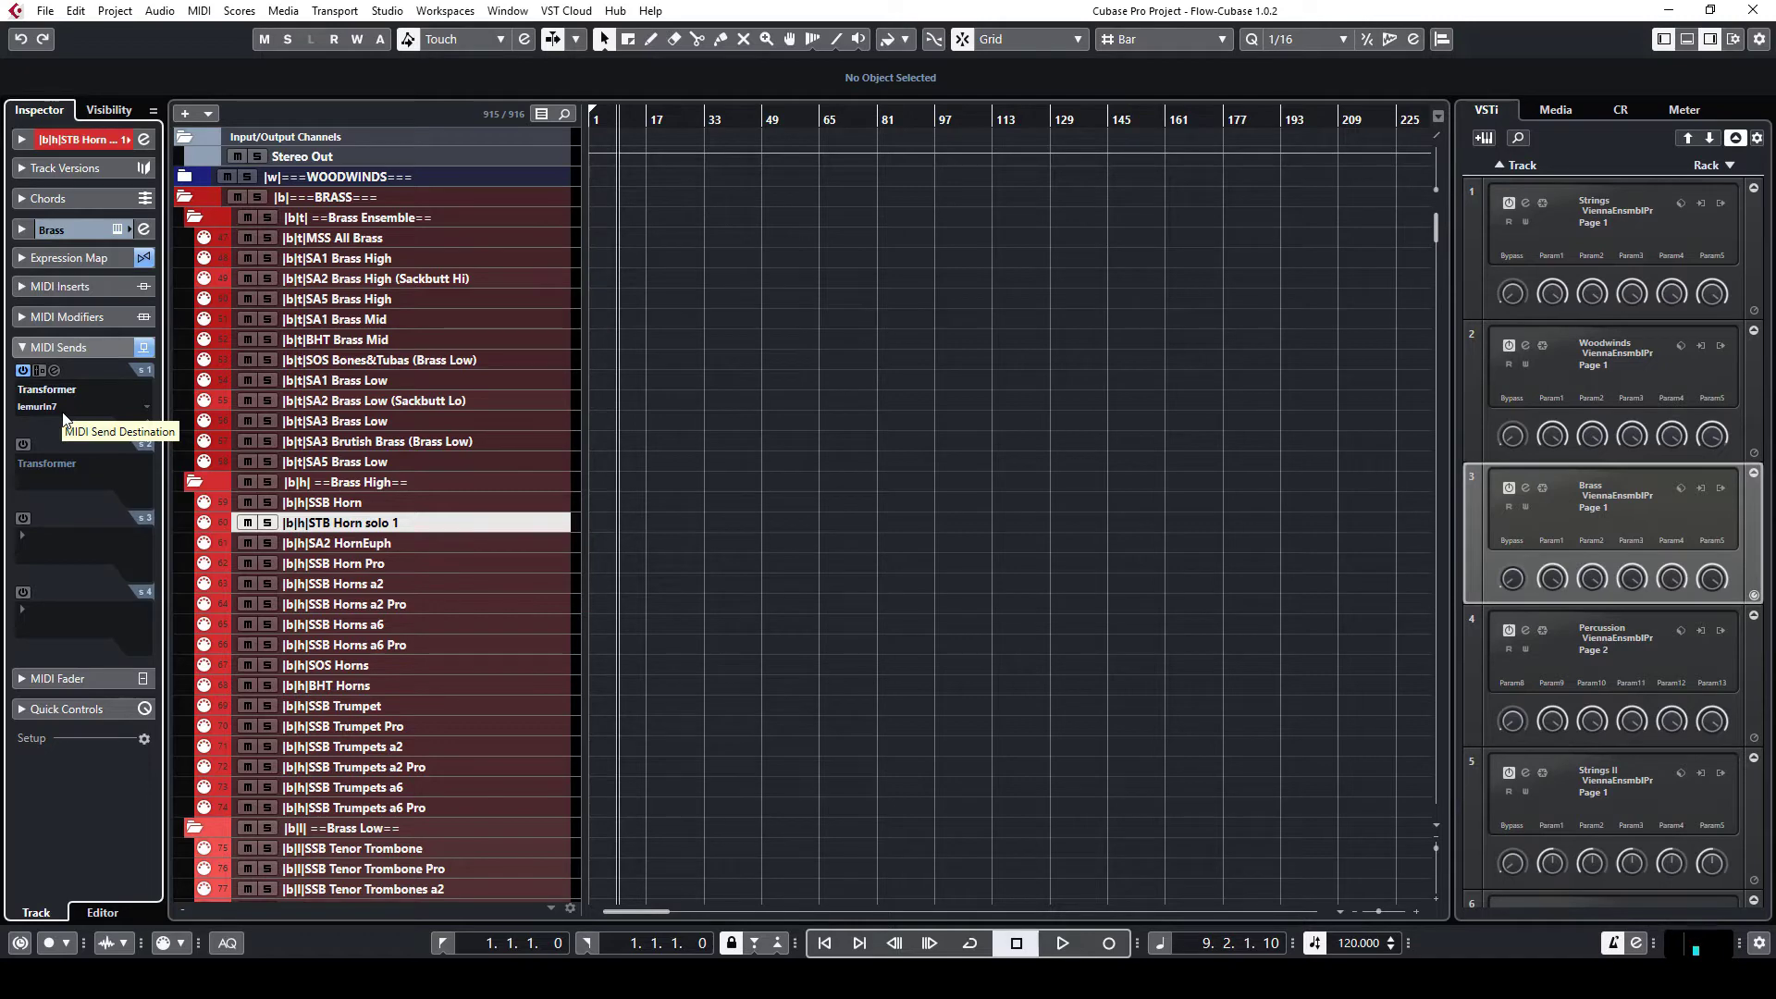
pyautogui.click(463, 980)
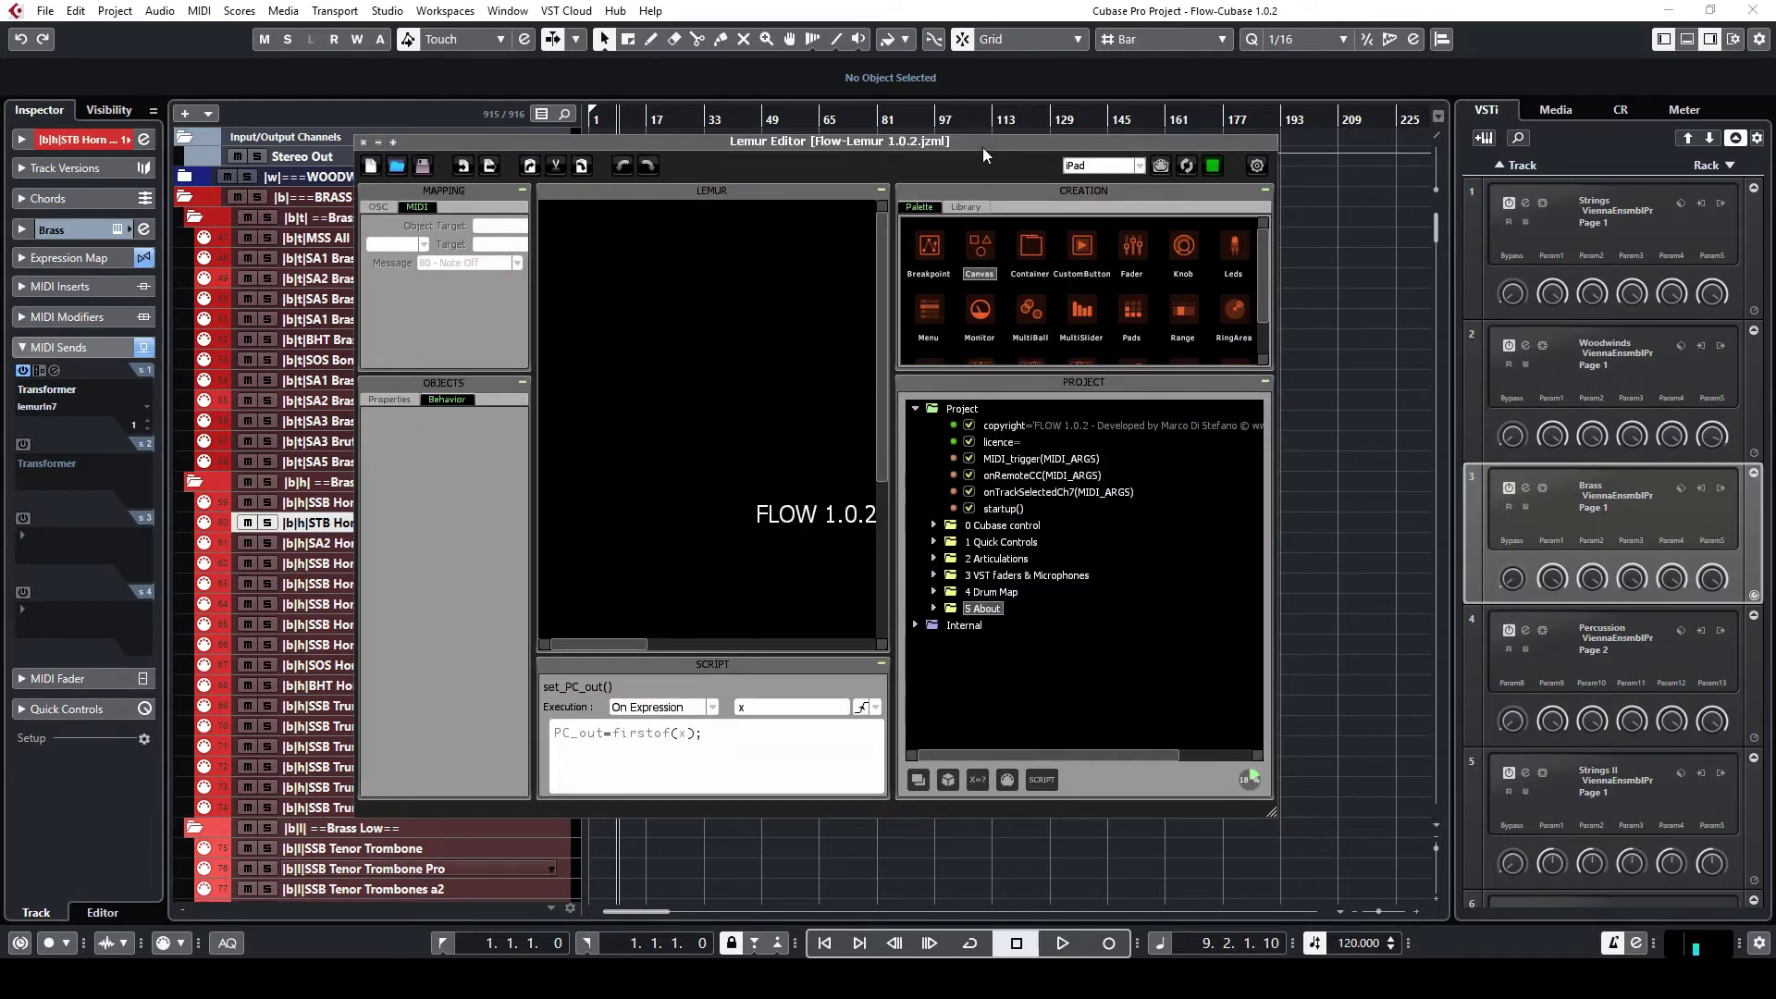
pyautogui.click(880, 366)
# Switch to Vienna Ensemble Pro and examine the Spitfire Studio Brass Professional instrument list in Kontakt's library browser.
pyautogui.click(647, 979)
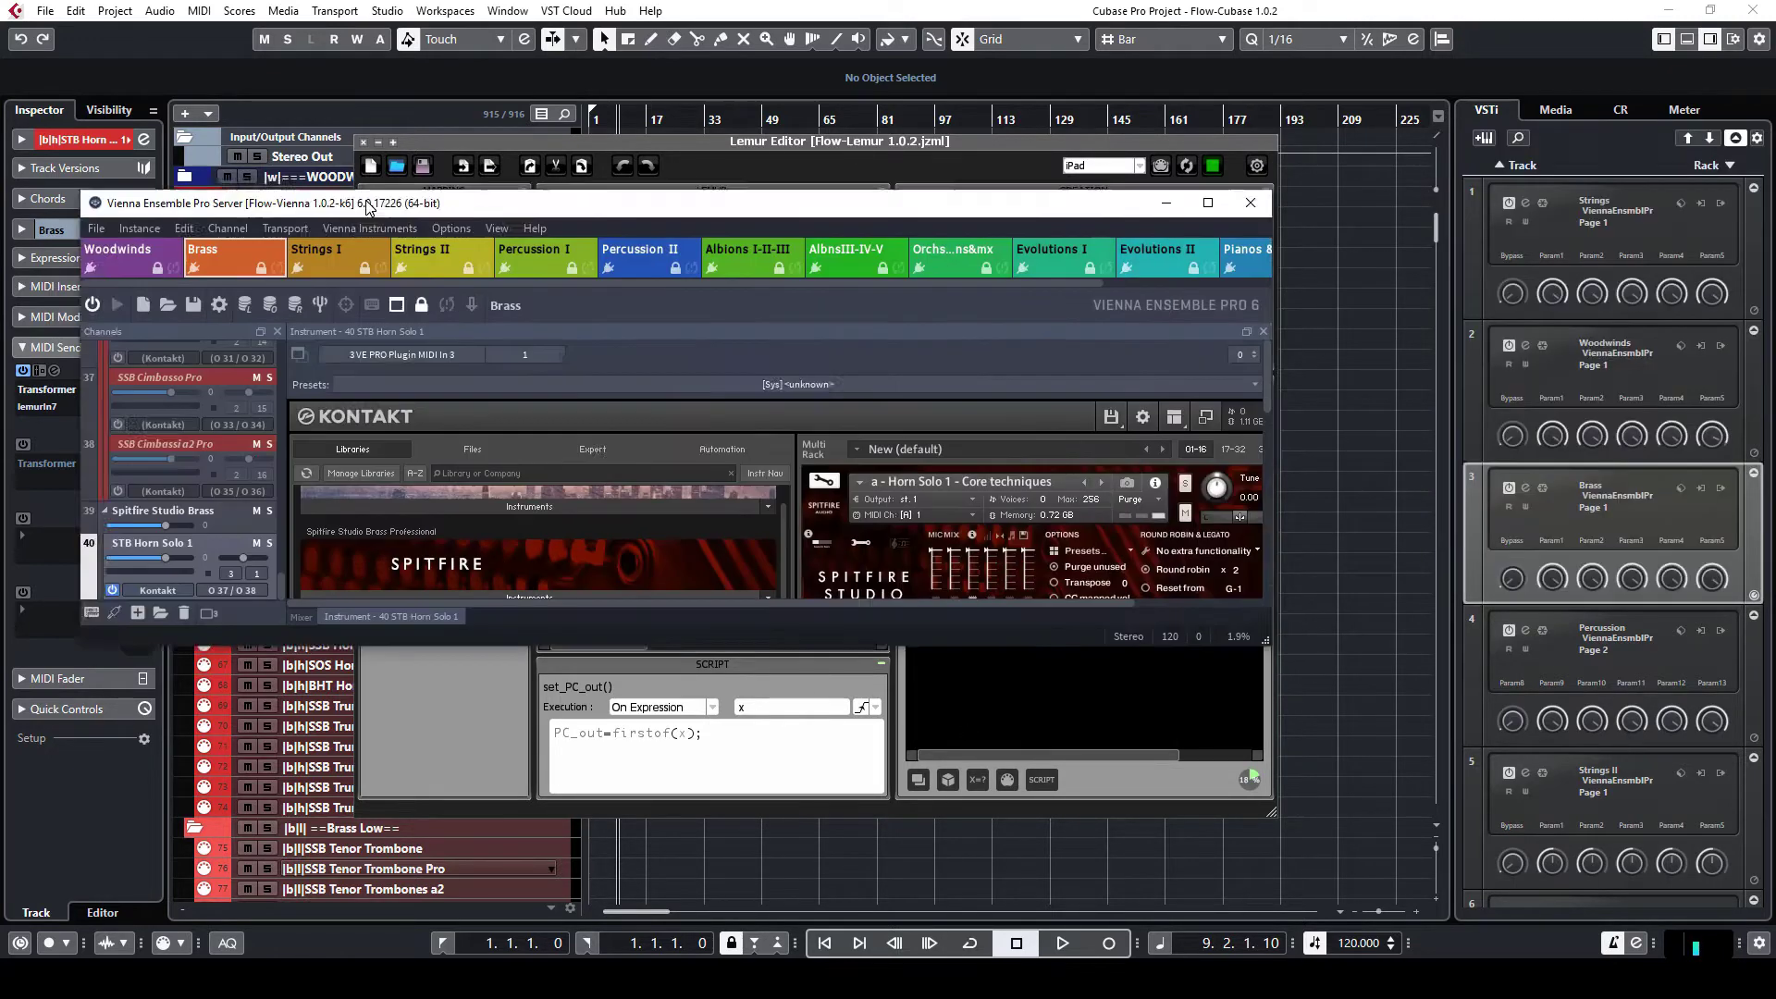
pyautogui.moveTo(367, 202); pyautogui.dragTo(604, 187)
pyautogui.doubleClick(720, 188)
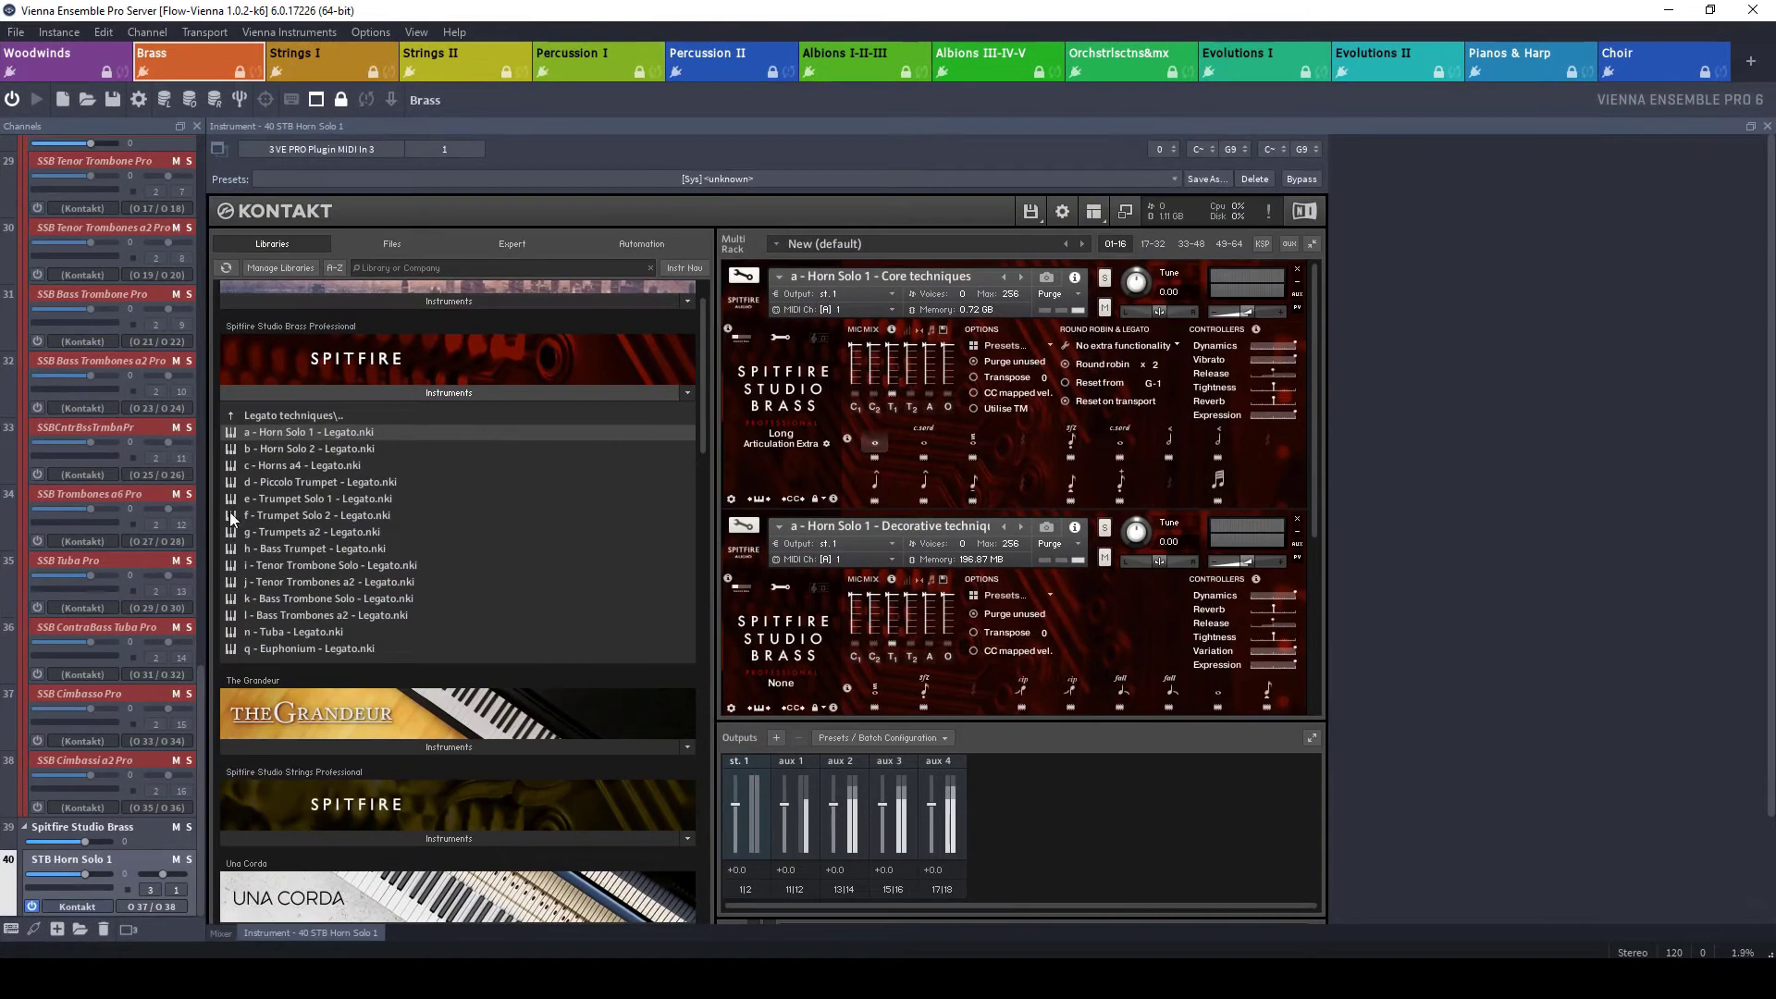
pyautogui.scroll(2, 374, 464)
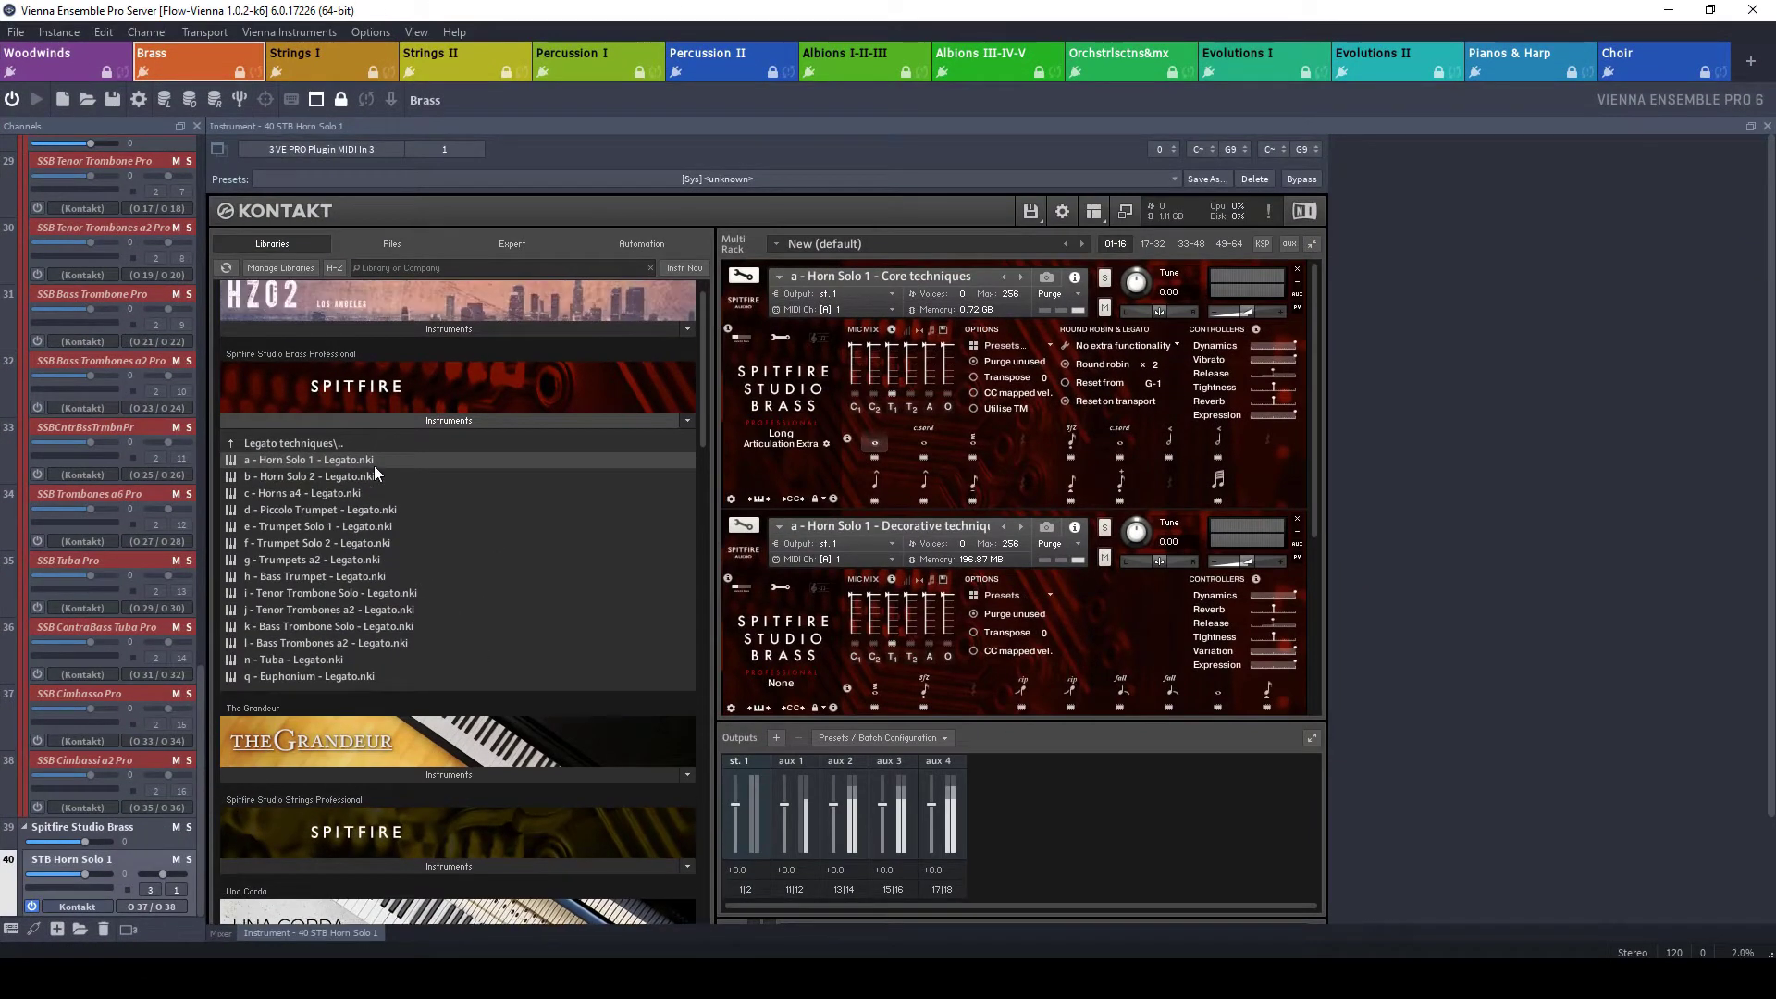
pyautogui.scroll(-3, 497, 475)
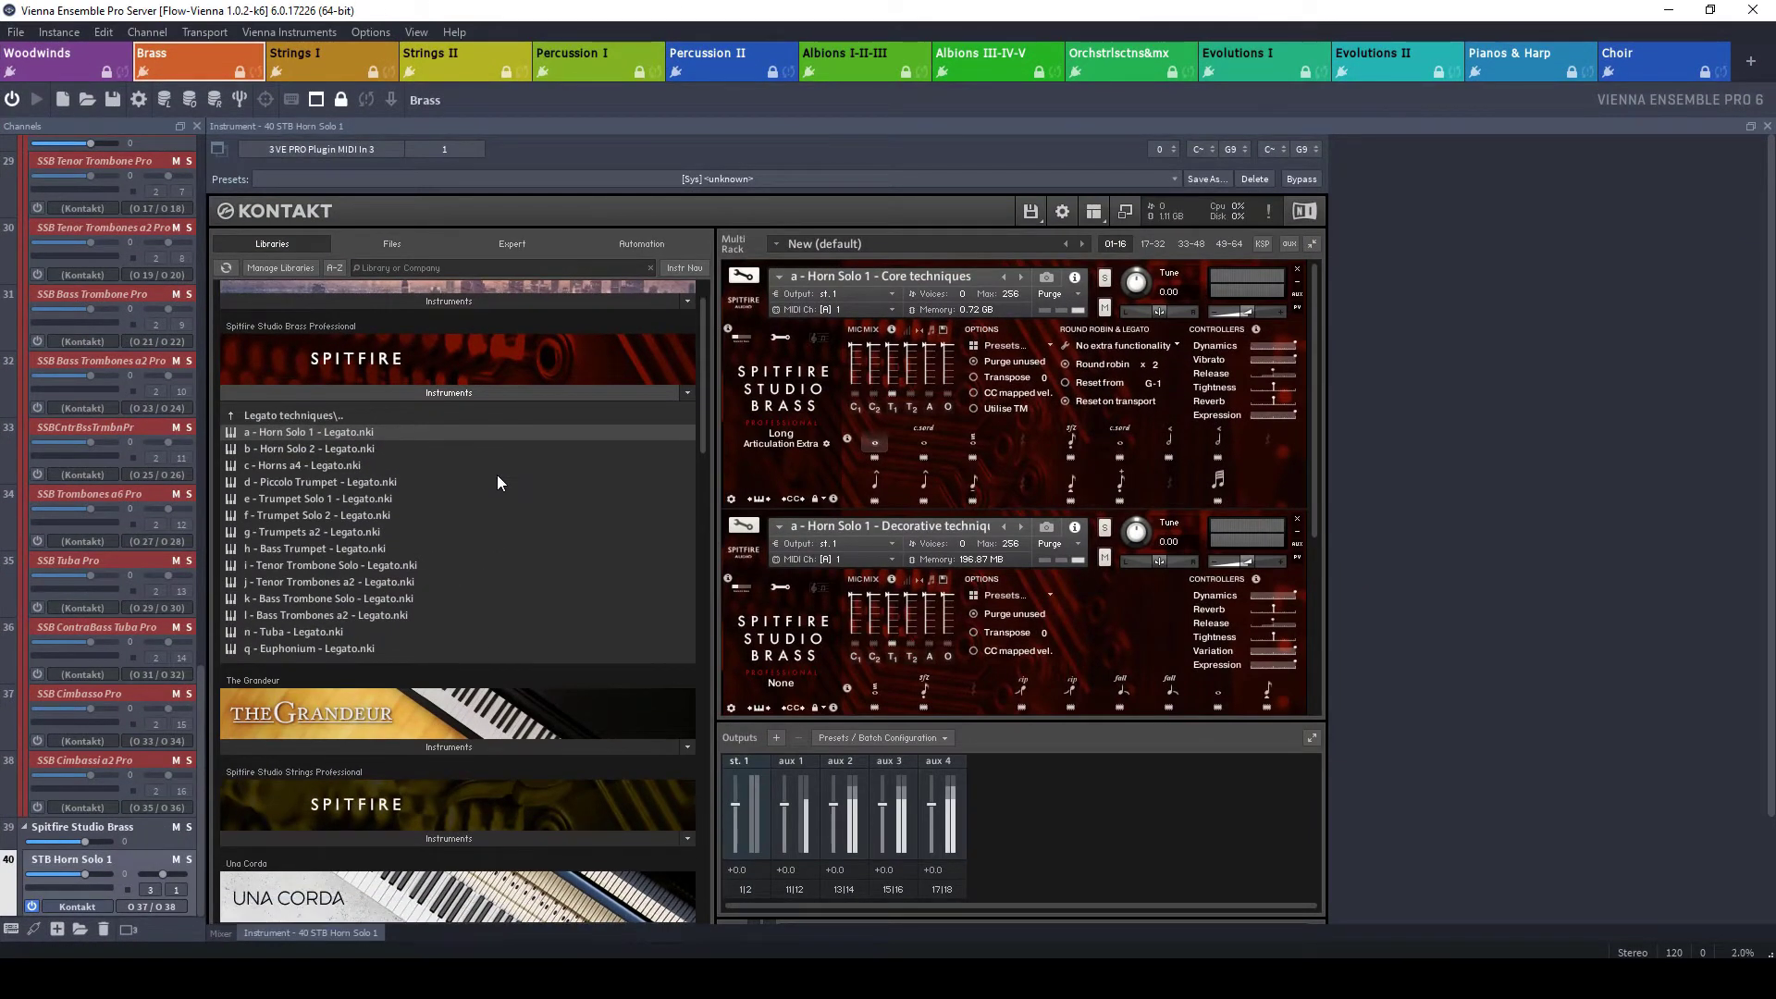
pyautogui.doubleClick(298, 408)
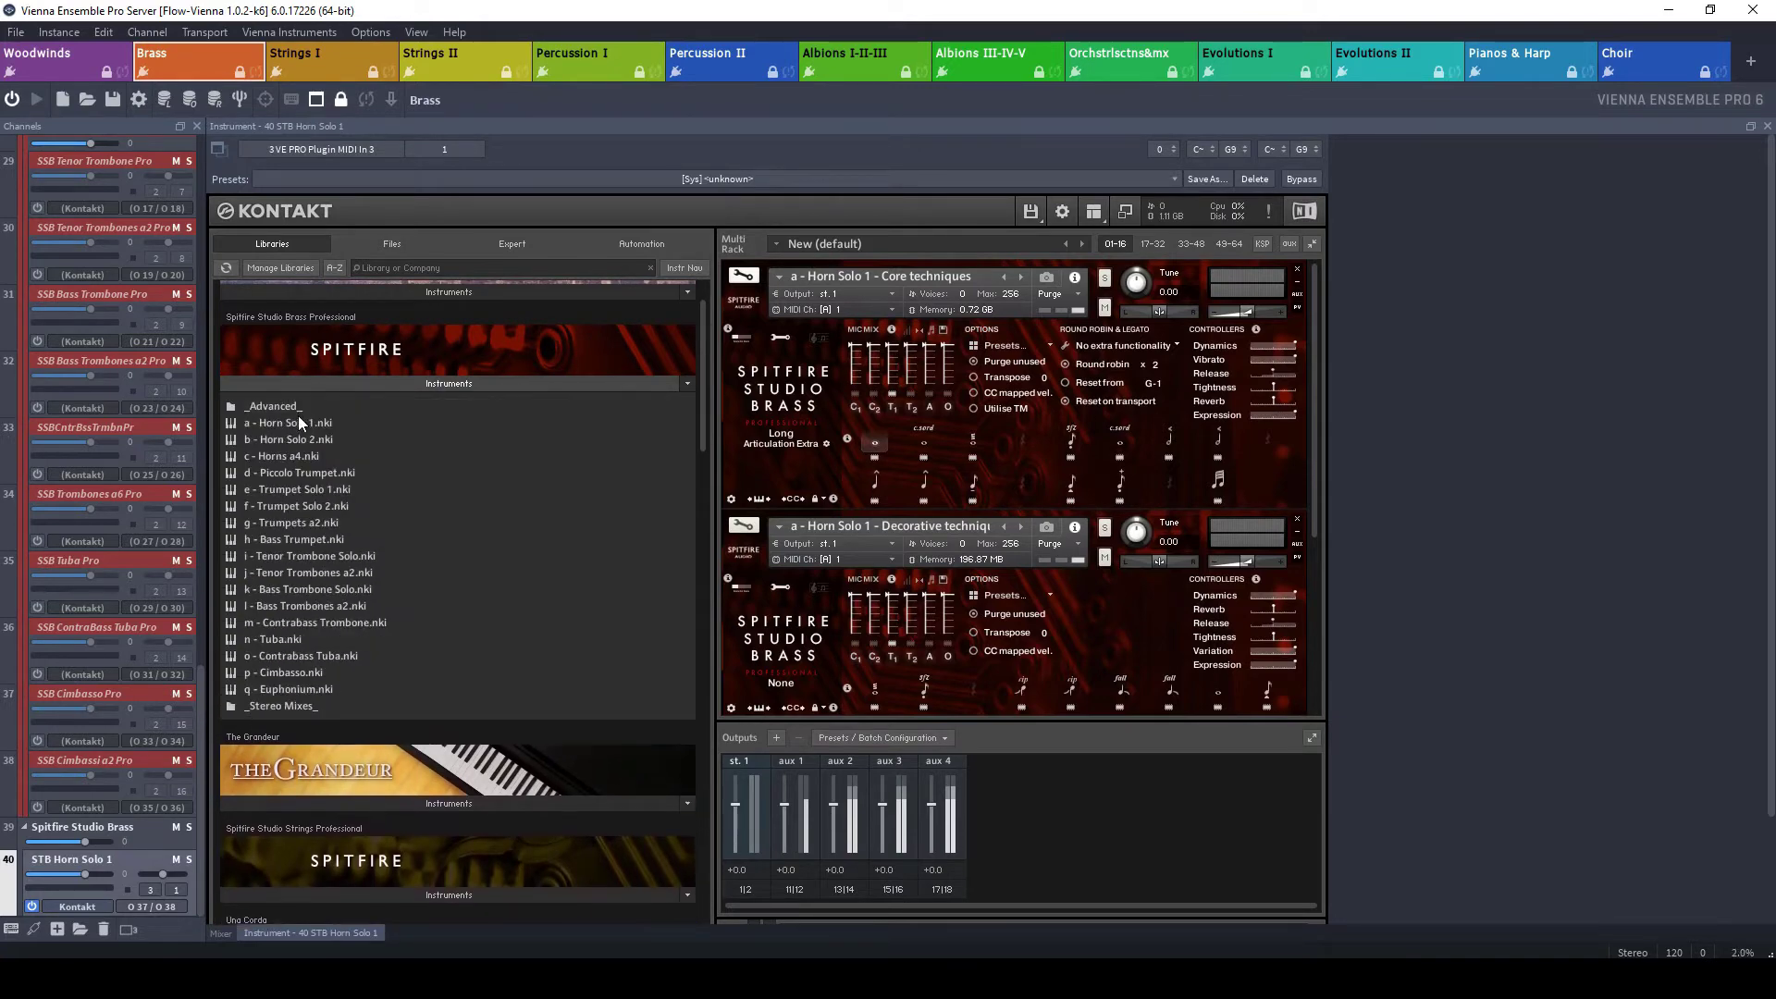
pyautogui.click(296, 421)
pyautogui.press('b')
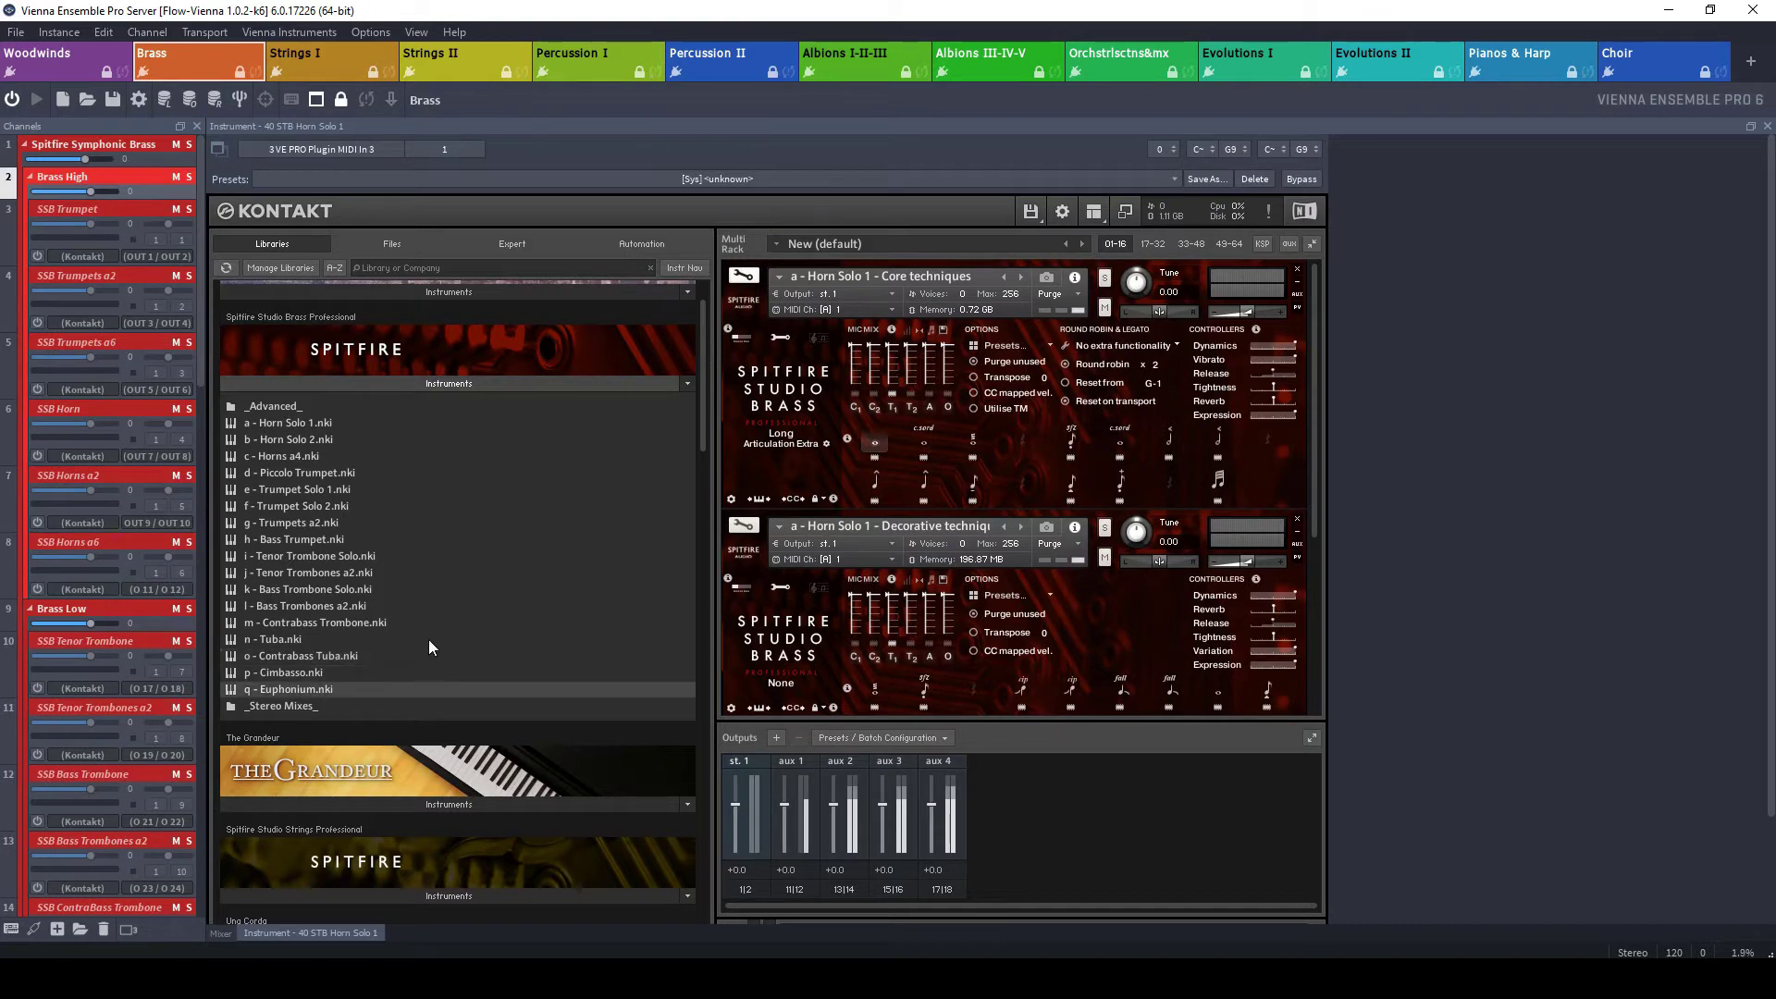
pyautogui.click(1669, 11)
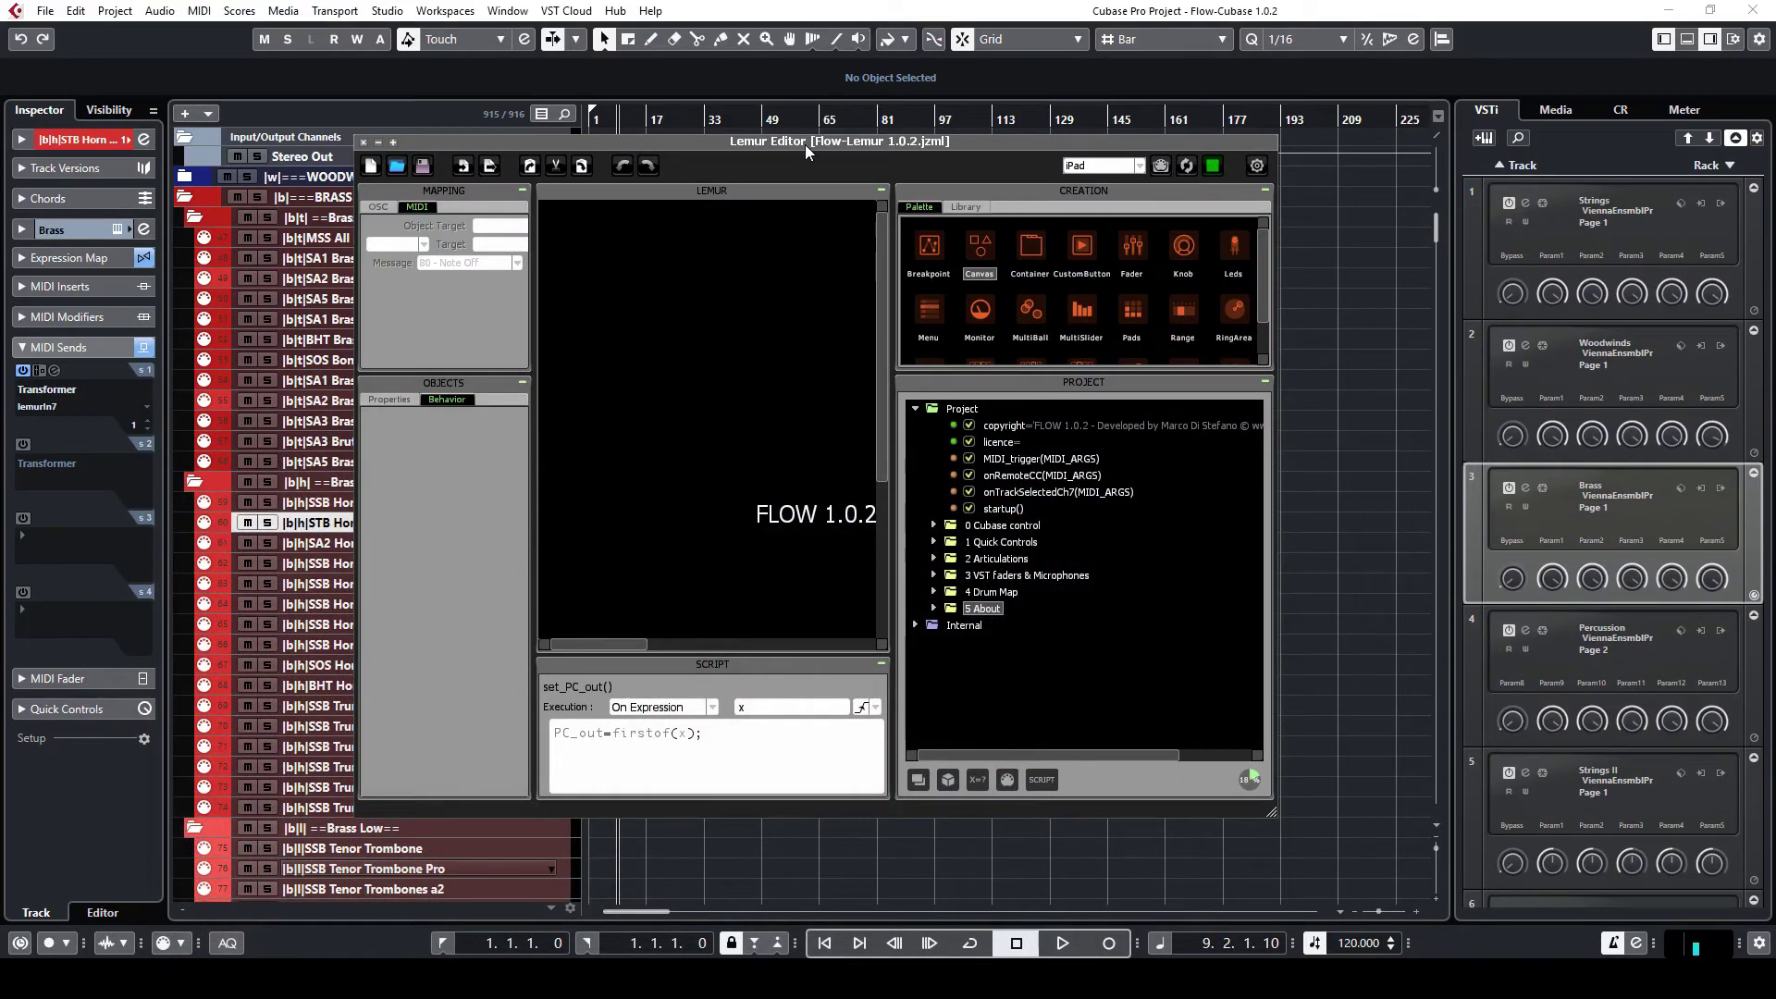
# Maximize the Lemur Editor window, shrink its mapping and objects areas, and widen the creation and project areas.
pyautogui.moveTo(805, 143); pyautogui.dragTo(556, 57)
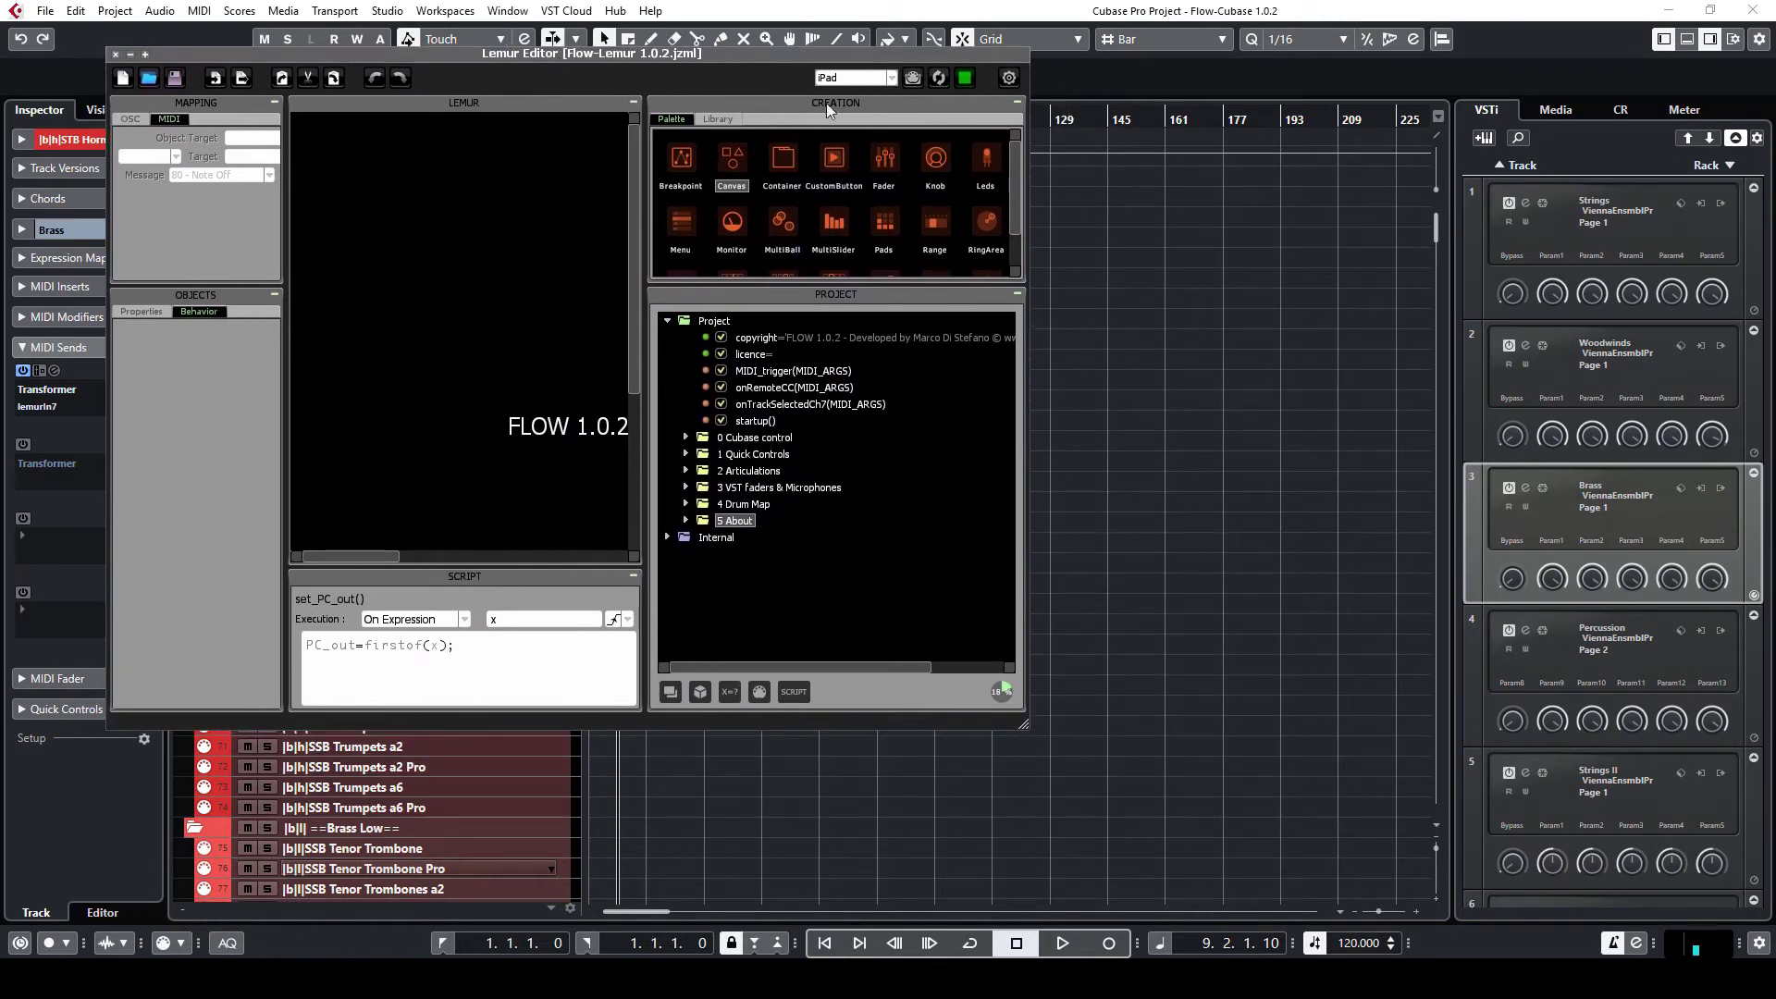
pyautogui.click(143, 54)
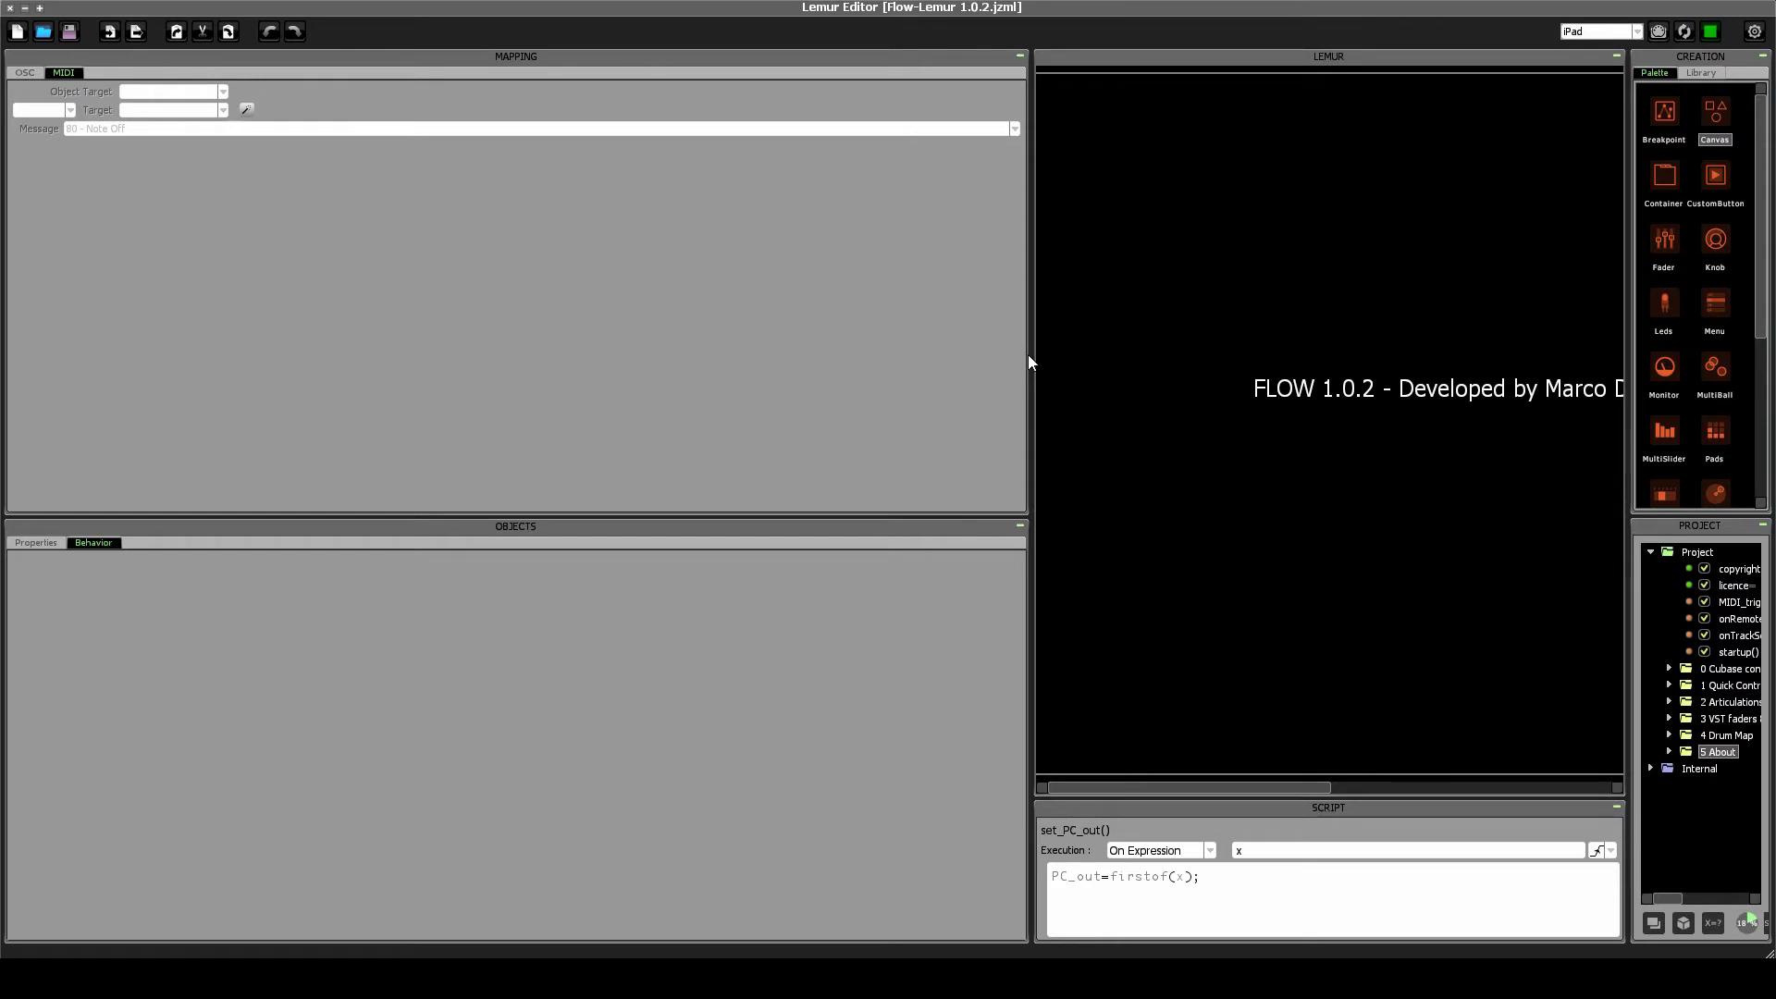
pyautogui.moveTo(1027, 361); pyautogui.dragTo(351, 350)
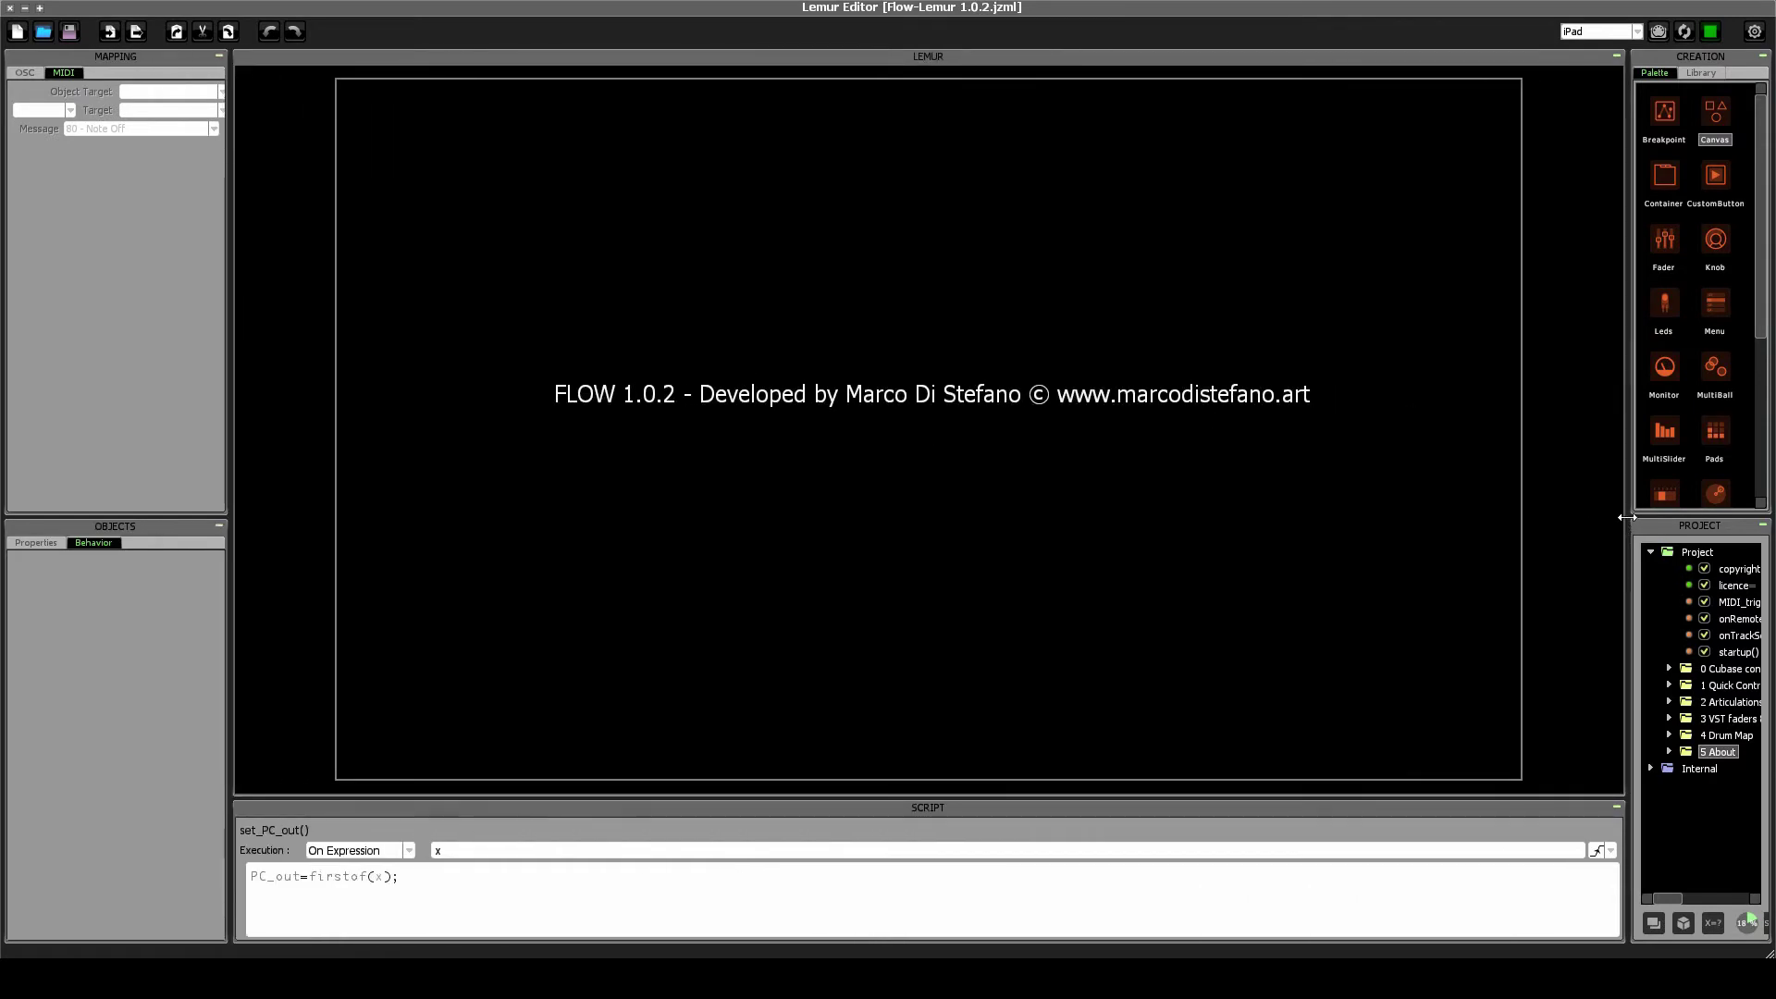
pyautogui.moveTo(1619, 524); pyautogui.dragTo(1351, 524)
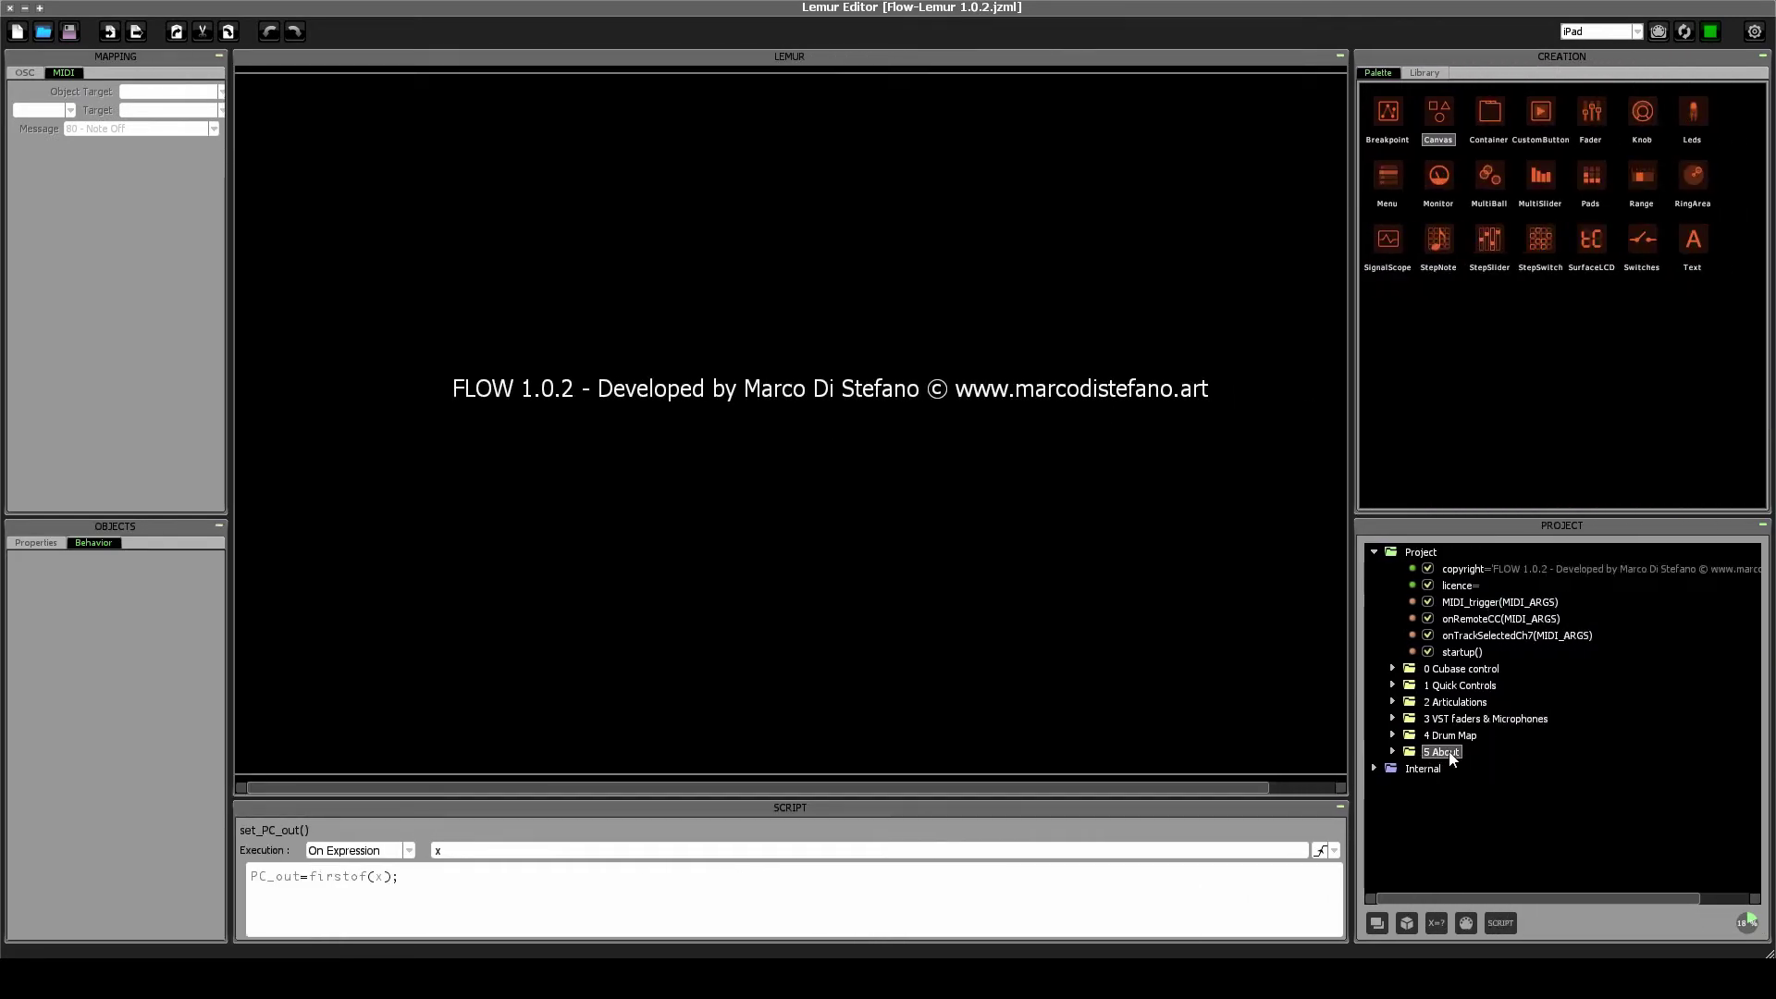
# Expand the 5 About folder in the Lemur project tree down to the contents of in7_ch01 inside container i.
pyautogui.click(1392, 751)
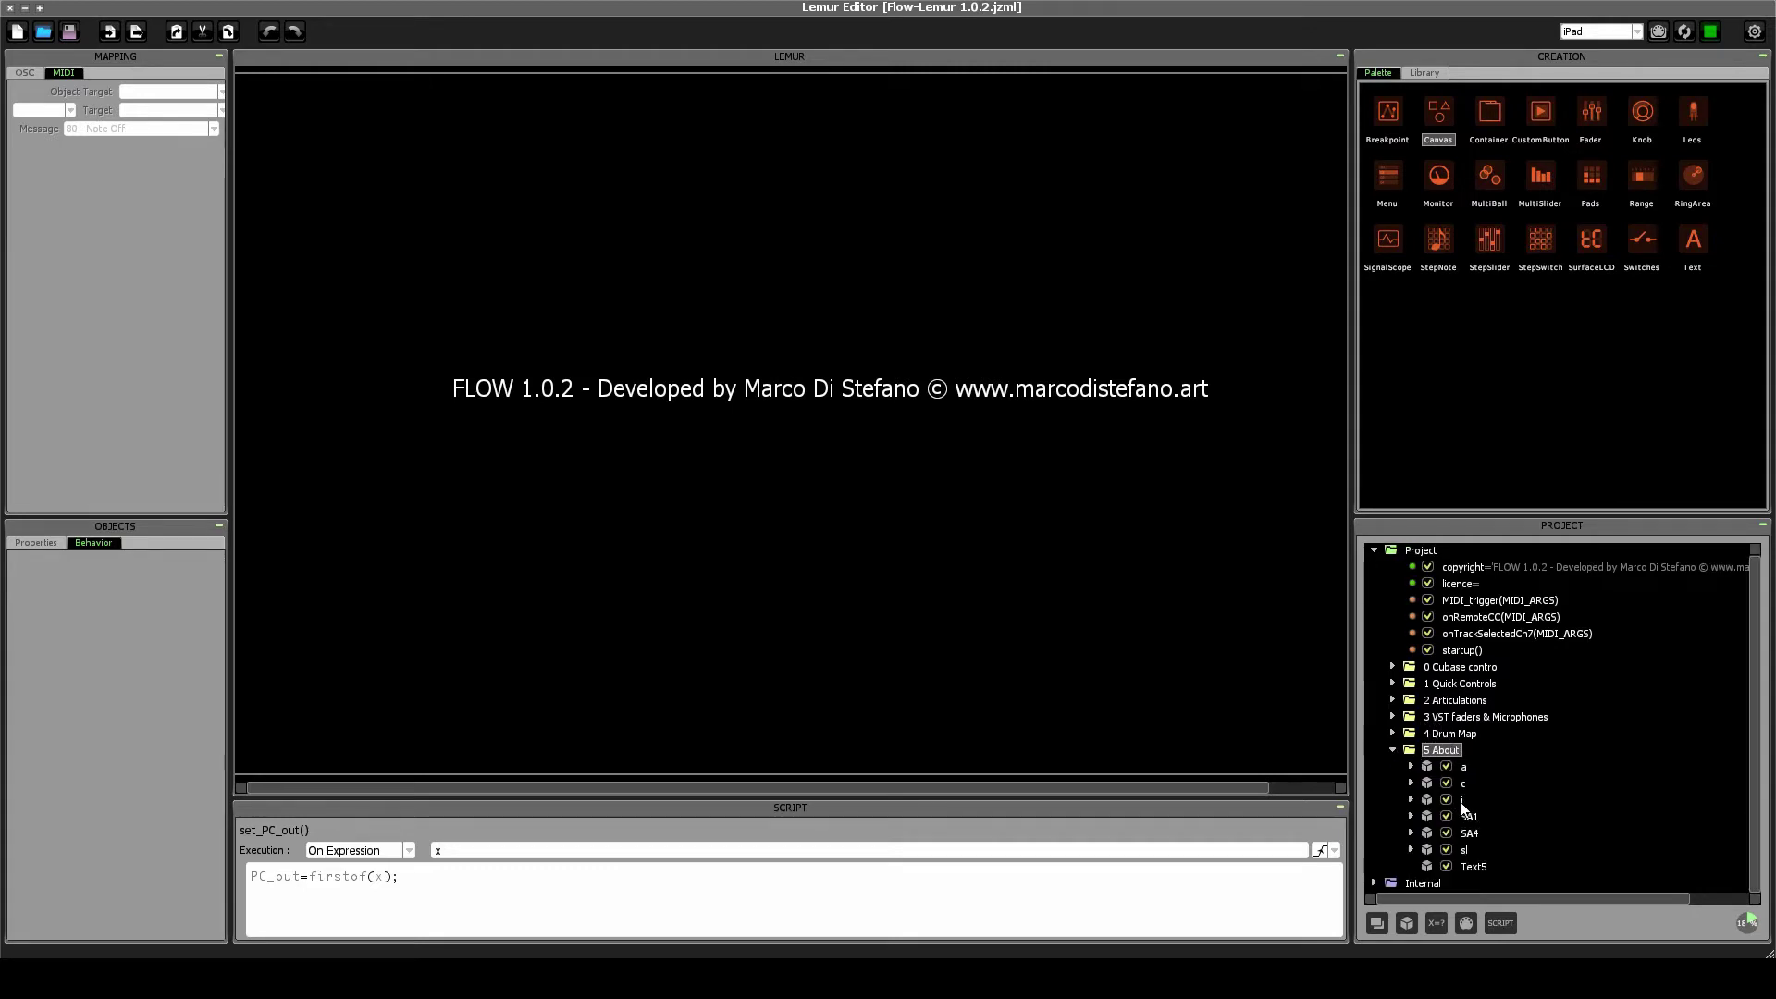
pyautogui.click(1410, 799)
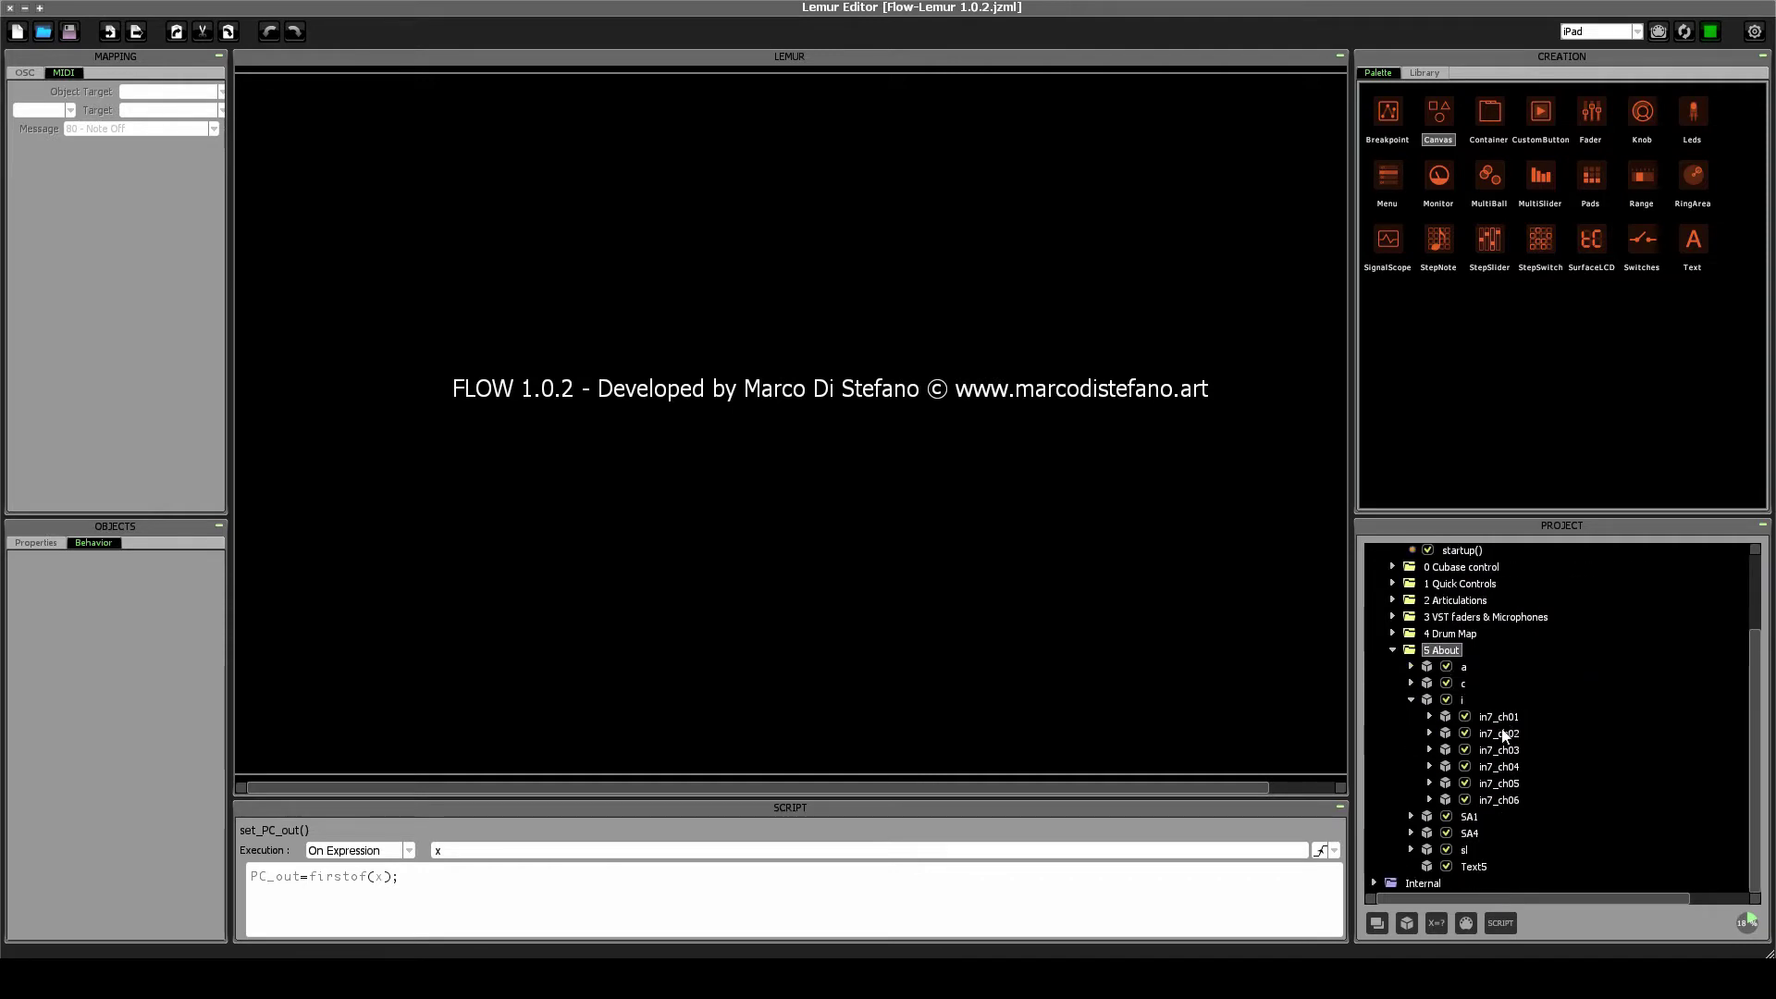
pyautogui.click(1429, 717)
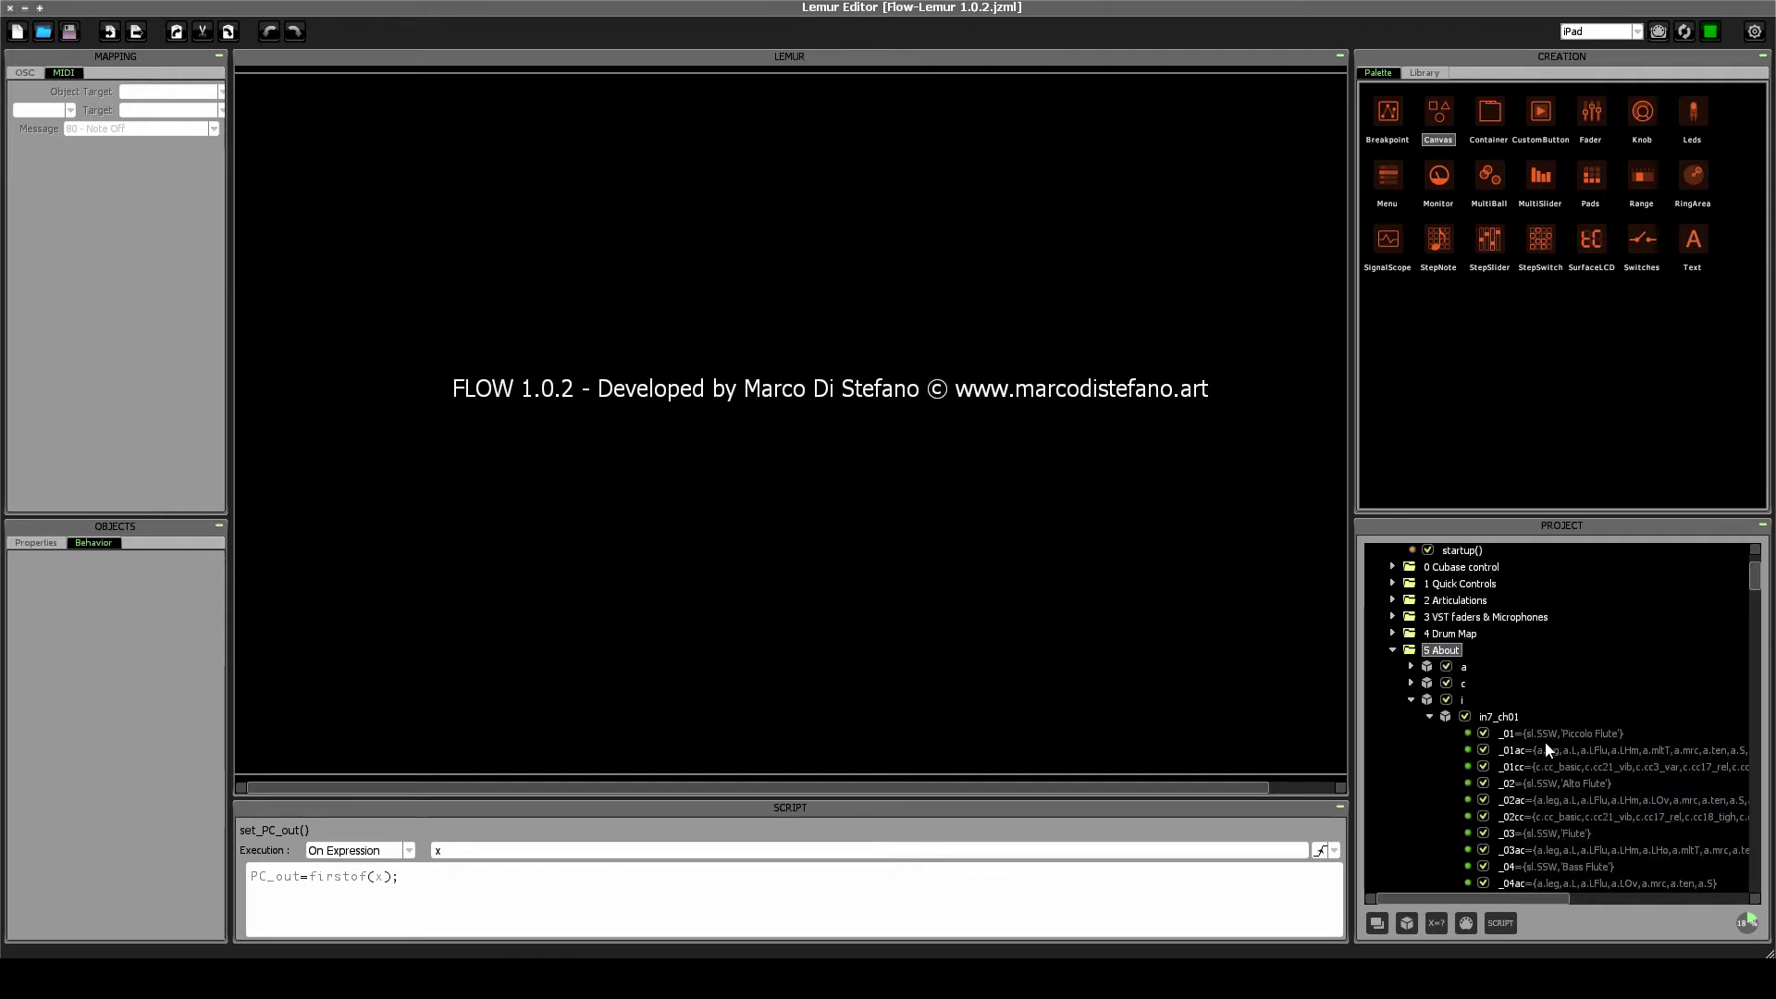
# Look through the instrument expressions of in7_ch01 down to the final entries, and collapse that container.
pyautogui.scroll(-20, 1542, 747)
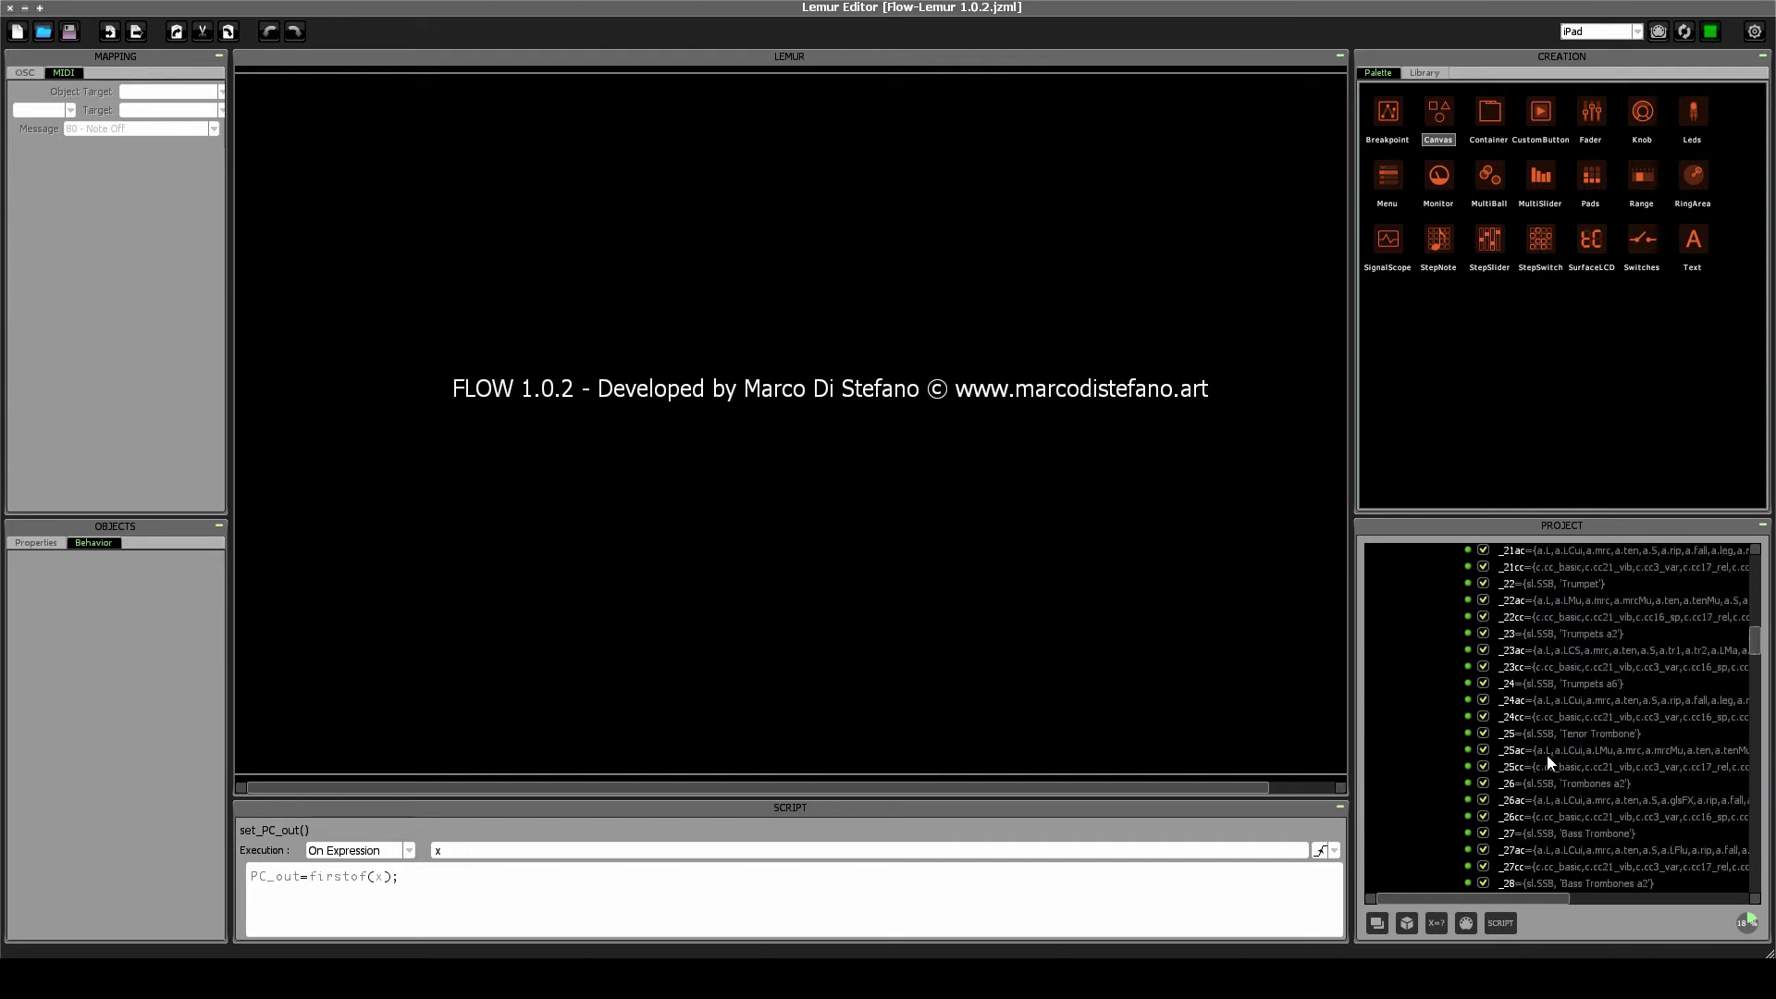
pyautogui.scroll(-20, 1551, 762)
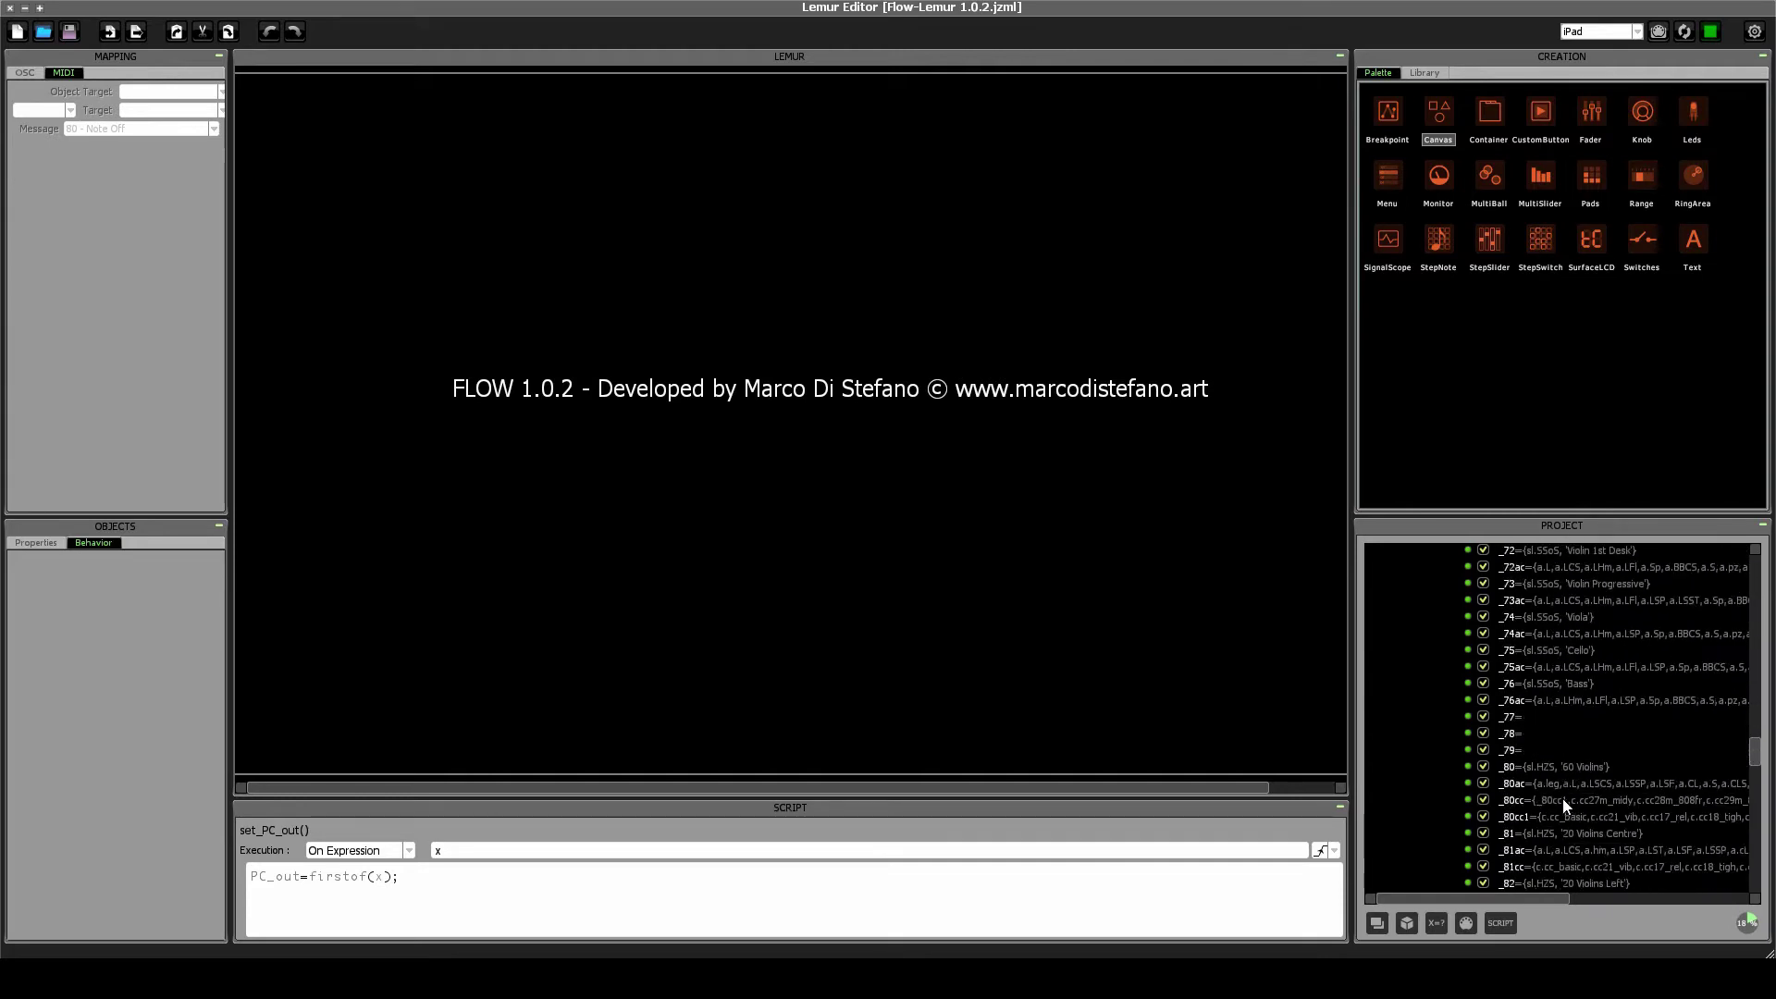
pyautogui.scroll(-20, 1577, 816)
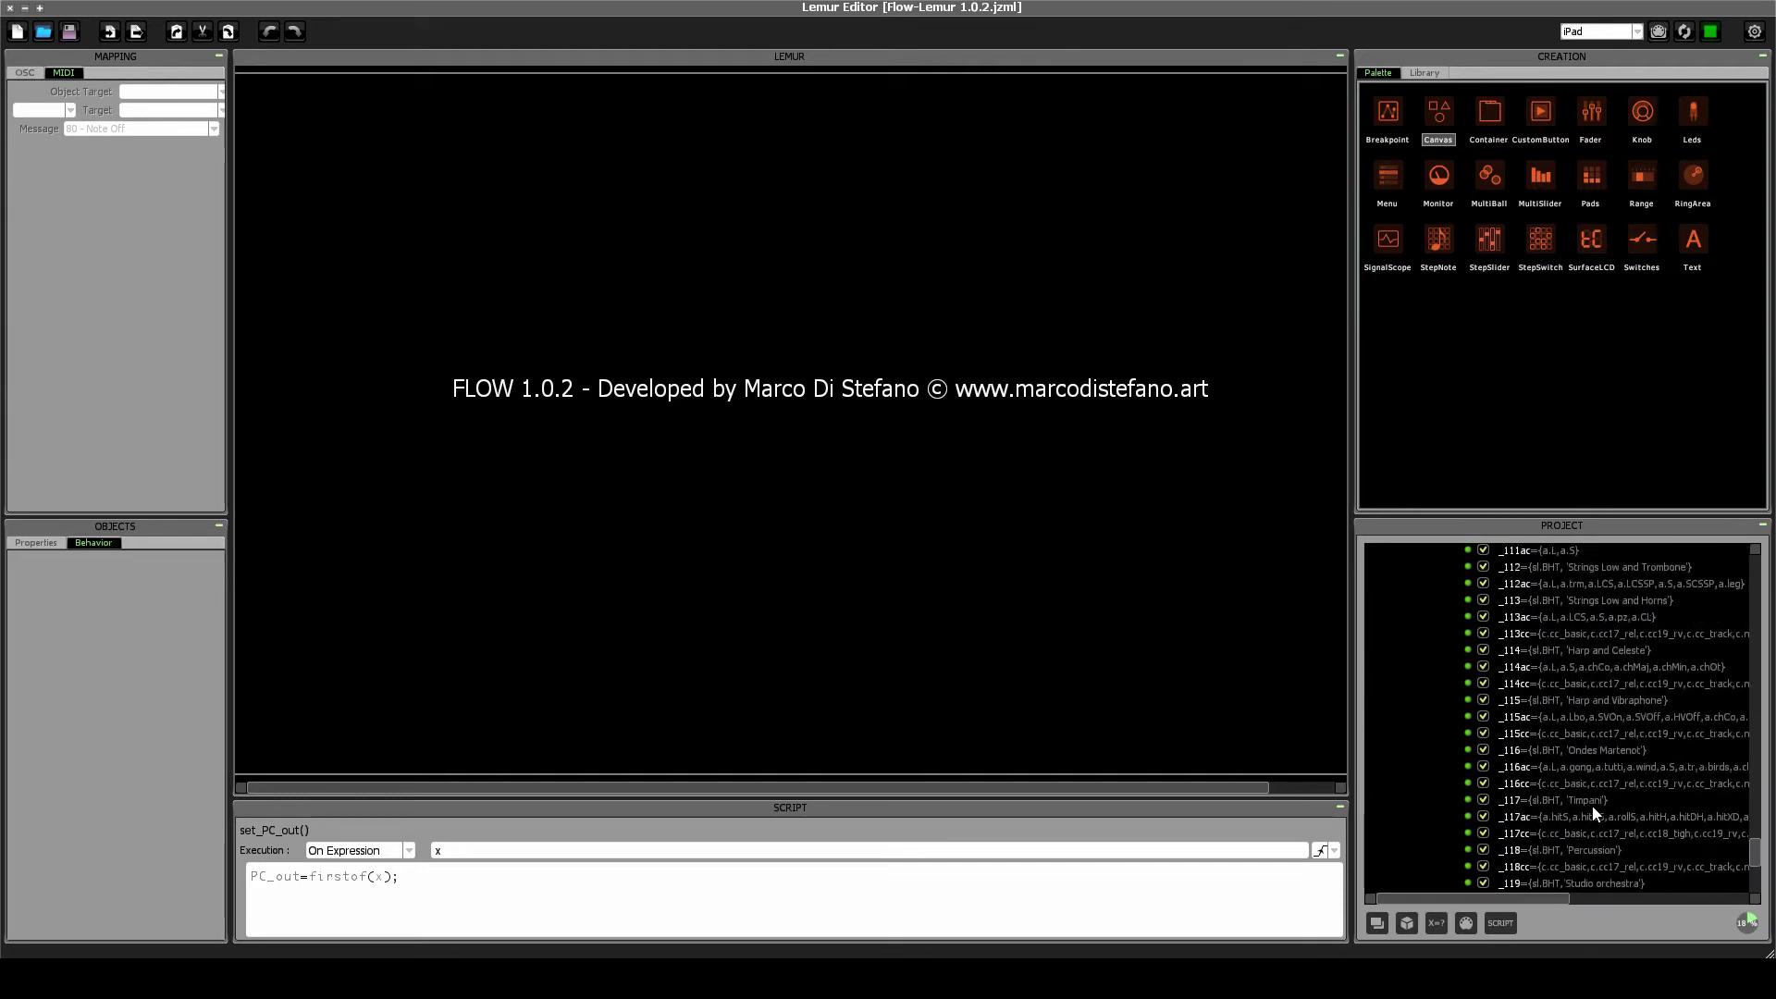
pyautogui.click(1593, 683)
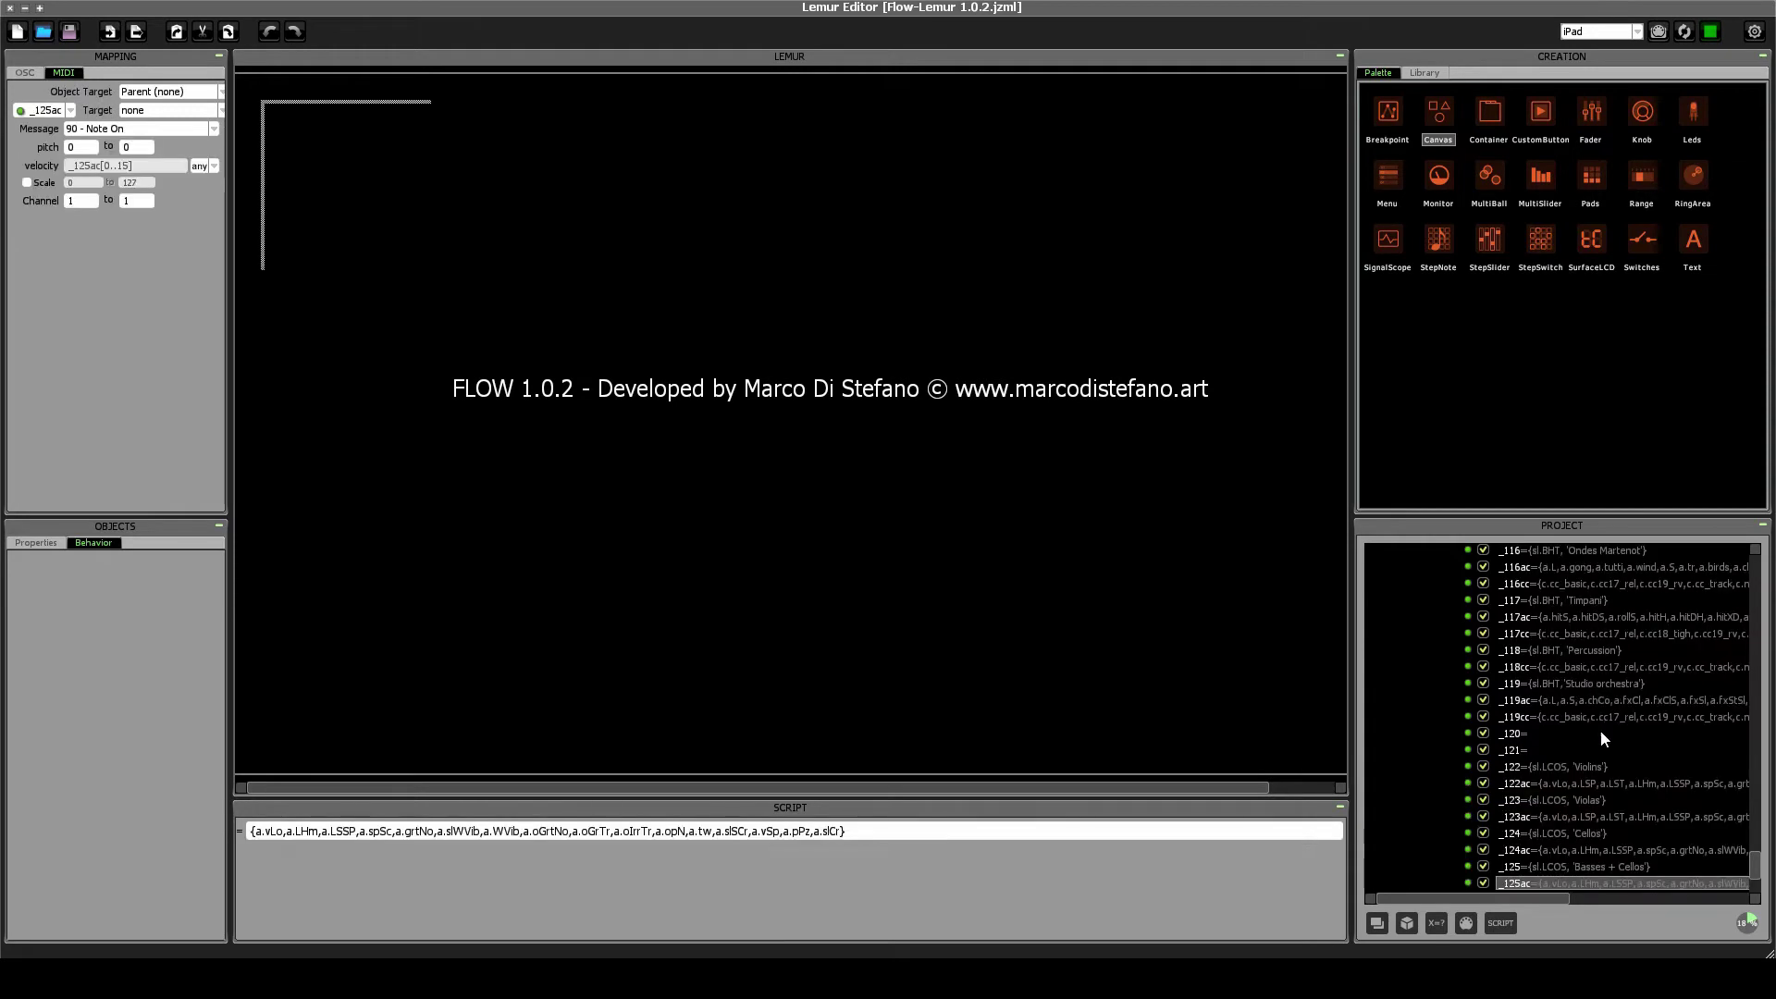
pyautogui.press('Left')
pyautogui.press('Left')
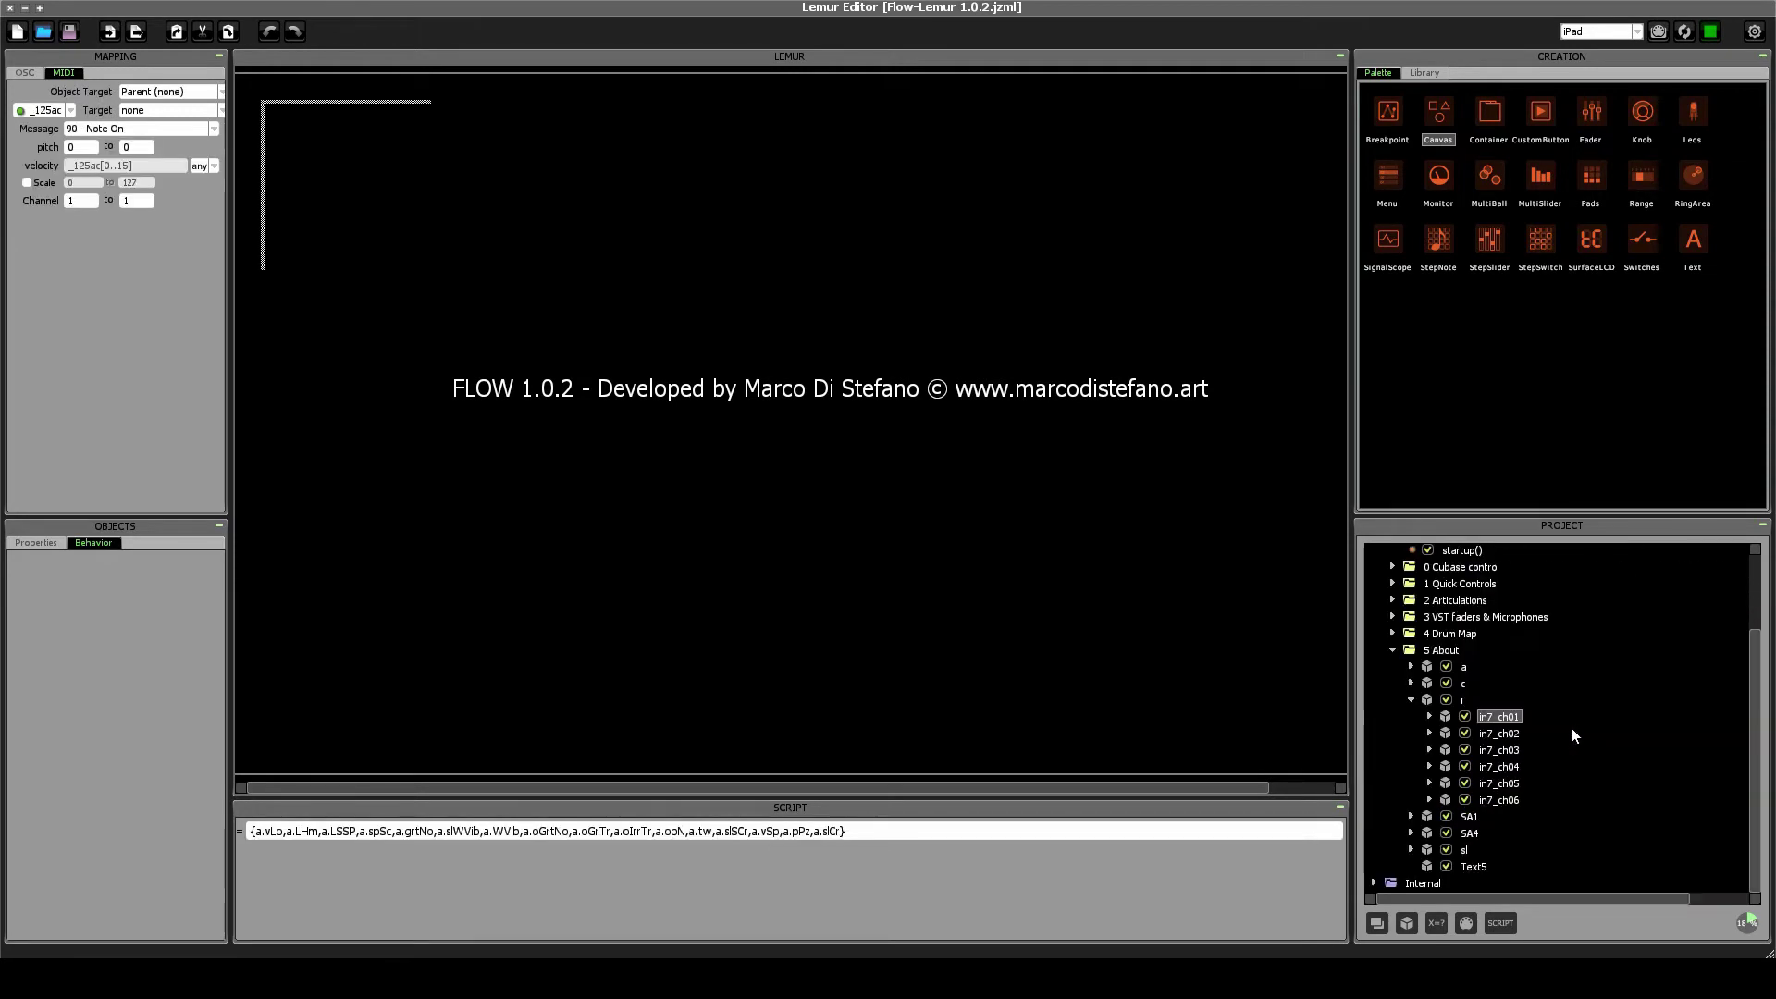
# Expand in7_ch06 in the project tree and examine its expressions to find the next free instrument number.
pyautogui.click(1429, 800)
pyautogui.scroll(-5, 1528, 745)
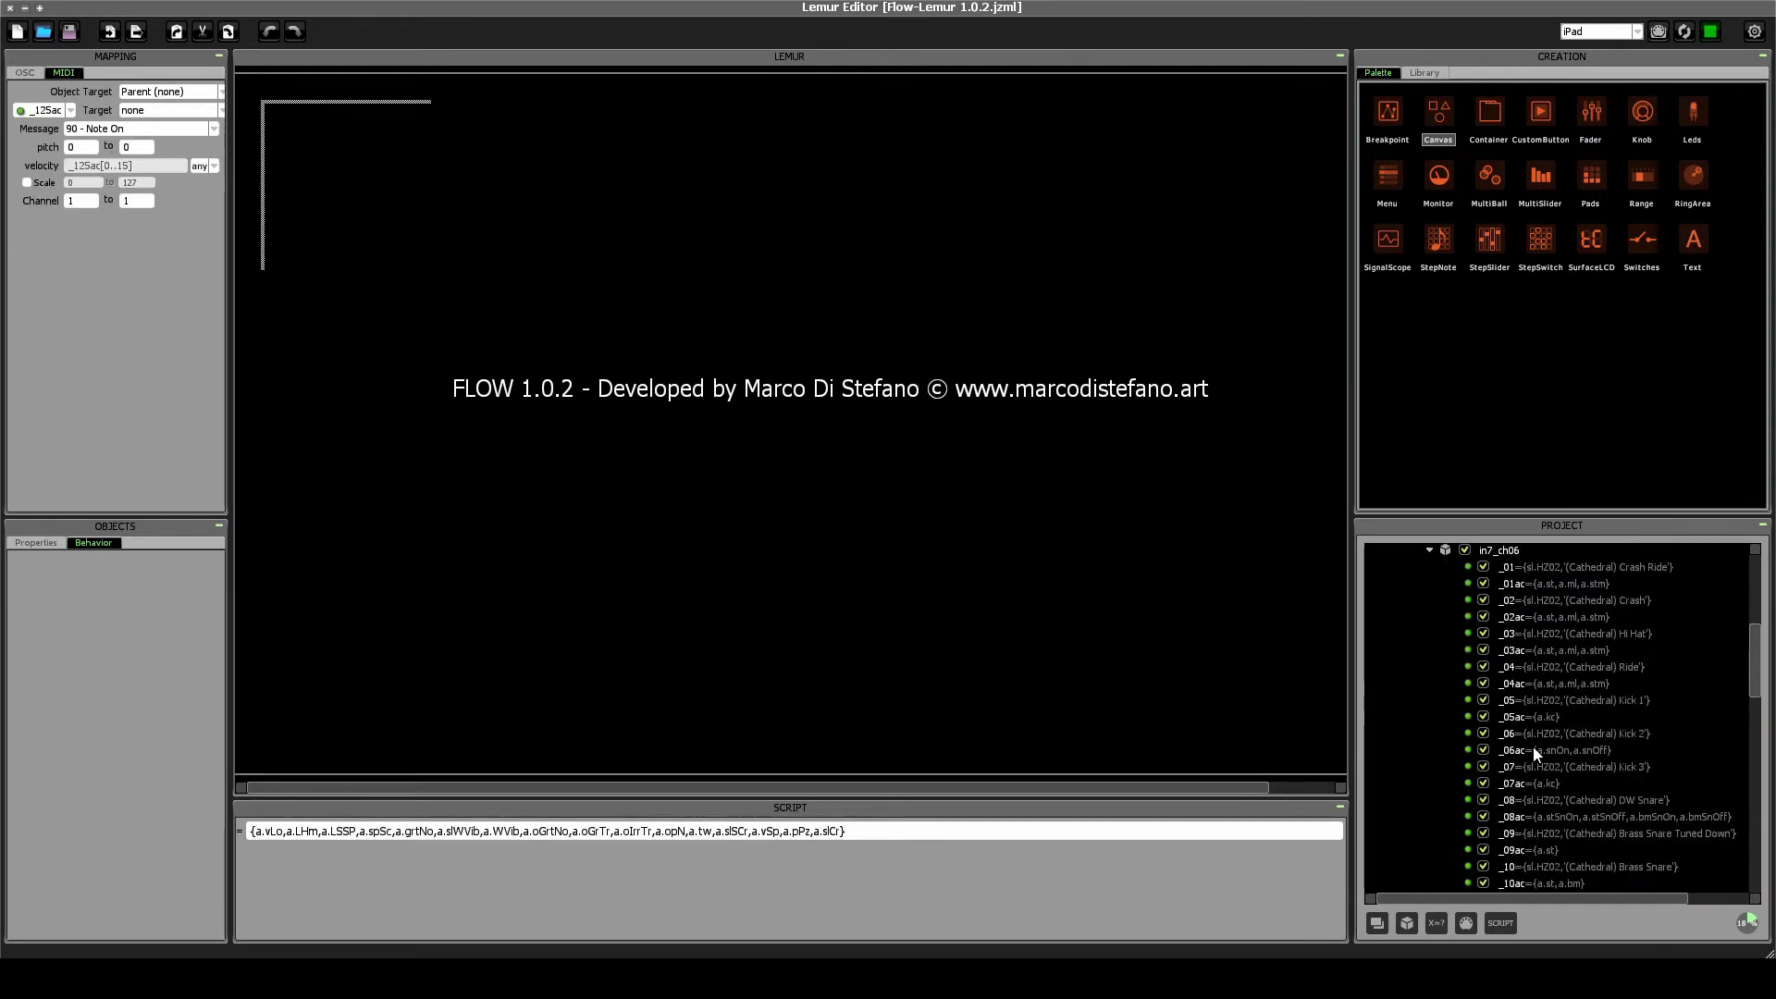
pyautogui.scroll(-20, 1533, 748)
pyautogui.click(1538, 801)
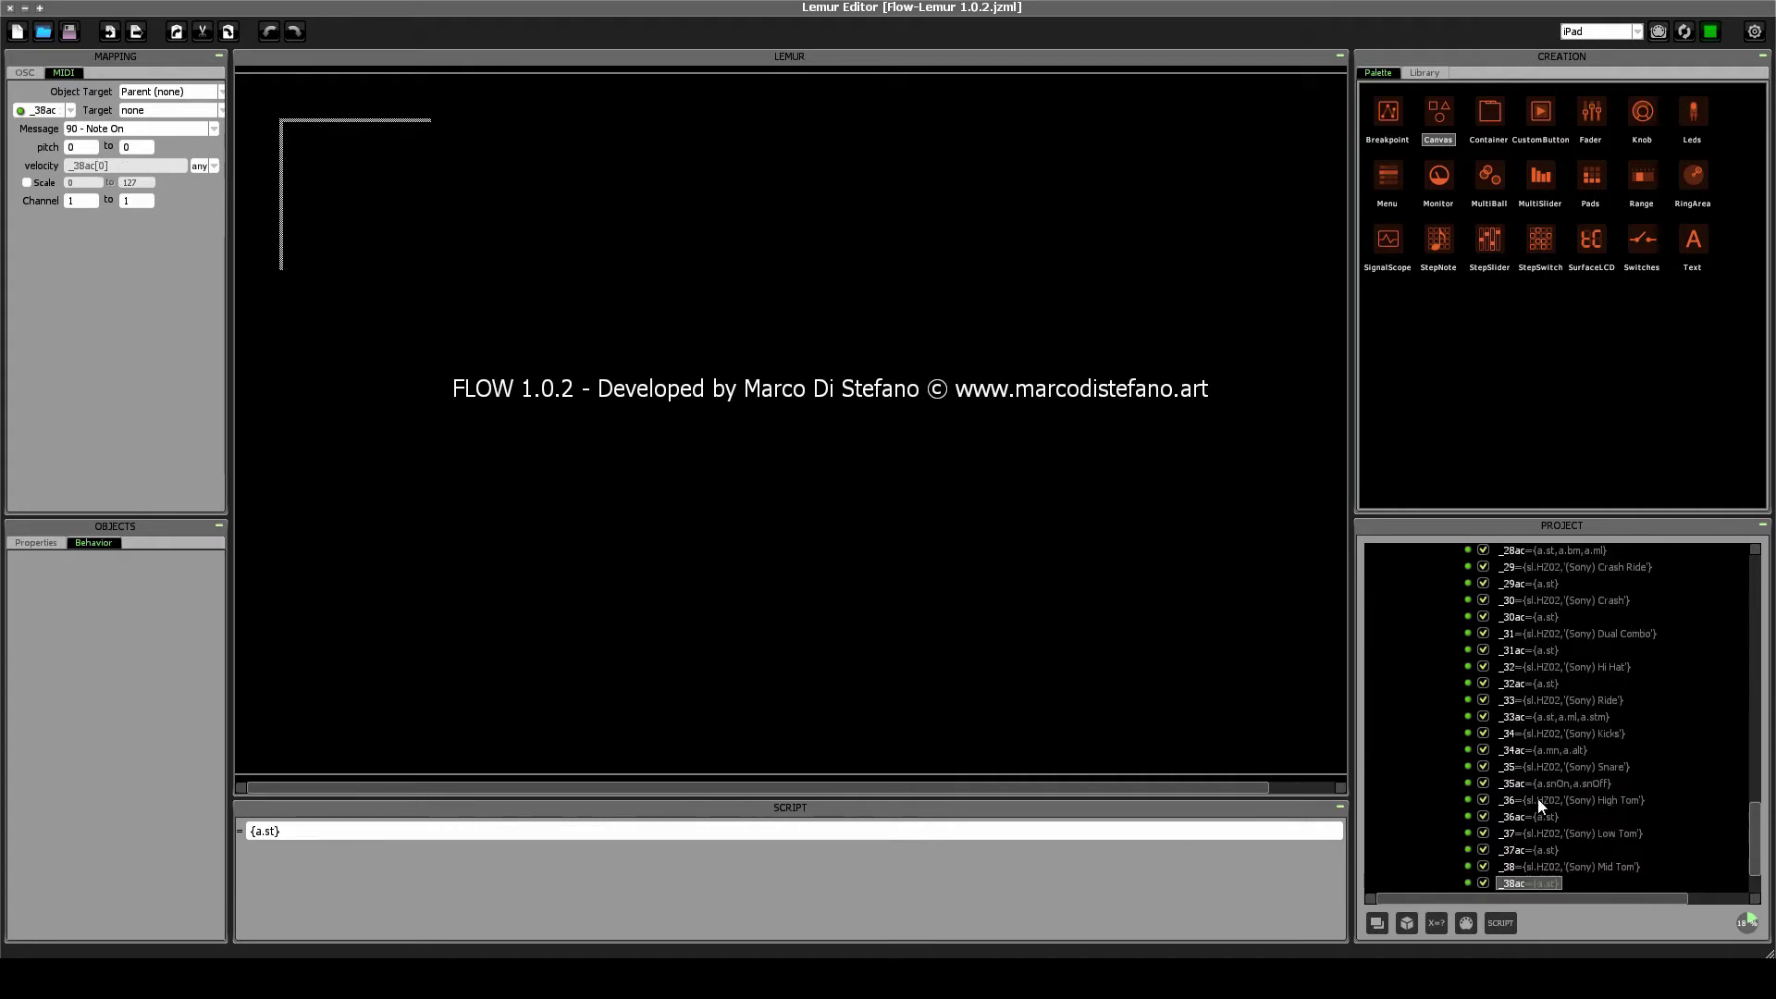
pyautogui.scroll(-2, 1639, 792)
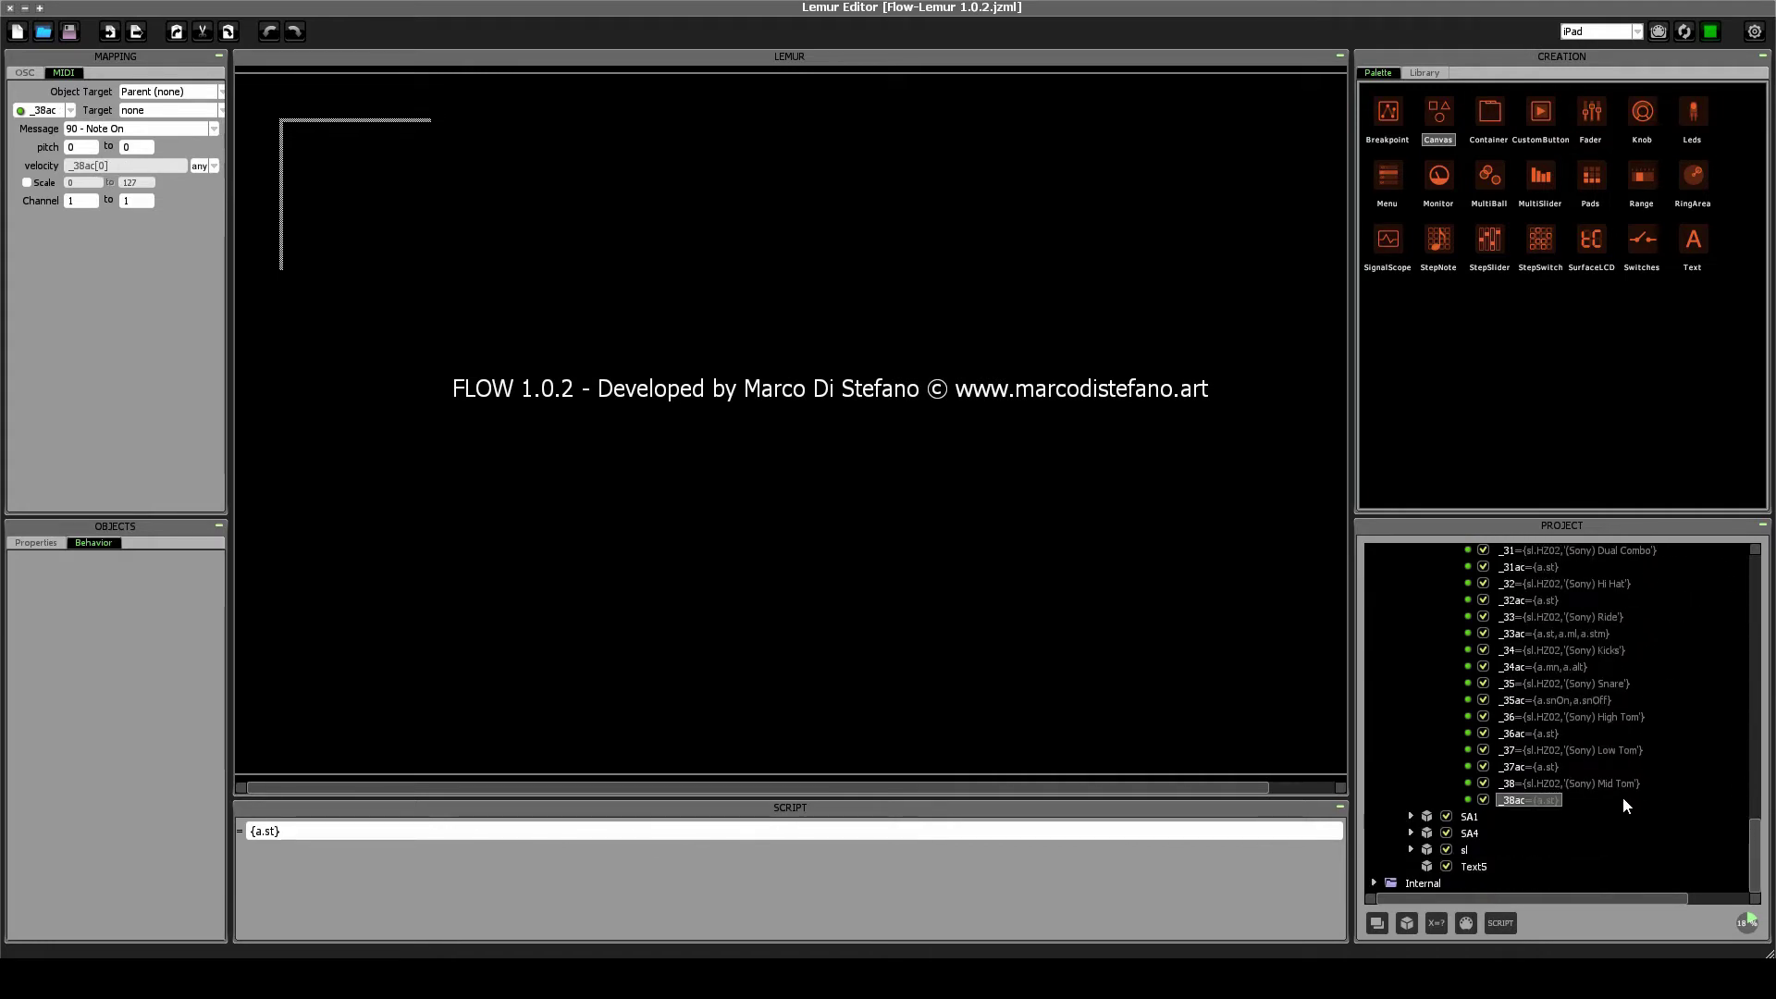
pyautogui.scroll(20, 1597, 758)
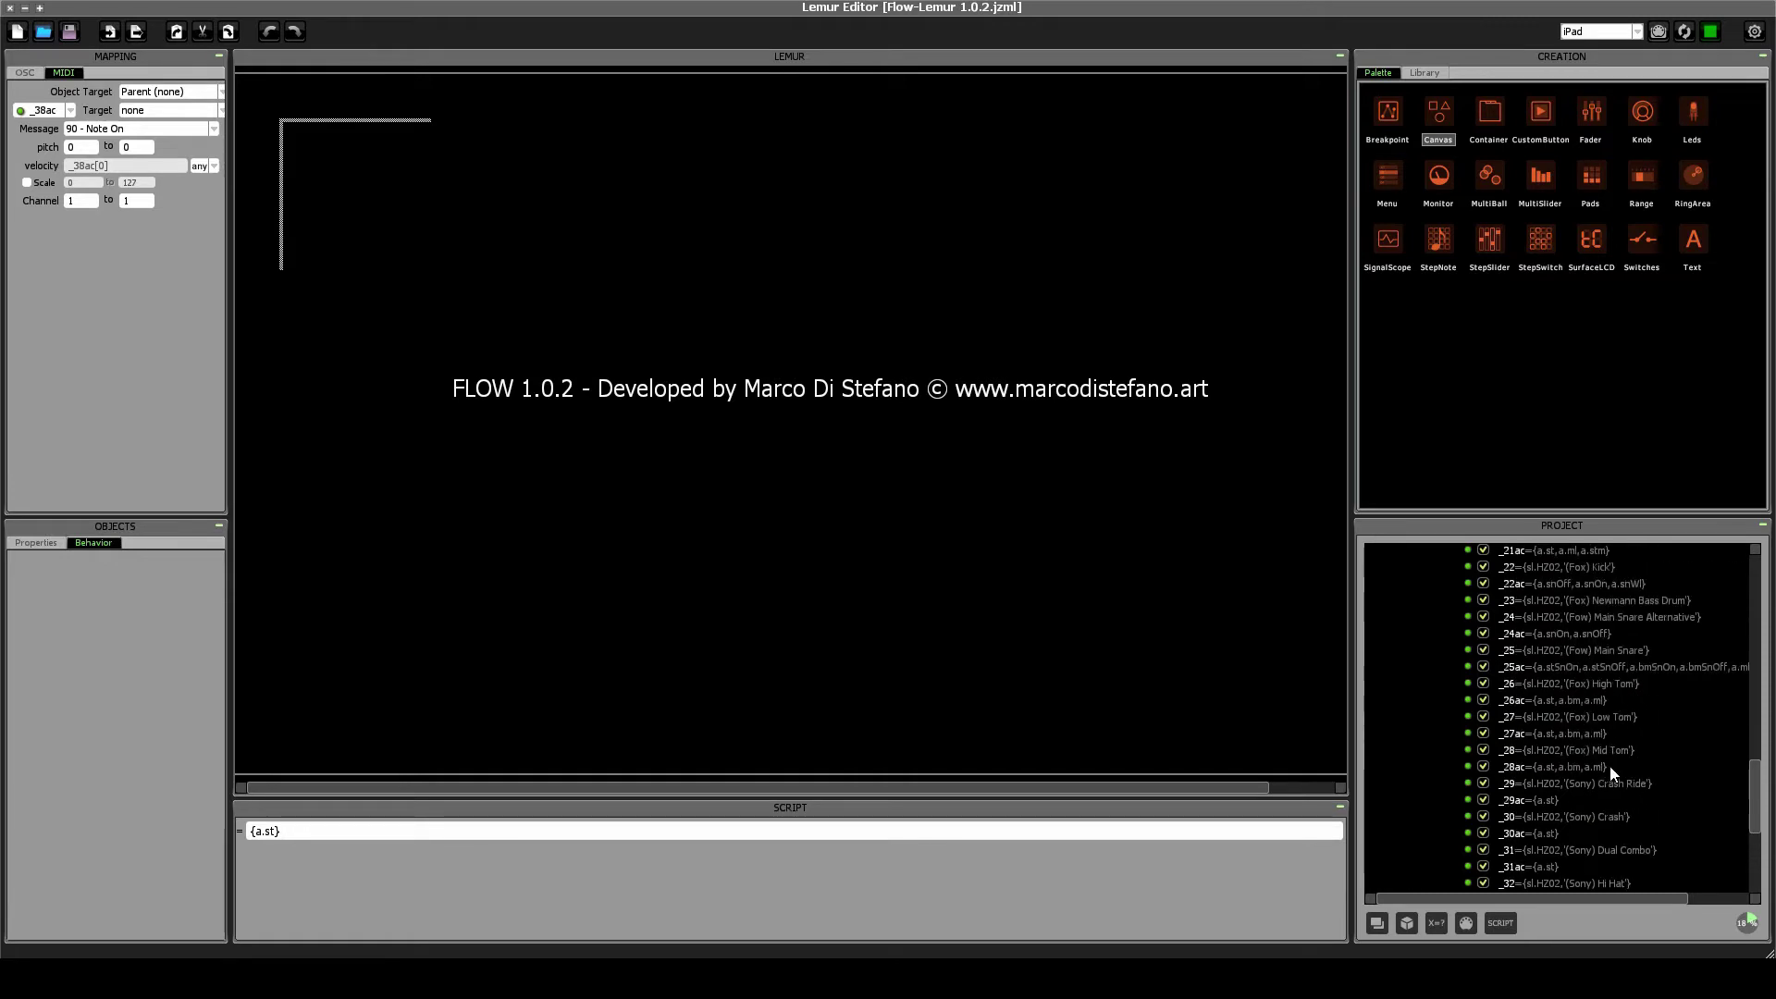
pyautogui.scroll(4, 1609, 767)
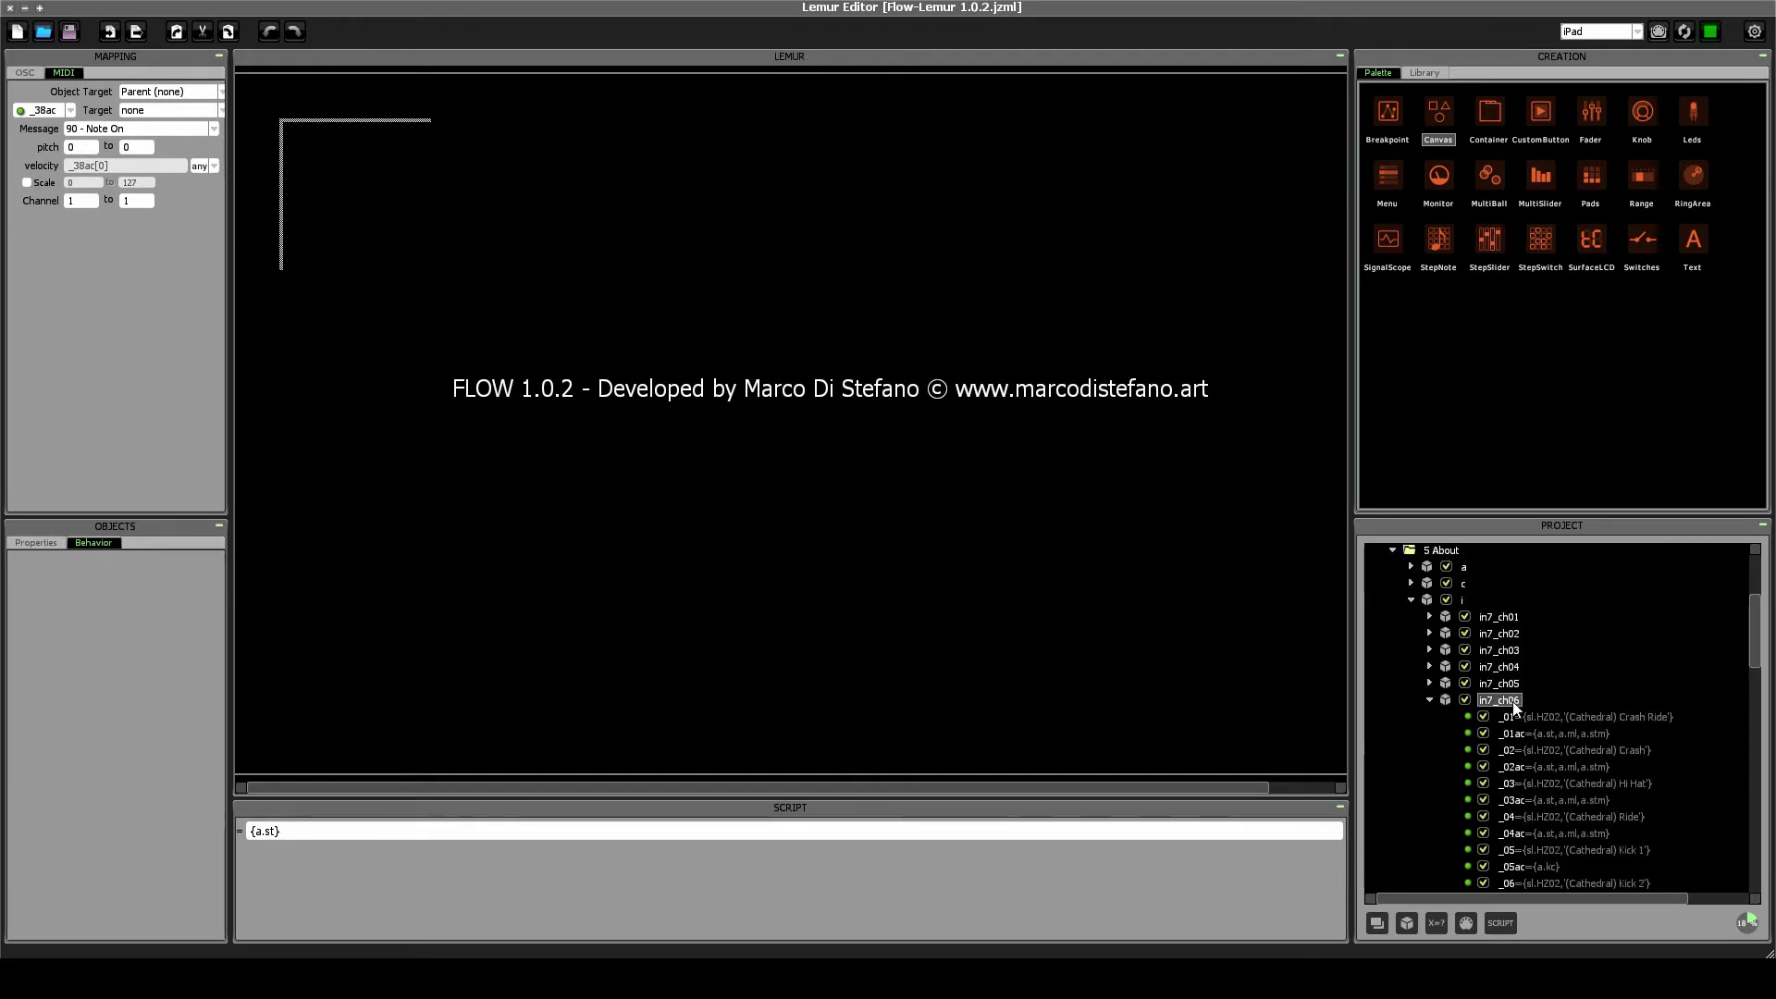
pyautogui.scroll(-8, 1522, 721)
pyautogui.scroll(-15, 1526, 726)
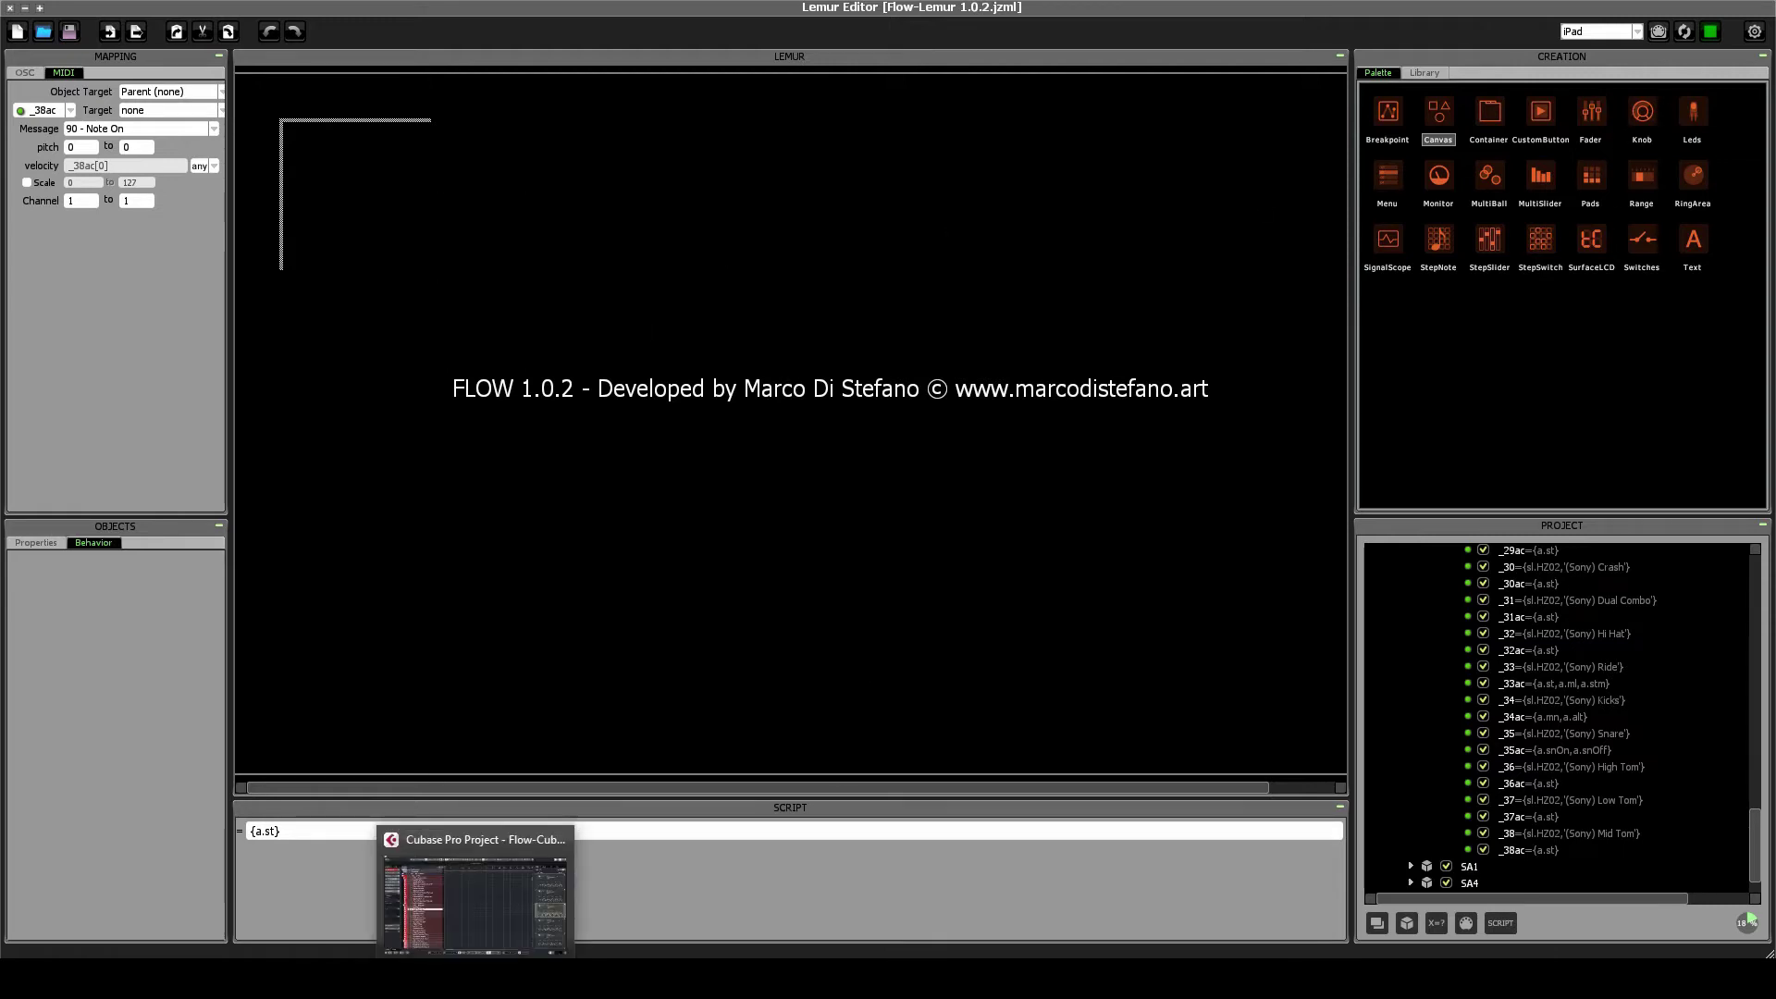
# Switch to Cubase and set STB Horn solo 1's first MIDI send to channel 6 and its Transformer's fixed Value 1 to 39.
pyautogui.click(475, 977)
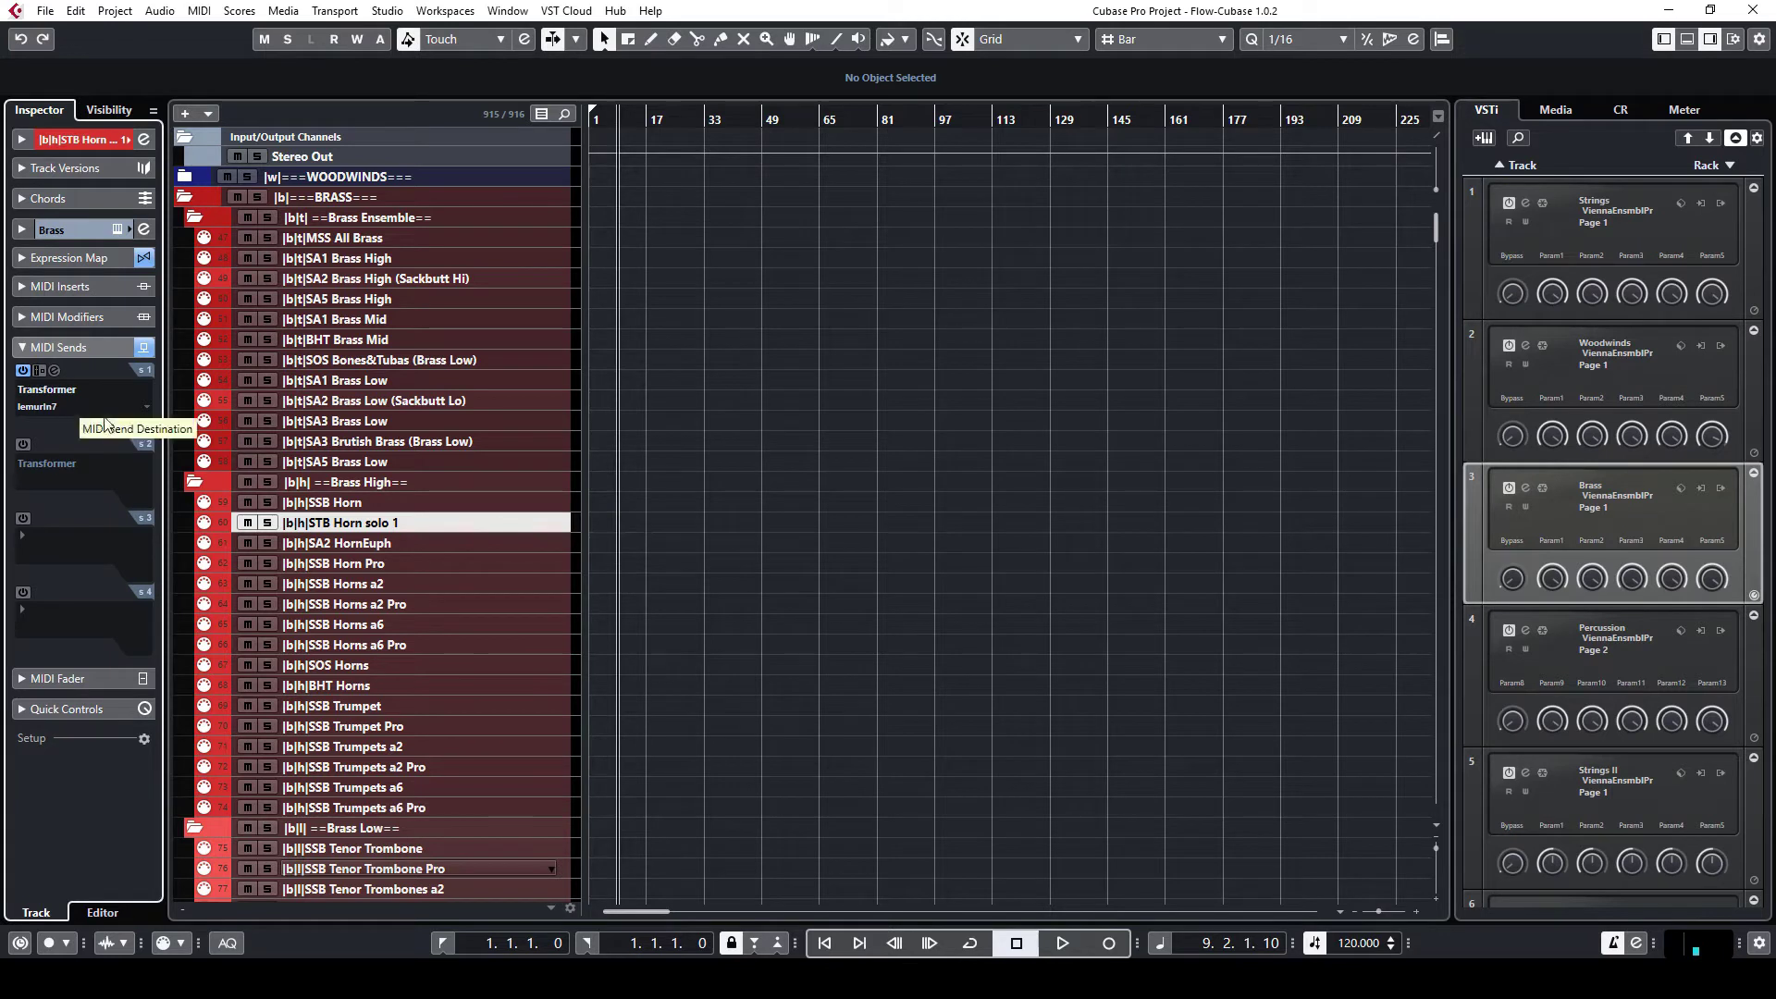
pyautogui.click(146, 429)
pyautogui.click(54, 370)
pyautogui.click(904, 566)
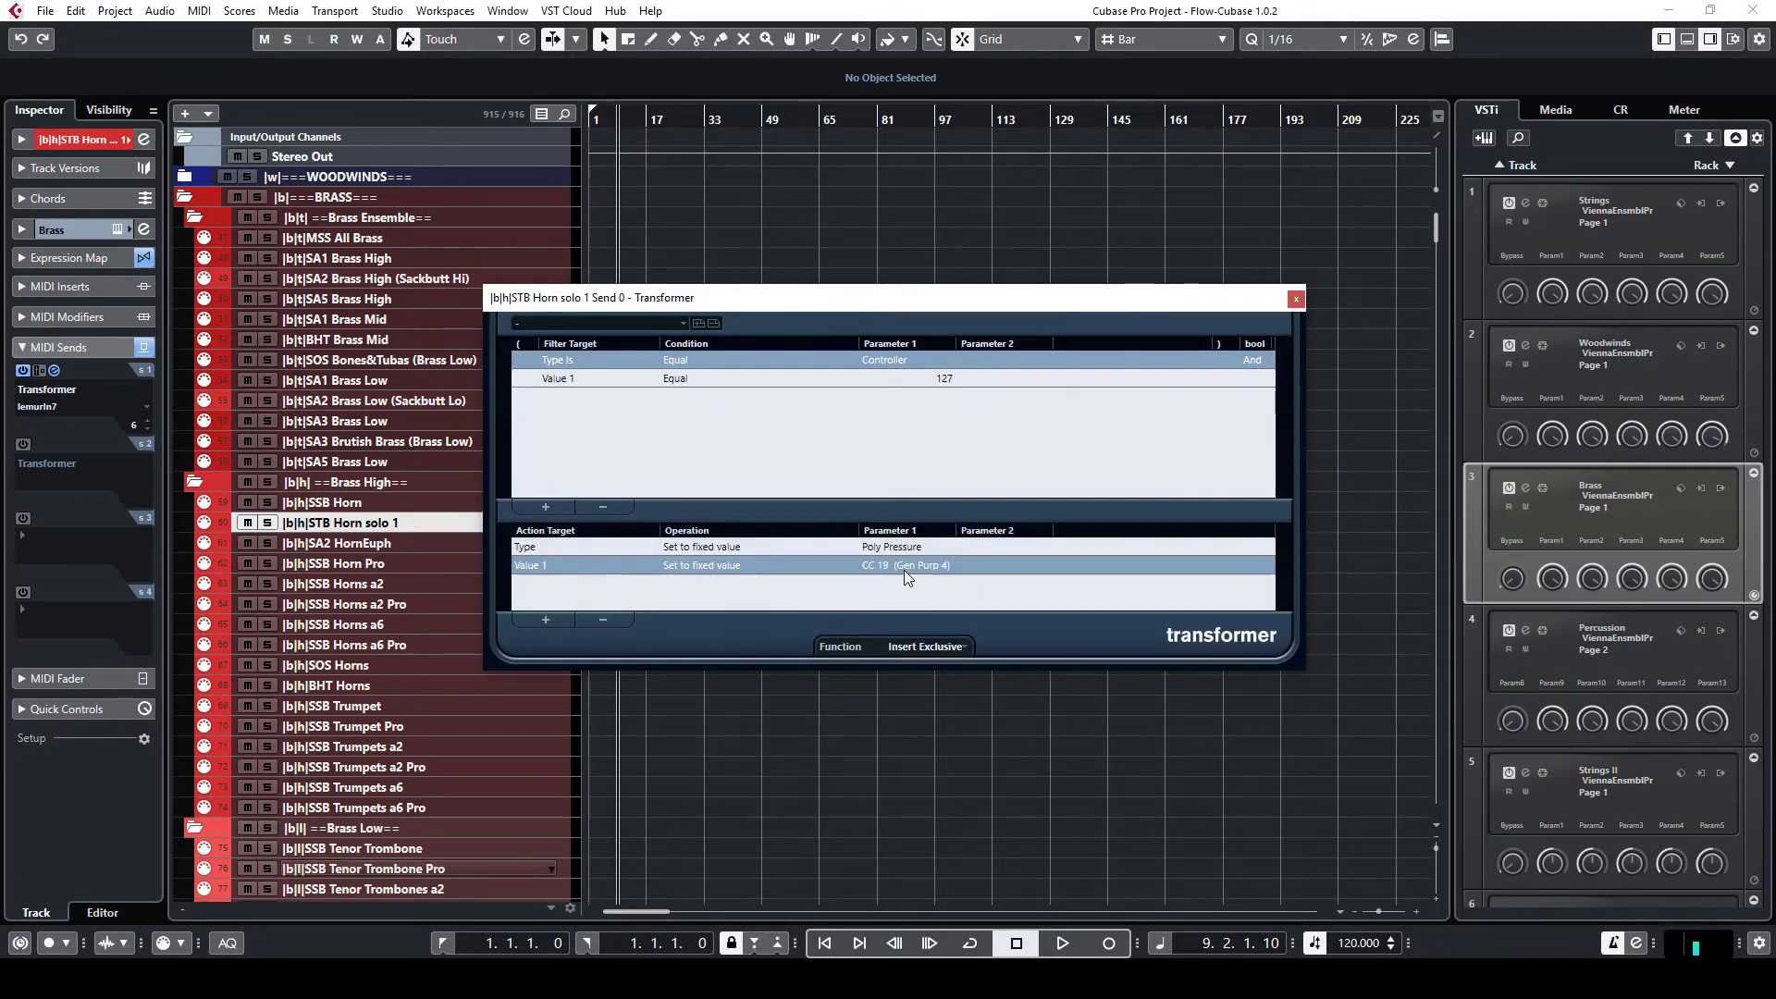
pyautogui.click(903, 566)
pyautogui.write('39')
pyautogui.press('Return')
pyautogui.click(1296, 298)
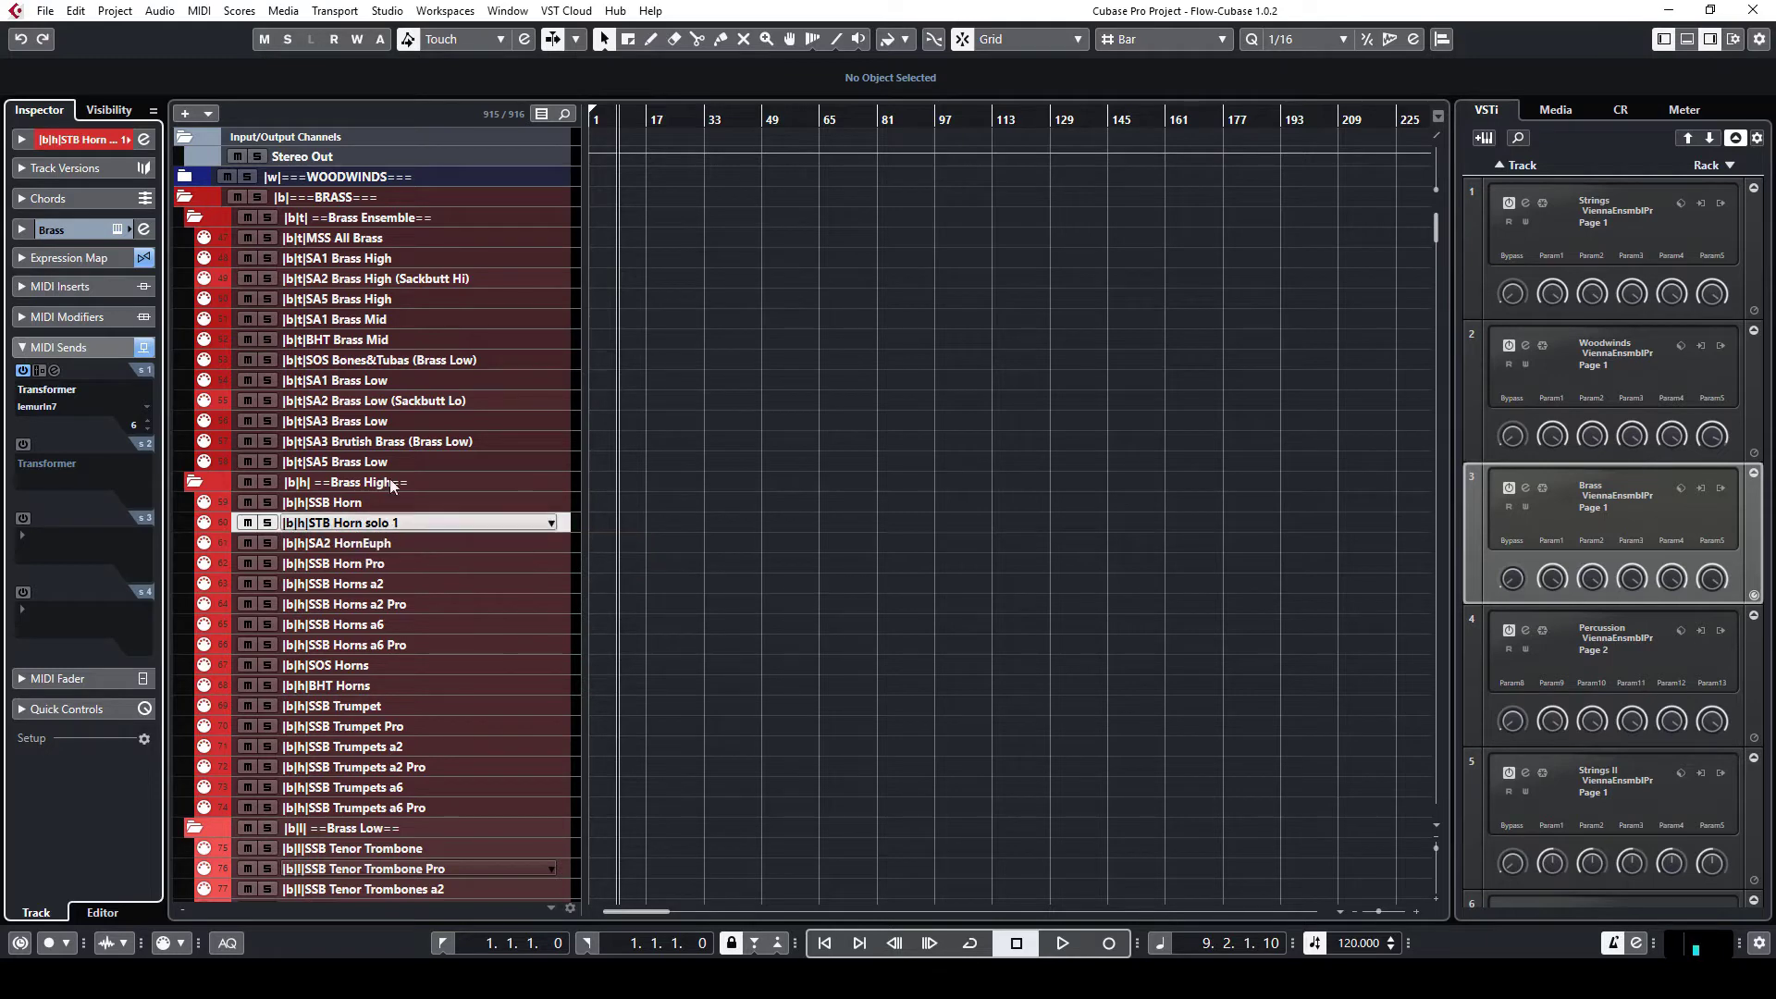
pyautogui.click(46, 11)
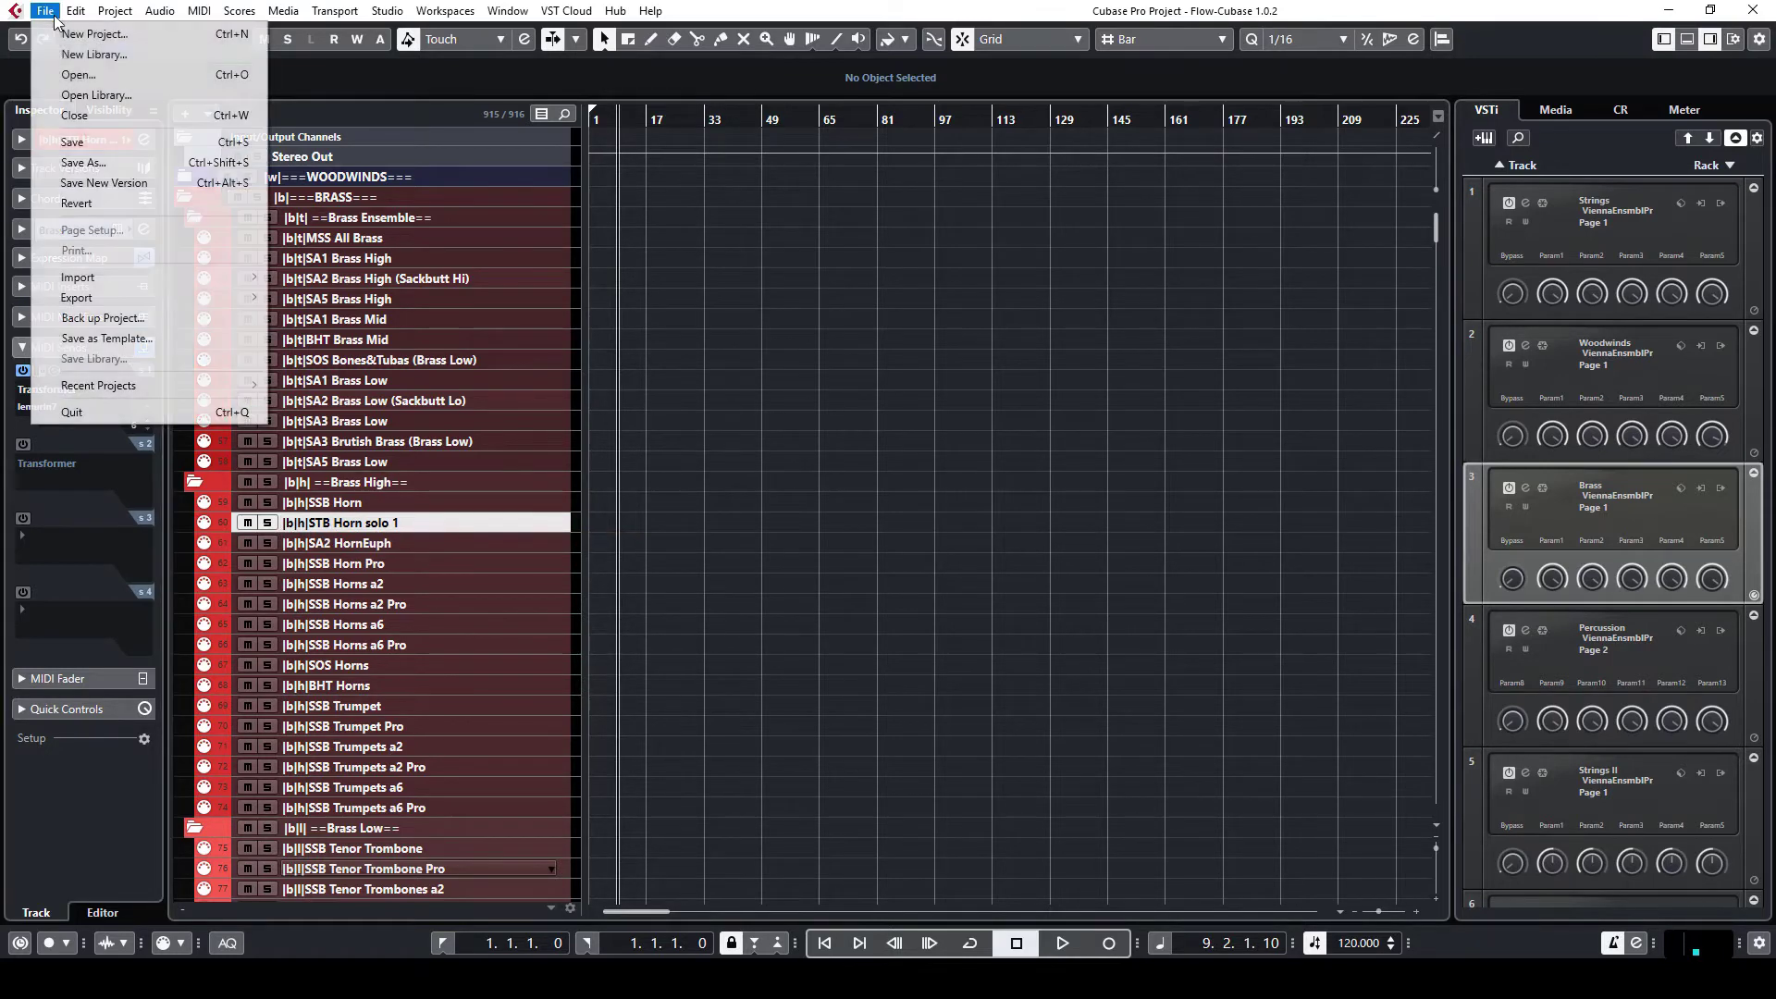
pyautogui.click(78, 114)
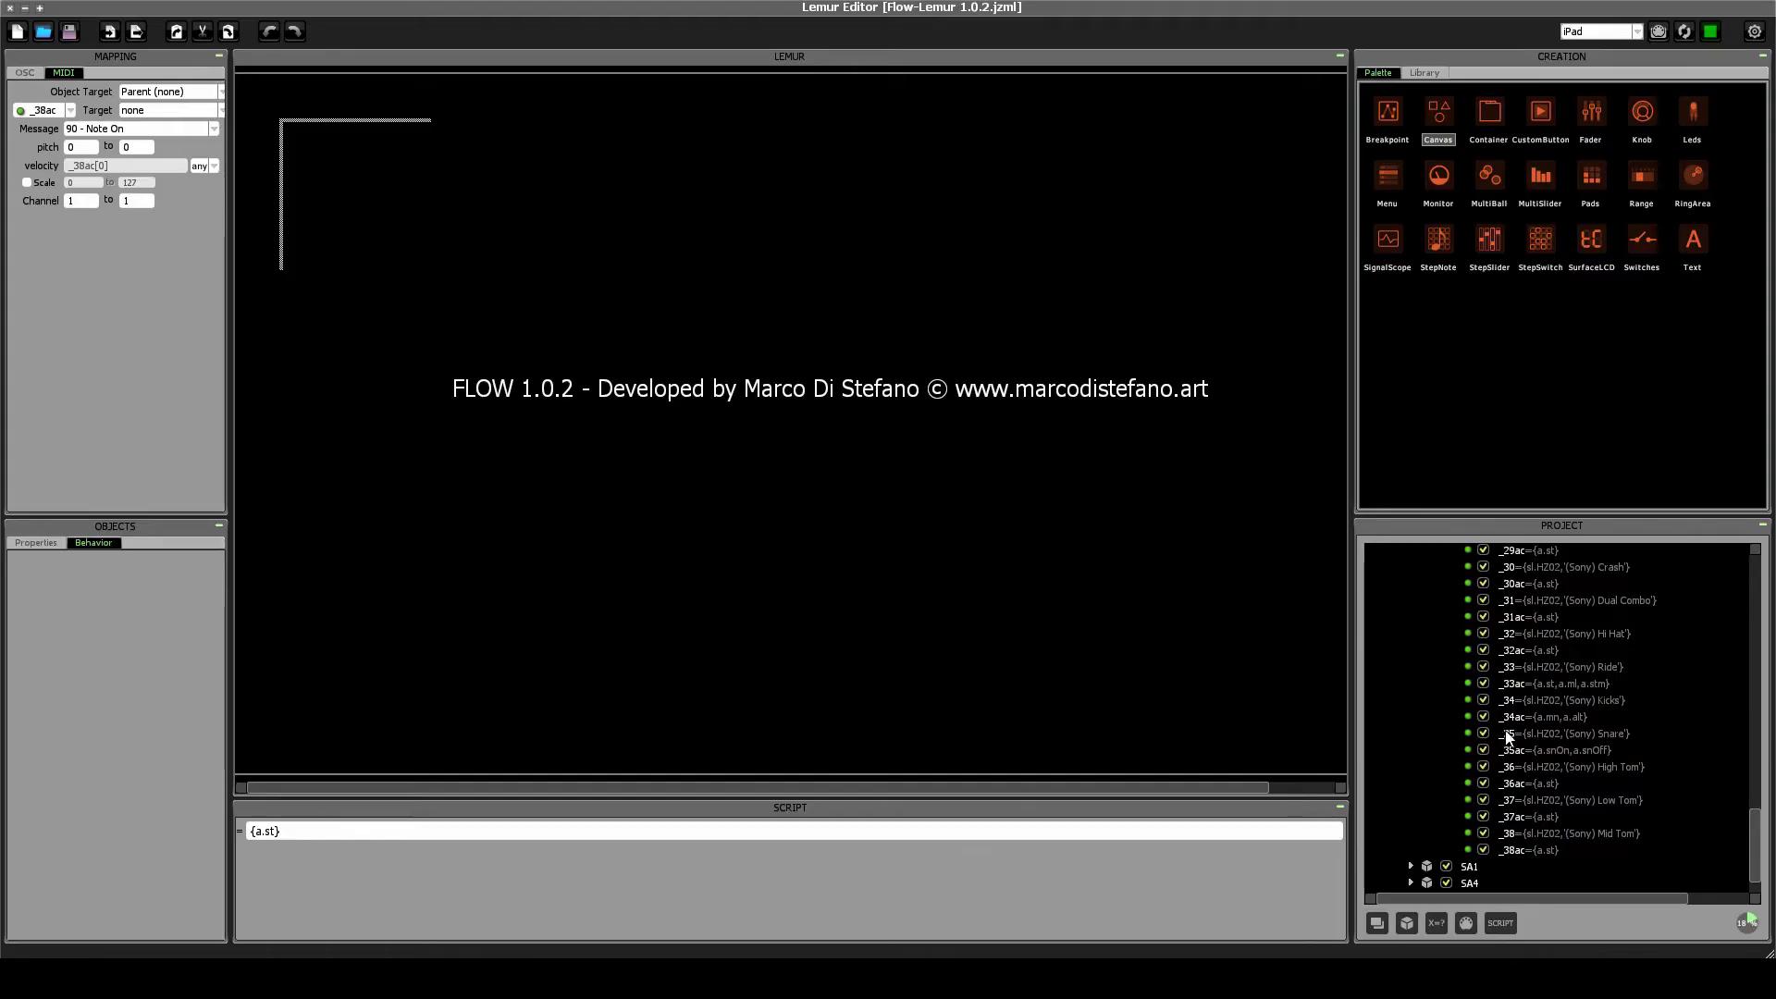
# Switch to Lemur Editor, expand the sl container in the project tree, and make the project area taller.
pyautogui.scroll(15, 1505, 738)
pyautogui.scroll(-15, 1506, 740)
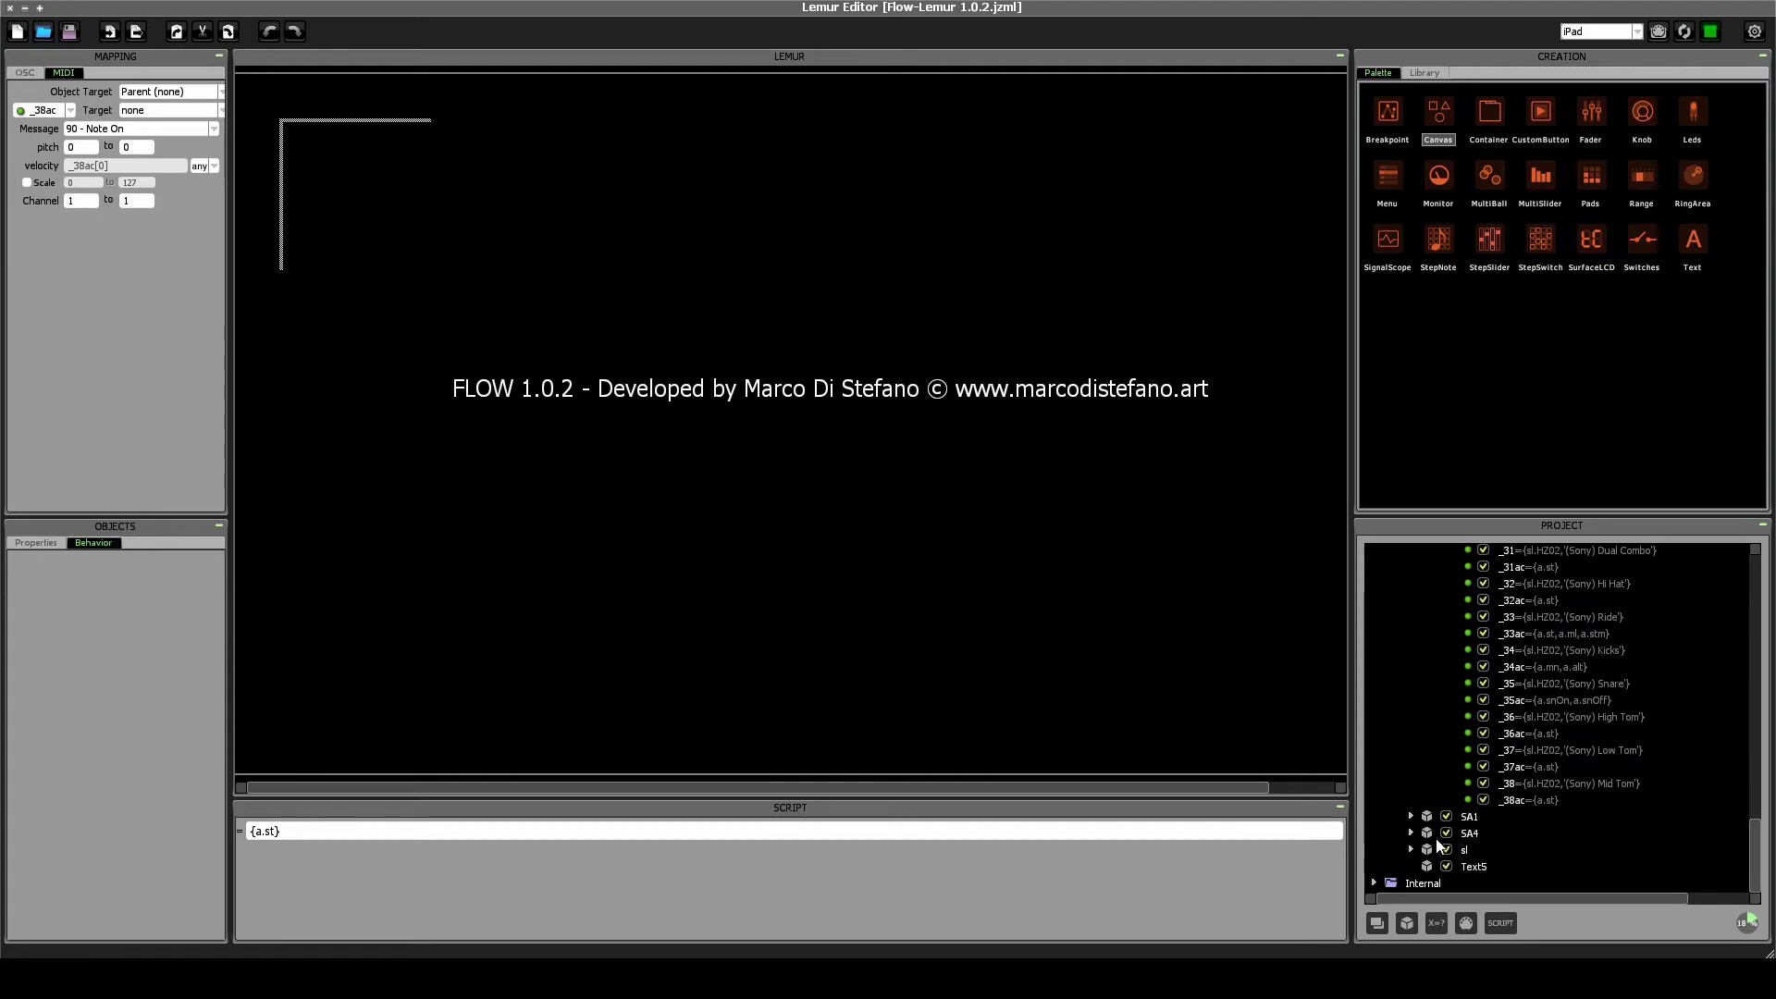
pyautogui.click(1412, 850)
pyautogui.scroll(-4, 1415, 832)
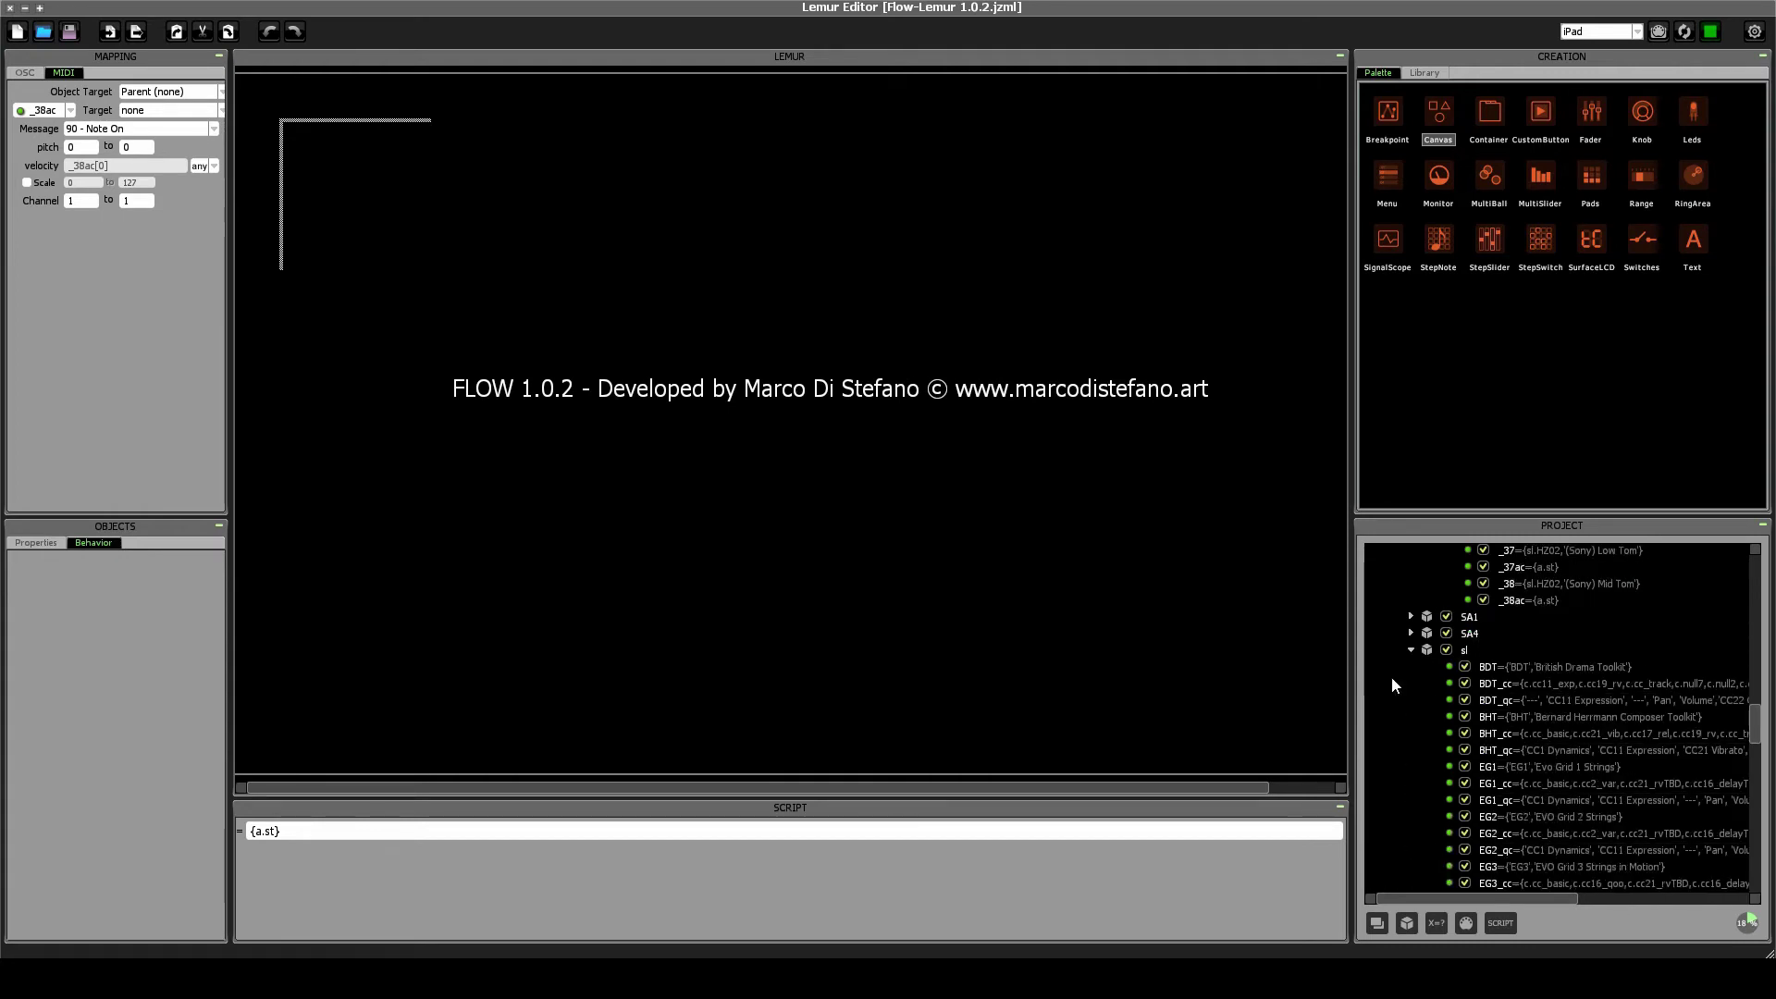
pyautogui.moveTo(1452, 514); pyautogui.dragTo(1480, 313)
pyautogui.scroll(-1, 1522, 558)
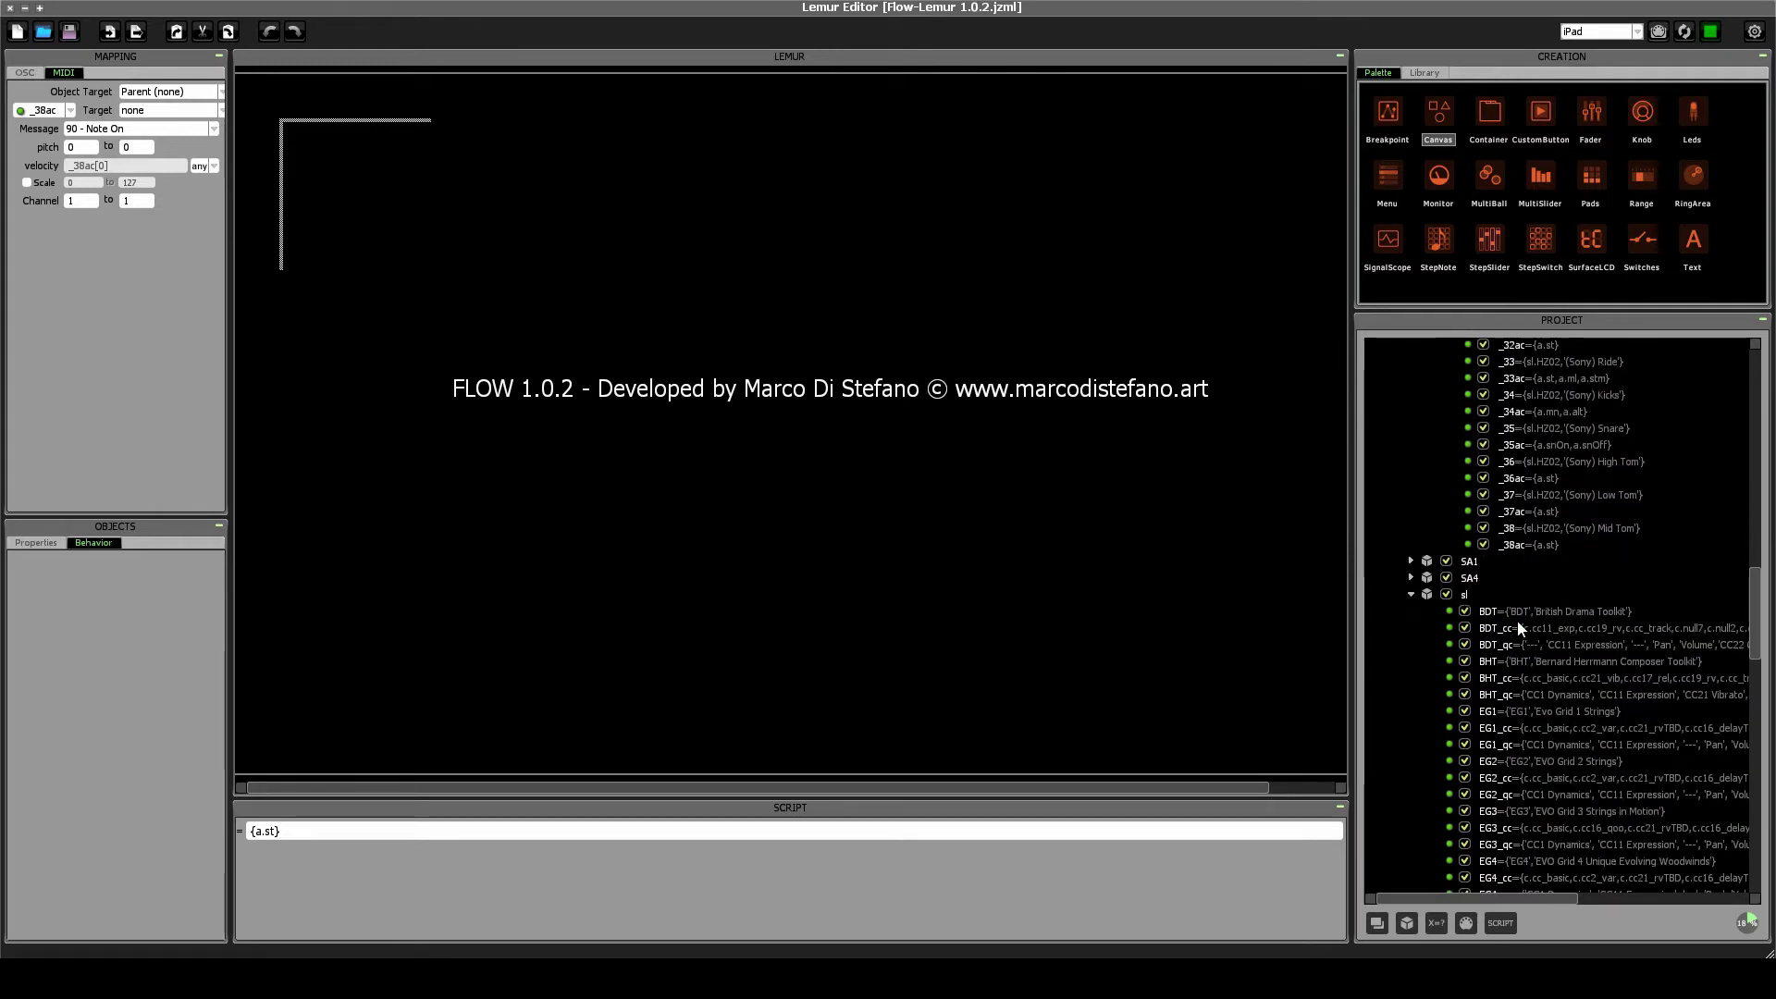
# Examine the library expressions in the sl container, including the quick control labels of SSB_qc.
pyautogui.scroll(-10, 1517, 620)
pyautogui.scroll(-12, 1515, 630)
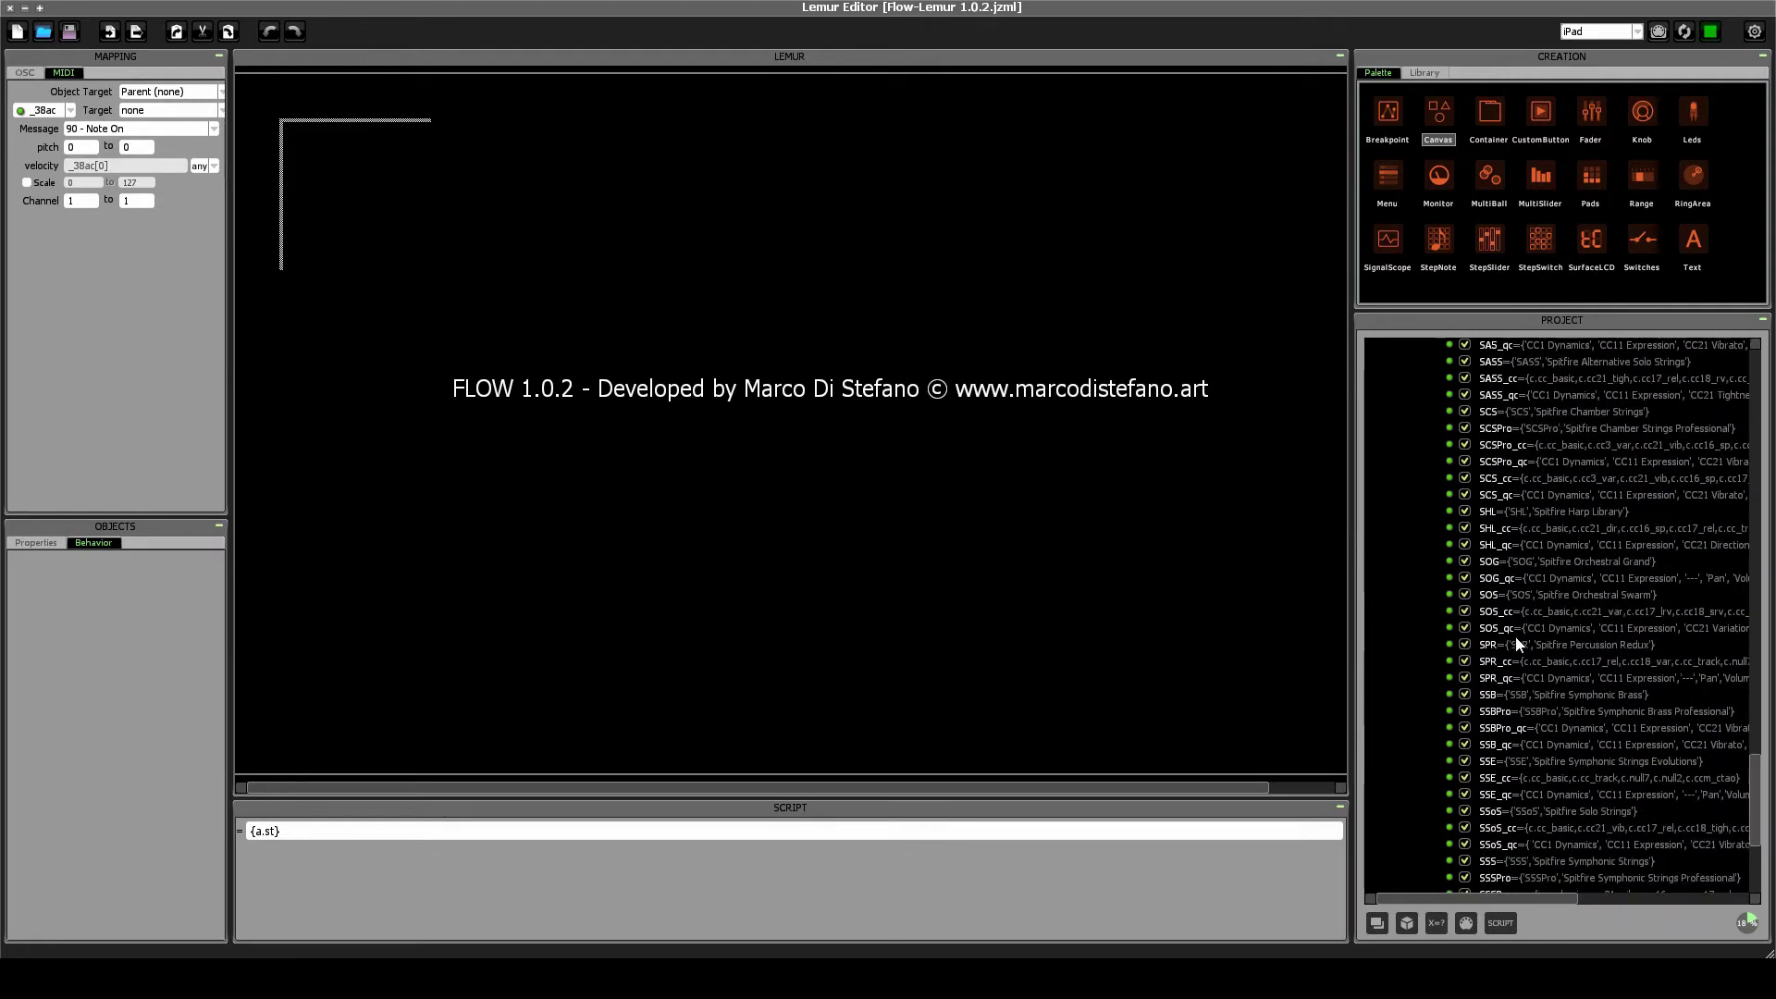
pyautogui.click(1504, 747)
pyautogui.scroll(20, 1519, 699)
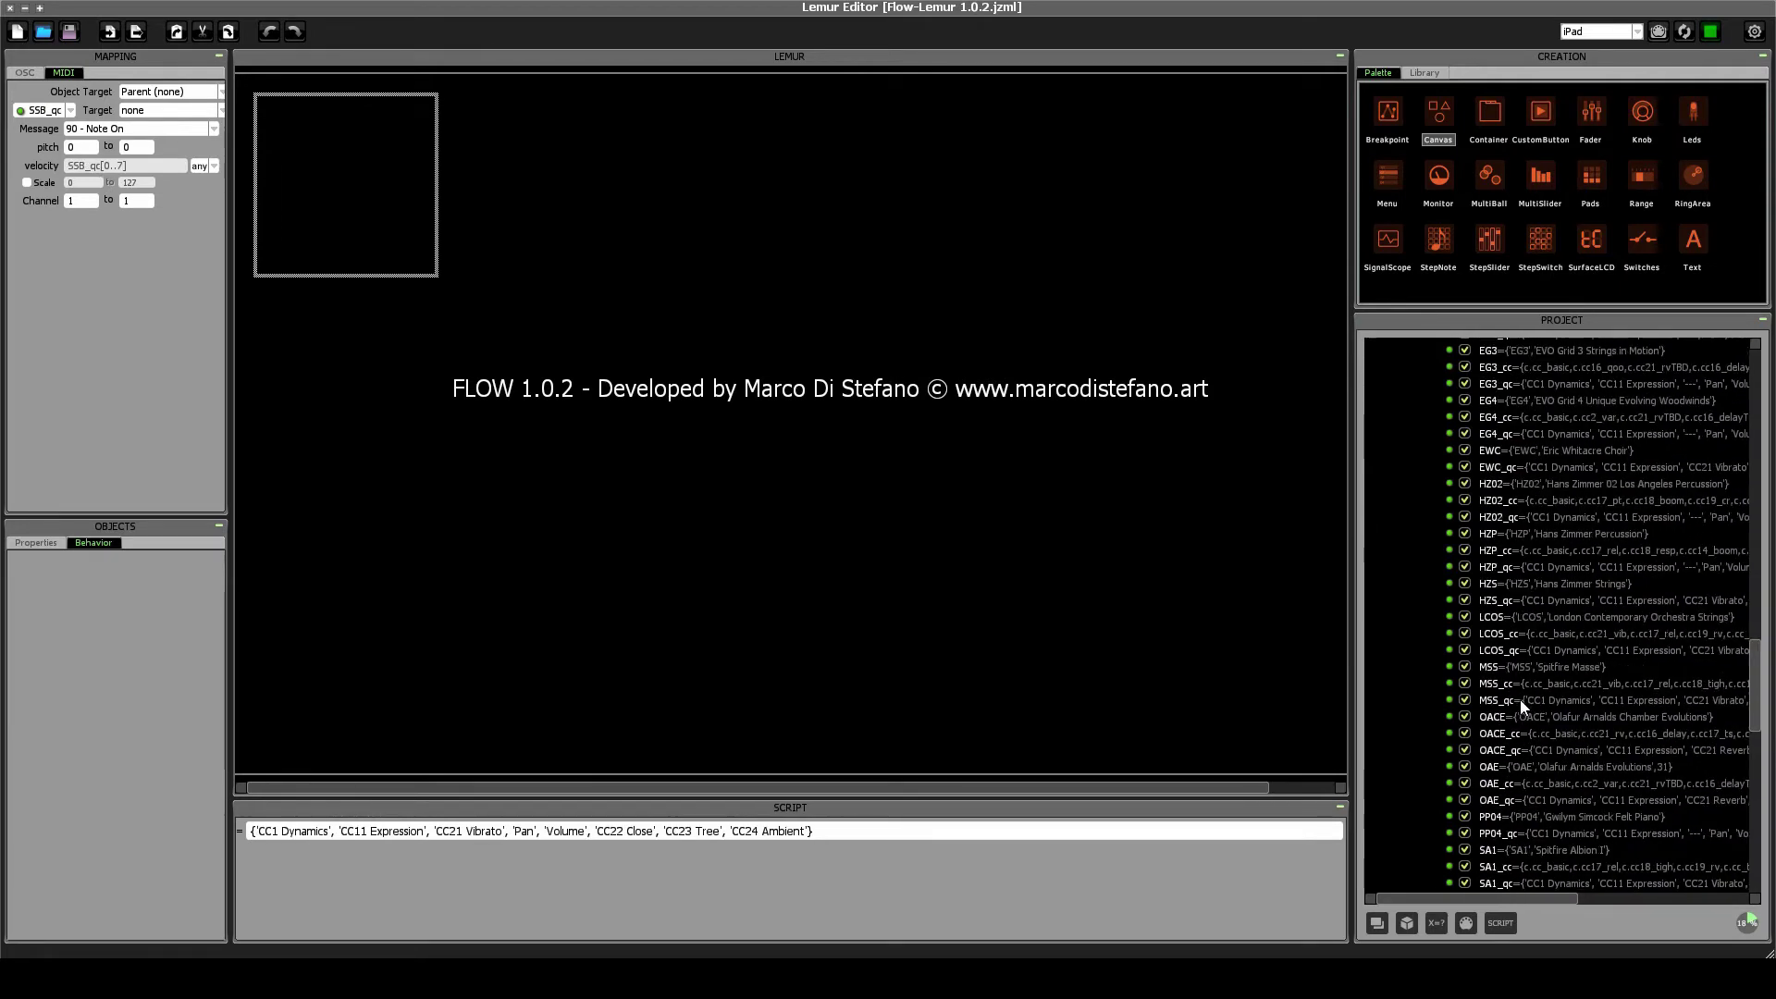
pyautogui.click(1464, 634)
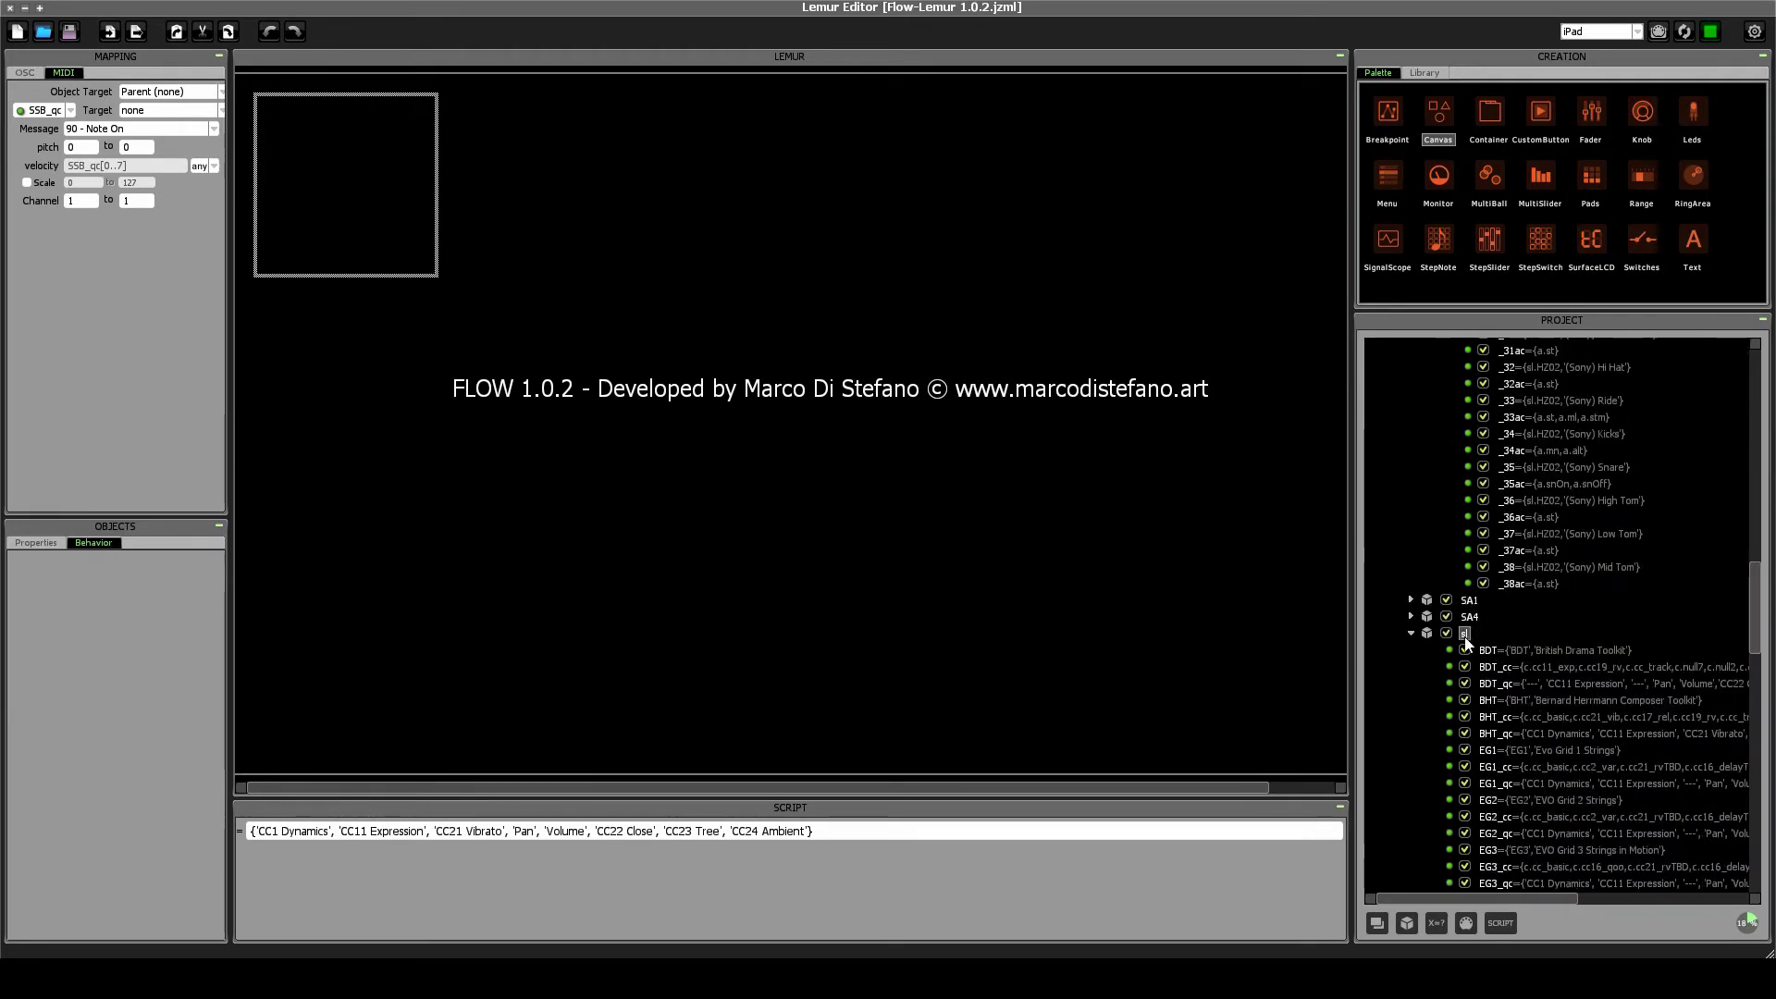
pyautogui.click(1435, 923)
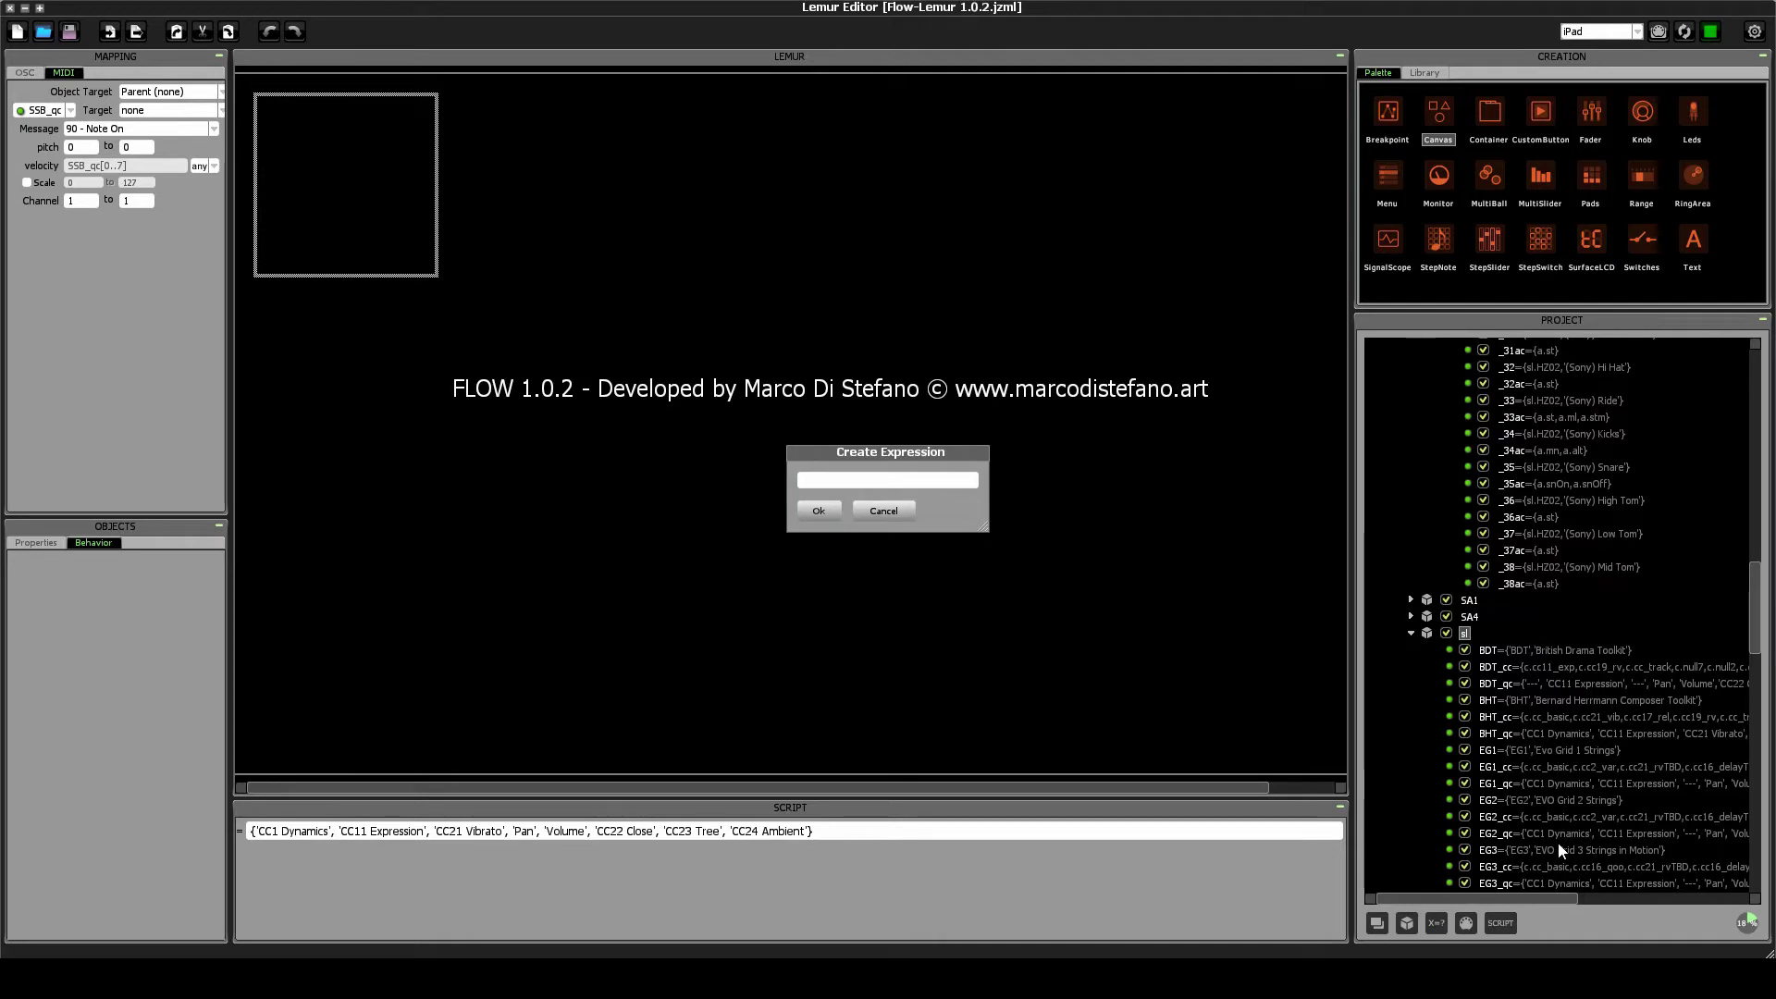
pyautogui.write('STB')
pyautogui.press('Return')
pyautogui.scroll(-1, 1634, 843)
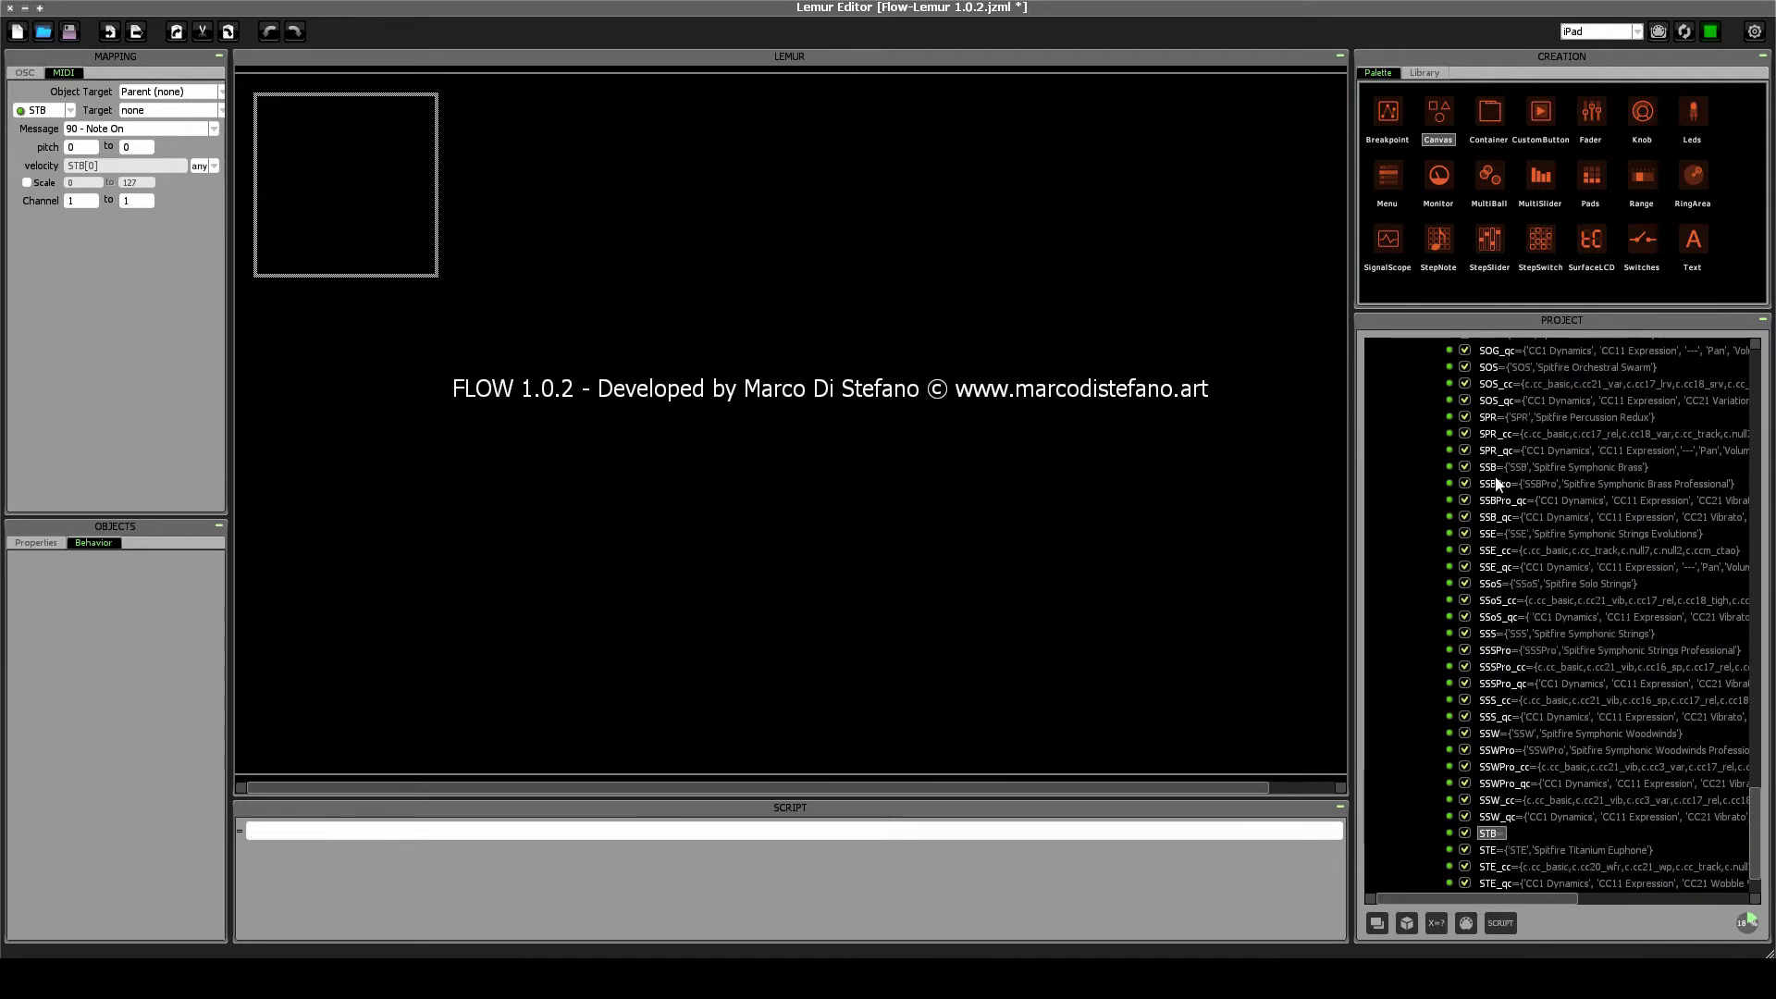
pyautogui.scroll(-2, 1568, 784)
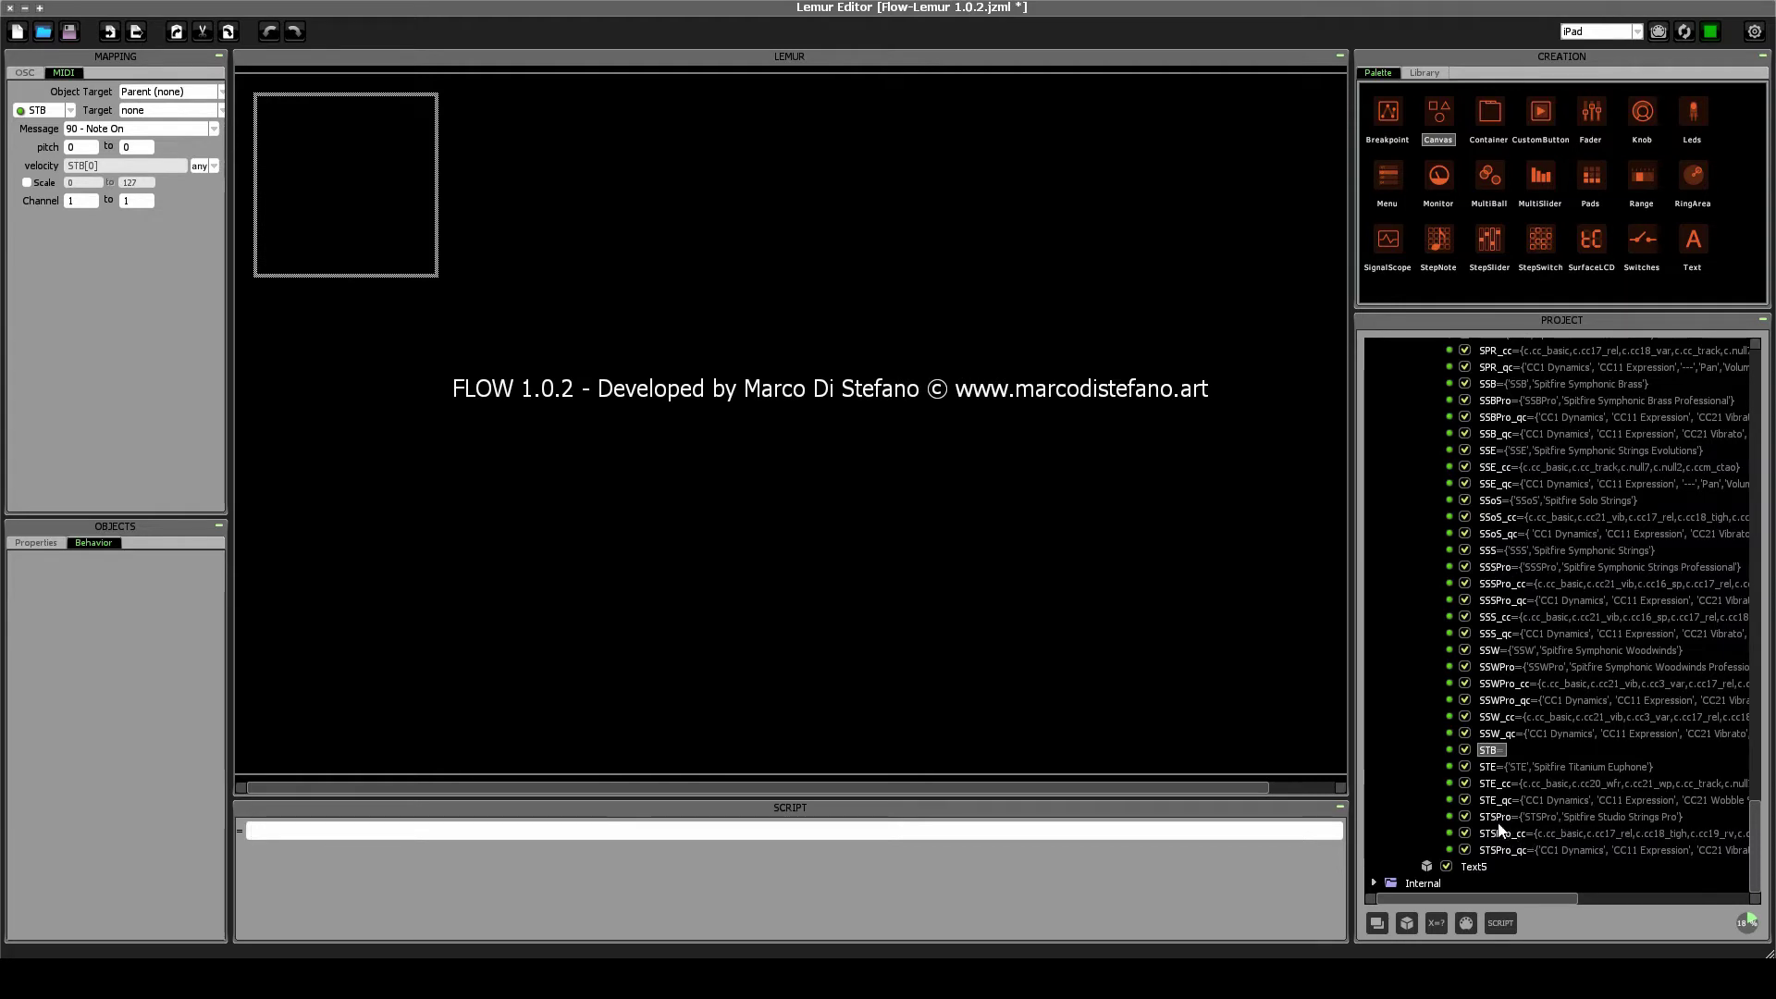
pyautogui.click(1501, 739)
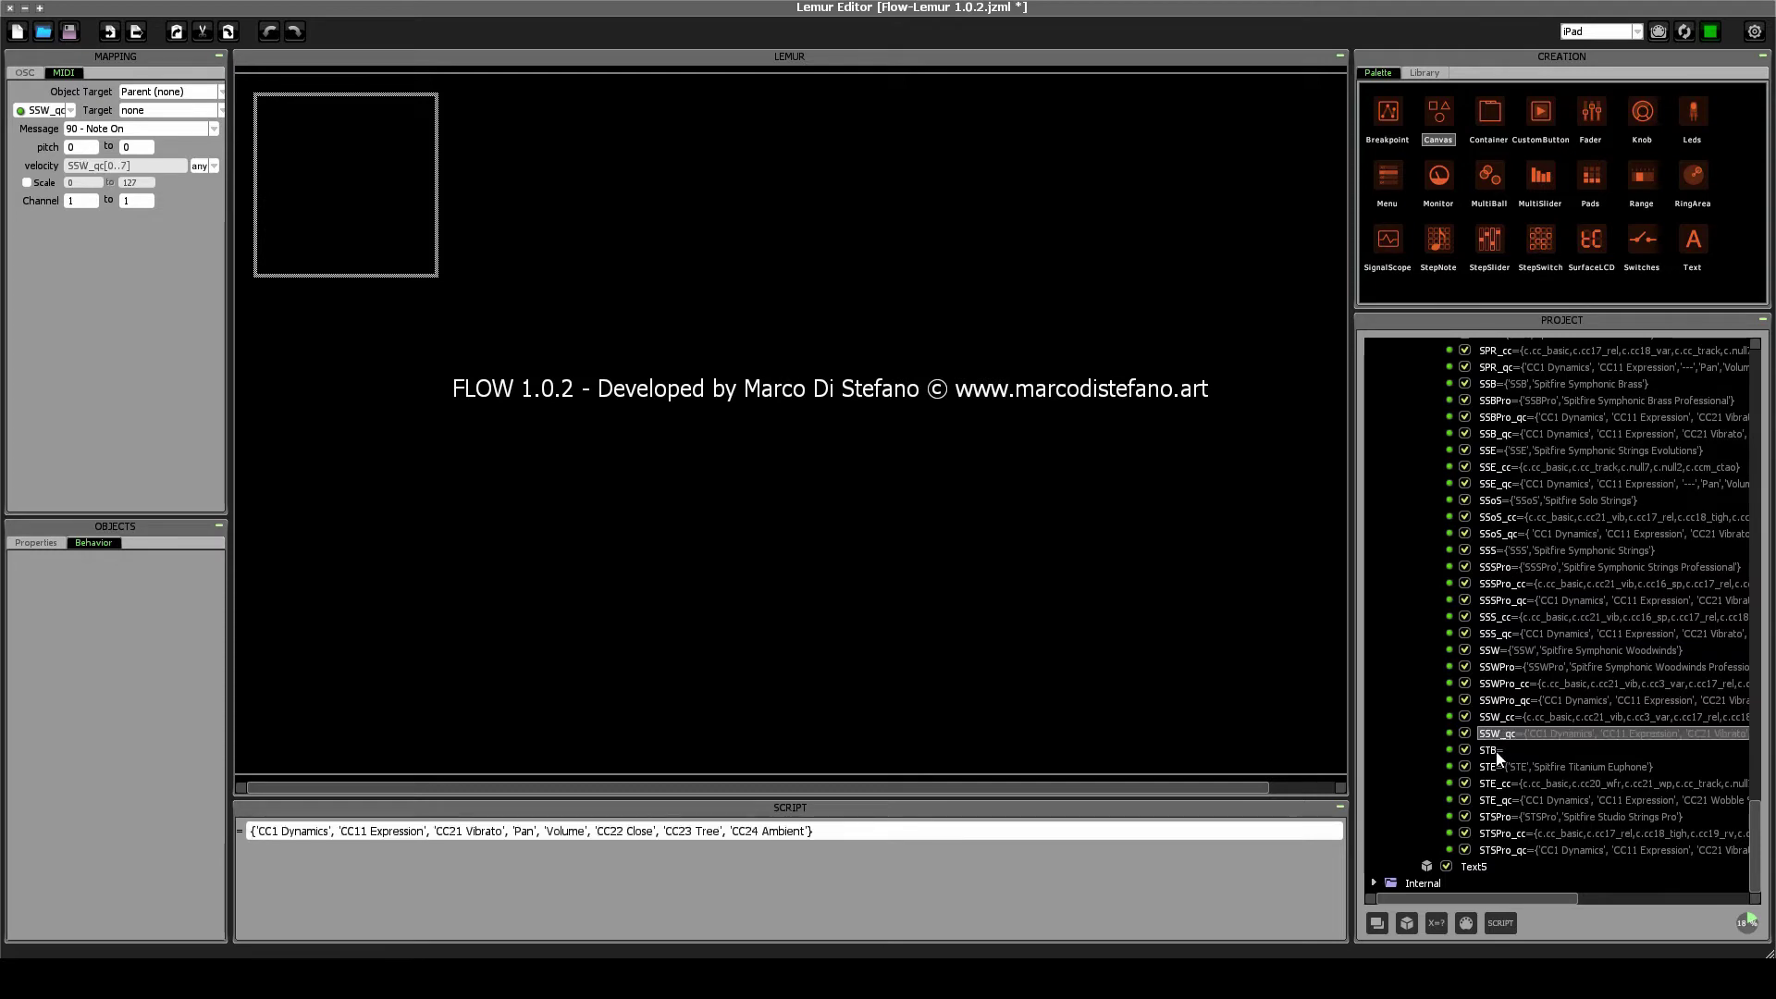
pyautogui.click(1496, 751)
pyautogui.press('Delete')
# Create a new expression named STBPro in the sl container and bring it into view.
pyautogui.click(1436, 923)
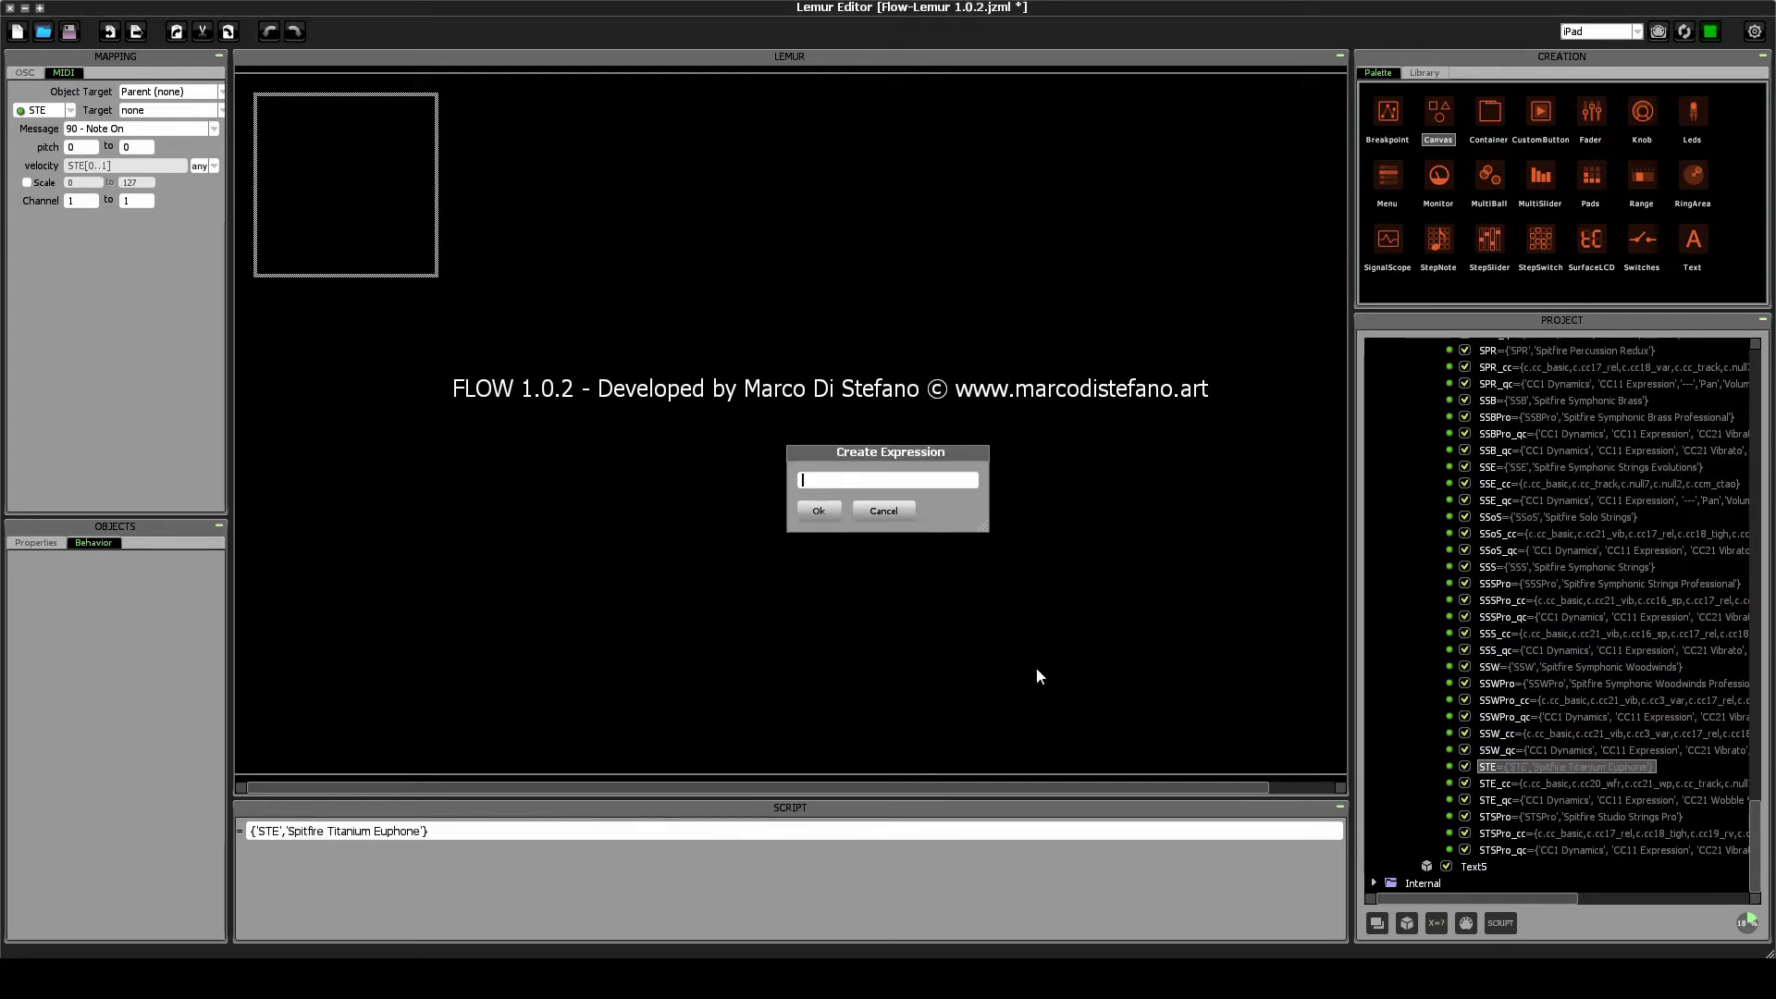
pyautogui.write('STBPro')
pyautogui.click(824, 508)
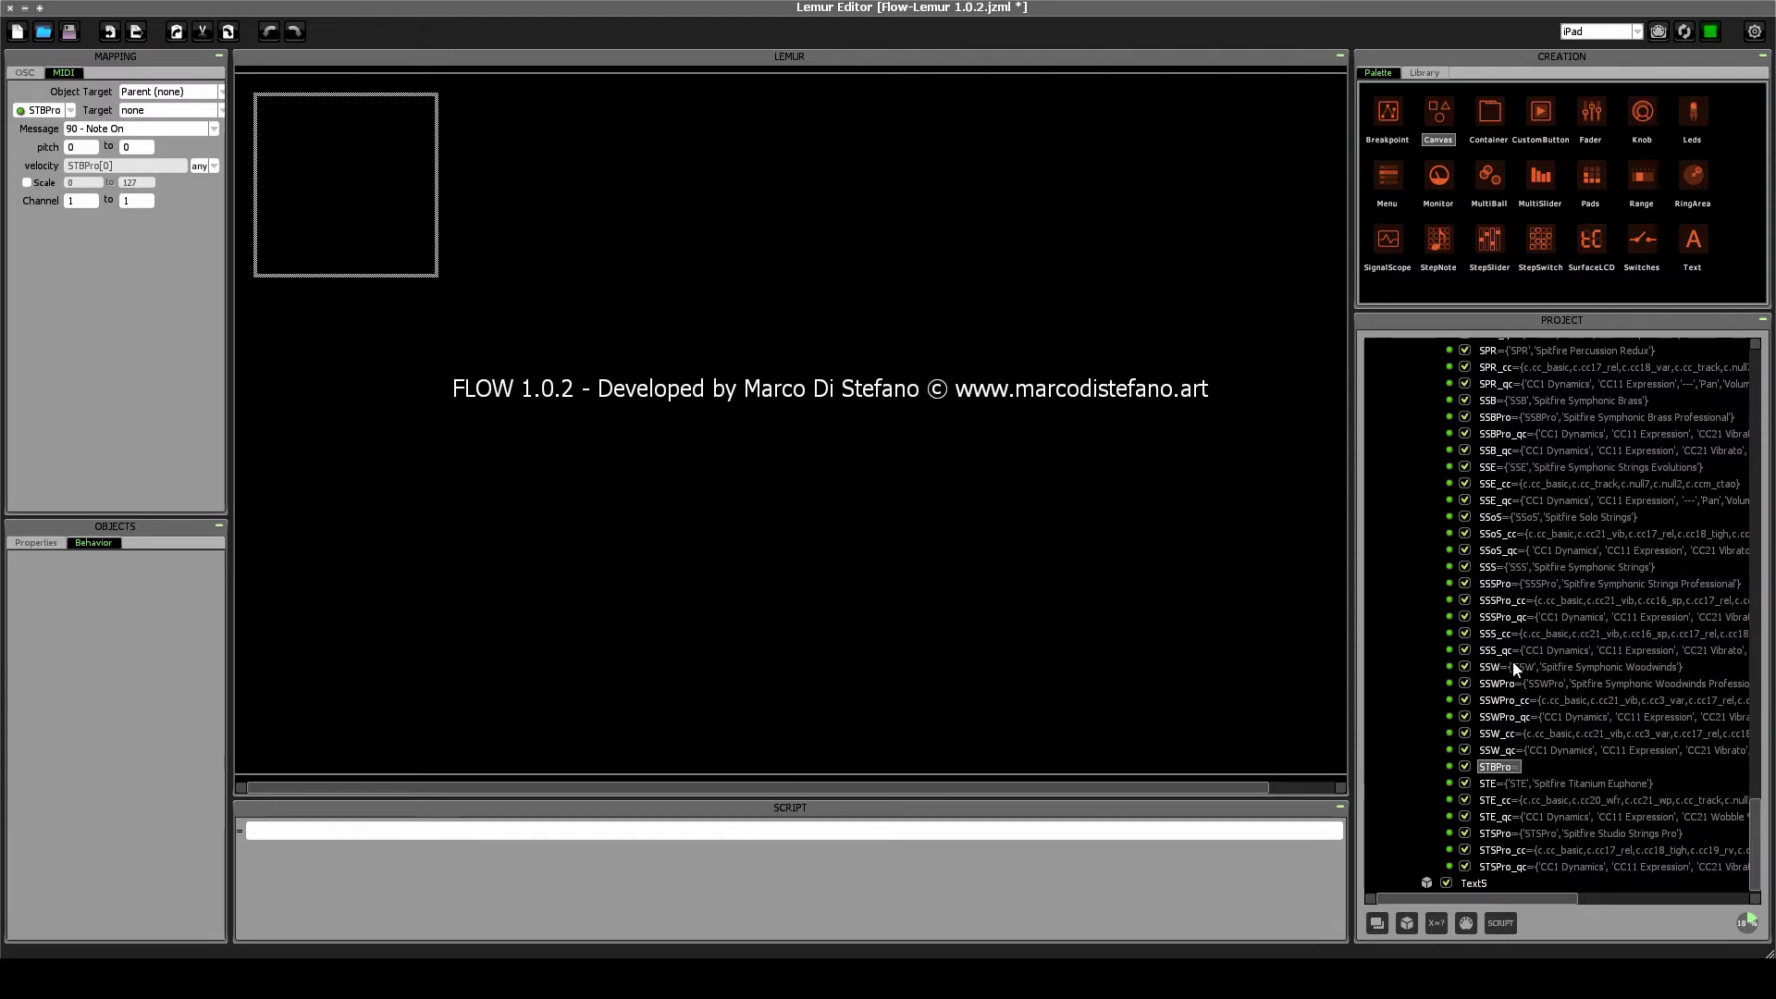
pyautogui.scroll(15, 1525, 703)
pyautogui.scroll(-1, 1540, 739)
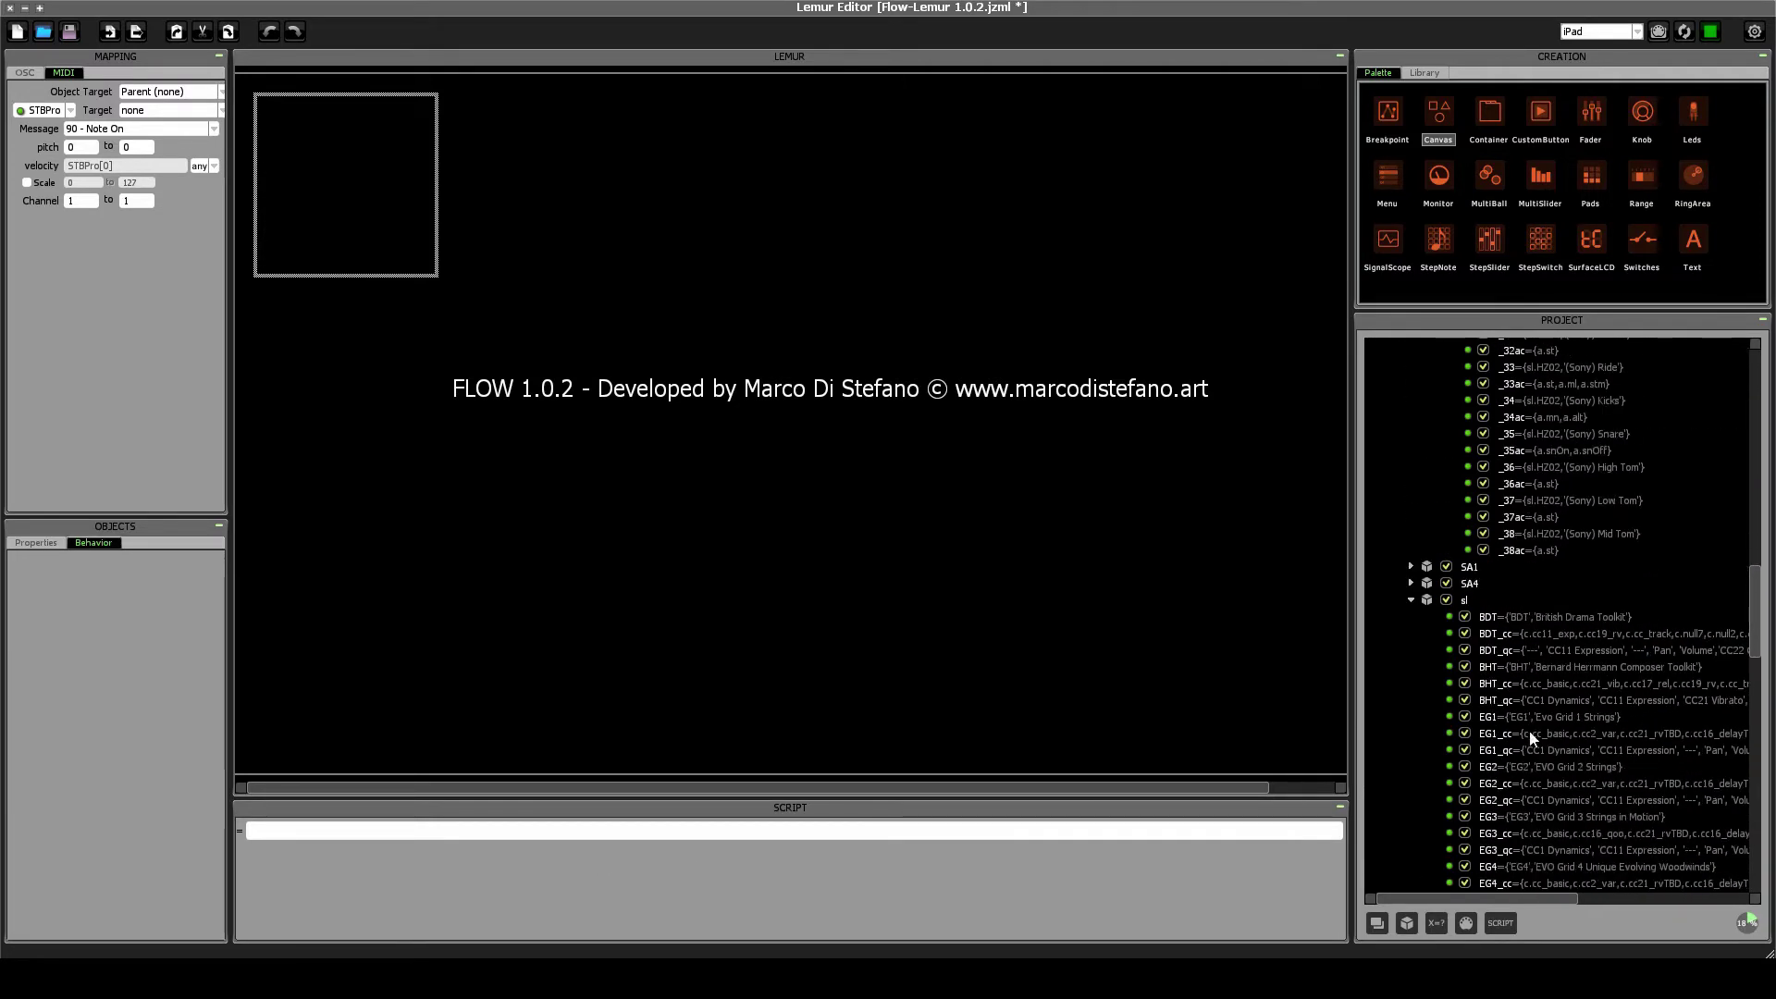
pyautogui.scroll(-15, 1525, 769)
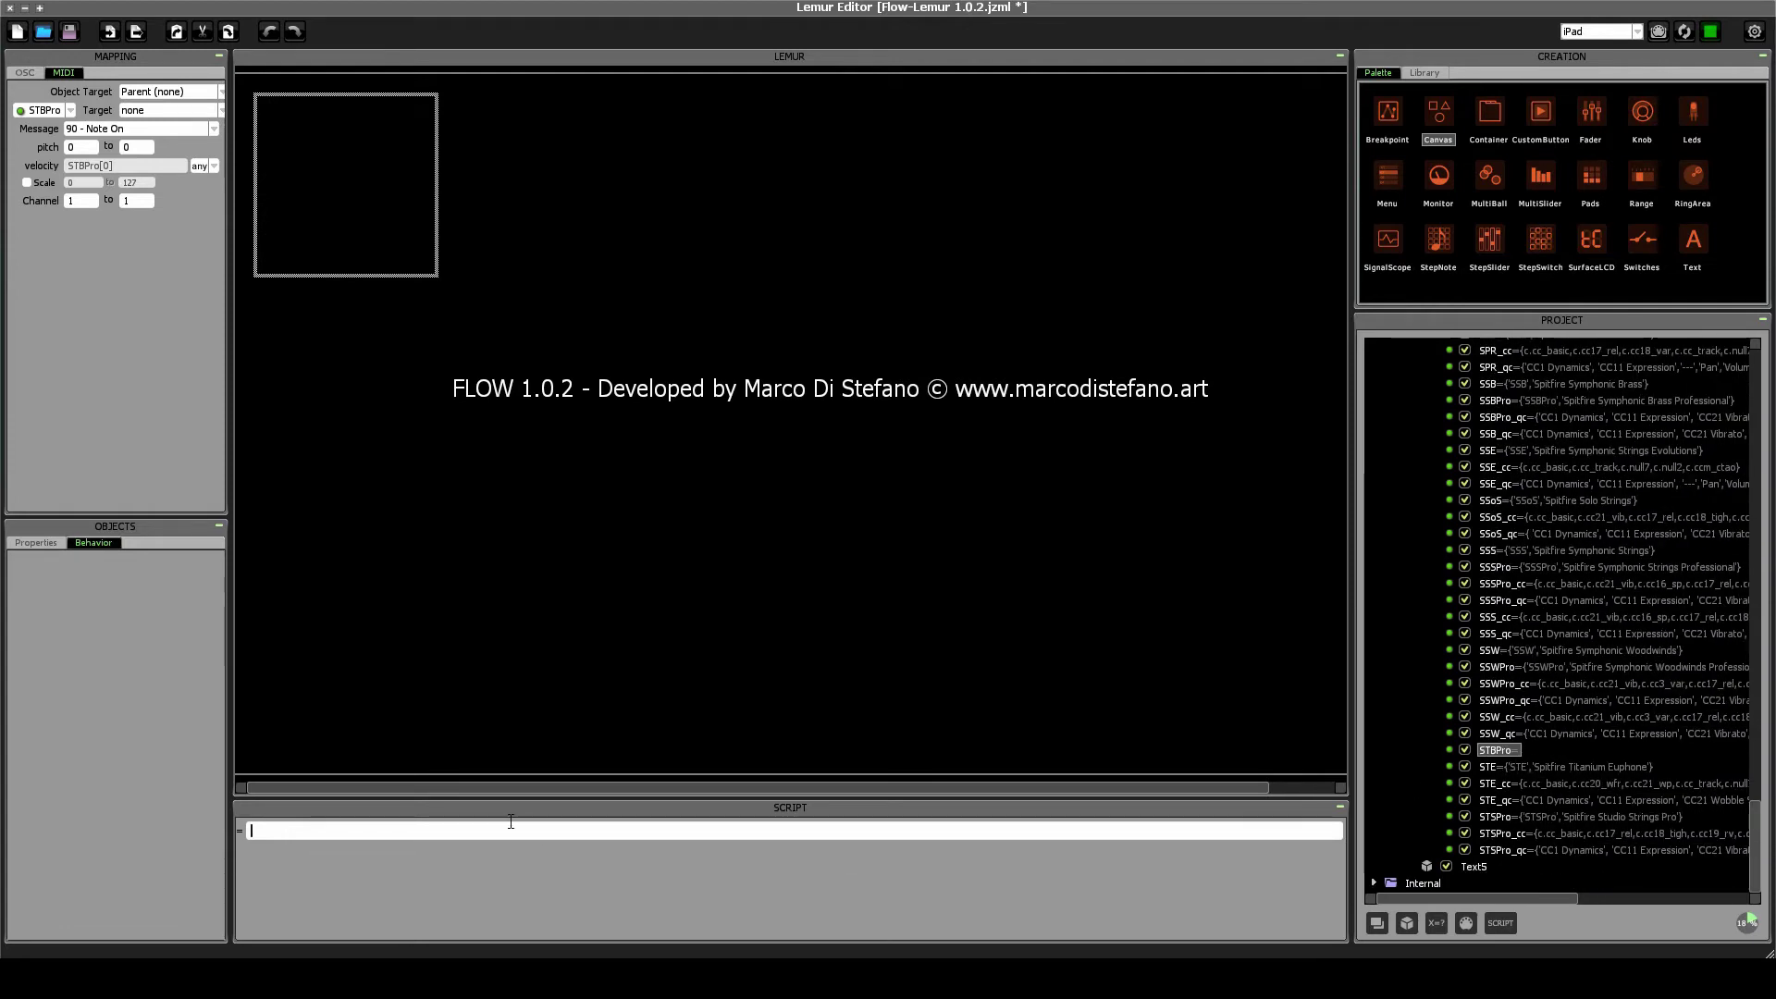
# Define the STBPro expression as {'STBPro', 'Spitfire Studio Brass Pro'}.
pyautogui.write('{}')
pyautogui.press('Left')
pyautogui.write("'")
pyautogui.write('ST')
pyautogui.write("BPro'")
pyautogui.write(', ')
pyautogui.write("'")
pyautogui.write('p')
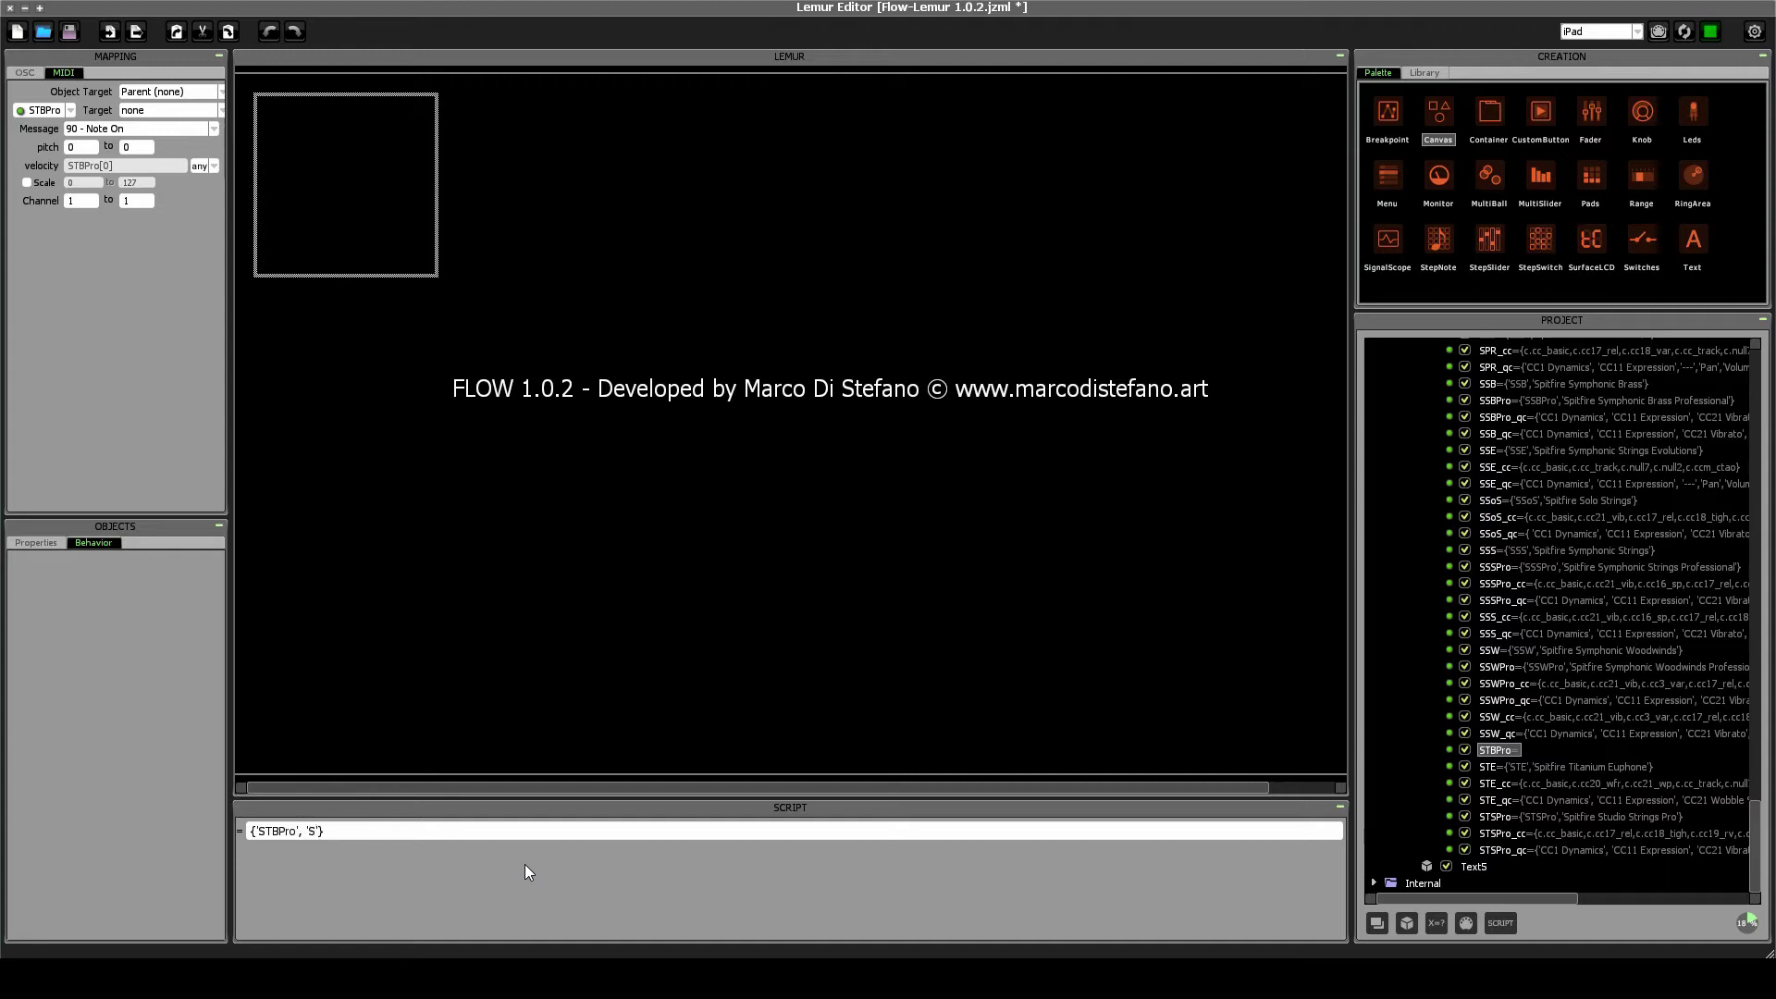
pyautogui.write('itf')
pyautogui.press('BackSpace')
pyautogui.press('BackSpace')
pyautogui.press('BackSpace')
pyautogui.press('BackSpace')
pyautogui.write('Spitfire S')
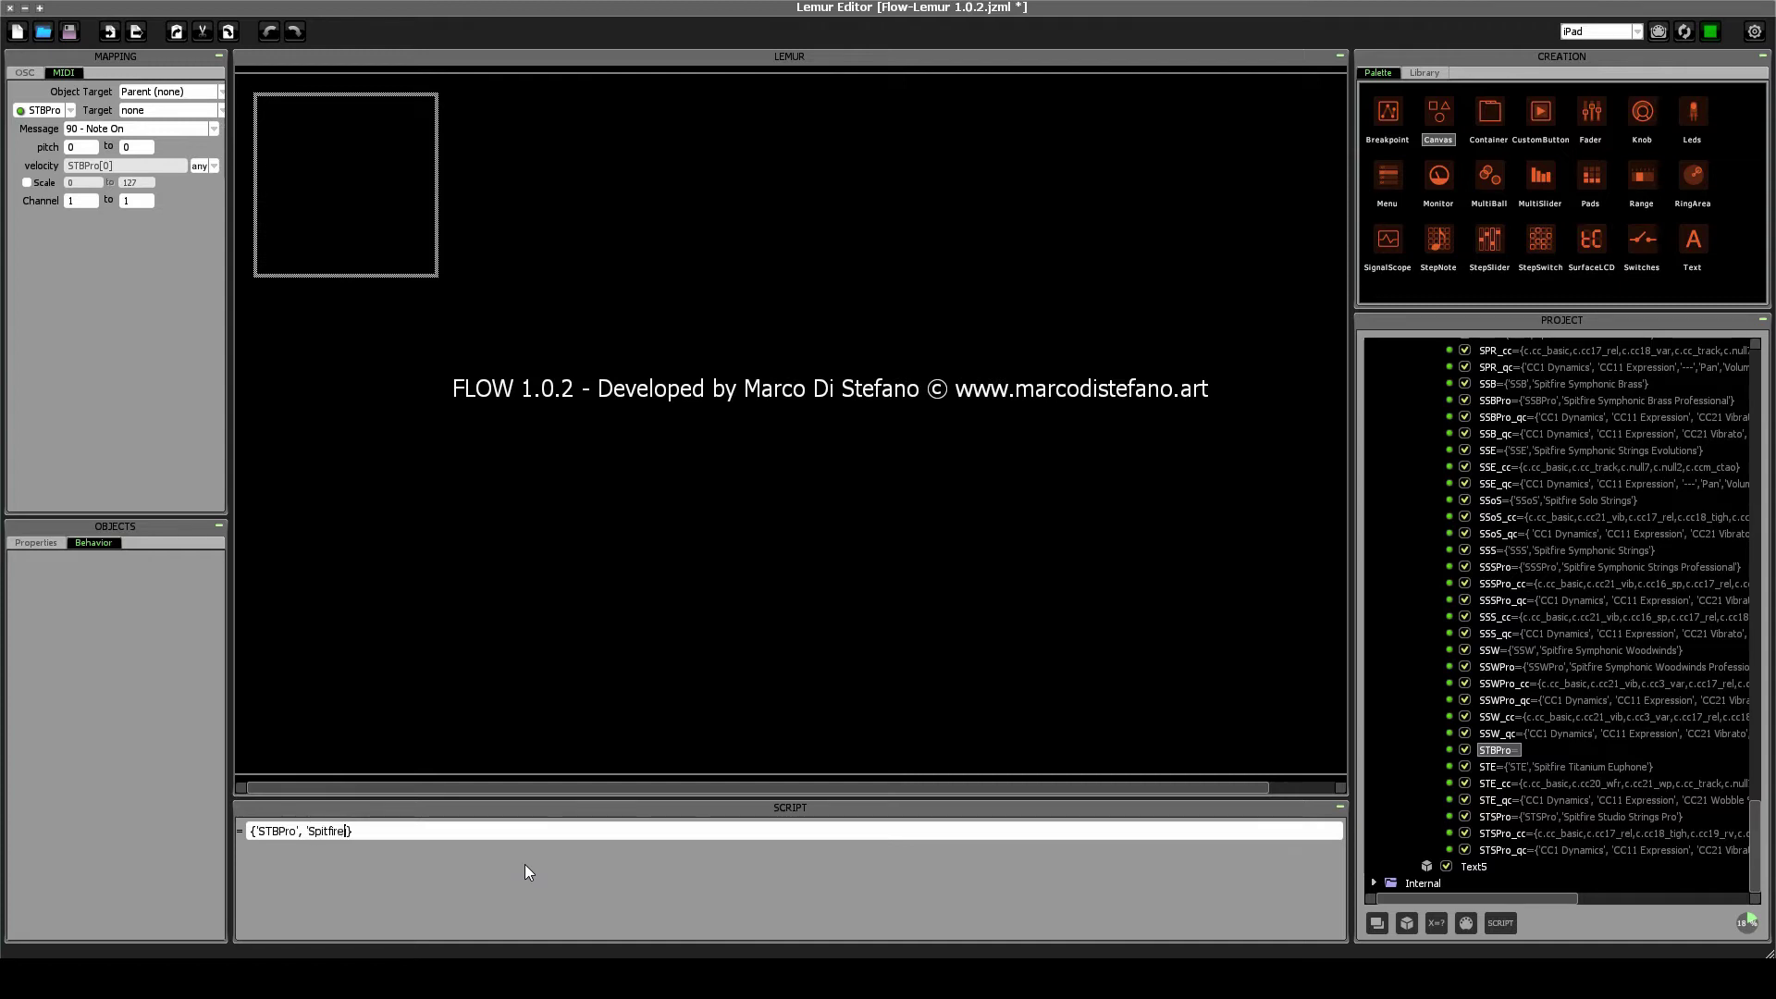
pyautogui.write('tudio Brass')
pyautogui.write(' Pro')
pyautogui.press('Return')
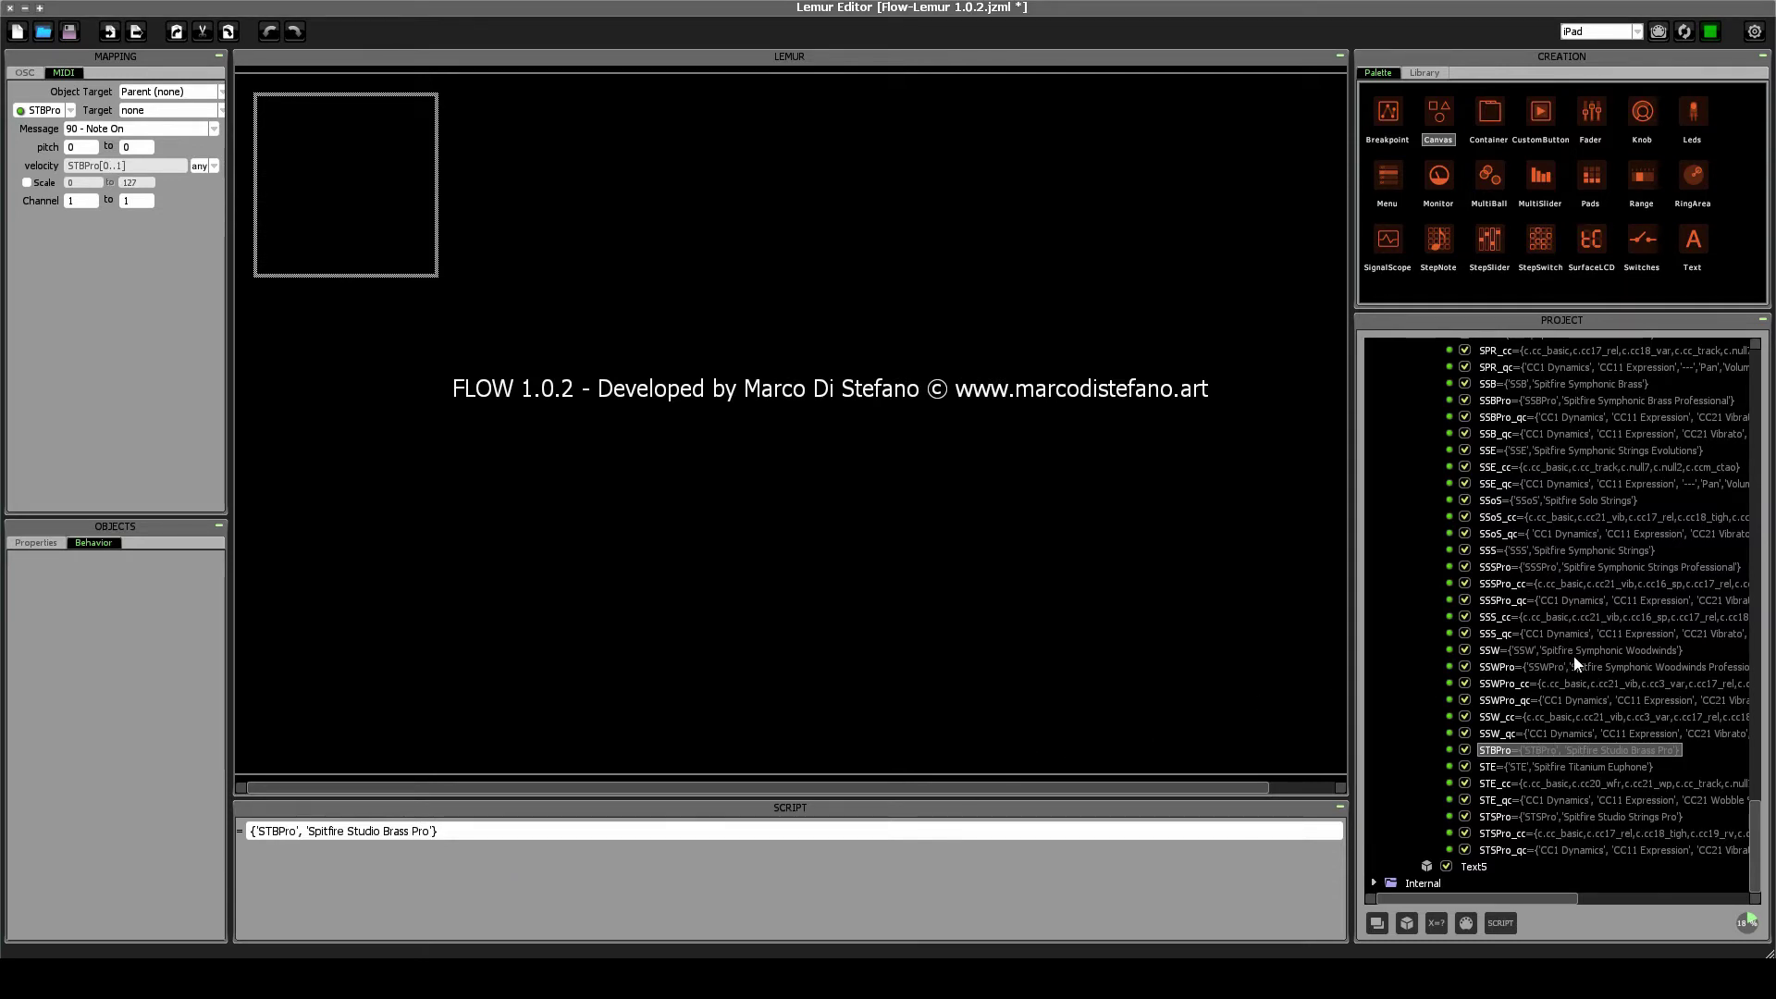
# Widen the creation and project areas, and switch to Vienna Ensemble Pro to view the Horn Solo 1 instrument's controllers.
pyautogui.moveTo(1351, 669); pyautogui.dragTo(1152, 667)
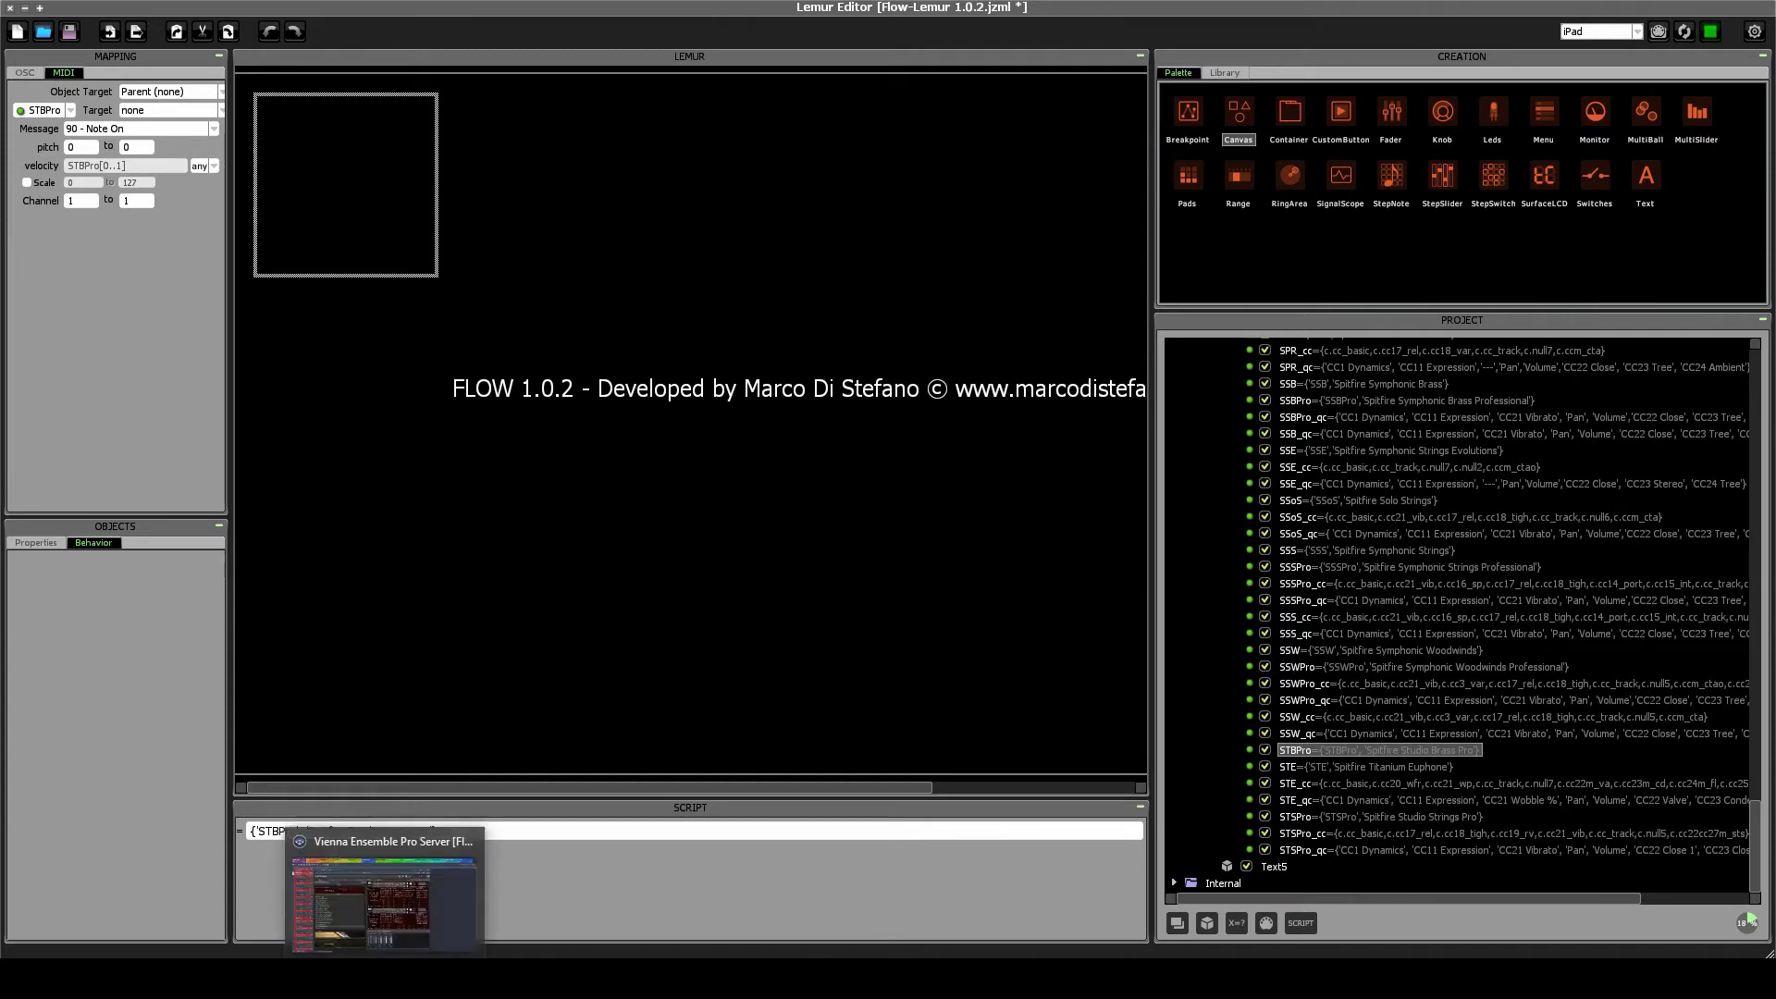
pyautogui.click(387, 977)
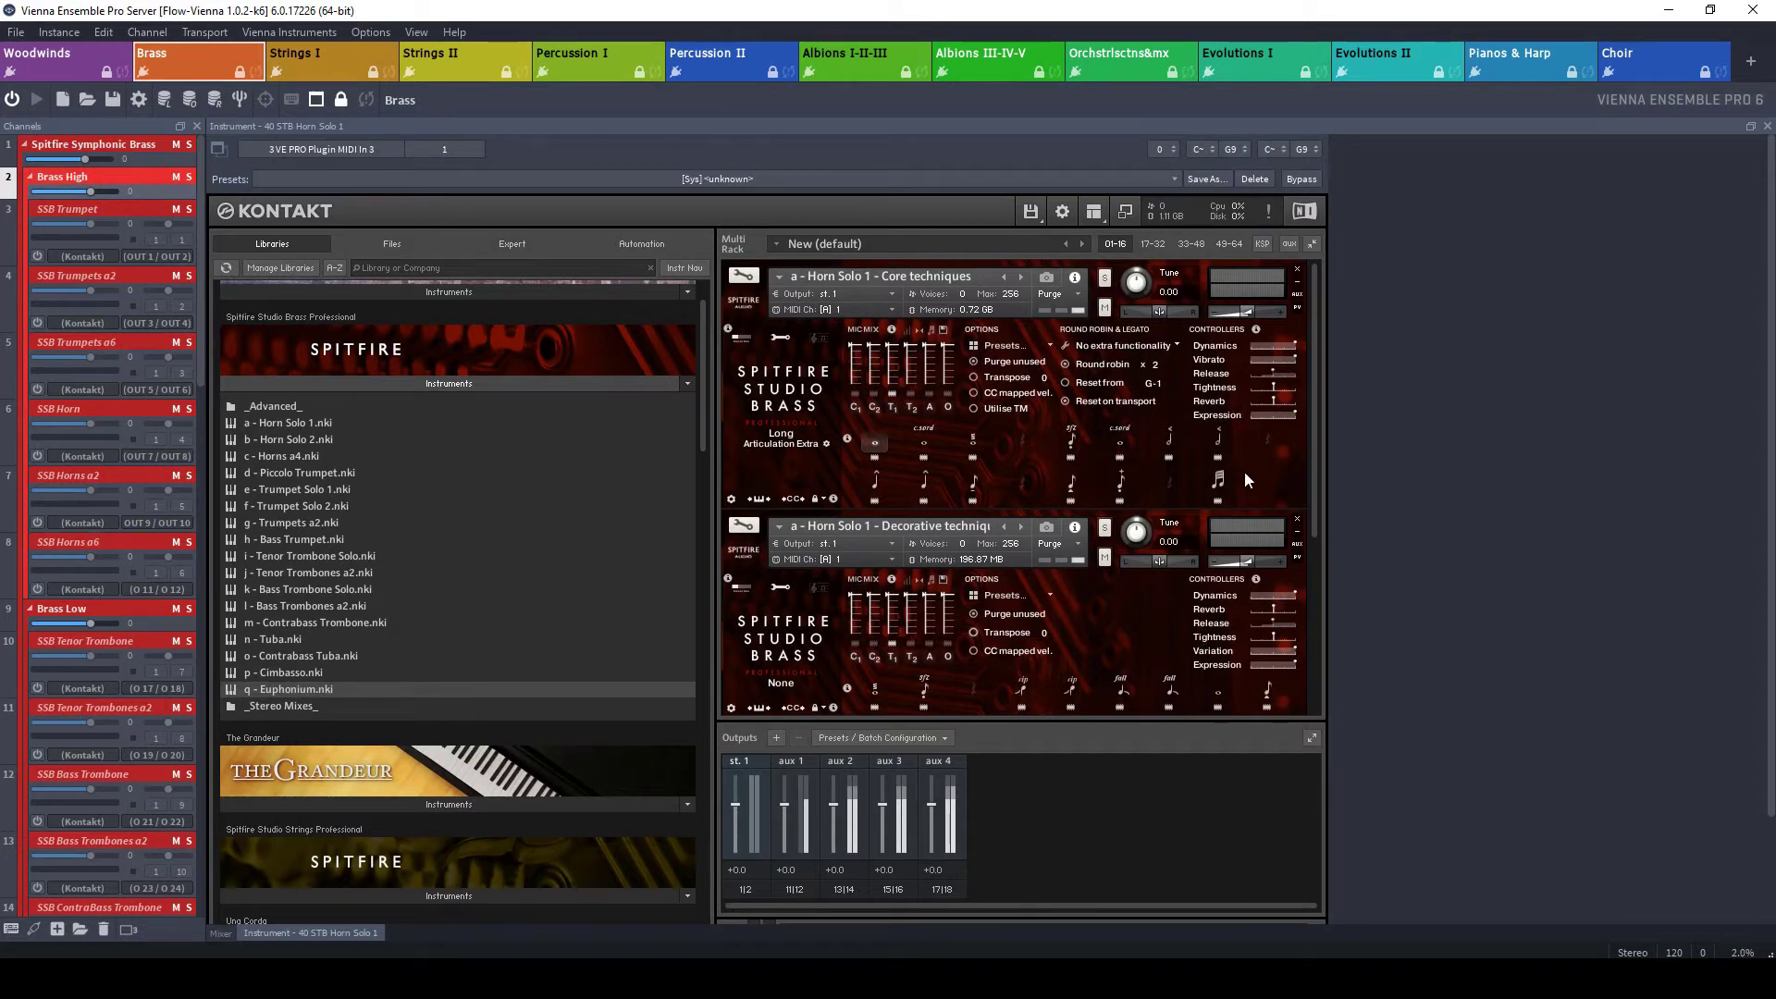
# Review the Horn Solo 1 controllers, switch back to Lemur Editor and create an expression named STBPro_cc in the sl container.
pyautogui.scroll(-2, 1186, 512)
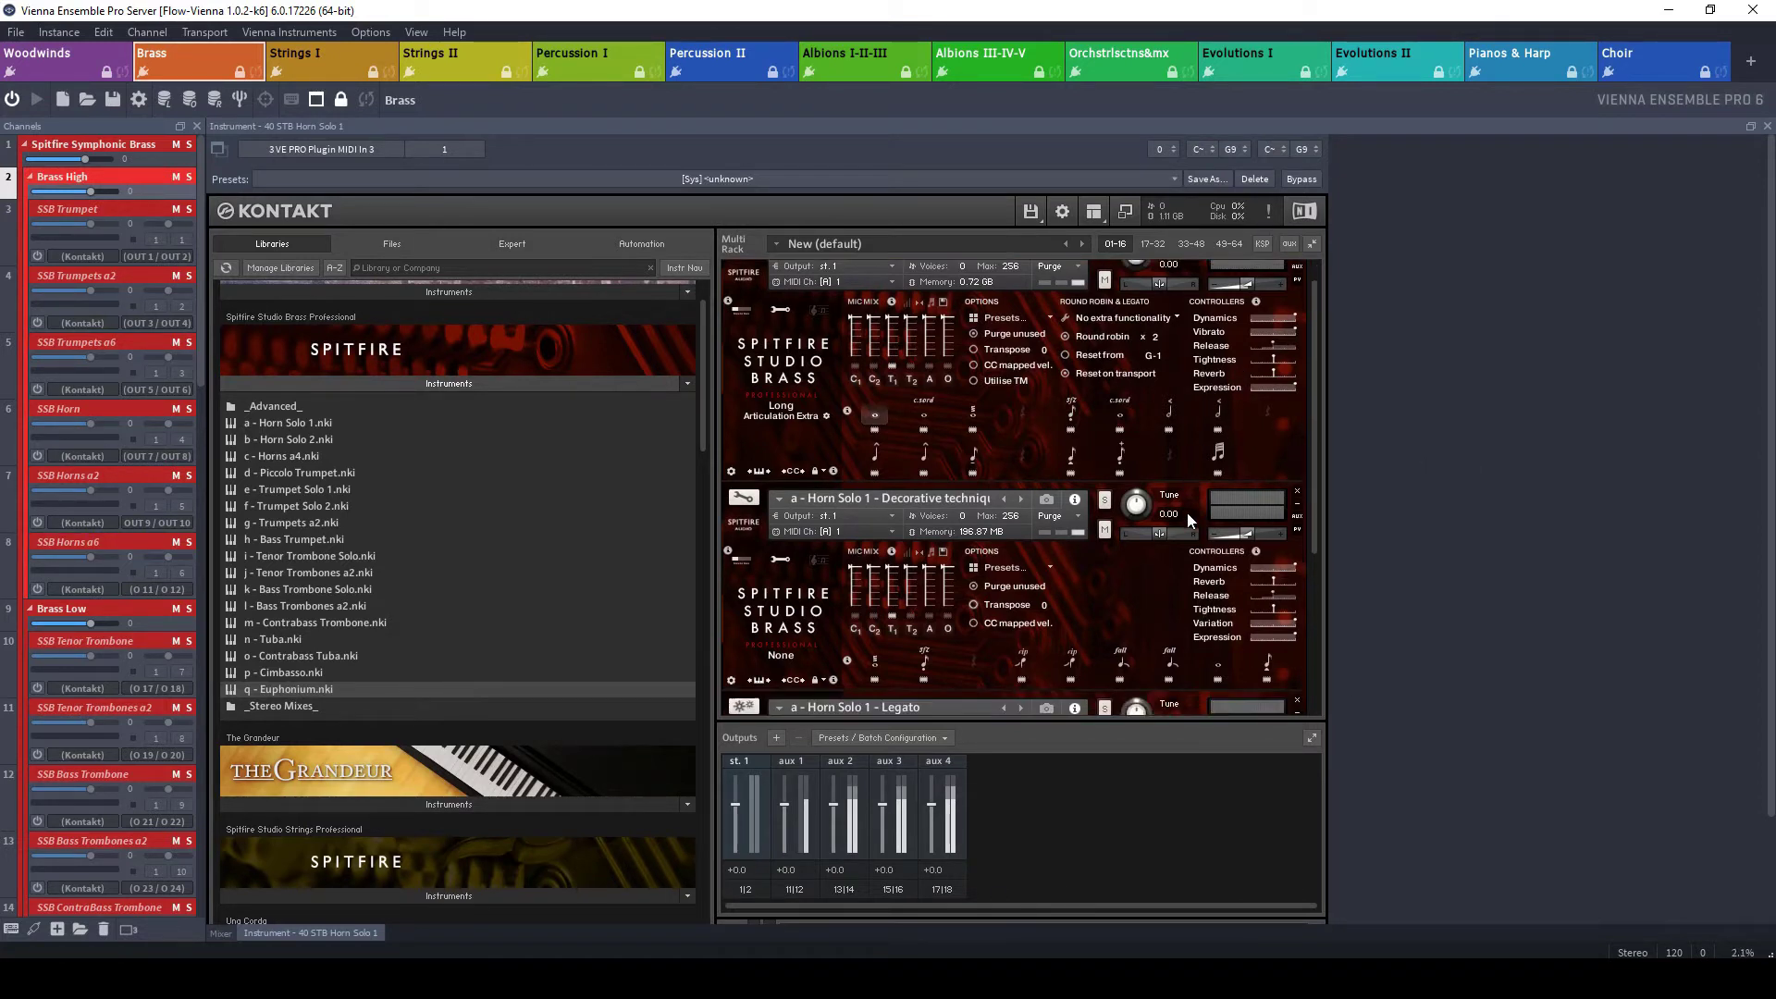
pyautogui.moveTo(1313, 481); pyautogui.dragTo(1310, 385)
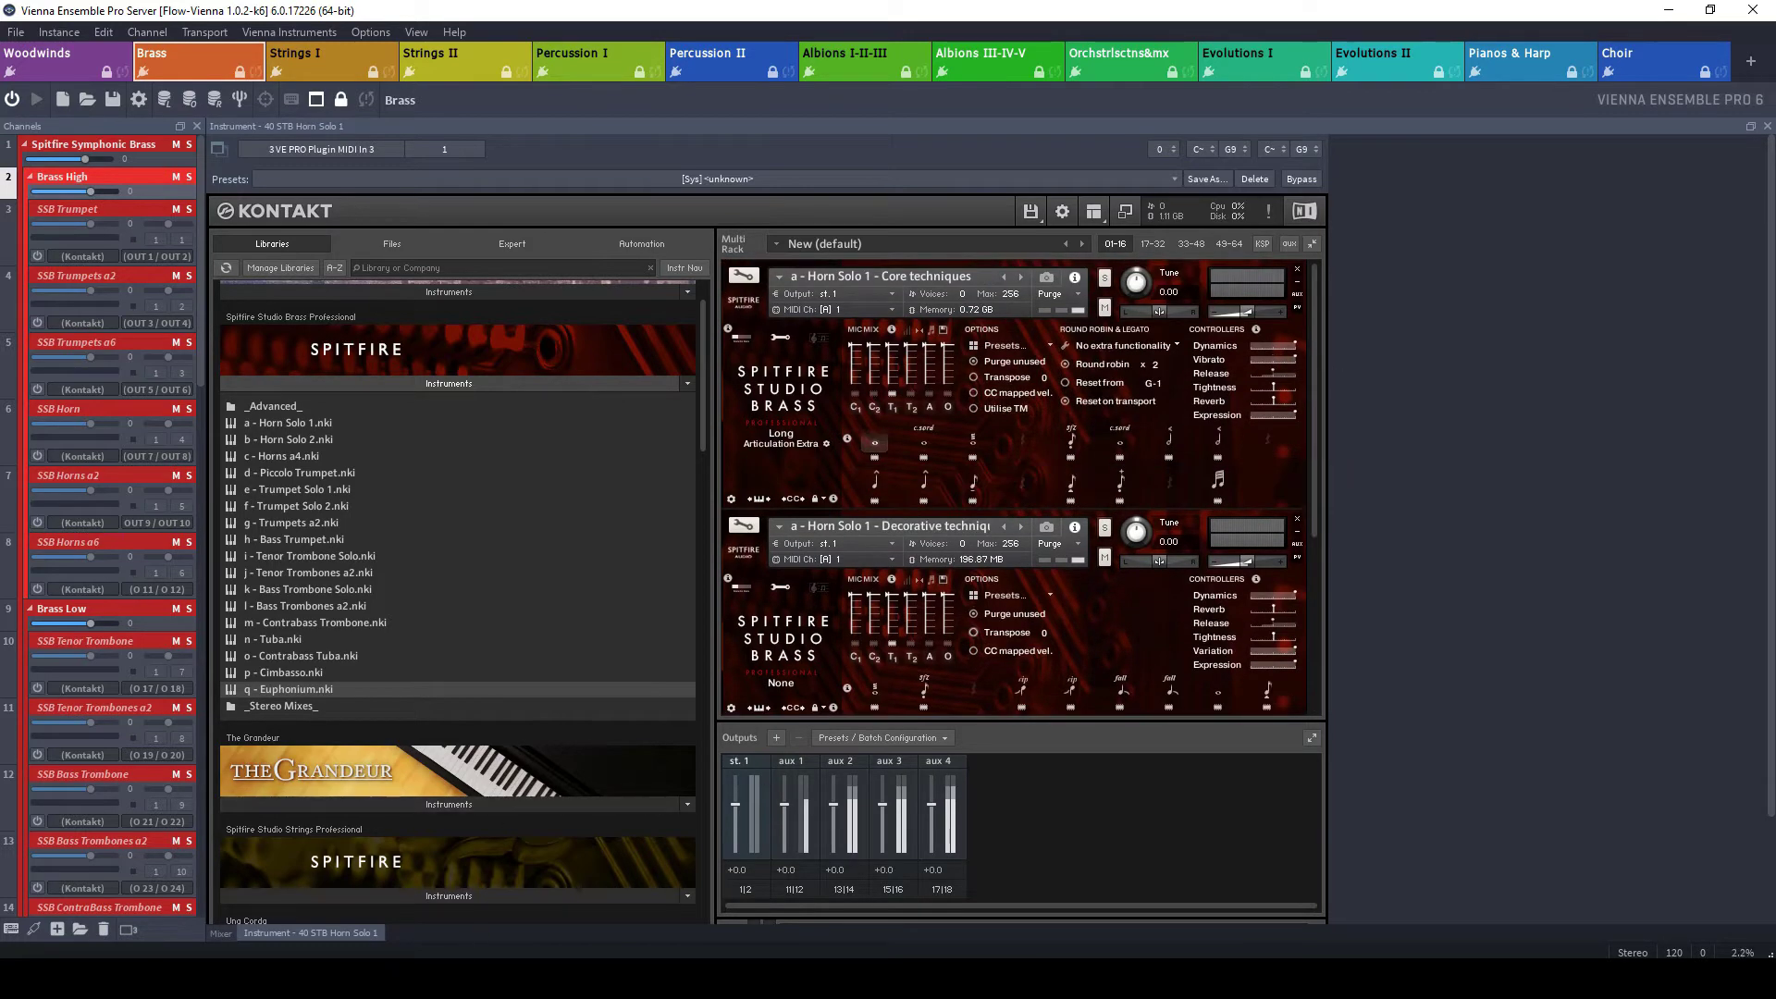
pyautogui.click(444, 978)
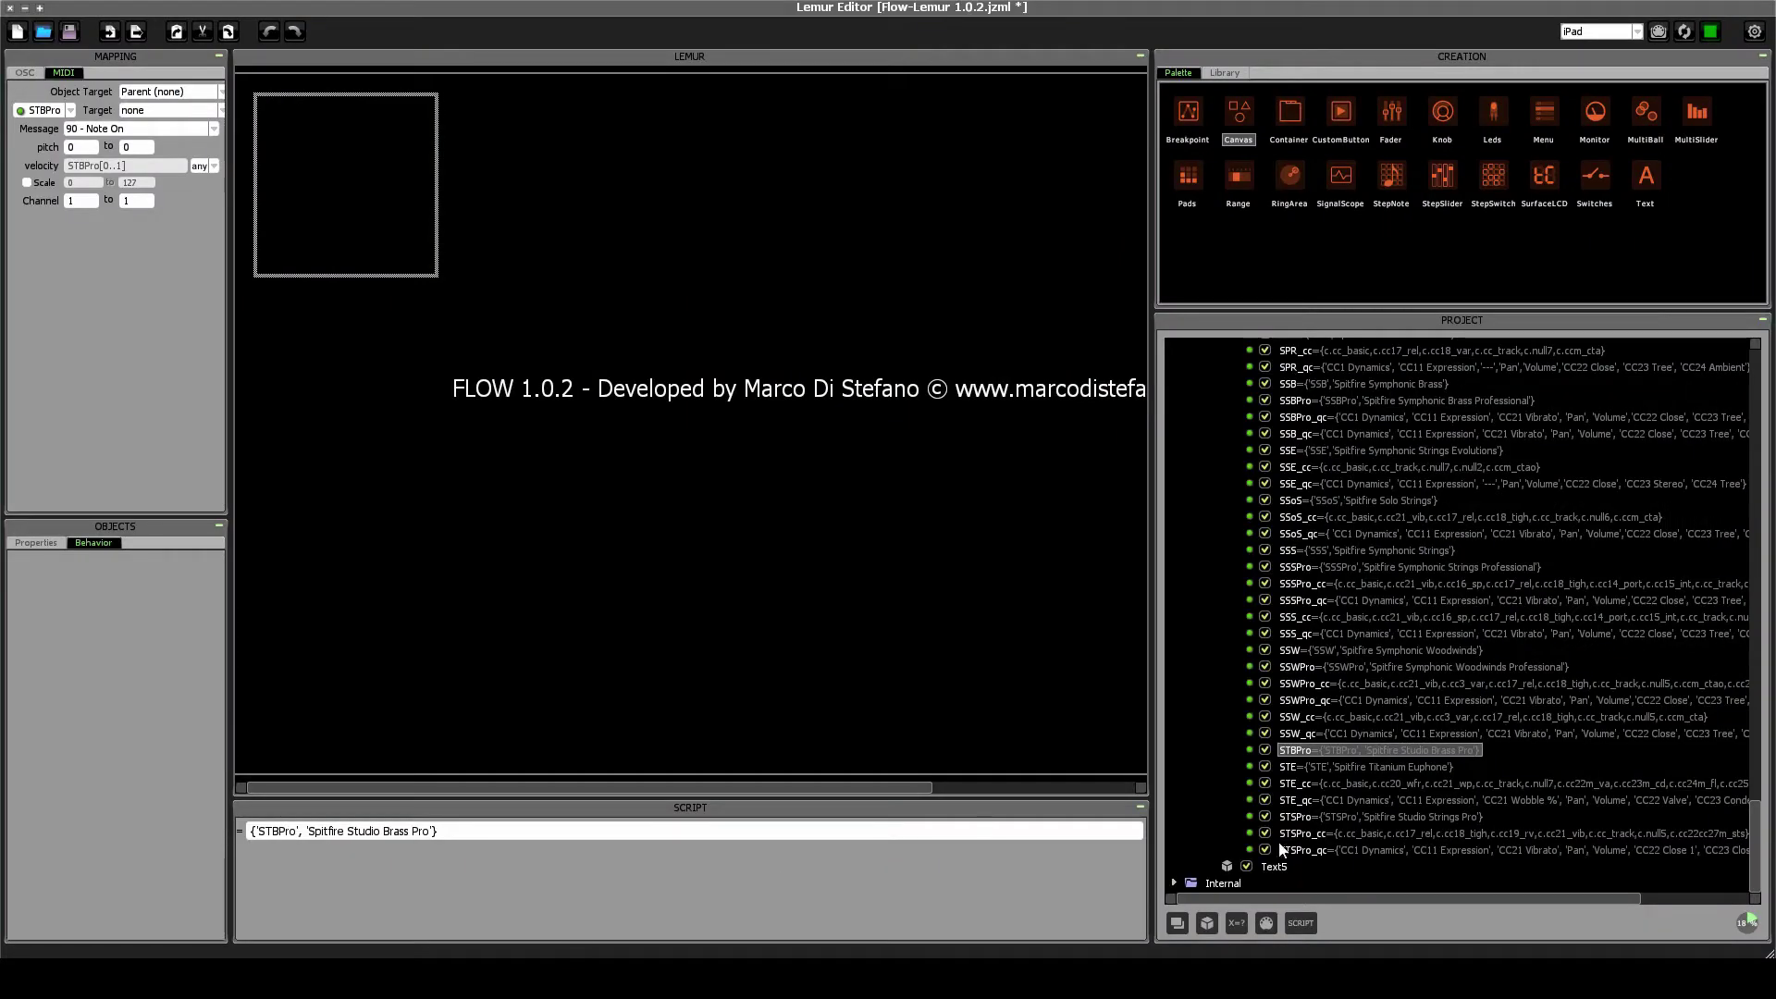
pyautogui.click(1239, 925)
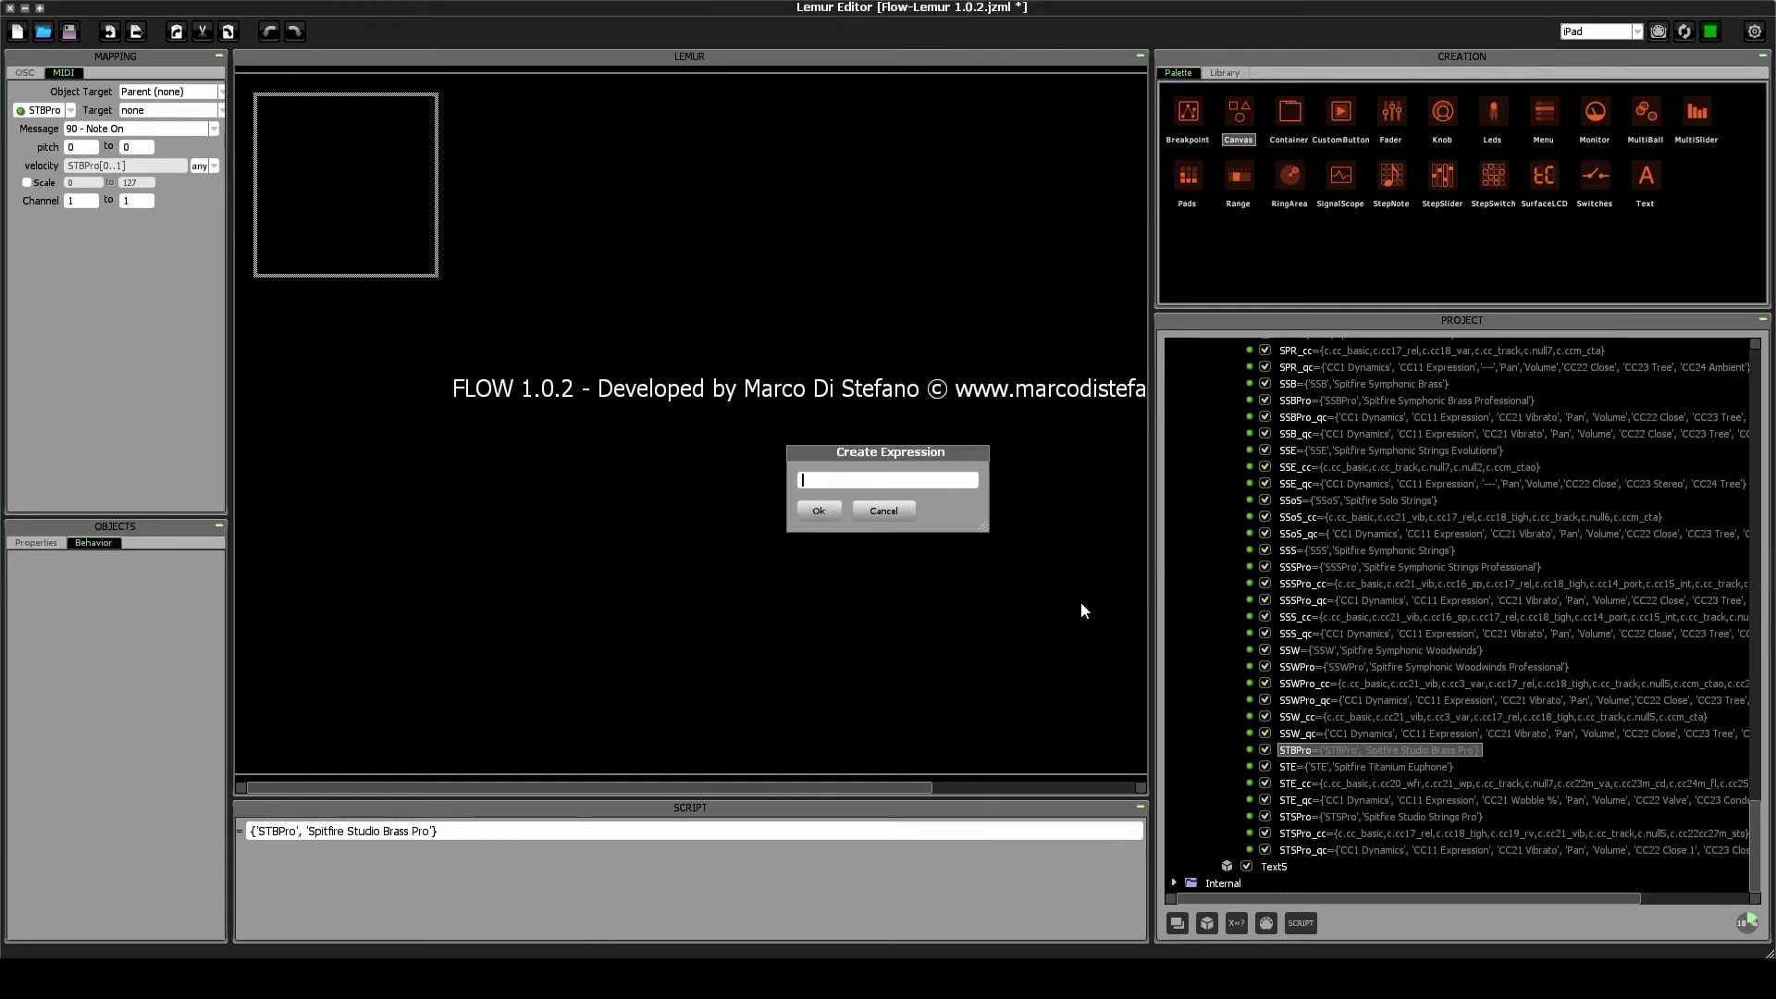
pyautogui.write('STBPro_cc')
pyautogui.press('Return')
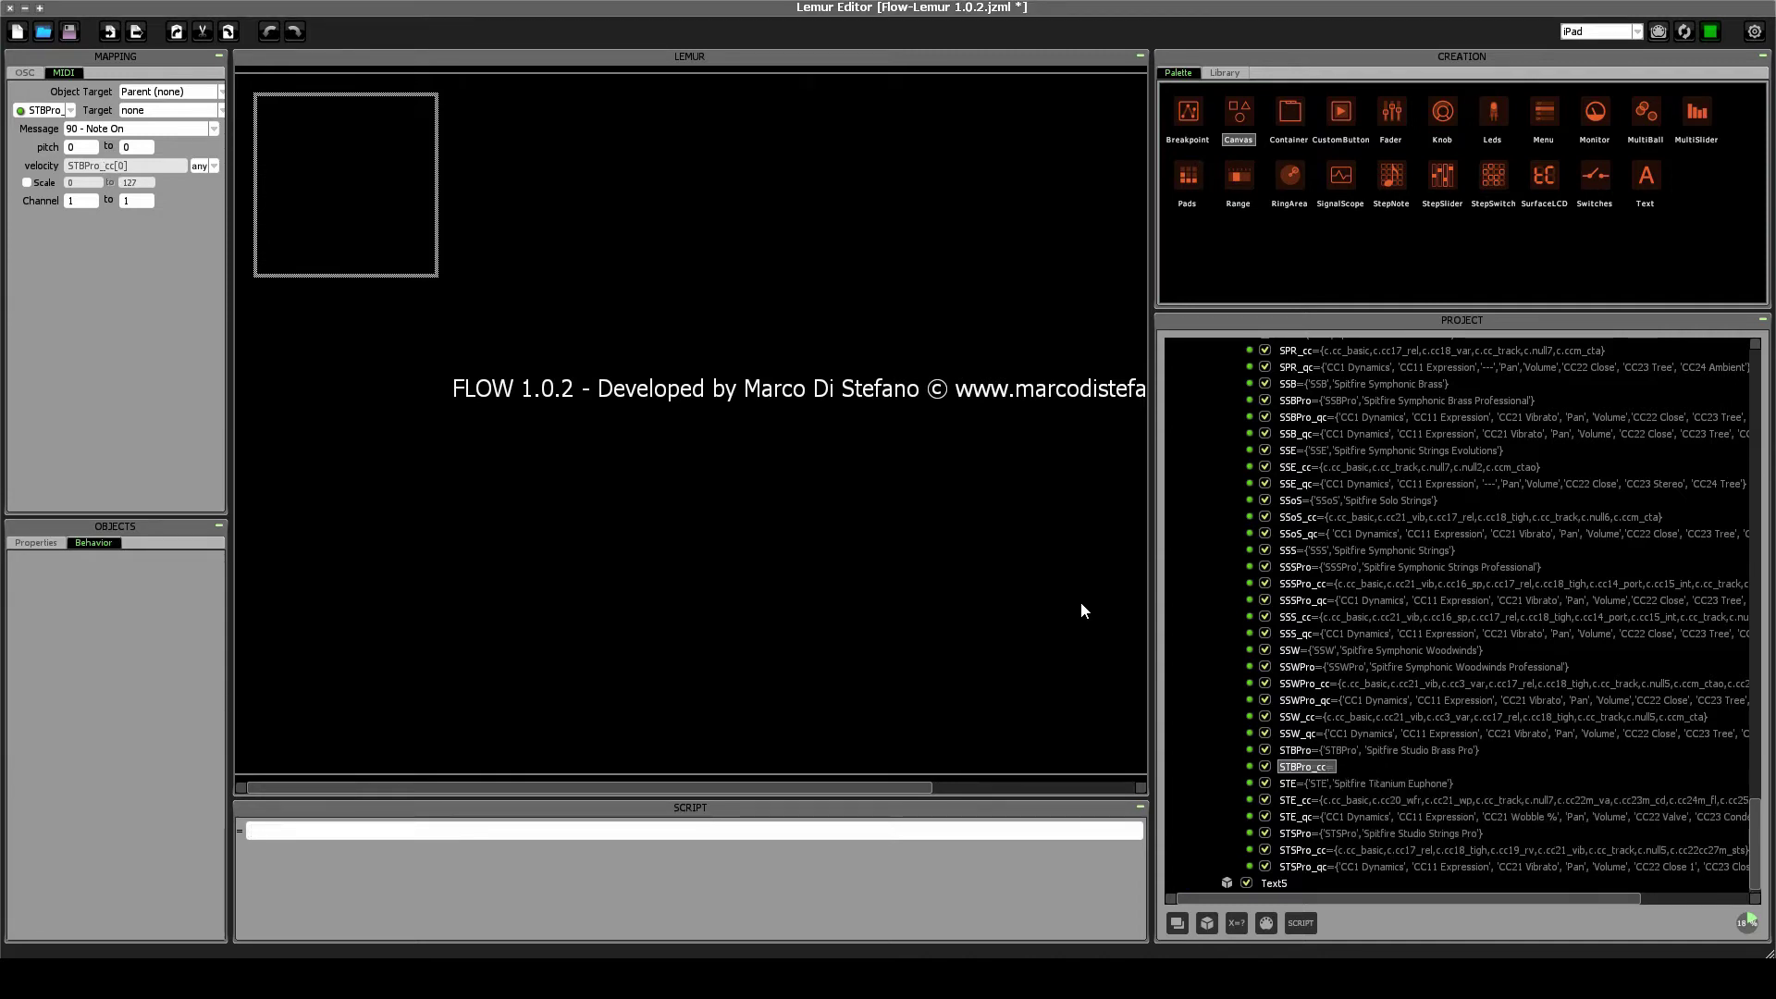
# Enter empty braces {} as the STBPro_cc definition and widen the creation and project areas.
pyautogui.click(911, 830)
pyautogui.write('{}')
pyautogui.moveTo(1150, 744); pyautogui.dragTo(1066, 740)
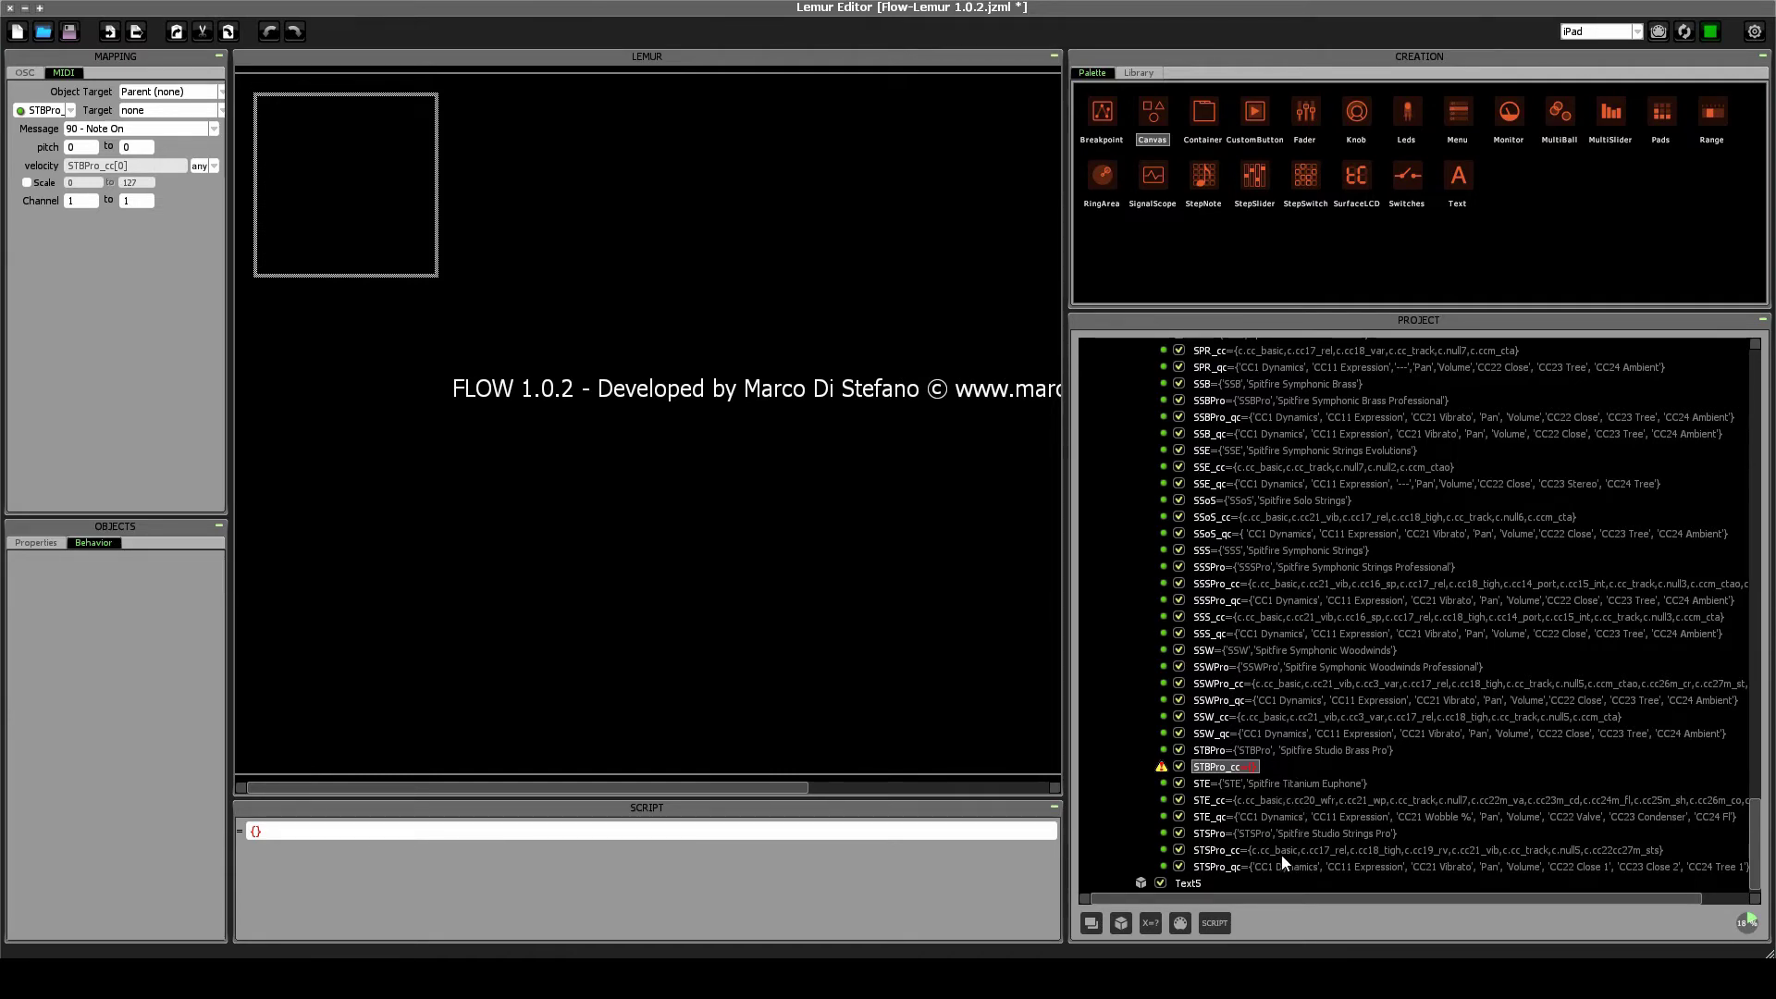
# Expand the c container under 5 About and examine its CC expressions, ending back at STBPro_cc in the sl container.
pyautogui.scroll(15, 1234, 722)
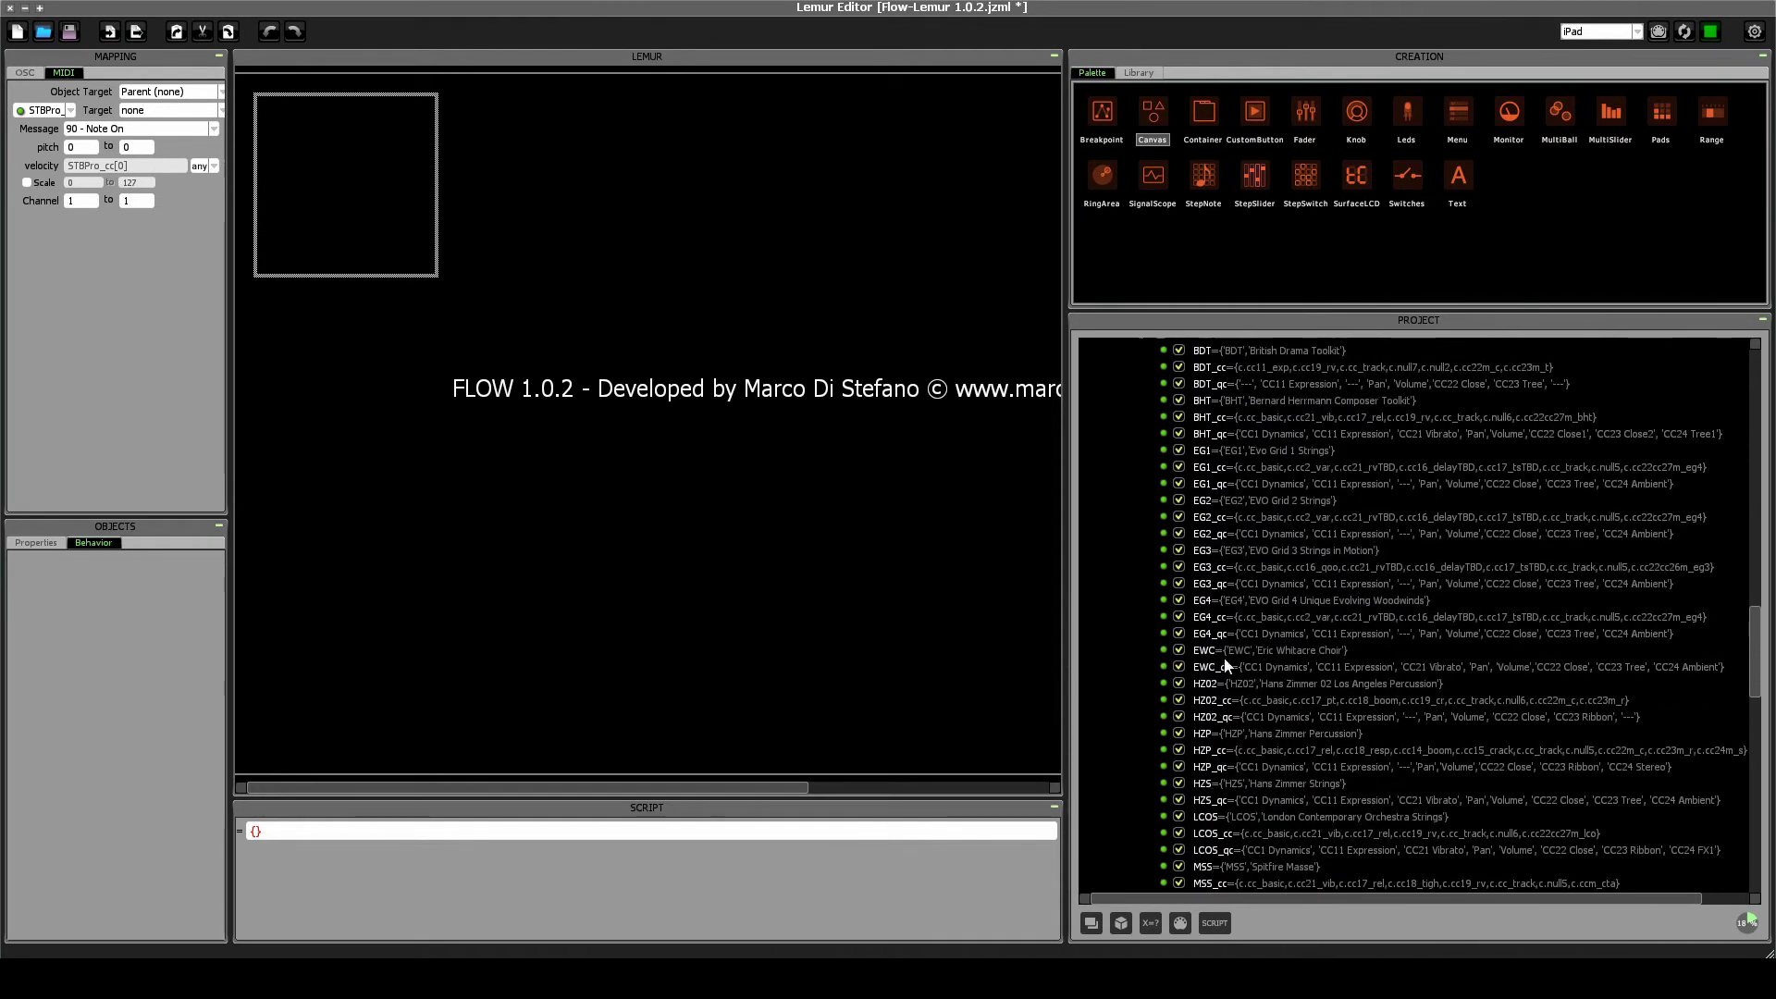
pyautogui.scroll(10, 1225, 664)
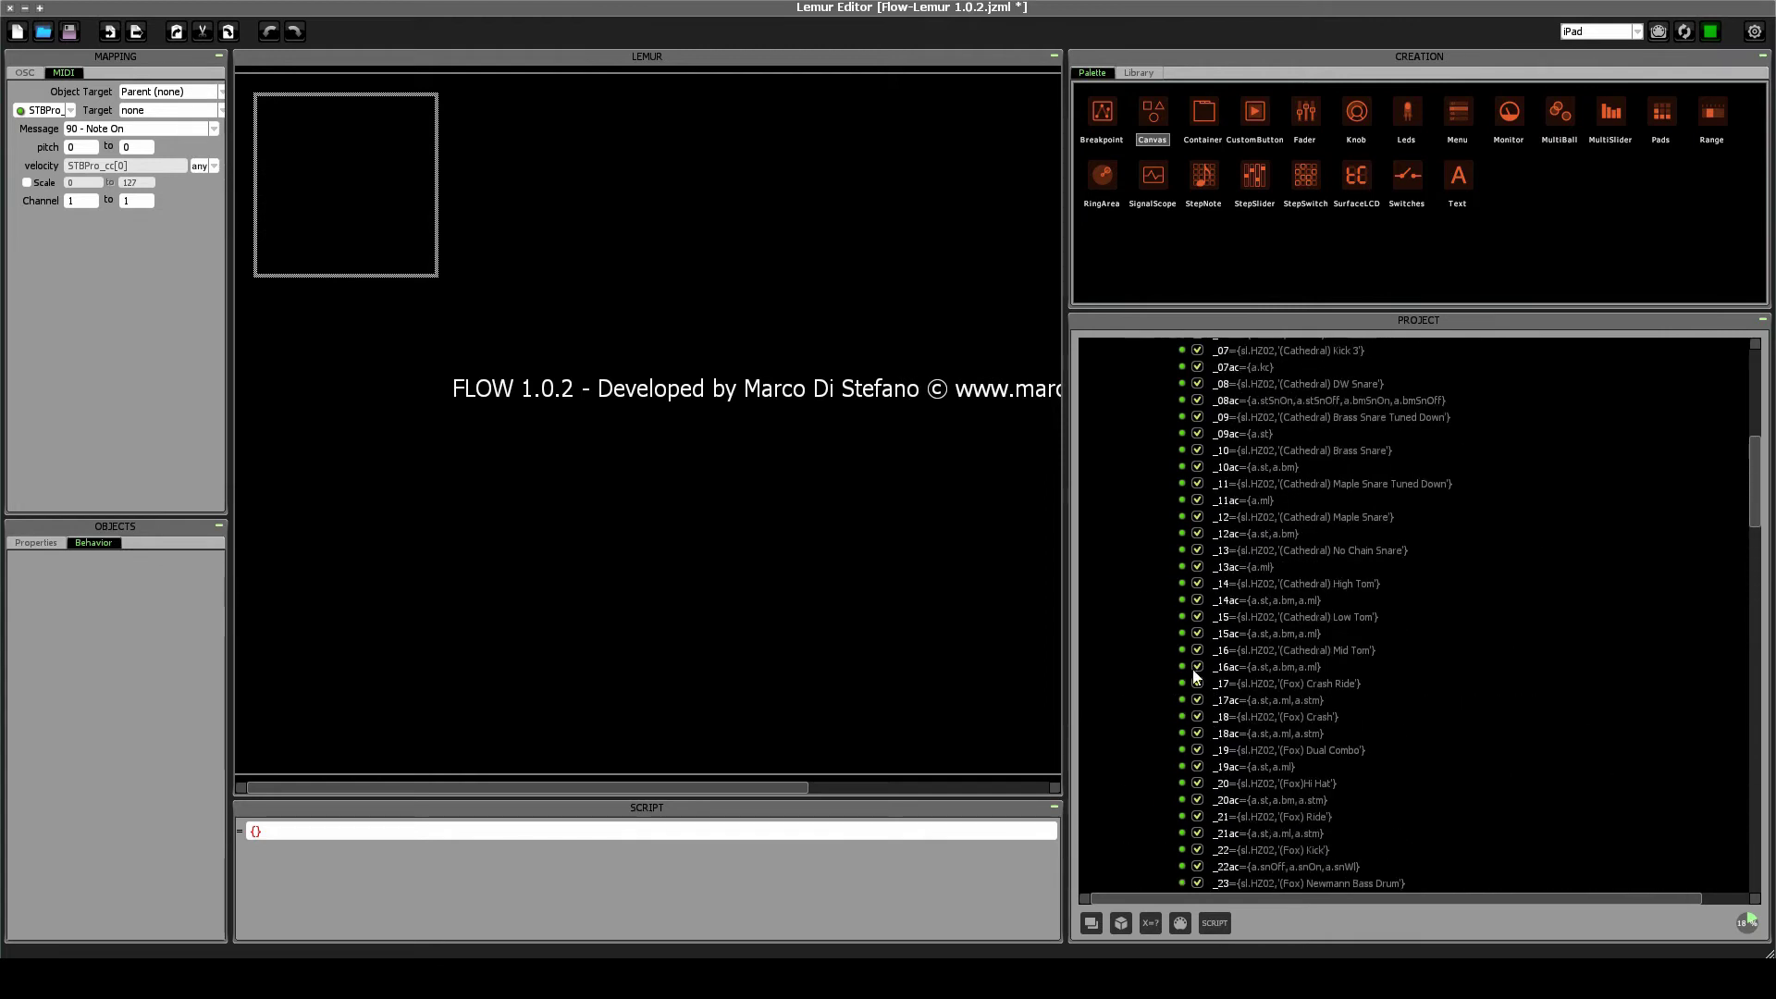
pyautogui.scroll(10, 1194, 675)
pyautogui.click(1145, 635)
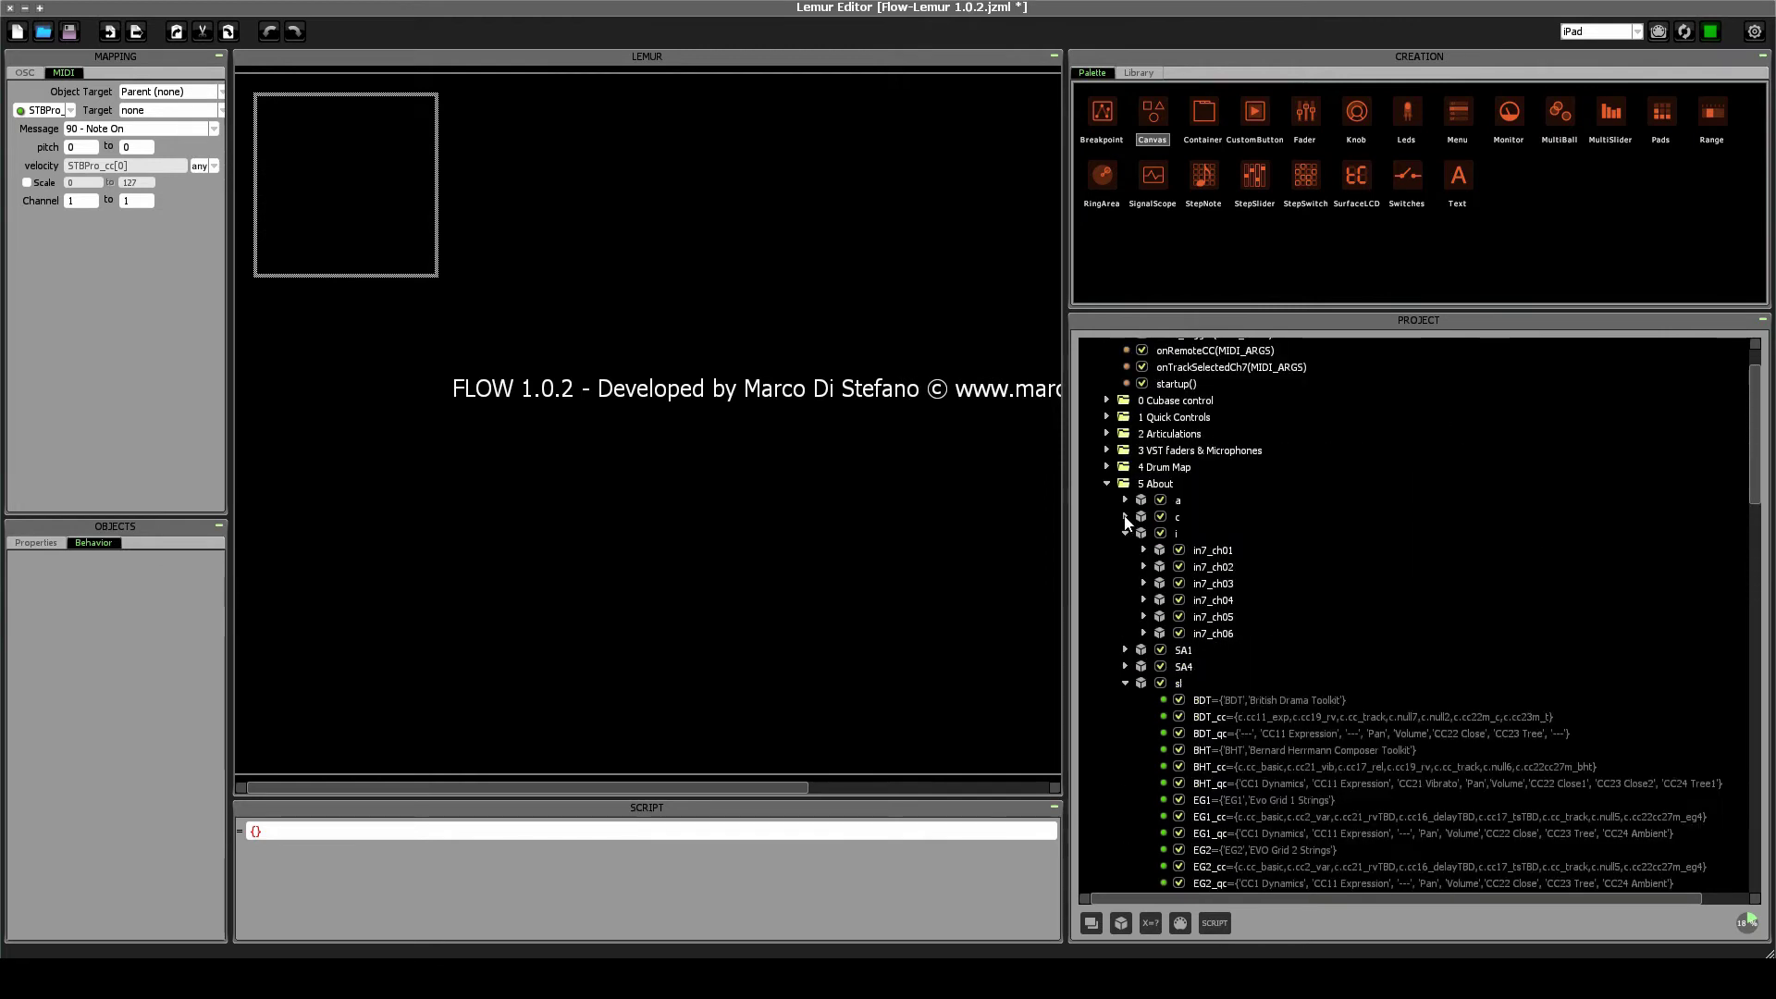
pyautogui.click(1125, 517)
pyautogui.scroll(-5, 1244, 564)
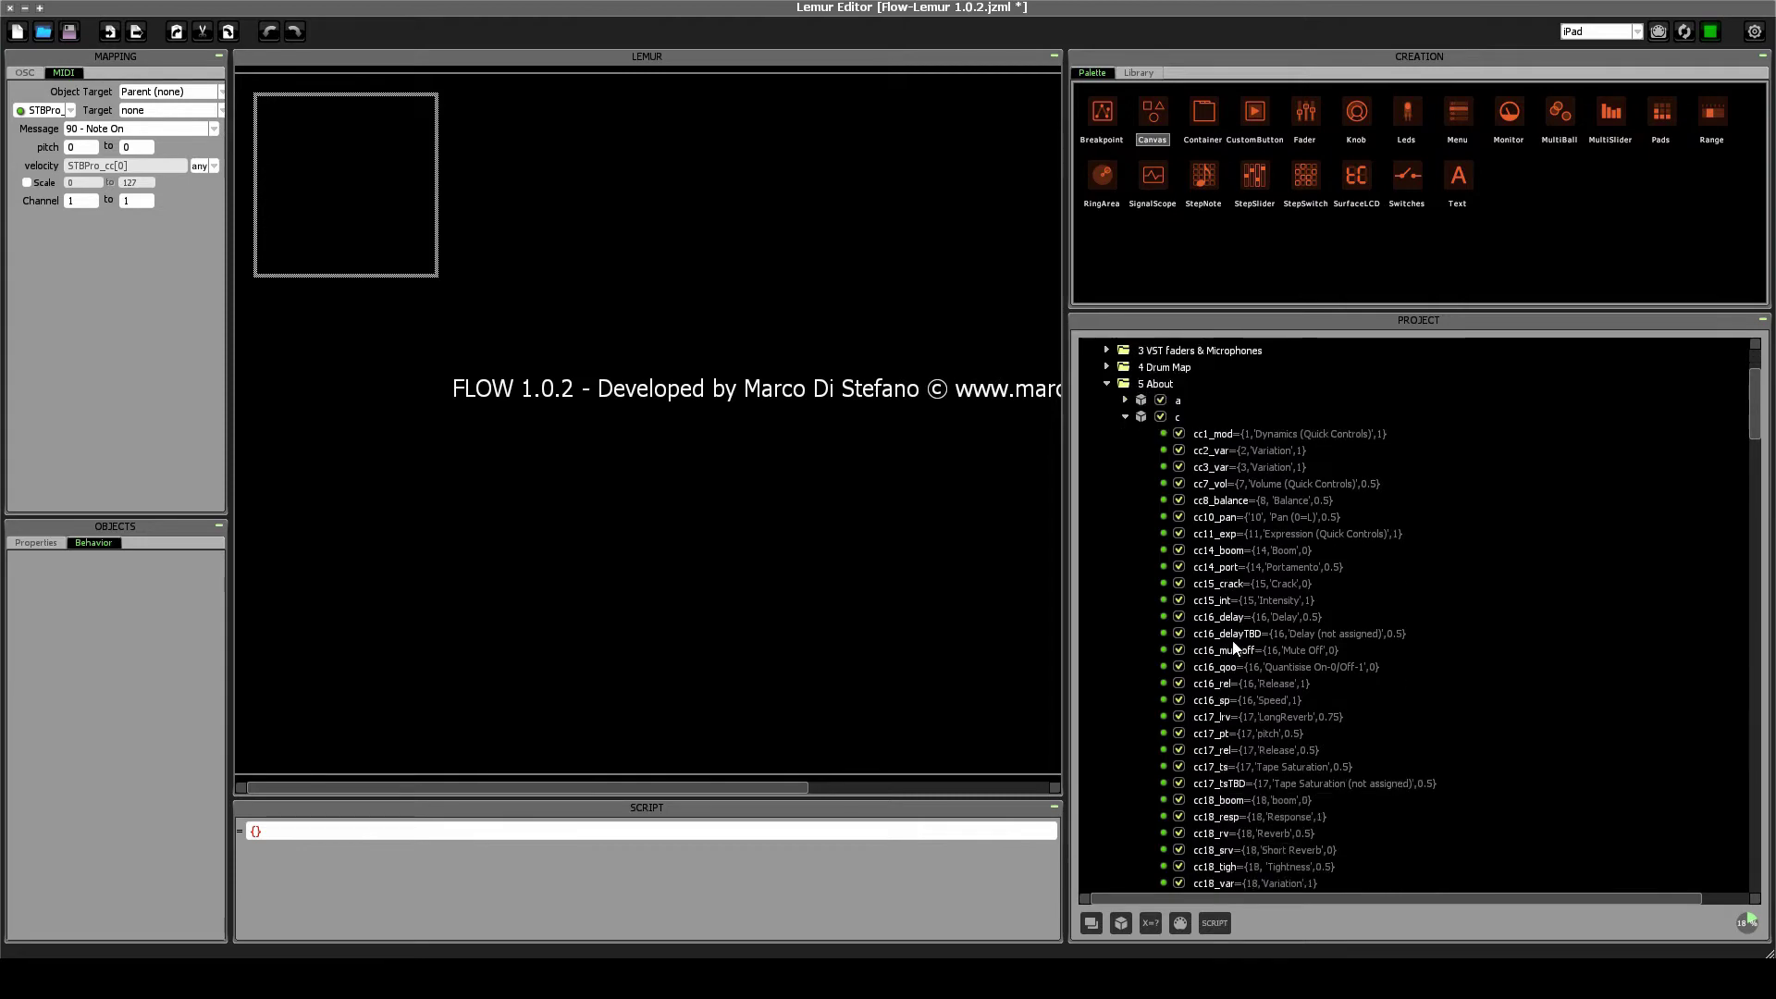
pyautogui.scroll(-10, 1256, 569)
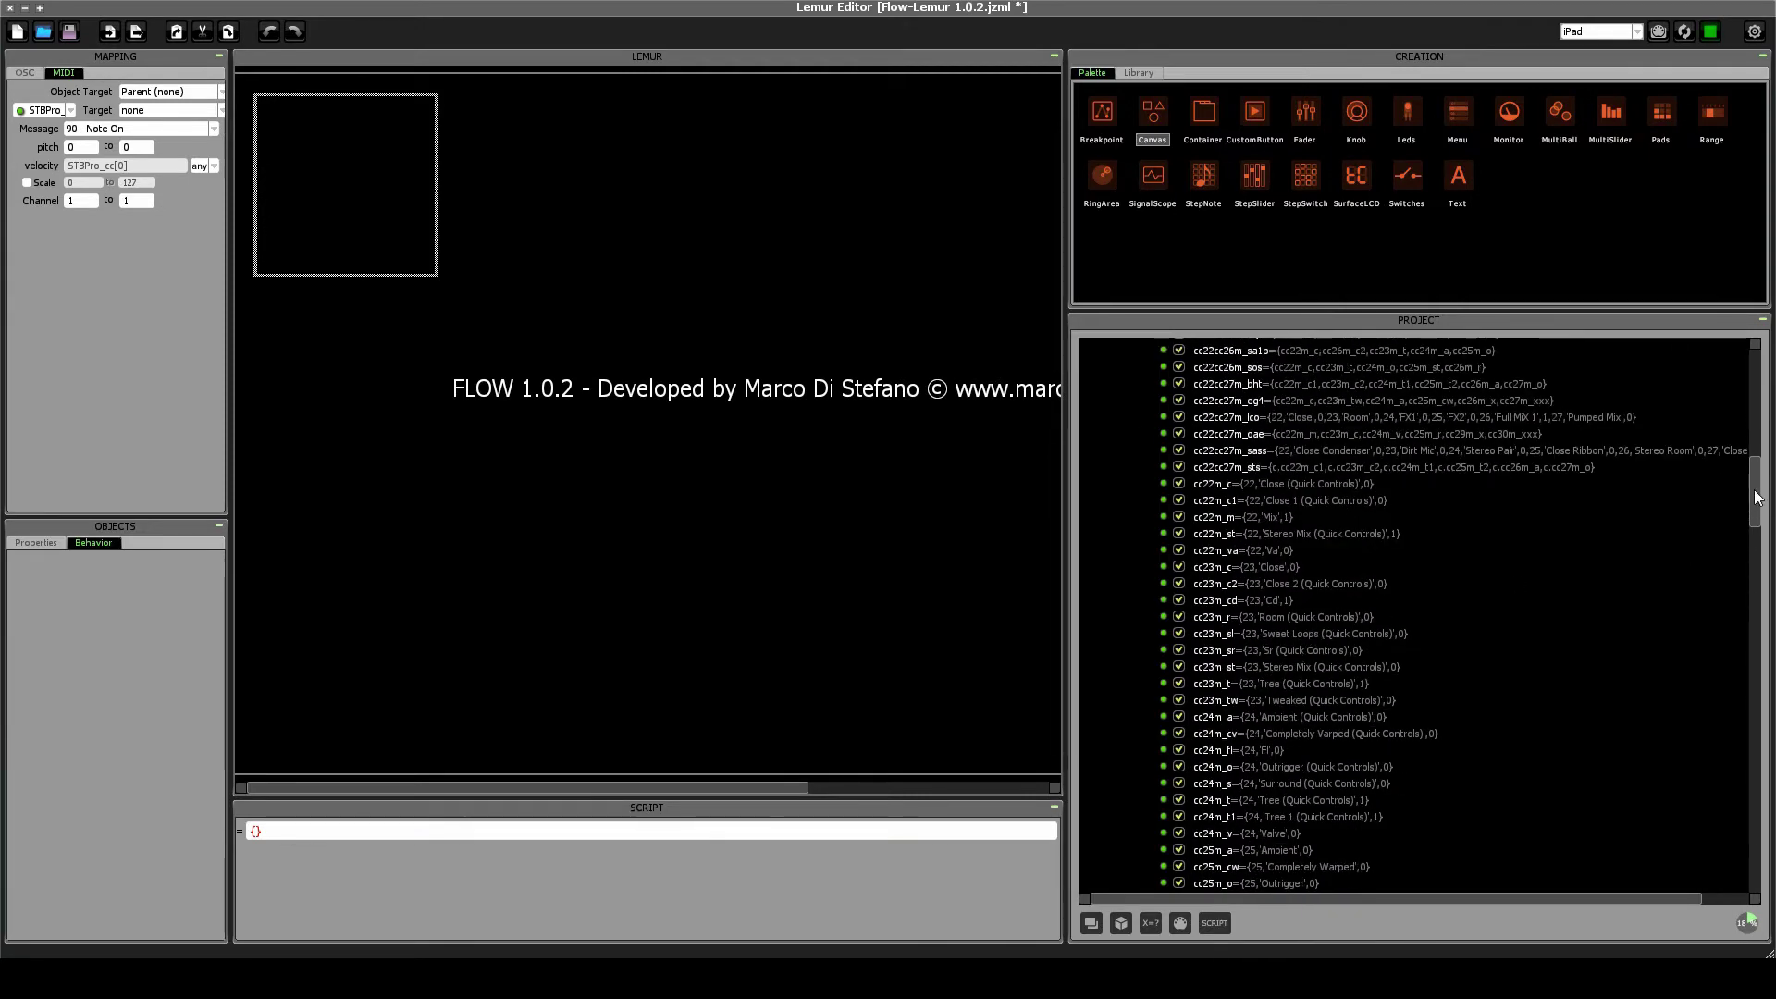
pyautogui.scroll(-20, 1707, 520)
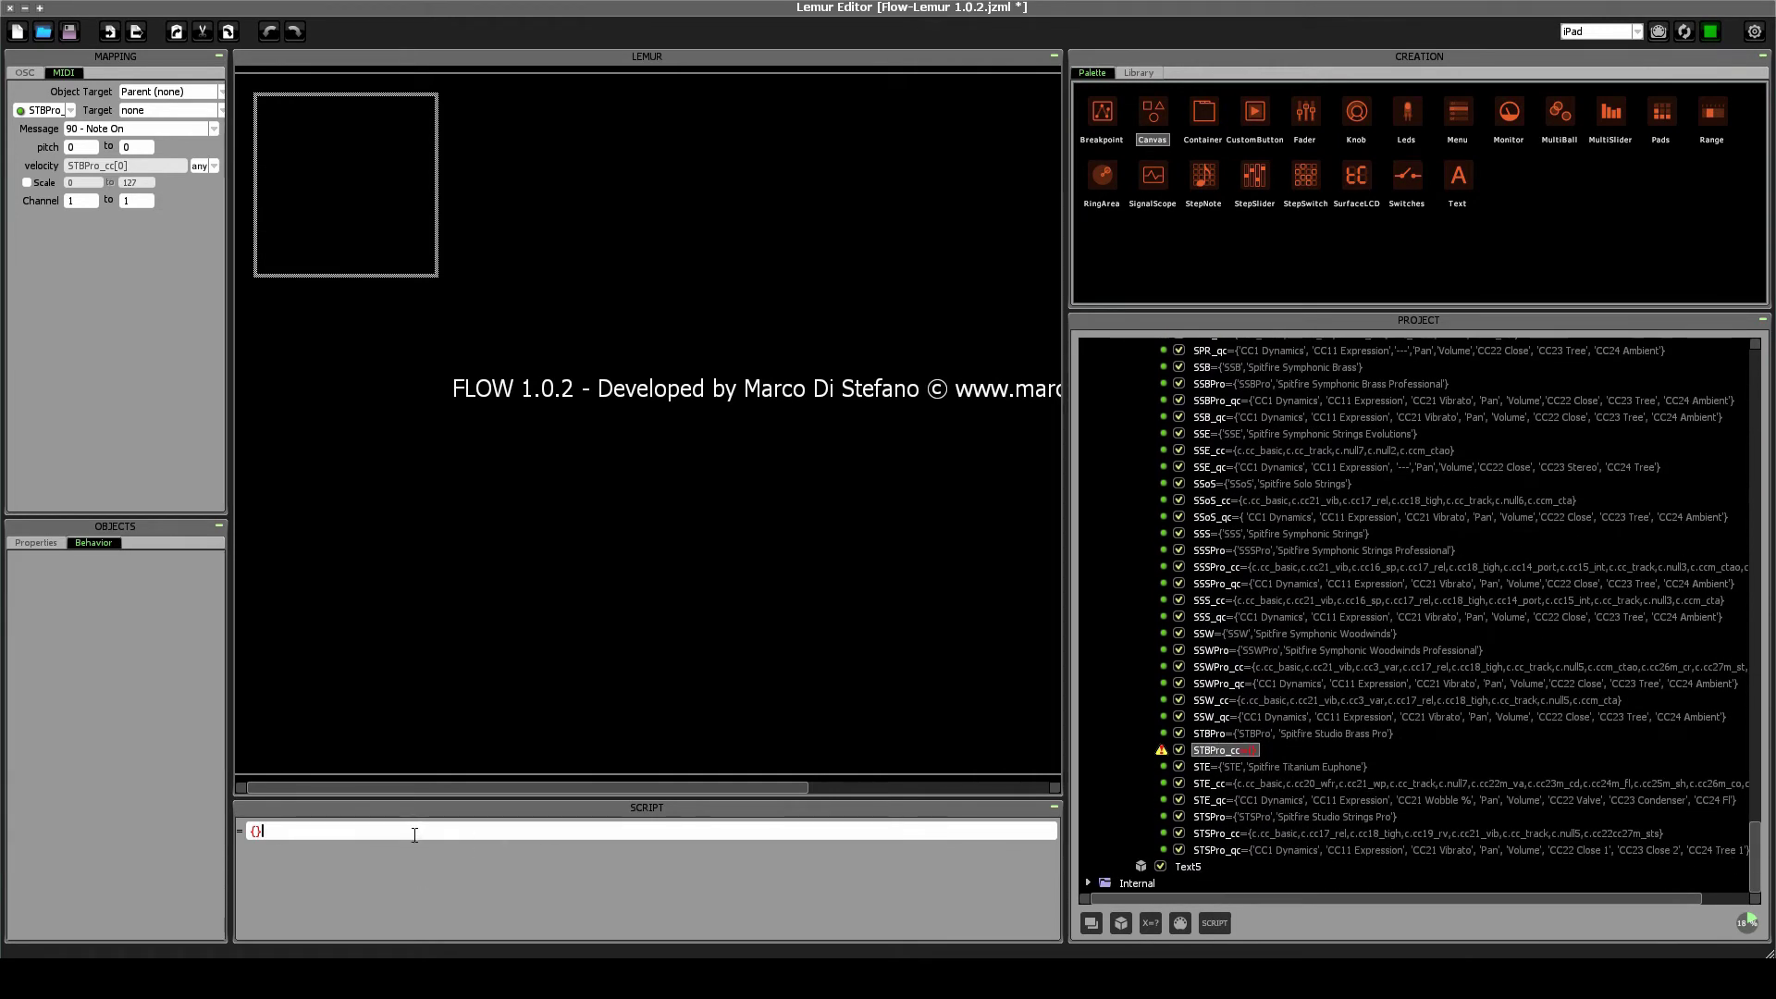
# Define the STBPro_cc expression as {c.cc_basic}.
pyautogui.write('c.cc_basic')
pyautogui.write('$')
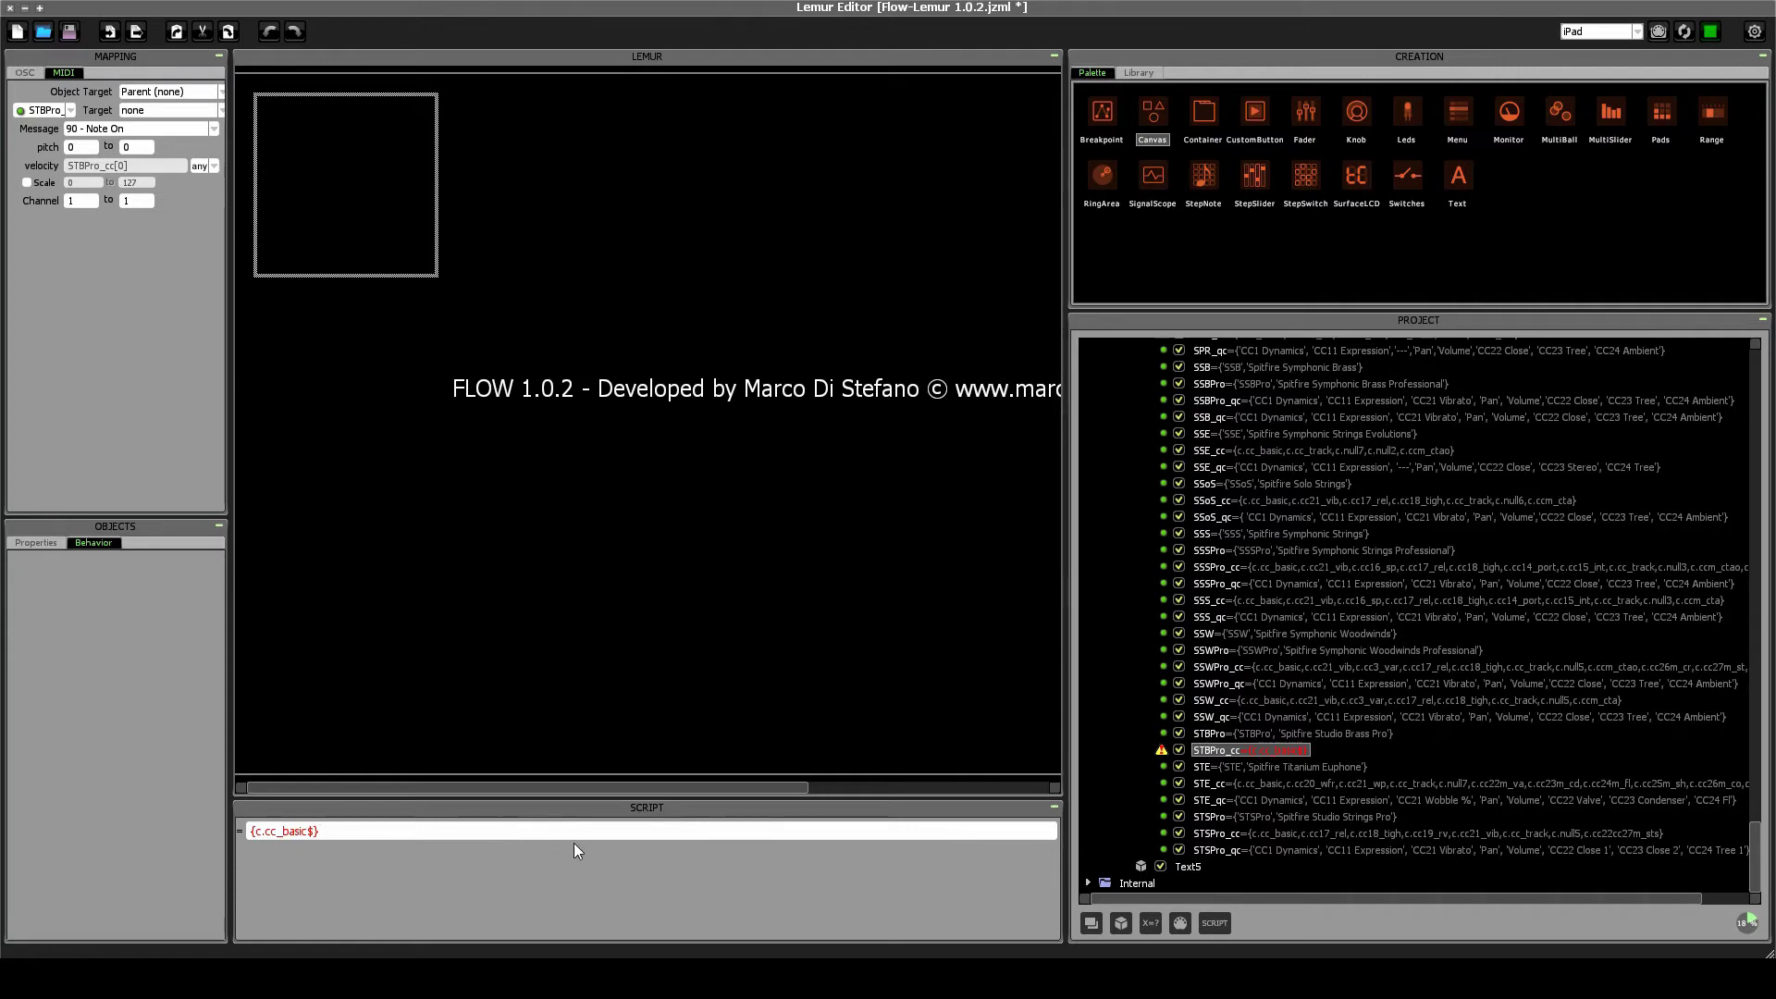
pyautogui.press('BackSpace')
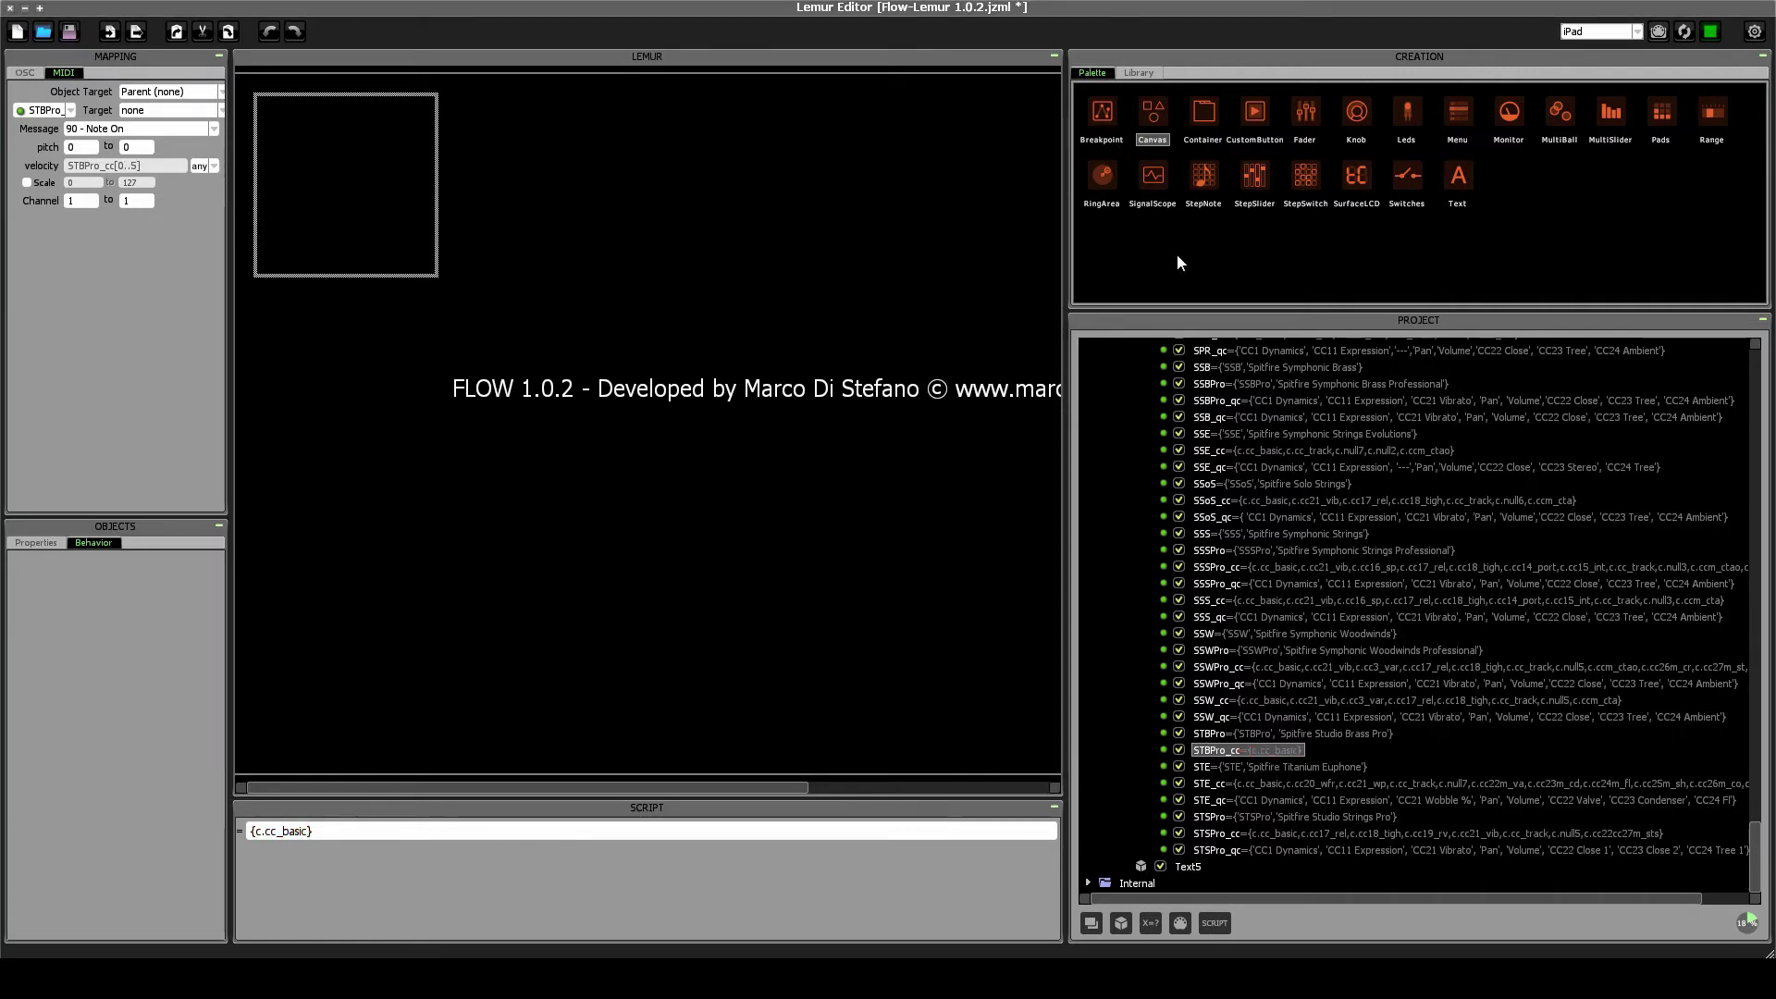
# Switch to Vienna Ensemble Pro and check the MIDI CC assignment of the Vibrato controller in Horn Solo 1 Core techniques.
pyautogui.scroll(1, 1257, 588)
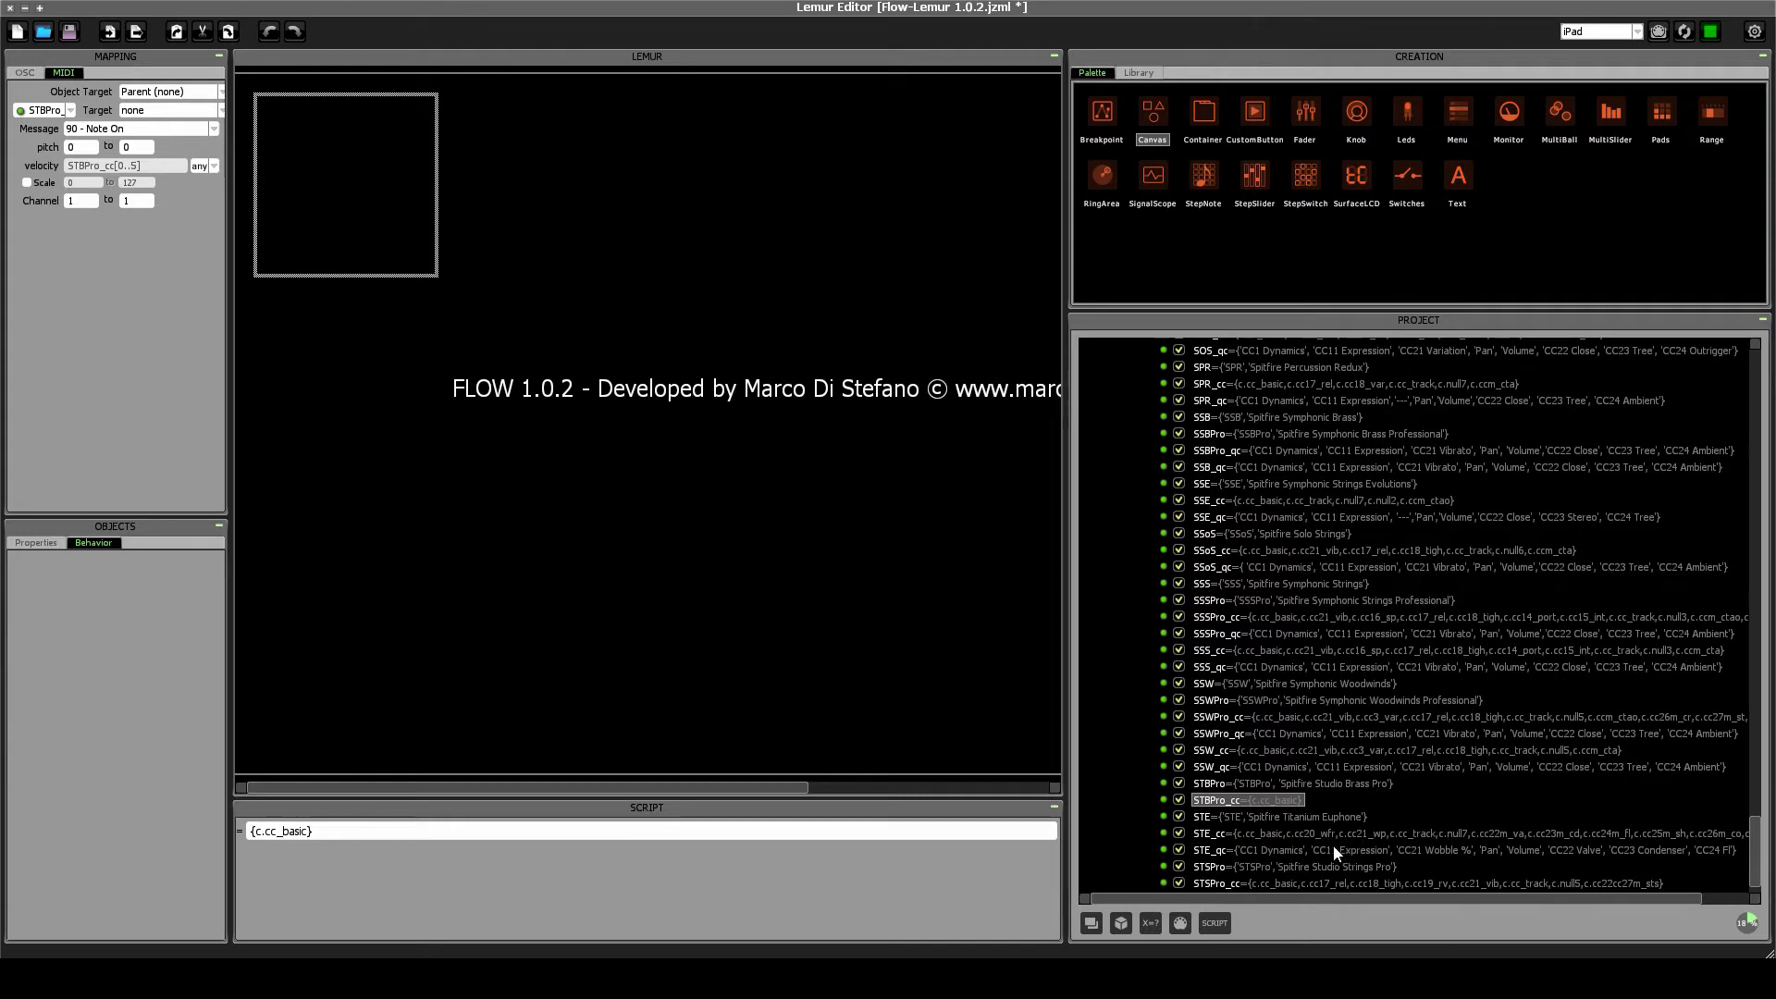
pyautogui.hotkey('alt', 'Tab')
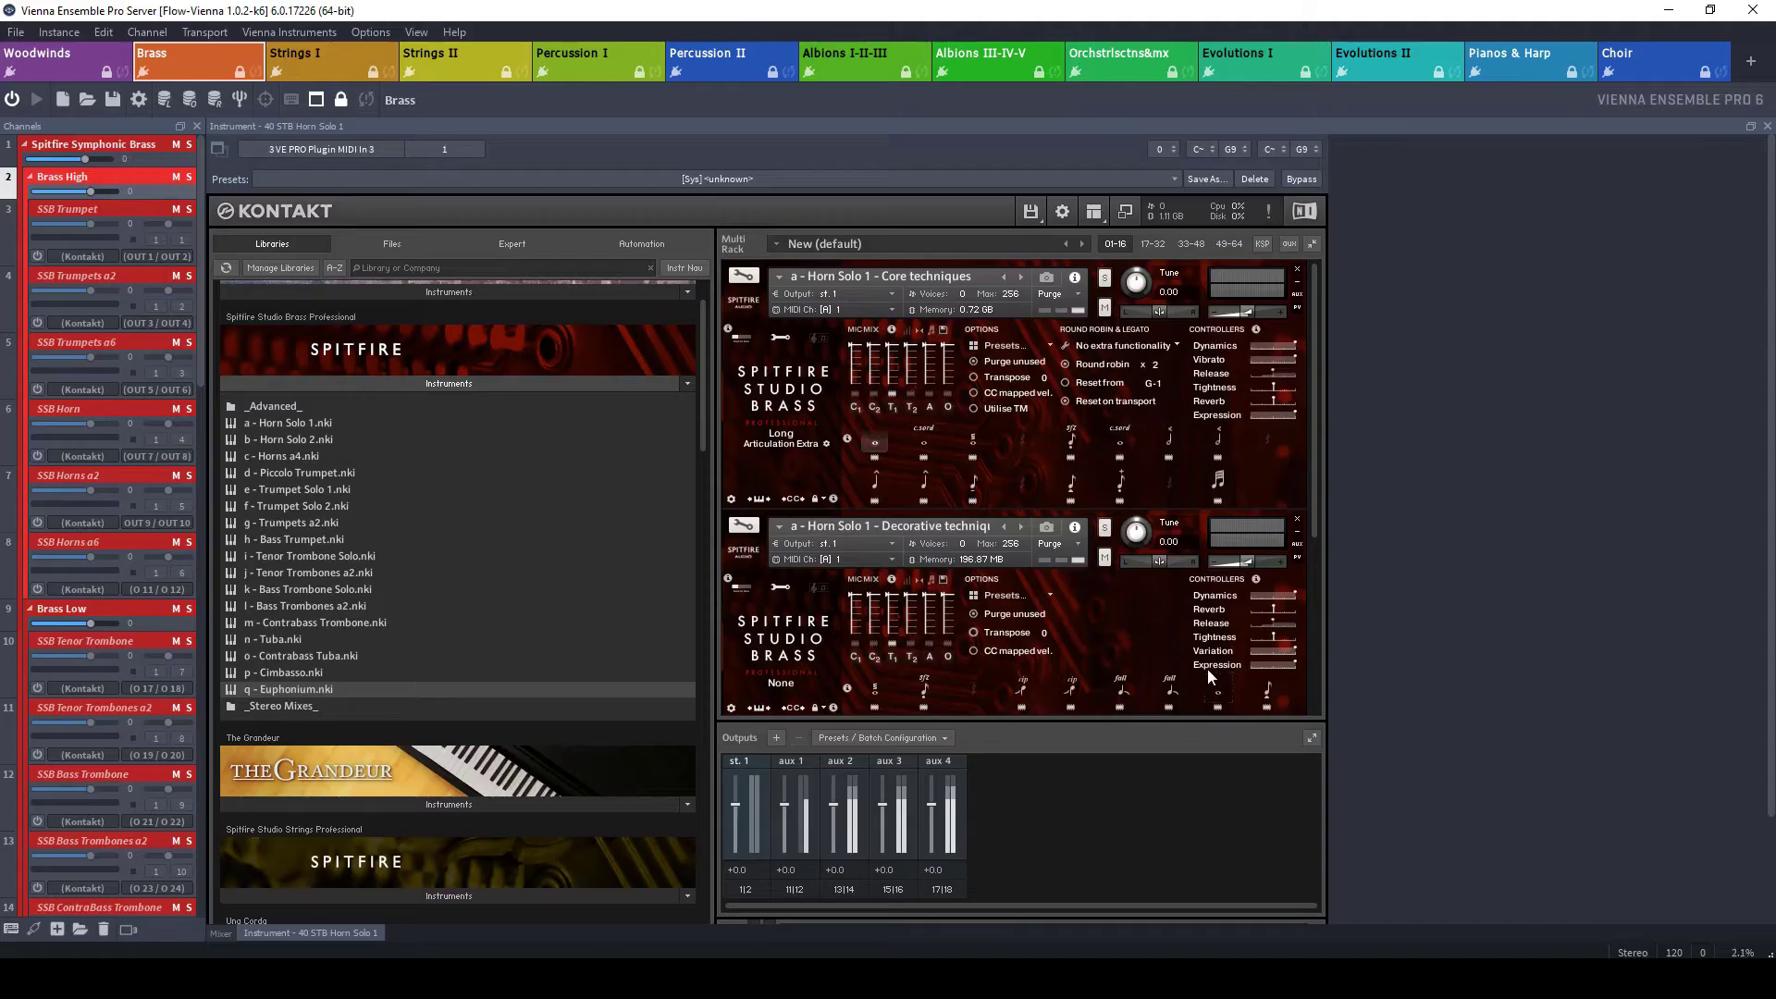
pyautogui.rightClick(1267, 363)
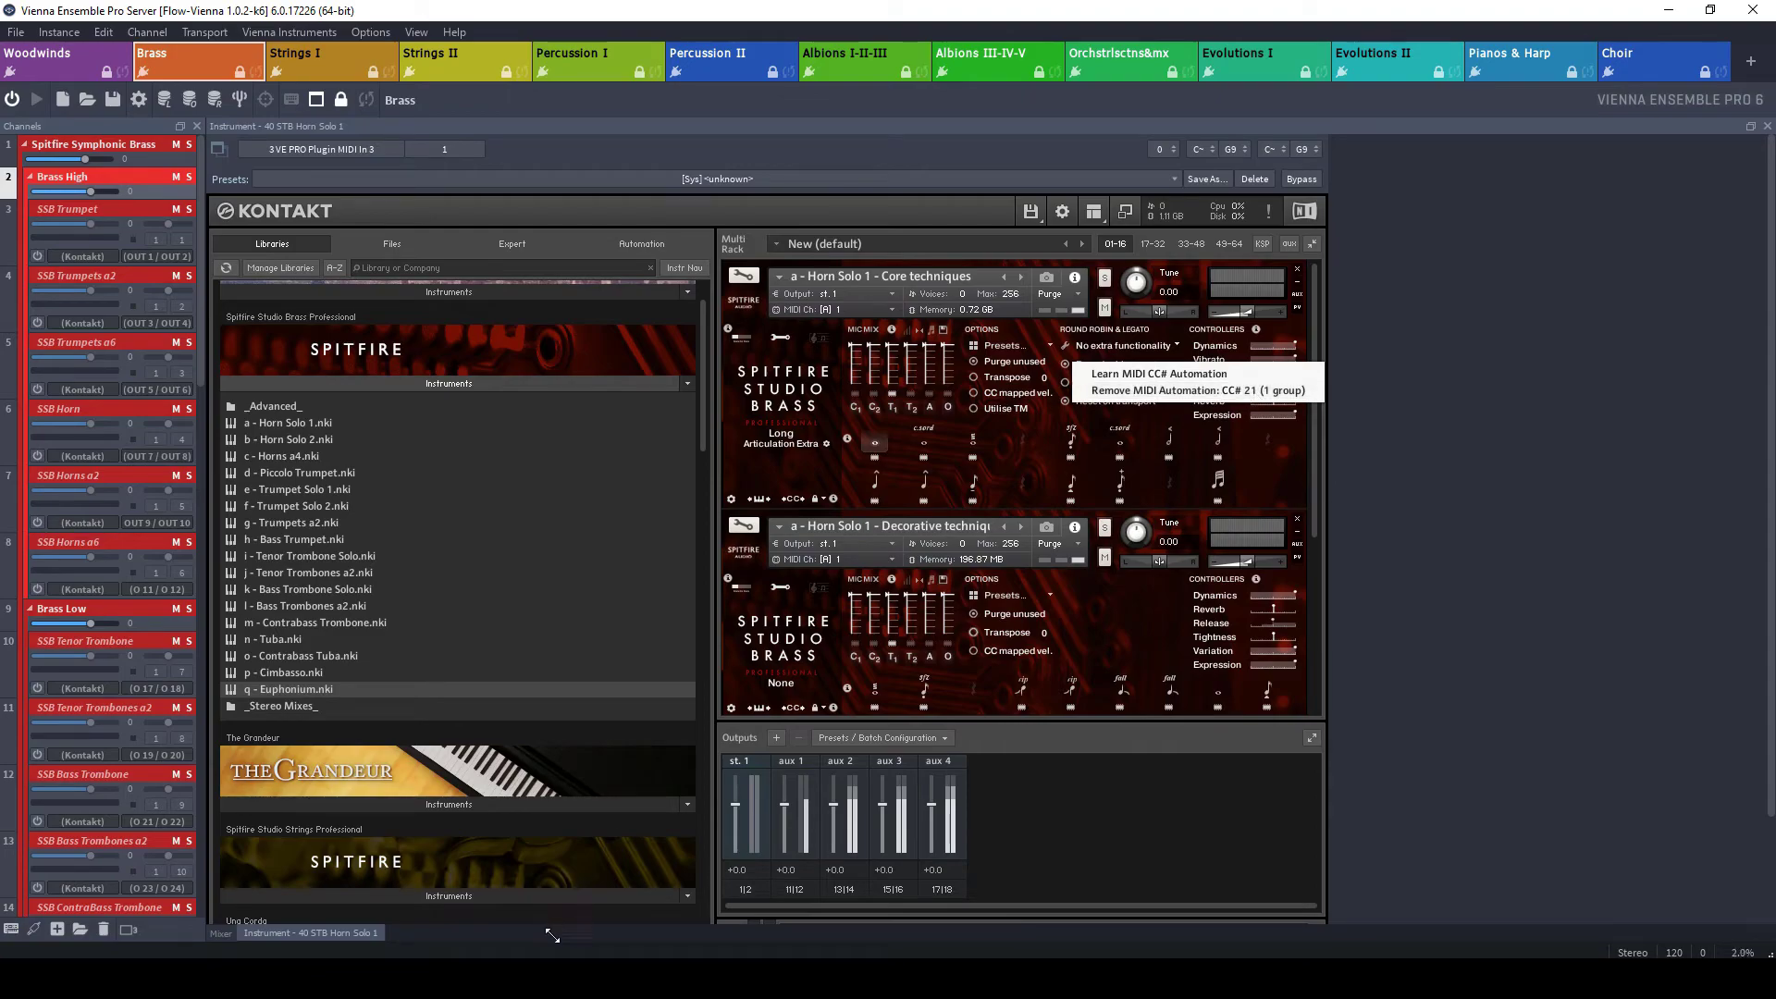
# Return to Lemur Editor and look up the cc21_vib expression in the c container, selecting it to view its definition.
pyautogui.hotkey('alt', 'Tab')
pyautogui.scroll(20, 1330, 697)
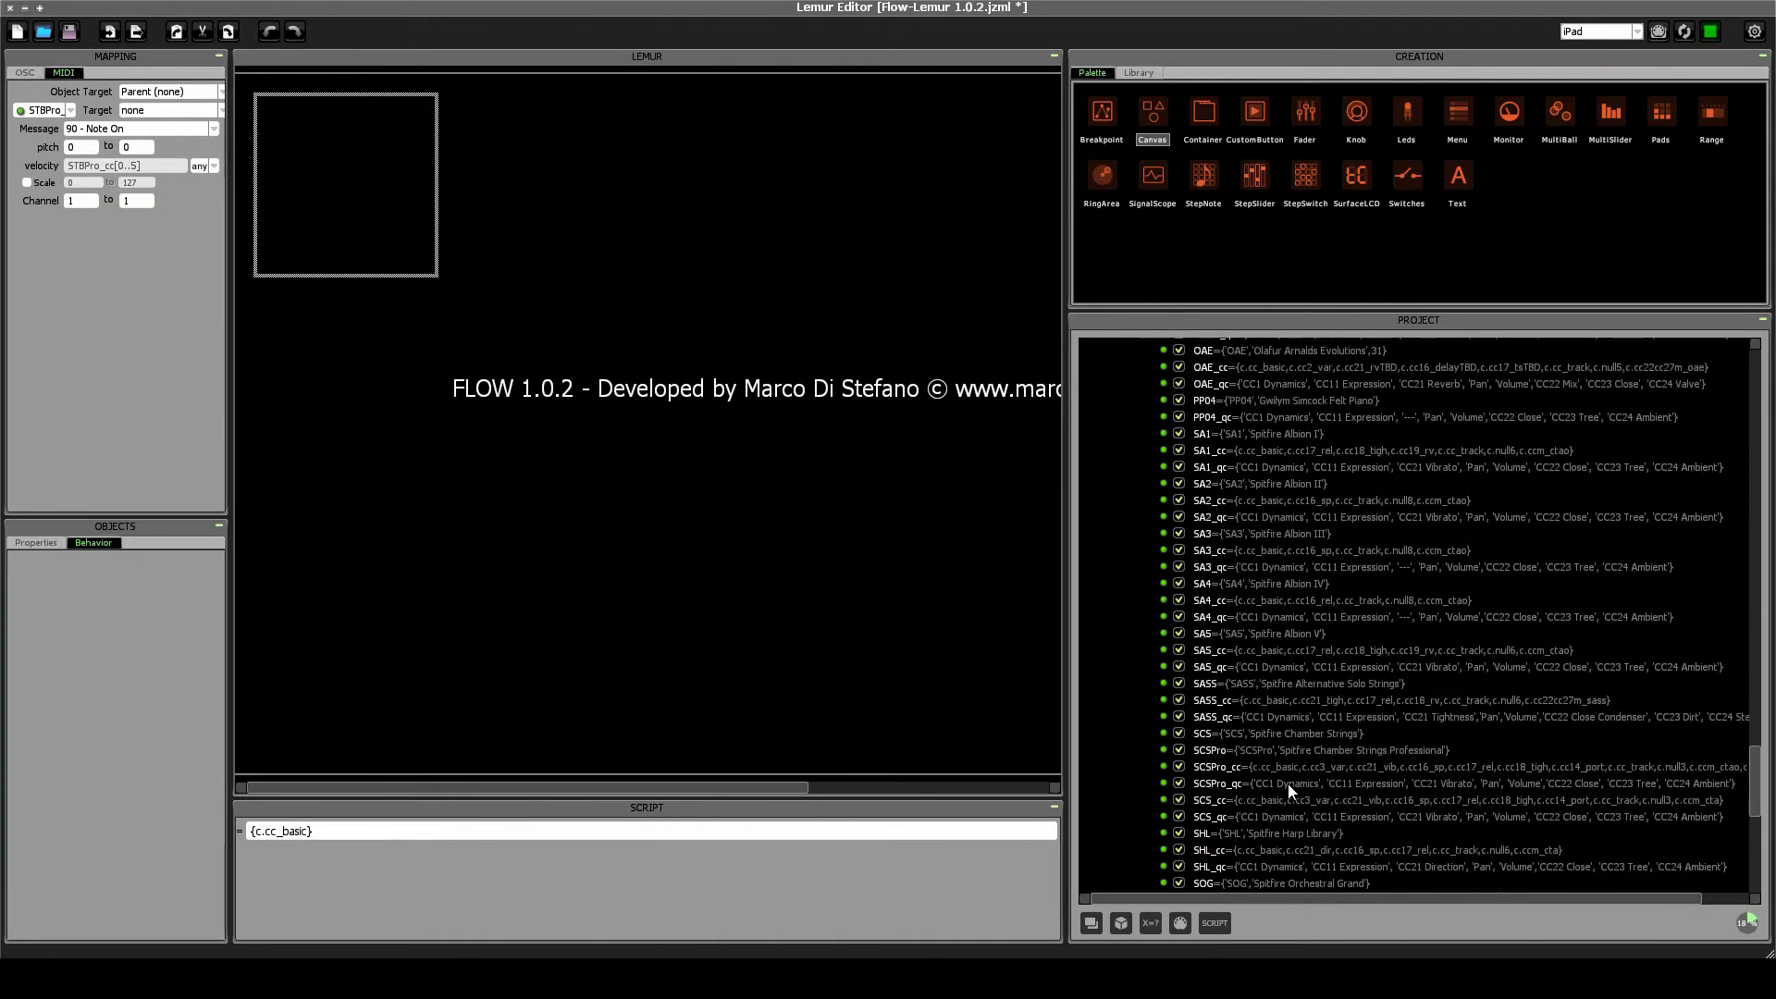
pyautogui.scroll(20, 1304, 759)
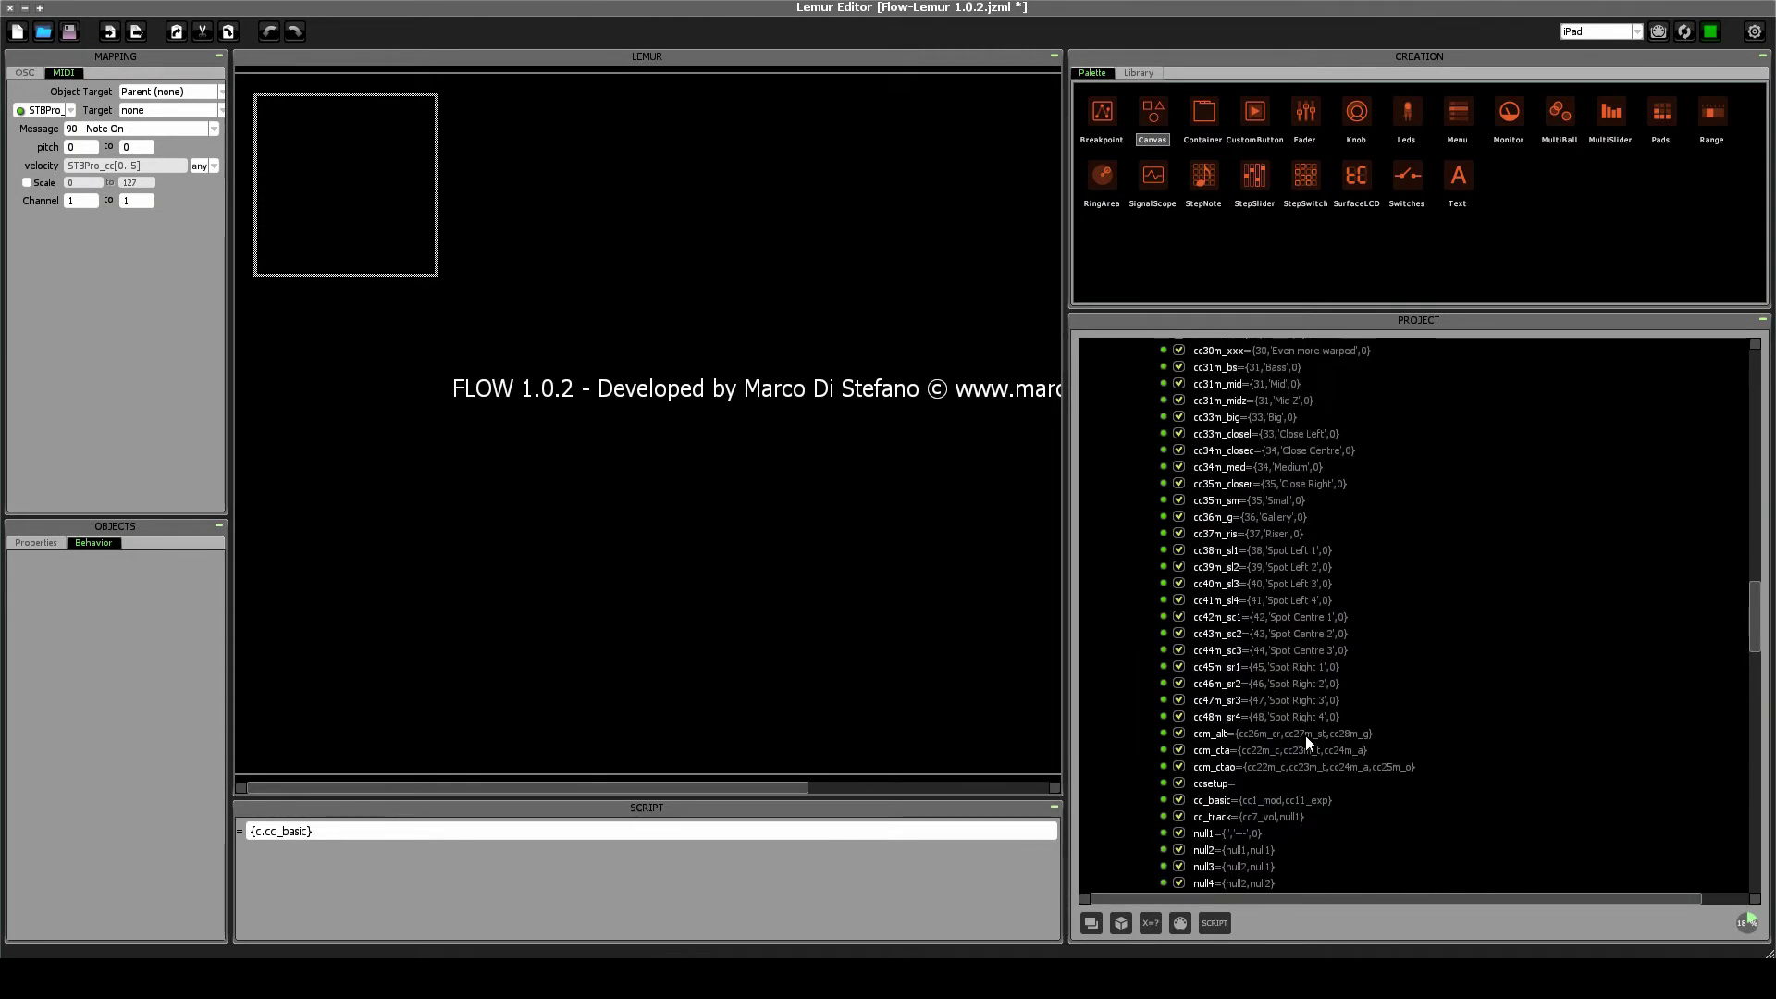
pyautogui.scroll(15, 1306, 751)
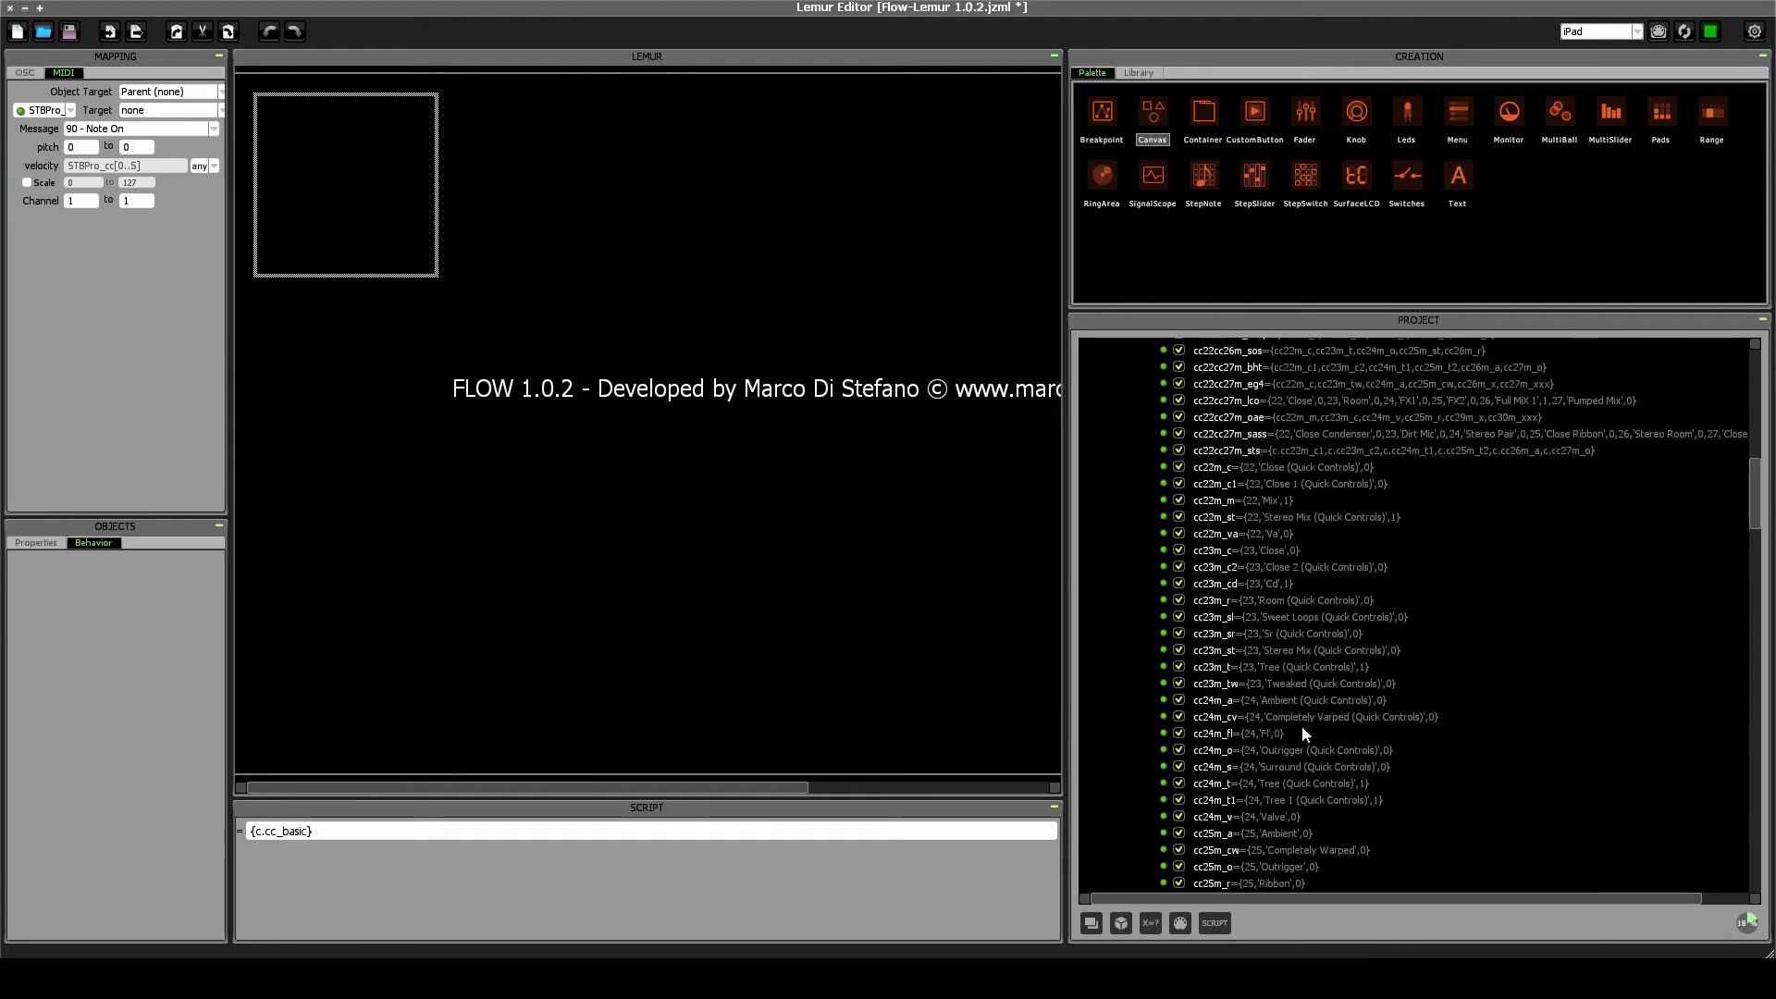
pyautogui.click(1235, 567)
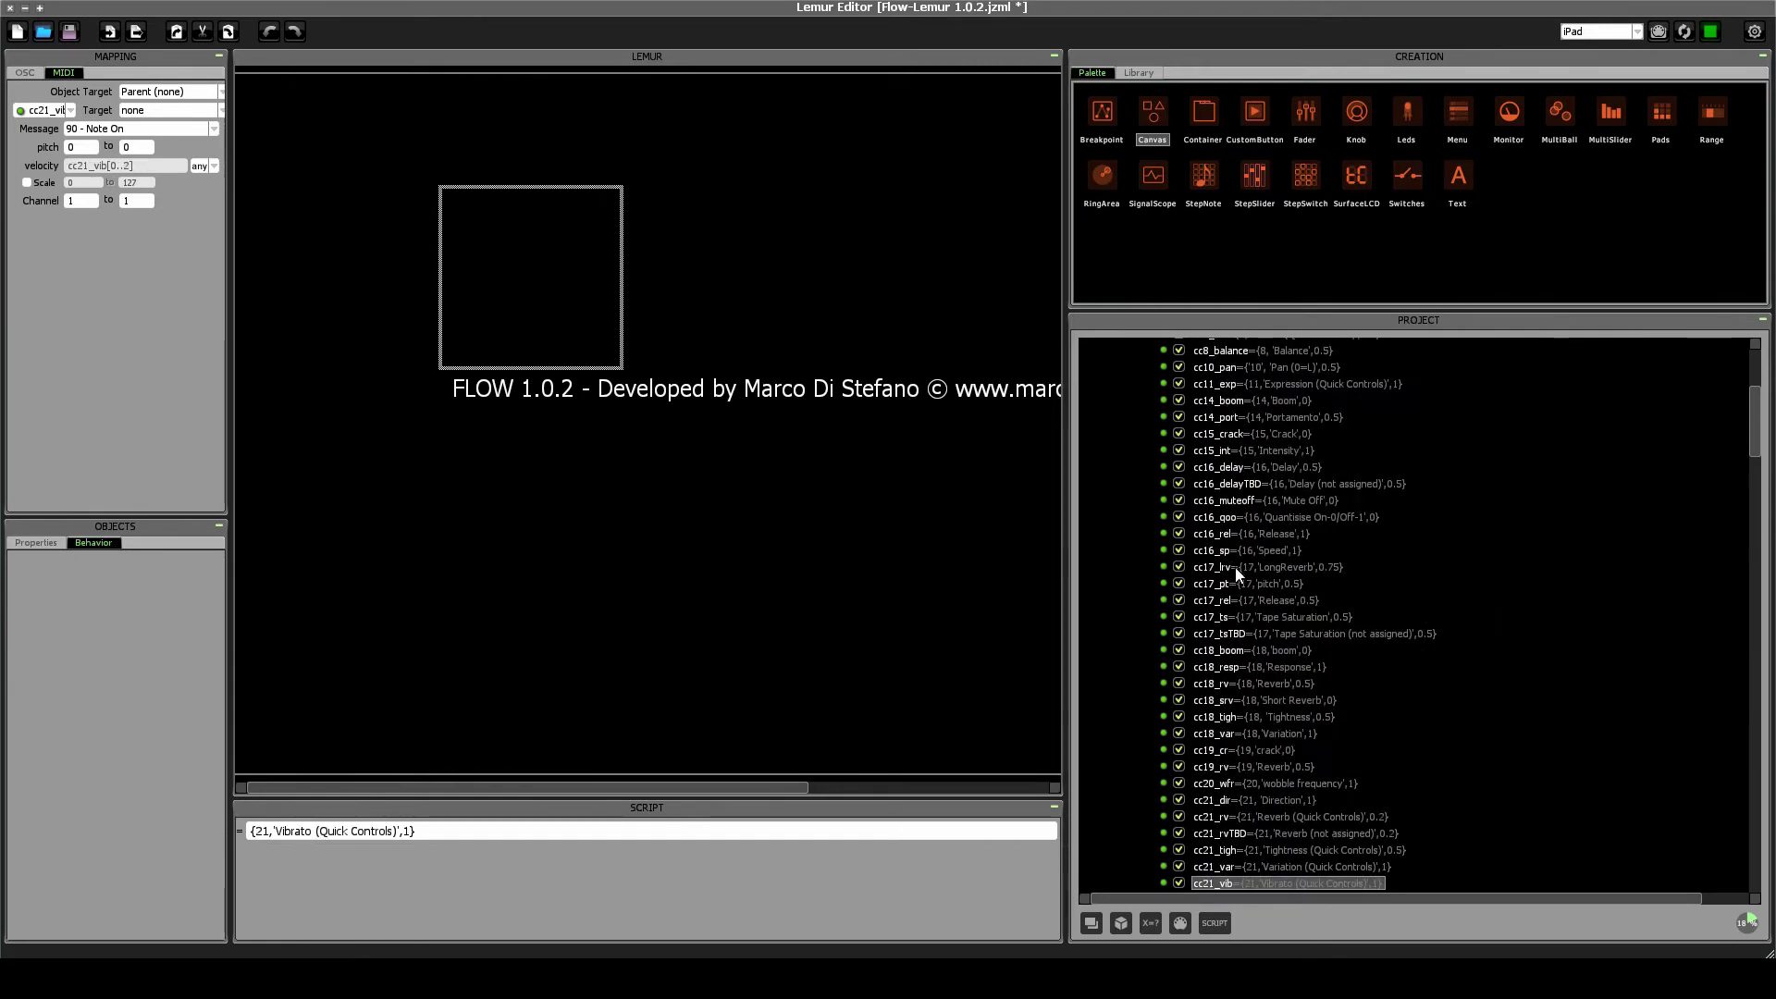
pyautogui.scroll(3, 1309, 666)
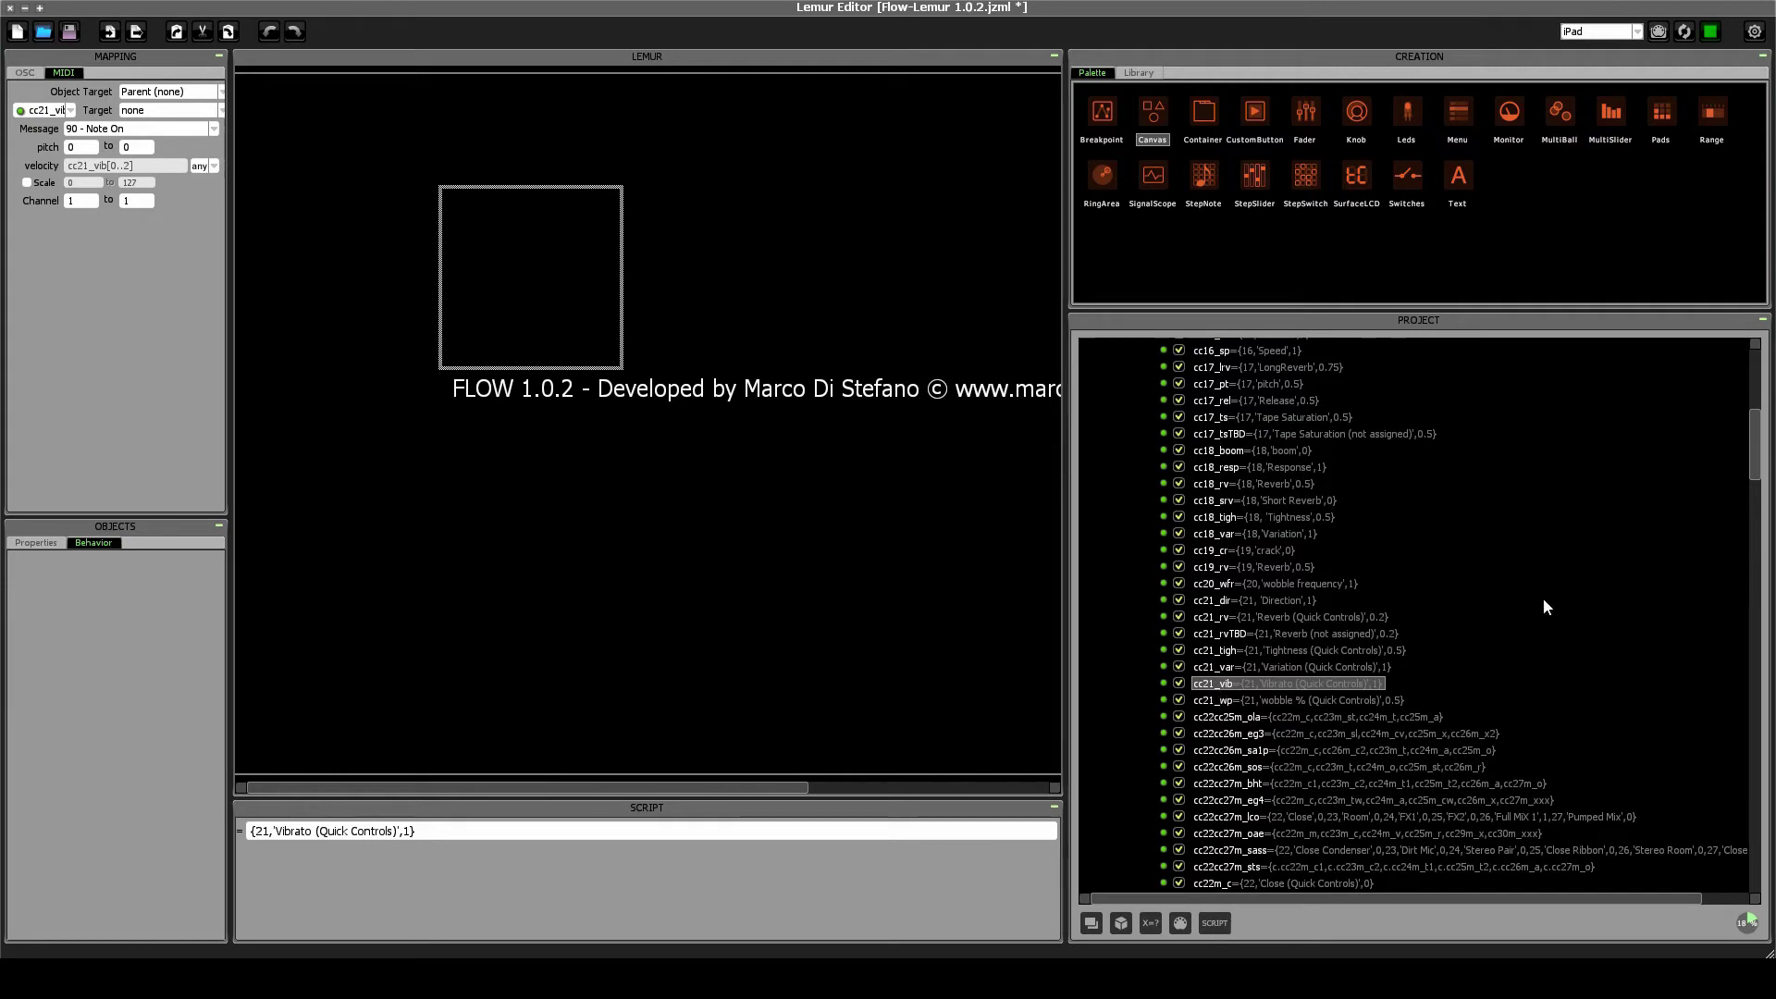
# Add c.cc21_vib after c.cc_basic in the STBPro_cc expression of the sl container.
pyautogui.moveTo(1750, 447); pyautogui.dragTo(1691, 858)
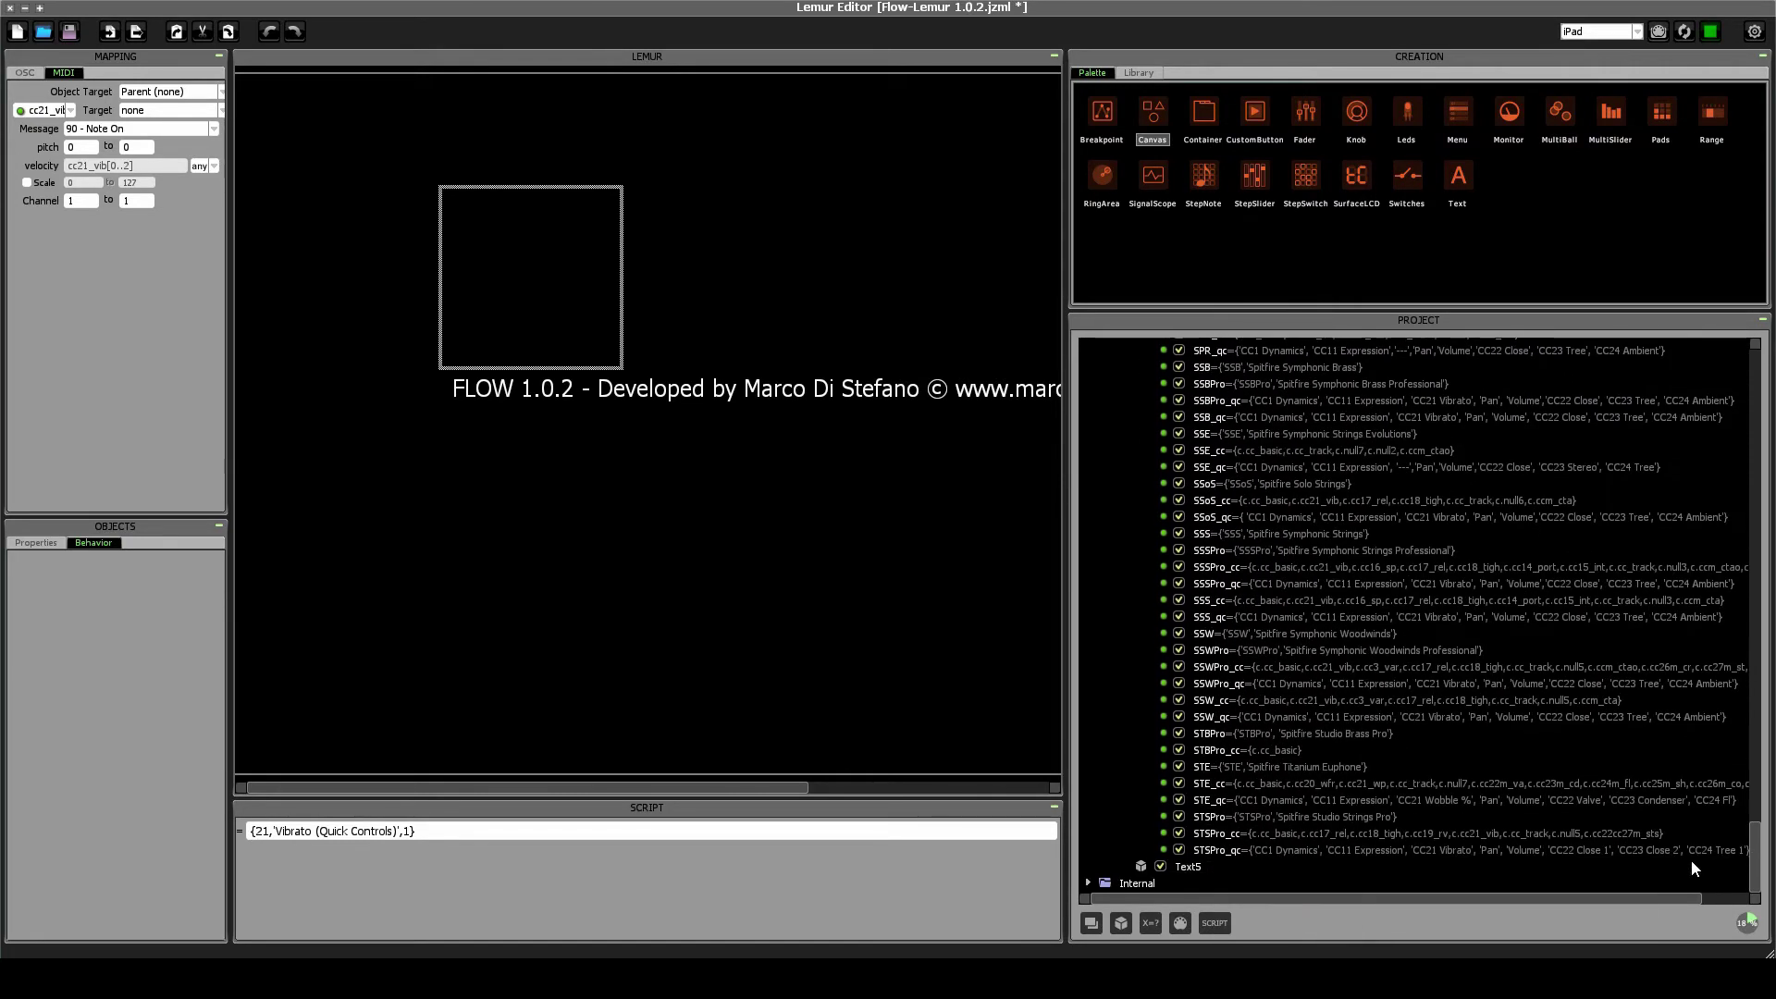
pyautogui.click(1232, 751)
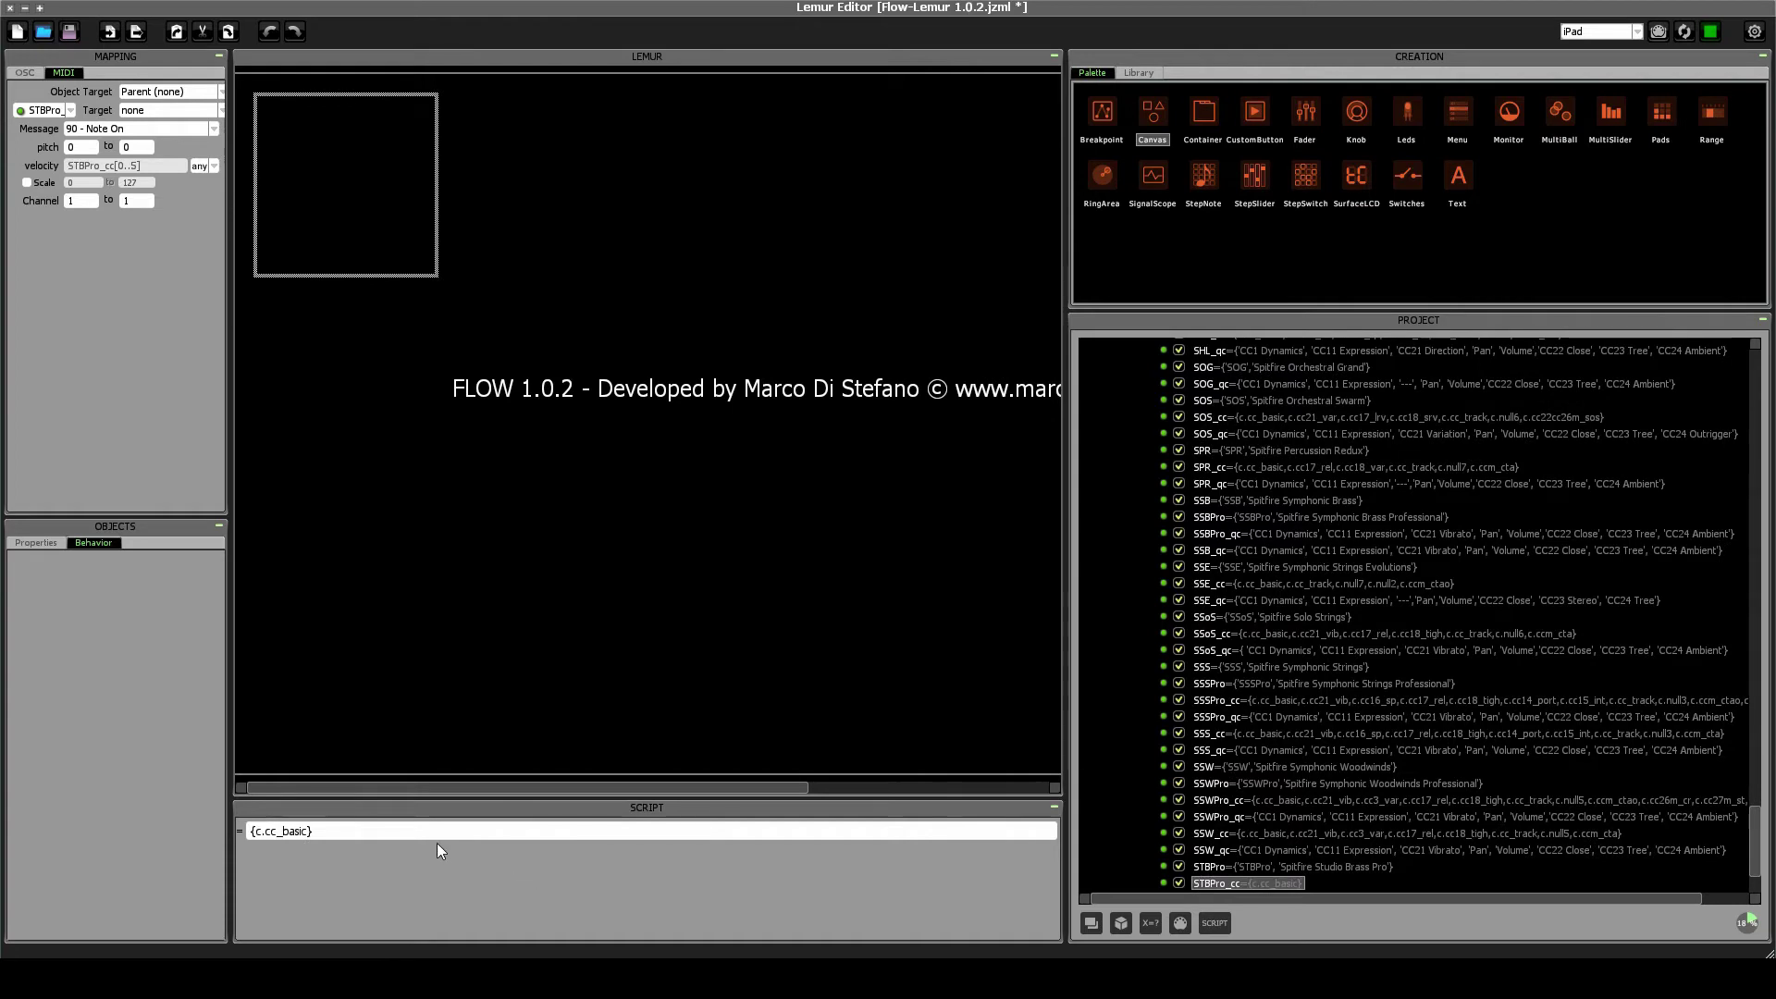
pyautogui.write(', c.')
pyautogui.write('cc21_vib}')
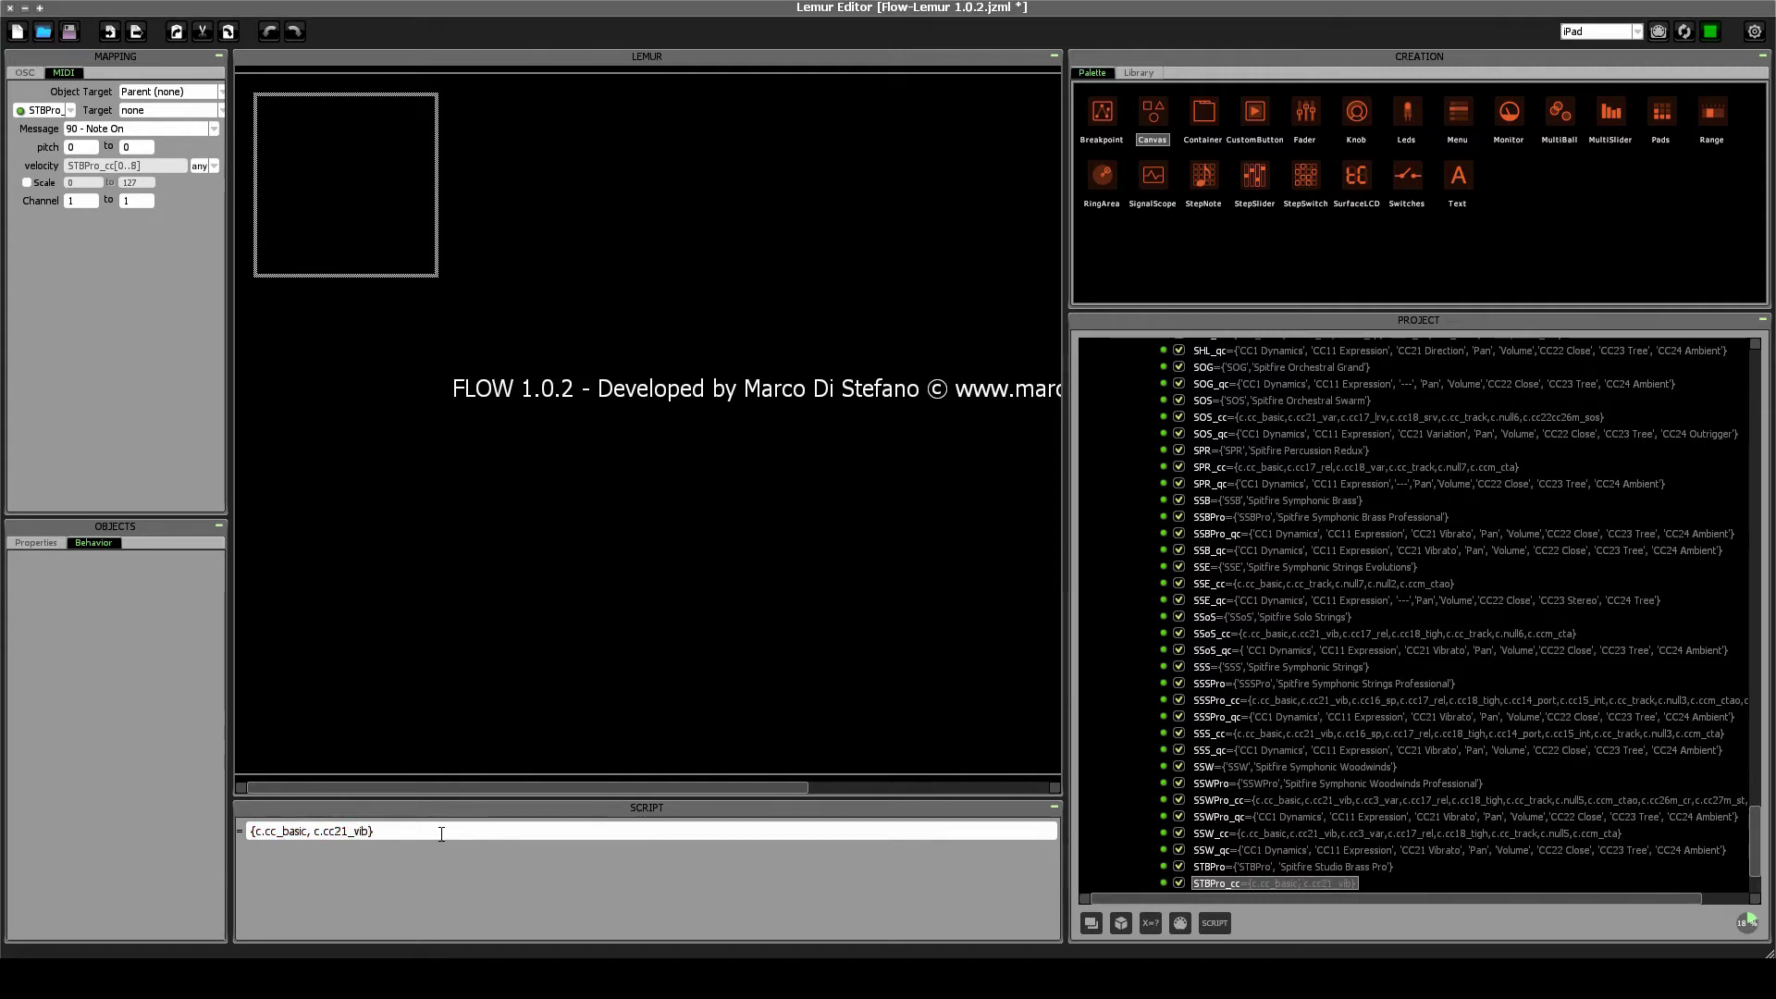
pyautogui.moveTo(311, 830); pyautogui.dragTo(375, 831)
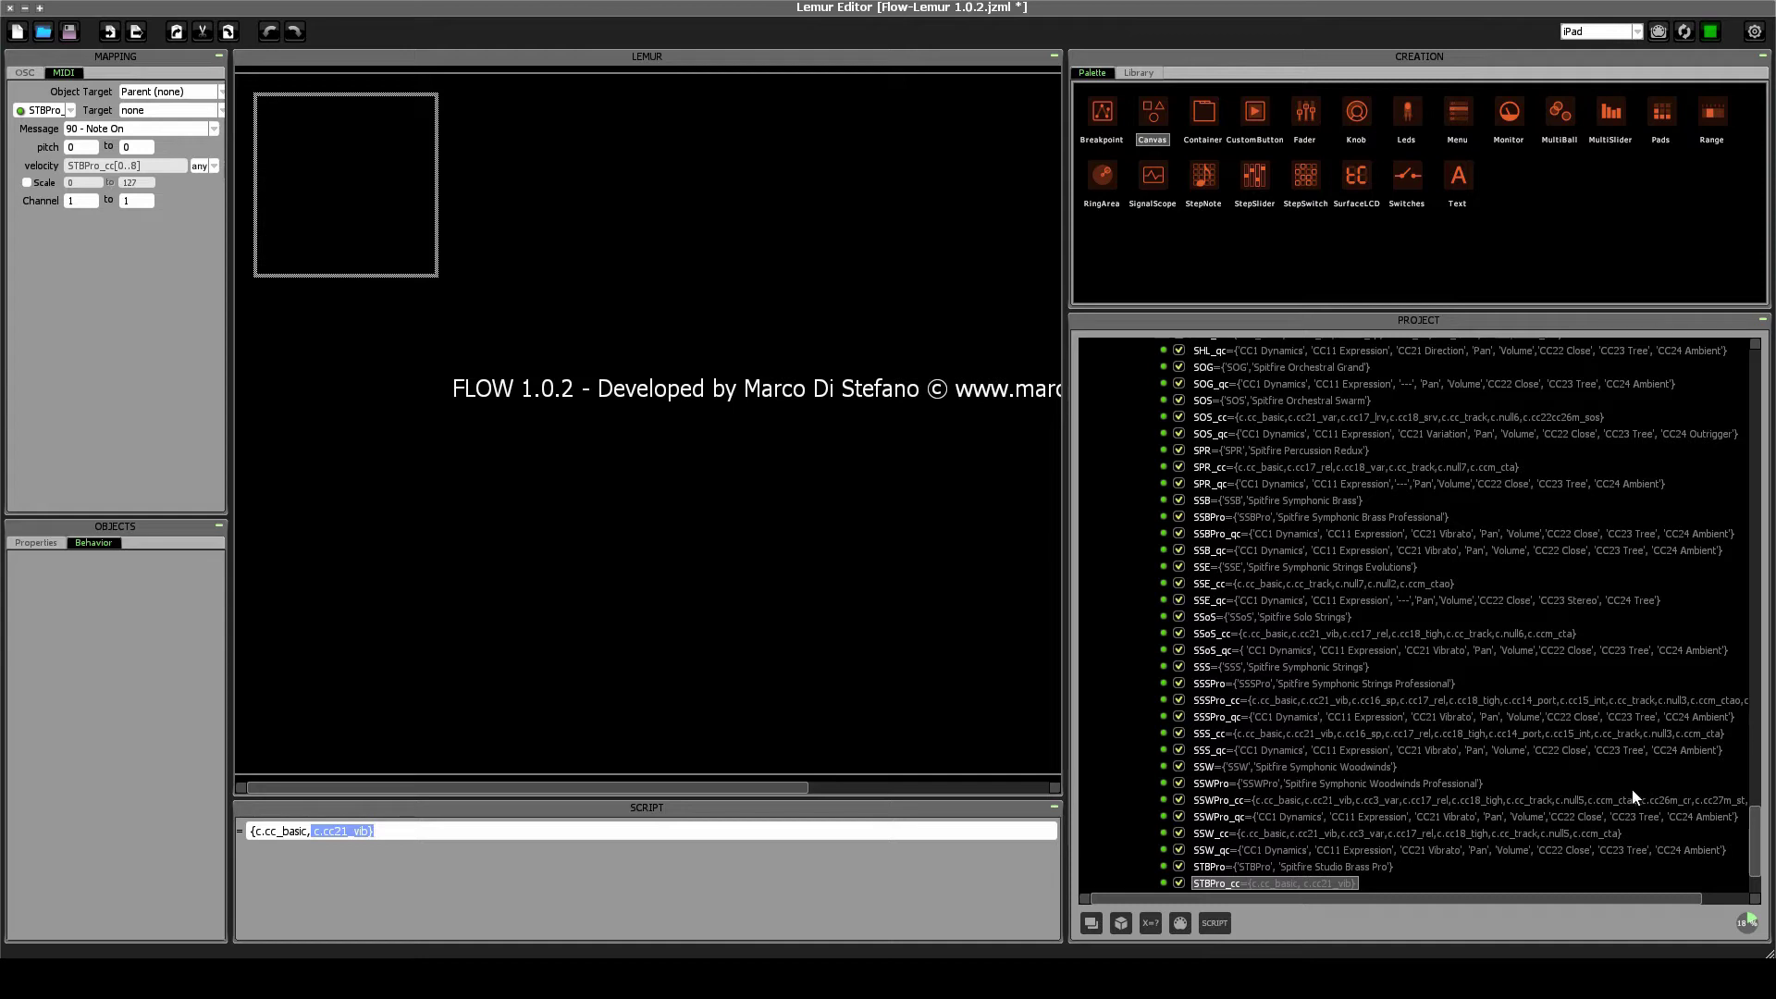
# Switch to Vienna Ensemble Pro and check the MIDI CC assignments of the Tightness and Release controllers in Core techniques.
pyautogui.scroll(-2, 1370, 812)
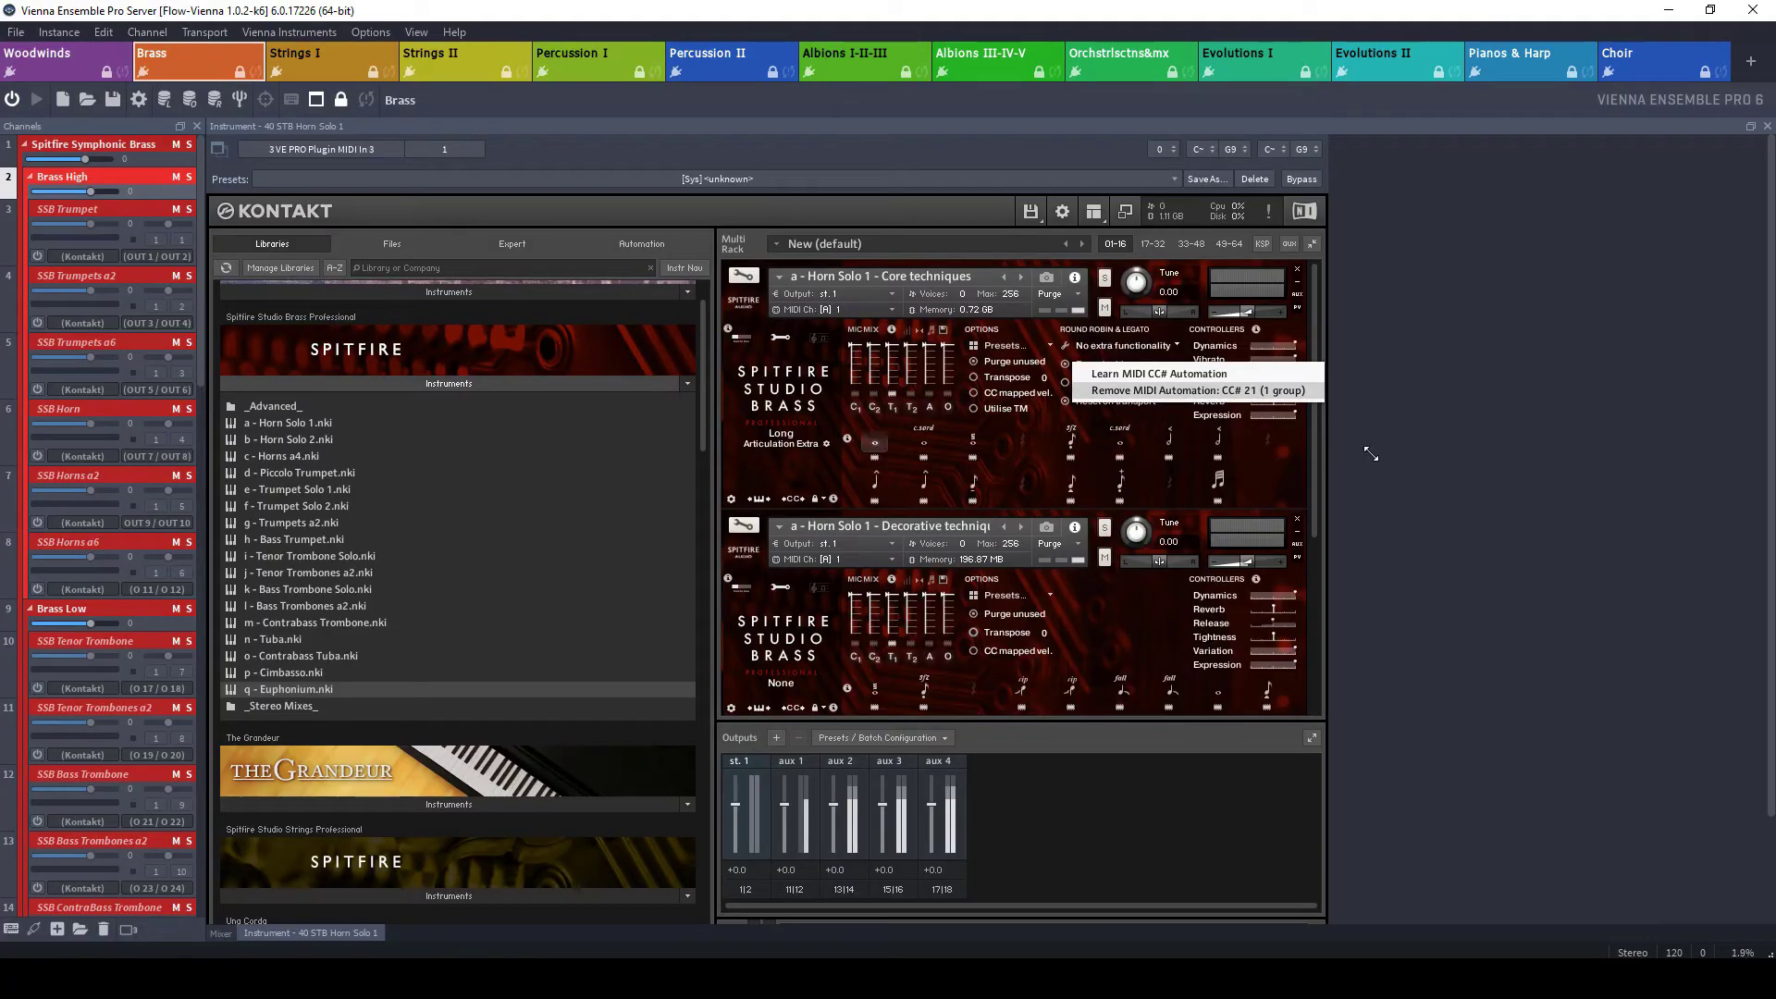
pyautogui.click(1293, 452)
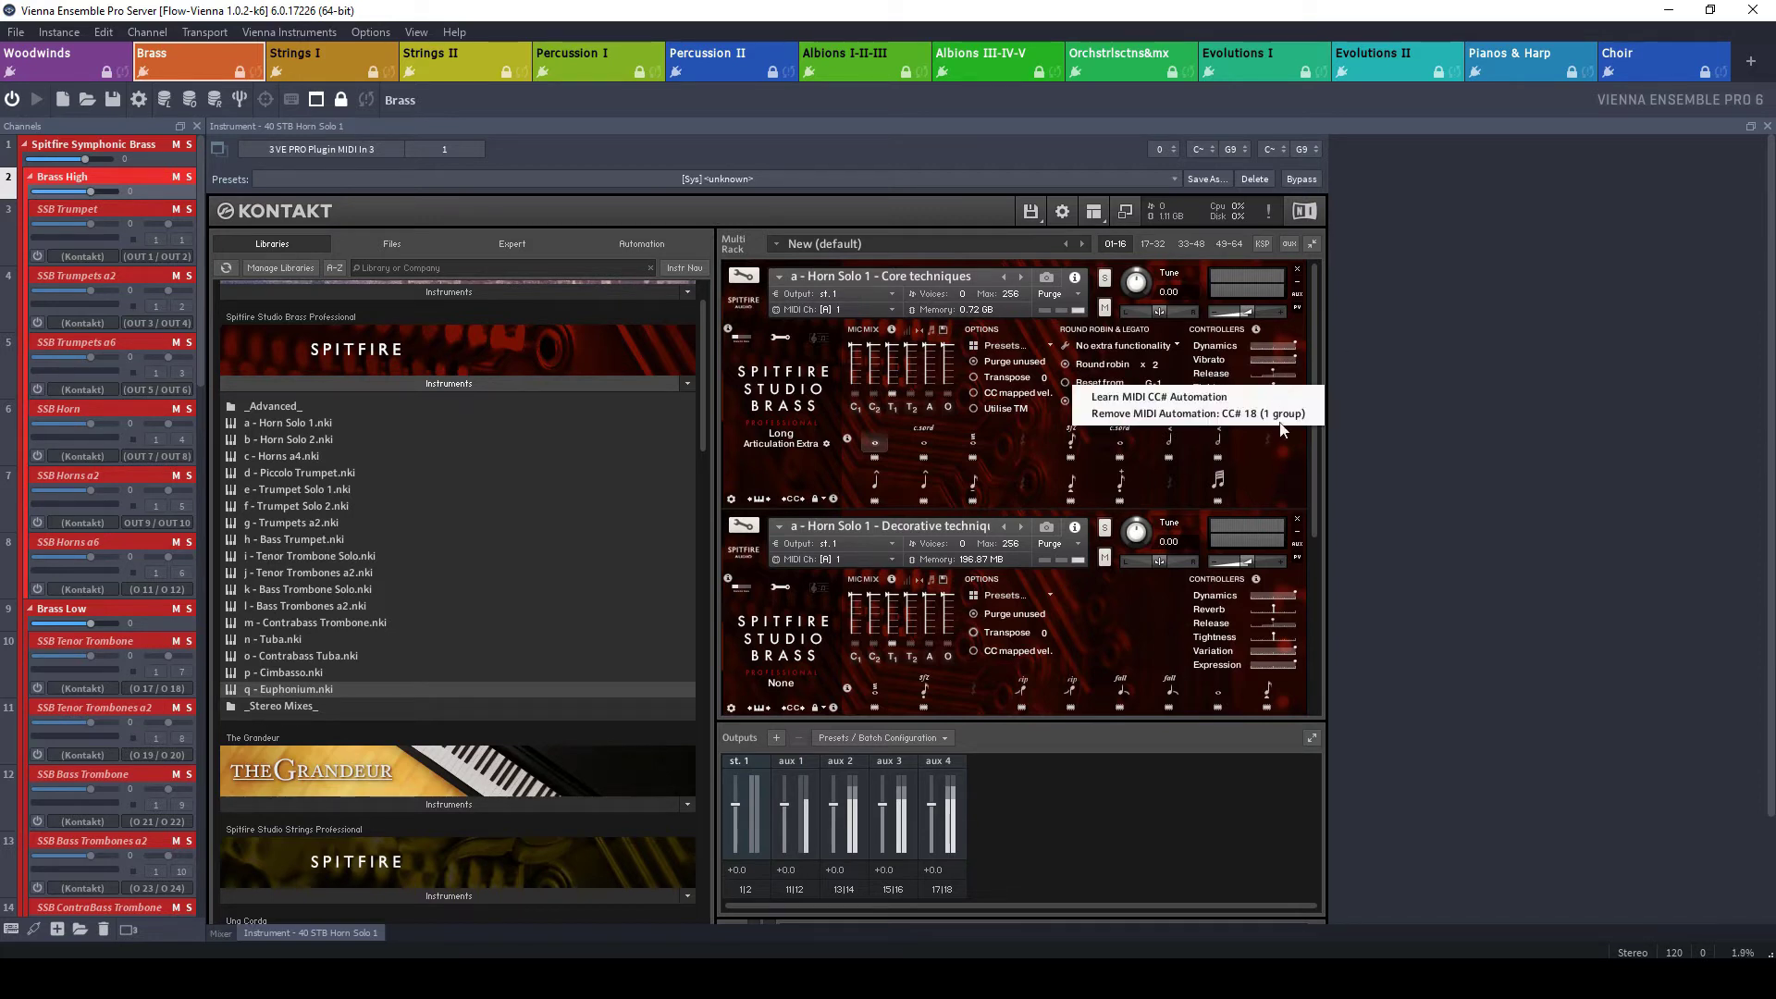
pyautogui.moveTo(1278, 426)
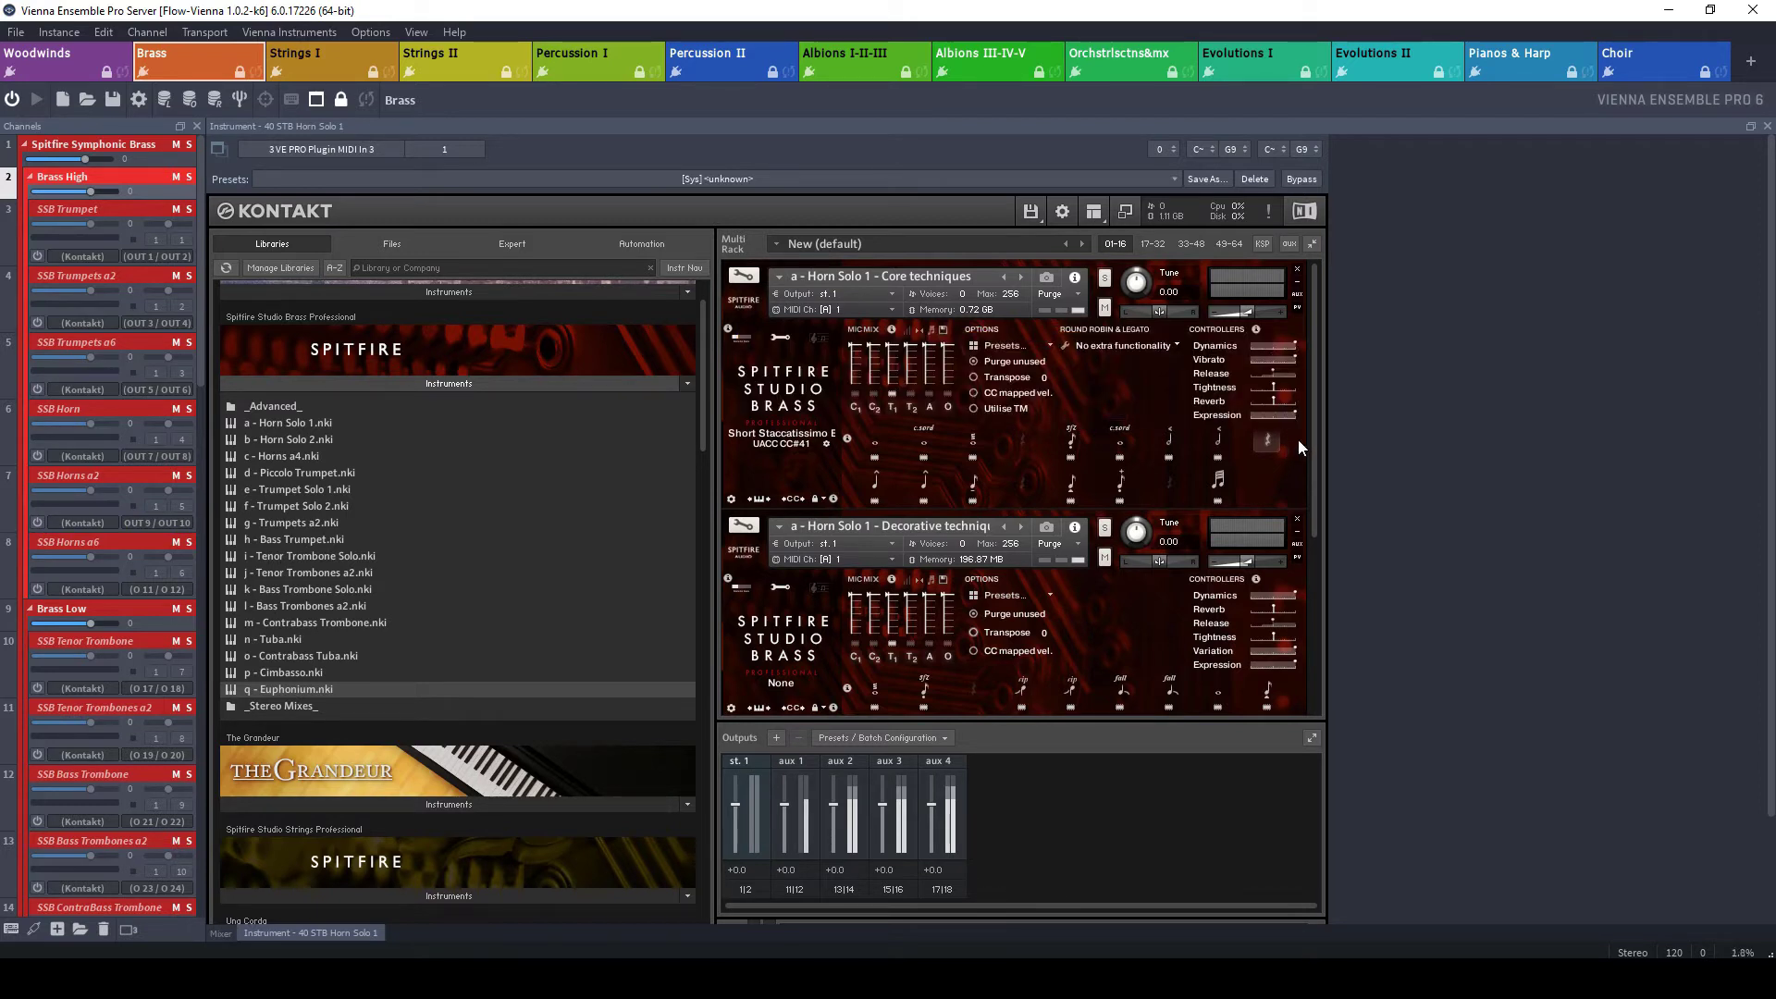
pyautogui.rightClick(1280, 375)
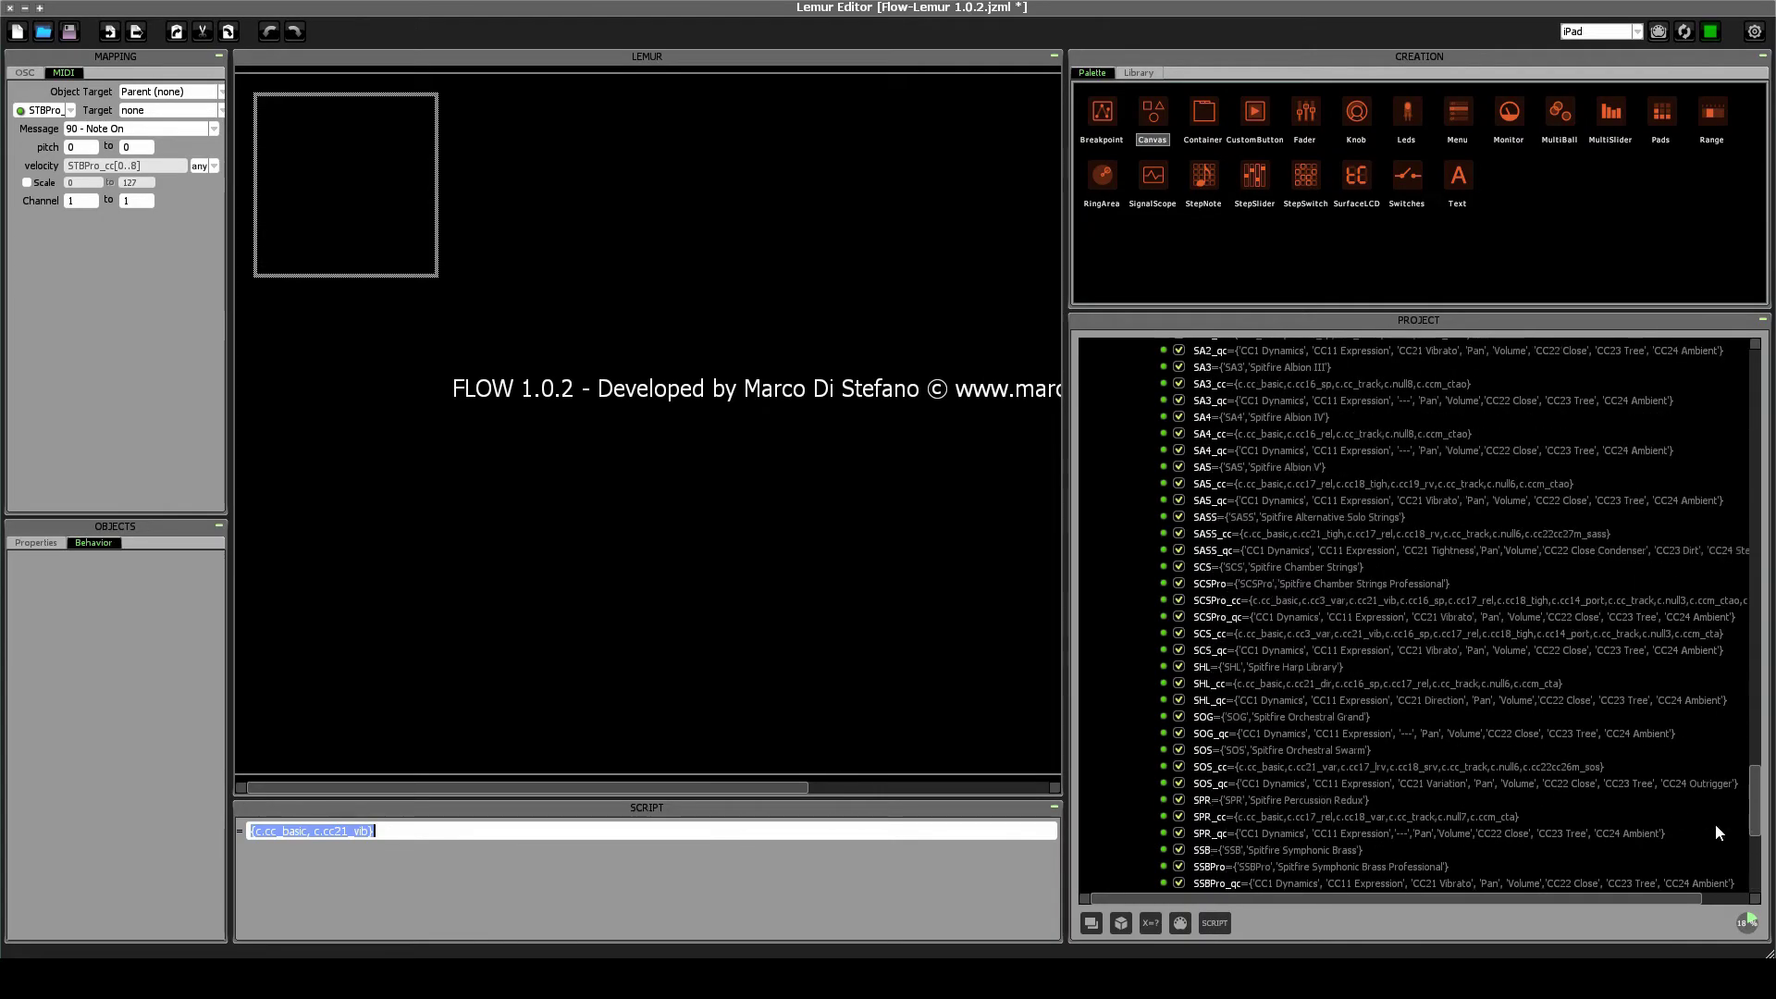
# Back in Lemur Editor, select cc17_rel in the c container and examine its CC number, label and default value.
pyautogui.moveTo(1715, 832); pyautogui.dragTo(1729, 460)
pyautogui.scroll(1, 1305, 484)
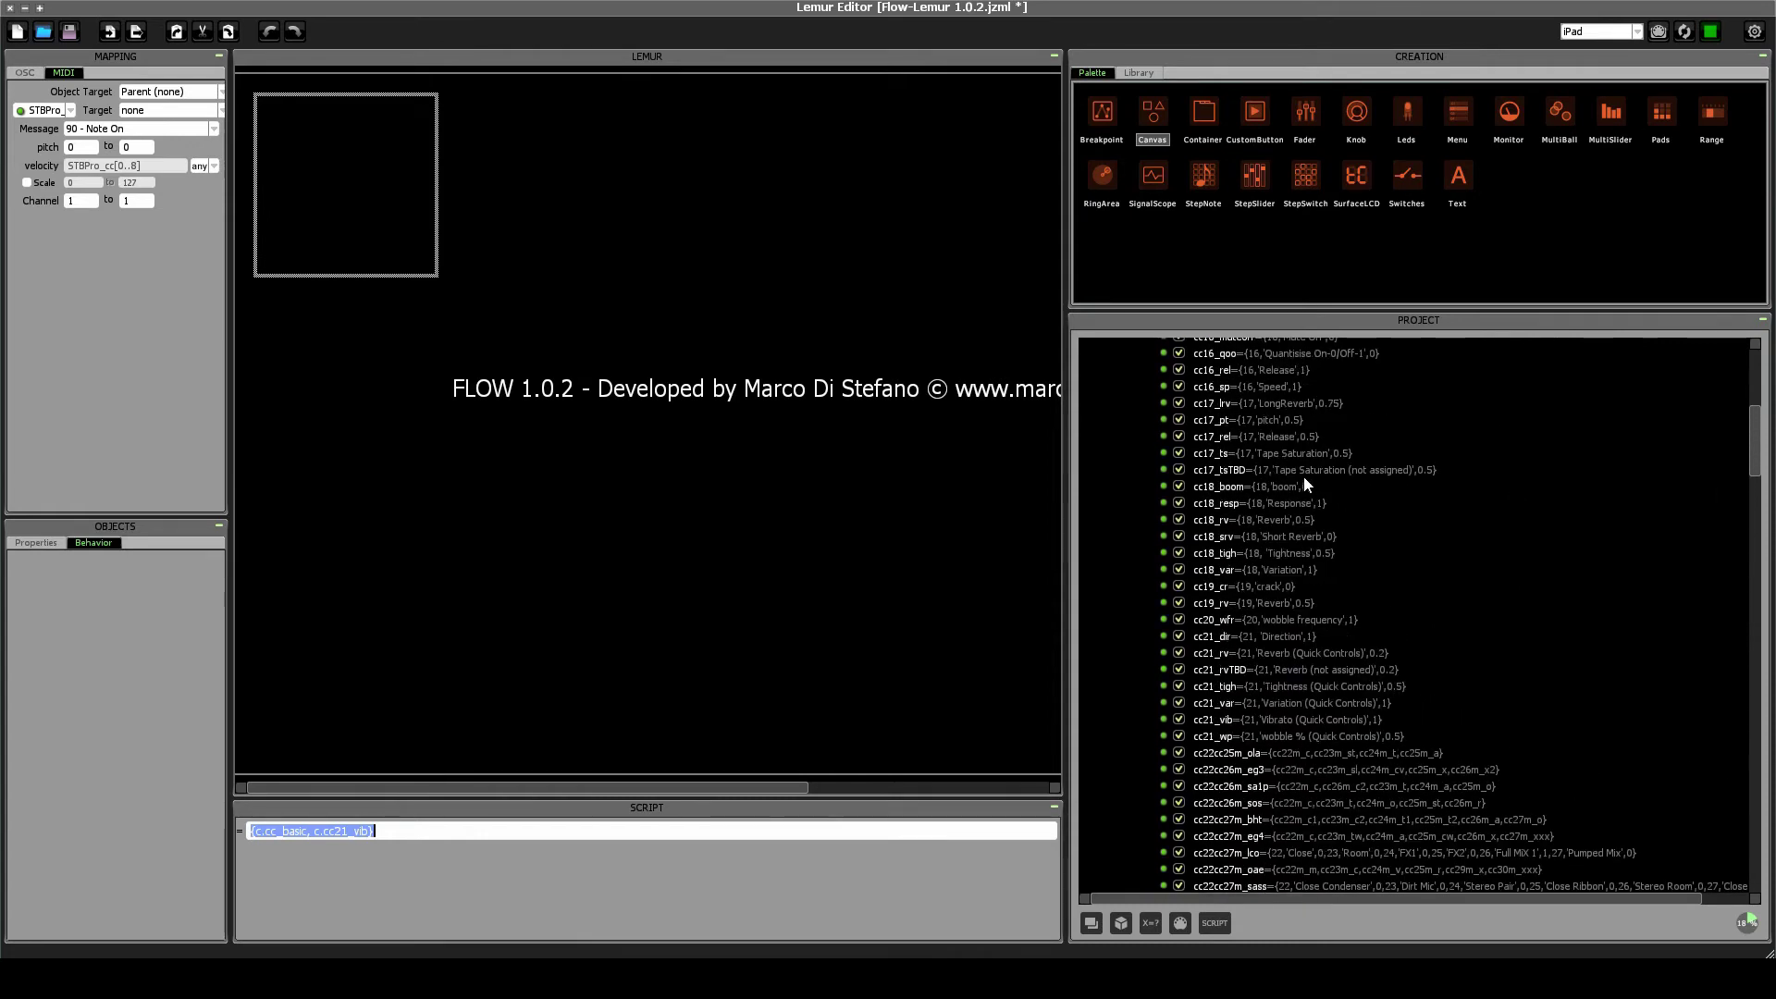
pyautogui.click(1252, 436)
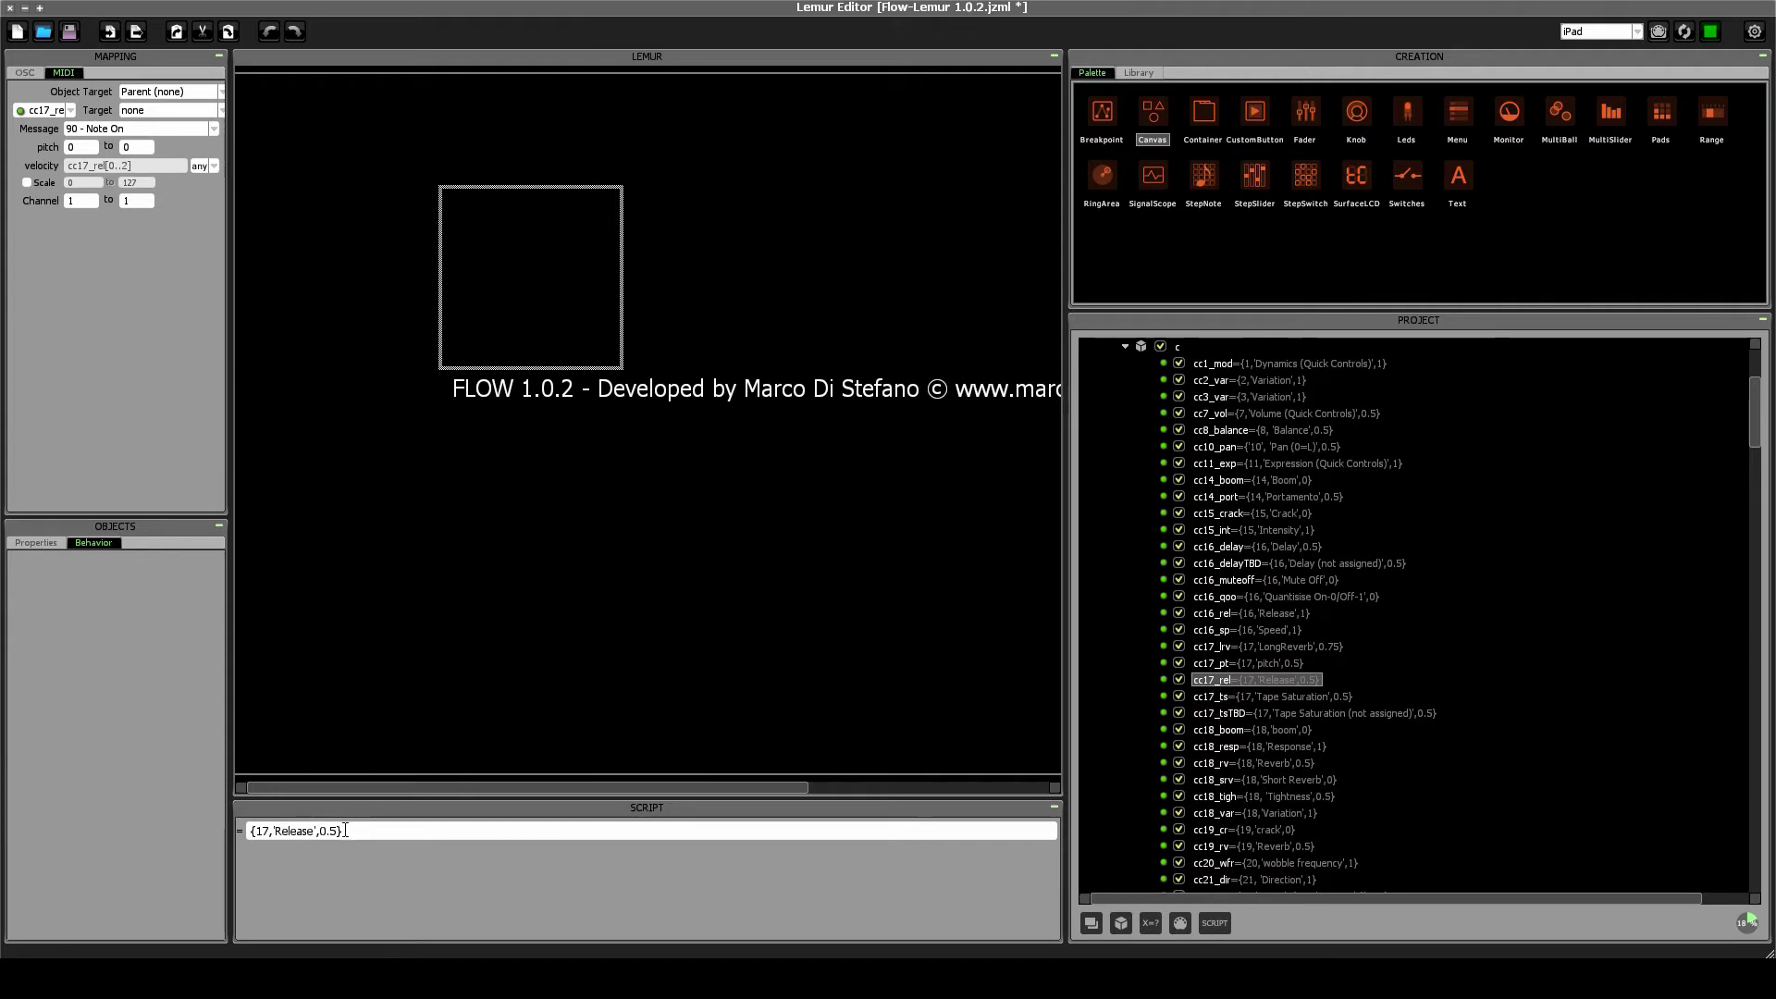
pyautogui.moveTo(257, 831); pyautogui.dragTo(337, 831)
pyautogui.click(259, 834)
pyautogui.doubleClick(260, 832)
pyautogui.moveTo(276, 832); pyautogui.dragTo(318, 833)
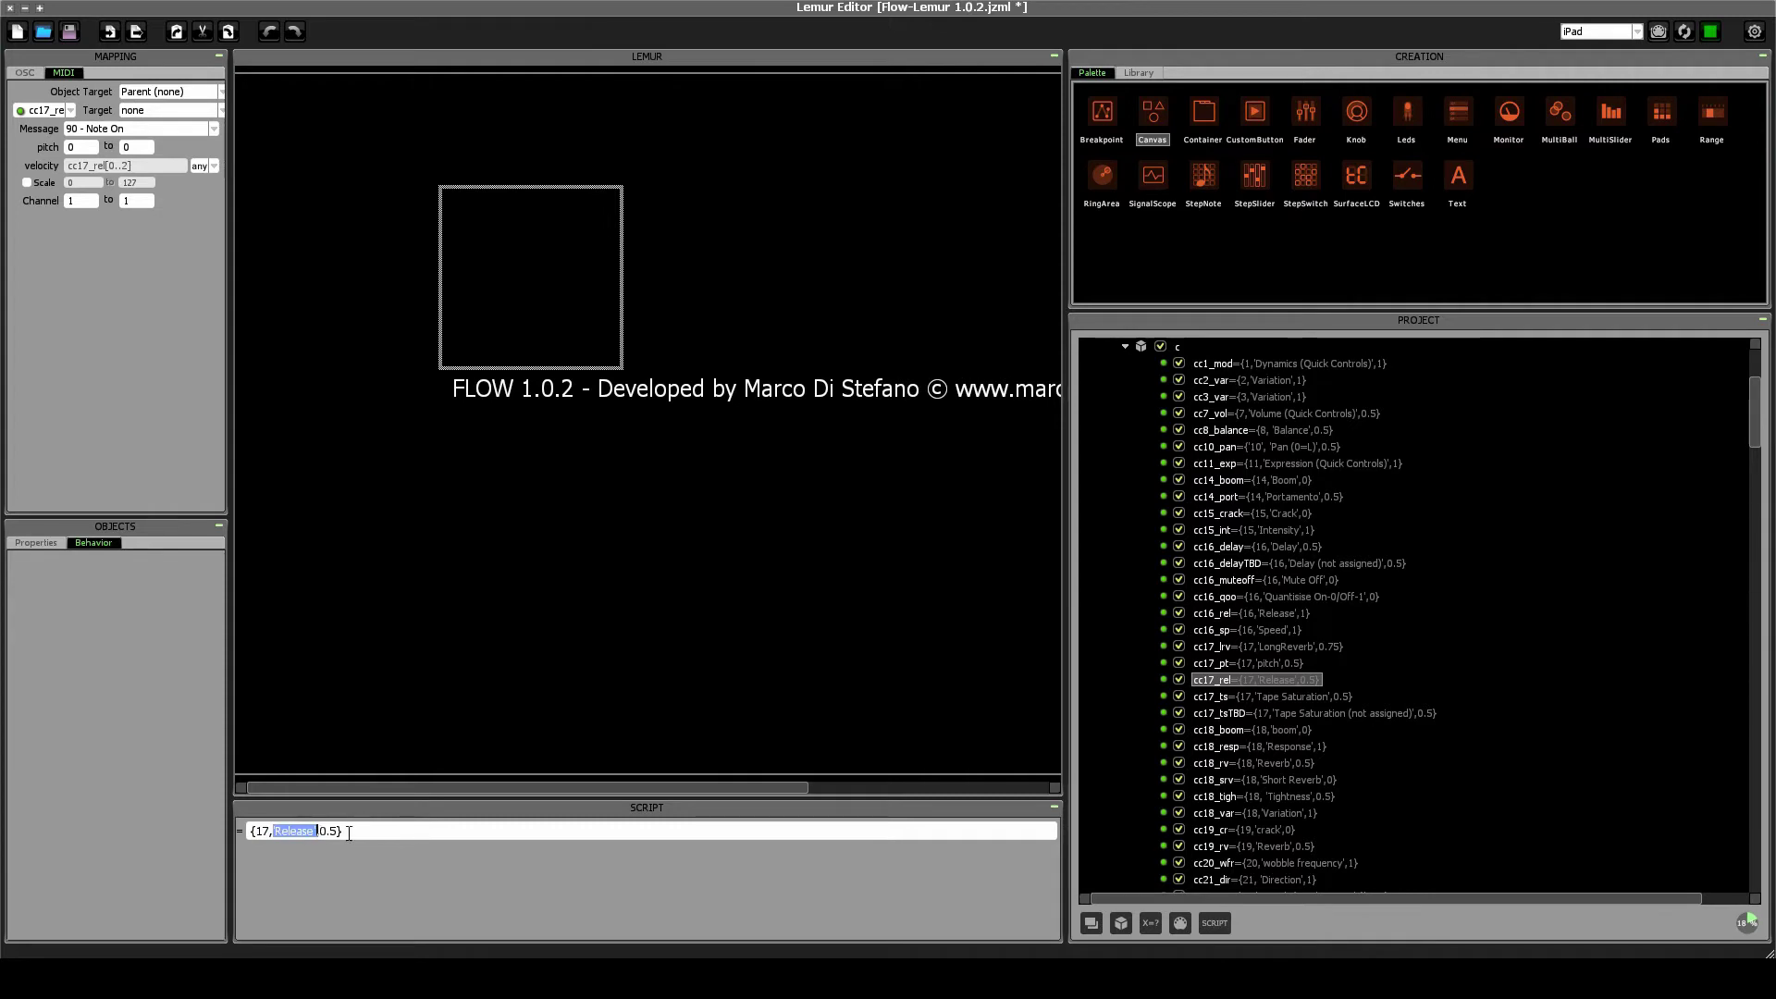
pyautogui.moveTo(321, 833); pyautogui.dragTo(338, 833)
# Bring the library expressions at the end of the sl container into view and select STSPro_cc for reference.
pyautogui.moveTo(1755, 436); pyautogui.dragTo(1698, 872)
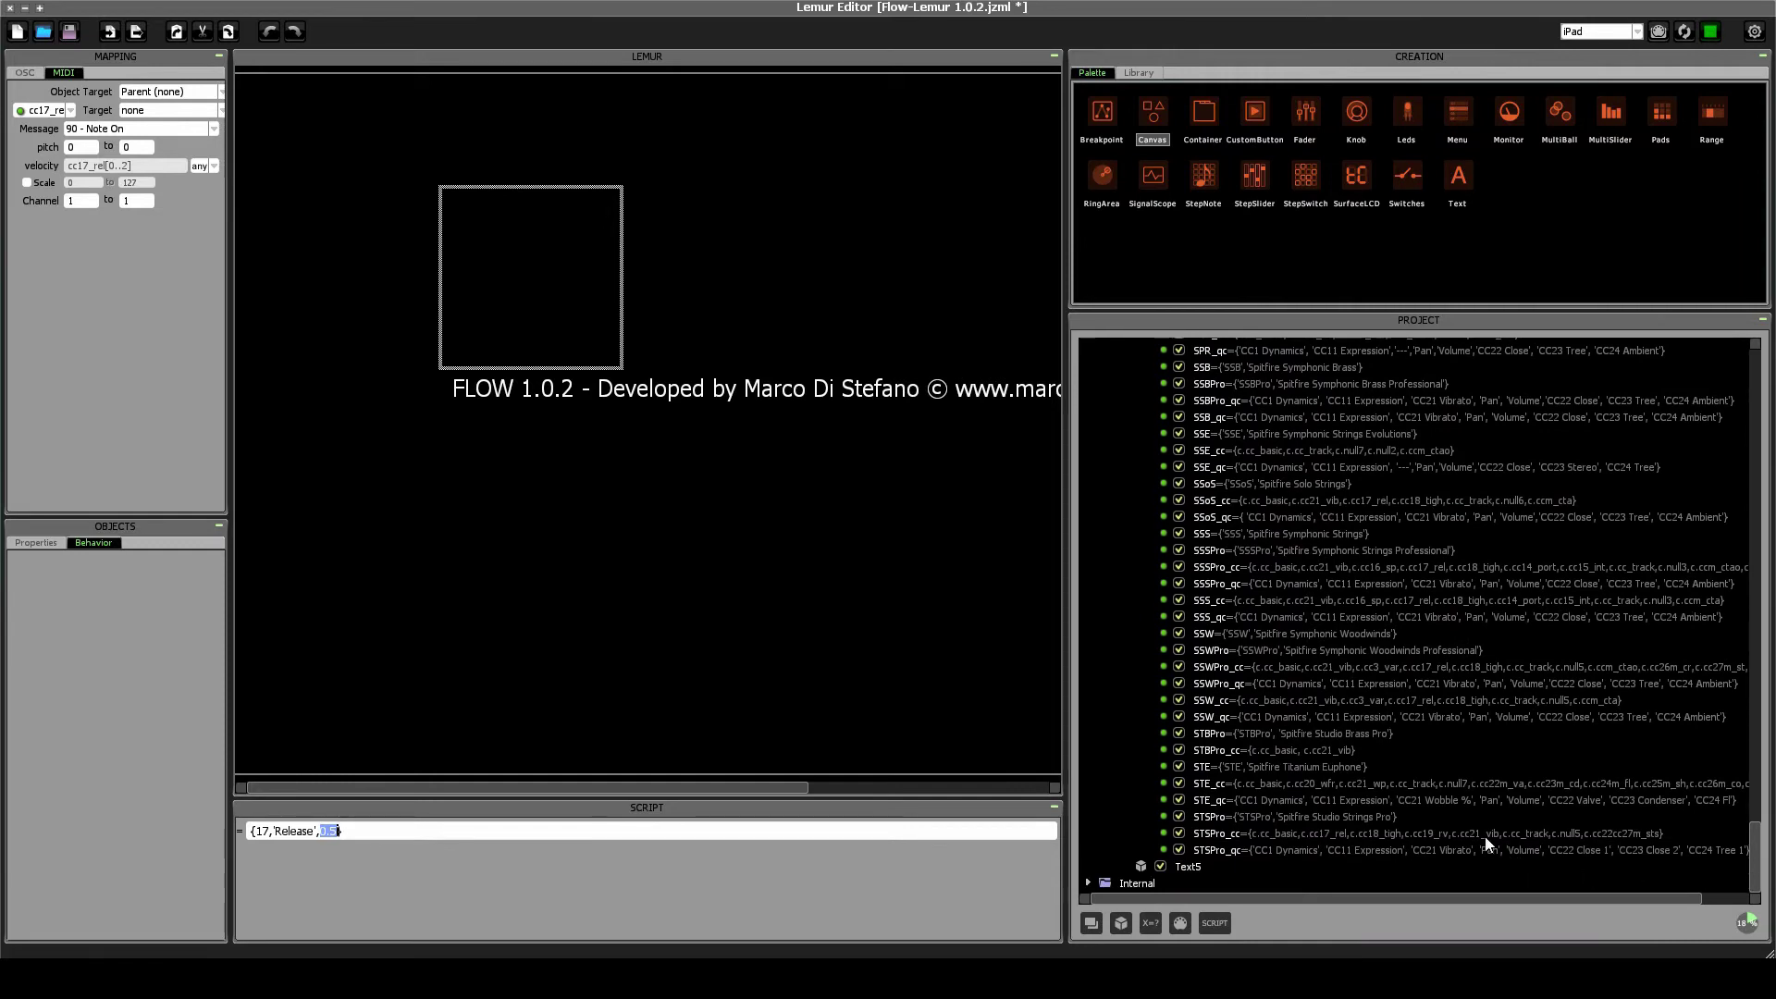
pyautogui.click(1290, 836)
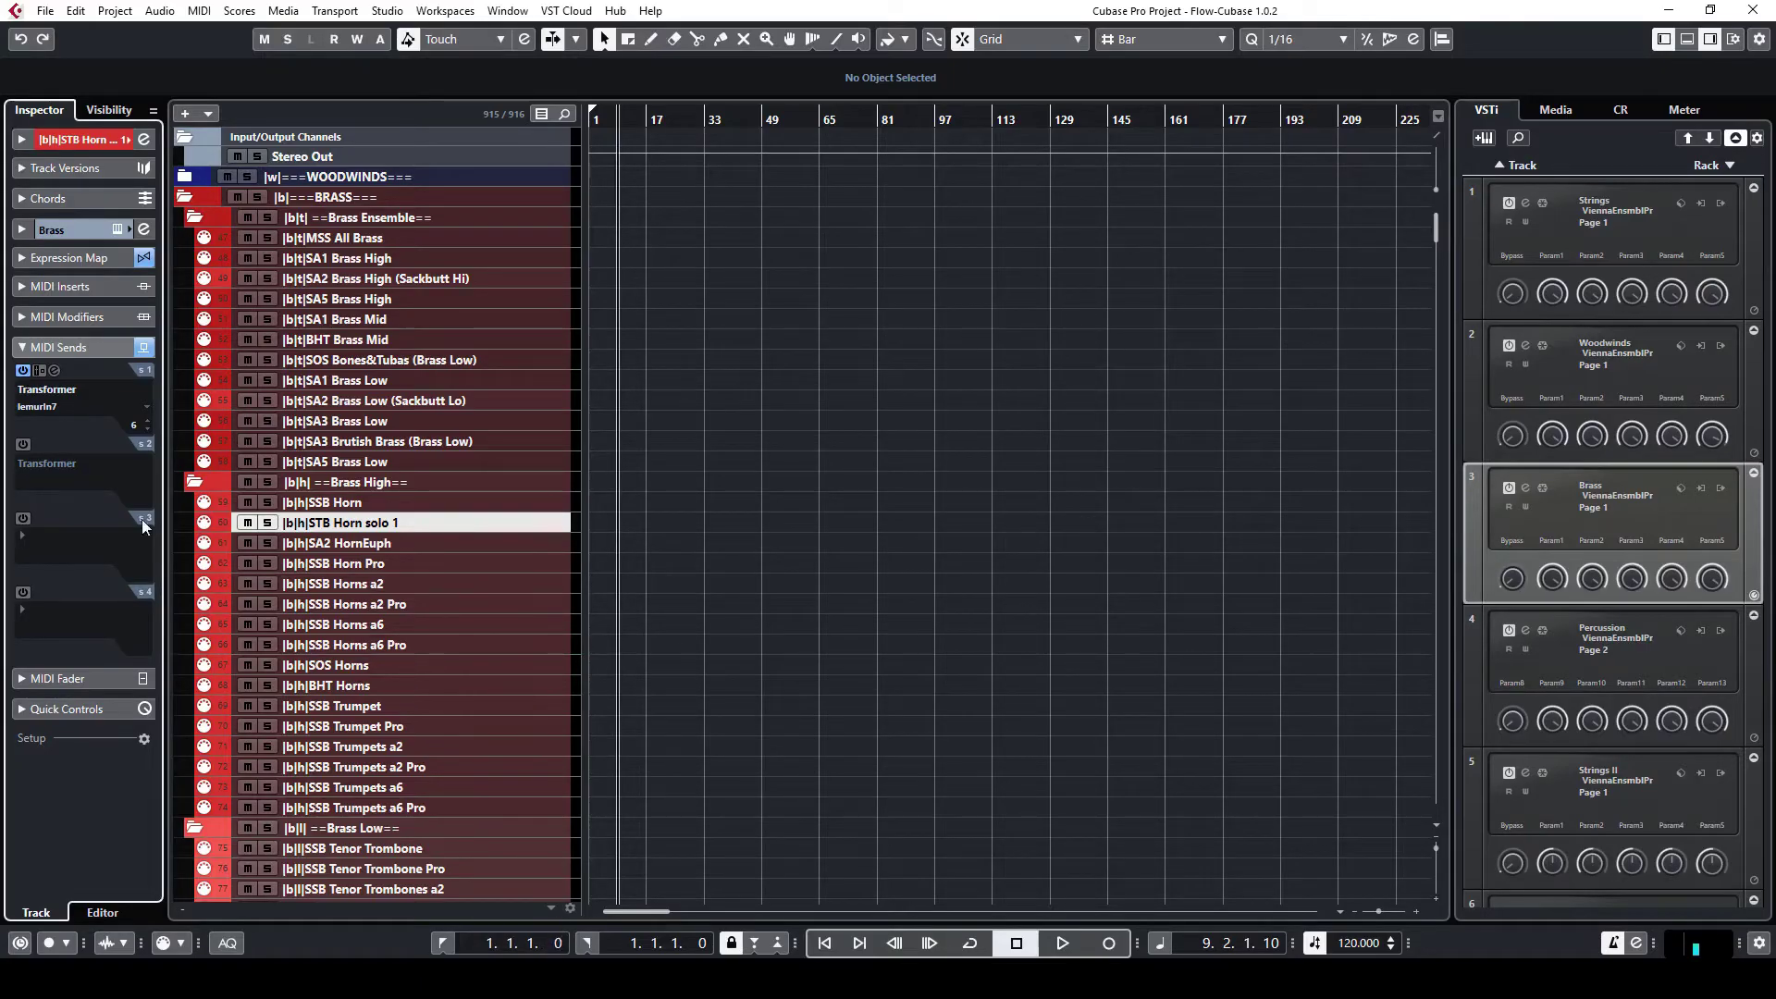
# Check the quick controls of the STB Horn solo 1 track in Cubase, and copy the STSPro_qc definition in Lemur Editor.
pyautogui.click(71, 708)
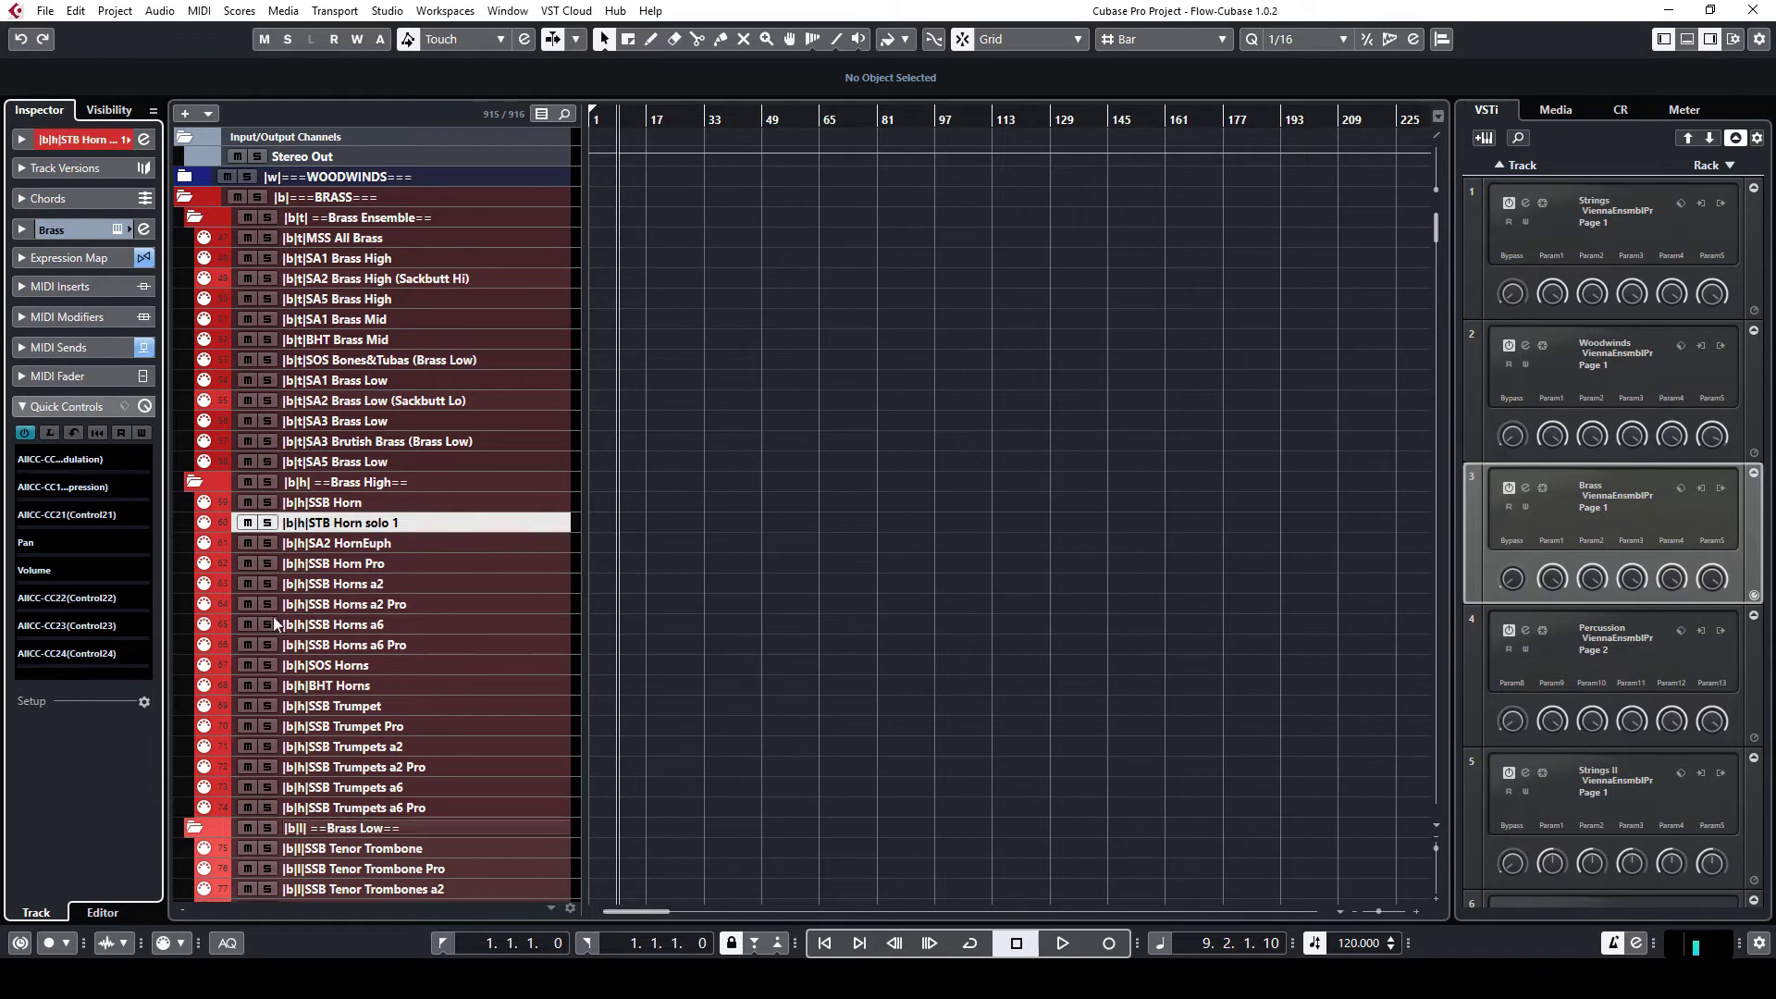
pyautogui.hotkey('alt', 'Tab')
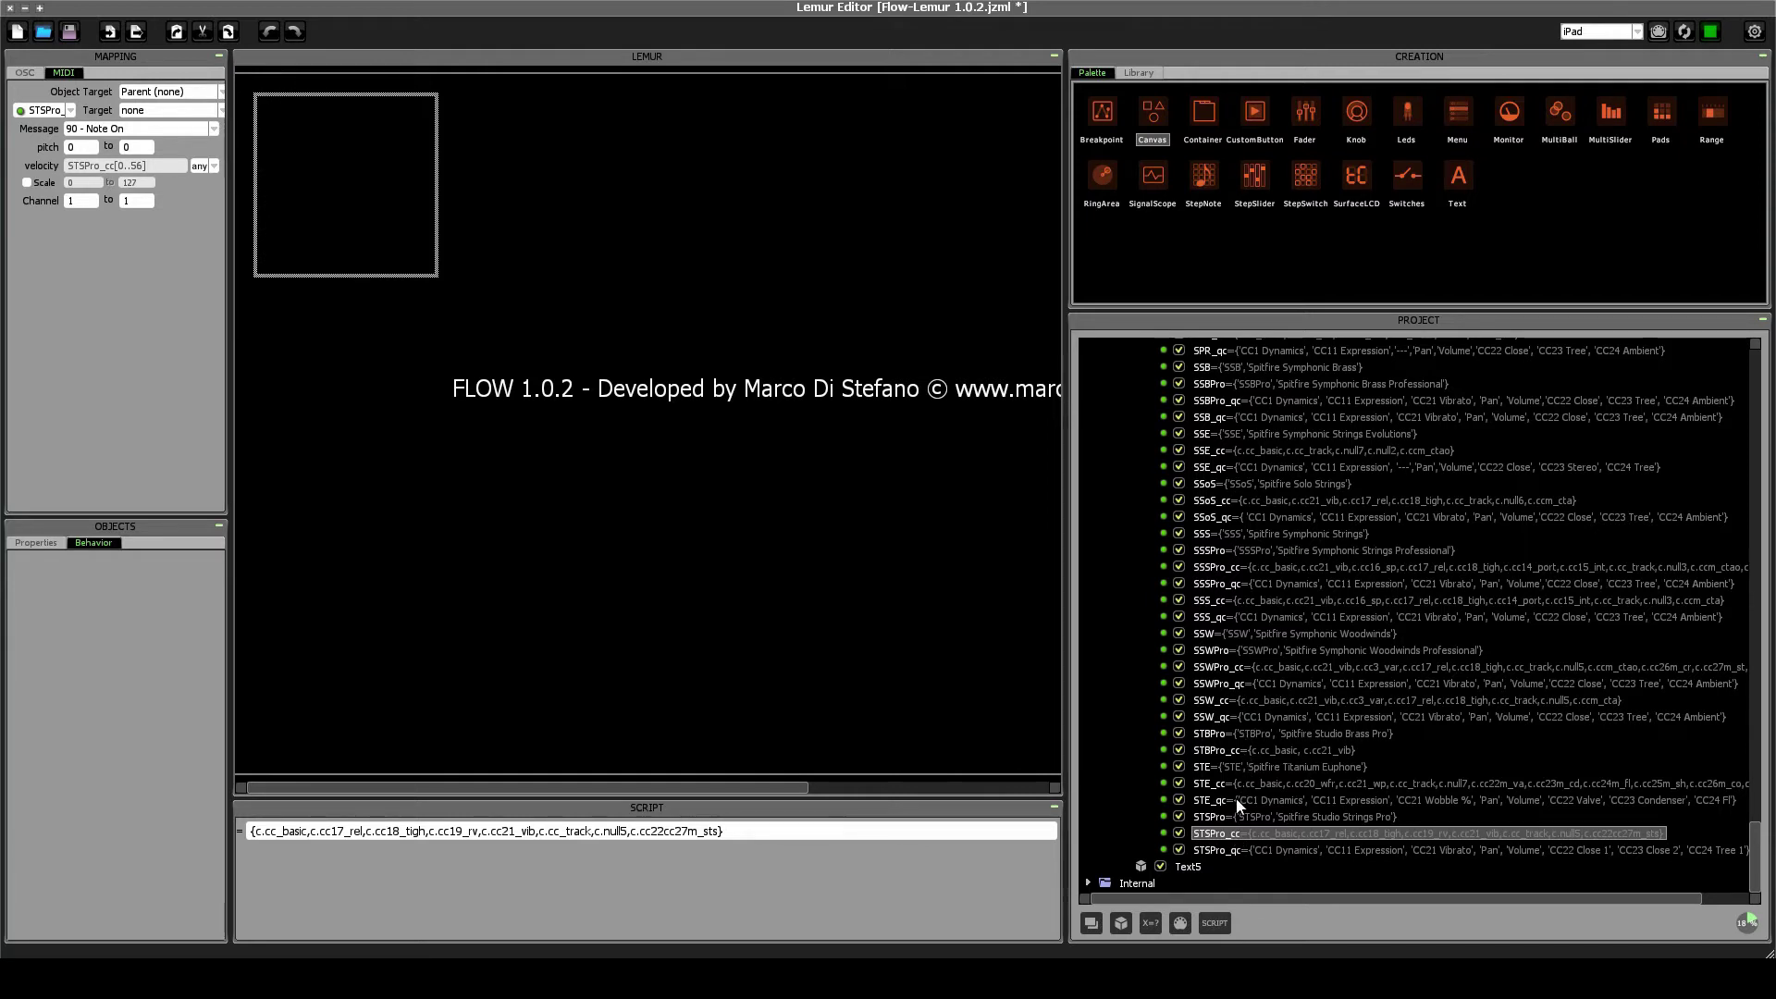
pyautogui.click(1274, 850)
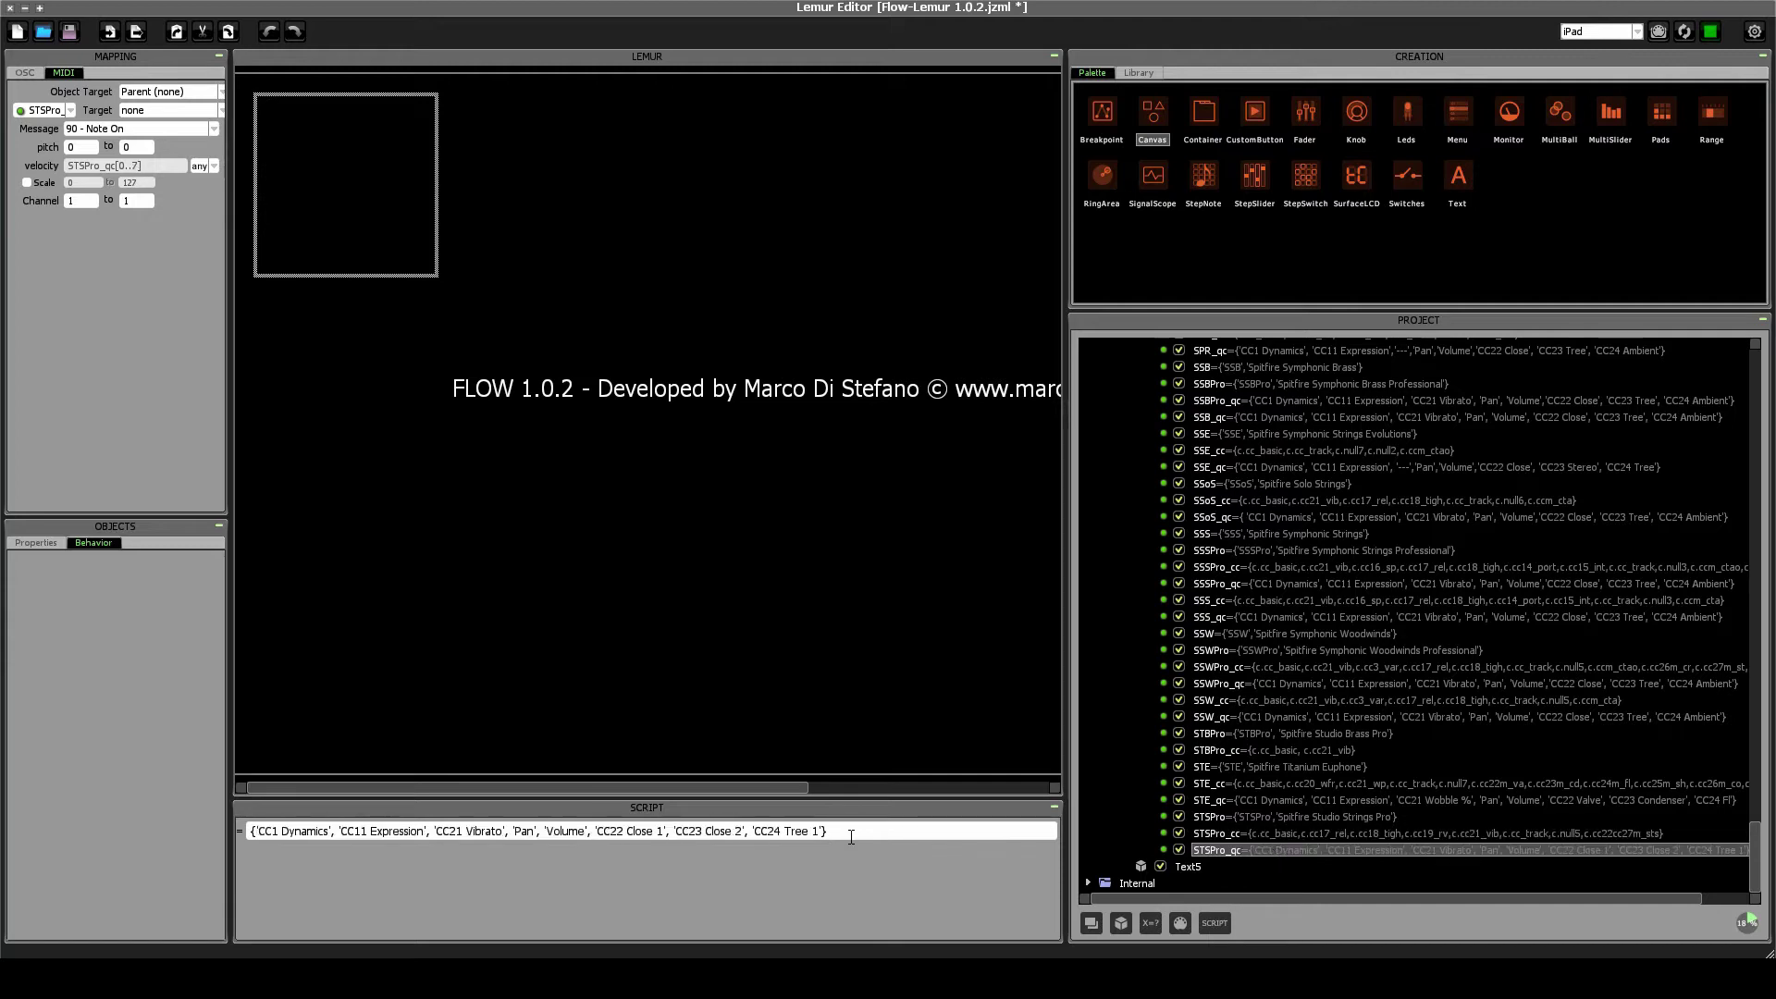
pyautogui.moveTo(833, 832); pyautogui.dragTo(239, 835)
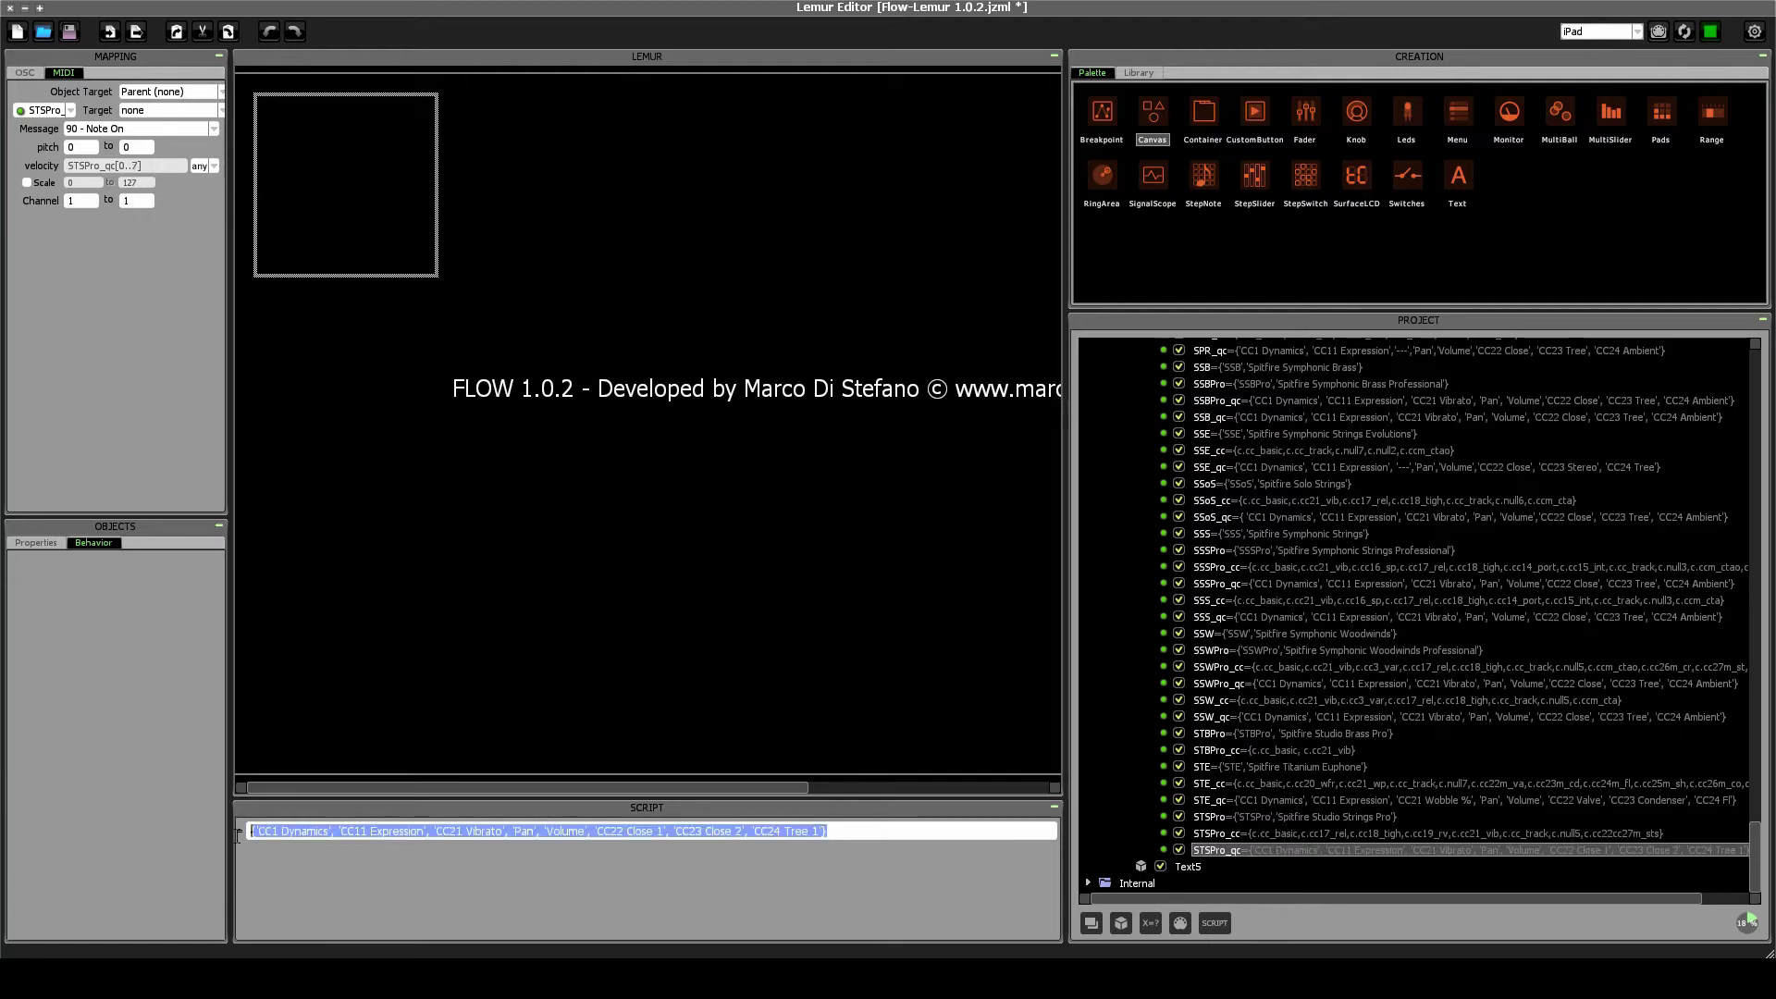
pyautogui.click(1256, 800)
pyautogui.click(1158, 924)
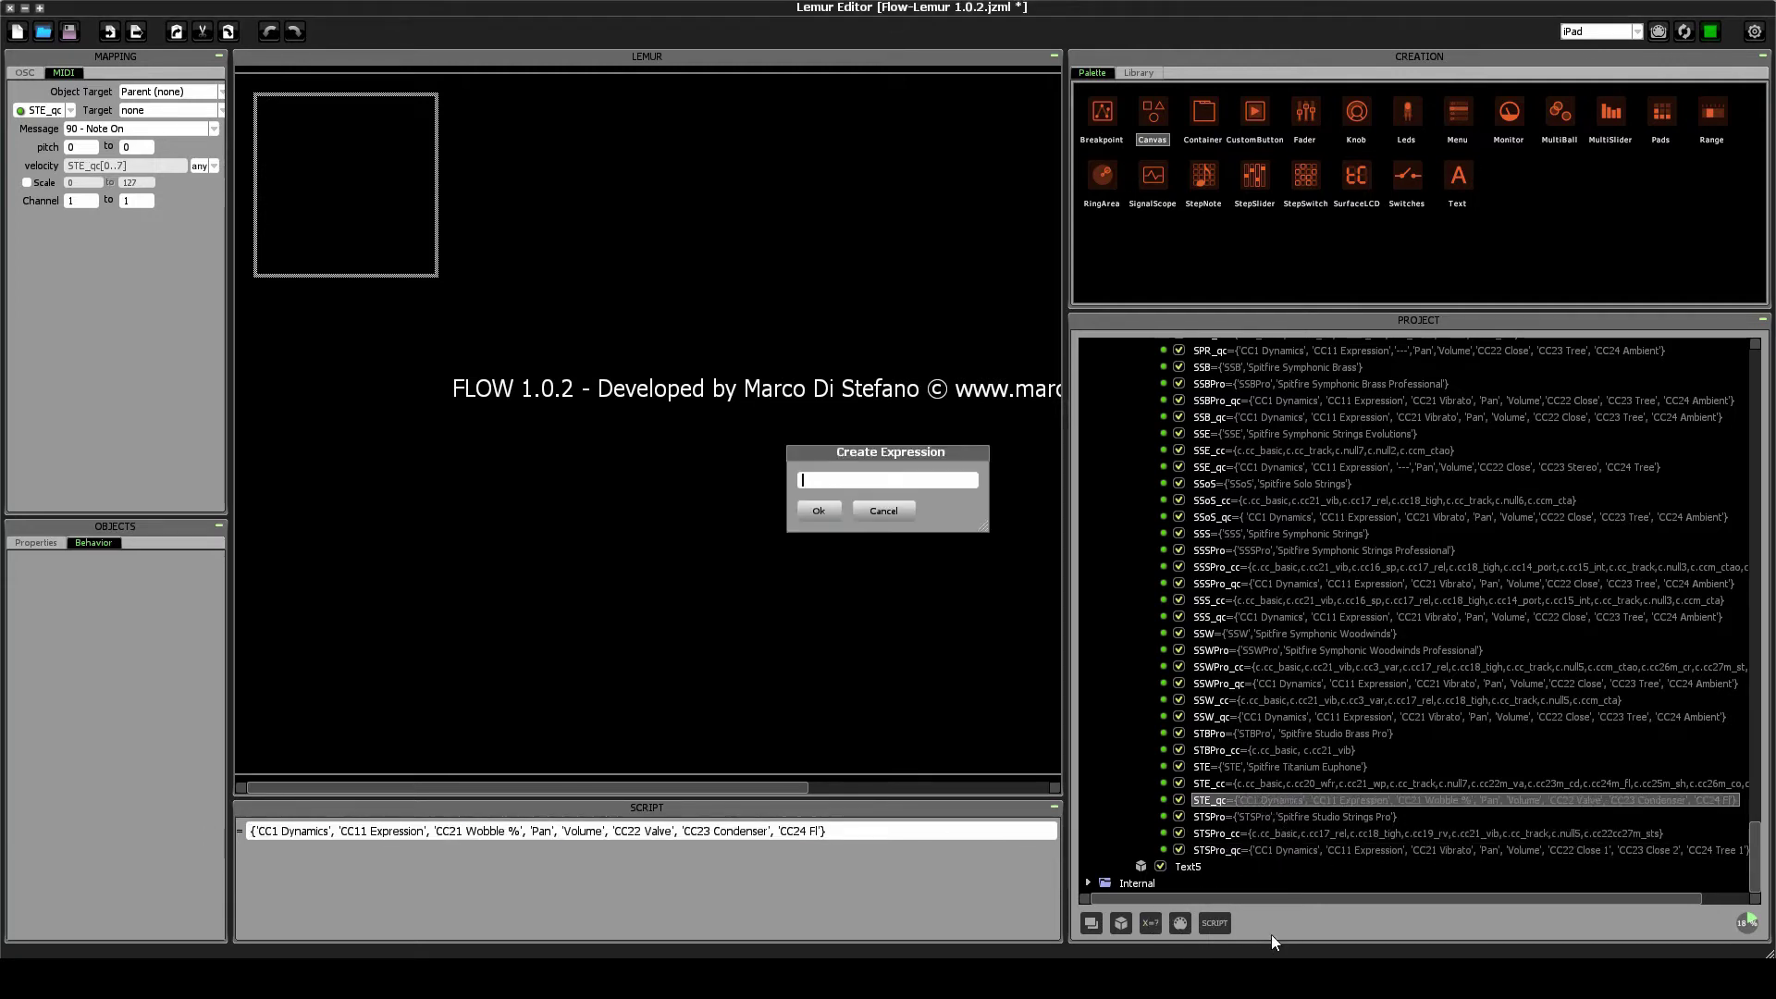
pyautogui.write('S')
pyautogui.write('TB_')
pyautogui.write('qx')
pyautogui.write('c')
pyautogui.press('Return')
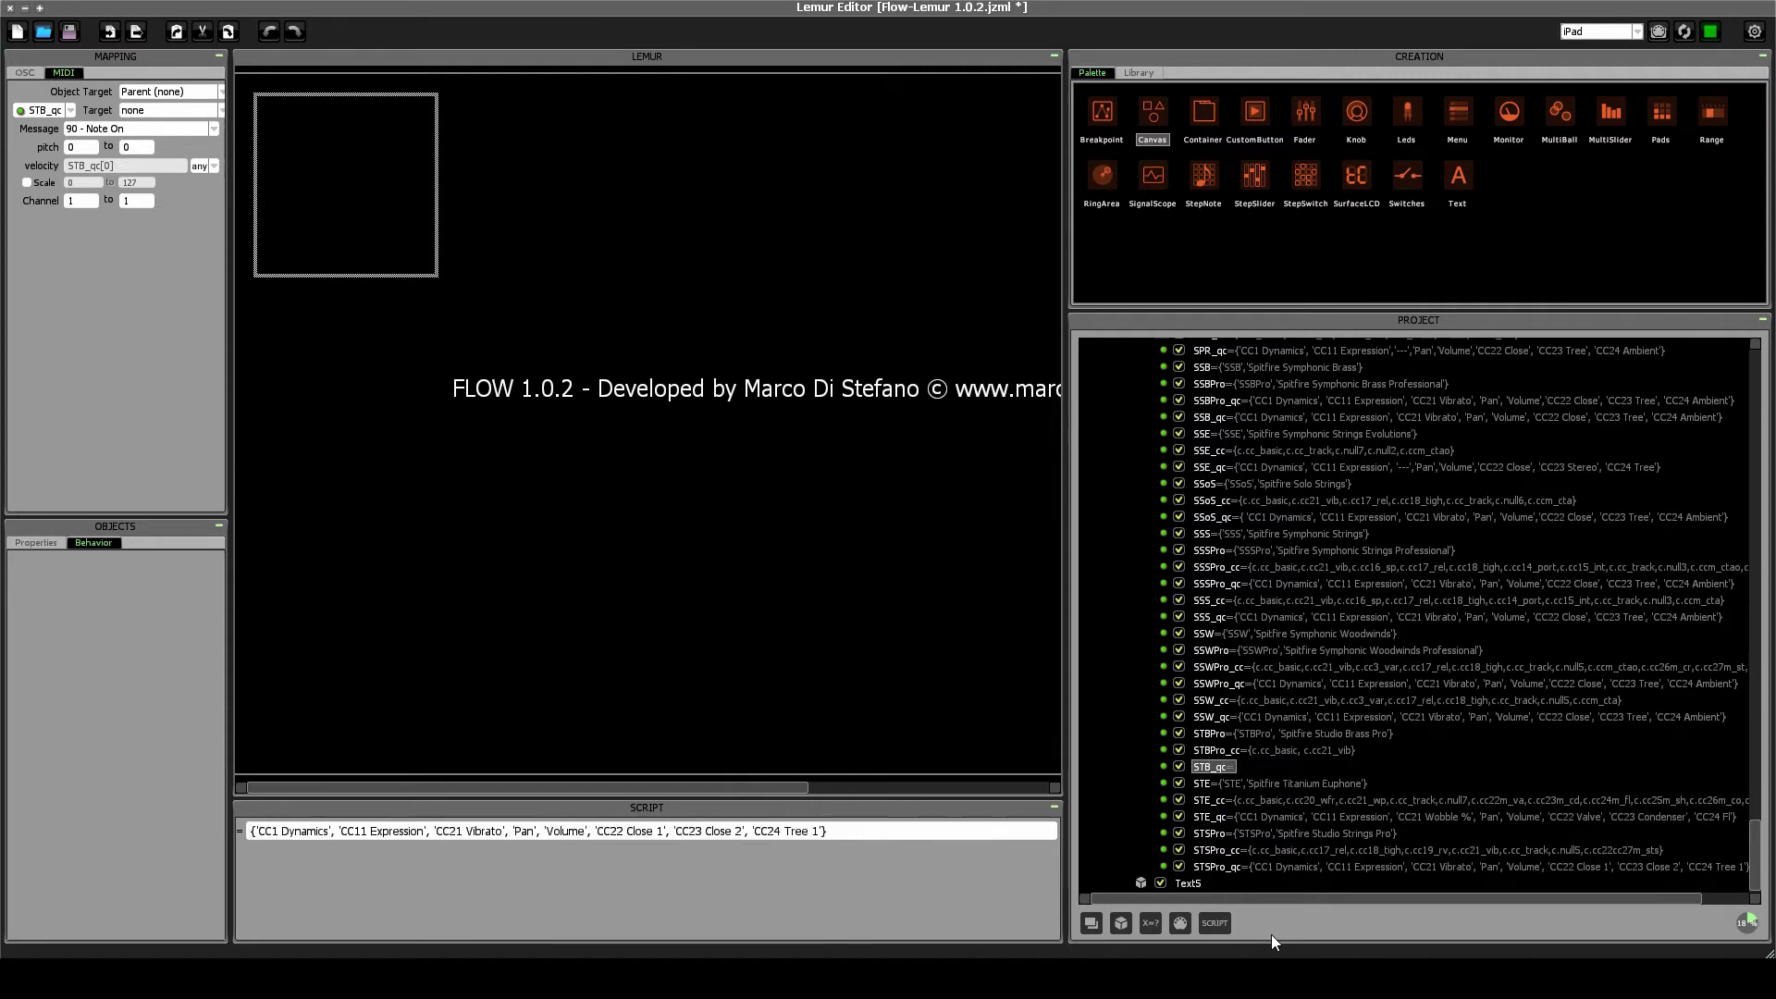
pyautogui.press('Return')
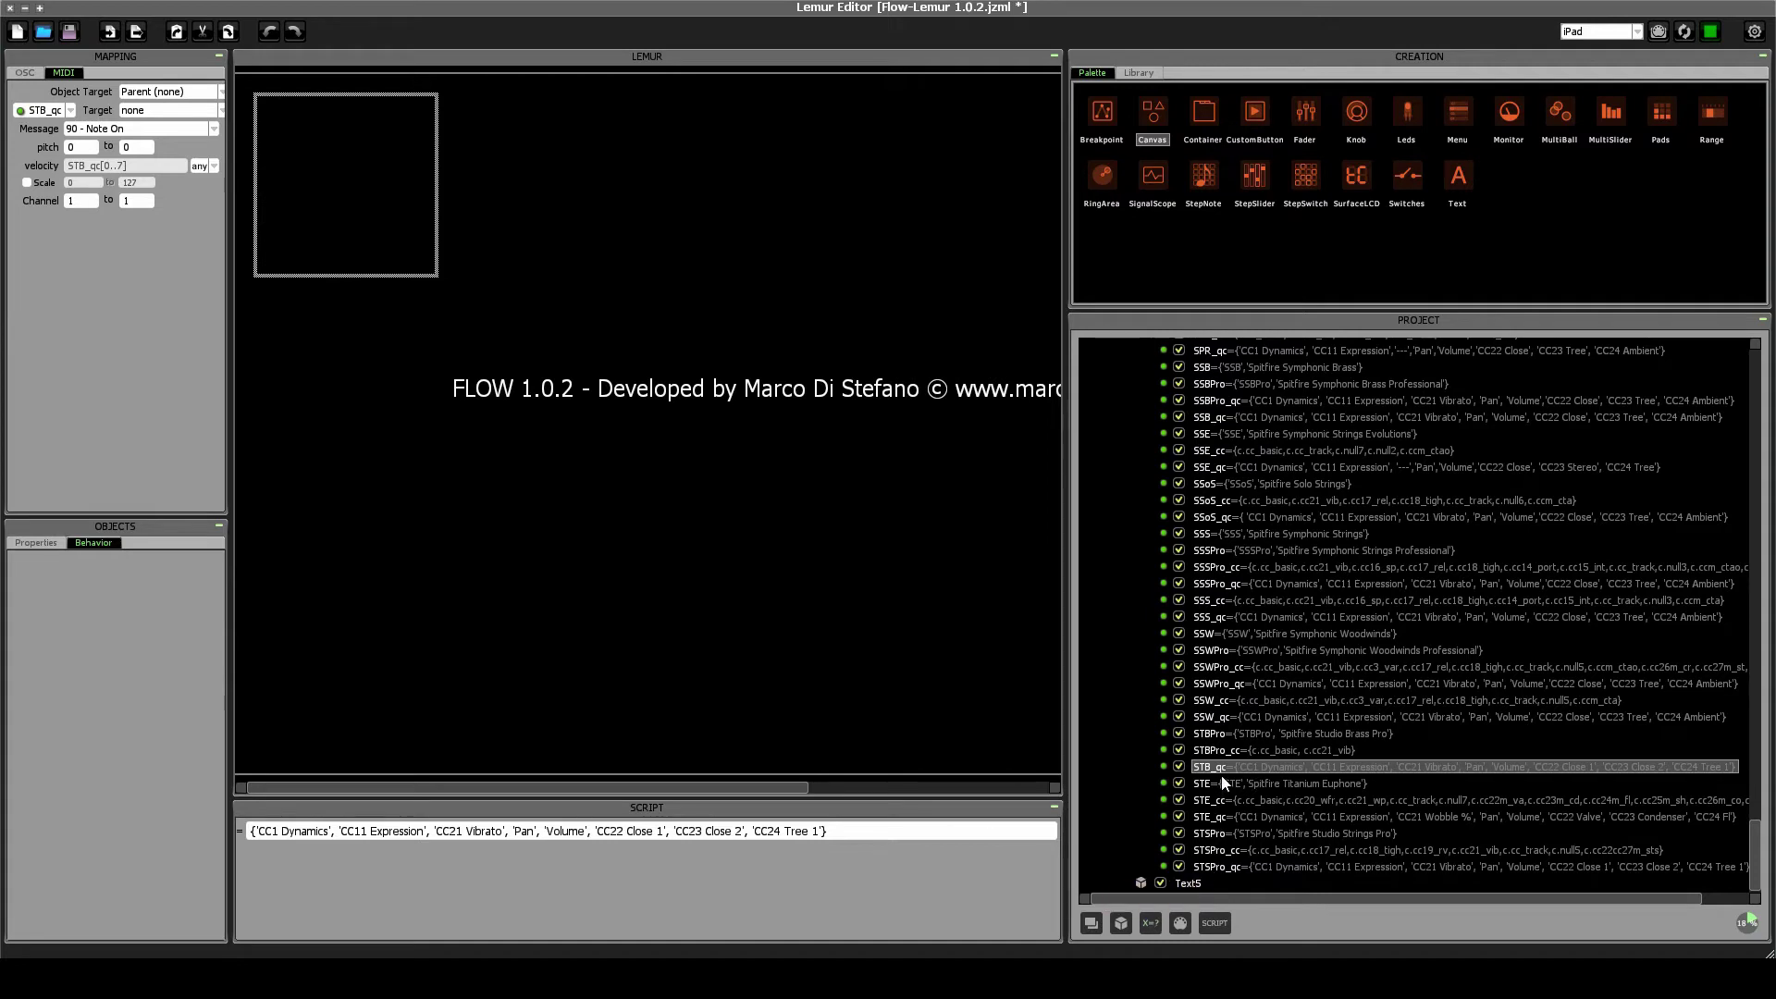
pyautogui.press('Delete')
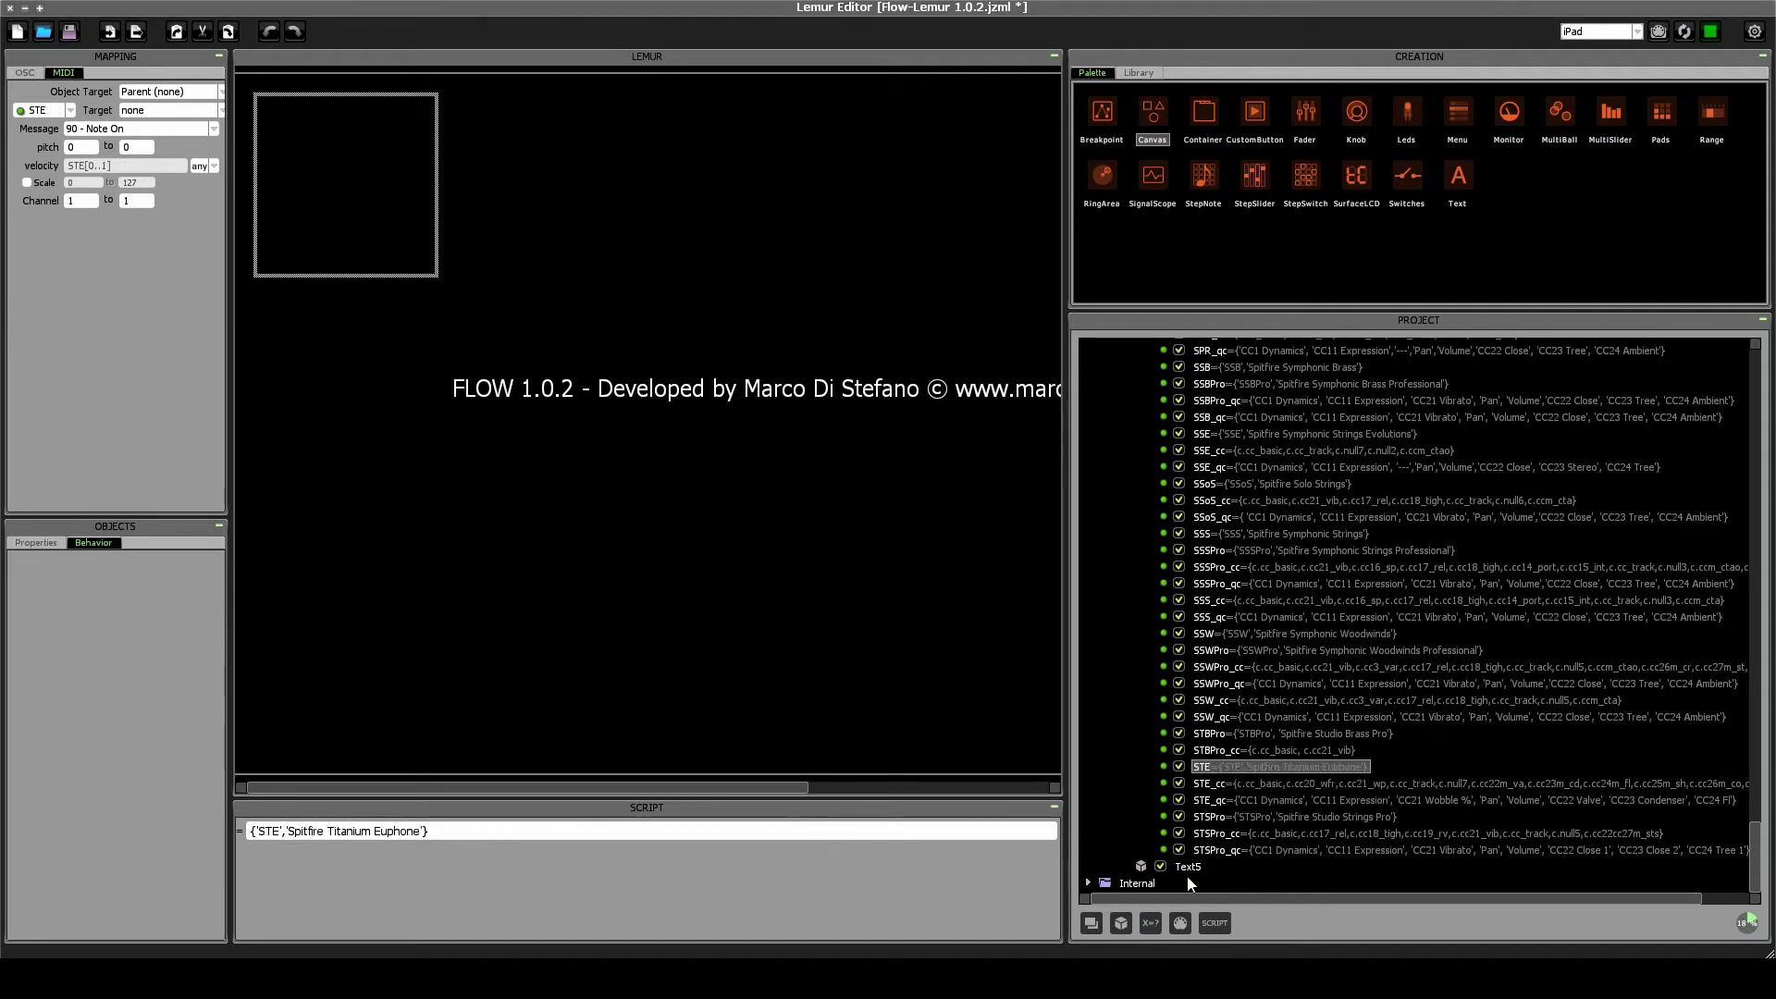
# Create the expression STBPro_qc in the sl container and fill it with the copied quick control labels, from 'CC1 Dynamics' to 'CC24 Tree 1'.
pyautogui.click(1154, 921)
pyautogui.write('STBPro')
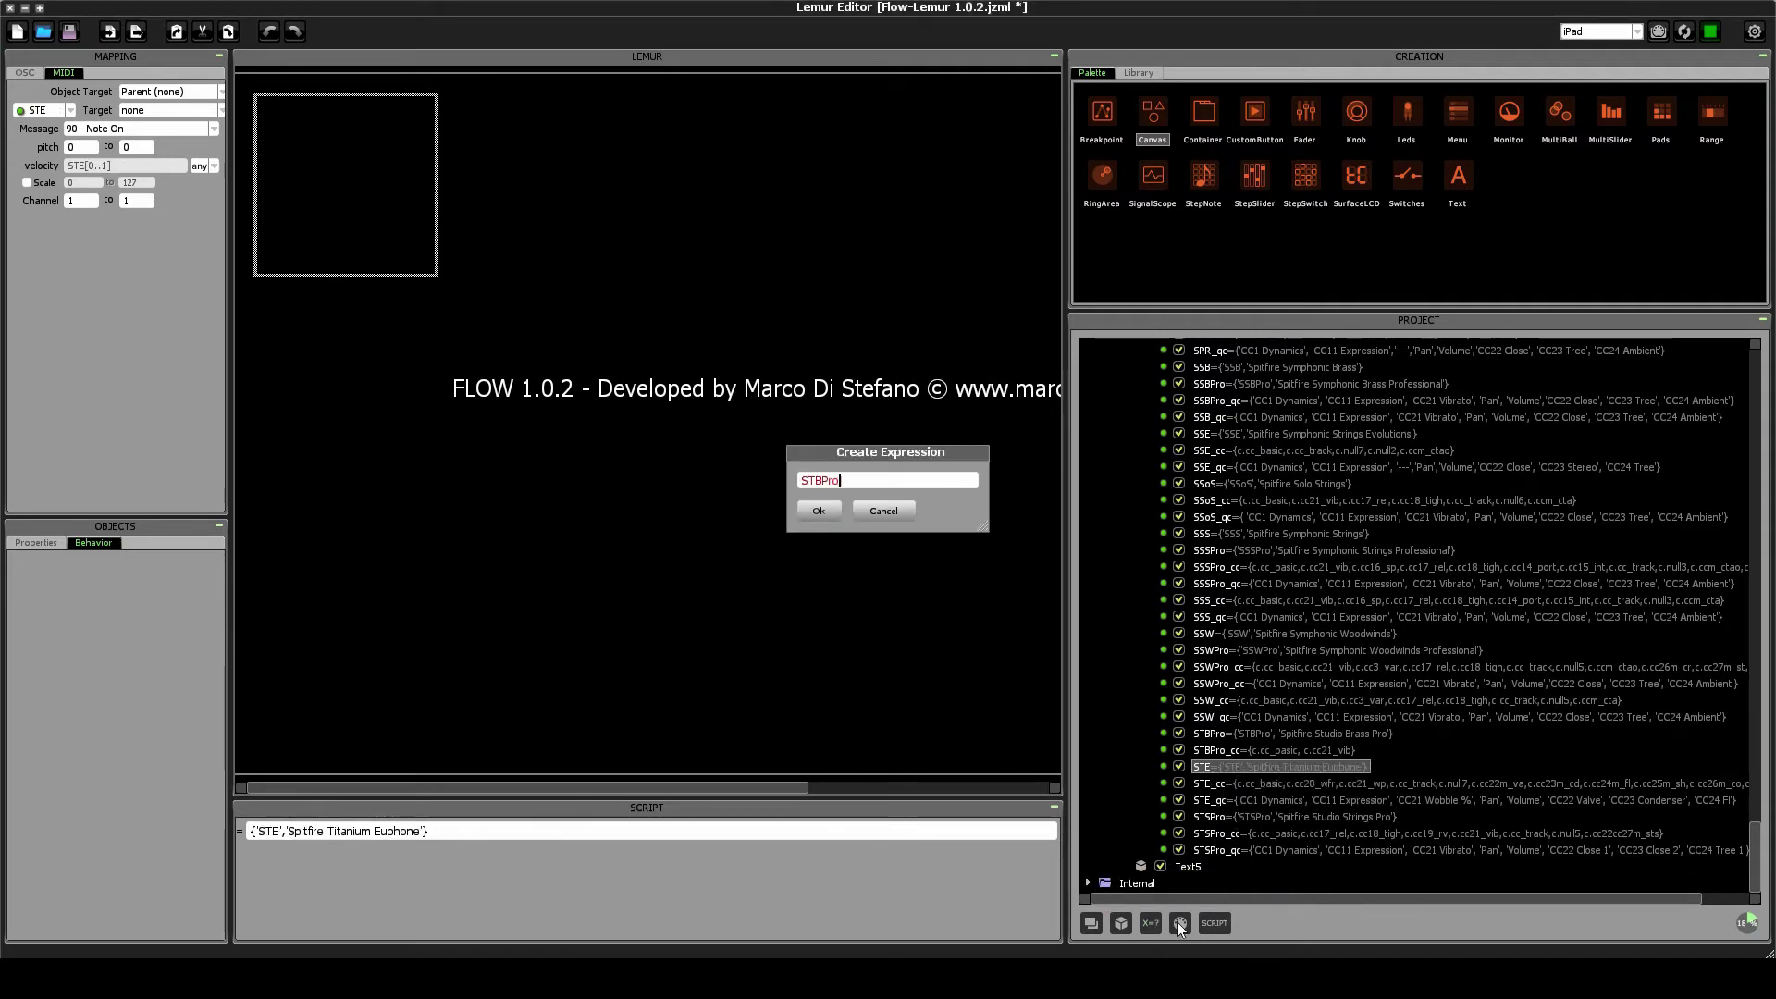
pyautogui.write('_qc')
pyautogui.press('Return')
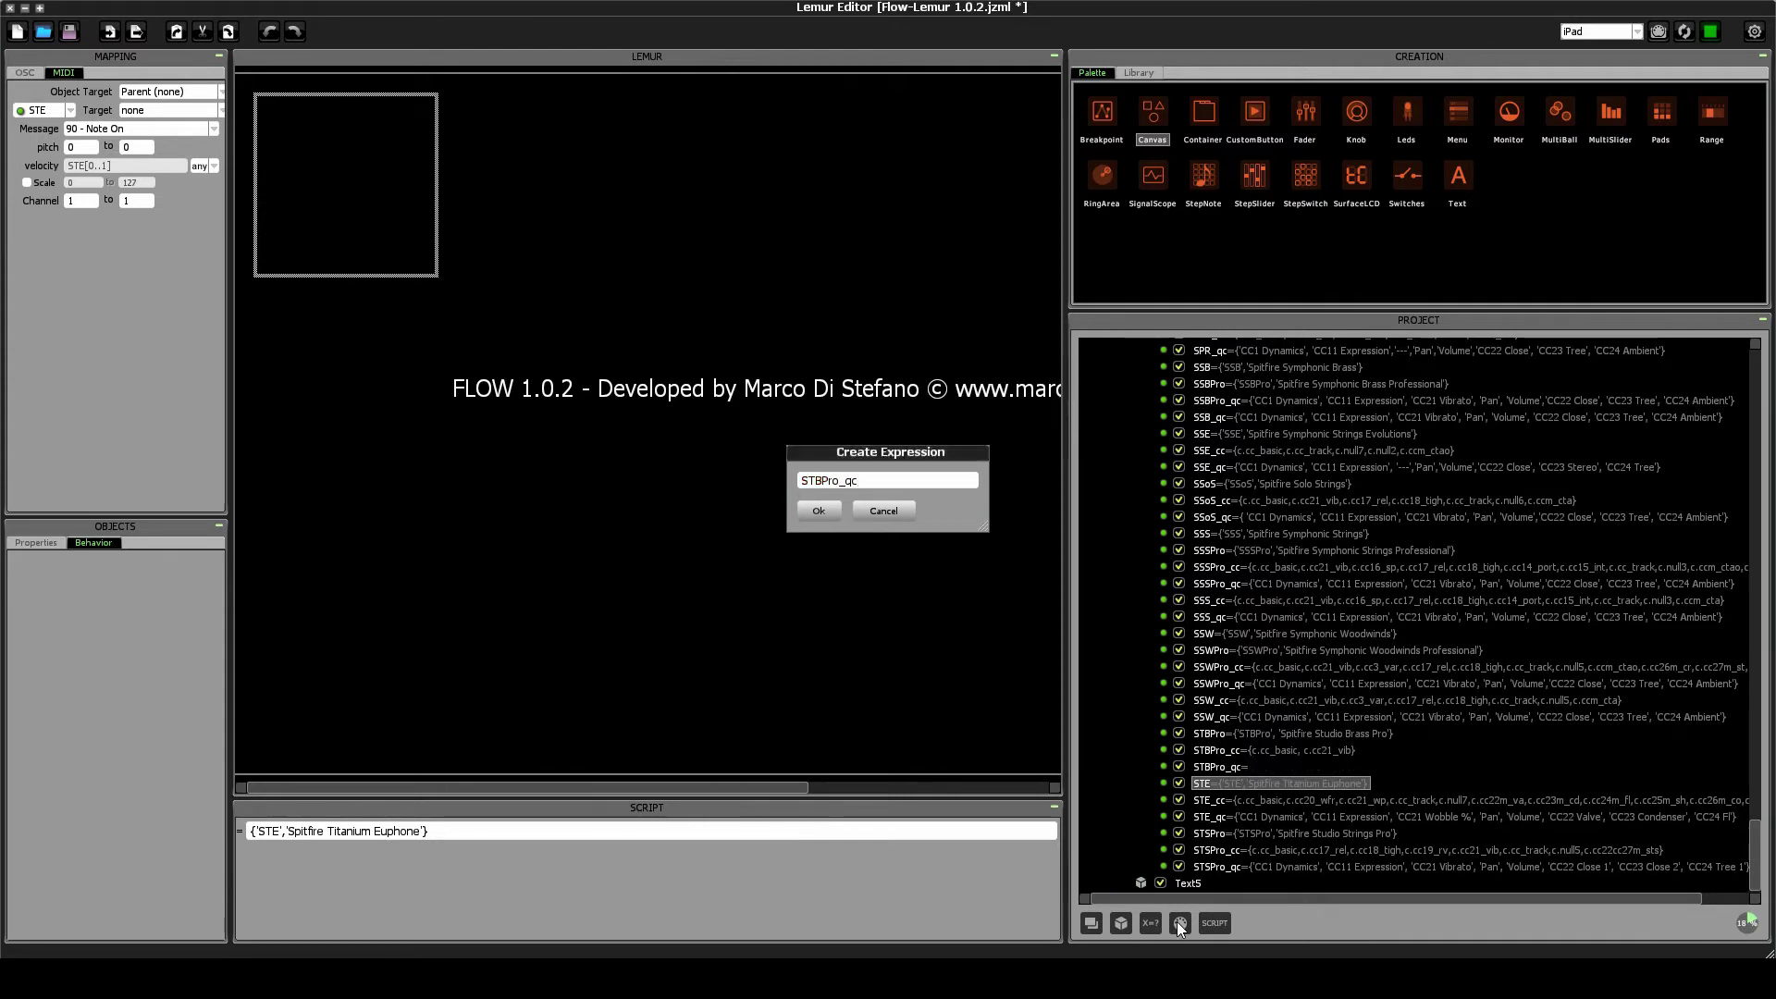
pyautogui.write("{'CC1 Dynamics', 'CC11 Expression', 'CC21 Vibrato', 'Pan', 'Volume', 'CC22 Close 1', 'CC23 Close 2', 'CC24 Tree 1'}")
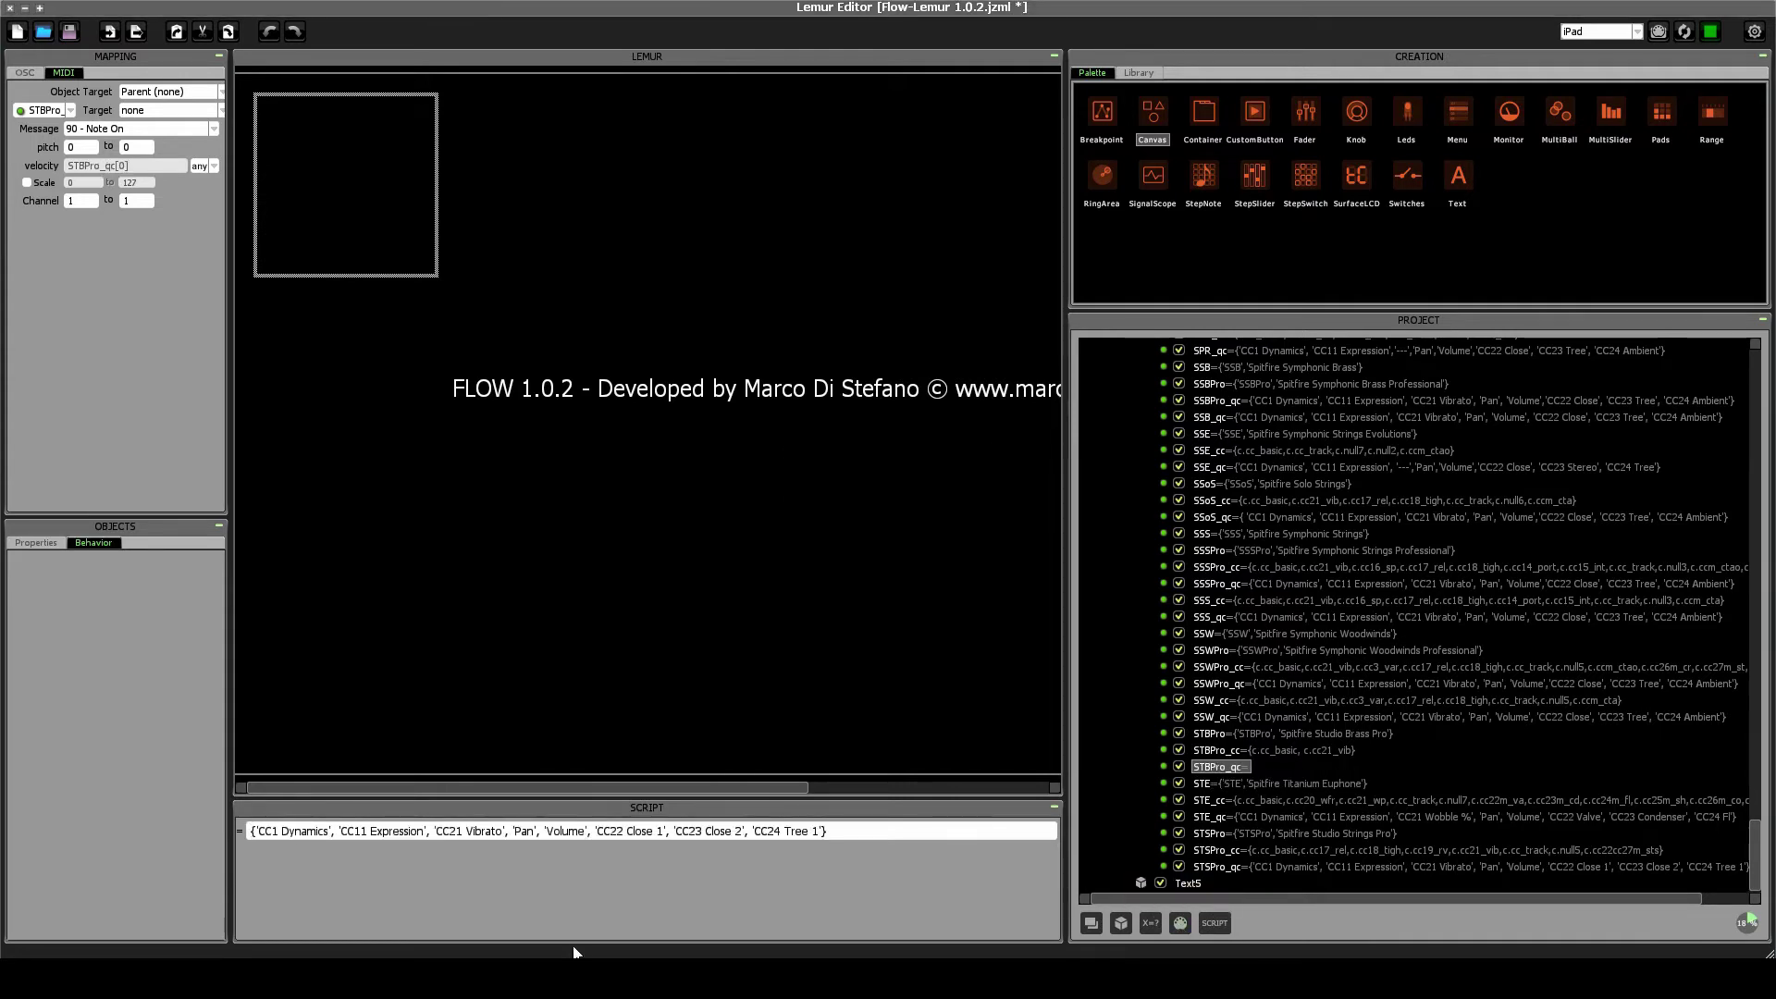
pyautogui.press('Return')
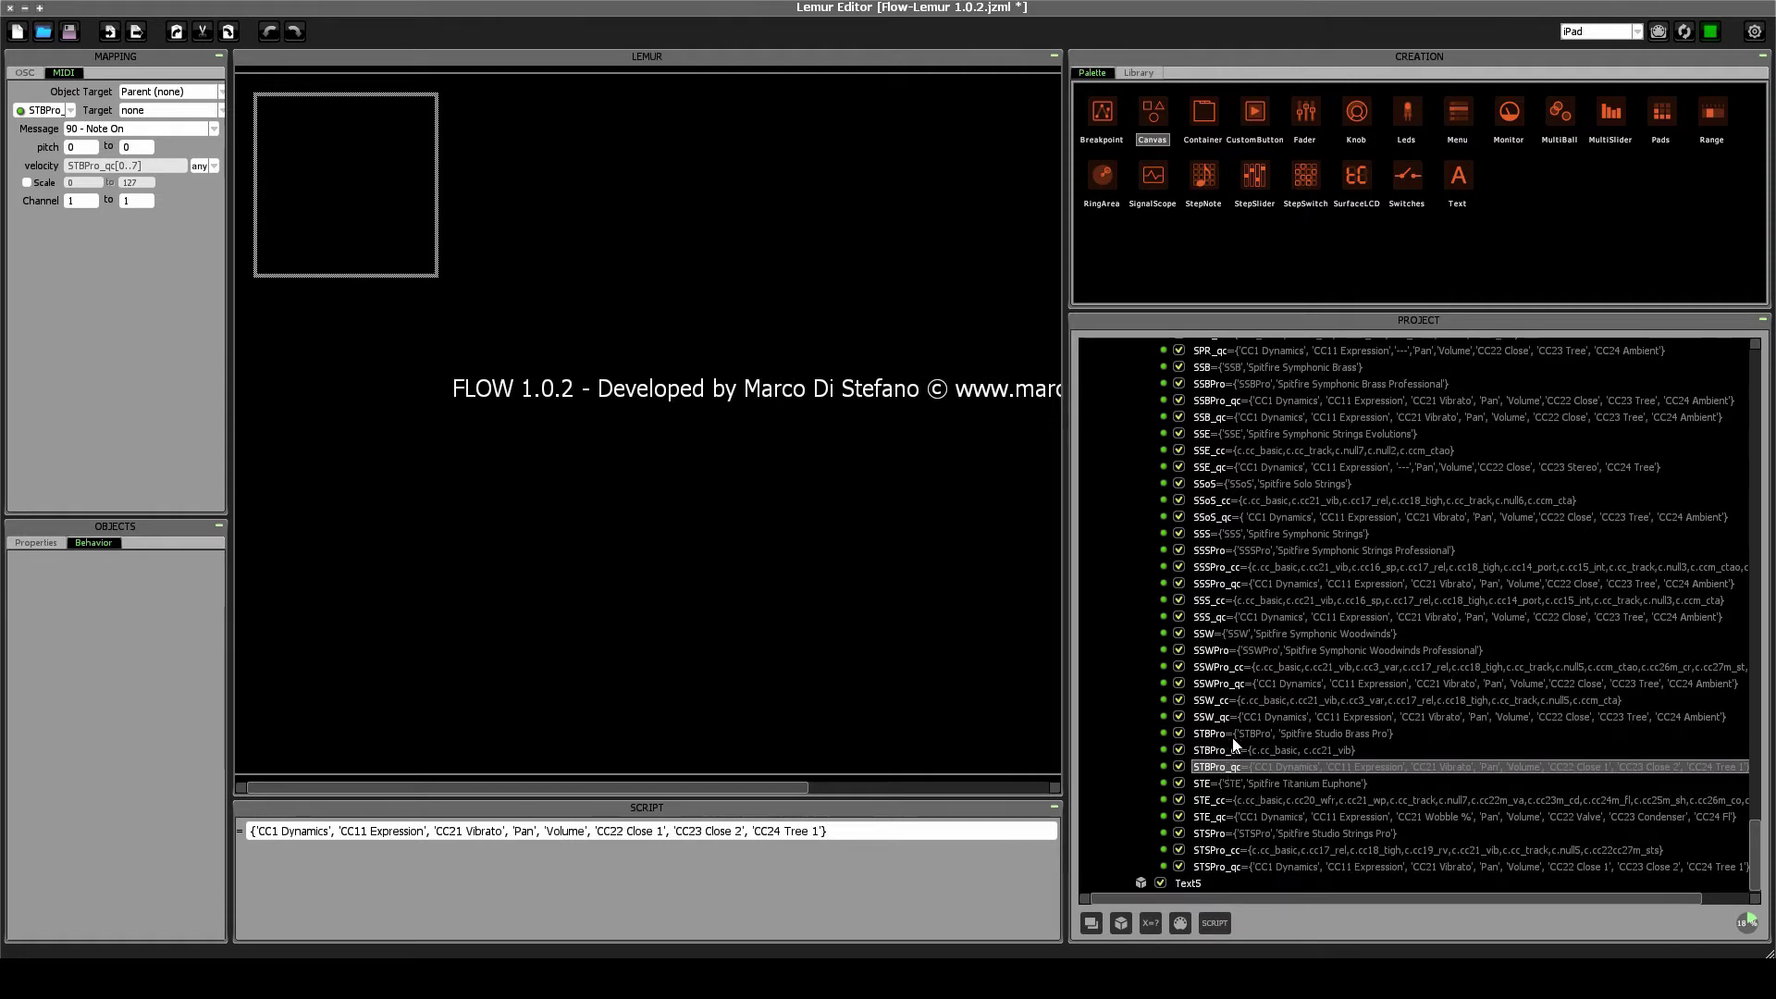
pyautogui.click(1200, 738)
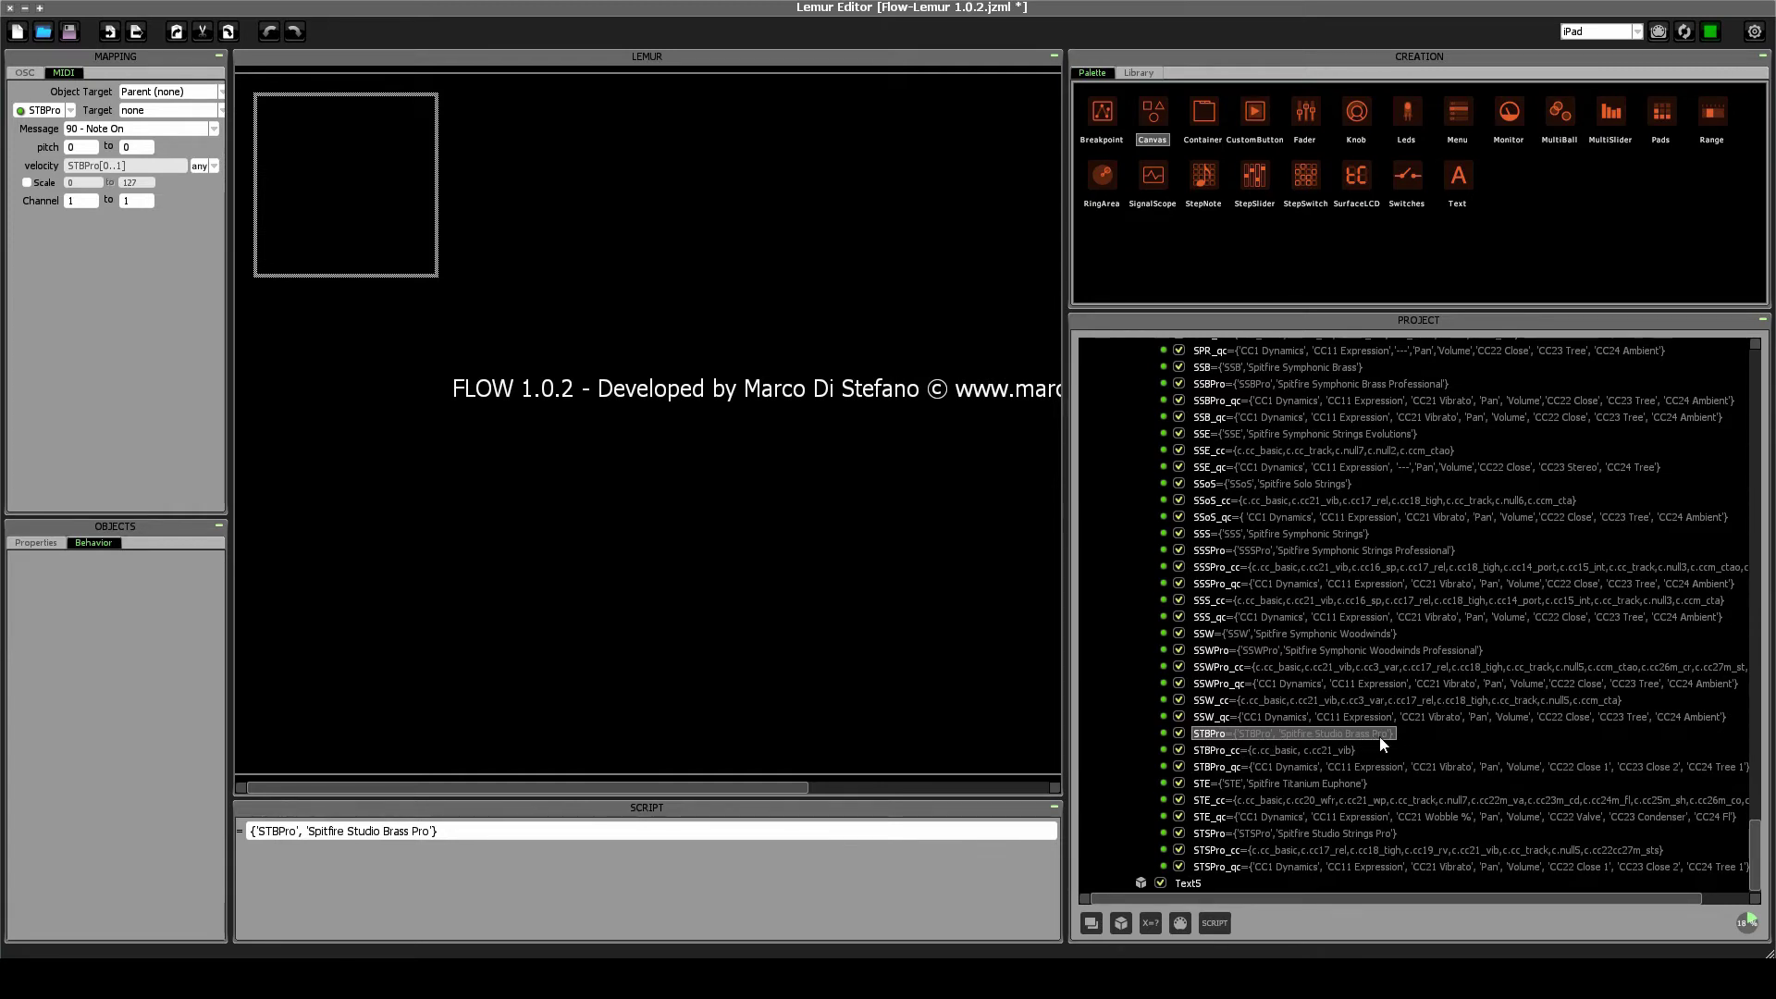
# Review the STBPro_cc and STBPro_qc expressions for Spitfire Studio Brass Pro in the sl container.
pyautogui.click(1233, 751)
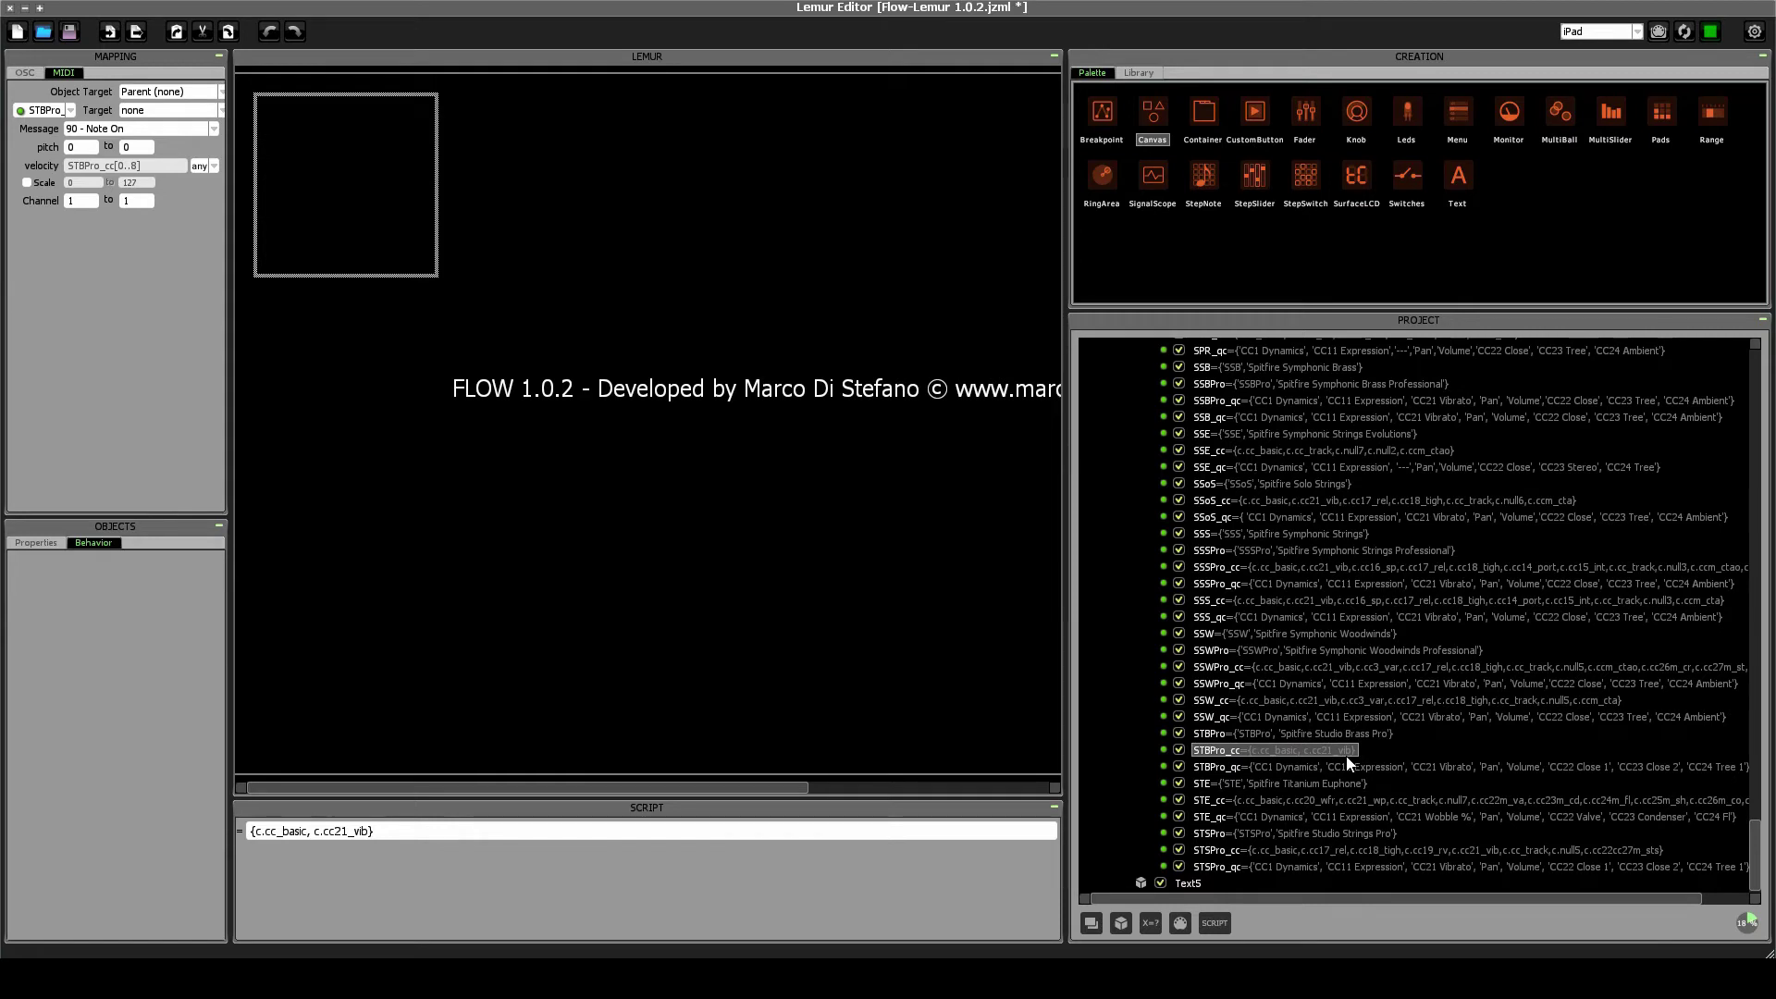
pyautogui.click(1304, 766)
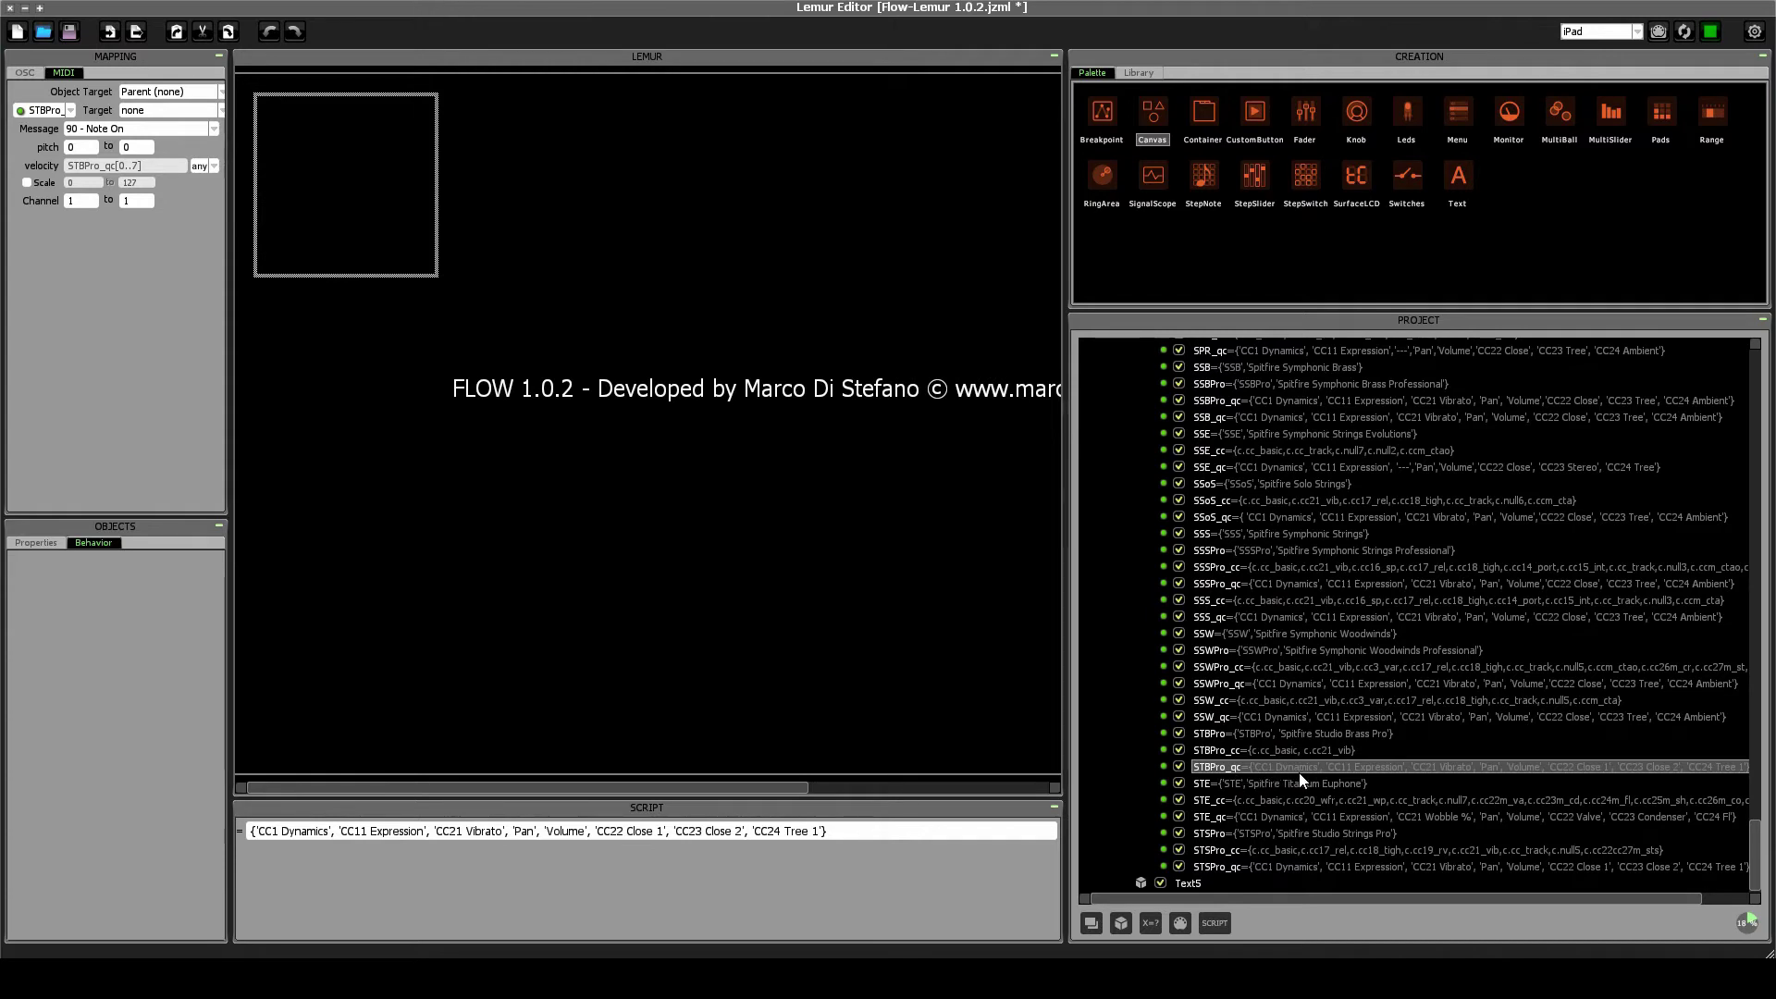
pyautogui.moveTo(1214, 896)
pyautogui.mouseDown()
pyautogui.moveTo(1281, 893)
pyautogui.moveTo(1237, 894)
pyautogui.mouseUp()
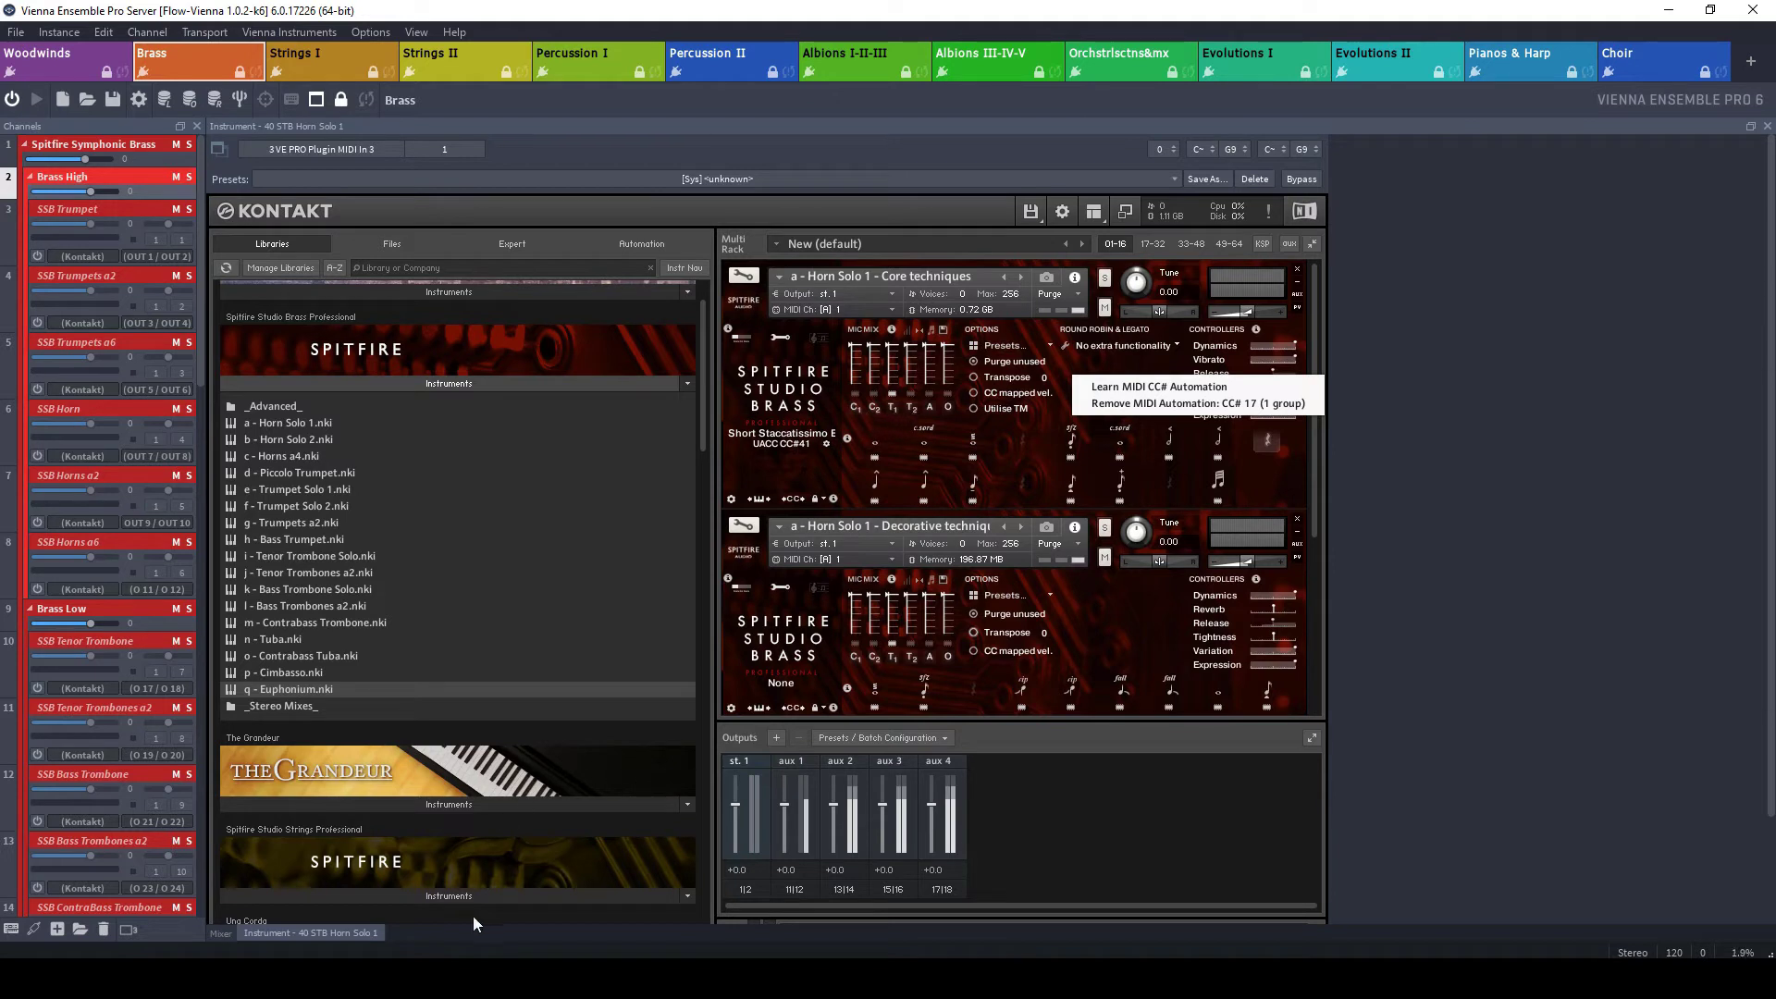
# Switch to Vienna Ensemble Pro and check the MIDI CC automation assigned to the Horn Solo 1 microphone faders in Kontakt.
pyautogui.rightClick(890, 368)
pyautogui.rightClick(893, 370)
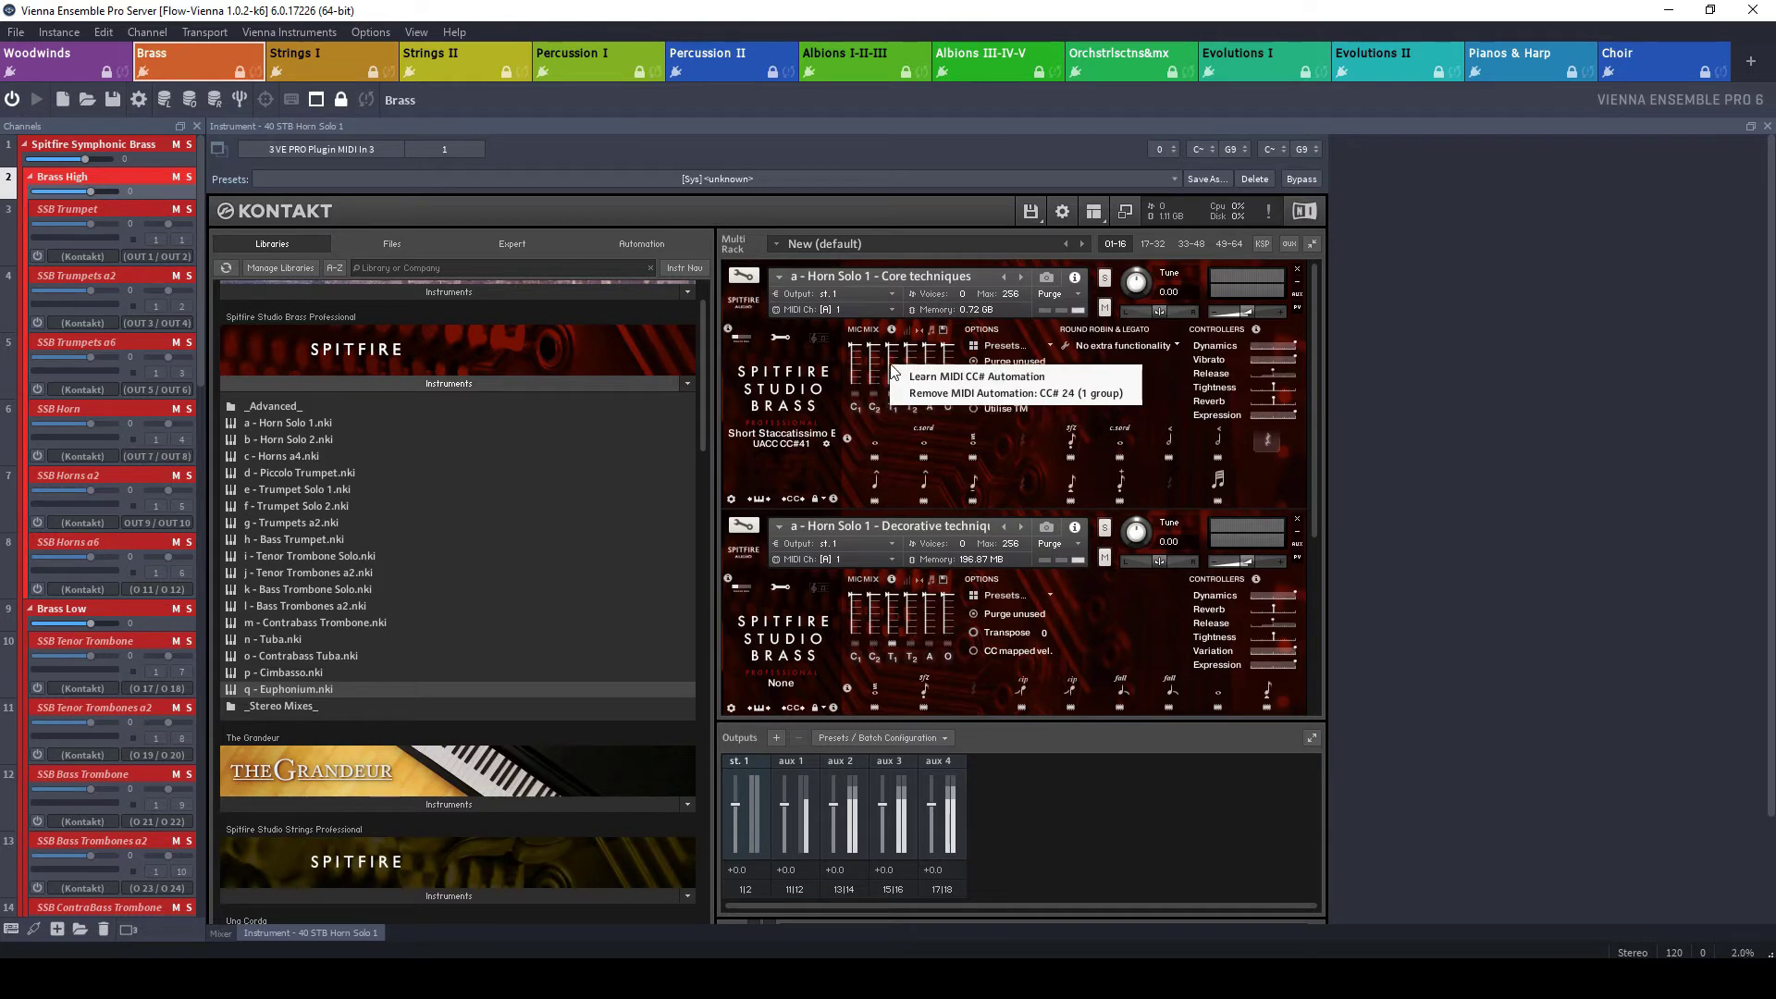
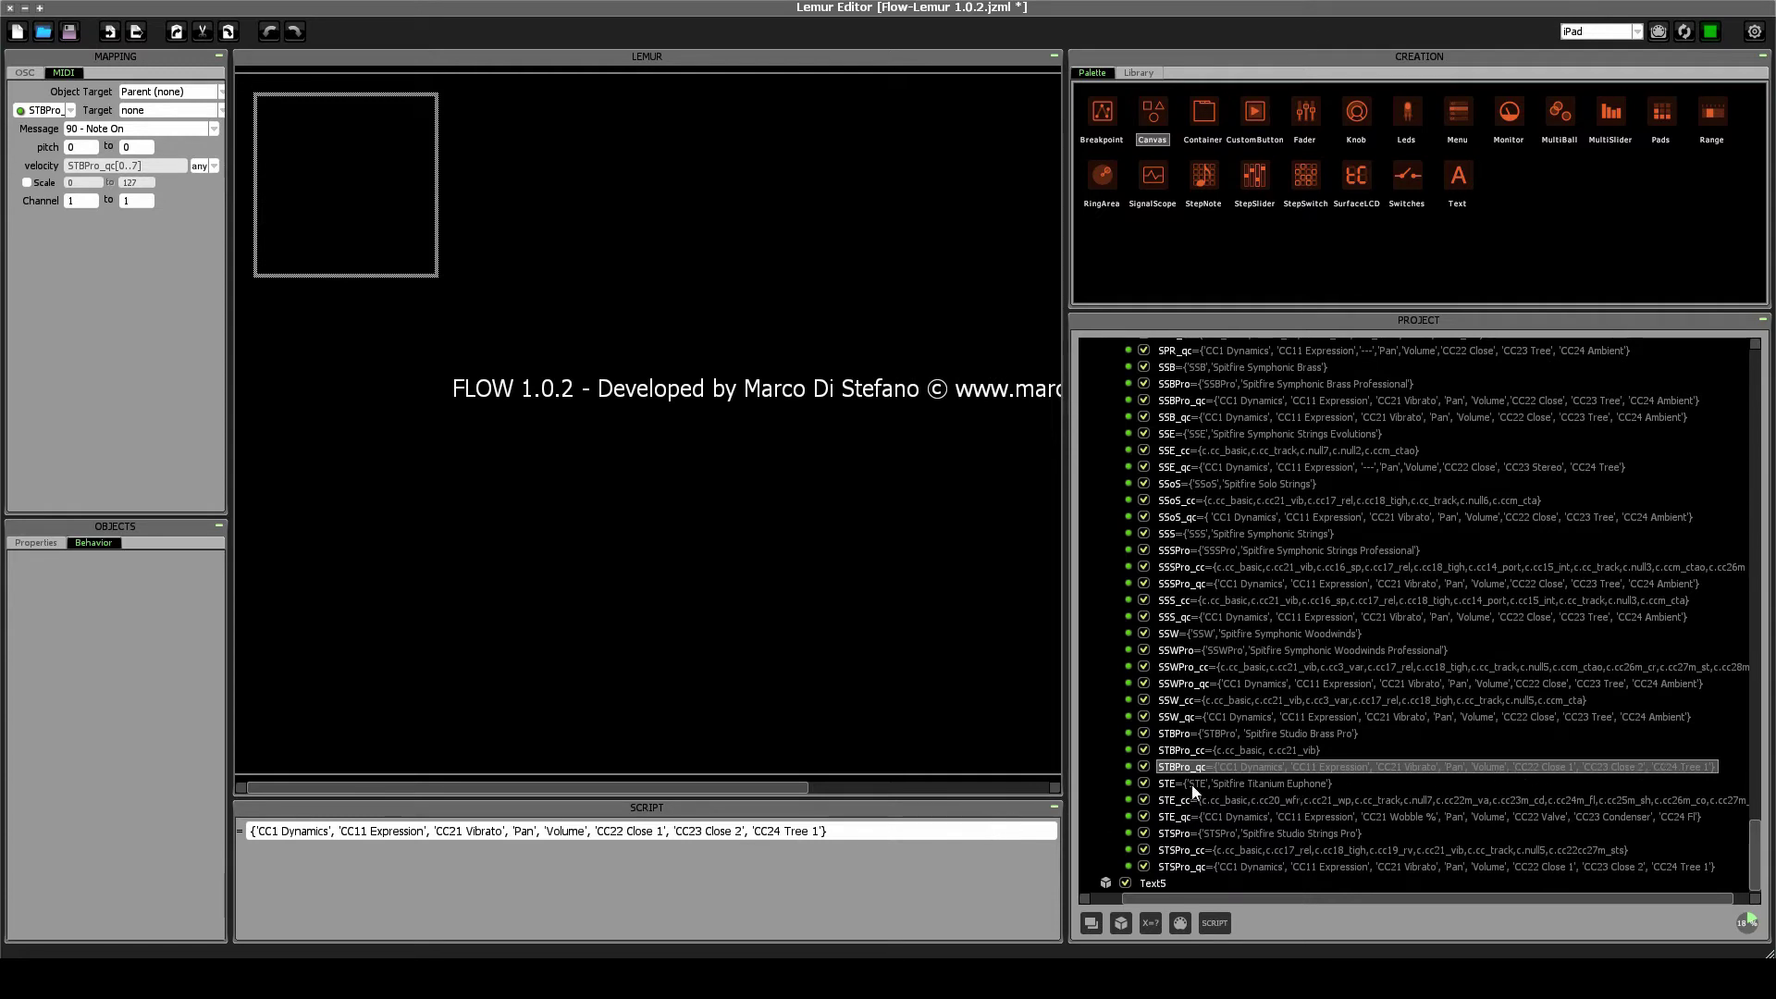
# Return to Lemur Editor and review the STBPro, STBPro_cc and STBPro_qc expressions once more.
pyautogui.click(1200, 735)
pyautogui.click(1221, 751)
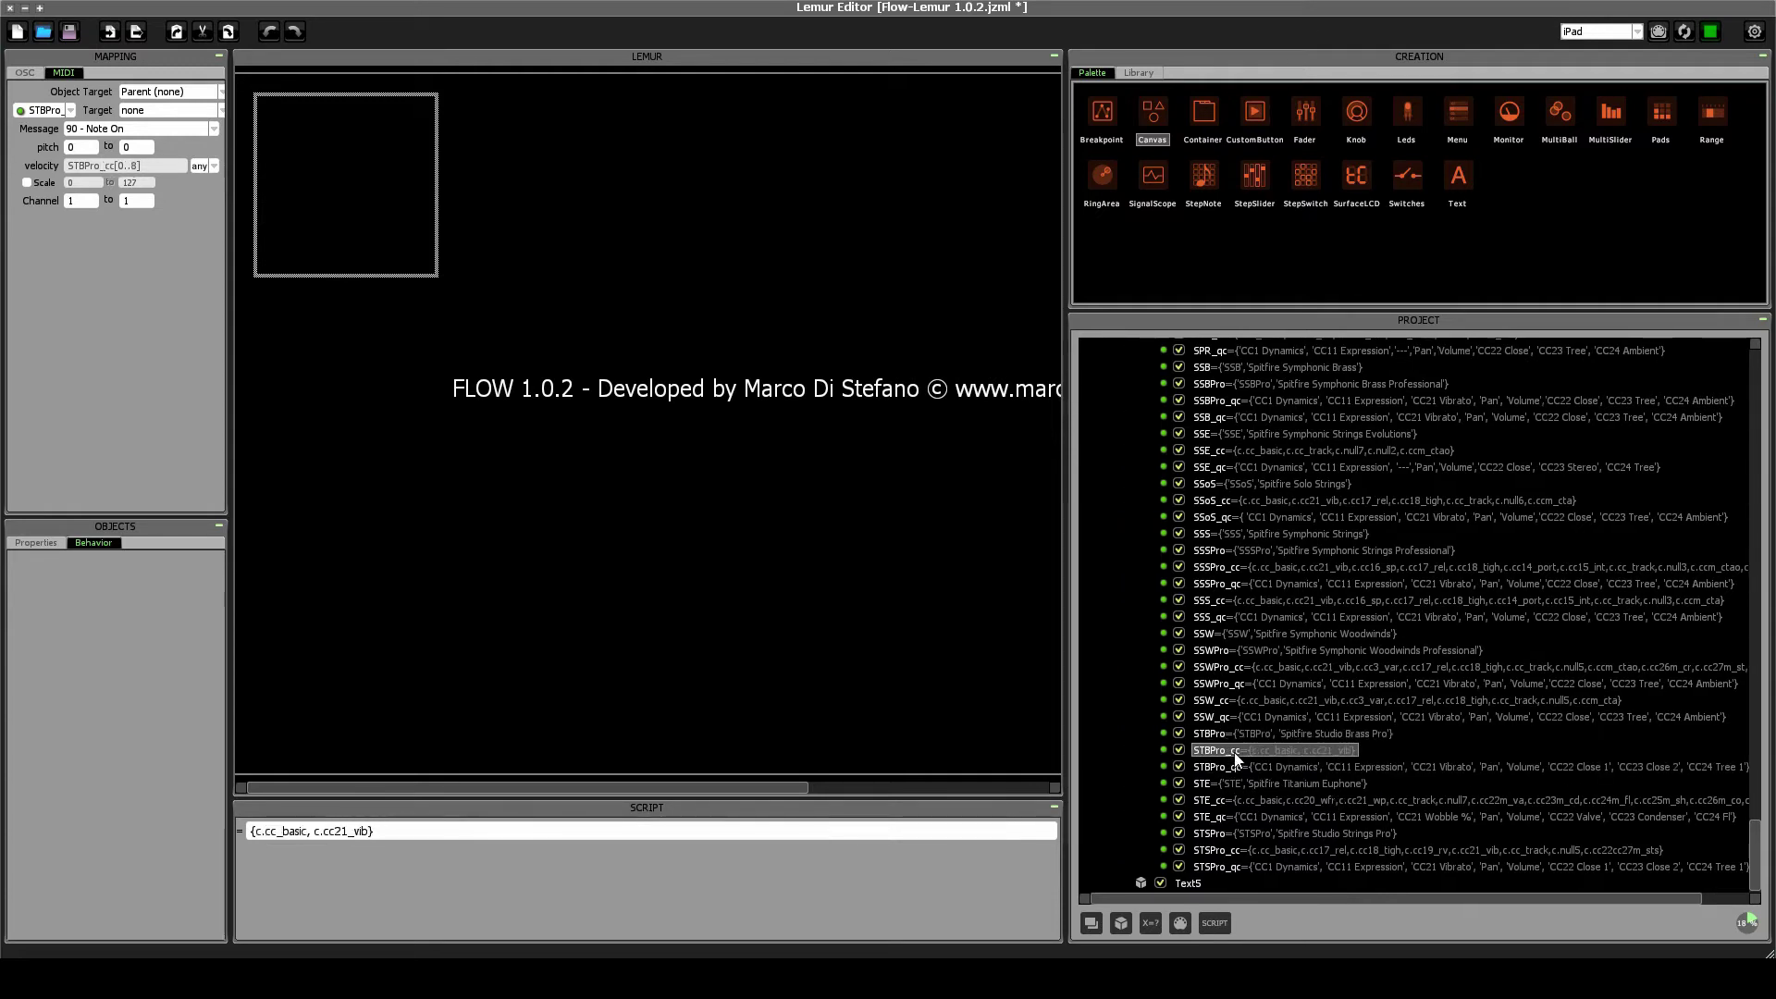
pyautogui.click(1252, 764)
# Expand the in7_ch06 container inside the i container to reach its numbered instrument expressions.
pyautogui.scroll(20, 1337, 759)
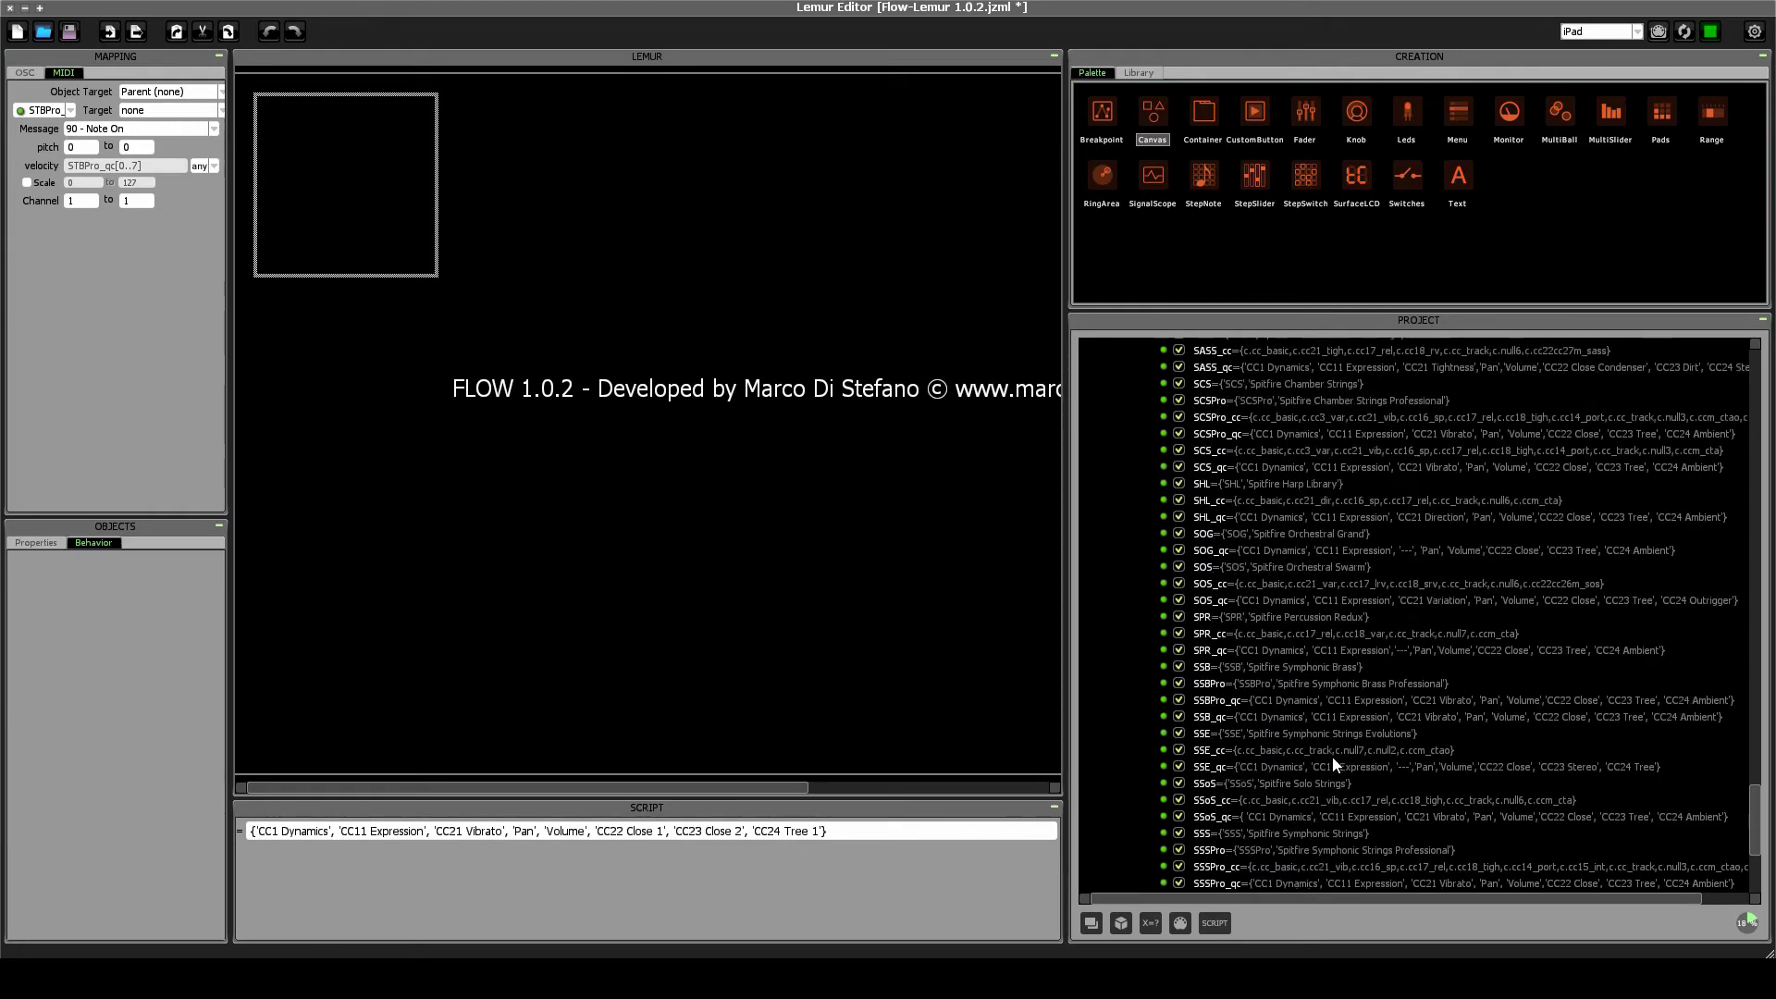
pyautogui.scroll(5, 1336, 799)
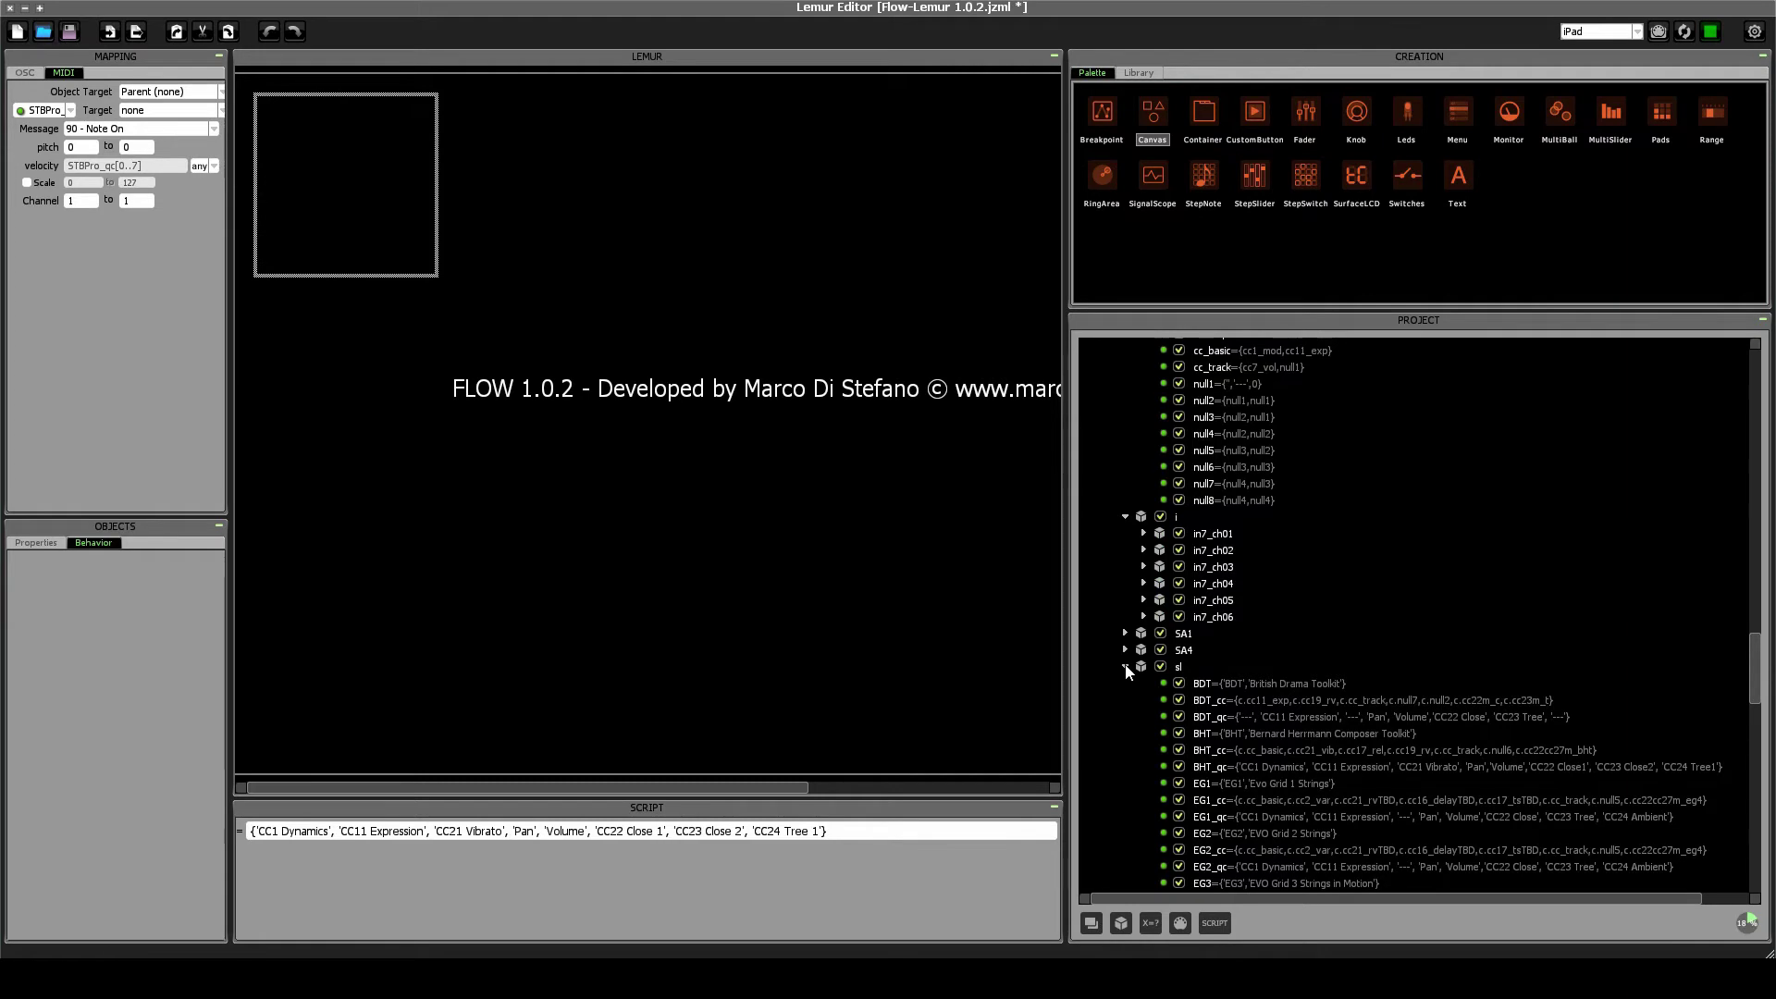
pyautogui.click(1144, 617)
pyautogui.click(1205, 620)
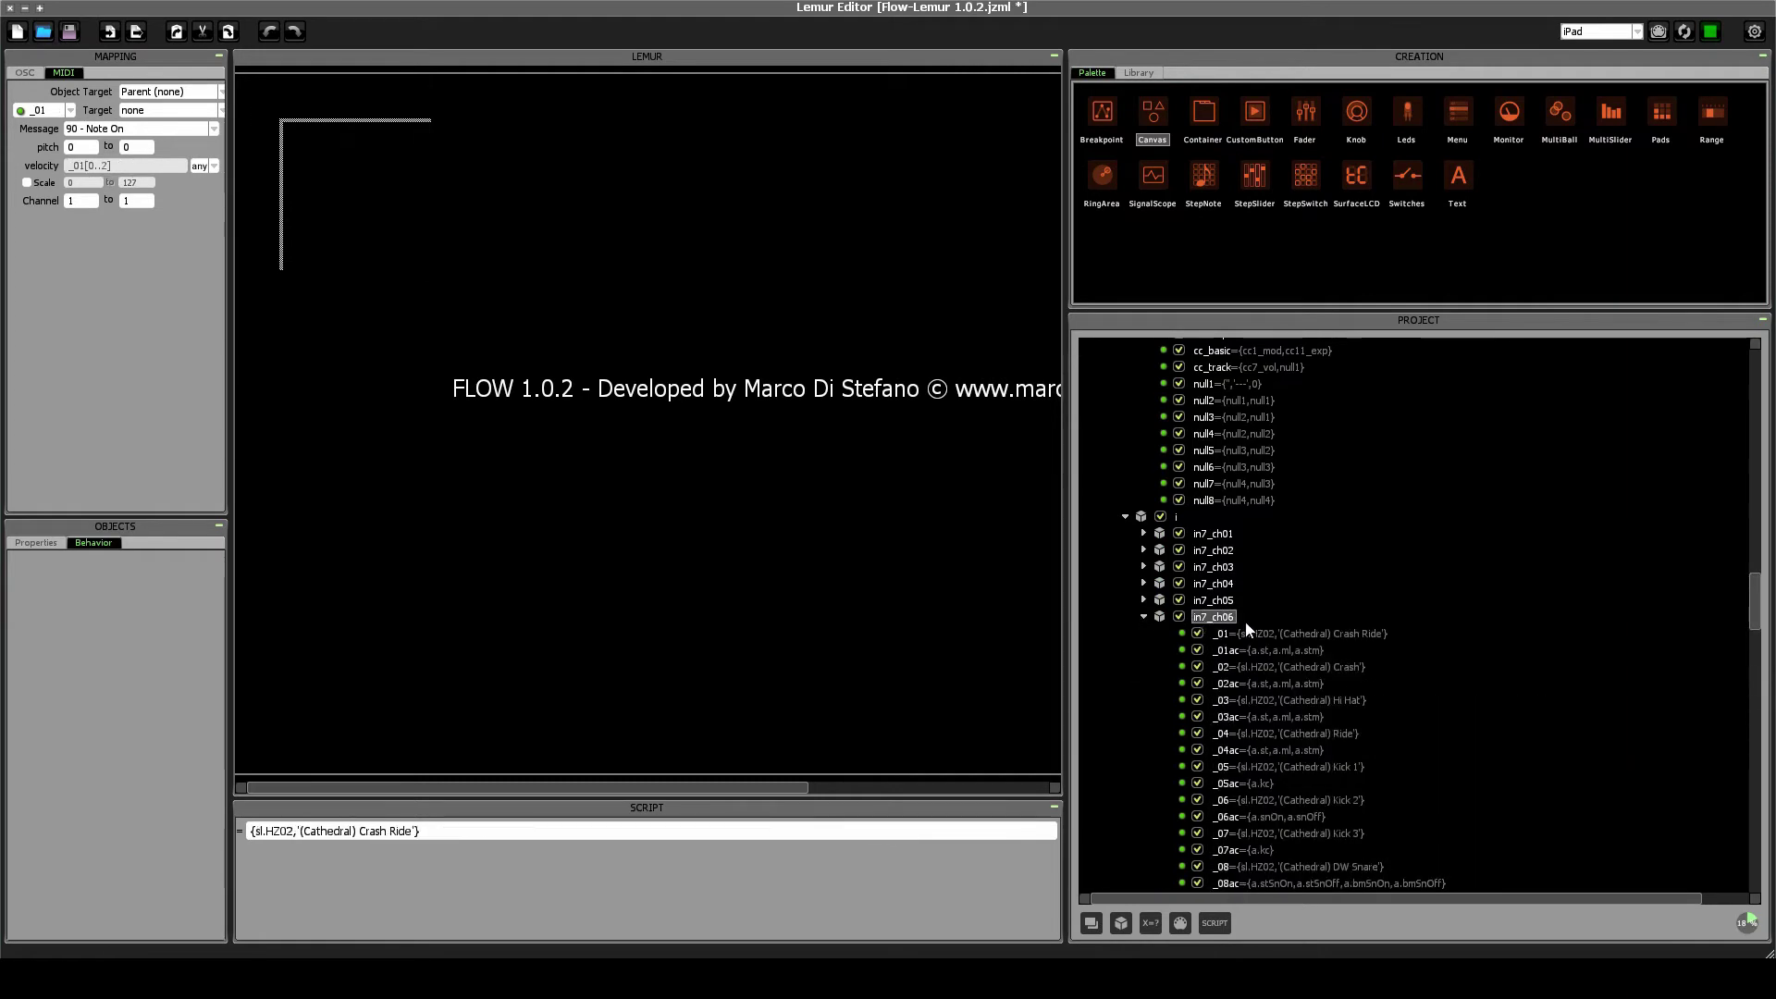
pyautogui.scroll(-8, 1254, 688)
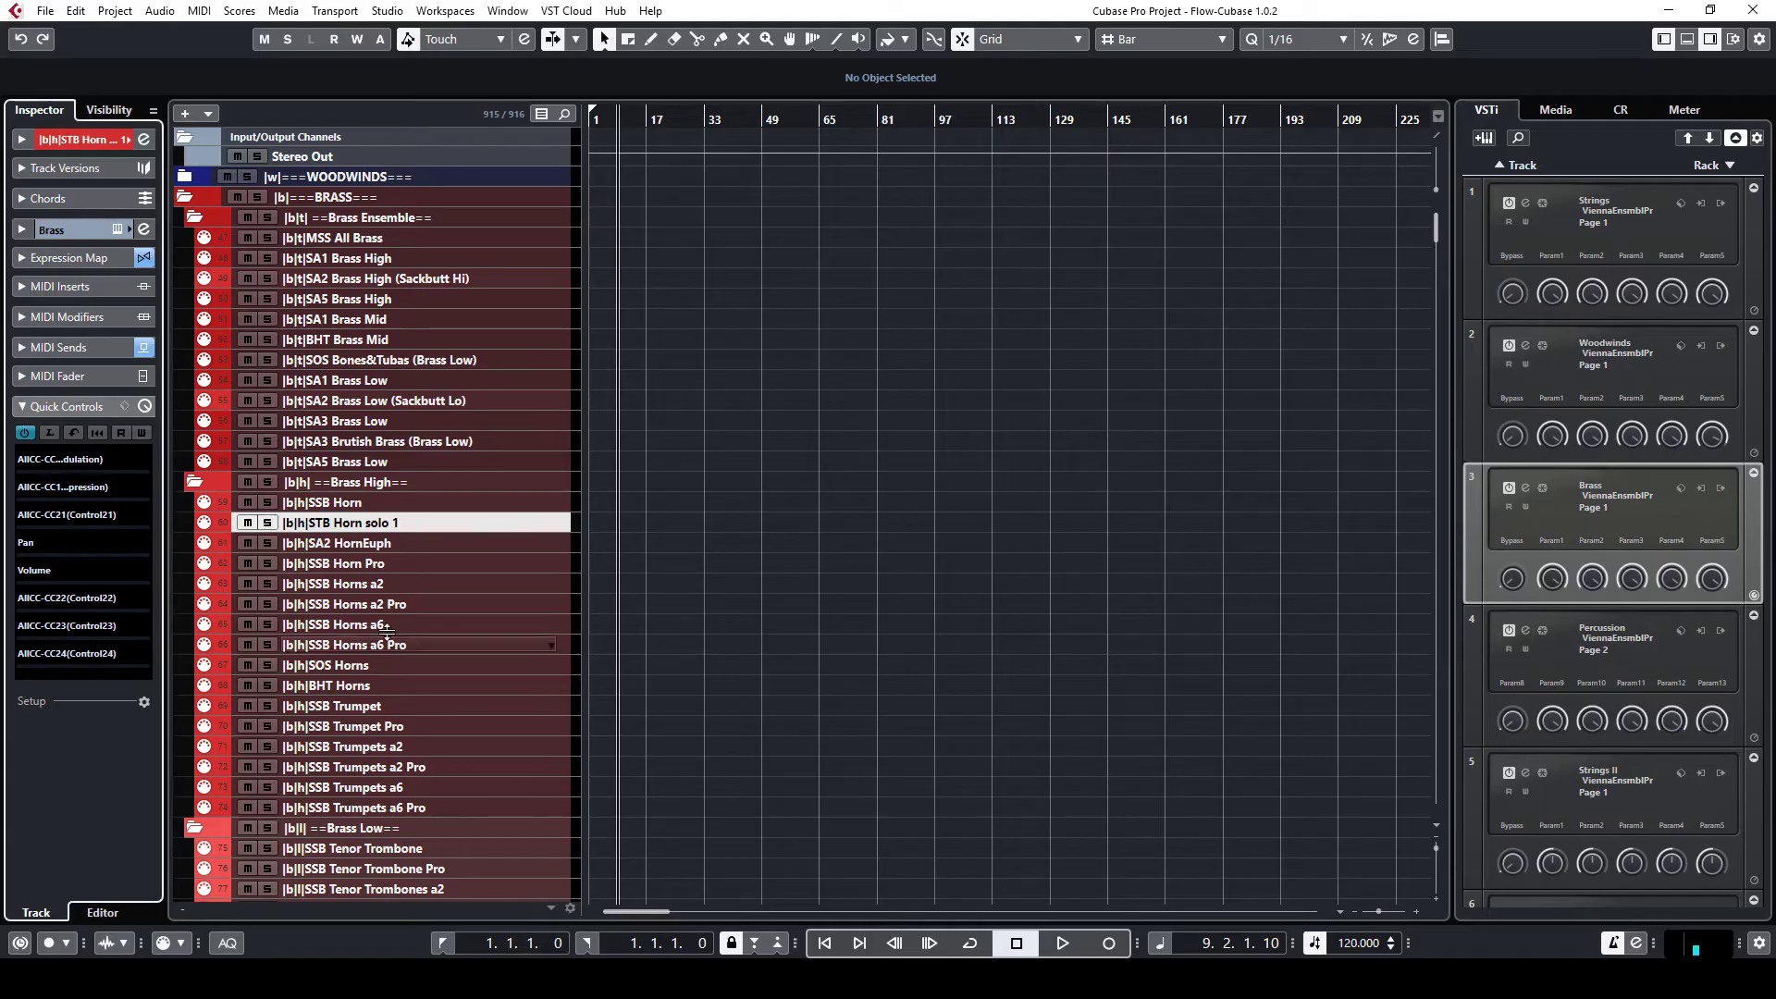
# Switch to Cubase and inspect the Transformer MIDI send settings of the STB Horn solo 1 track.
pyautogui.click(76, 351)
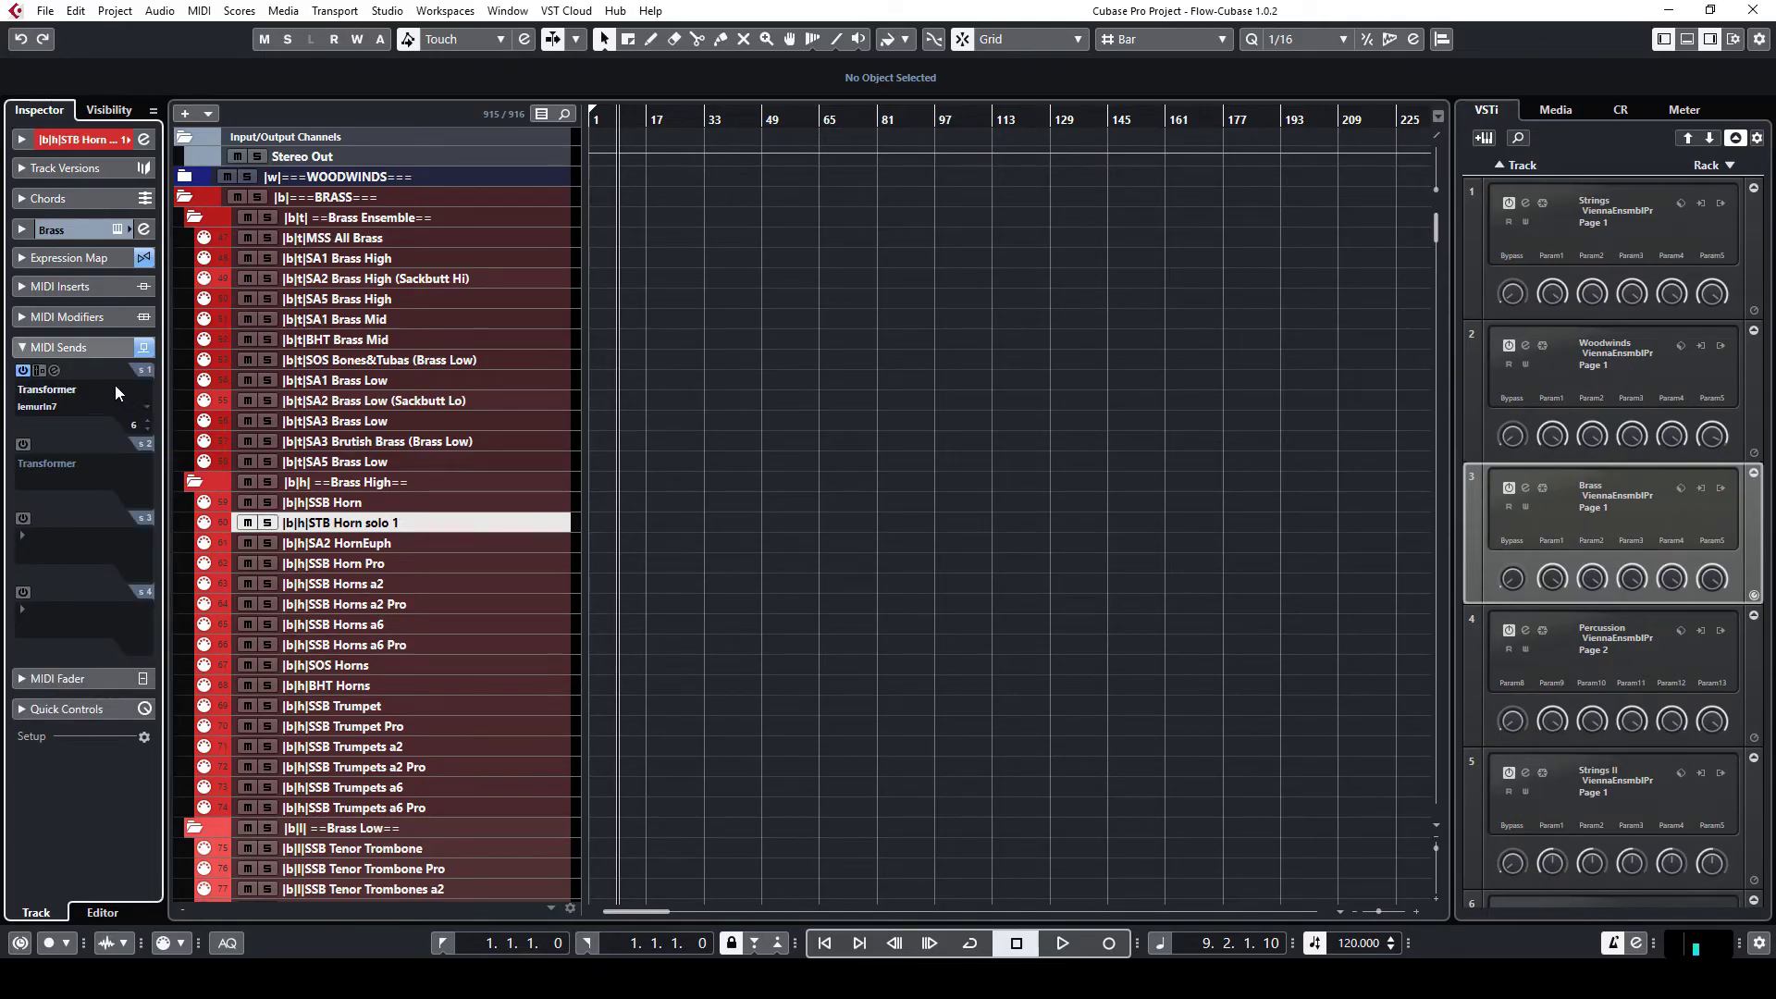
pyautogui.click(53, 370)
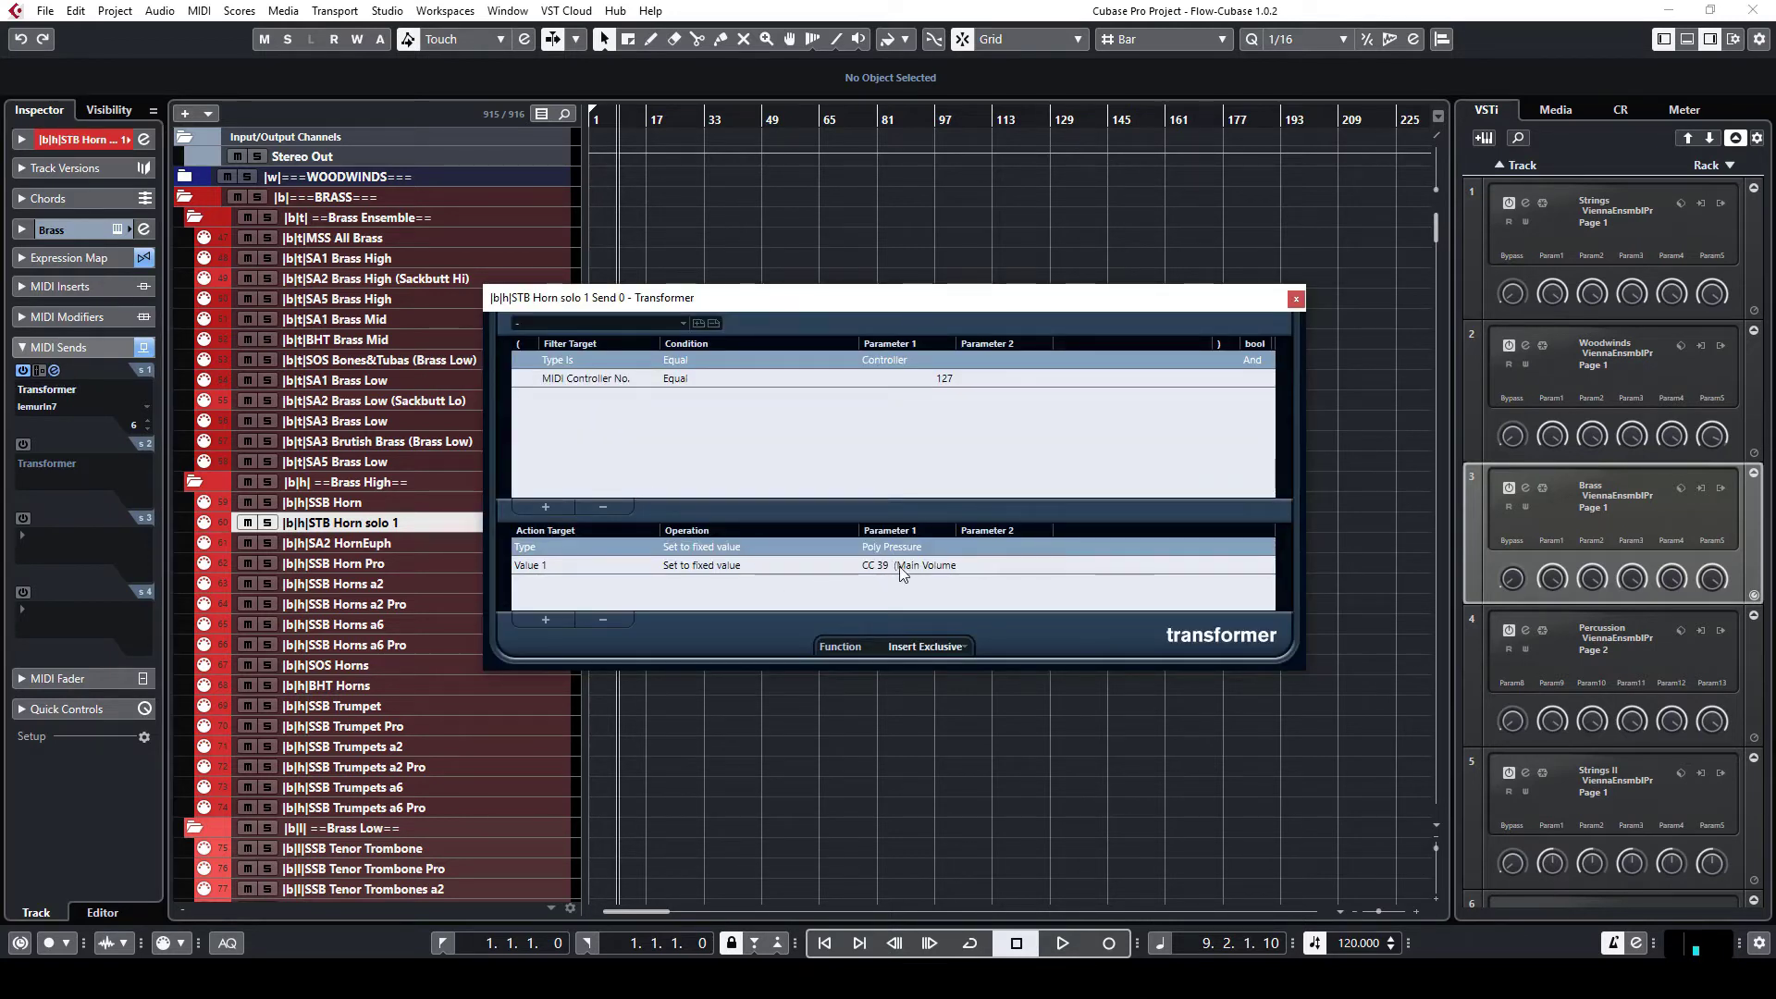
pyautogui.click(1296, 298)
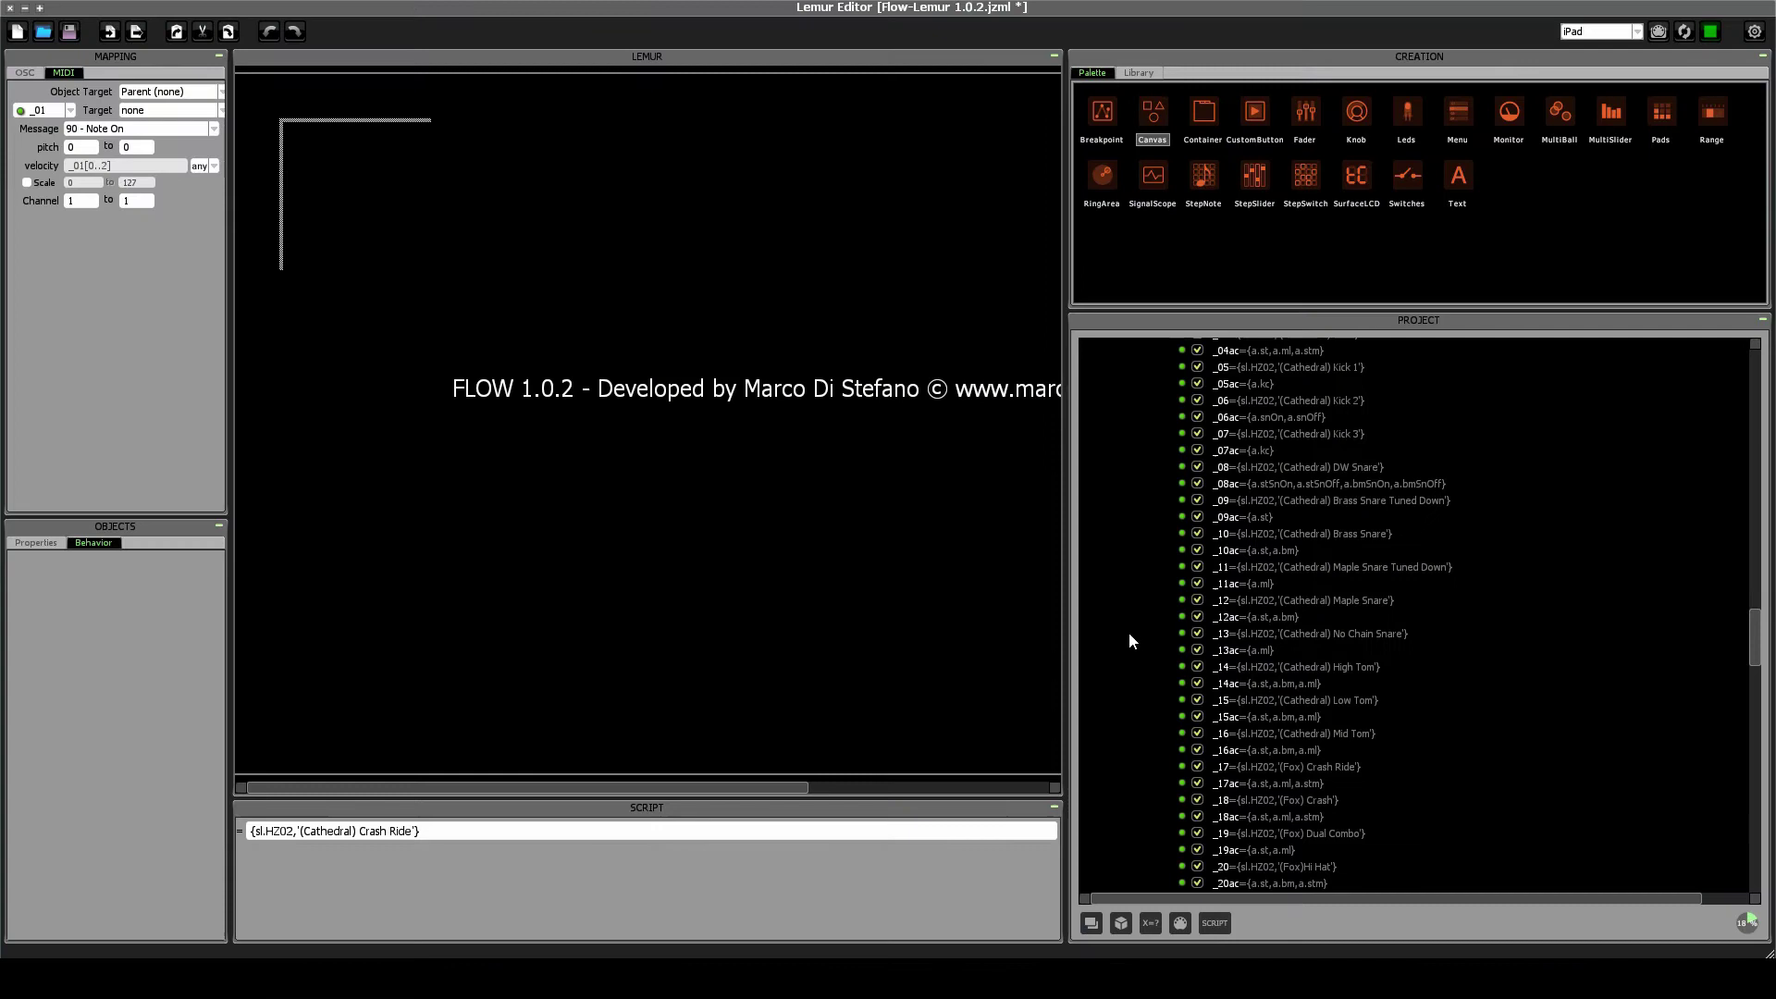
# In Lemur Editor, create an expression named _39 after _38ac in the in7_ch06 container.
pyautogui.scroll(8, 1406, 703)
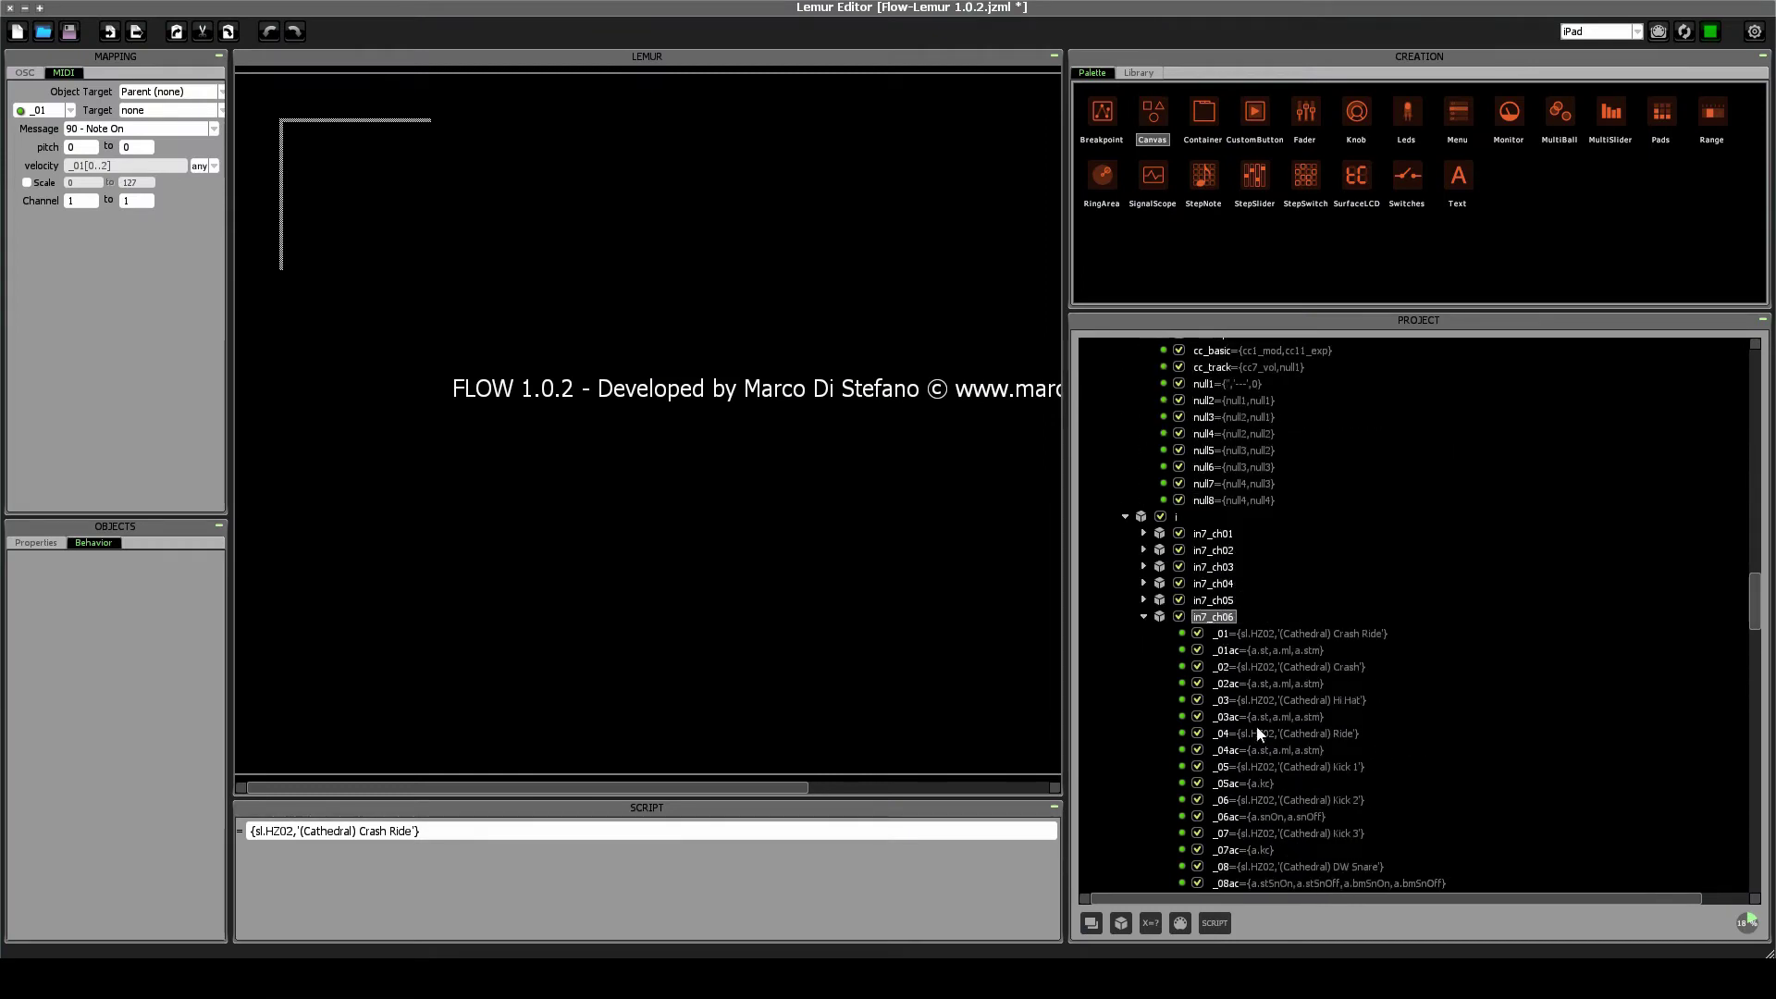
pyautogui.scroll(-20, 1293, 799)
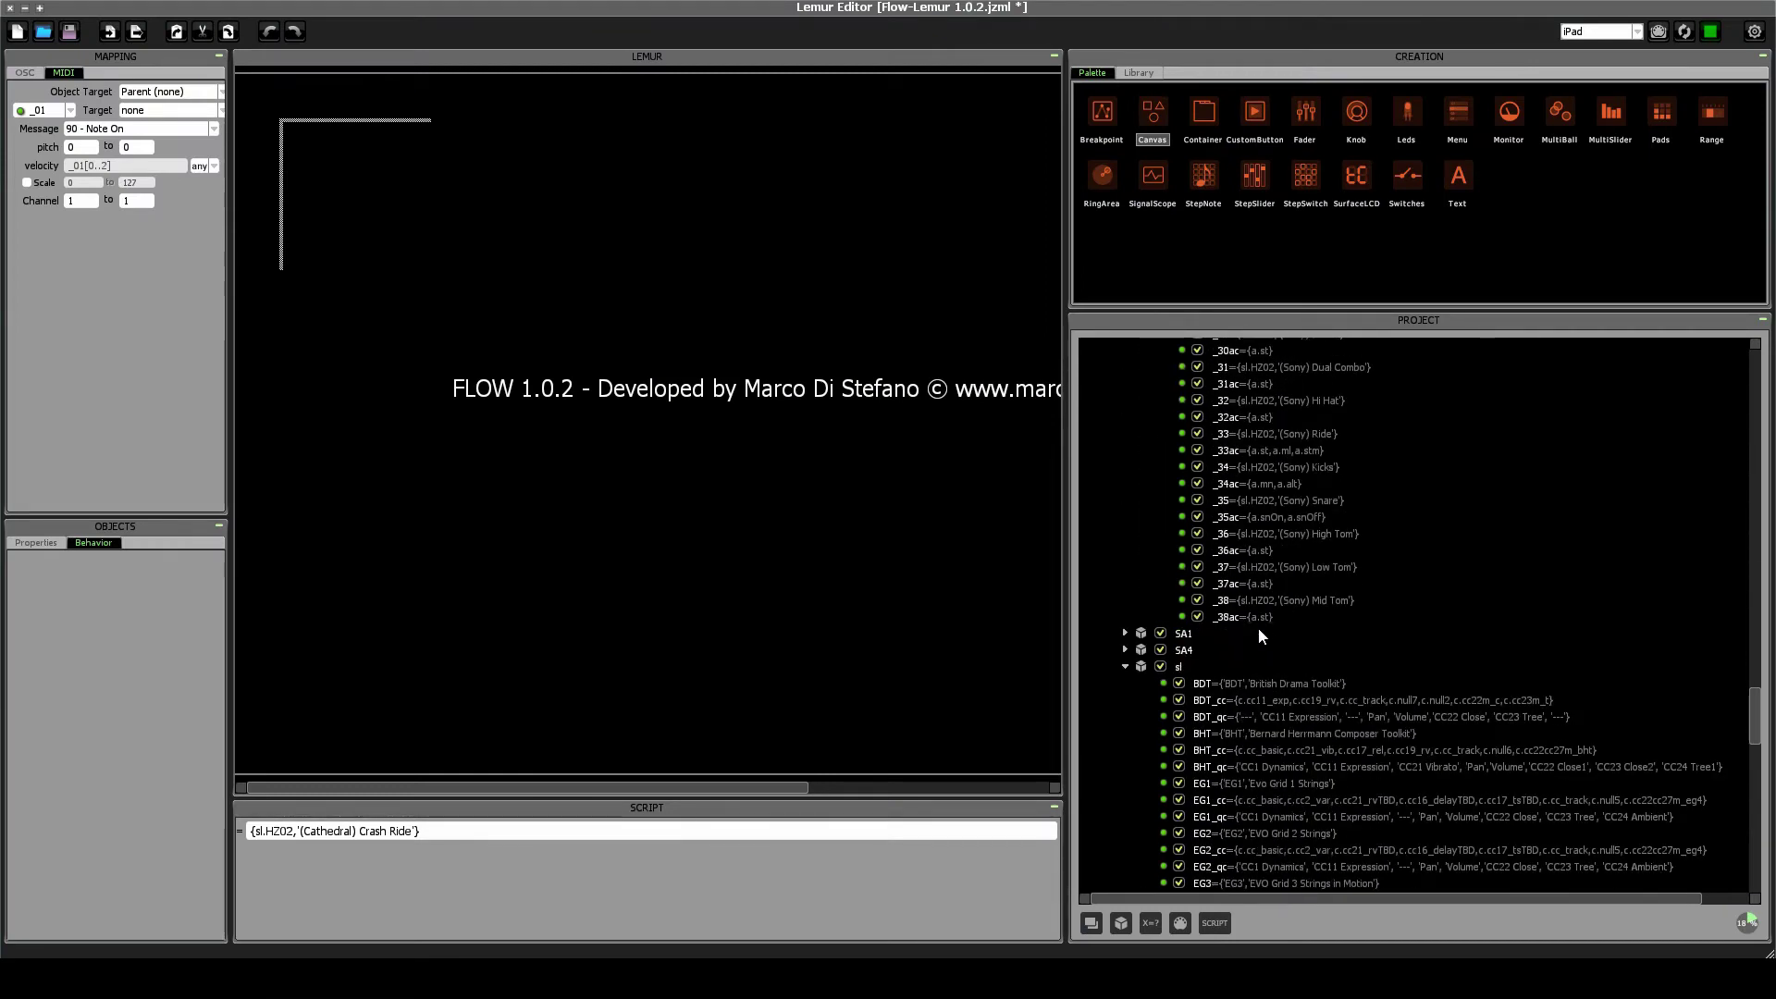
pyautogui.click(1242, 617)
pyautogui.click(1151, 922)
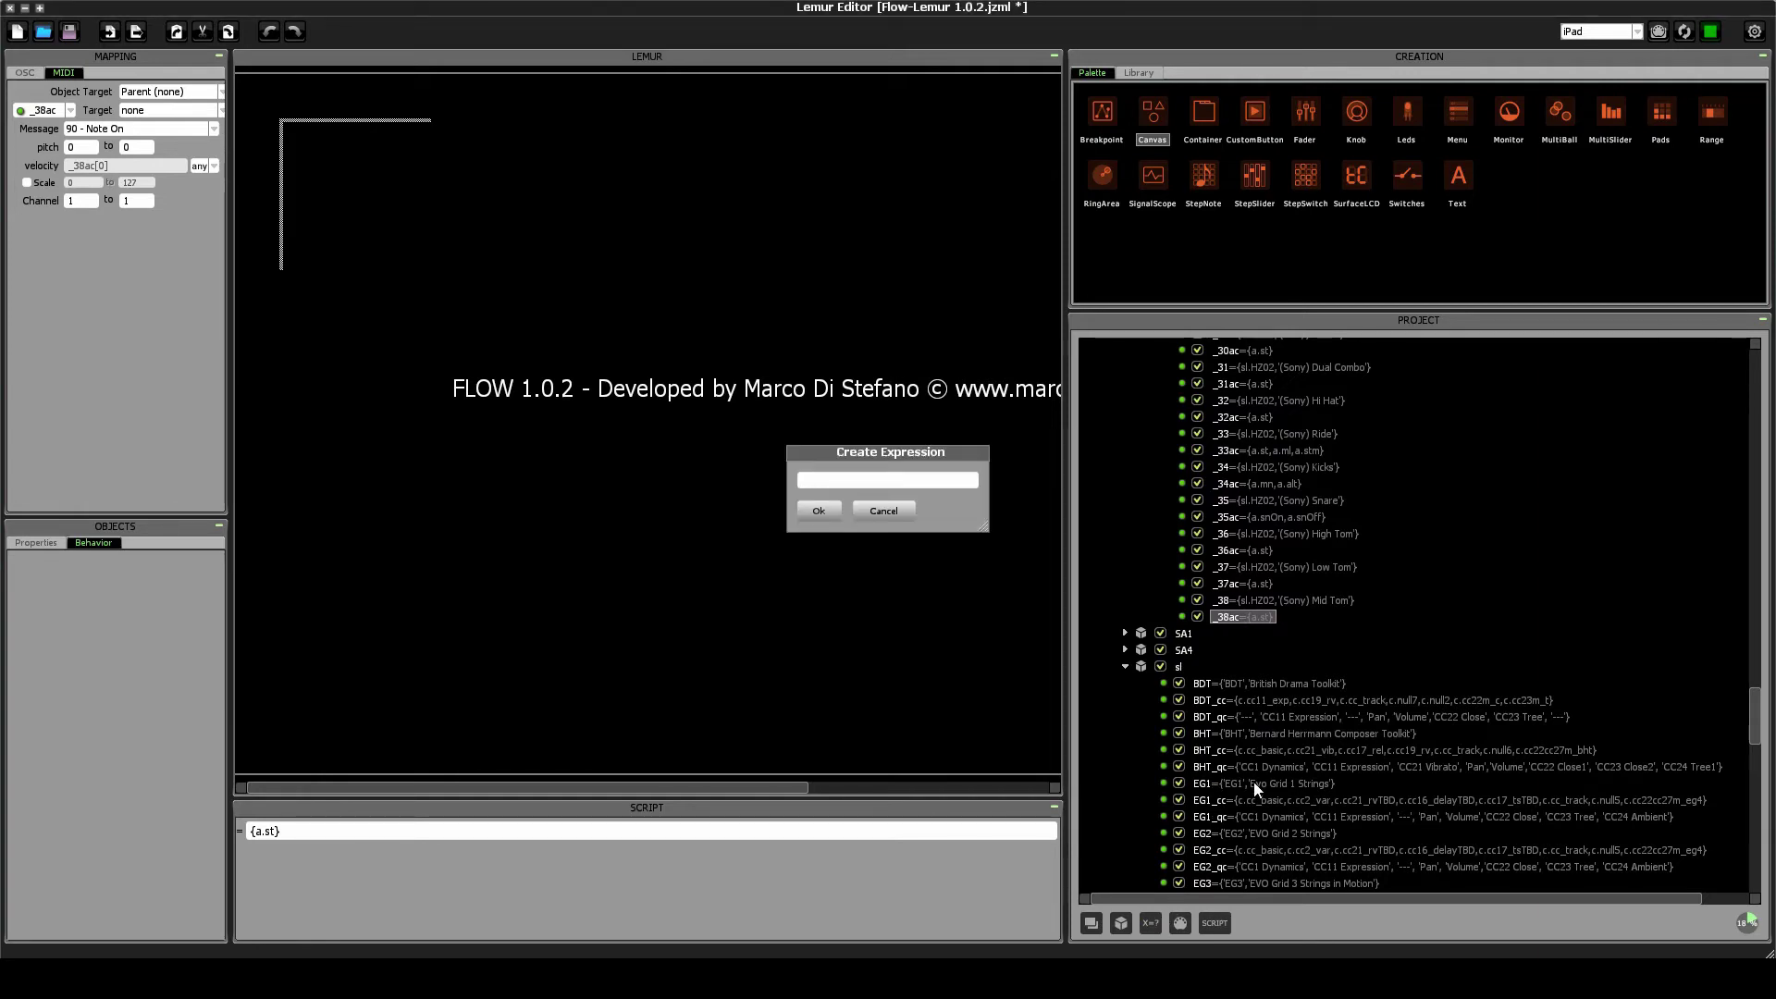
pyautogui.write('_39')
pyautogui.press('Return')
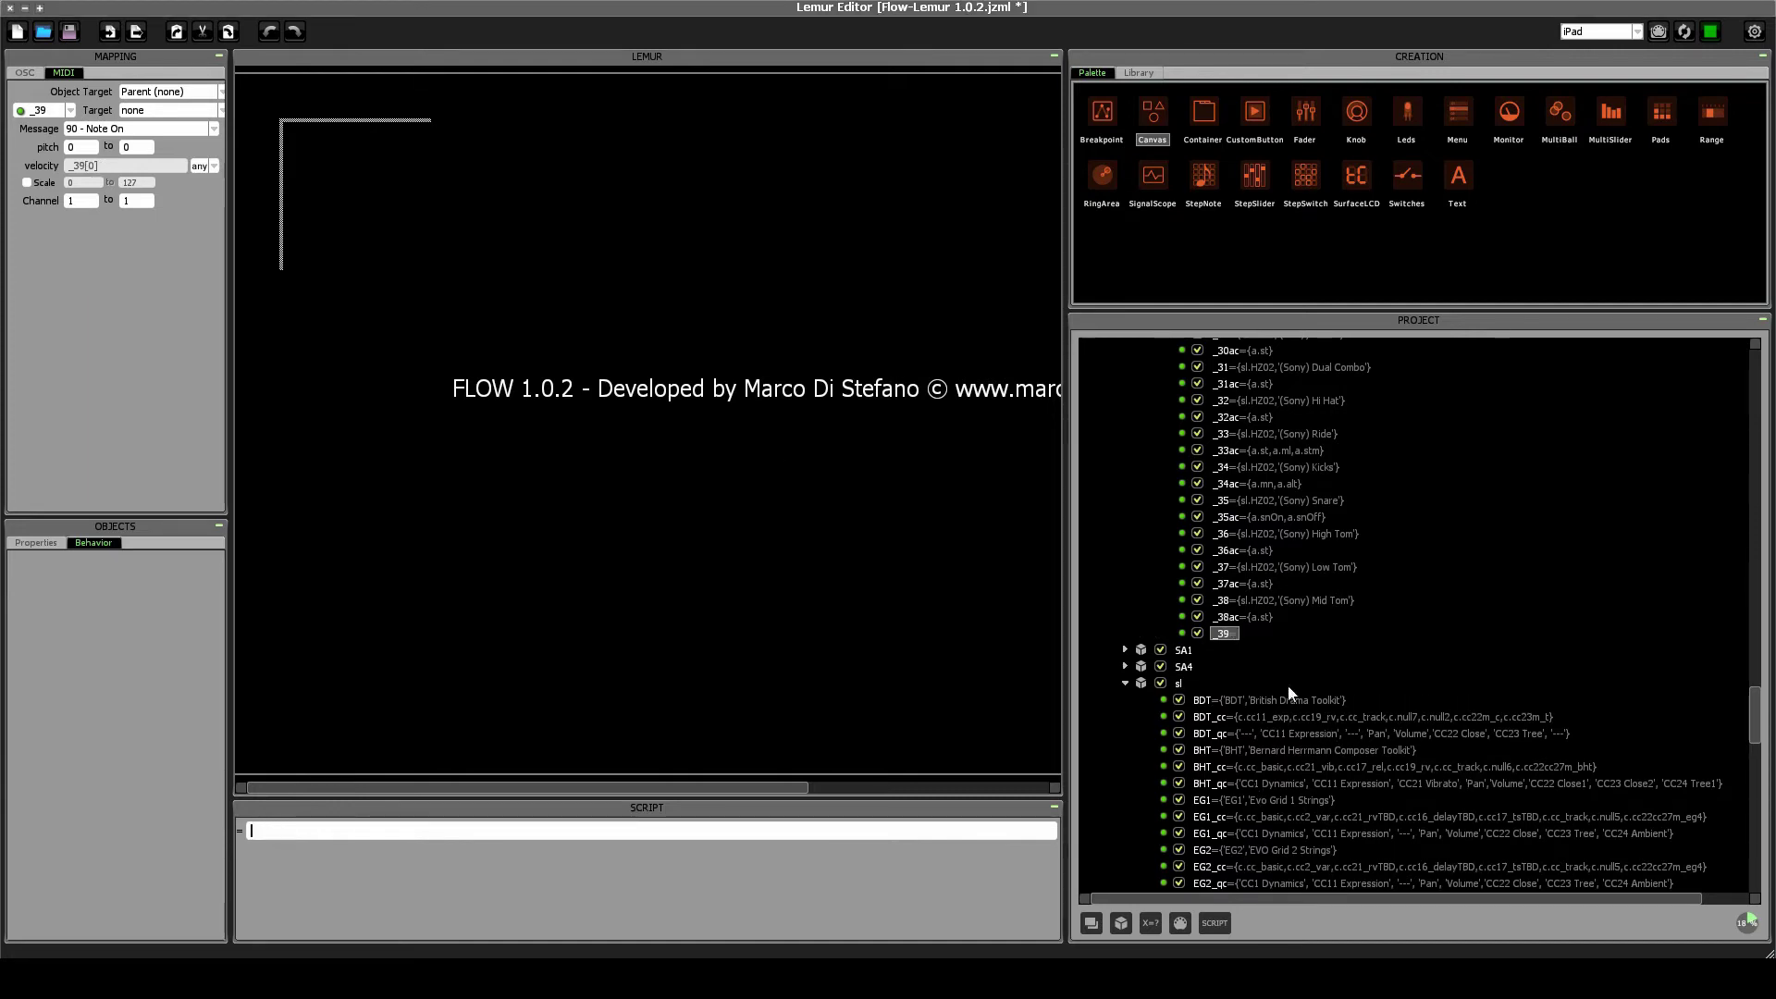
# Define the _39 expression as {sl.STBPro,'Horn Solo 1'}.
pyautogui.click(719, 838)
pyautogui.write('{}')
pyautogui.press('Left')
pyautogui.write("sl.STBPro, '")
pyautogui.press('Left')
pyautogui.press('BackSpace')
pyautogui.press('Right')
pyautogui.write("Horn Solo 1'")
pyautogui.press('Return')
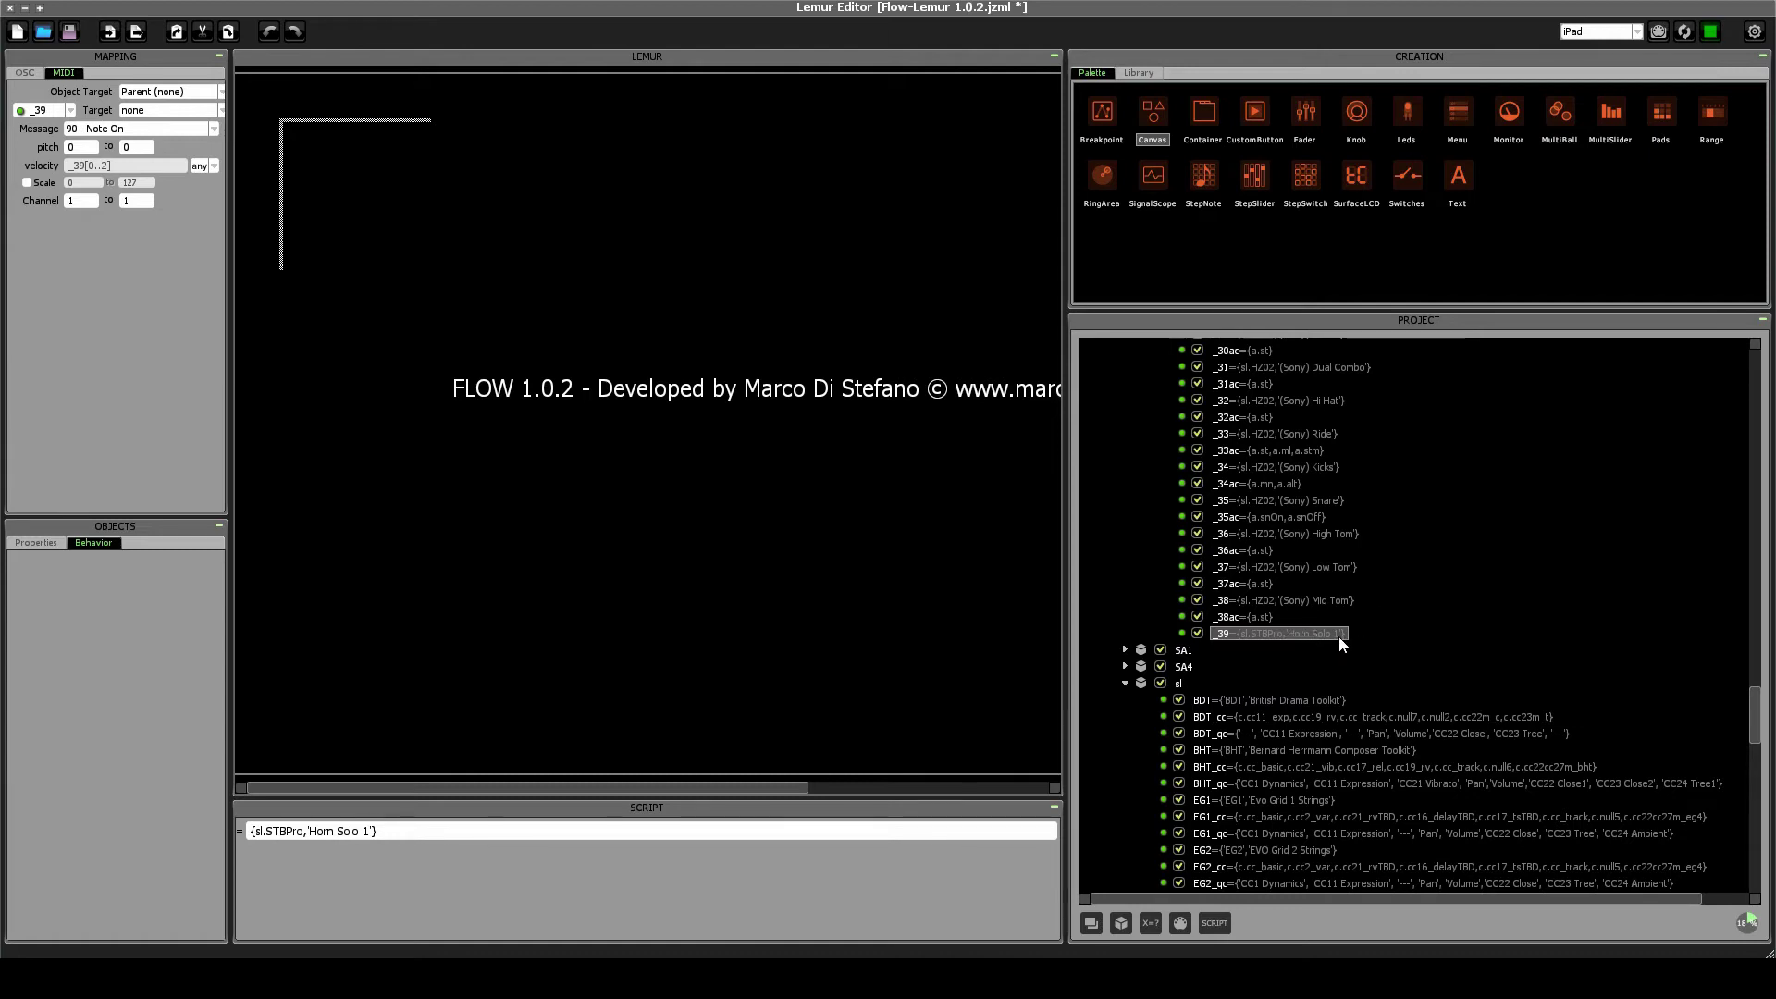
# Check the STBPro library expressions in the sl container against the _39 instrument entry.
pyautogui.scroll(-10, 1295, 664)
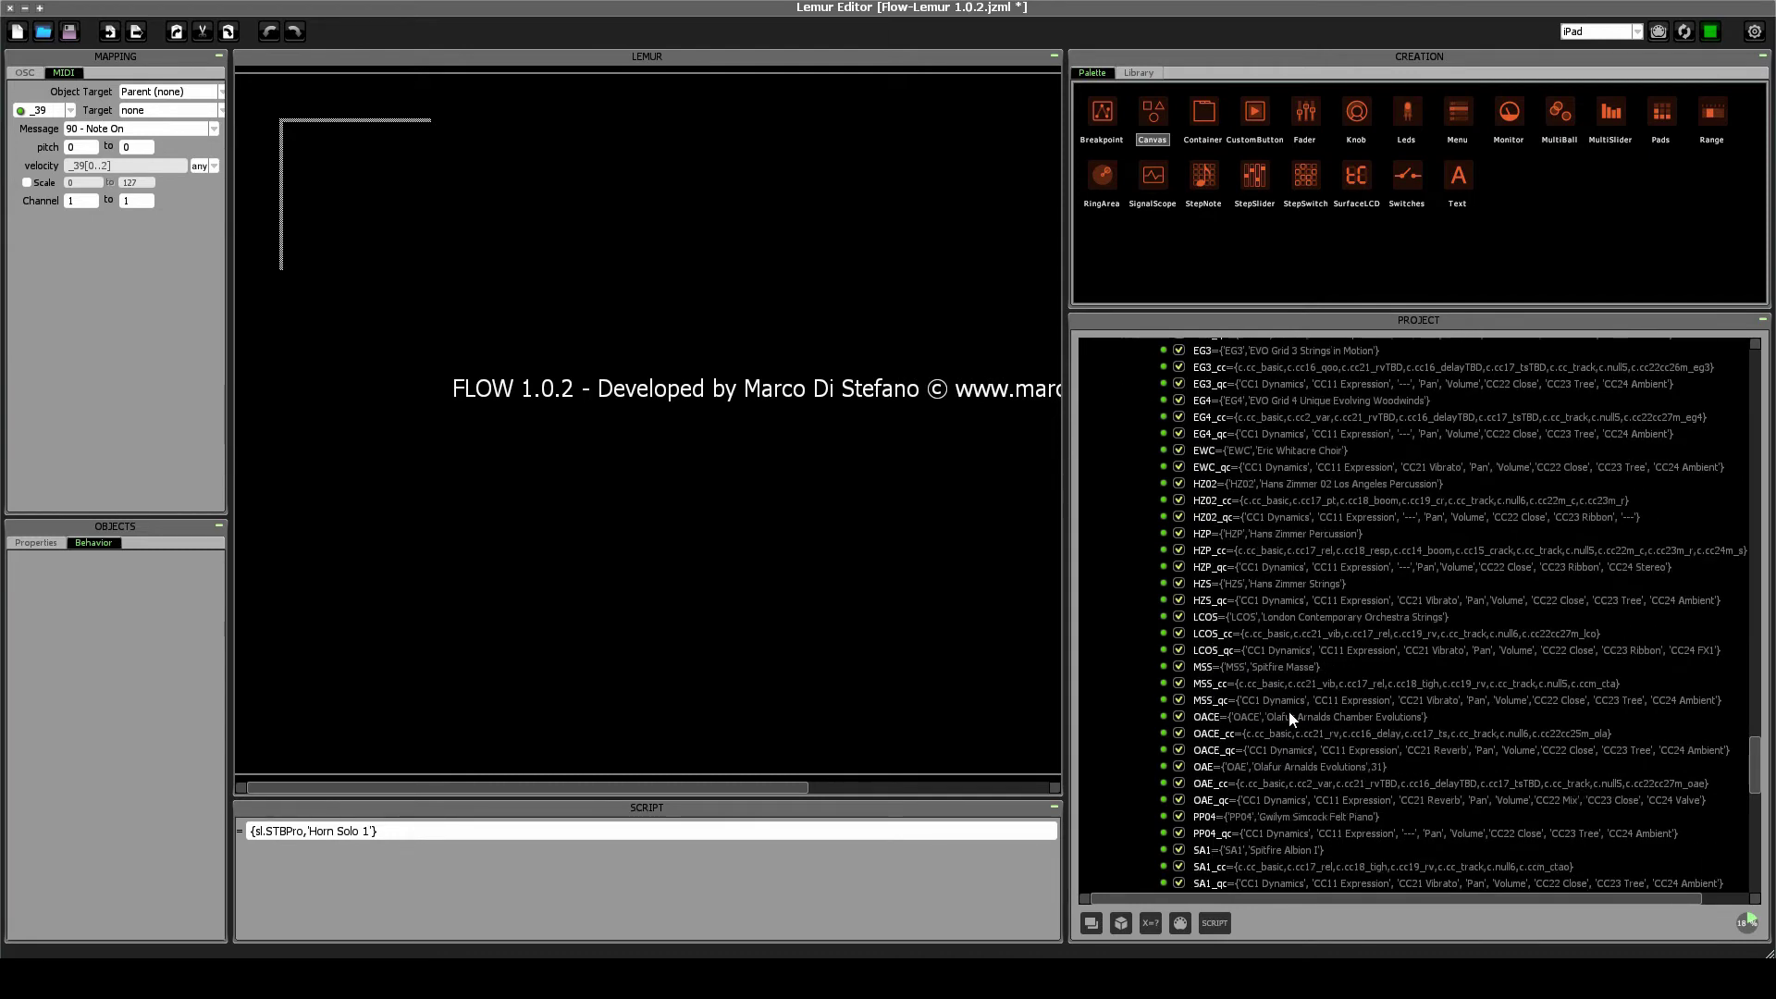
pyautogui.scroll(-12, 1292, 718)
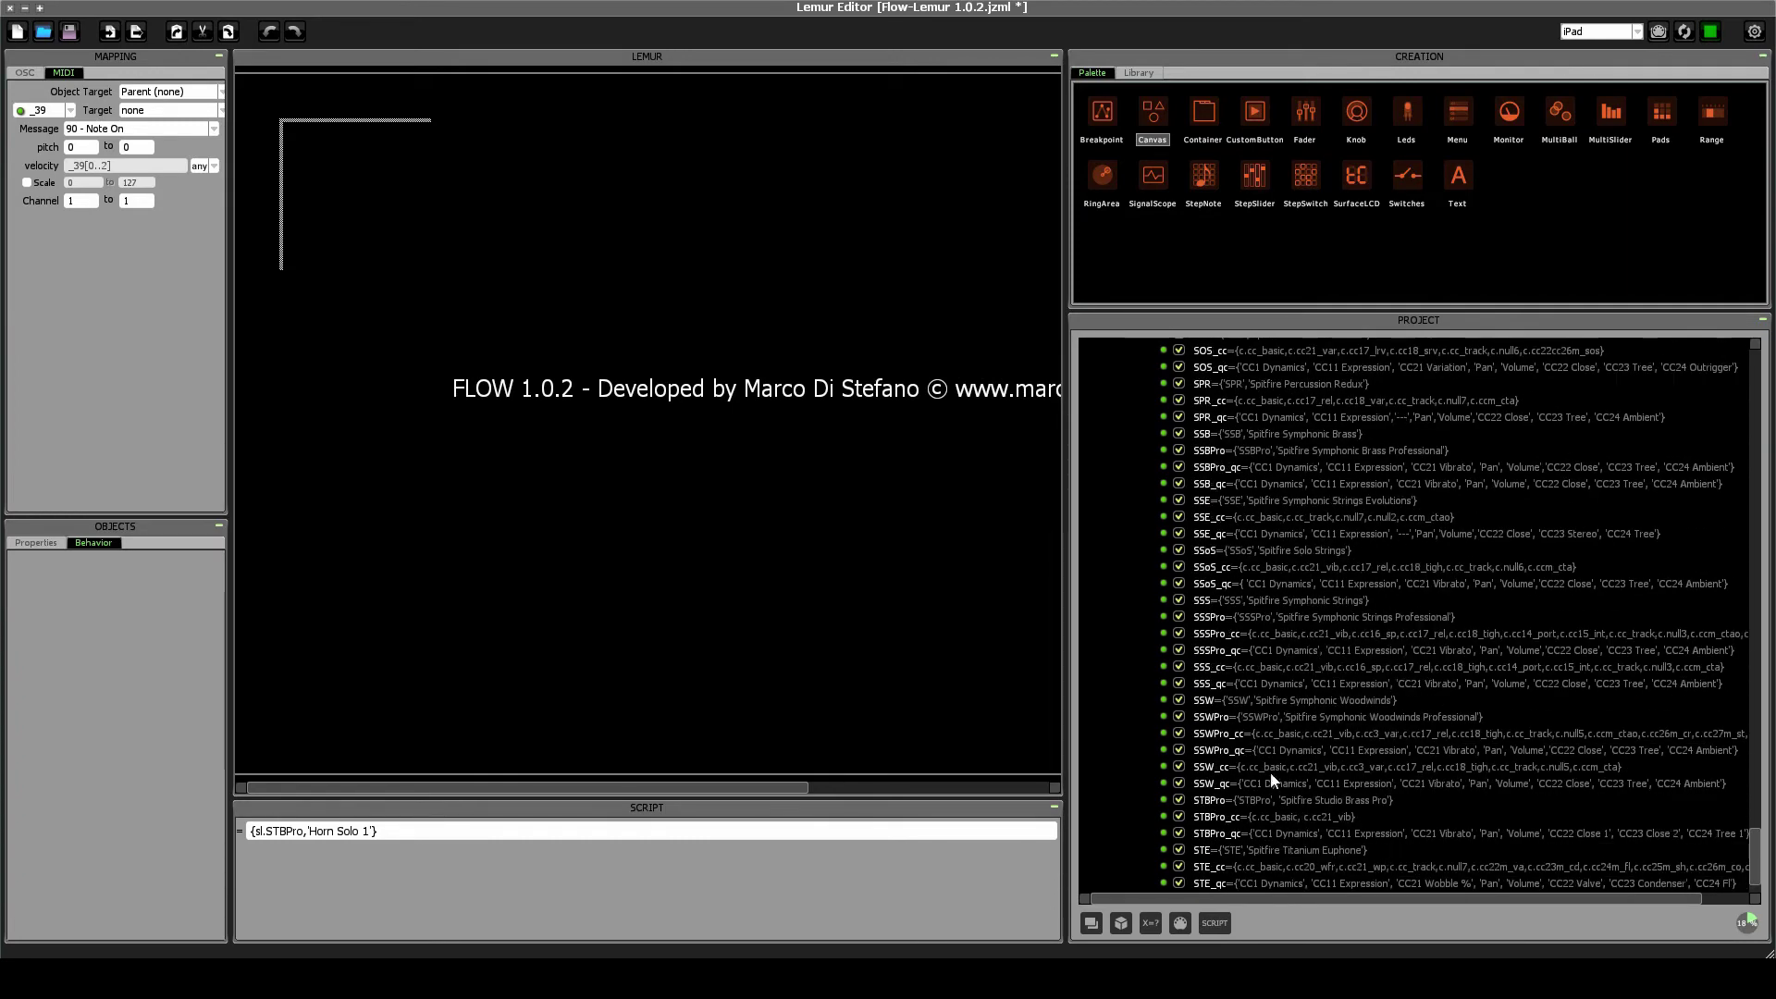
pyautogui.scroll(-2, 1273, 782)
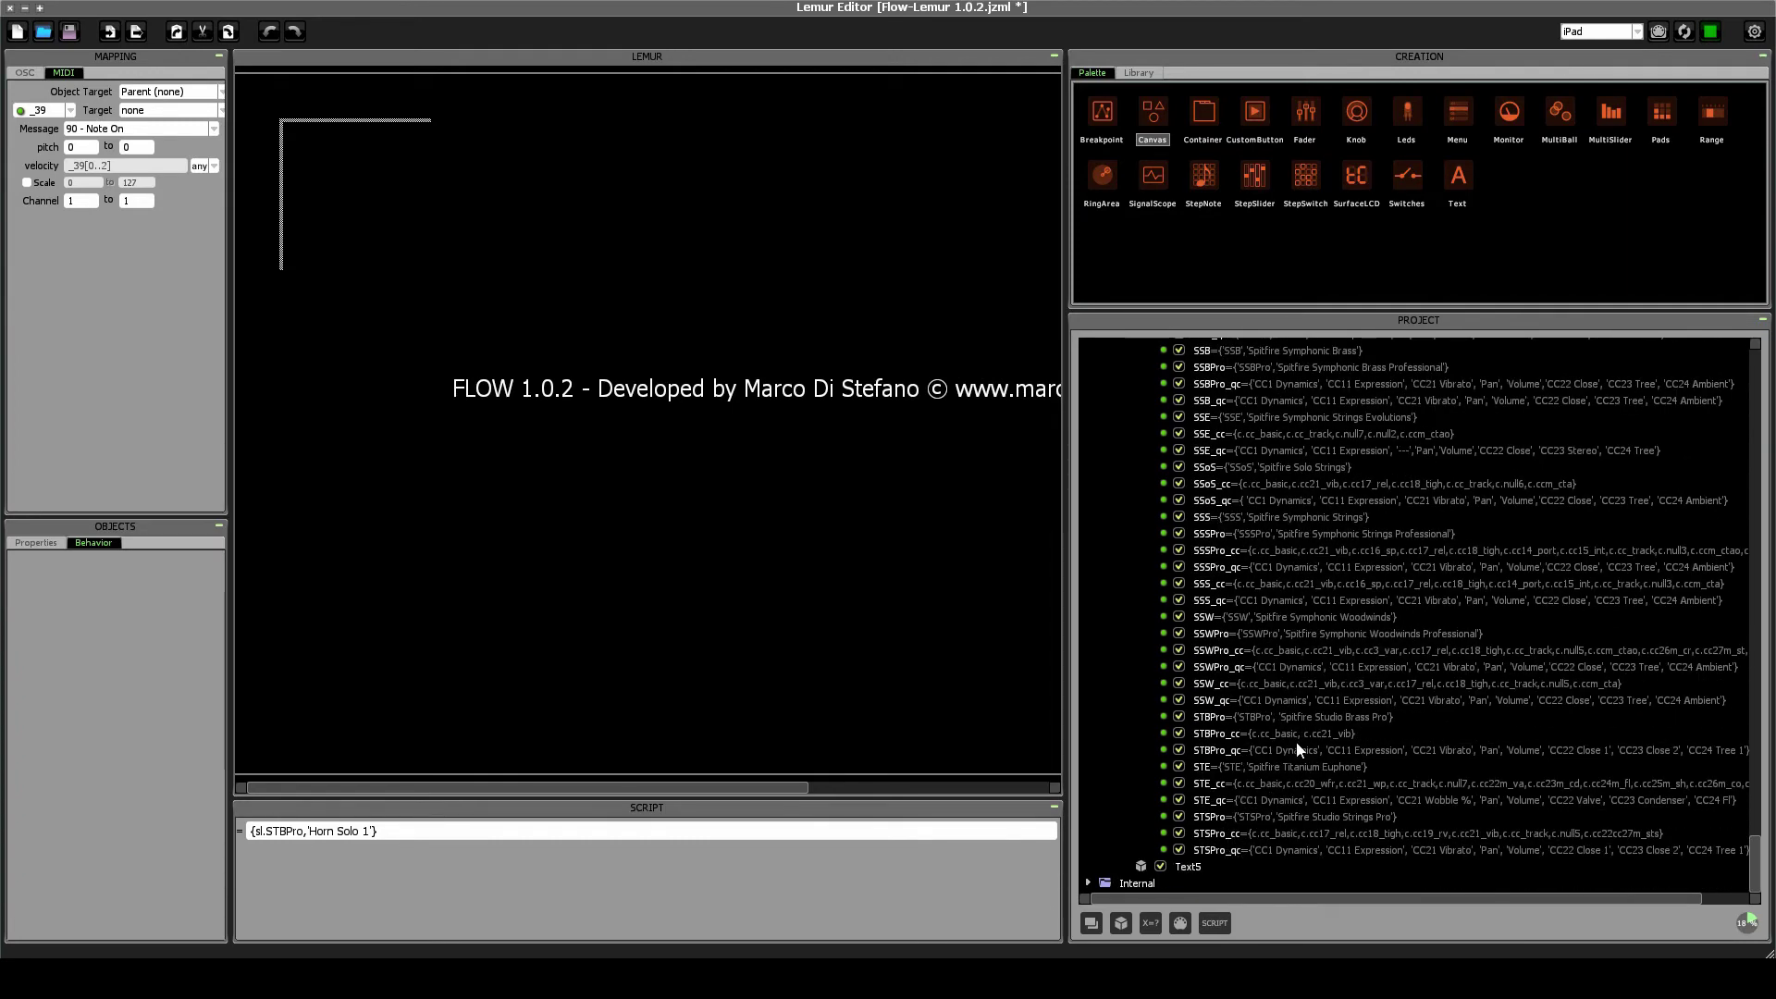
pyautogui.scroll(12, 1295, 742)
pyautogui.scroll(15, 1308, 749)
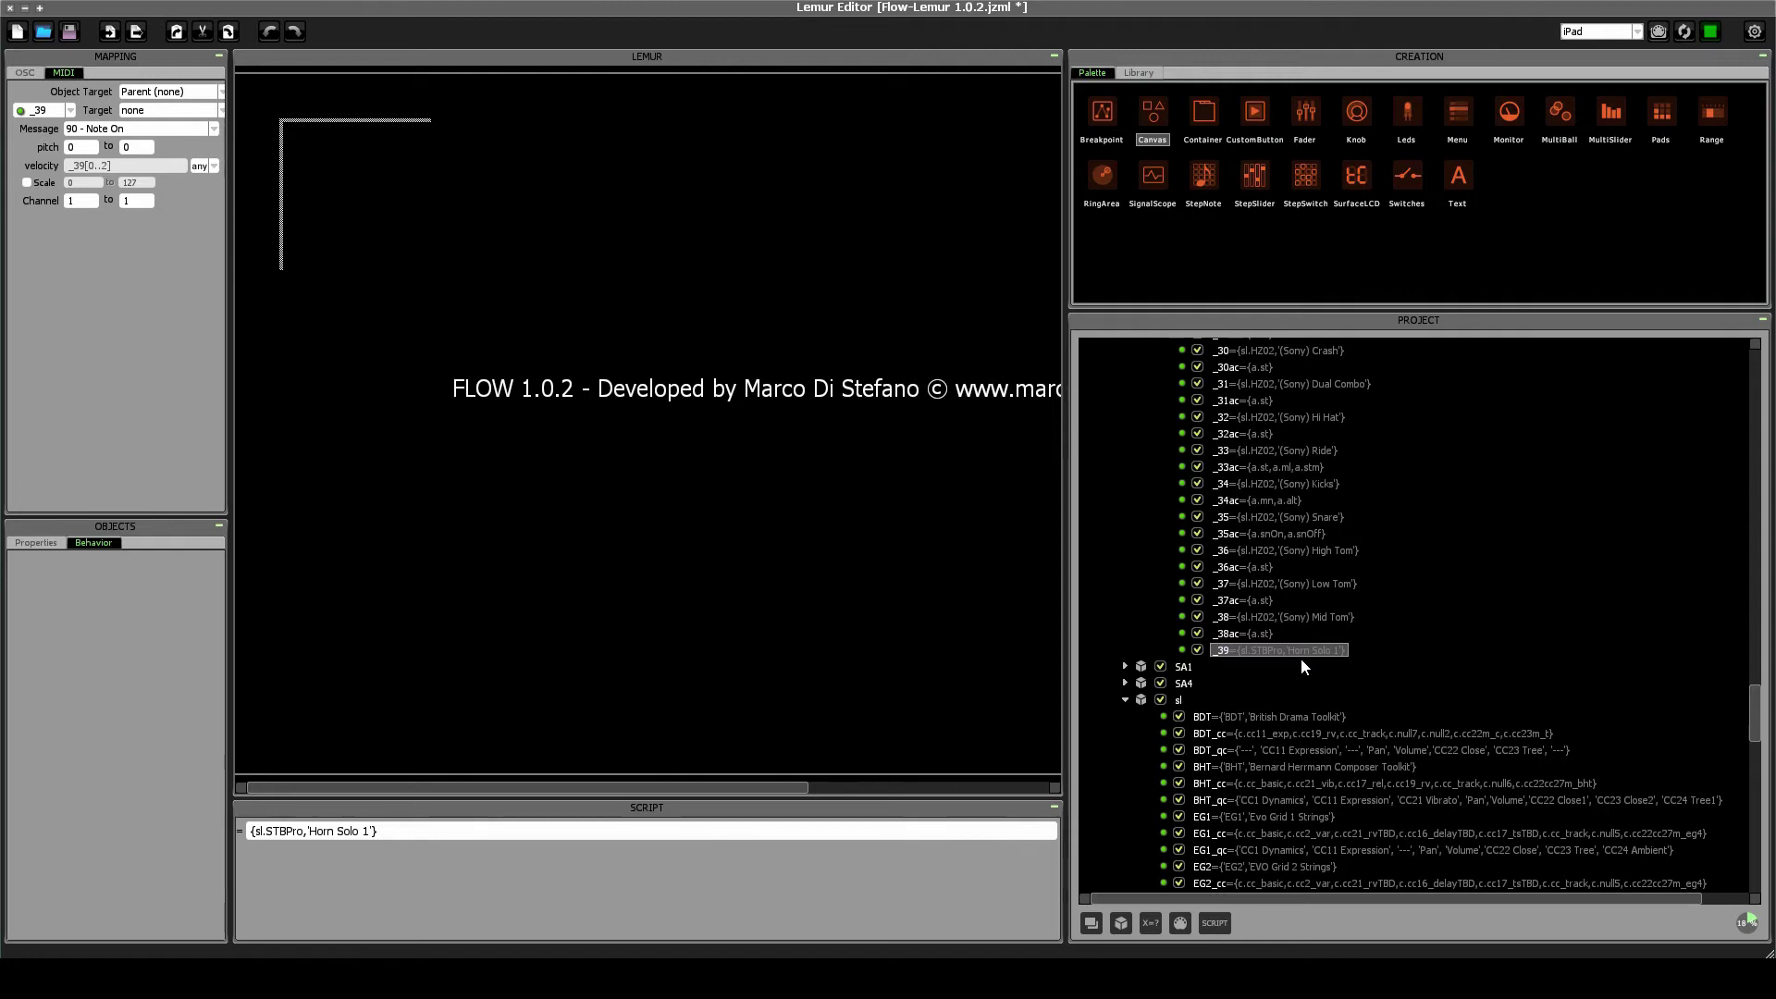
# Create an expression named _39cc after _39 in the in7_ch06 container.
pyautogui.click(1151, 924)
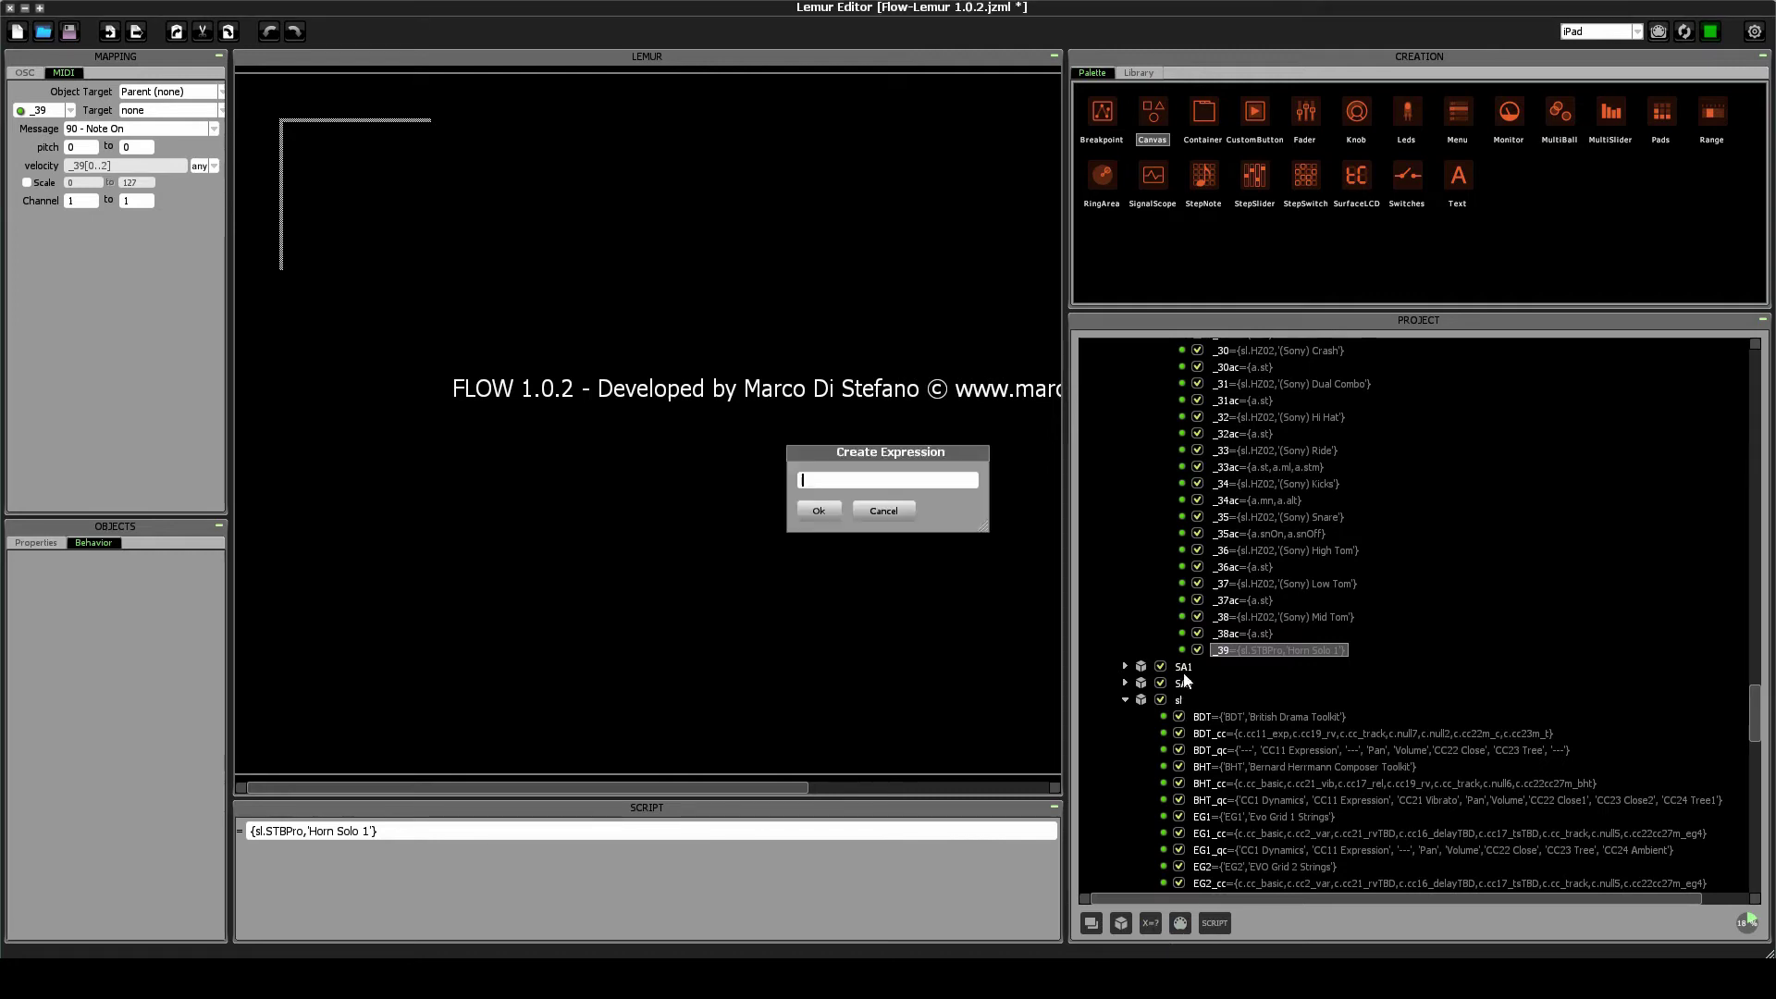
pyautogui.write('_')
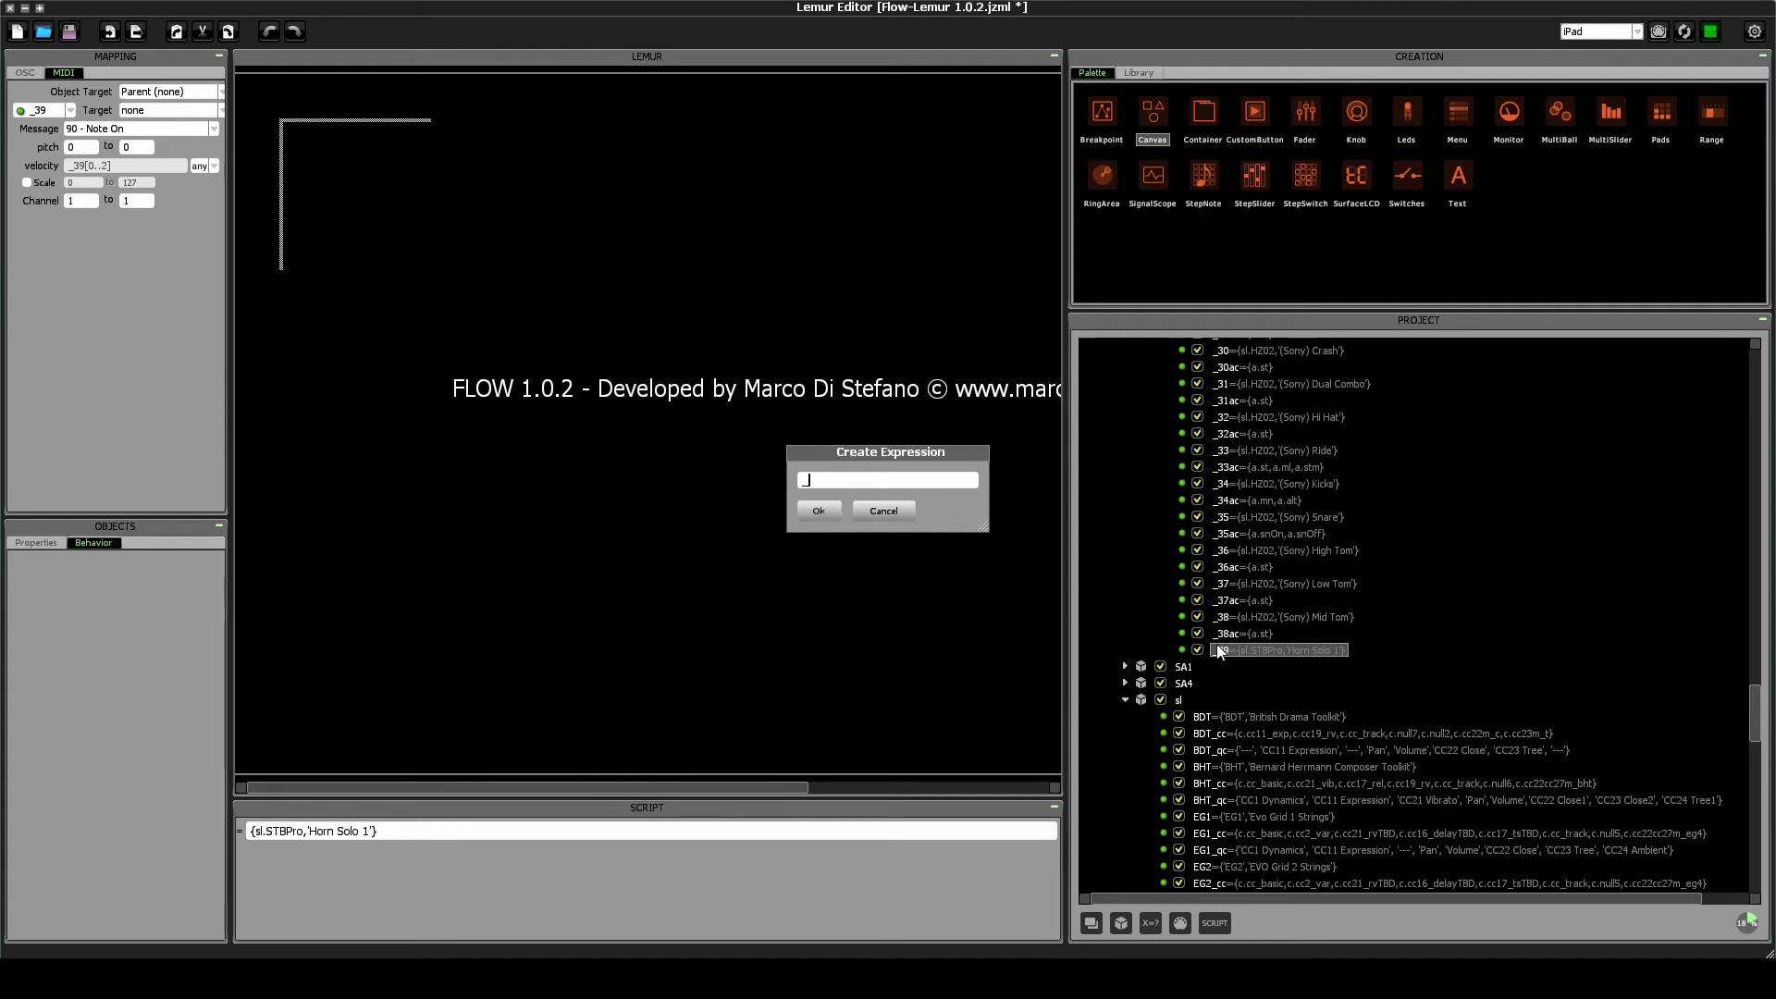
pyautogui.write('39cc')
pyautogui.press('Return')
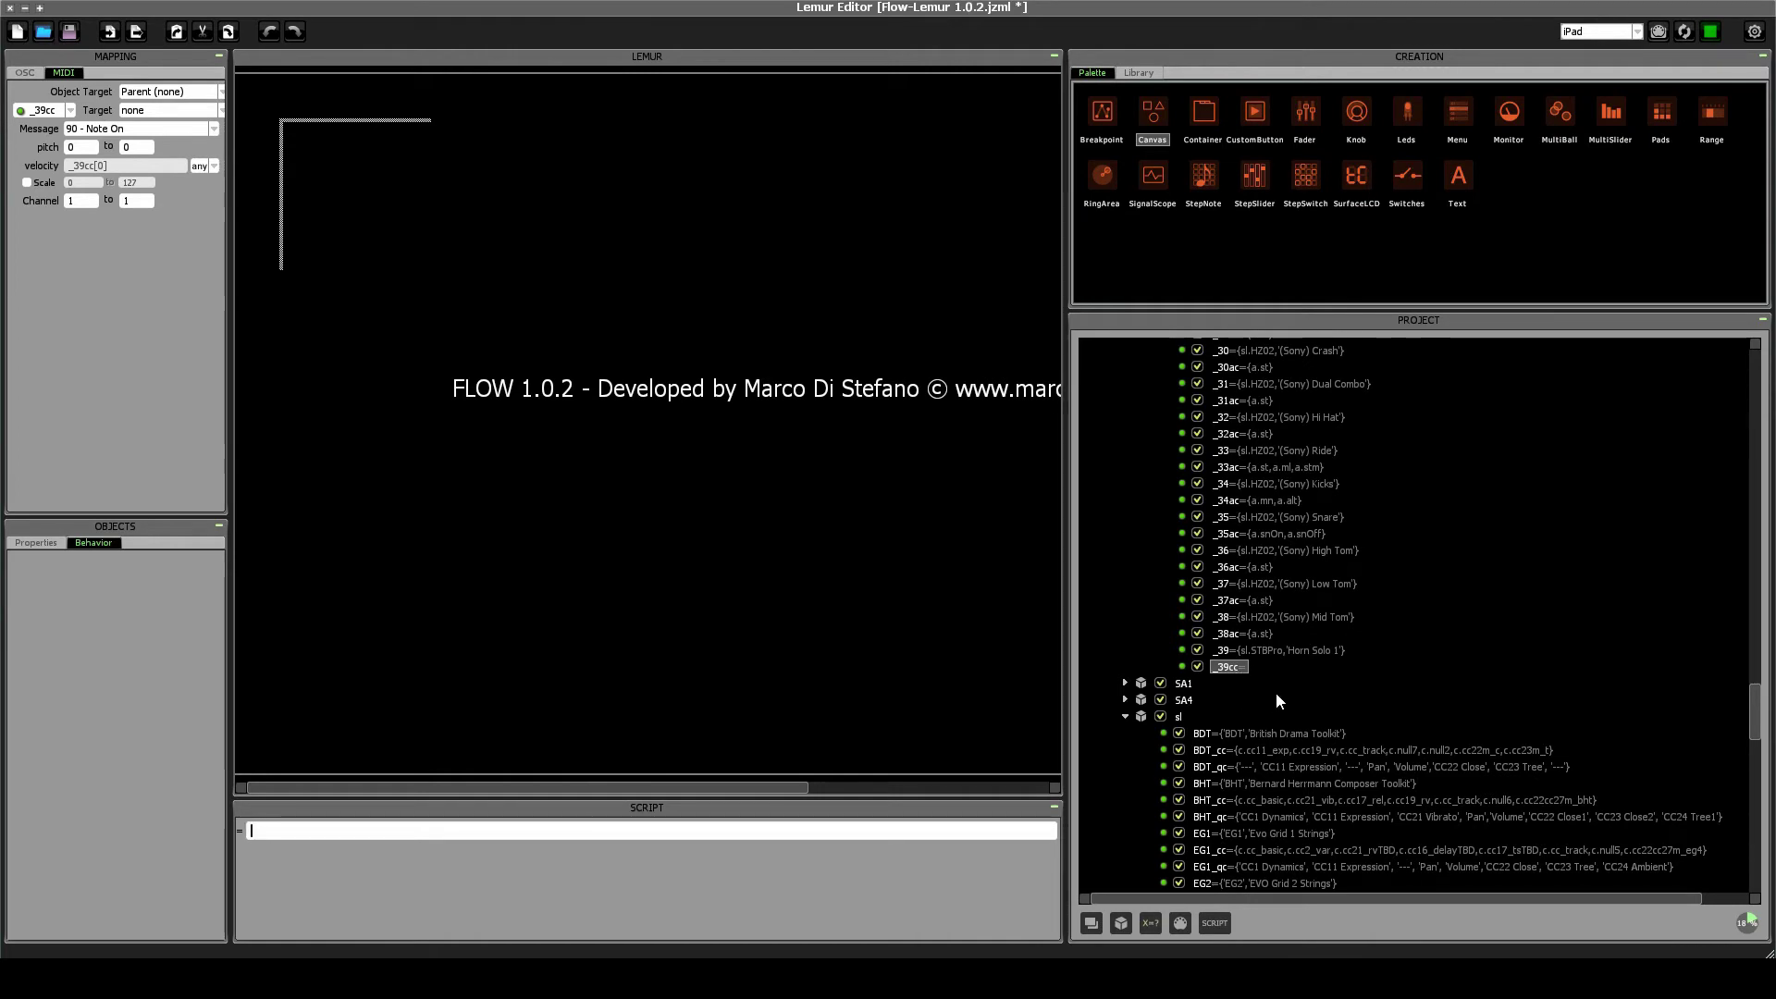
# Examine how the instrument-specific cc expressions, such as _07cc, are defined in the in7_ch01 container.
pyautogui.scroll(10, 1273, 700)
pyautogui.scroll(9, 1268, 706)
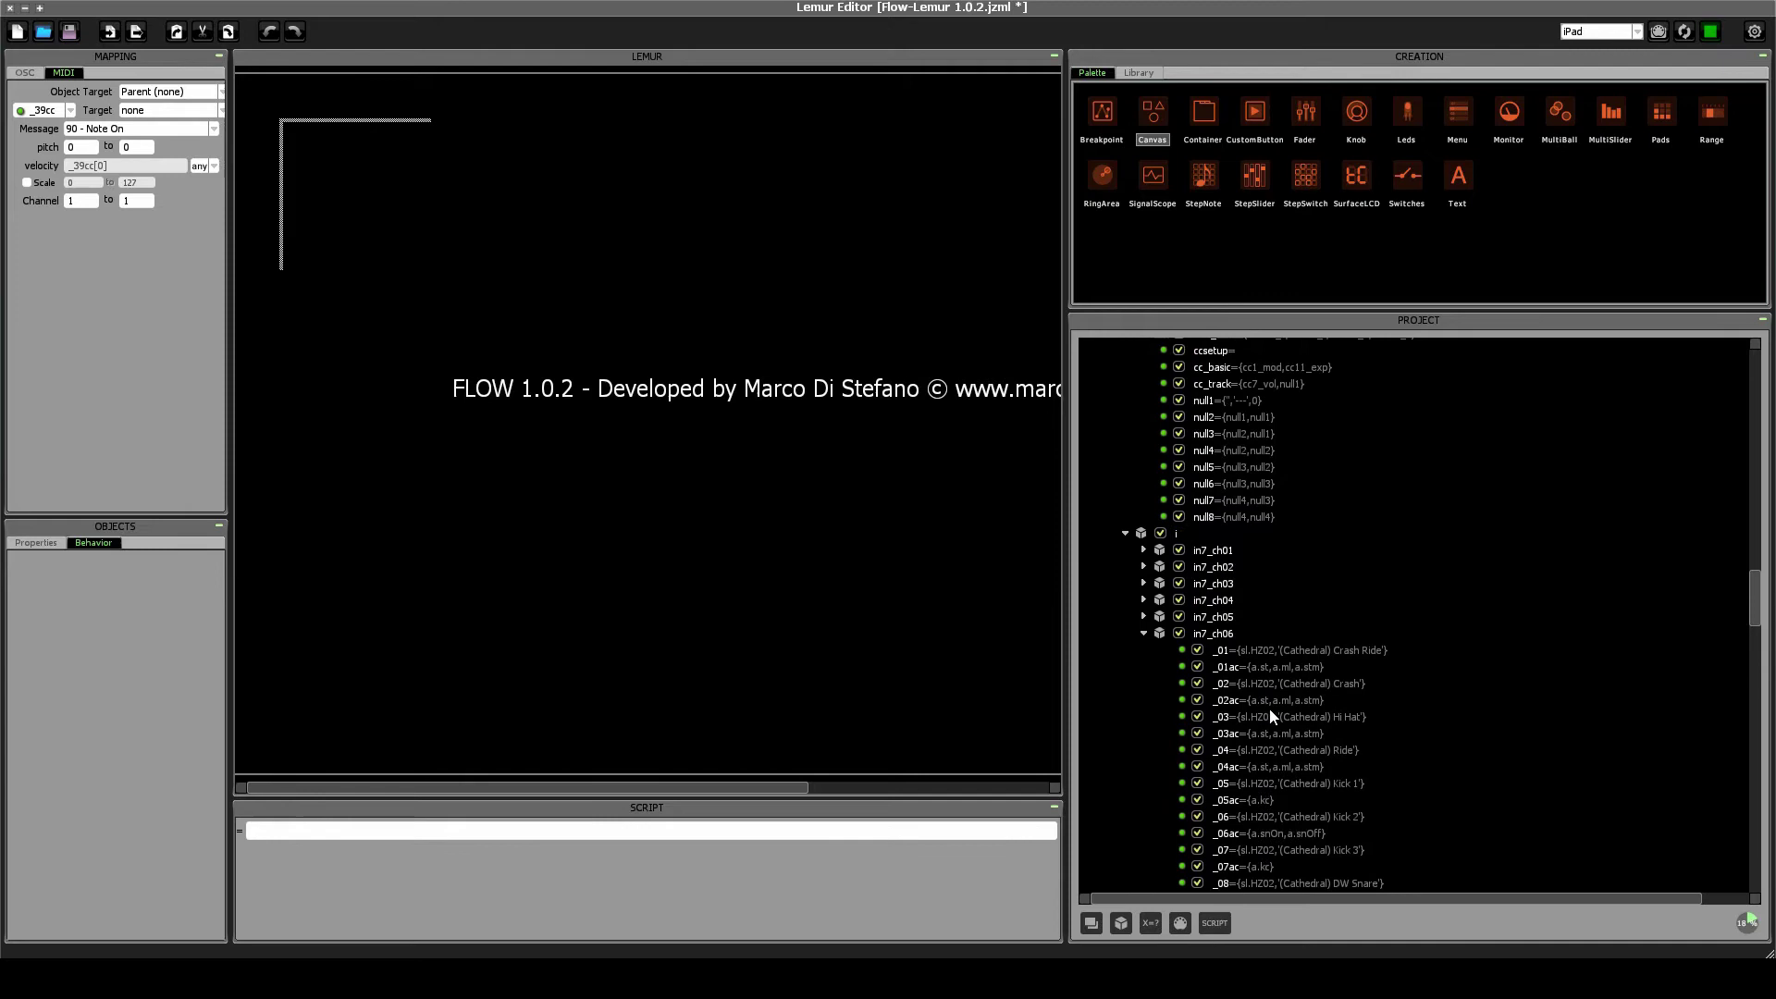
pyautogui.click(1144, 549)
pyautogui.scroll(-2, 1365, 594)
pyautogui.scroll(-3, 1363, 592)
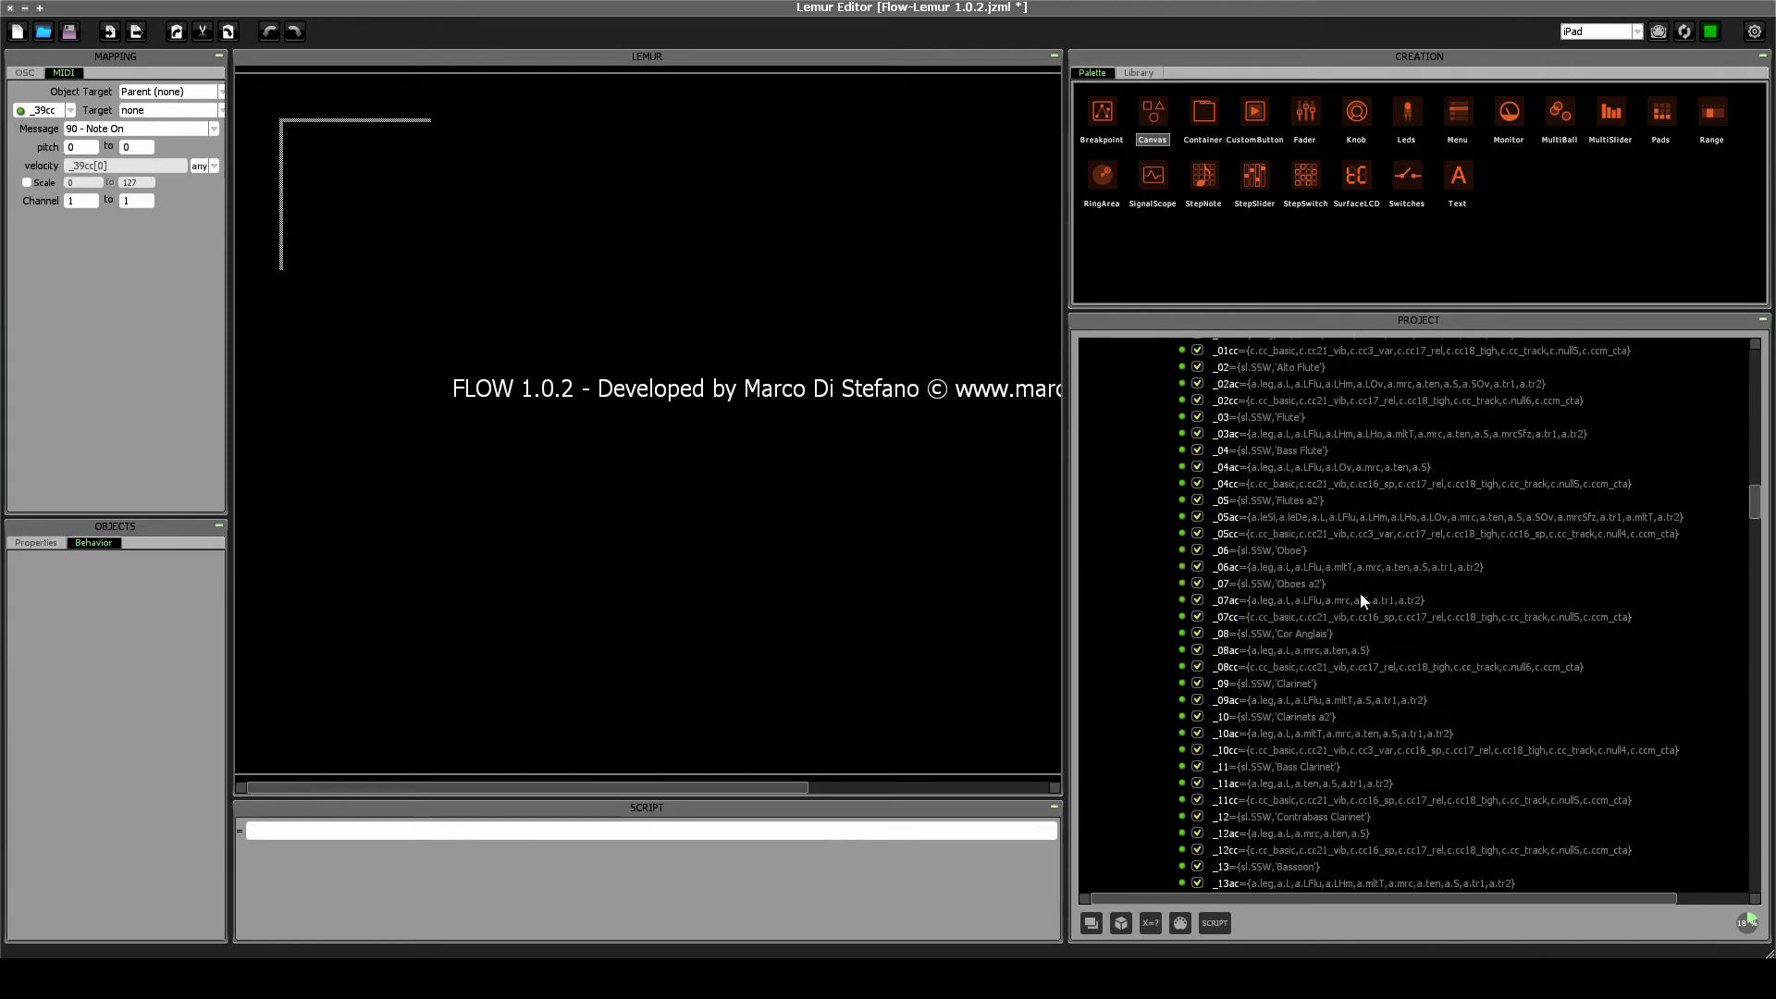
pyautogui.click(1241, 617)
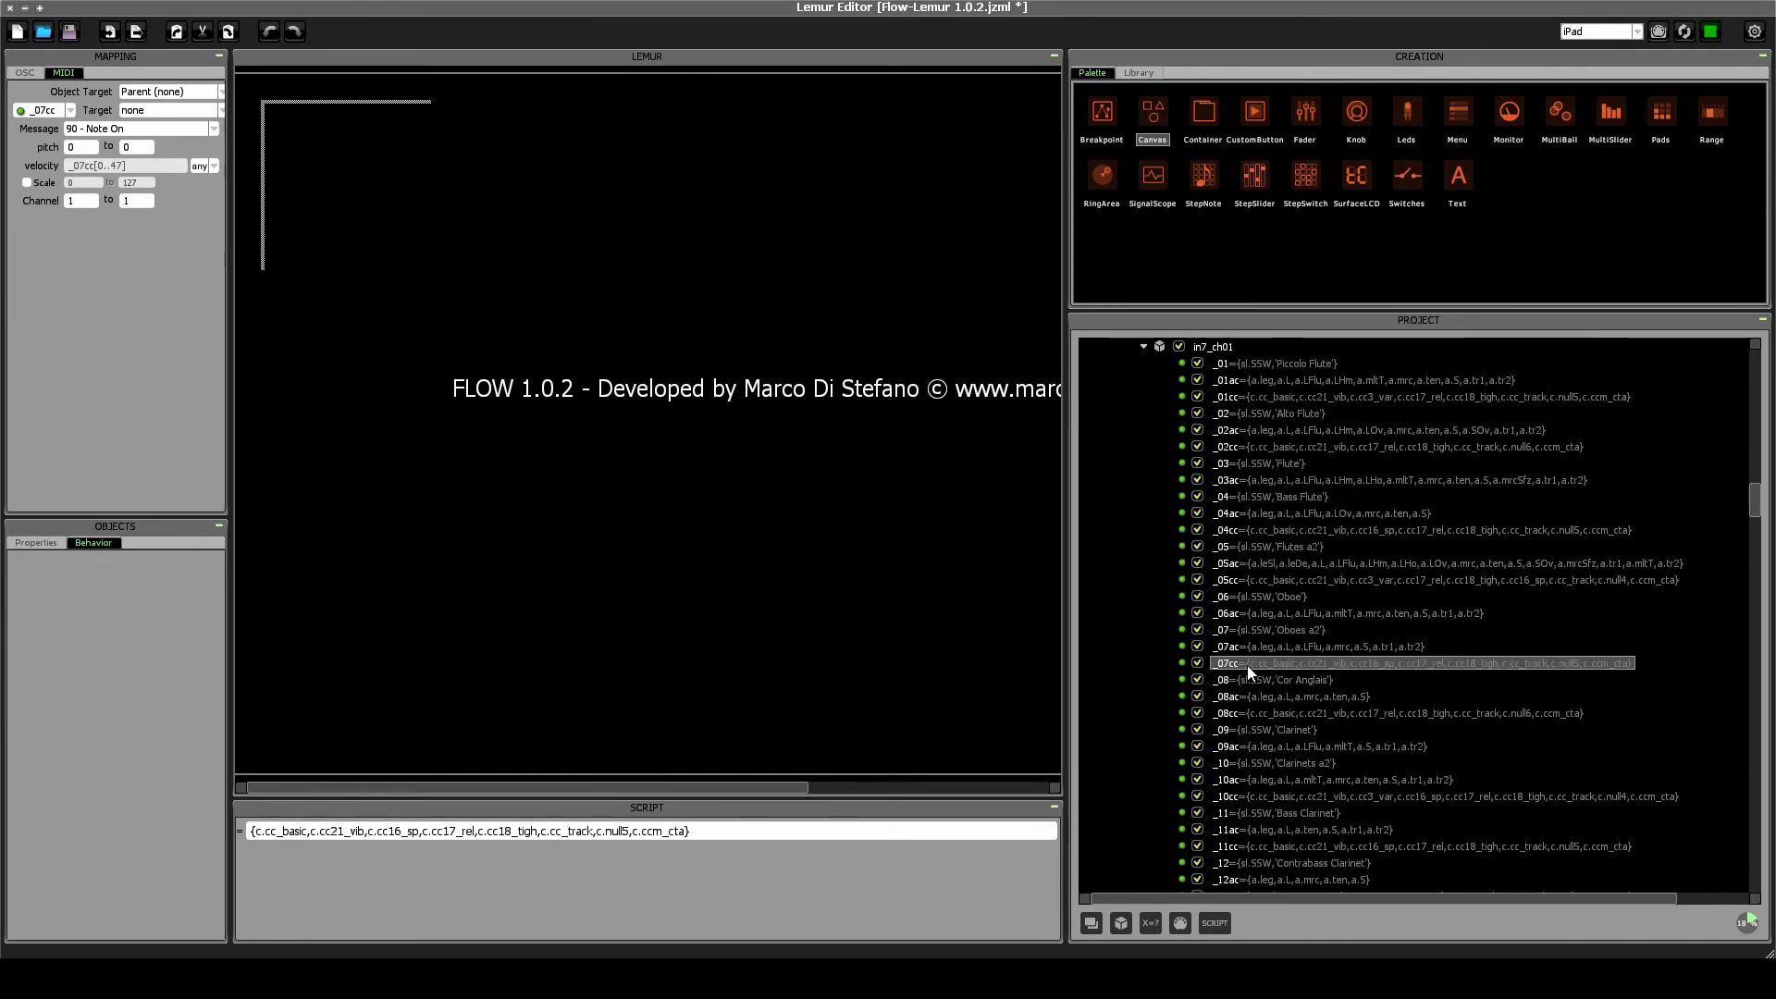
pyautogui.scroll(-20, 1256, 679)
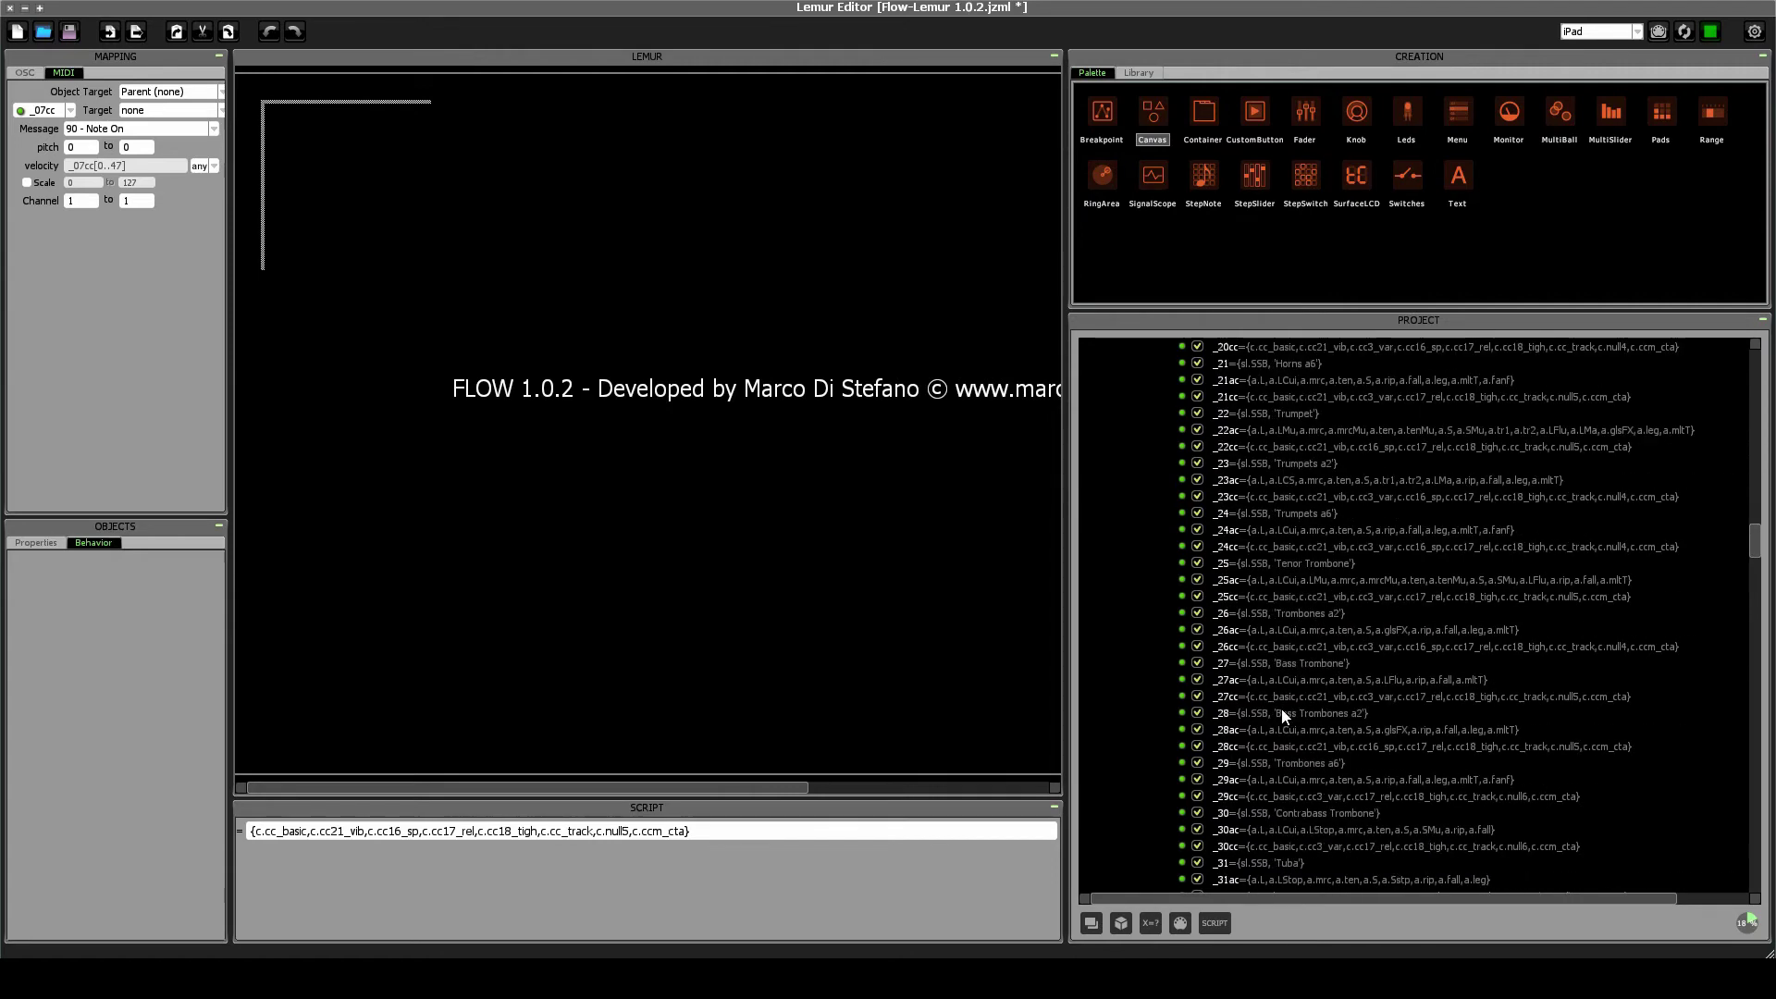
pyautogui.scroll(-20, 1295, 732)
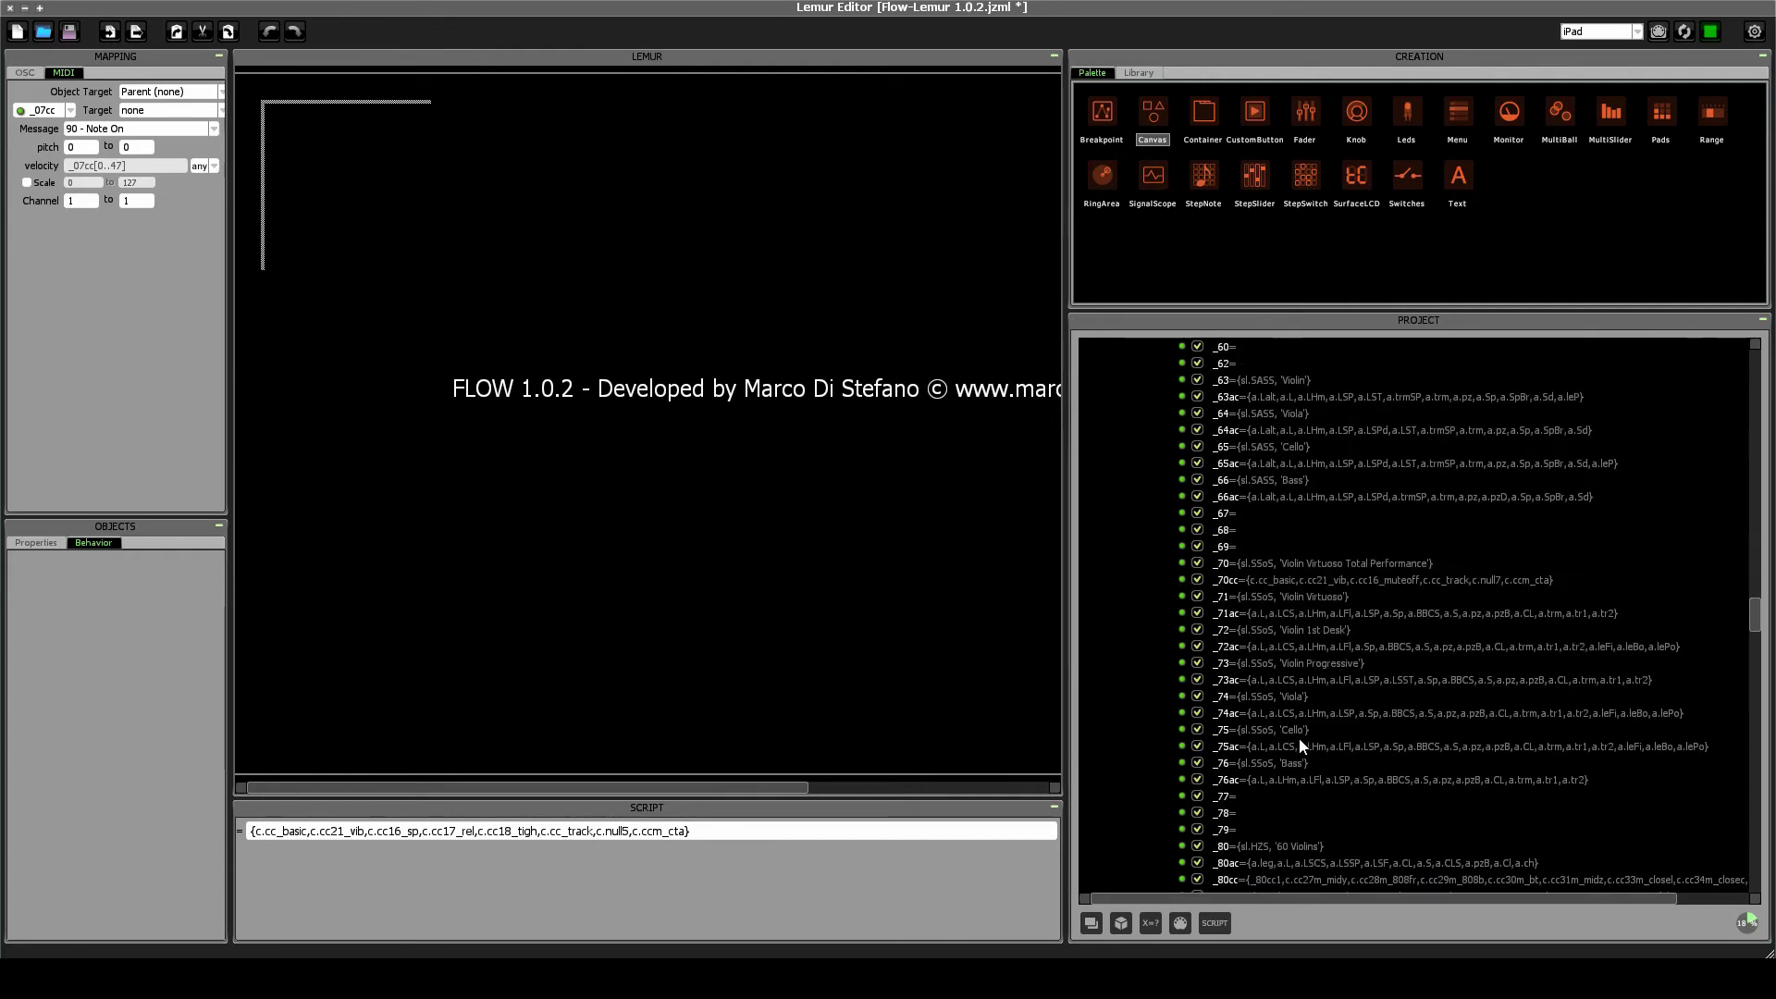
pyautogui.scroll(4, 1297, 719)
pyautogui.click(1266, 579)
pyautogui.press('Left')
pyautogui.press('Left')
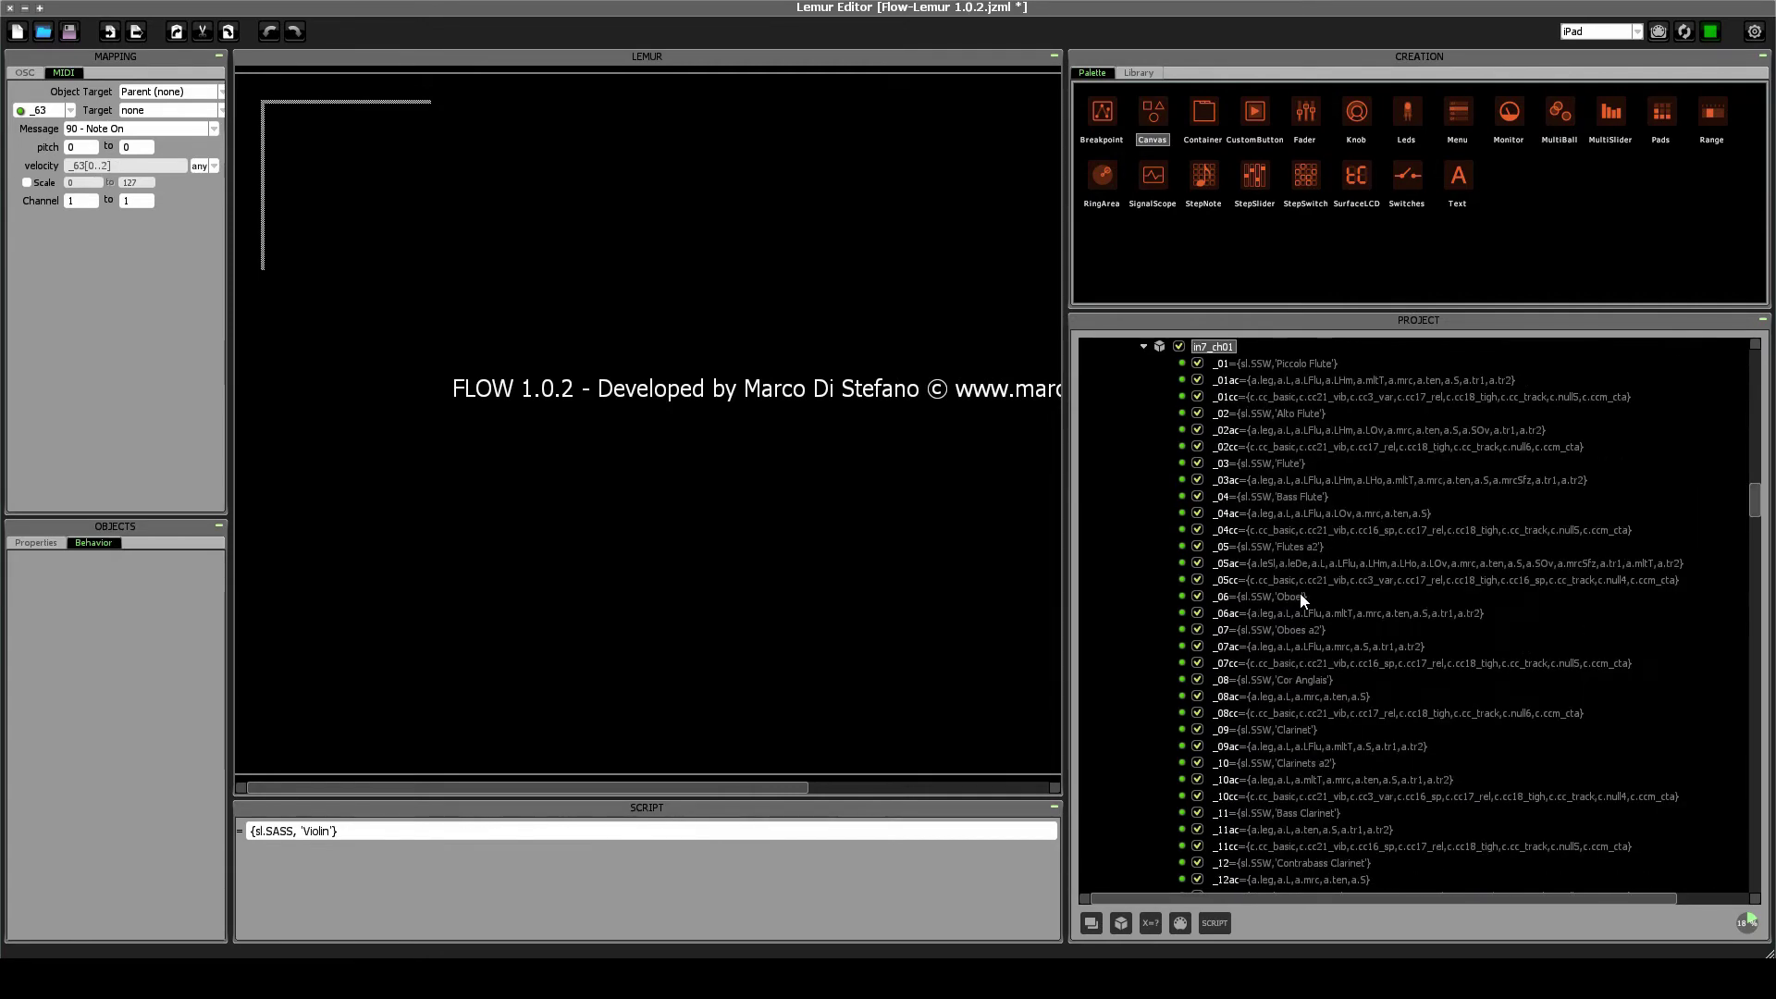
# Delete the empty _39cc expression from the in7_ch06 container.
pyautogui.scroll(-20, 1304, 629)
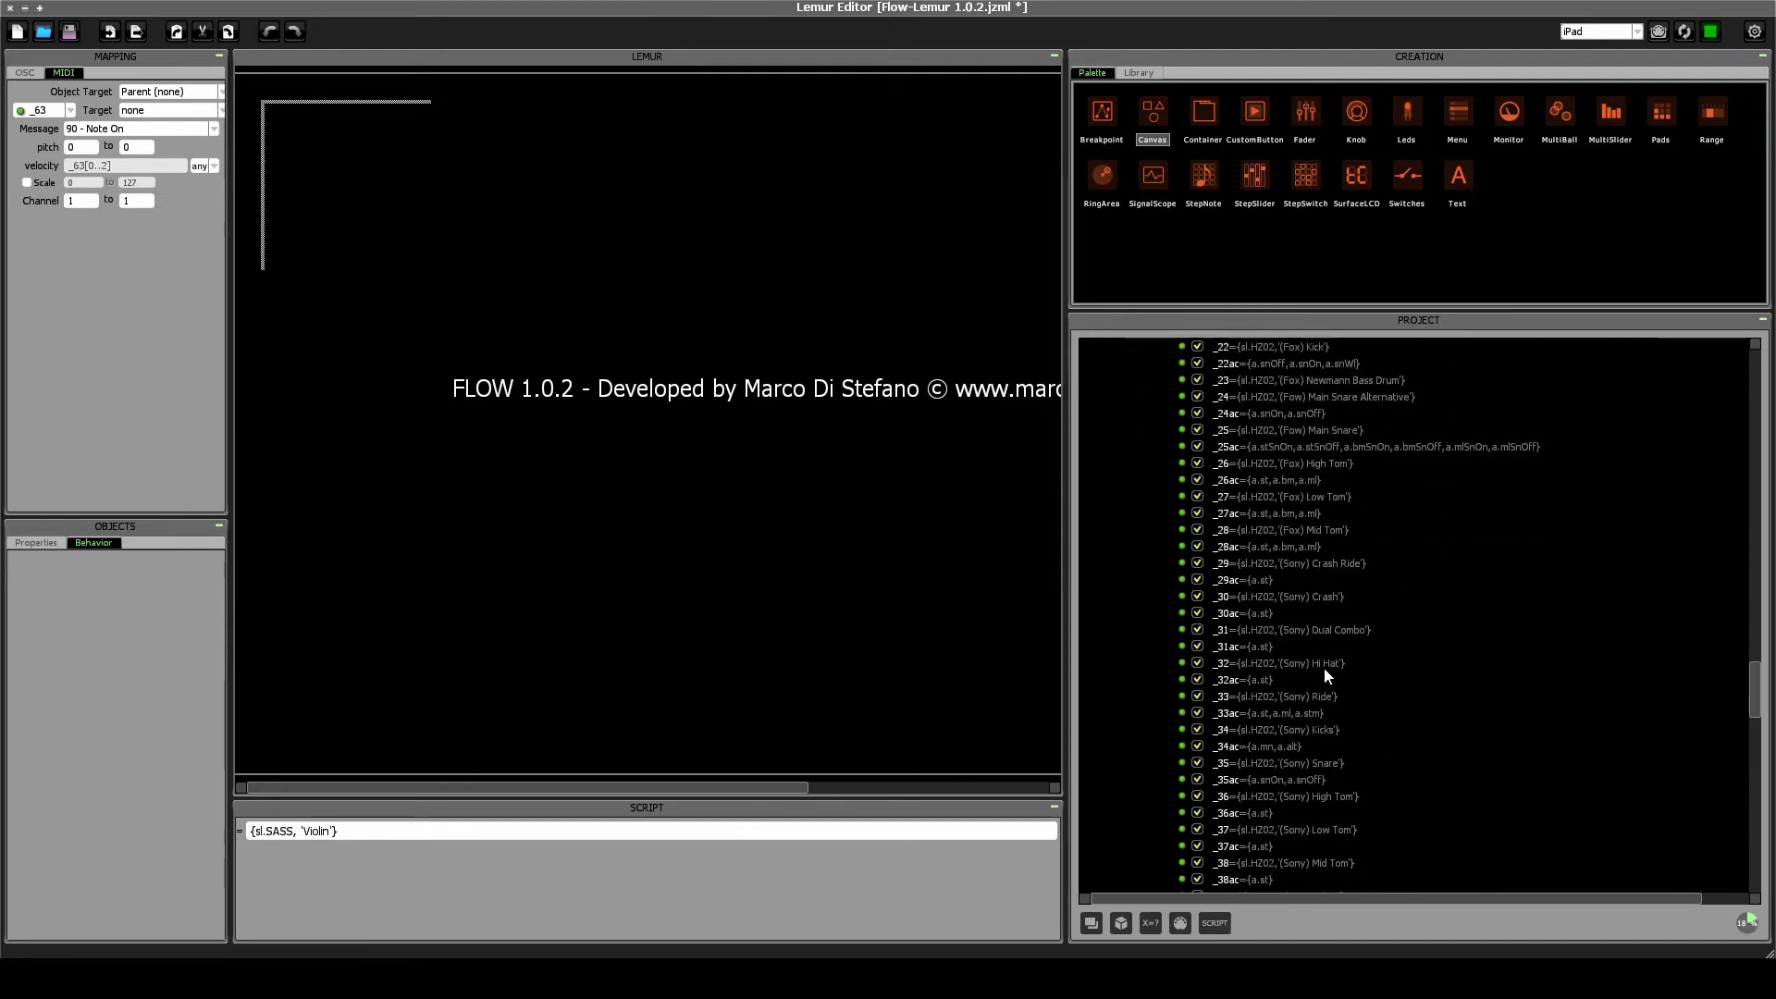
pyautogui.click(1230, 713)
pyautogui.scroll(3, 1340, 793)
pyautogui.scroll(-3, 1301, 824)
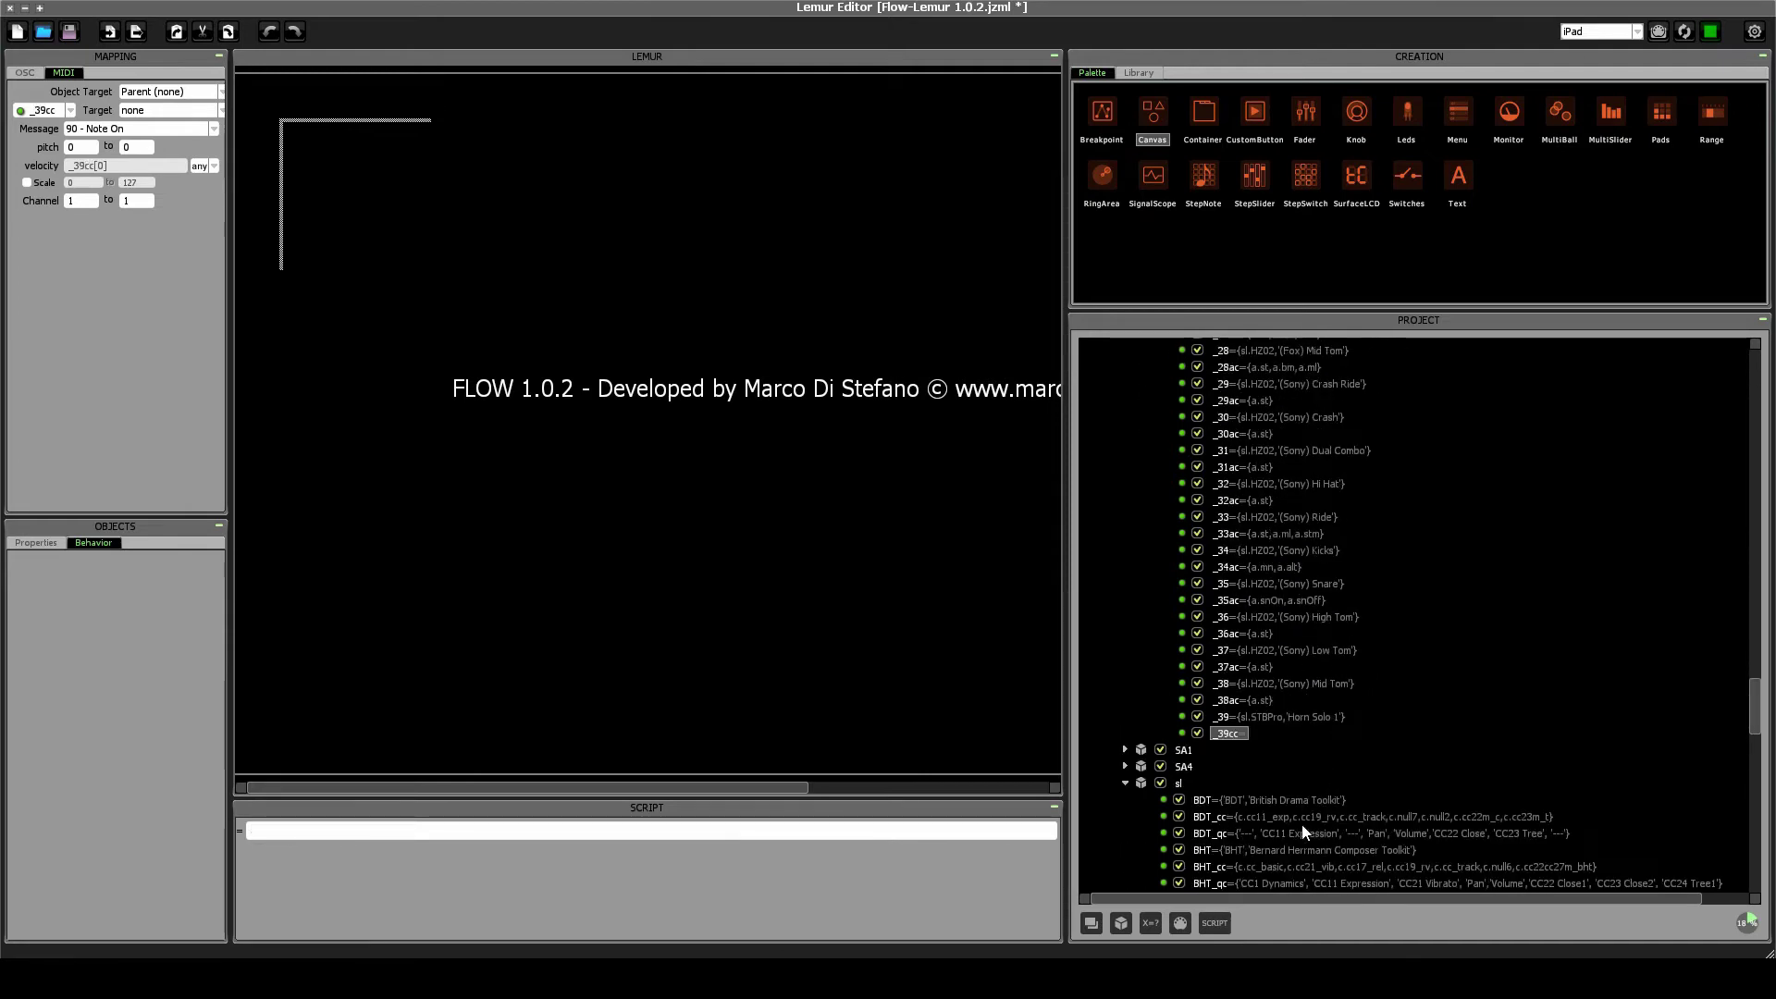
pyautogui.press('Delete')
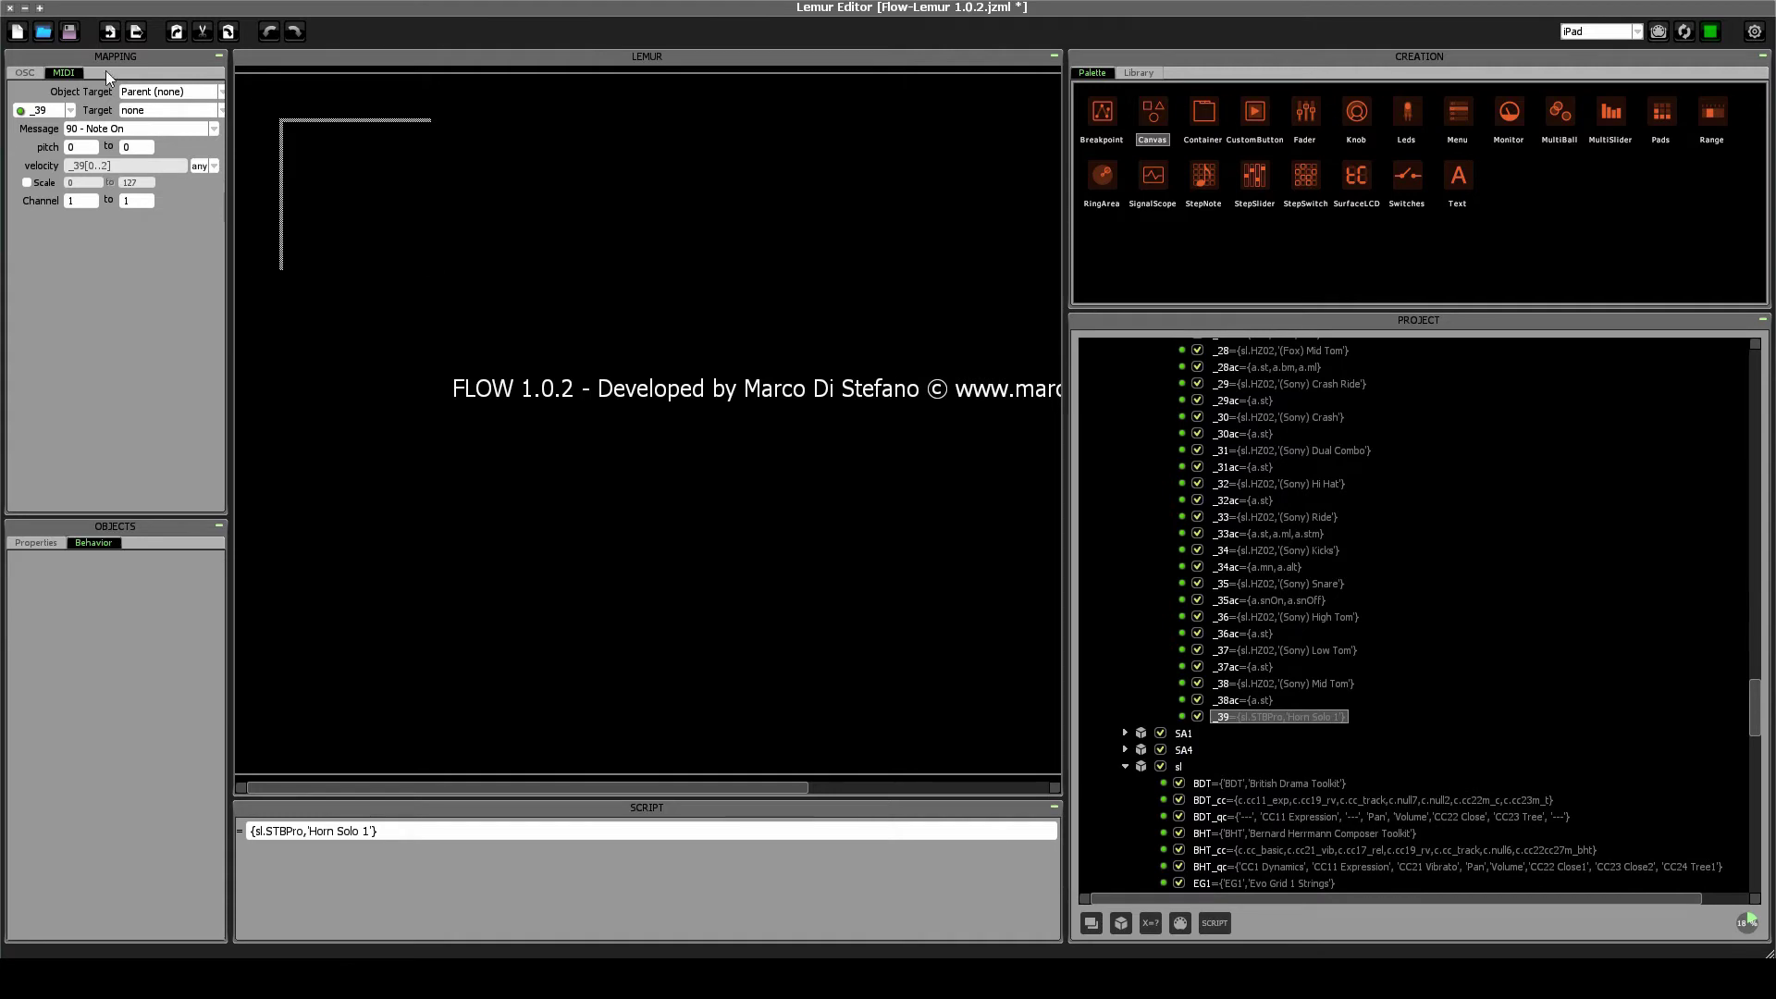
# Save the Lemur project.
pyautogui.click(72, 37)
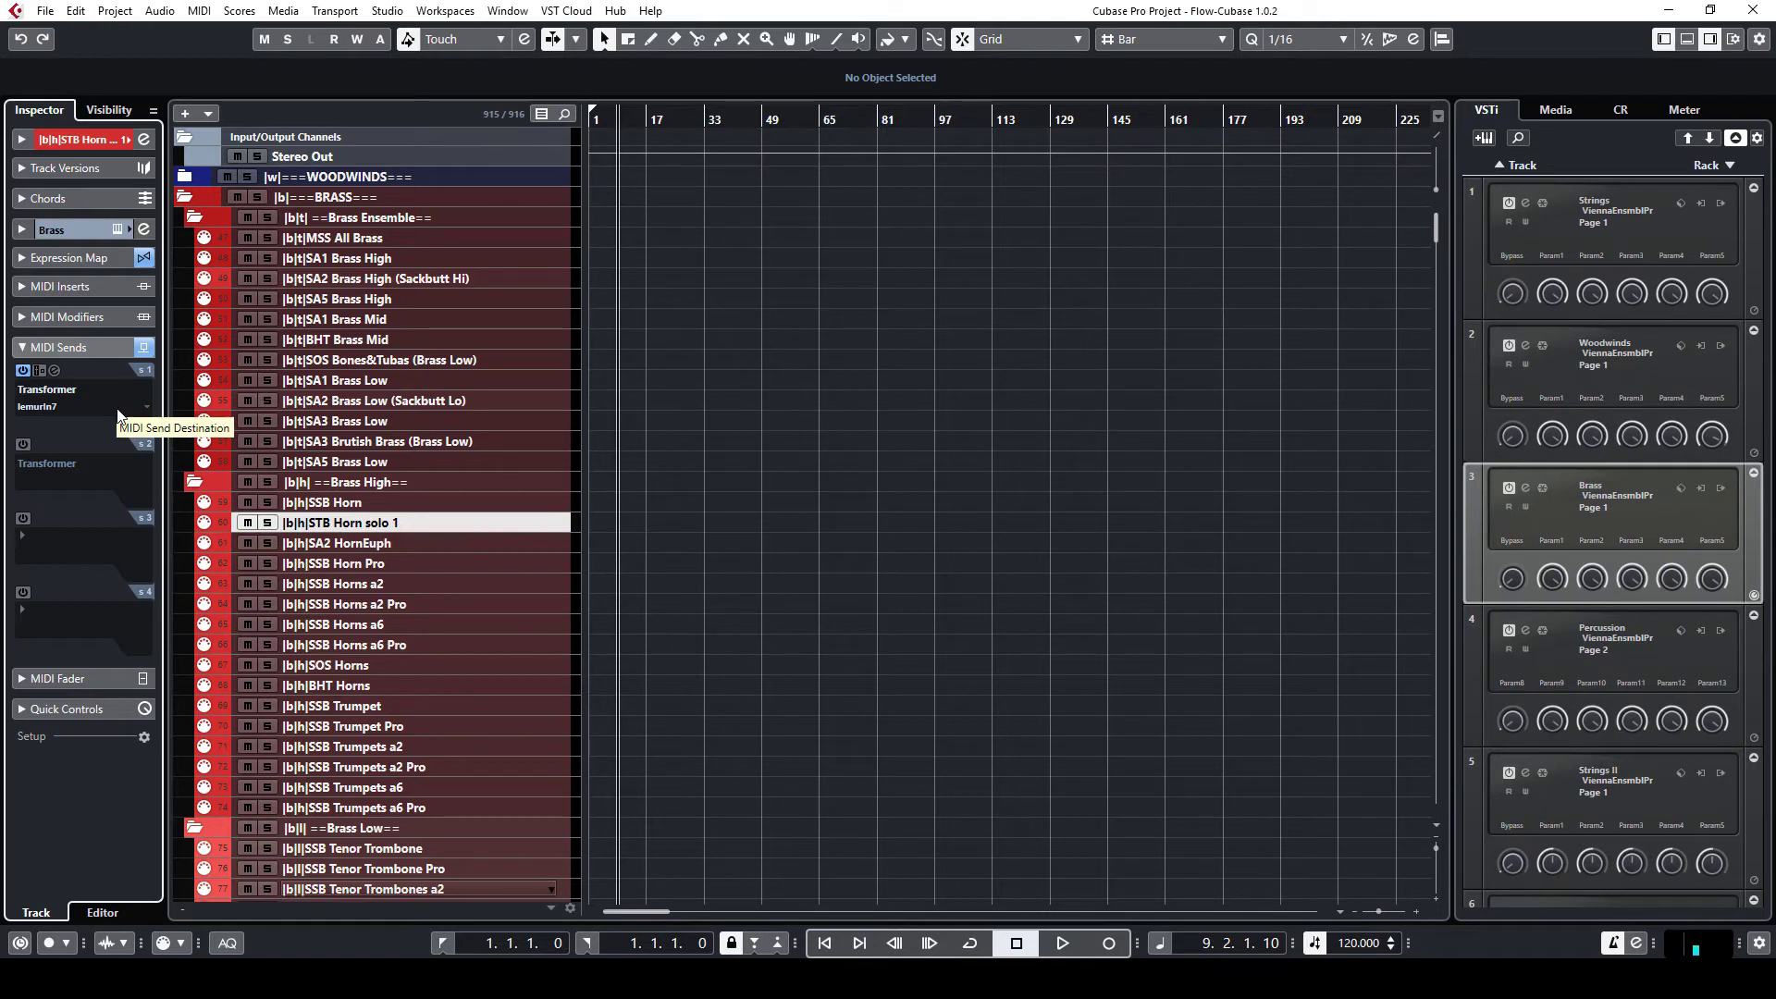
# Check the MIDI input routing and expression map assigned to the STB Horn solo 1 track.
pyautogui.click(91, 141)
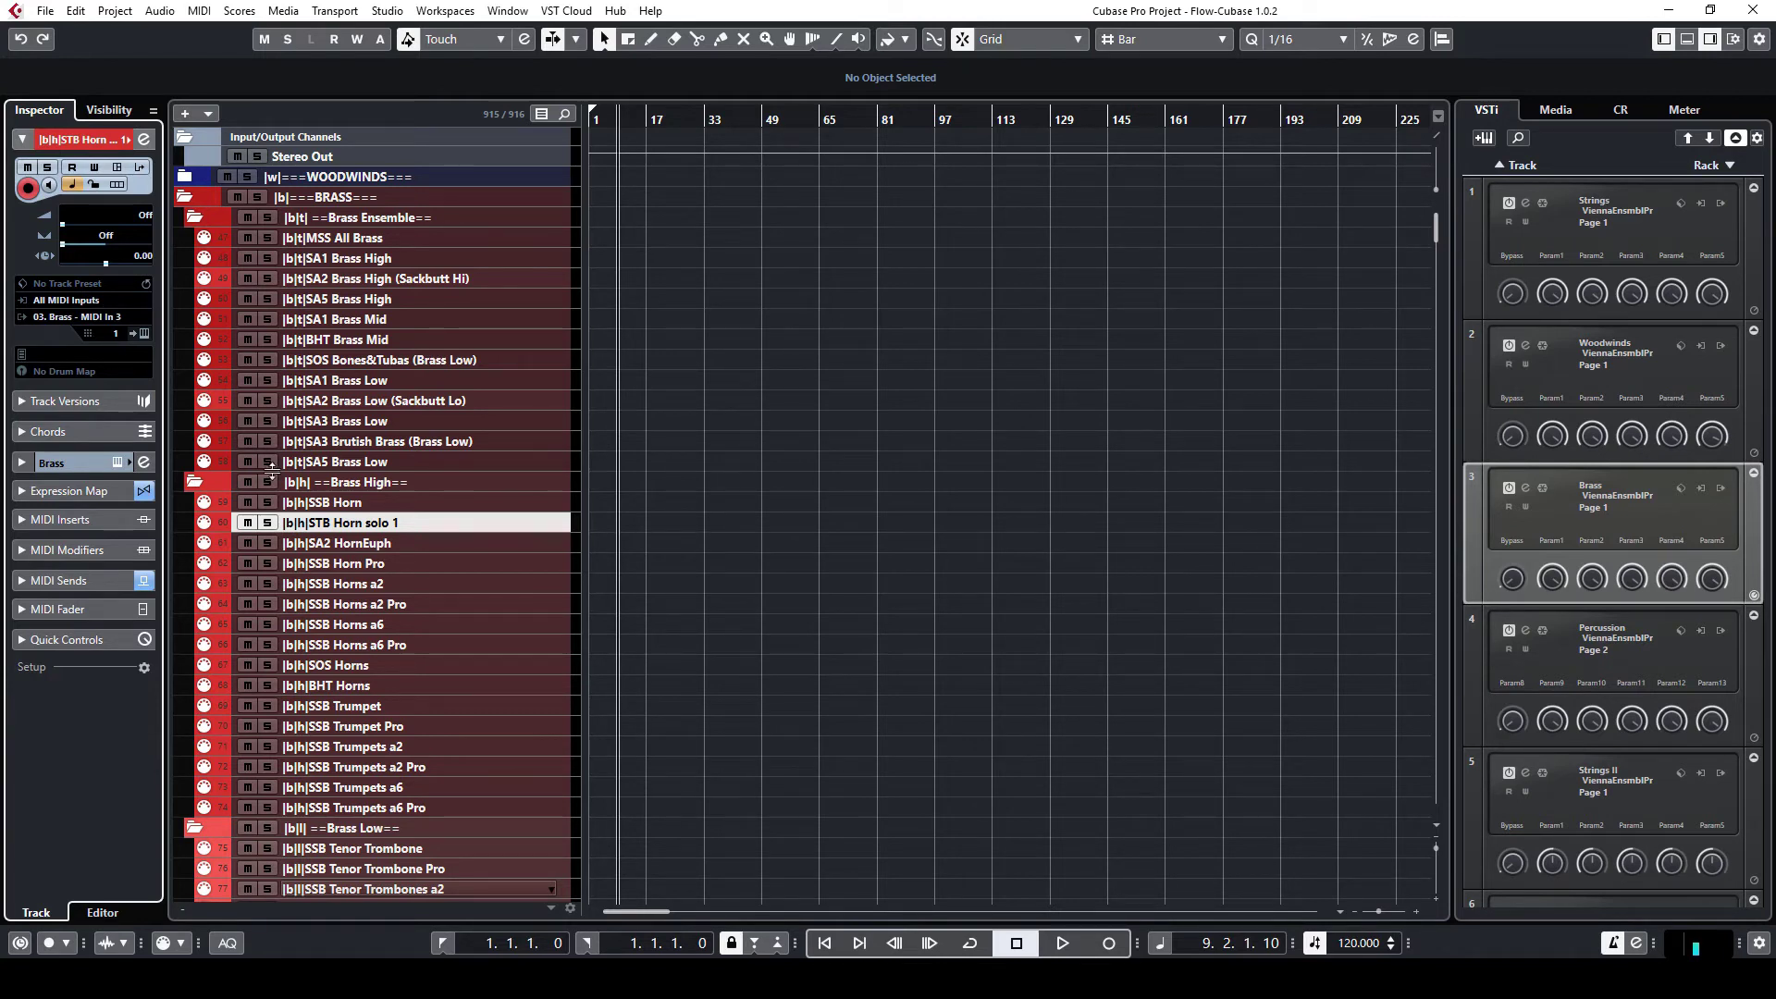
pyautogui.click(91, 491)
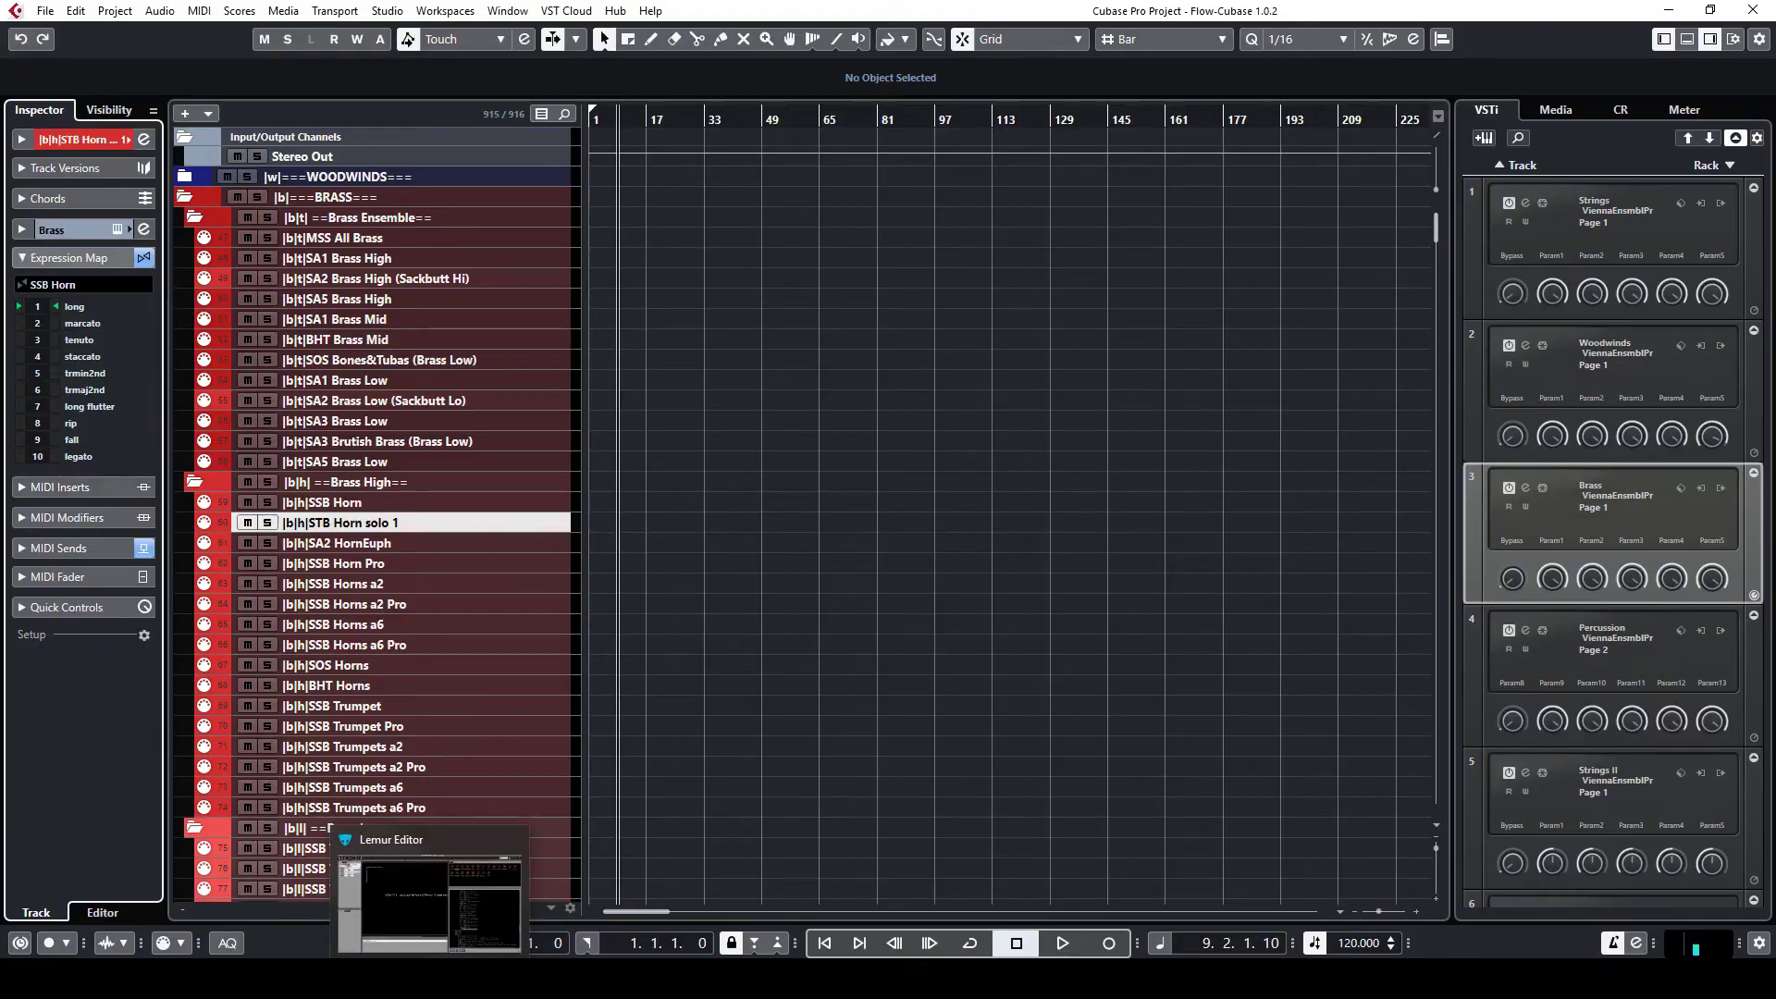
# Switch to Vienna Ensemble Pro and view the Long and Long (Stopped) articulations in the Horn Solo 1 Core techniques patch.
pyautogui.click(430, 981)
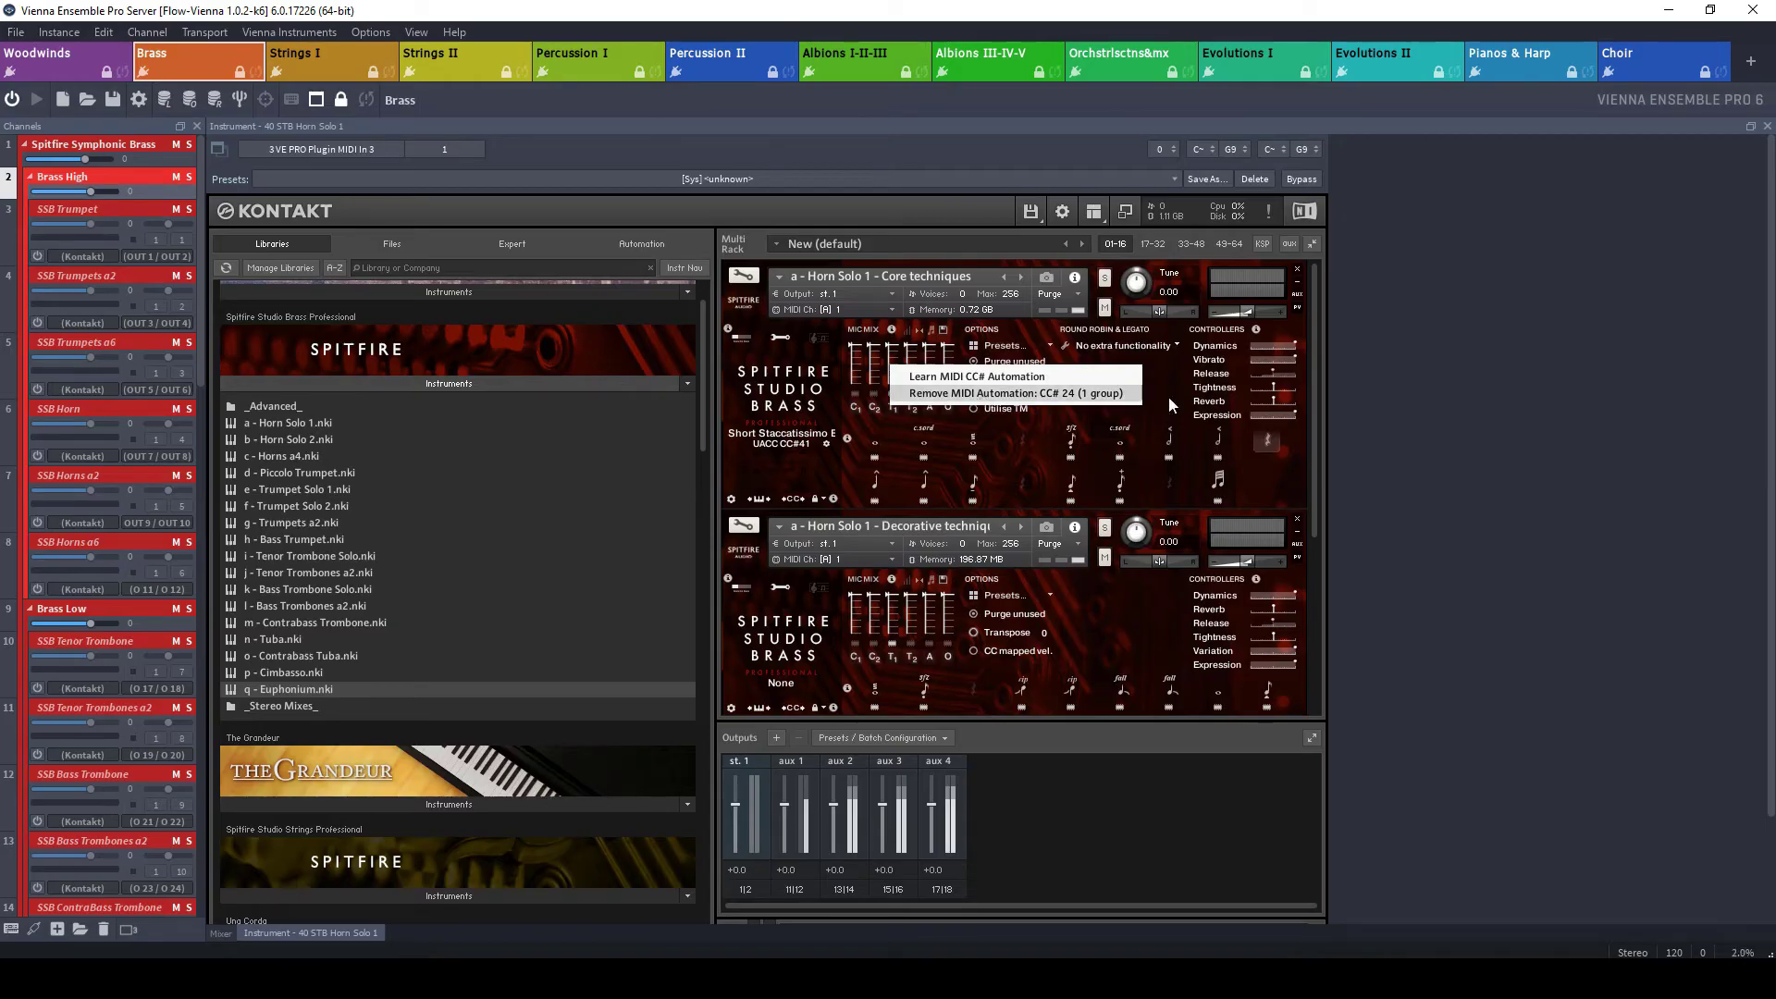
pyautogui.click(1171, 386)
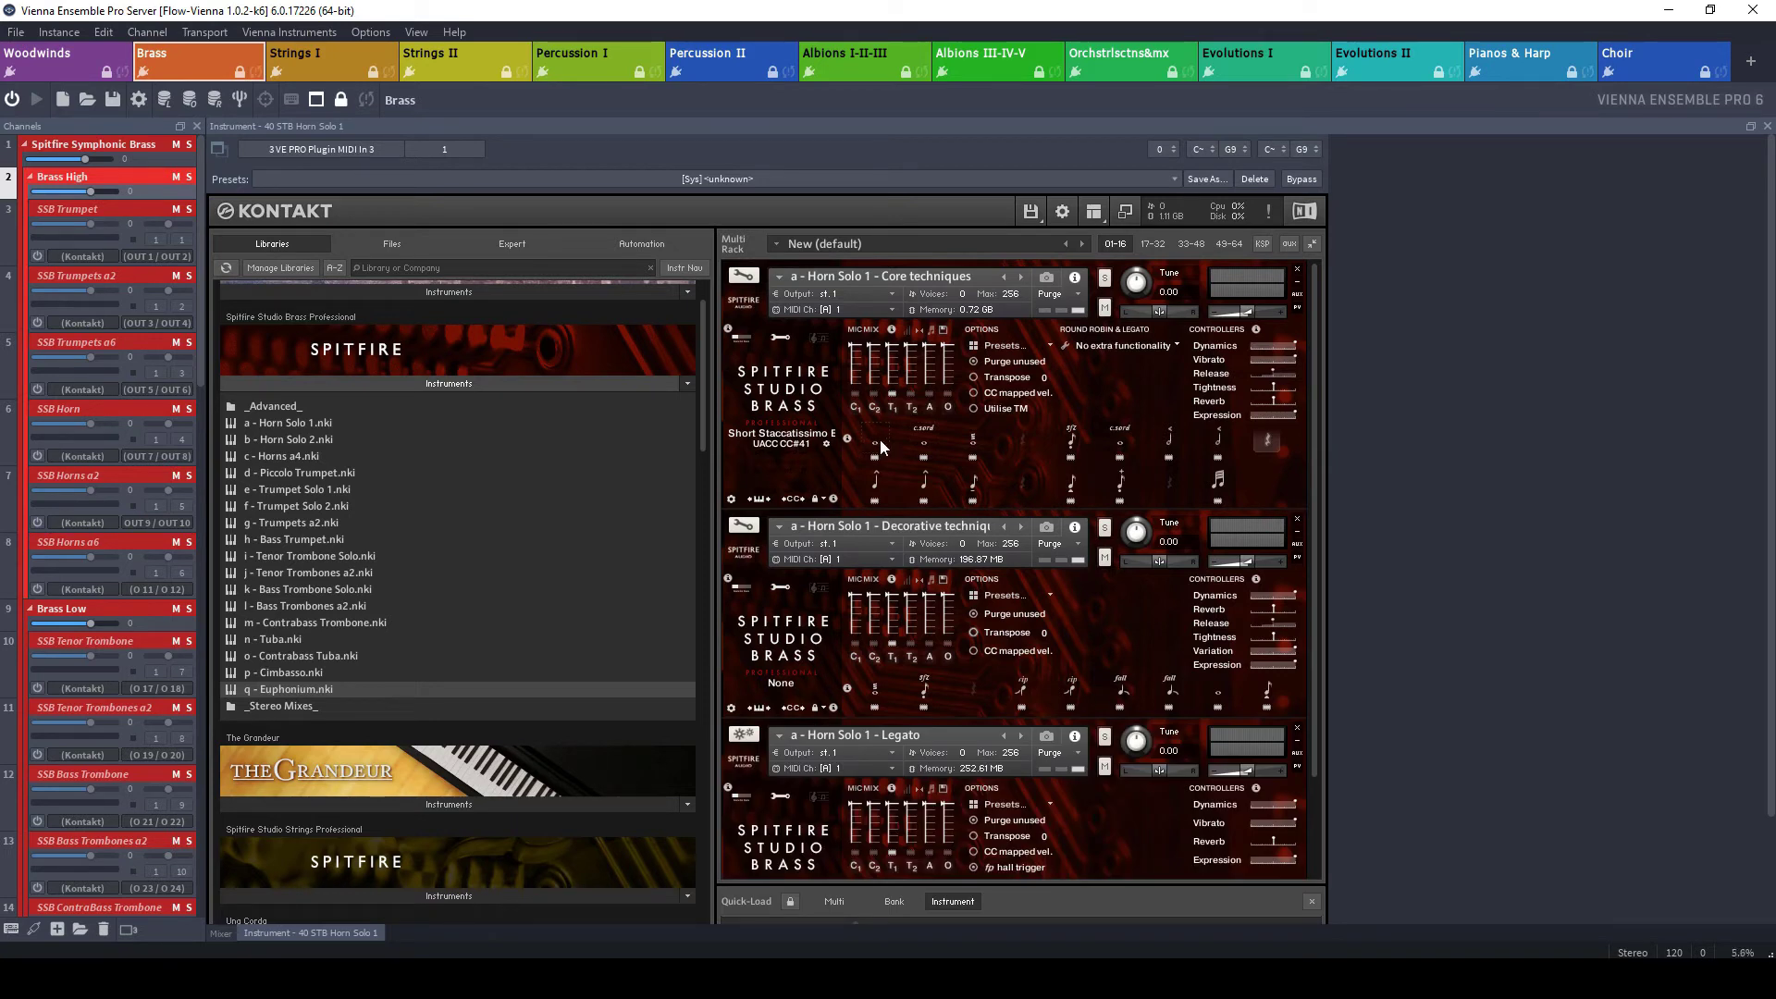
pyautogui.click(877, 444)
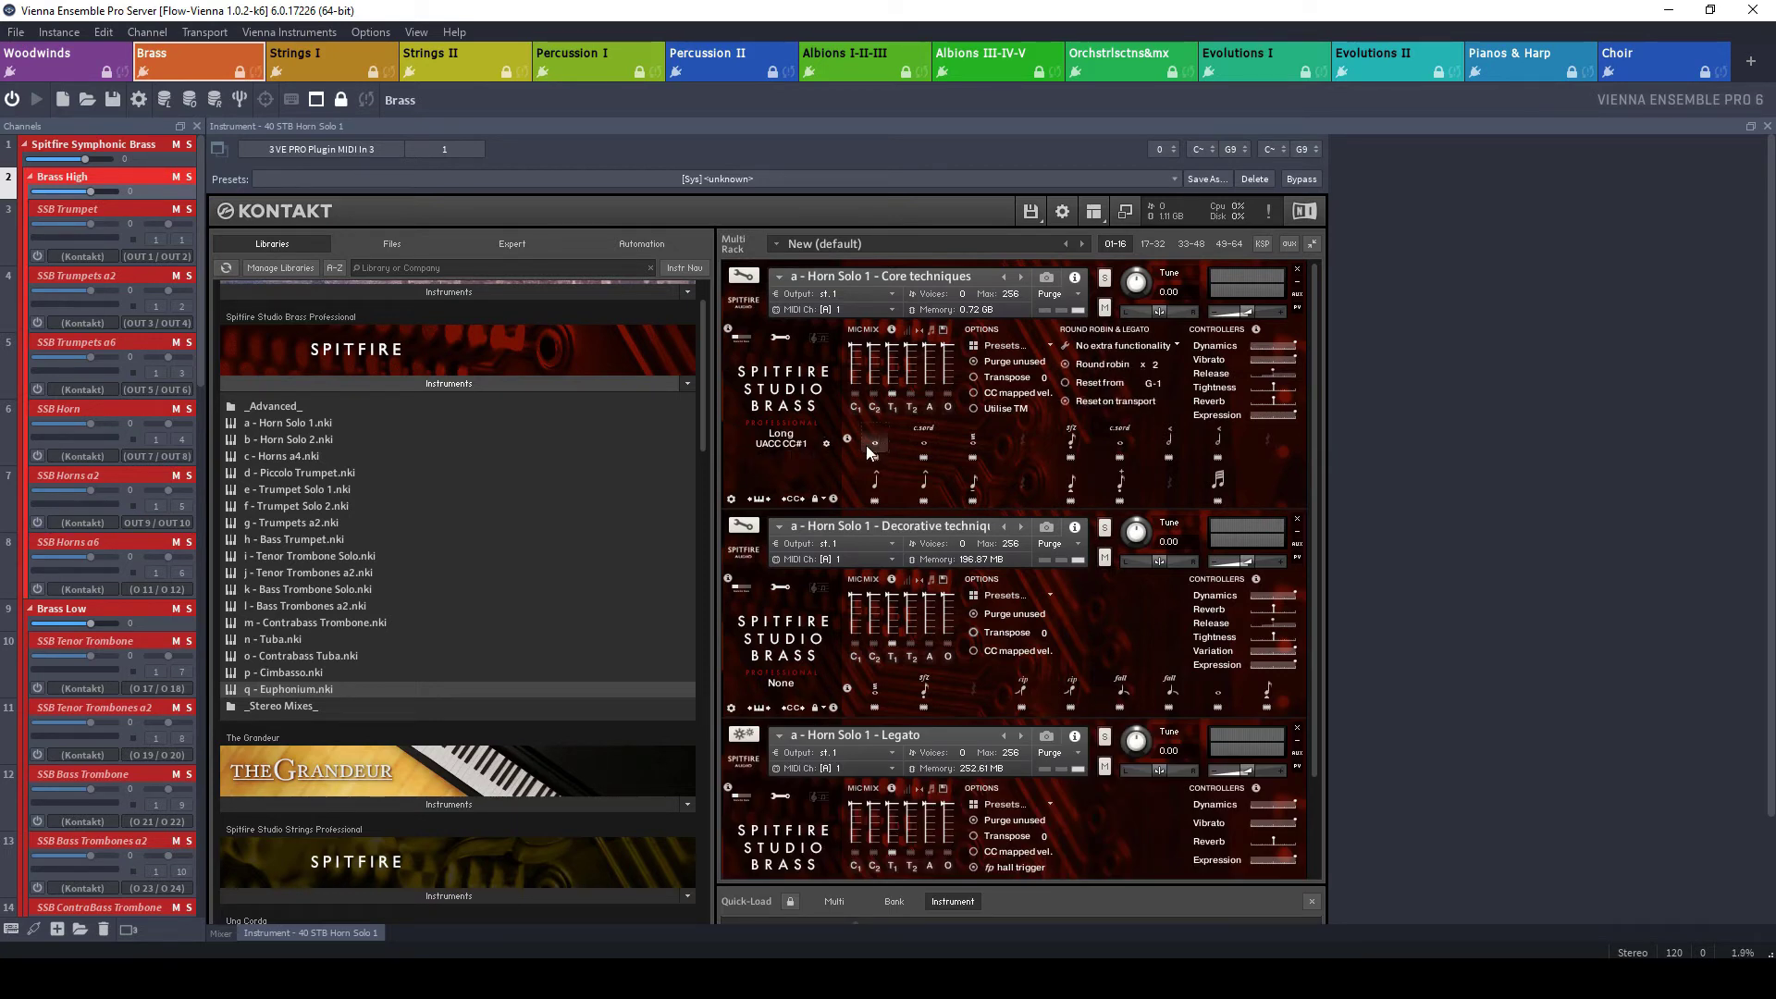
pyautogui.click(925, 445)
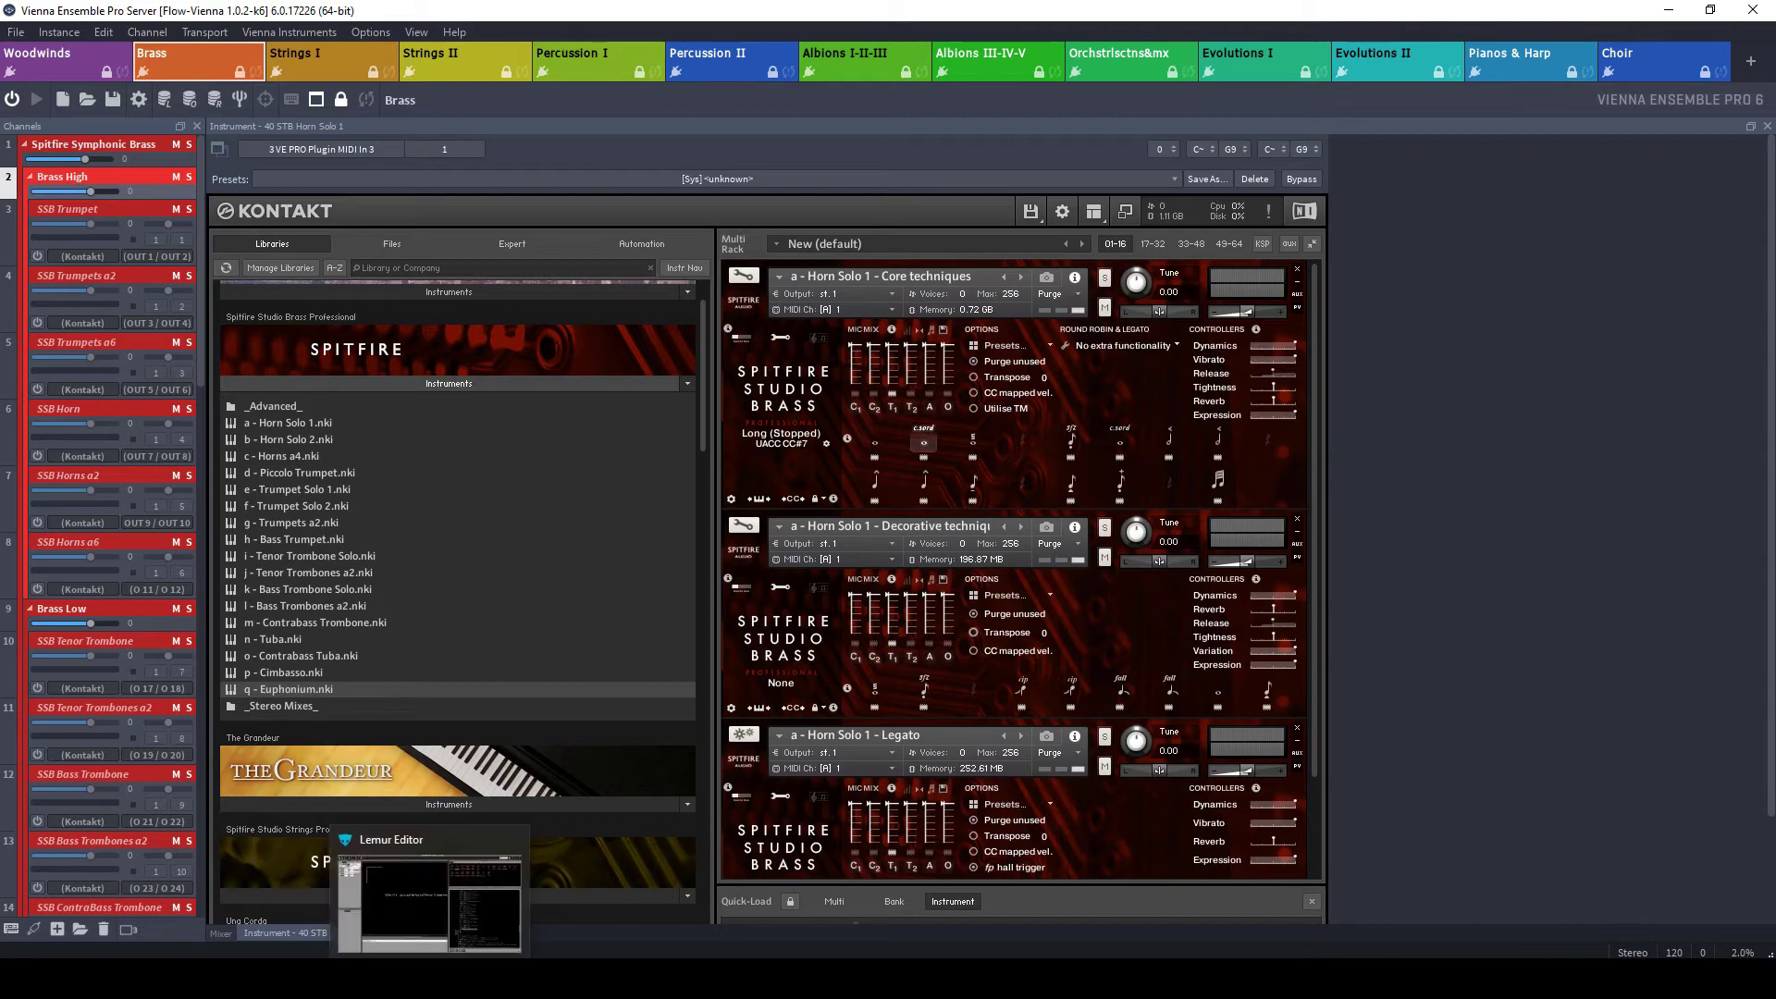
# In Lemur Editor, create an expression named _39ac after _39 in the in7_ch06 container and enter empty braces {} as its value.
pyautogui.click(430, 978)
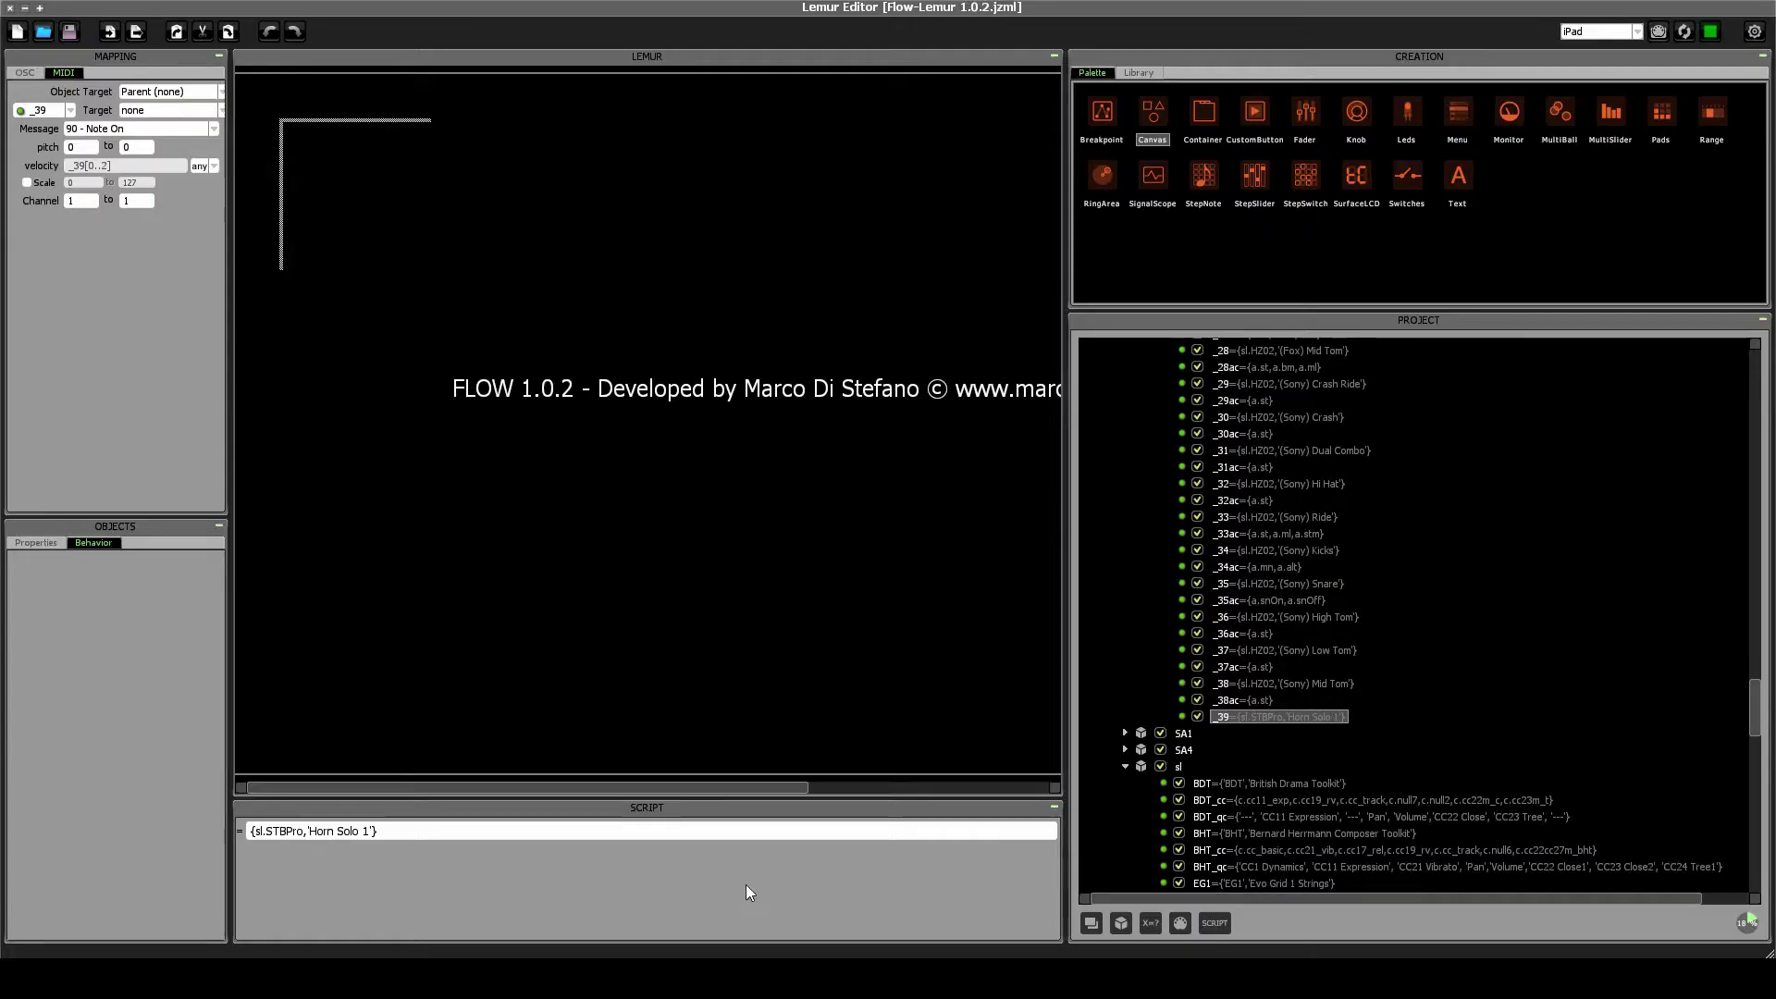
pyautogui.scroll(-3, 1345, 708)
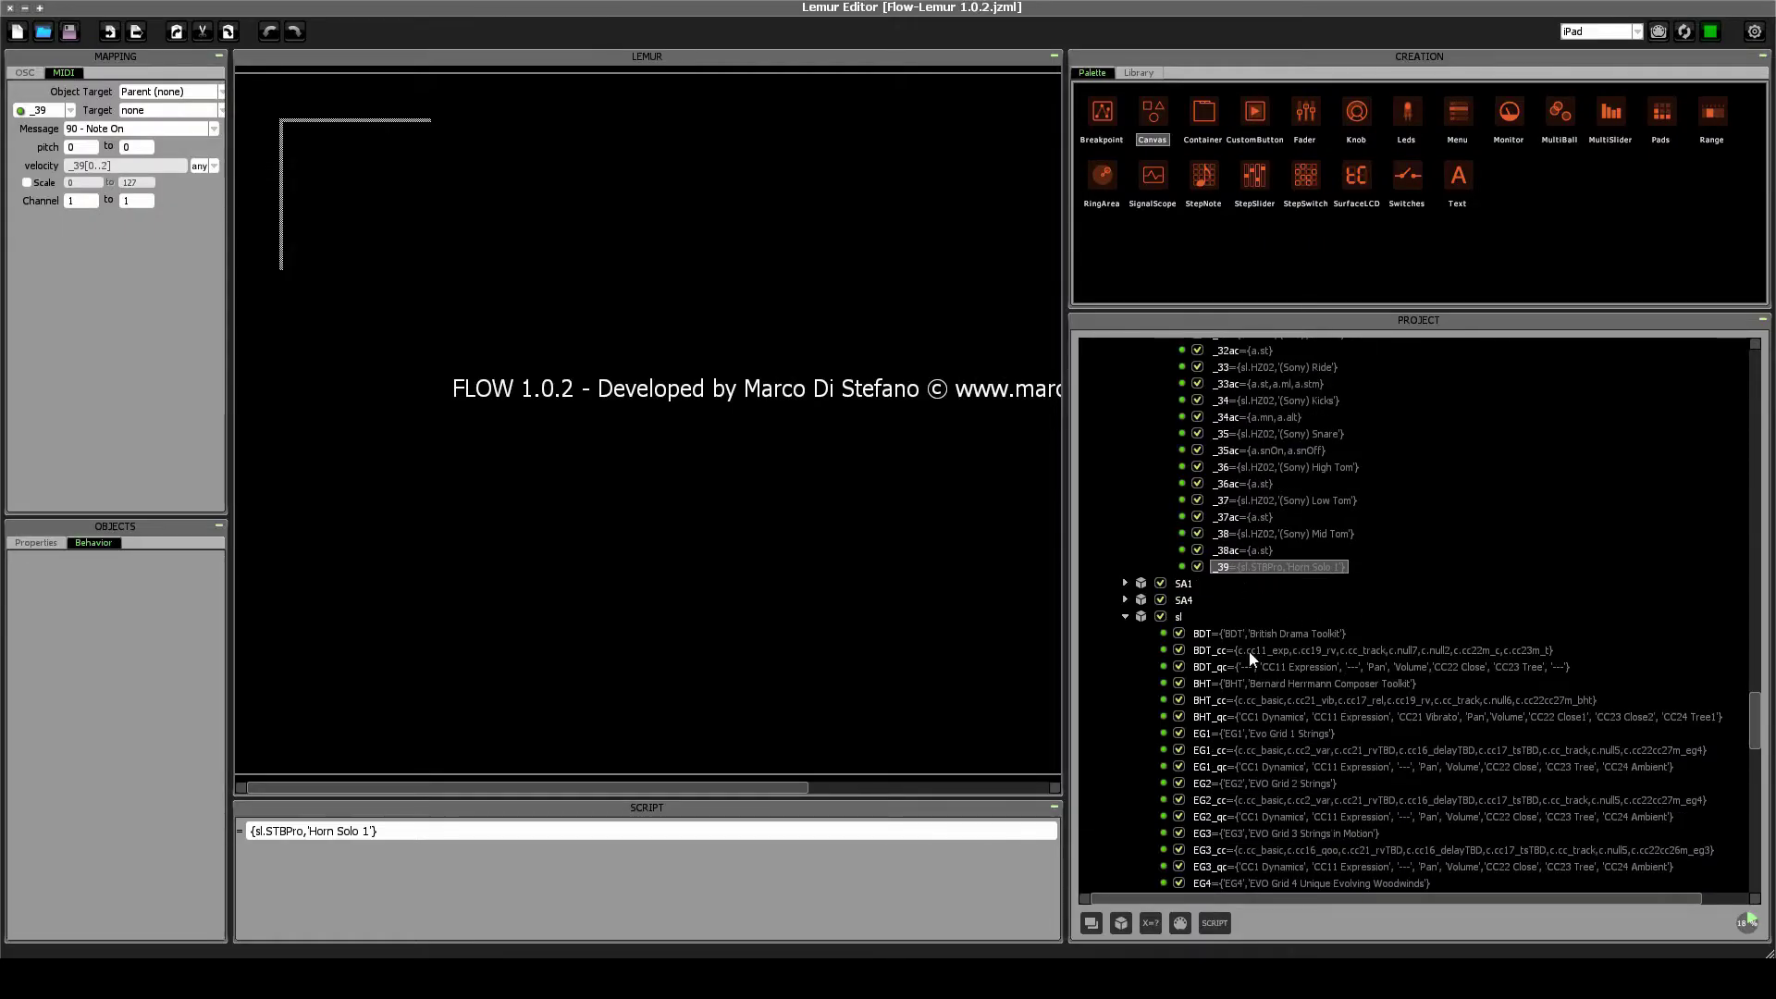
pyautogui.click(1156, 923)
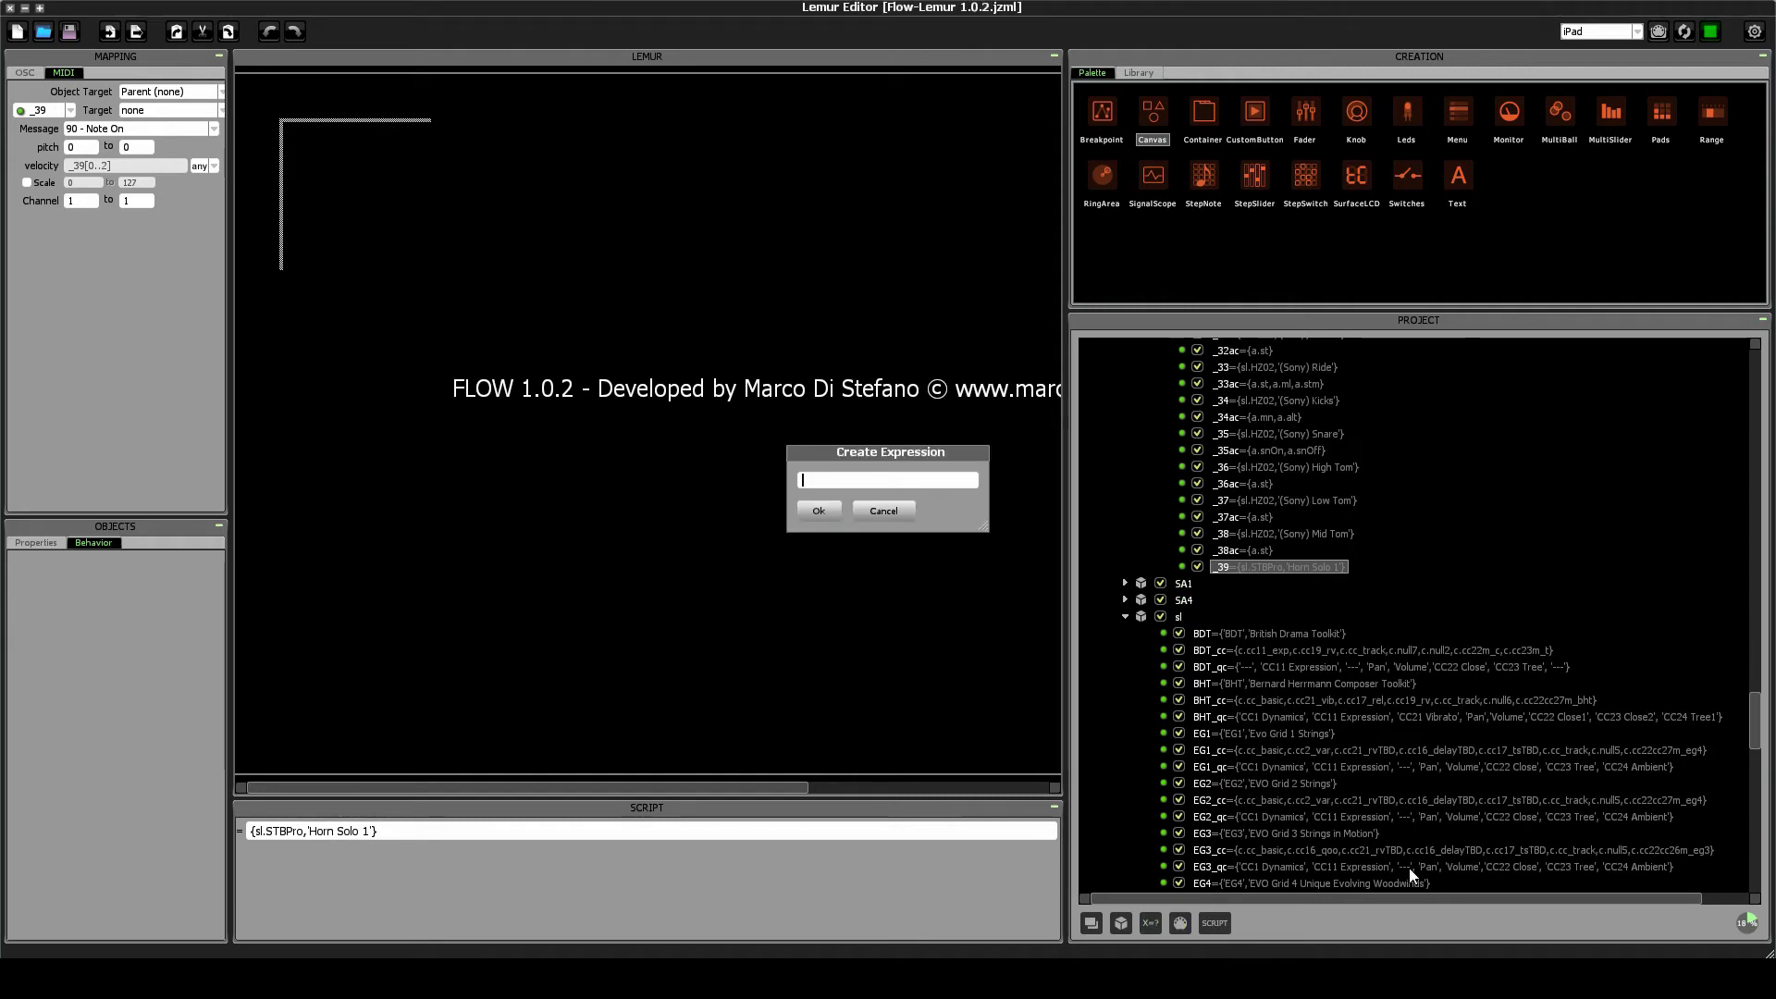
pyautogui.write('_39ac')
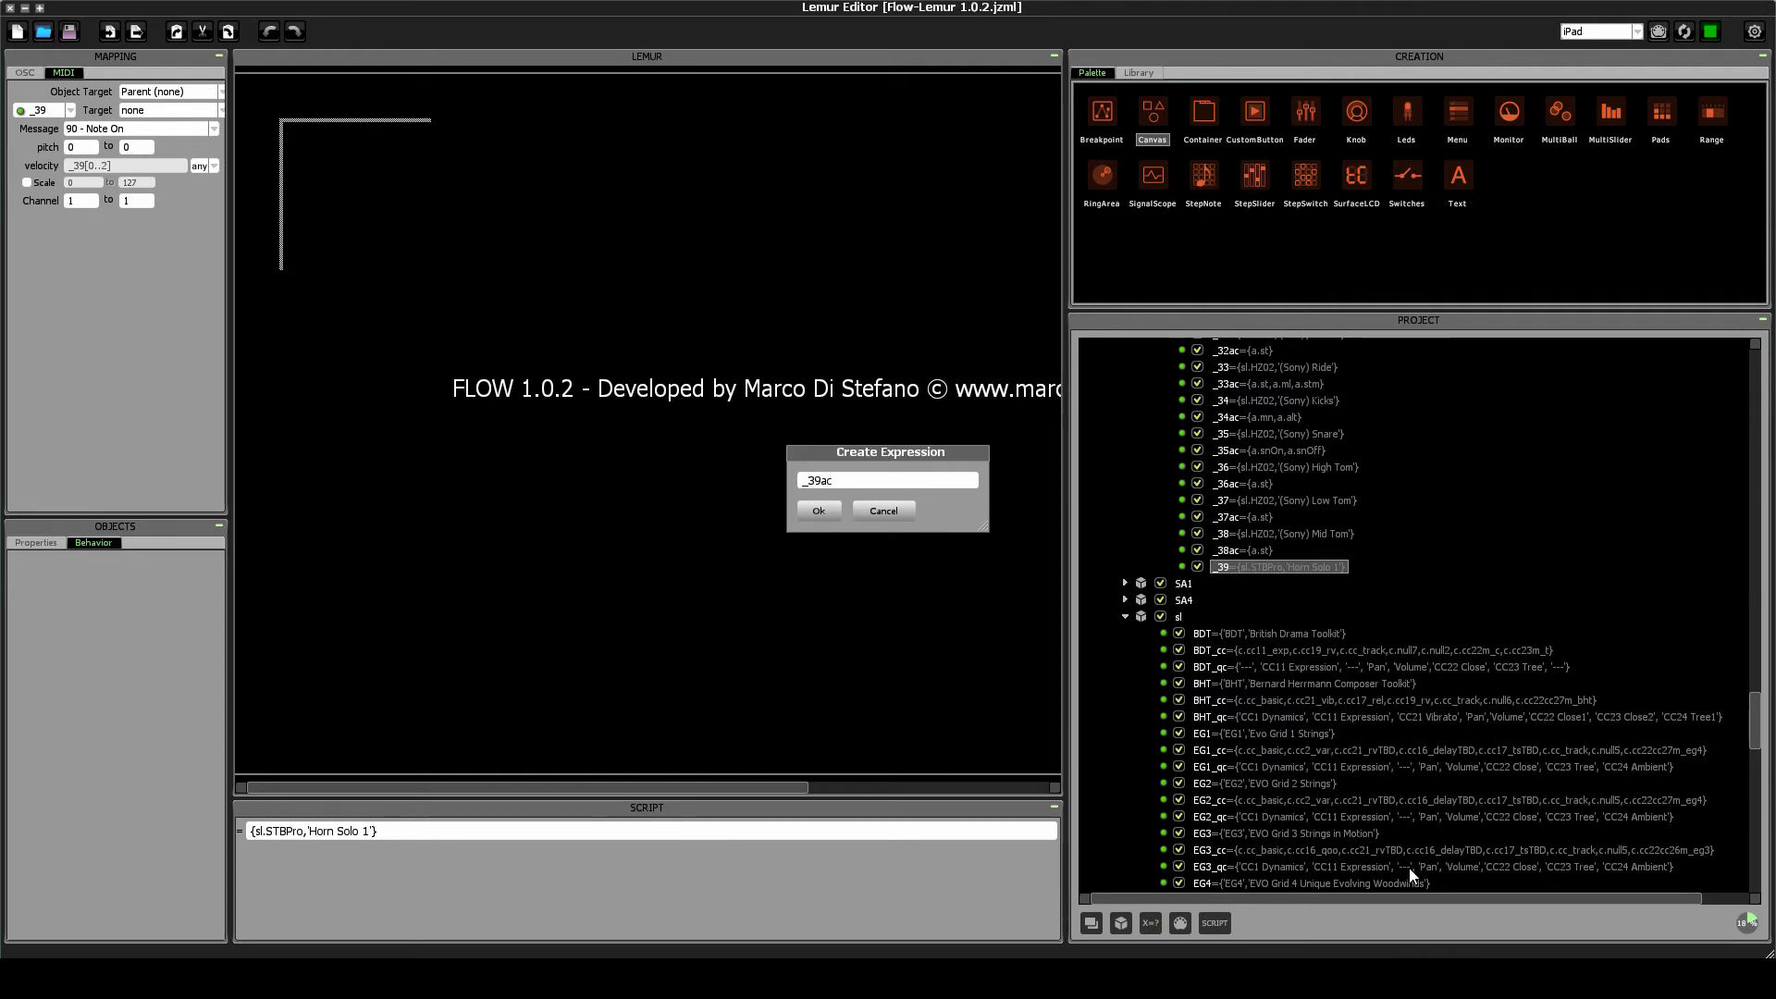
pyautogui.press('Return')
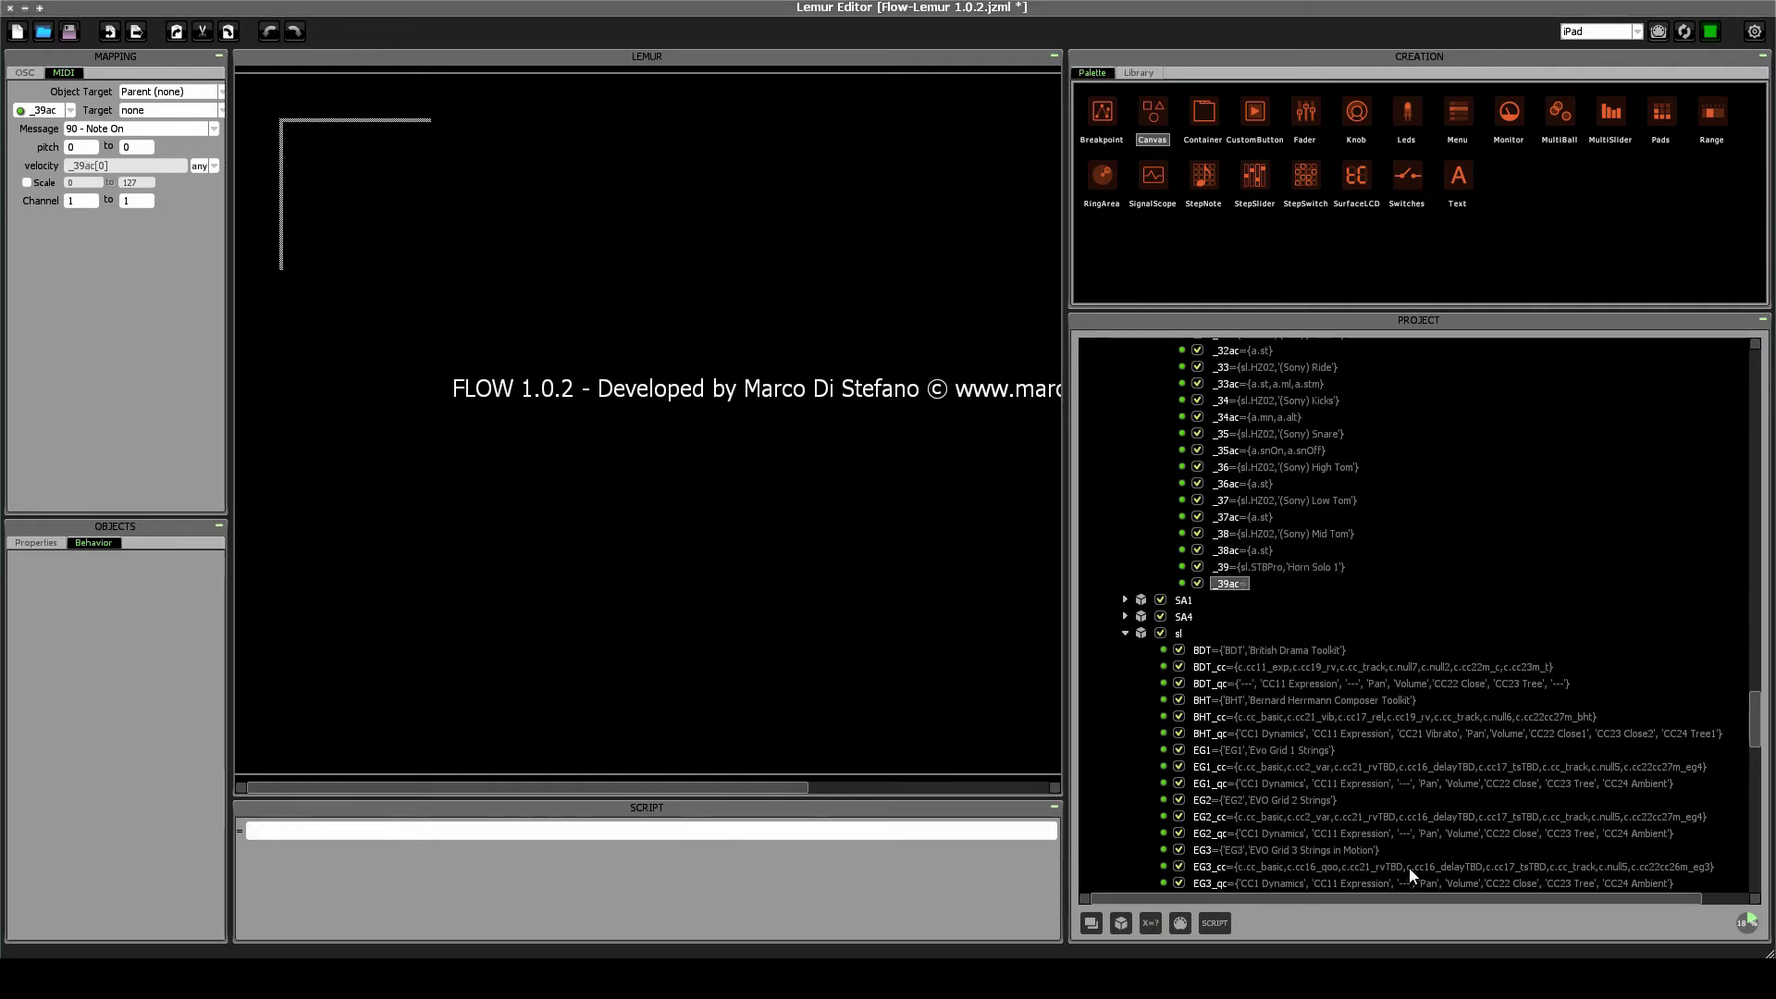
pyautogui.write('{}')
pyautogui.press('Left')
# Recheck the Horn Solo 1 articulations in Vienna Ensemble Pro and look up the expression for 'long' in Lemur's a container.
pyautogui.hotkey('alt', 'Tab')
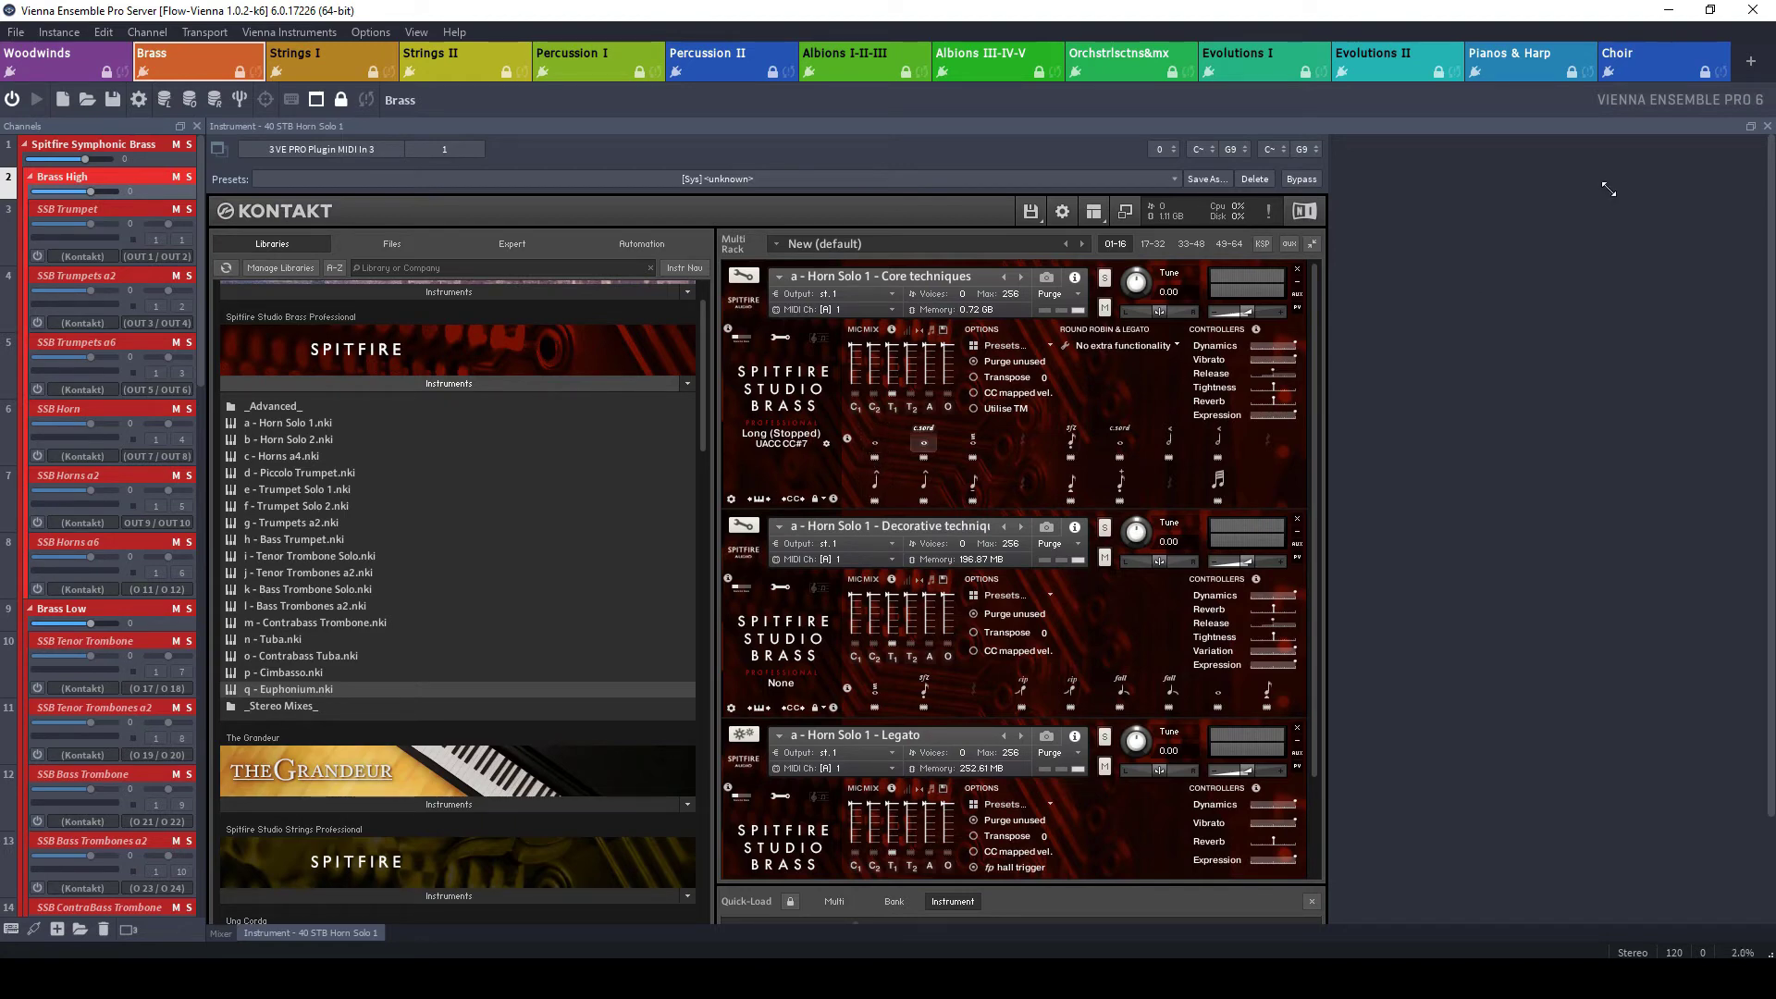
pyautogui.hotkey('alt', 'Tab')
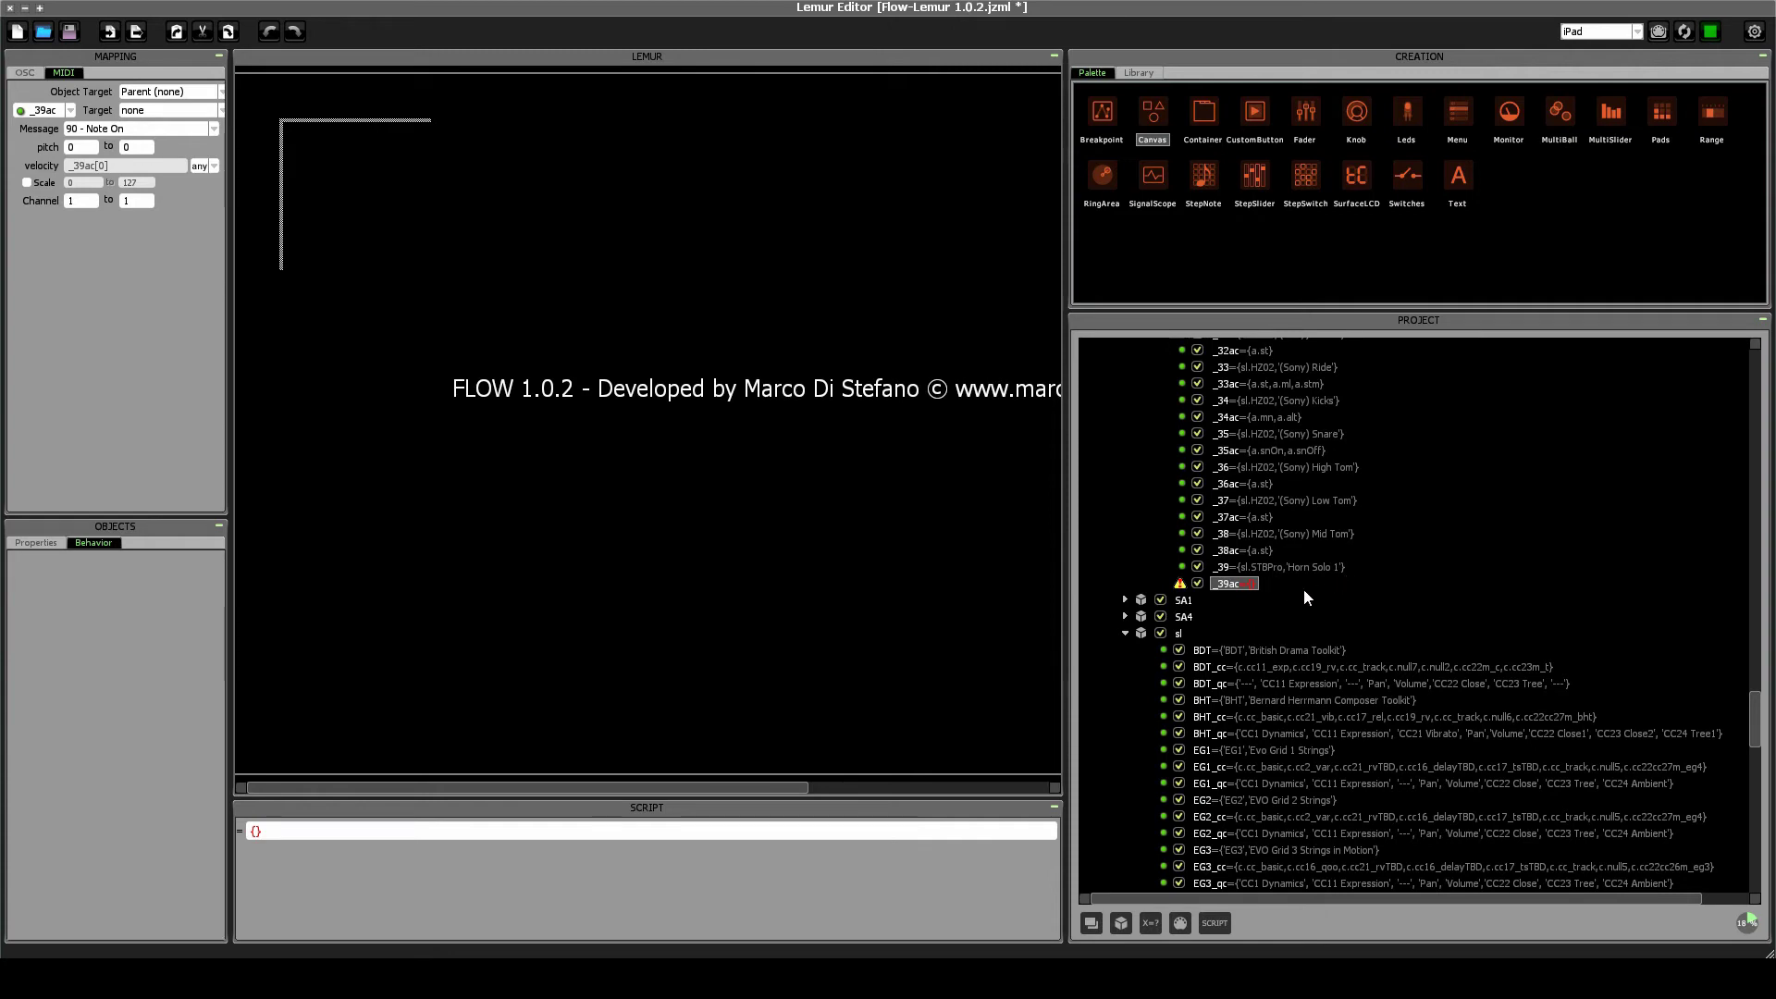
pyautogui.scroll(20, 1323, 629)
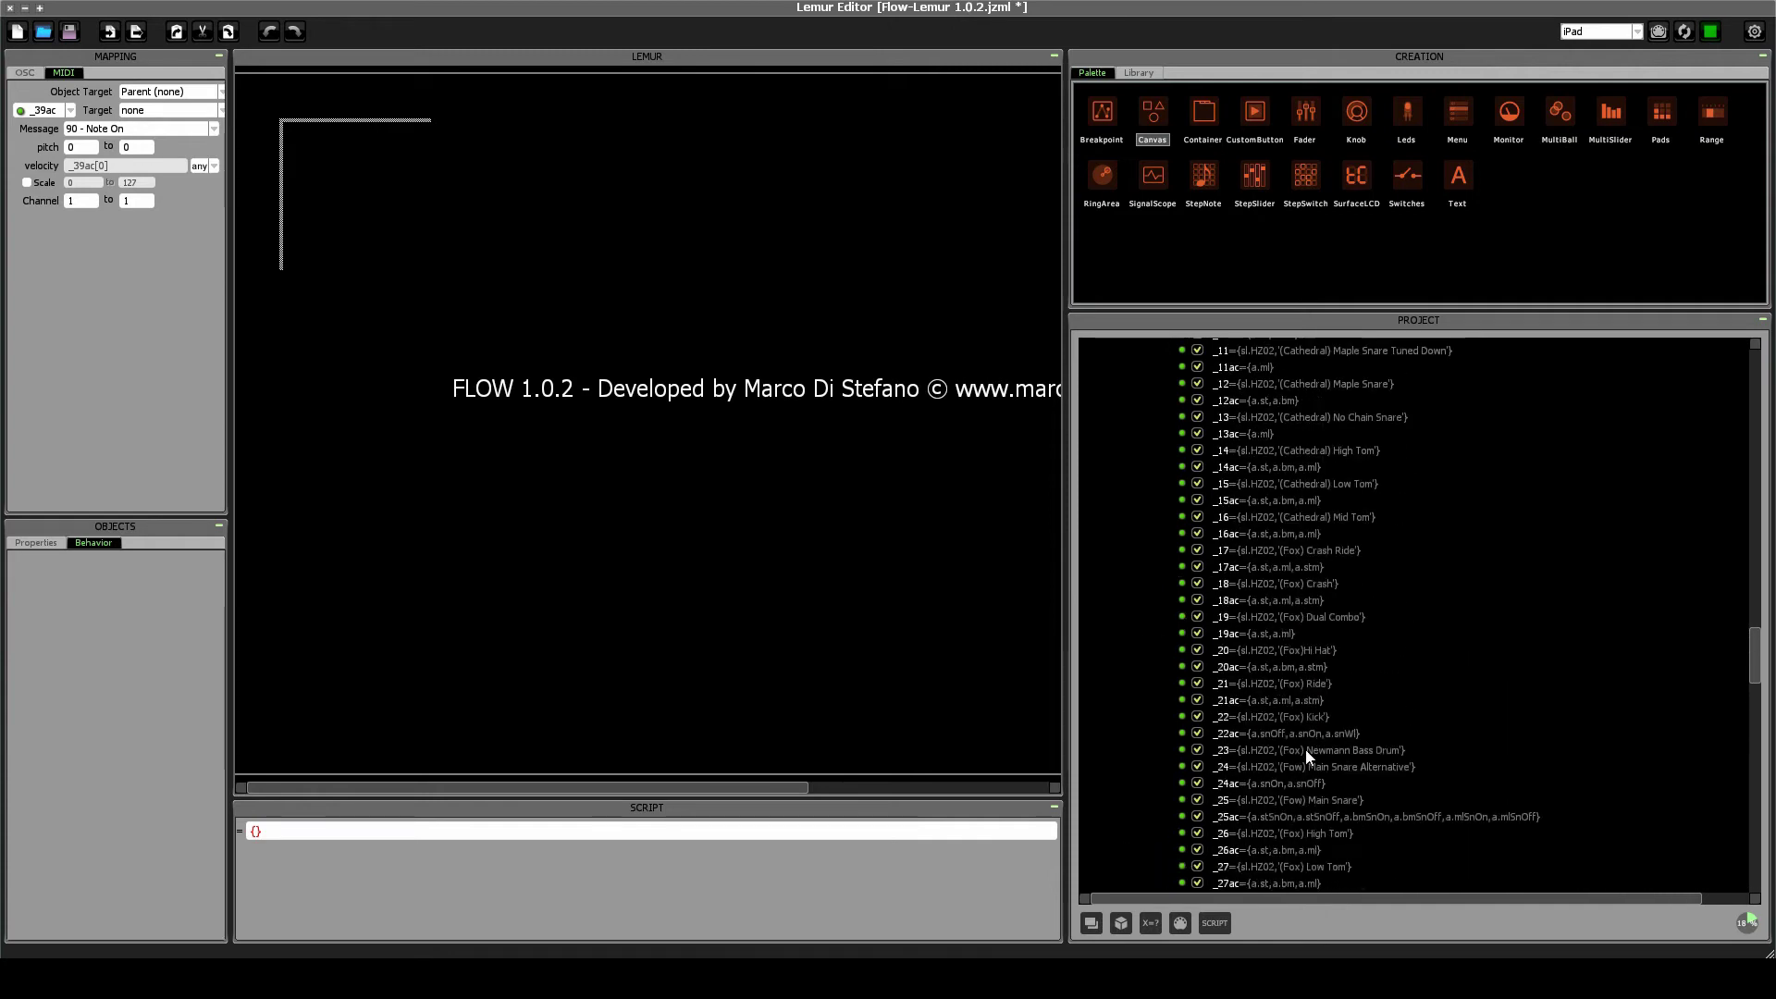
pyautogui.scroll(20, 1341, 730)
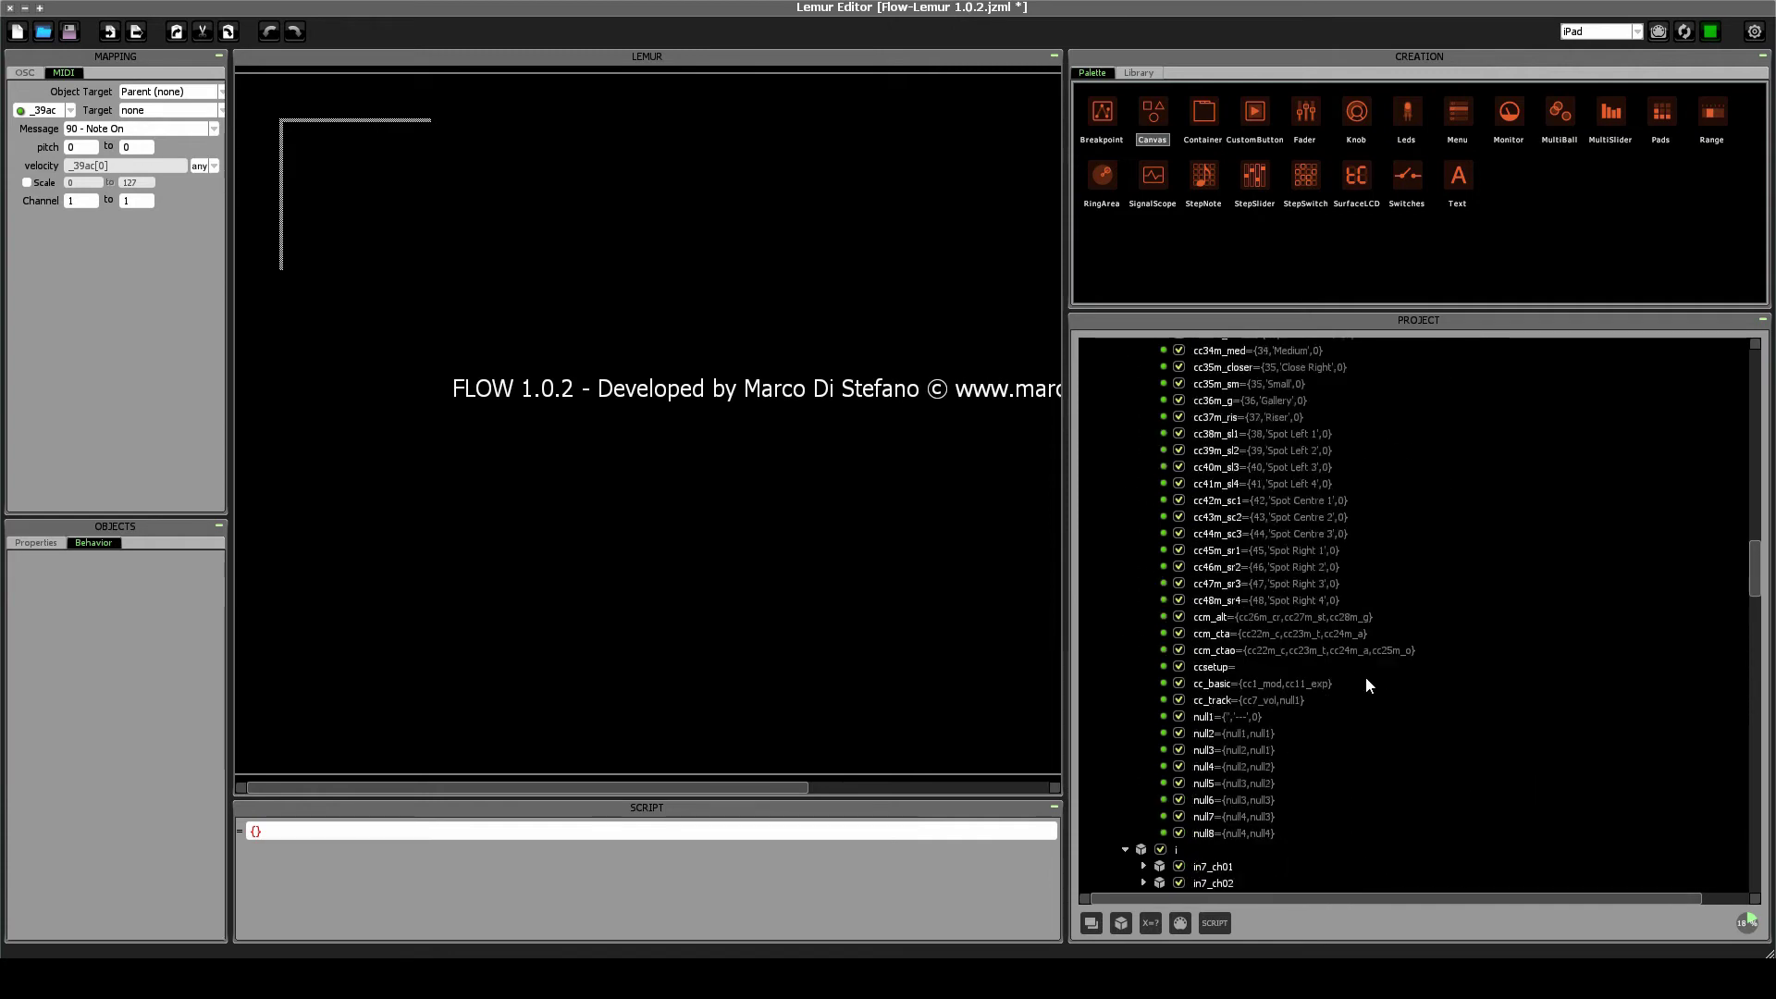
pyautogui.scroll(20, 1304, 740)
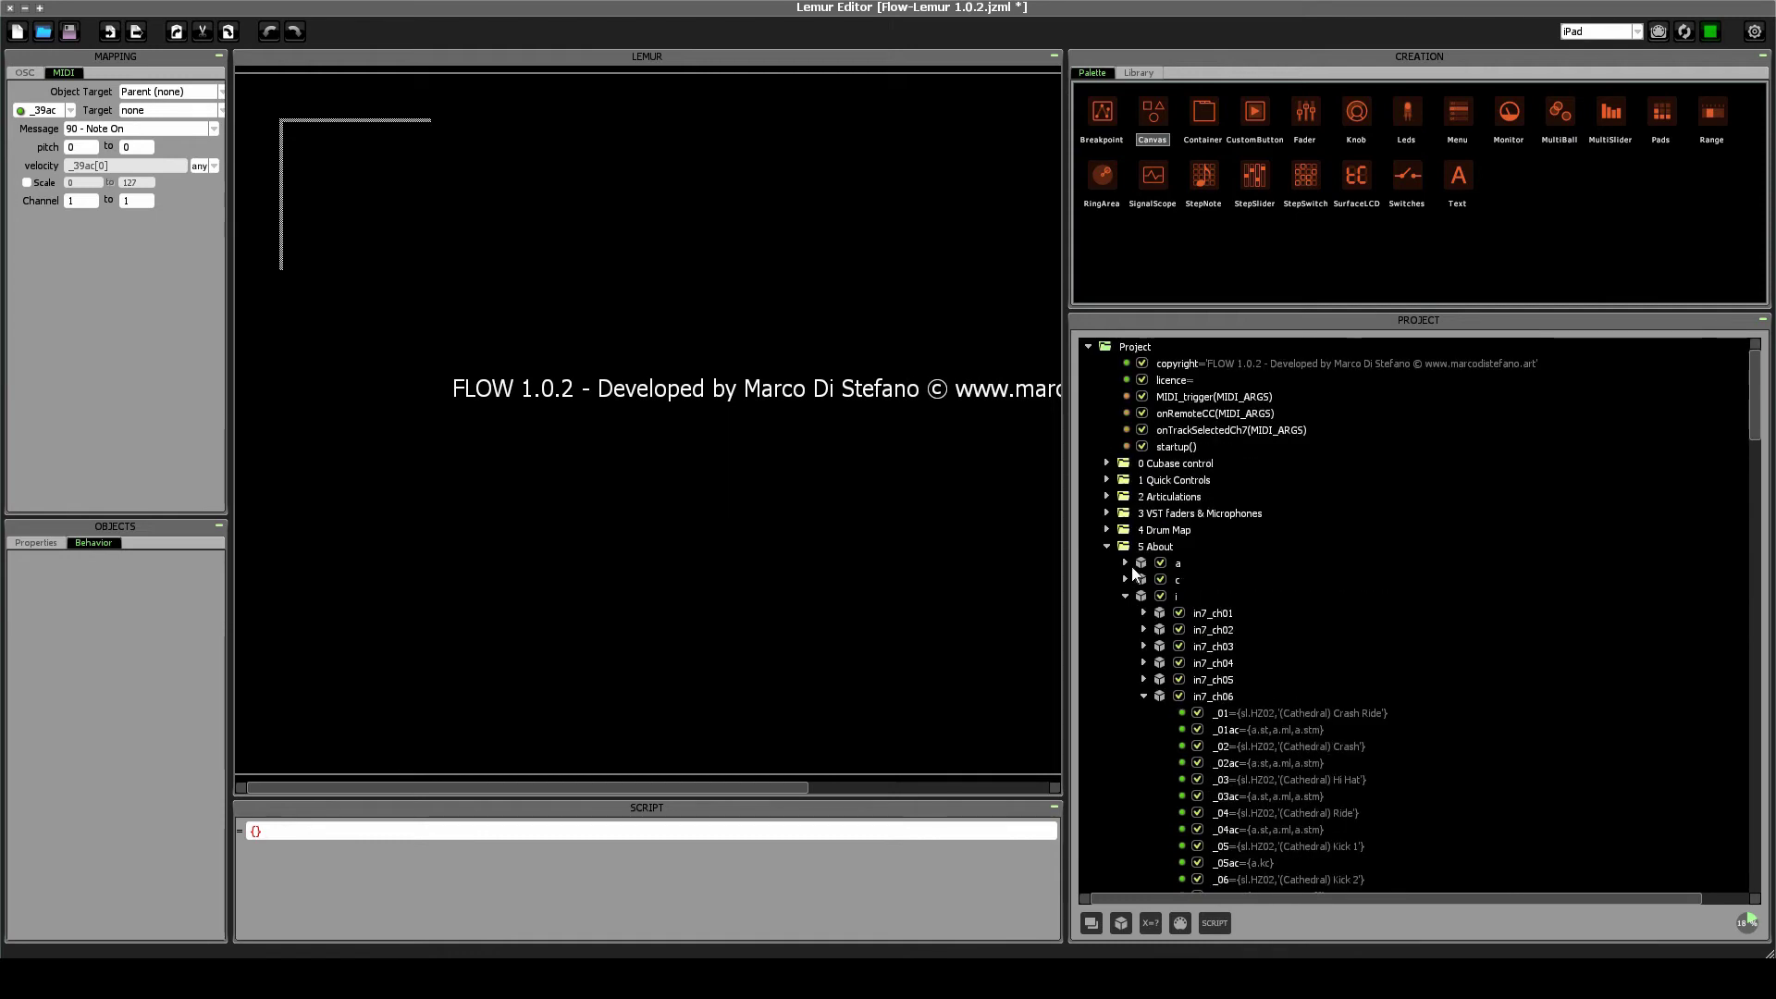
pyautogui.click(1125, 564)
pyautogui.scroll(-5, 1277, 588)
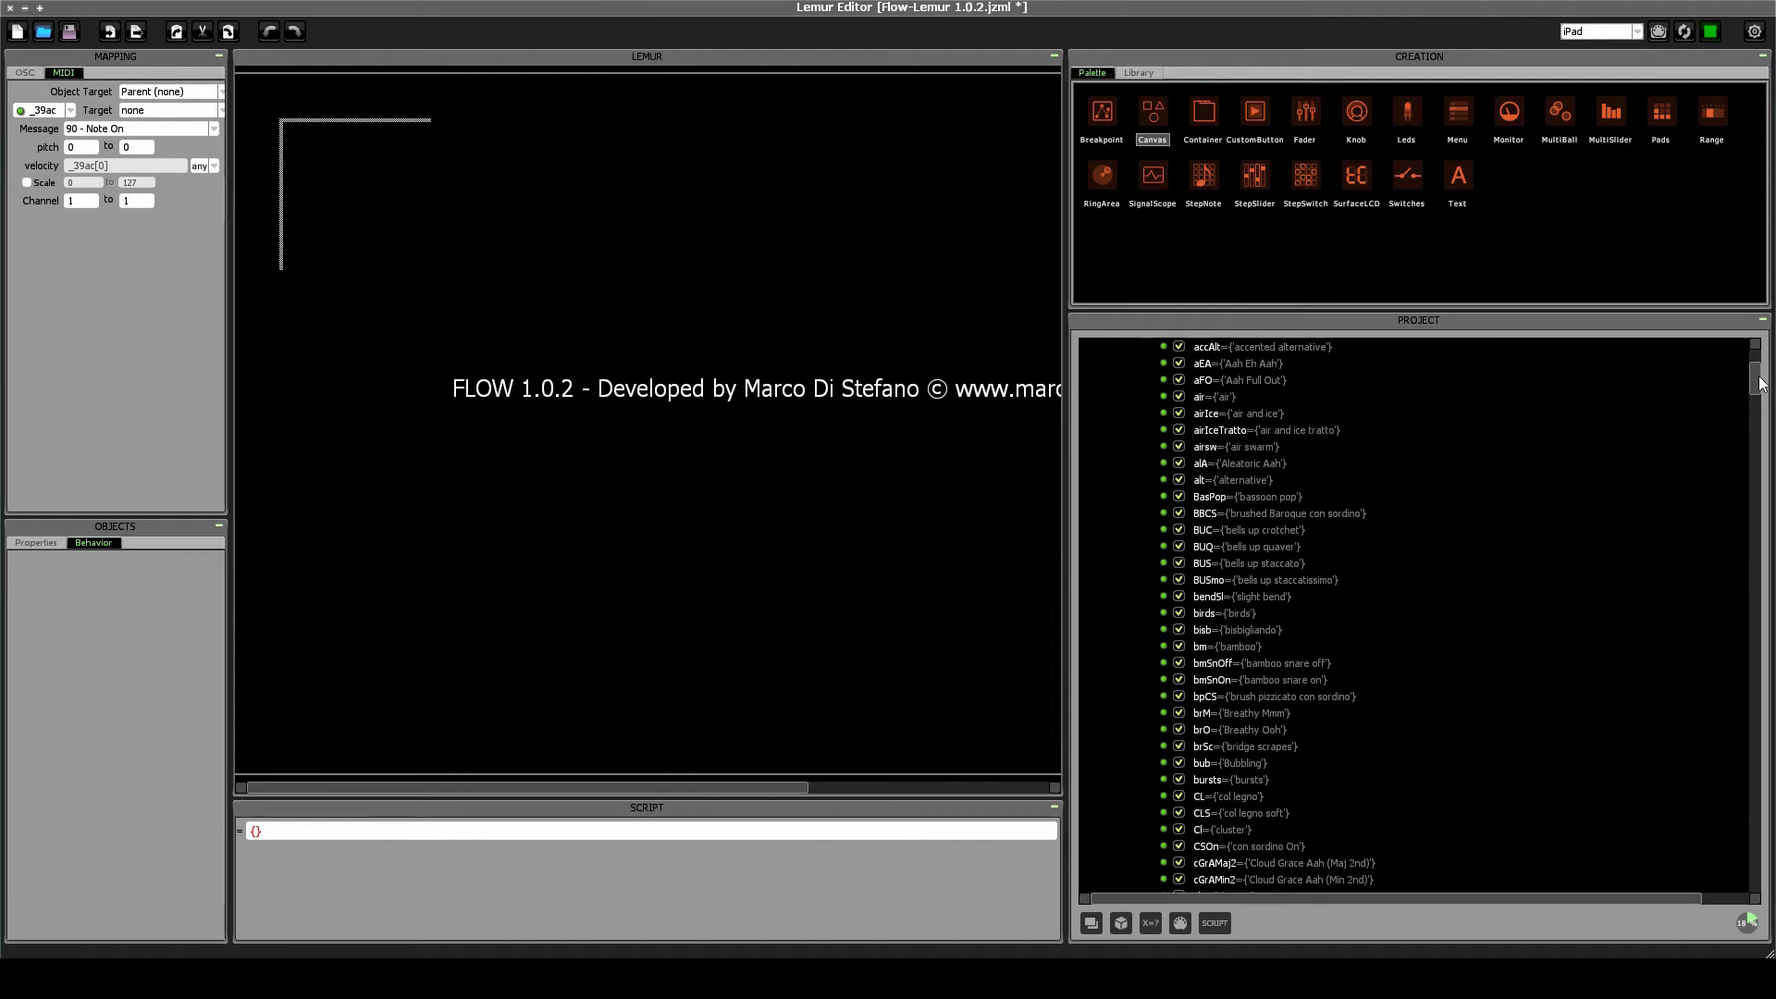
pyautogui.moveTo(1758, 381); pyautogui.dragTo(1767, 476)
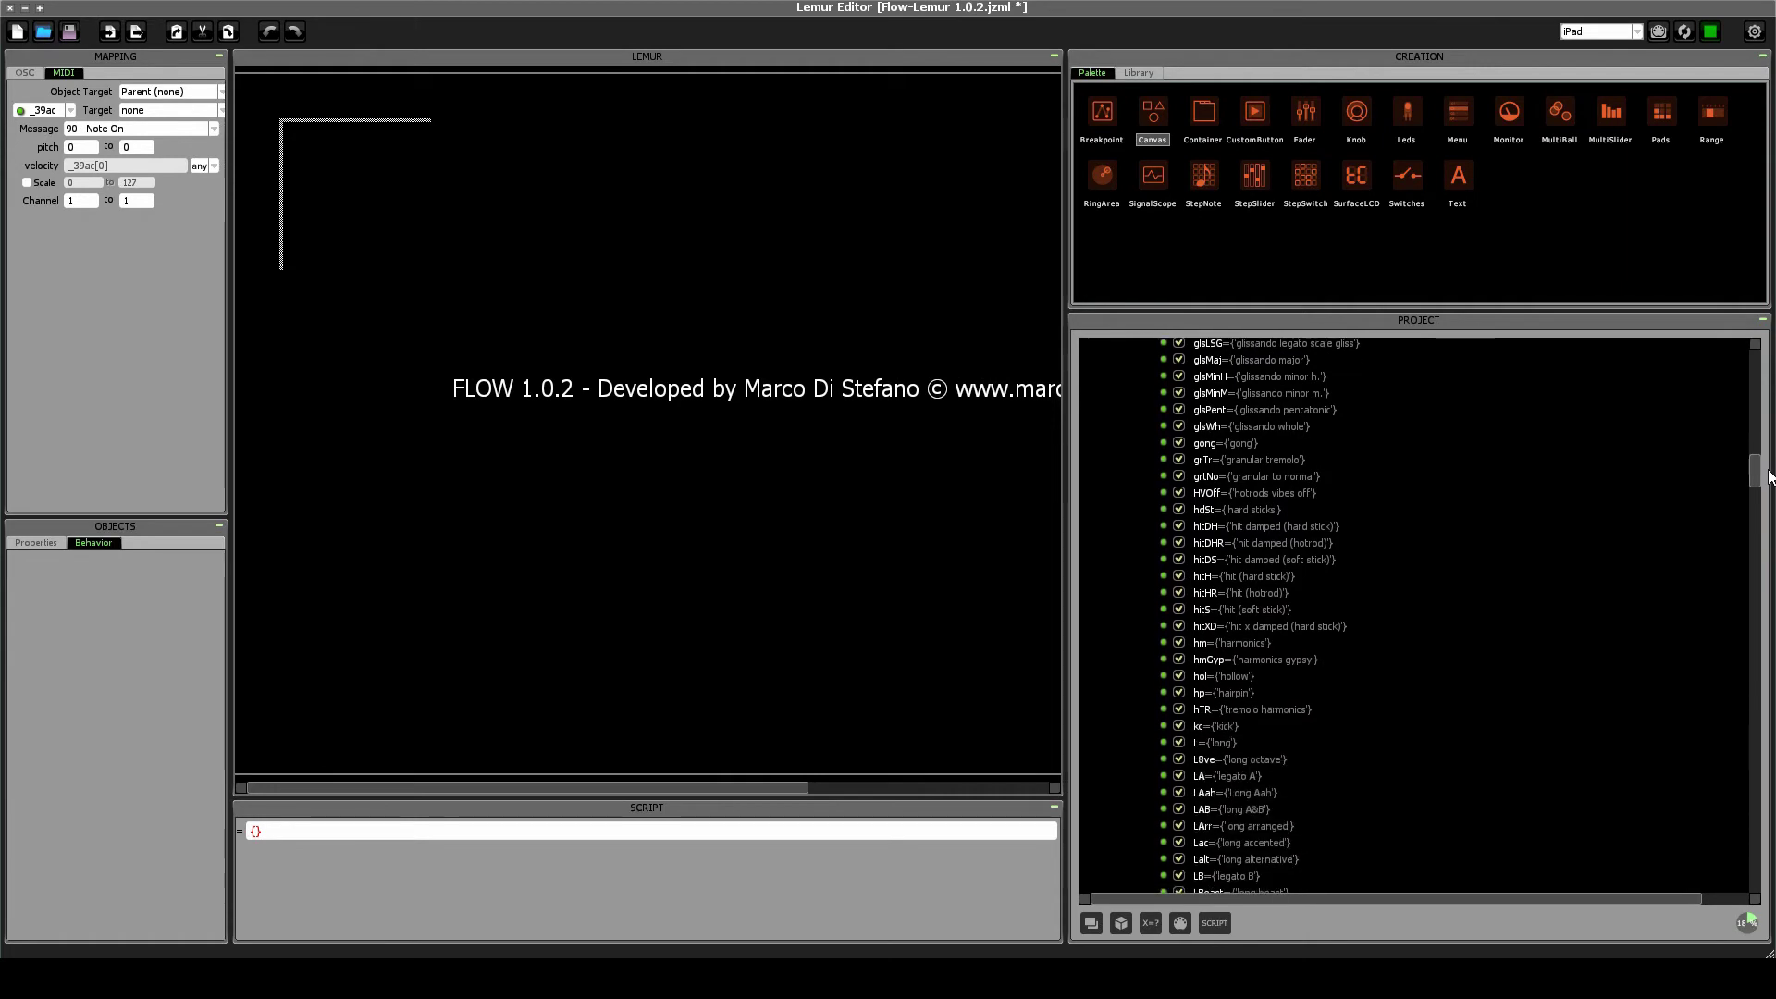
pyautogui.click(1222, 744)
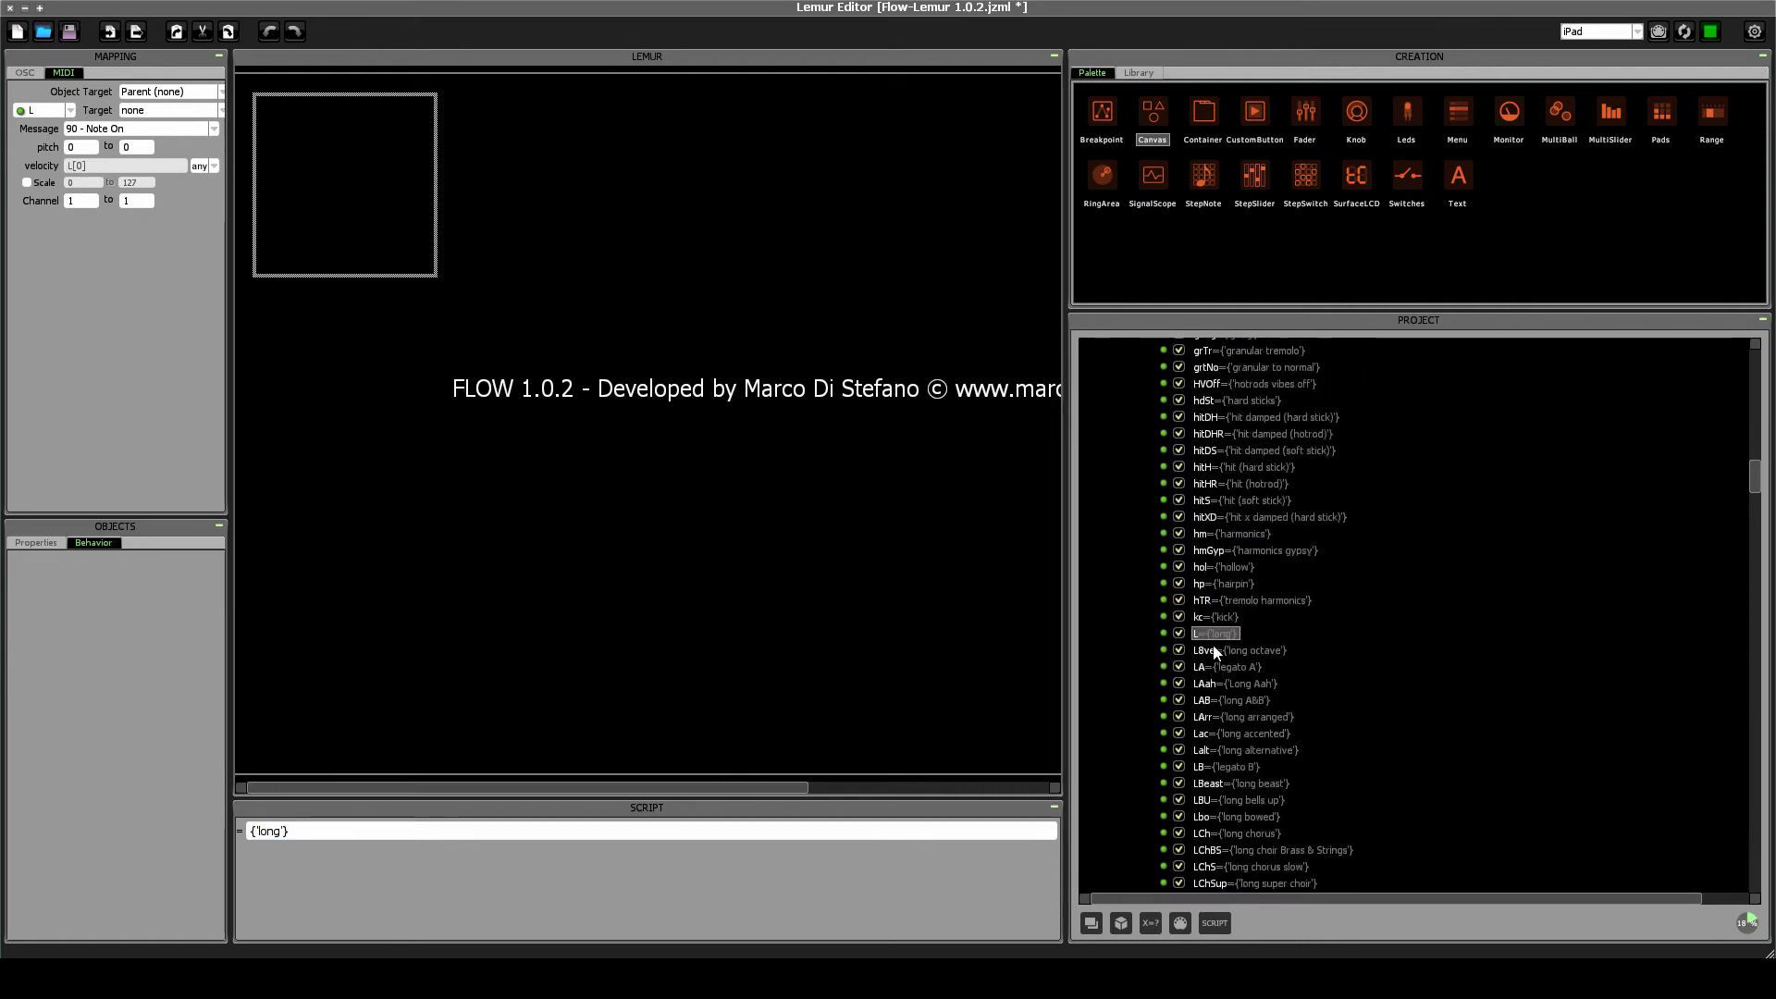
# Set the _39ac expression in the in7_ch06 container to {a.L} and save the project.
pyautogui.moveTo(1754, 483); pyautogui.dragTo(1755, 801)
pyautogui.click(1244, 491)
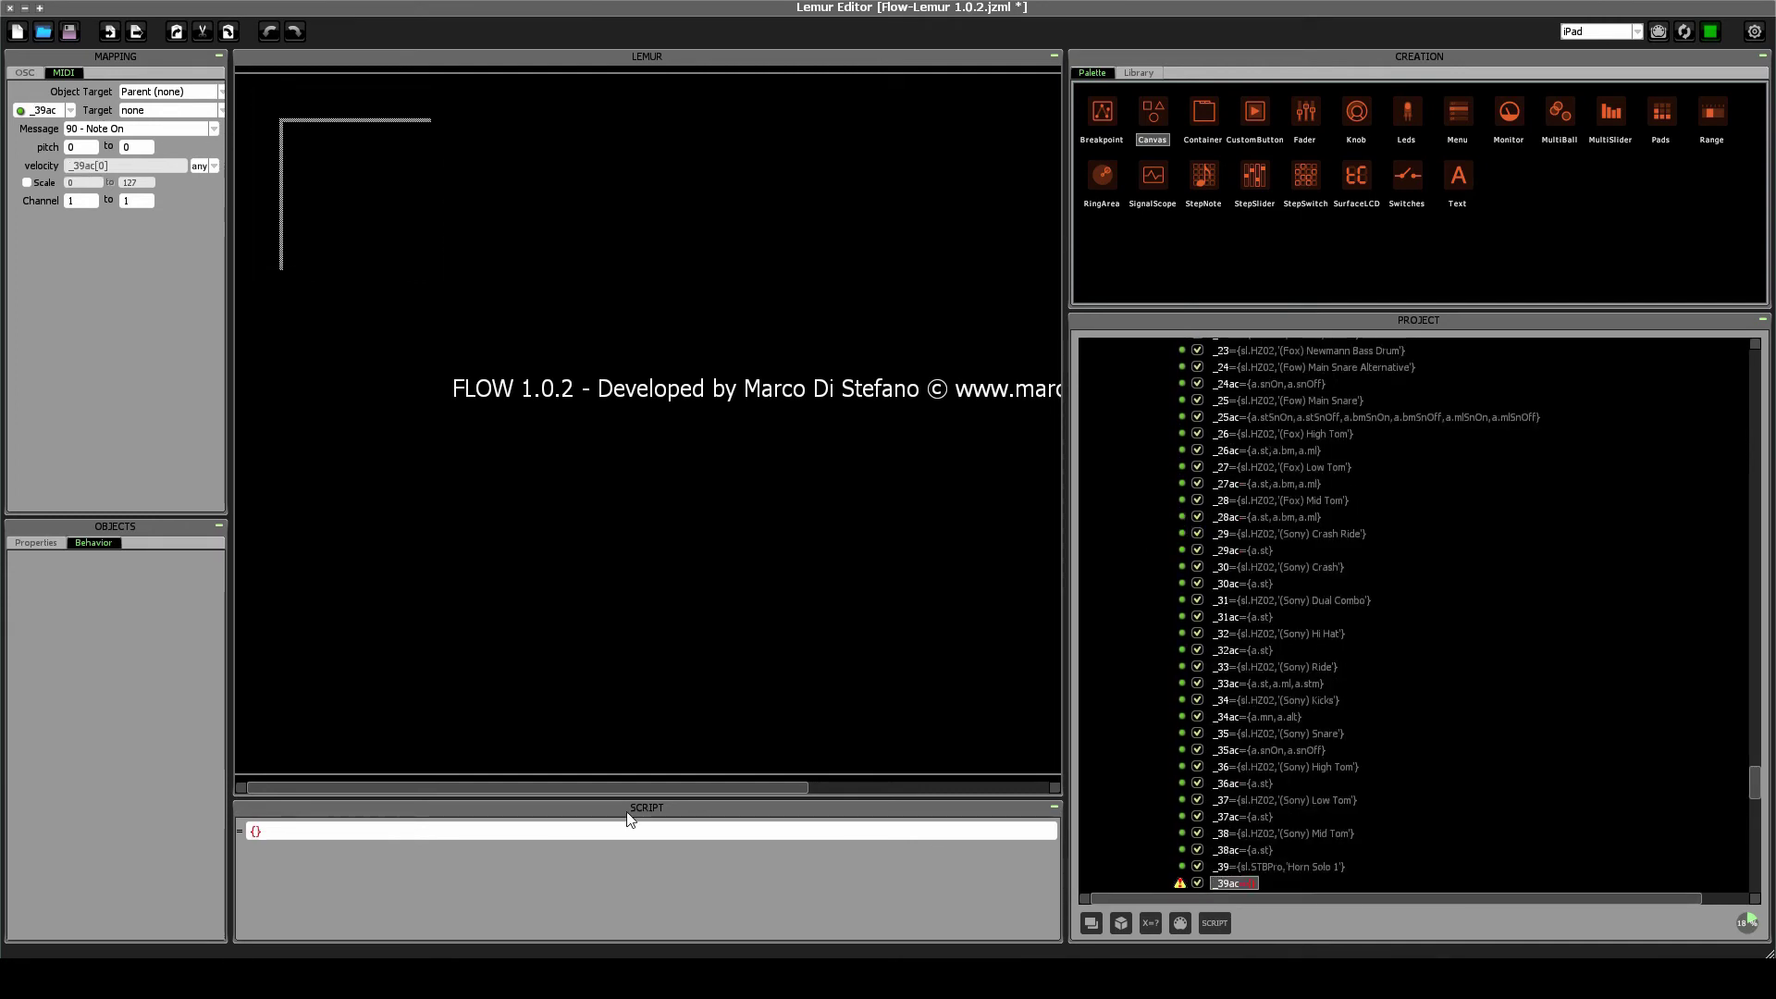
pyautogui.write('a.L')
pyautogui.press('Return')
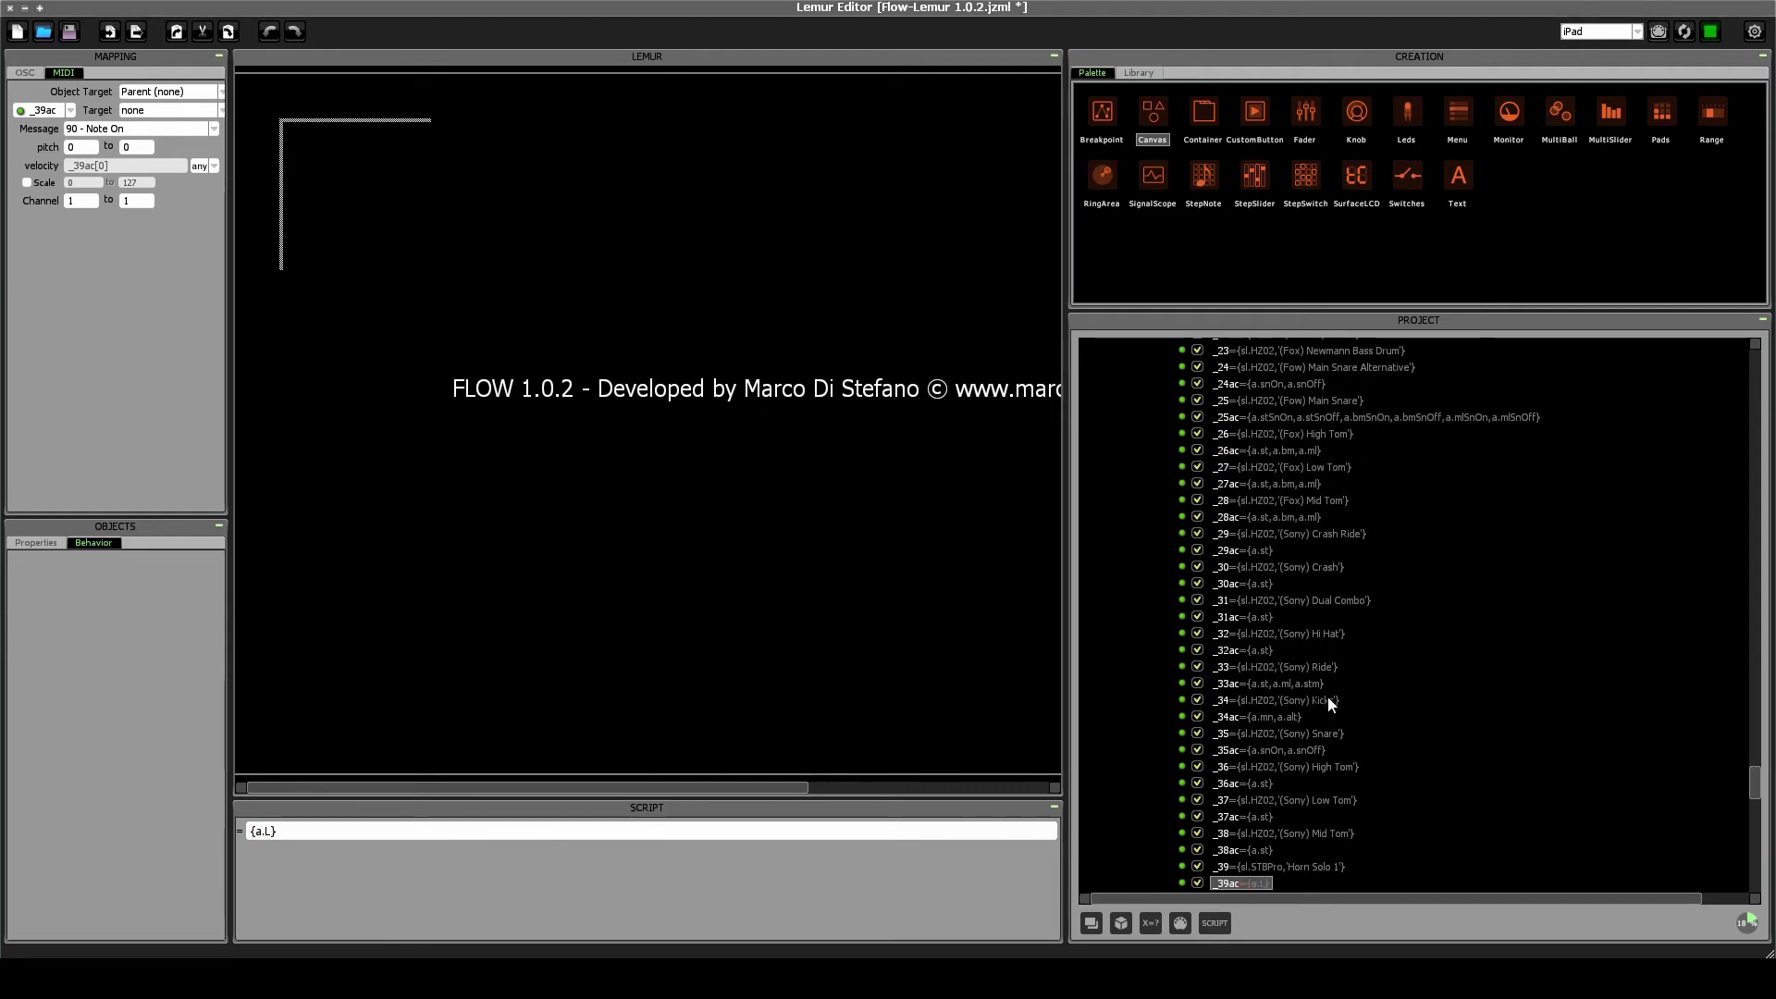
pyautogui.scroll(-5, 1381, 642)
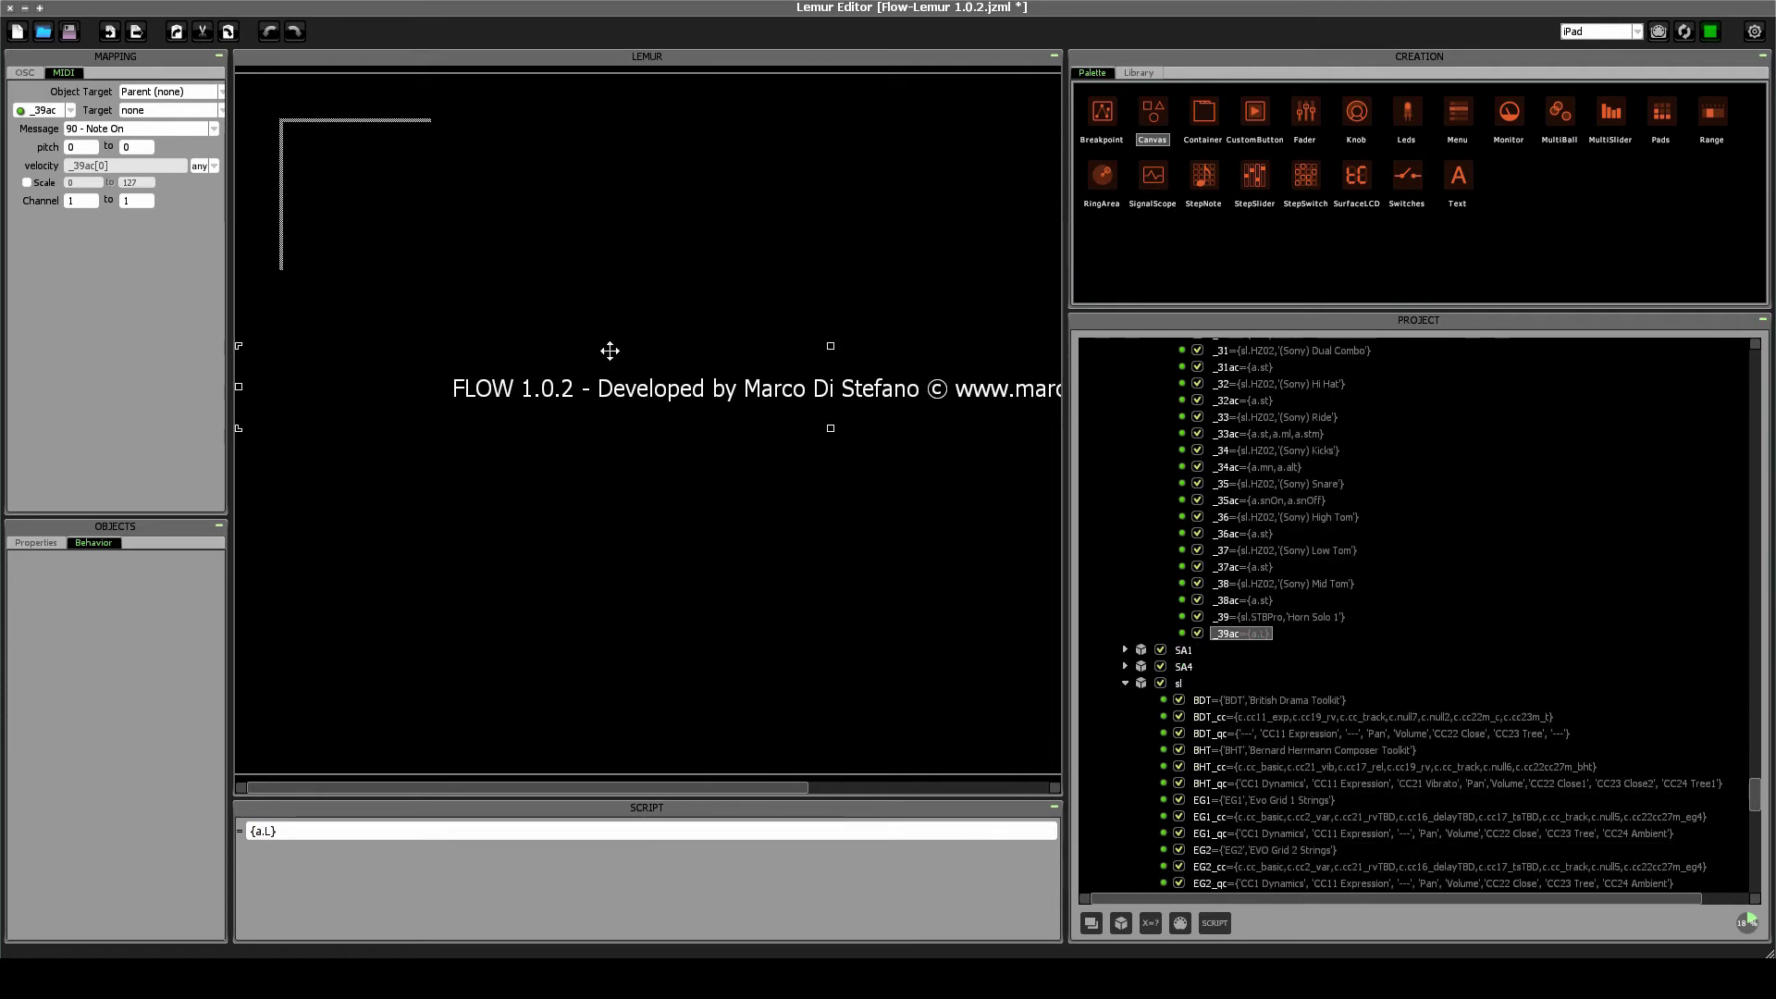
pyautogui.click(70, 32)
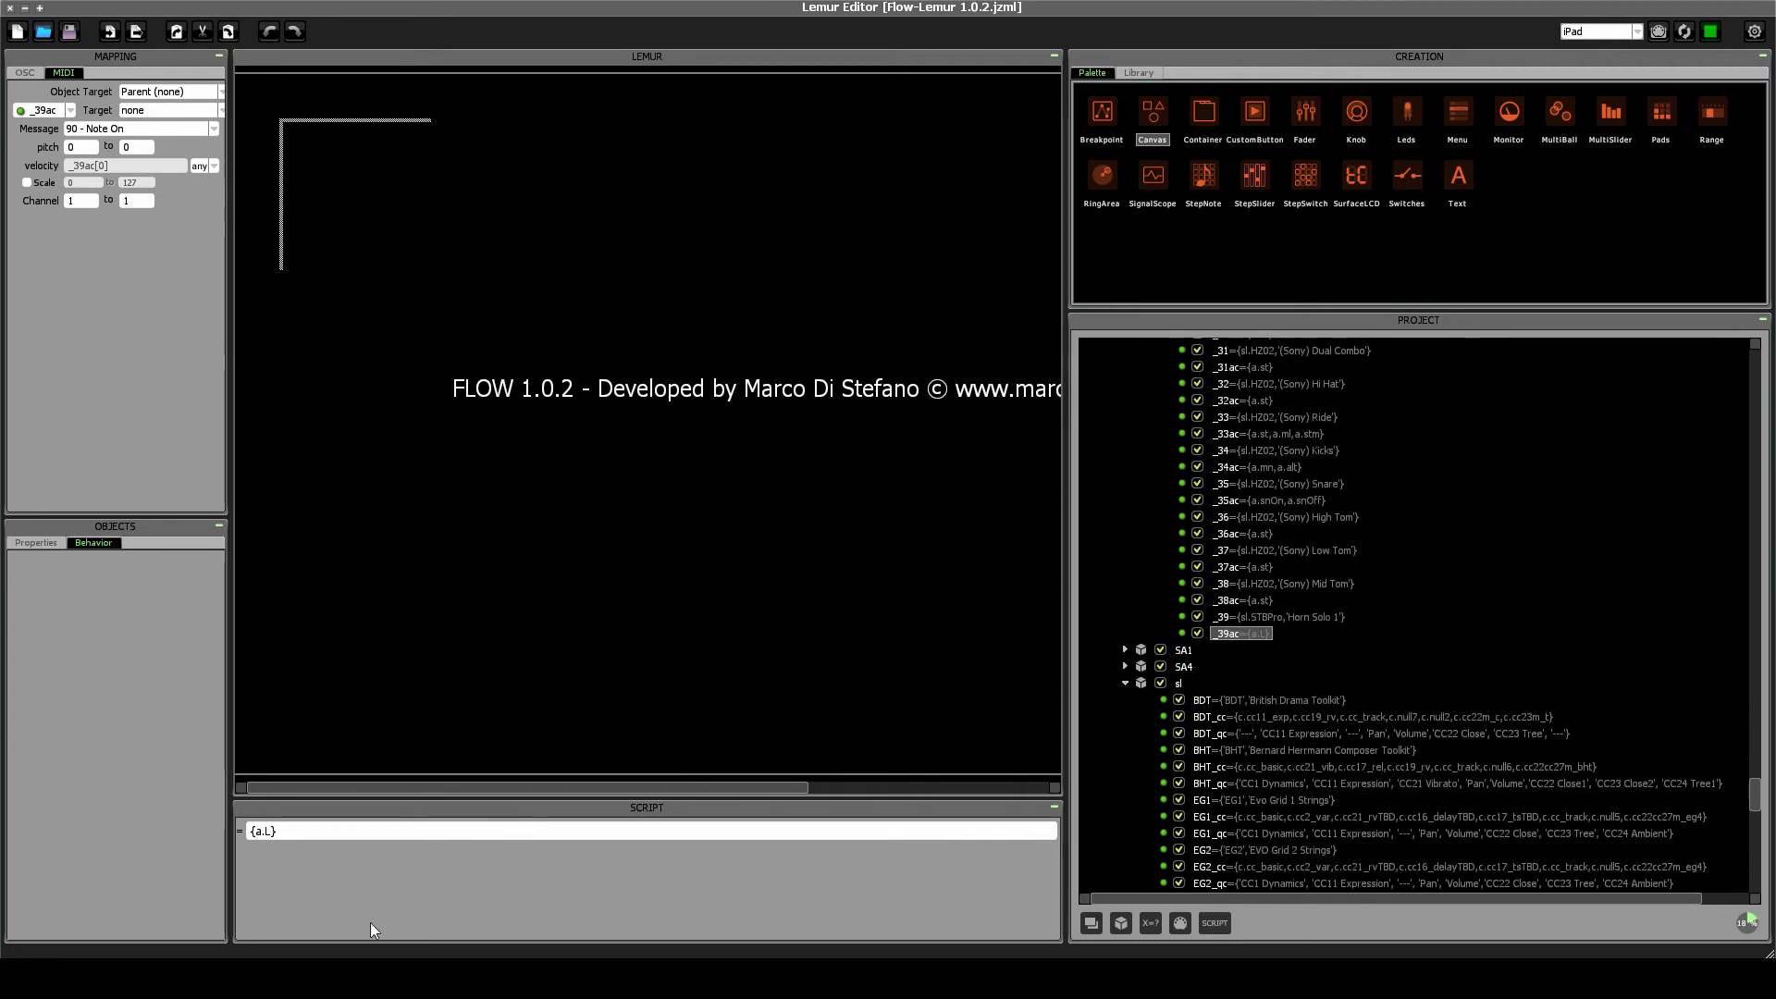
# Check the second Core techniques articulation in Vienna Ensemble Pro and search Lemur's a container for a matching long stopped expression.
pyautogui.hotkey('alt', 'Tab')
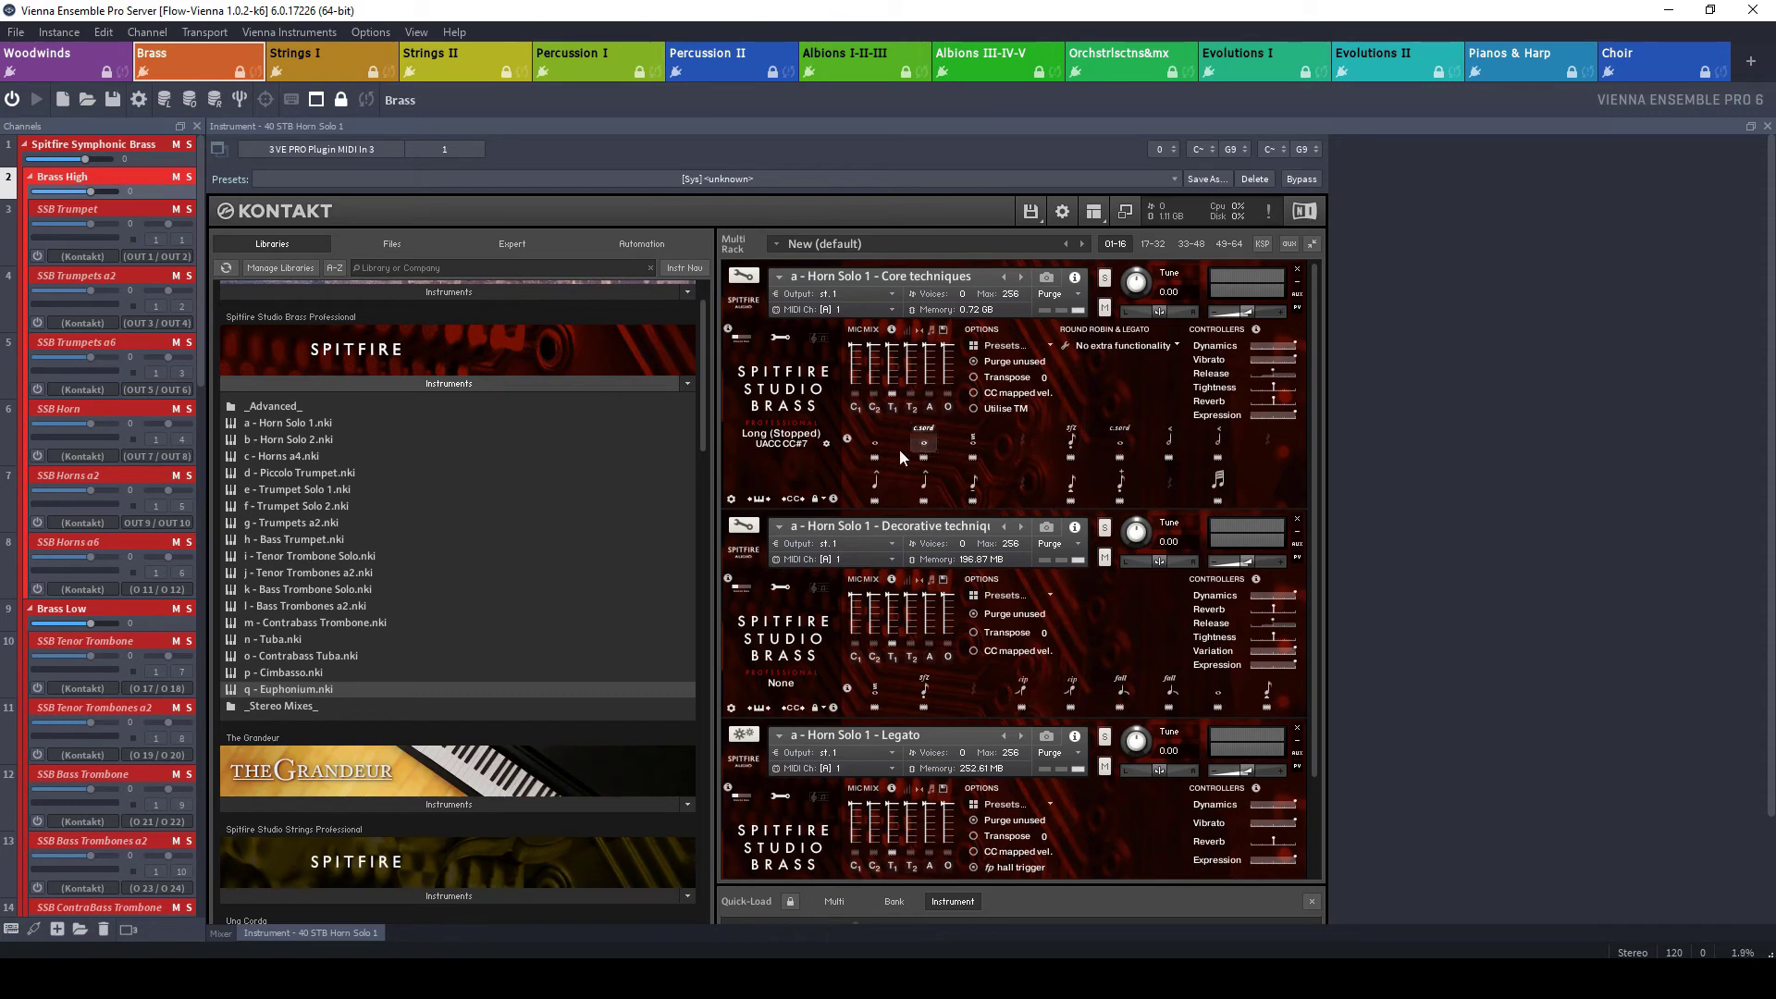
pyautogui.hotkey('alt', 'Tab')
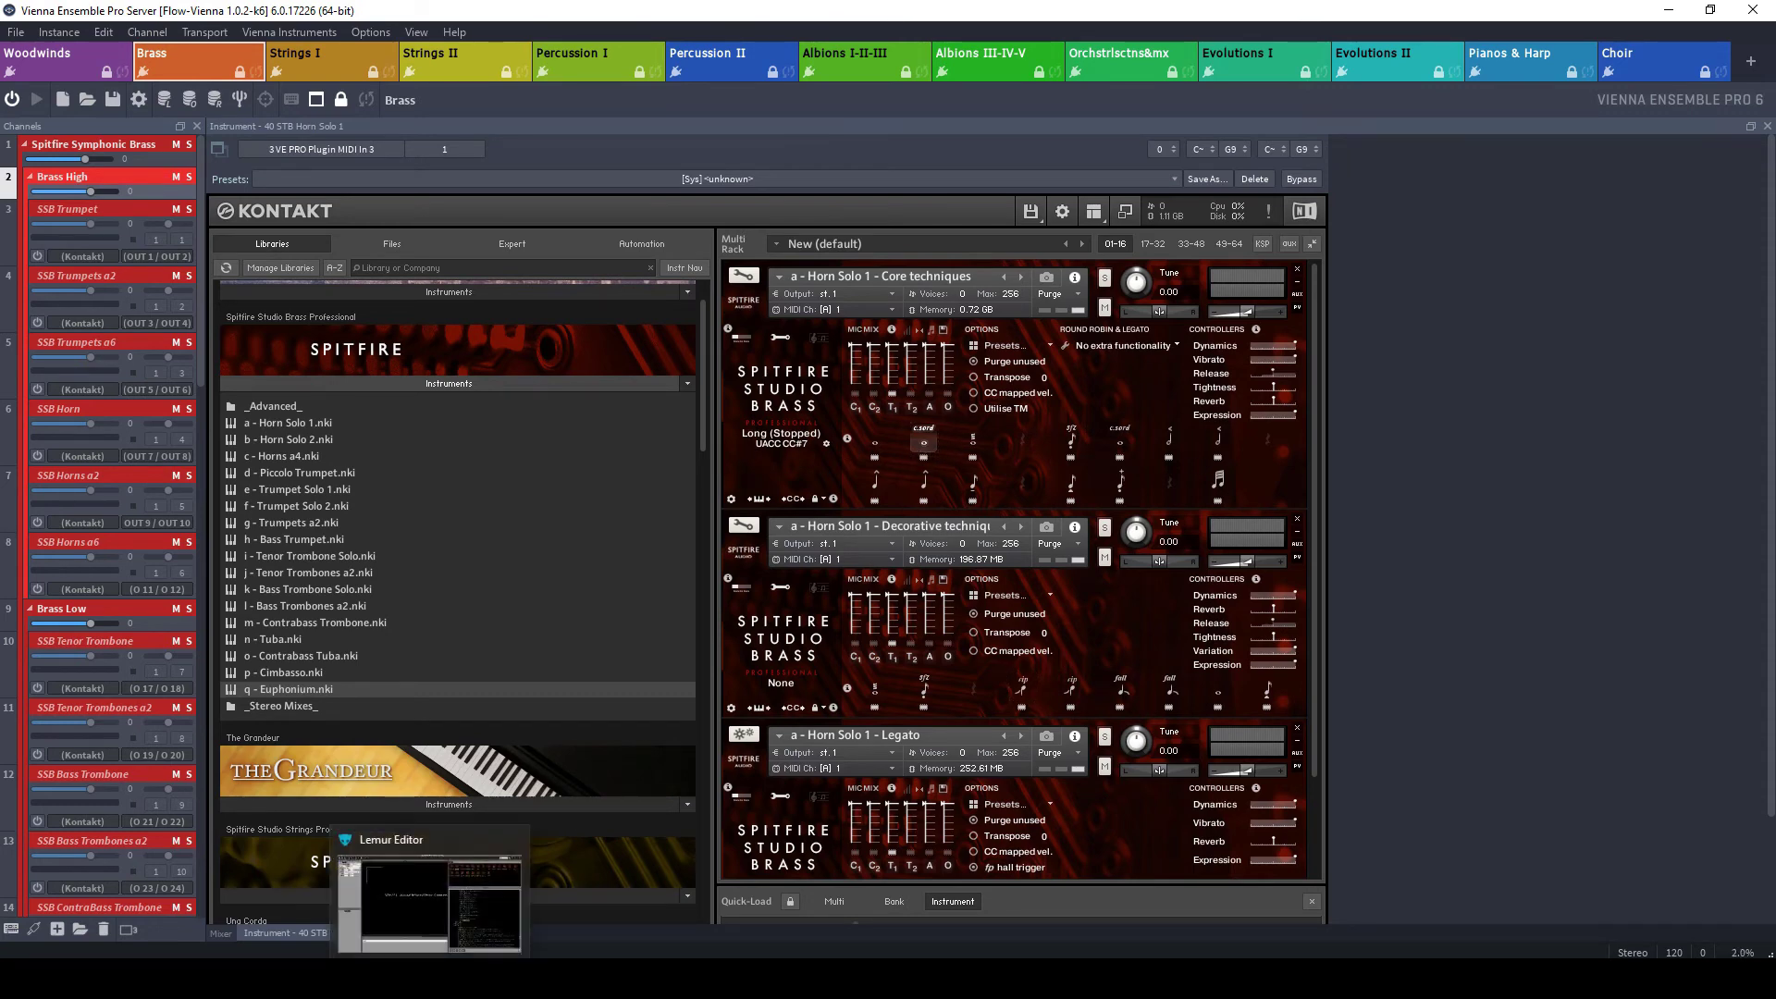
pyautogui.scroll(-5, 1347, 635)
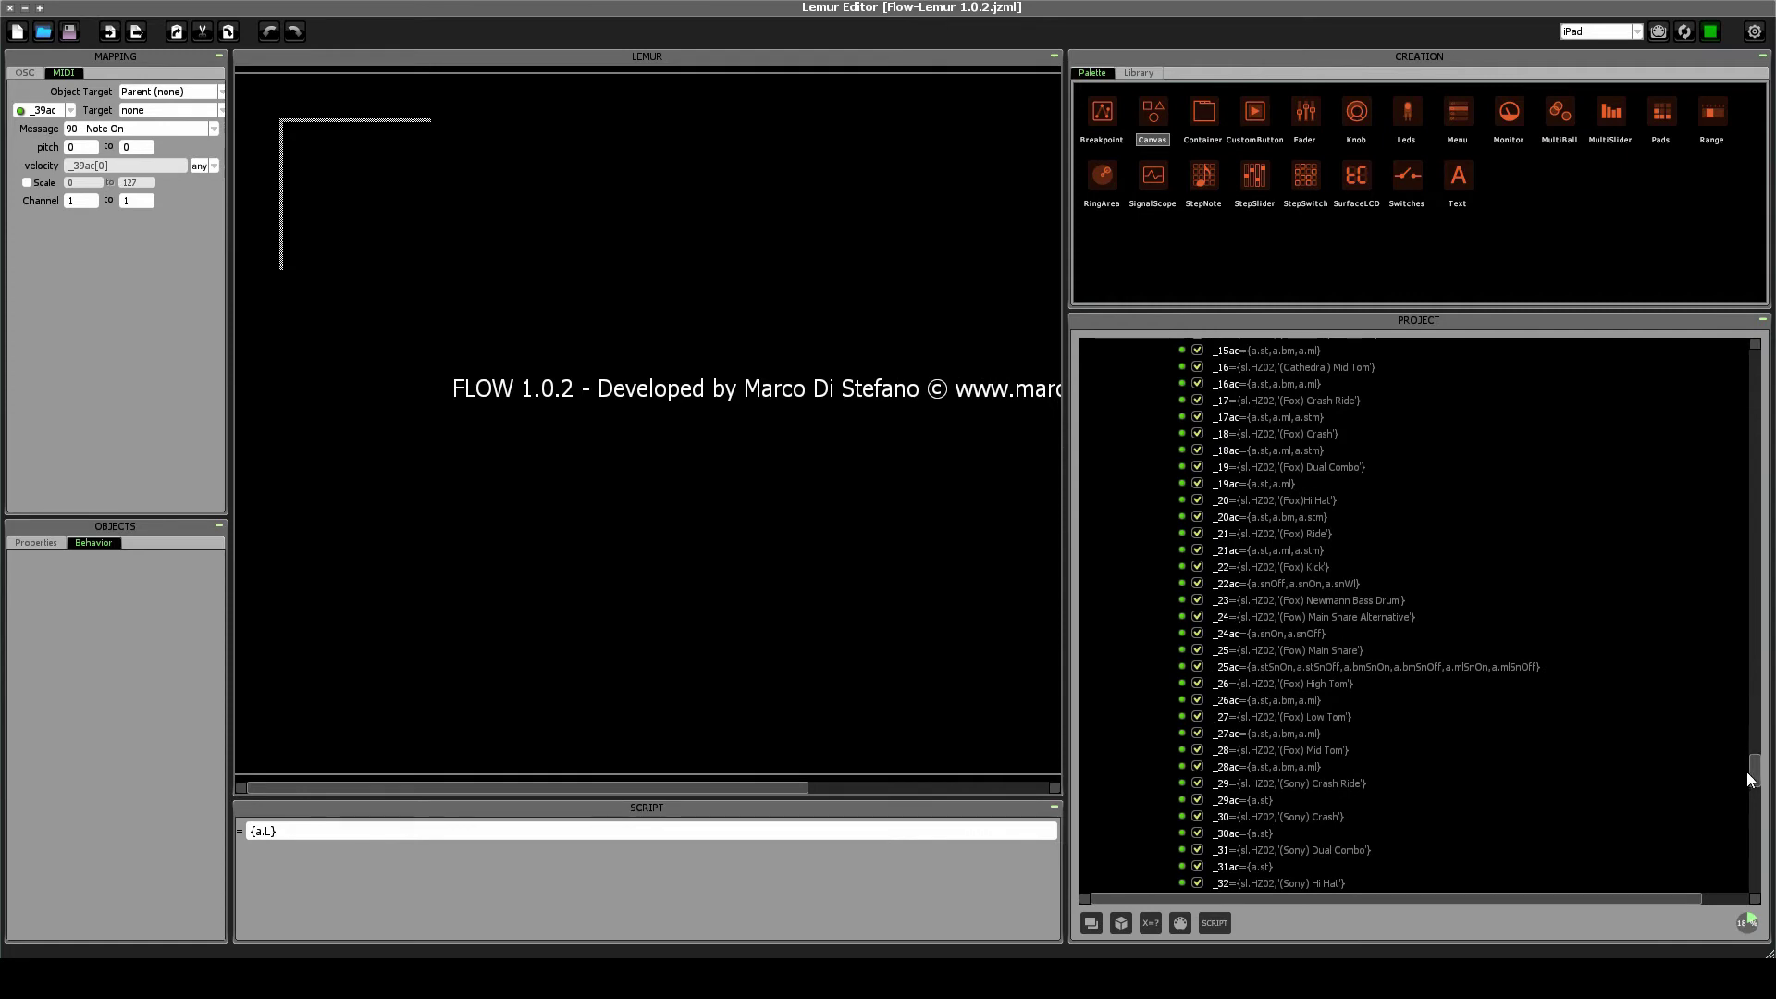
pyautogui.moveTo(1754, 781); pyautogui.dragTo(1754, 497)
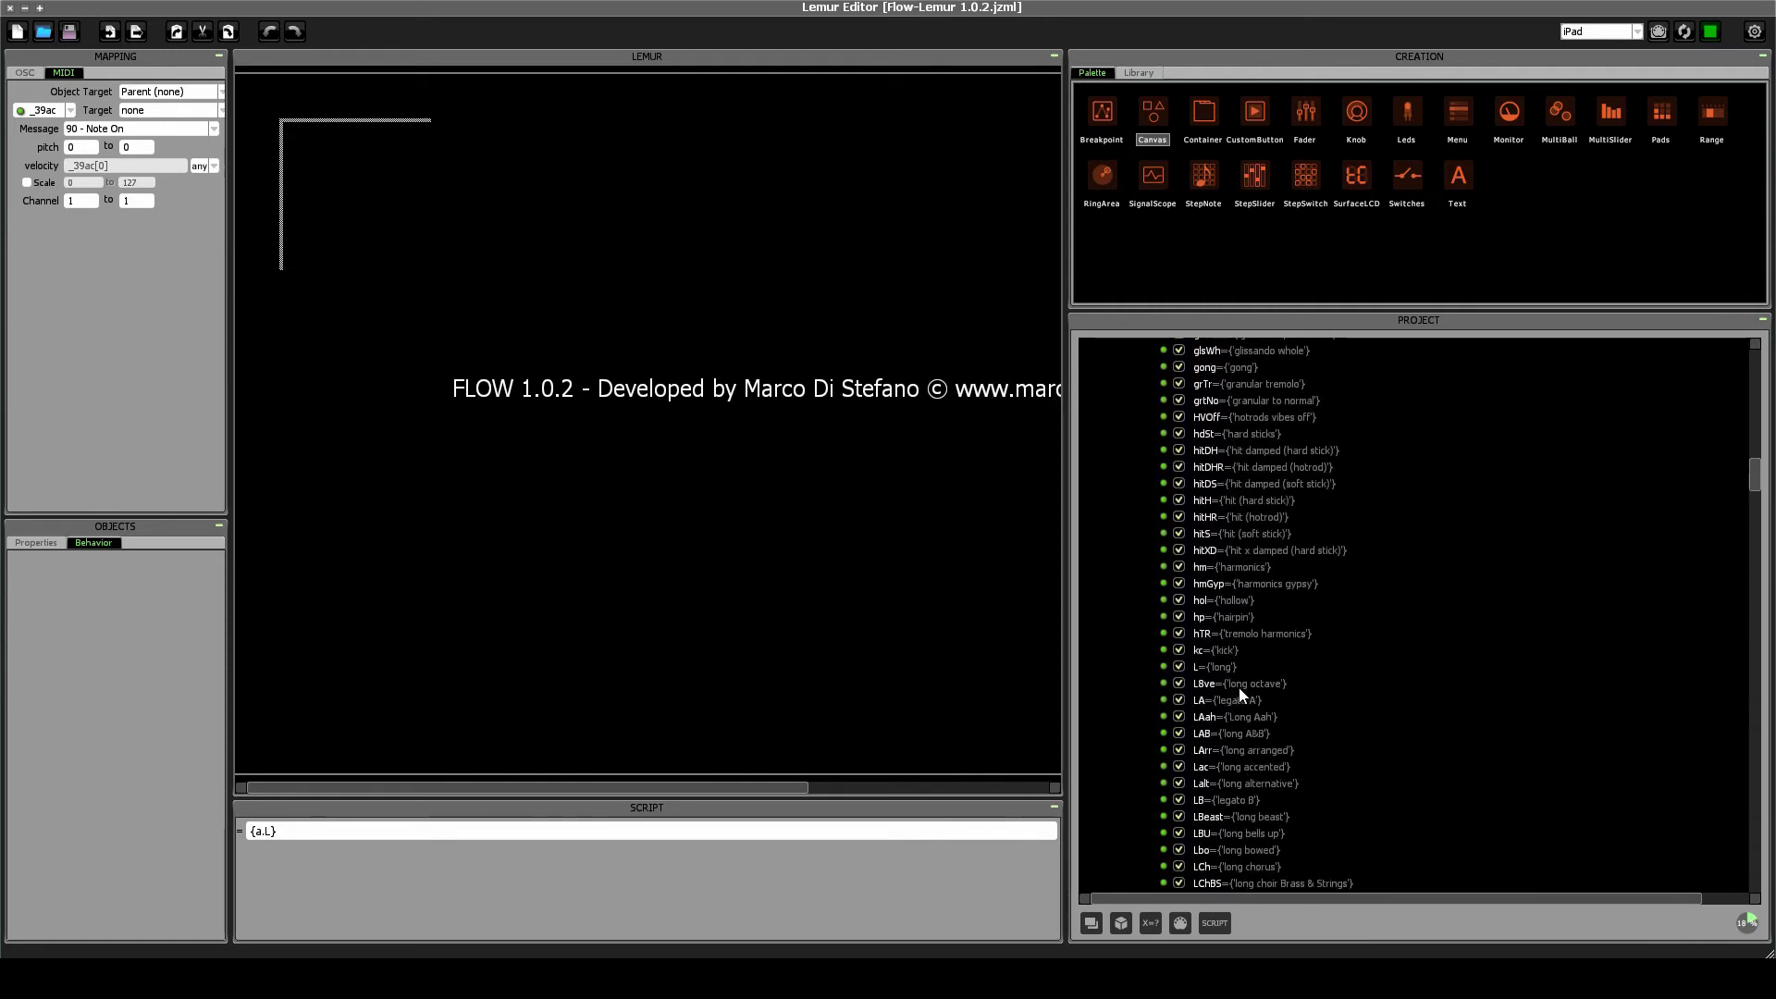
pyautogui.click(1220, 668)
pyautogui.scroll(-5, 1296, 681)
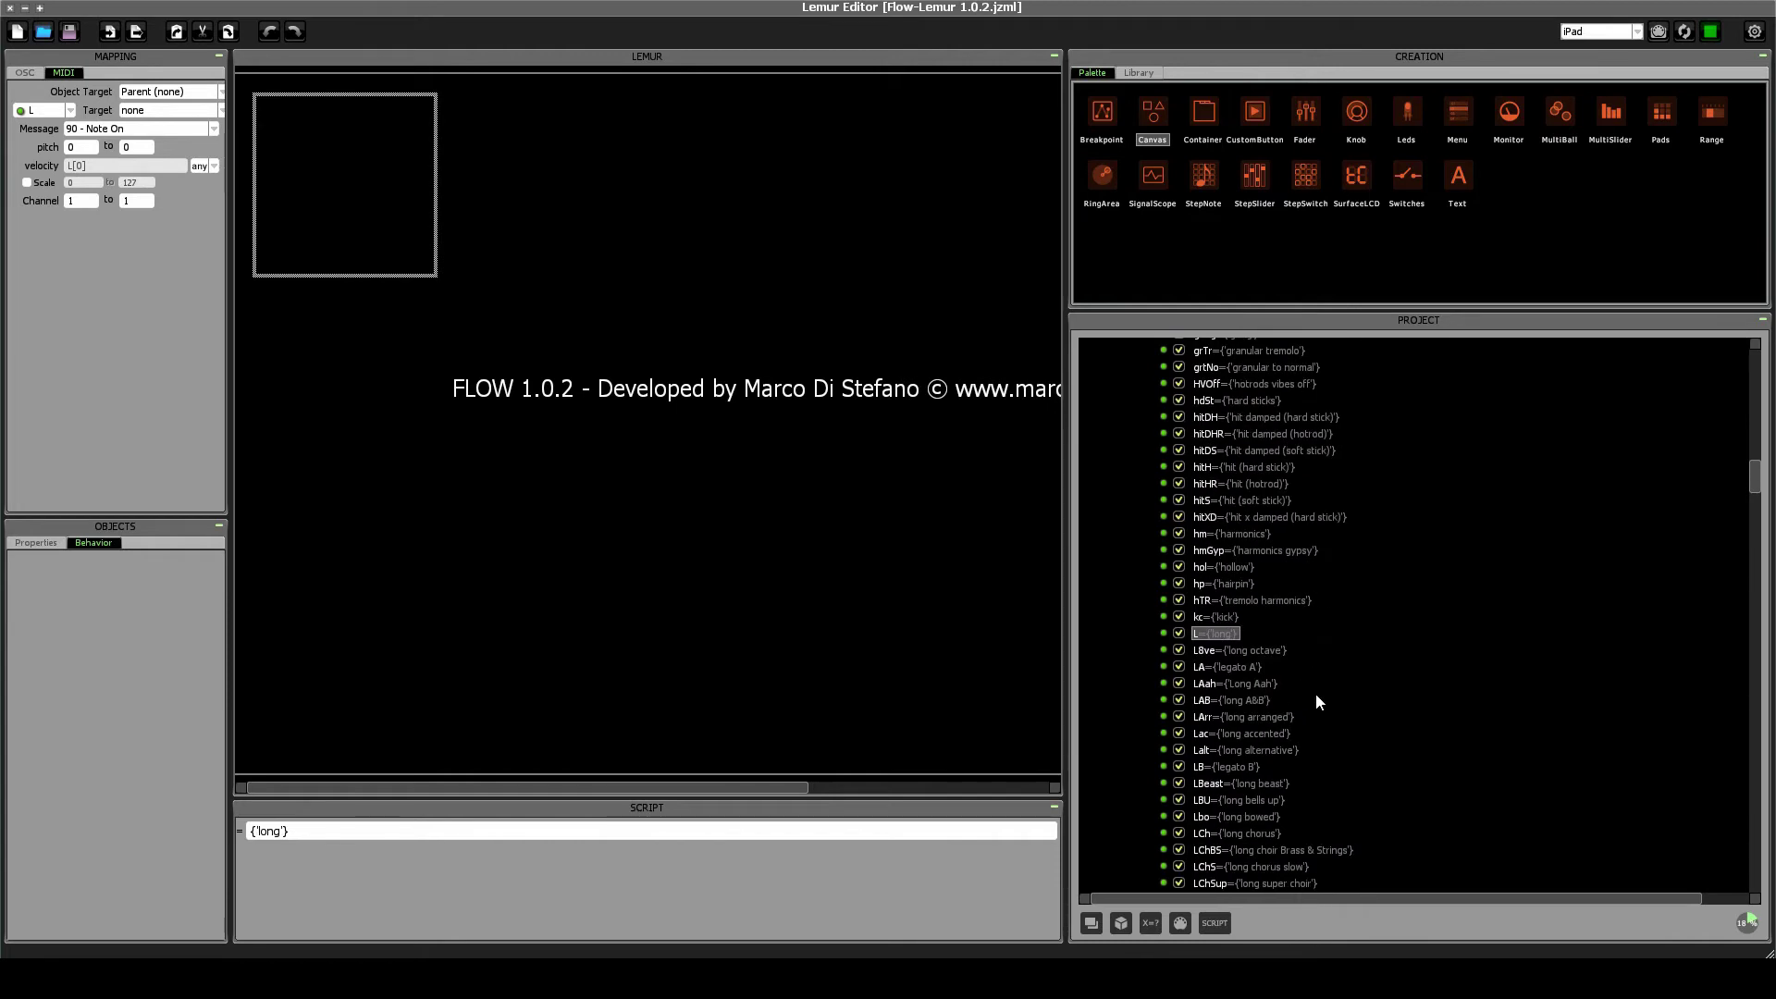
pyautogui.scroll(-3, 1315, 692)
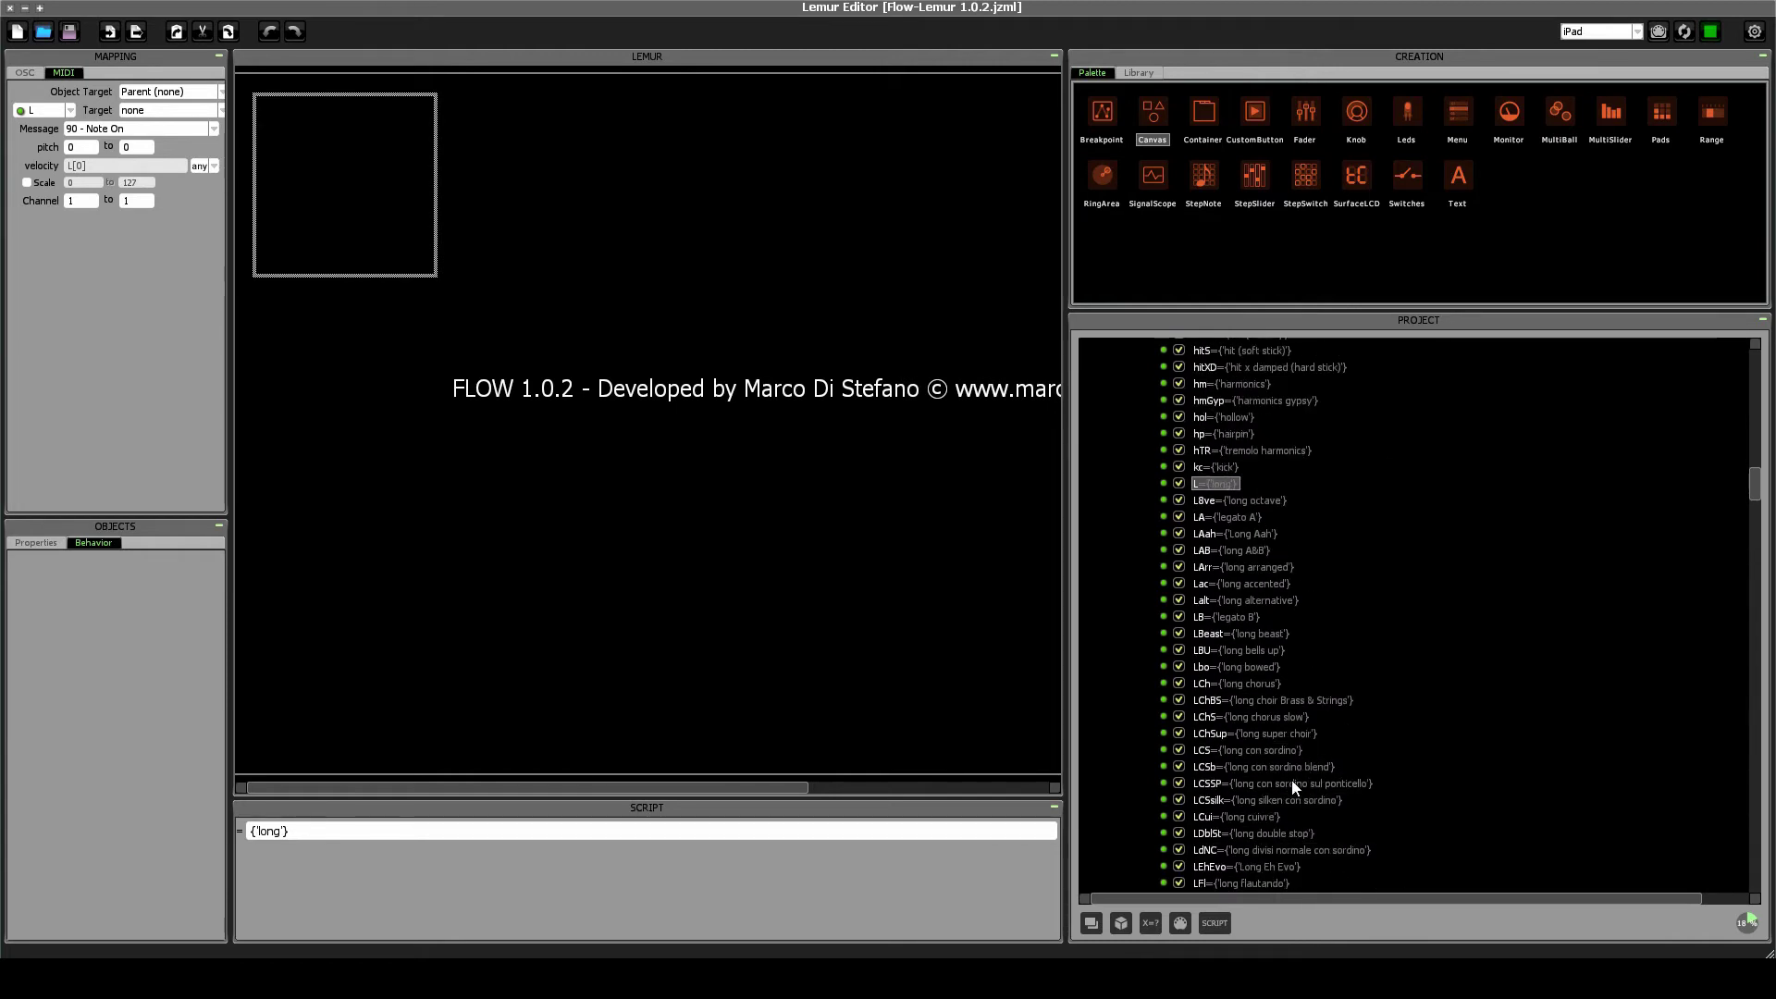
pyautogui.scroll(-12, 1294, 788)
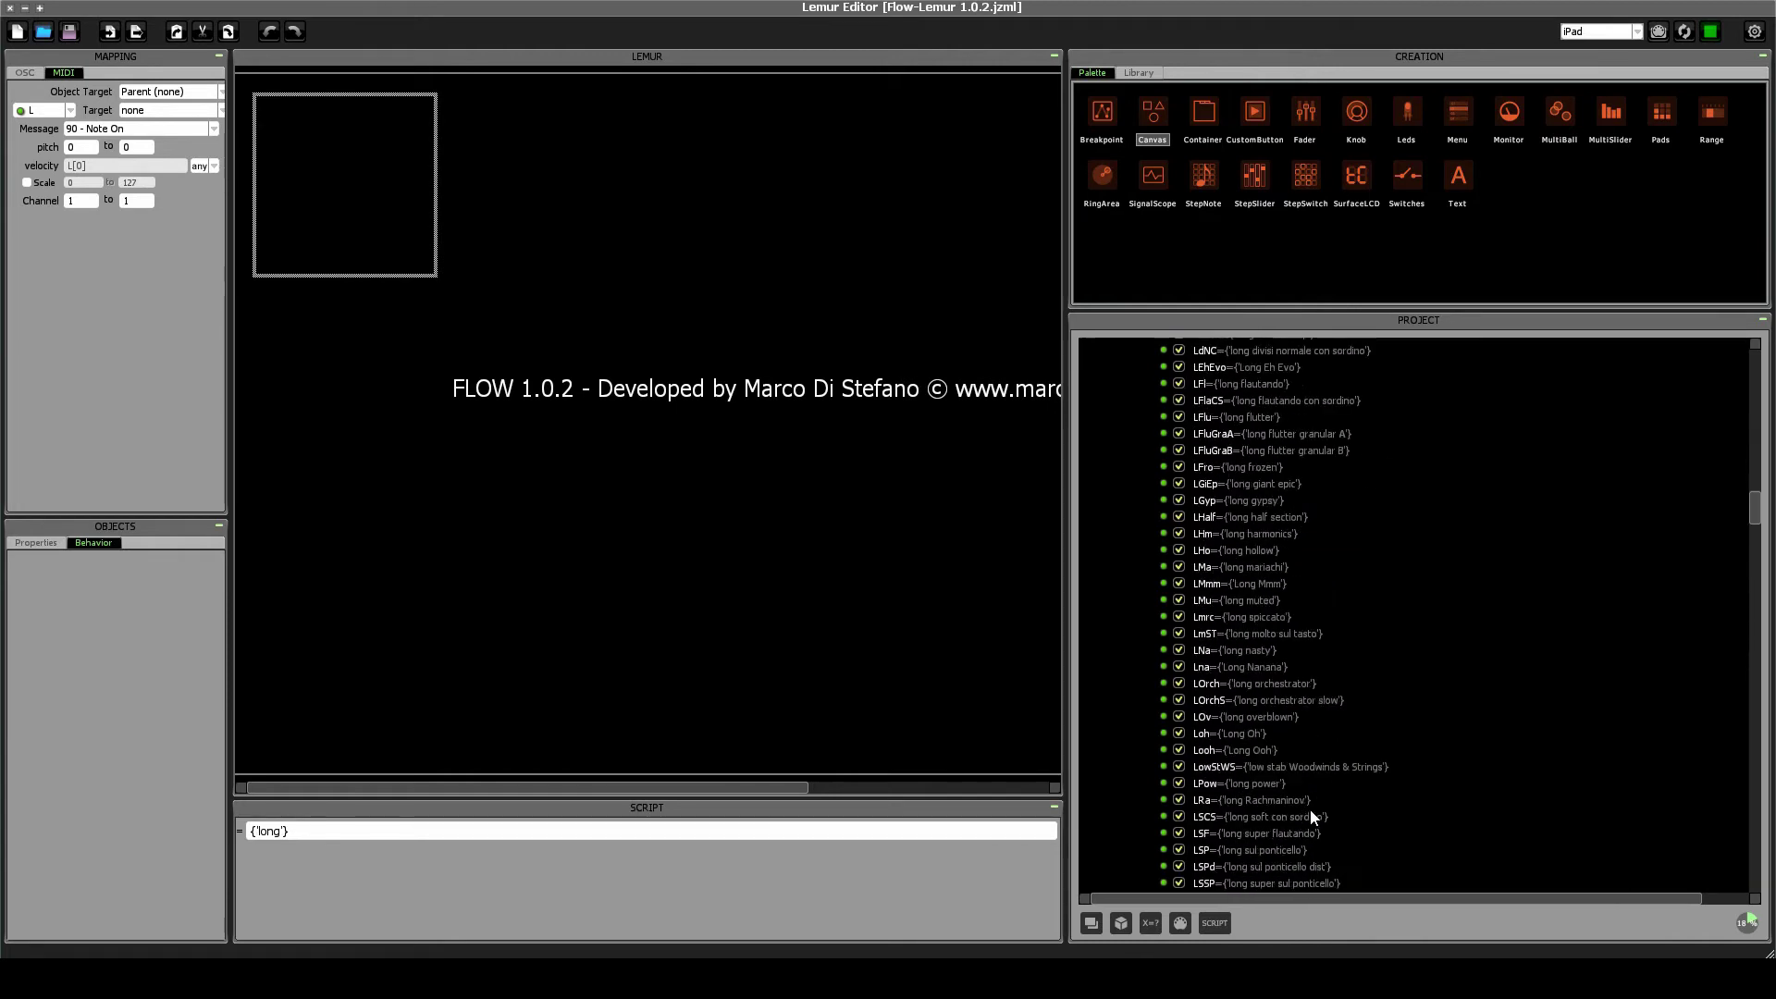
pyautogui.click(1290, 800)
pyautogui.scroll(-2, 1382, 762)
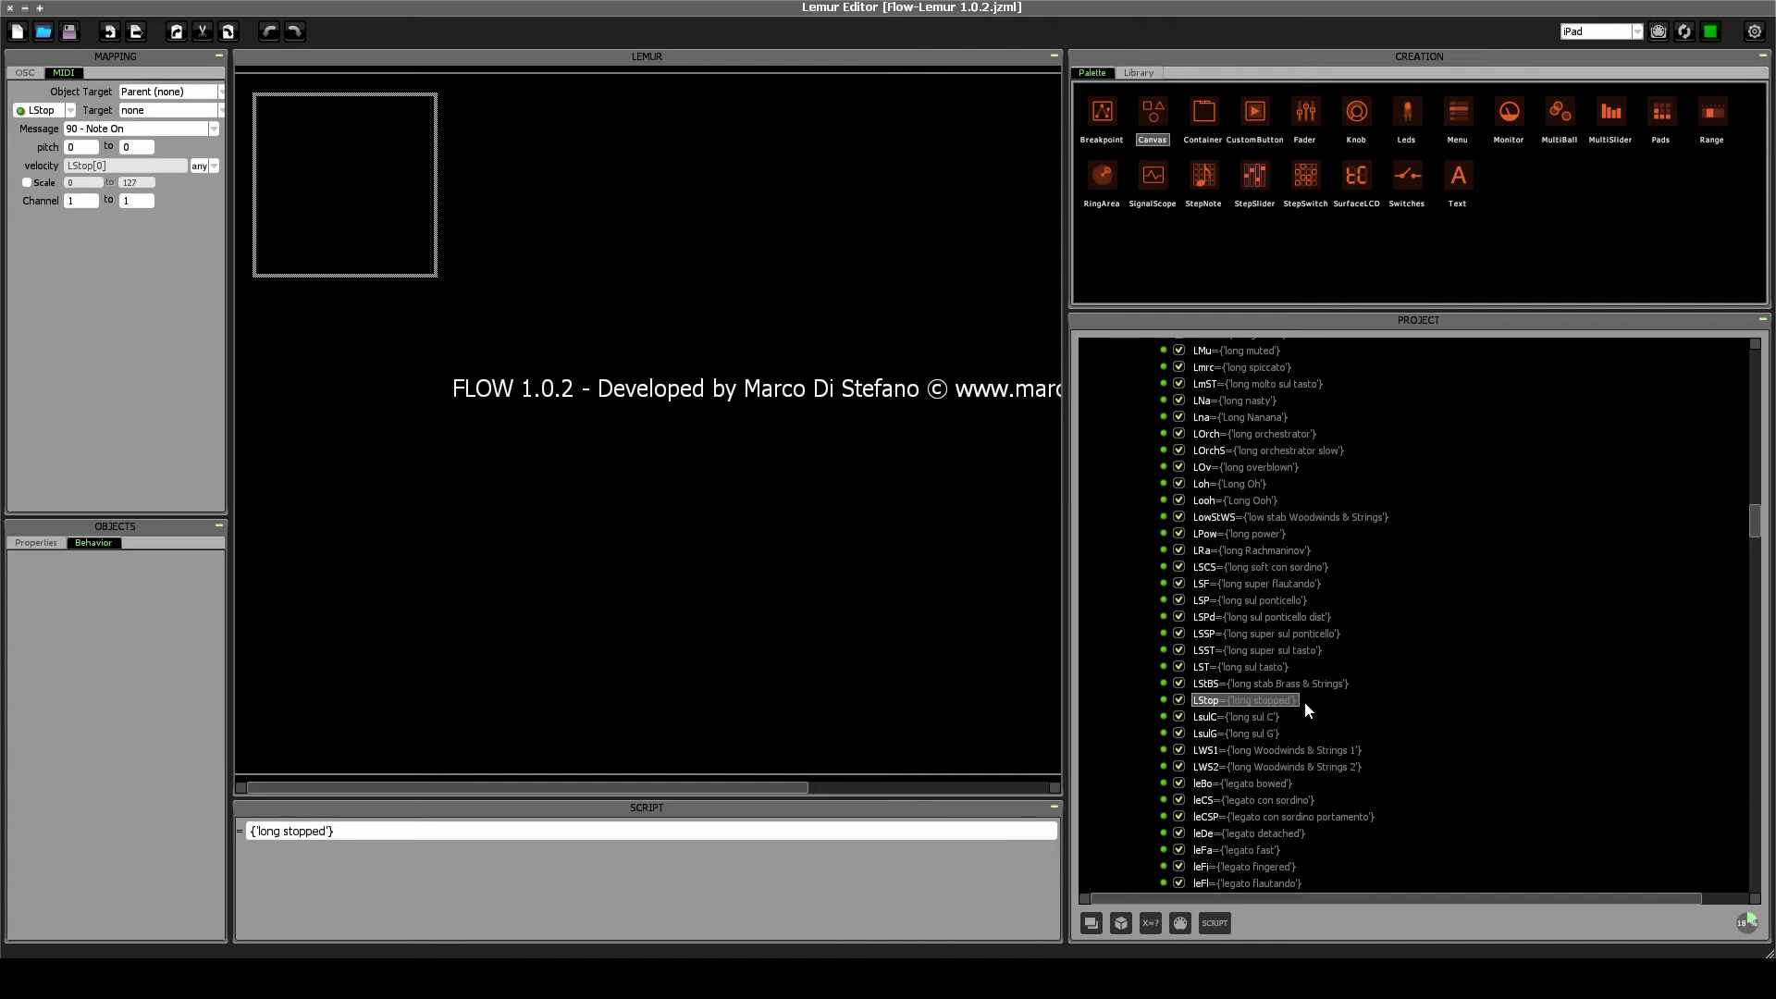
# Create an expression named LStopCS after LStop in the a container and set its value to {'long stopped con sordino'}.
pyautogui.click(1153, 927)
pyautogui.write('L')
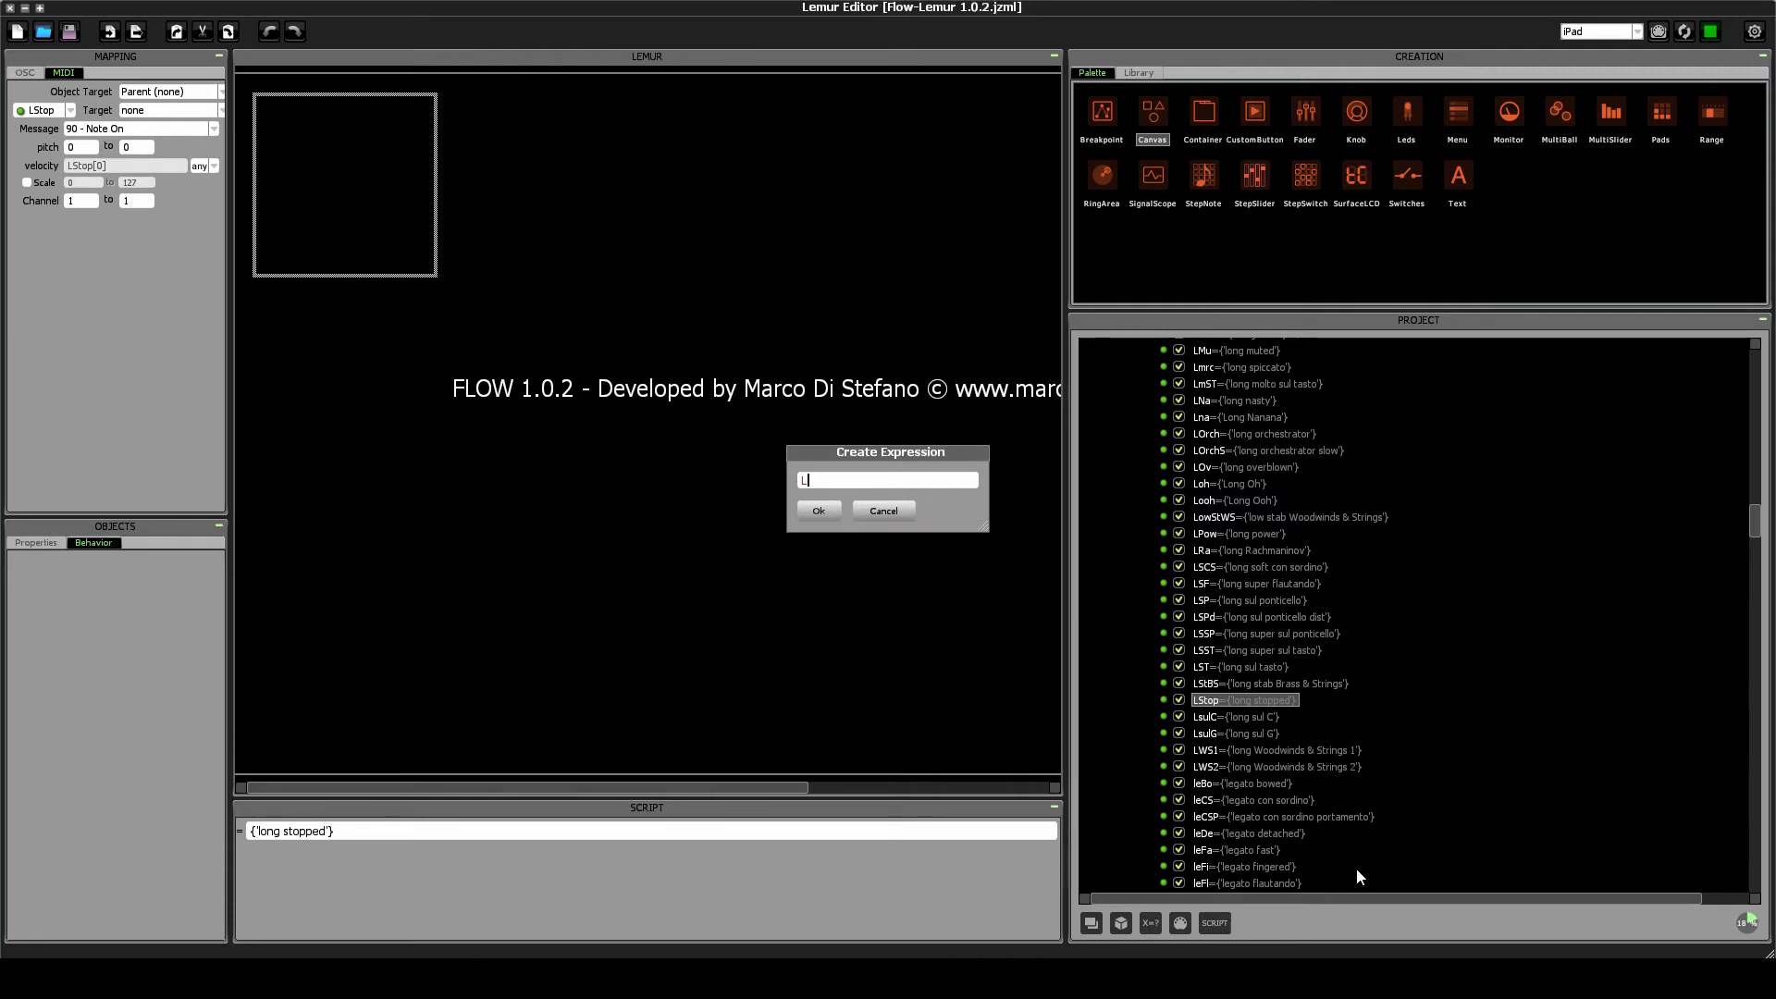
pyautogui.write('StopCS')
pyautogui.press('Return')
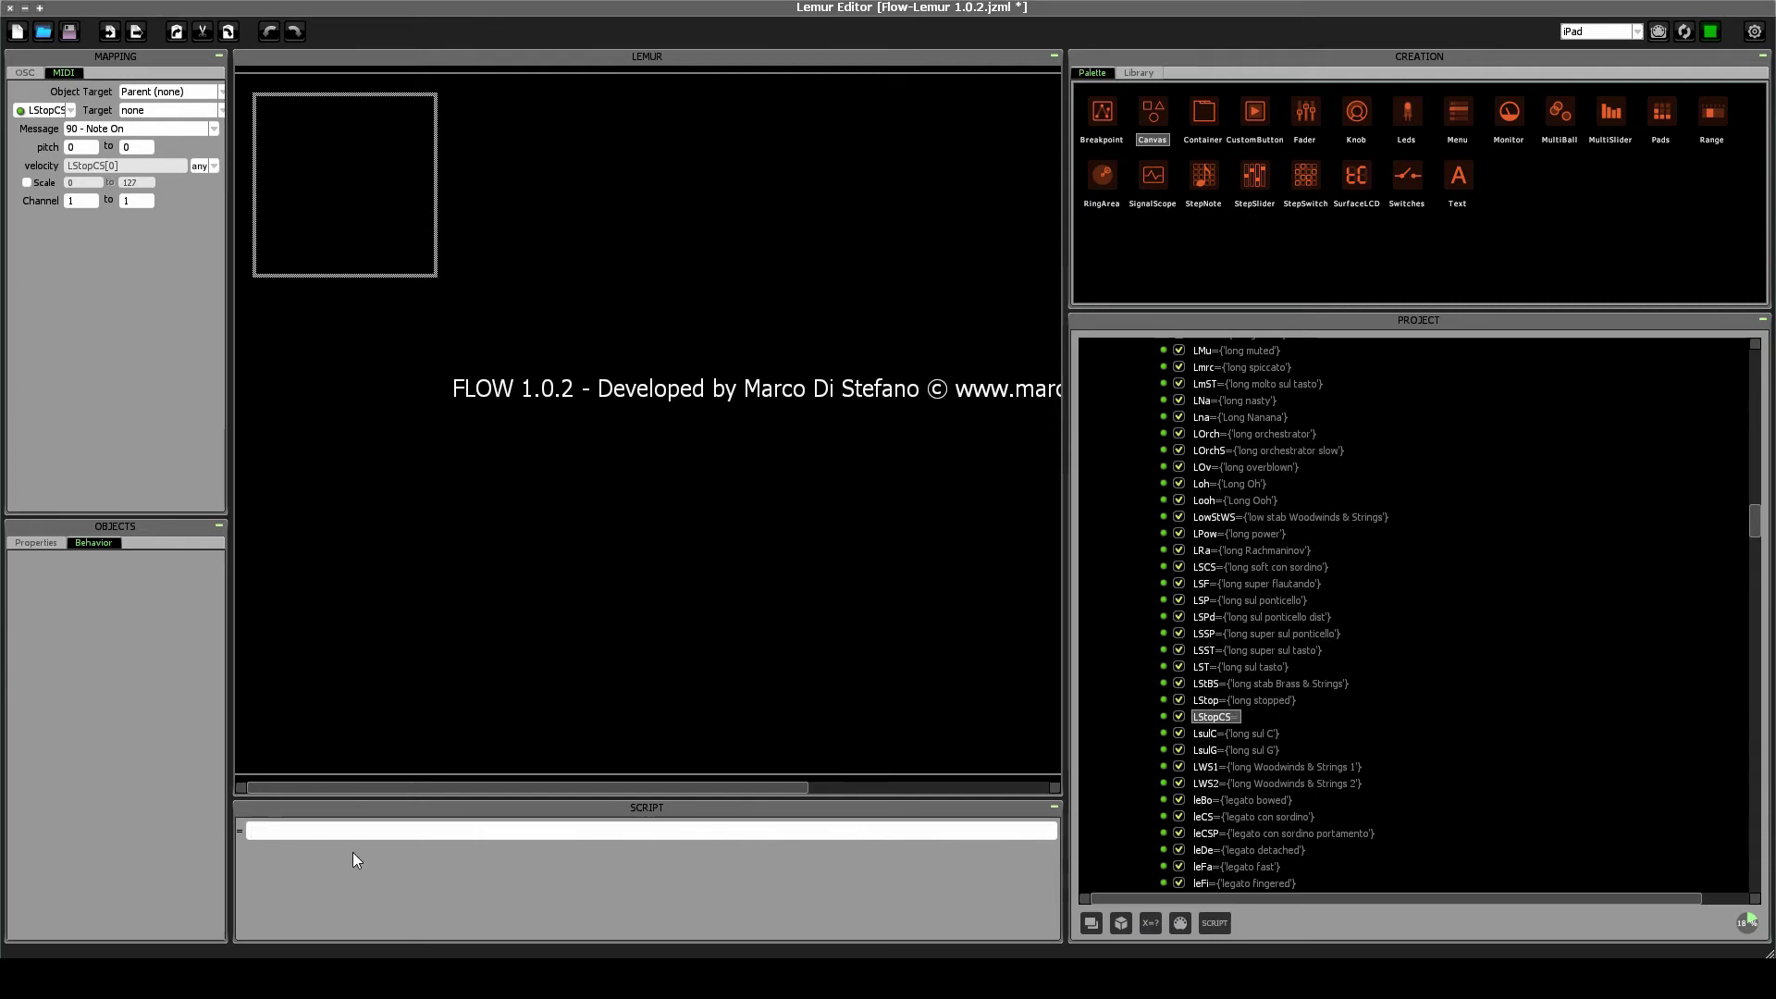
pyautogui.write('{}')
pyautogui.write("'")
pyautogui.write('long')
pyautogui.write(' sto')
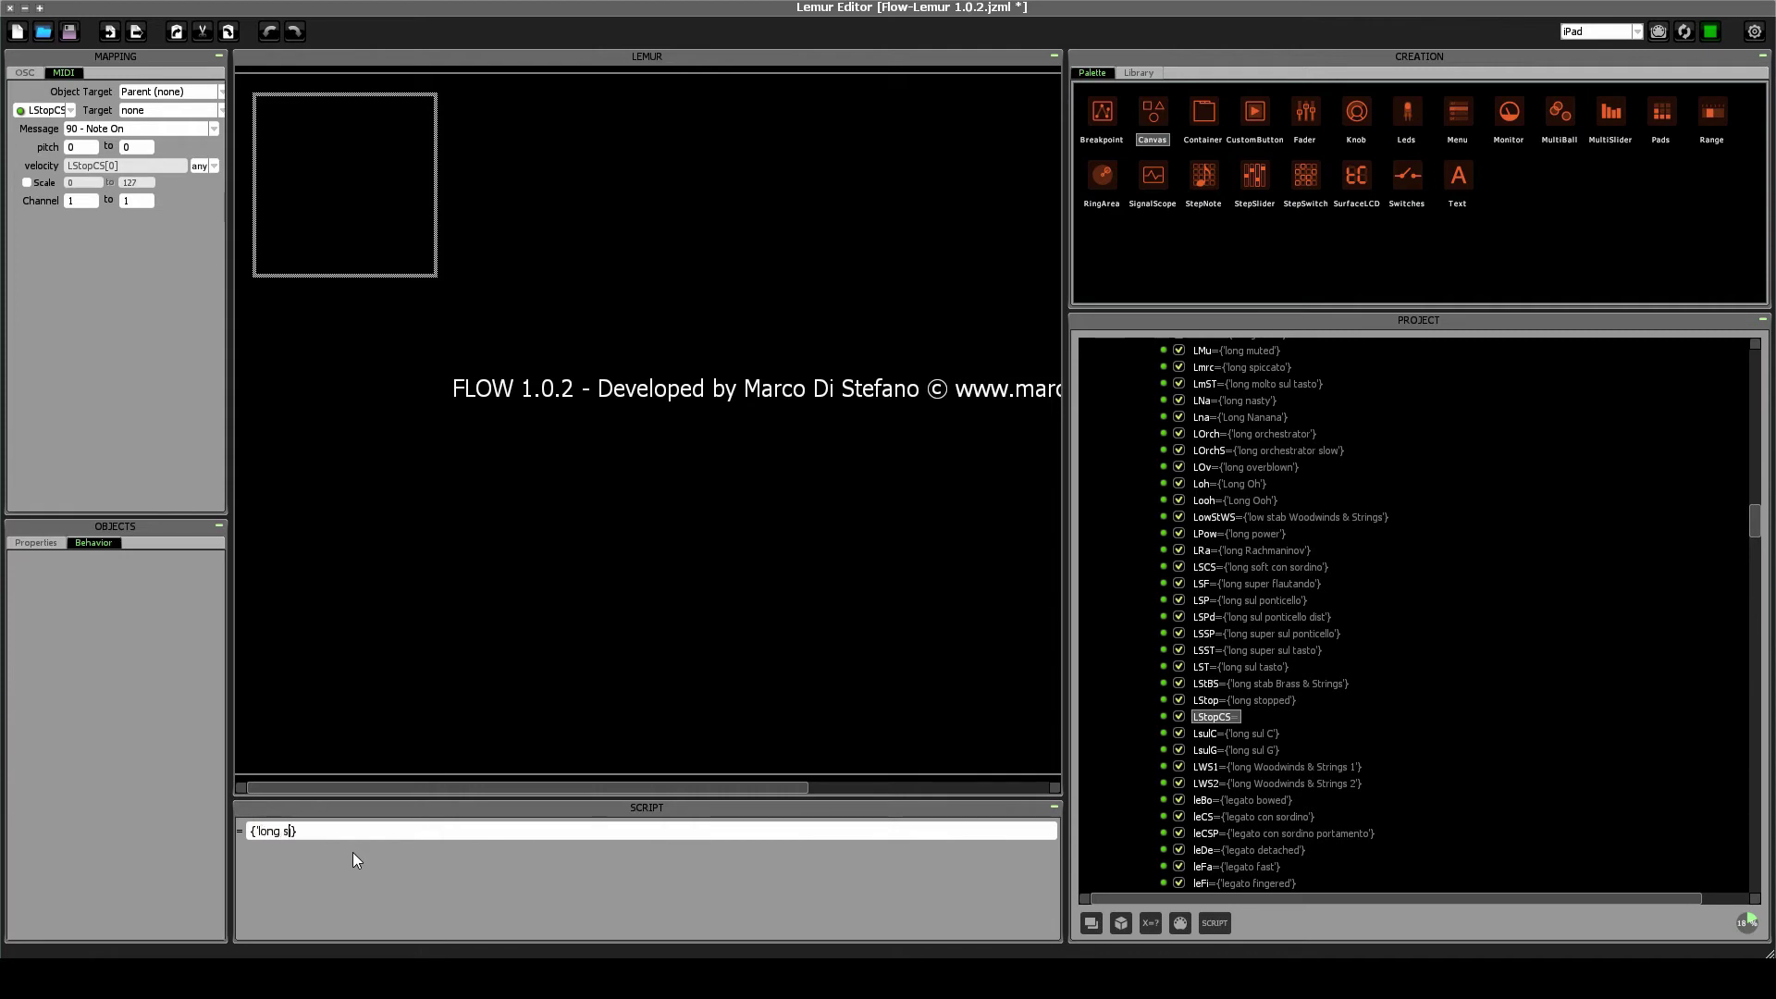
pyautogui.write("pped con sordino'")
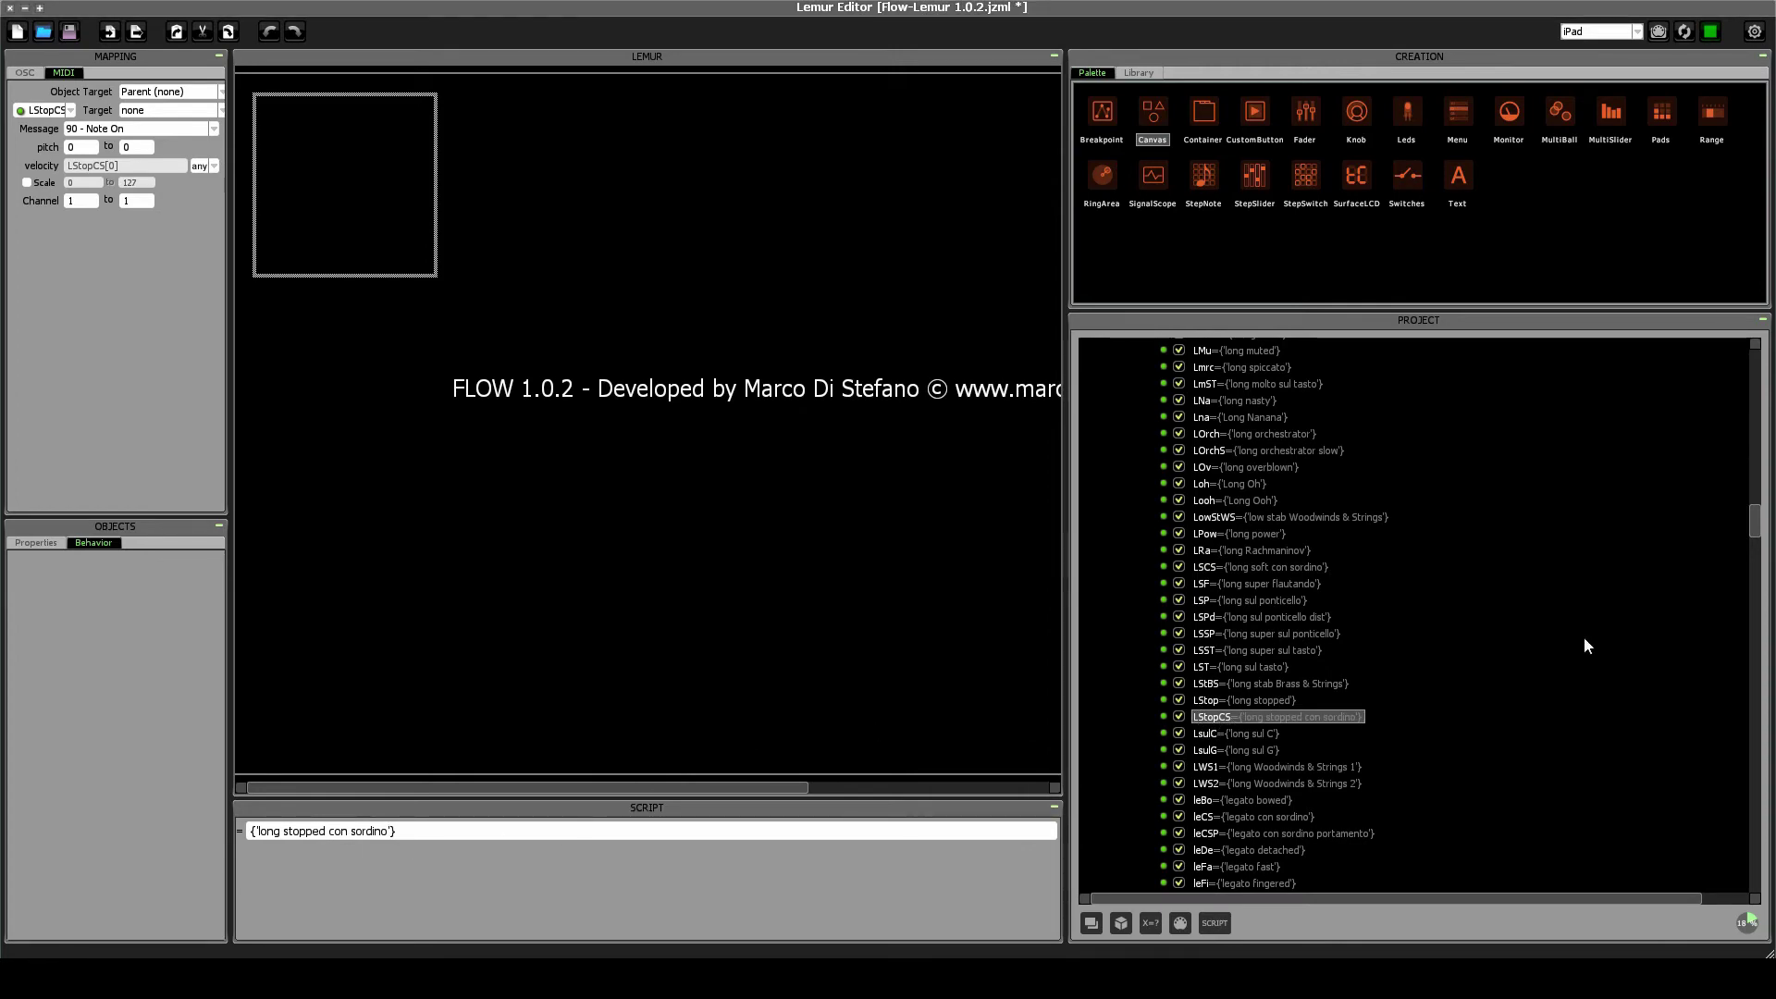
# Set the _39ac expression in the in7_ch06 container to {a.L, a.LStopCS} and save the project.
pyautogui.moveTo(1759, 525); pyautogui.dragTo(1735, 780)
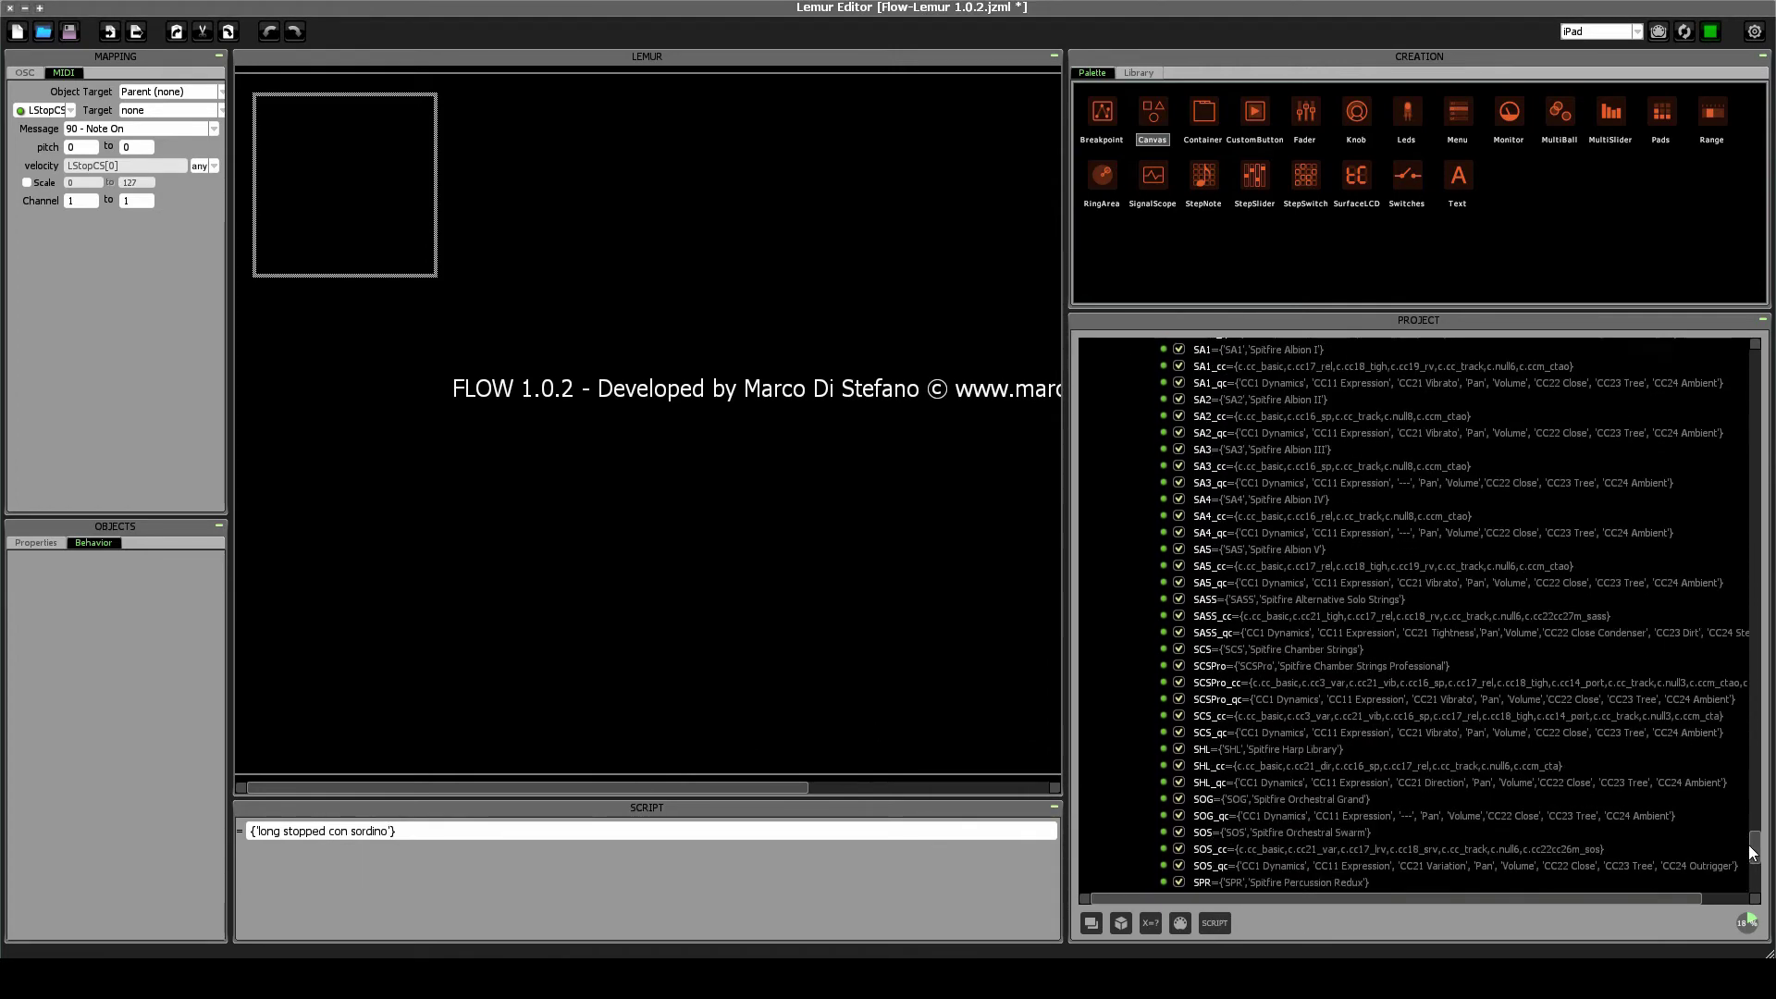
pyautogui.scroll(-3, 1443, 799)
pyautogui.click(1282, 797)
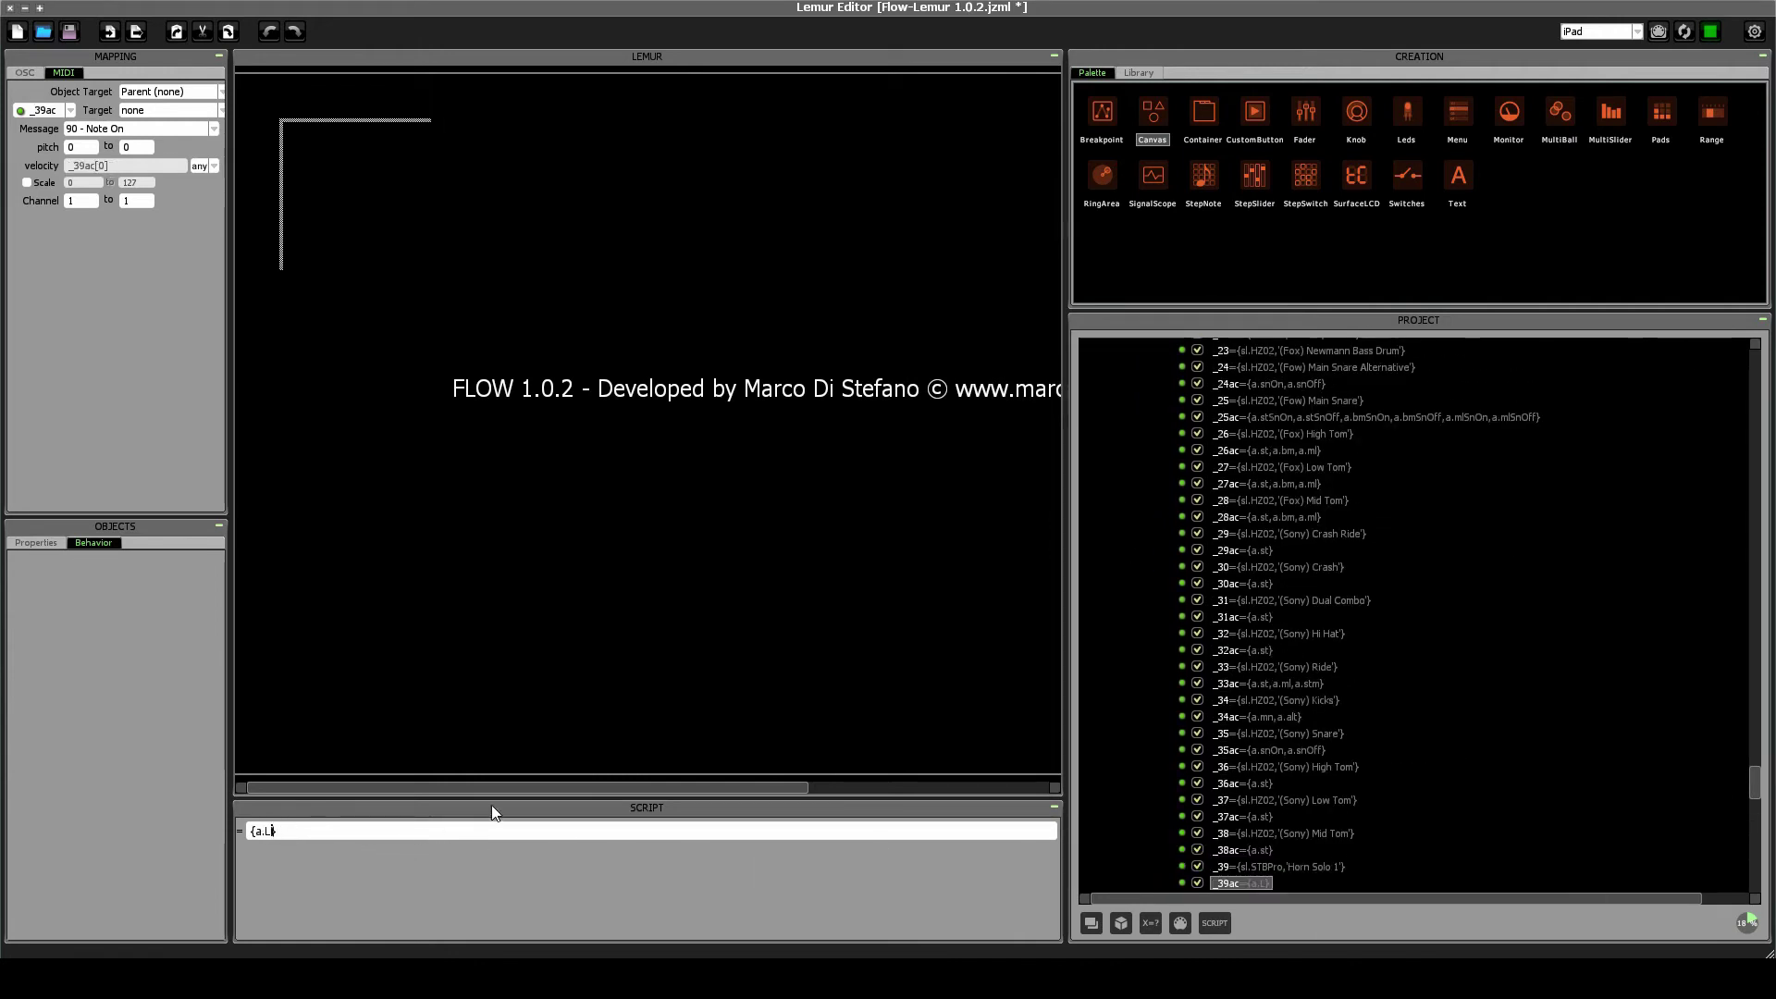
pyautogui.write(', a.')
pyautogui.write('L')
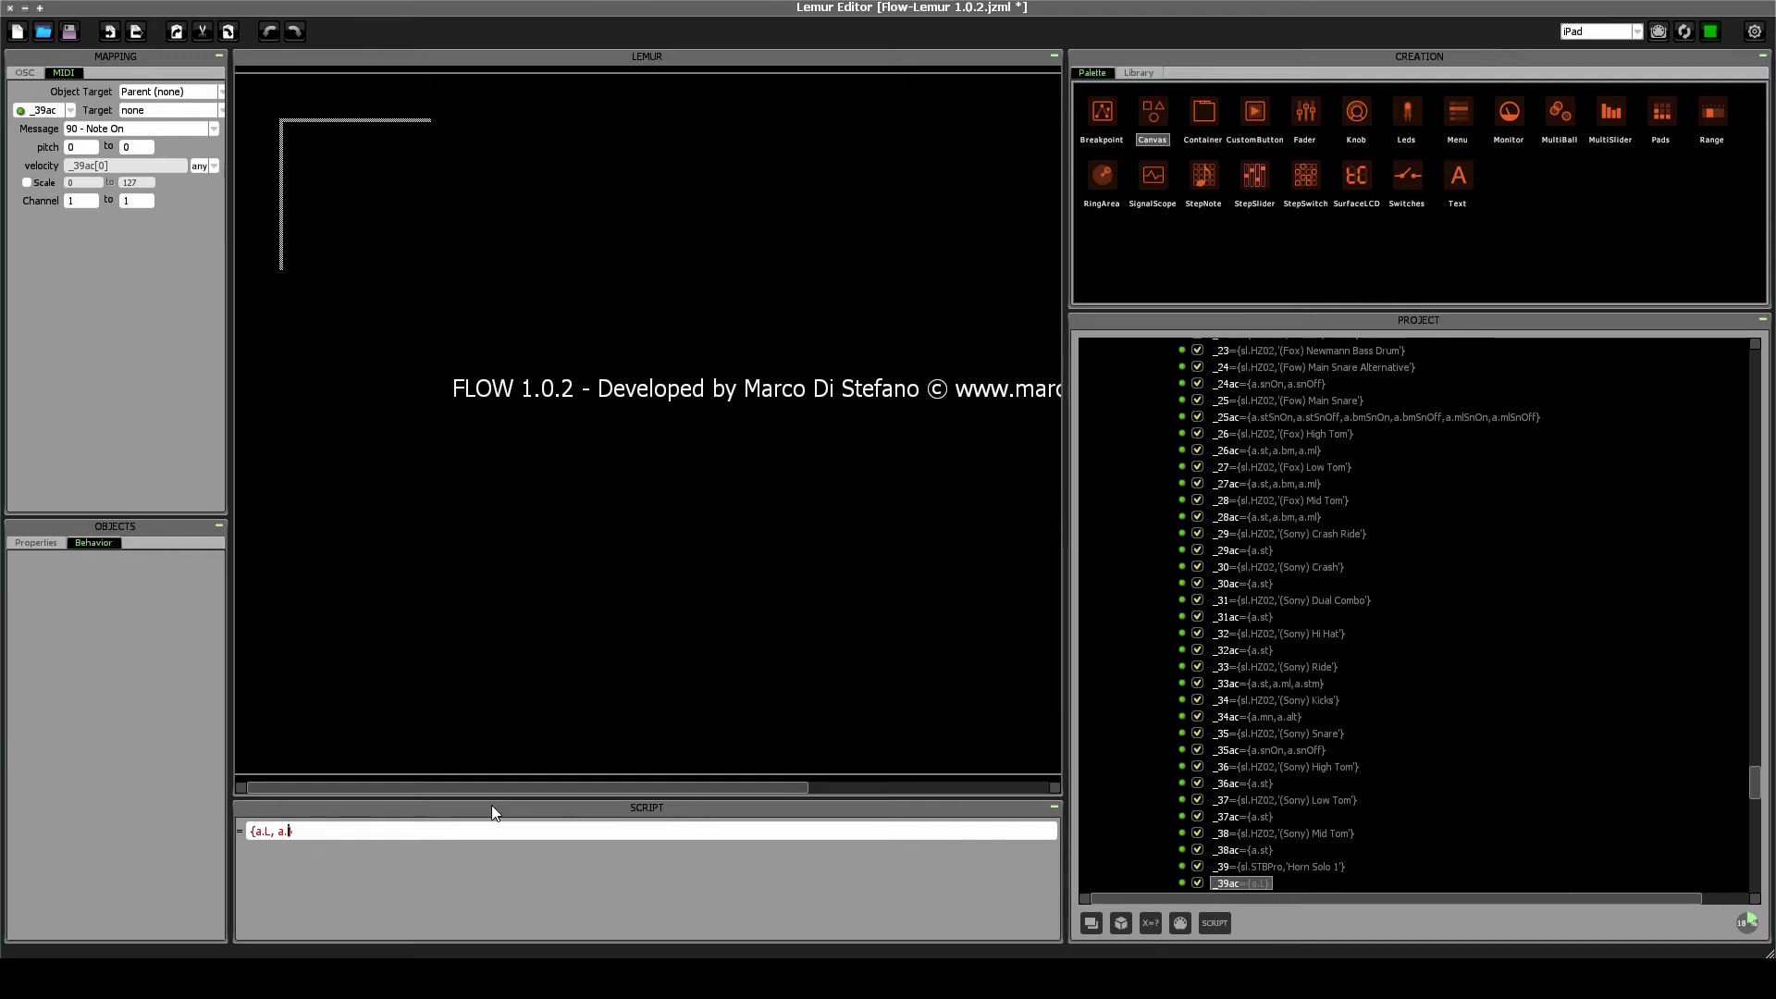
pyautogui.write('StopCS')
pyautogui.press('Return')
pyautogui.scroll(-4, 1271, 715)
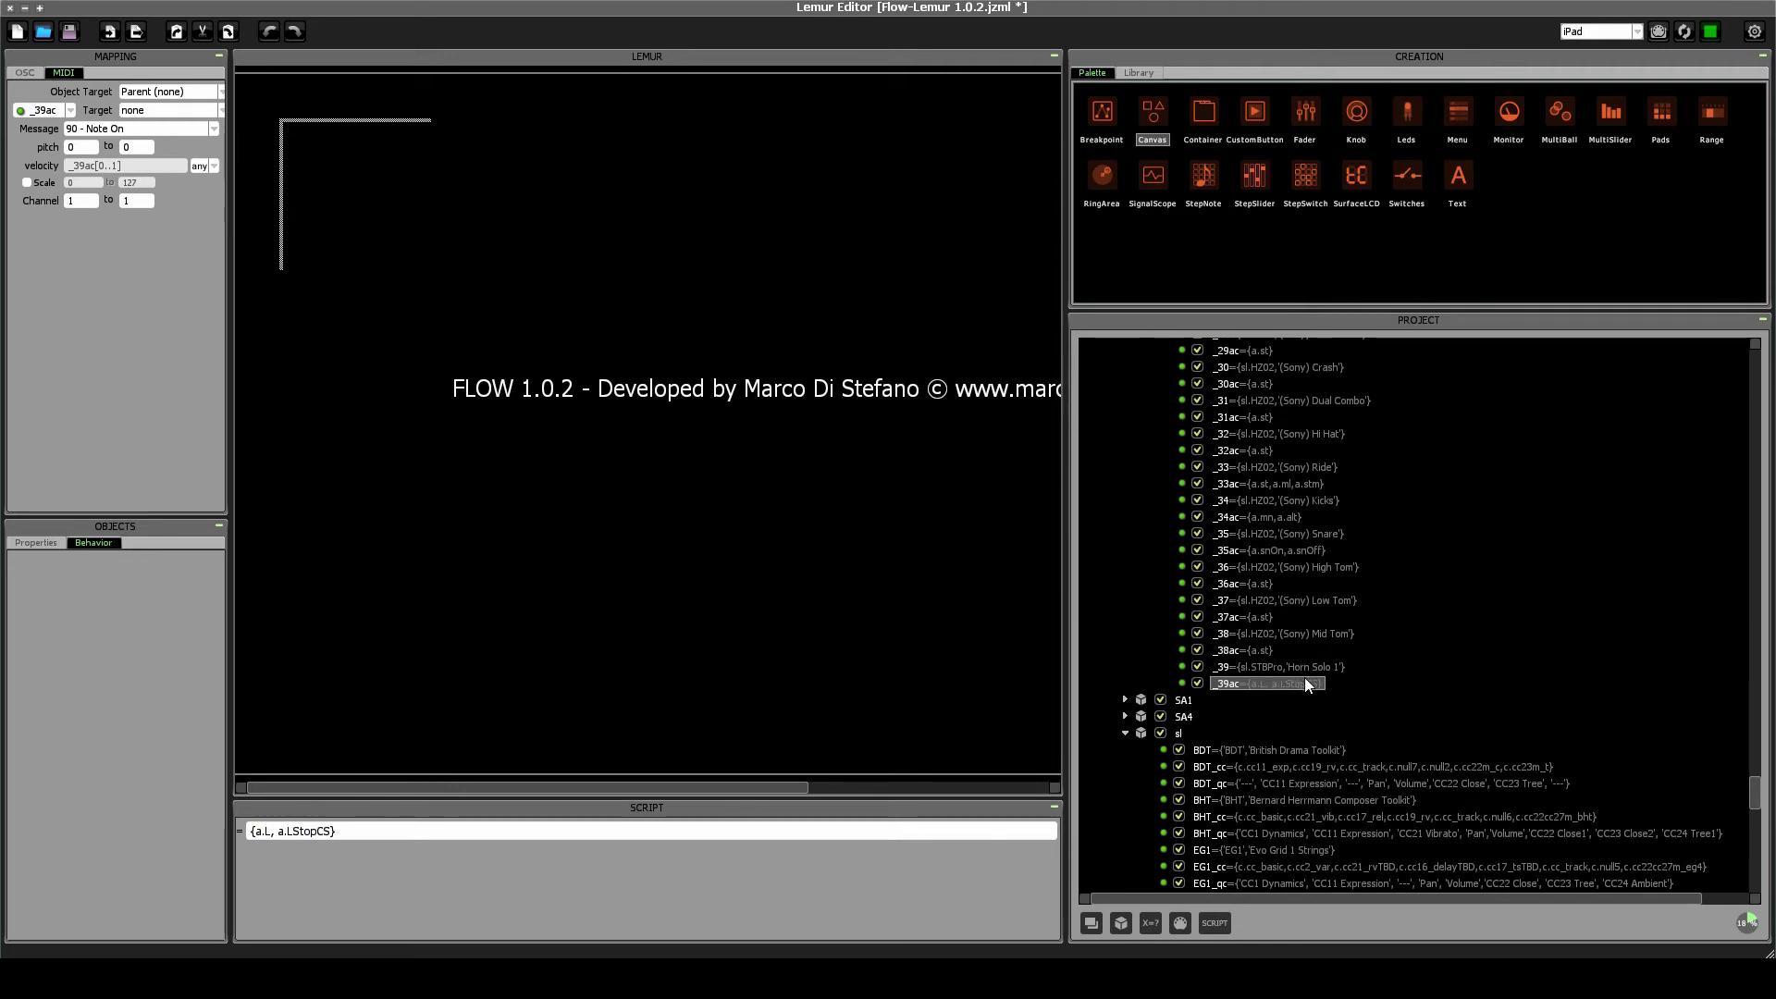
pyautogui.click(70, 33)
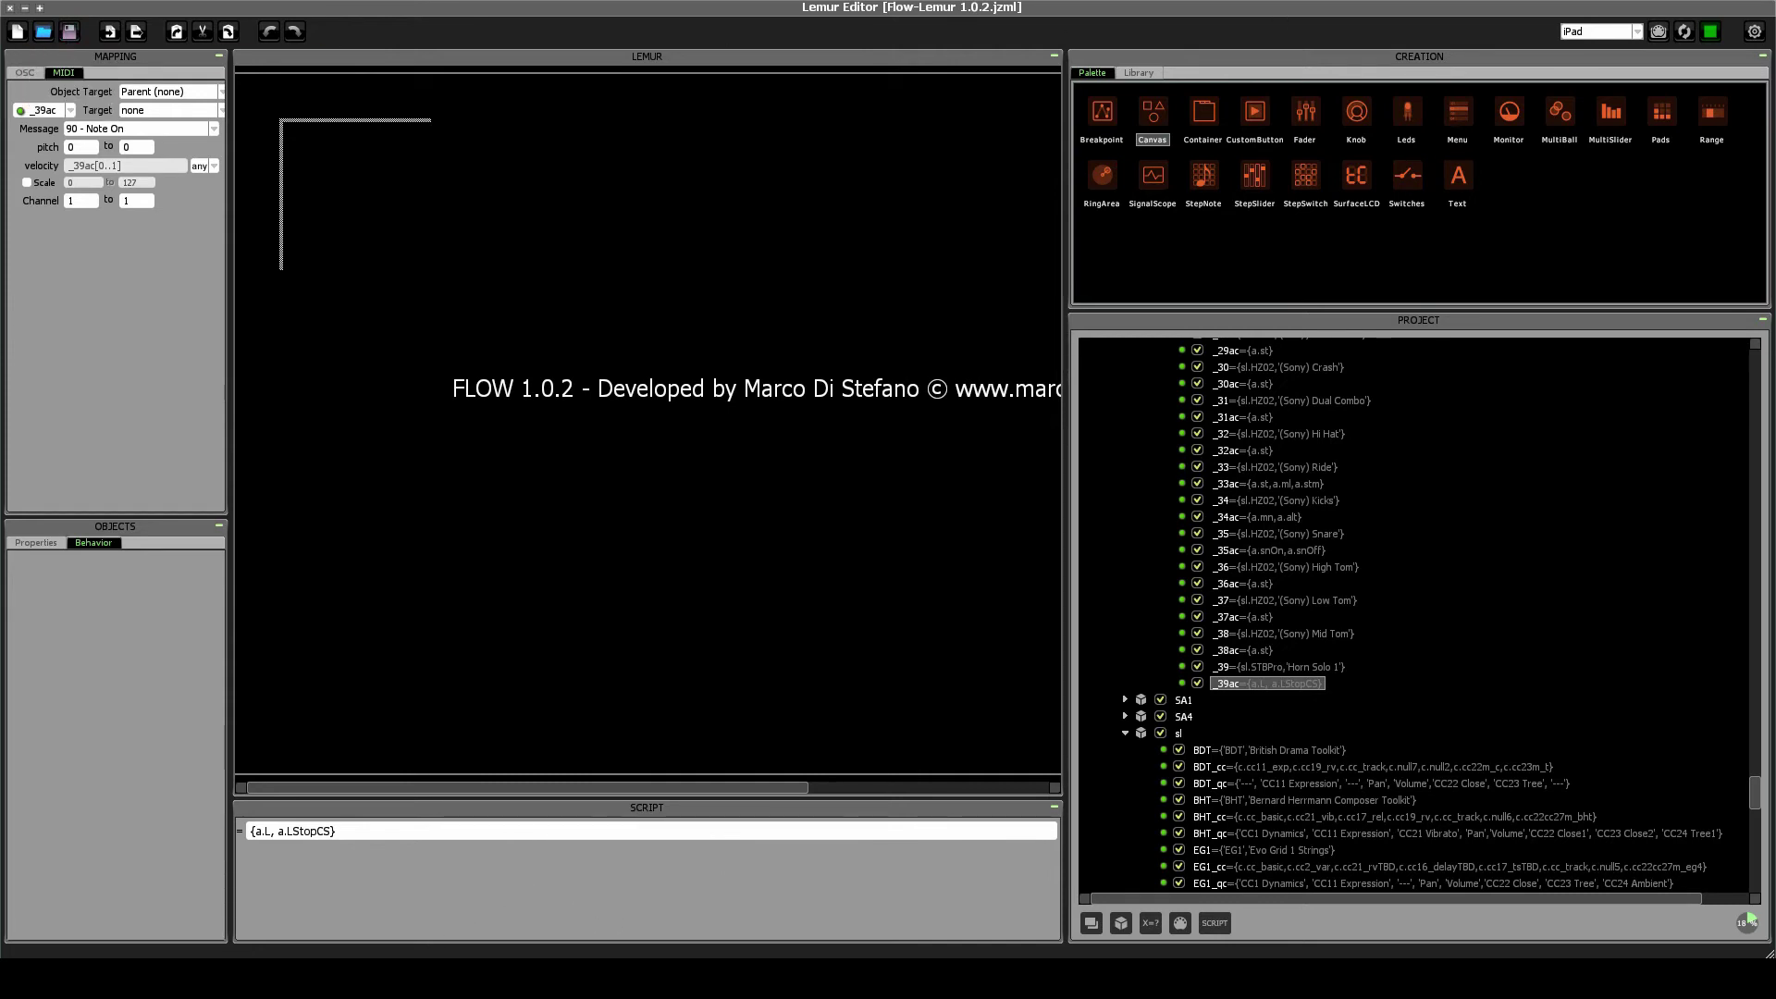
# Switch to Cubase and open the Expression Map Setup from the STB Horn solo 1 track.
pyautogui.moveTo(385, 979)
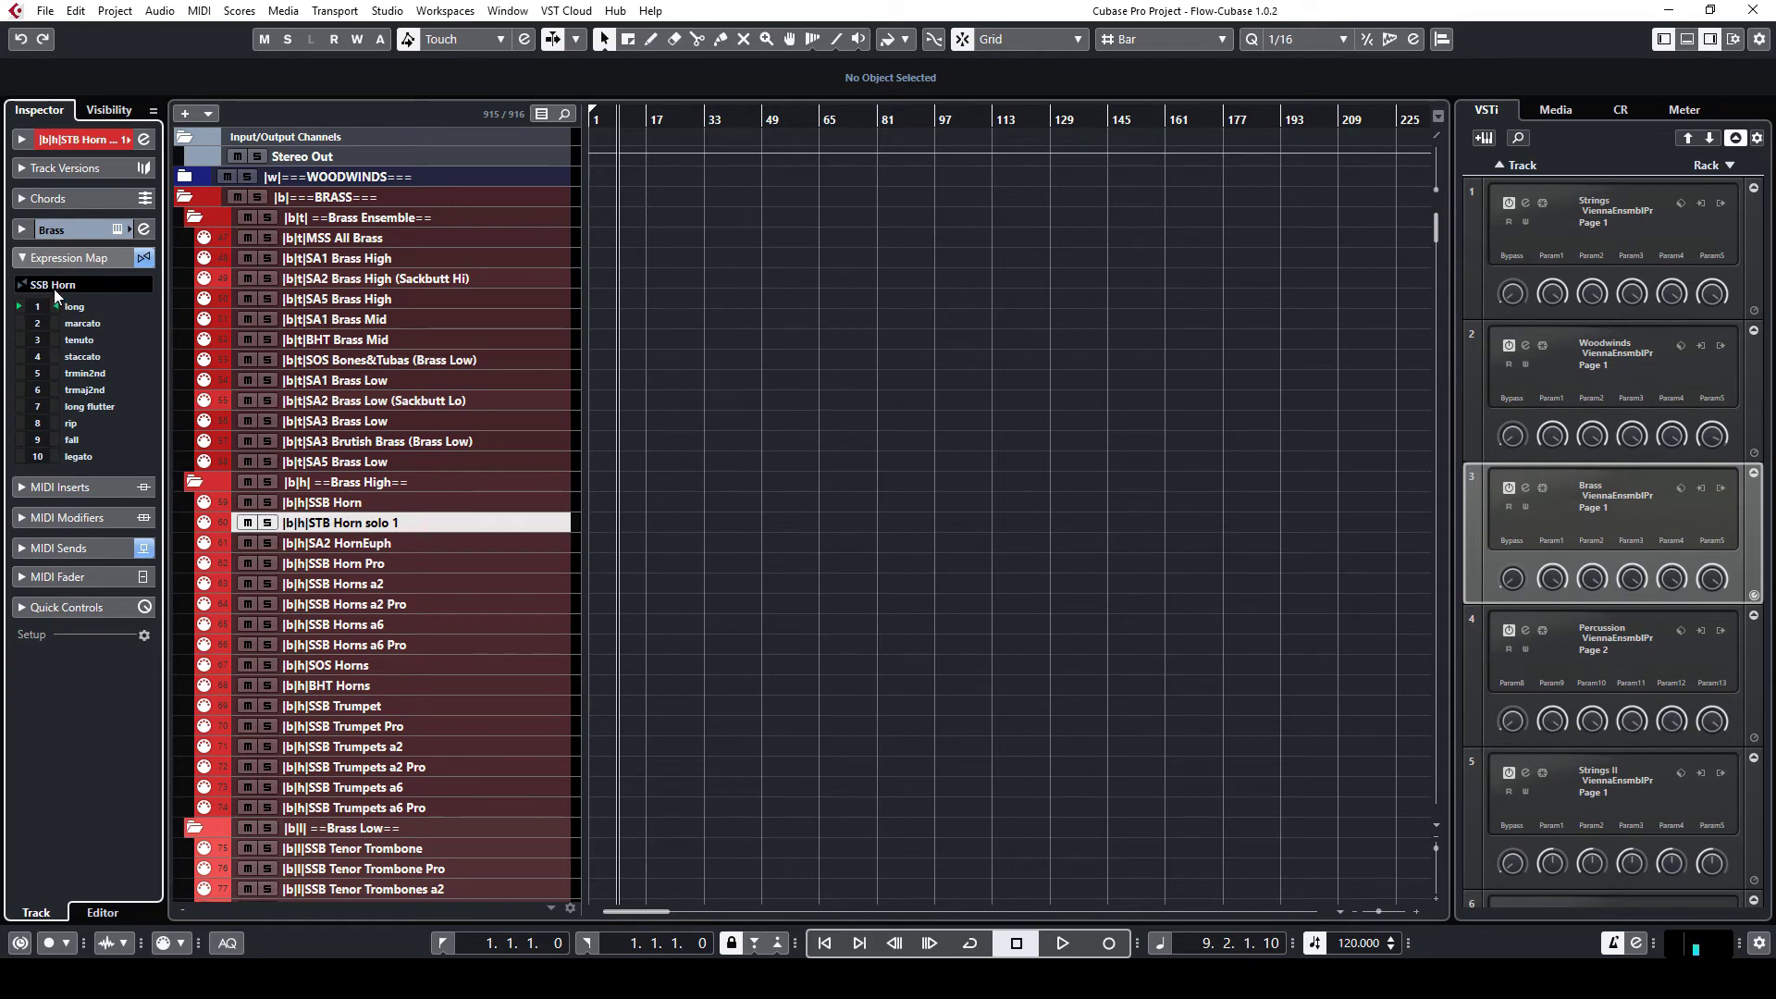
pyautogui.click(53, 289)
pyautogui.scroll(-10, 185, 701)
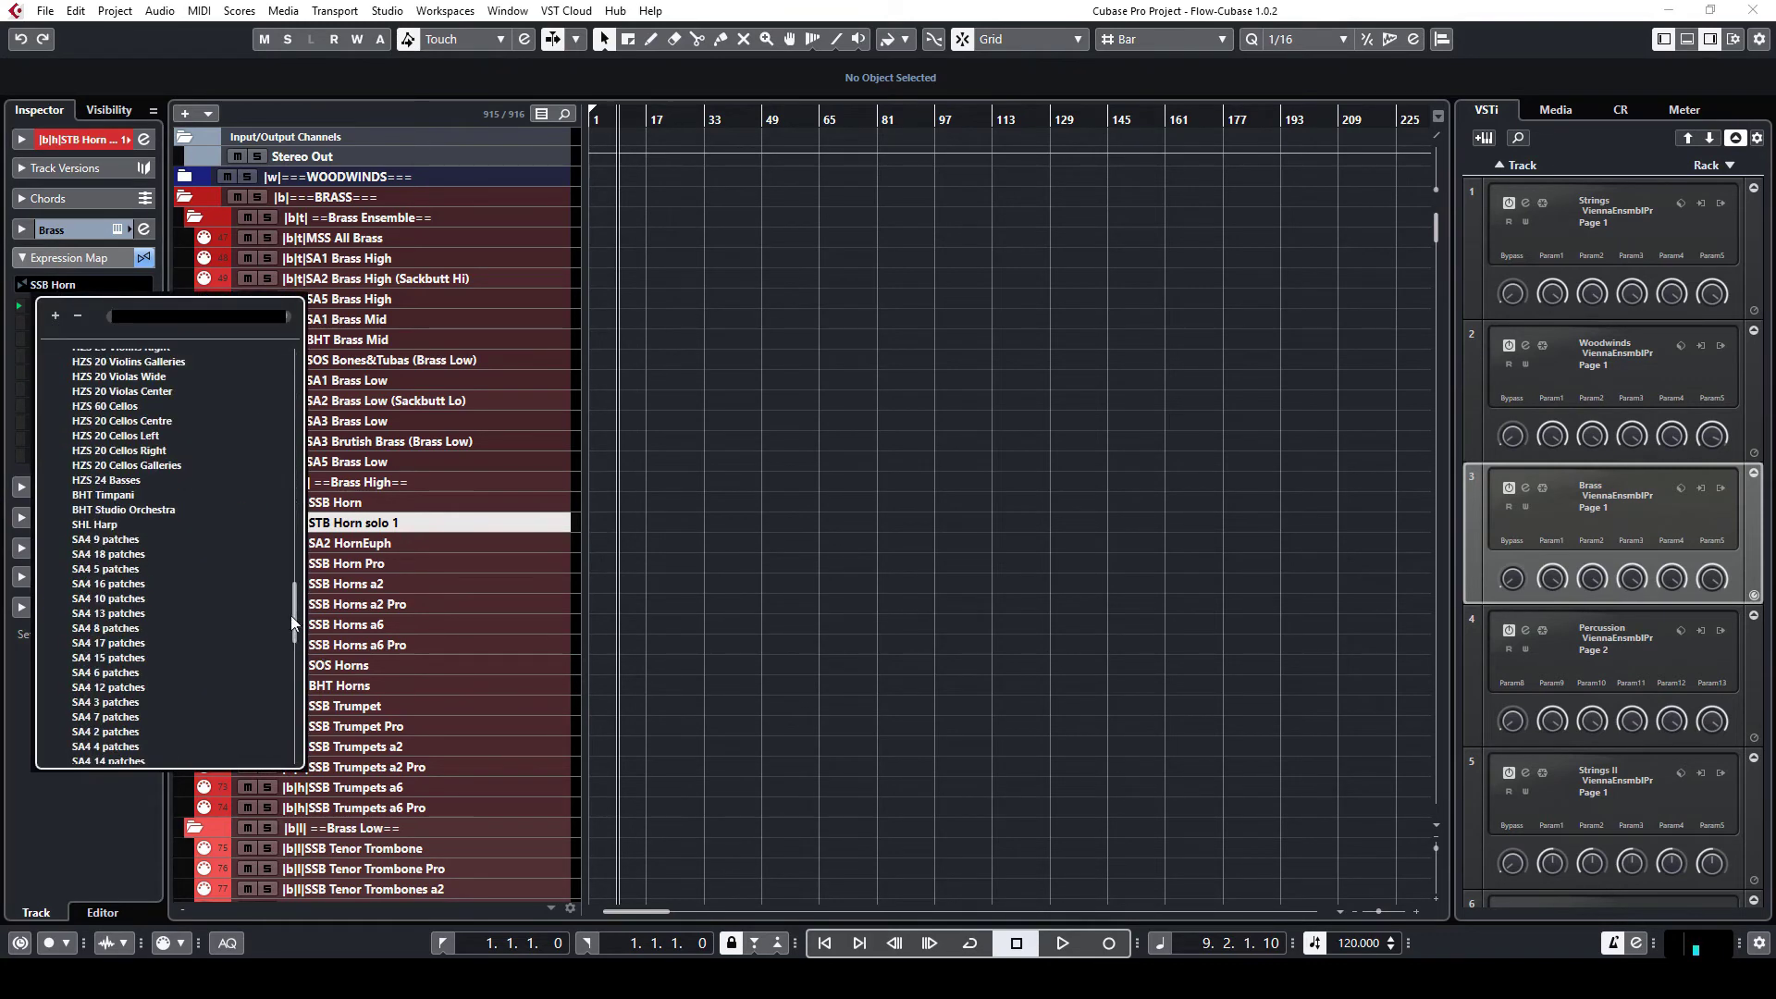
pyautogui.moveTo(291, 615); pyautogui.dragTo(294, 756)
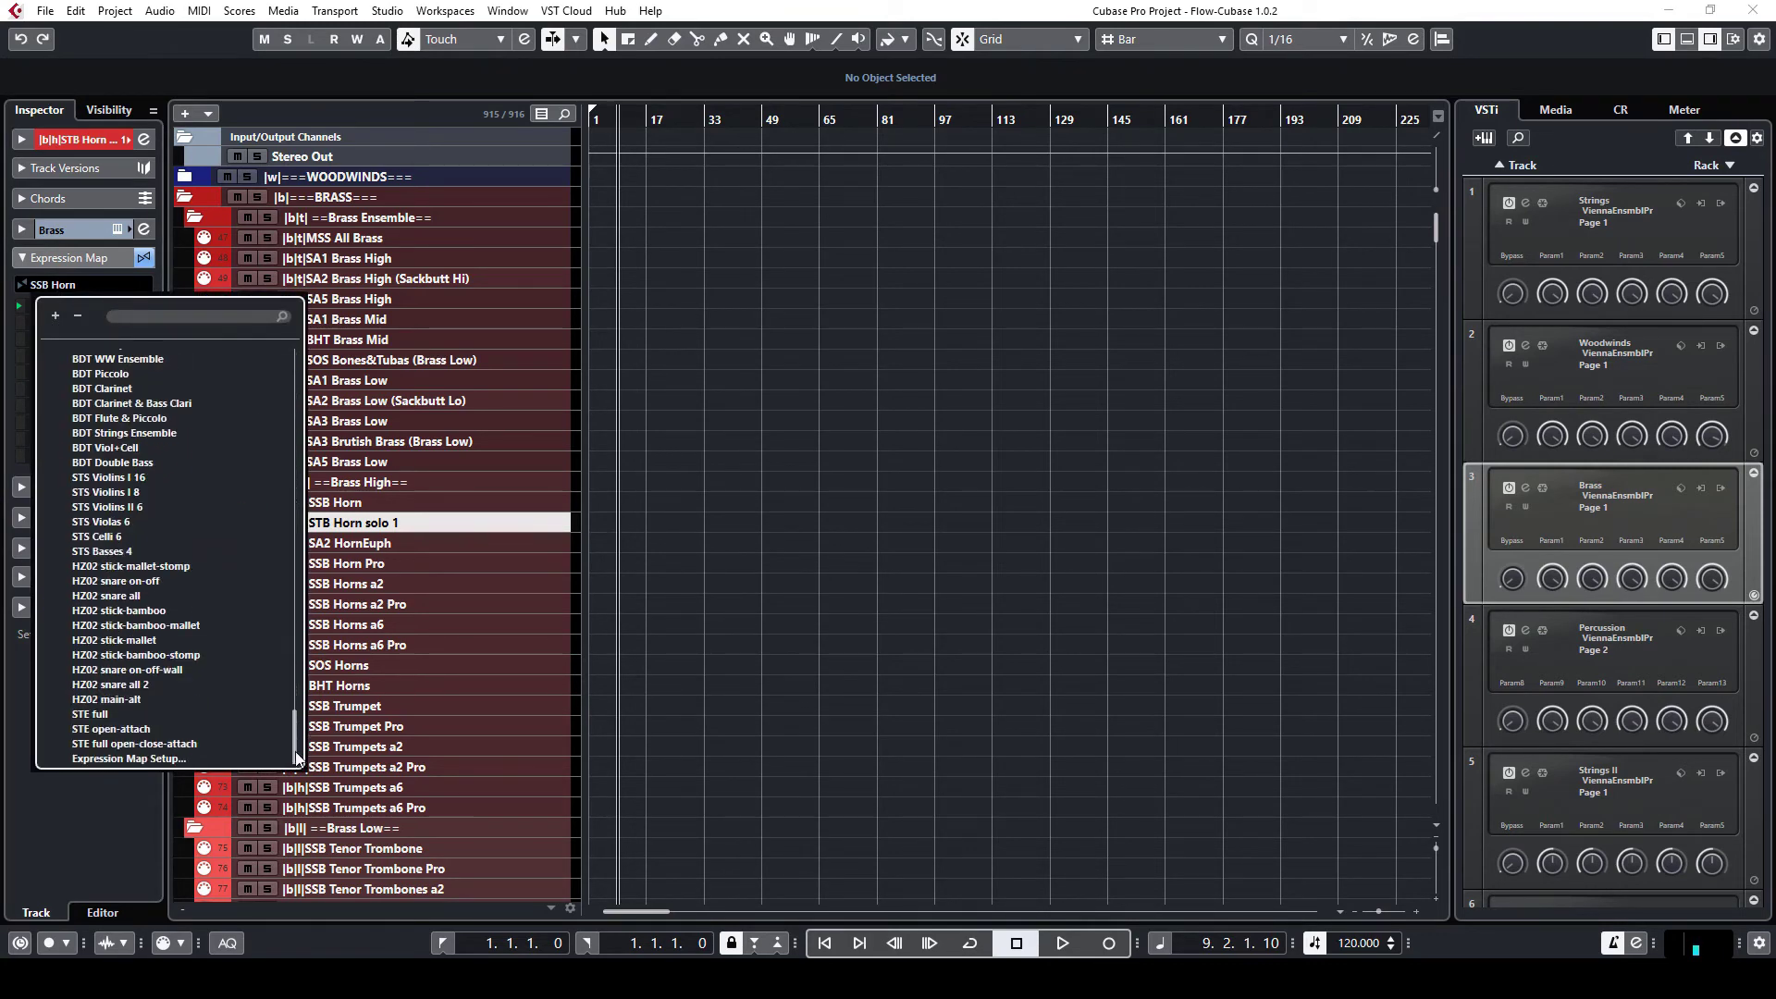
pyautogui.click(143, 759)
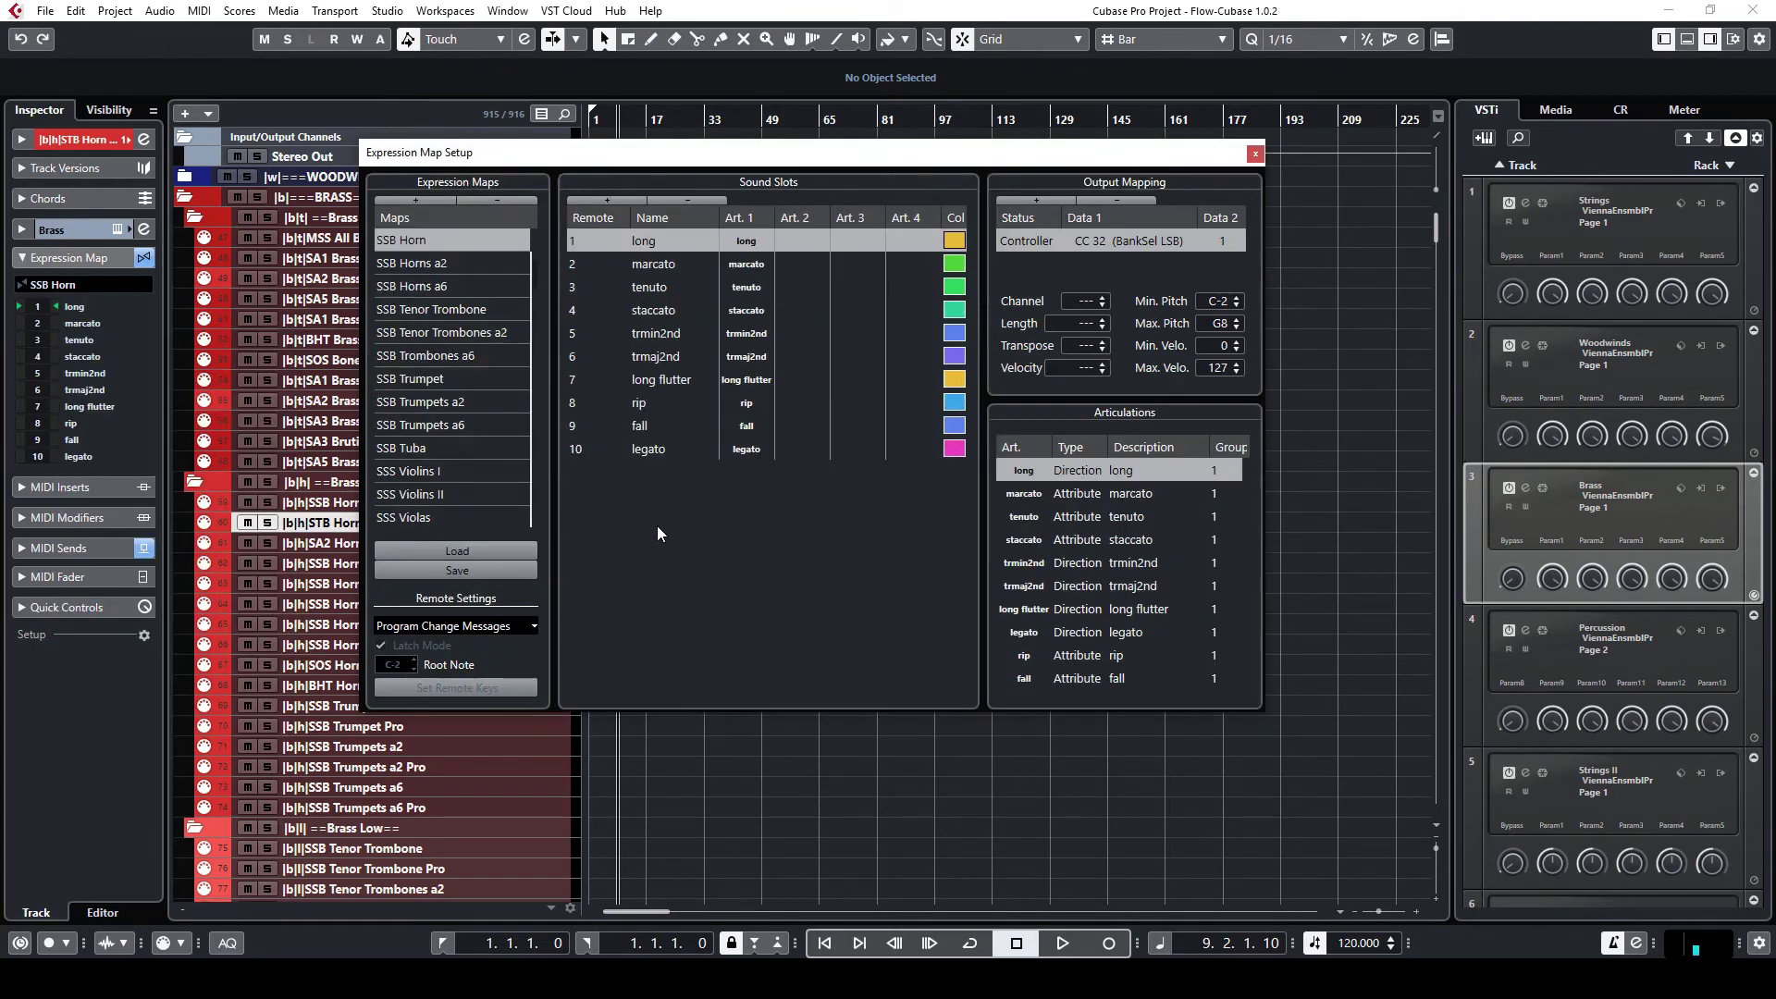
# Create a new expression map and name it STB Horn Solo.
pyautogui.click(430, 198)
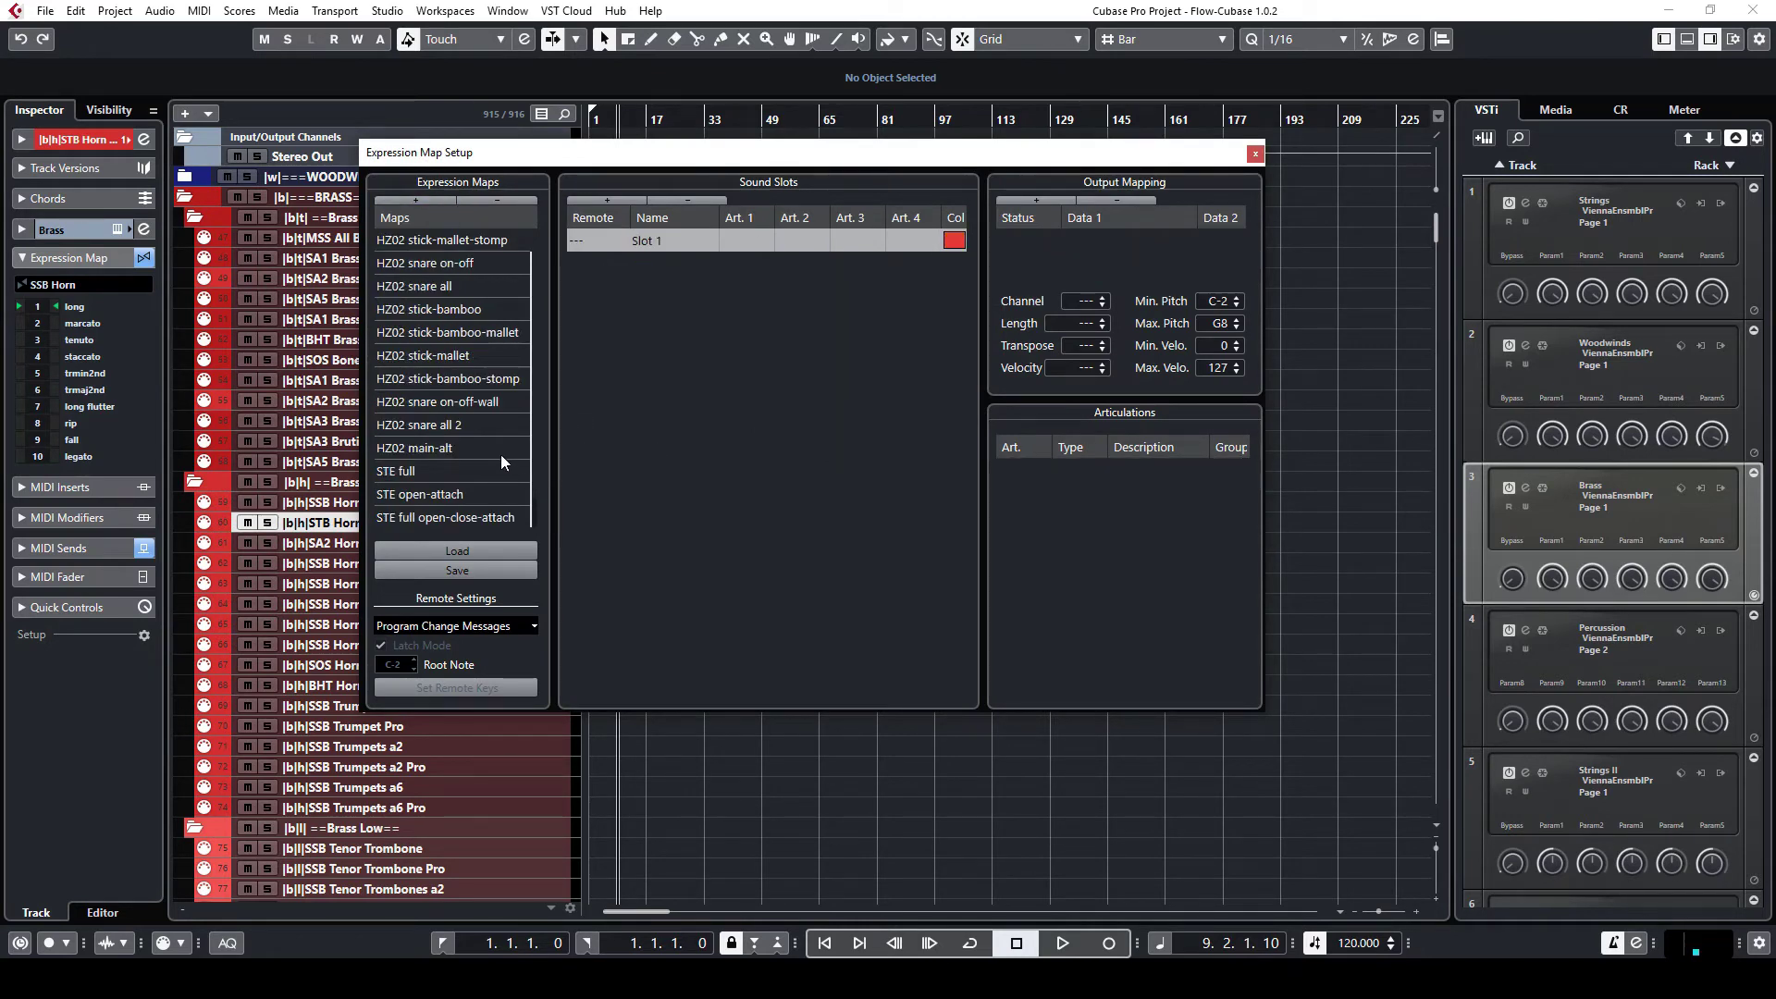
pyautogui.scroll(3, 501, 461)
pyautogui.scroll(-3, 501, 460)
pyautogui.scroll(-1, 514, 471)
pyautogui.doubleClick(464, 517)
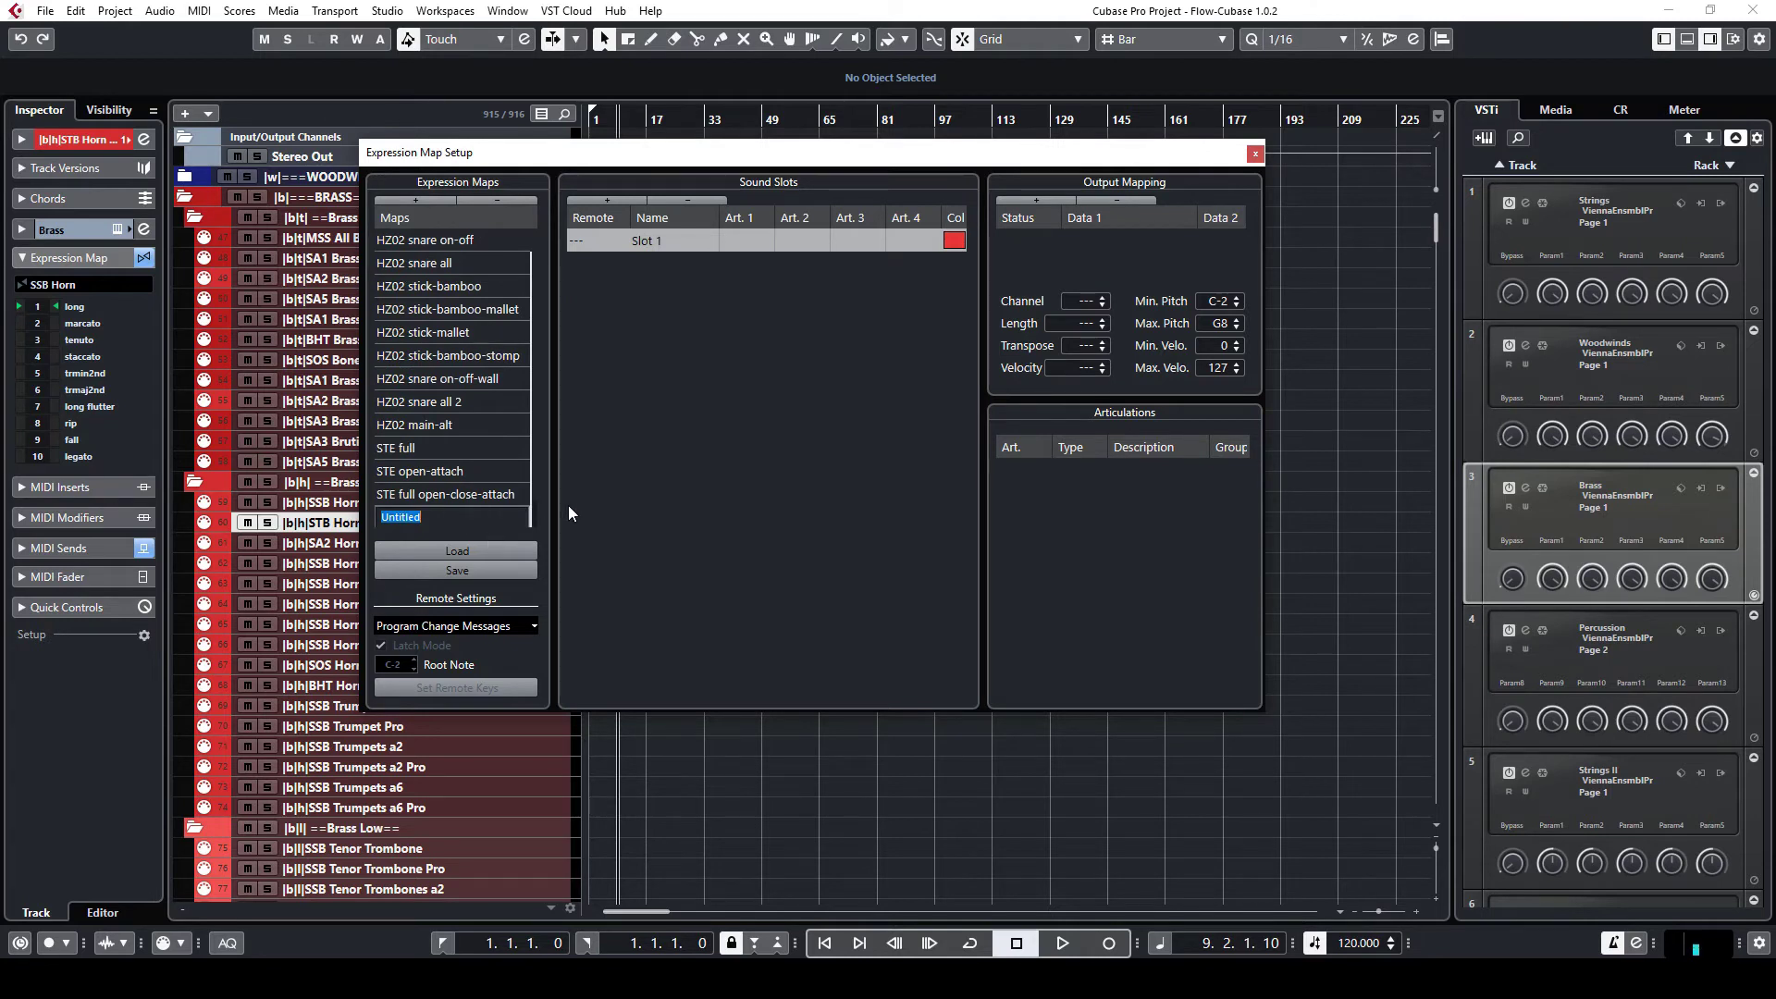
pyautogui.write('STB Horn Solo')
pyautogui.press('Return')
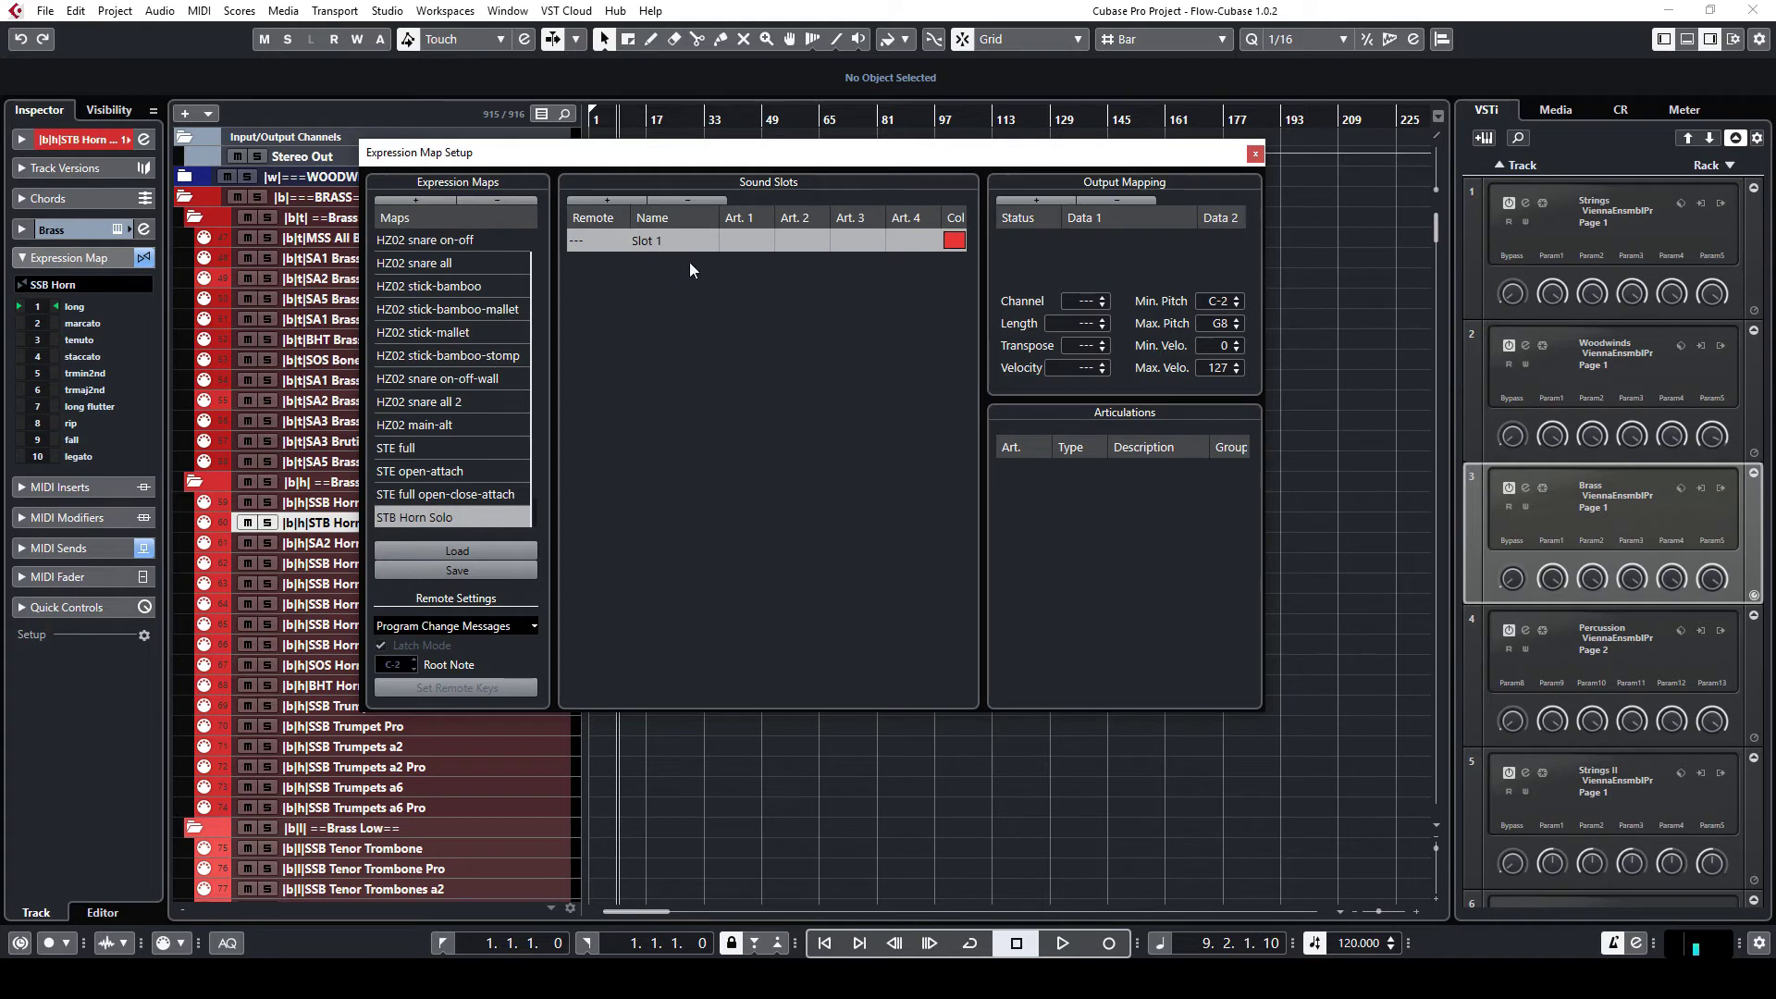
# Give the new map's first sound slot remote number 1 and add a second slot with remote number 2.
pyautogui.moveTo(685, 152); pyautogui.dragTo(816, 86)
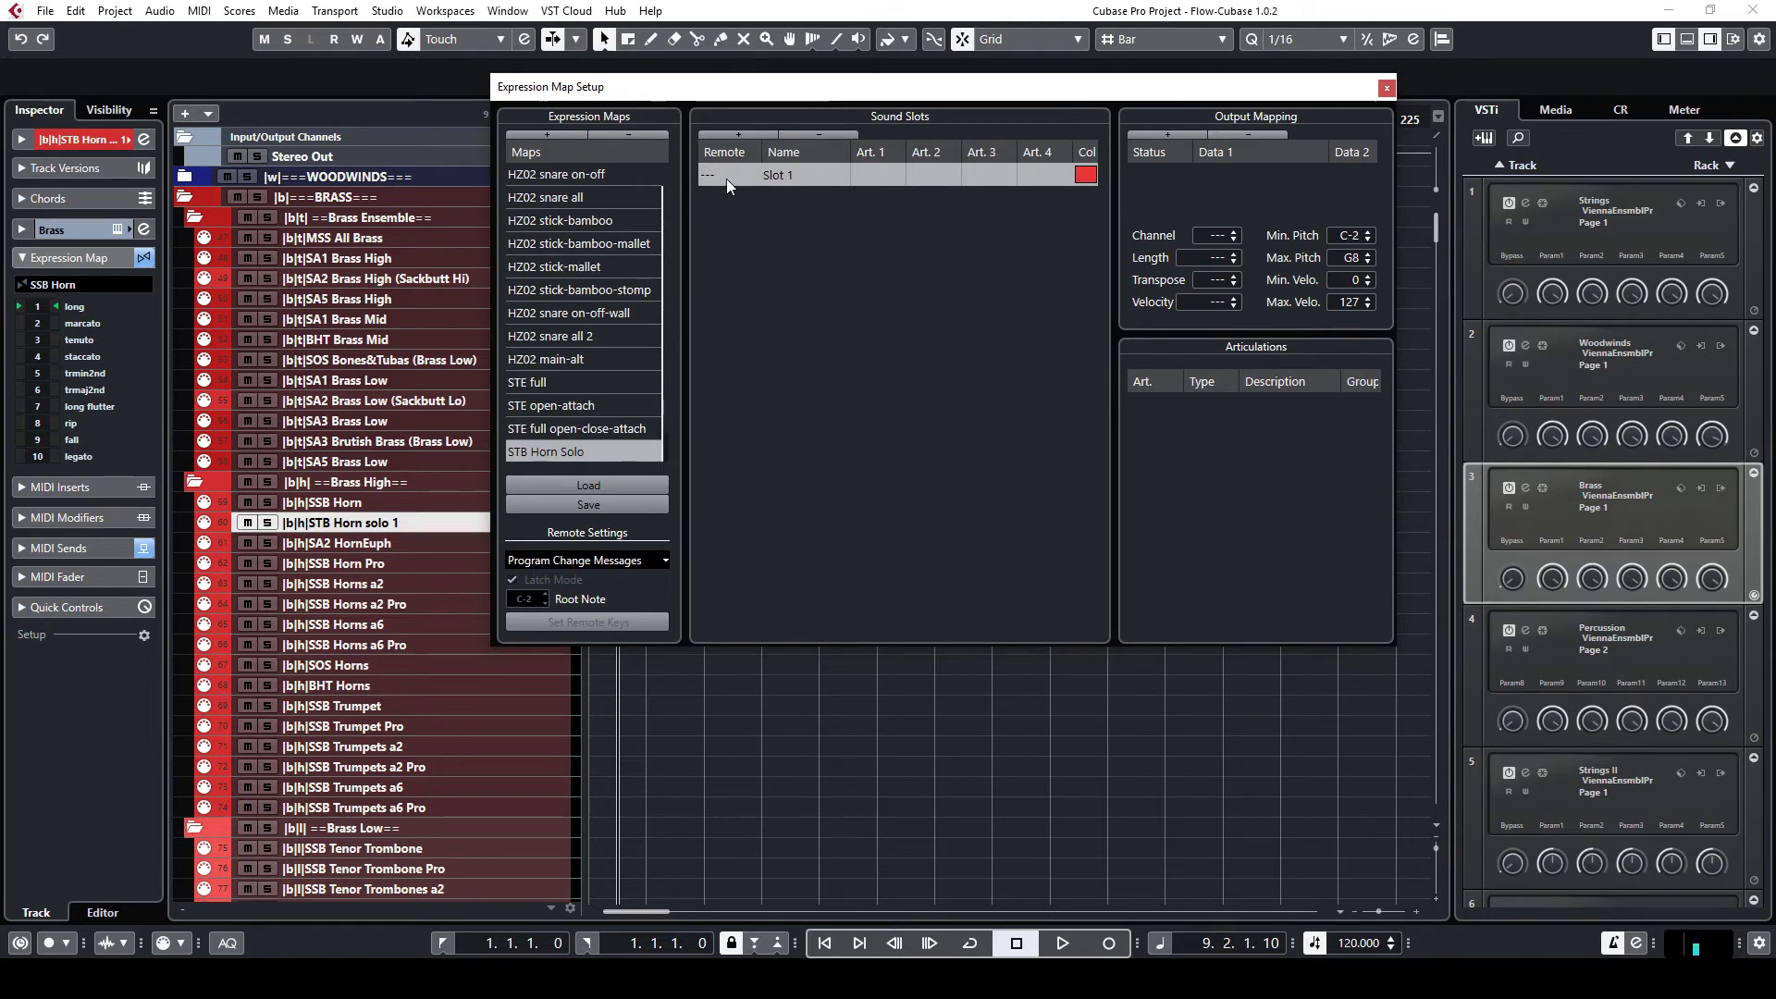
pyautogui.write('1')
pyautogui.press('Return')
pyautogui.click(747, 135)
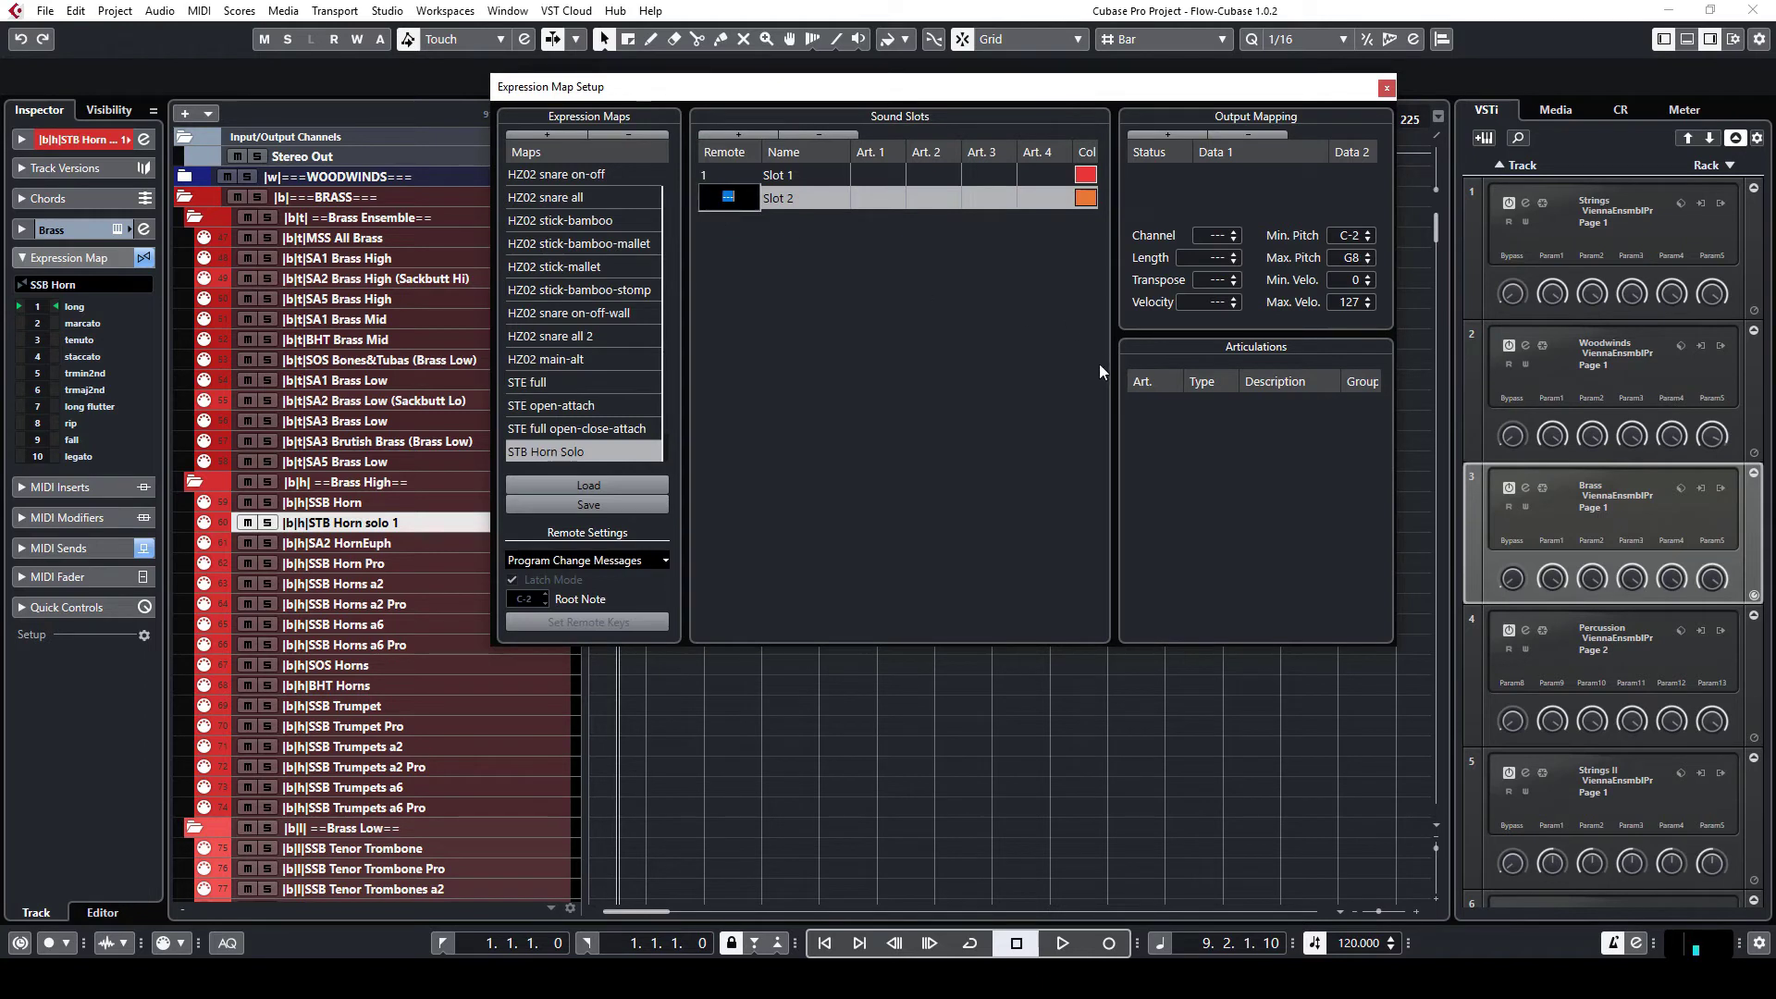
pyautogui.write('2')
pyautogui.press('Return')
pyautogui.click(718, 174)
pyautogui.click(719, 193)
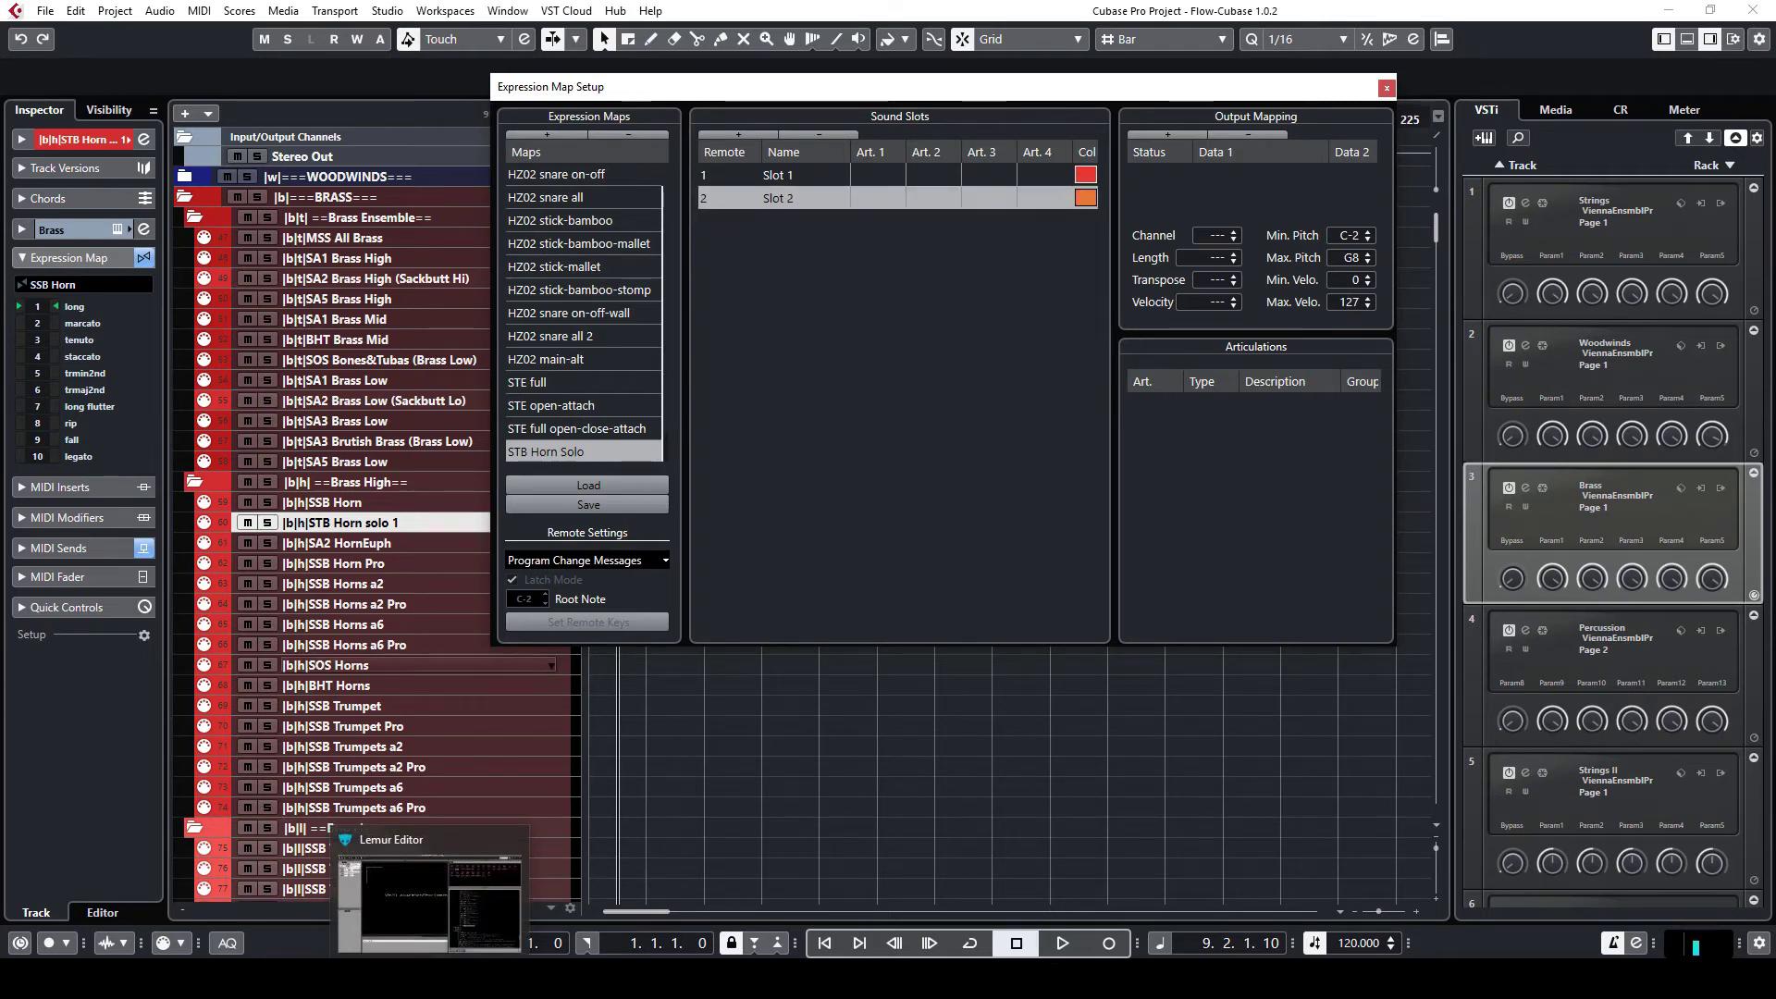
# Check the _39ac articulation list in Lemur and name the first sound slot in Cubase 'long'.
pyautogui.click(430, 979)
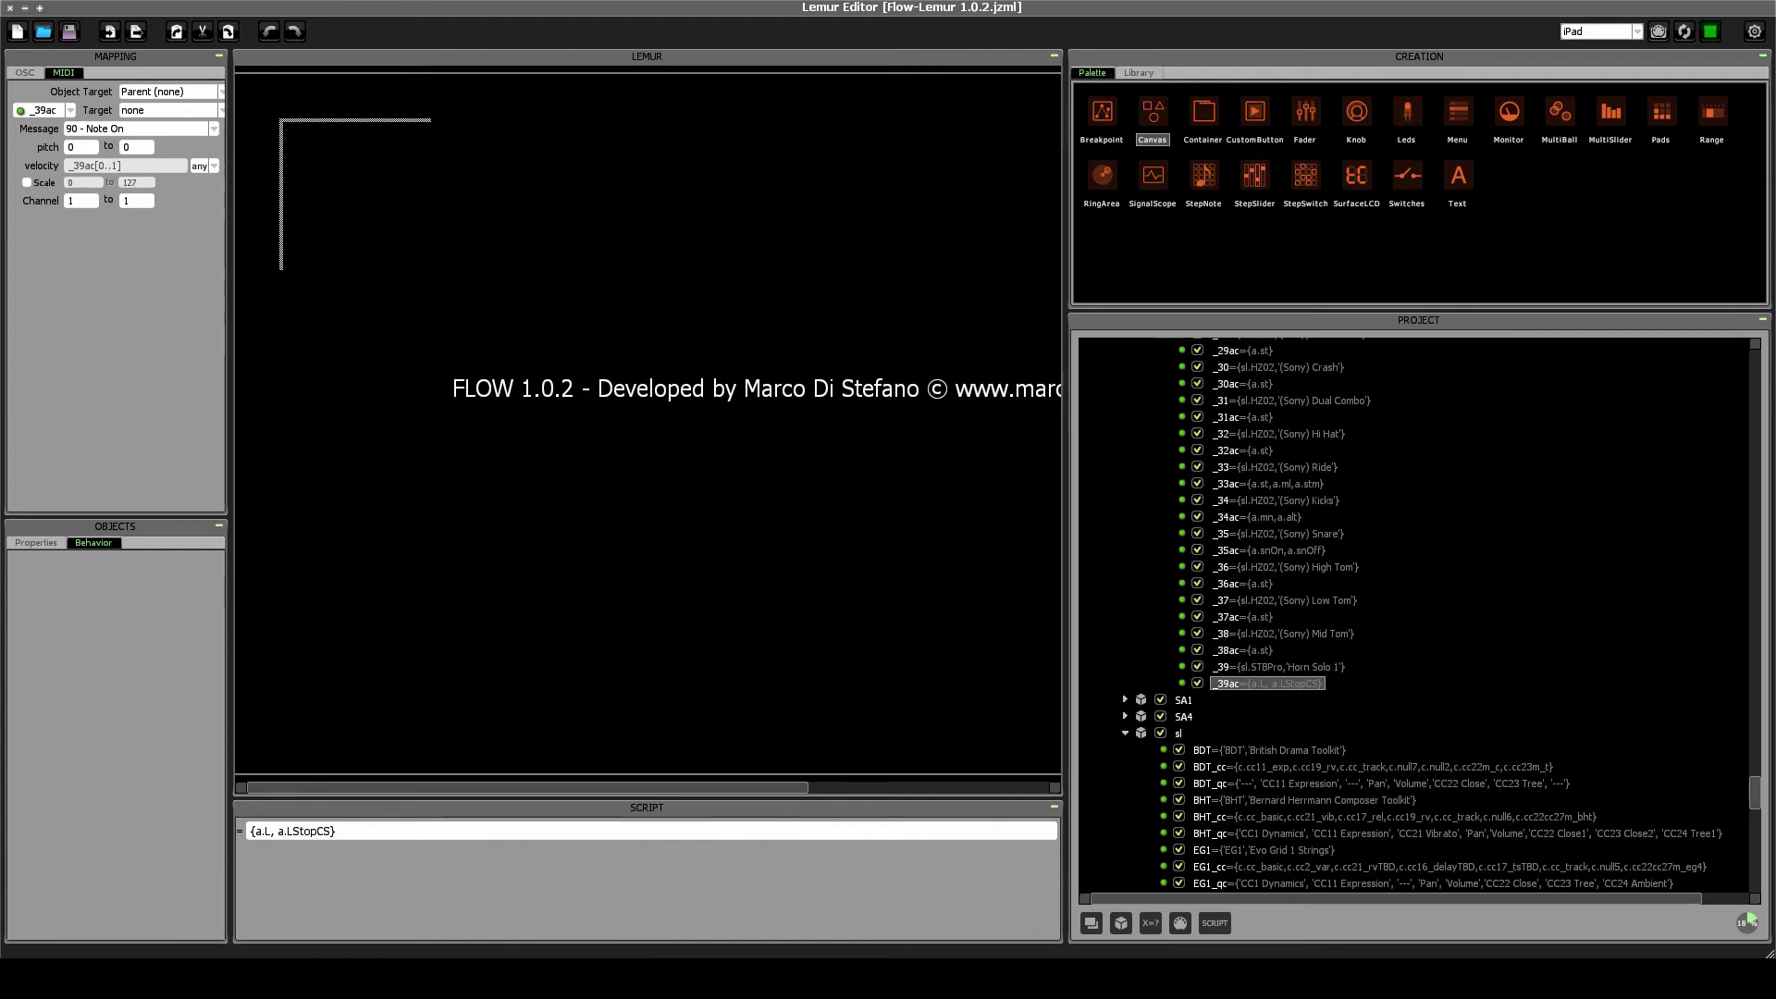
pyautogui.moveTo(476, 979)
pyautogui.click(477, 901)
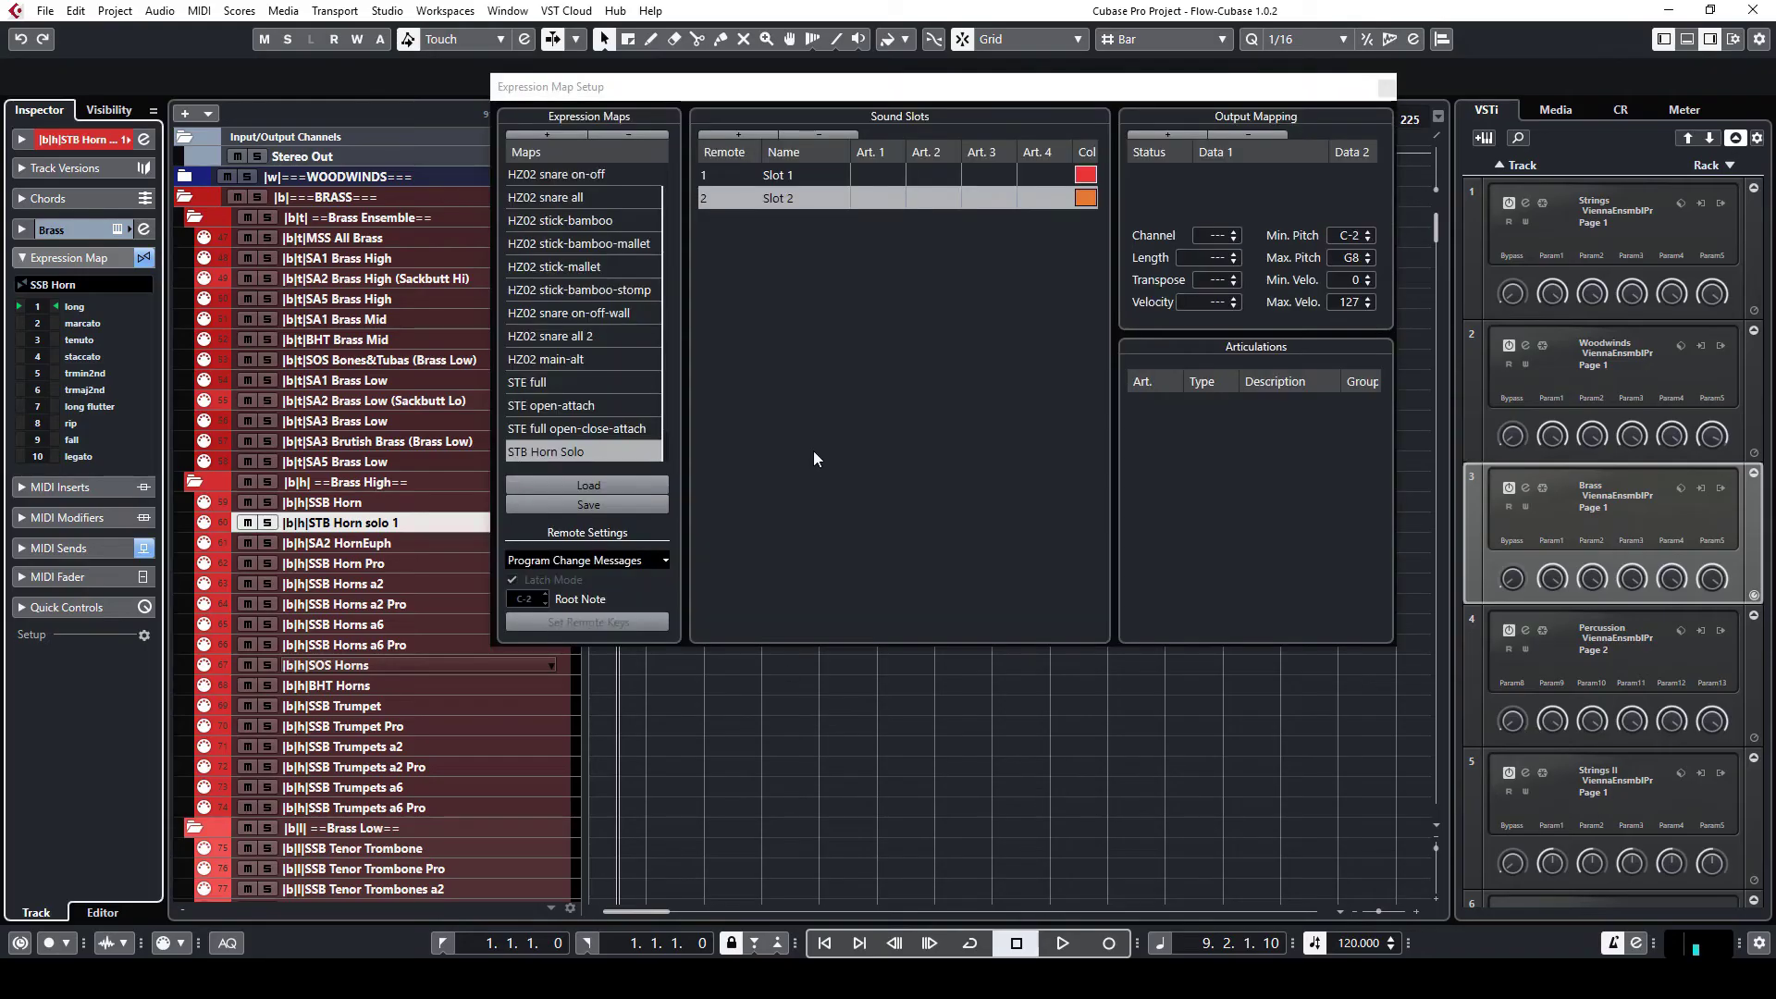
pyautogui.click(803, 173)
pyautogui.click(803, 172)
pyautogui.write('lon')
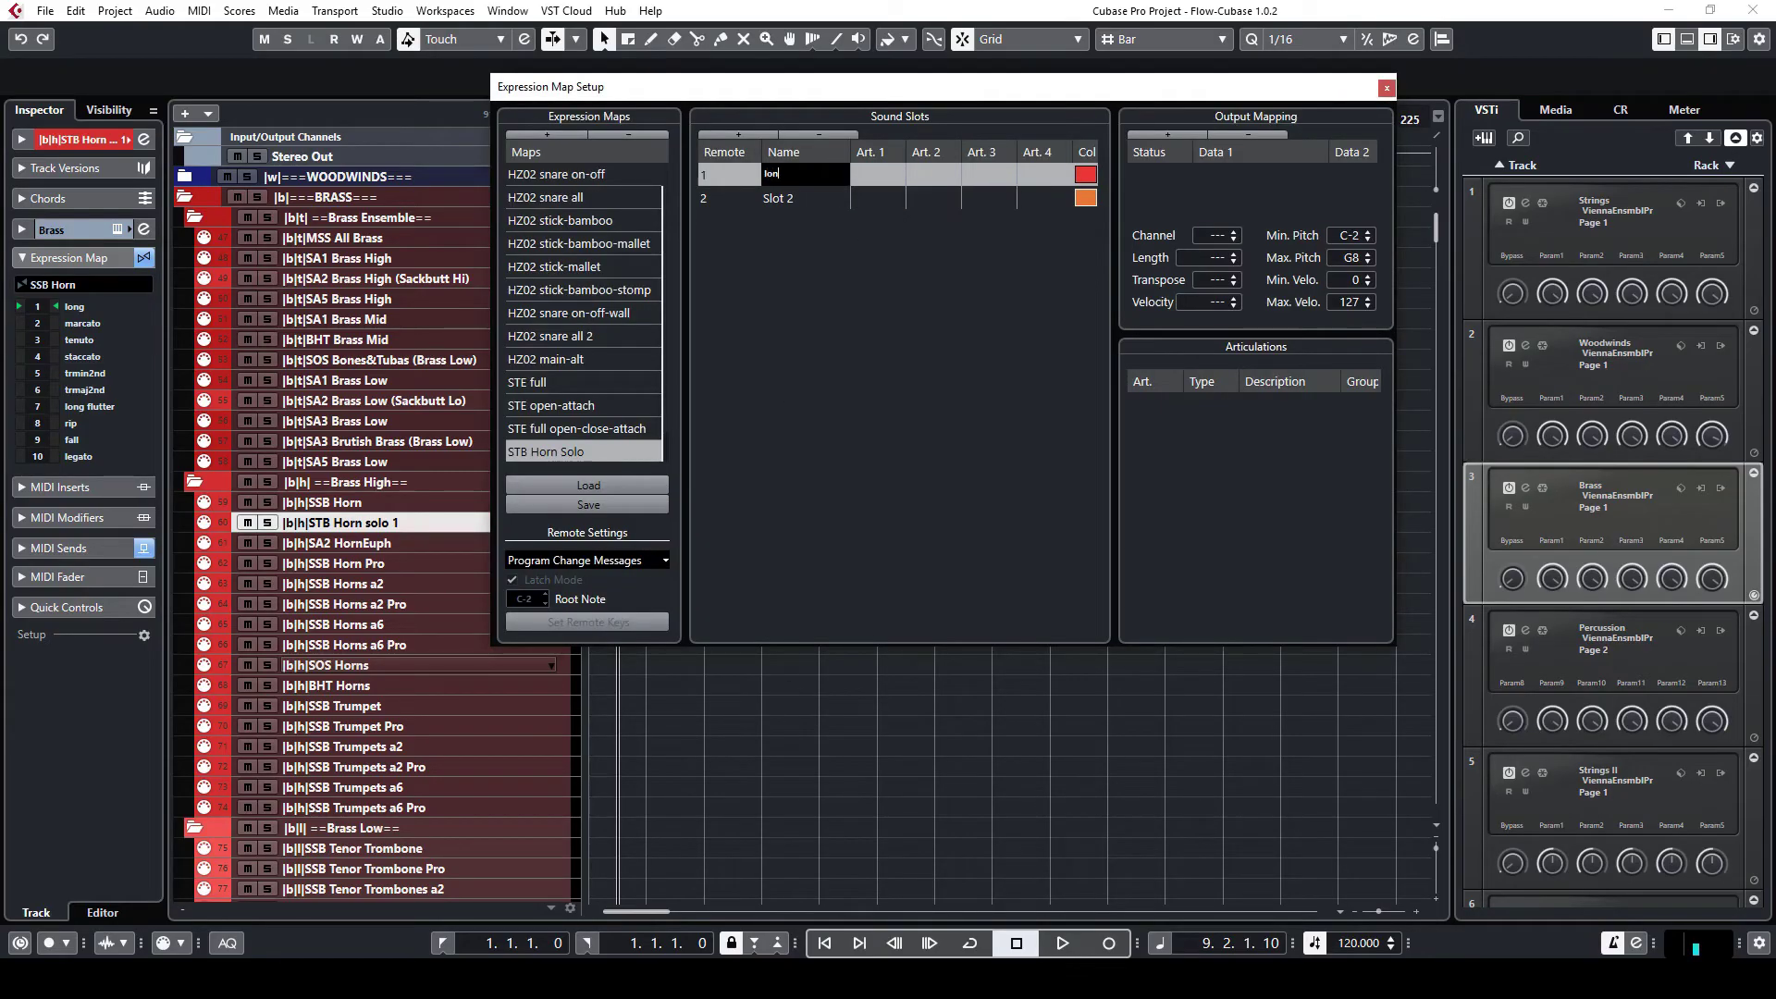
pyautogui.write('g')
pyautogui.press('Return')
# Add a custom articulation to the long slot with the text notation 'long' and the type Direction.
pyautogui.click(865, 175)
pyautogui.click(991, 287)
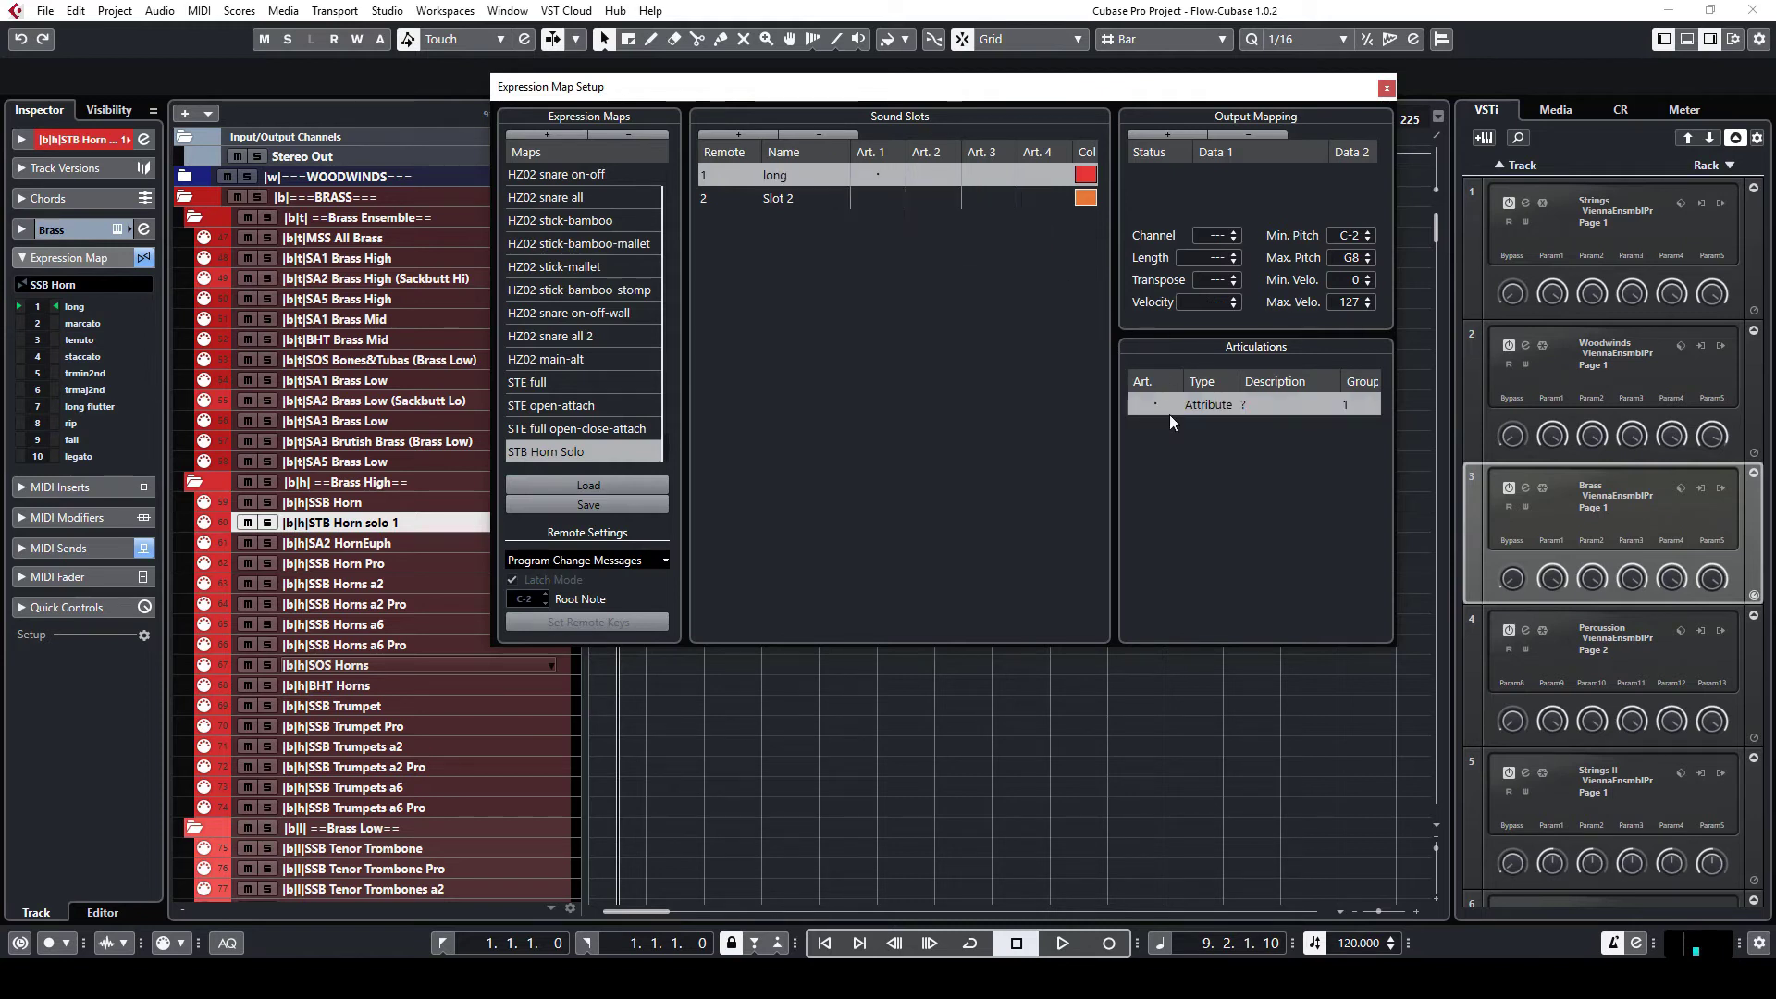
pyautogui.click(1170, 417)
pyautogui.click(1173, 431)
pyautogui.doubleClick(1167, 394)
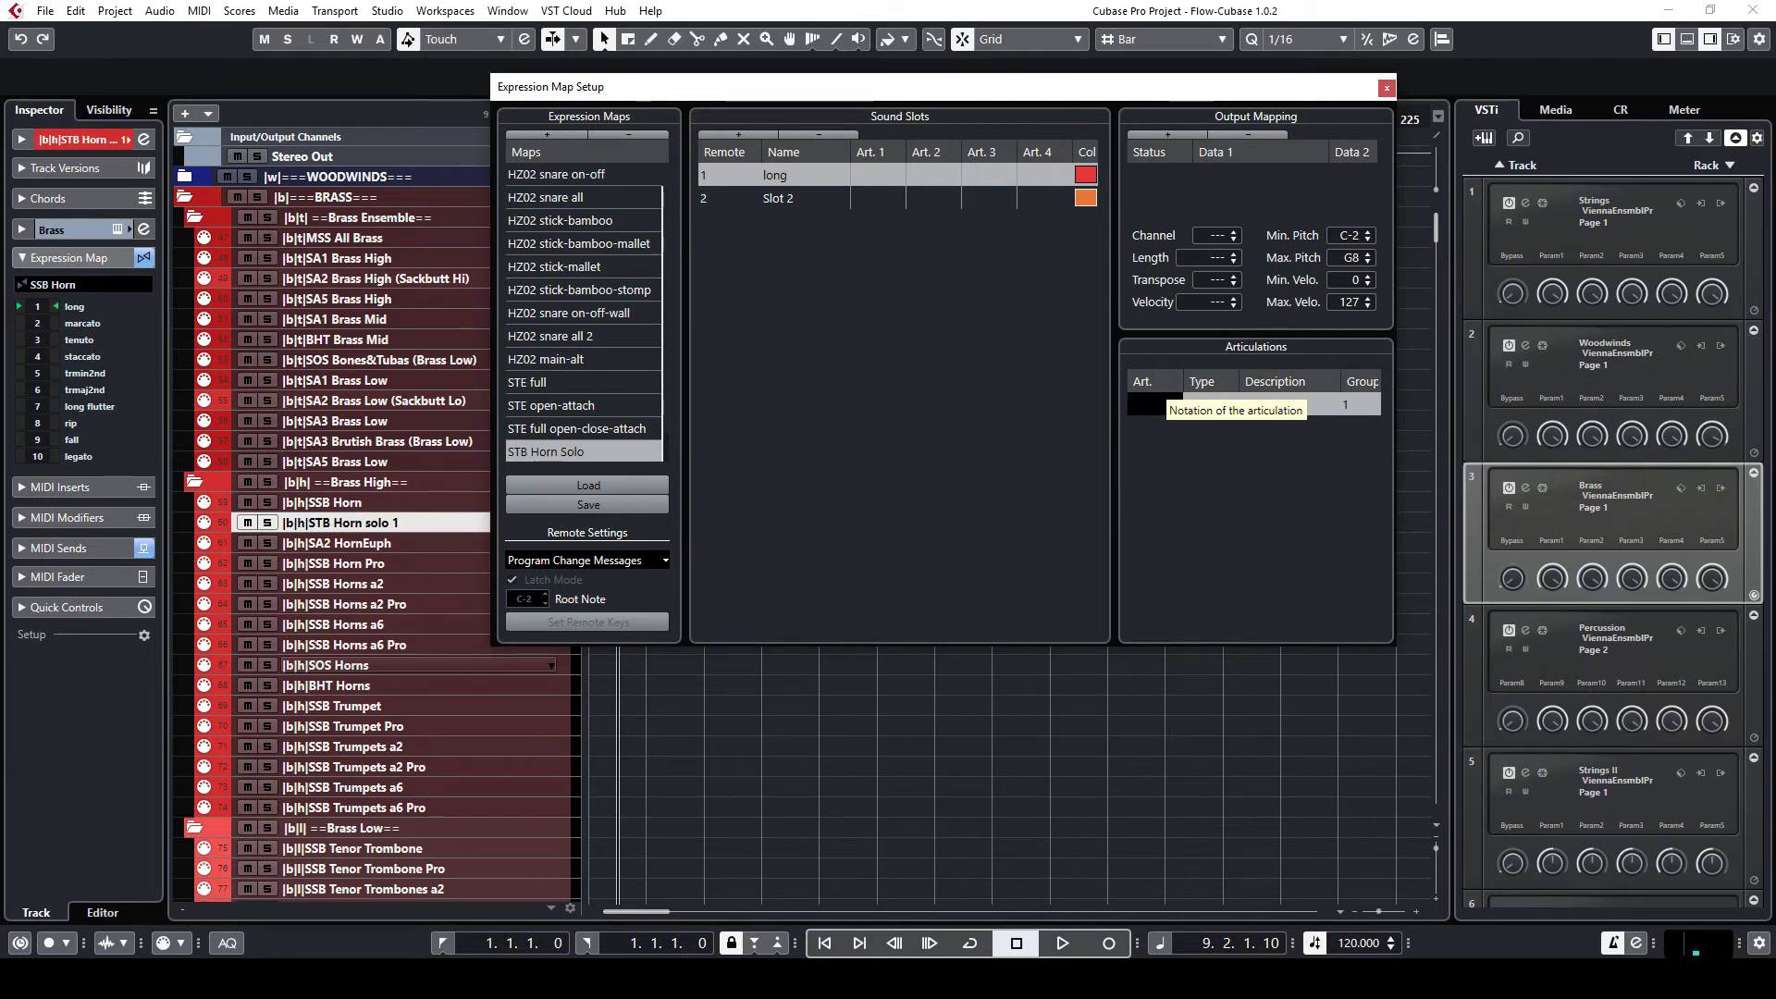
pyautogui.write('long')
pyautogui.click(1170, 400)
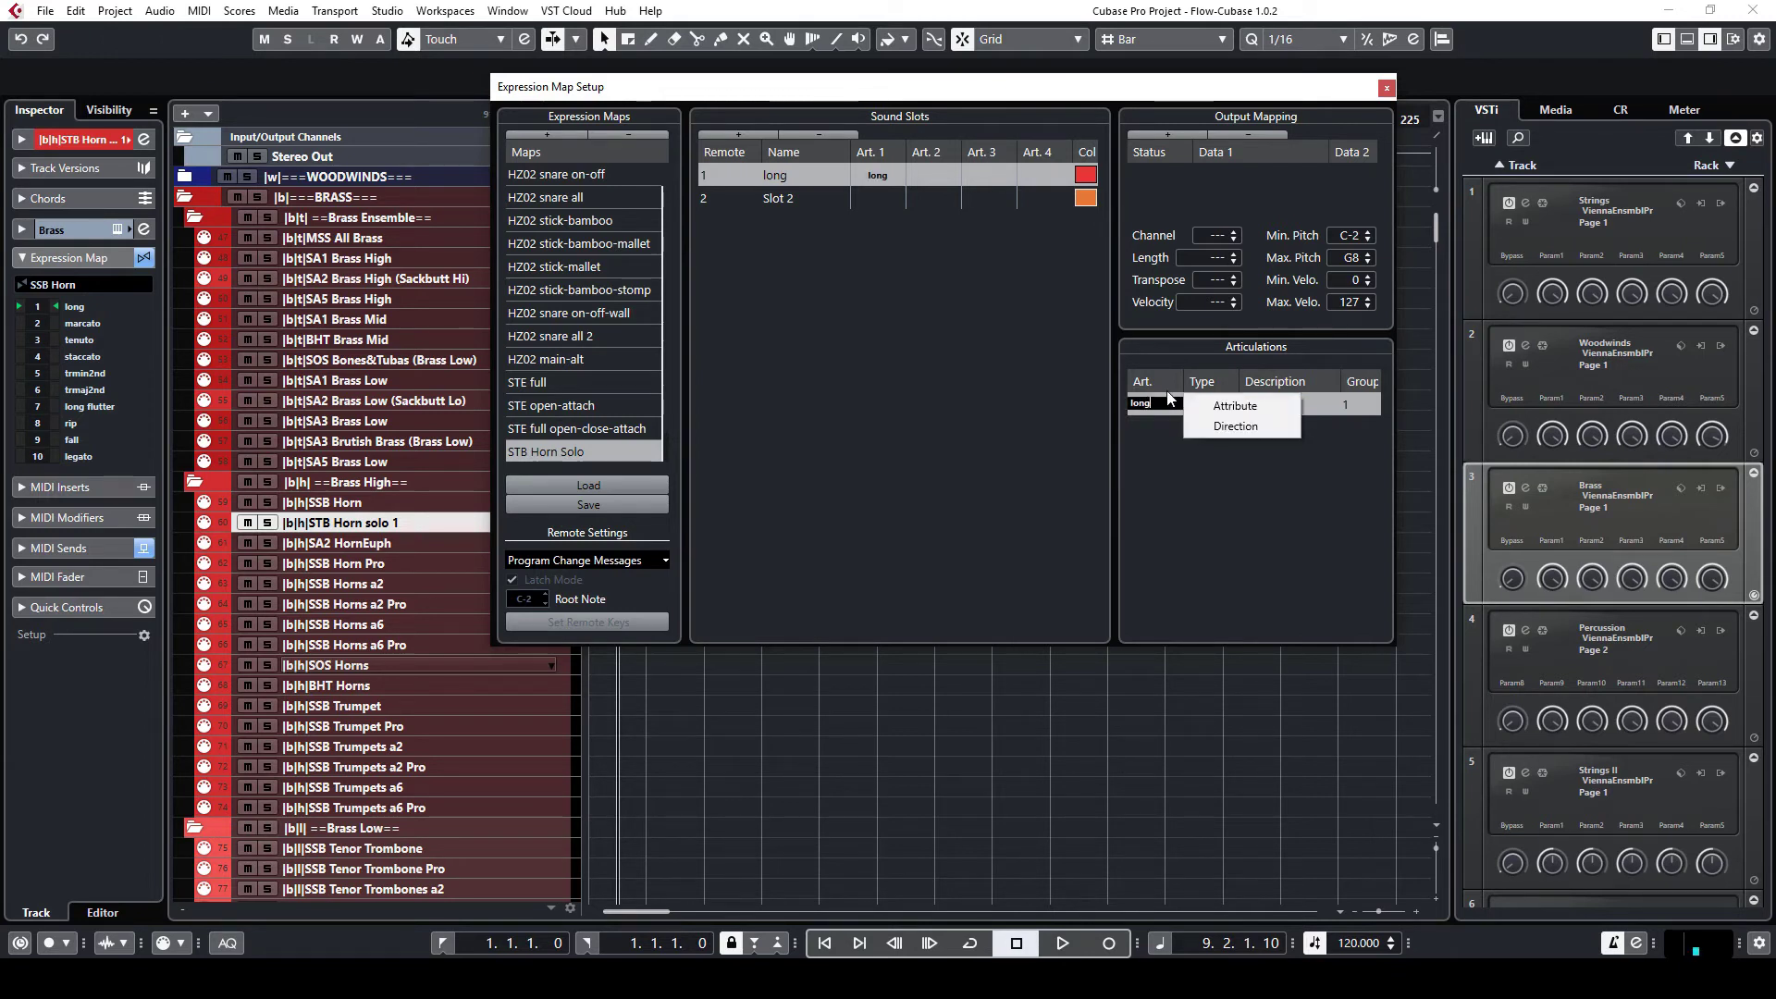
pyautogui.click(1233, 426)
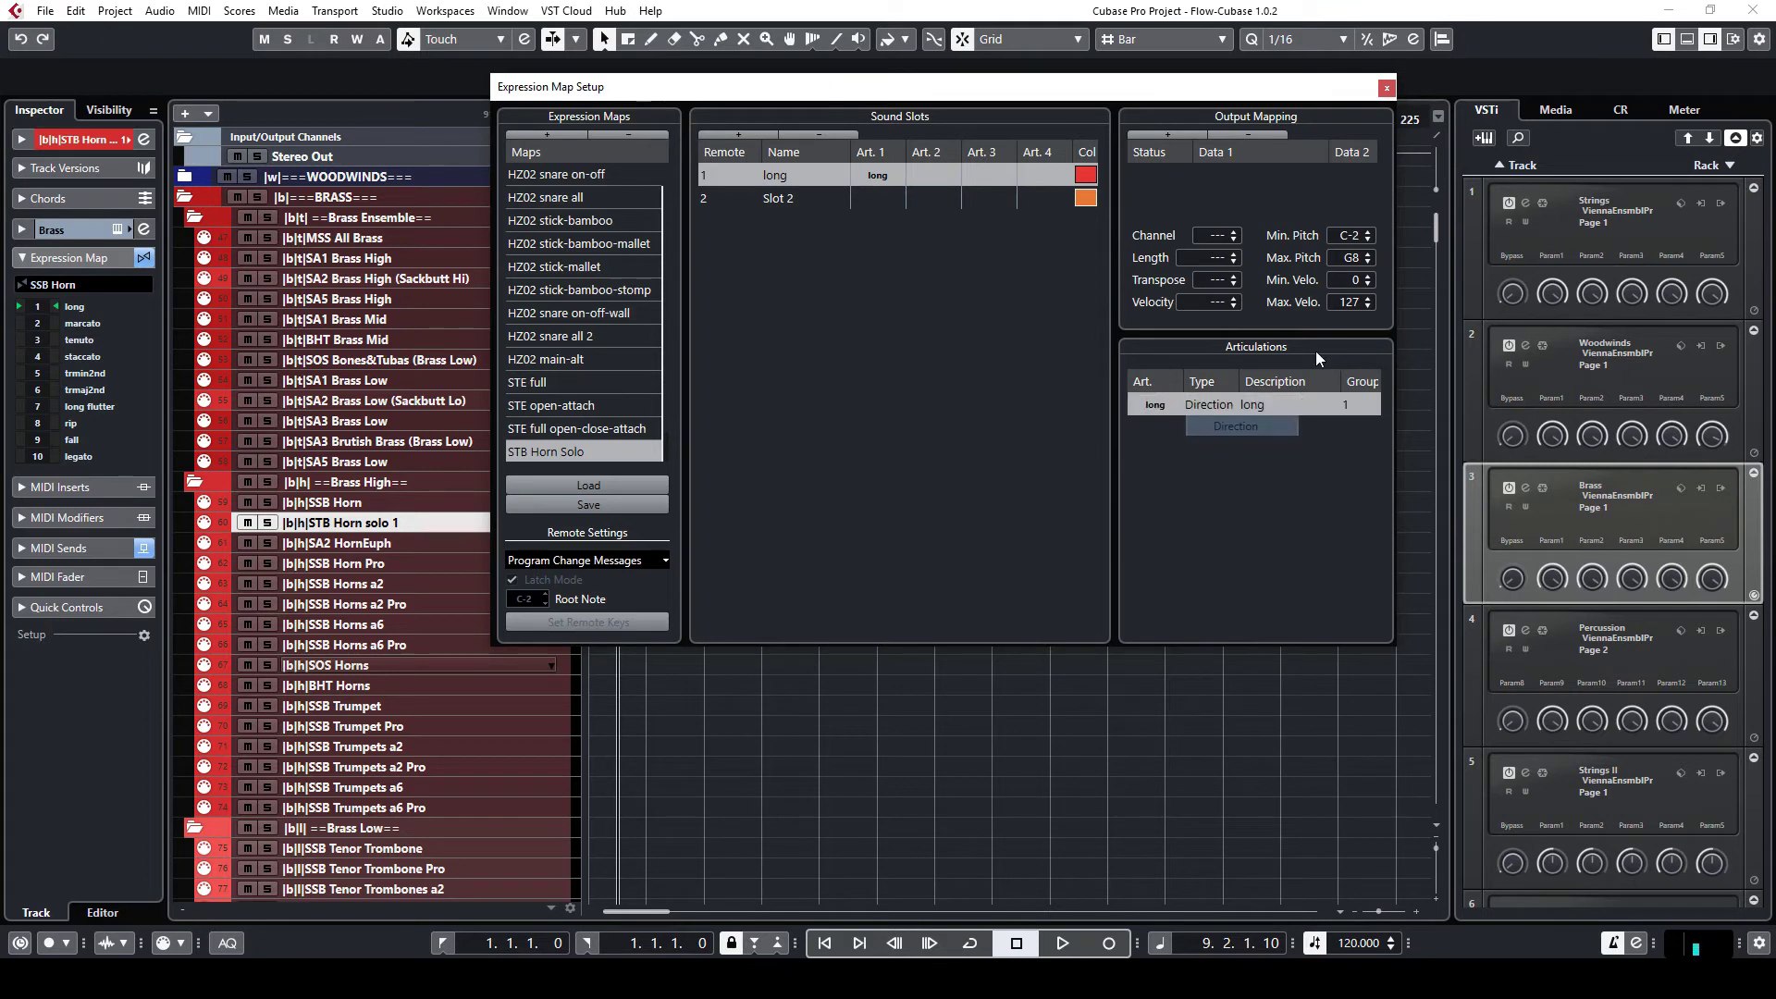
# Add a Controller output mapping to the long slot and set its controller number to CC 32.
pyautogui.click(1167, 135)
pyautogui.click(1156, 174)
pyautogui.click(1212, 215)
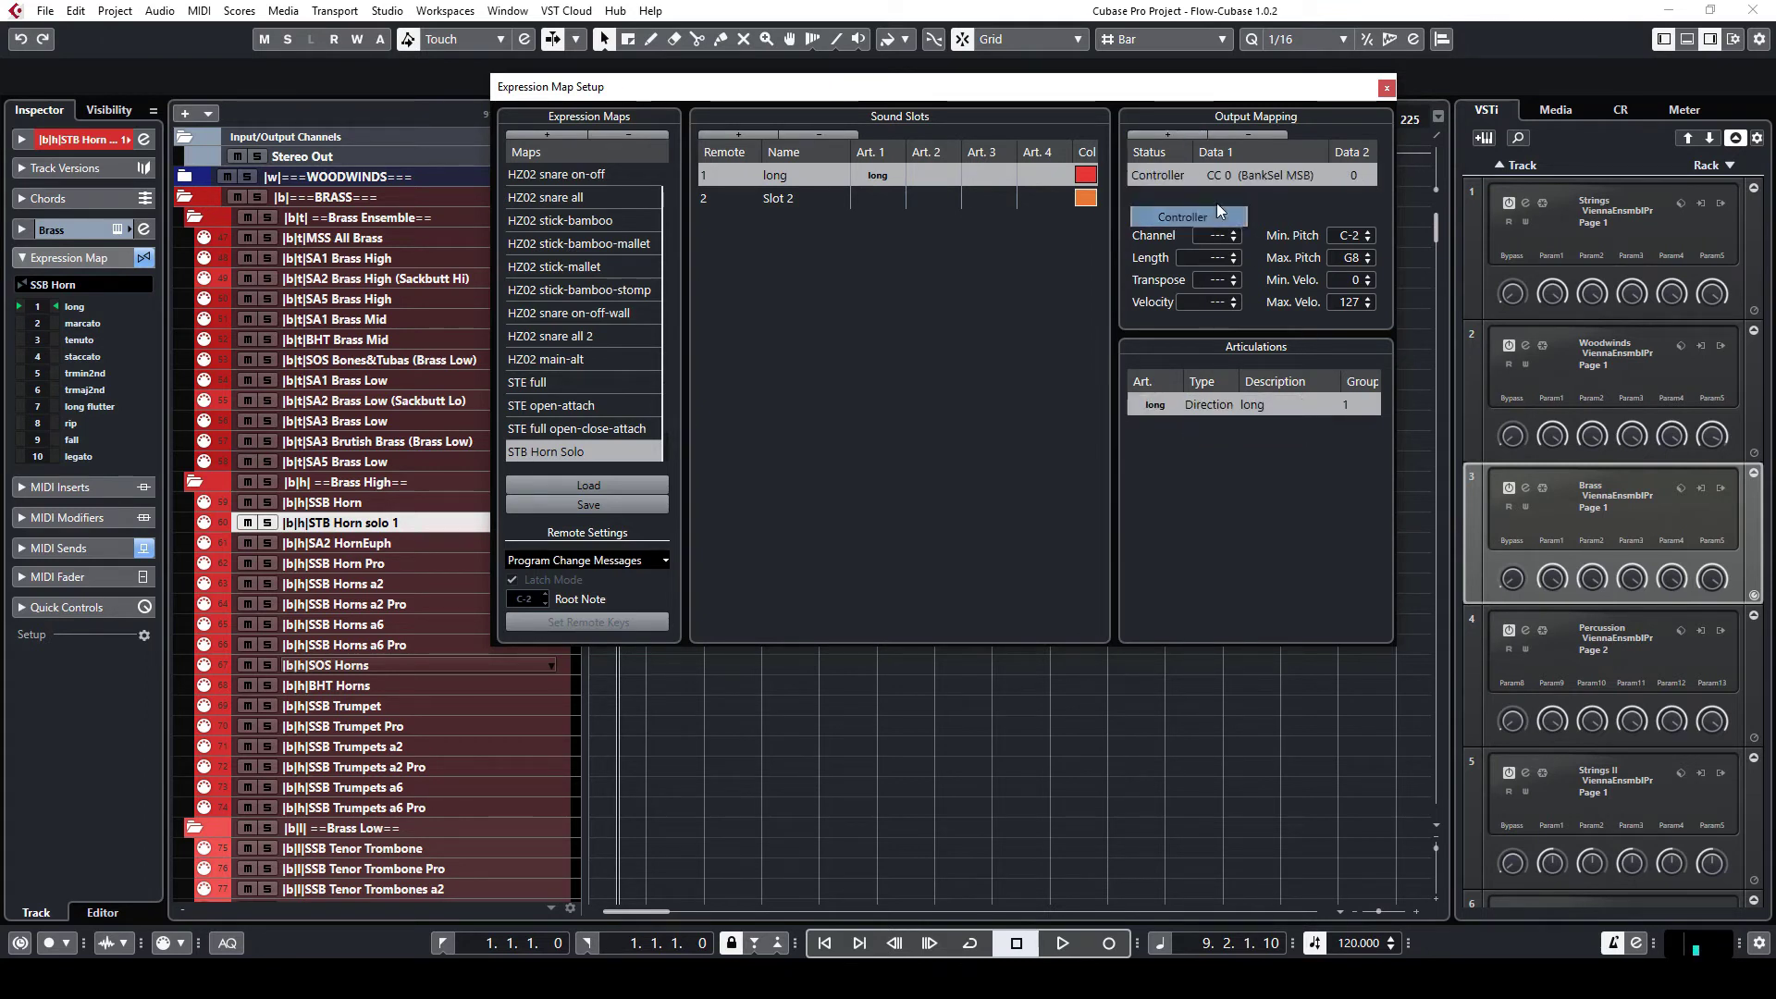
pyautogui.doubleClick(1258, 174)
pyautogui.write('32')
pyautogui.press('Tab')
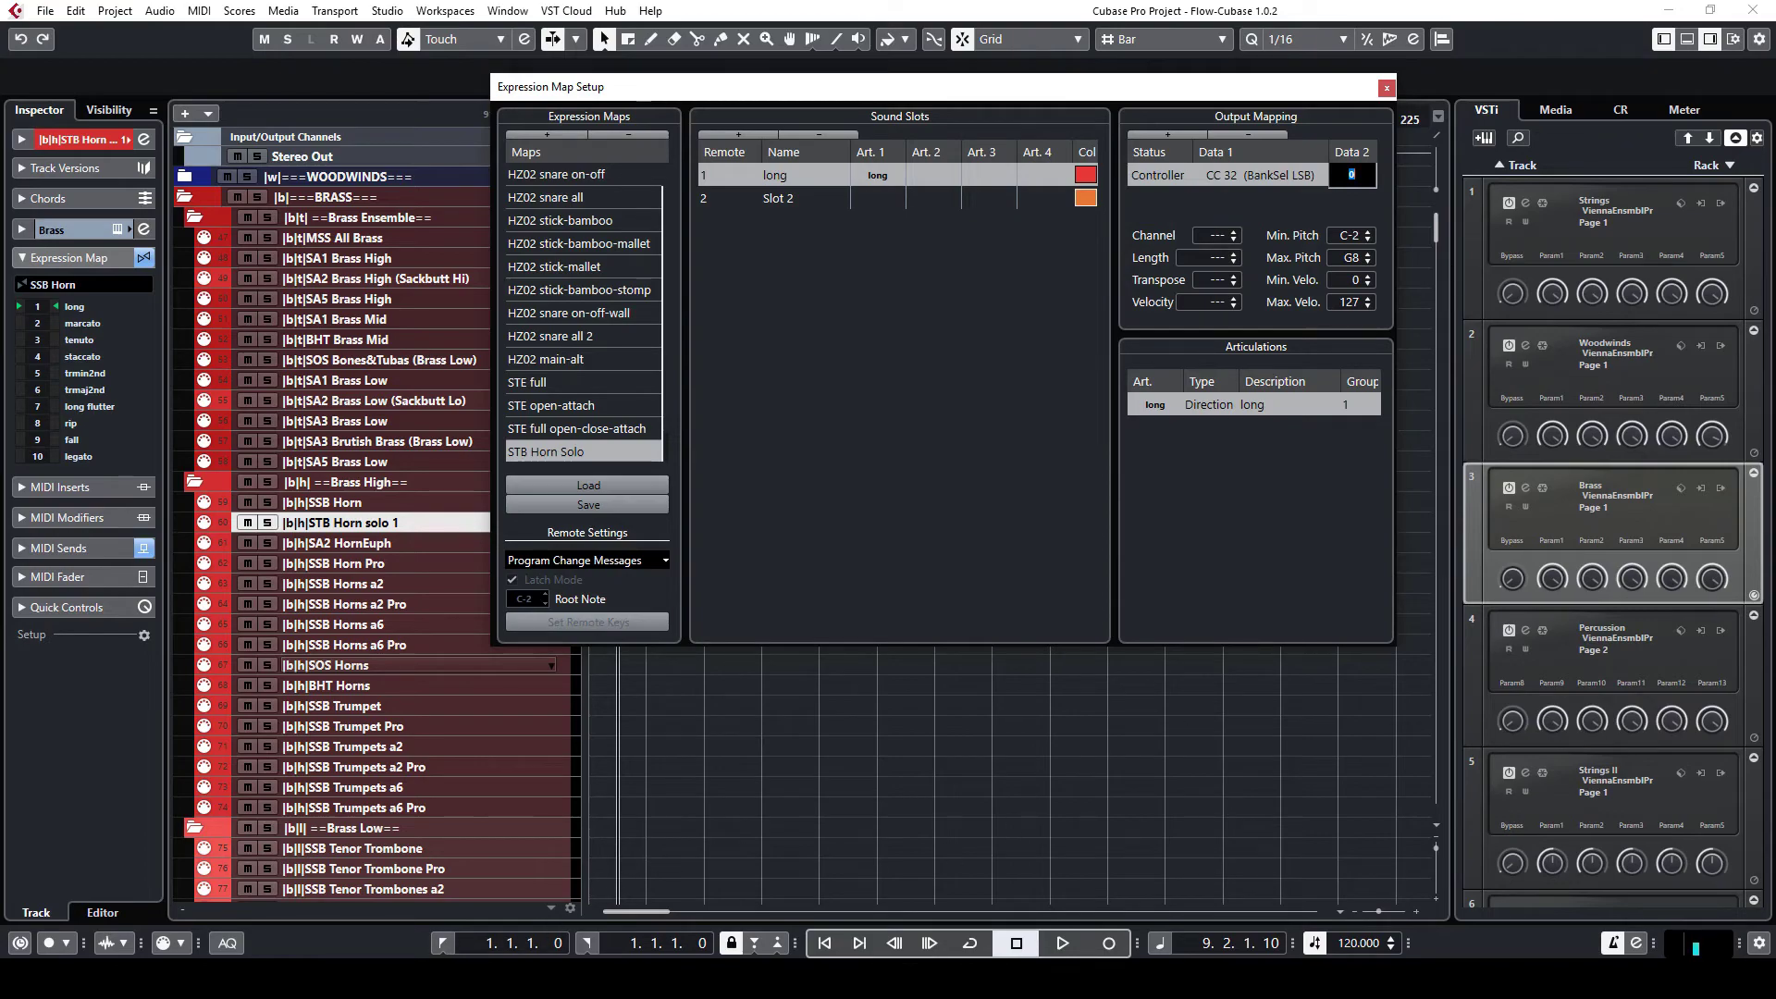
# Look up the UACC number of the Long articulation in Vienna Ensemble Pro and set the long slot's Data 2 value to 1 in Cubase.
pyautogui.hotkey('alt', 'Tab')
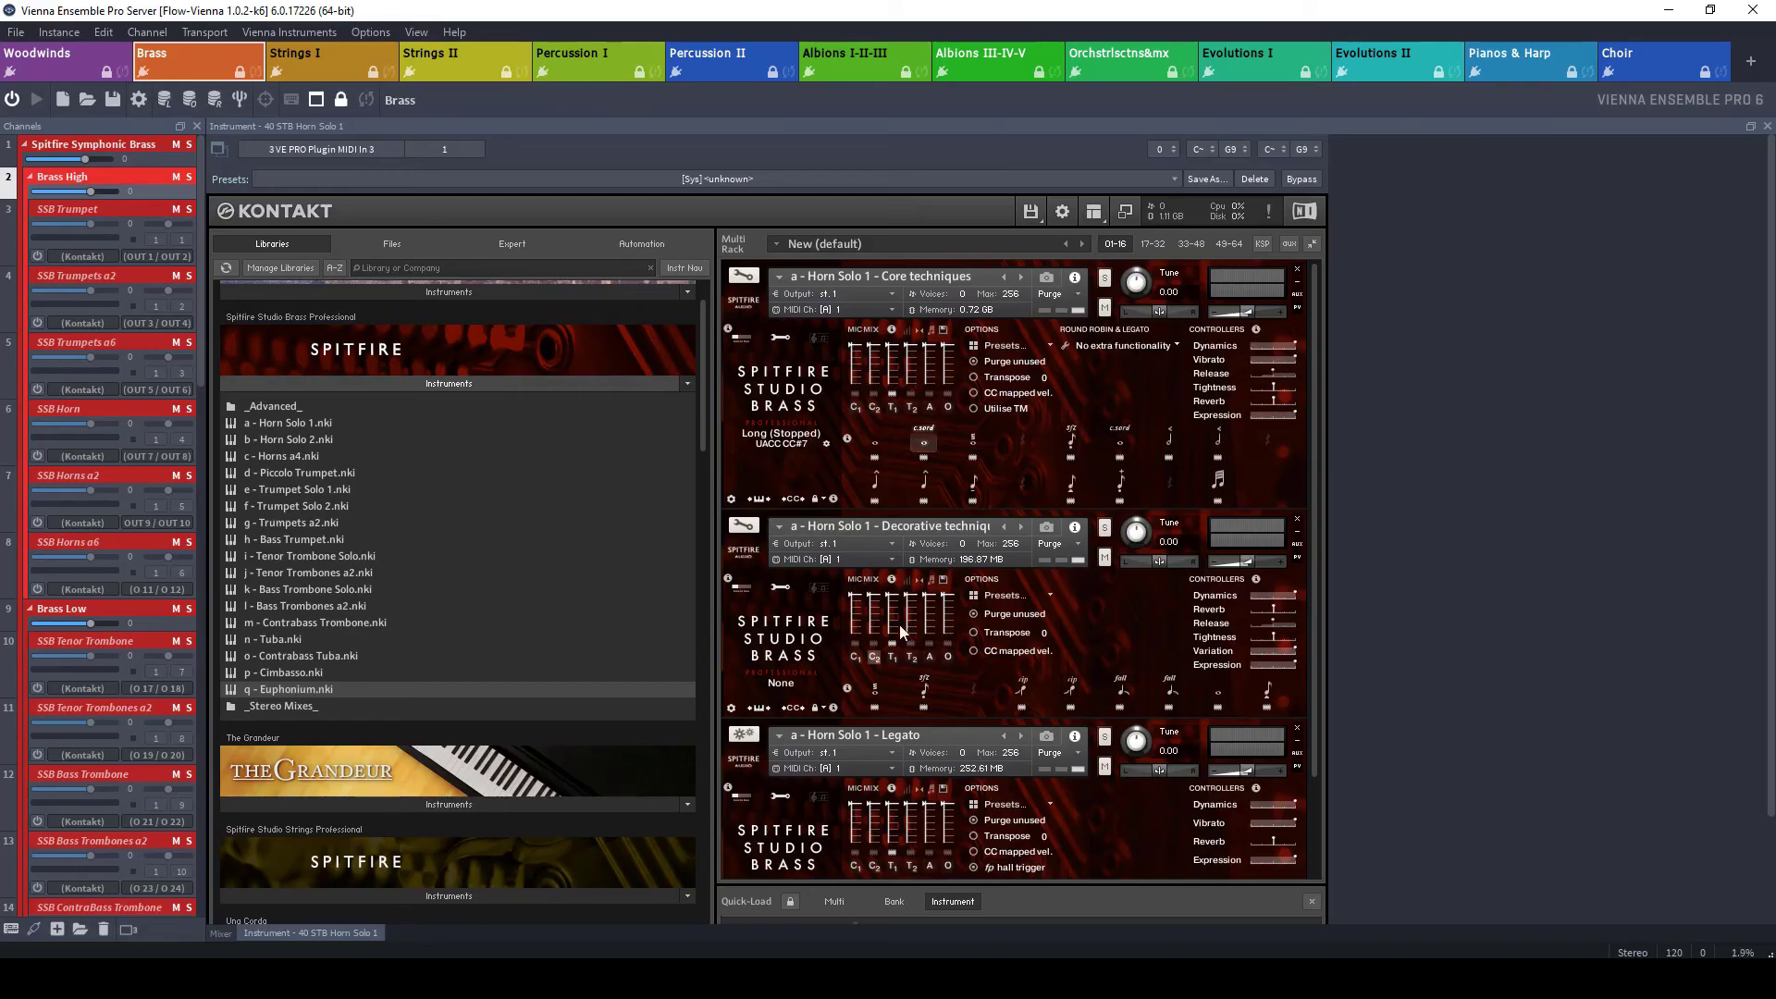
pyautogui.click(875, 444)
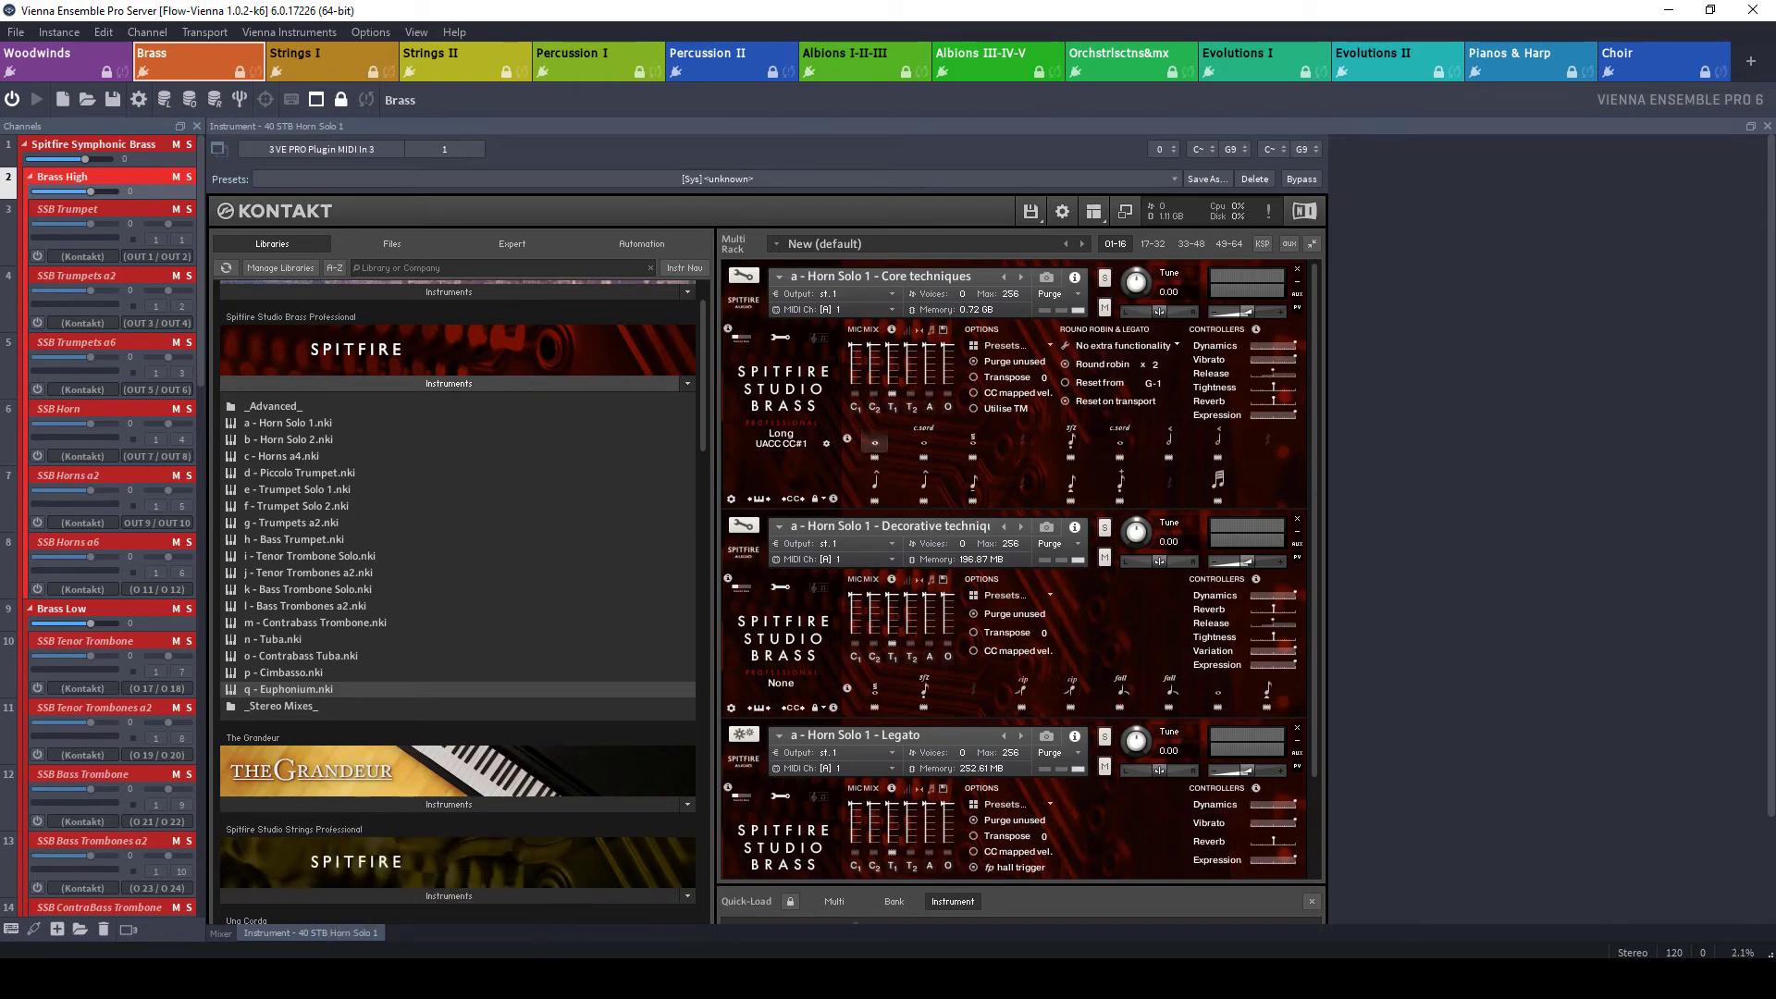
pyautogui.hotkey('alt', 'Tab')
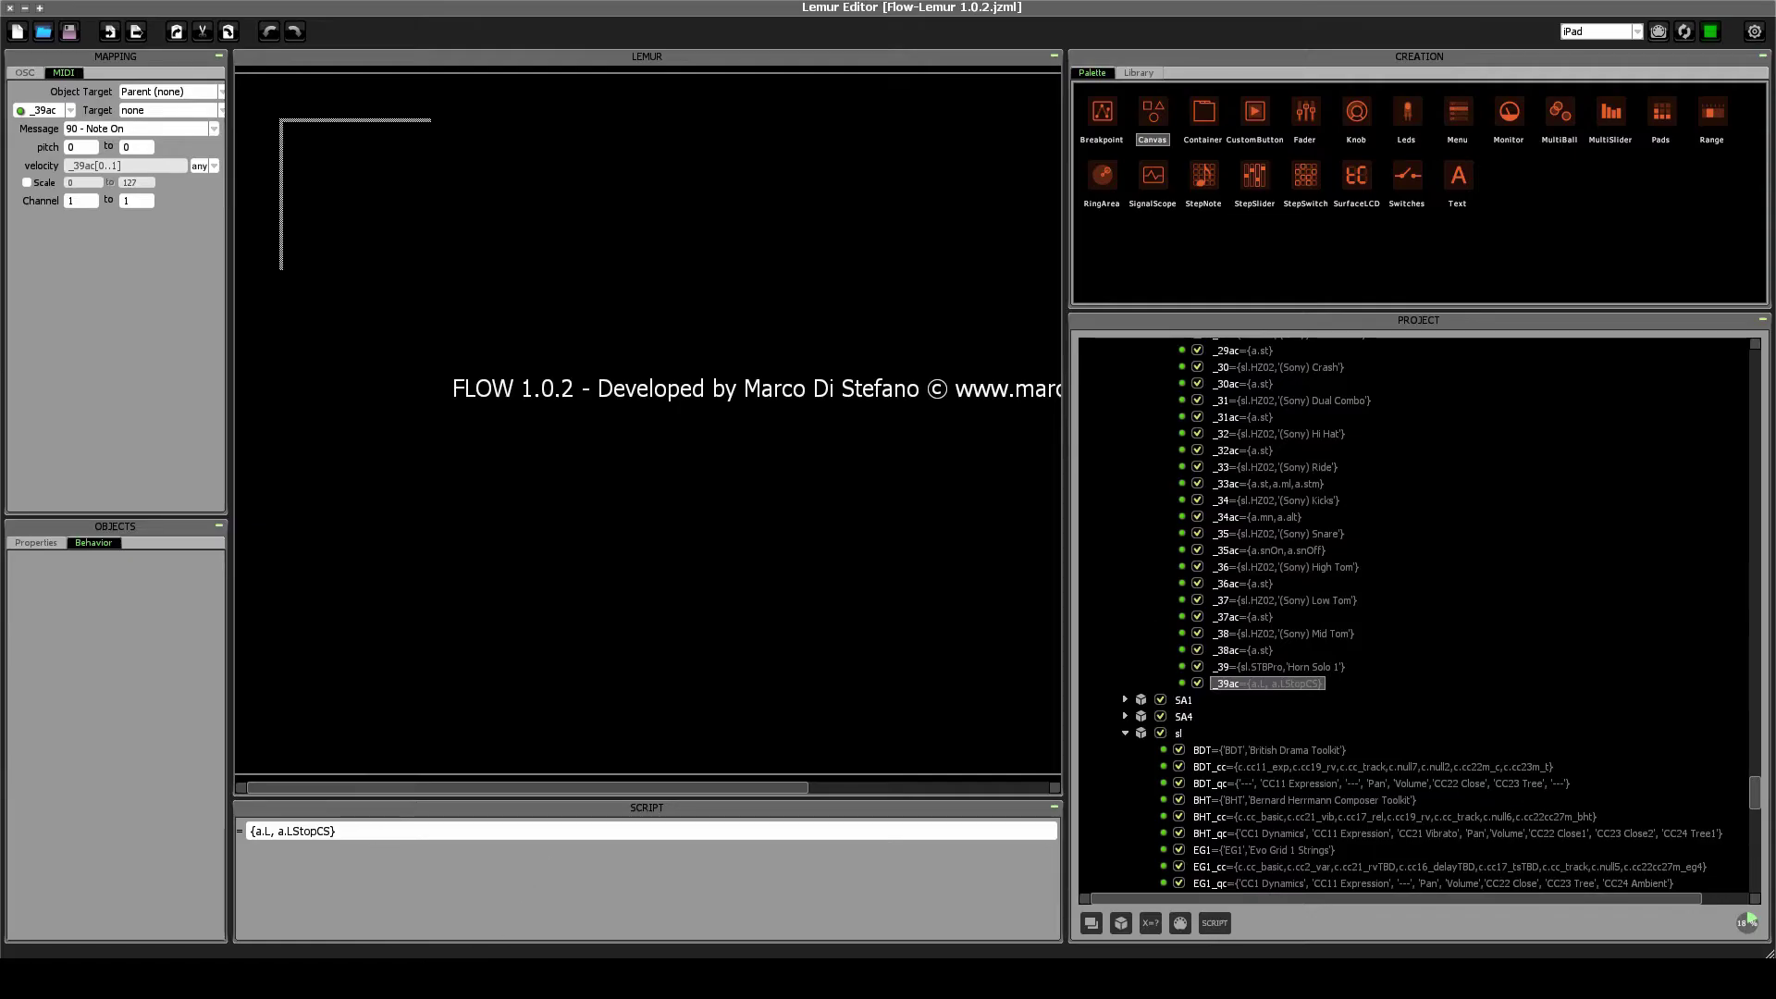
pyautogui.hotkey('alt', 'Tab')
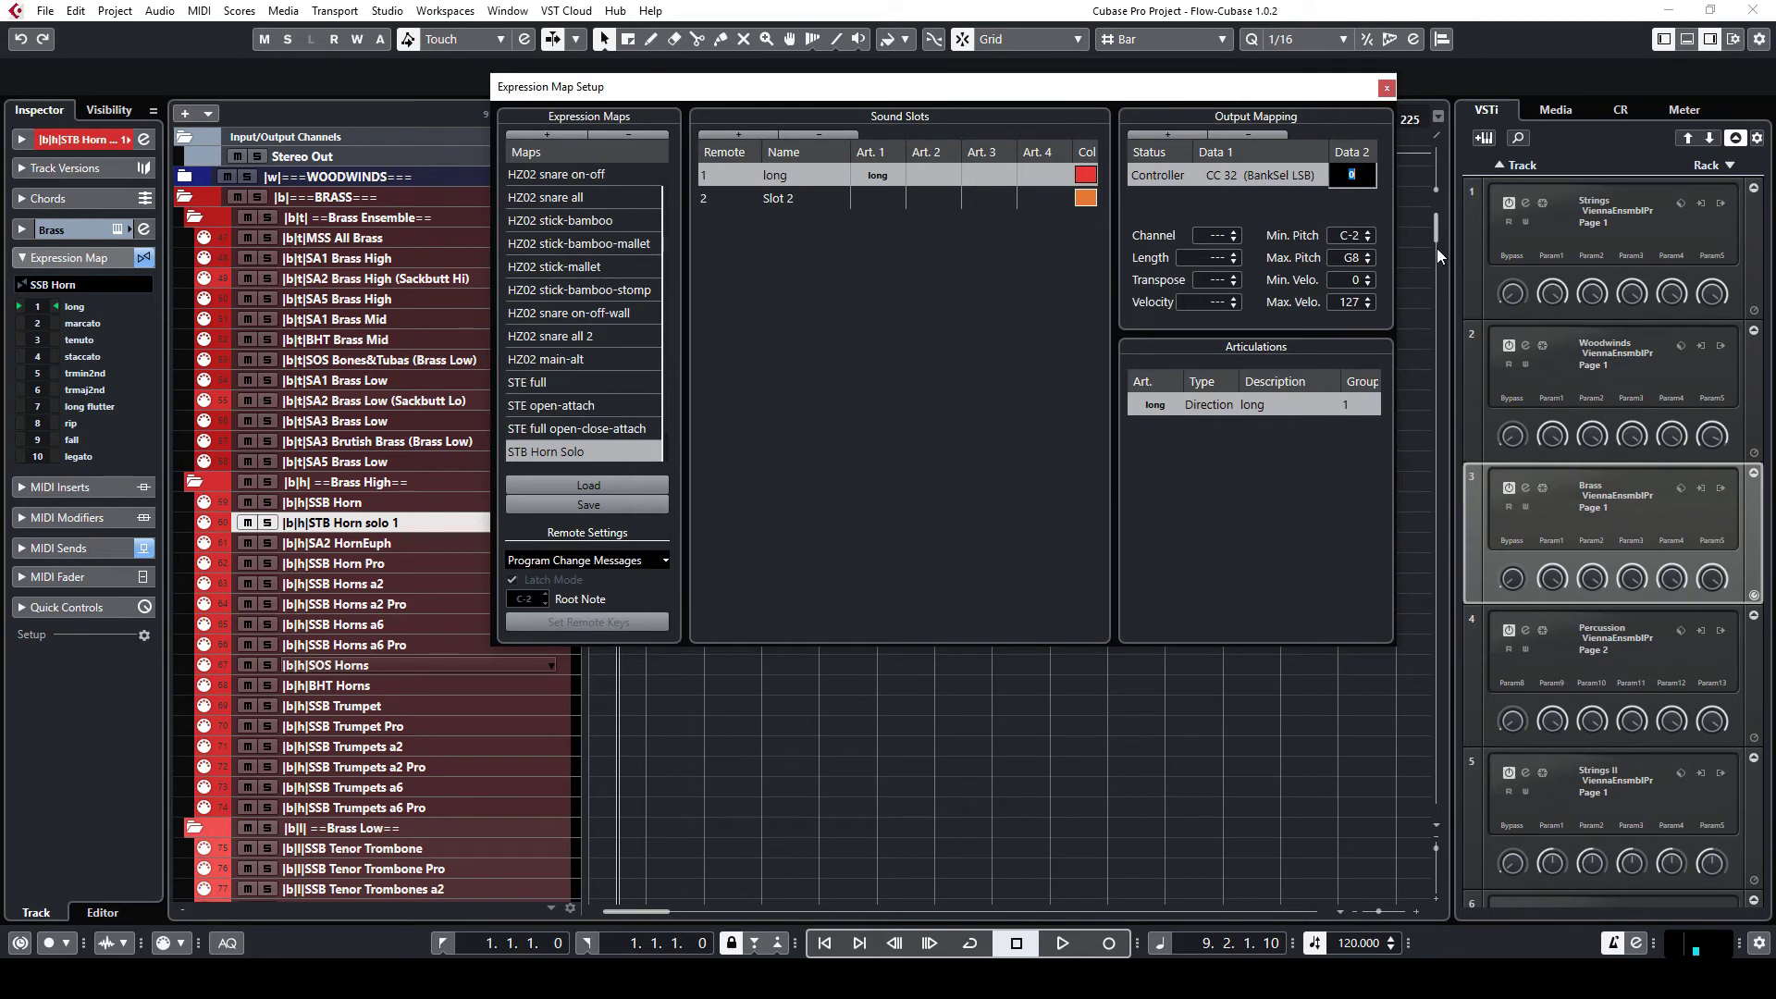
pyautogui.write('1')
pyautogui.press('Return')
# Name the second sound slot 'stopped cs' and add a custom text articulation 'stopped CS' of type Direction to it.
pyautogui.doubleClick(798, 197)
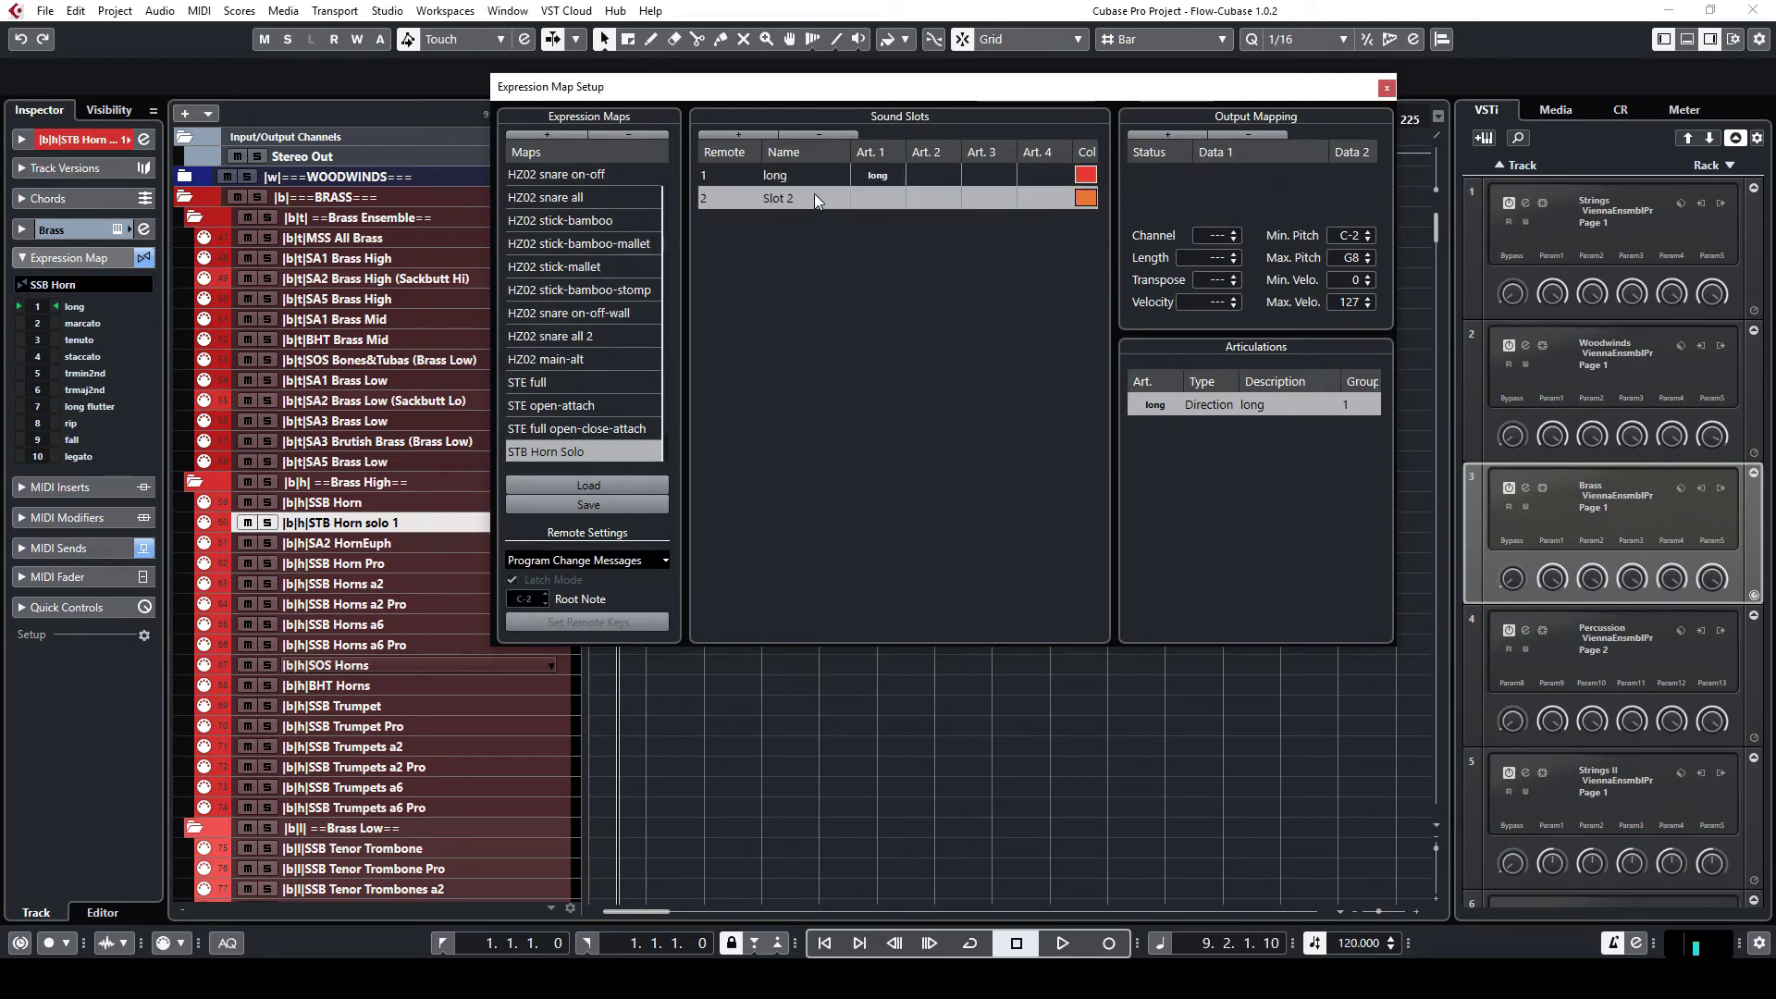
pyautogui.write('stopped cs')
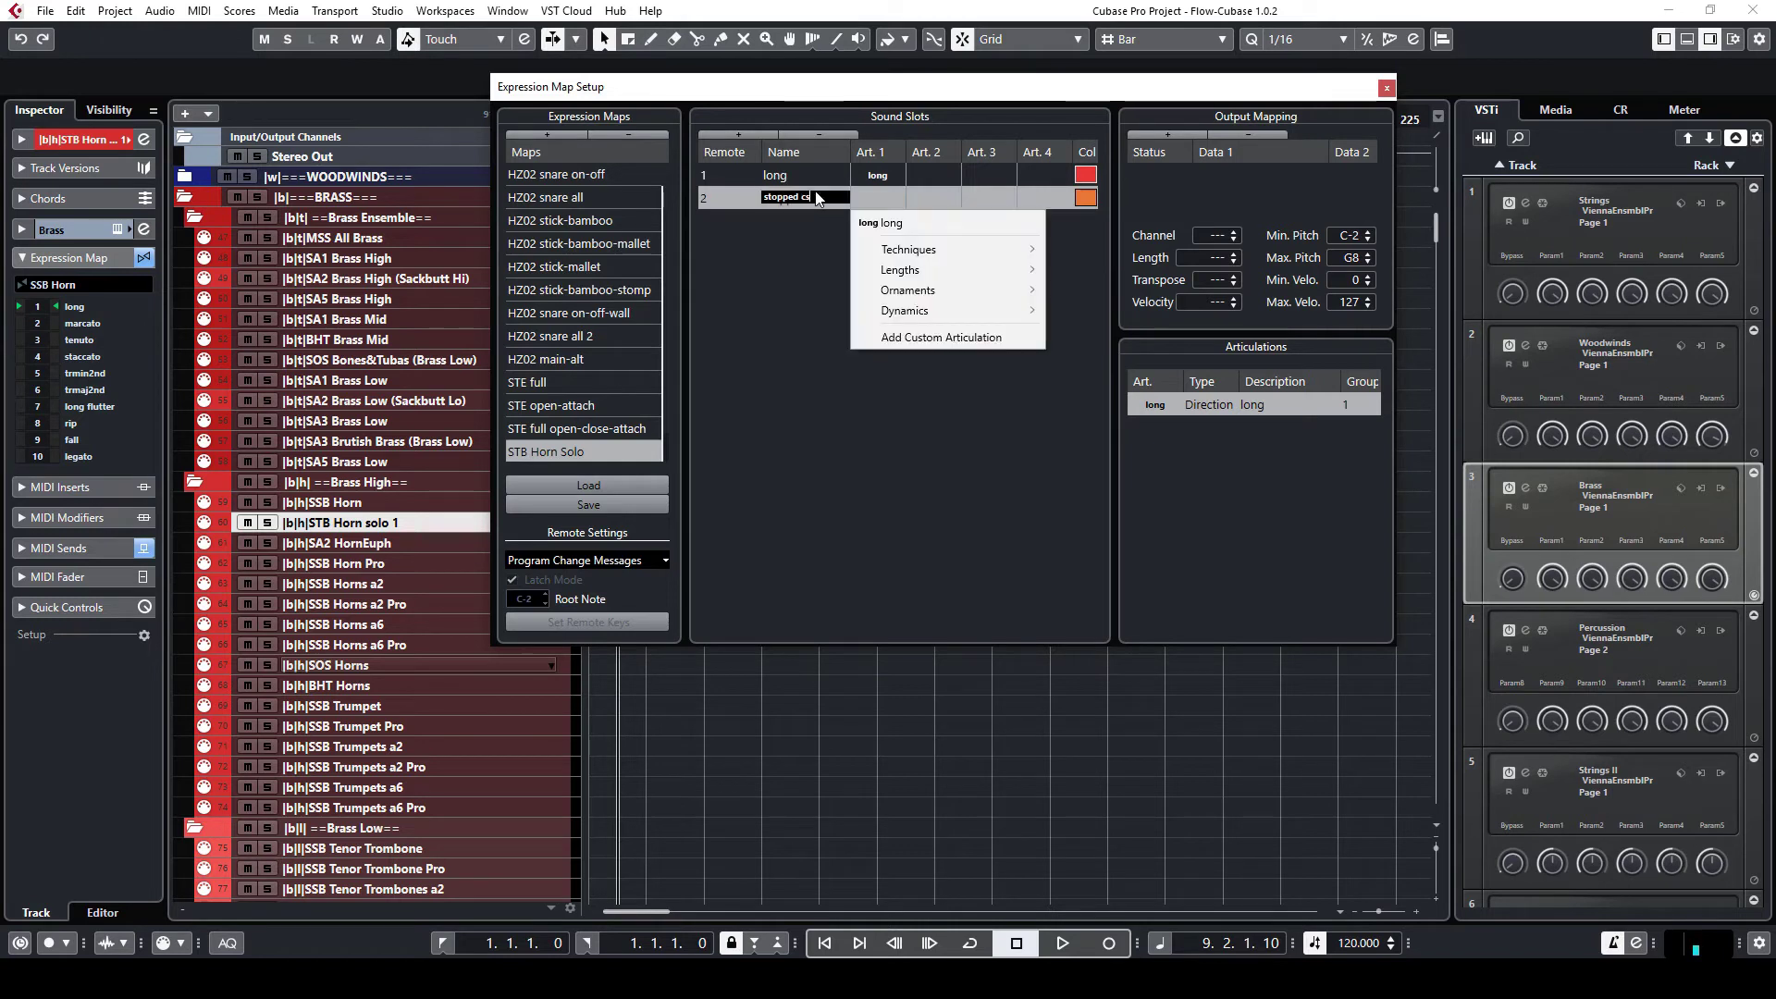
pyautogui.click(941, 337)
pyautogui.click(1162, 427)
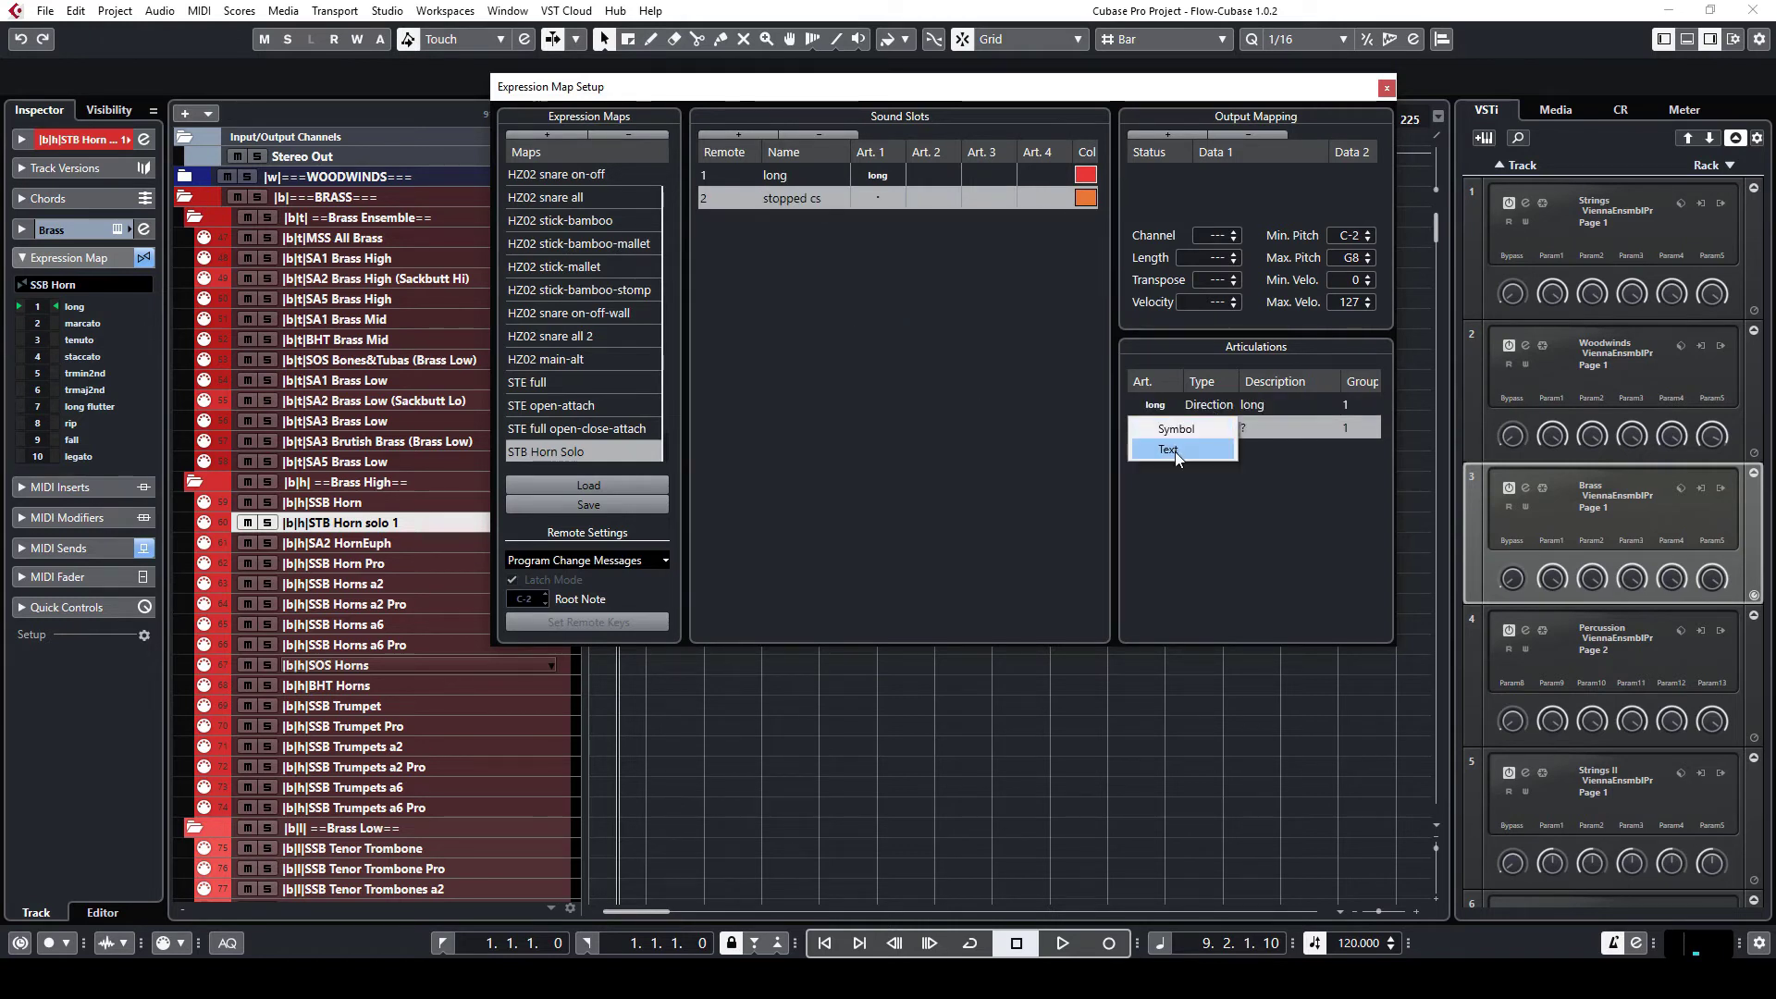
pyautogui.click(1169, 450)
pyautogui.write('stoppe')
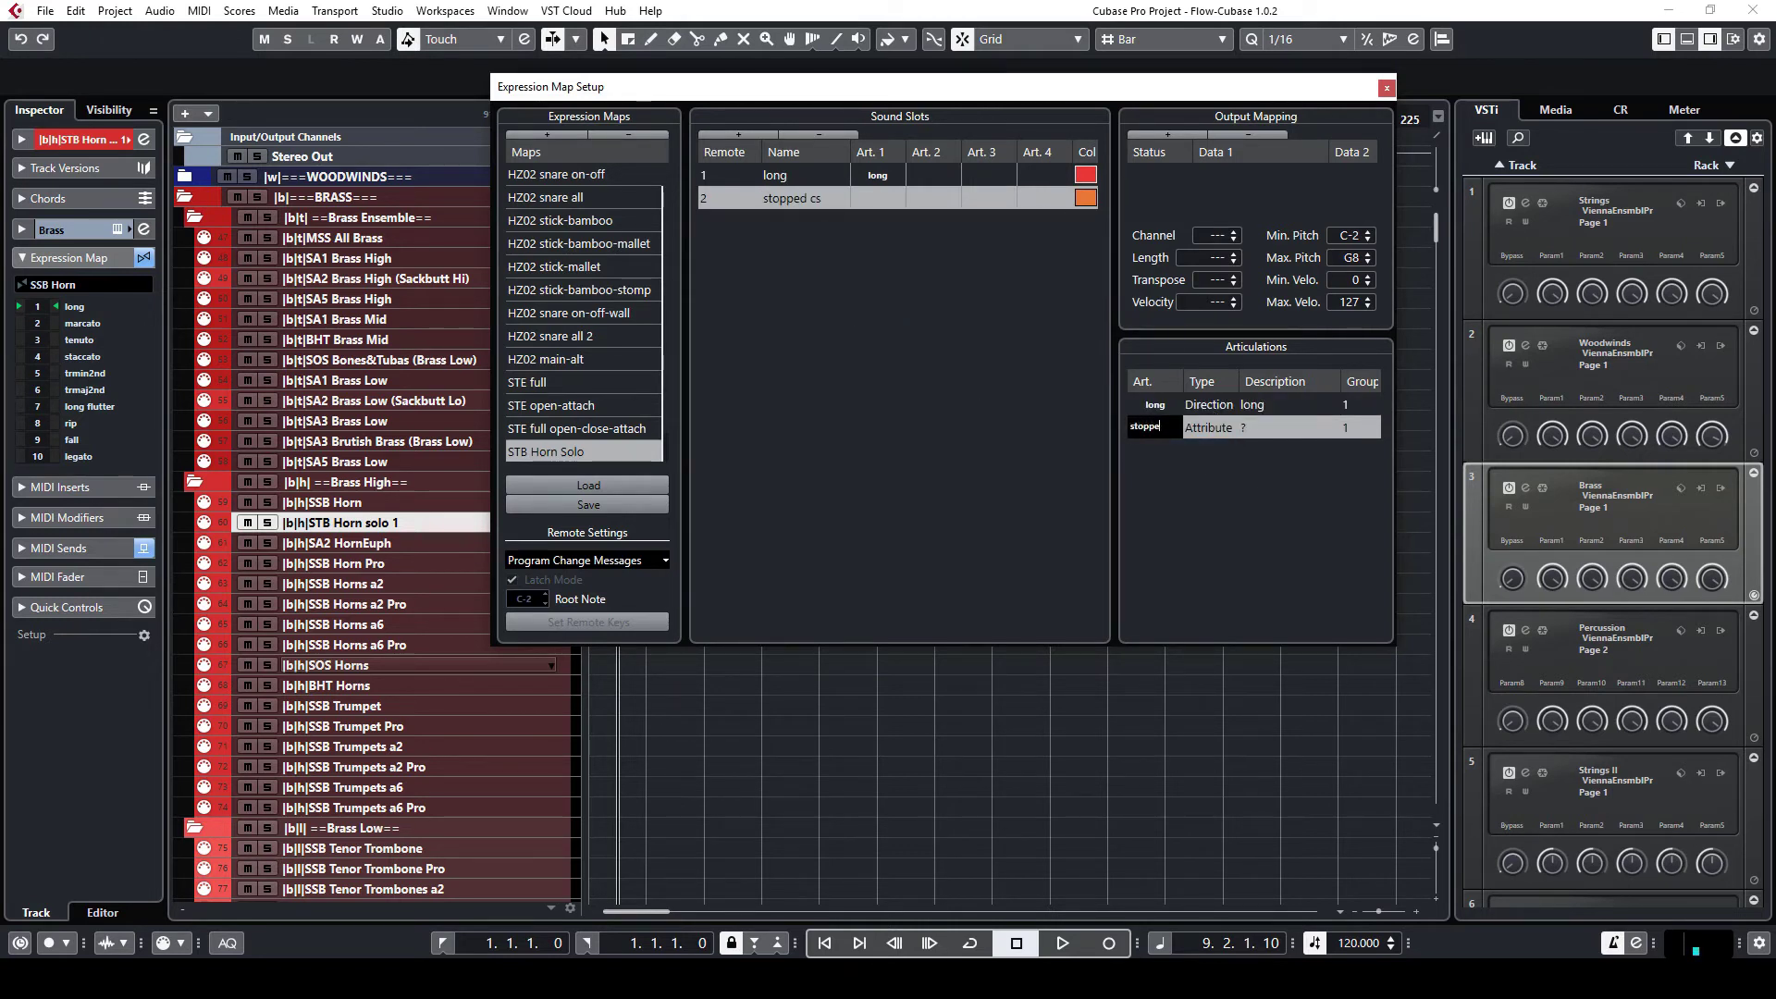
pyautogui.write('d c')
pyautogui.click(1202, 427)
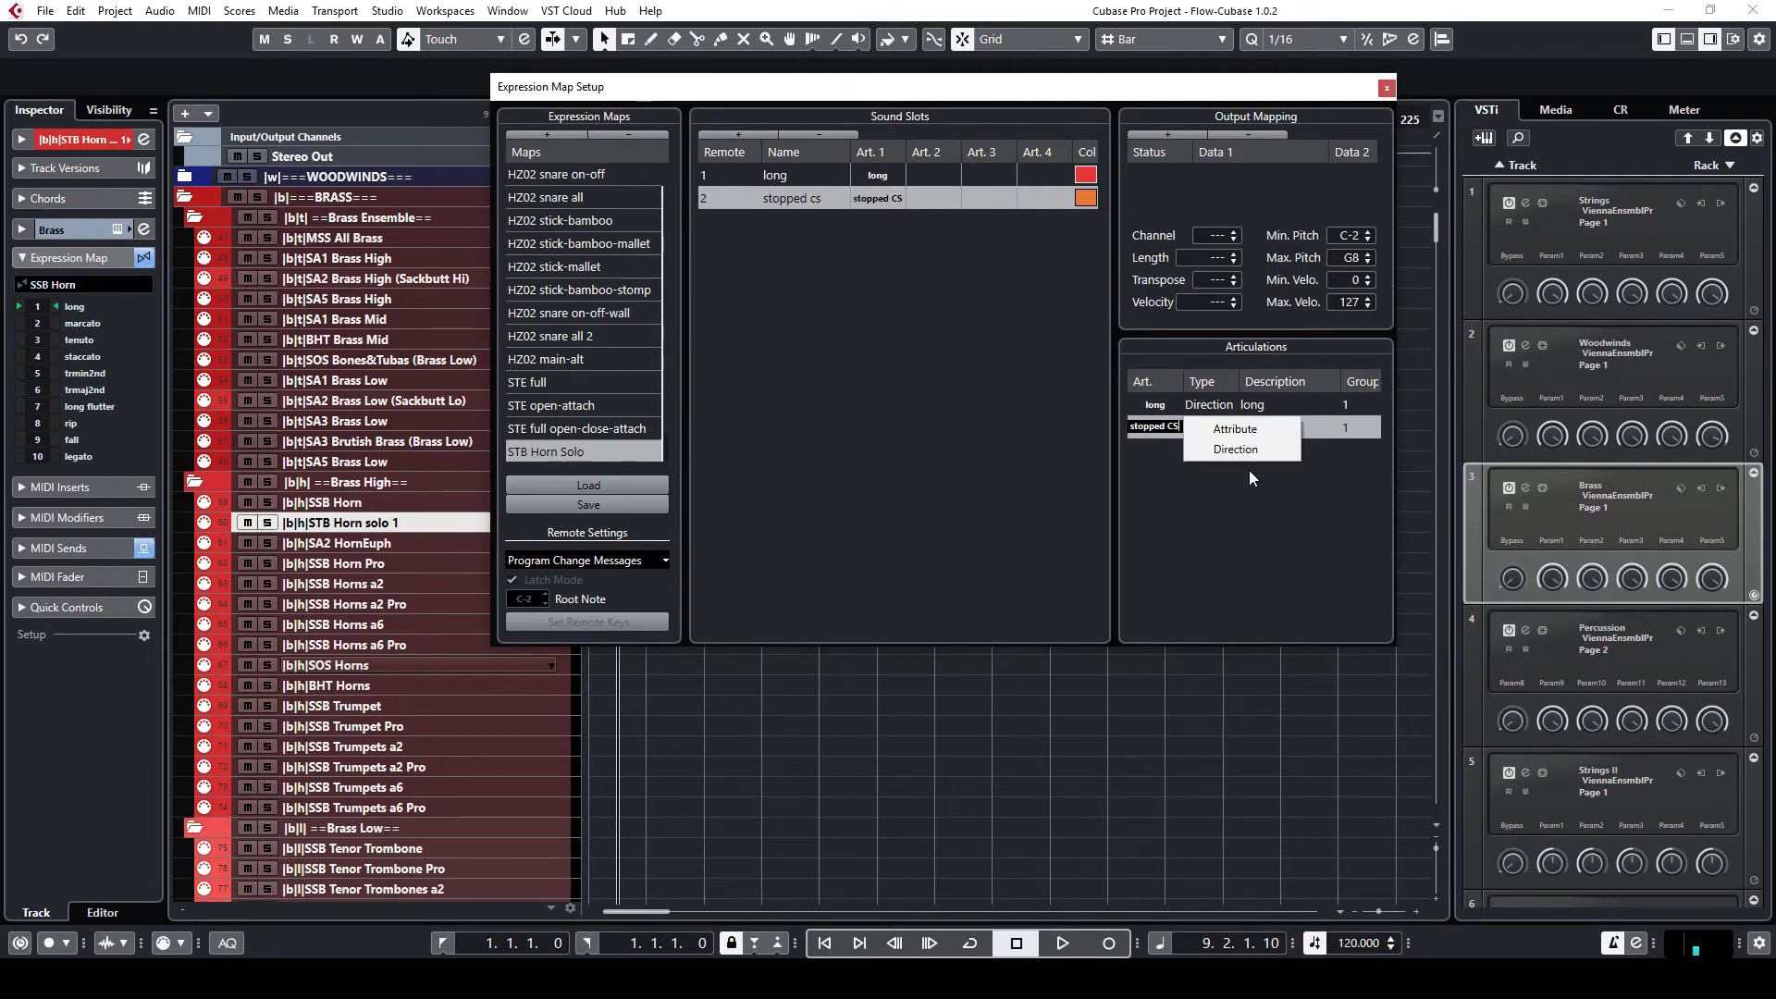
pyautogui.click(1235, 452)
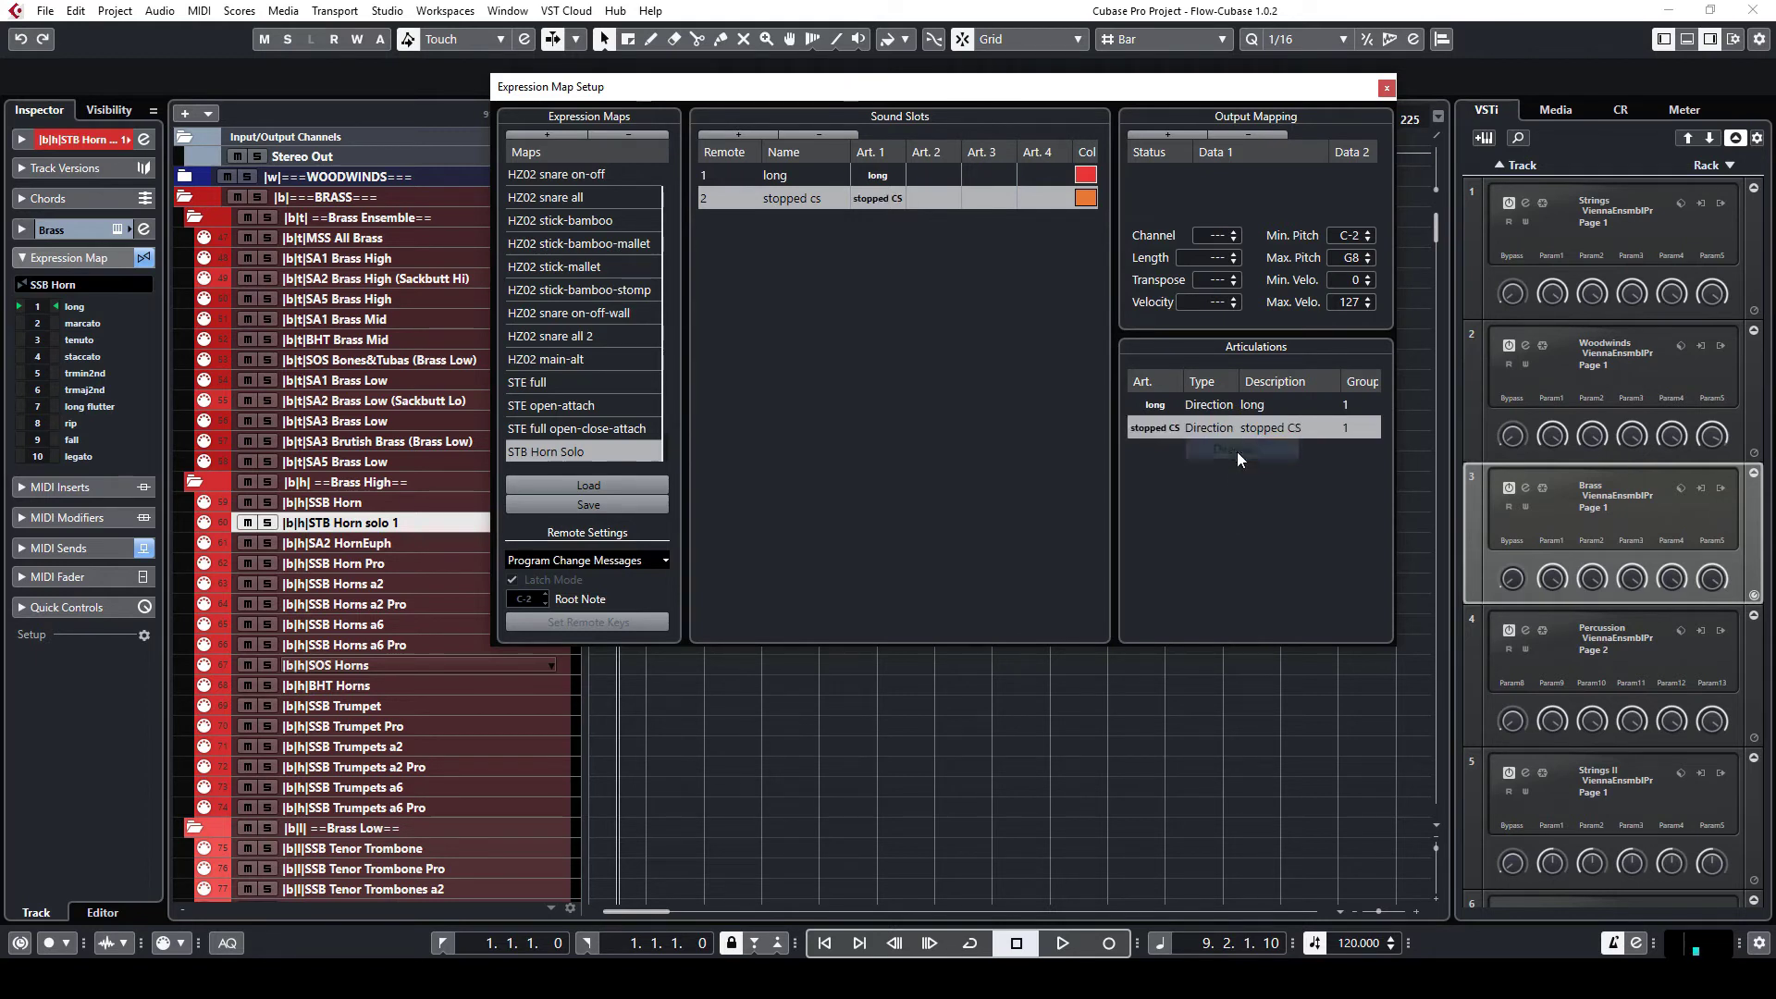
# Add a Controller output mapping to the 'stopped cs' slot and set its controller number to CC 32.
pyautogui.click(1168, 135)
pyautogui.click(1166, 174)
pyautogui.click(1173, 220)
pyautogui.click(1223, 175)
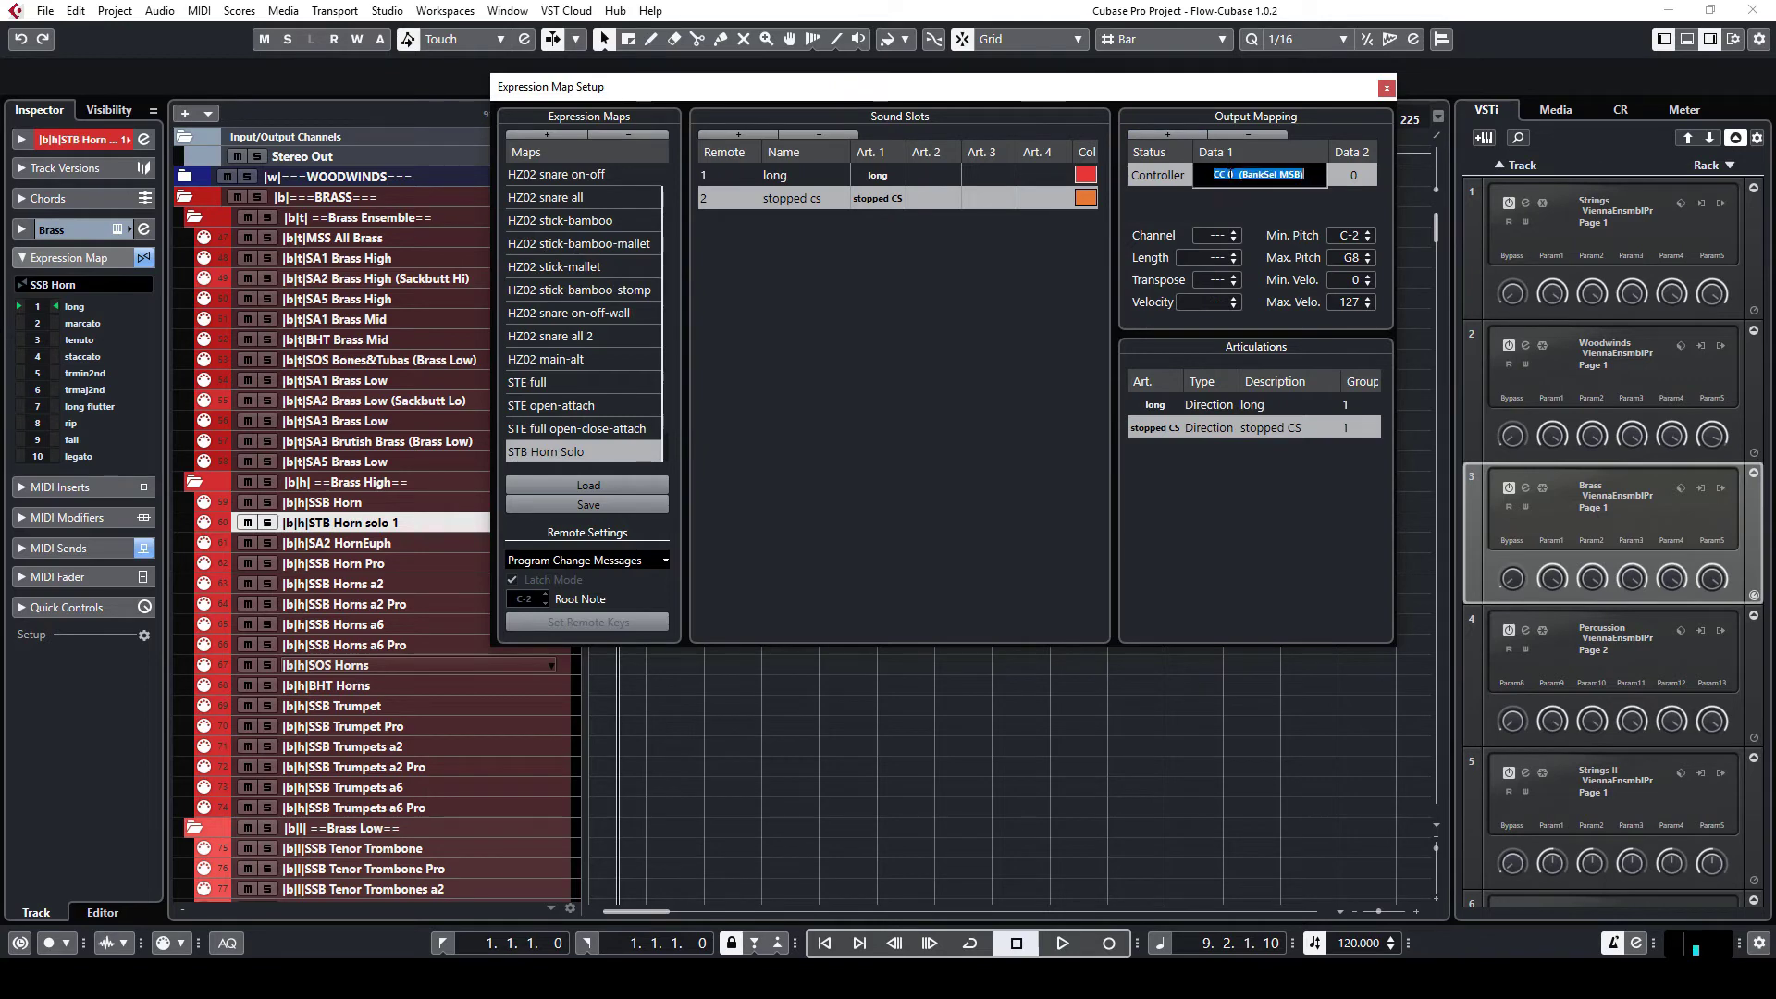
pyautogui.write('32')
pyautogui.press('Tab')
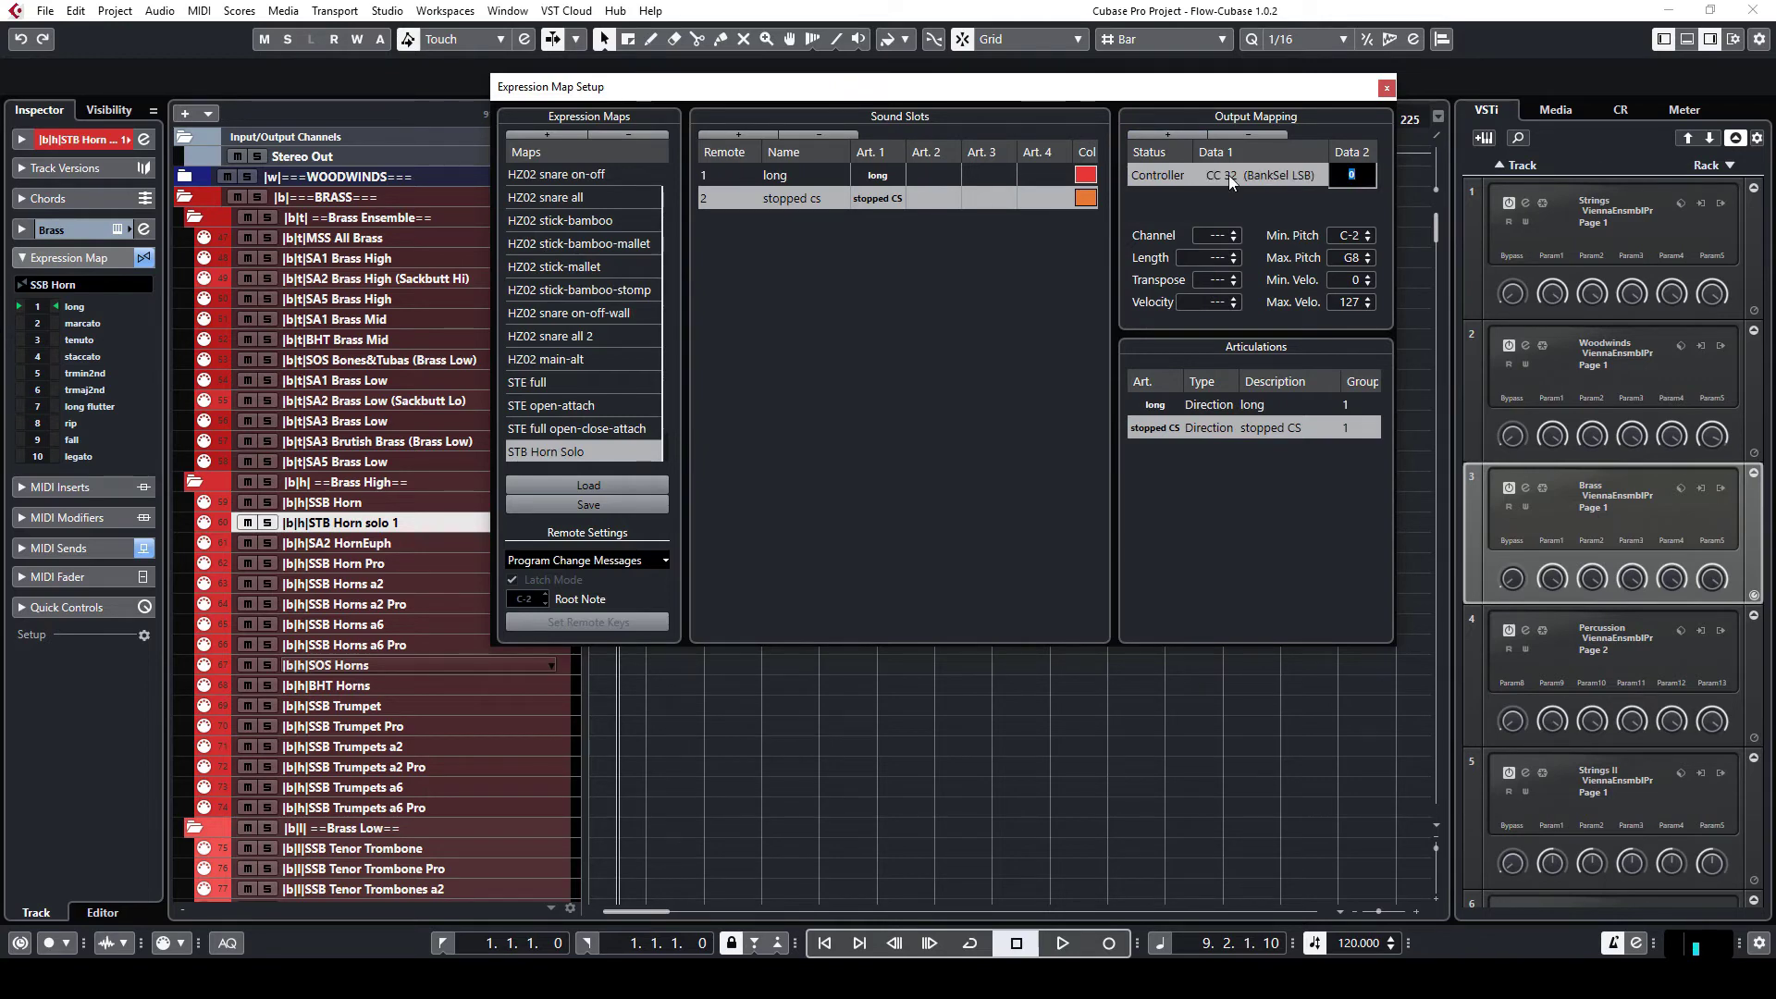
# Look up the UACC number of Long (Stopped) in Vienna Ensemble Pro and set the 'stopped cs' slot's Data 2 value to 7 in Cubase.
pyautogui.click(474, 977)
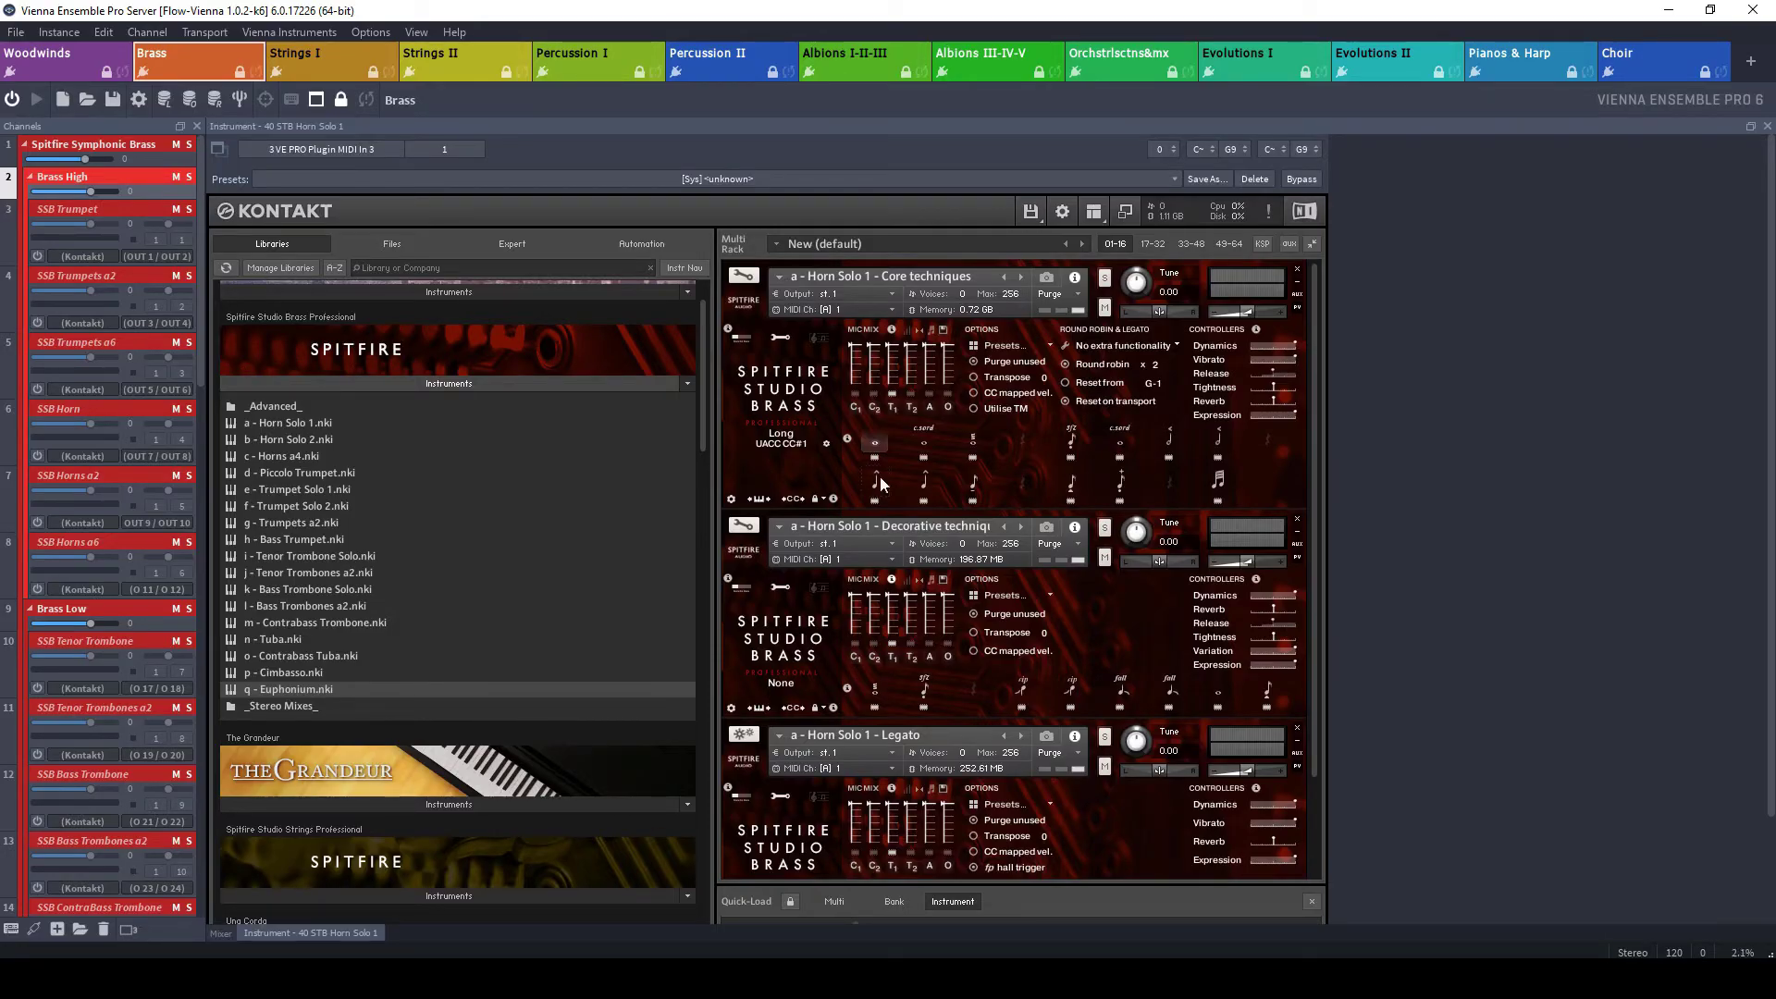
pyautogui.click(928, 446)
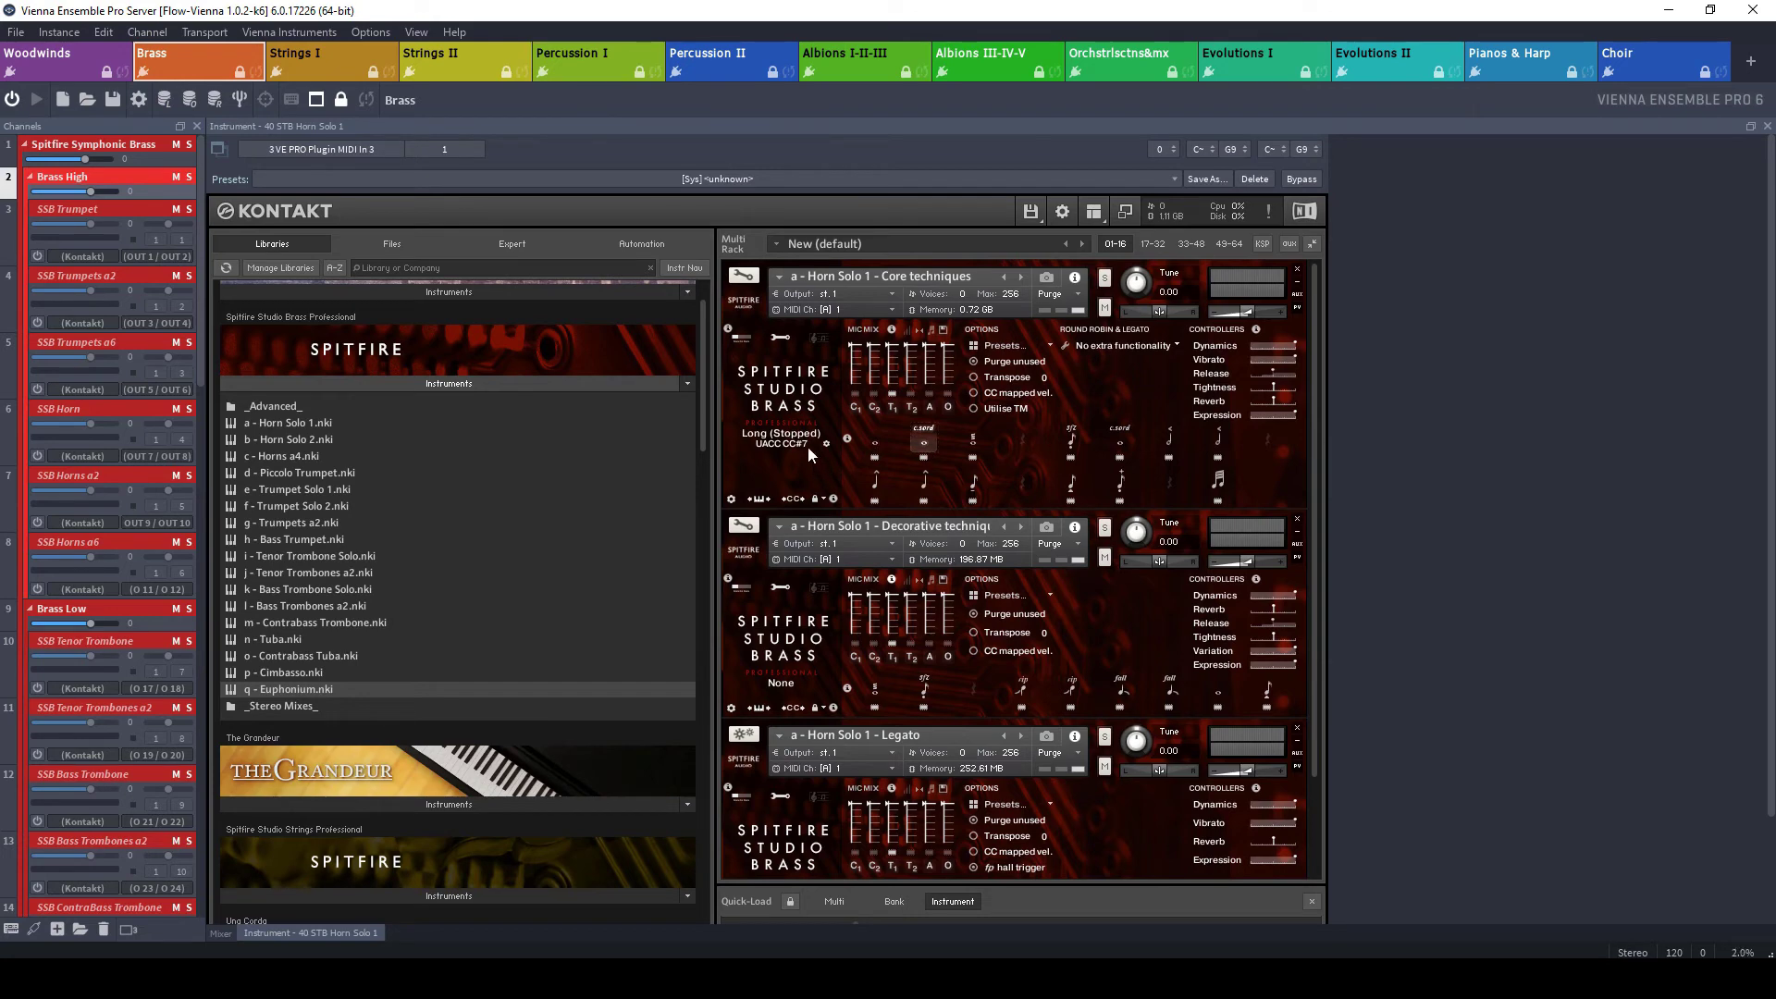
pyautogui.hotkey('alt', 'Tab')
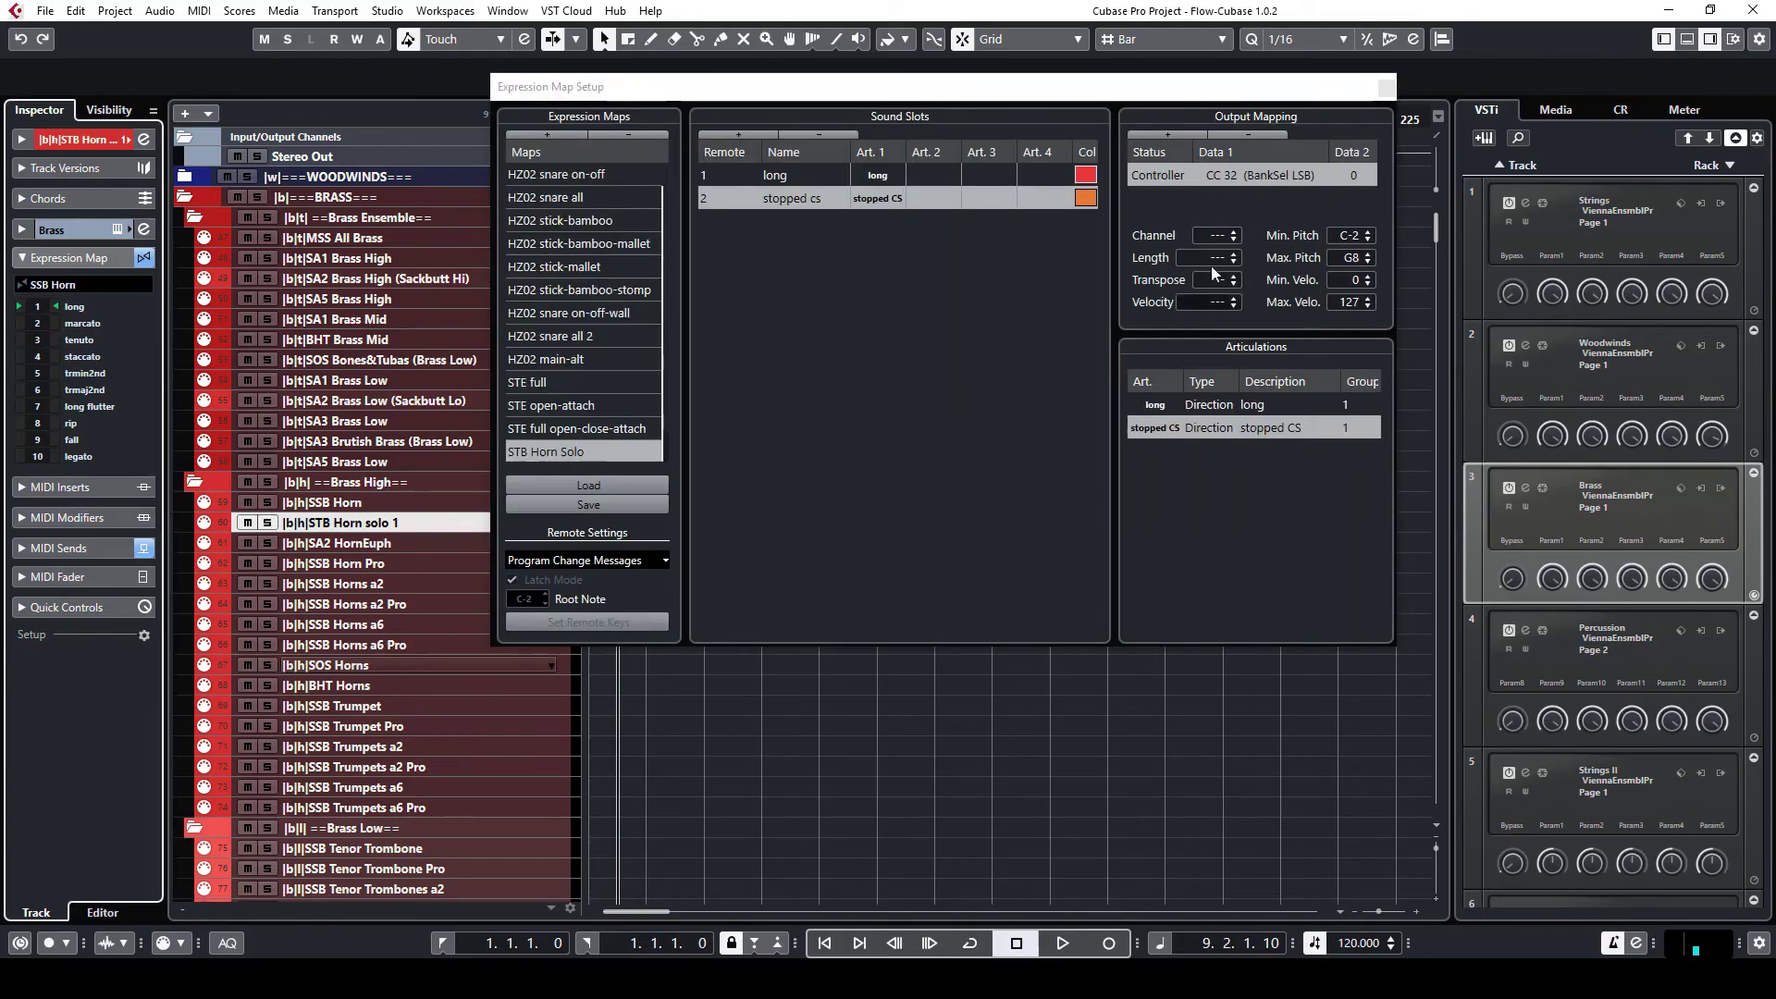
pyautogui.write('7')
pyautogui.press('Return')
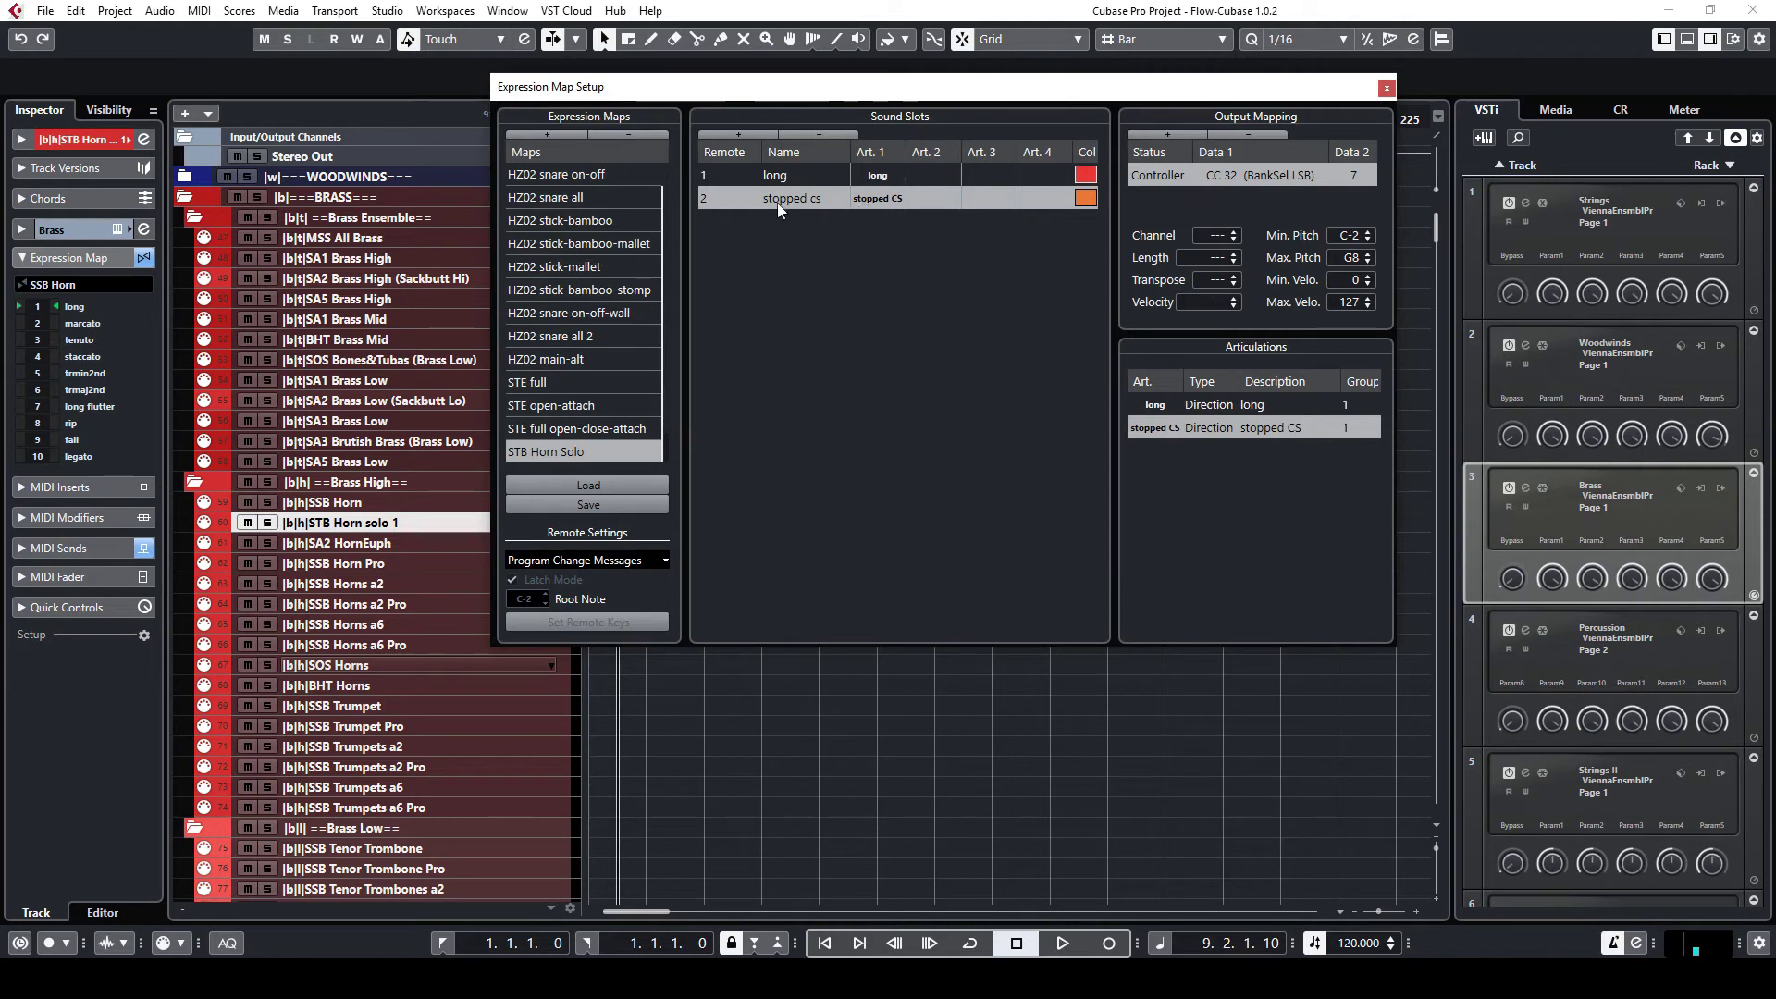
# Compare the output mappings of the 'long' and 'stopped cs' sound slots.
pyautogui.click(719, 176)
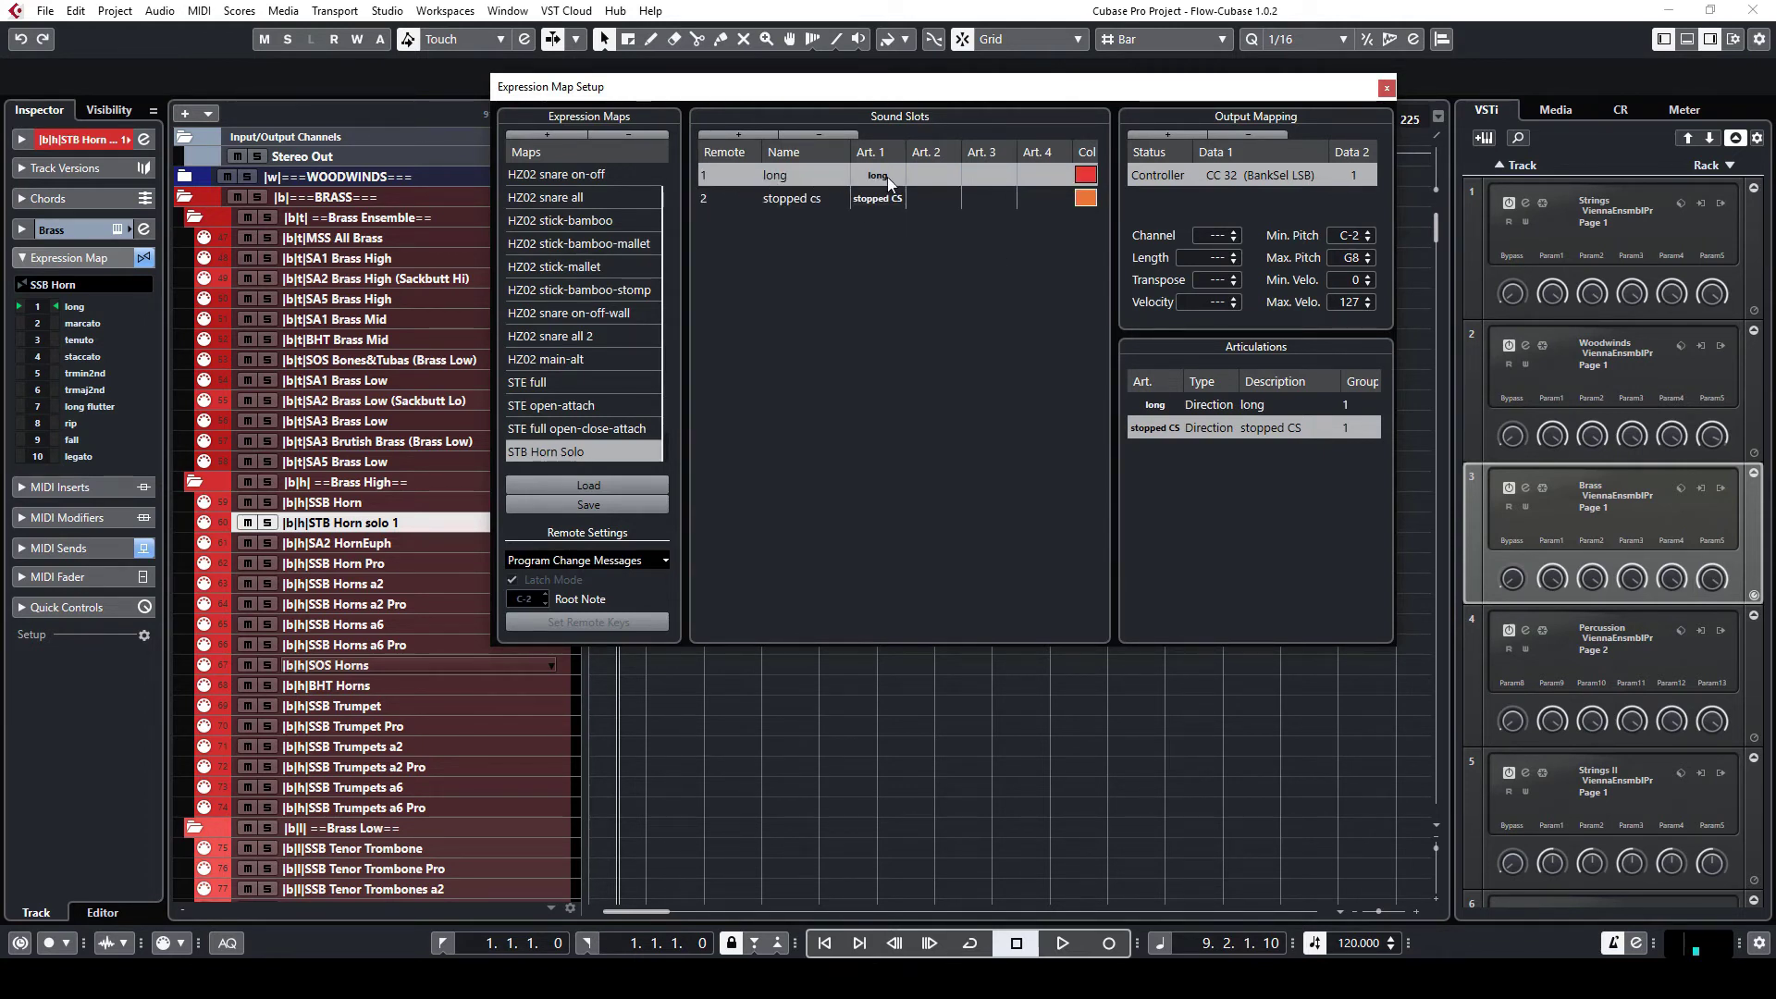
pyautogui.click(737, 200)
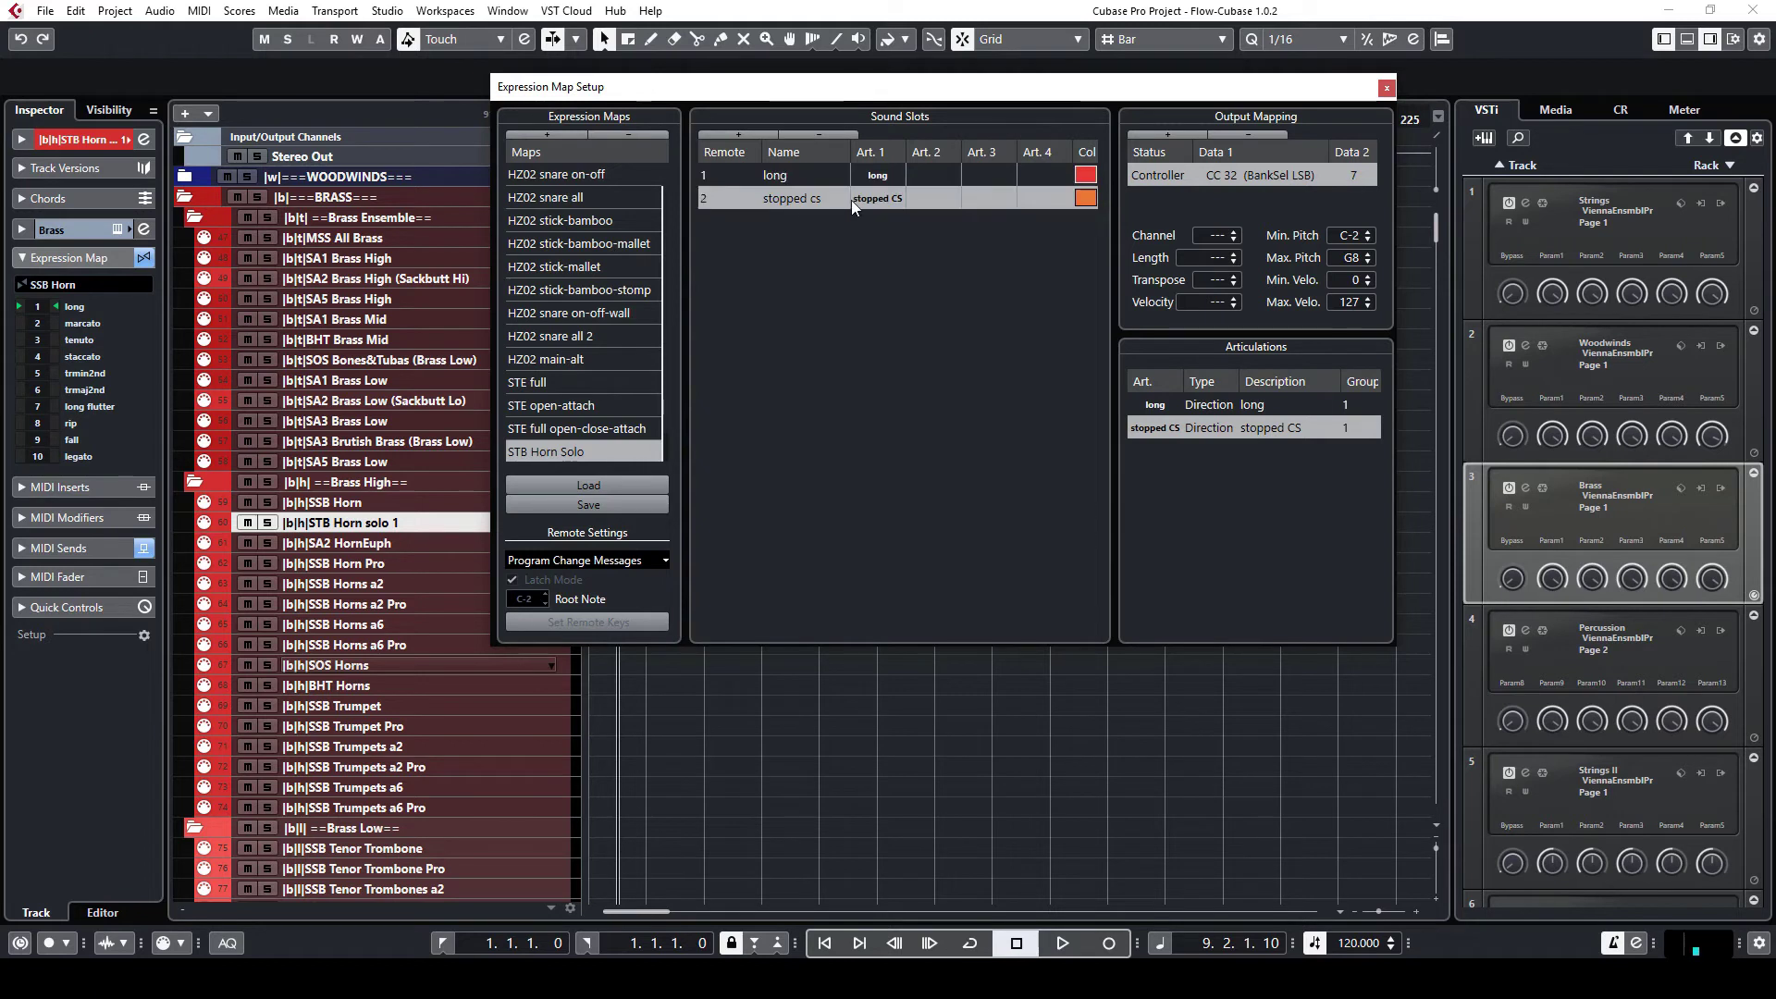
pyautogui.click(806, 179)
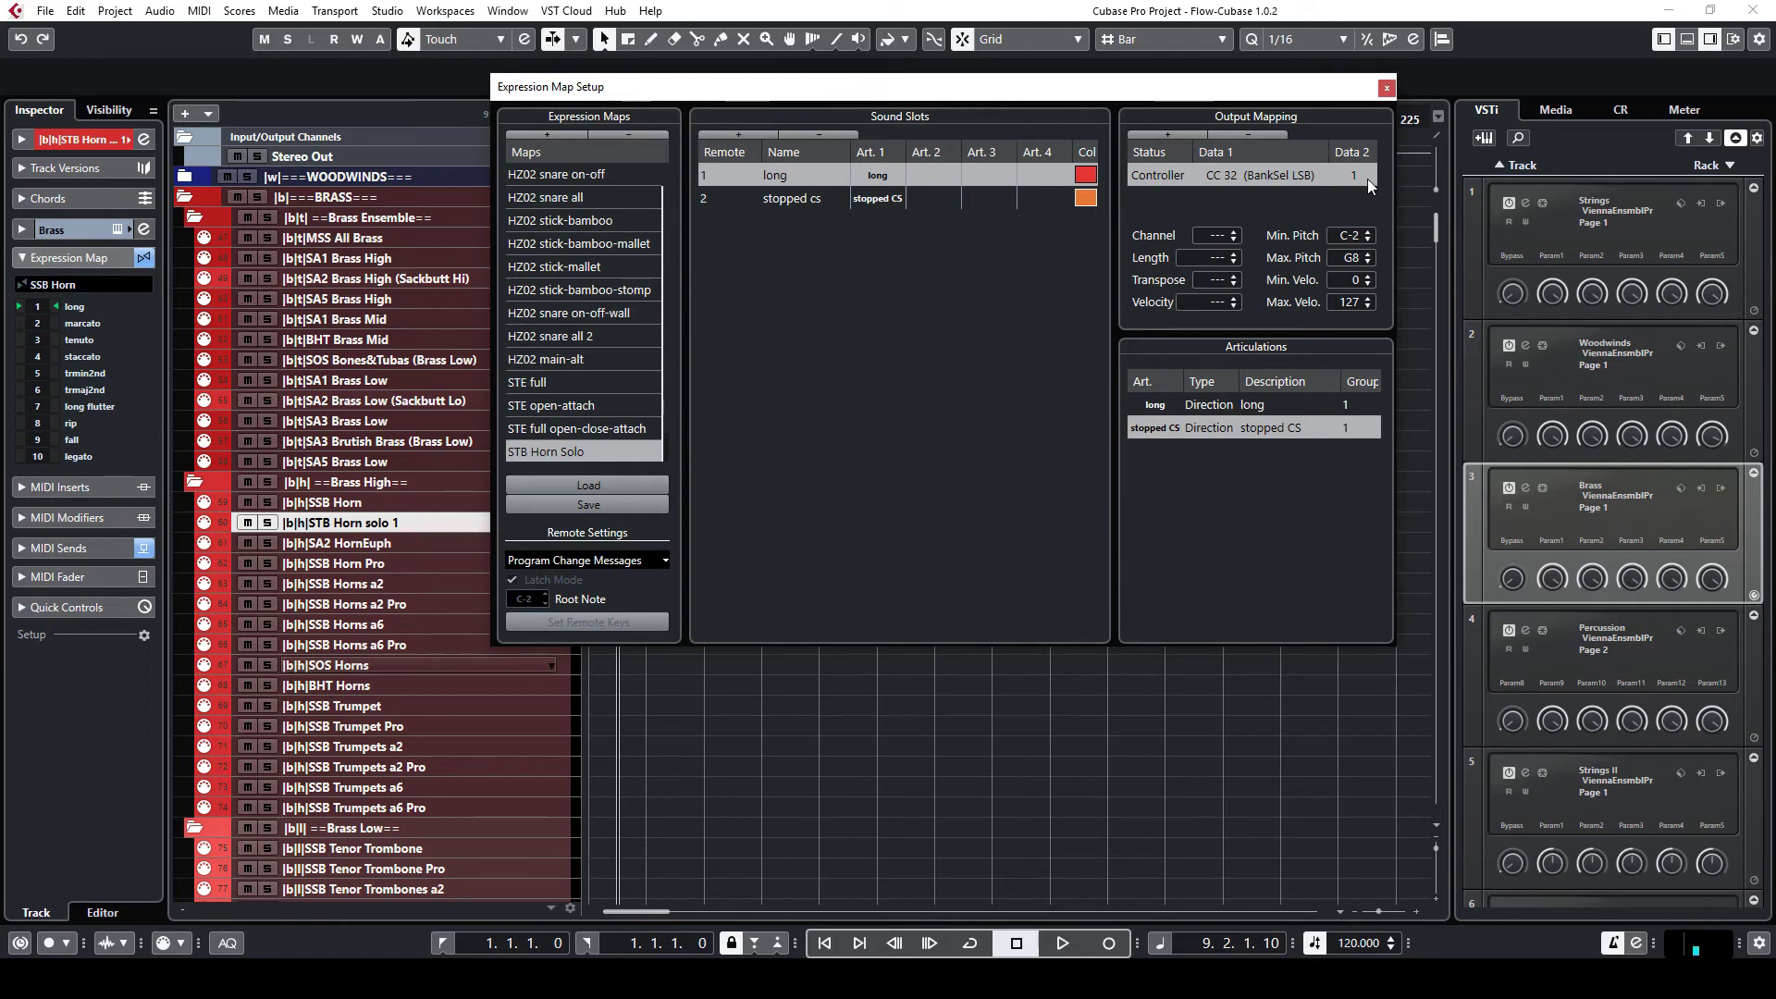
pyautogui.click(802, 202)
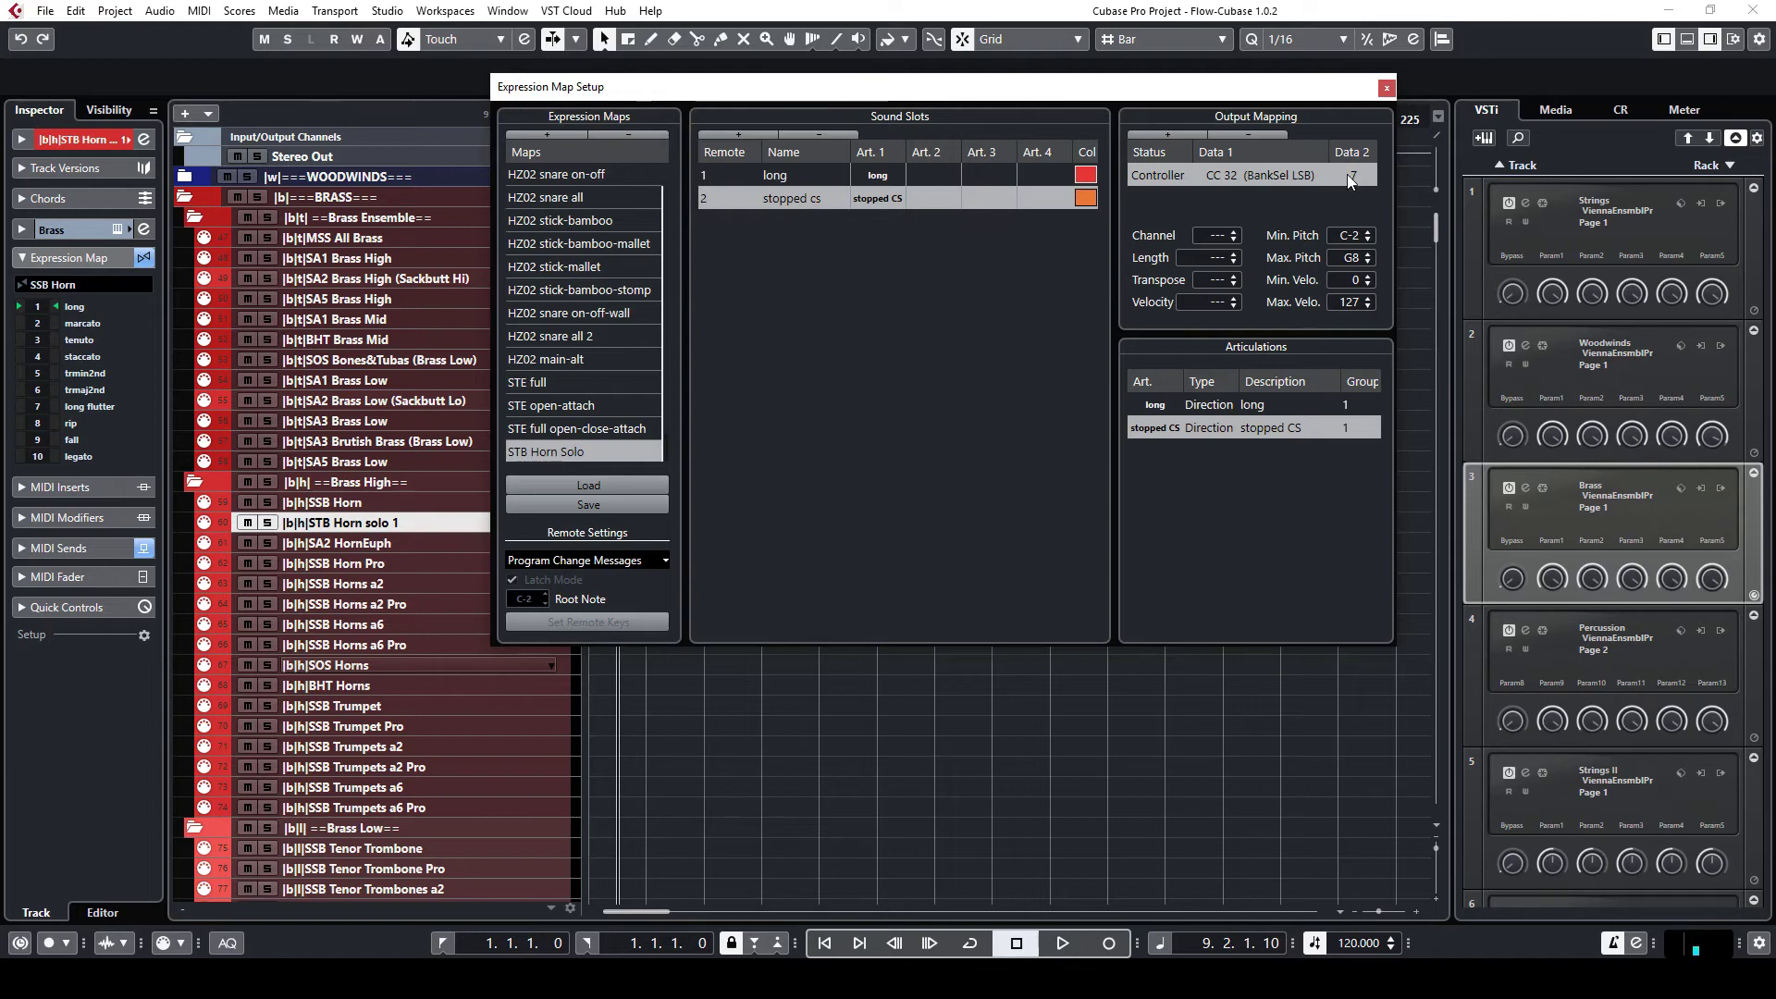
# Close the Expression Map Setup and assign the STB Horn Solo expression map to the STB Horn solo 1 track.
pyautogui.click(1390, 90)
pyautogui.click(91, 285)
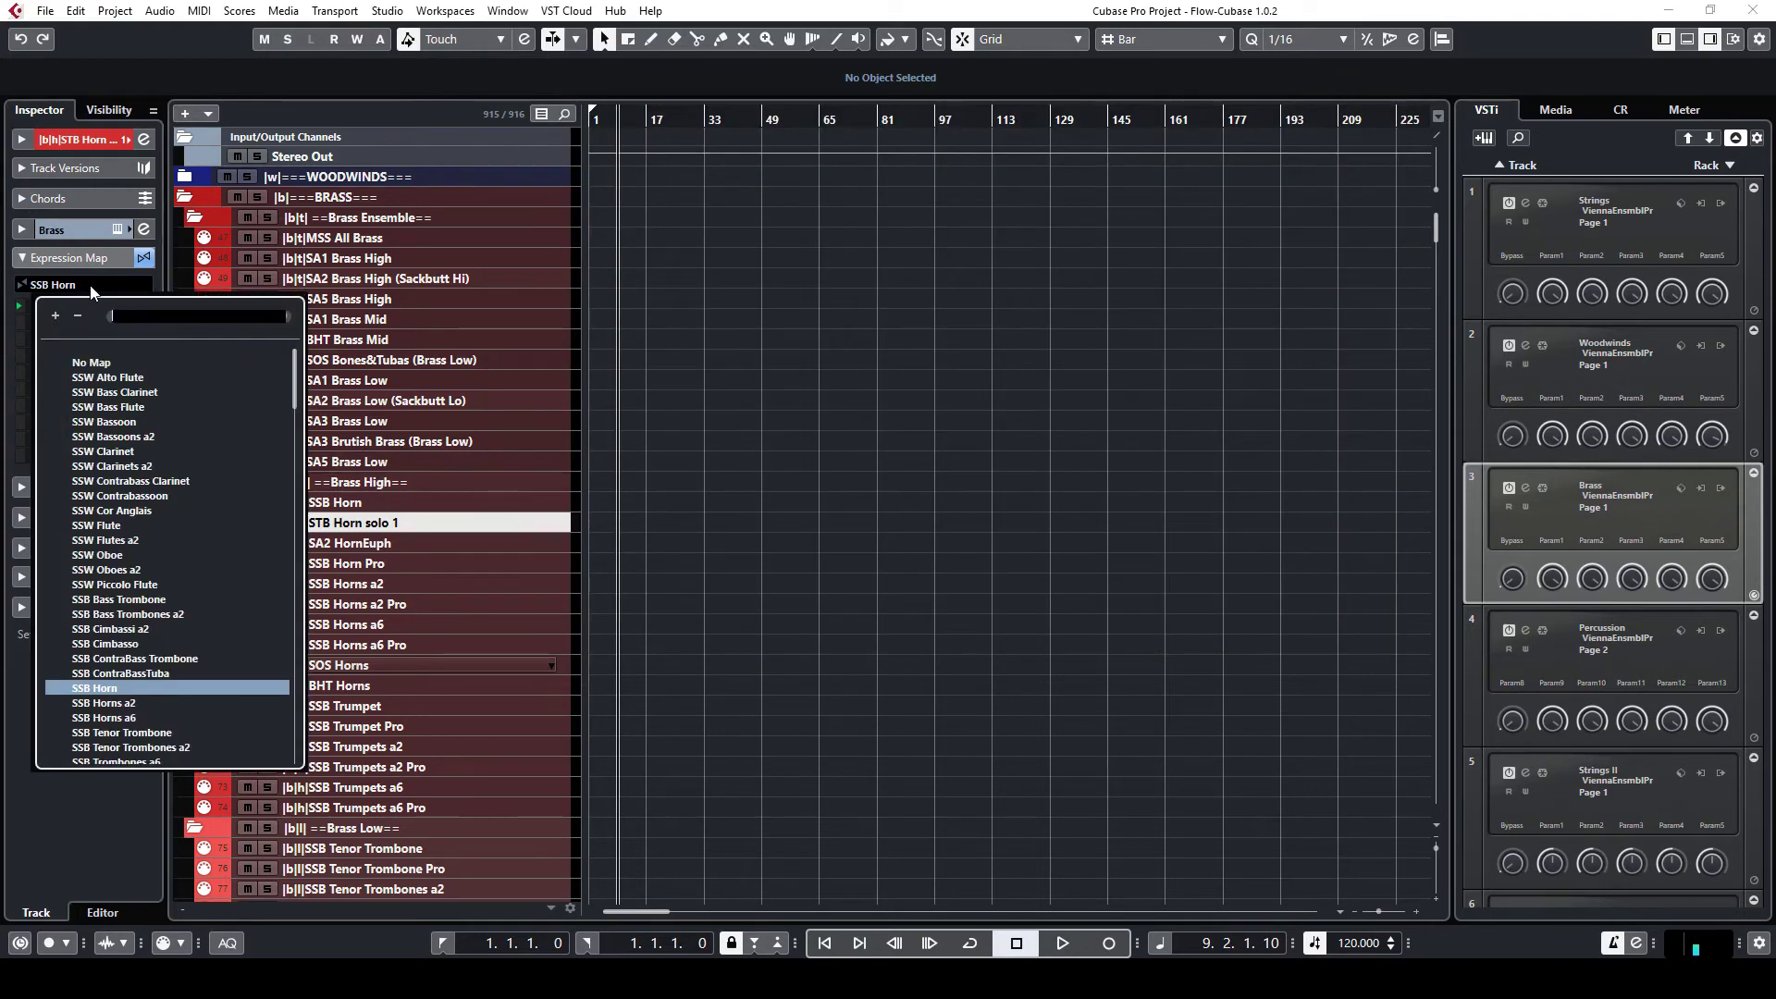
pyautogui.scroll(-15, 152, 598)
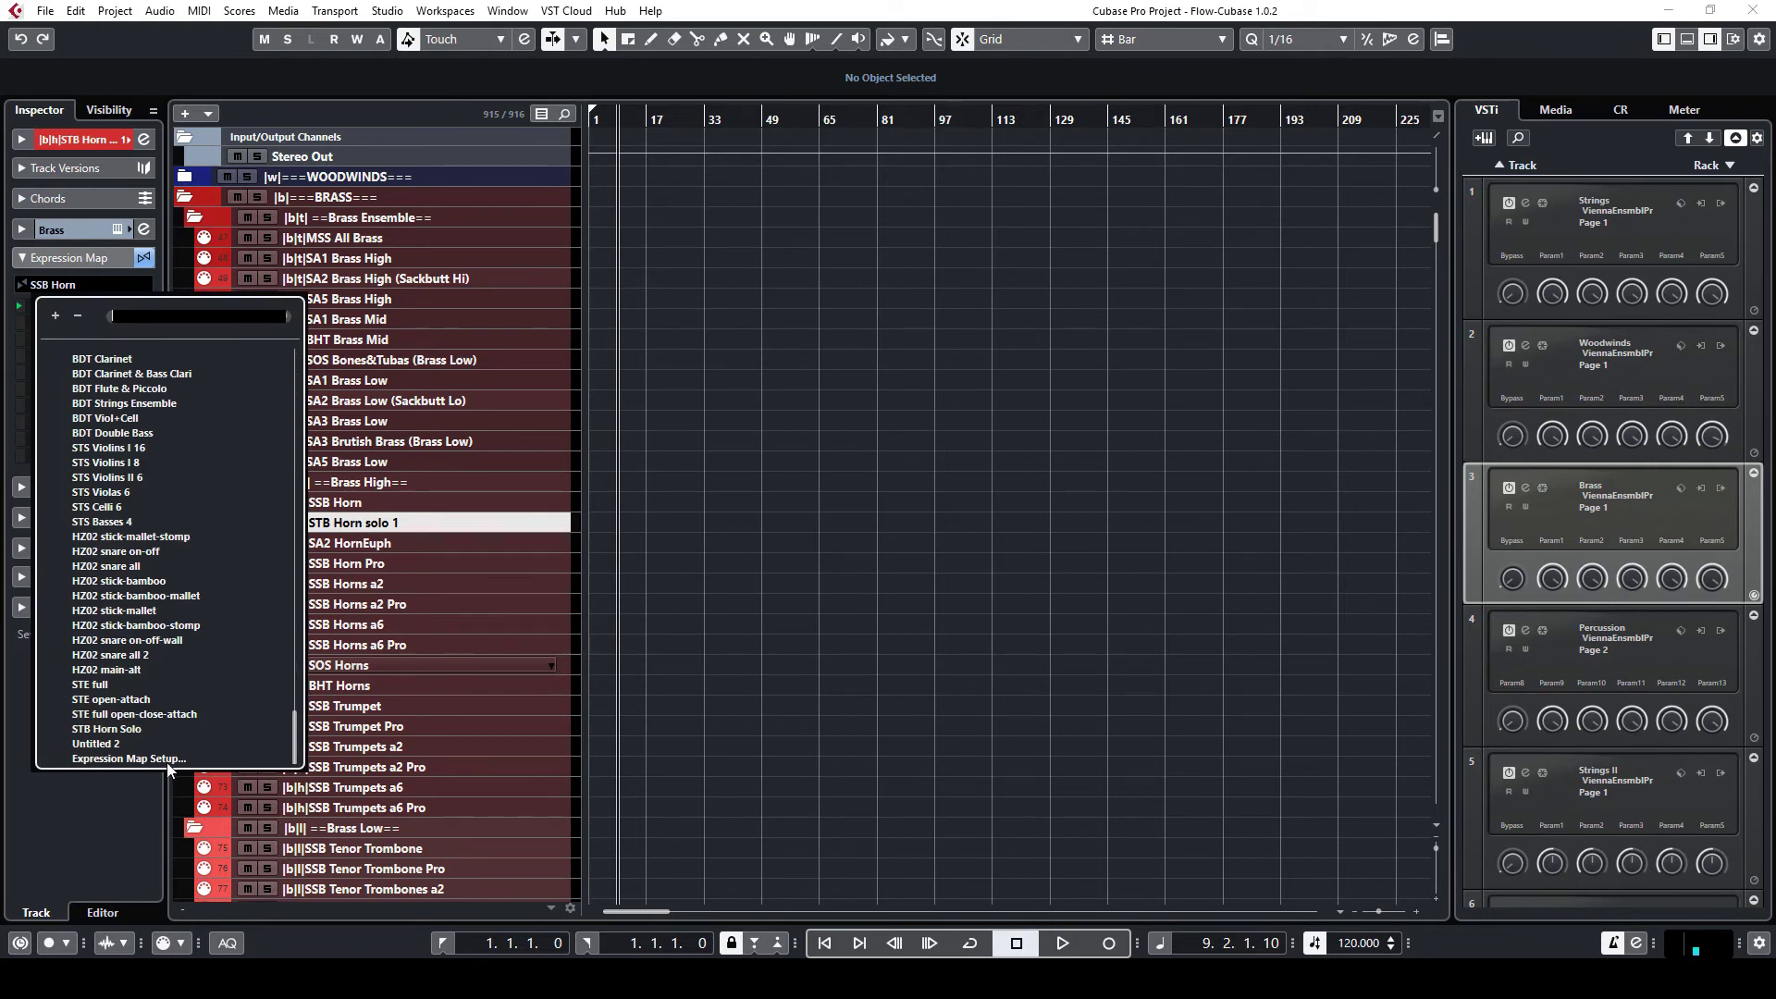
pyautogui.click(114, 730)
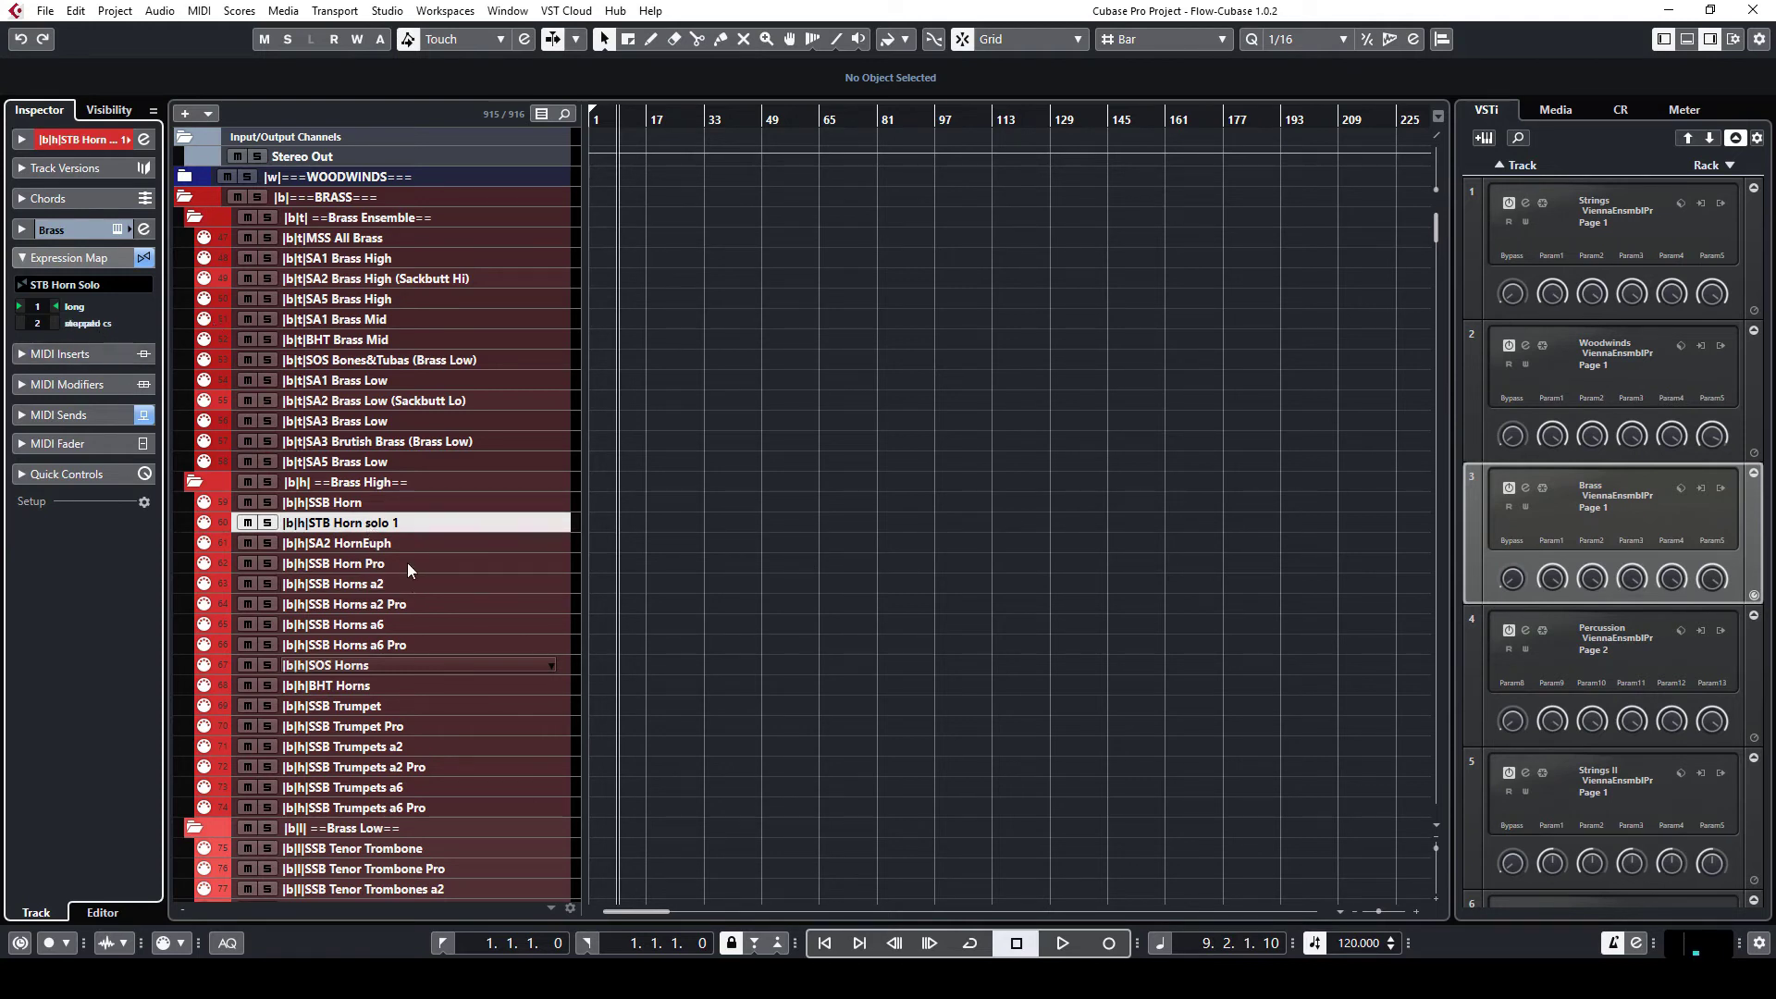
pyautogui.click(414, 537)
pyautogui.click(409, 522)
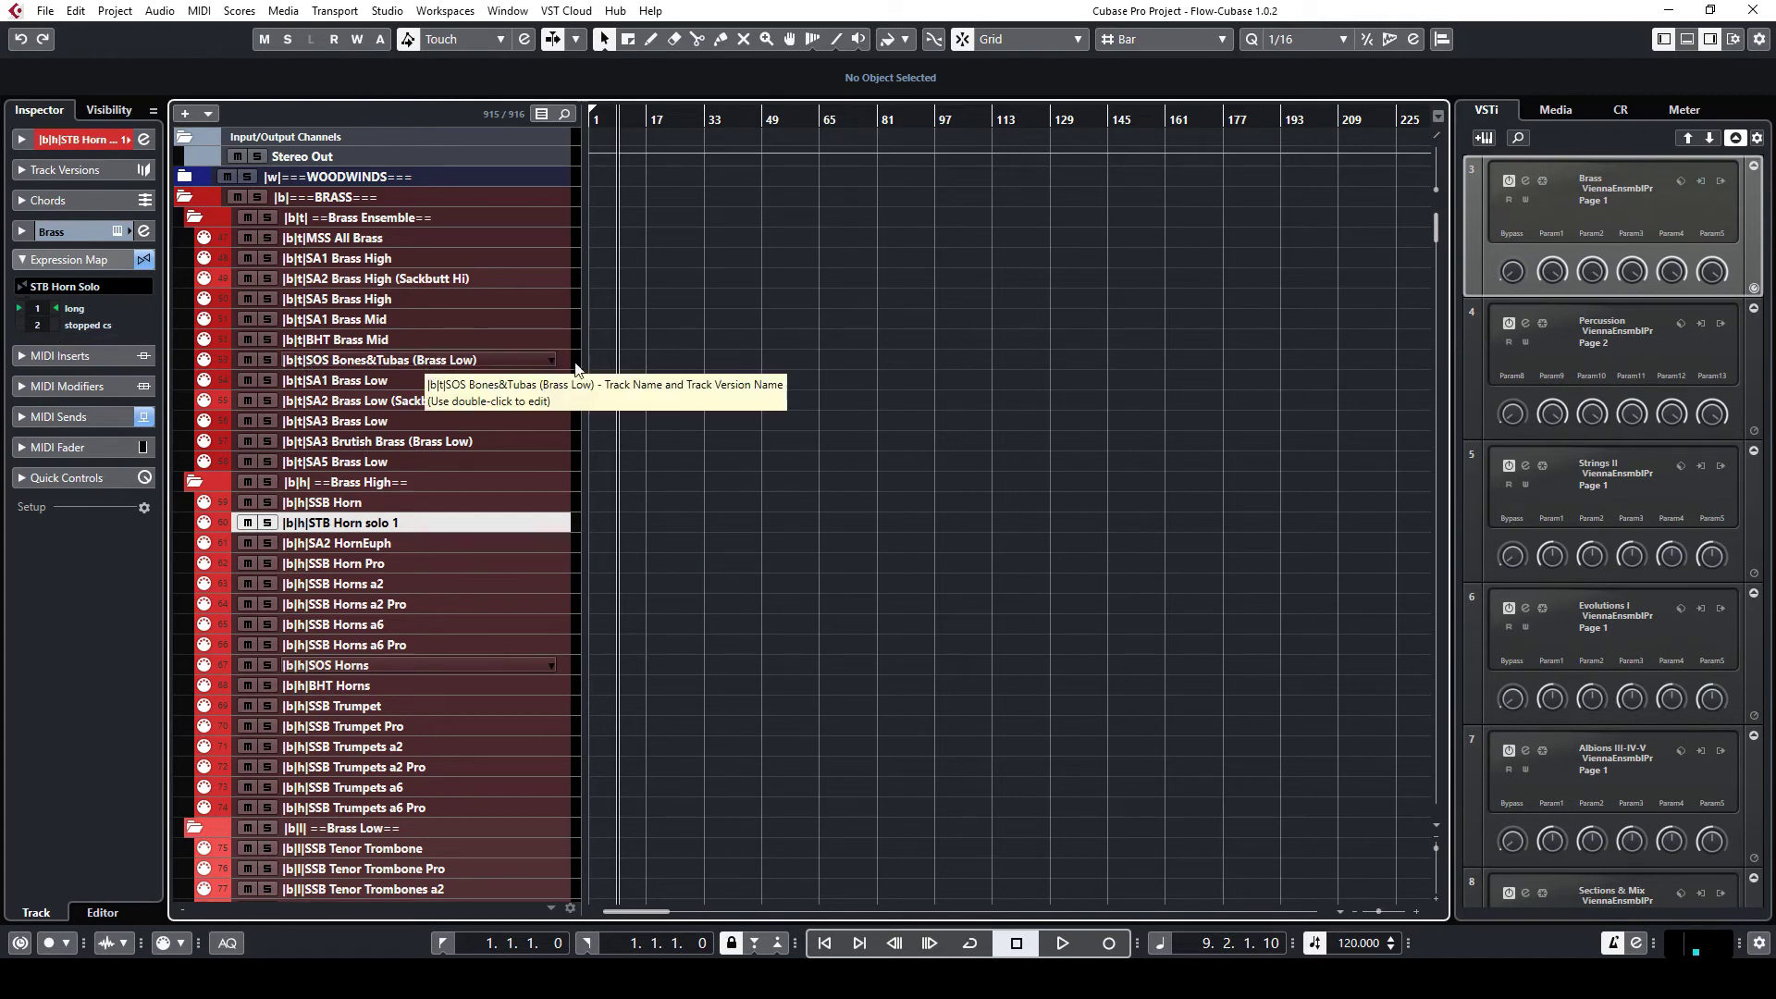
# Check the controllers of the Horn Solo 1 patches in Vienna Ensemble Pro, dismiss their Spitfire Help notes and return to Lemur Editor.
pyautogui.click(470, 979)
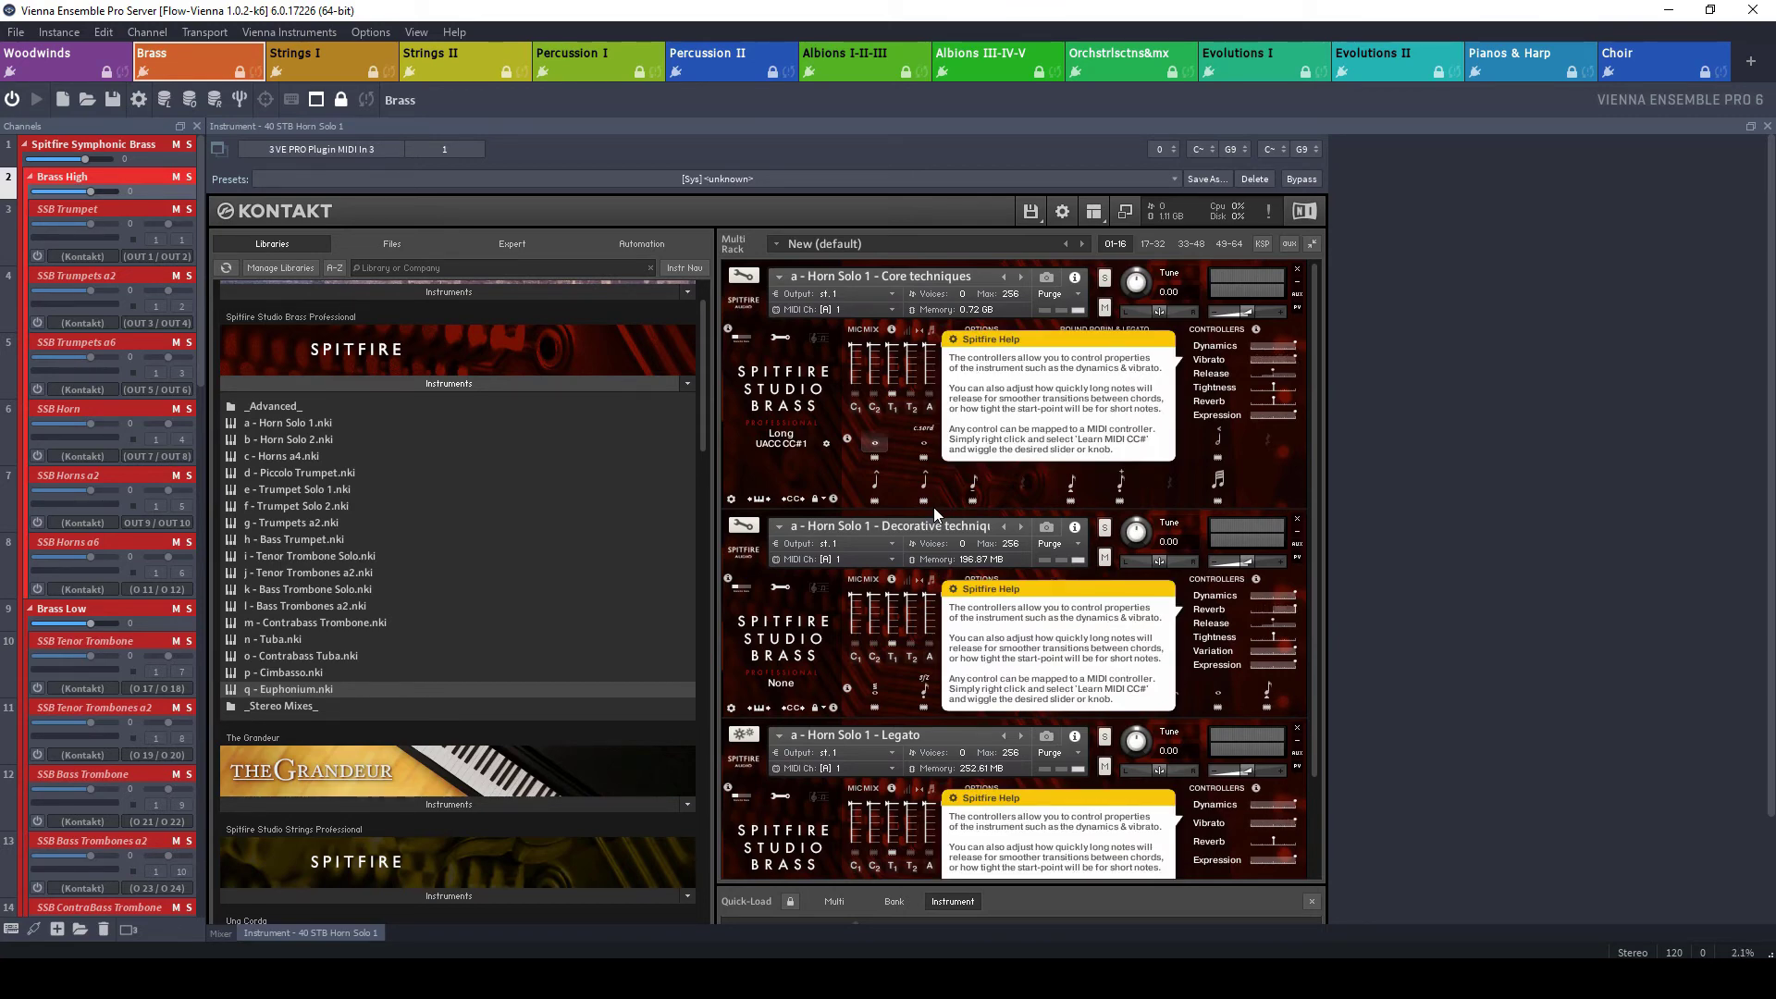
pyautogui.click(1045, 828)
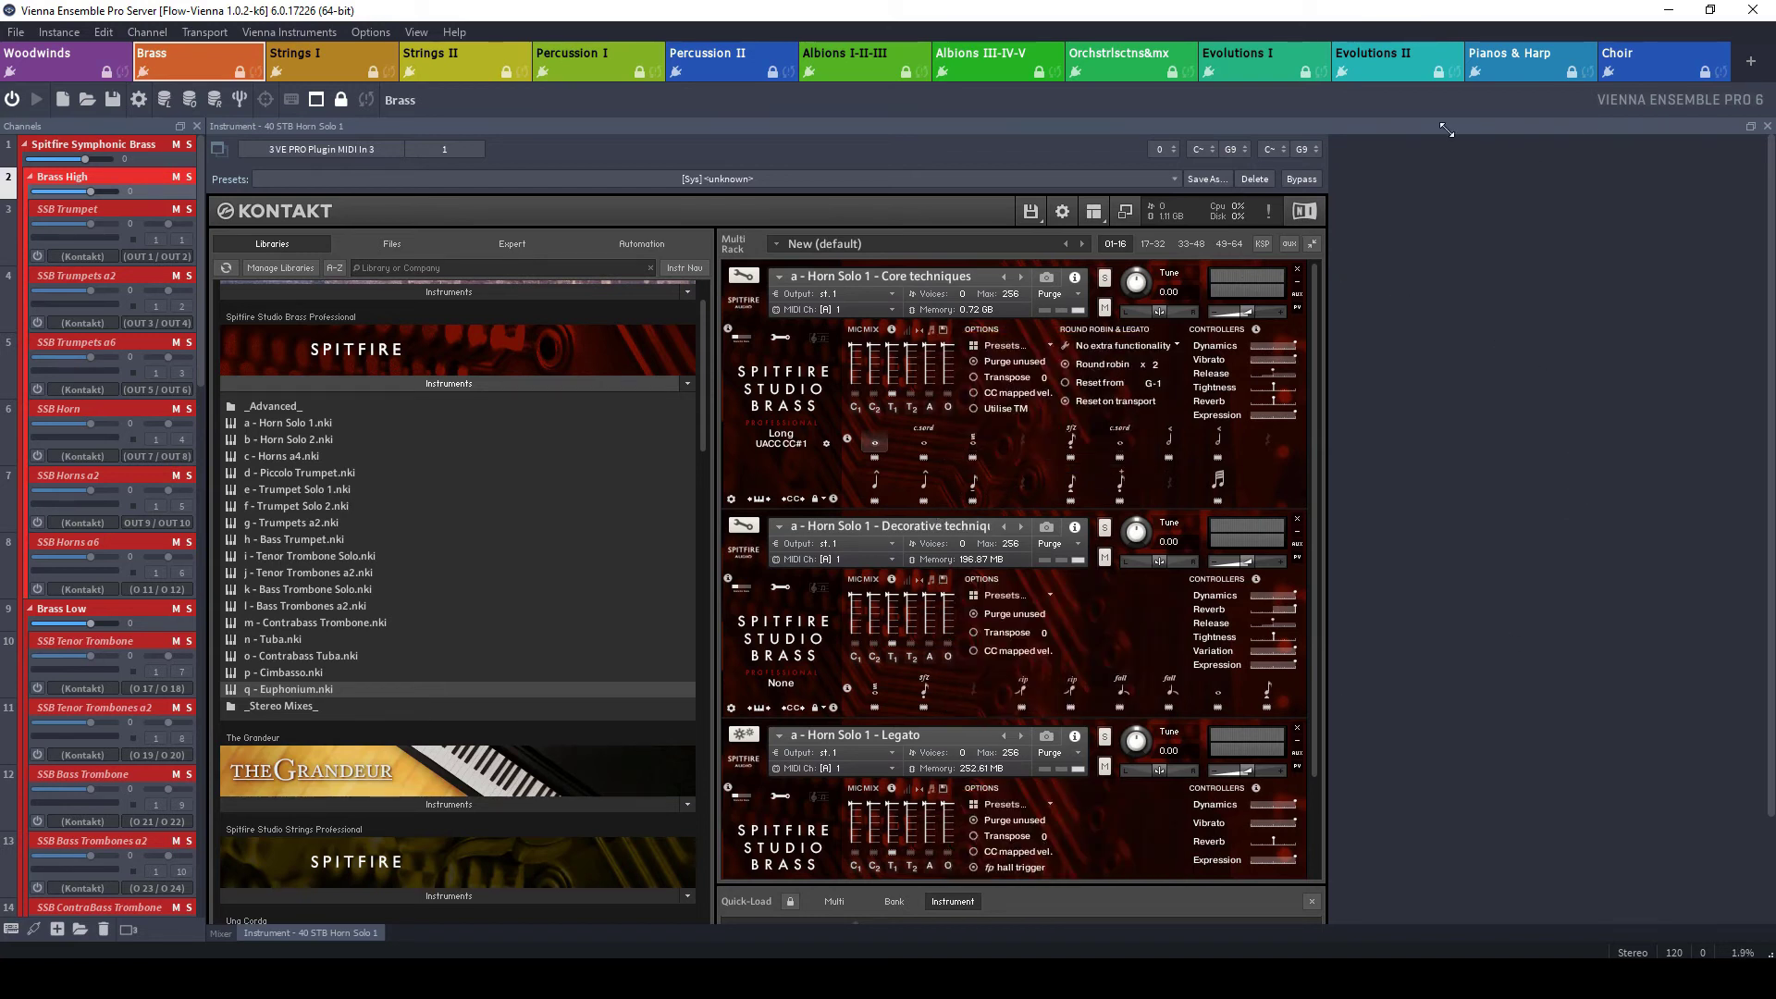
pyautogui.click(1669, 16)
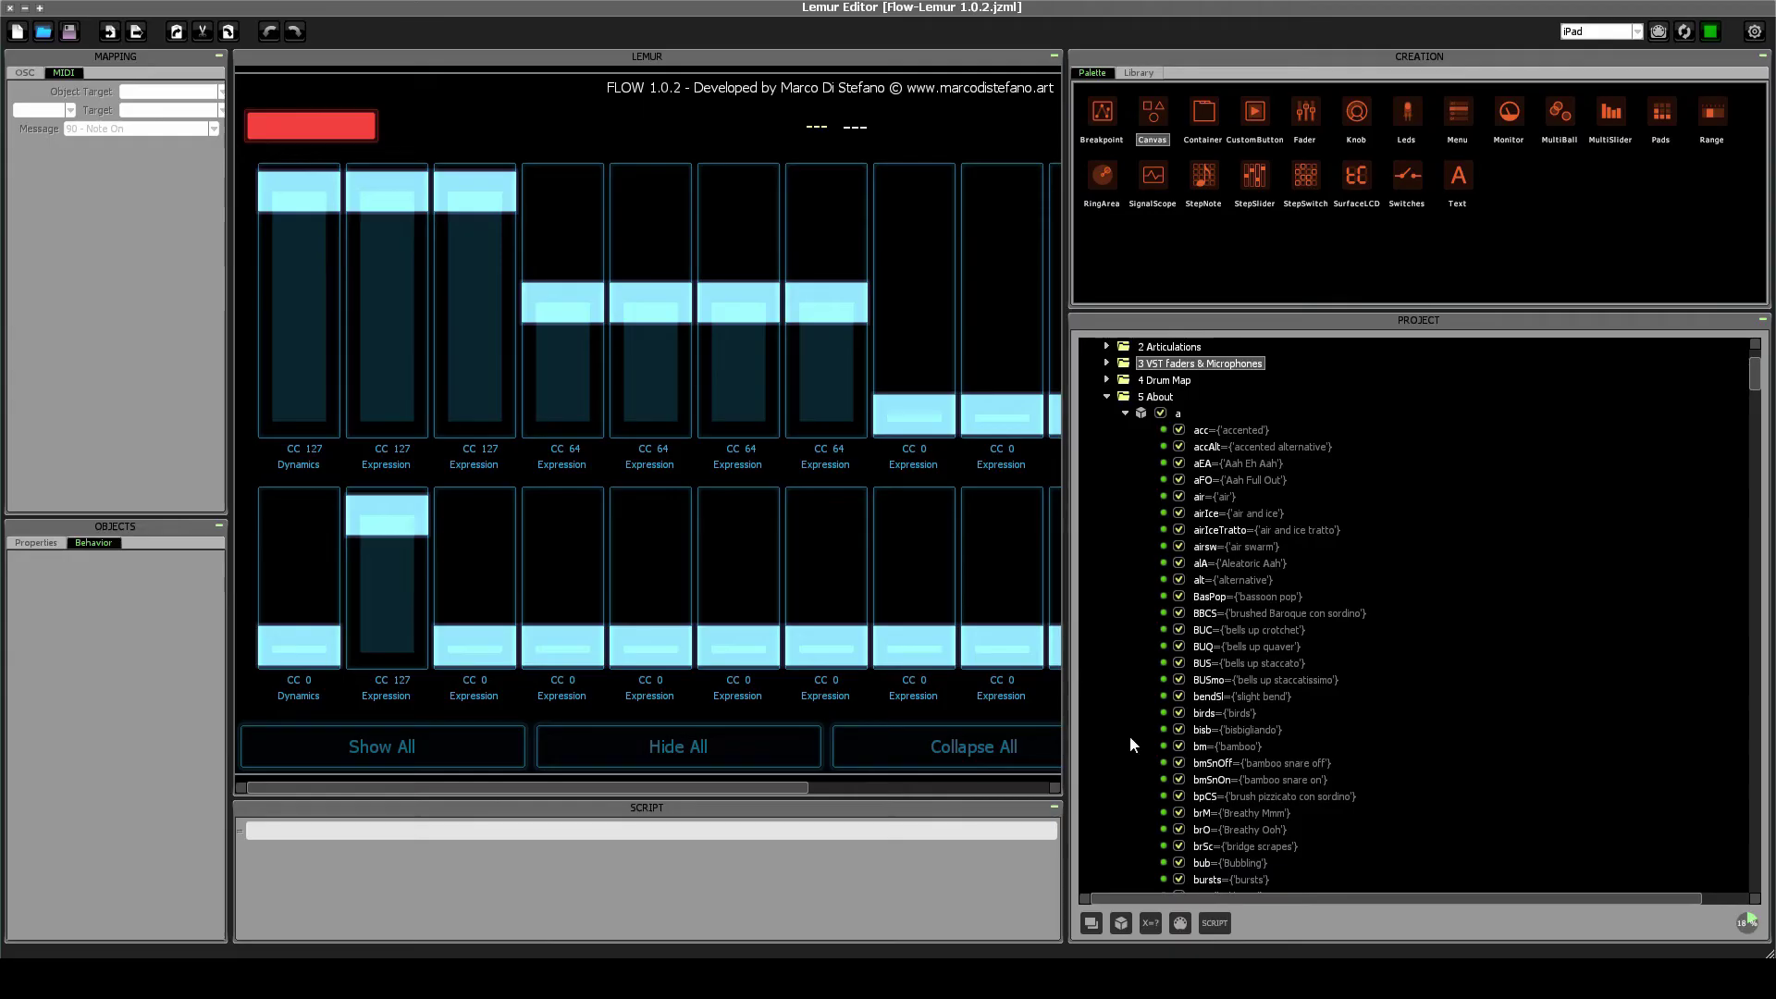
# Collapse the 'a' container, examine the library definitions in the 'sl' container and widen the Lemur interface preview.
pyautogui.click(1126, 415)
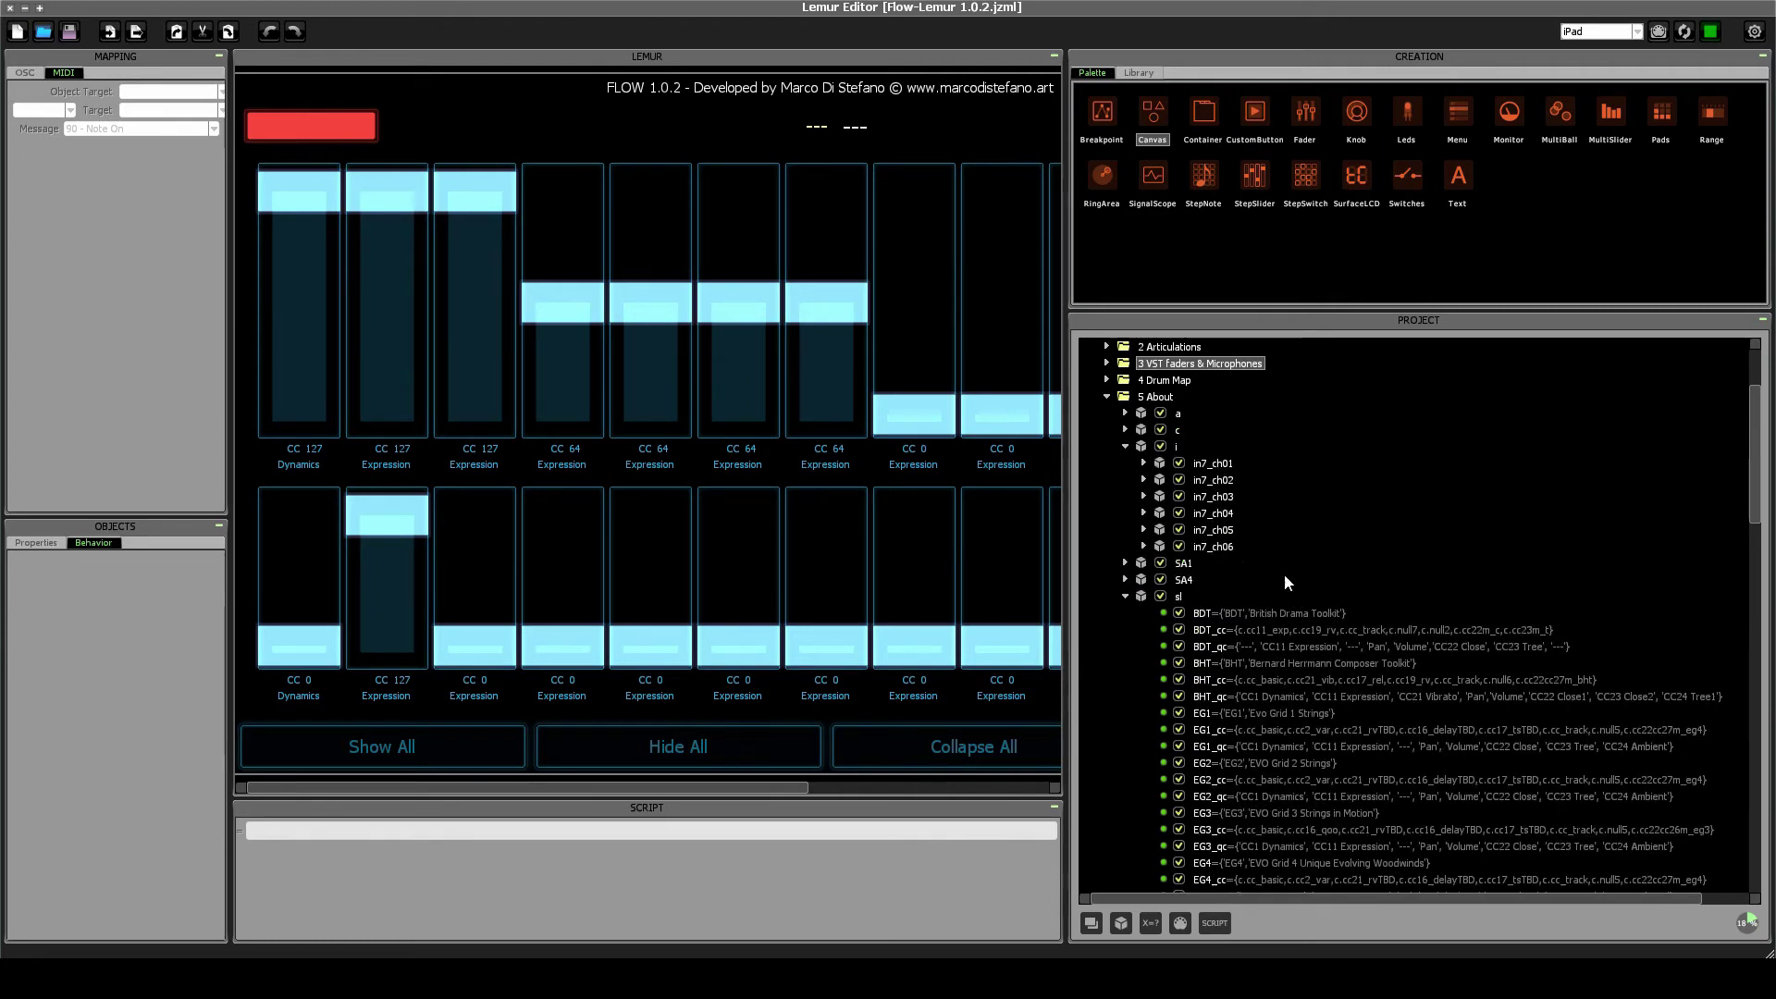
pyautogui.scroll(-15, 1442, 629)
pyautogui.scroll(-10, 1495, 640)
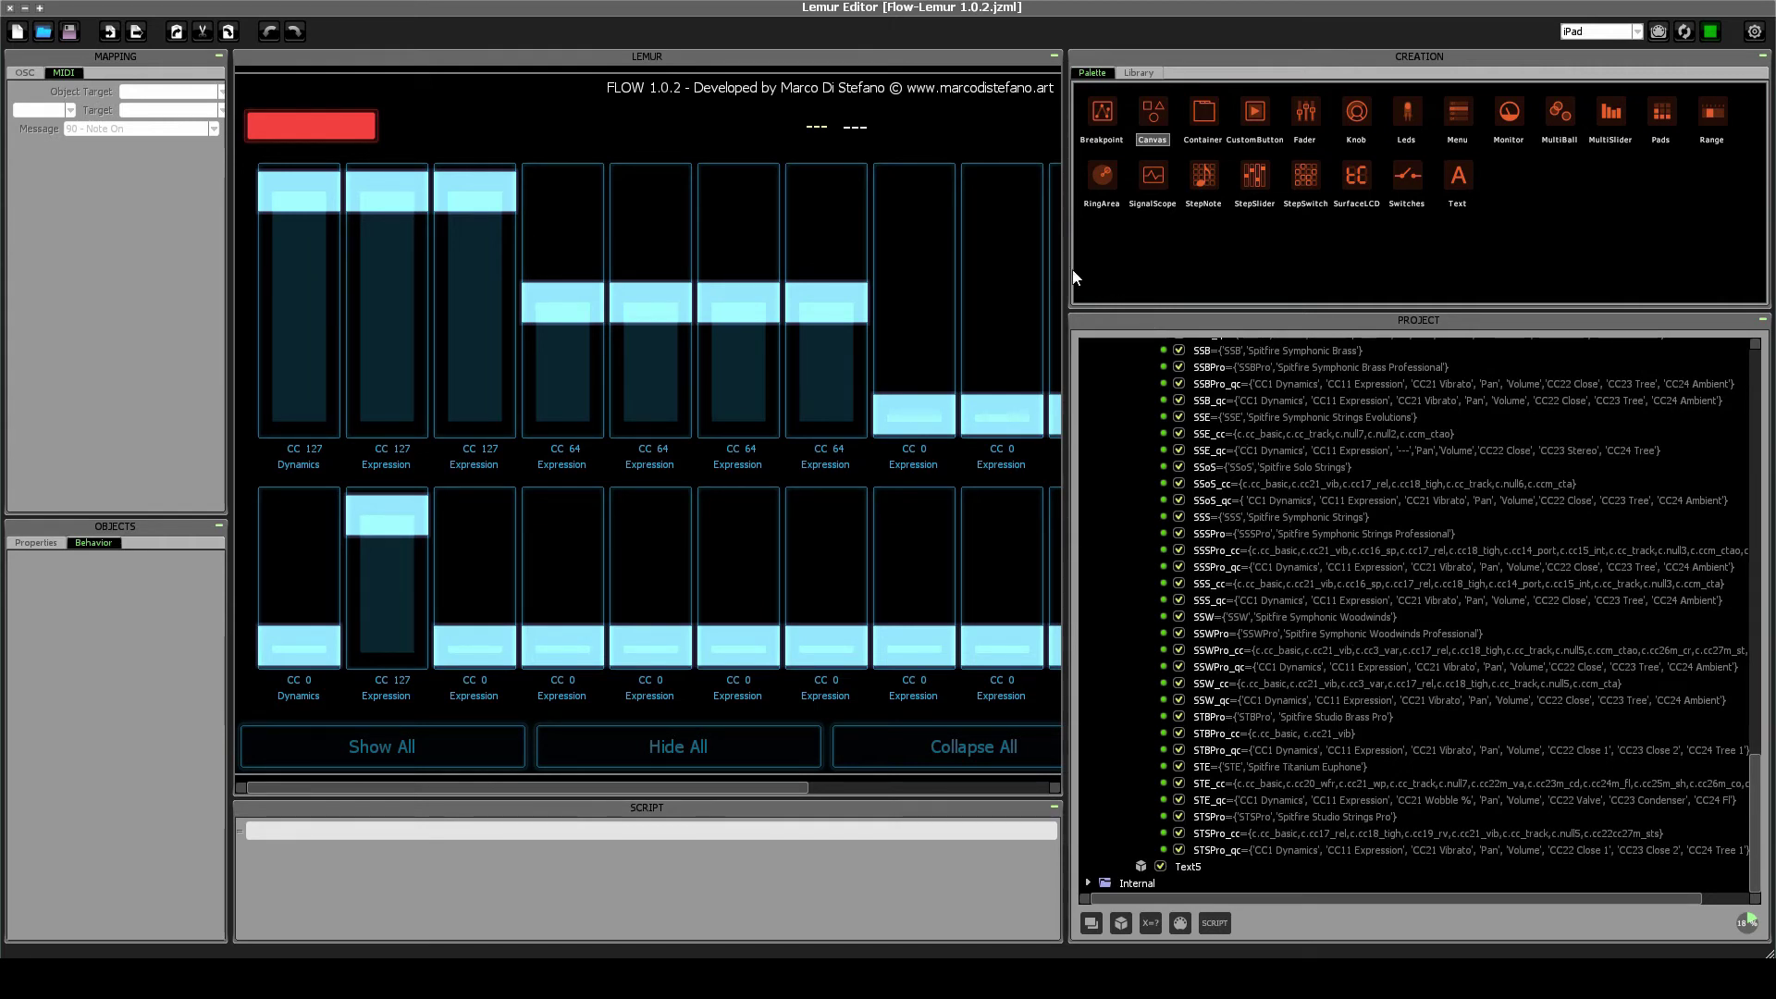
pyautogui.moveTo(1066, 265); pyautogui.dragTo(1407, 240)
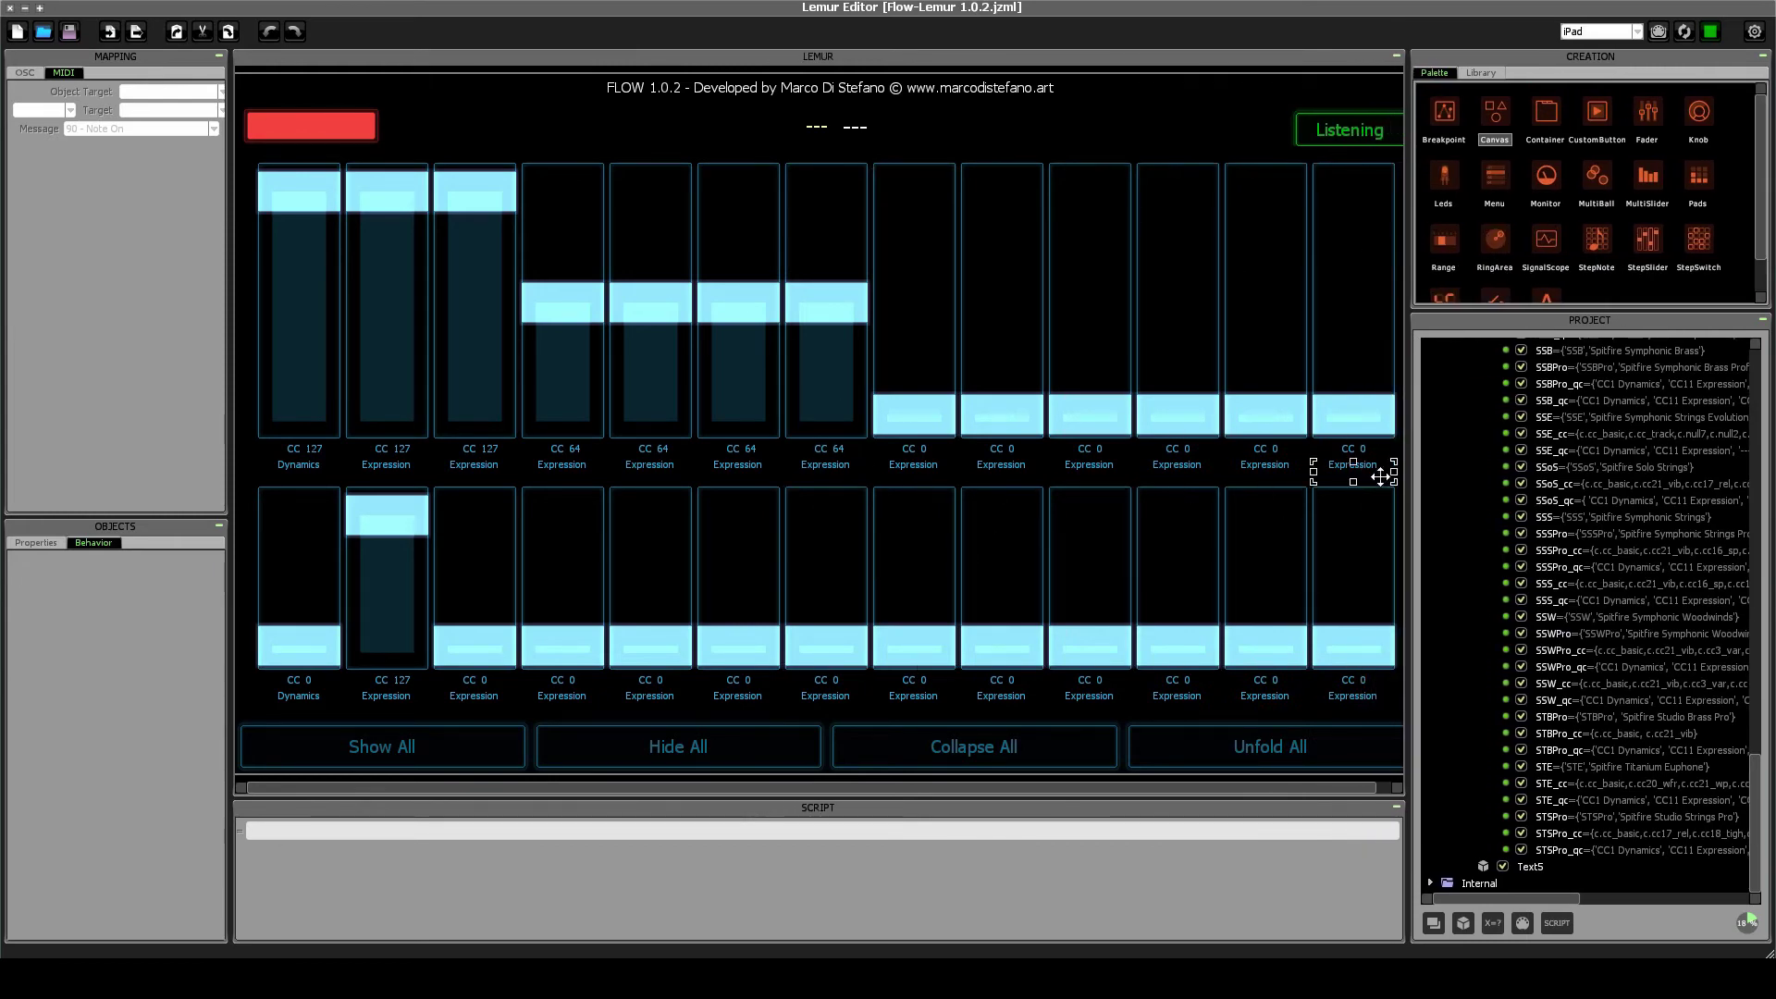
pyautogui.scroll(10, 1586, 555)
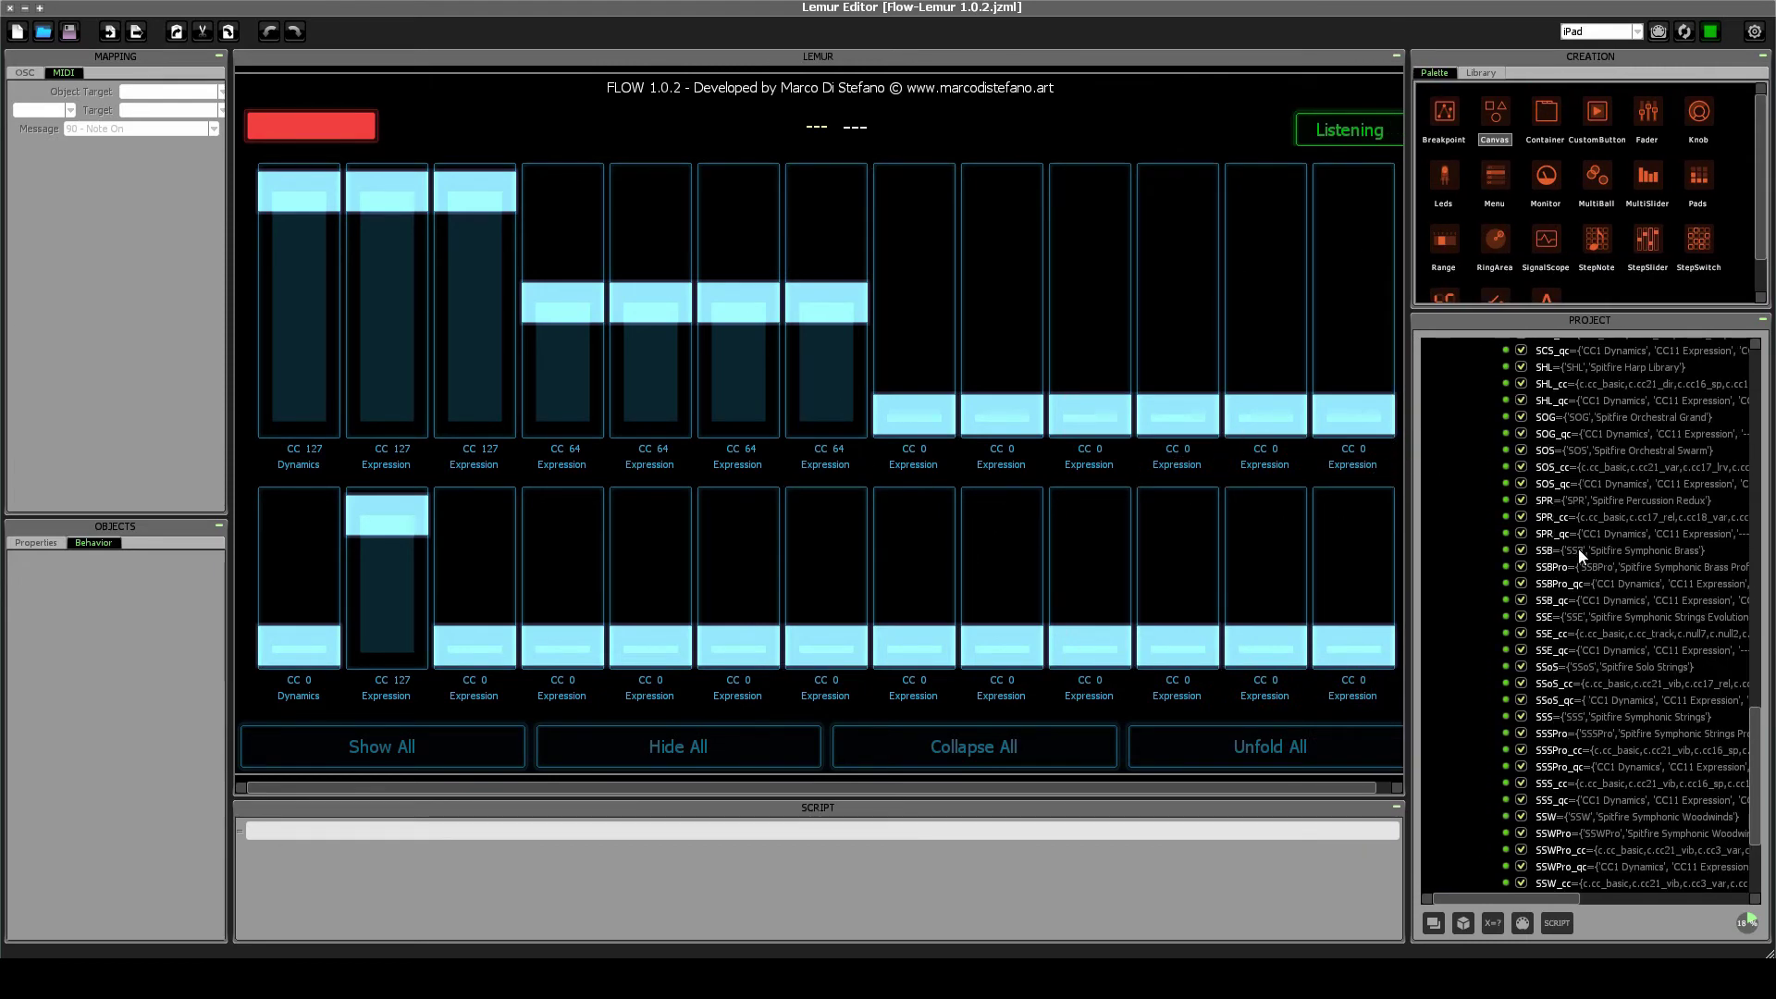
pyautogui.scroll(15, 1594, 587)
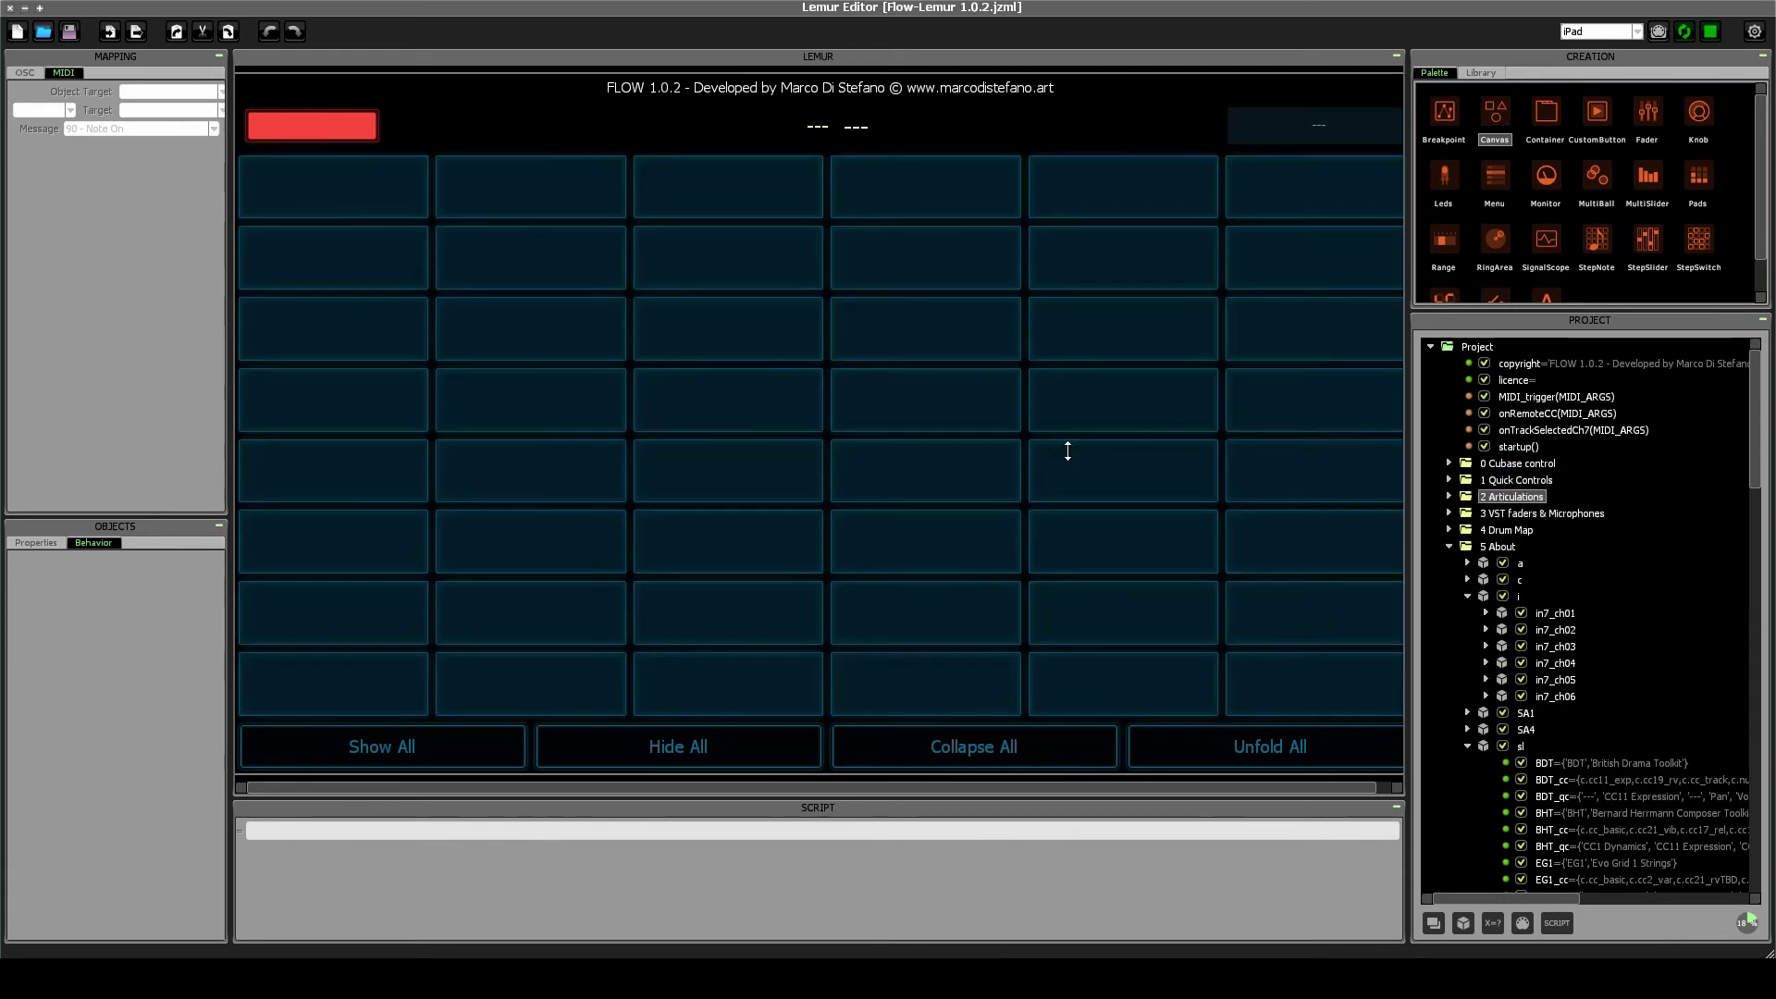
# Expand the CubaseVisibility container under 0 Cubase control and display its '2.Show/Hide sound library' page.
pyautogui.click(1303, 377)
pyautogui.click(1448, 464)
pyautogui.click(1526, 463)
pyautogui.click(1550, 481)
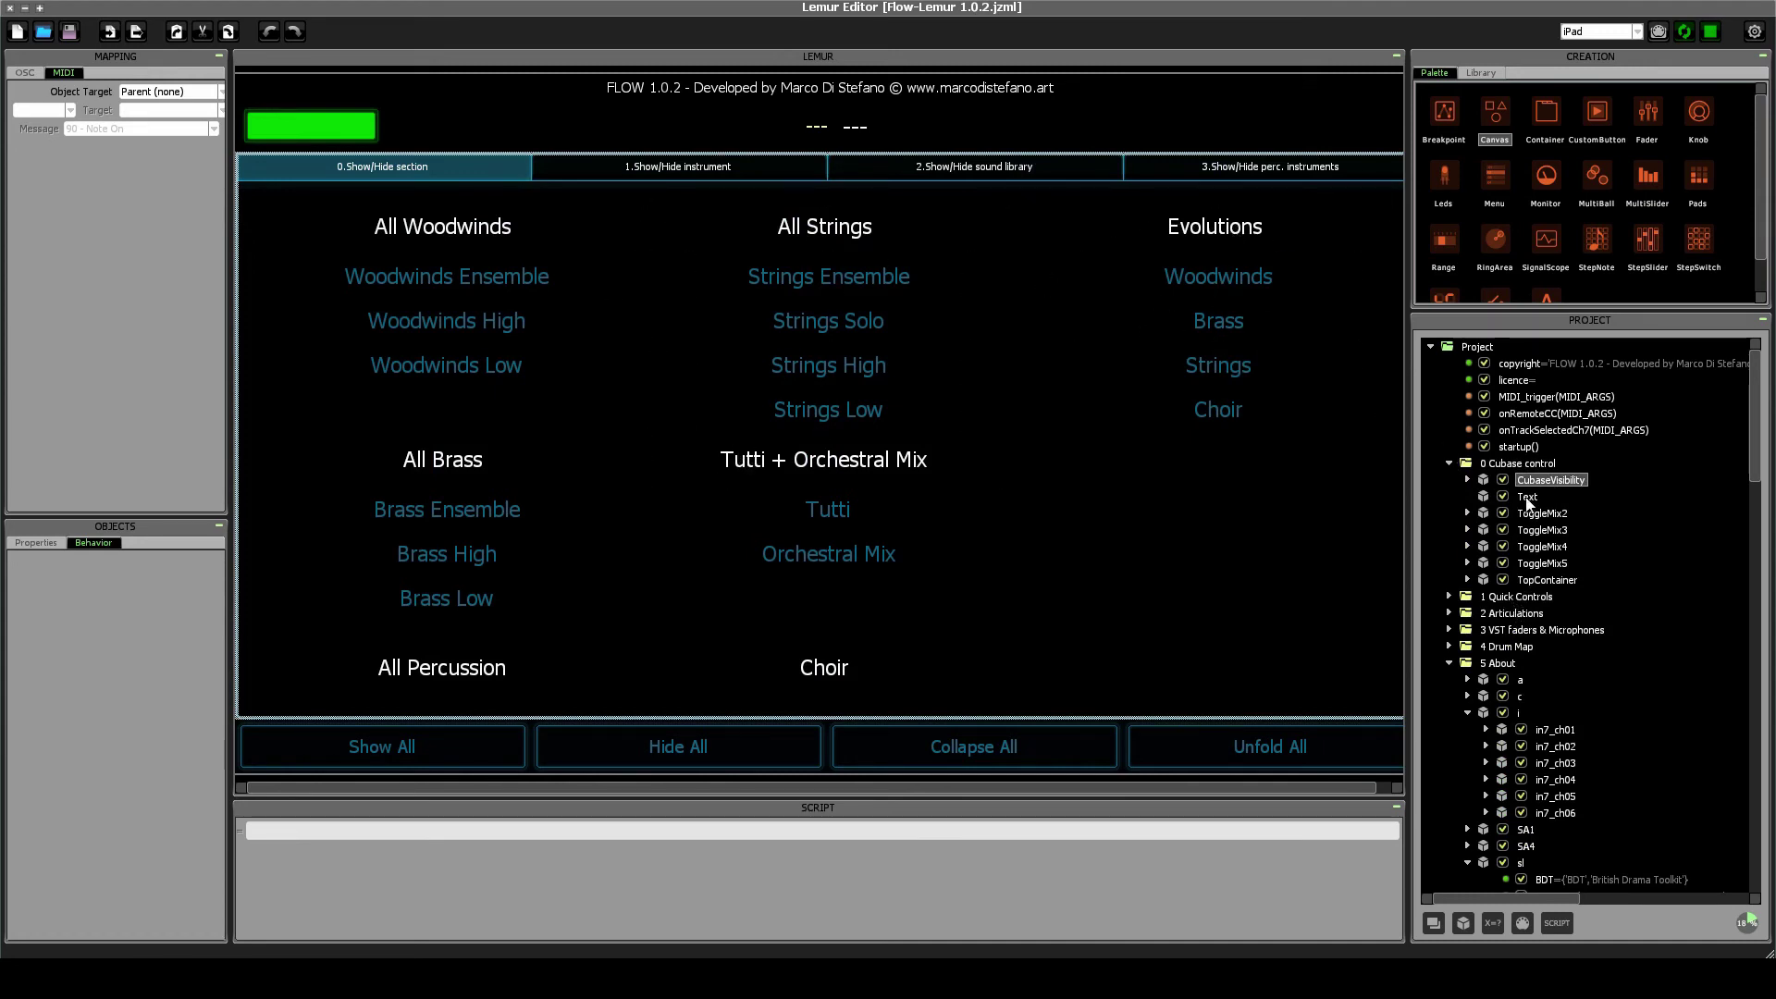
pyautogui.click(1467, 480)
pyautogui.click(1570, 514)
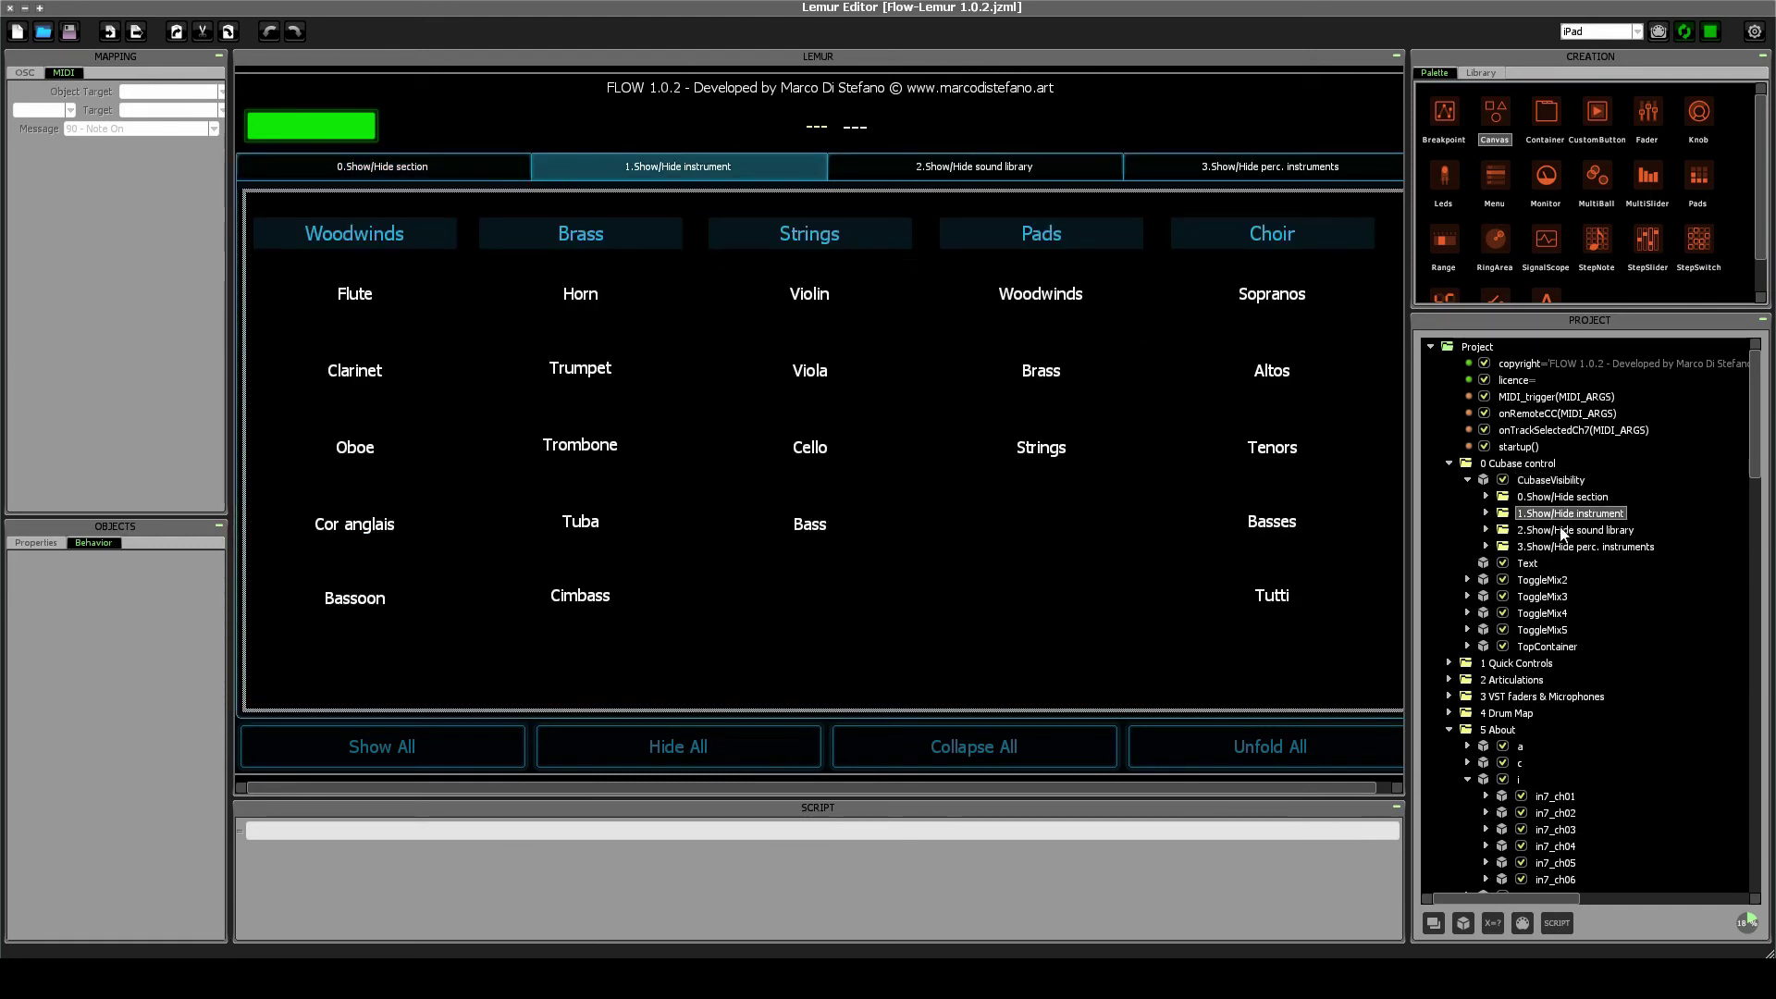
pyautogui.click(1609, 531)
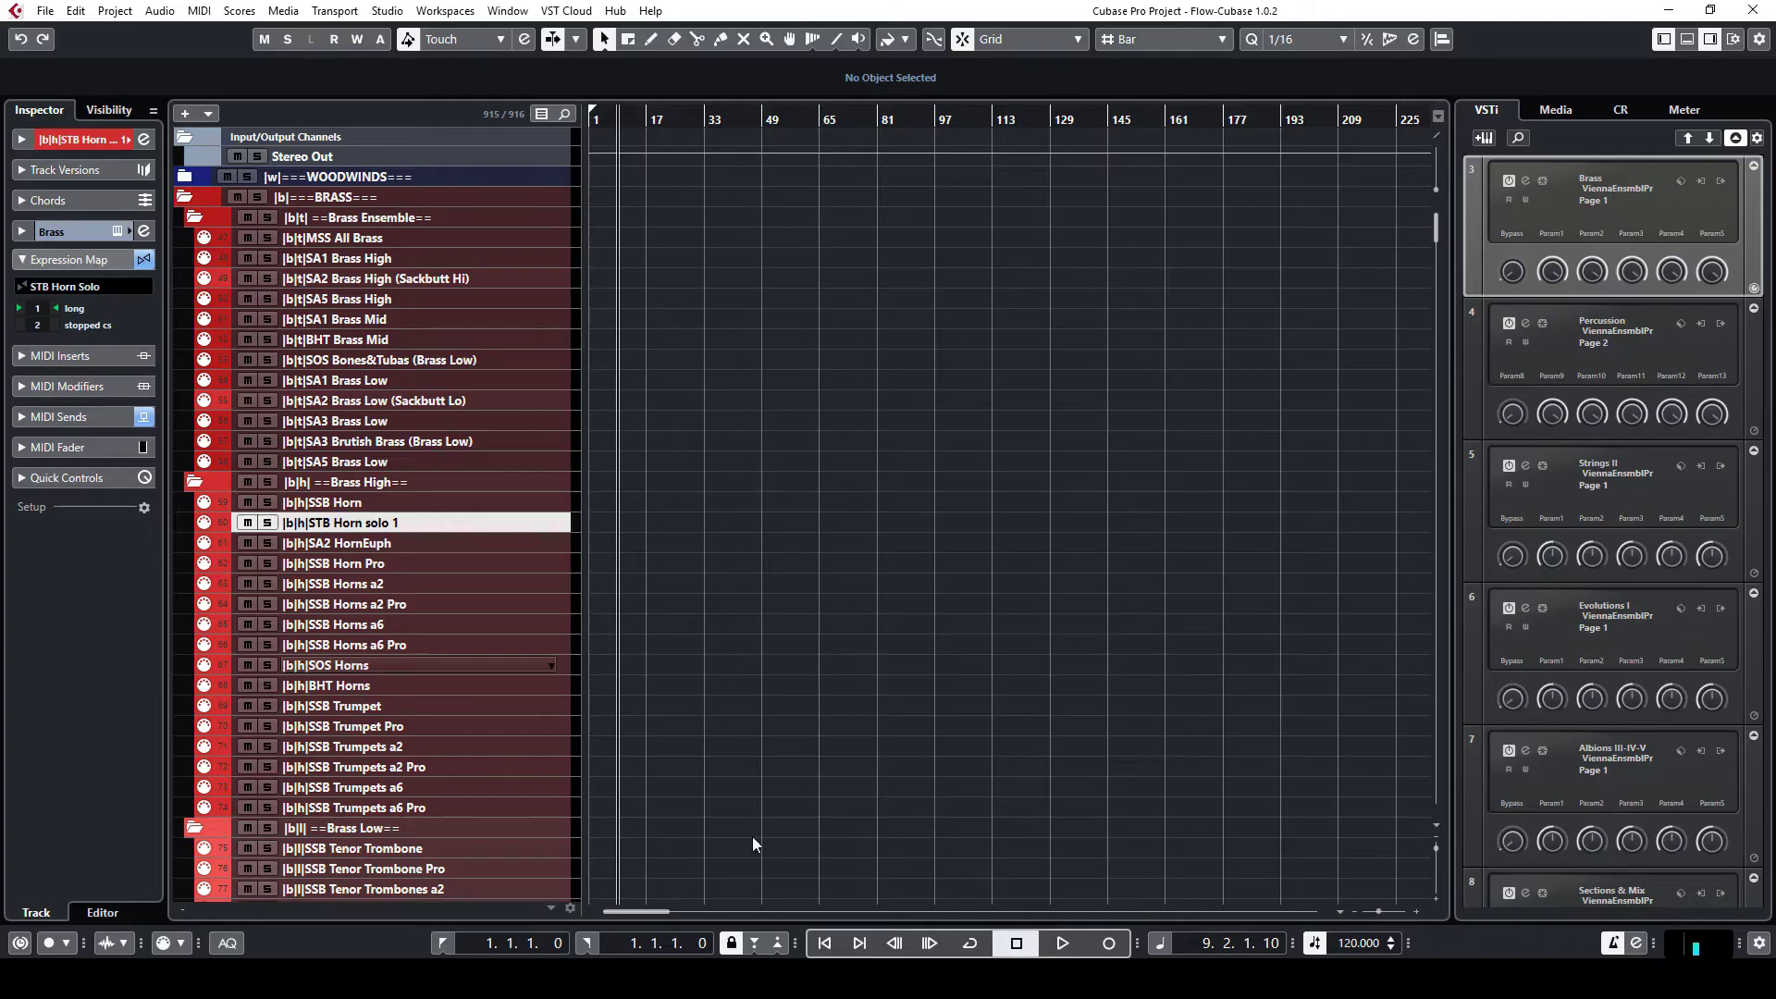
# Open Cubase's Studio Setup and add a new control after Toggle Timpani in the Generic Remote's upper table.
pyautogui.click(396, 11)
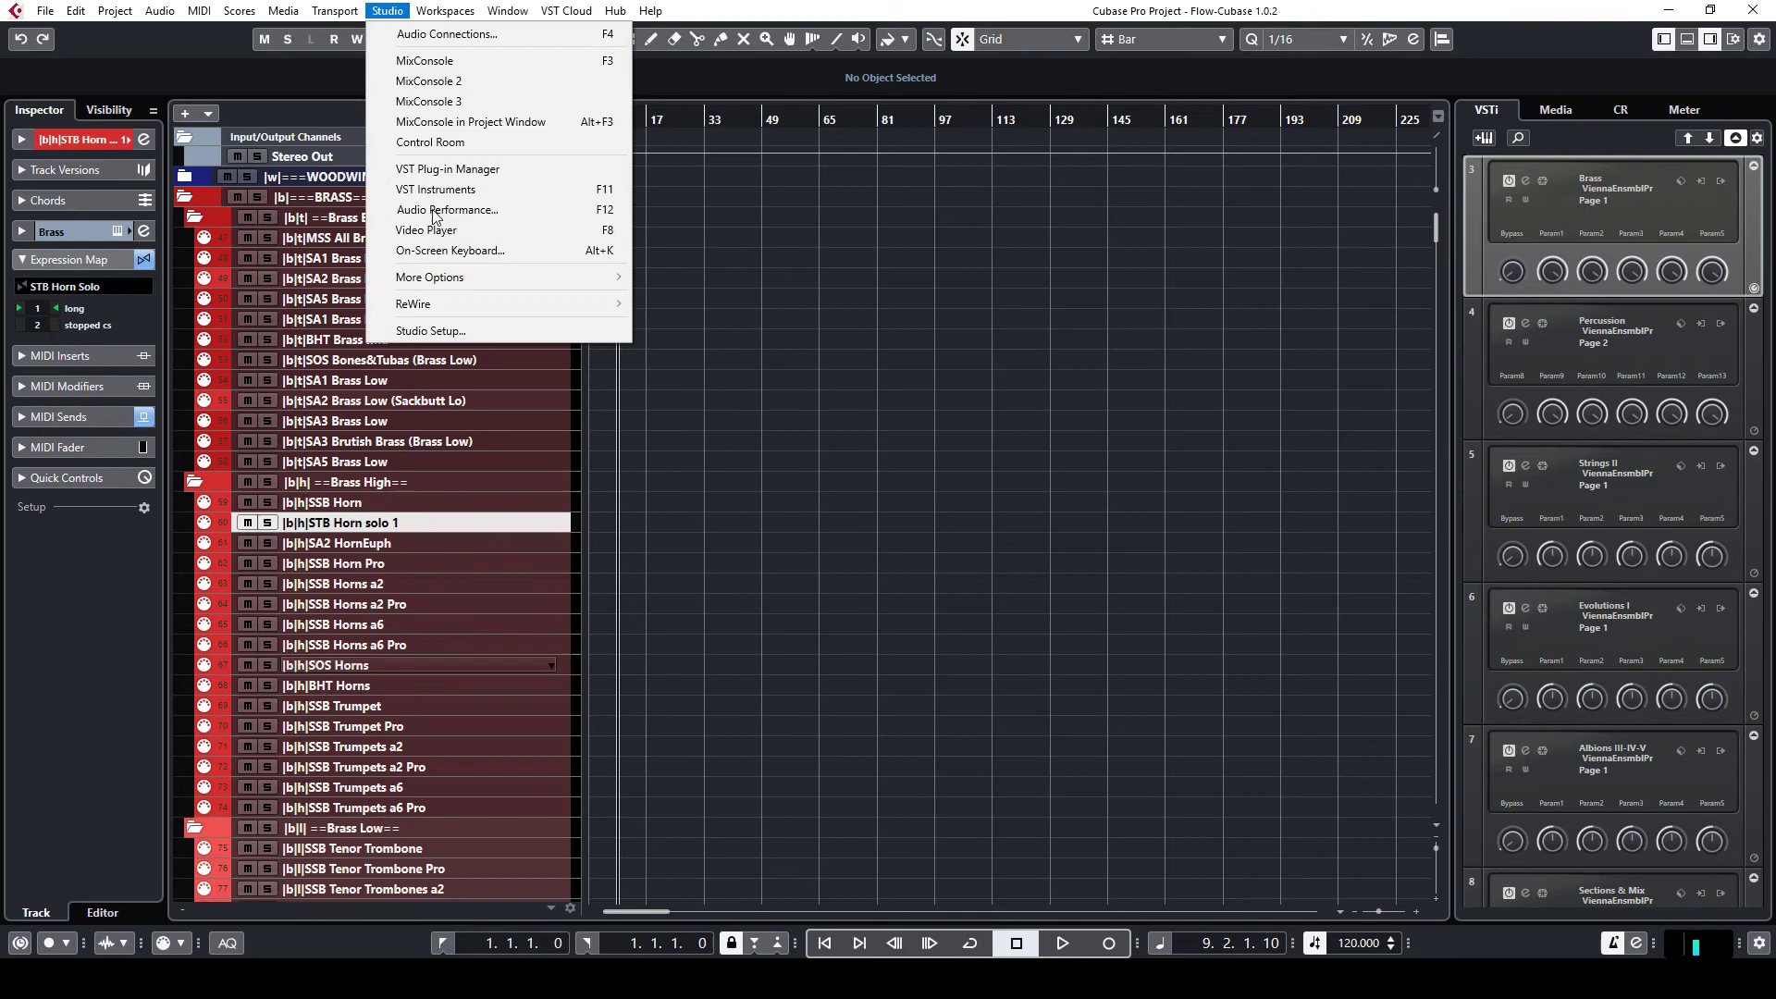
pyautogui.click(444, 330)
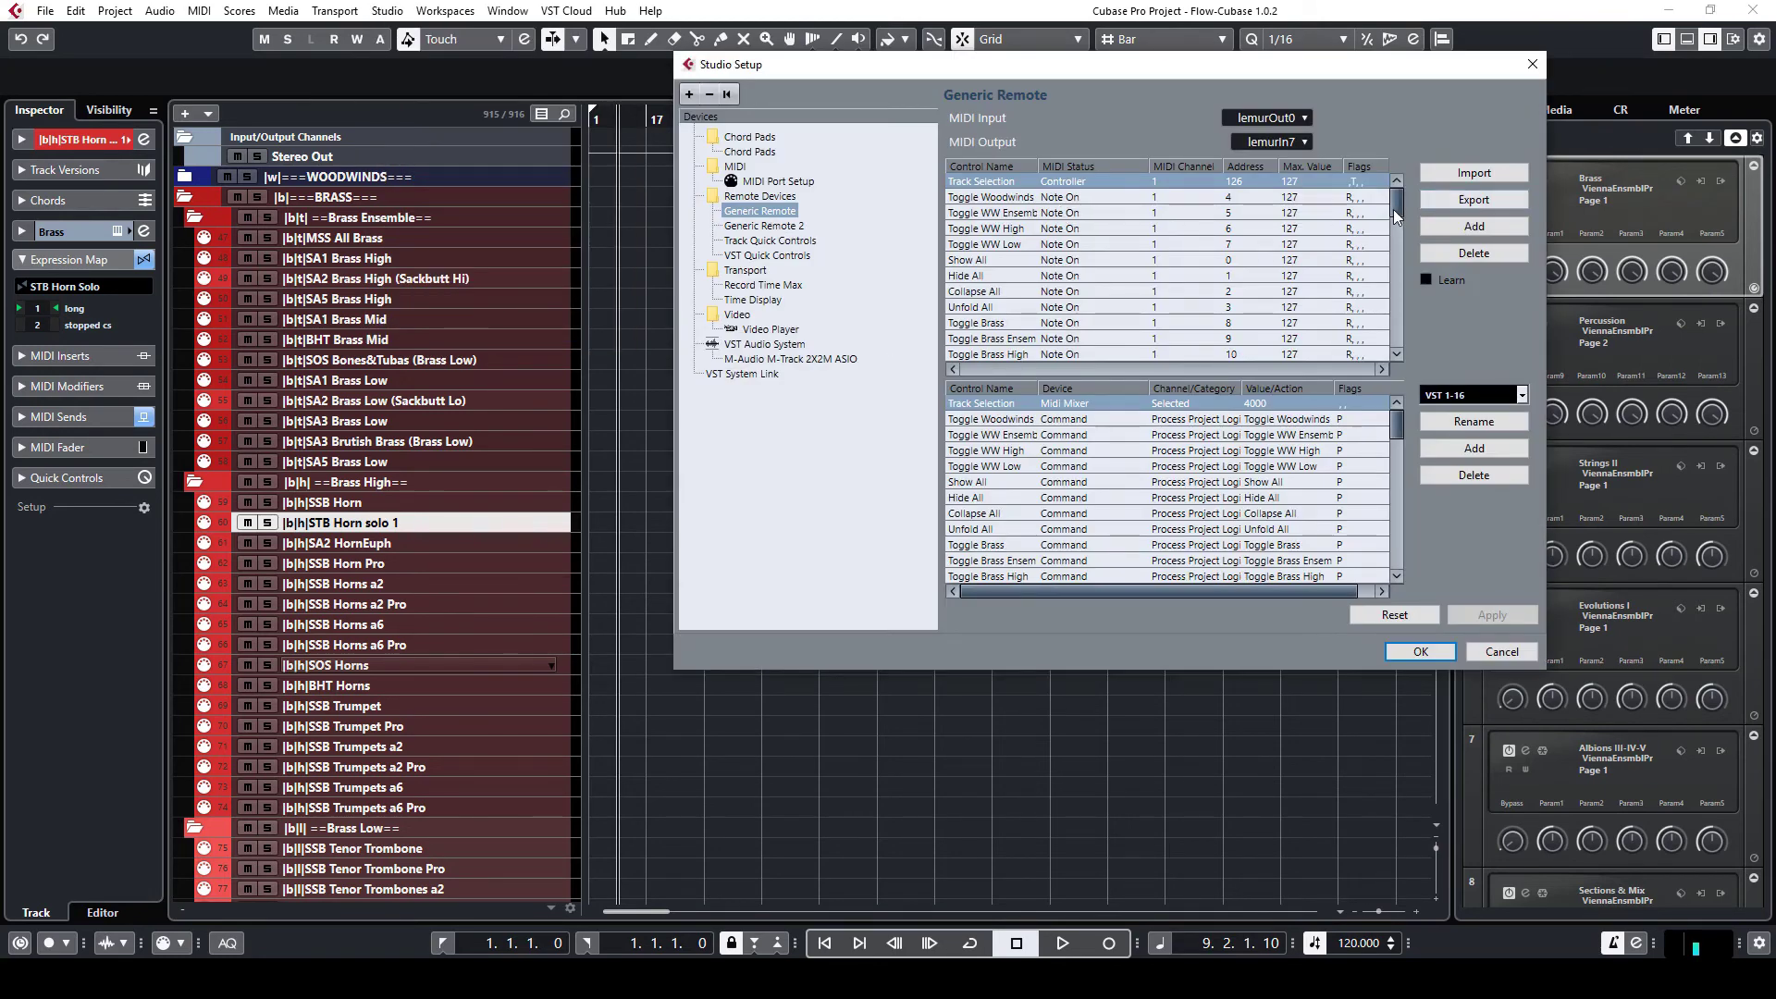
pyautogui.moveTo(1393, 206); pyautogui.dragTo(1400, 377)
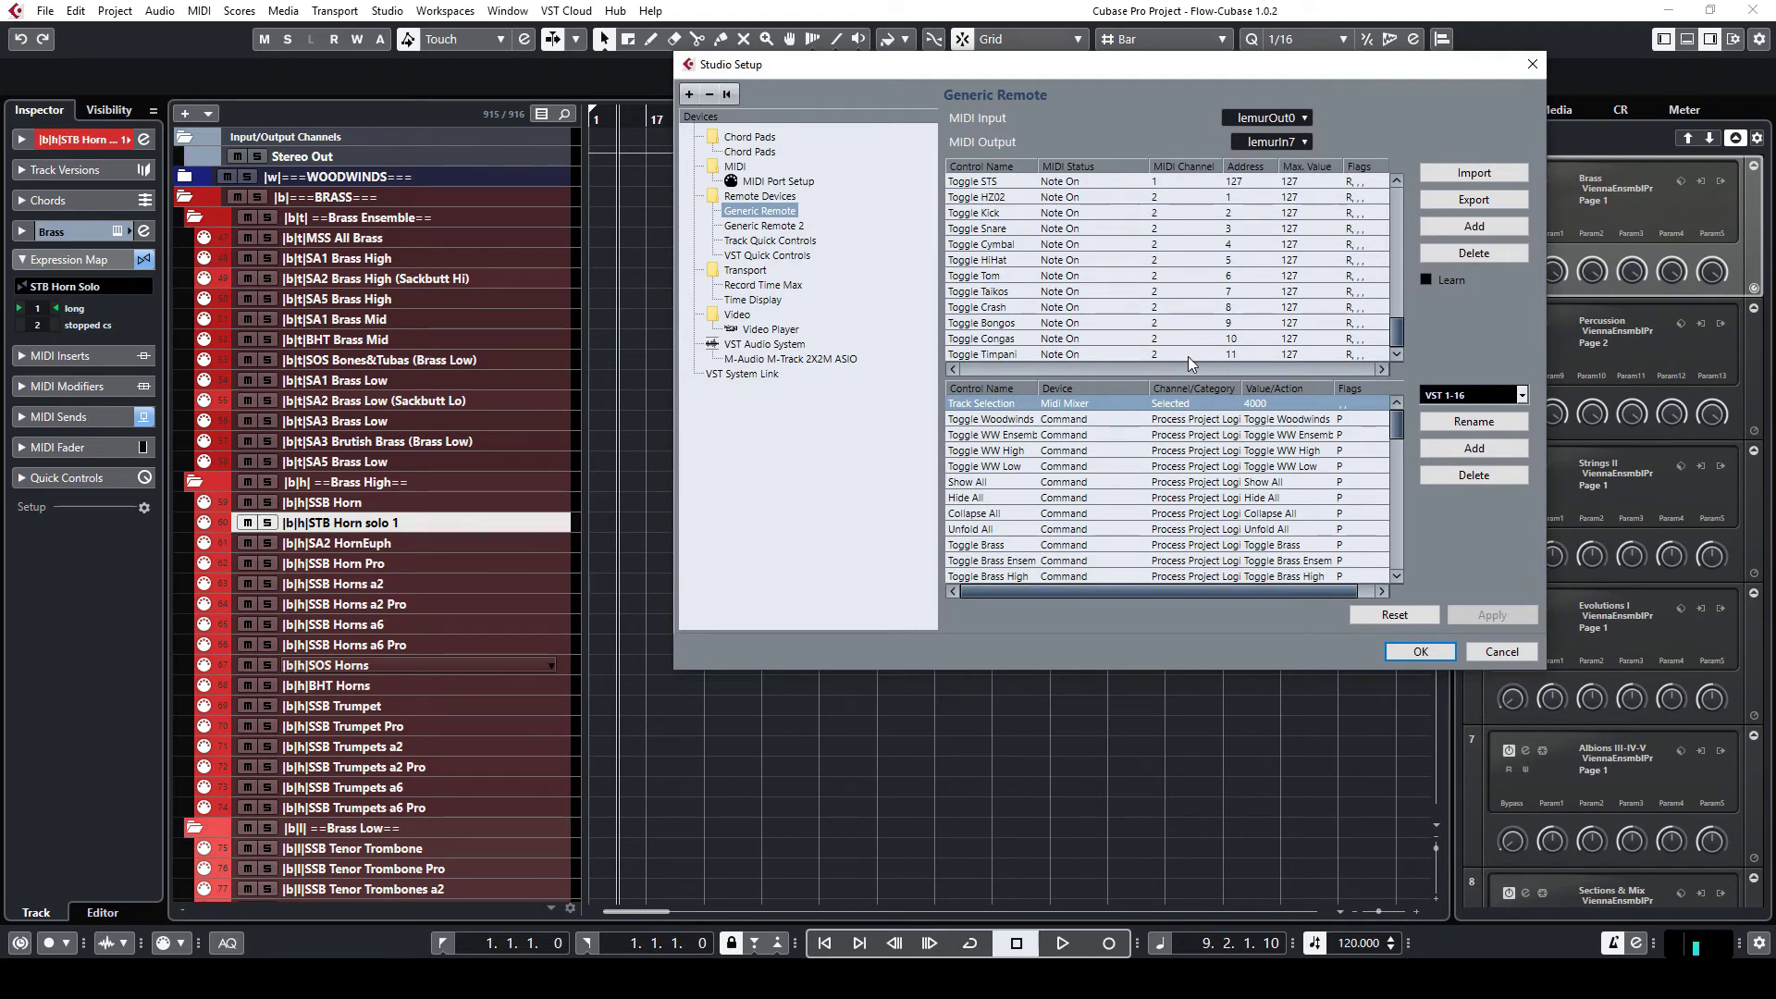
pyautogui.click(1235, 359)
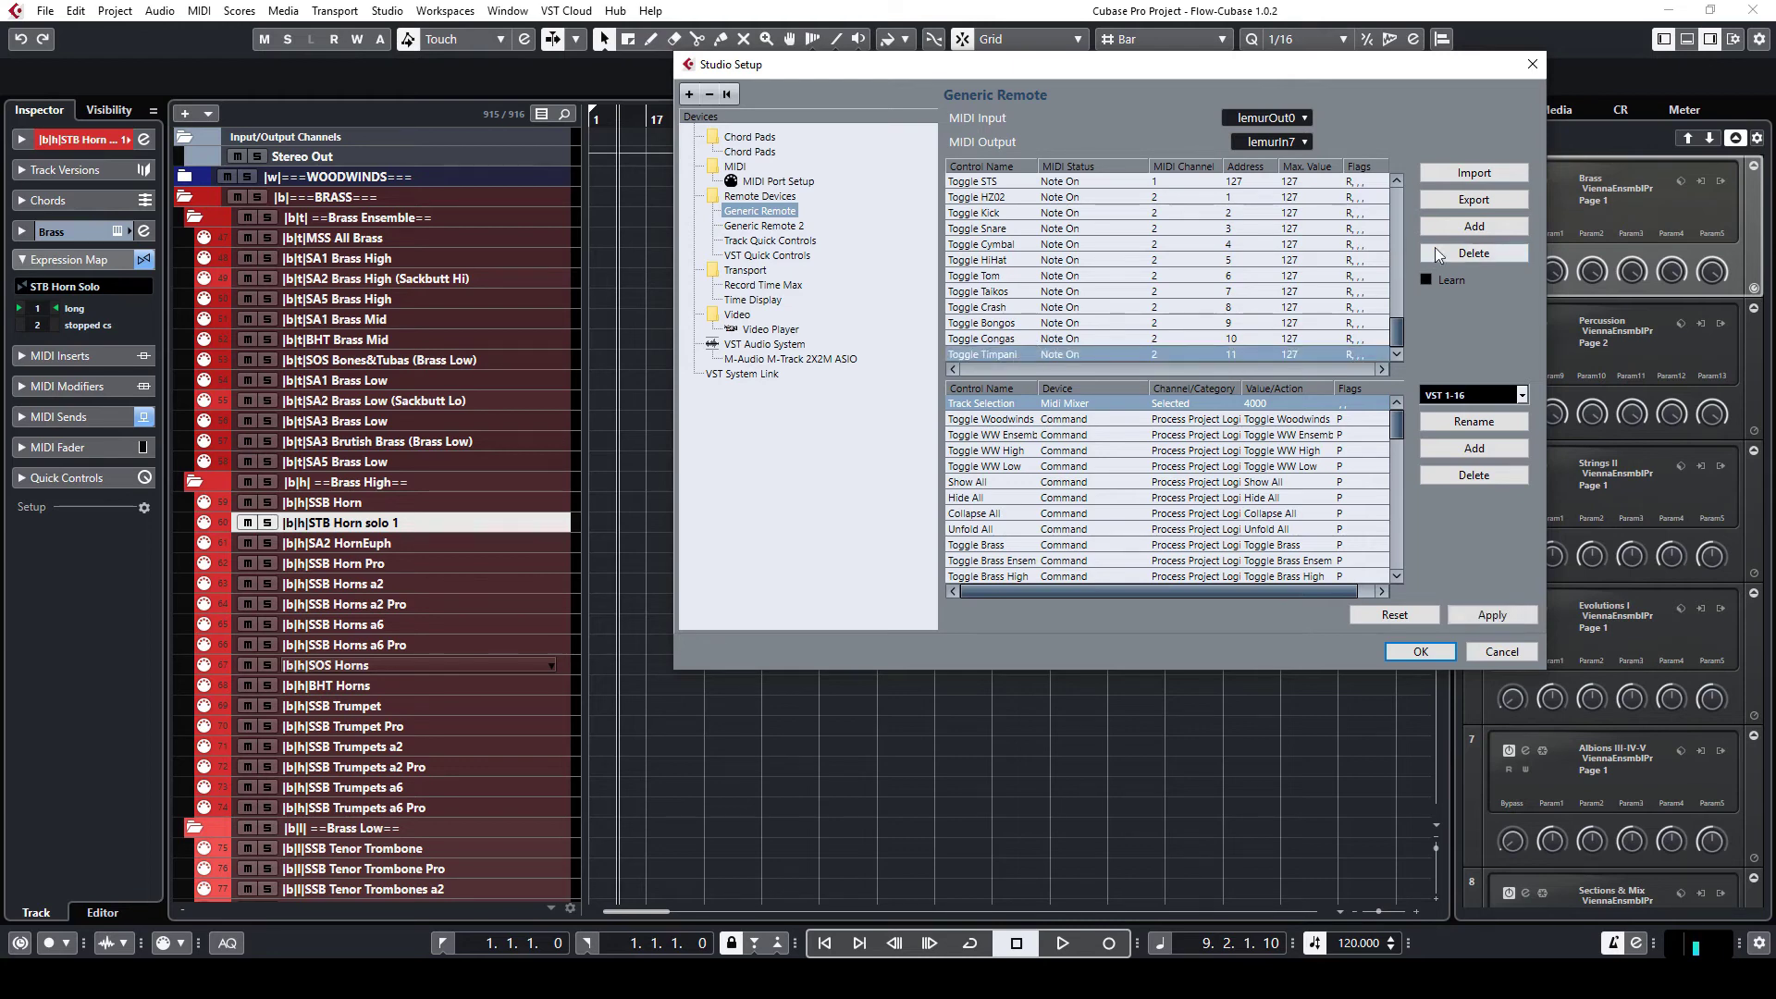
pyautogui.click(1474, 226)
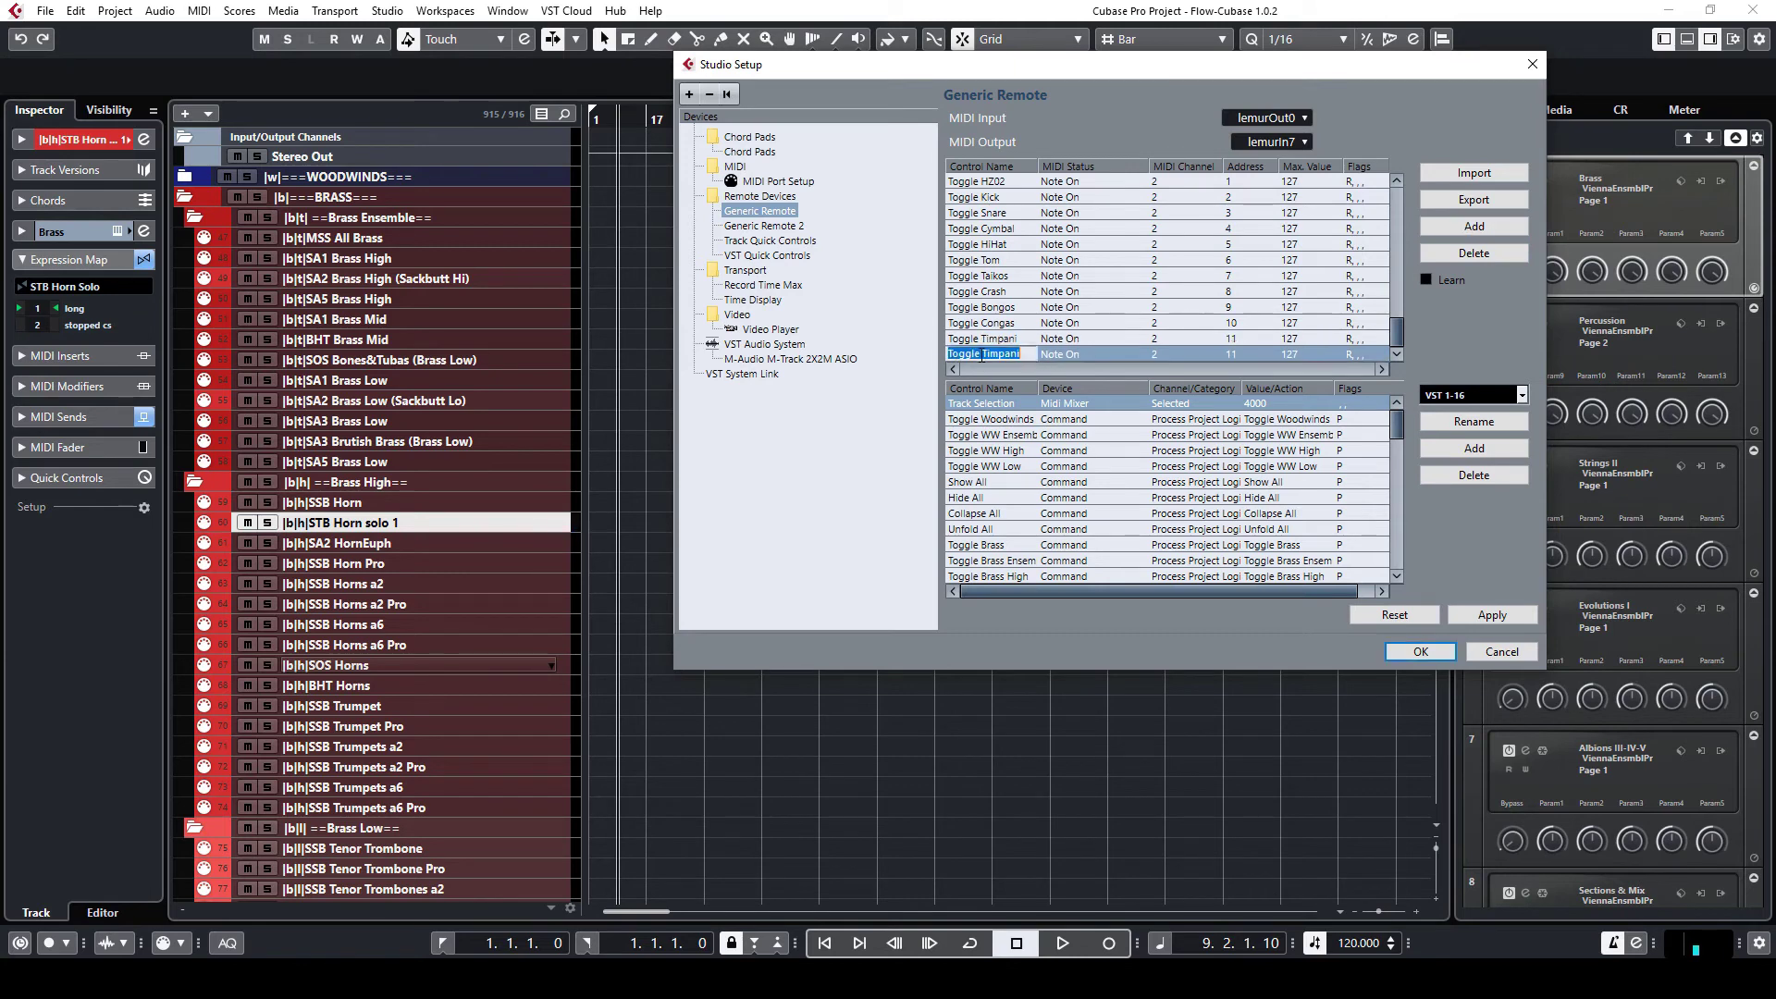
# Rename the new Generic Remote control 'Toggle STB', with MIDI status Note On and address 12.
pyautogui.doubleClick(993, 354)
pyautogui.doubleClick(987, 355)
pyautogui.write('STB')
pyautogui.click(1092, 357)
pyautogui.click(1099, 332)
pyautogui.click(1246, 354)
pyautogui.write('12')
# Assign the Toggle STB control in the Generic Remote's lower table to Command, category Process Project Logical Editor, and confirm the setup.
pyautogui.moveTo(1400, 431); pyautogui.dragTo(1380, 566)
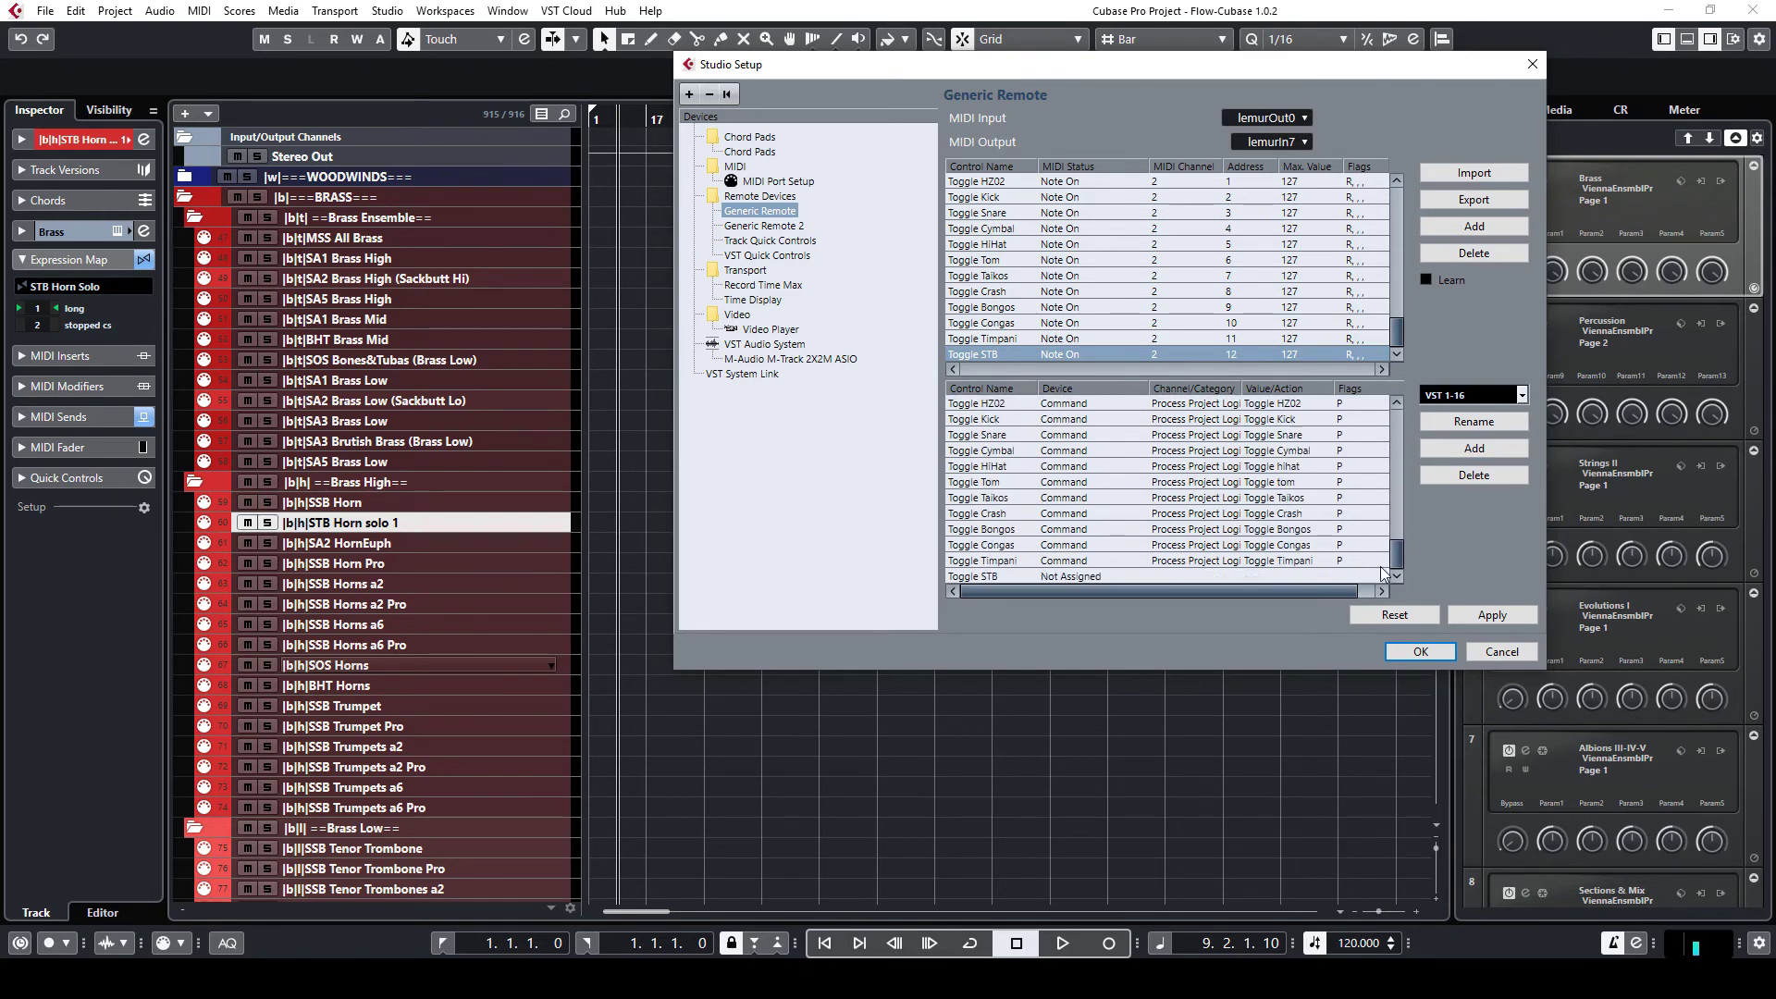
pyautogui.click(1059, 578)
pyautogui.scroll(-4, 1161, 712)
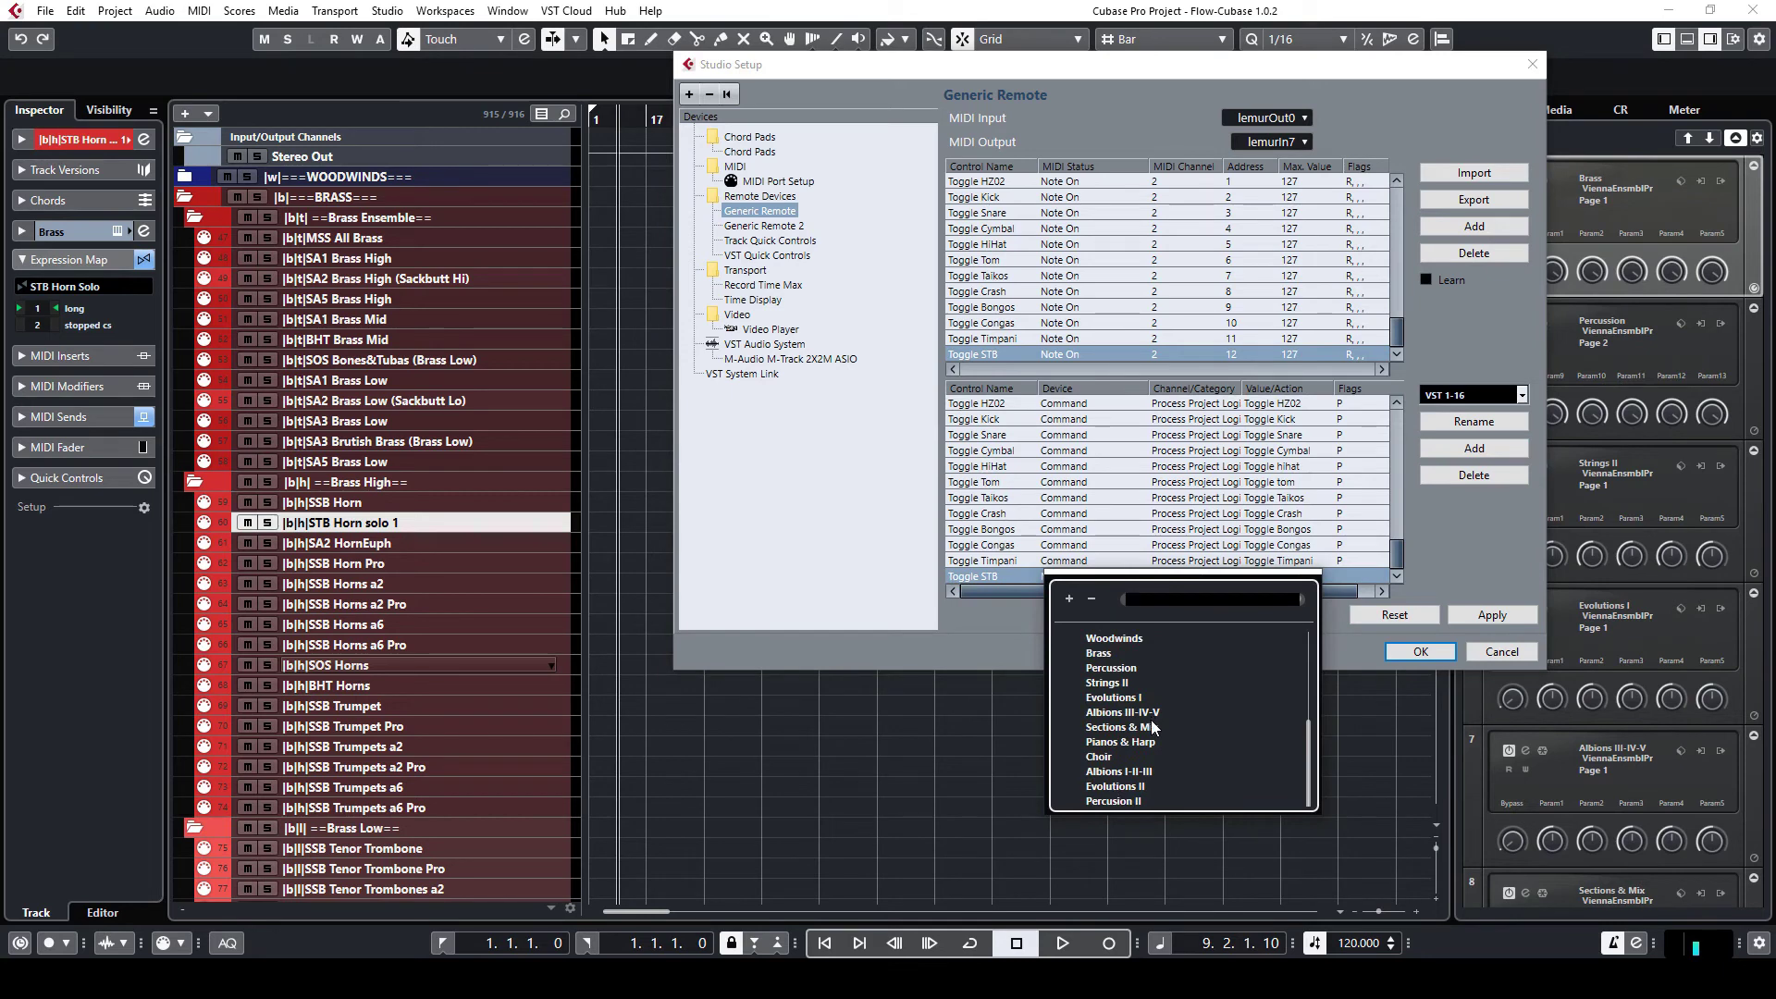
pyautogui.scroll(5, 1147, 700)
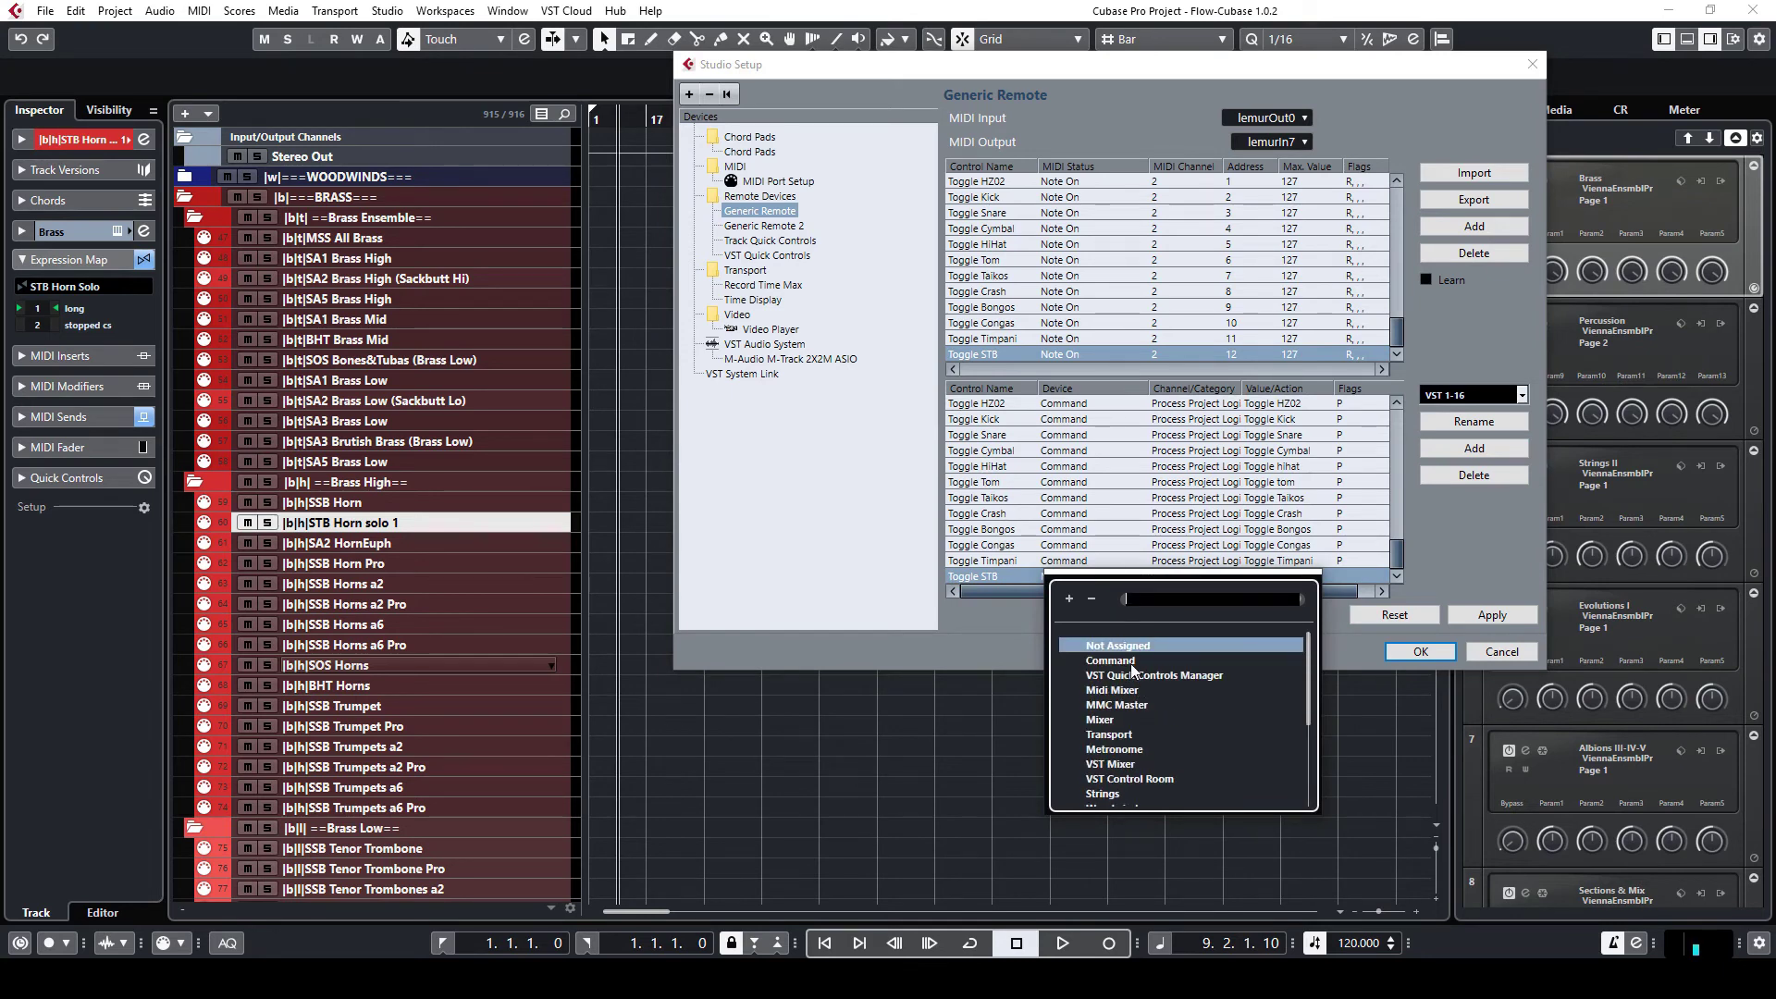
pyautogui.click(1134, 654)
pyautogui.click(1197, 574)
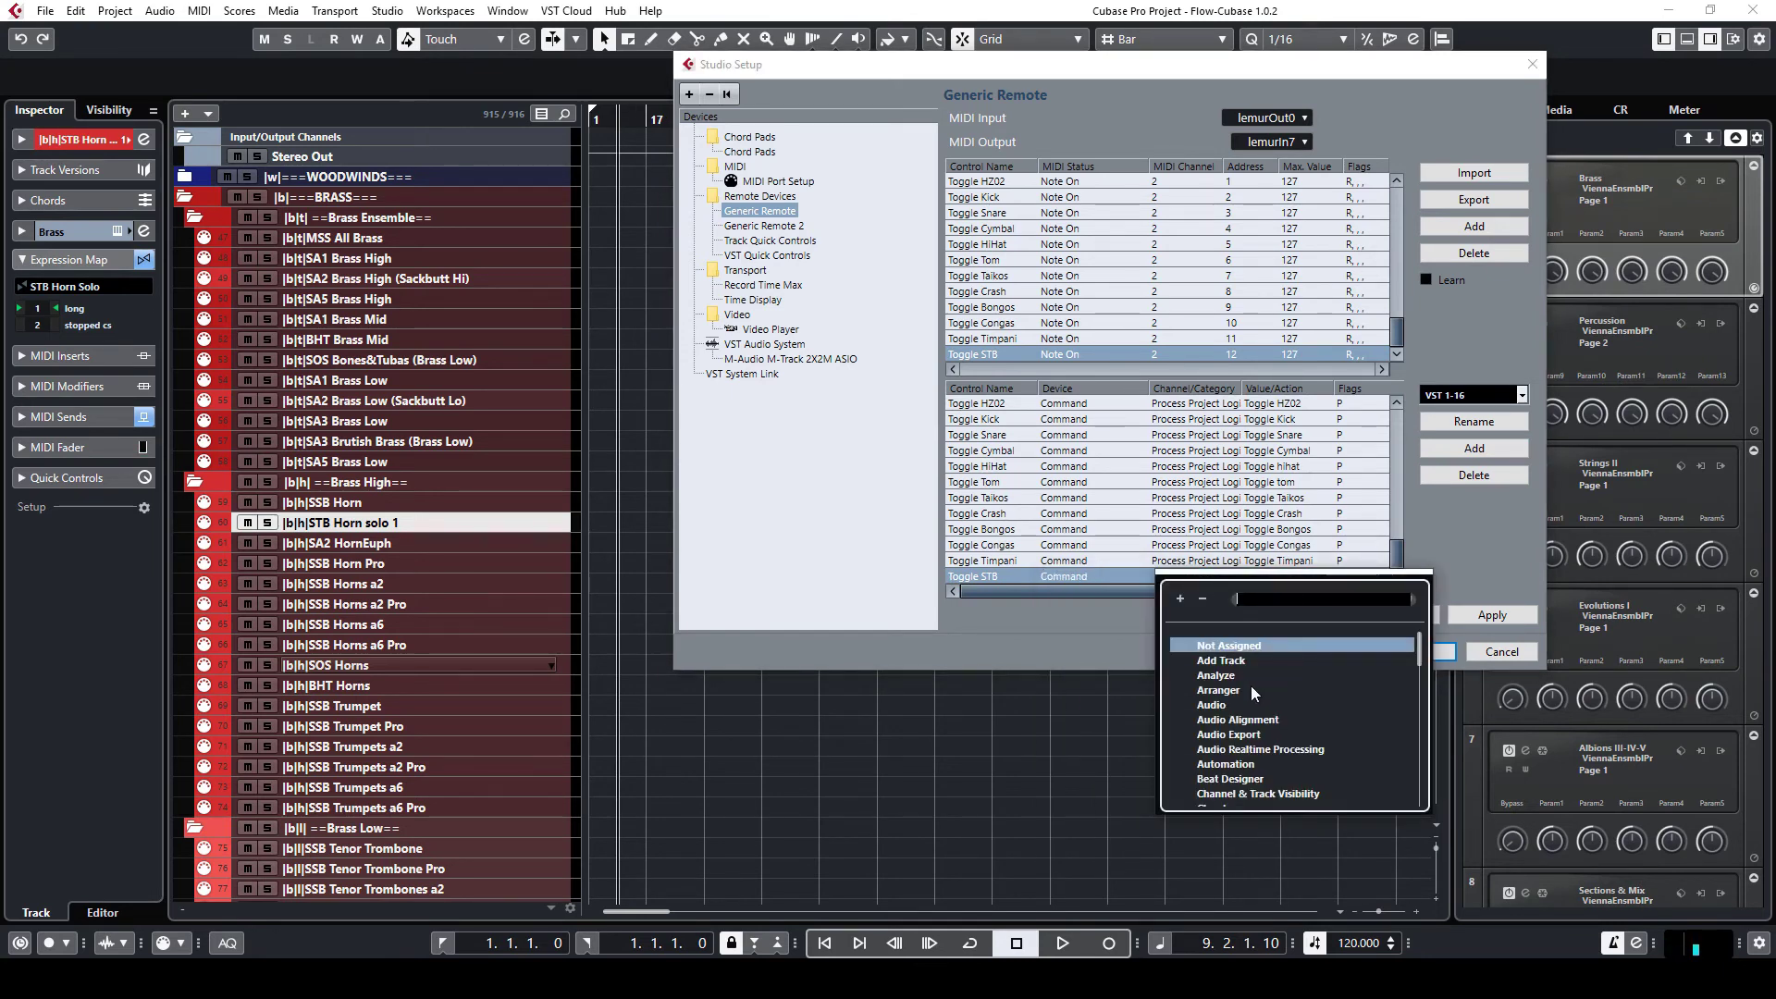
pyautogui.scroll(-6, 1269, 715)
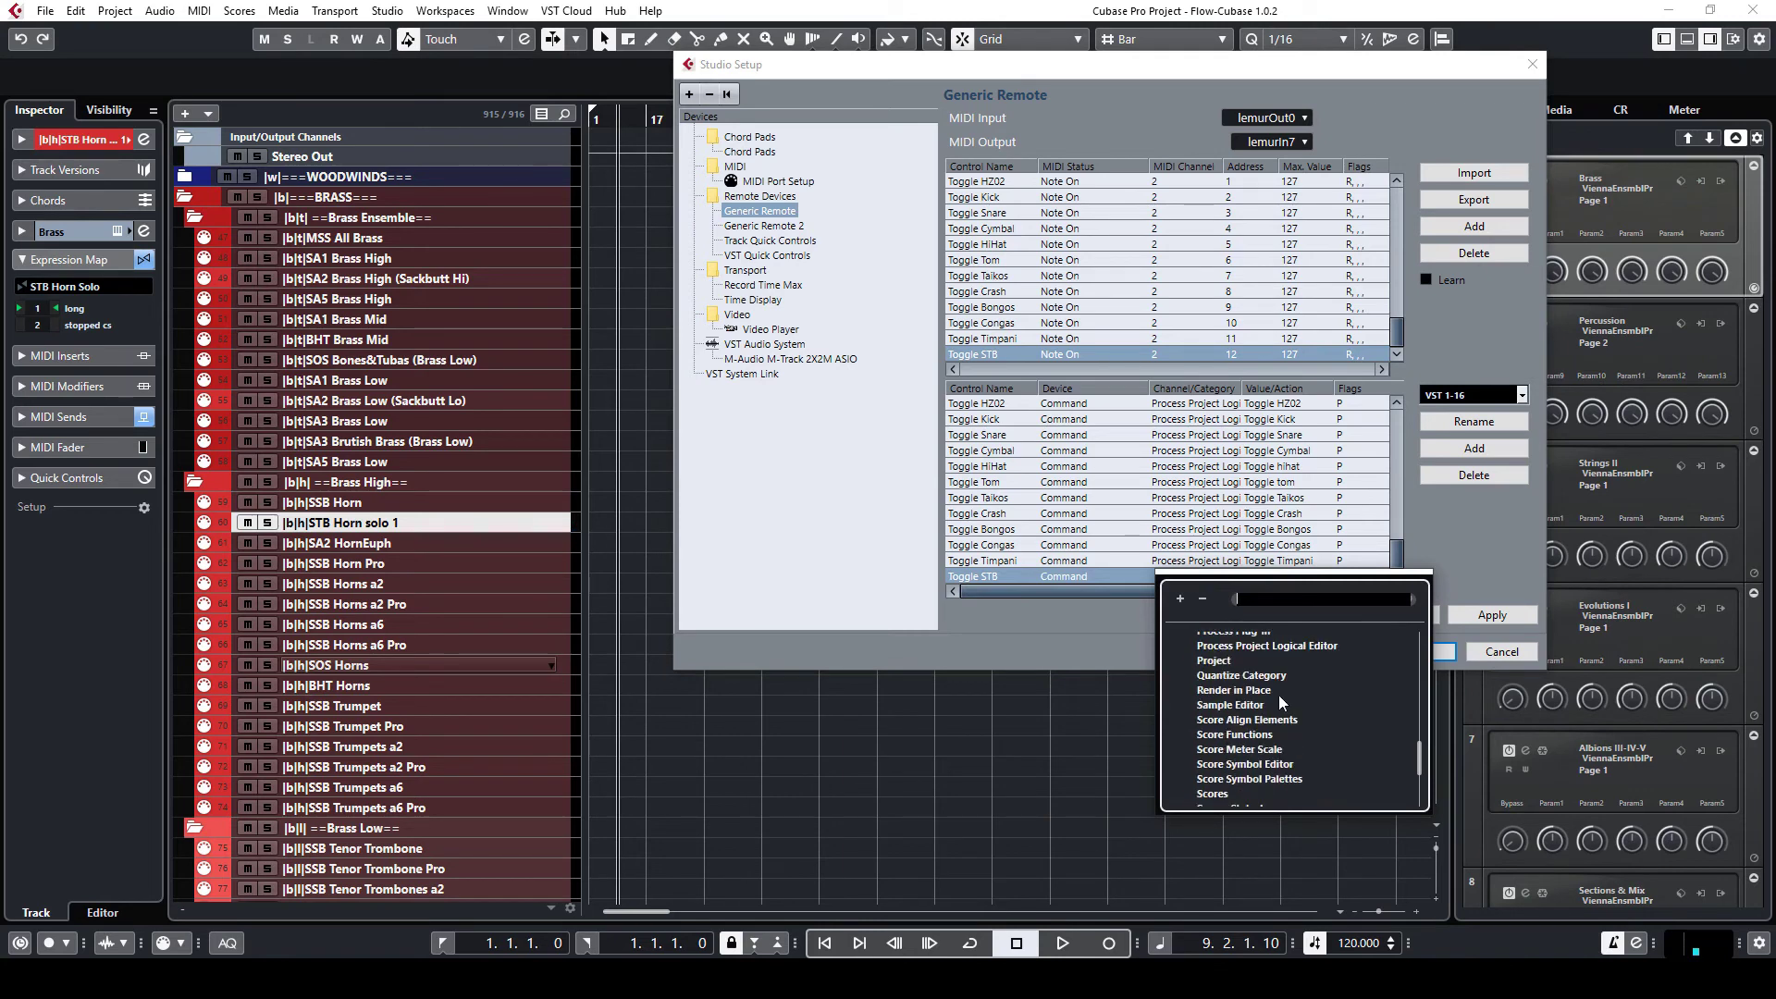
pyautogui.scroll(1, 1271, 692)
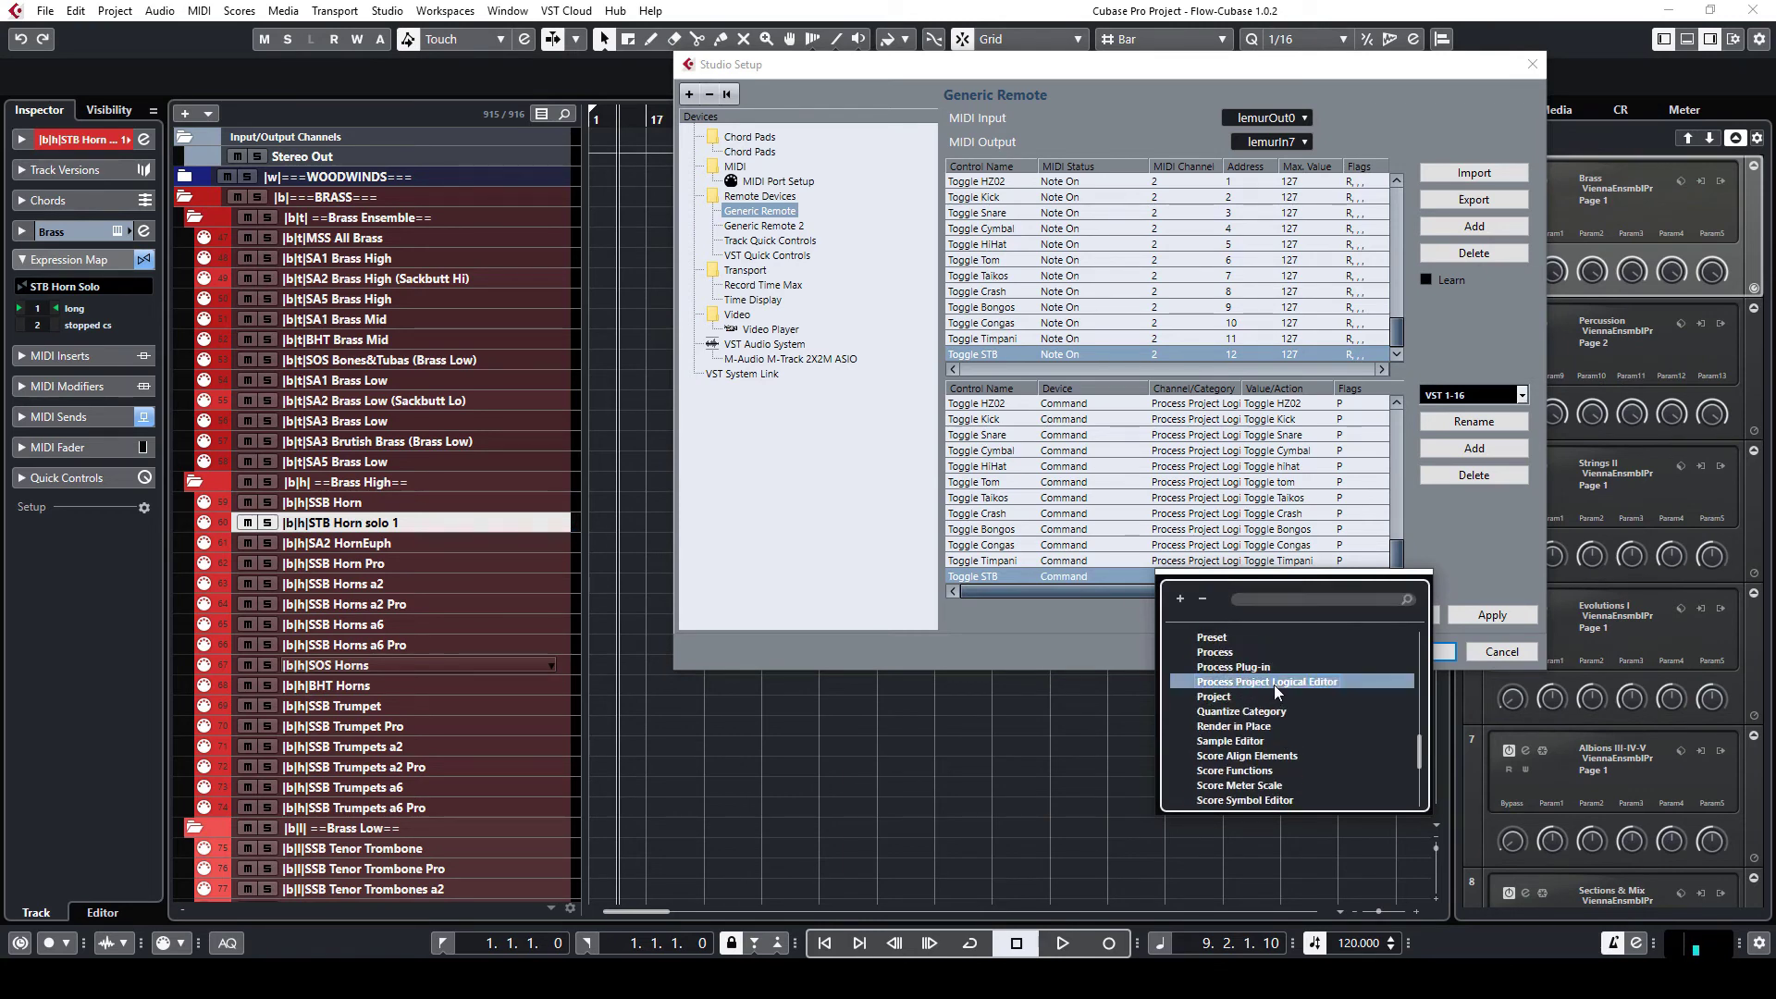
pyautogui.click(1274, 684)
pyautogui.click(1524, 615)
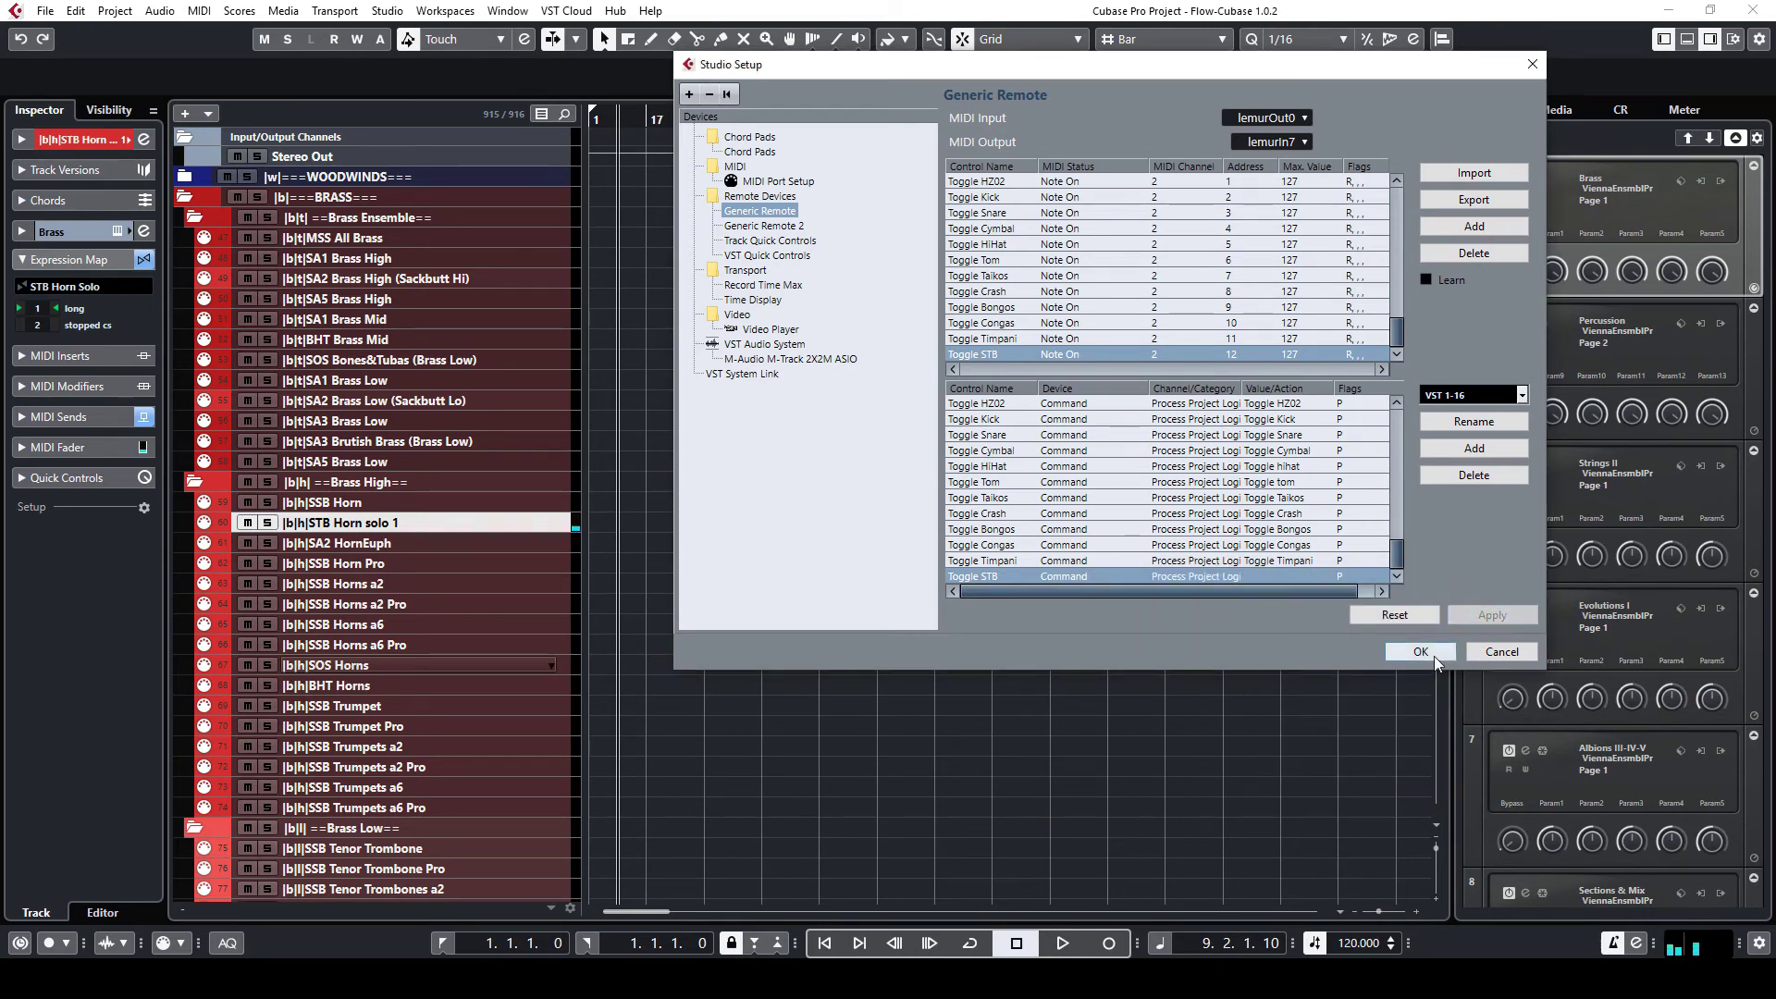
pyautogui.click(1430, 653)
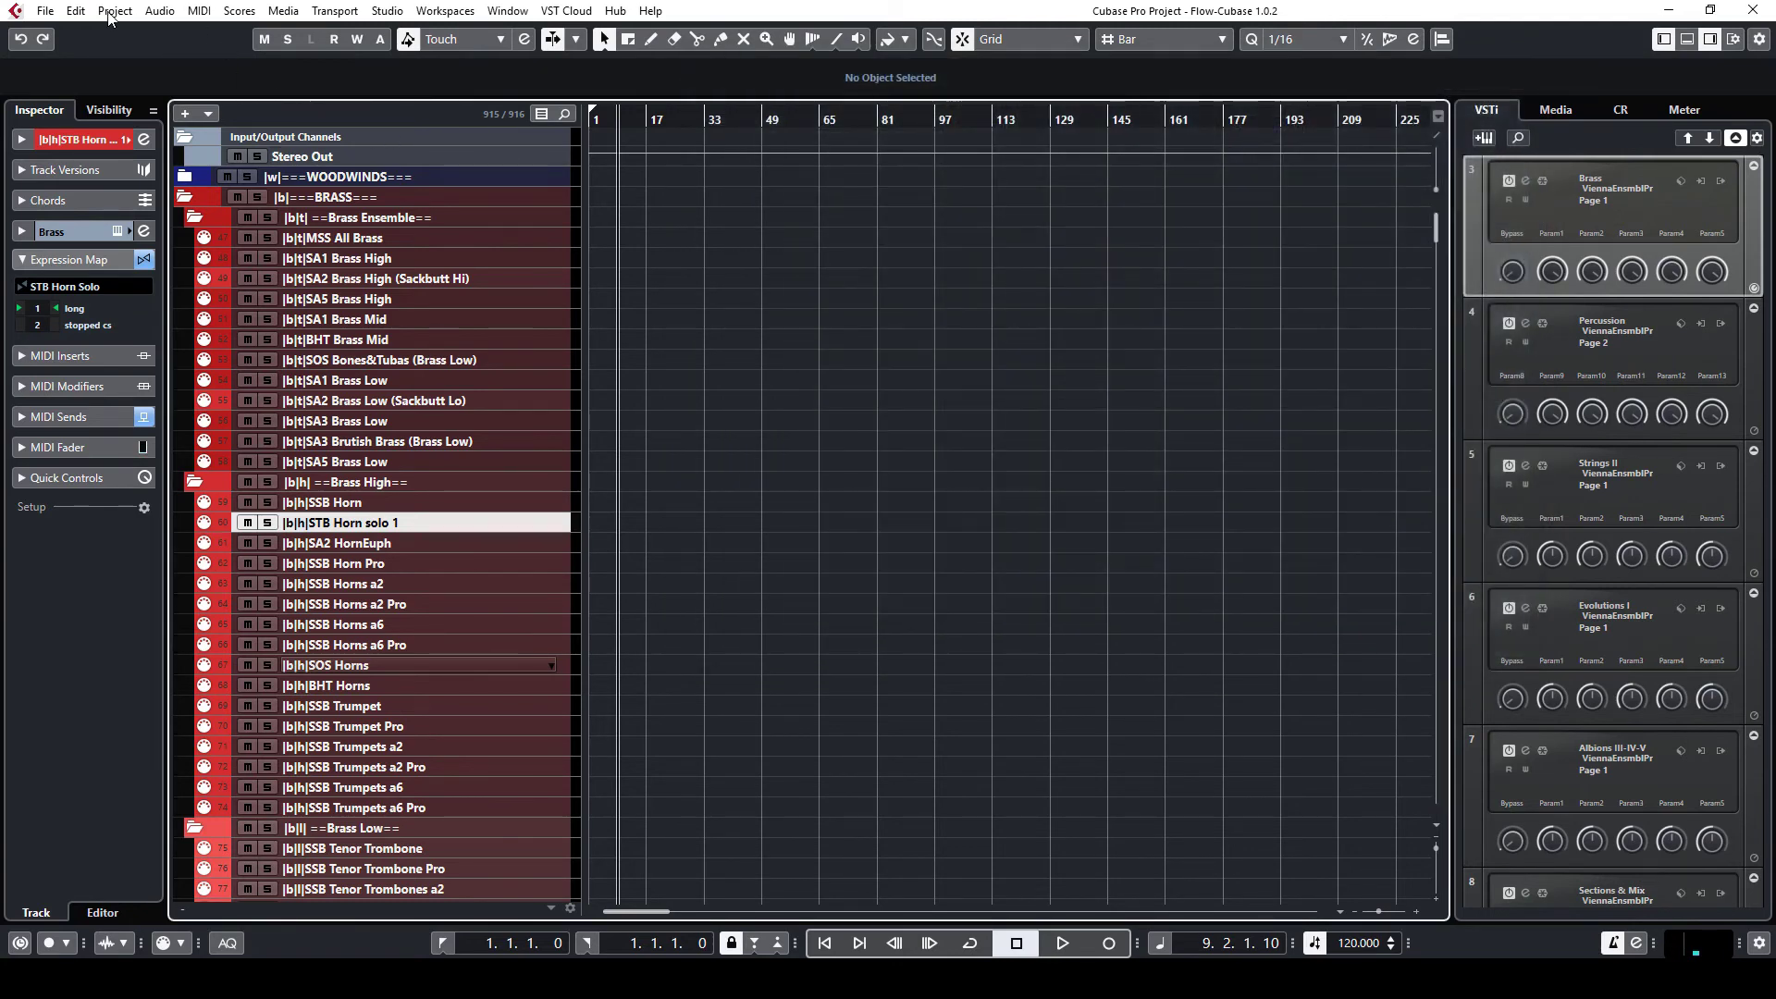
# Open the Project Logical Editor and load the FLOW library preset 'Toggle SSS' as a starting point.
pyautogui.click(115, 11)
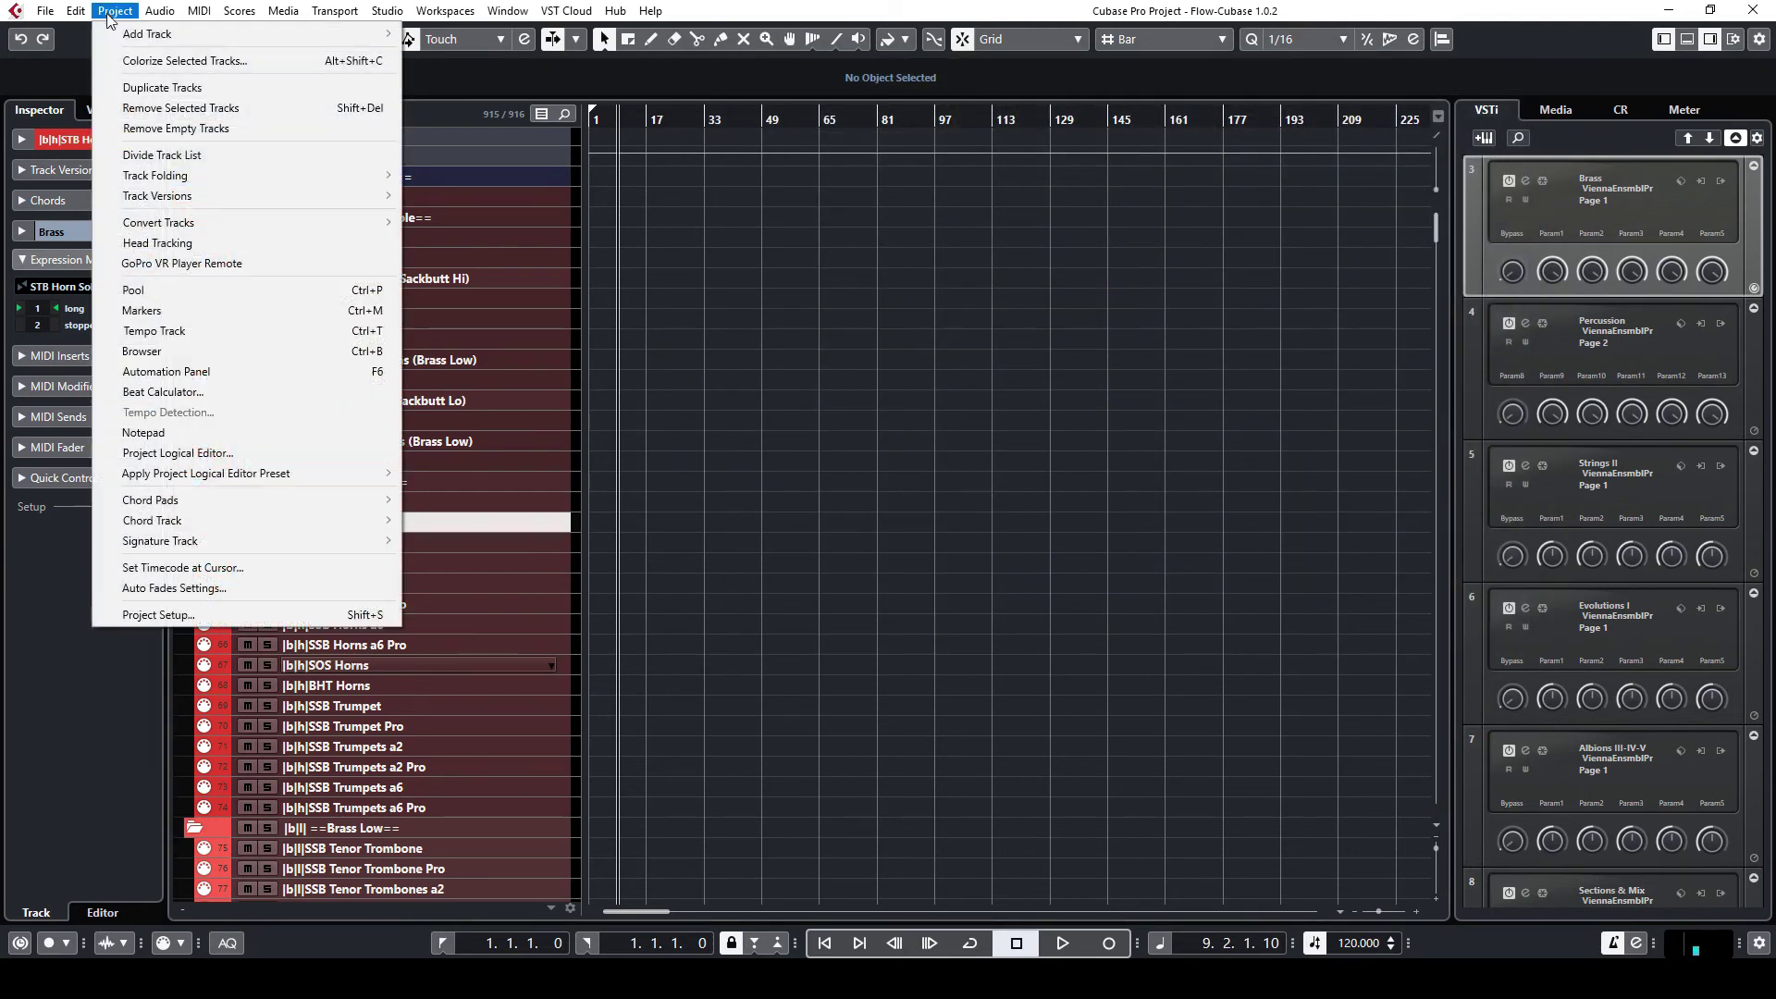
pyautogui.click(219, 454)
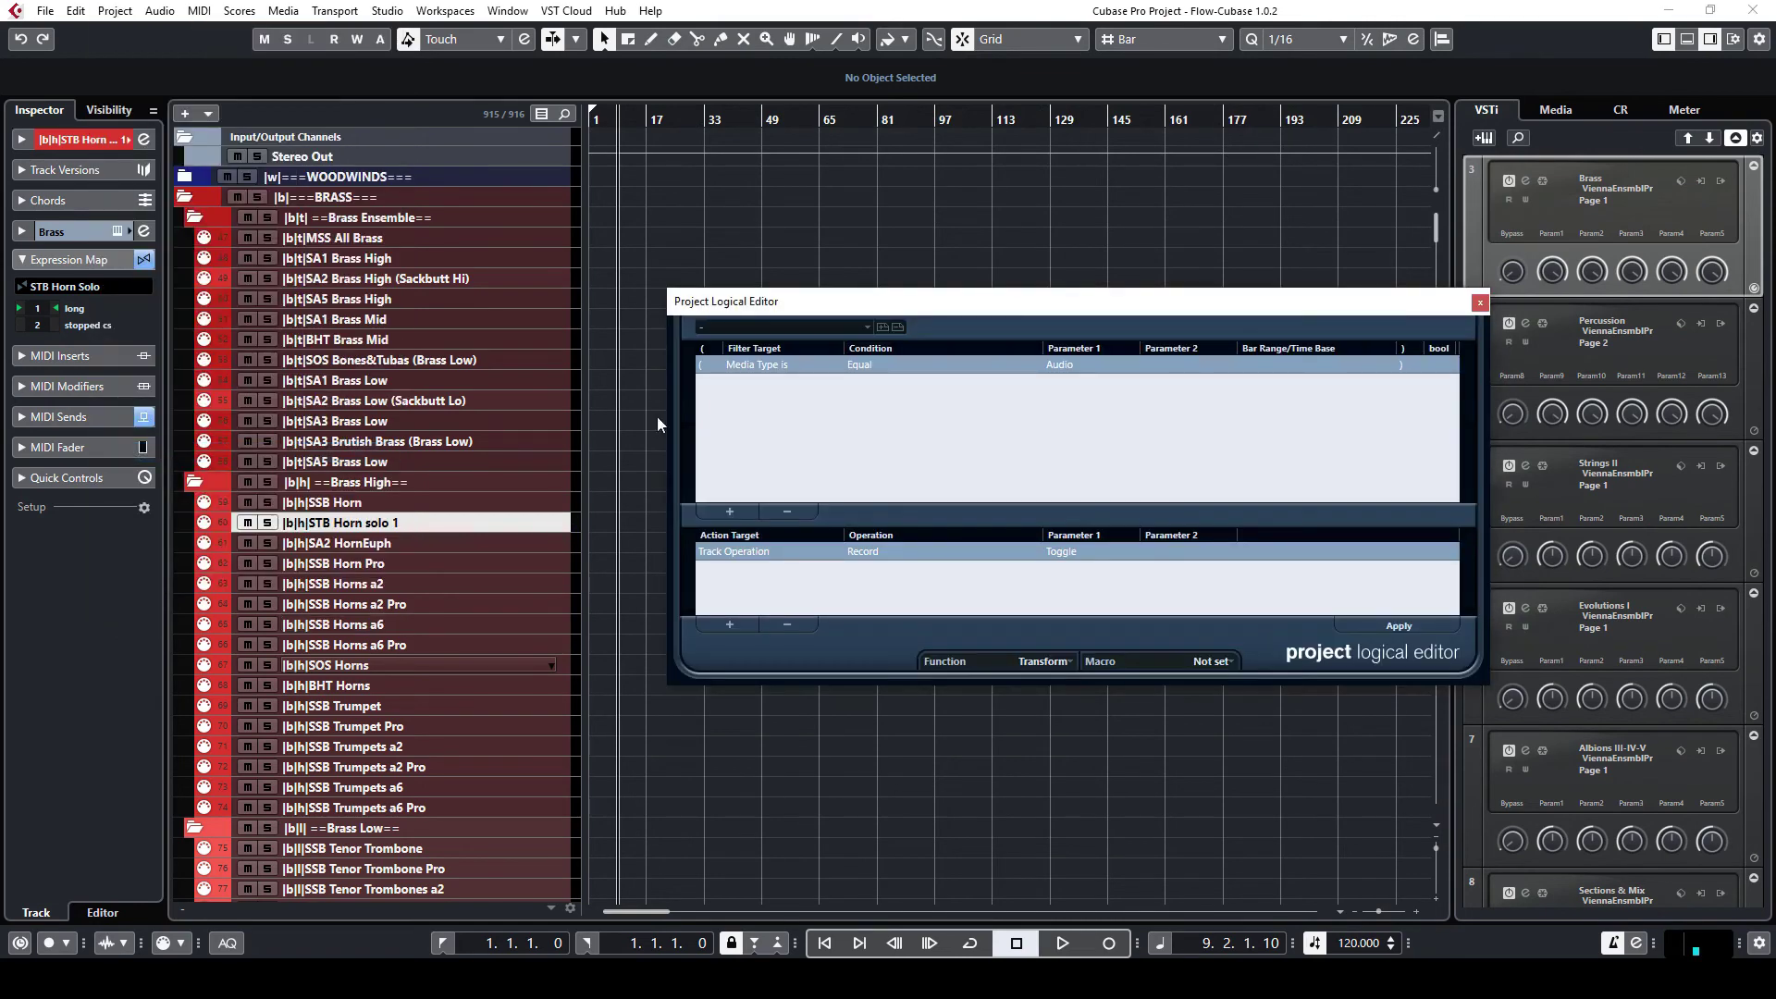
pyautogui.click(869, 331)
pyautogui.moveTo(781, 343)
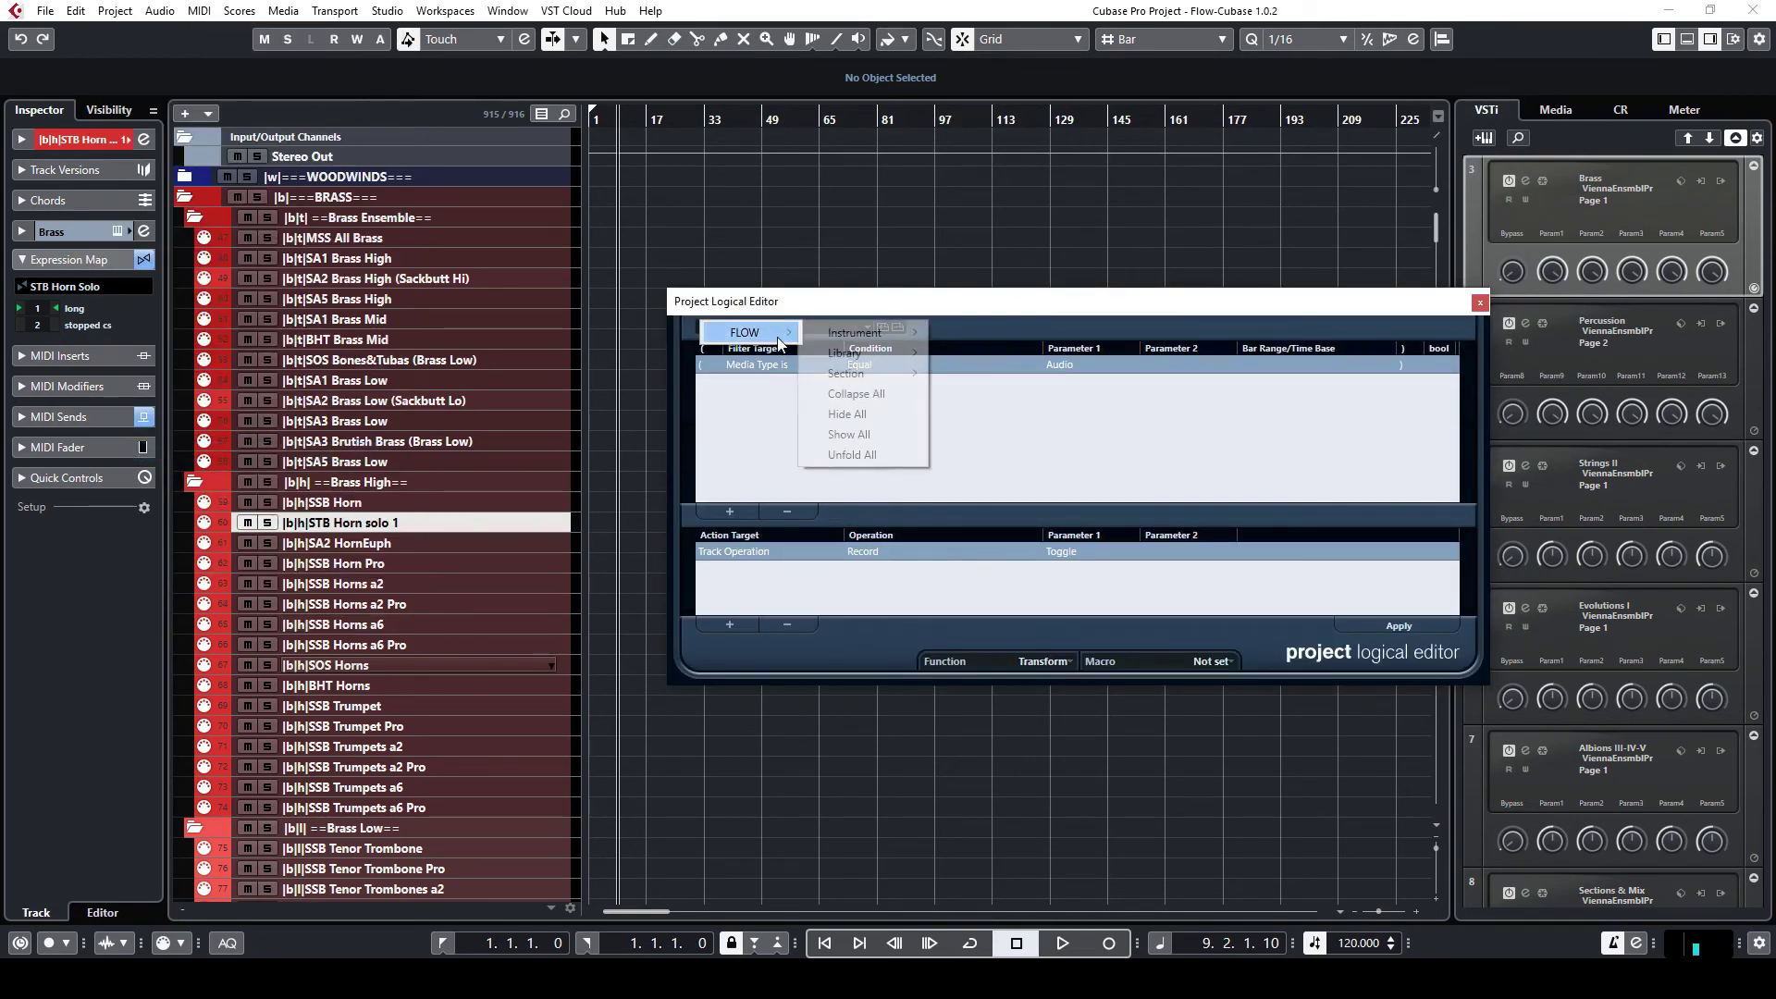
pyautogui.moveTo(852, 359)
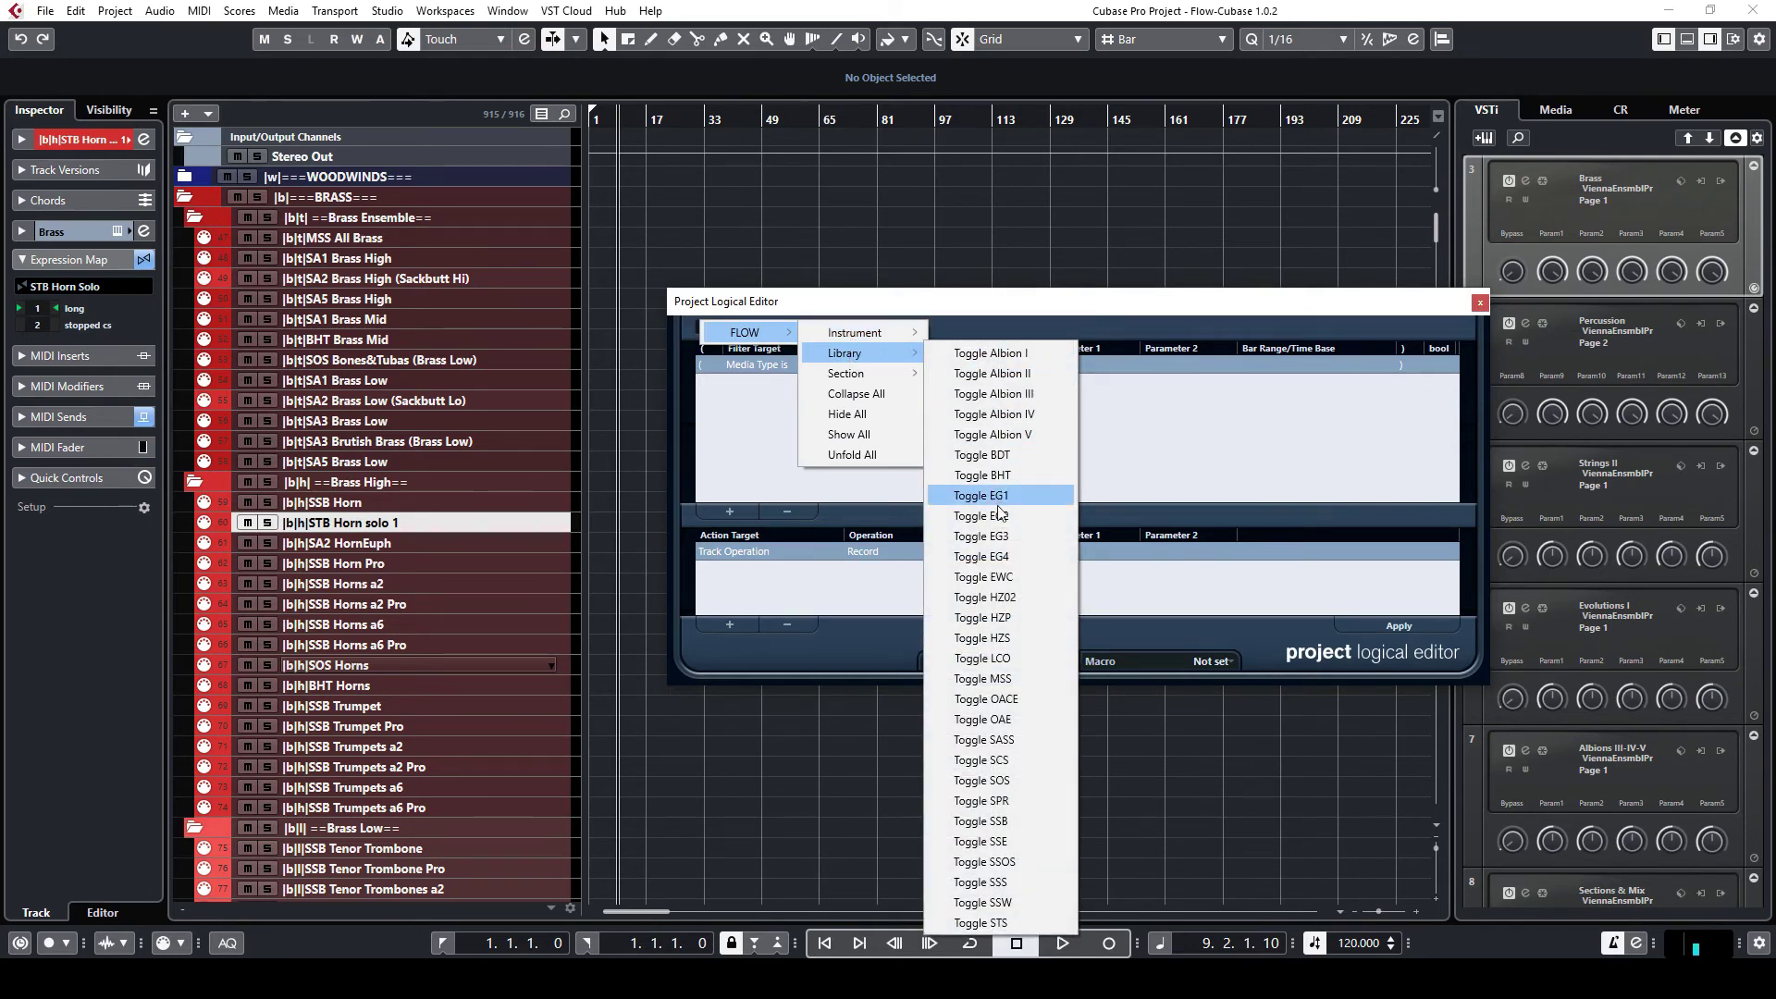
pyautogui.click(1017, 878)
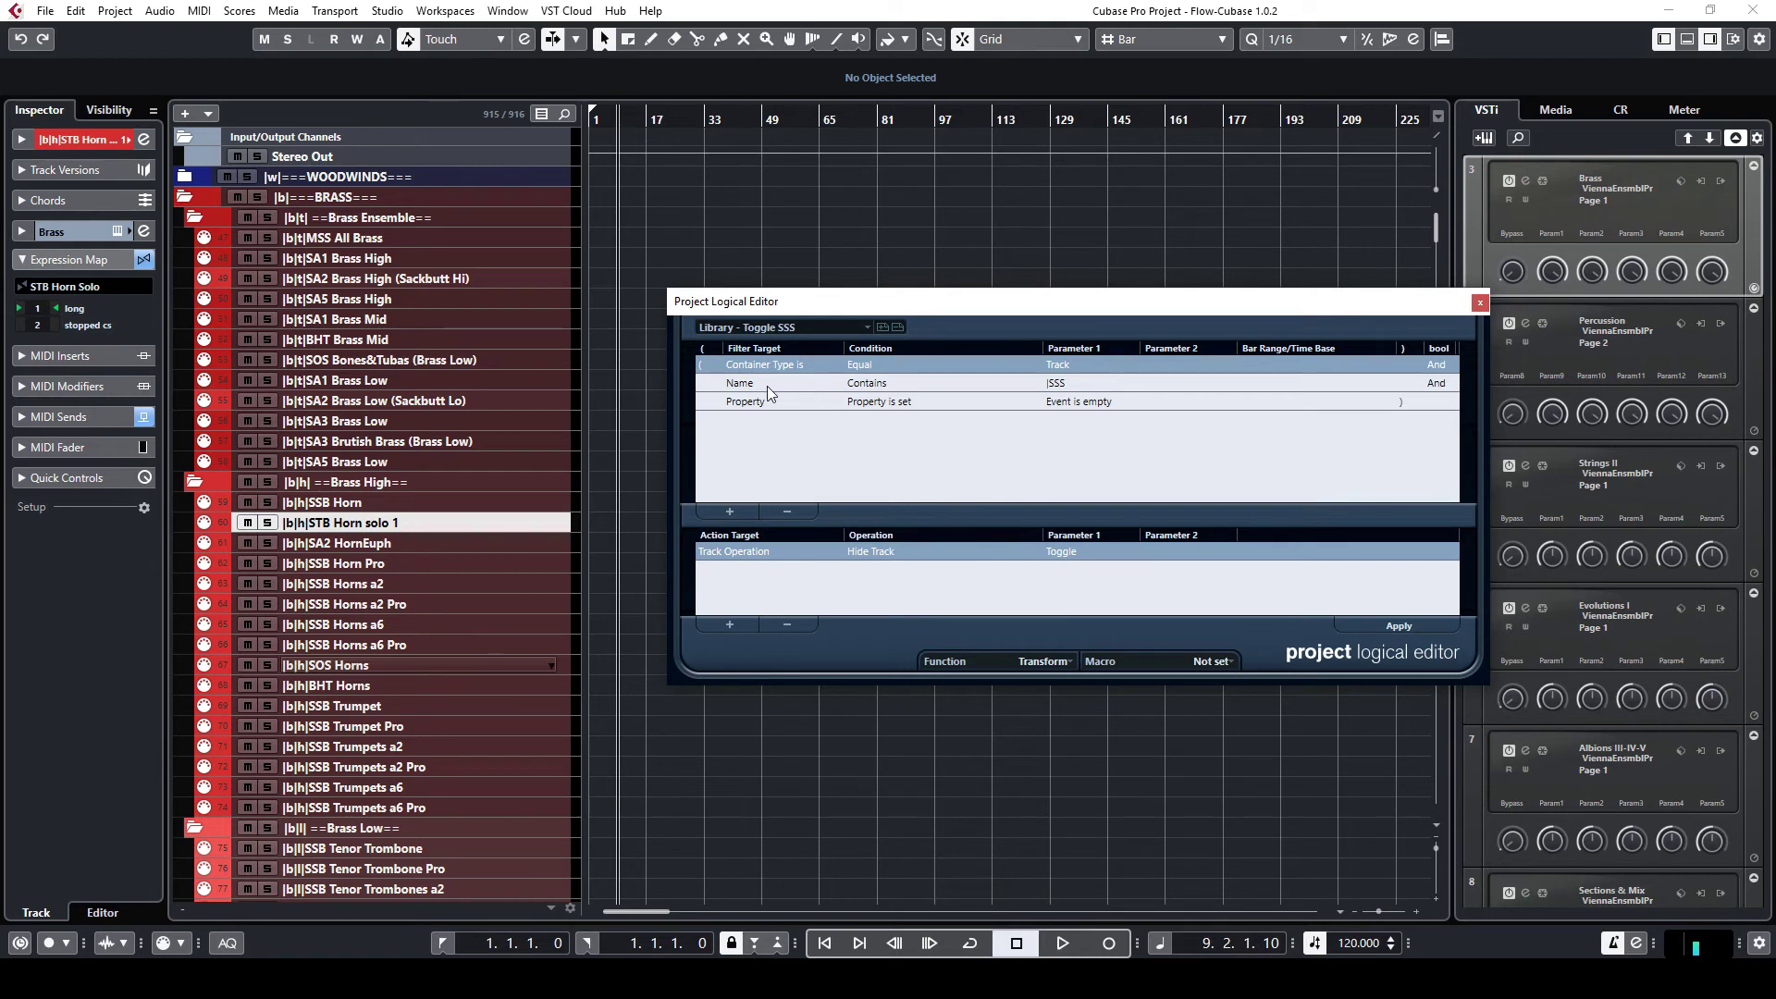
# Set Parameter 1 of the Name Contains filter condition to '|STS'.
pyautogui.doubleClick(1073, 381)
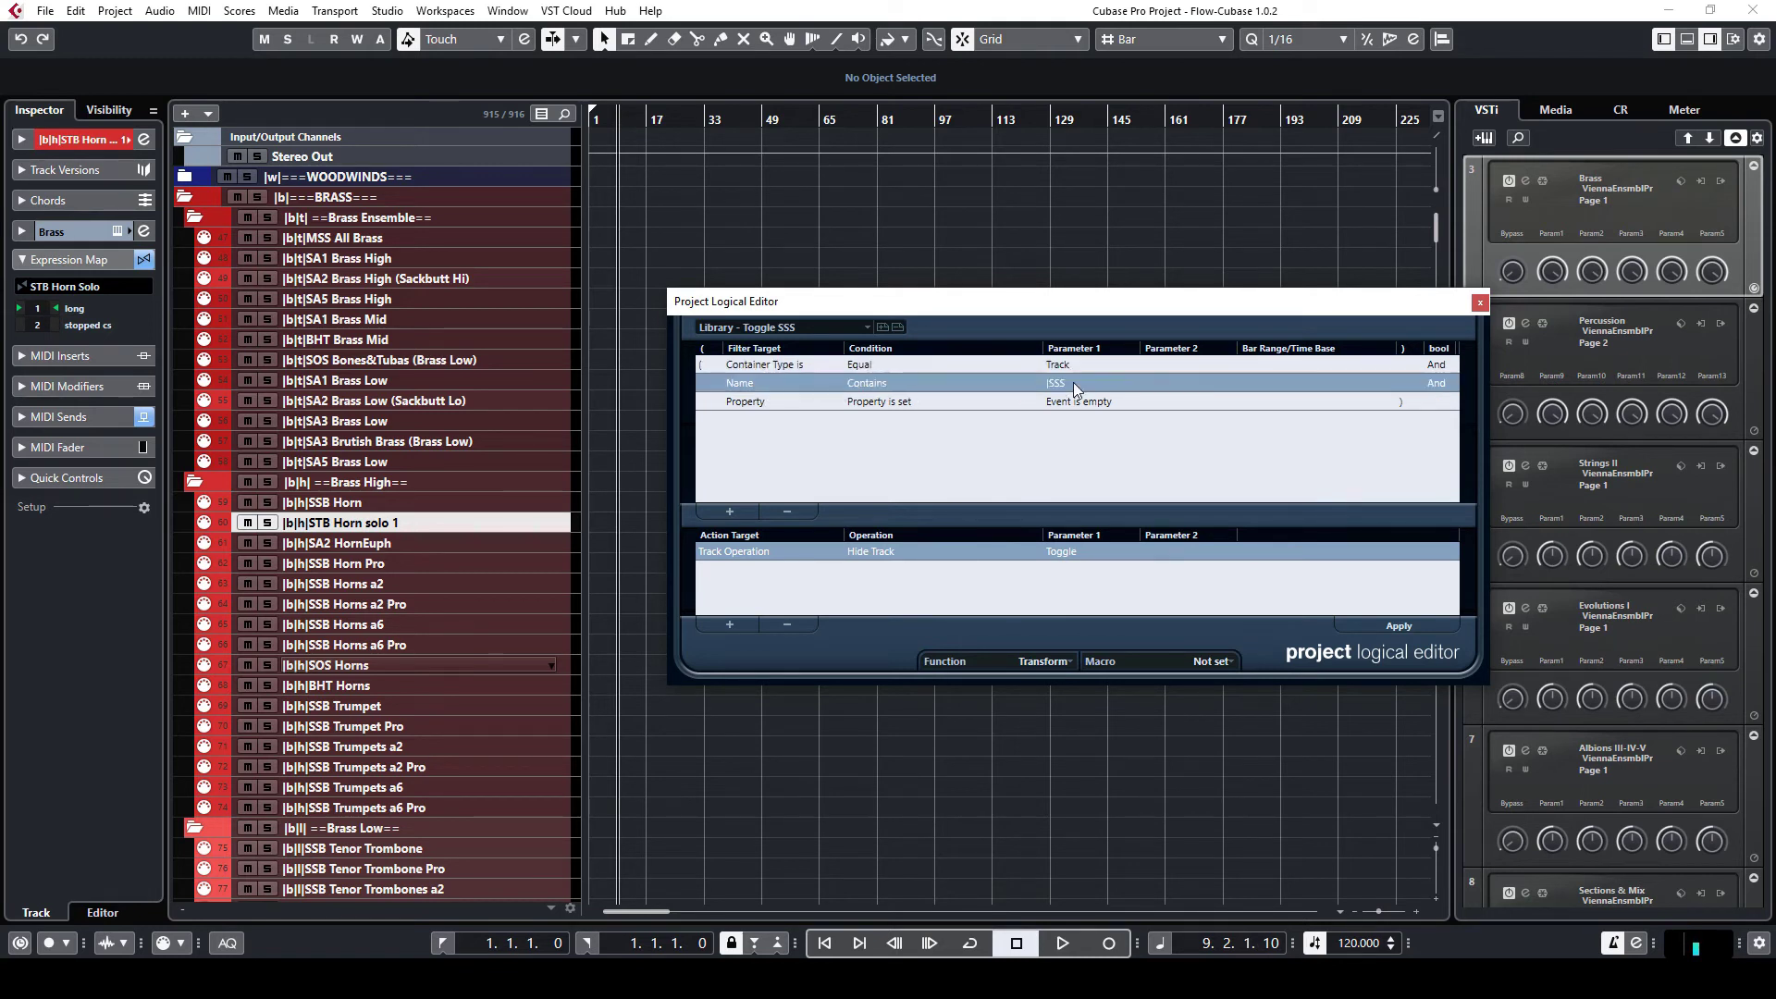
pyautogui.press('End')
pyautogui.press('Left')
pyautogui.hotkey('shift', 'Left')
pyautogui.write('T')
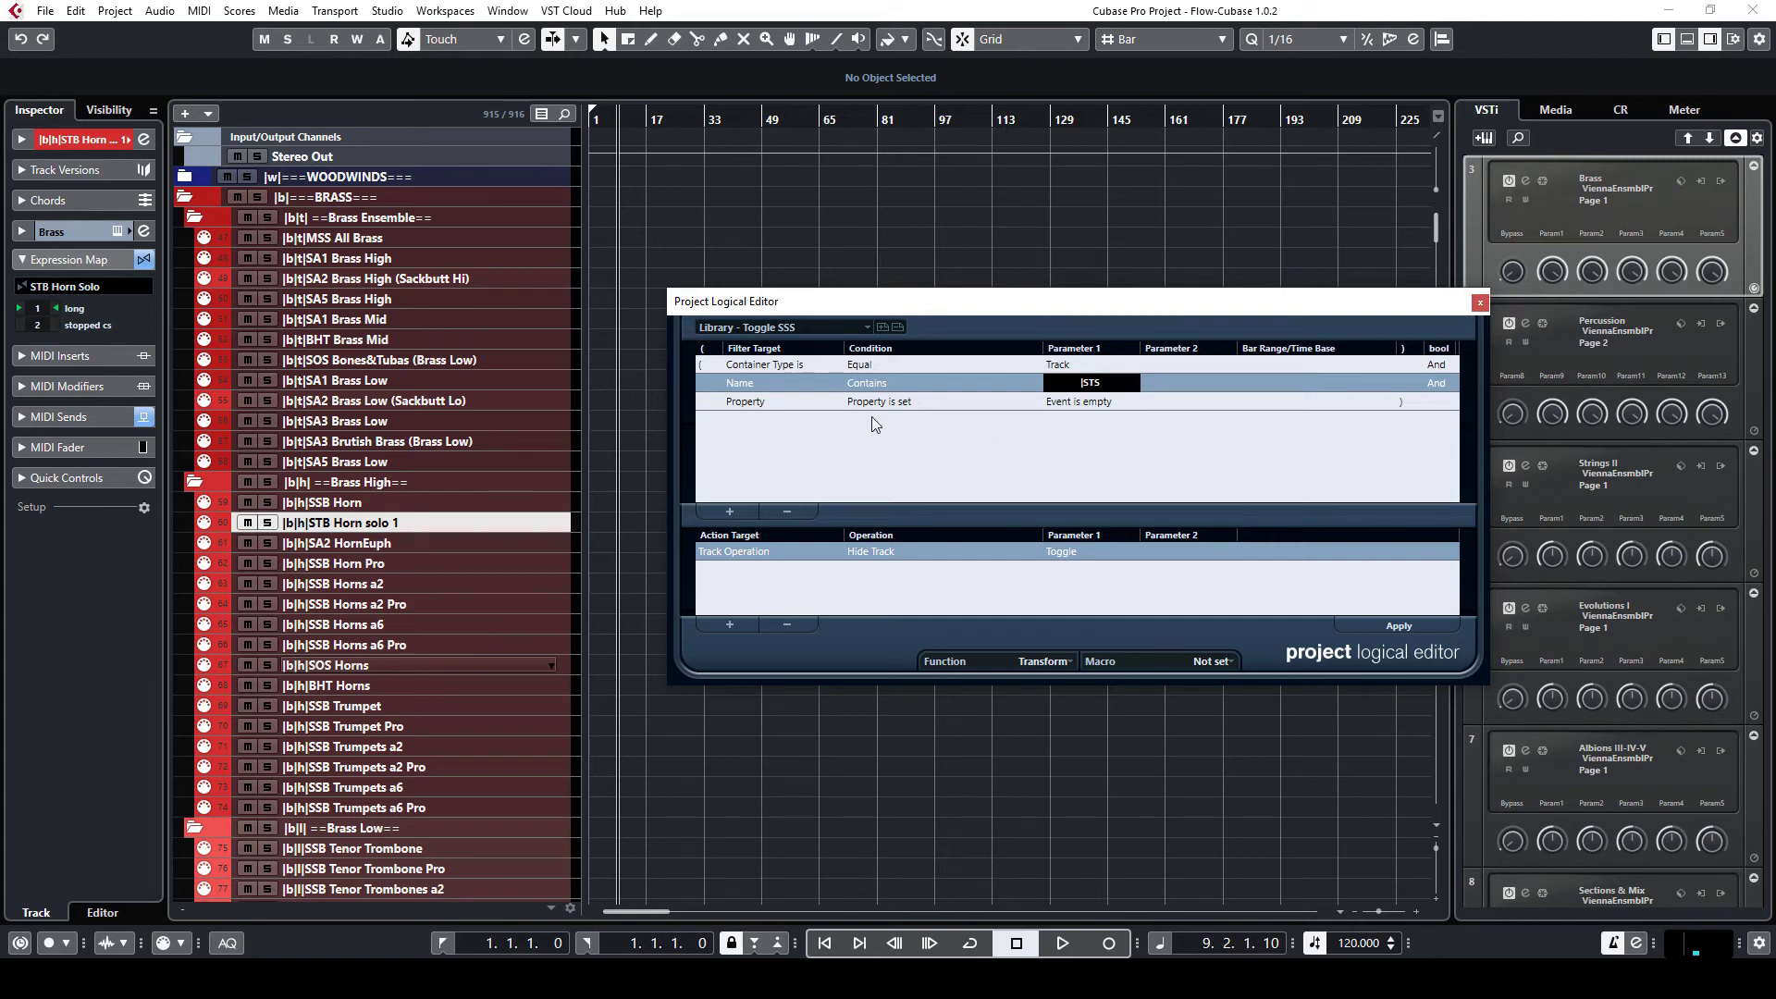
pyautogui.press('Return')
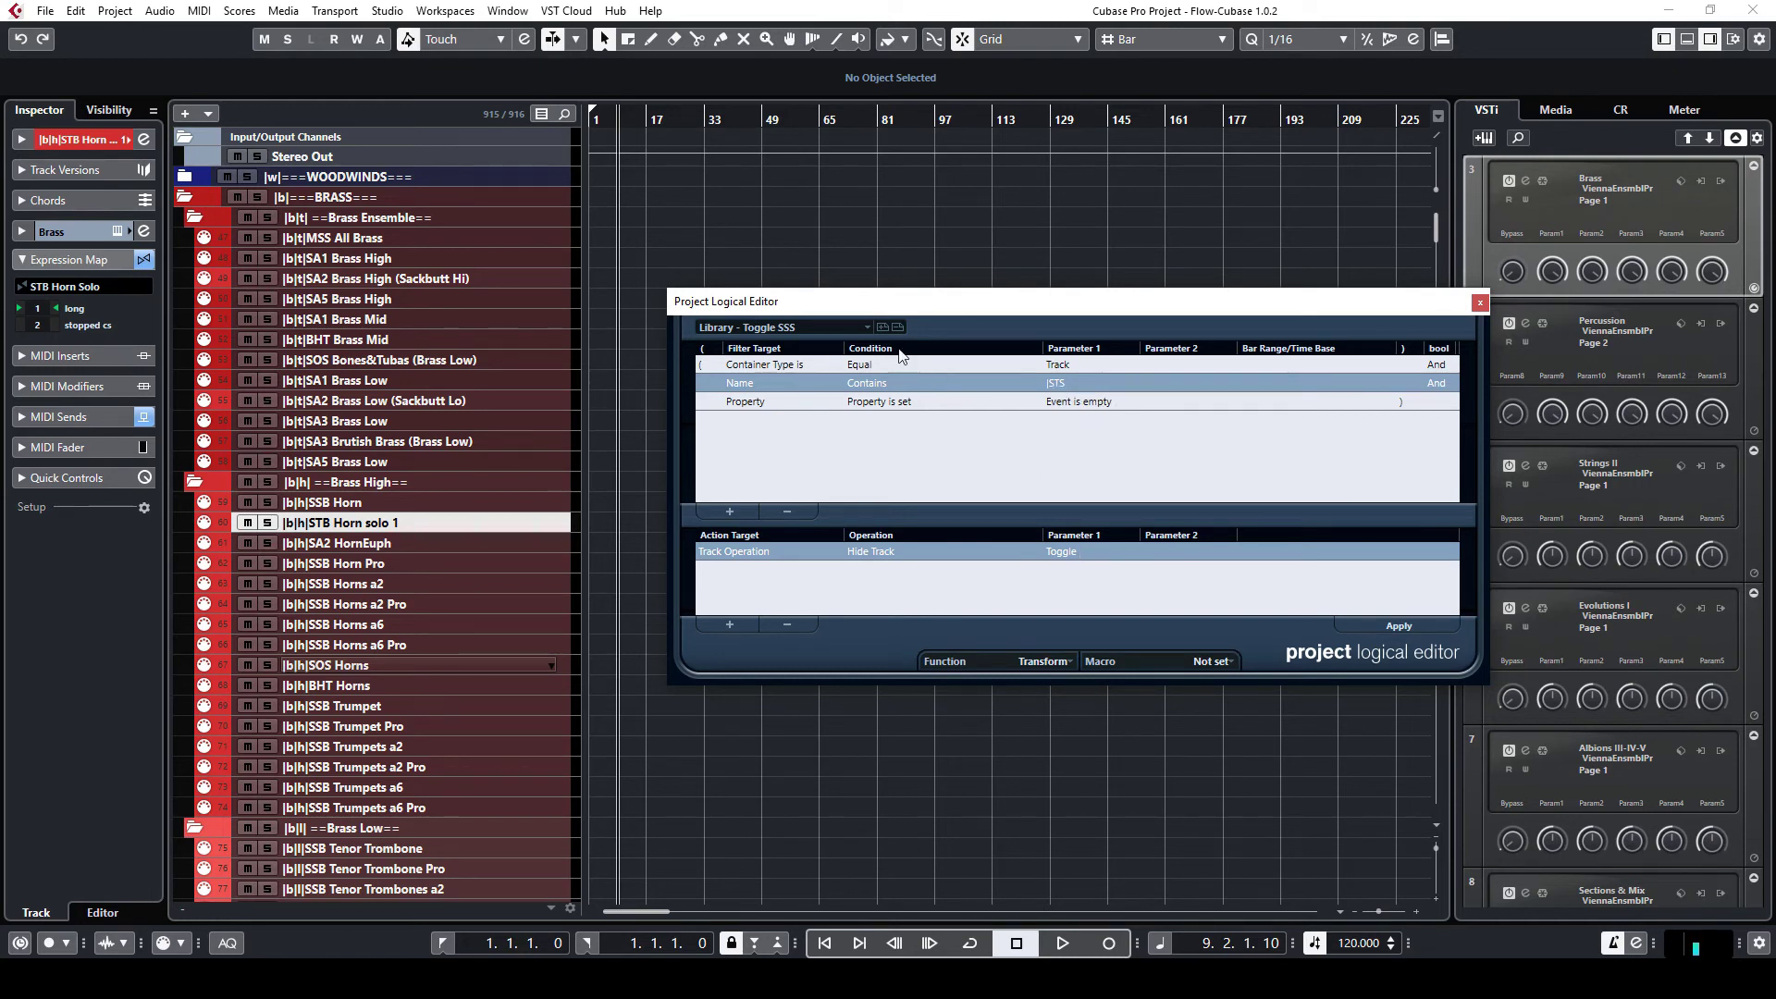
pyautogui.click(881, 327)
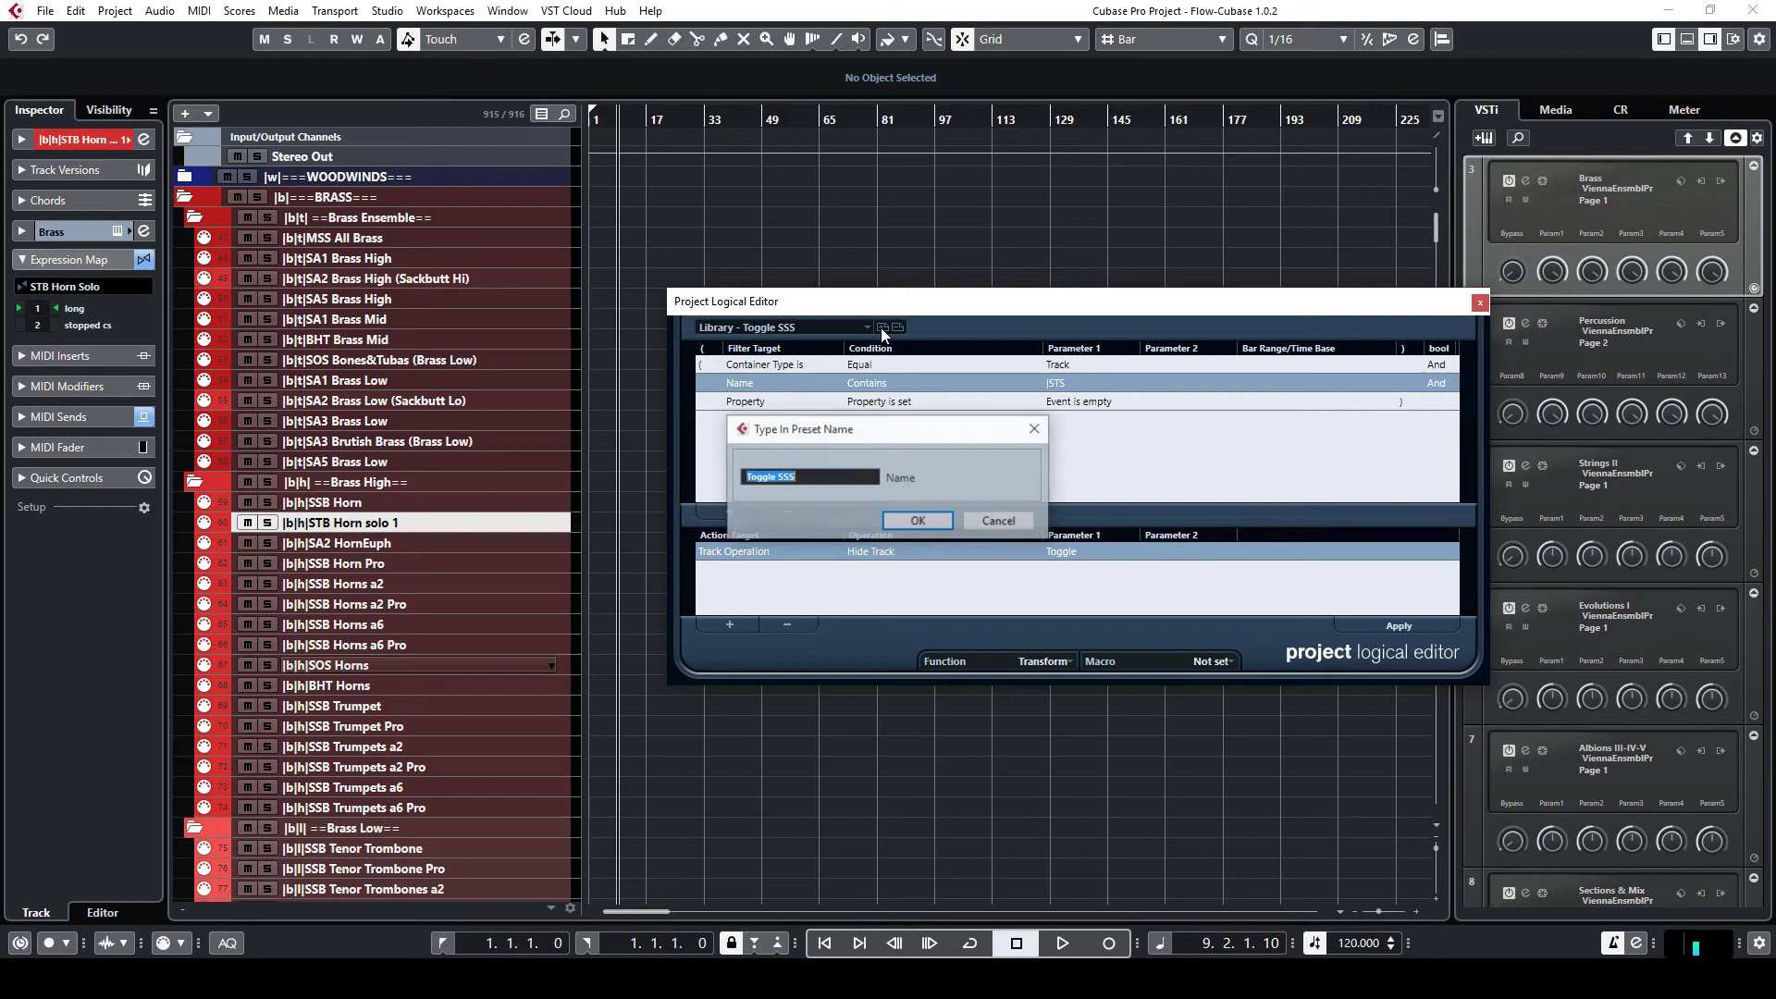
pyautogui.click(821, 476)
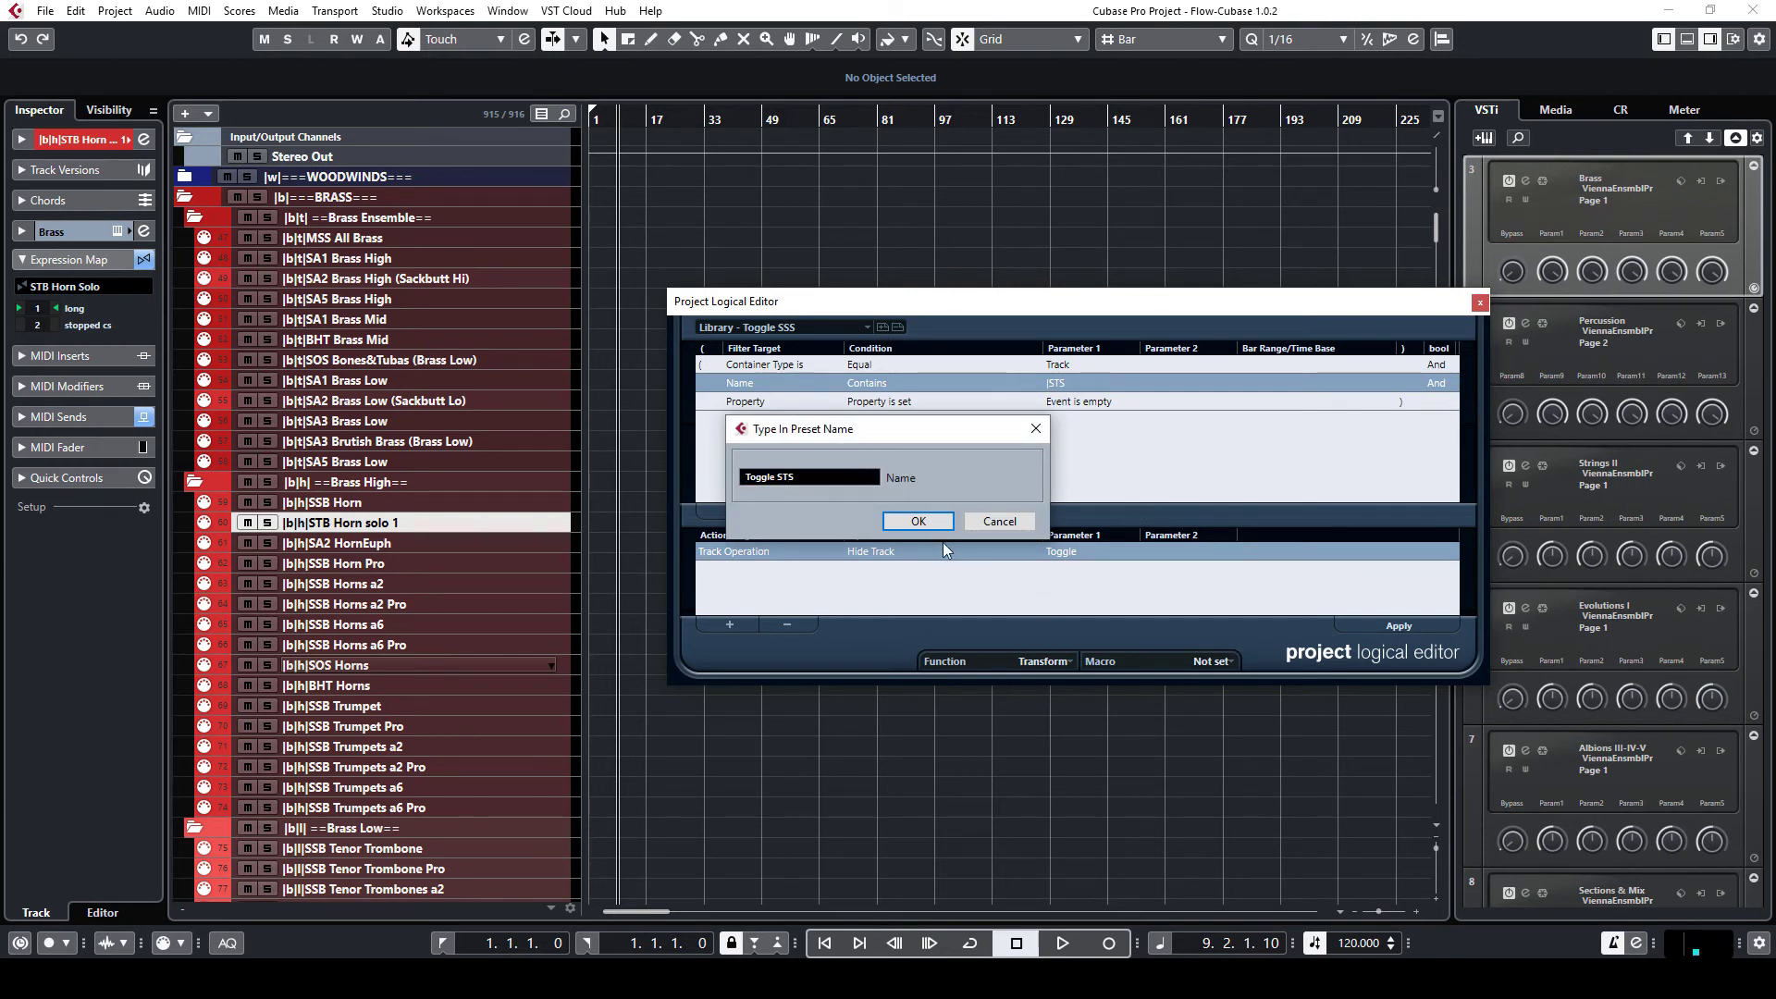
pyautogui.click(925, 523)
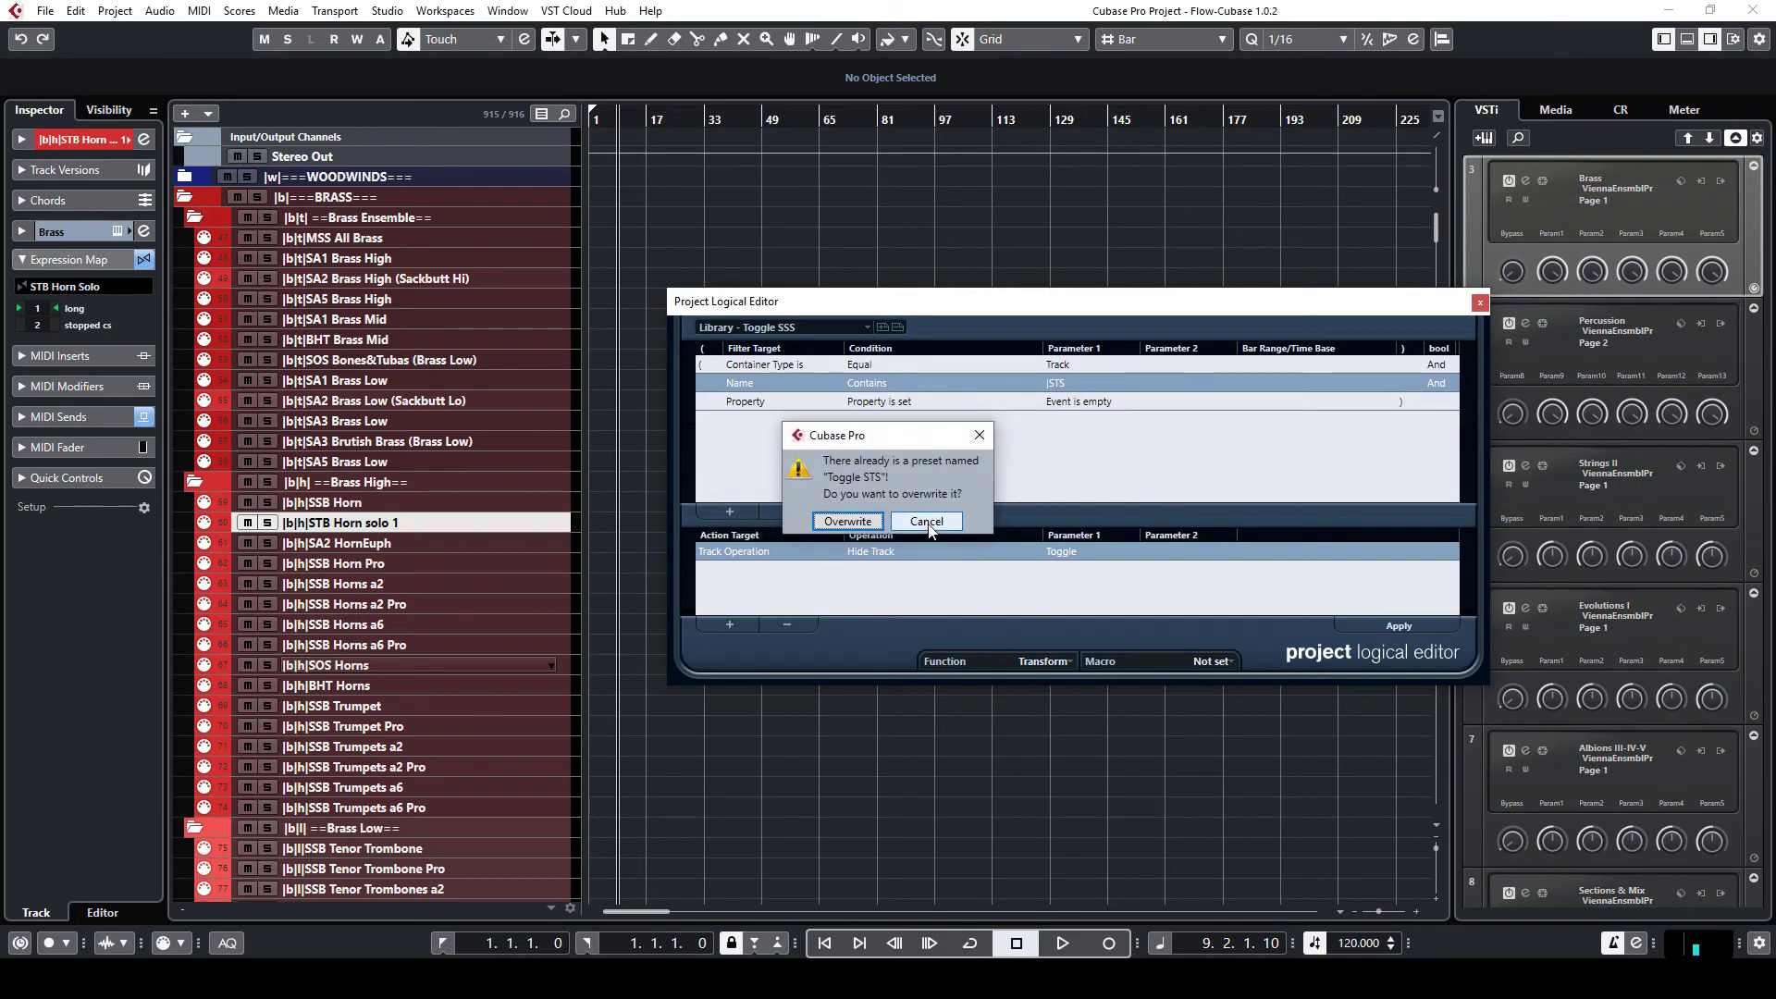
pyautogui.click(847, 521)
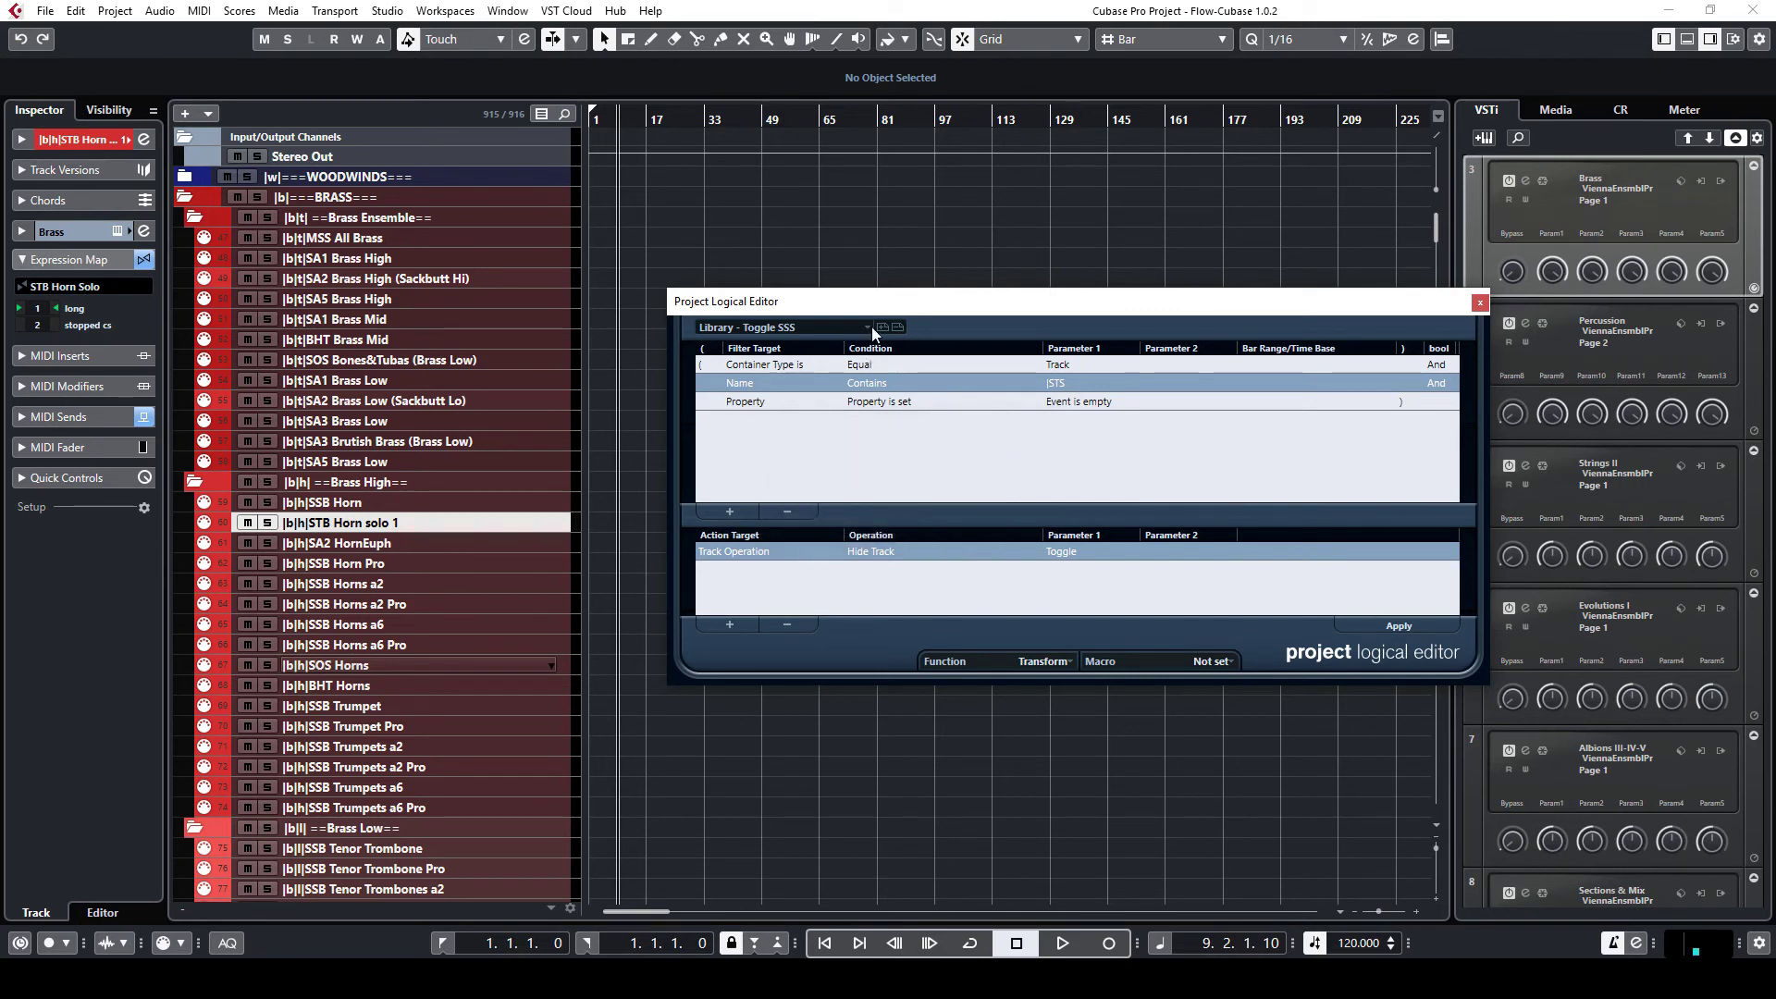
pyautogui.click(881, 327)
pyautogui.click(1004, 522)
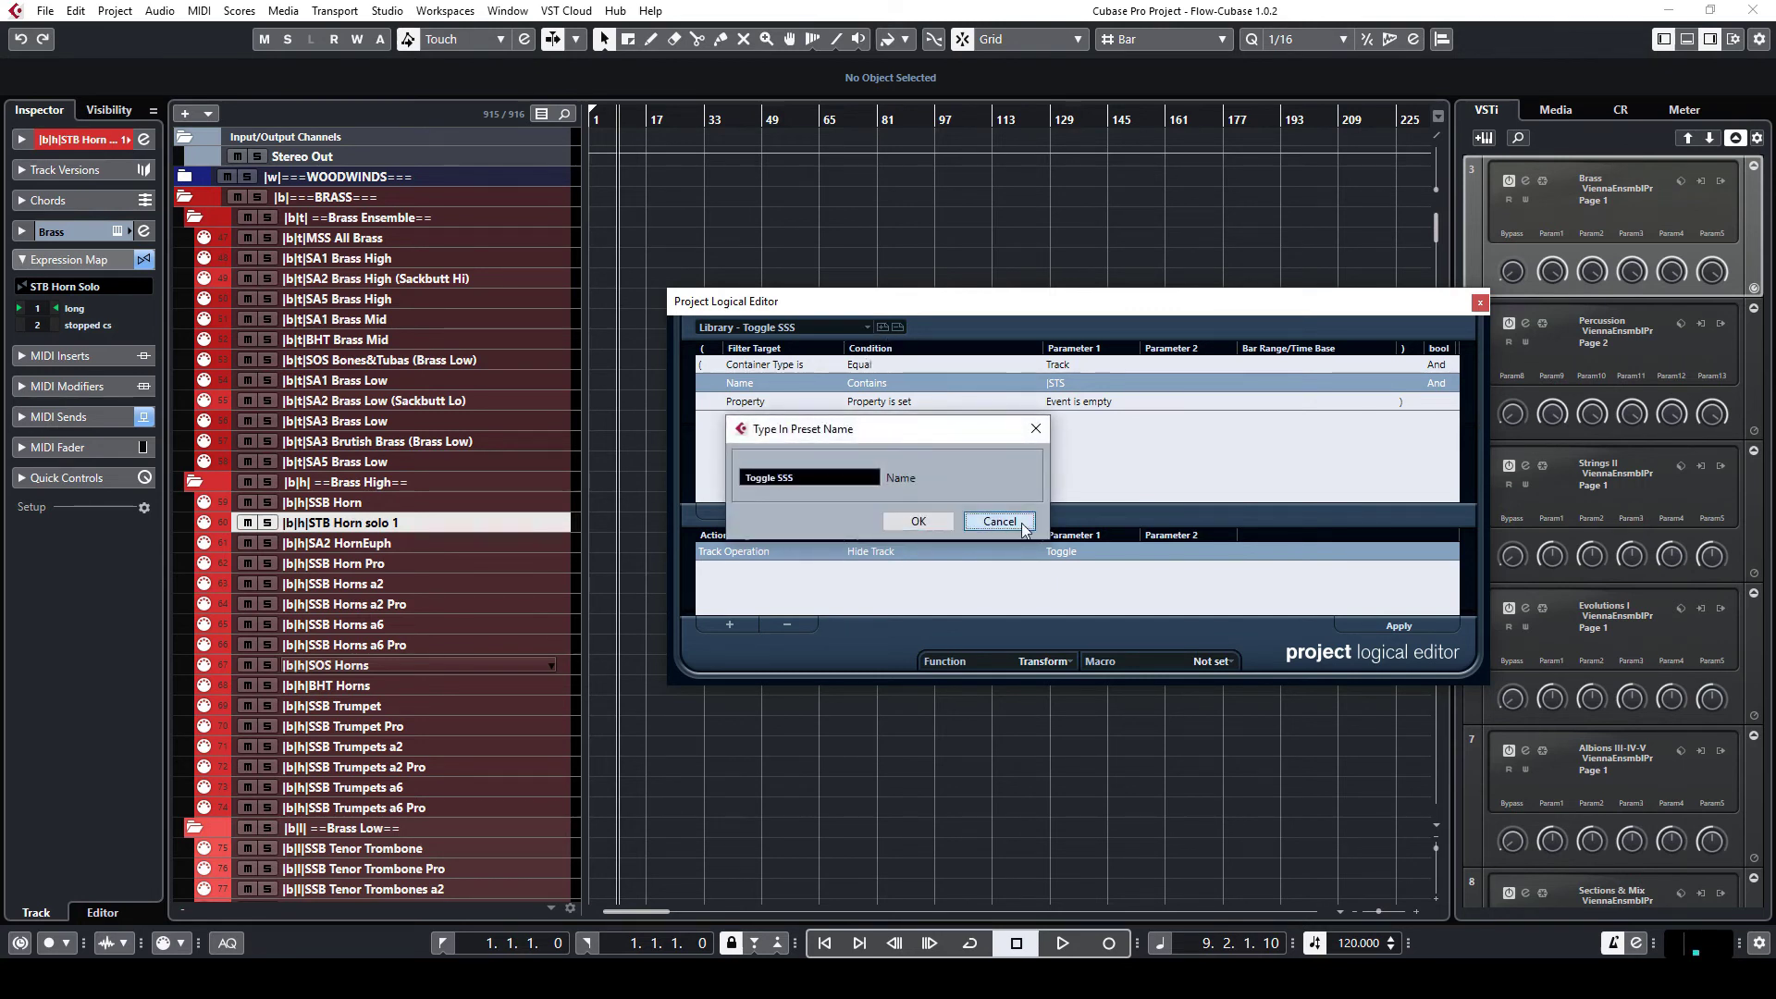
# Correct Parameter 1 of the Name Contains filter condition to '|STB'.
pyautogui.doubleClick(1080, 387)
pyautogui.press('BackSpace')
pyautogui.write('B')
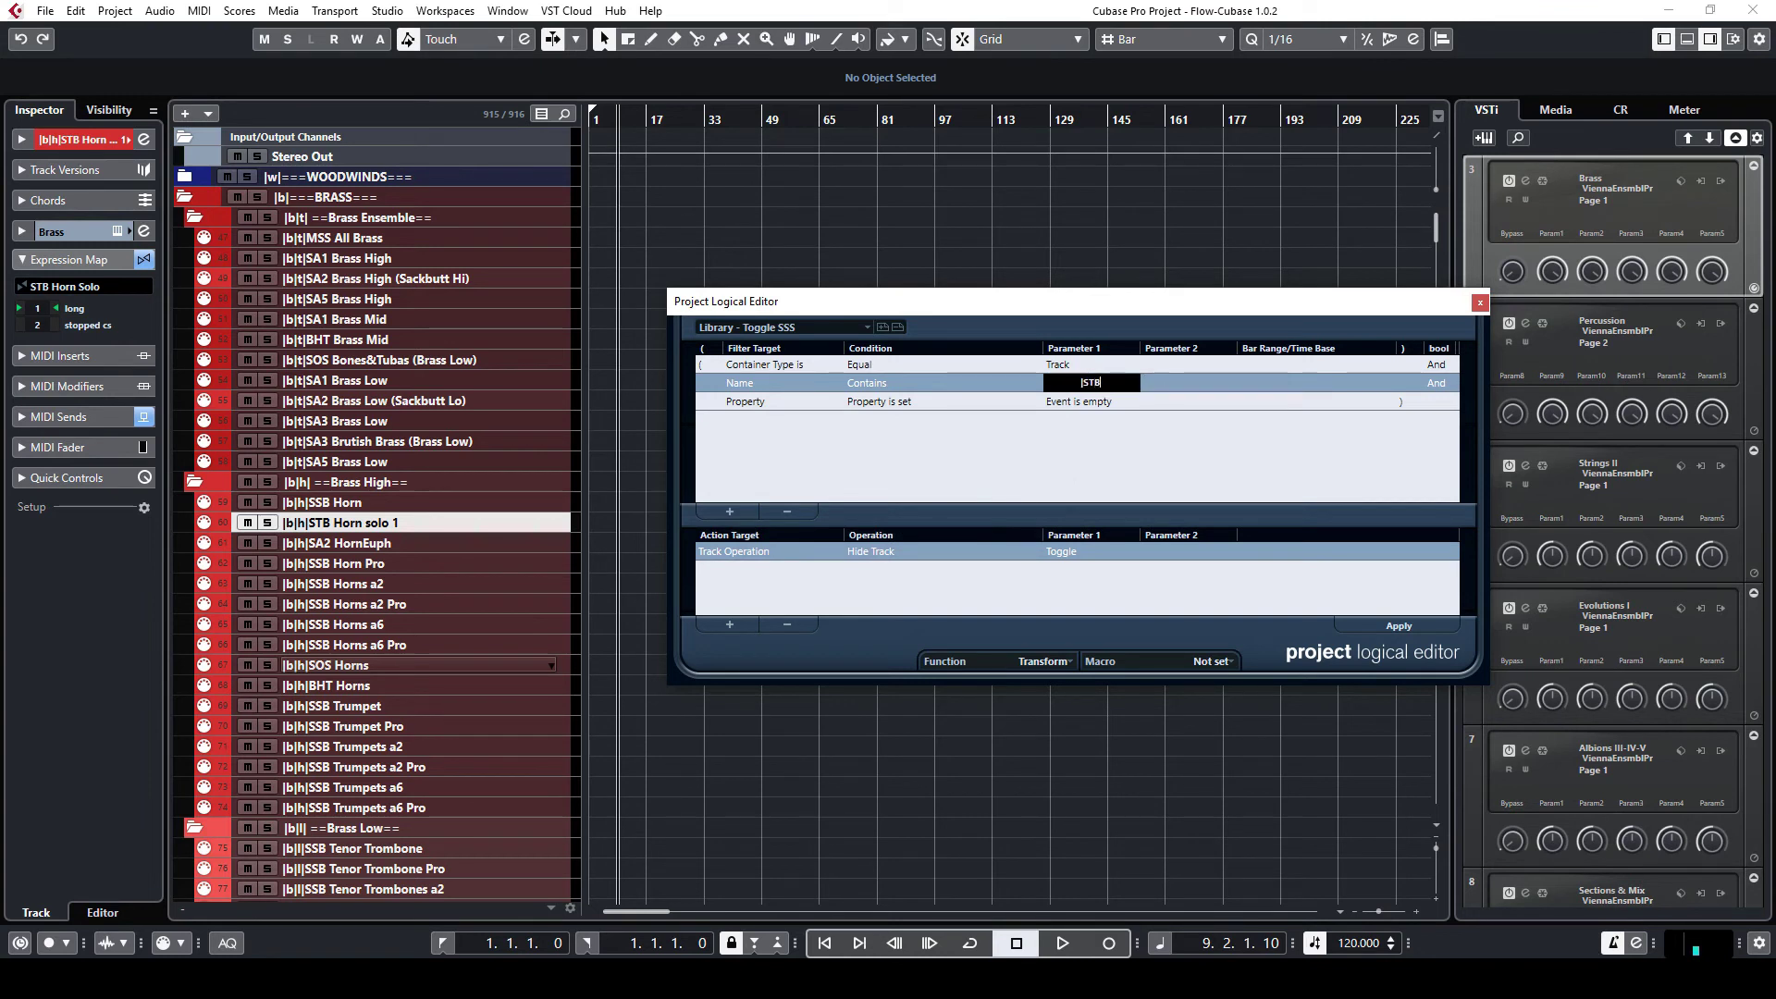
pyautogui.press('Return')
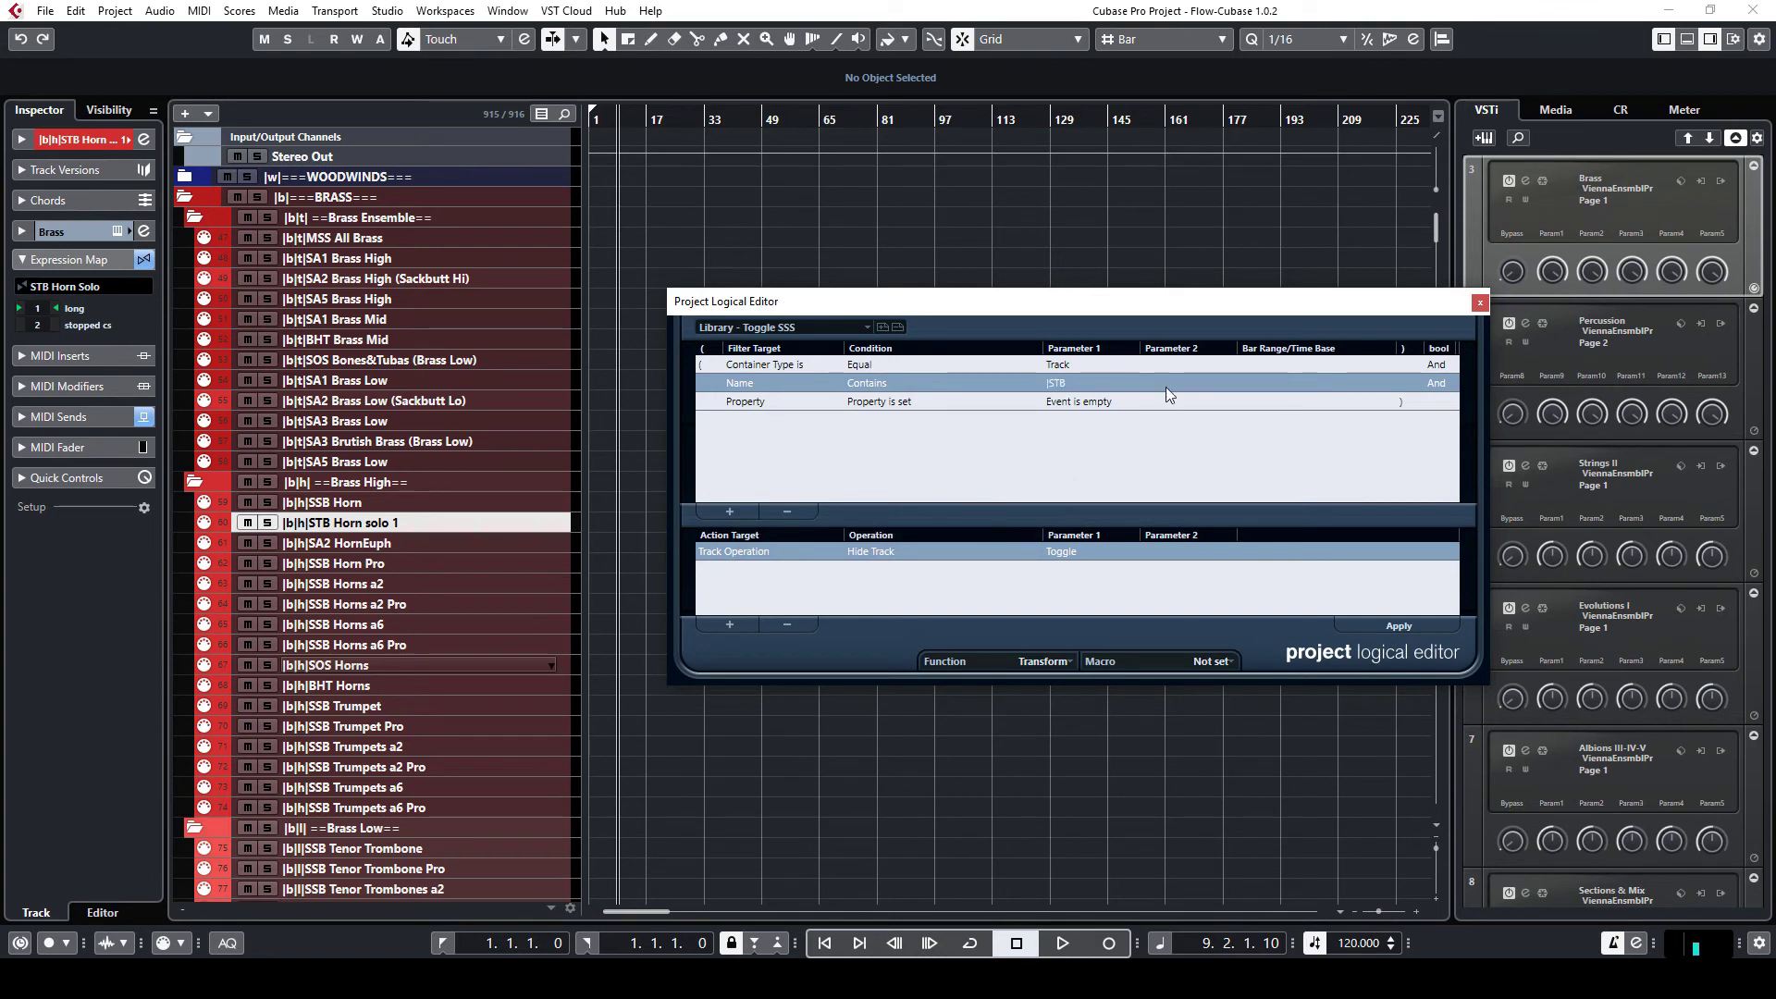
# Store the modified filter as a new library preset named 'Toggle STB' and close the Project Logical Editor.
pyautogui.click(883, 330)
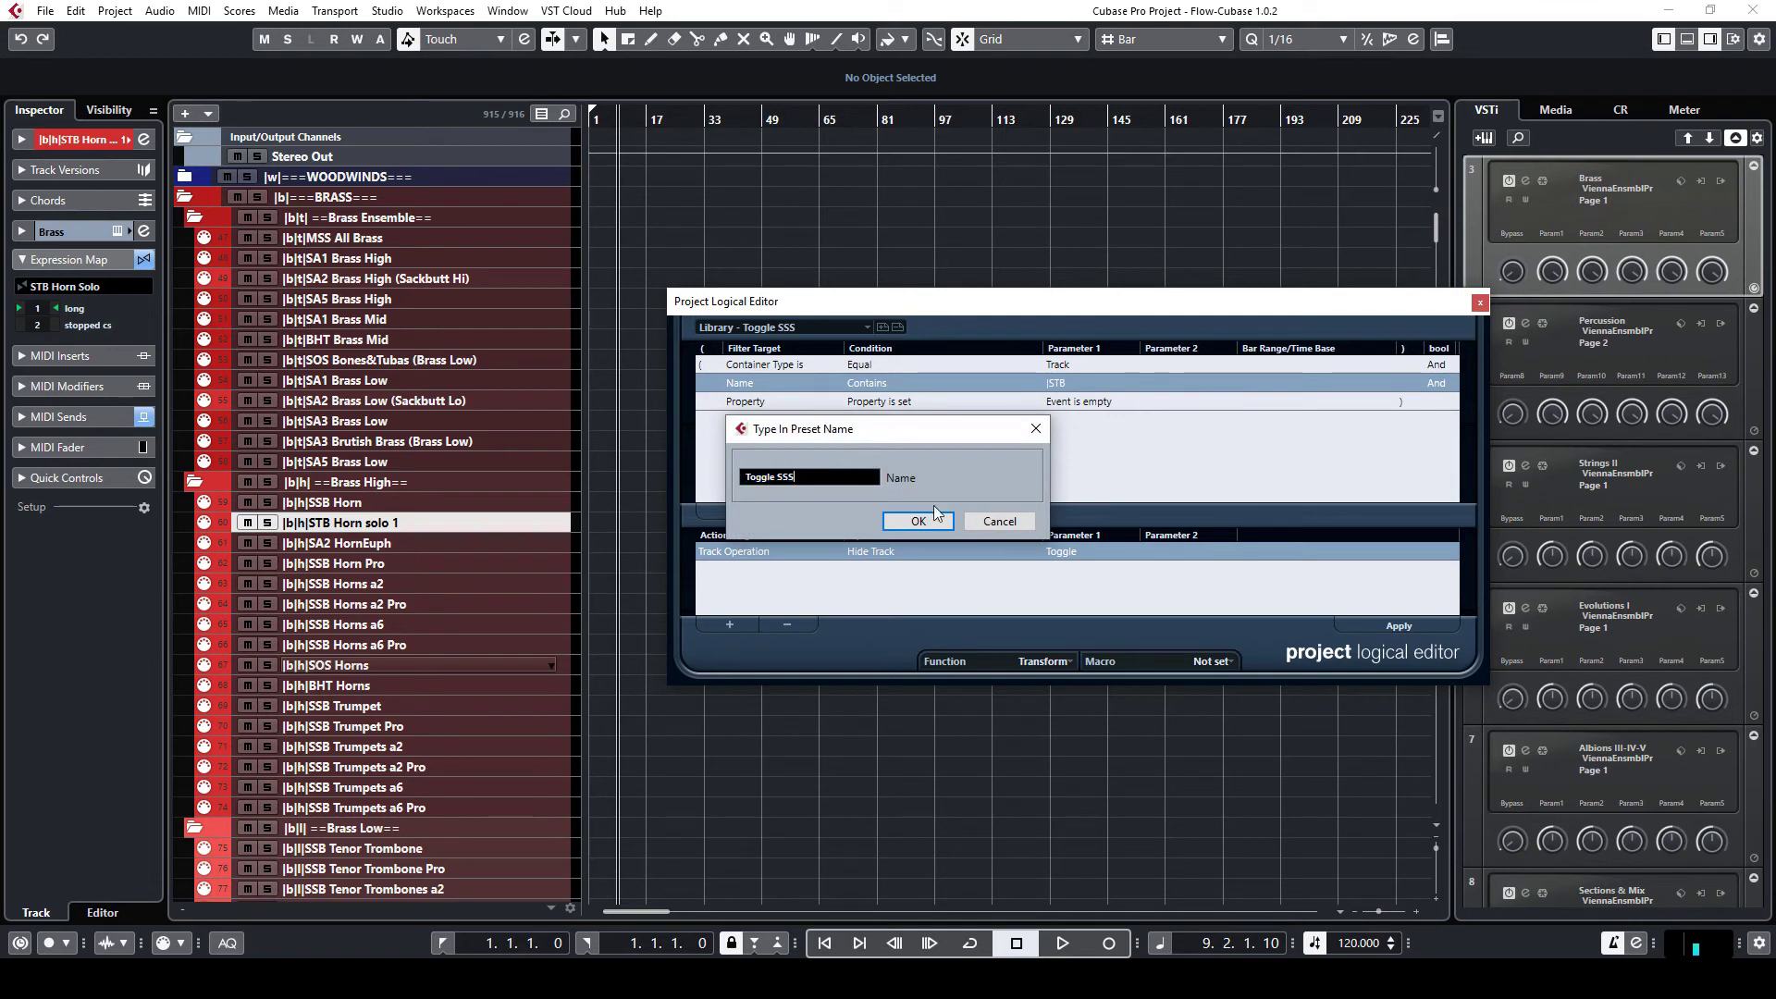
pyautogui.press('BackSpace')
pyautogui.write('TB')
pyautogui.press('Return')
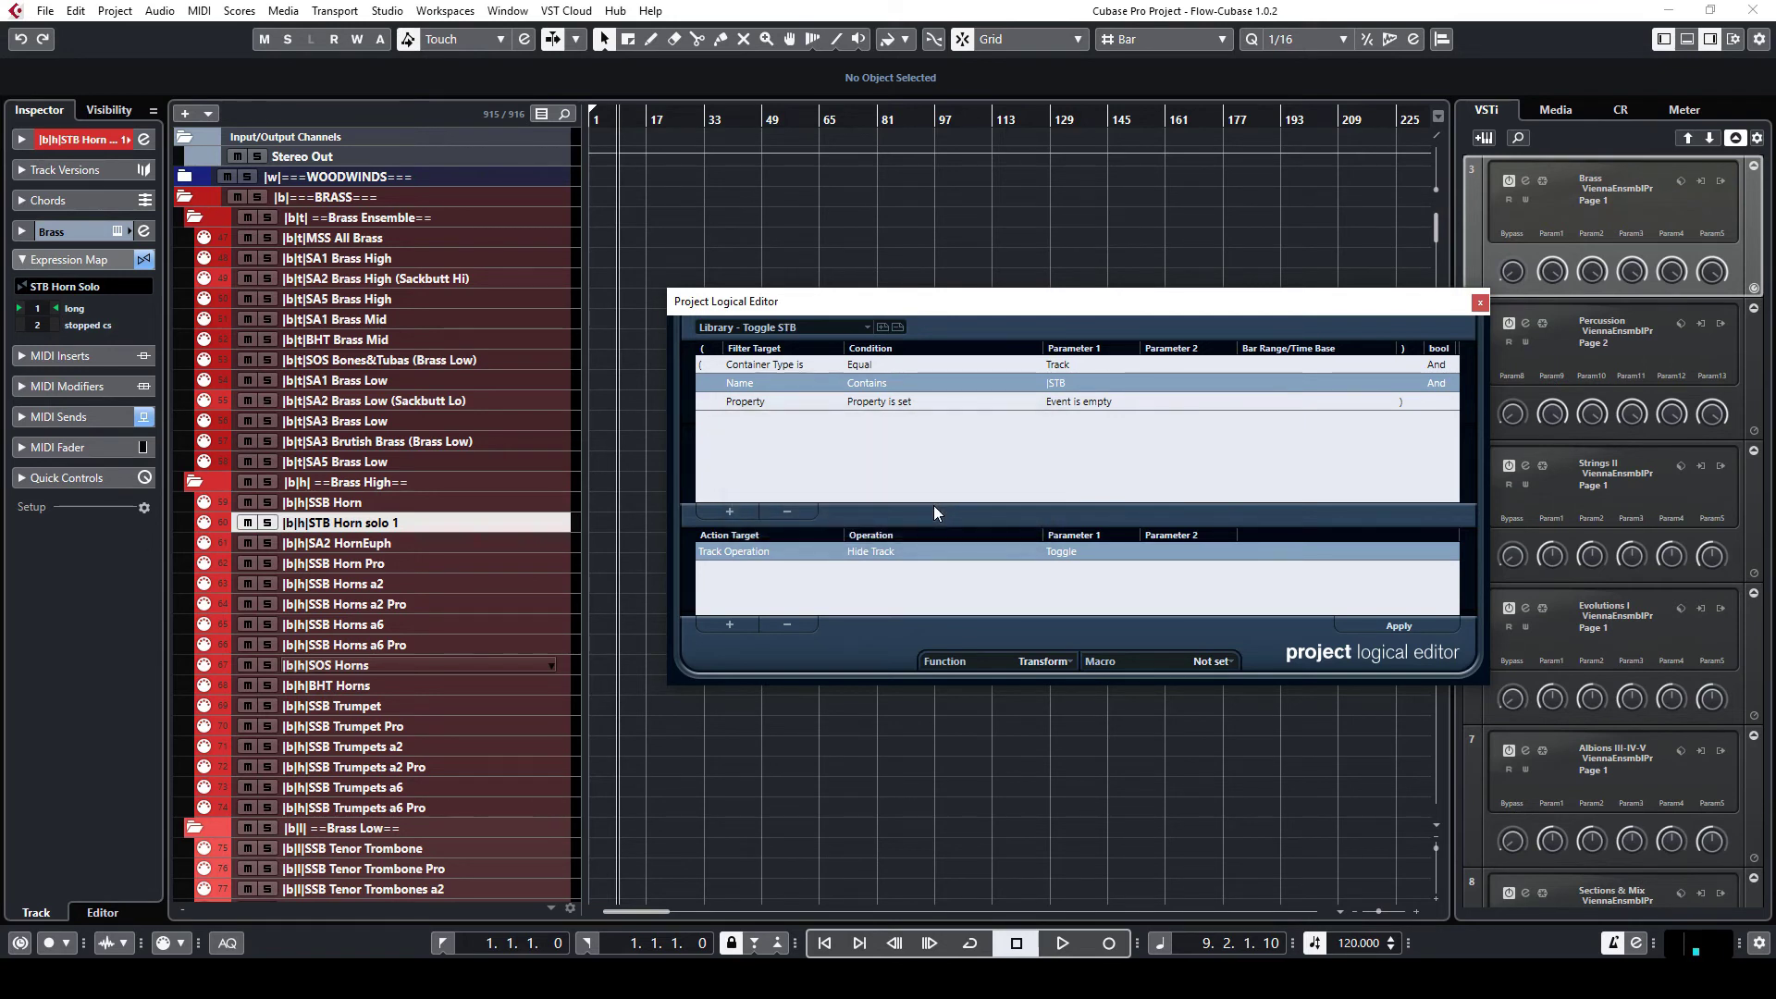
pyautogui.click(1480, 303)
# In Studio Setup's Generic Remote, set the Toggle STB control's action to 'Toggle STB', view the export folder without exporting and confirm the setup.
pyautogui.click(388, 11)
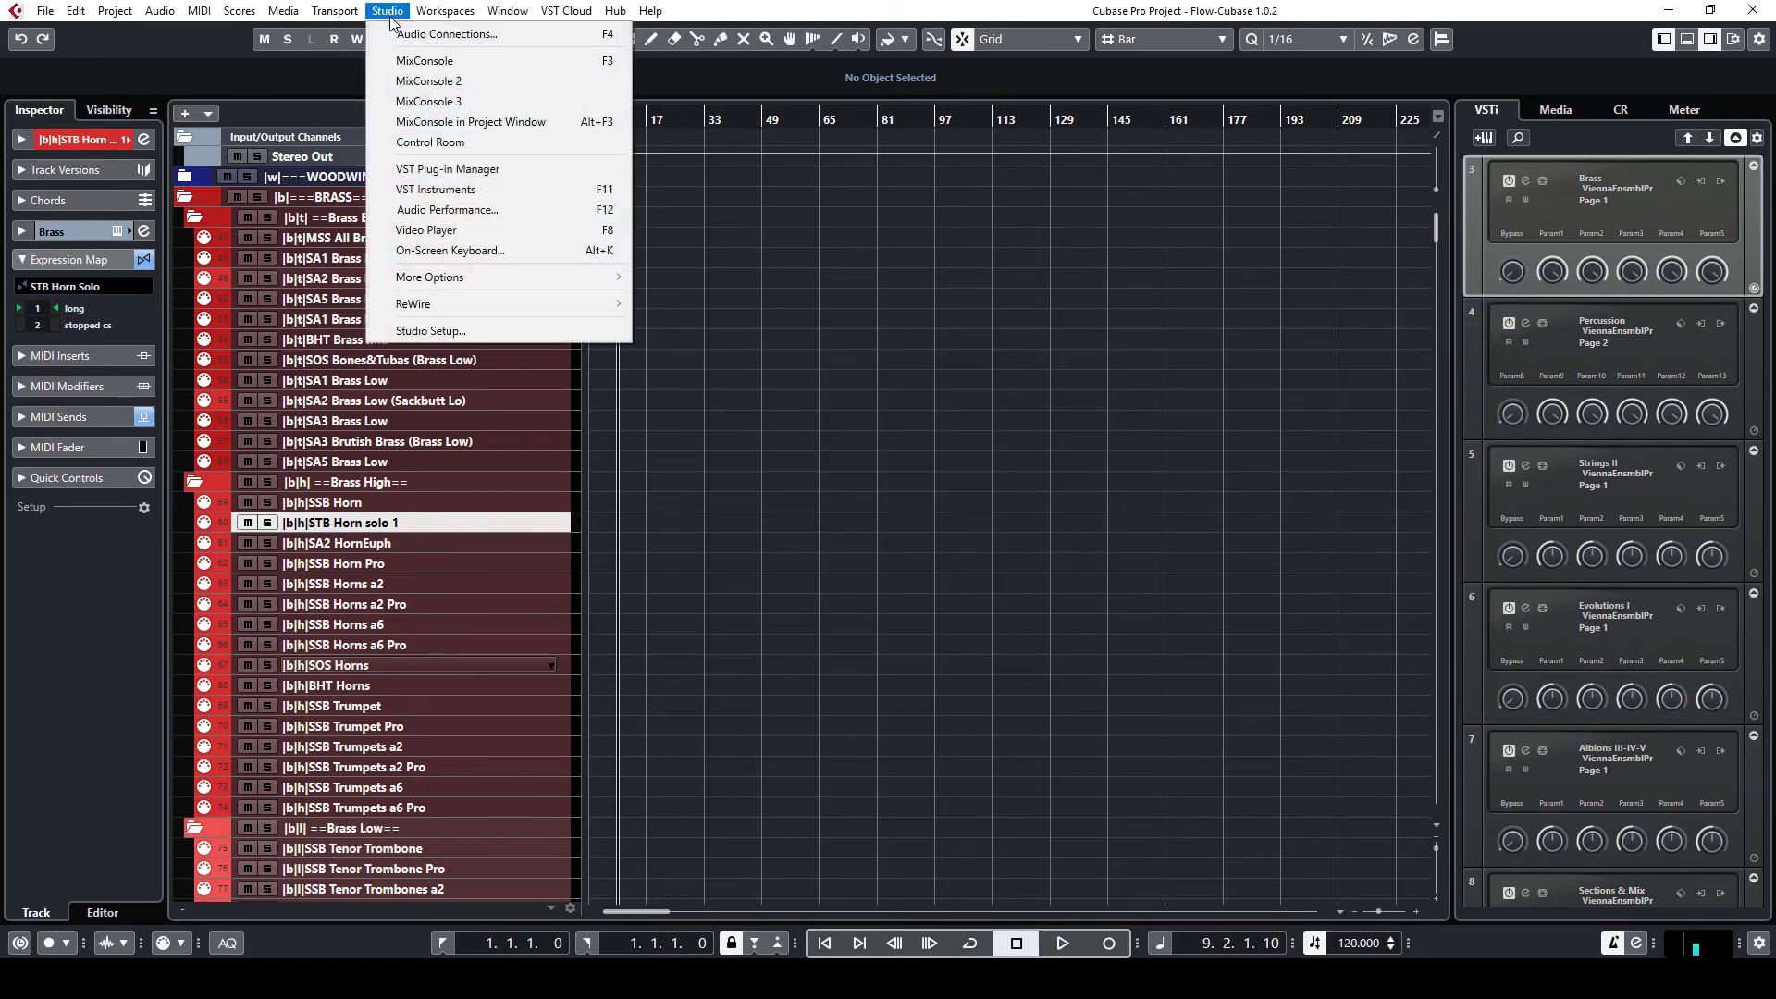
pyautogui.click(430, 331)
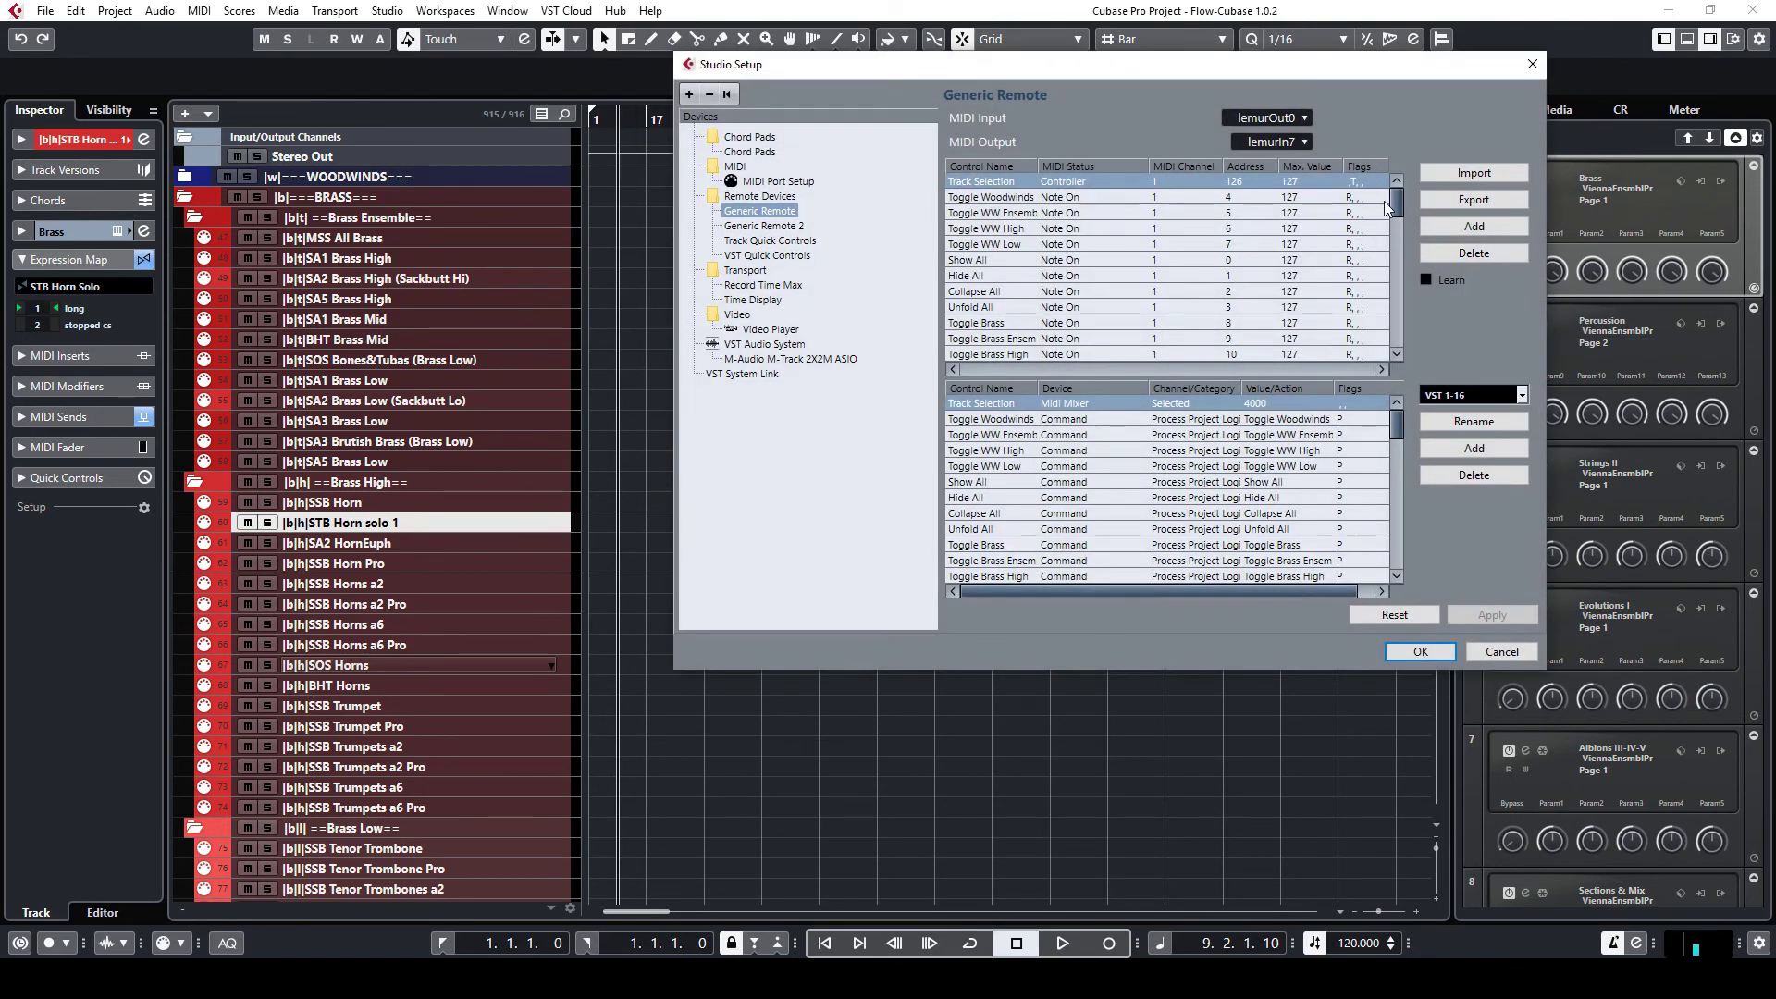
pyautogui.scroll(-2, 1395, 203)
pyautogui.moveTo(1404, 424); pyautogui.dragTo(1401, 568)
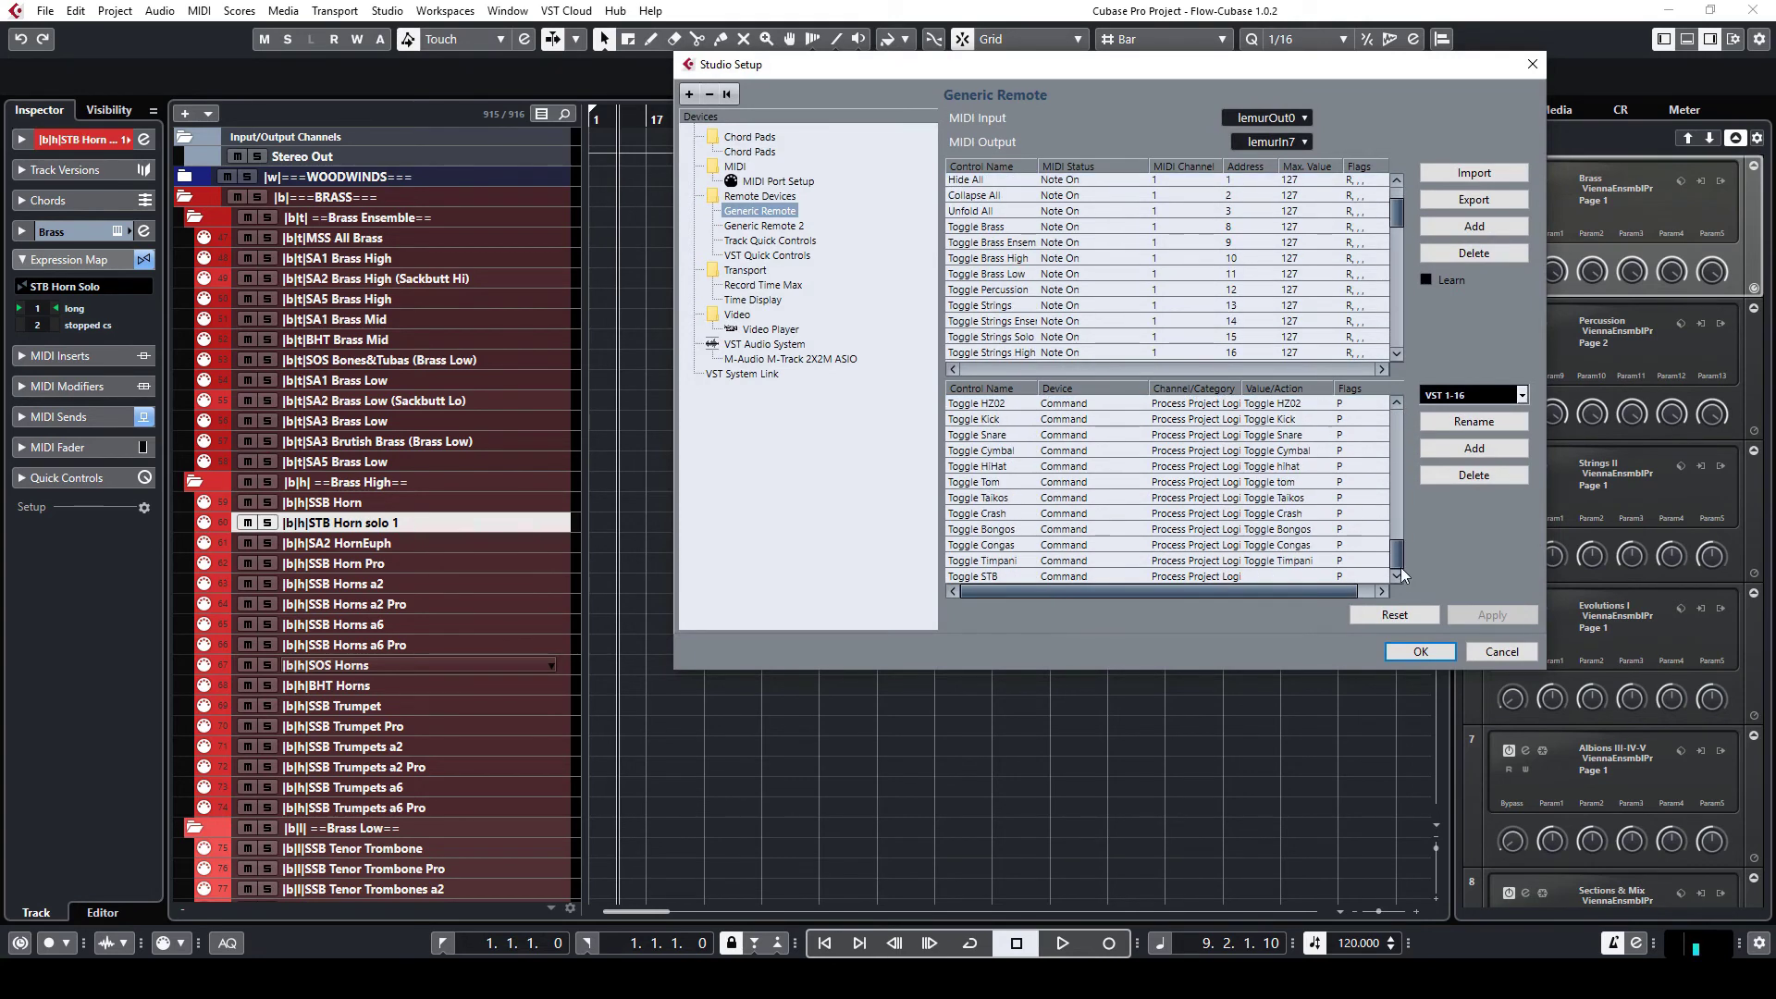
pyautogui.click(1112, 578)
pyautogui.click(1286, 576)
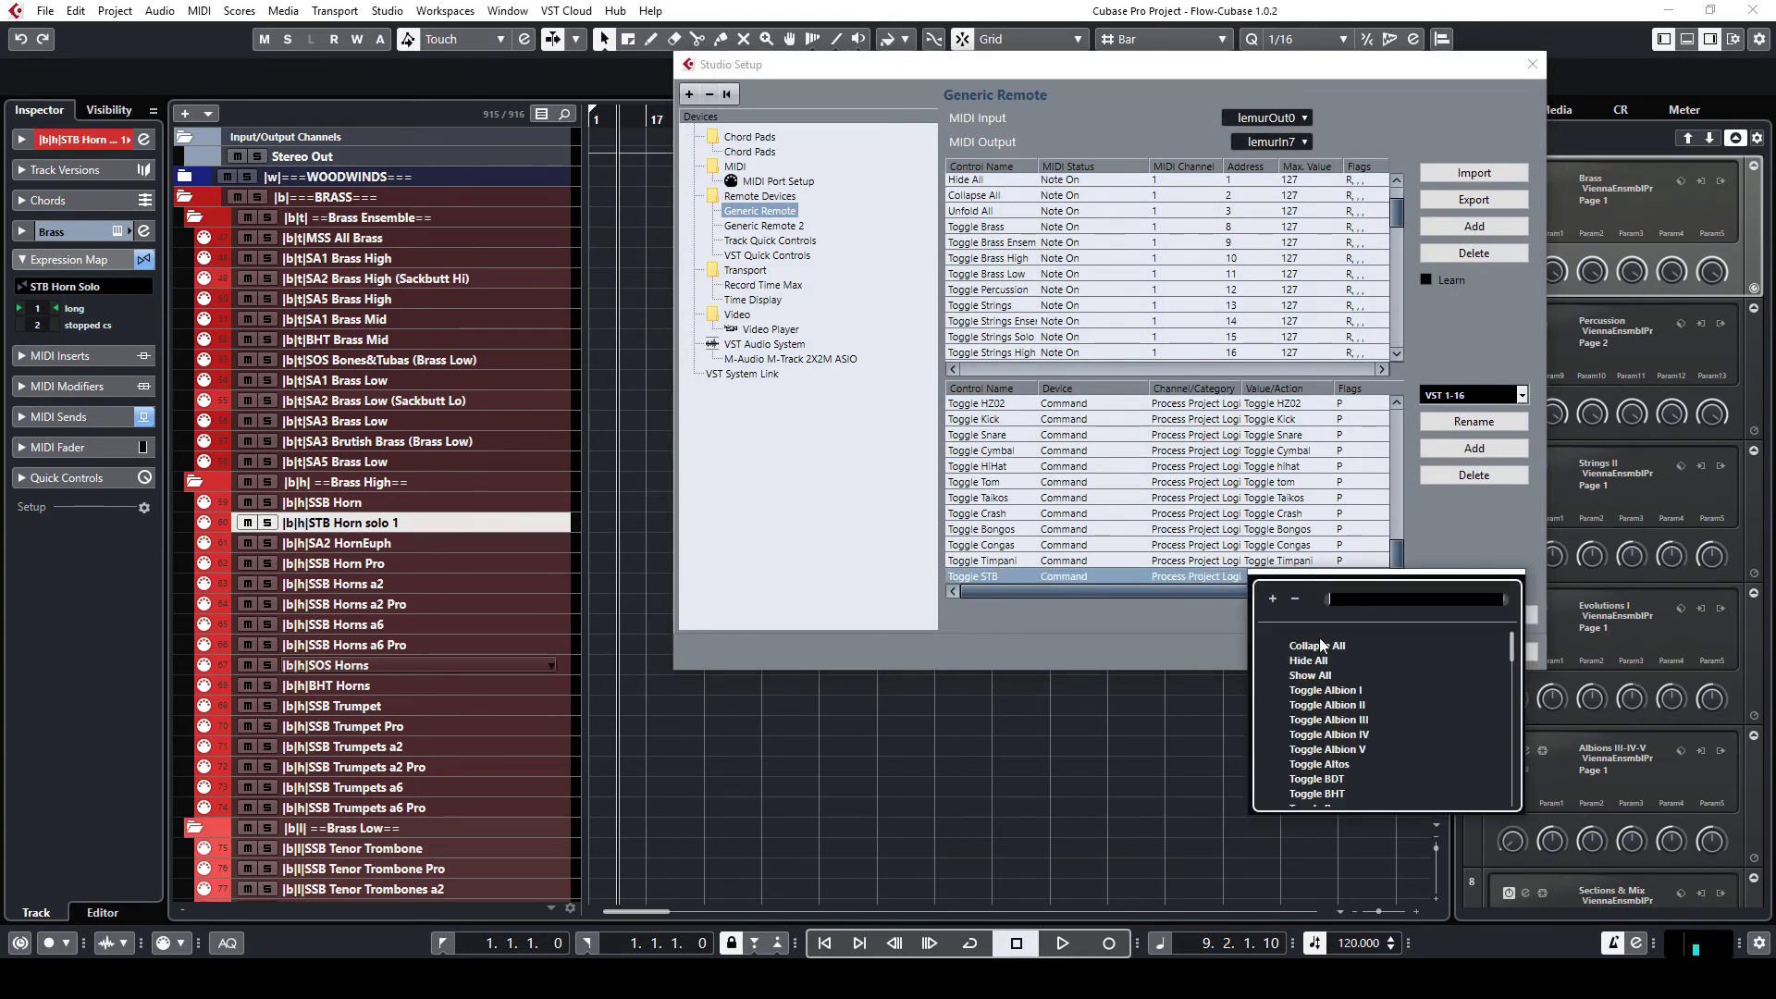
pyautogui.scroll(-10, 1335, 698)
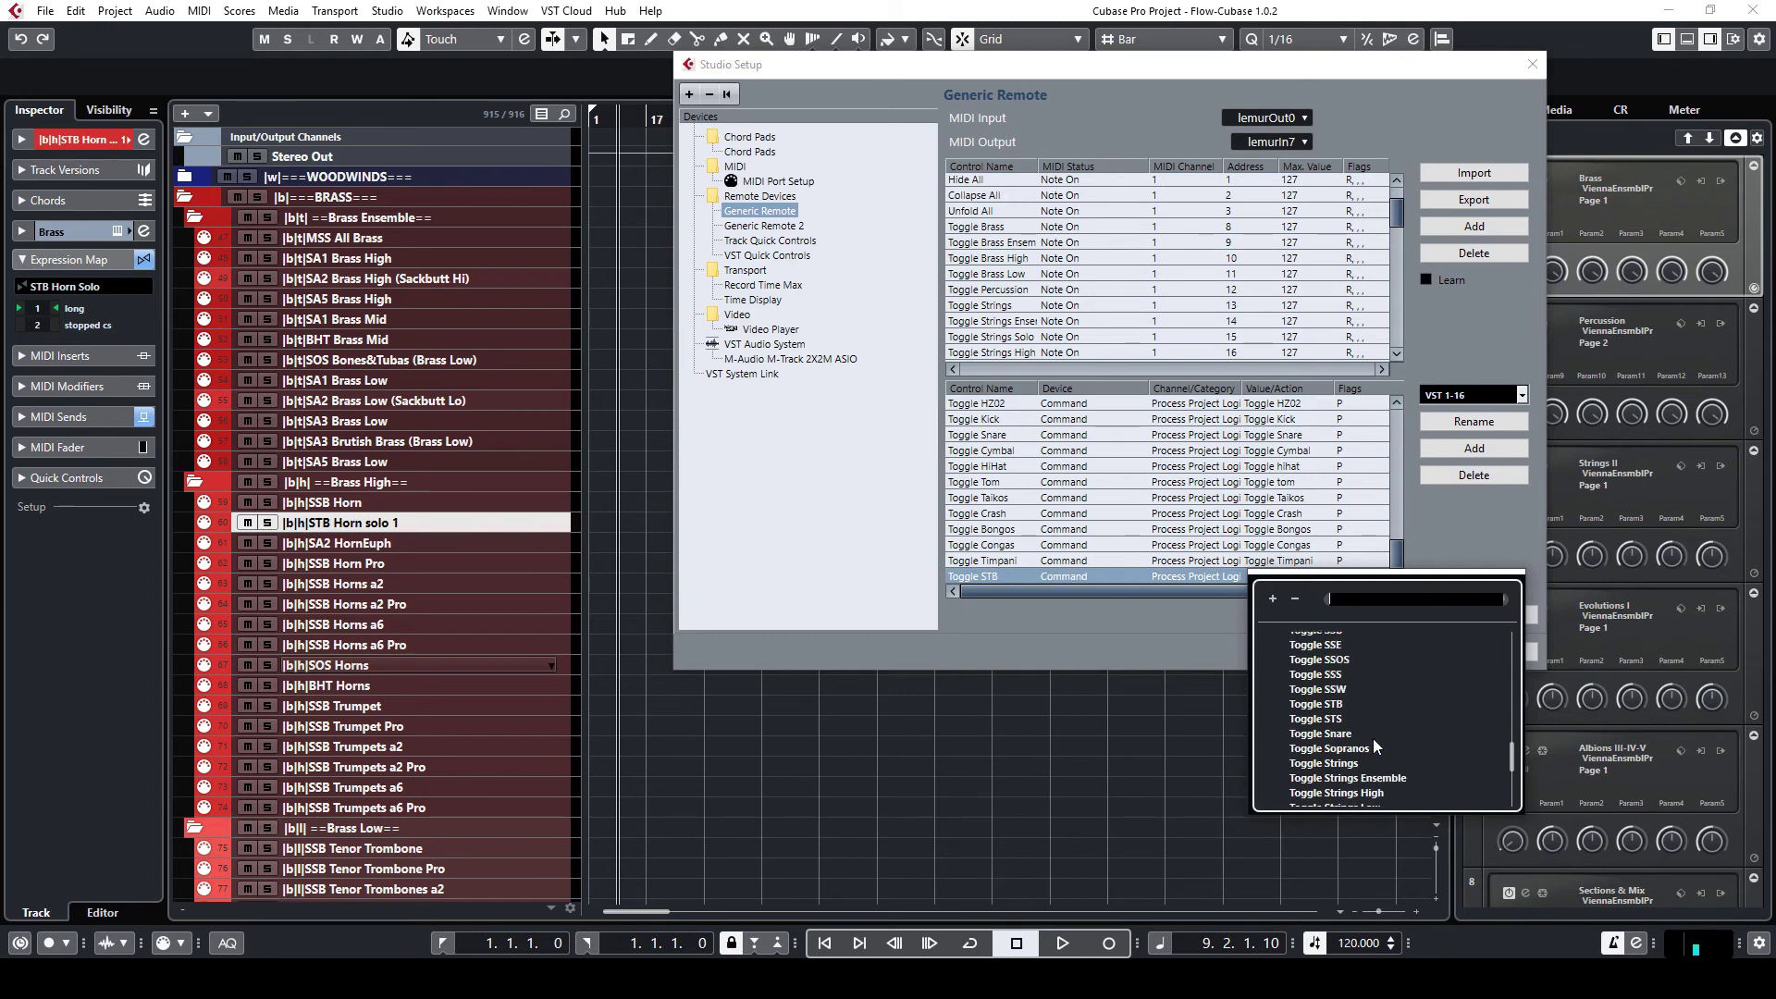
pyautogui.click(1332, 704)
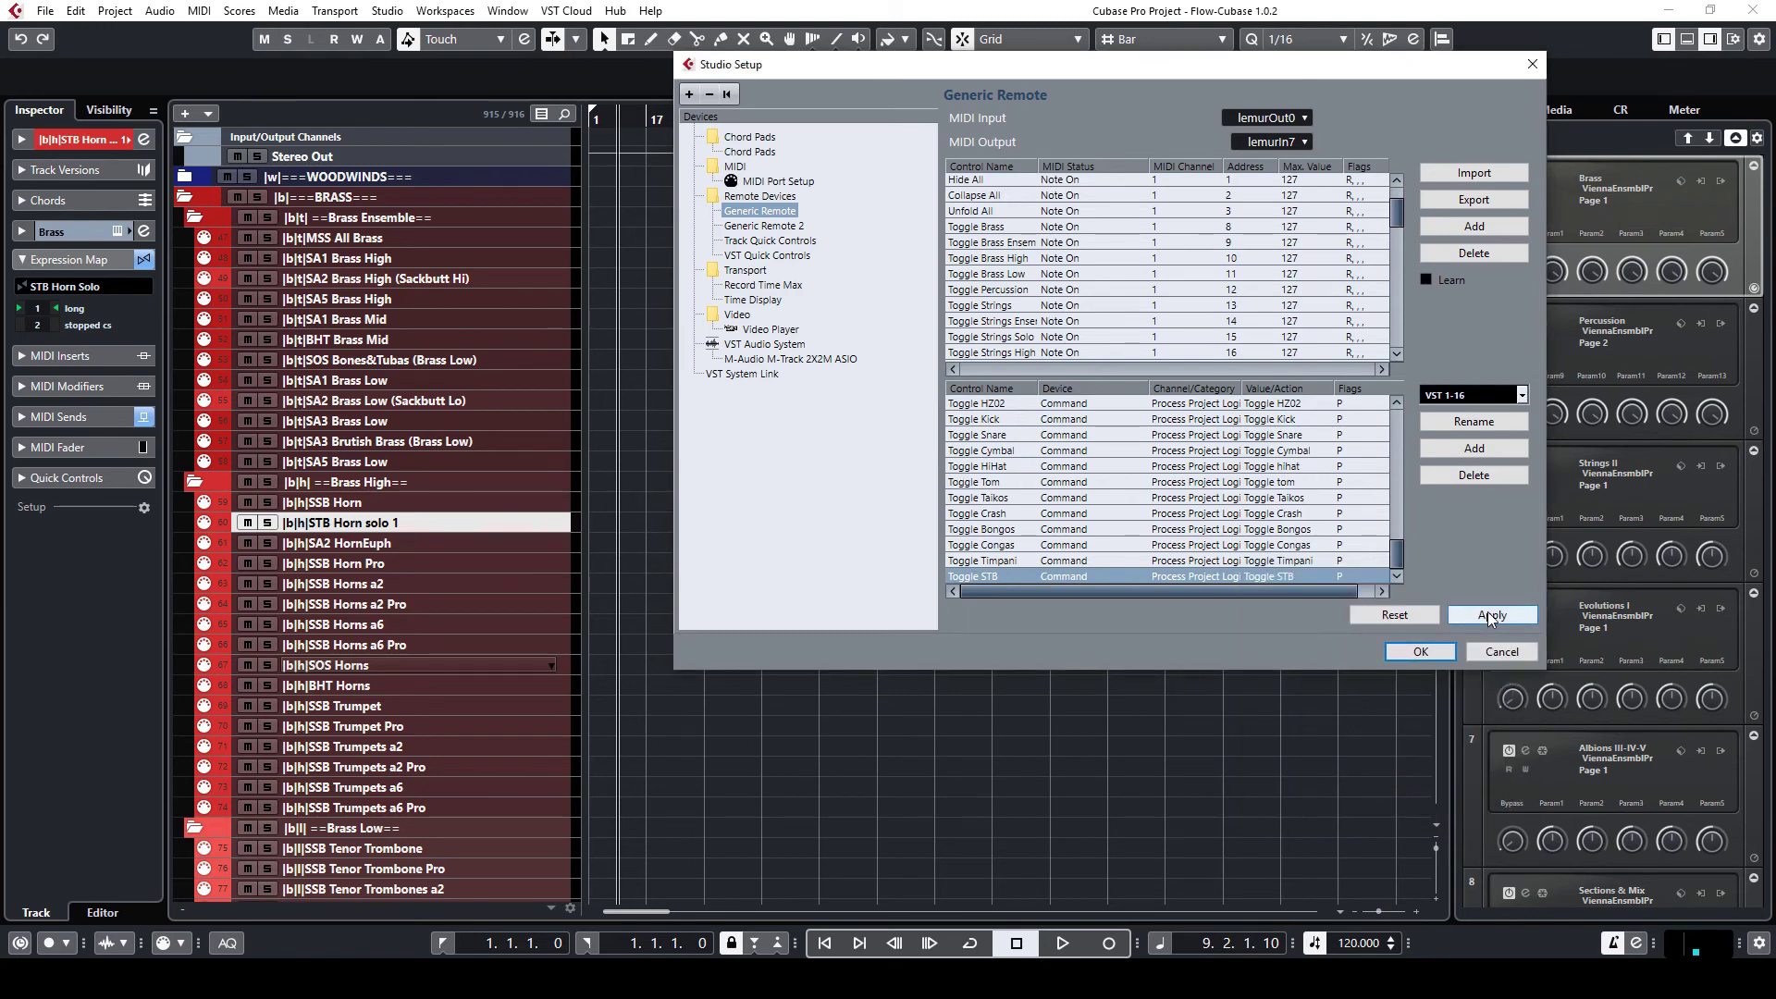
pyautogui.click(1489, 198)
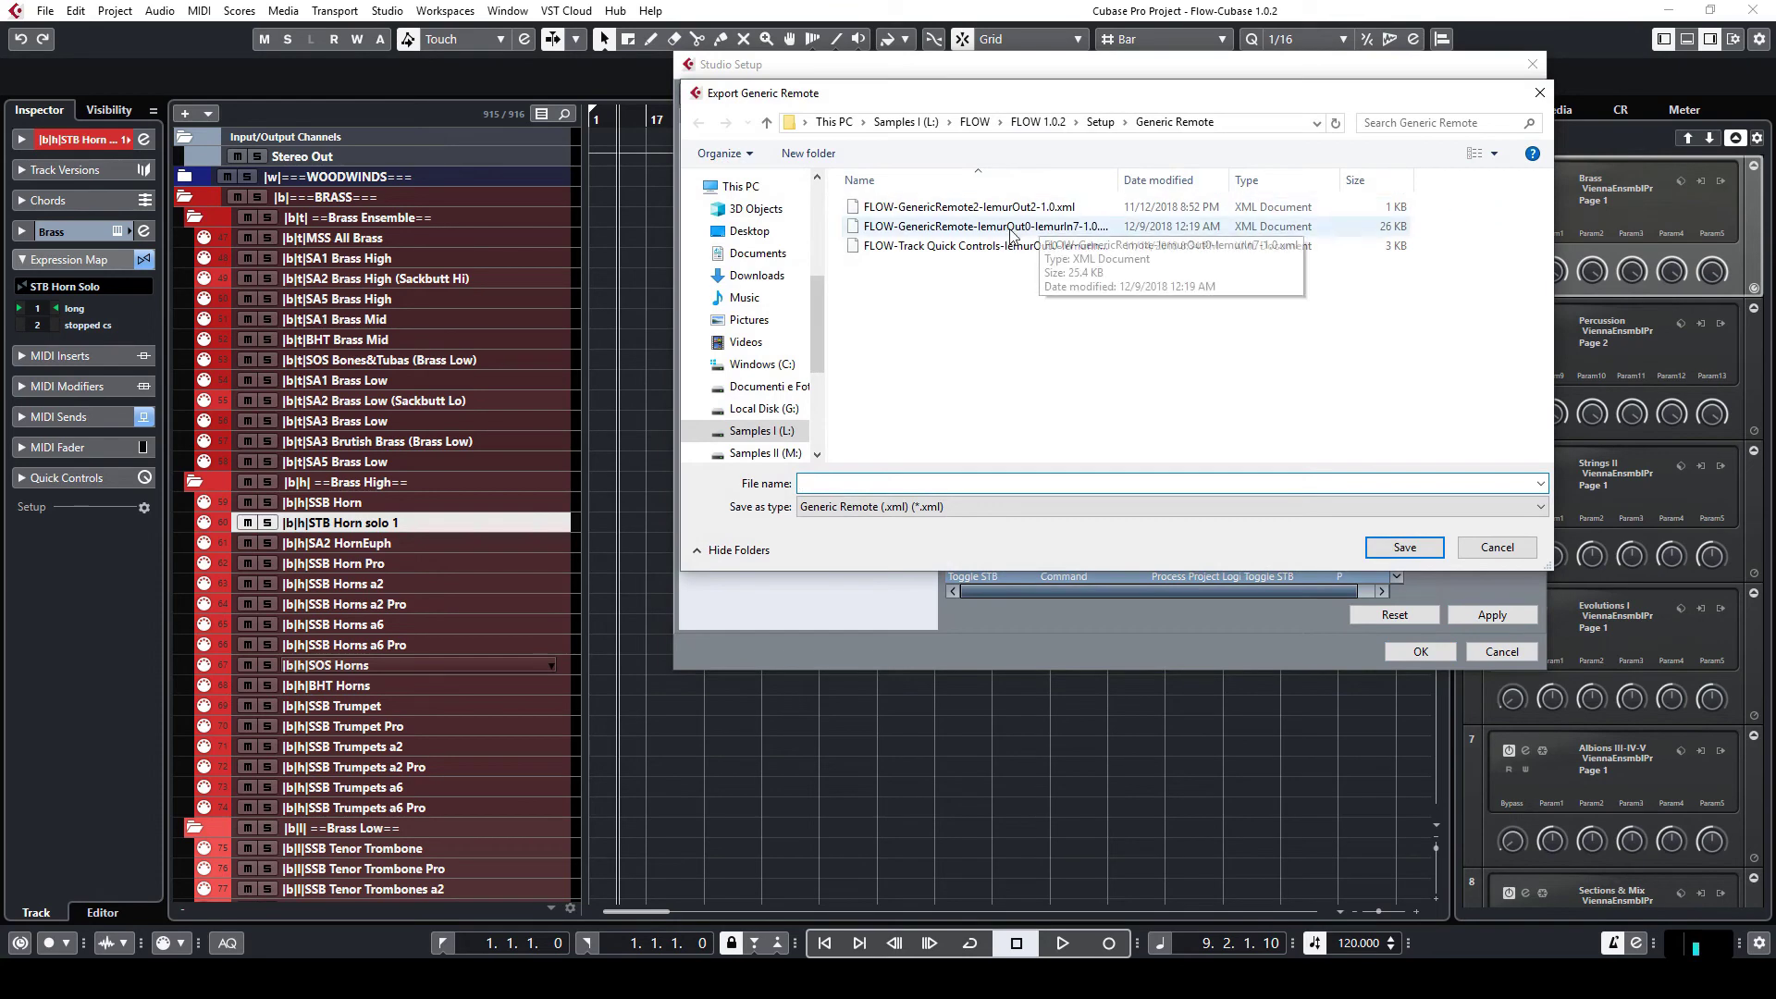
pyautogui.click(1498, 547)
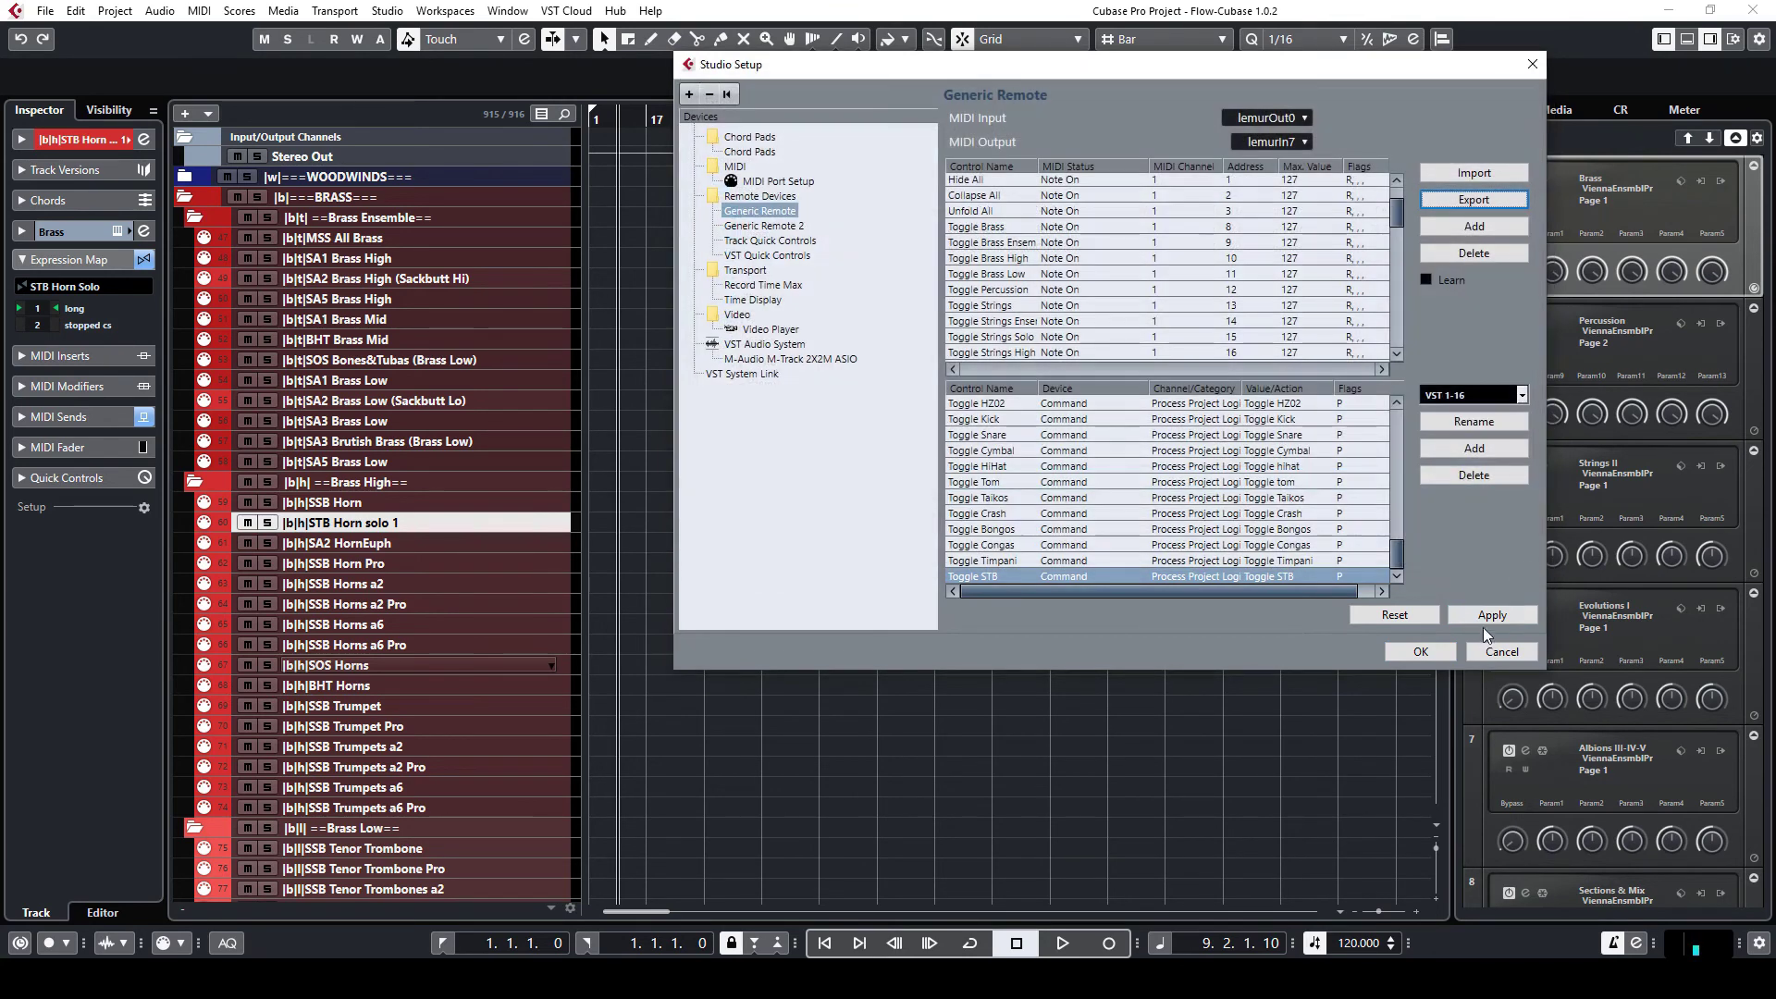
pyautogui.click(1422, 651)
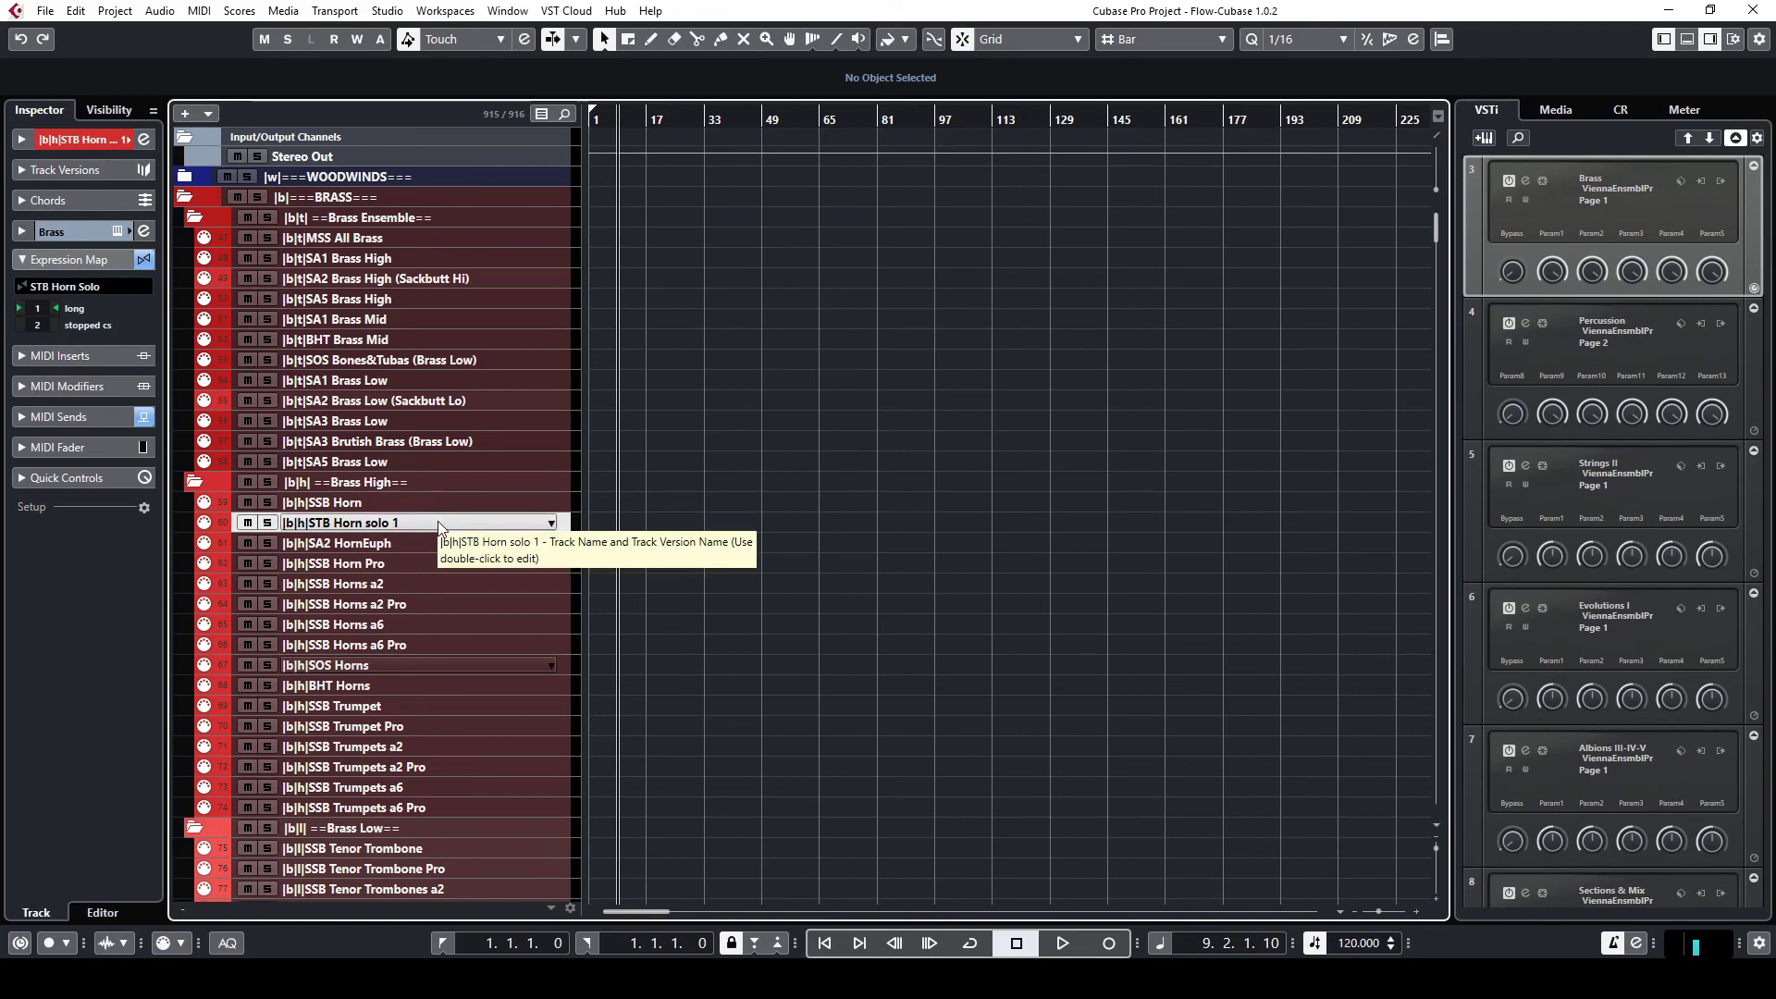
# Switch to Lemur Editor, duplicate the Eric Whitacre Choir button in the sound library page and place the copy directly below it.
pyautogui.click(814, 979)
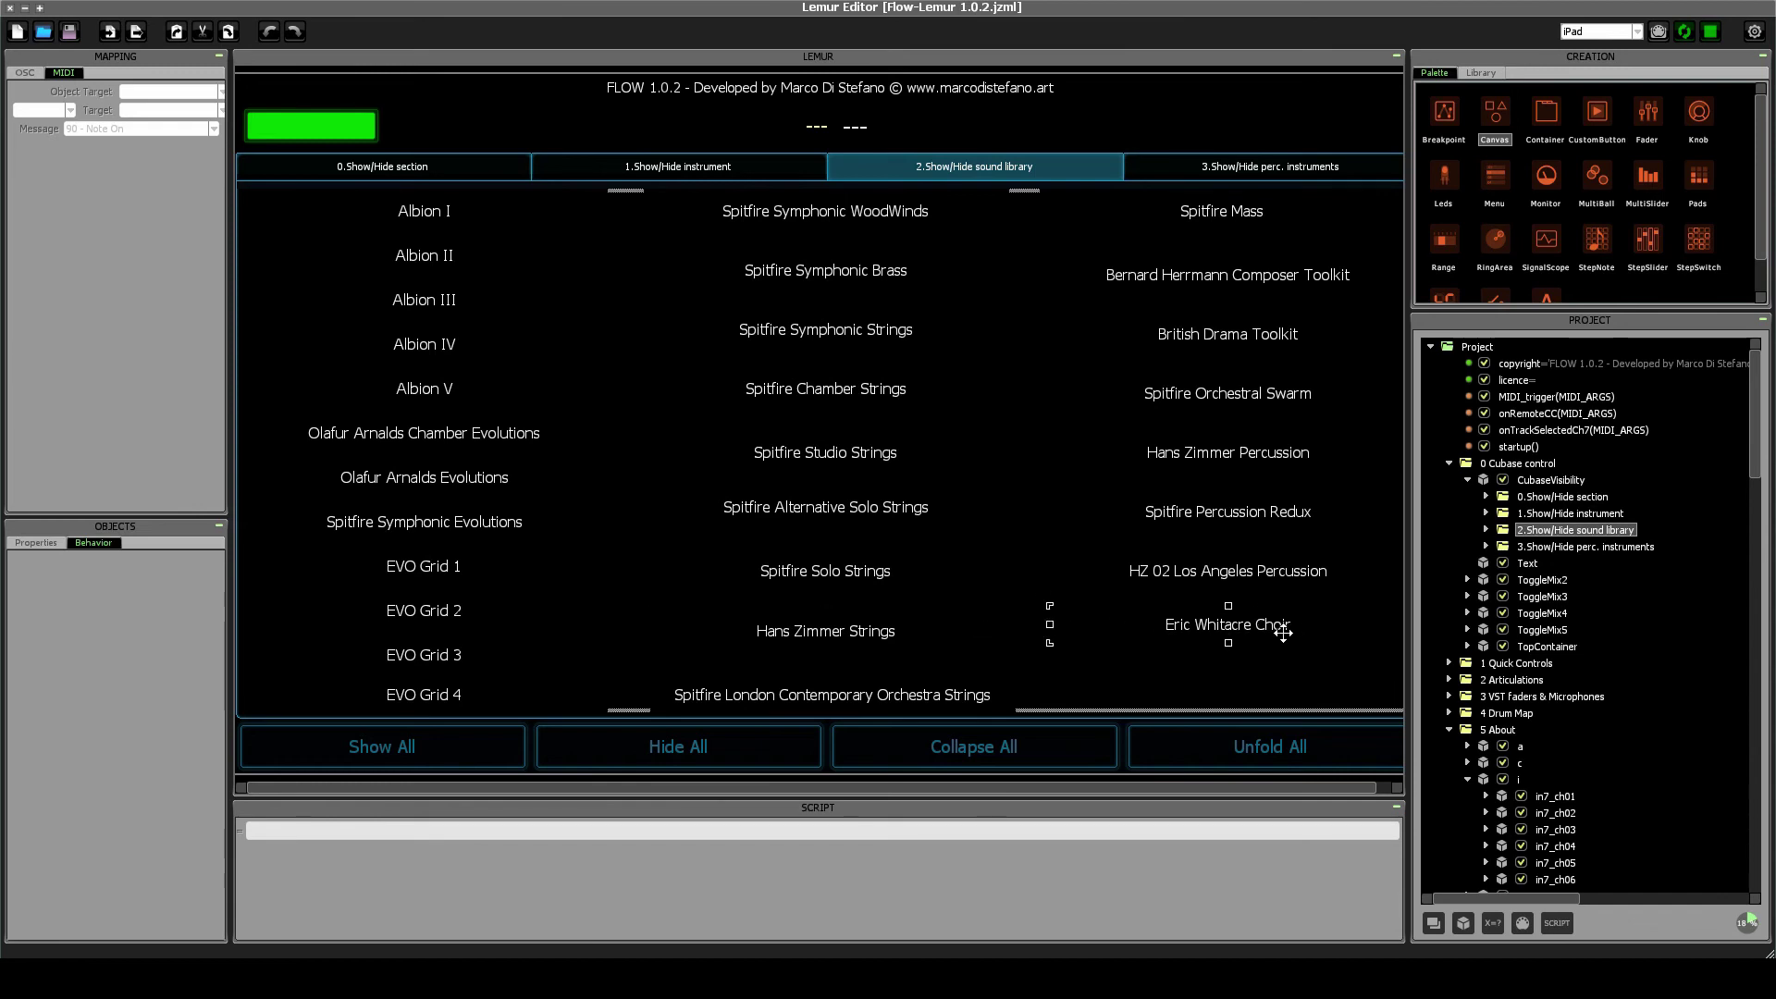
pyautogui.click(1356, 641)
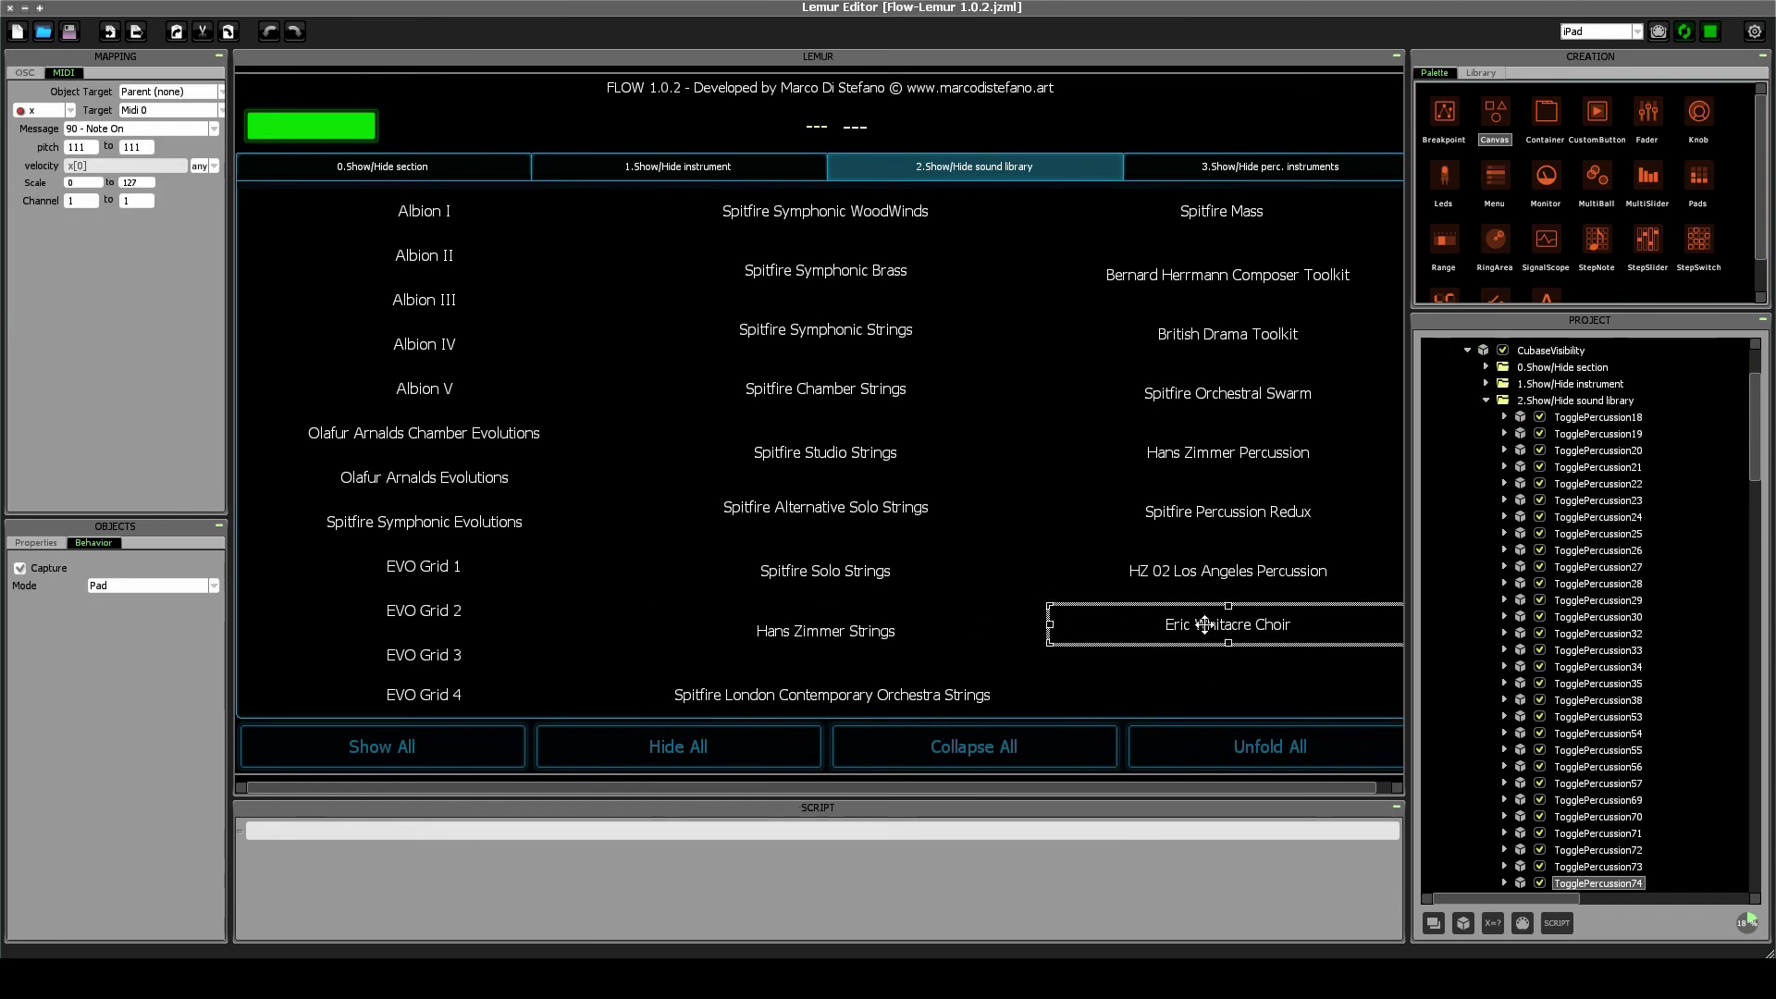
pyautogui.hotkey('ctrl', 'c')
pyautogui.hotkey('ctrl', 'v')
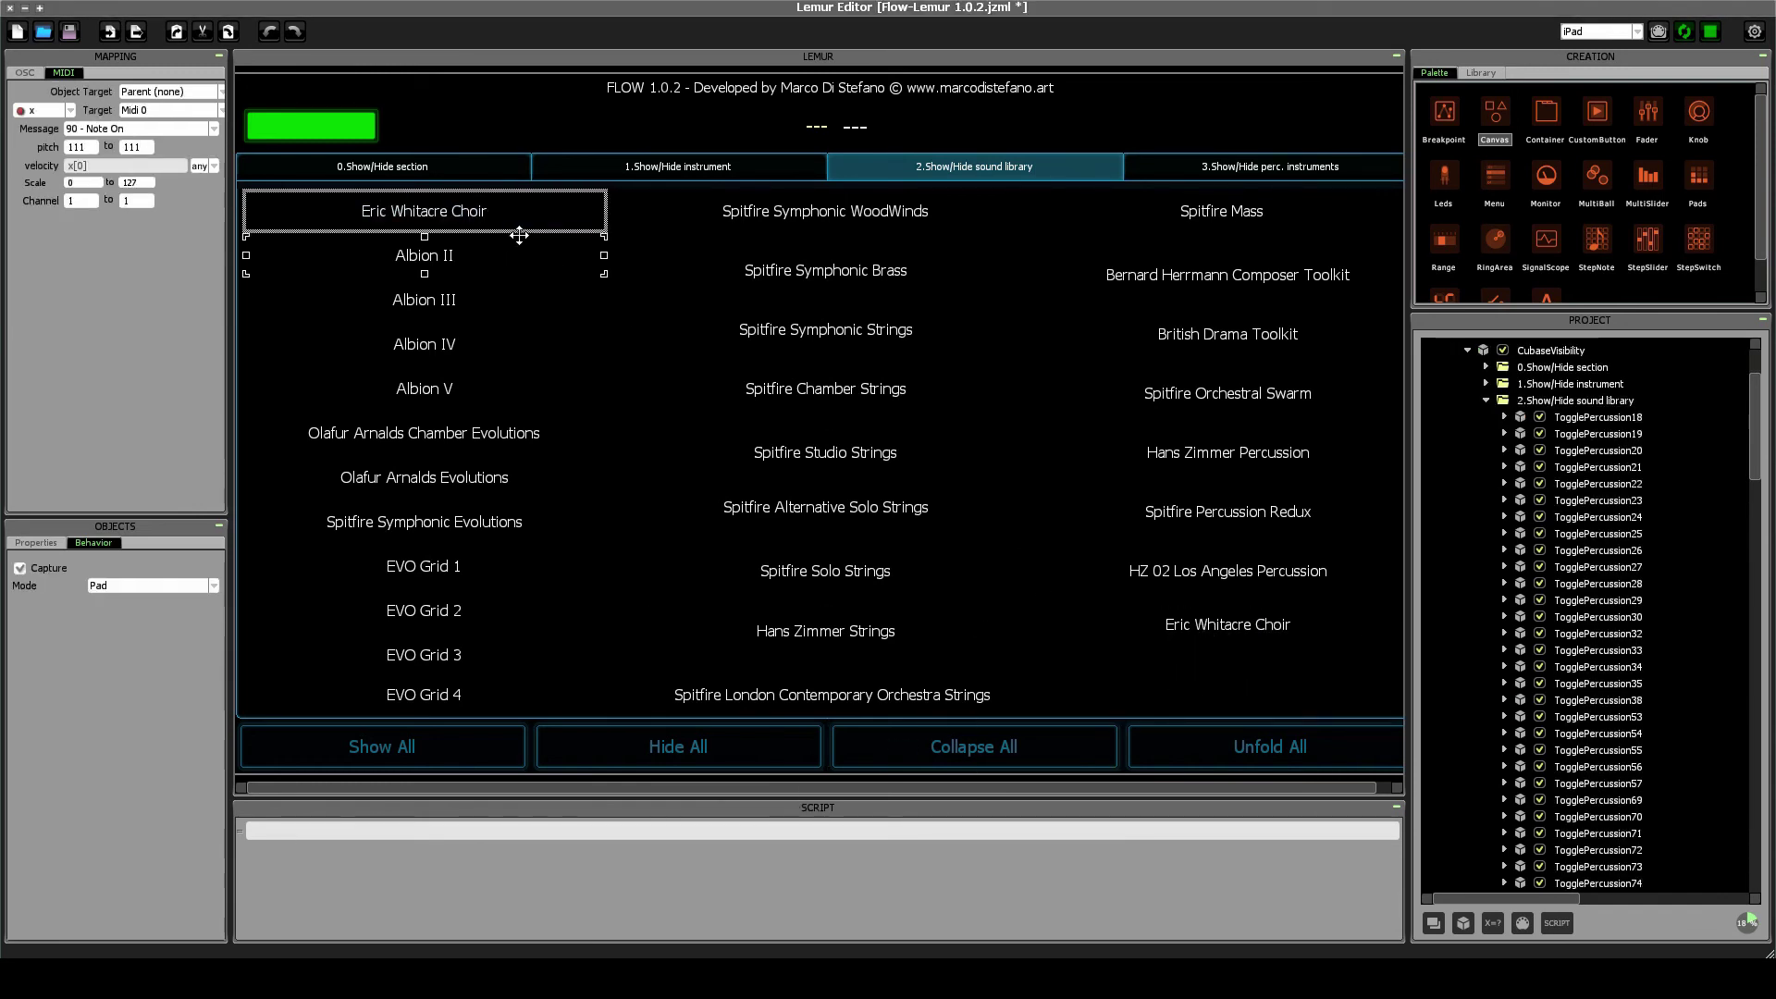
pyautogui.moveTo(520, 221); pyautogui.dragTo(1329, 696)
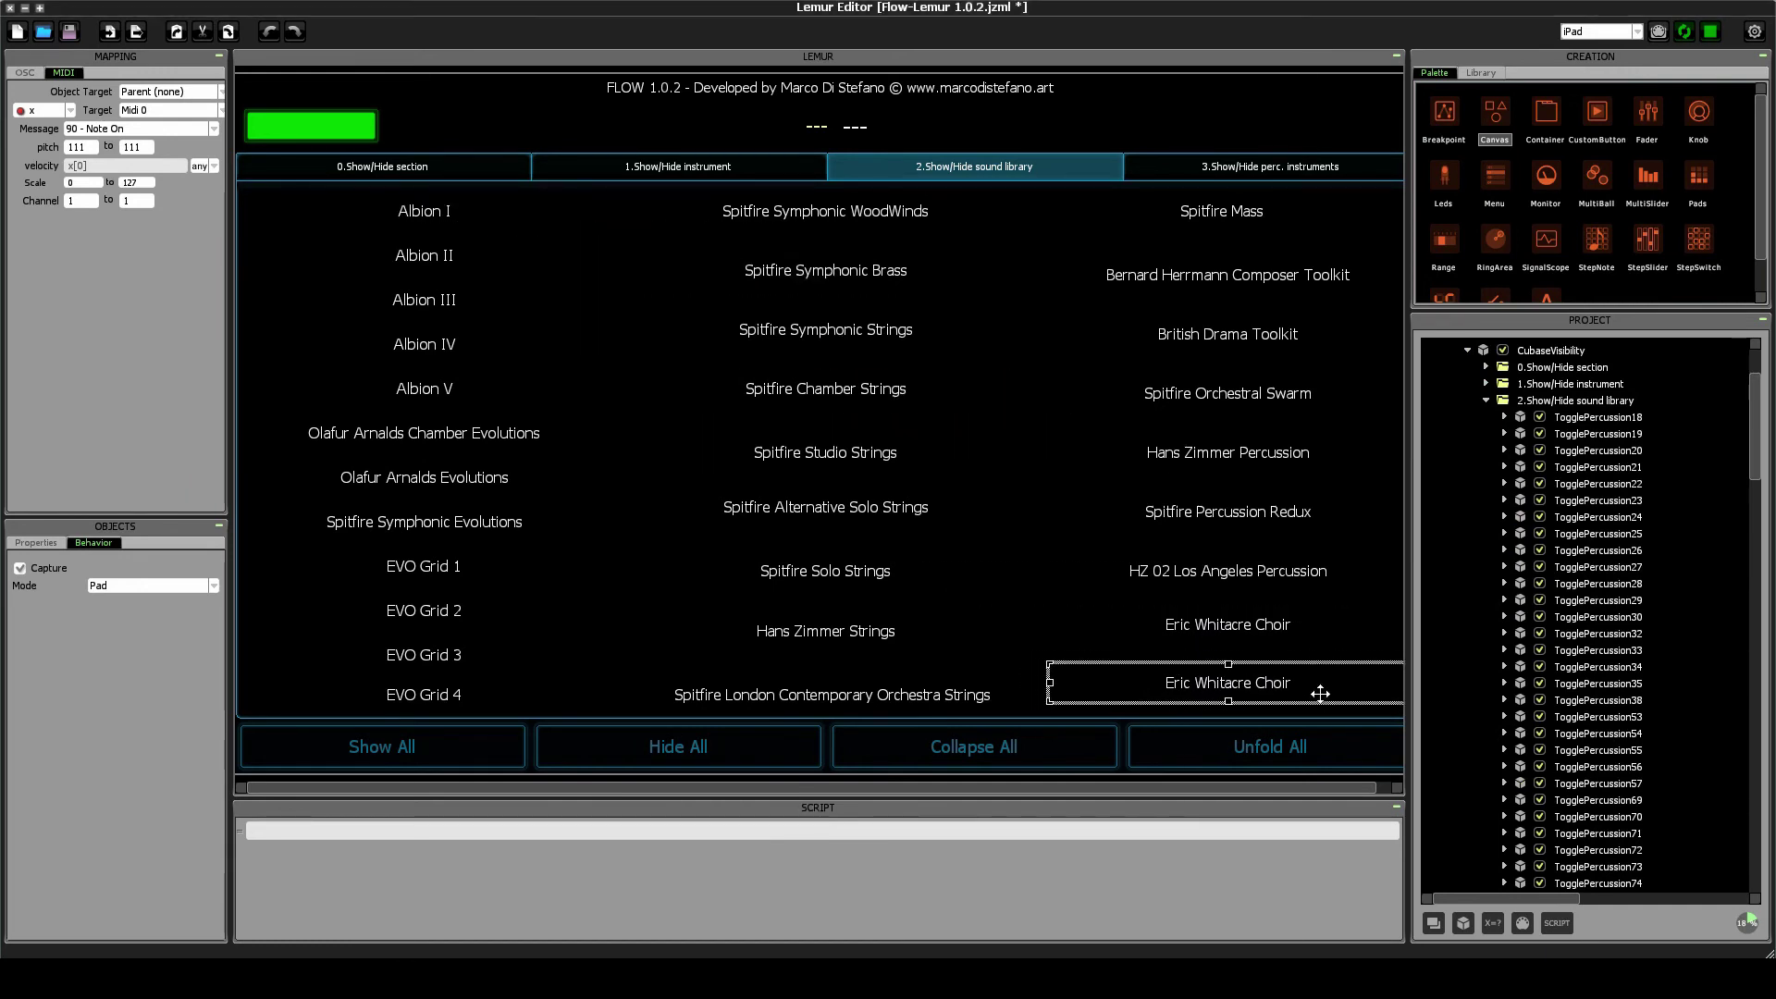
# Switch to Cubase and look up the MIDI channel and address of Toggle STB in Studio Setup's Generic Remote.
pyautogui.click(389, 350)
pyautogui.click(540, 978)
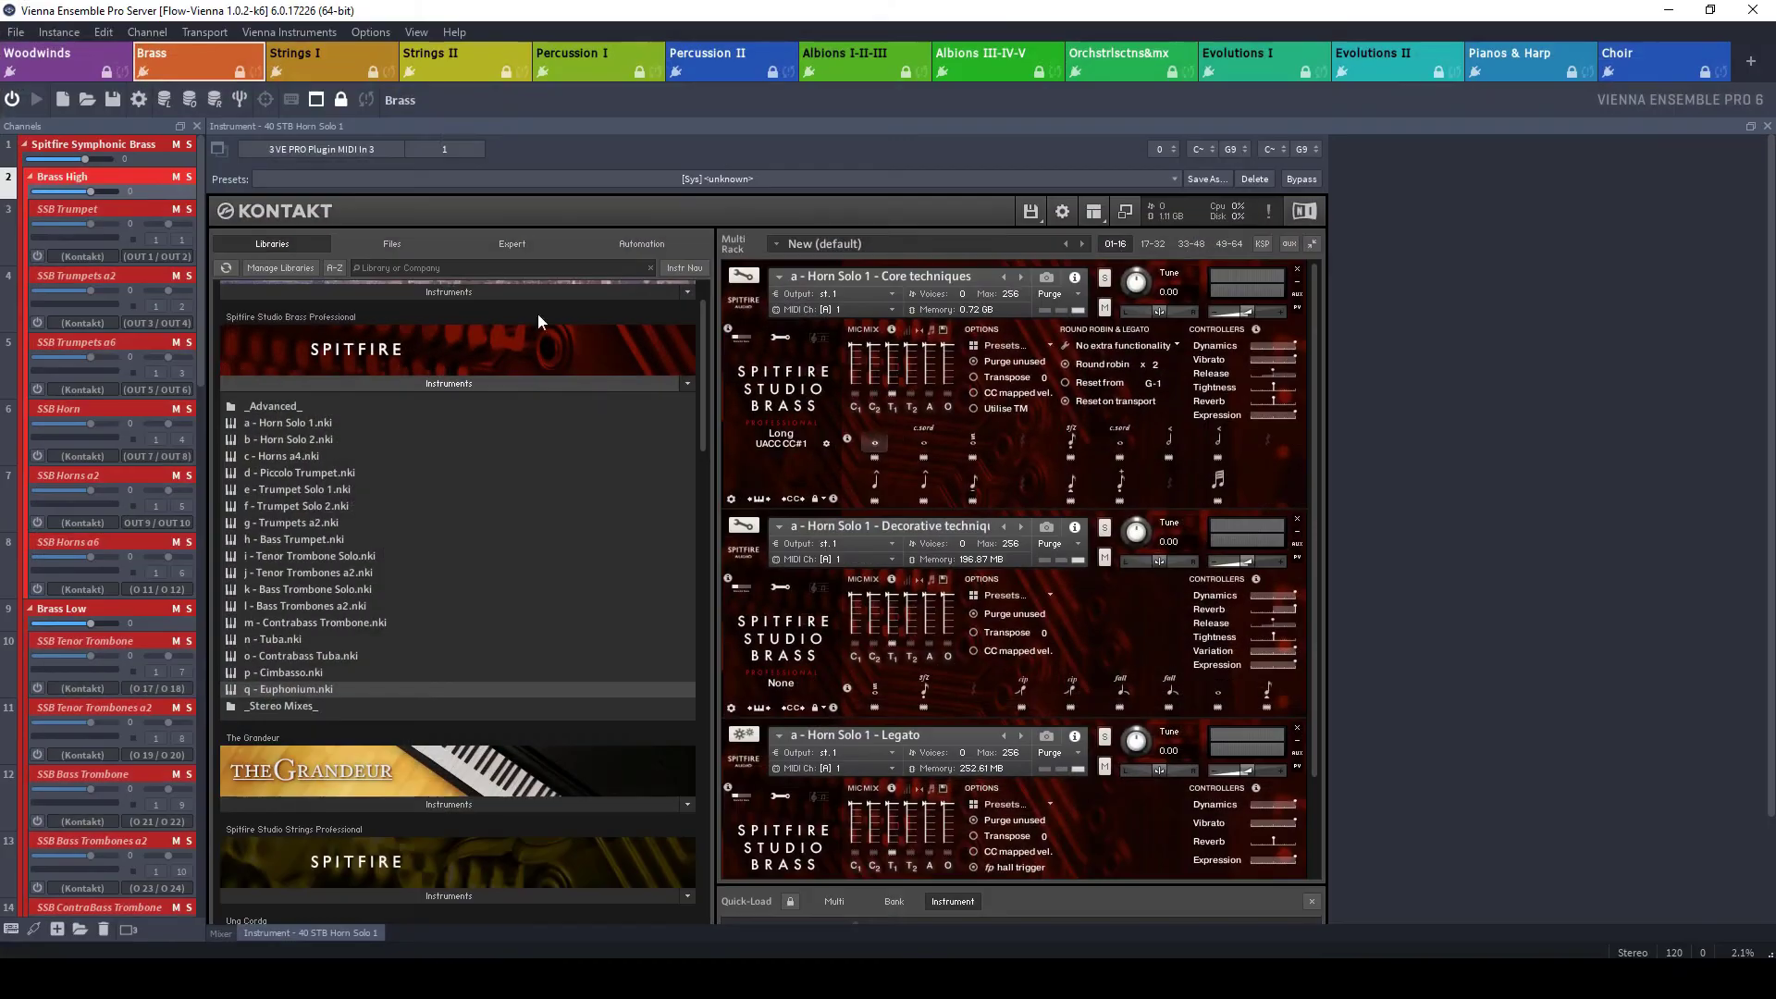
pyautogui.click(469, 979)
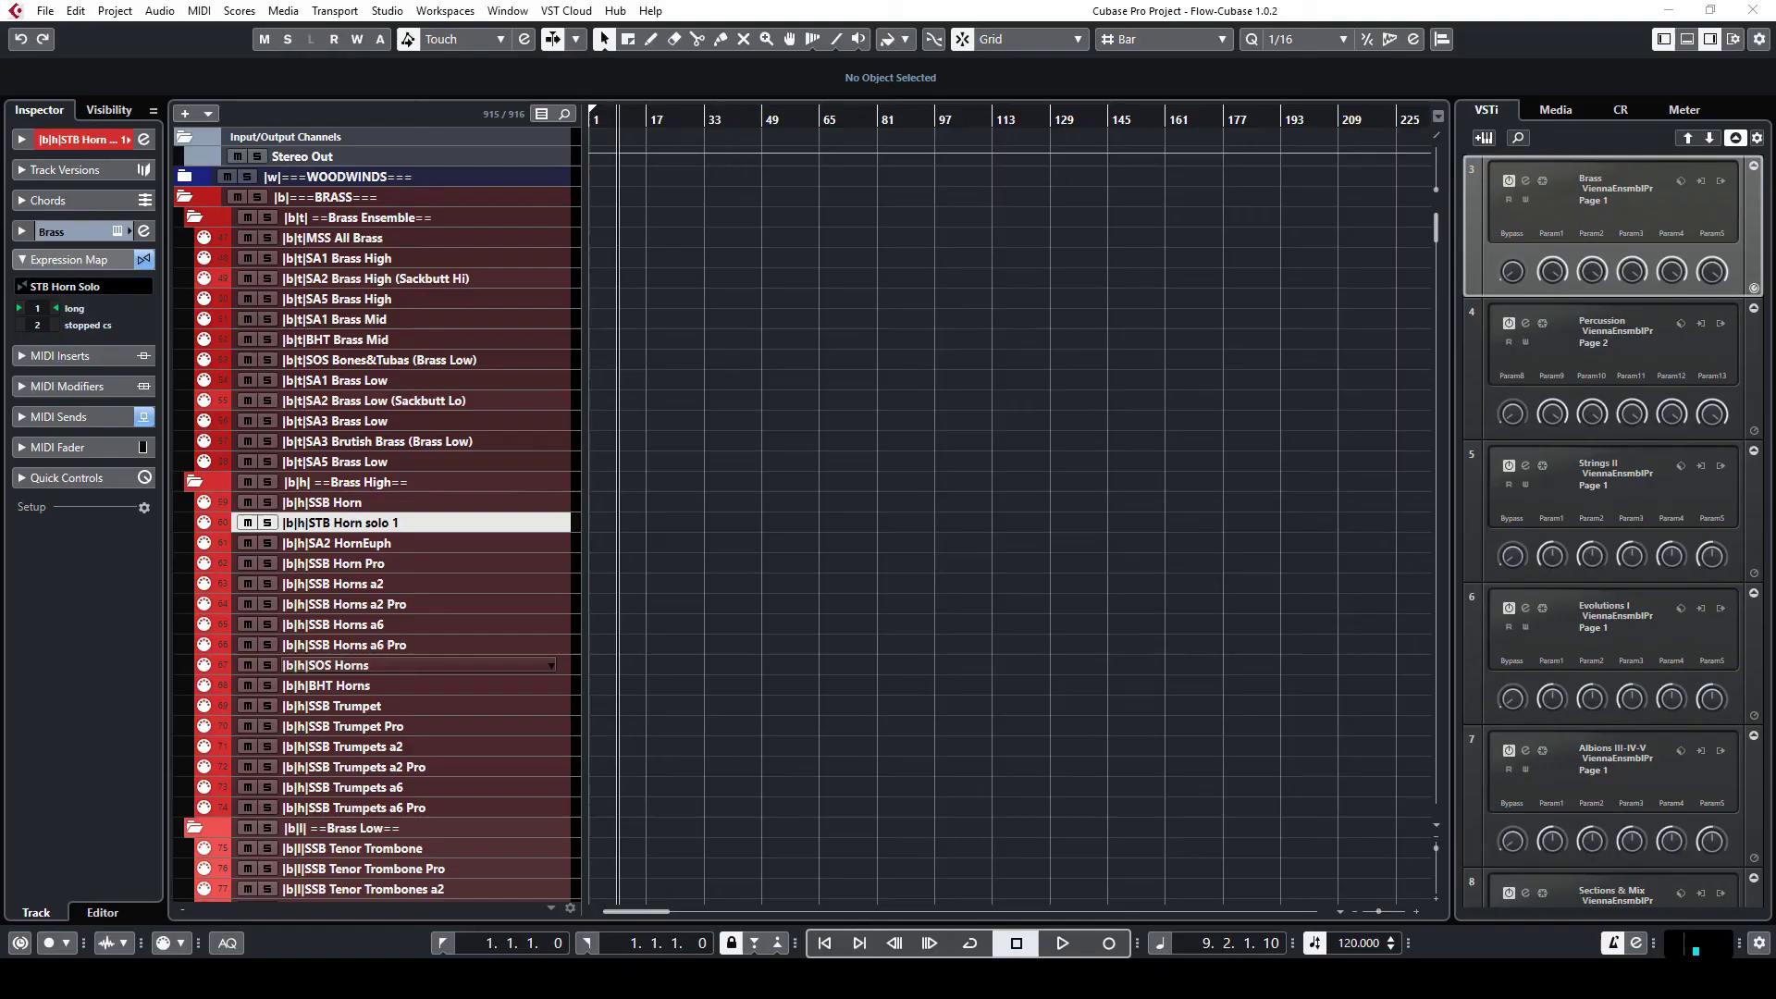
pyautogui.click(387, 10)
pyautogui.click(466, 333)
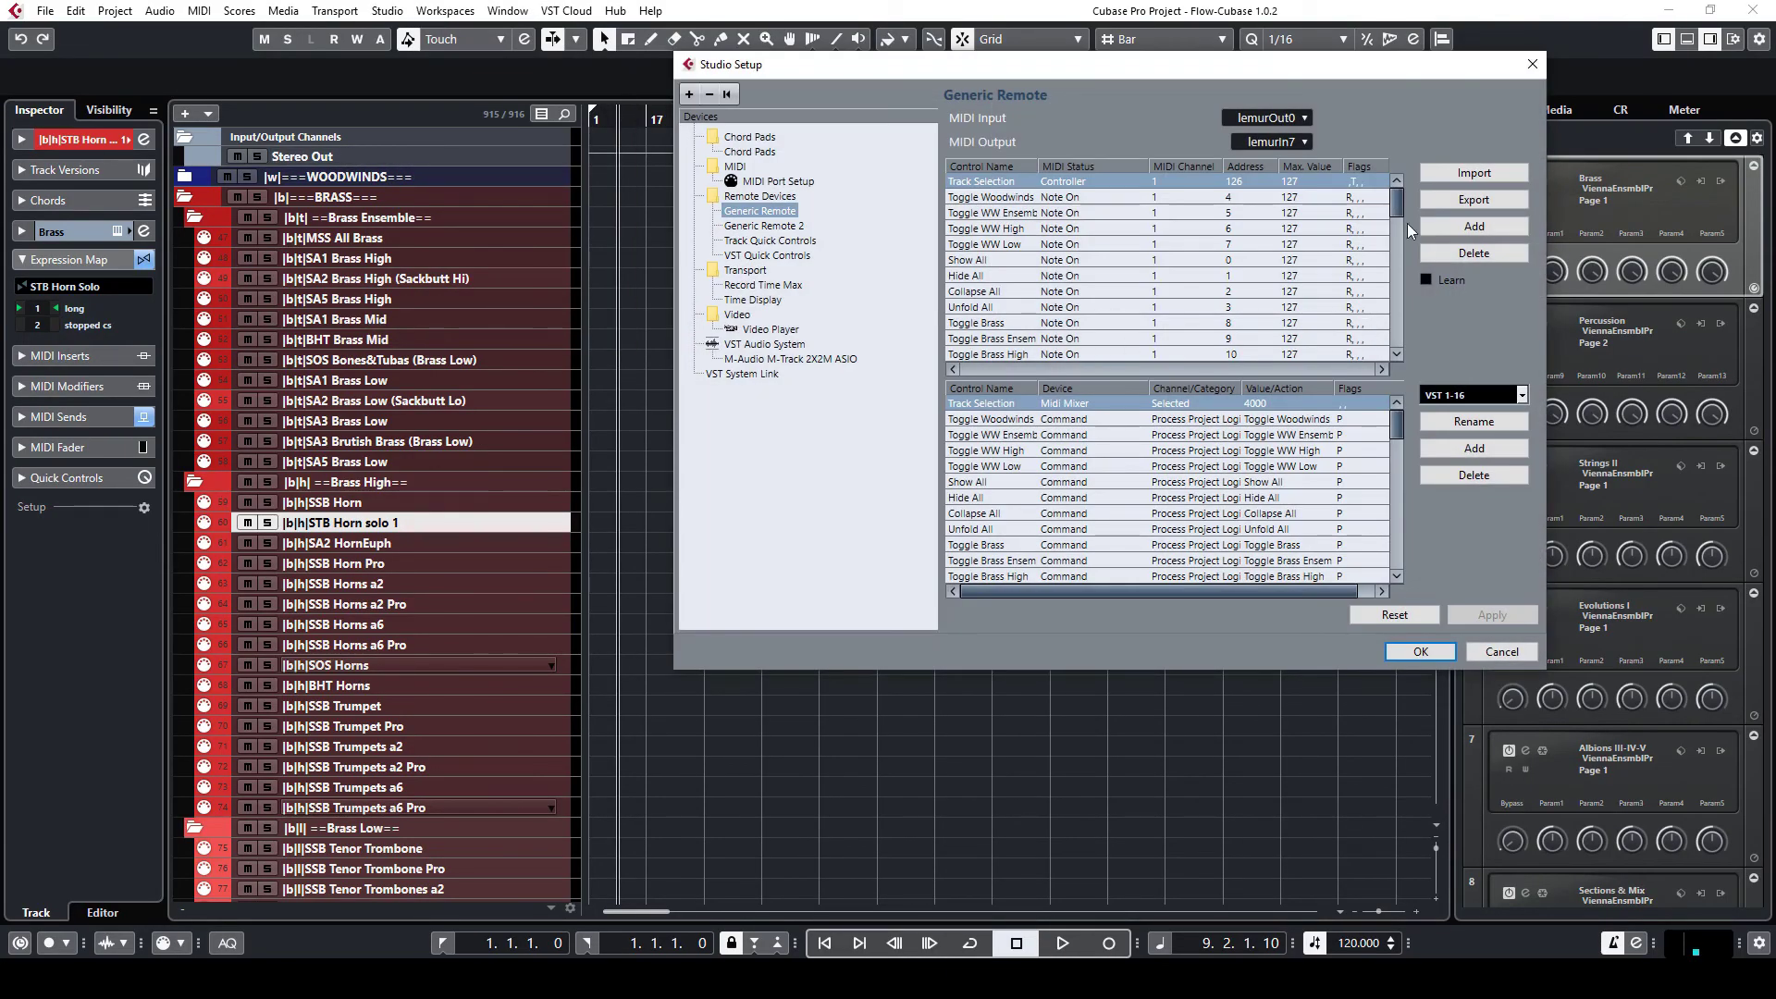
pyautogui.moveTo(1396, 227); pyautogui.dragTo(1396, 326)
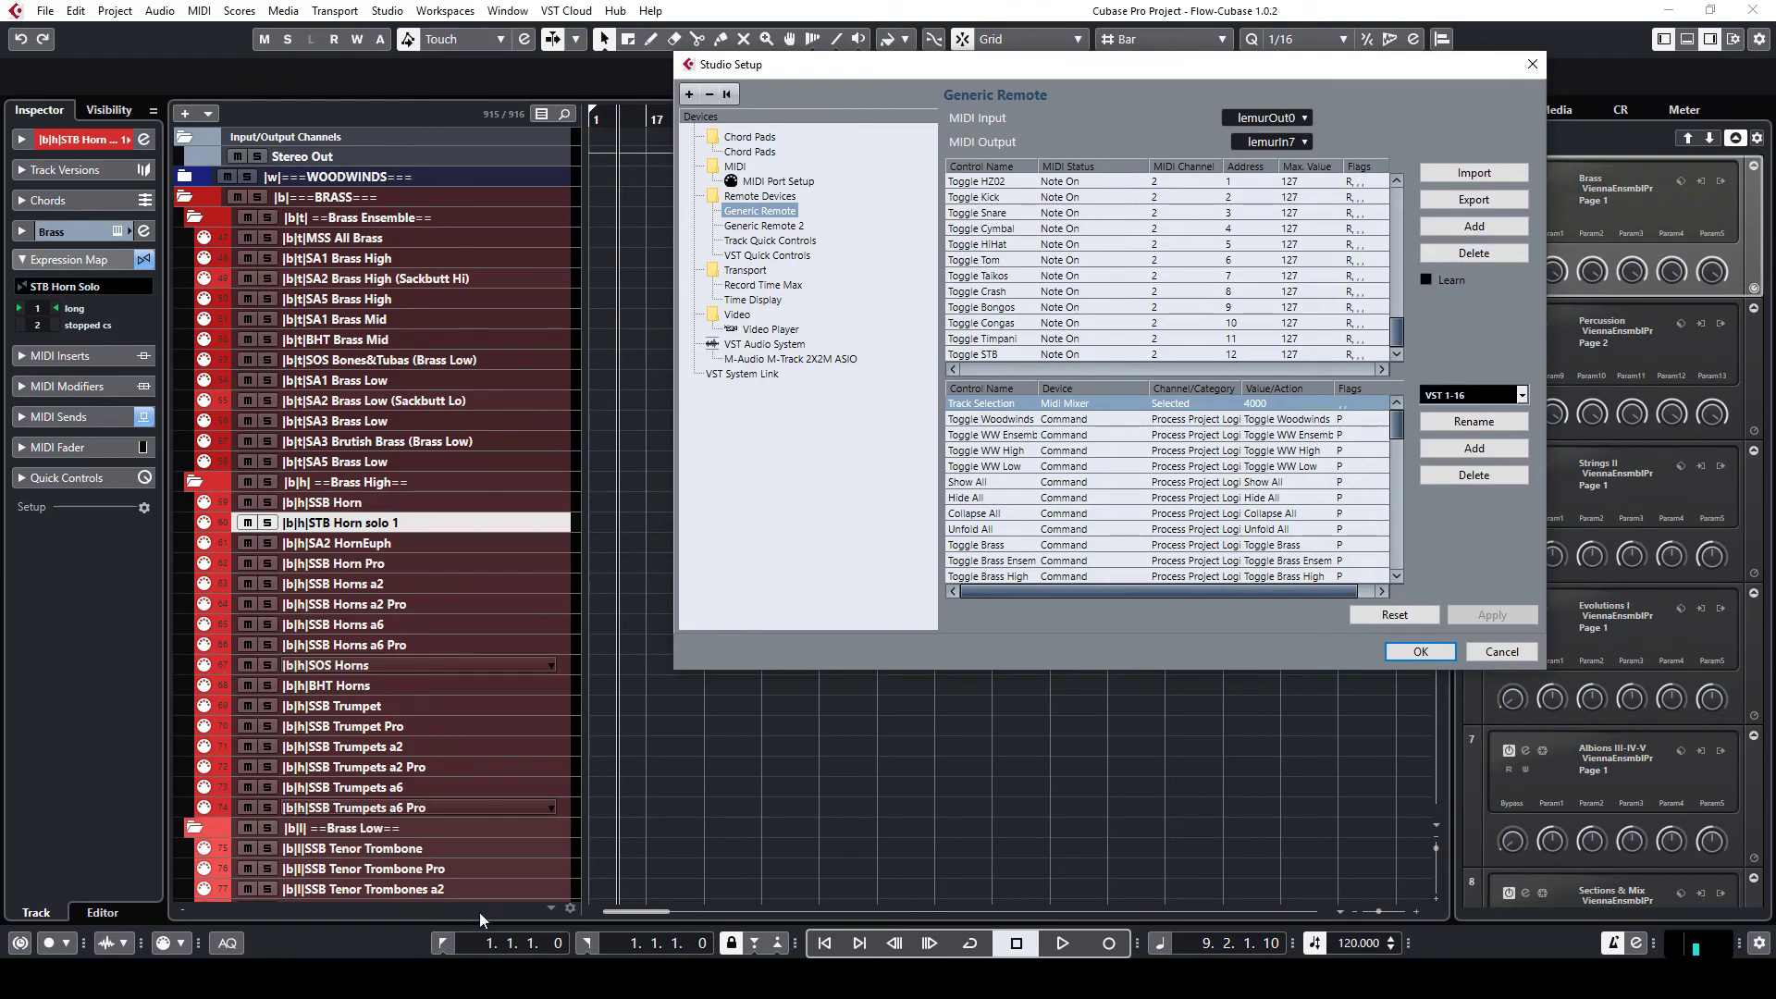
# Back in Lemur Editor, set the copied button's MIDI mapping to channel 2 and pitch 12.
pyautogui.click(518, 979)
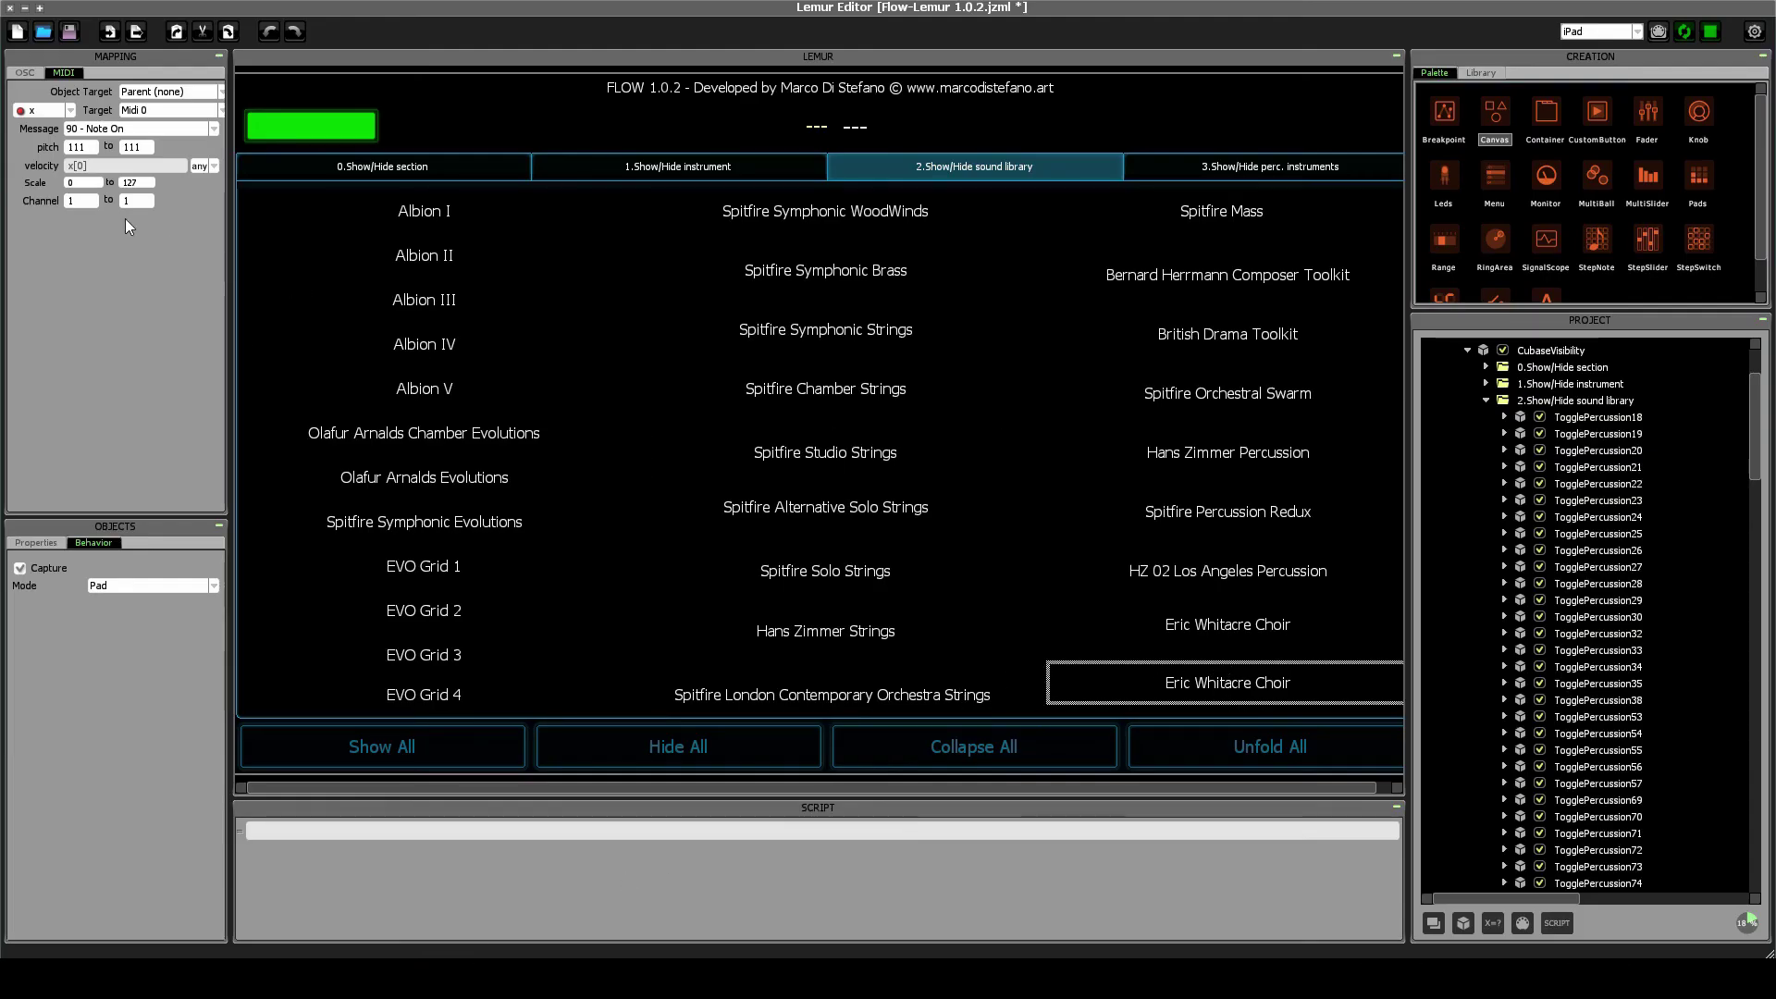
pyautogui.doubleClick(71, 199)
pyautogui.write('2')
pyautogui.doubleClick(79, 146)
pyautogui.write('12')
pyautogui.press('Return')
# Change the copied button's label to 'Spitfire Studio Brass' and save the Lemur project.
pyautogui.click(36, 543)
pyautogui.moveTo(212, 653); pyautogui.dragTo(15, 609)
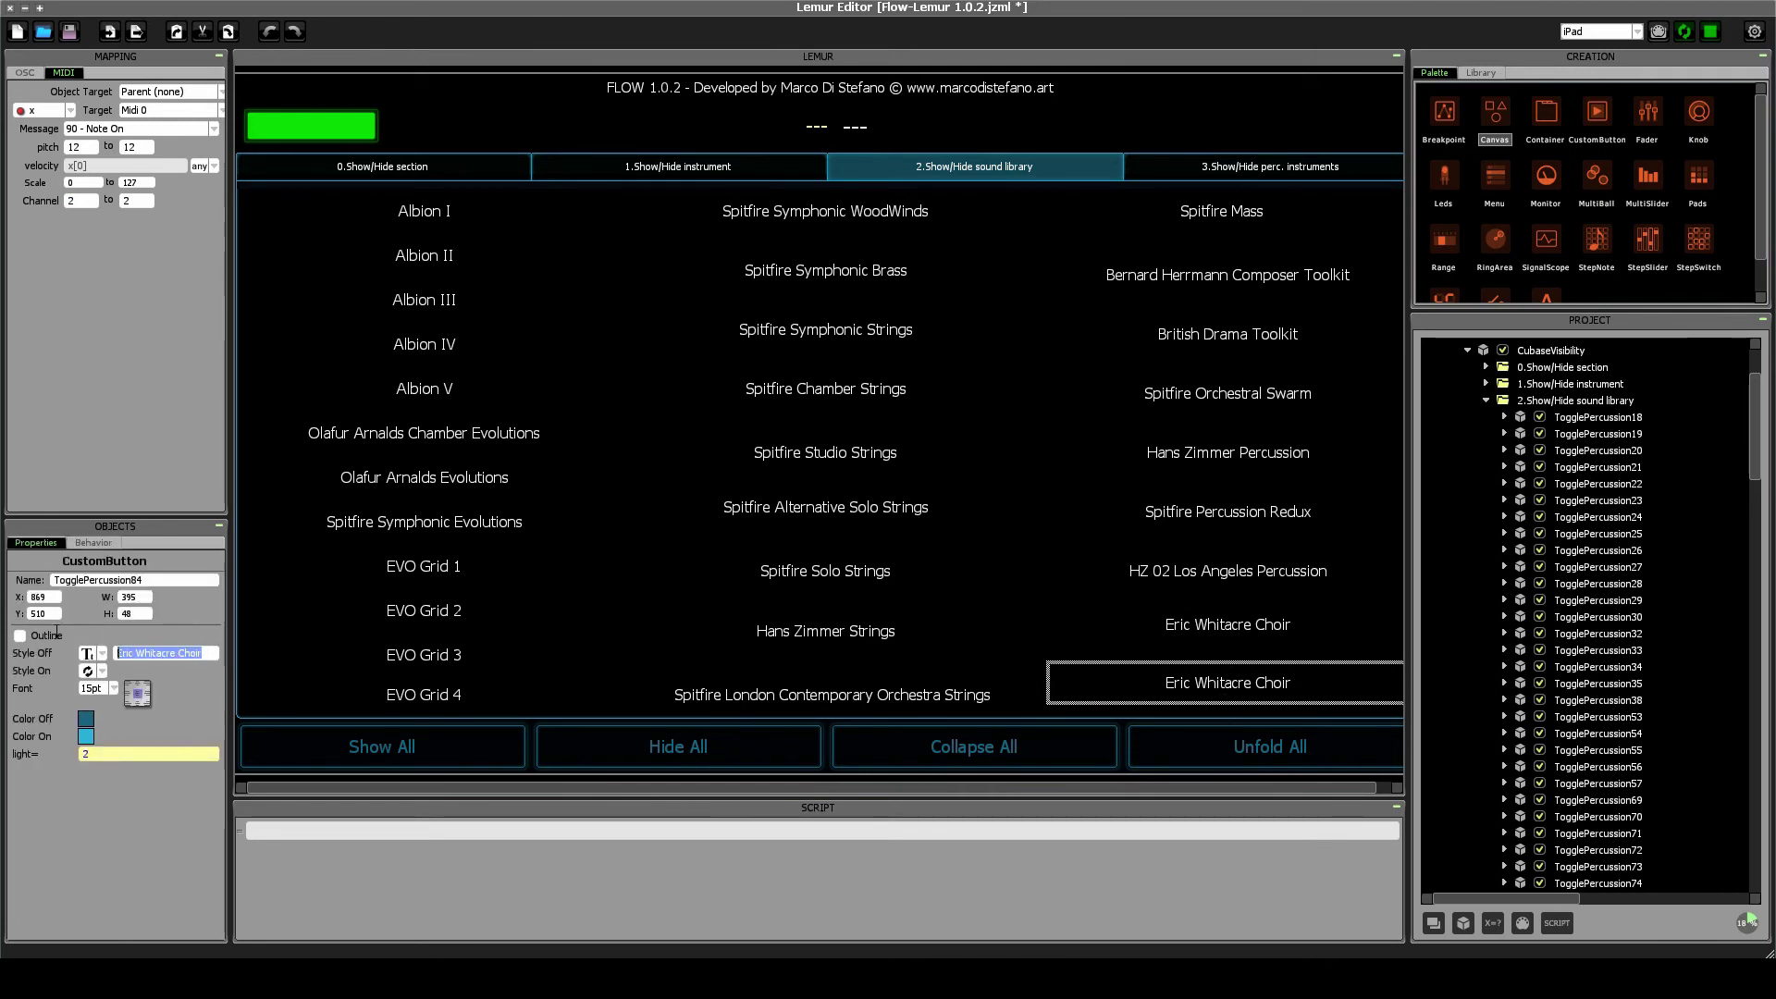
pyautogui.write('Spit')
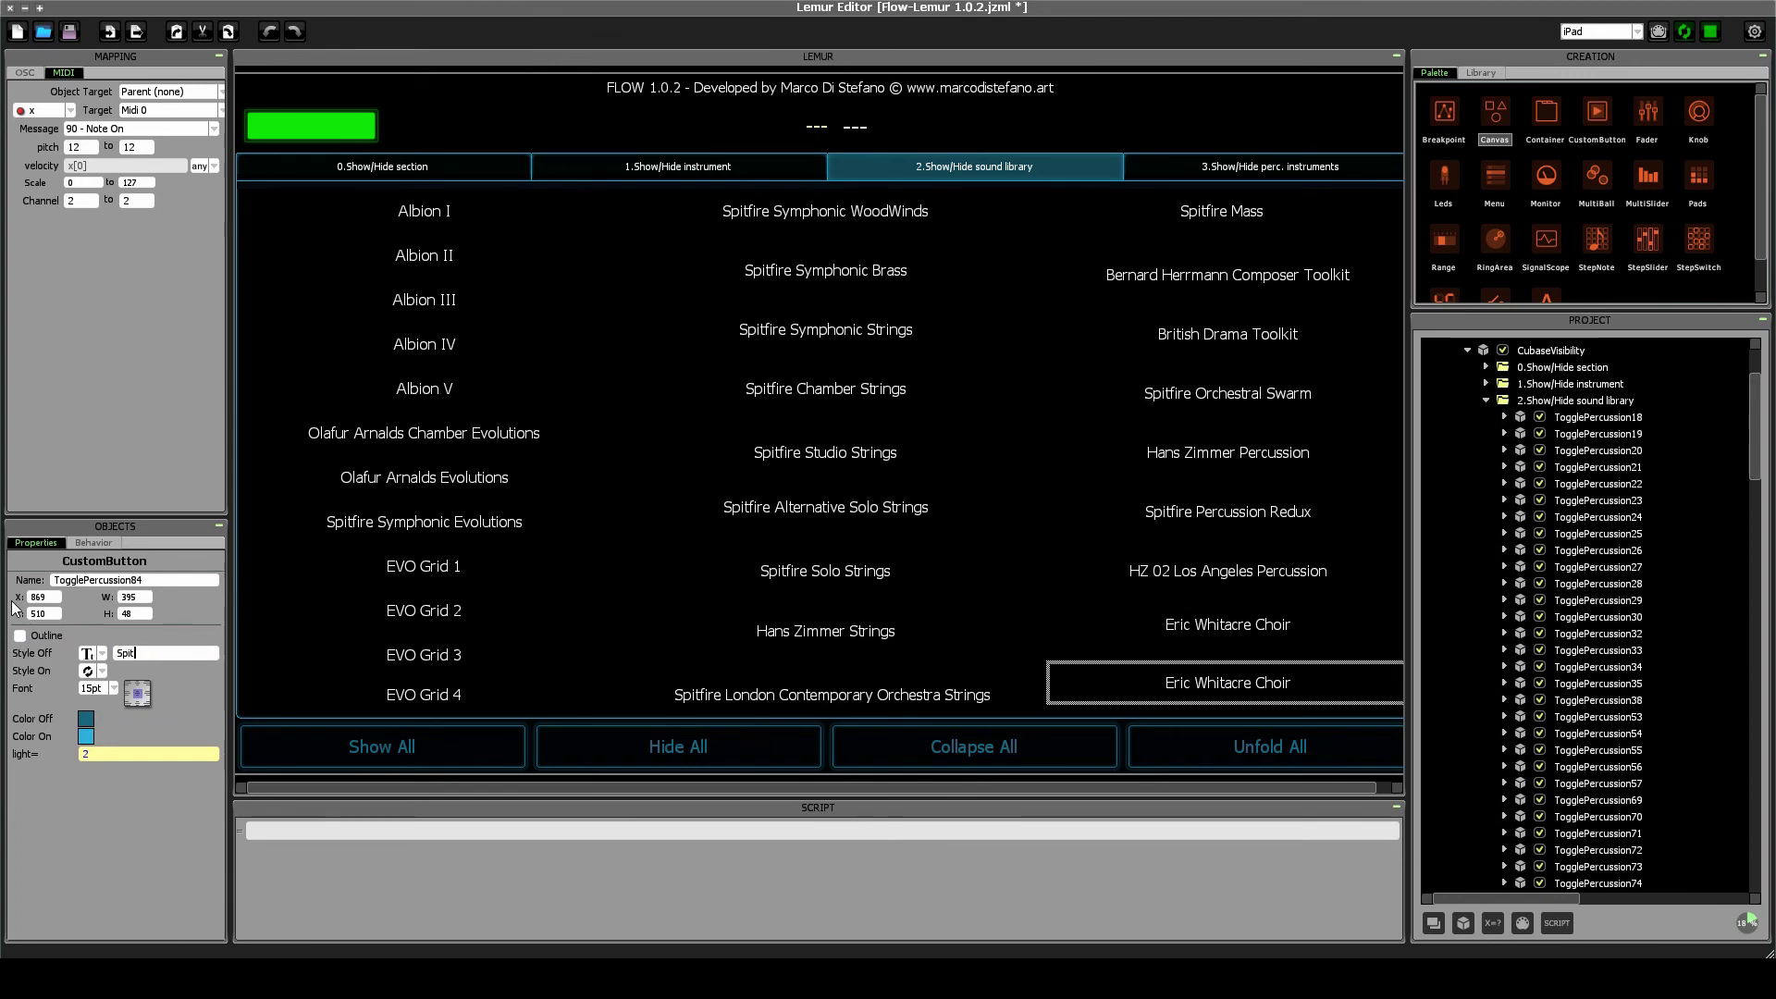
pyautogui.write('fire Studio Brass')
pyautogui.press('Return')
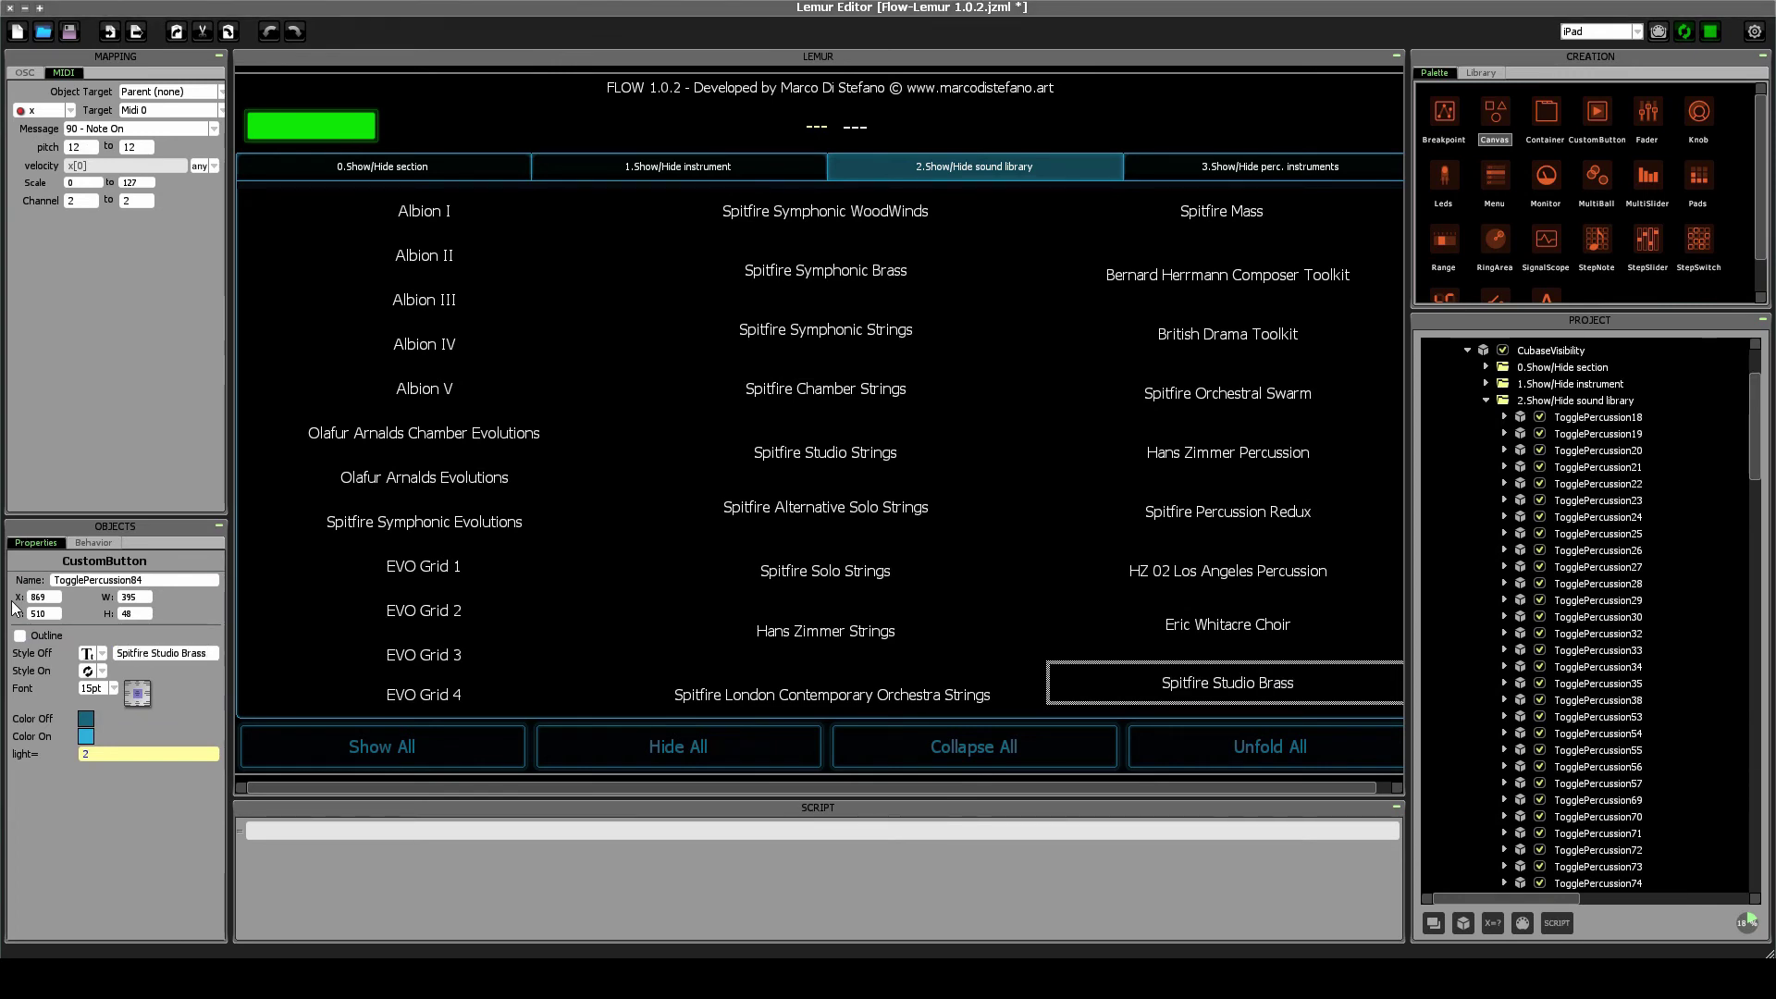
pyautogui.click(69, 31)
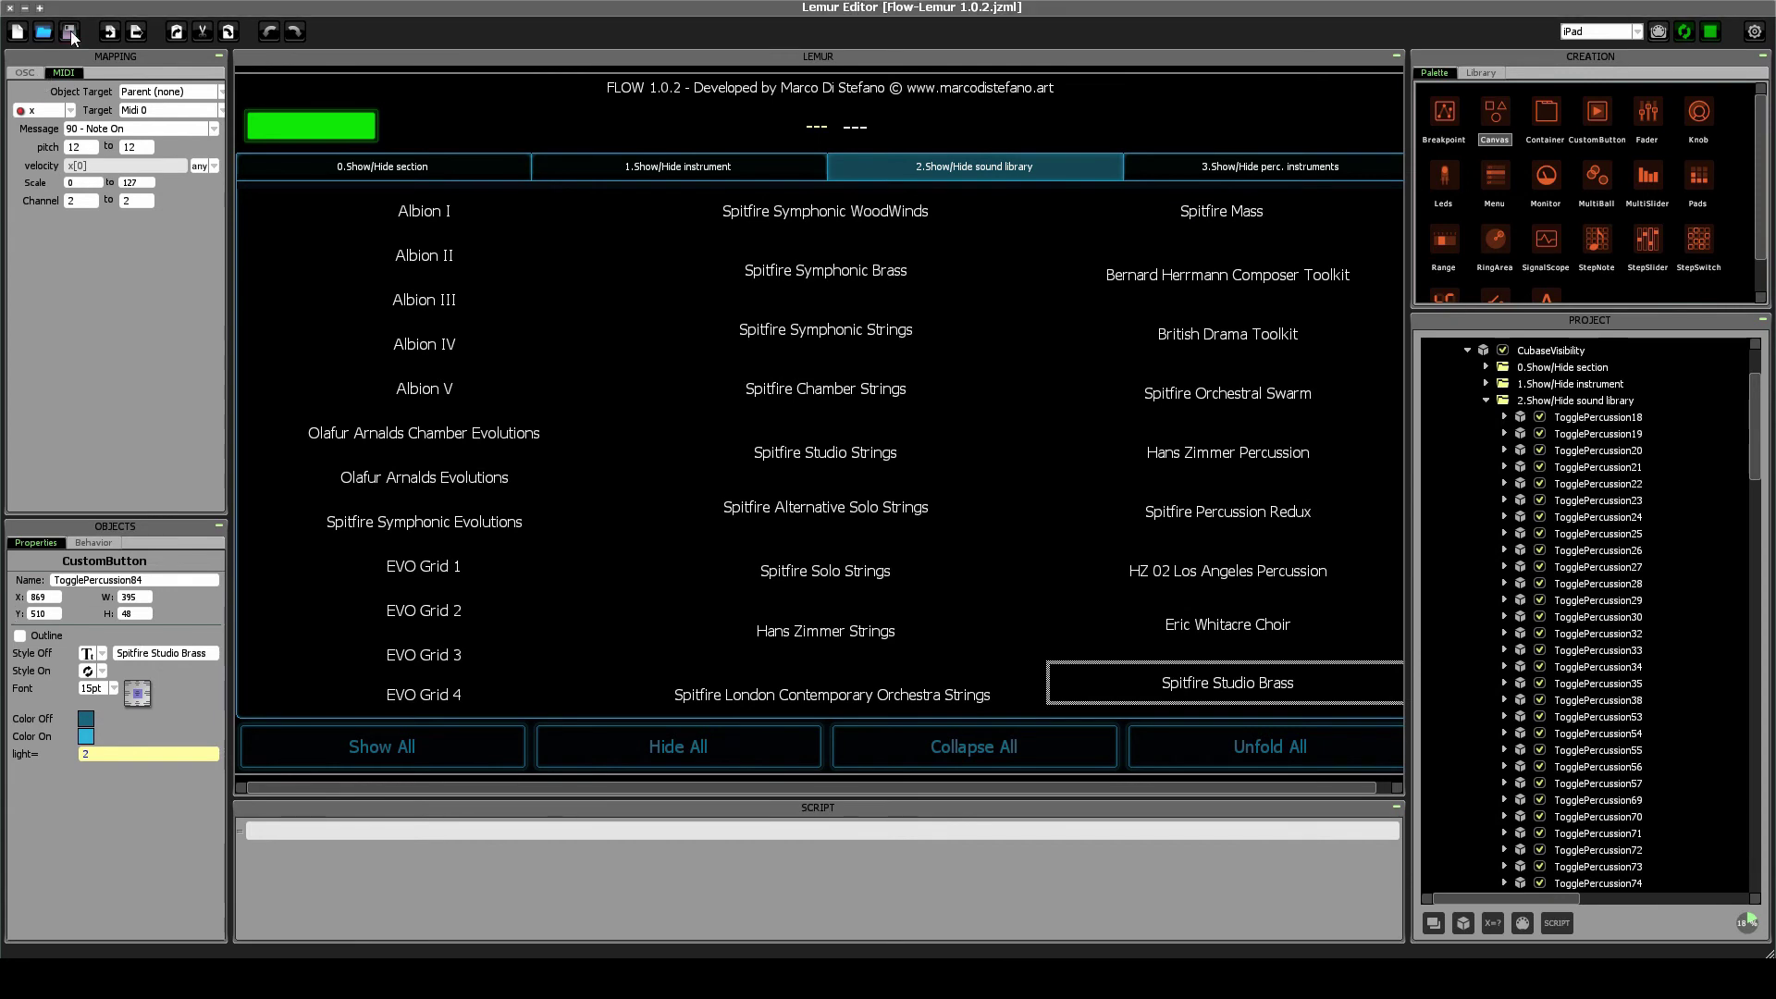
# Switch to Cubase, confirm and close Studio Setup, and collapse the VST Instruments folder in the track list.
pyautogui.moveTo(496, 979)
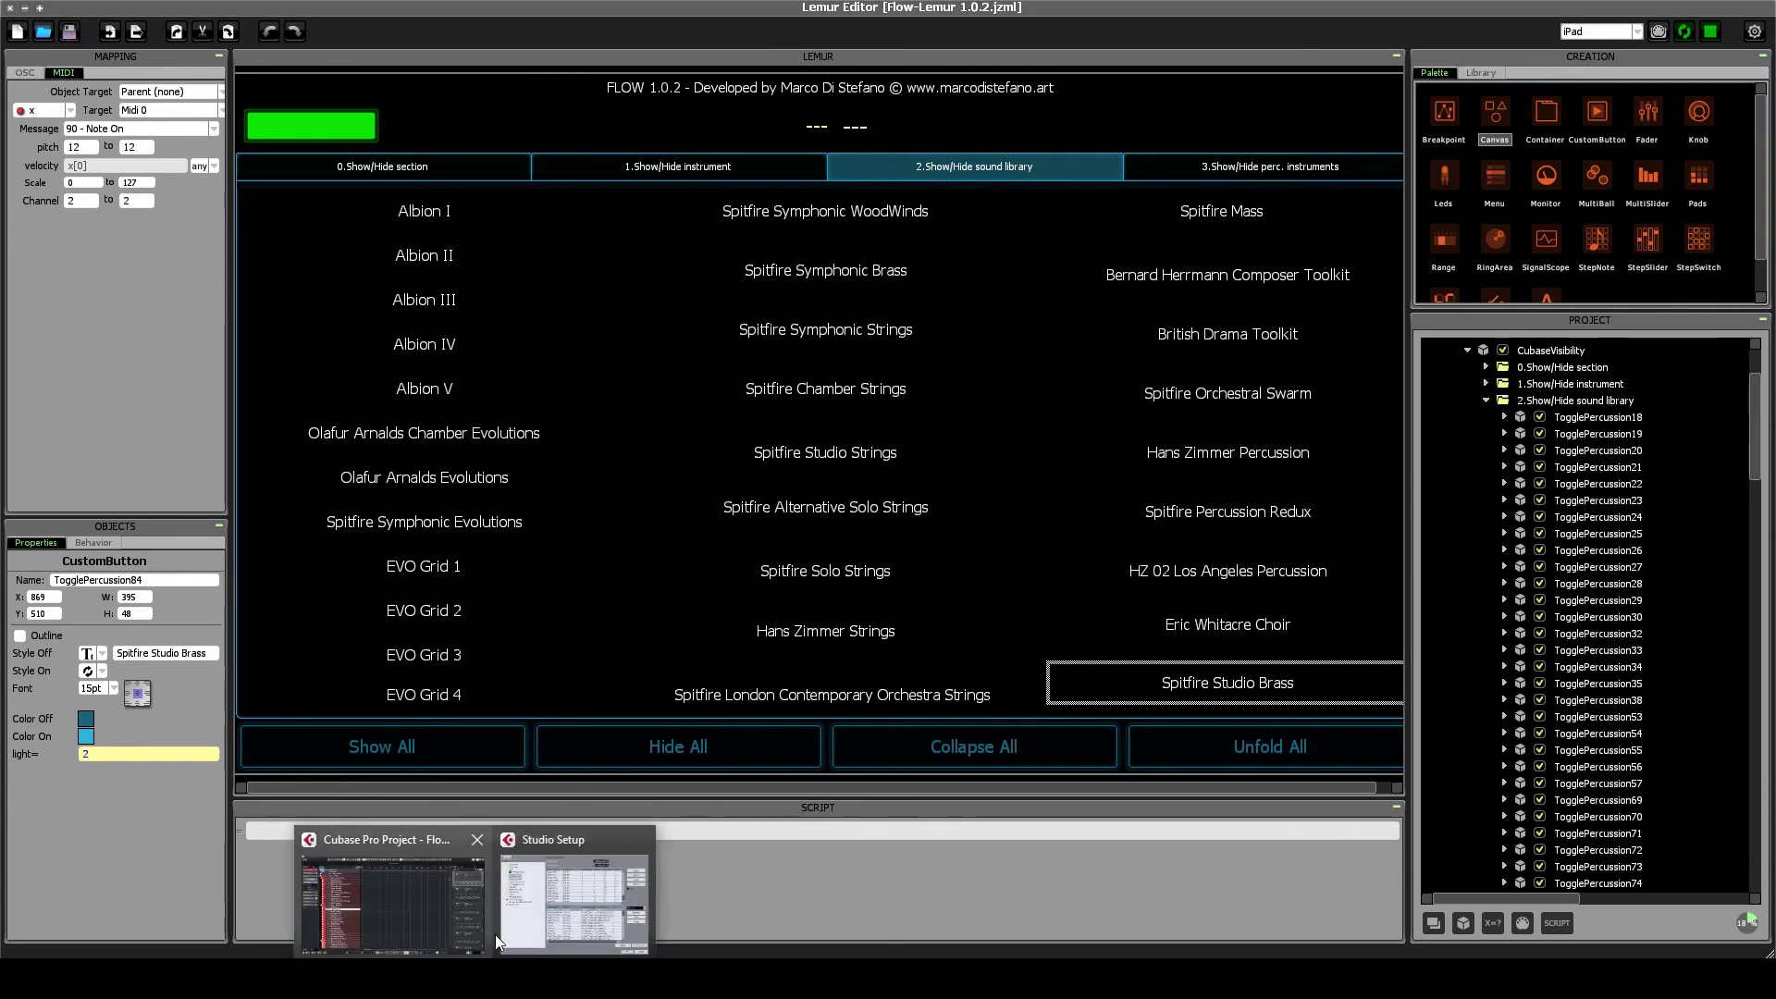
pyautogui.click(447, 890)
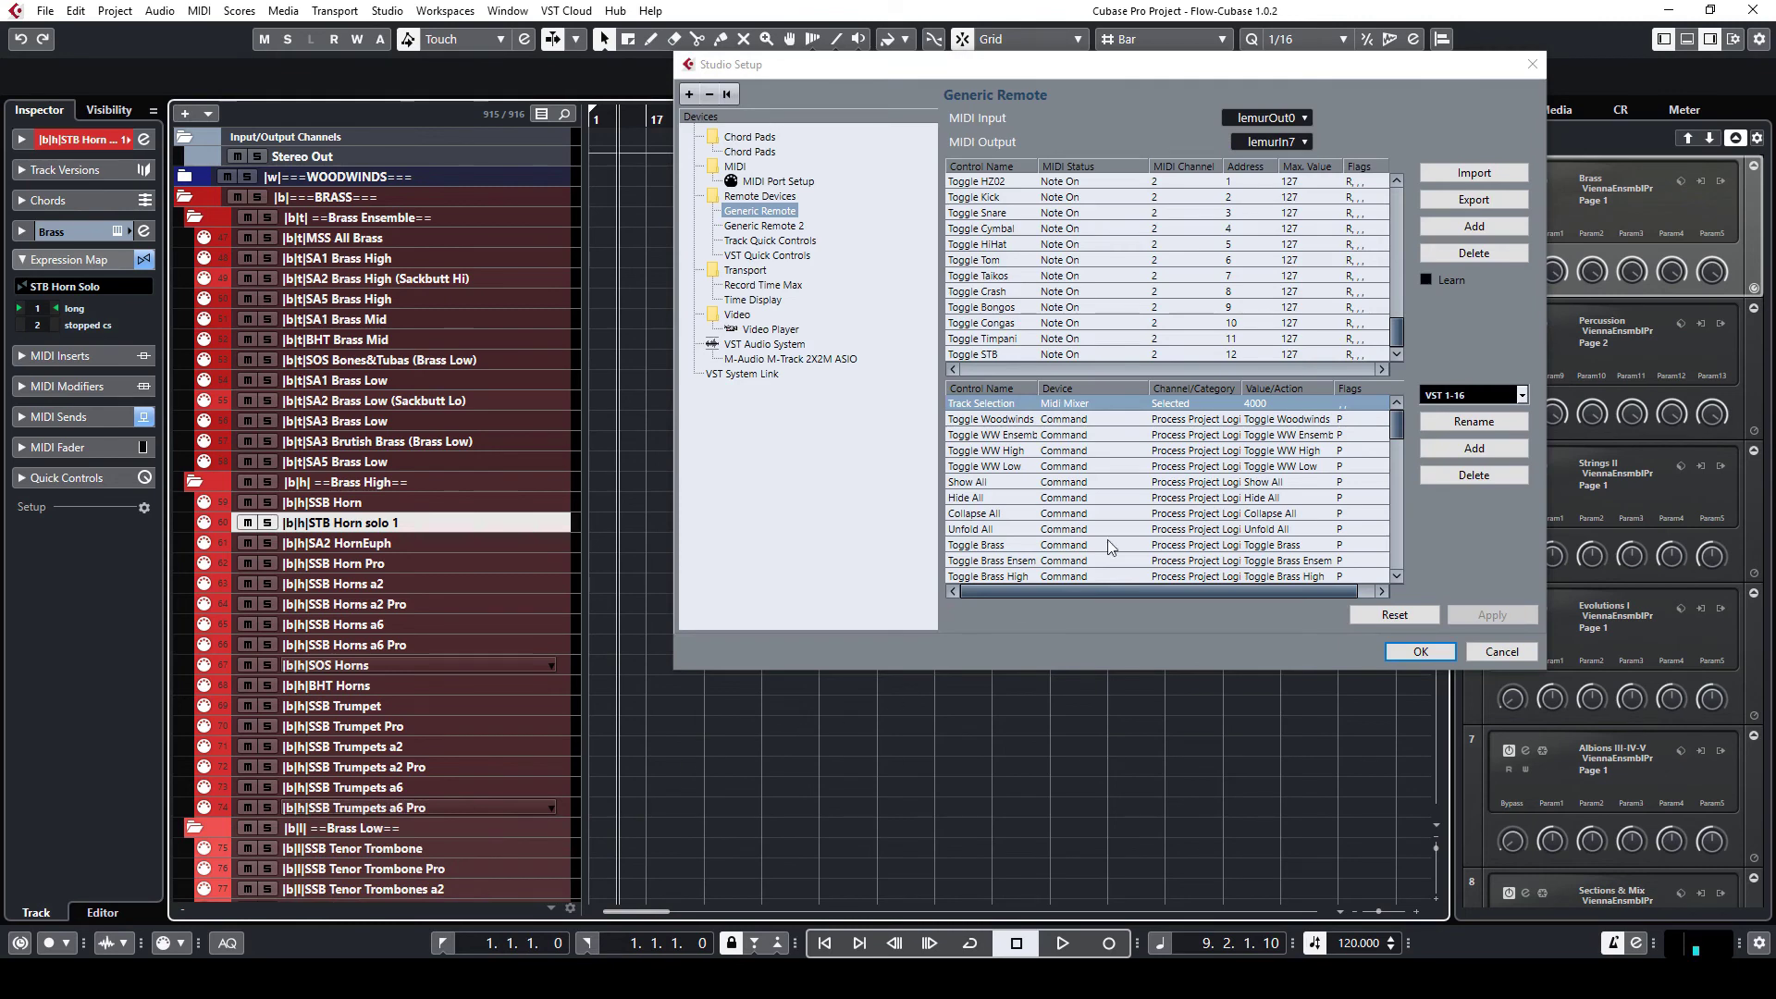
pyautogui.click(1443, 651)
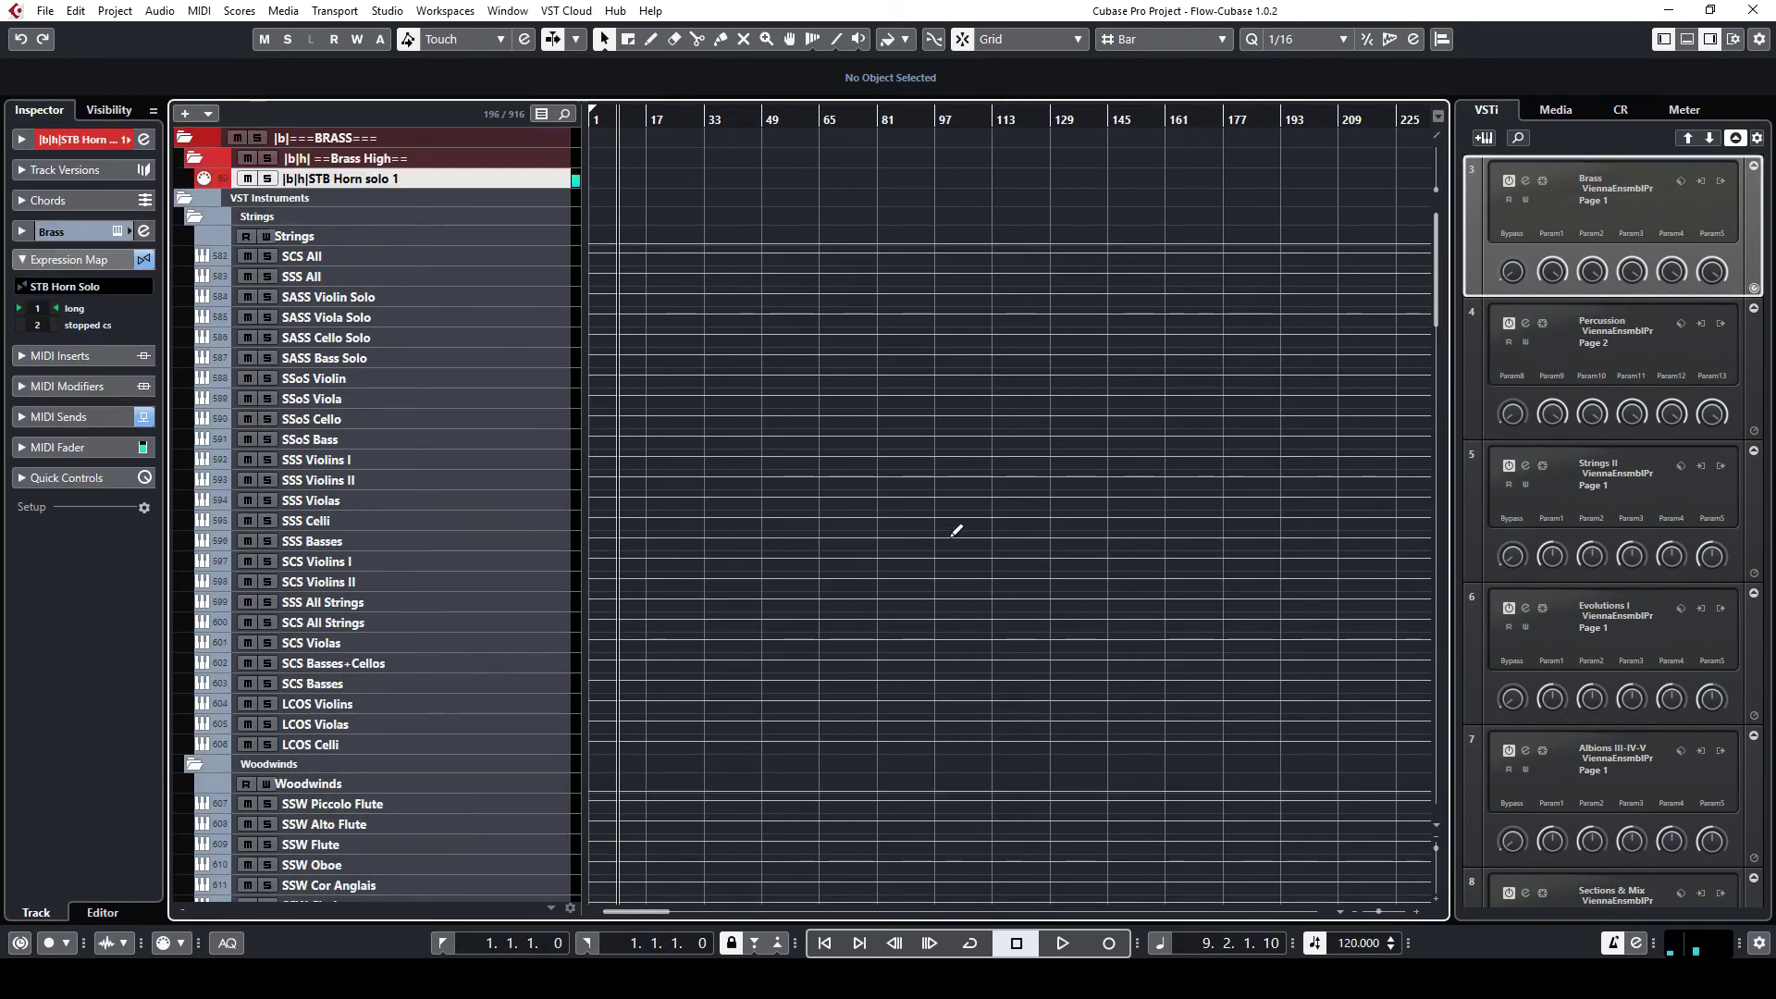
pyautogui.click(186, 198)
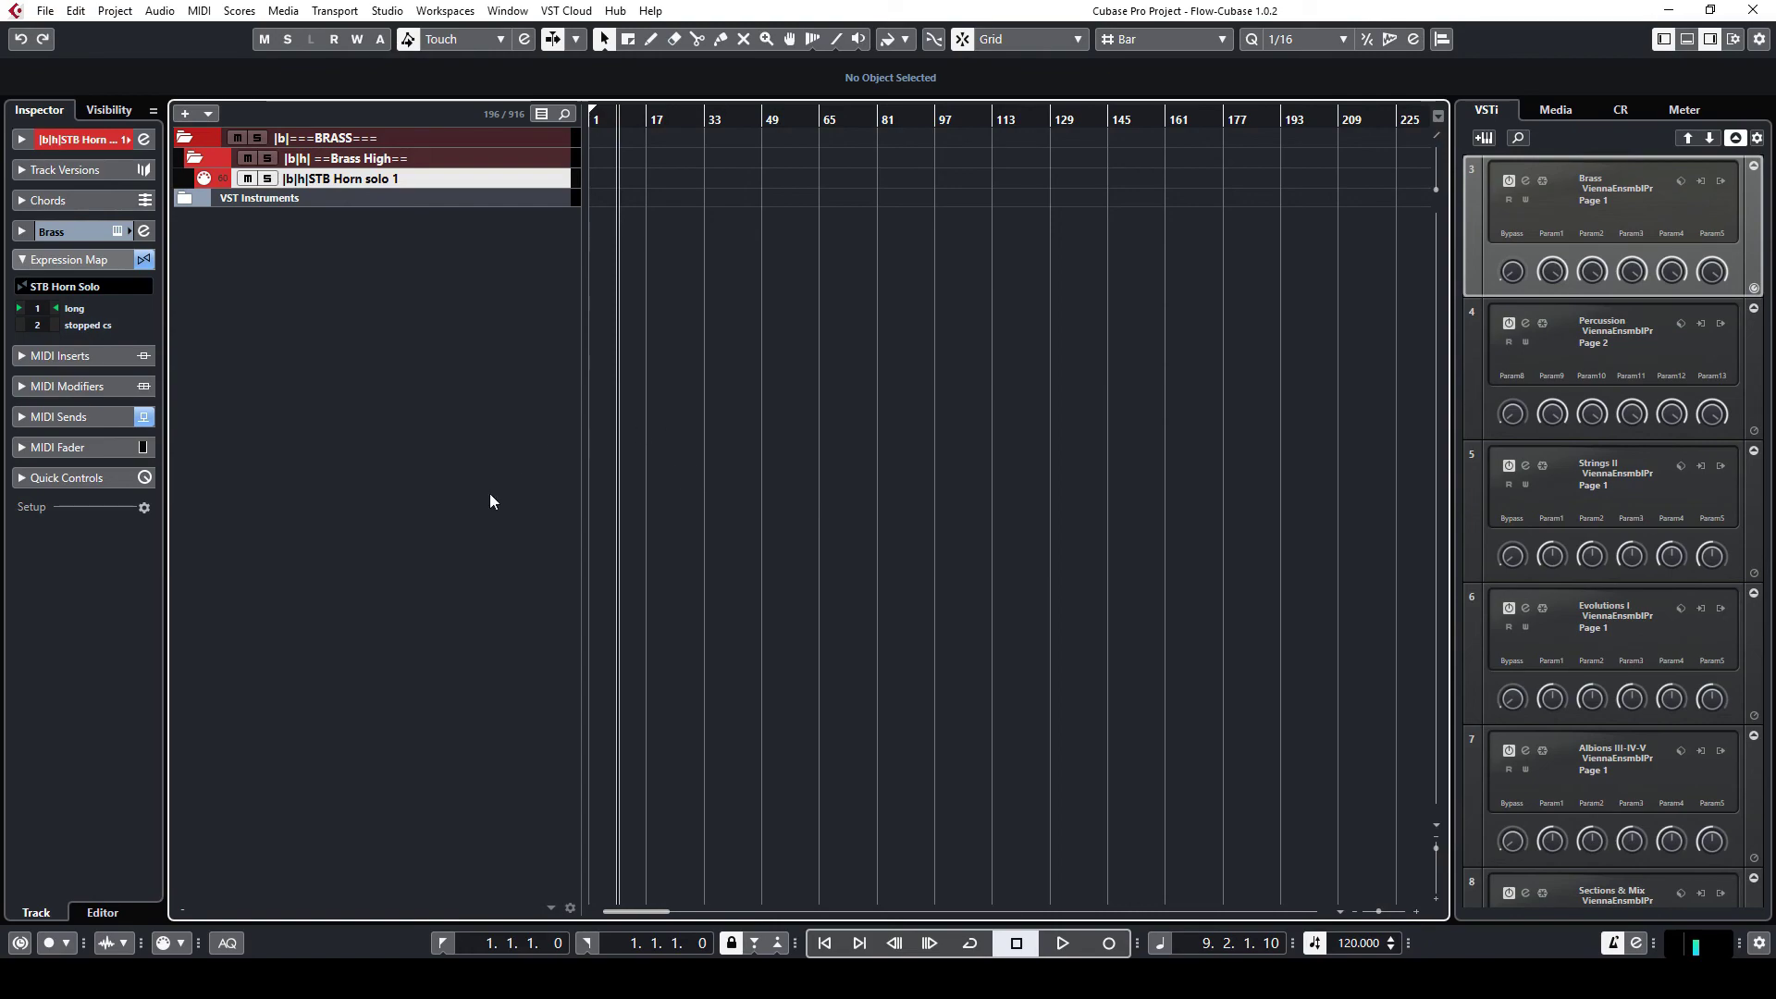
# Switch to Vienna Ensemble Pro and review the STB Horn Solo 1 channel and the Brass instance's automation mapping.
pyautogui.hotkey('alt', 'Tab')
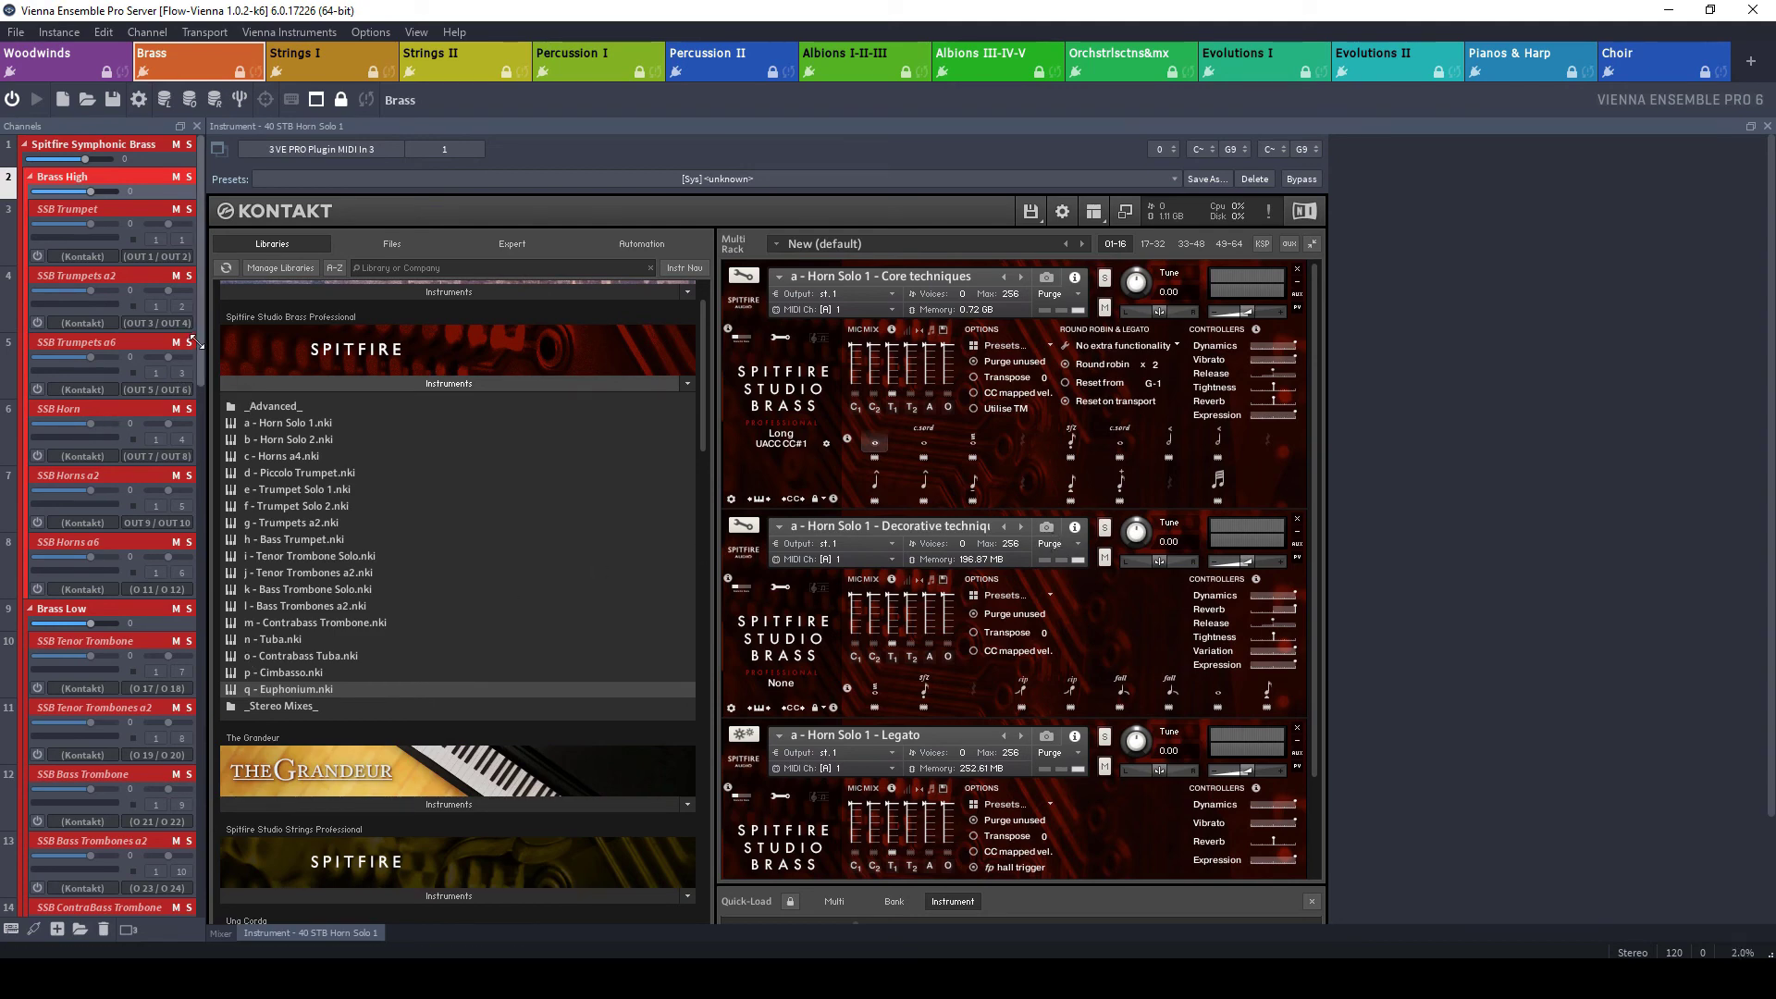
pyautogui.scroll(-10, 151, 717)
pyautogui.scroll(-1, 145, 849)
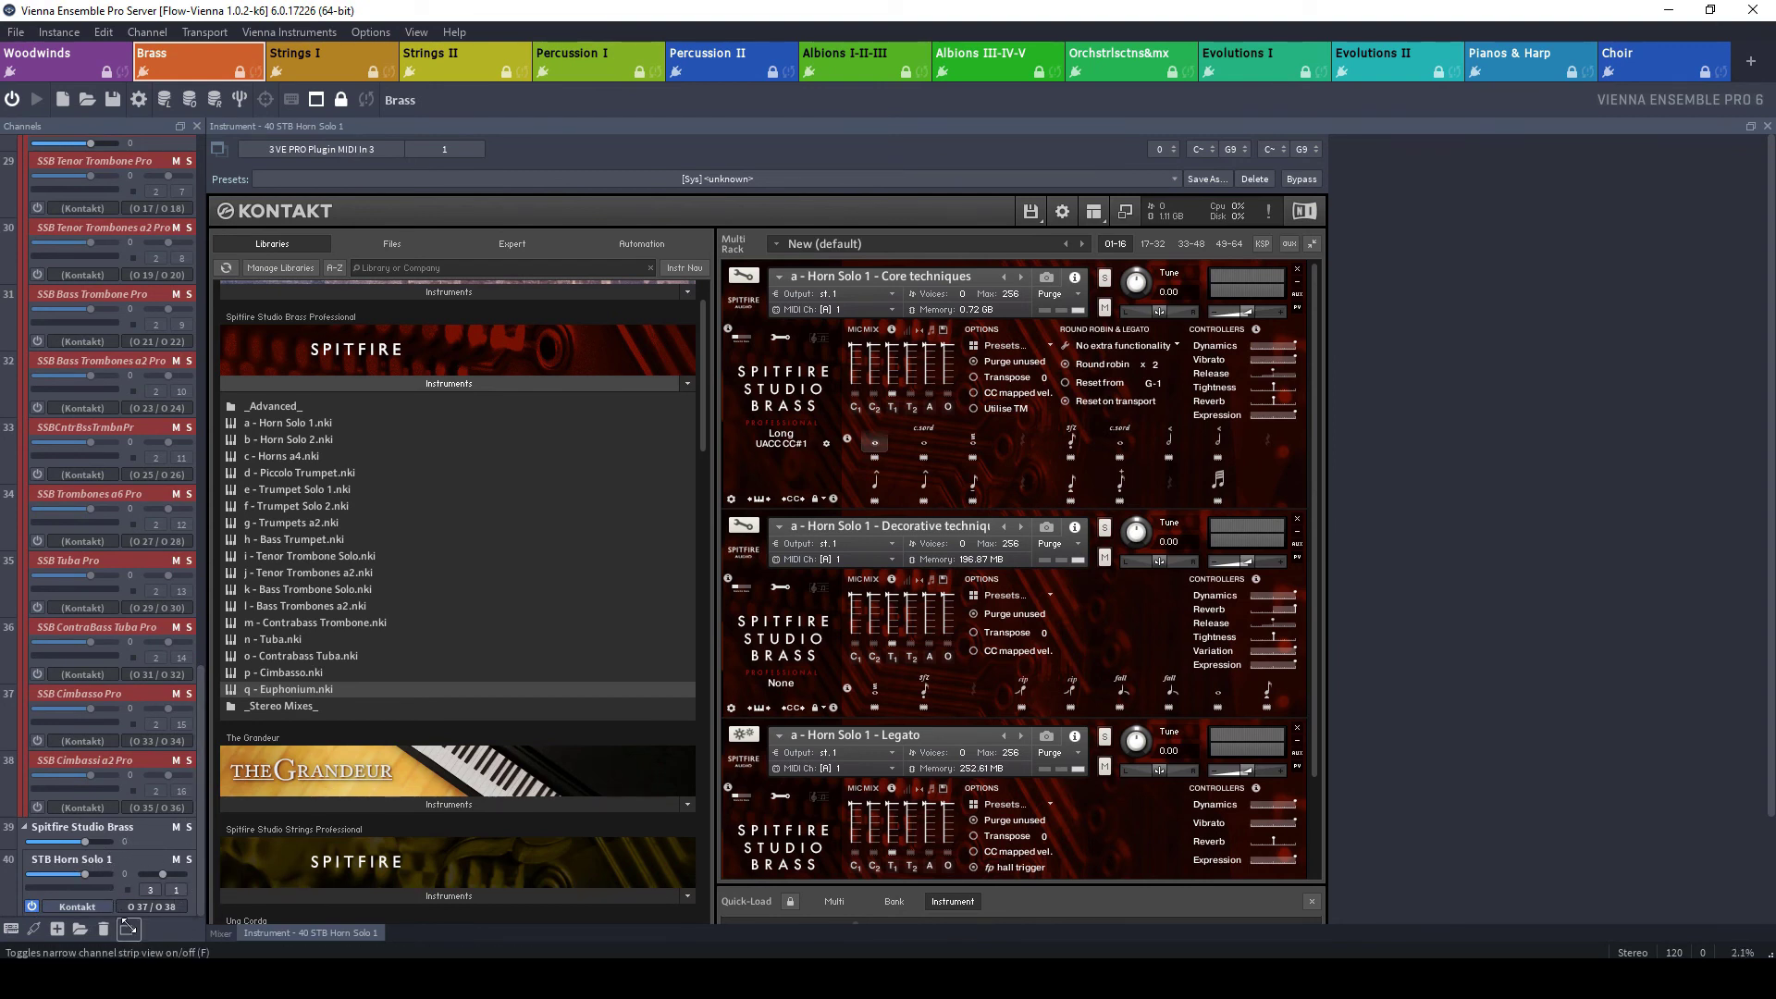
pyautogui.click(413, 33)
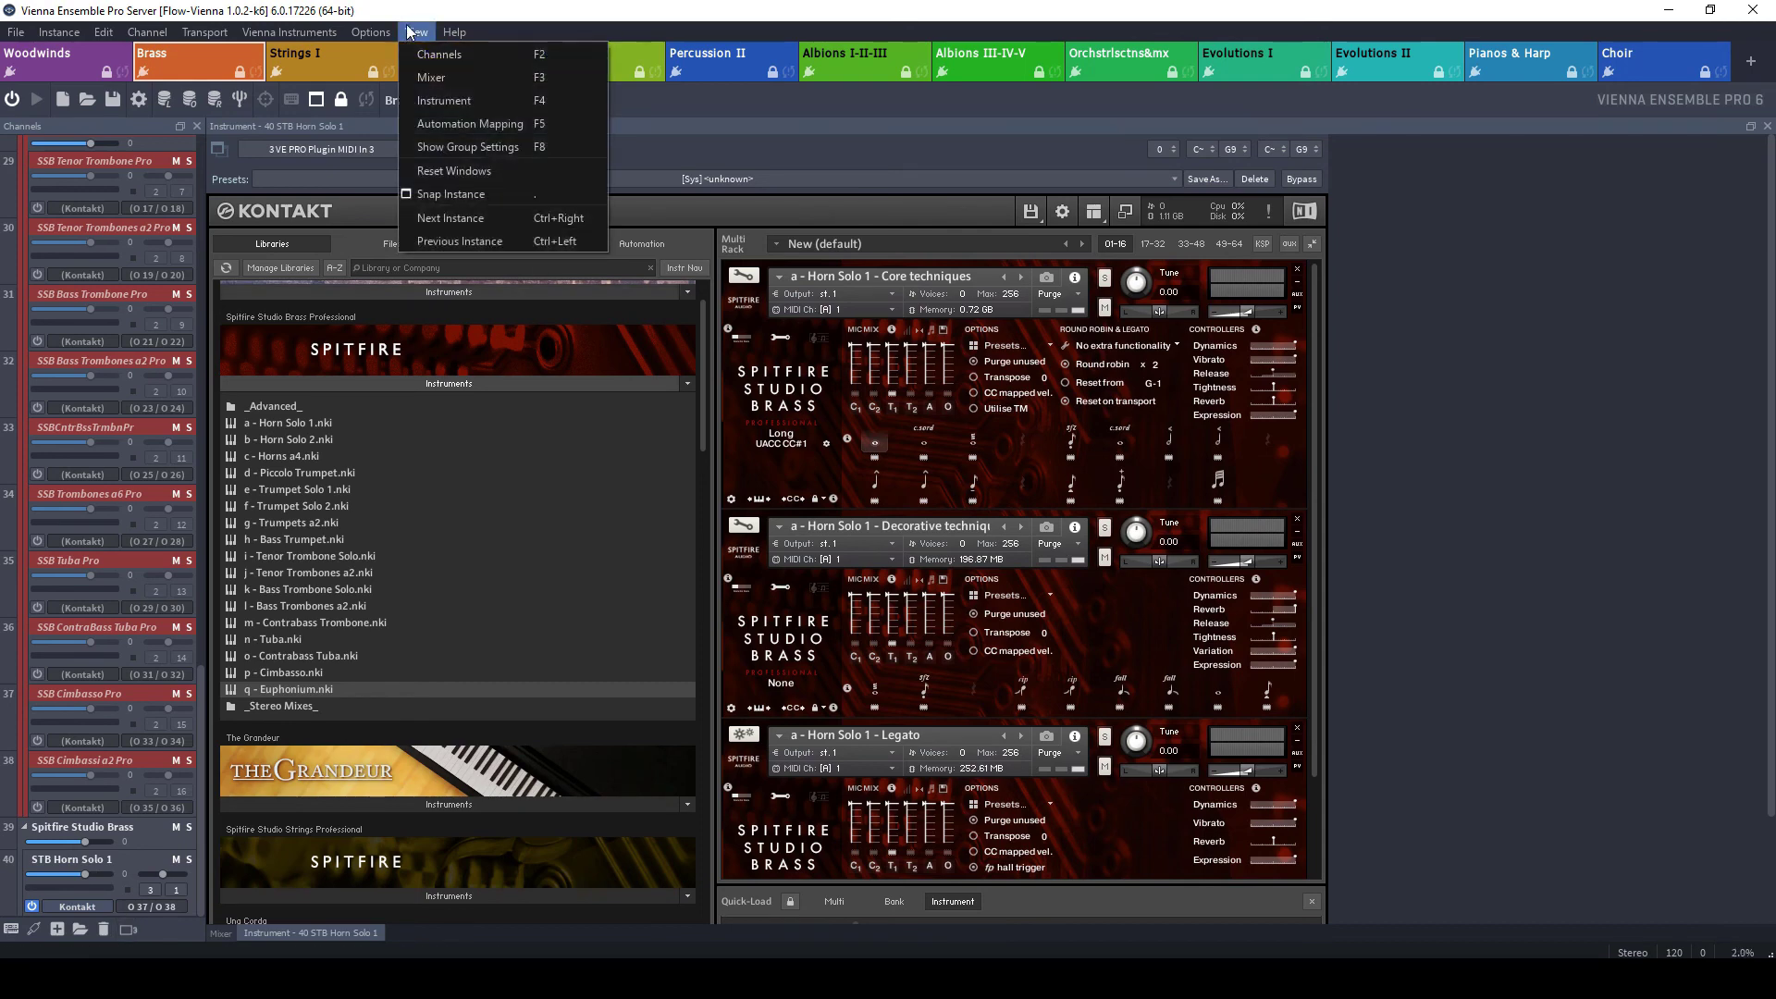
pyautogui.click(458, 124)
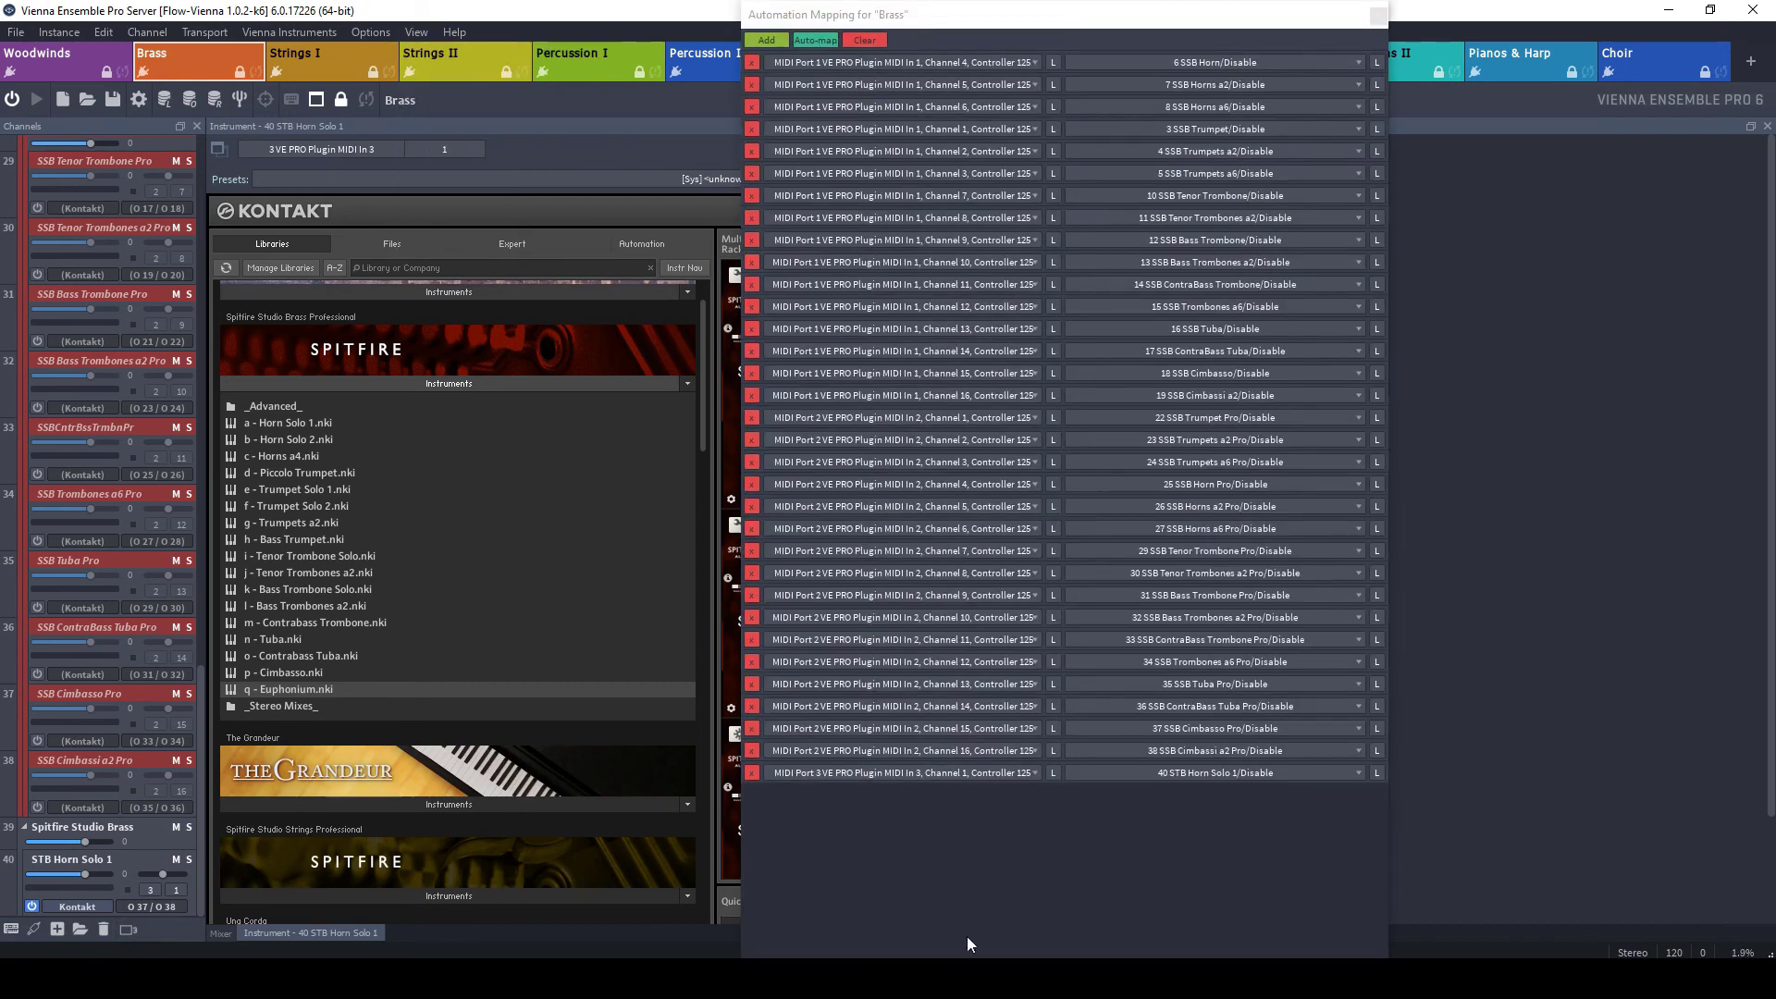
pyautogui.click(1378, 15)
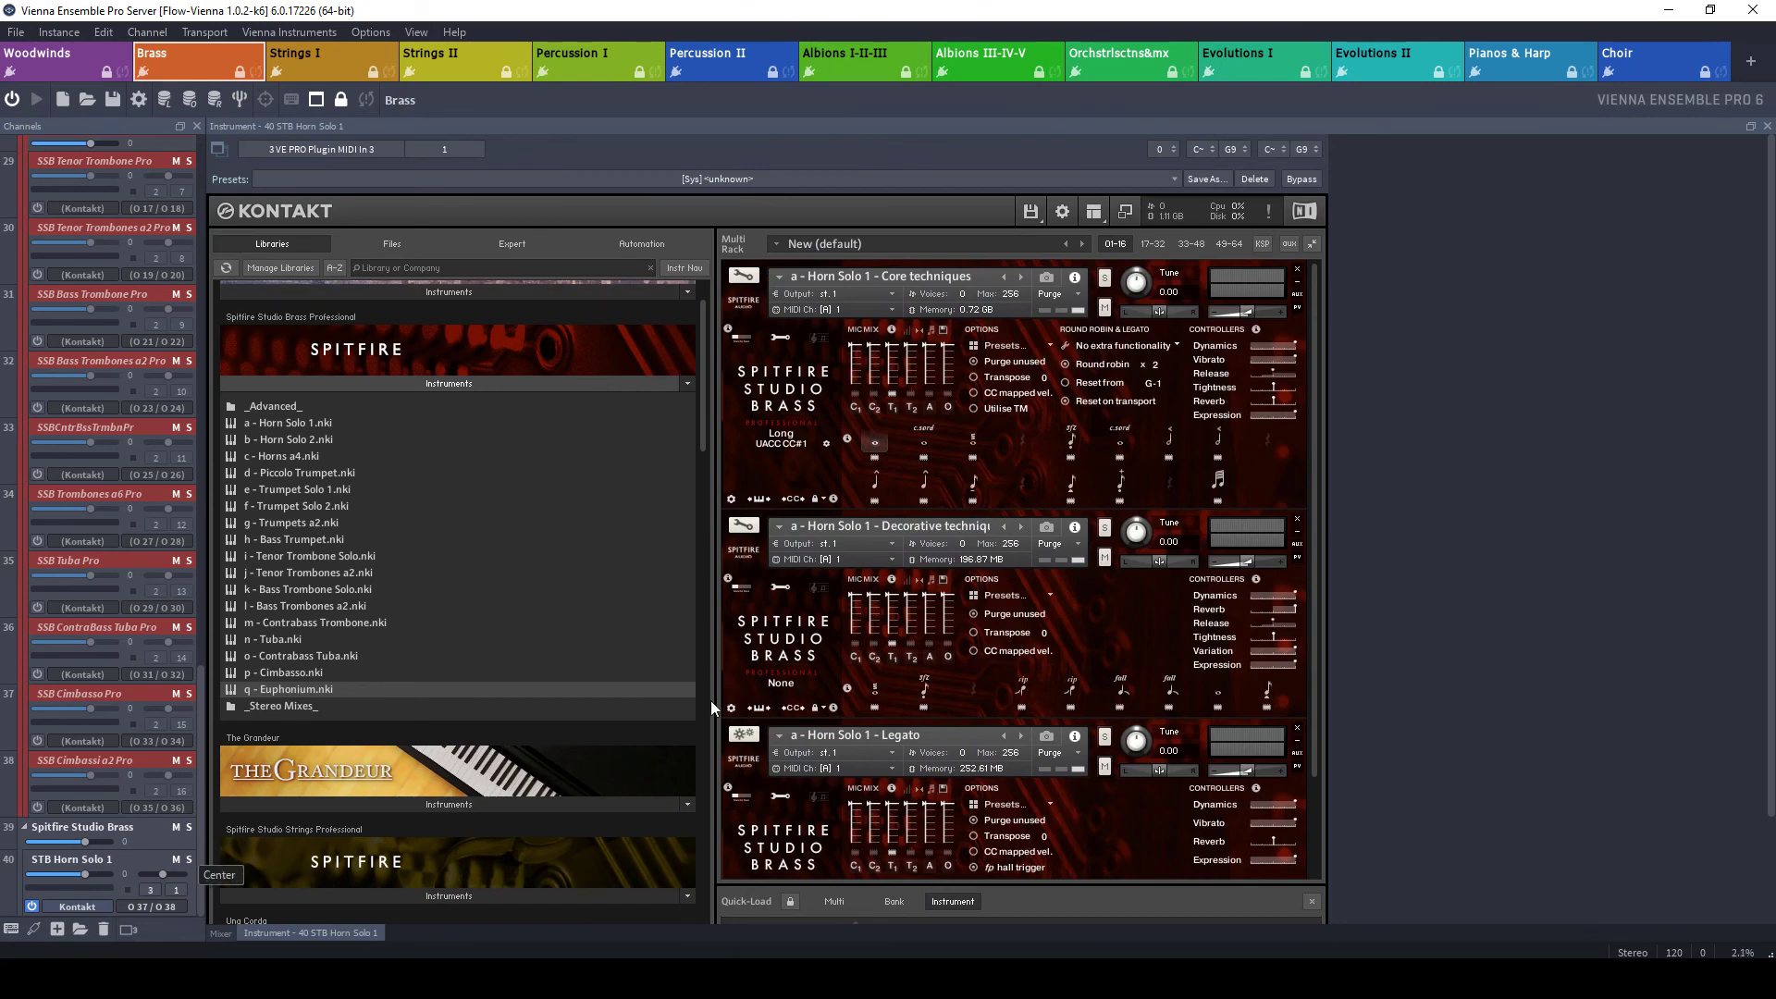
# Return to Lemur Editor and check the entries of the in7_ch06 container under the About section of the project tree.
pyautogui.click(1670, 17)
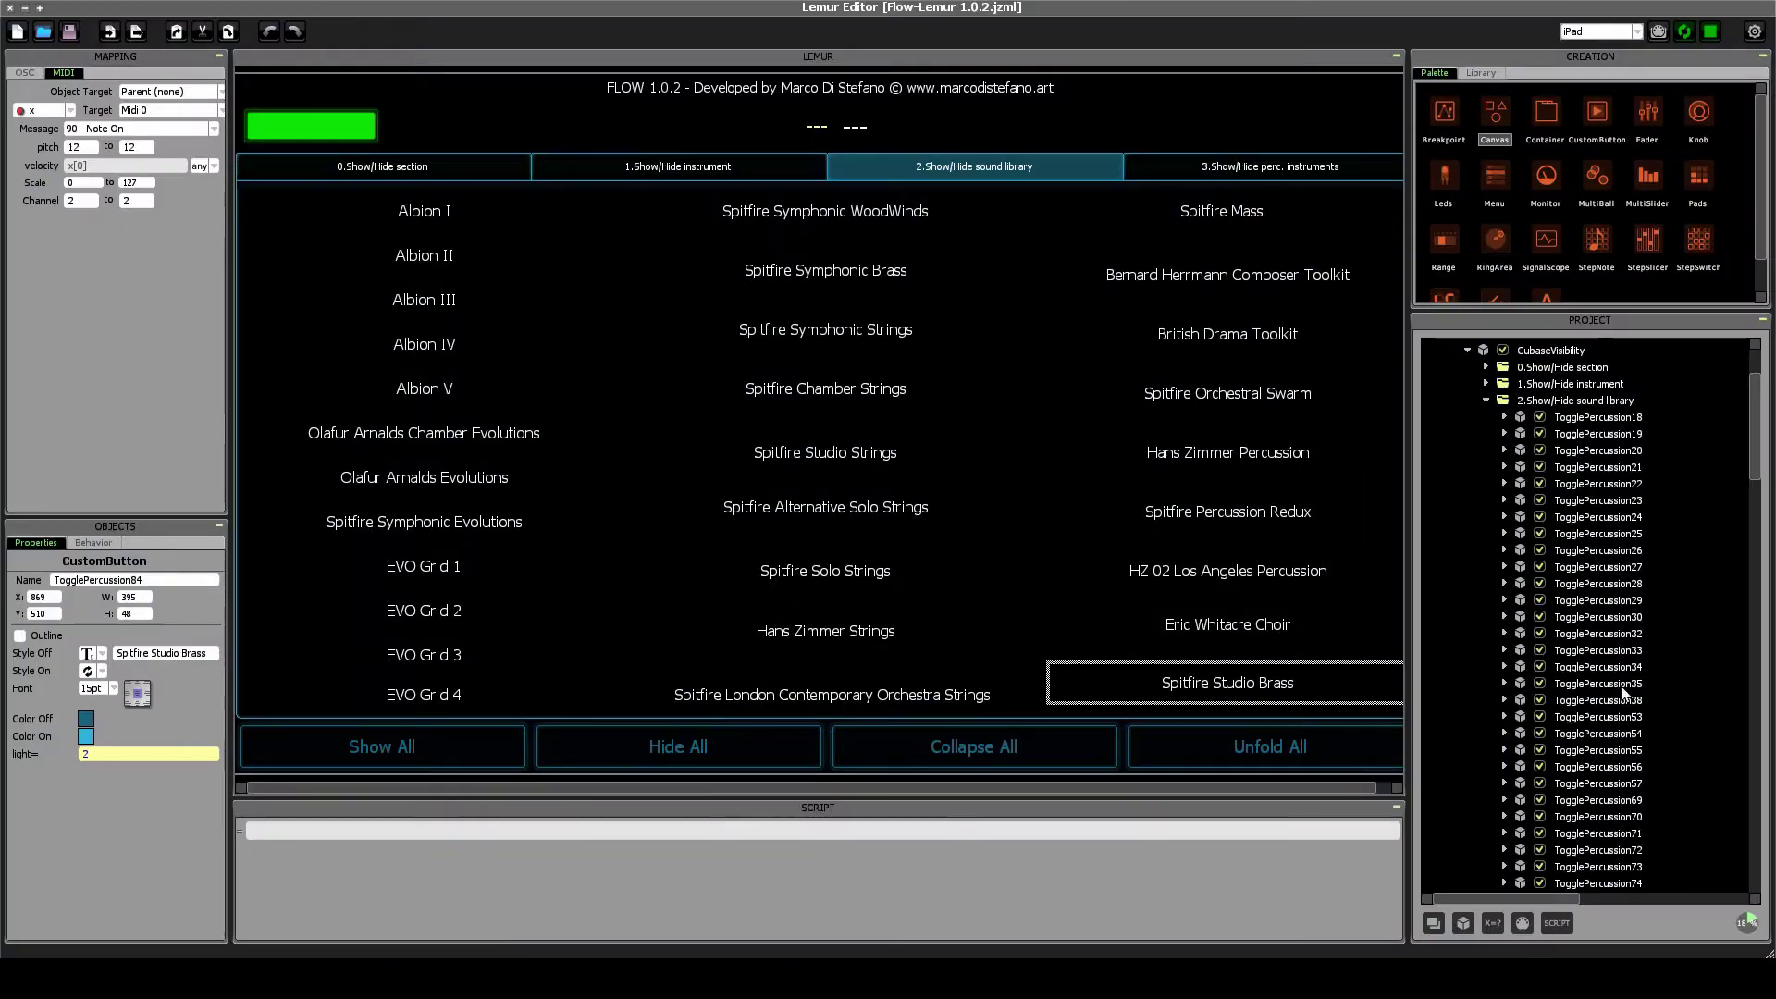
pyautogui.scroll(-10, 1523, 645)
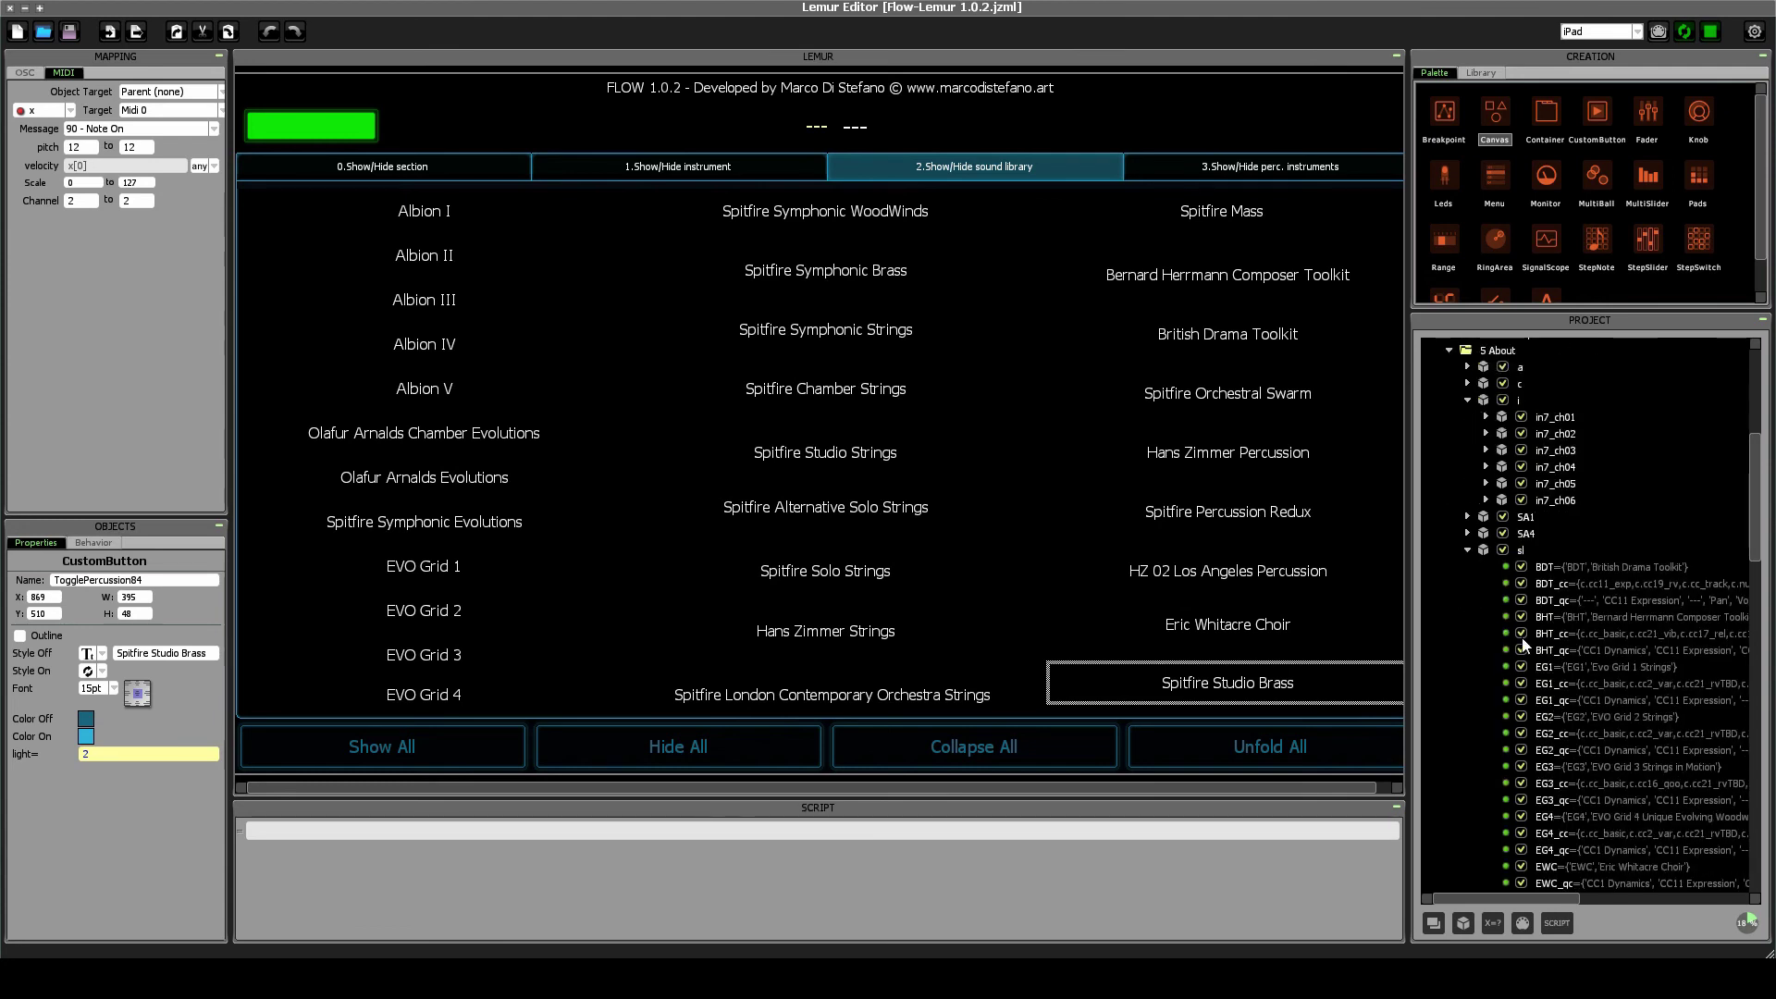
pyautogui.click(1486, 501)
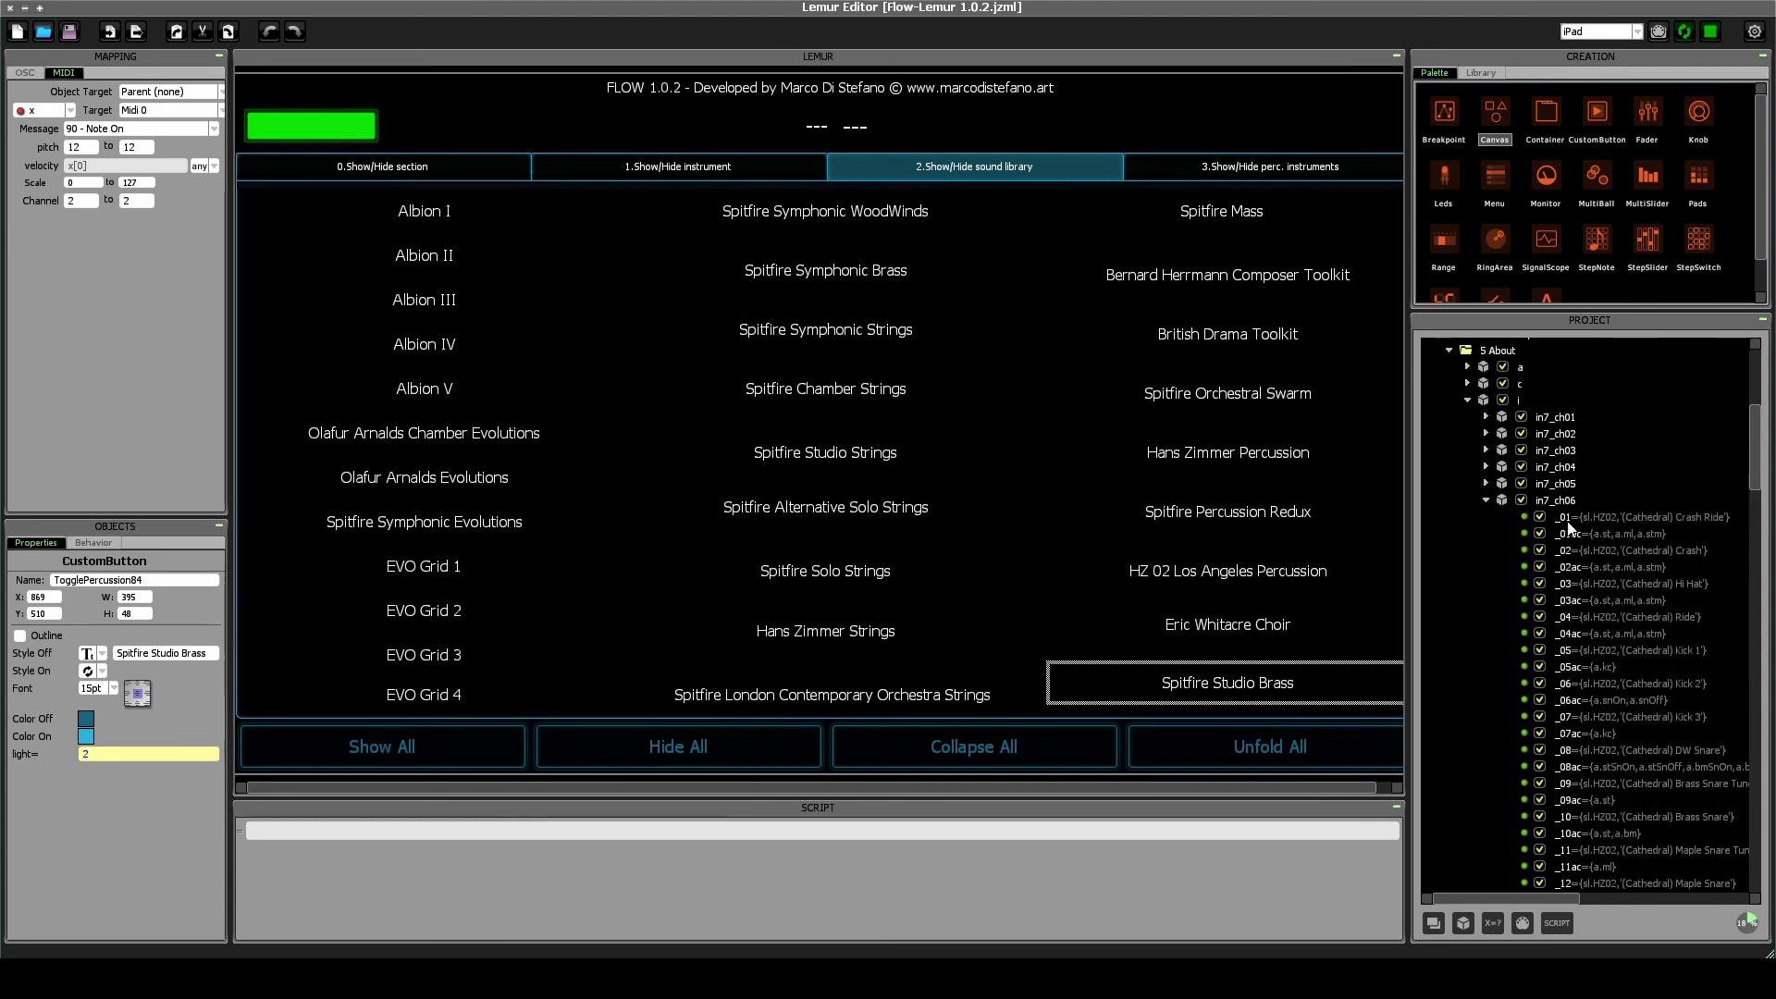
pyautogui.click(1486, 501)
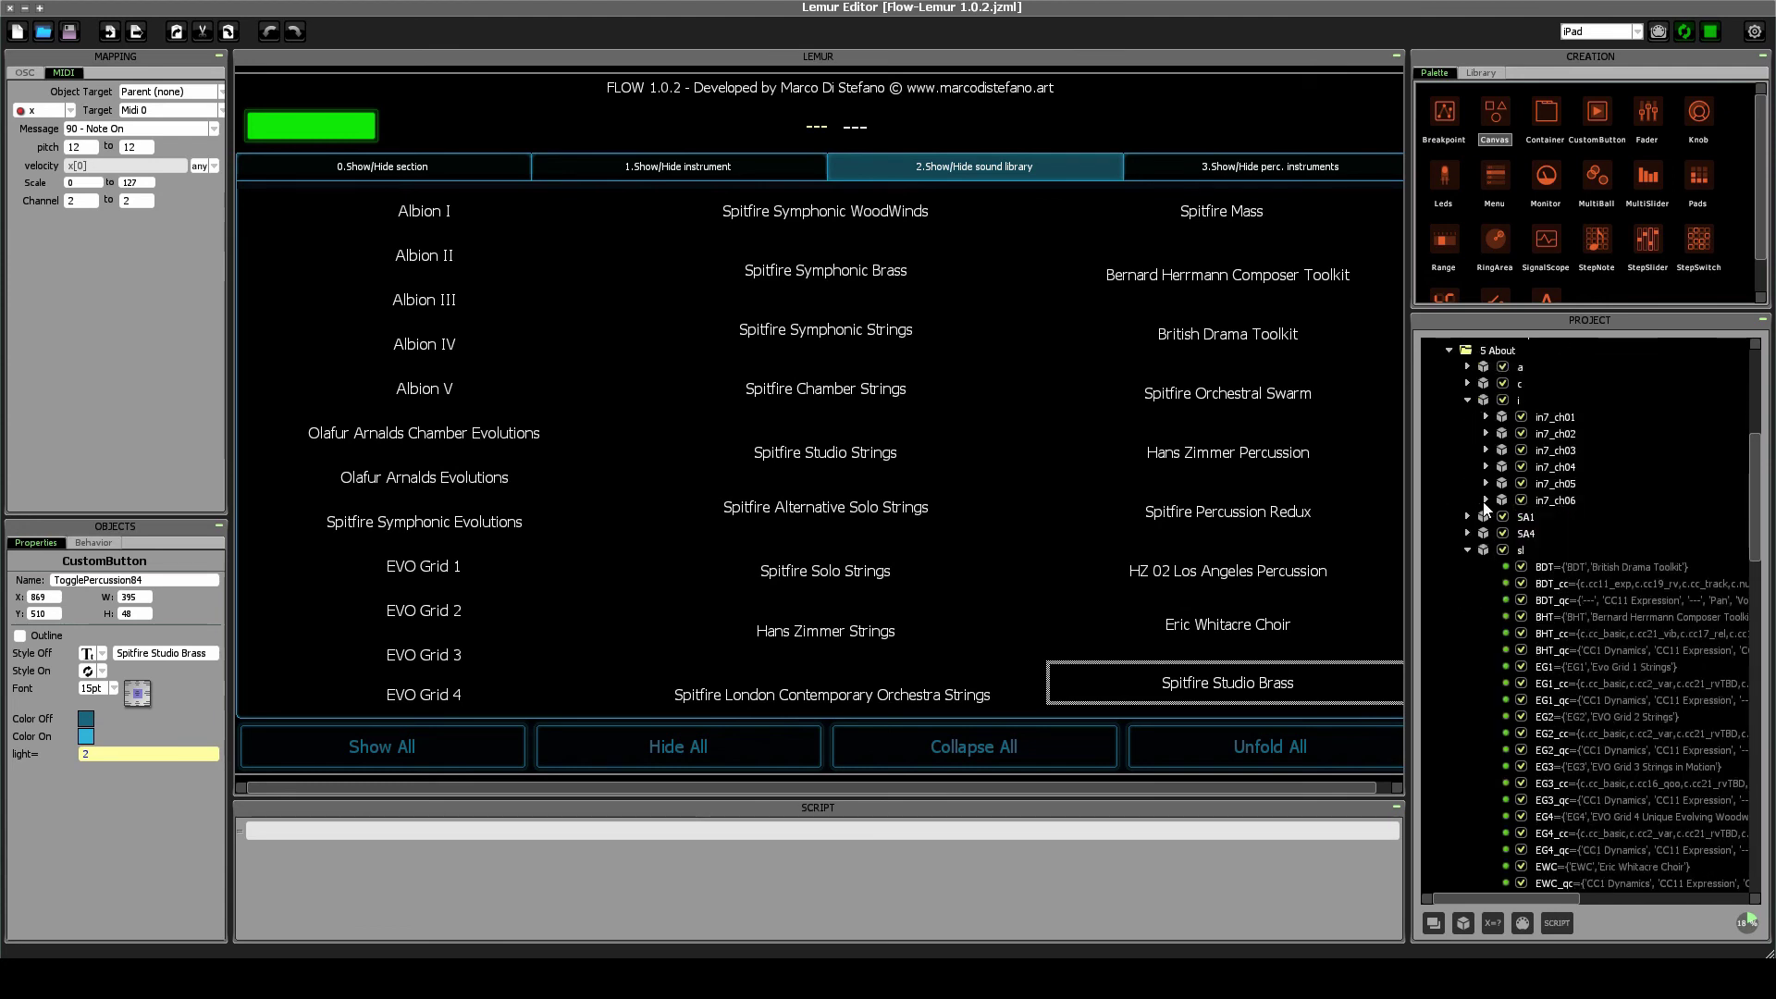
# Switch to Cubase and inspect the STB Horn solo 1 track's context commands, Quick Controls and MIDI Sends.
pyautogui.click(472, 978)
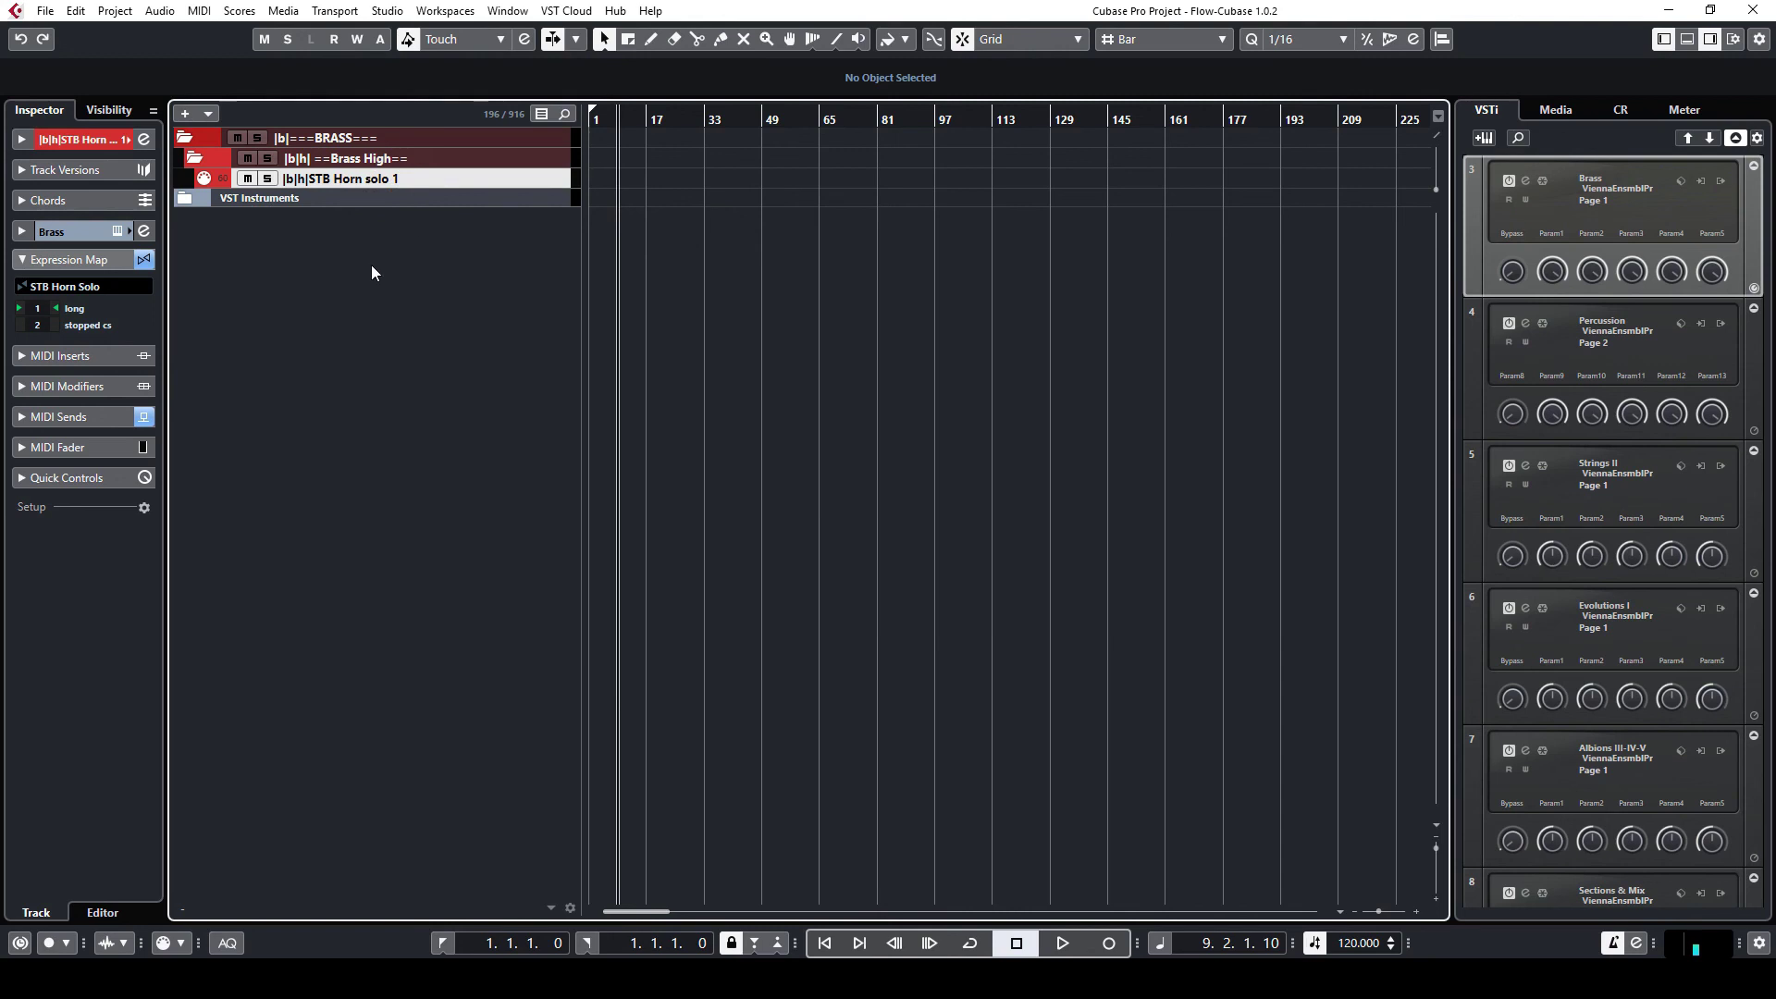
pyautogui.rightClick(458, 179)
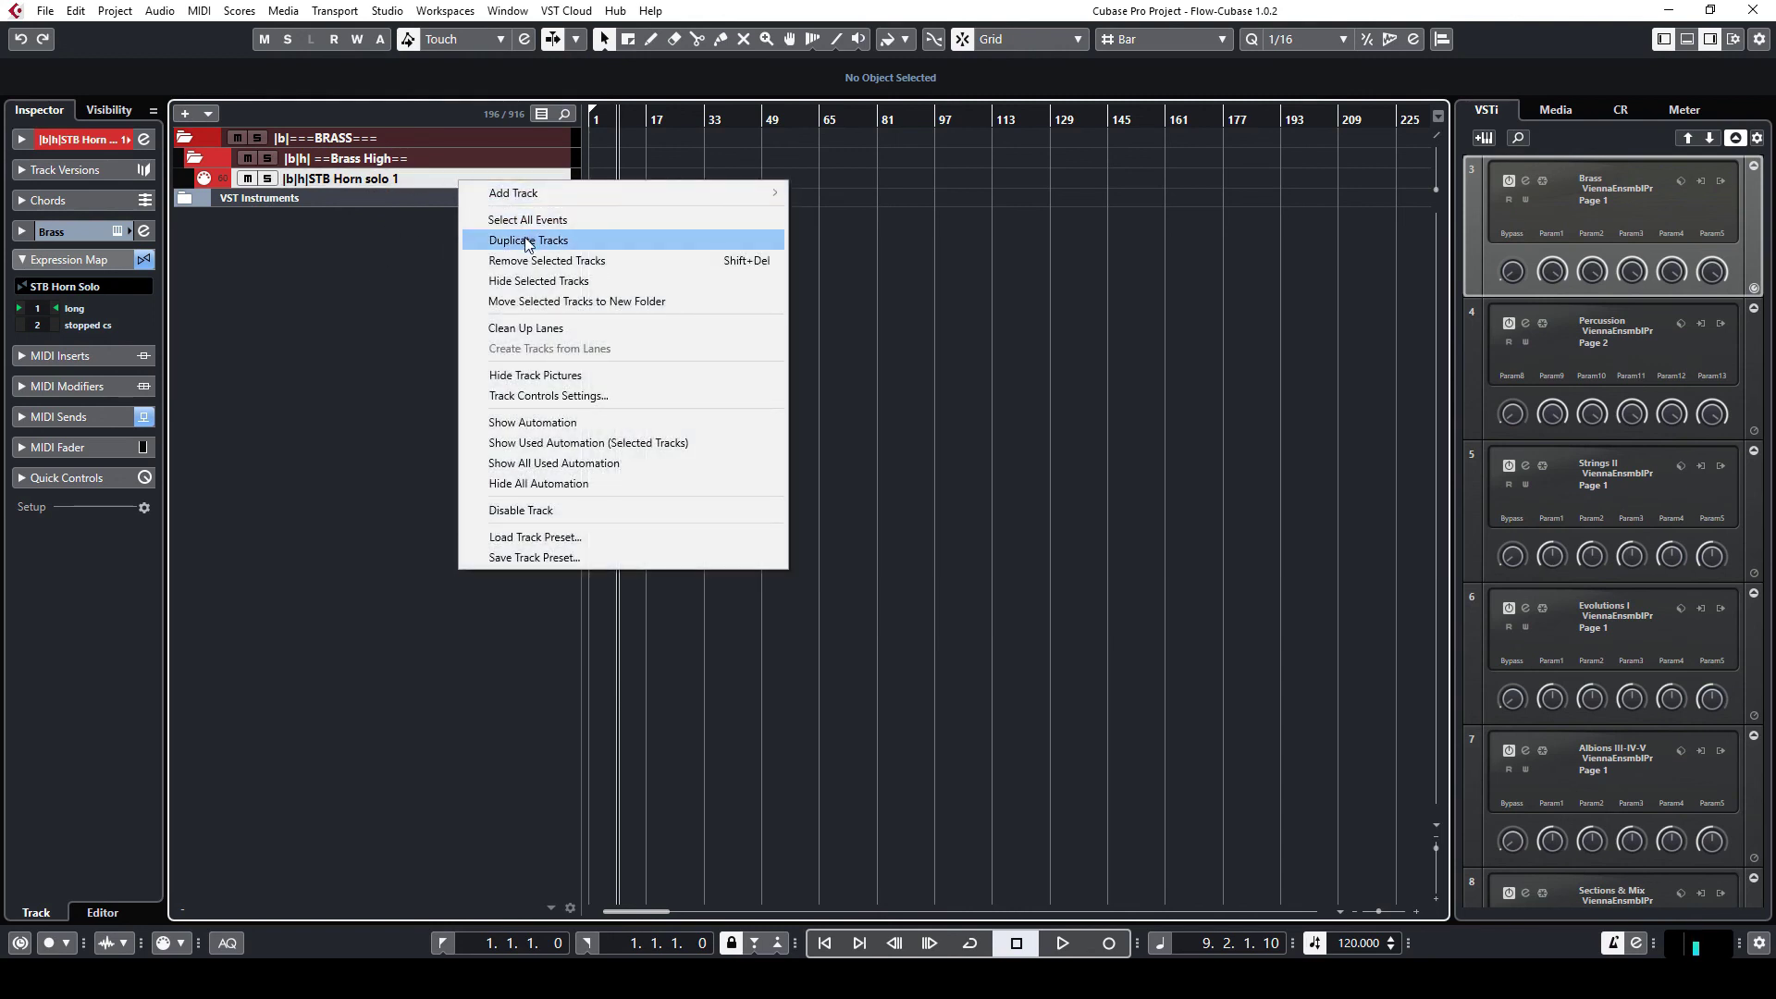
pyautogui.click(196, 241)
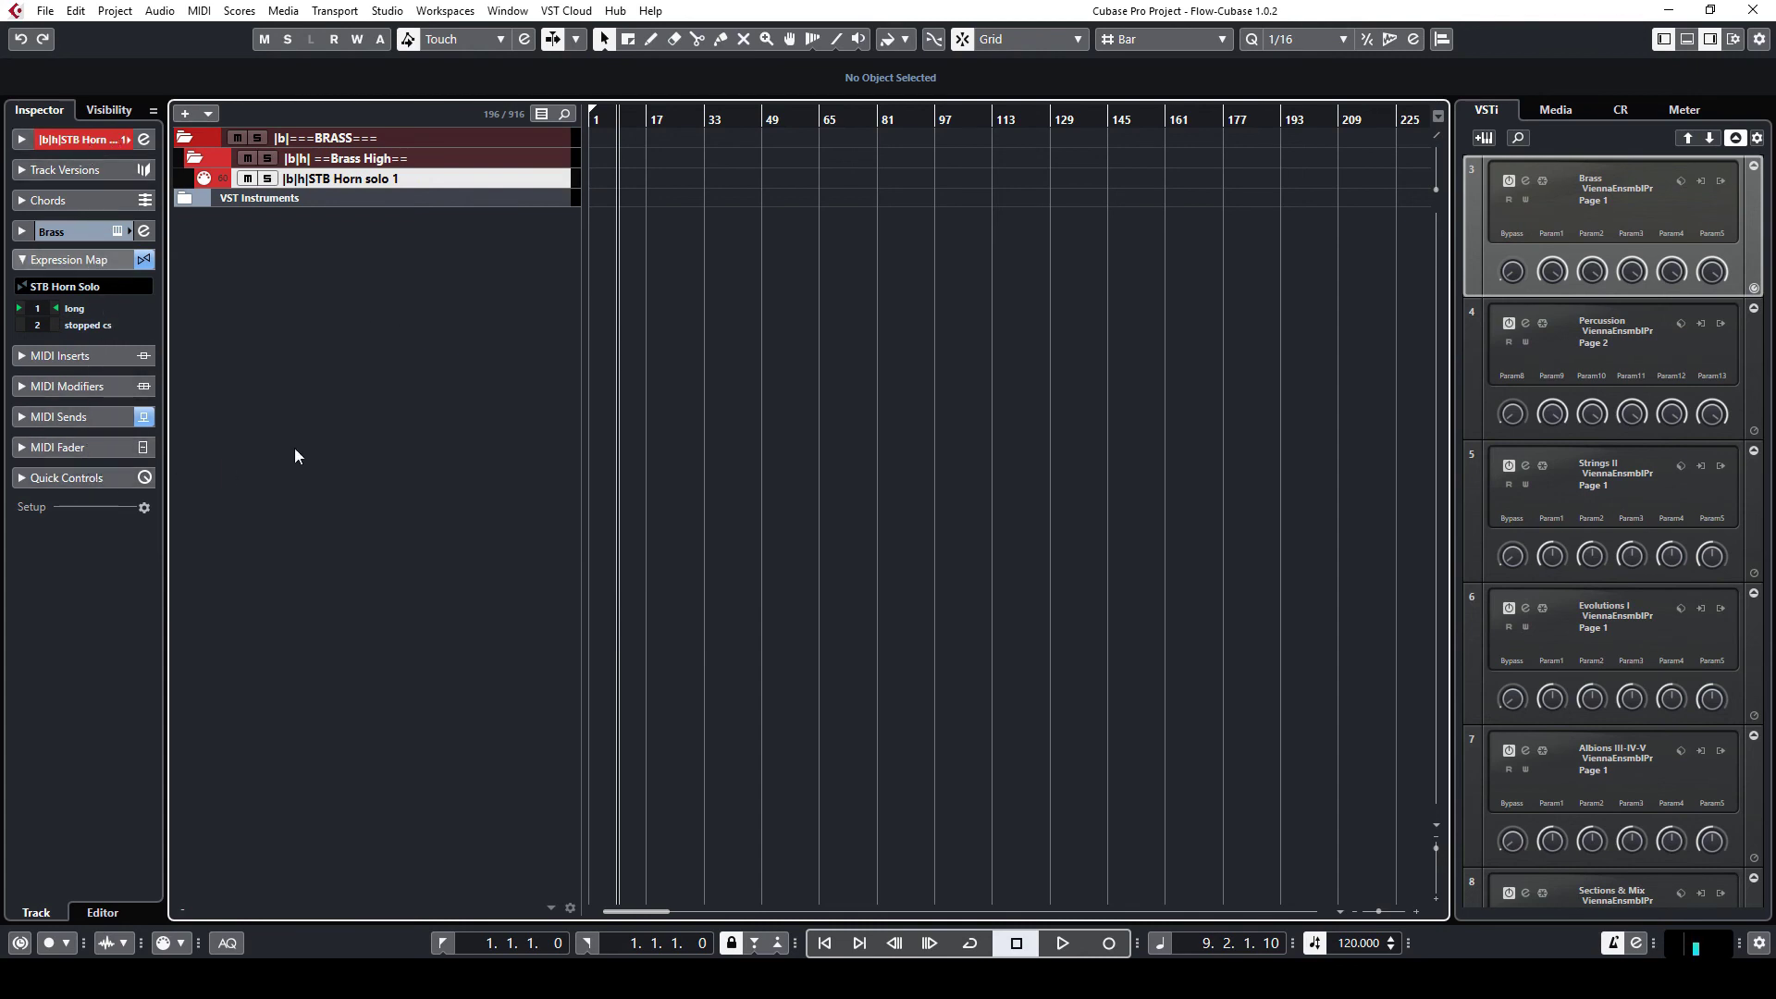
pyautogui.click(67, 478)
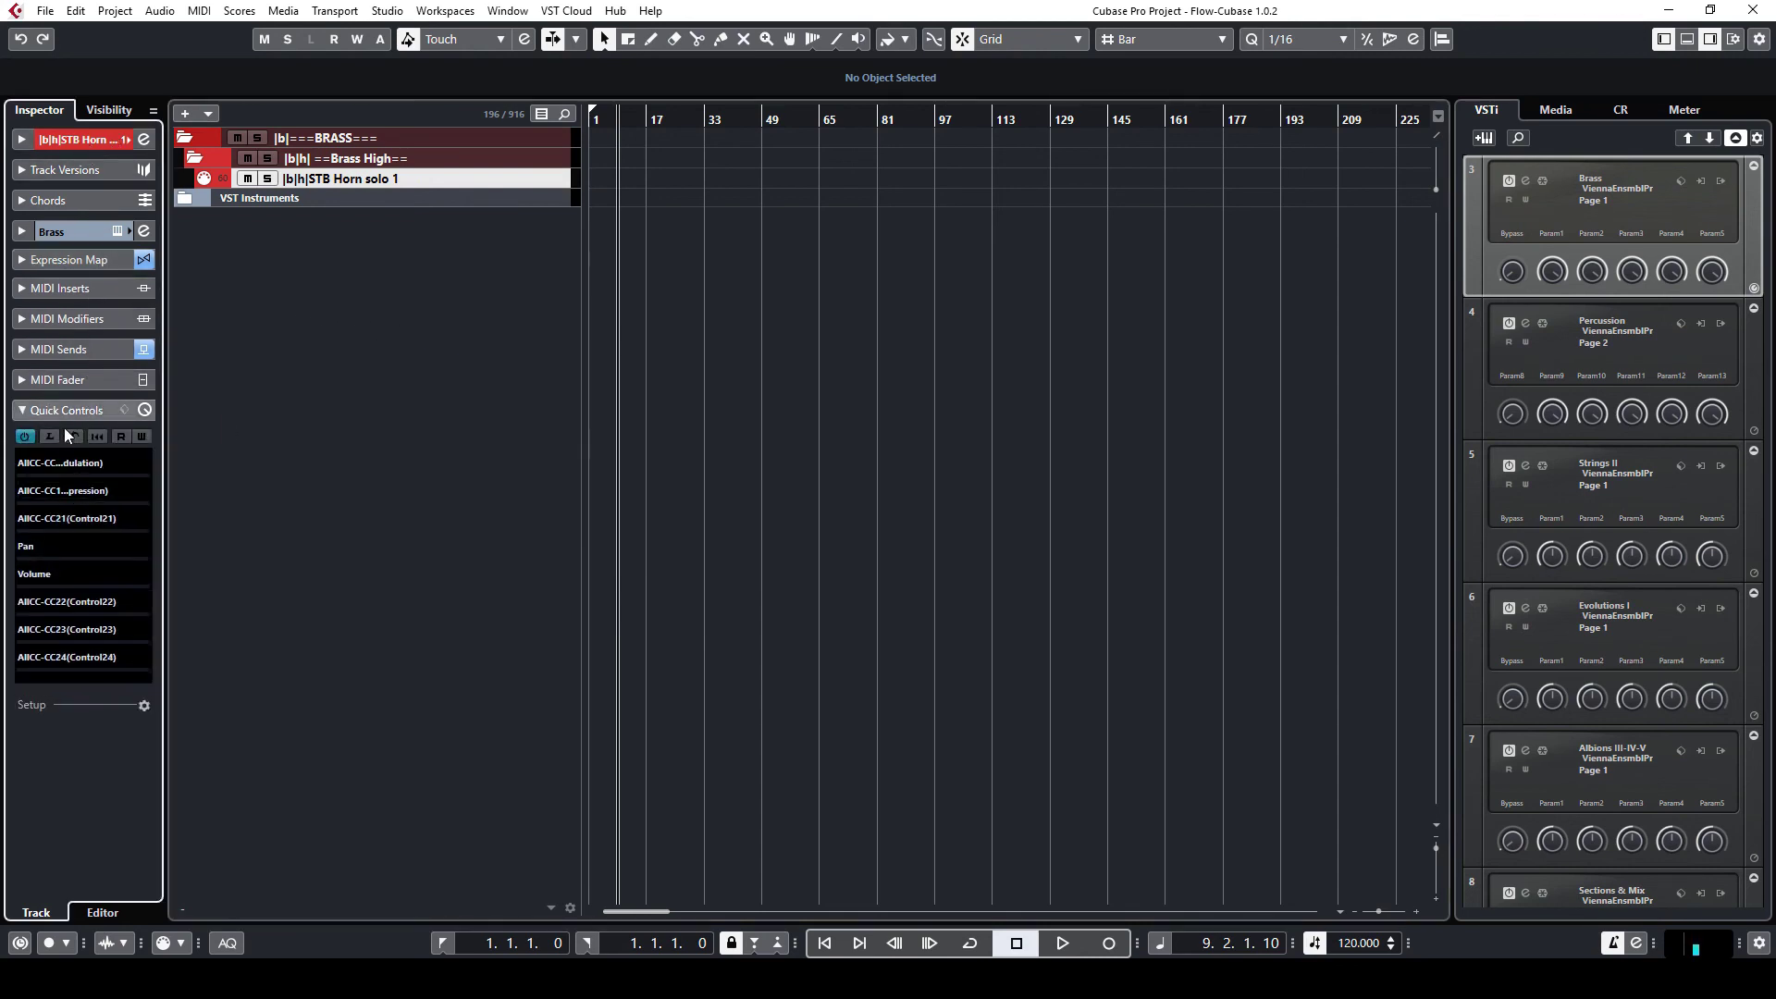
pyautogui.click(94, 349)
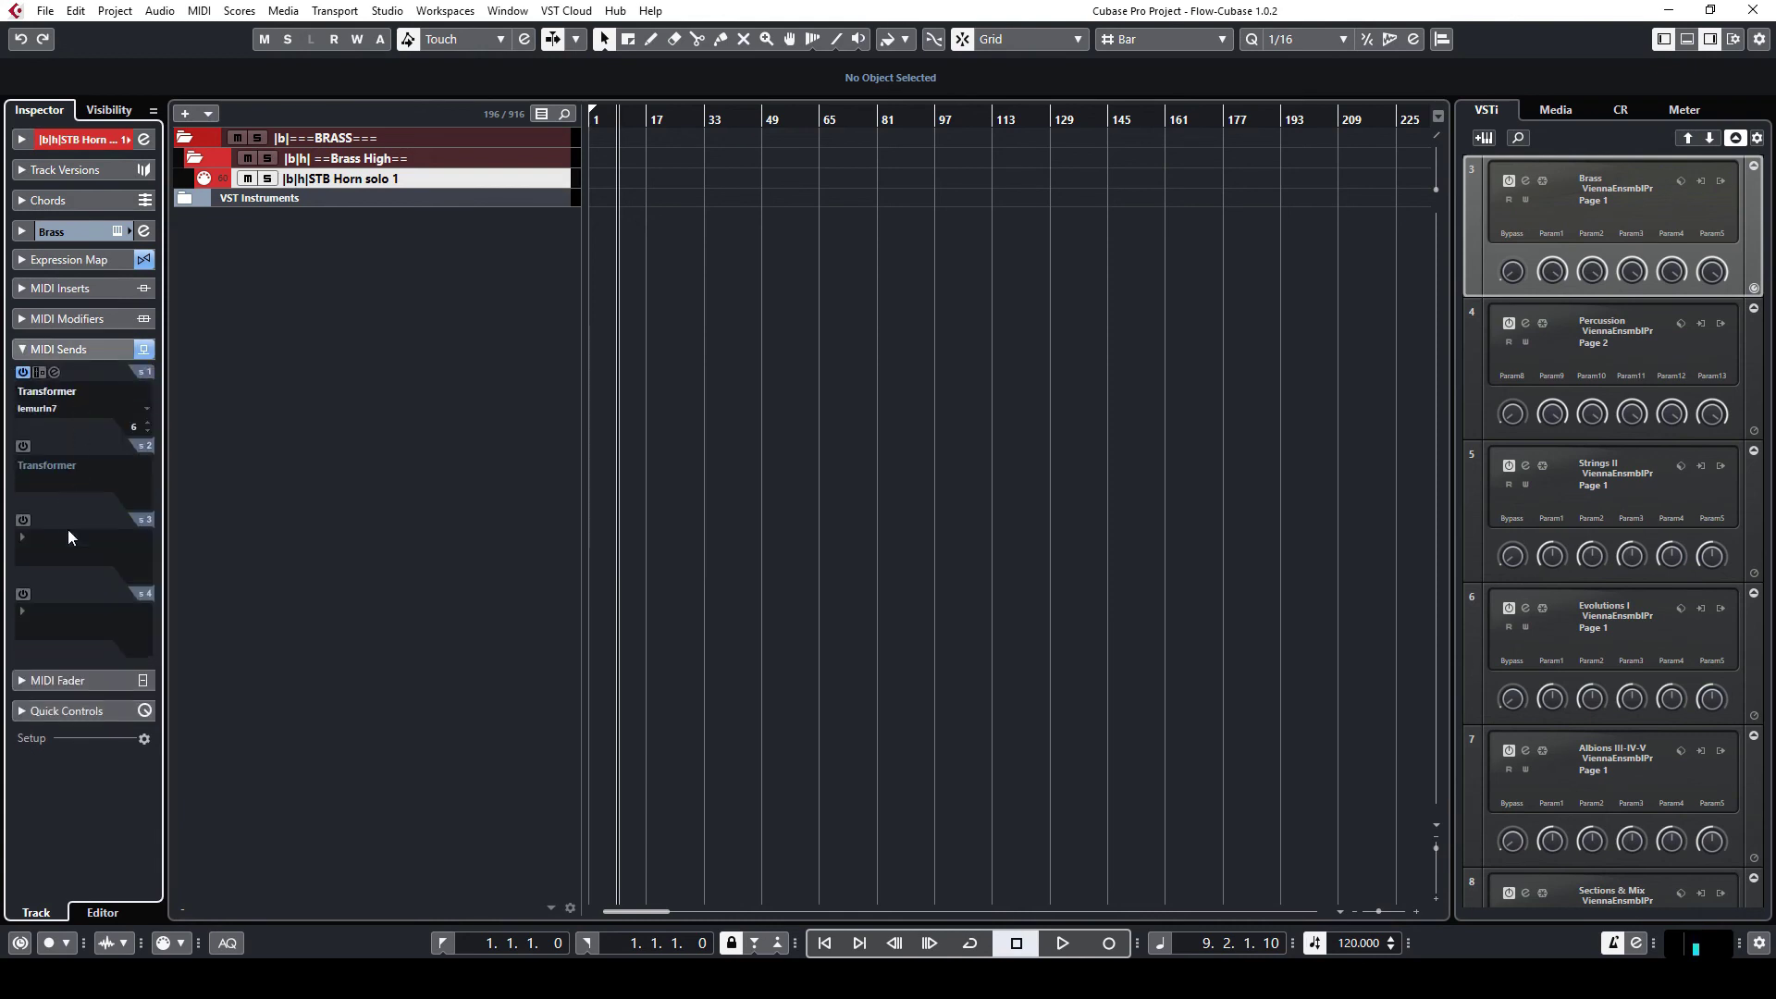
pyautogui.click(416, 330)
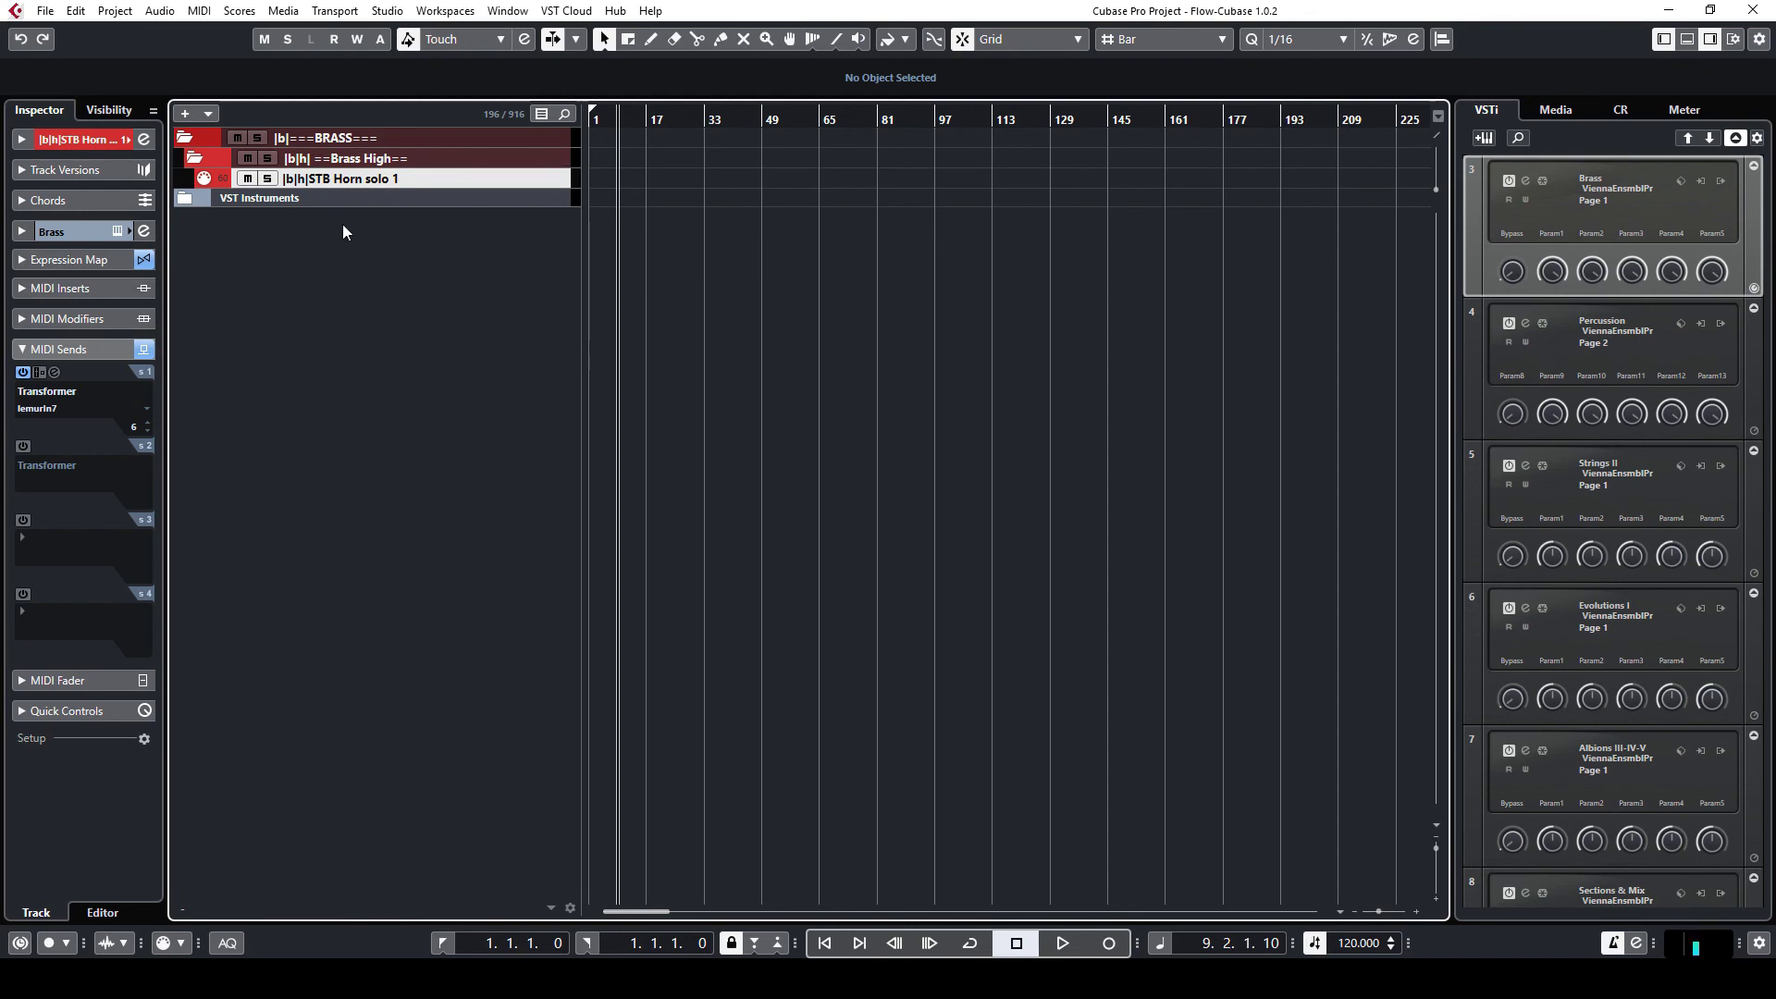
# Go back to Lemur Editor, select the in7_ch06 container and browse through its instrument and articulation entries.
pyautogui.hotkey('alt', 'Tab')
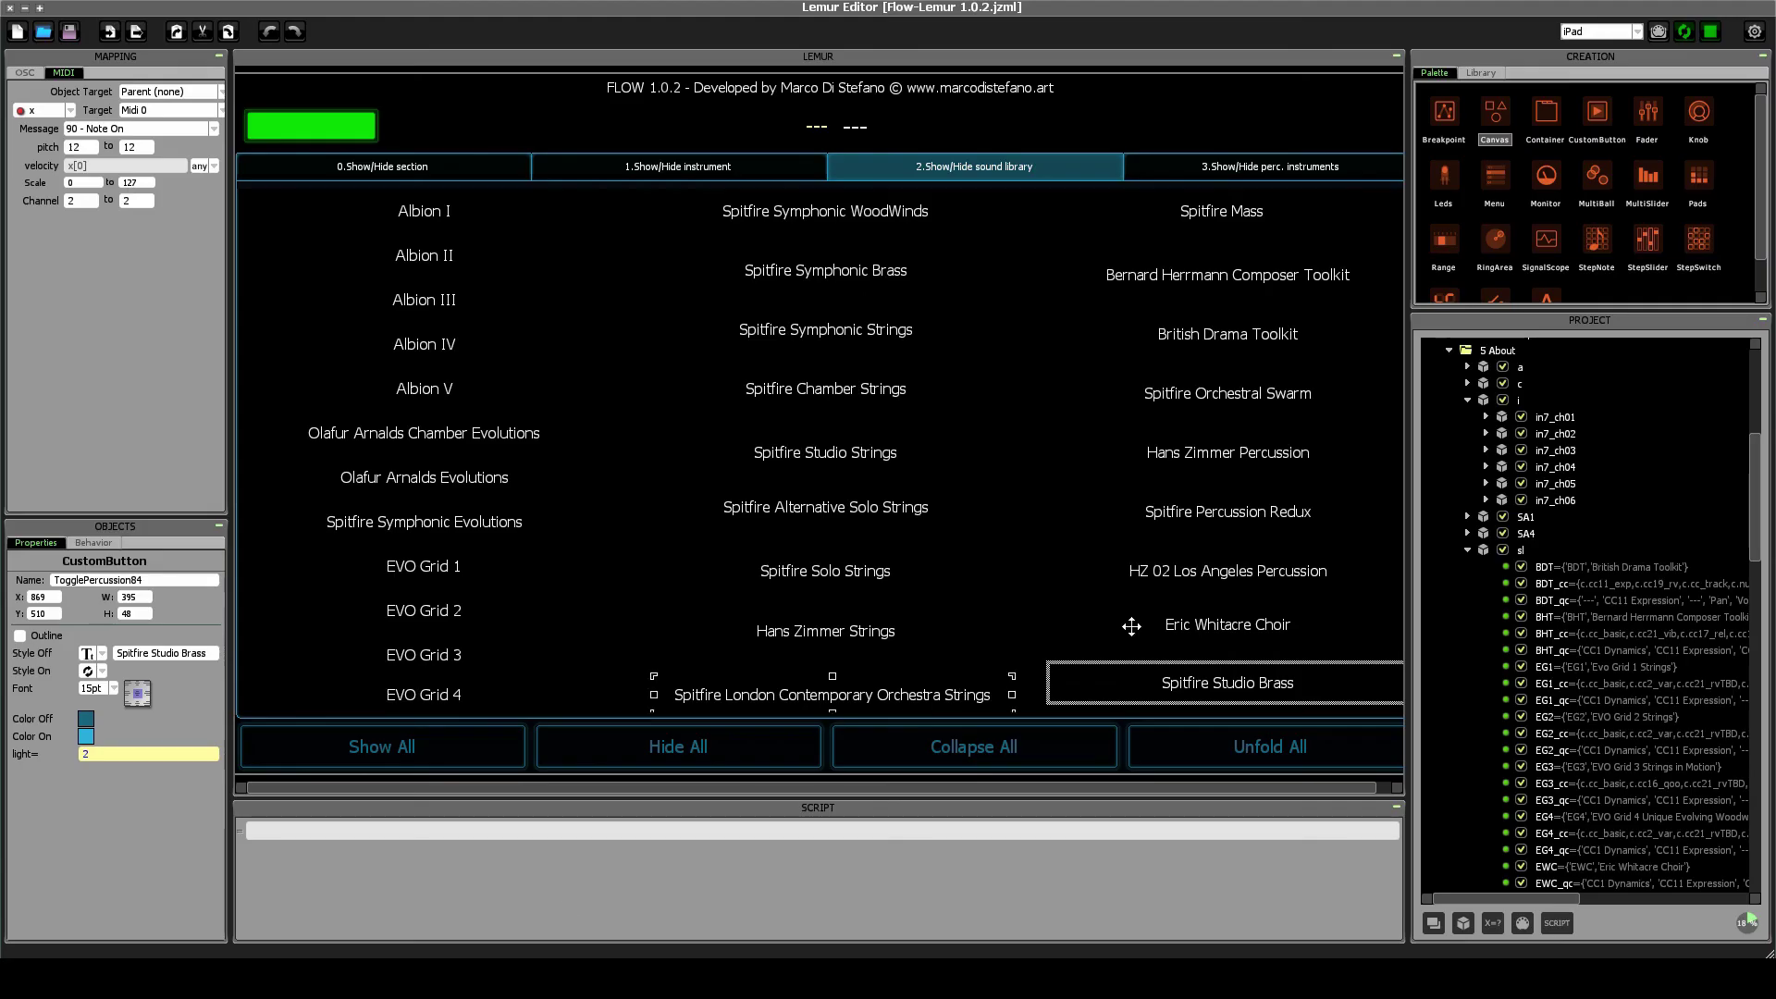
pyautogui.click(1531, 562)
pyautogui.click(1518, 400)
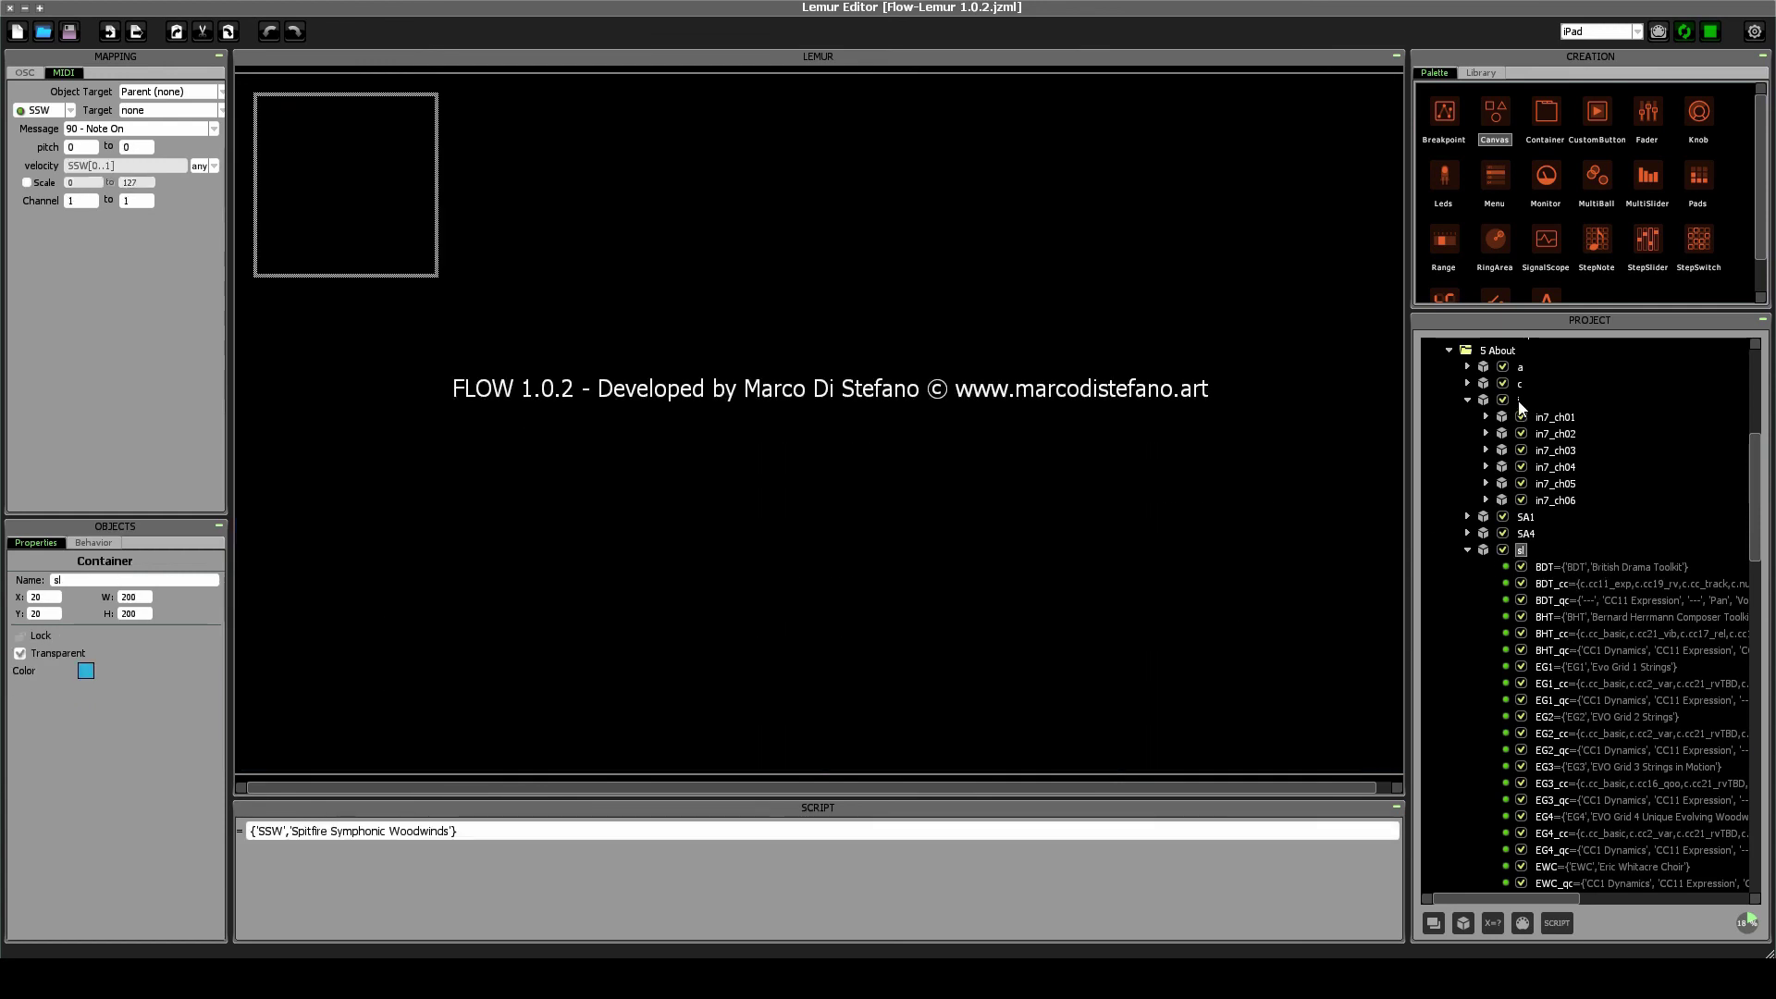
pyautogui.click(1563, 500)
pyautogui.click(1486, 501)
pyautogui.scroll(-4, 1598, 640)
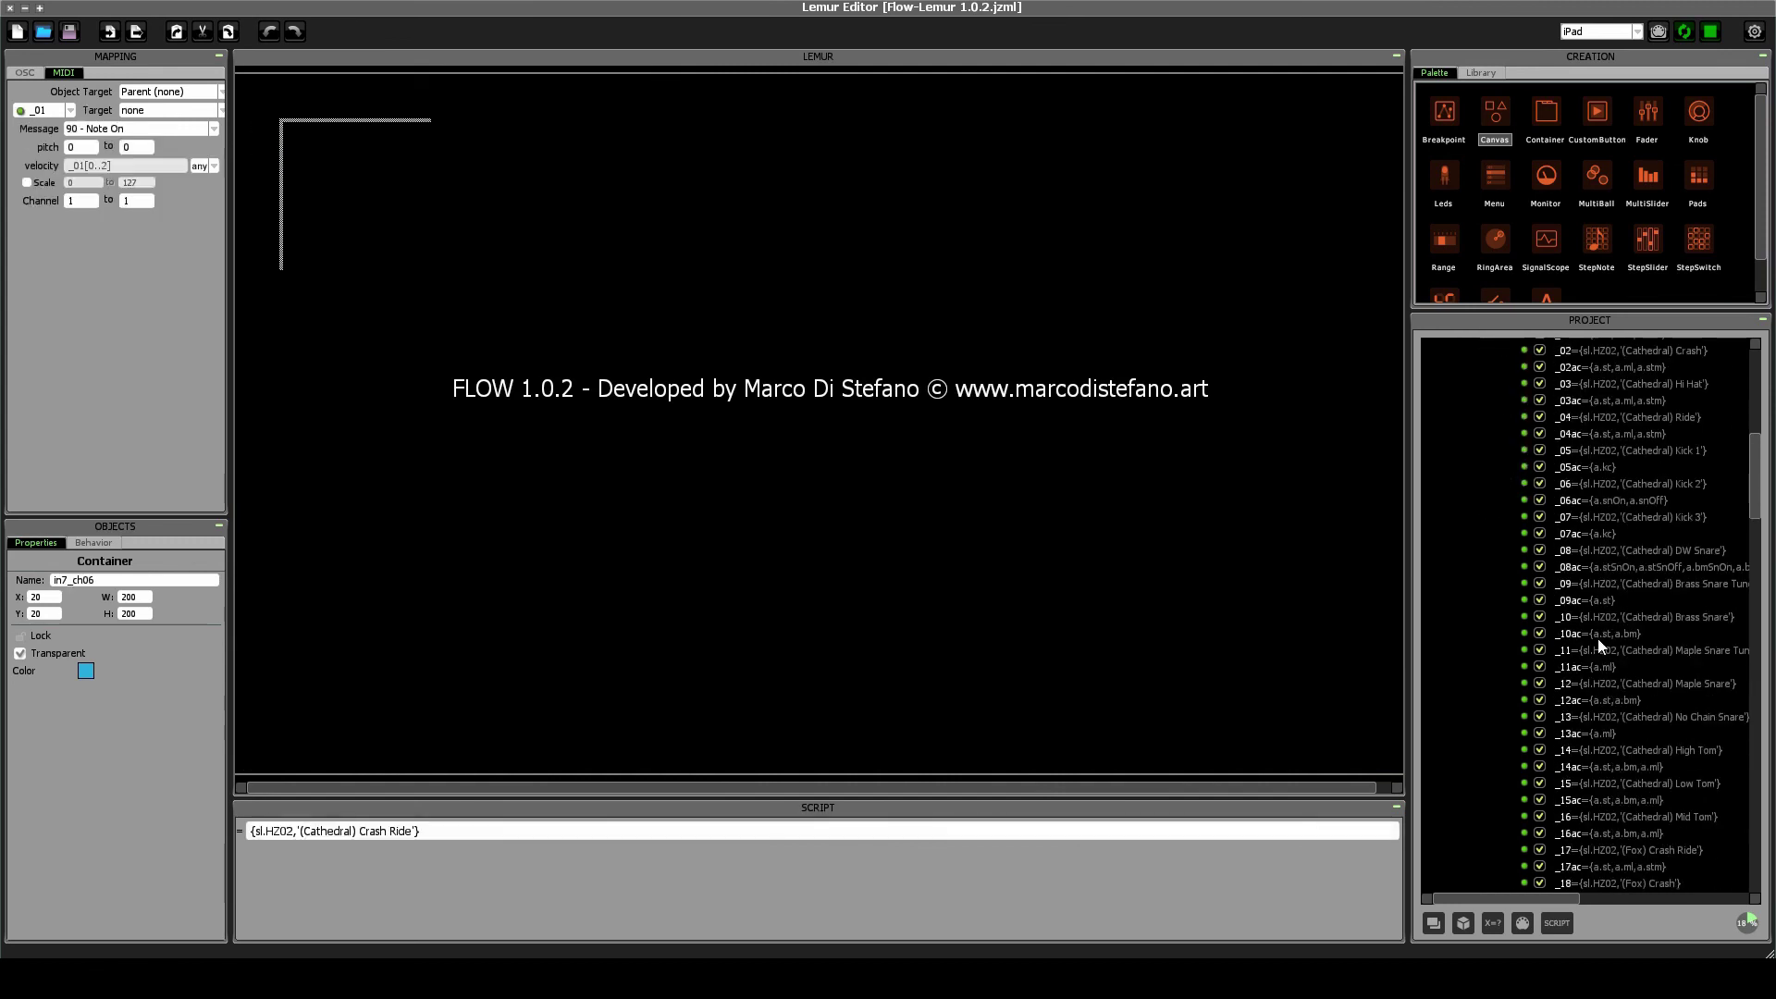
# Switch to the text editors, close the WordPad view of Flow-Lemur 1.0.2.jzml and show the start of the file in Notepad.
pyautogui.scroll(5, 1596, 639)
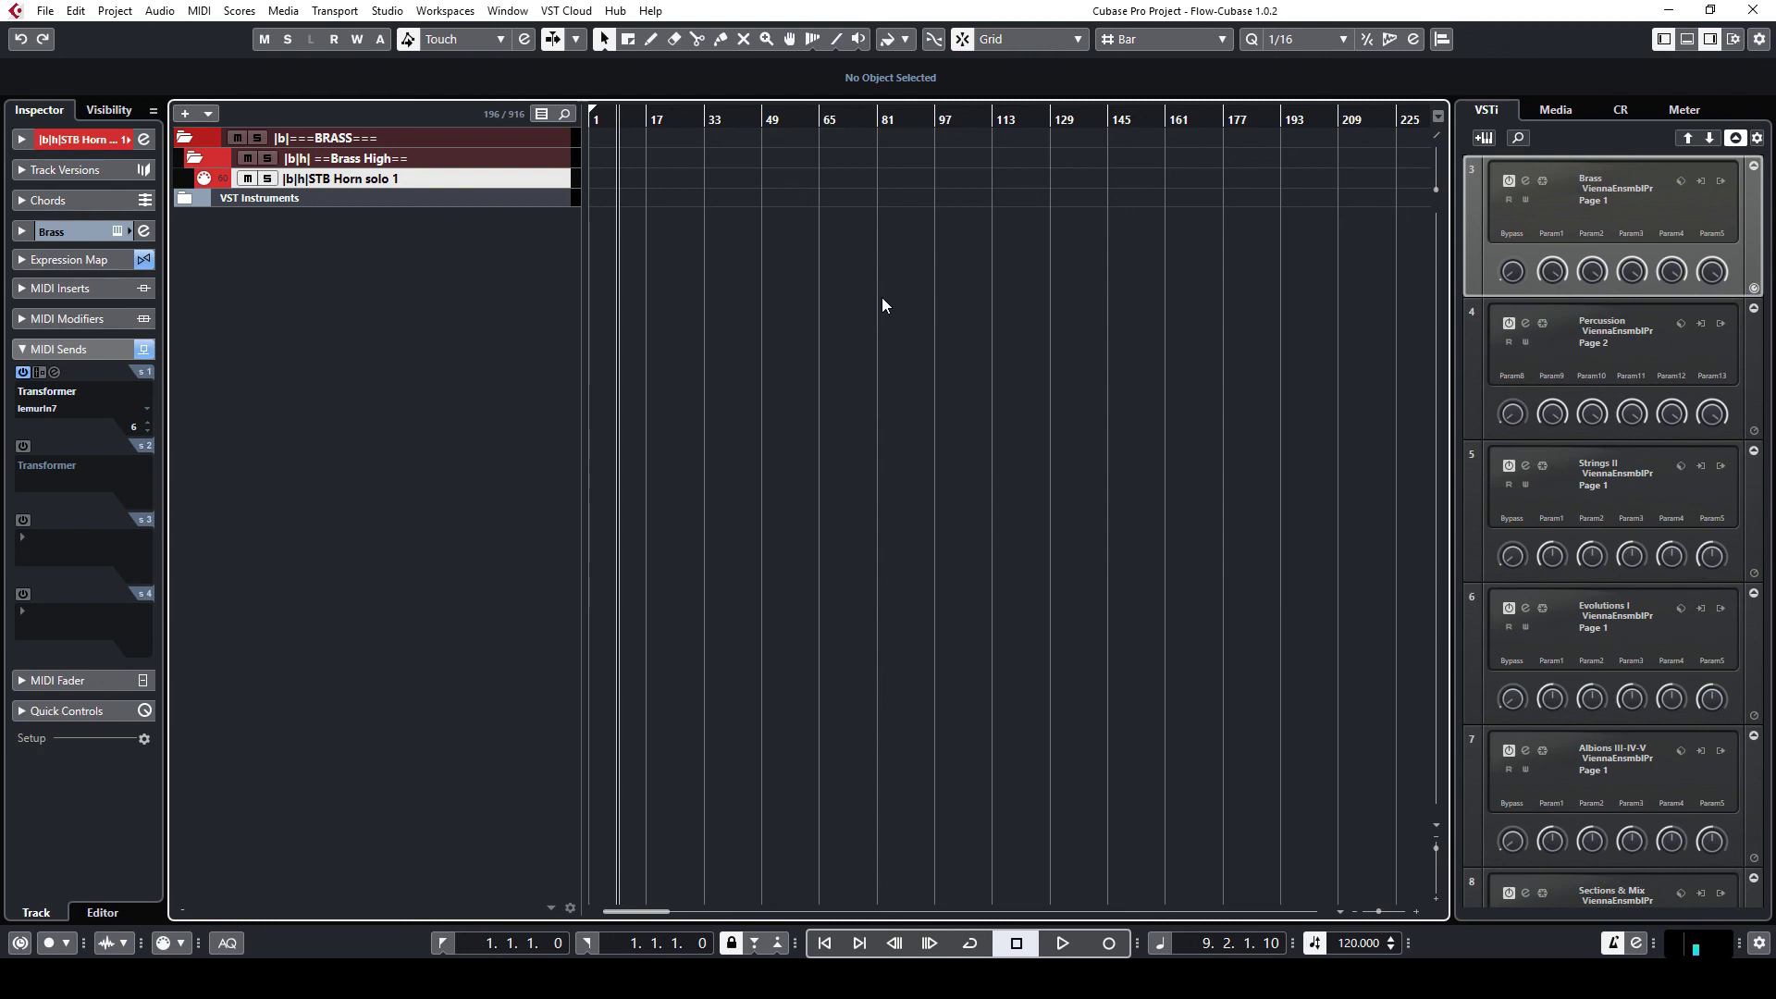
pyautogui.hotkey('alt', 'Tab')
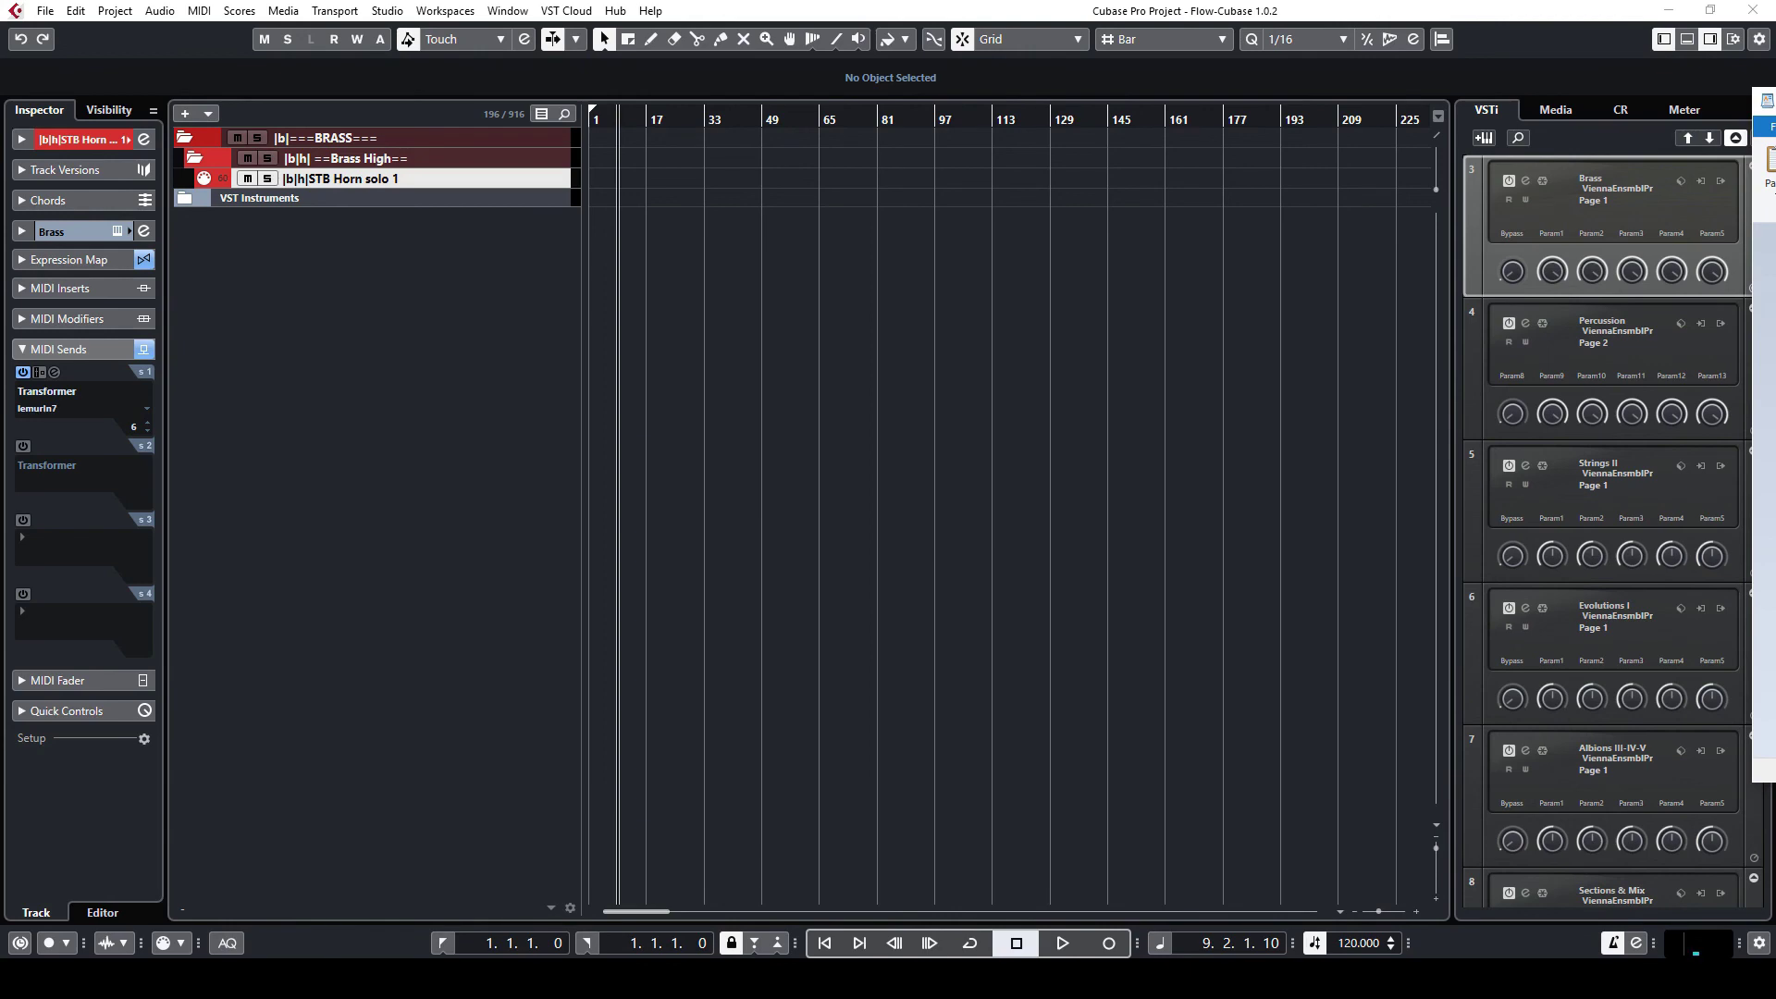
pyautogui.moveTo(1774, 103); pyautogui.dragTo(815, 78)
pyautogui.doubleClick(863, 87)
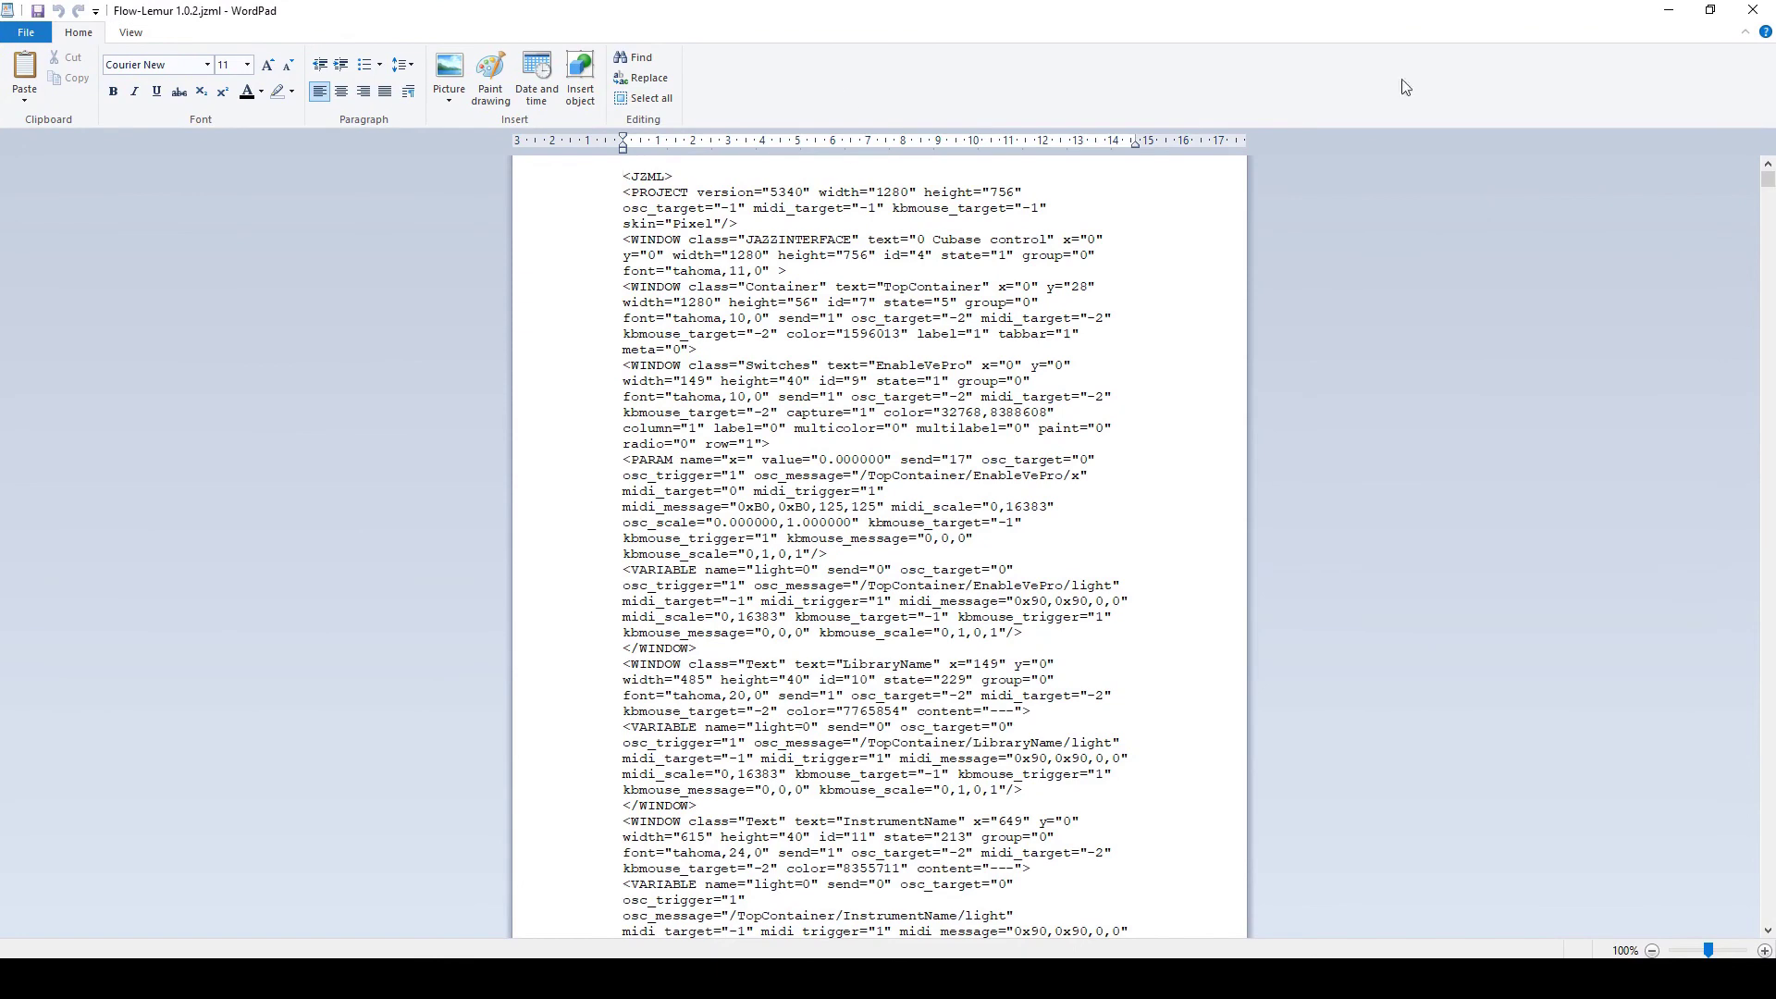
pyautogui.click(1753, 11)
pyautogui.scroll(-20, 626, 521)
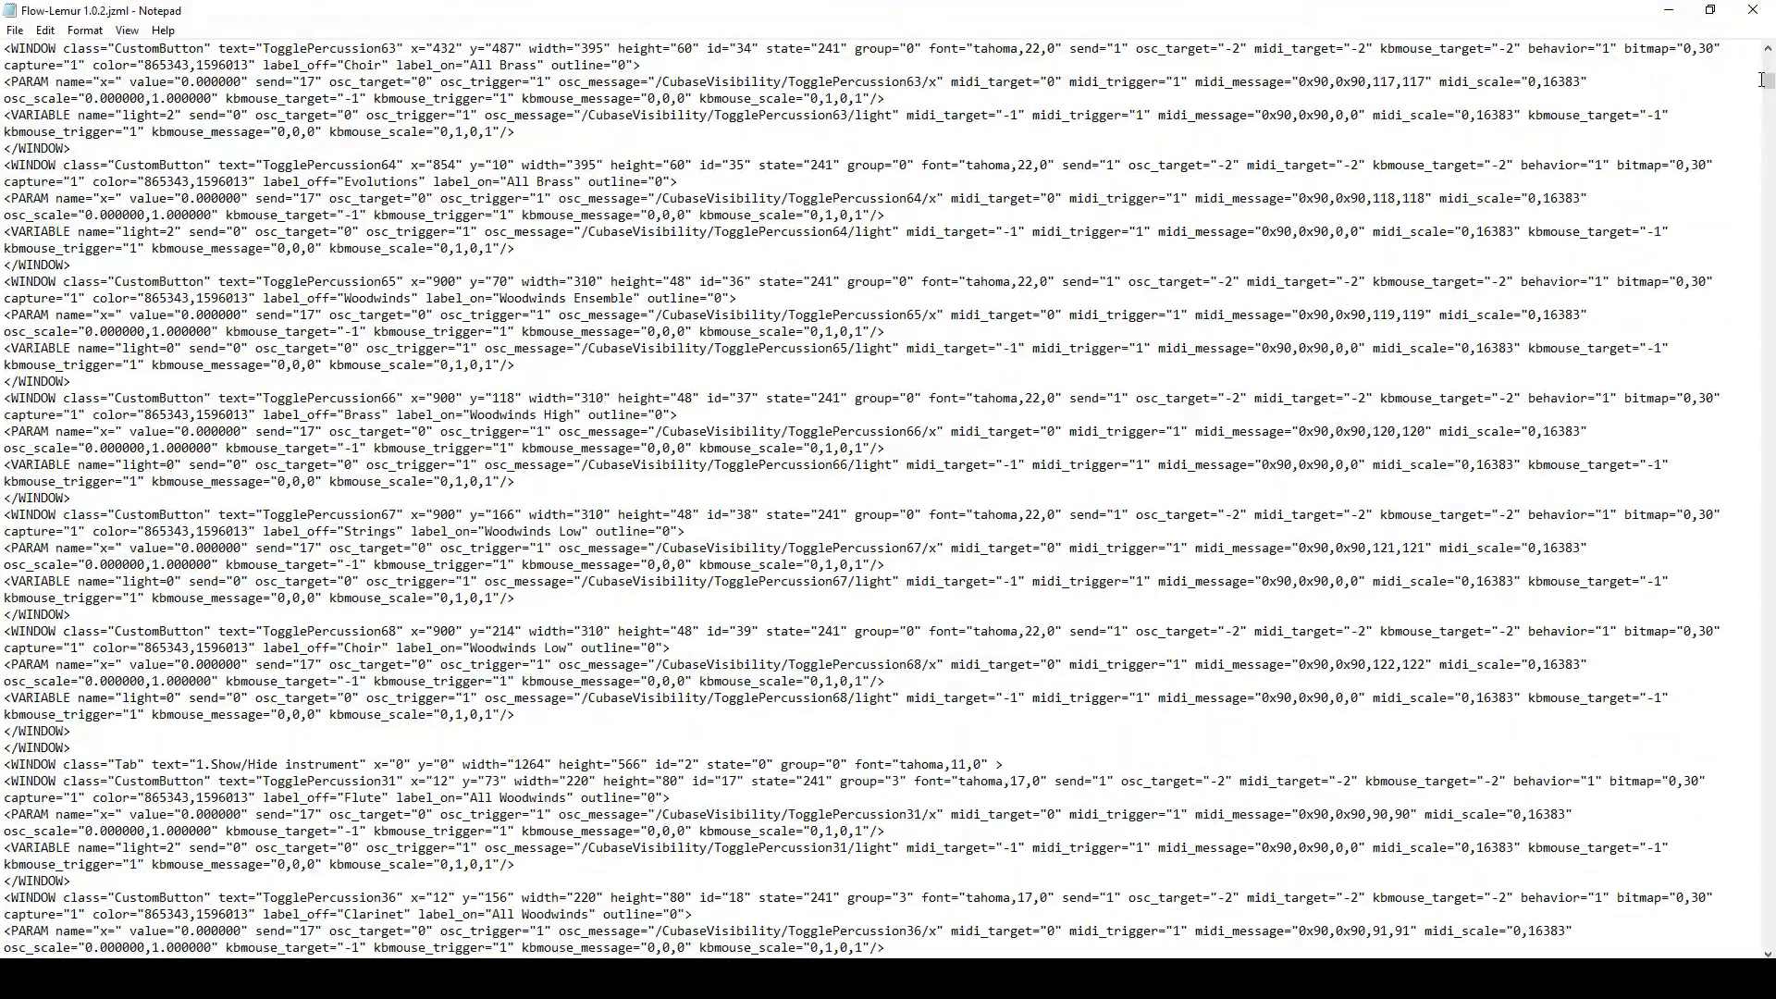
pyautogui.moveTo(1762, 80)
pyautogui.mouseDown()
pyautogui.moveTo(1762, 743)
pyautogui.moveTo(1762, 58)
pyautogui.mouseUp()
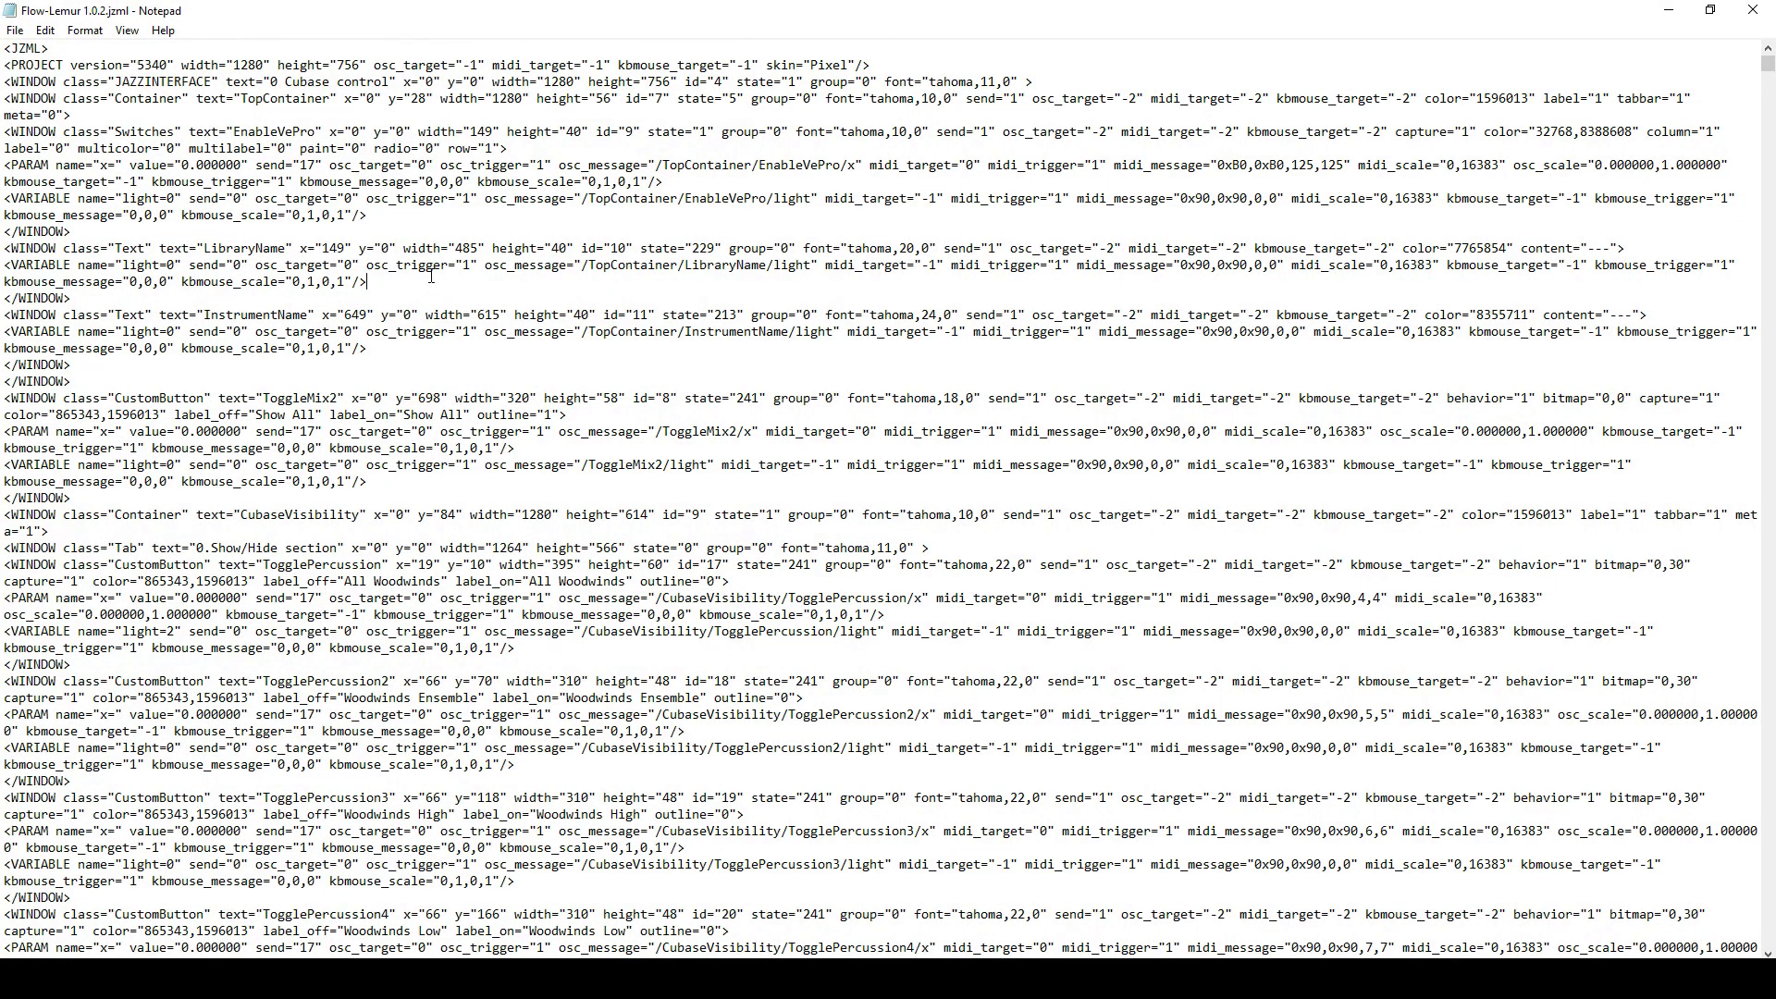
# Search the file for "long stopped" and select the variable name LStop in its definition.
pyautogui.hotkey('ctrl', 'f')
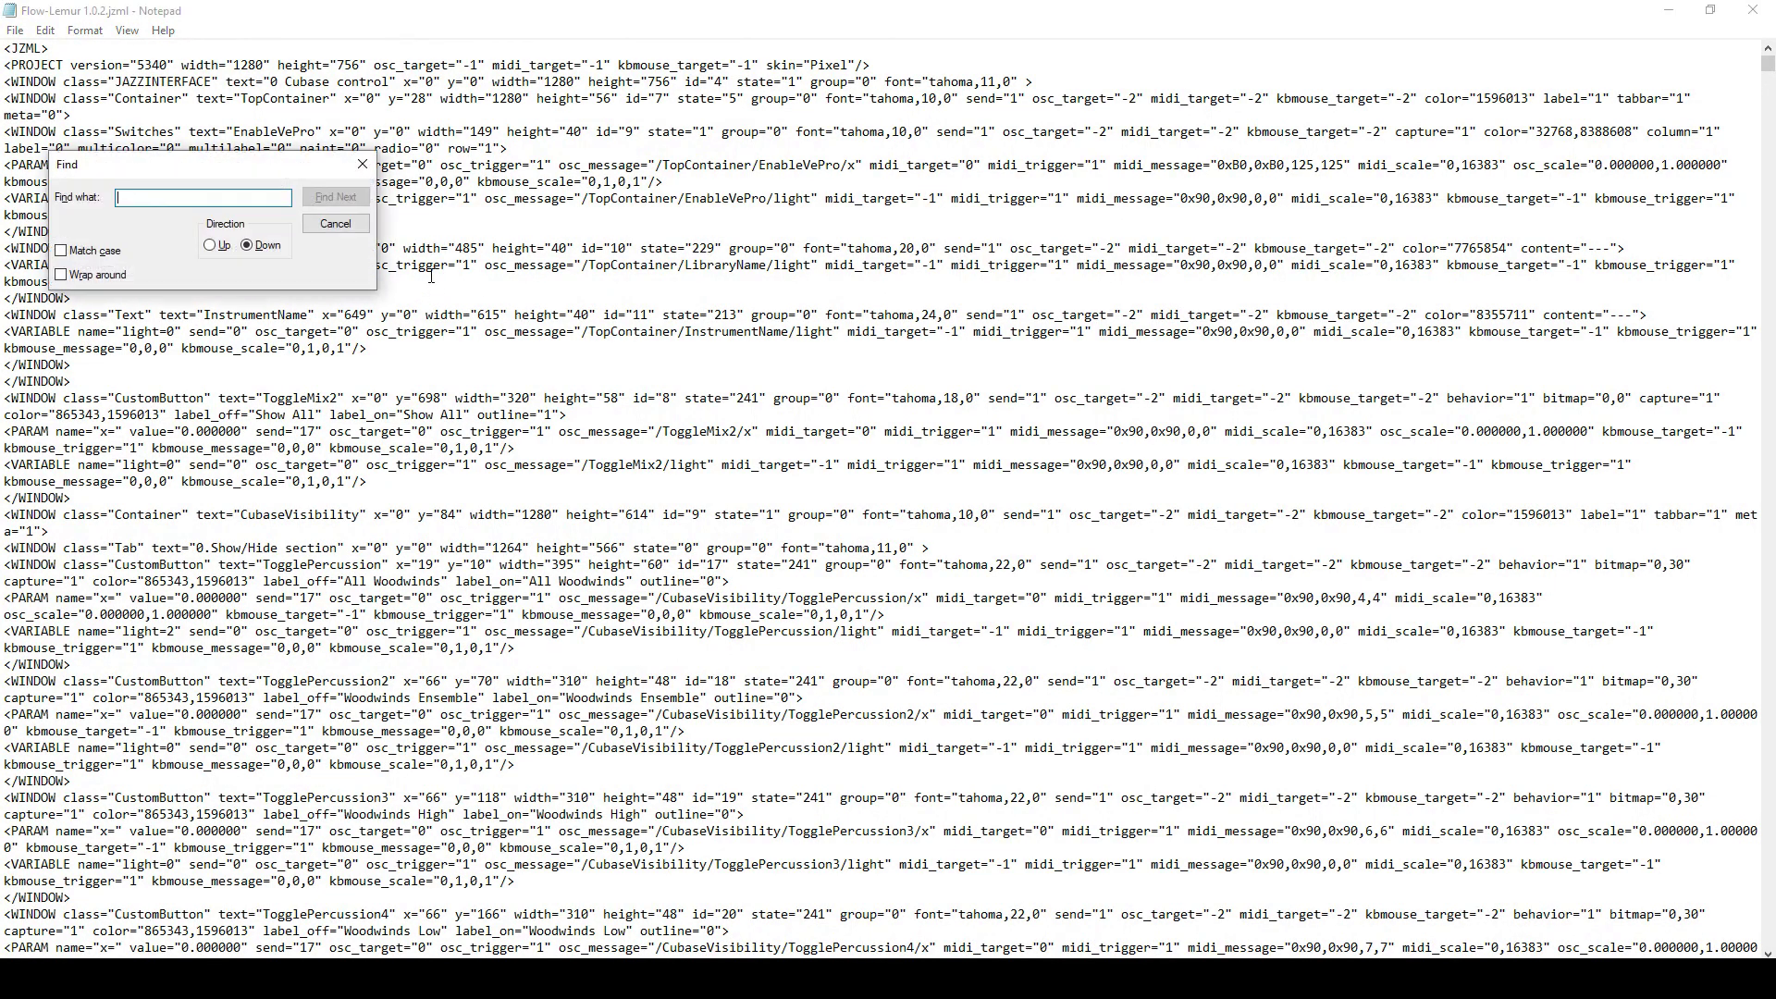
pyautogui.write('long stopped')
pyautogui.press('Return')
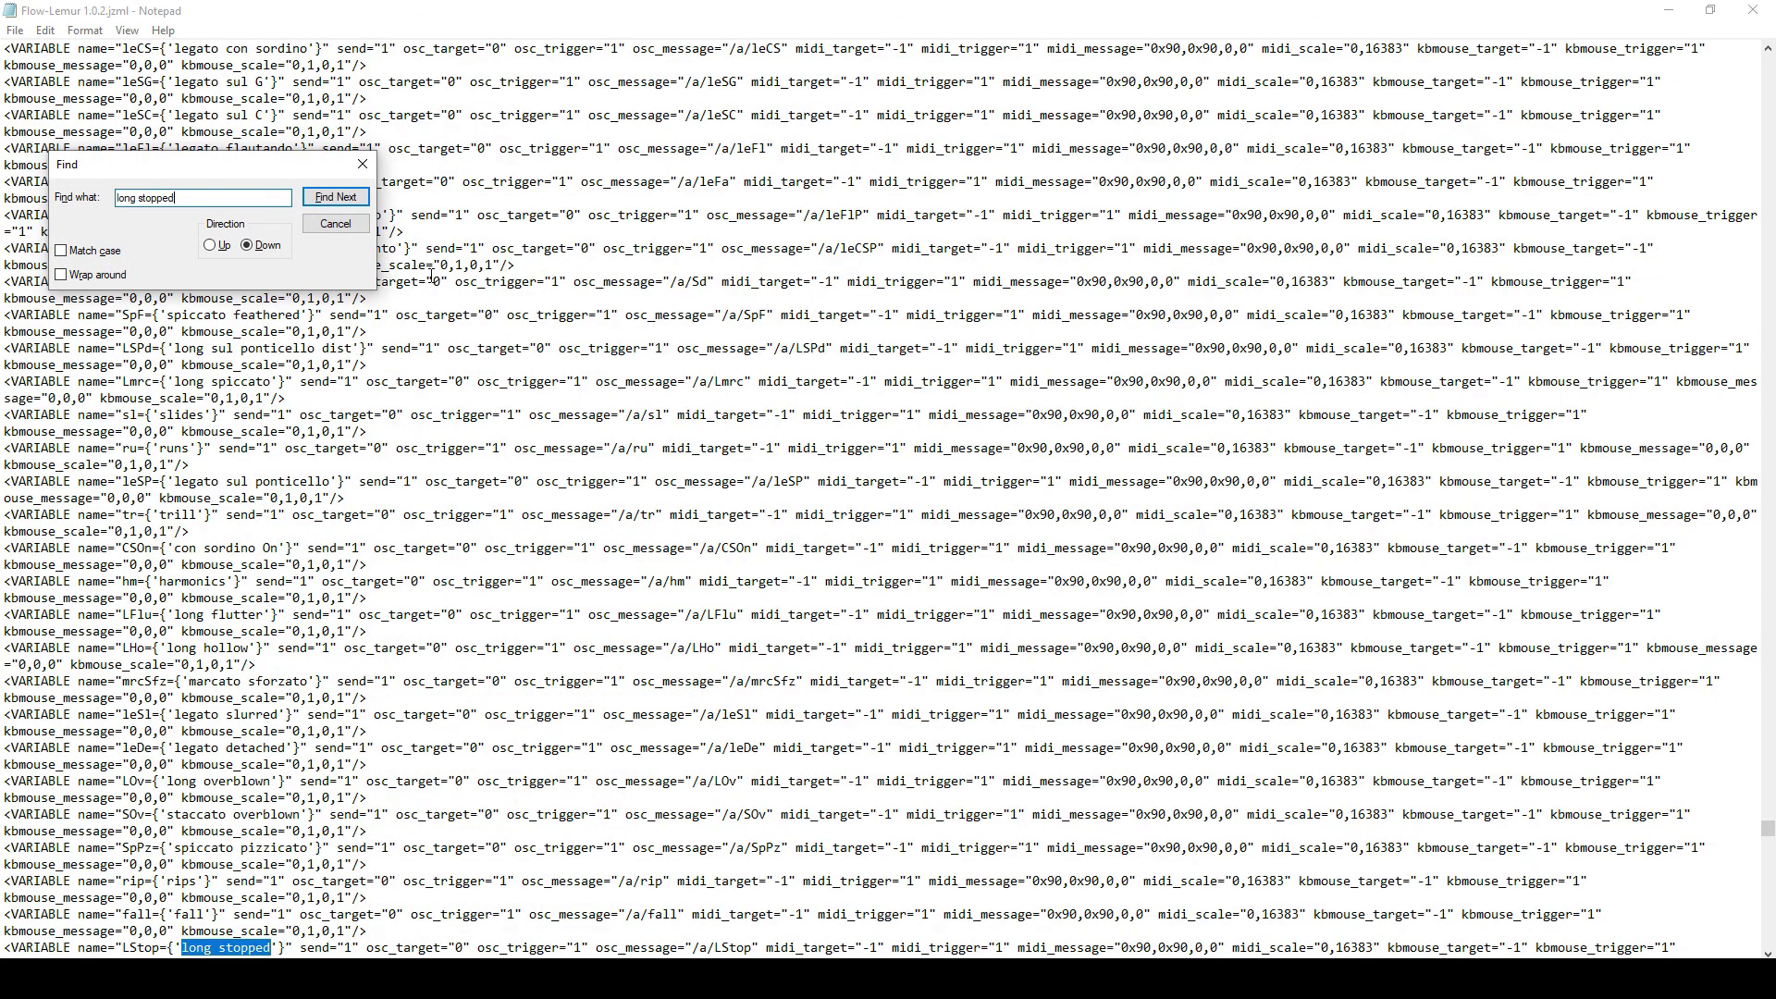
pyautogui.scroll(-2, 231, 835)
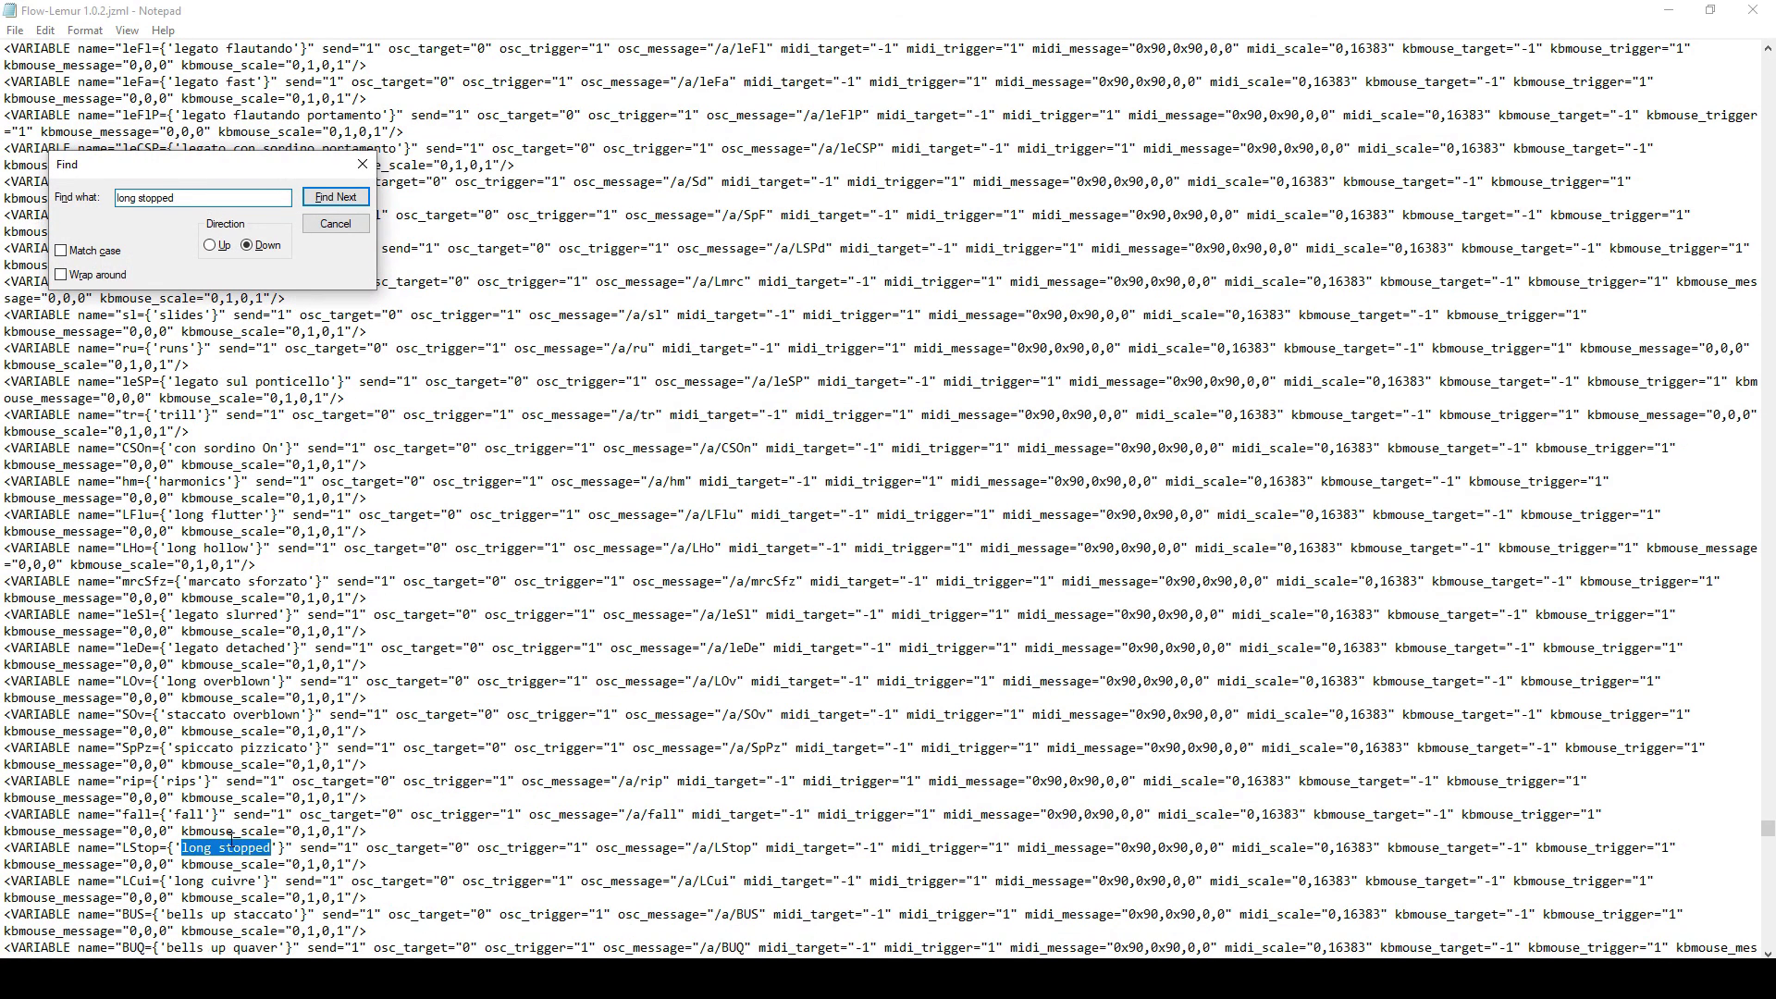
pyautogui.doubleClick(148, 848)
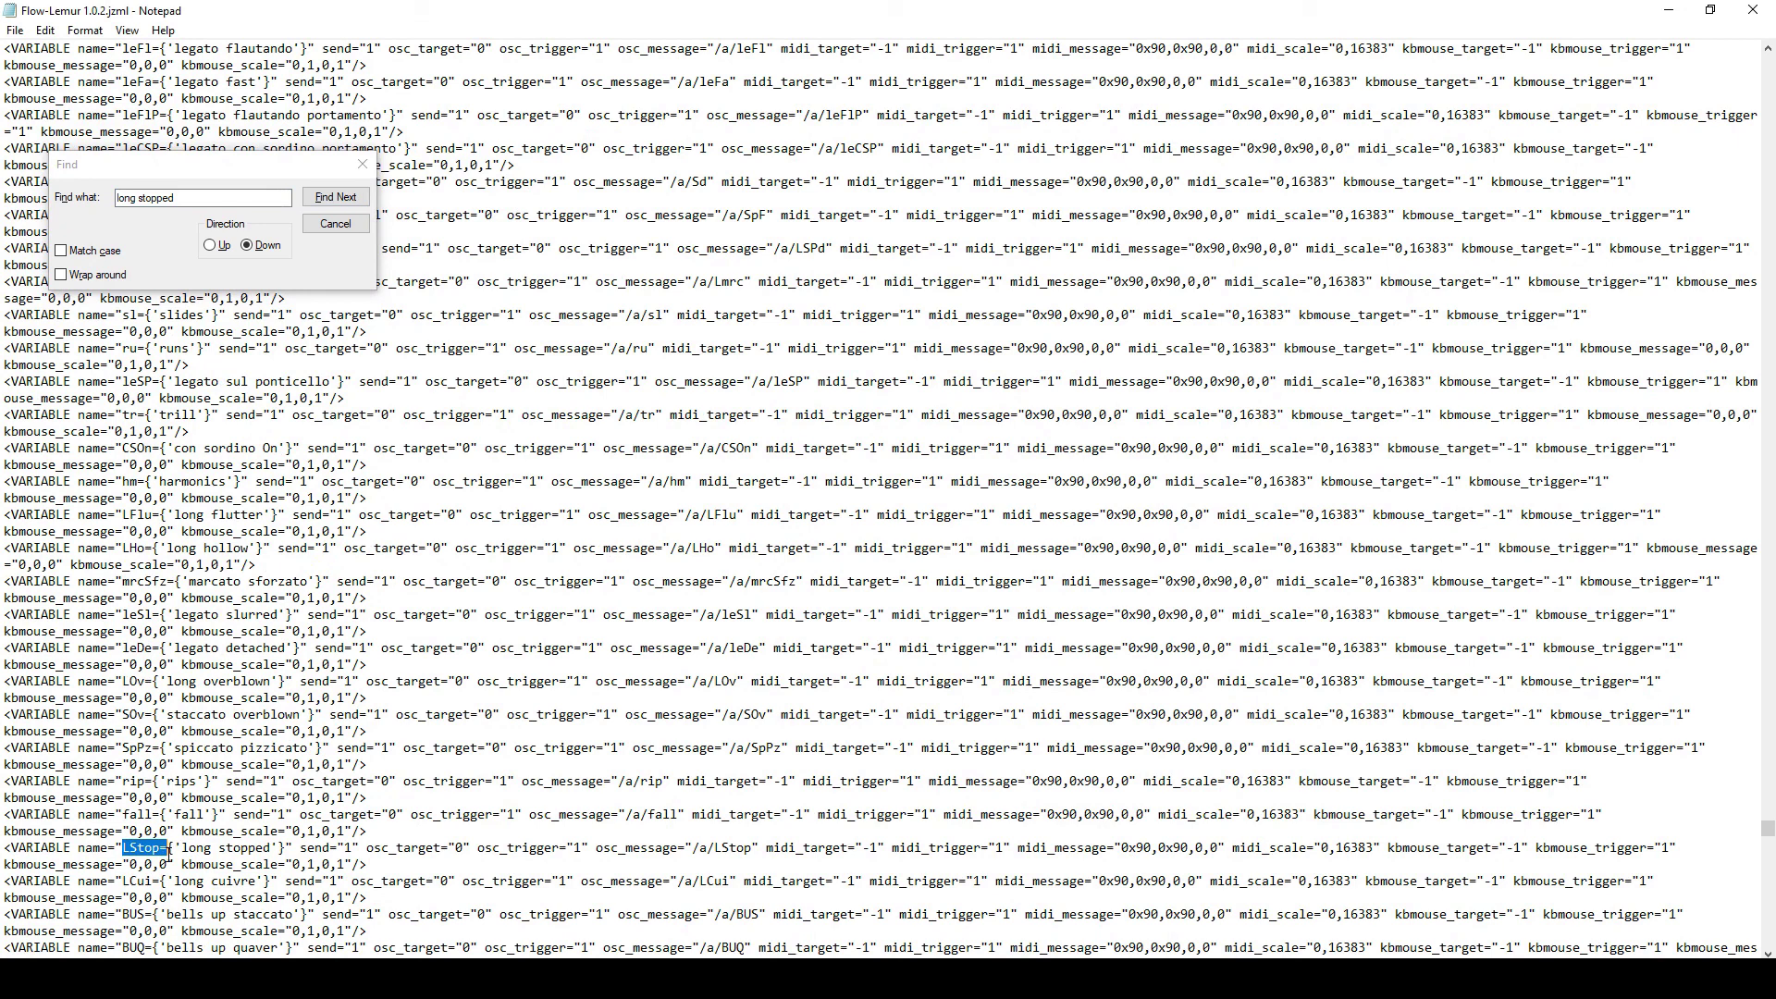
# Search the file for "ricochet", select the variable name ric in its definition and close the search.
pyautogui.click(194, 200)
pyautogui.moveTo(177, 164); pyautogui.dragTo(695, 169)
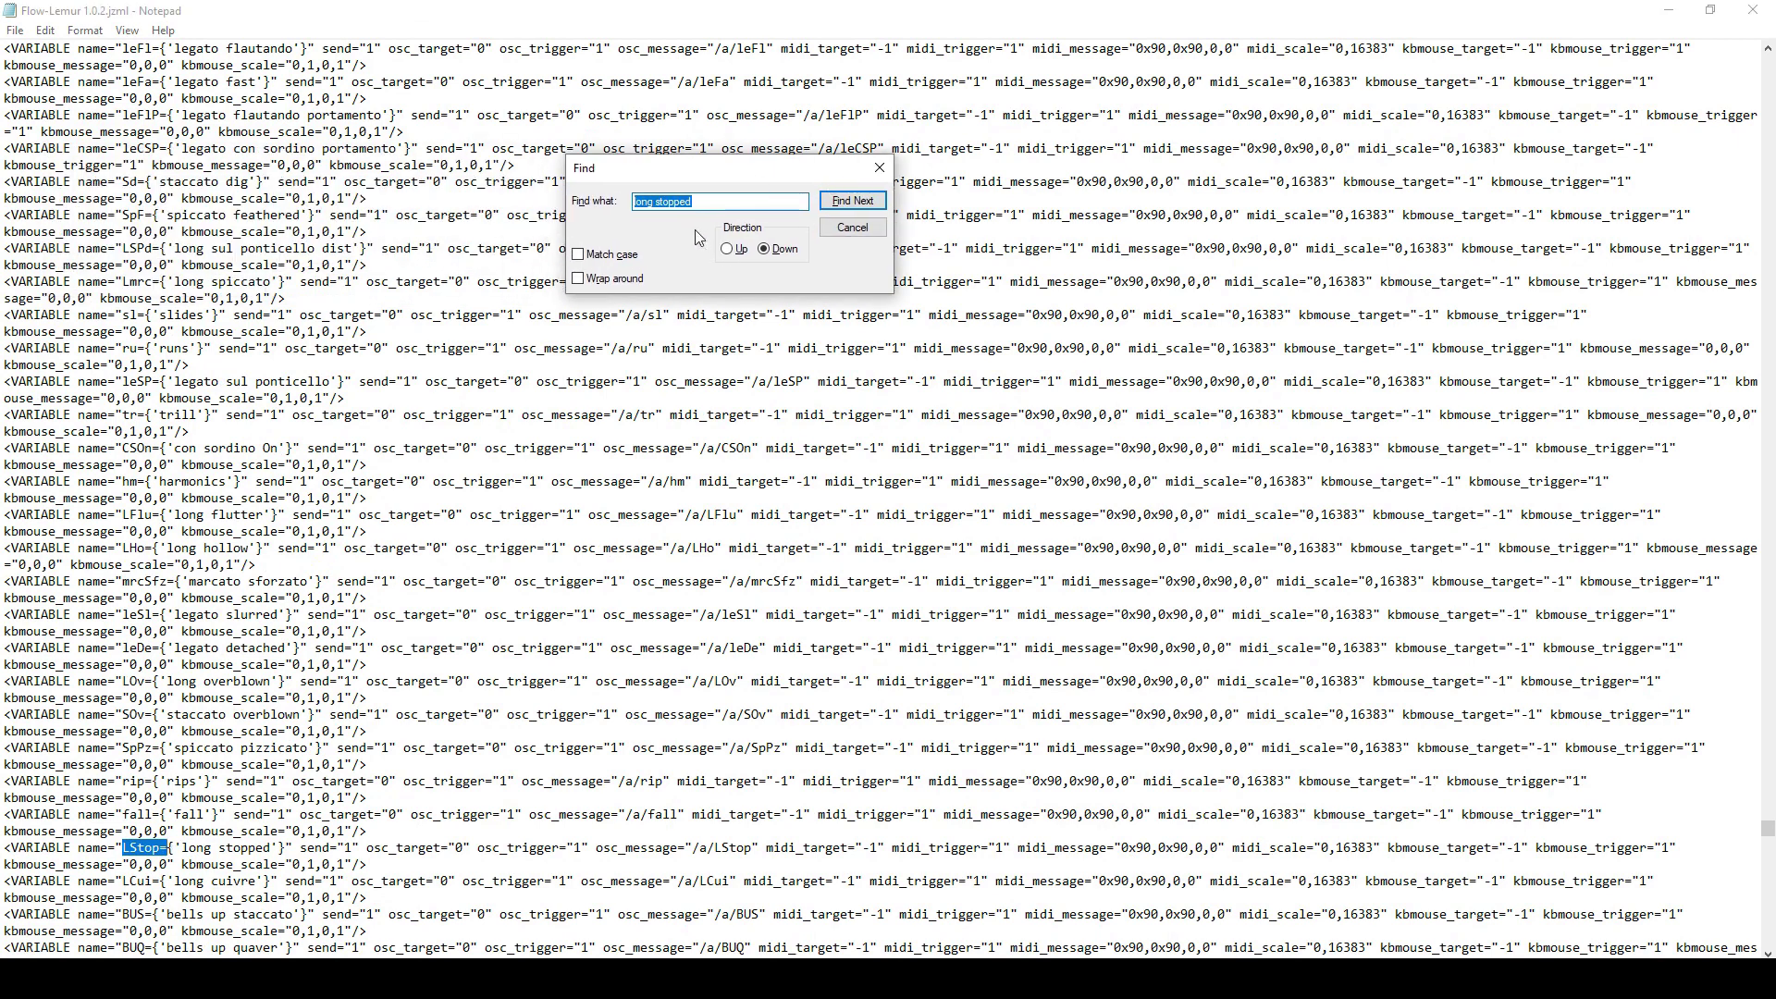
pyautogui.write('ricochet')
pyautogui.press('Return')
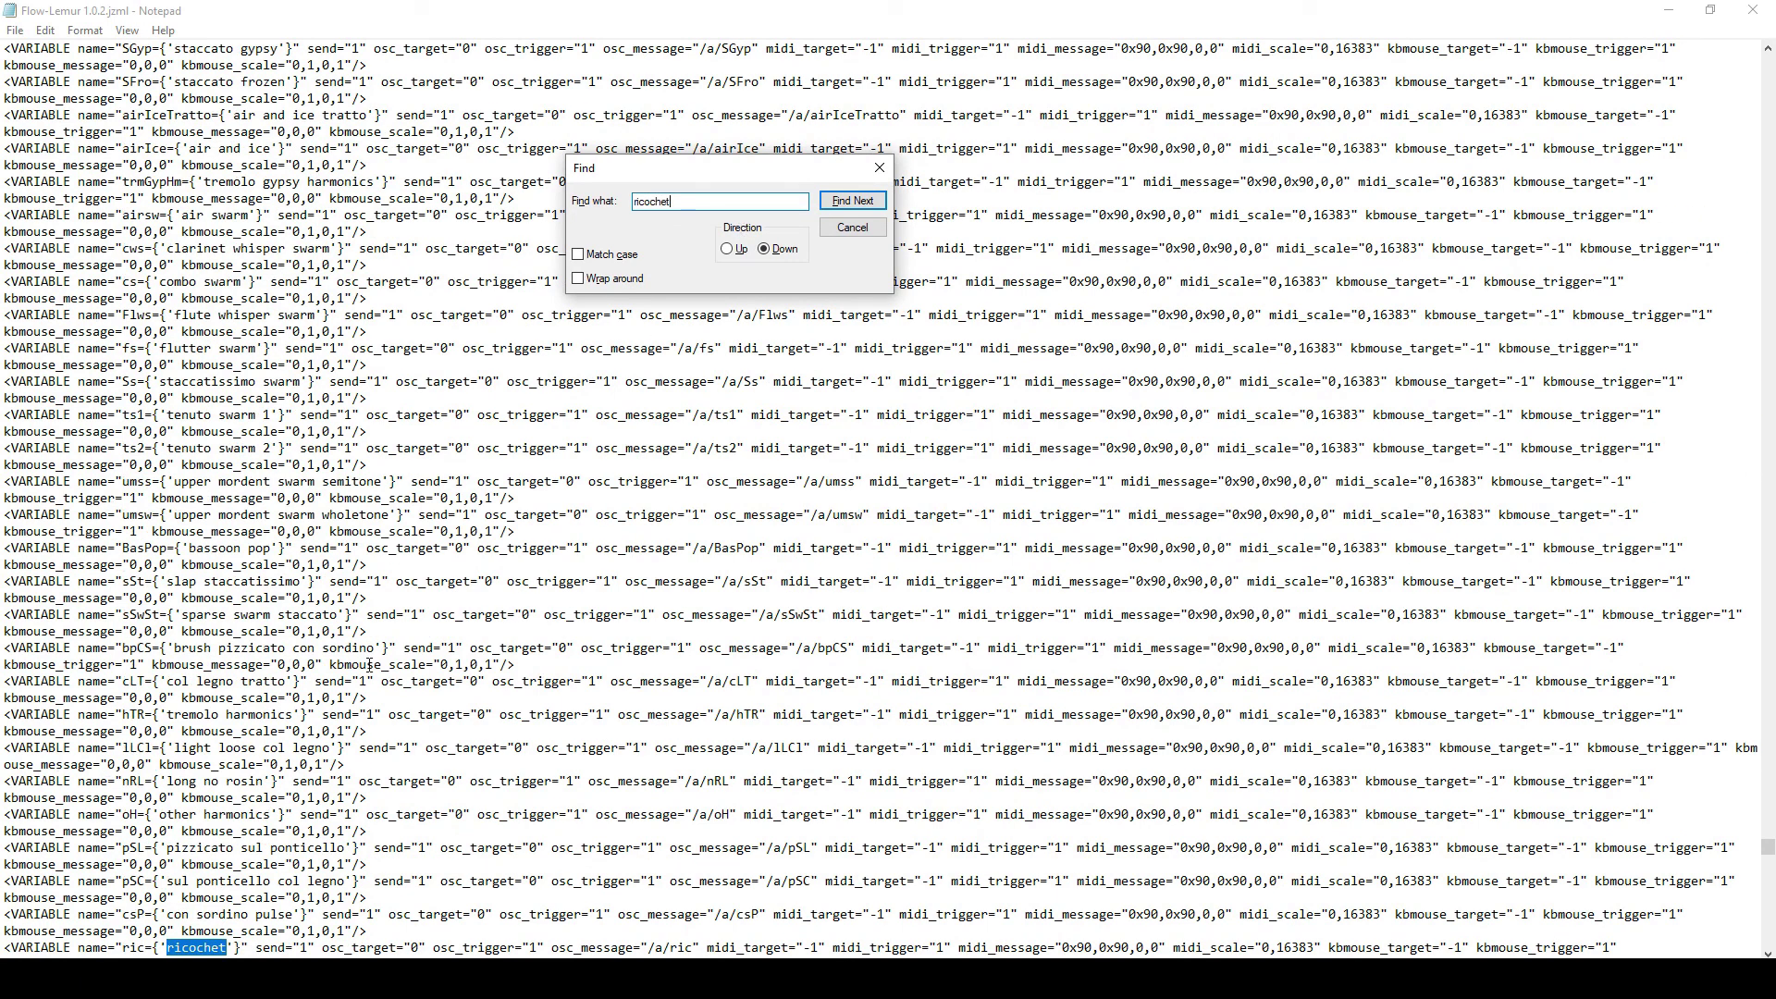
pyautogui.scroll(-4, 369, 665)
pyautogui.moveTo(122, 747); pyautogui.dragTo(146, 748)
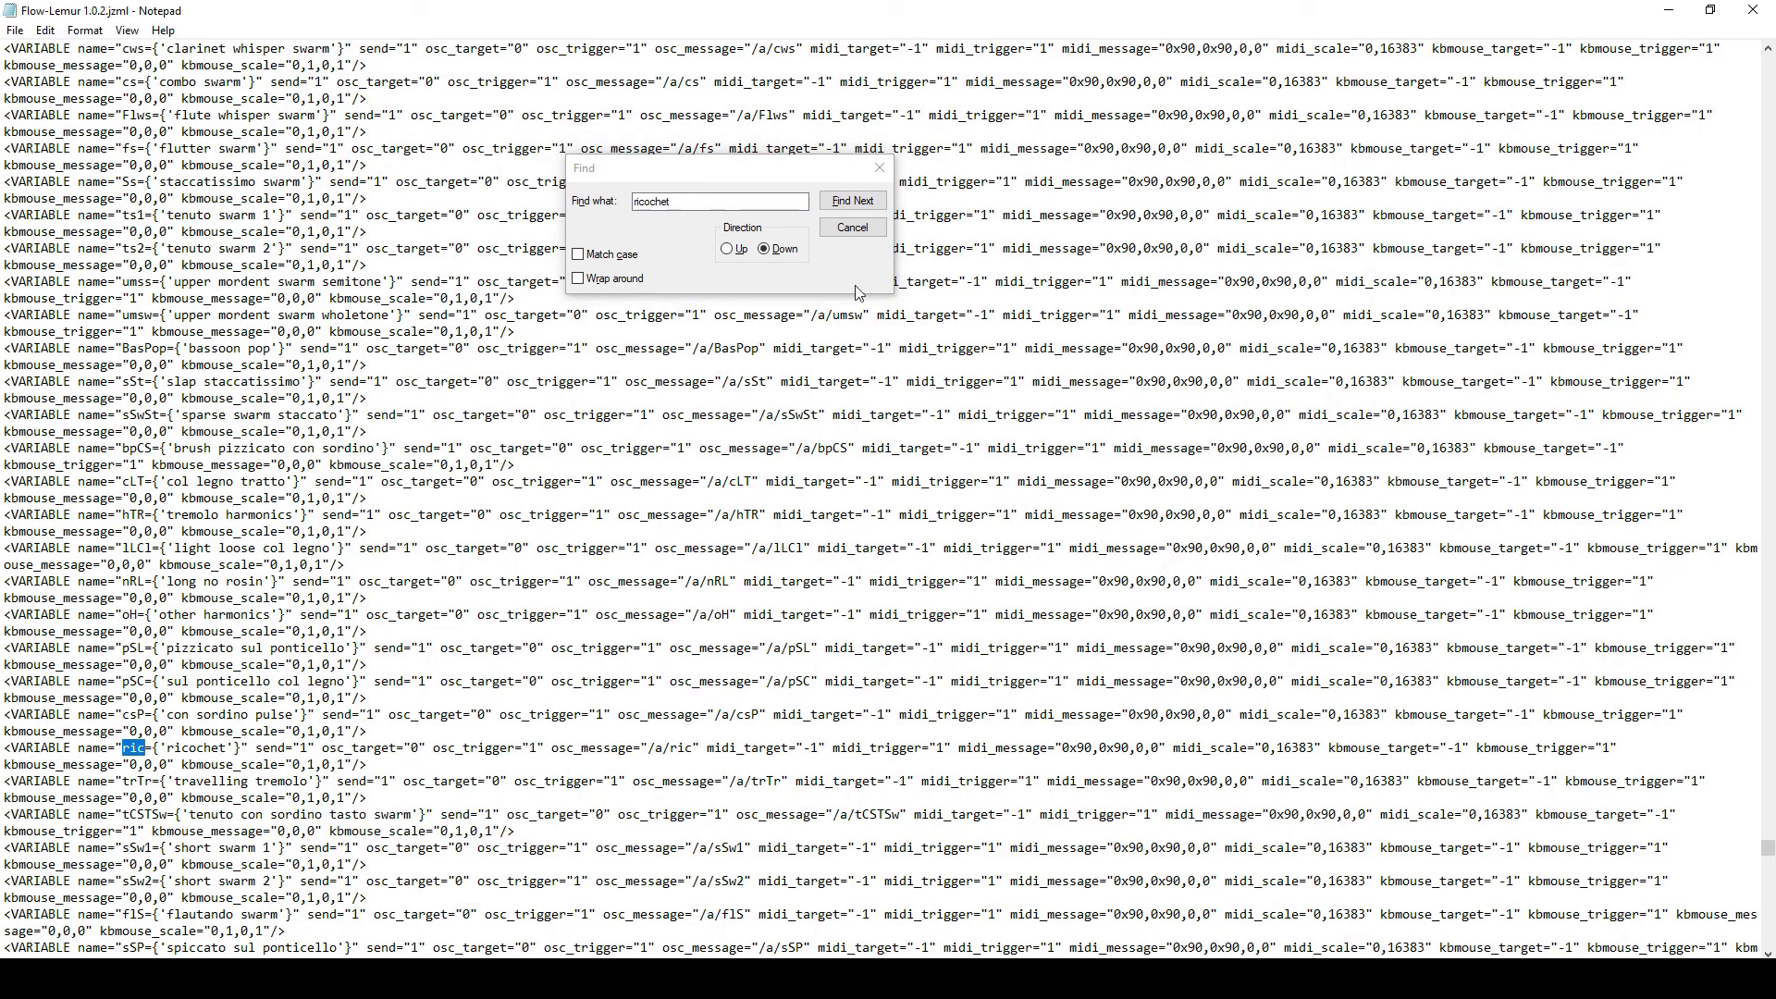
pyautogui.click(879, 169)
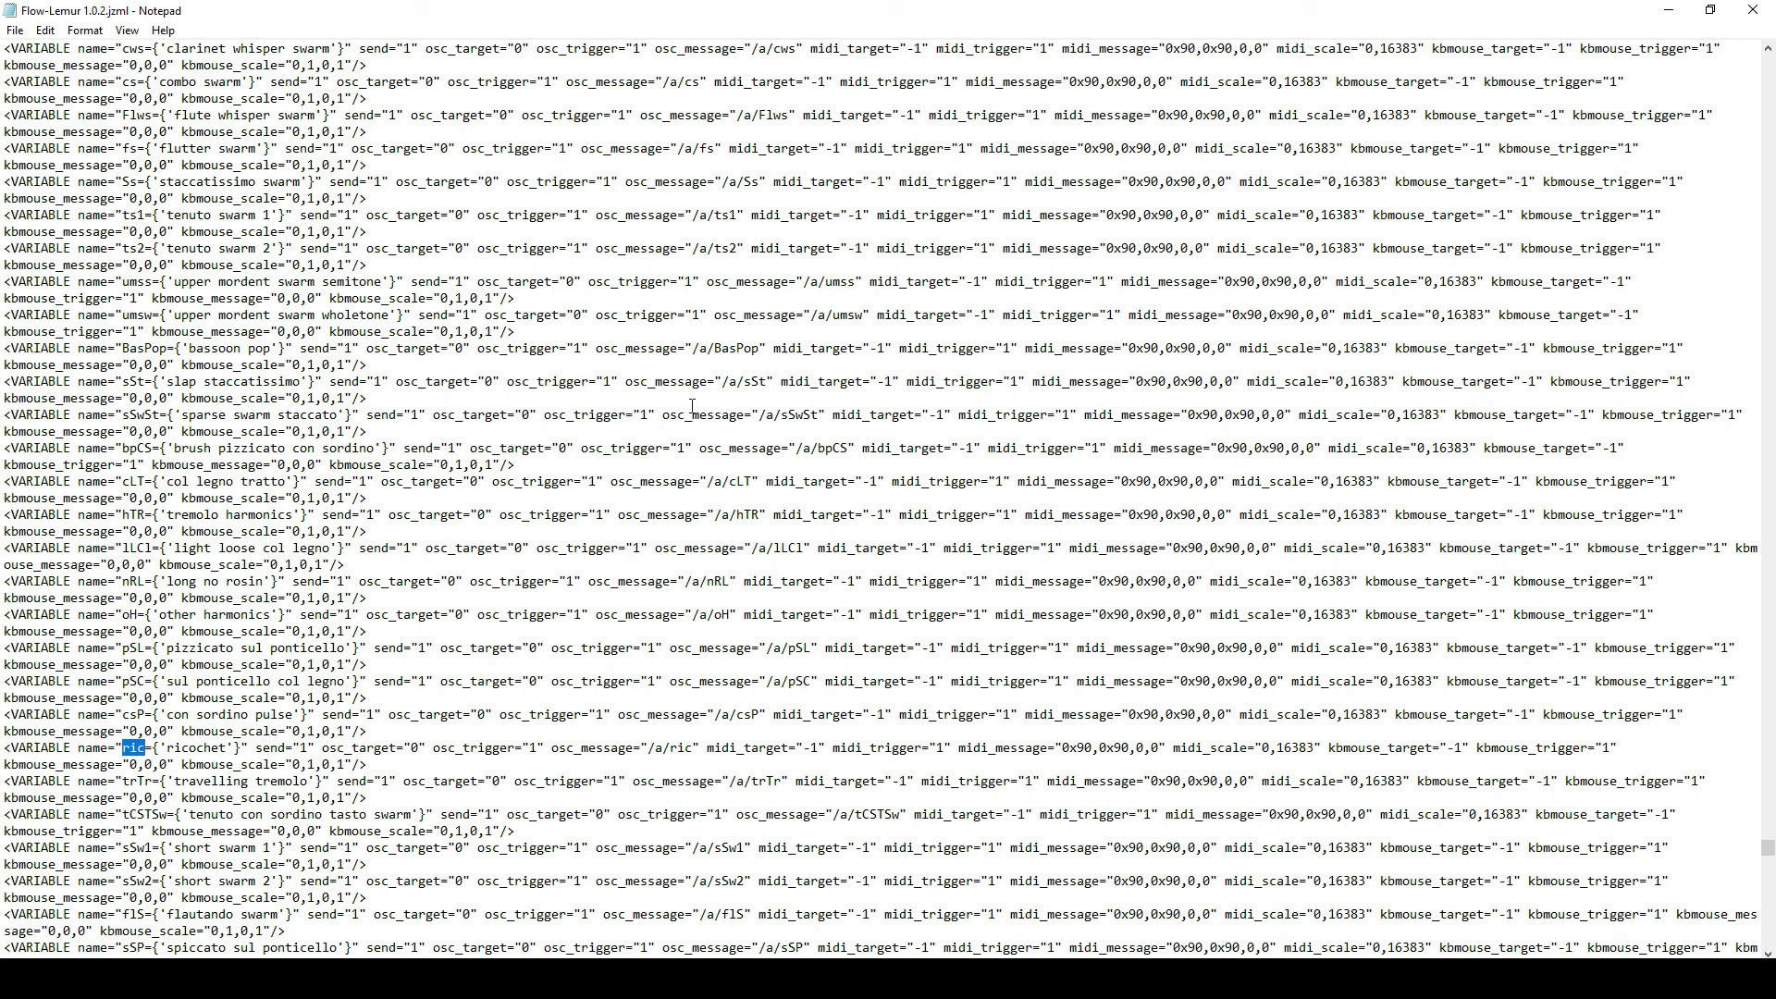
# Highlight the full 'light loose col legno' variable definition and the _01 'Sopranos Aah' definition in the in7_ch04 container, then move Notepad aside.
pyautogui.moveTo(406, 564); pyautogui.dragTo(3, 552)
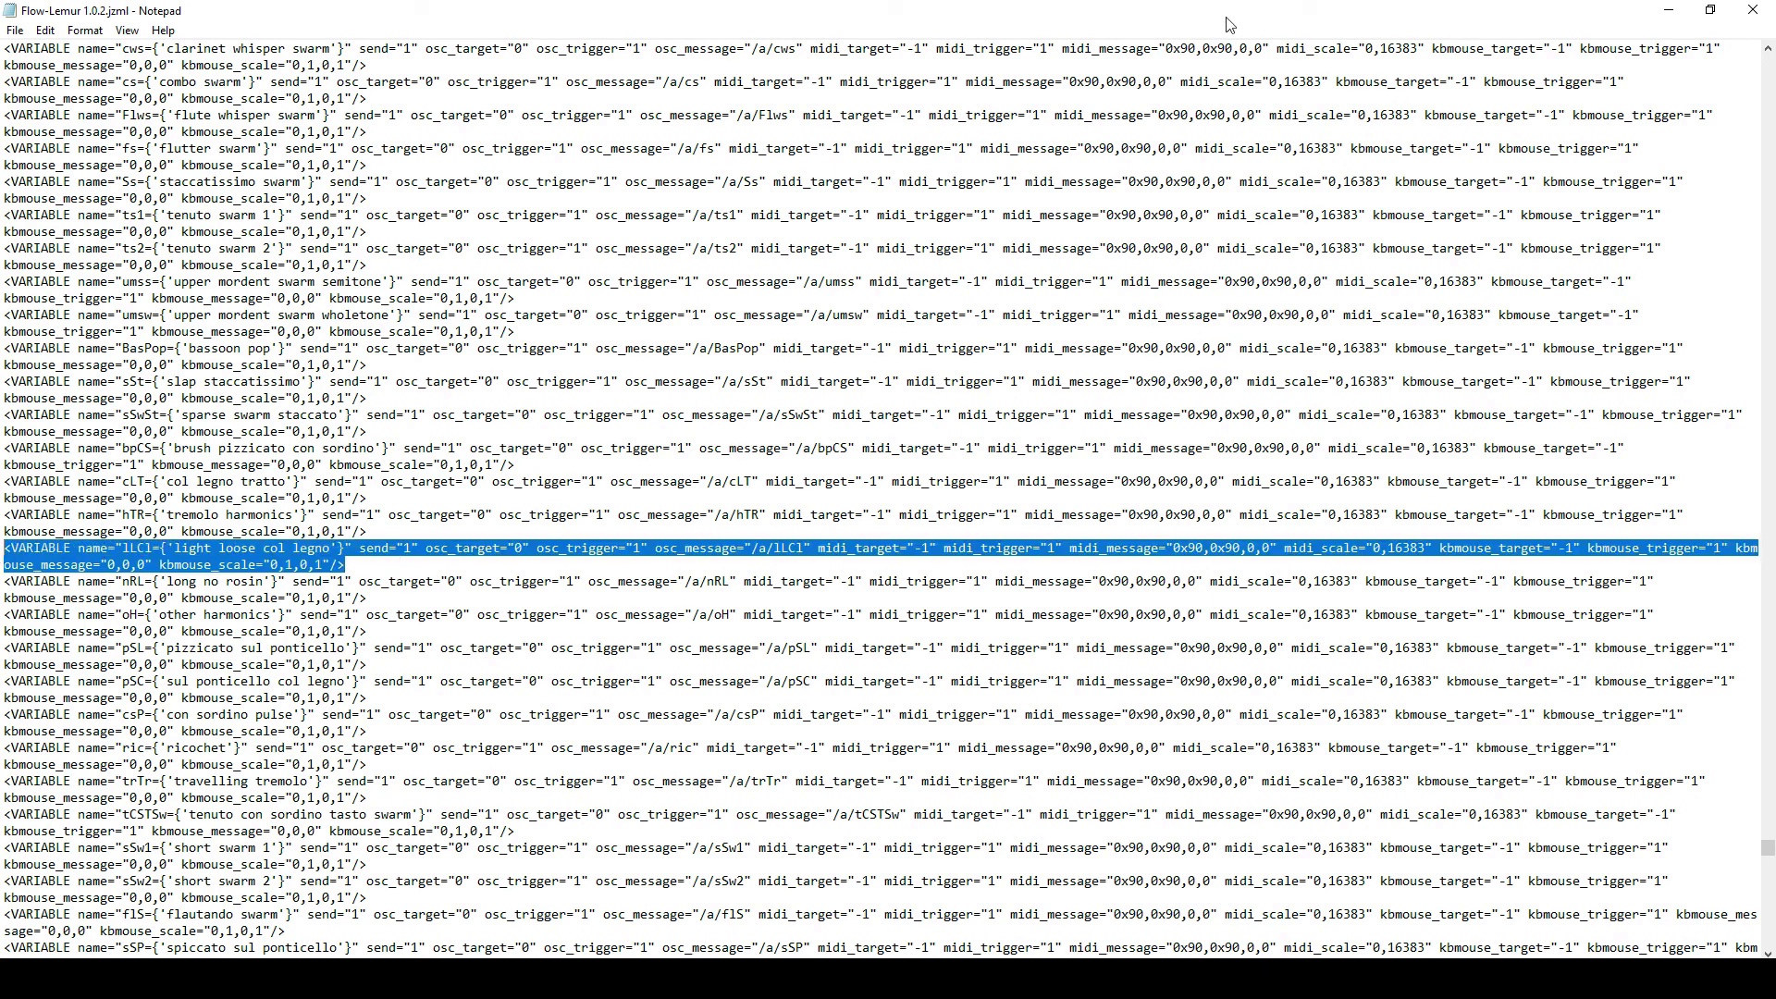
pyautogui.moveTo(1189, 16); pyautogui.dragTo(799, 203)
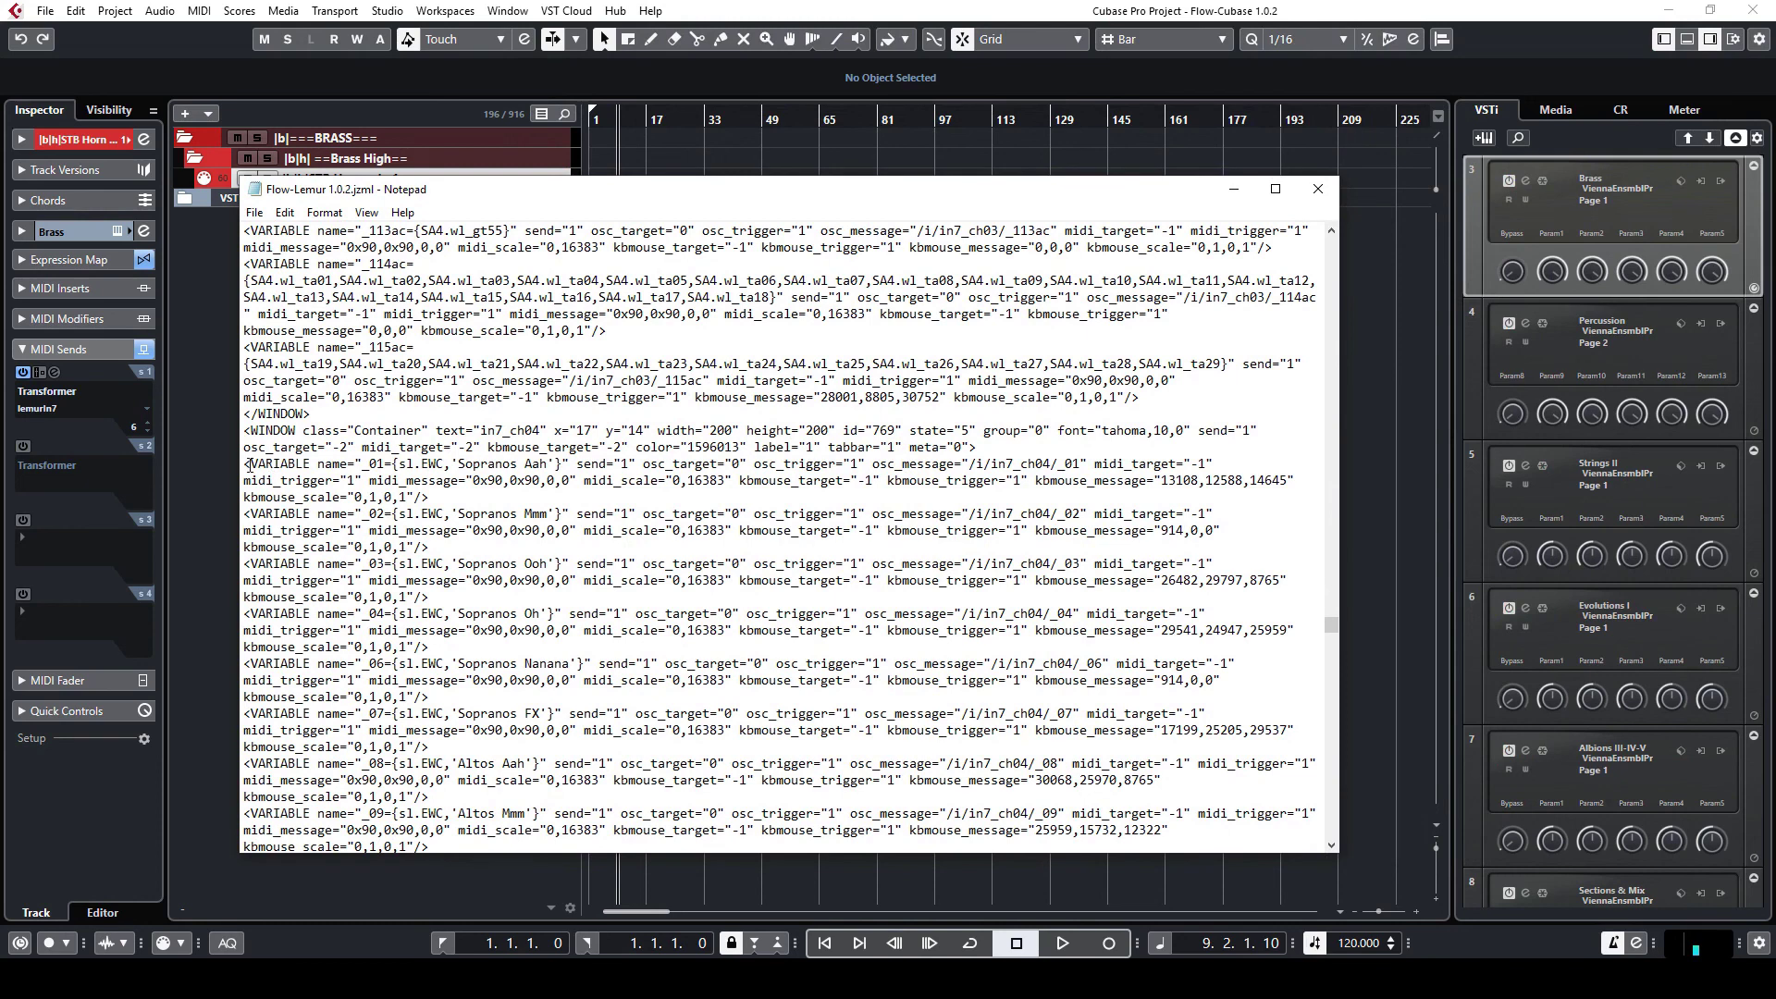
pyautogui.moveTo(245, 464); pyautogui.dragTo(434, 504)
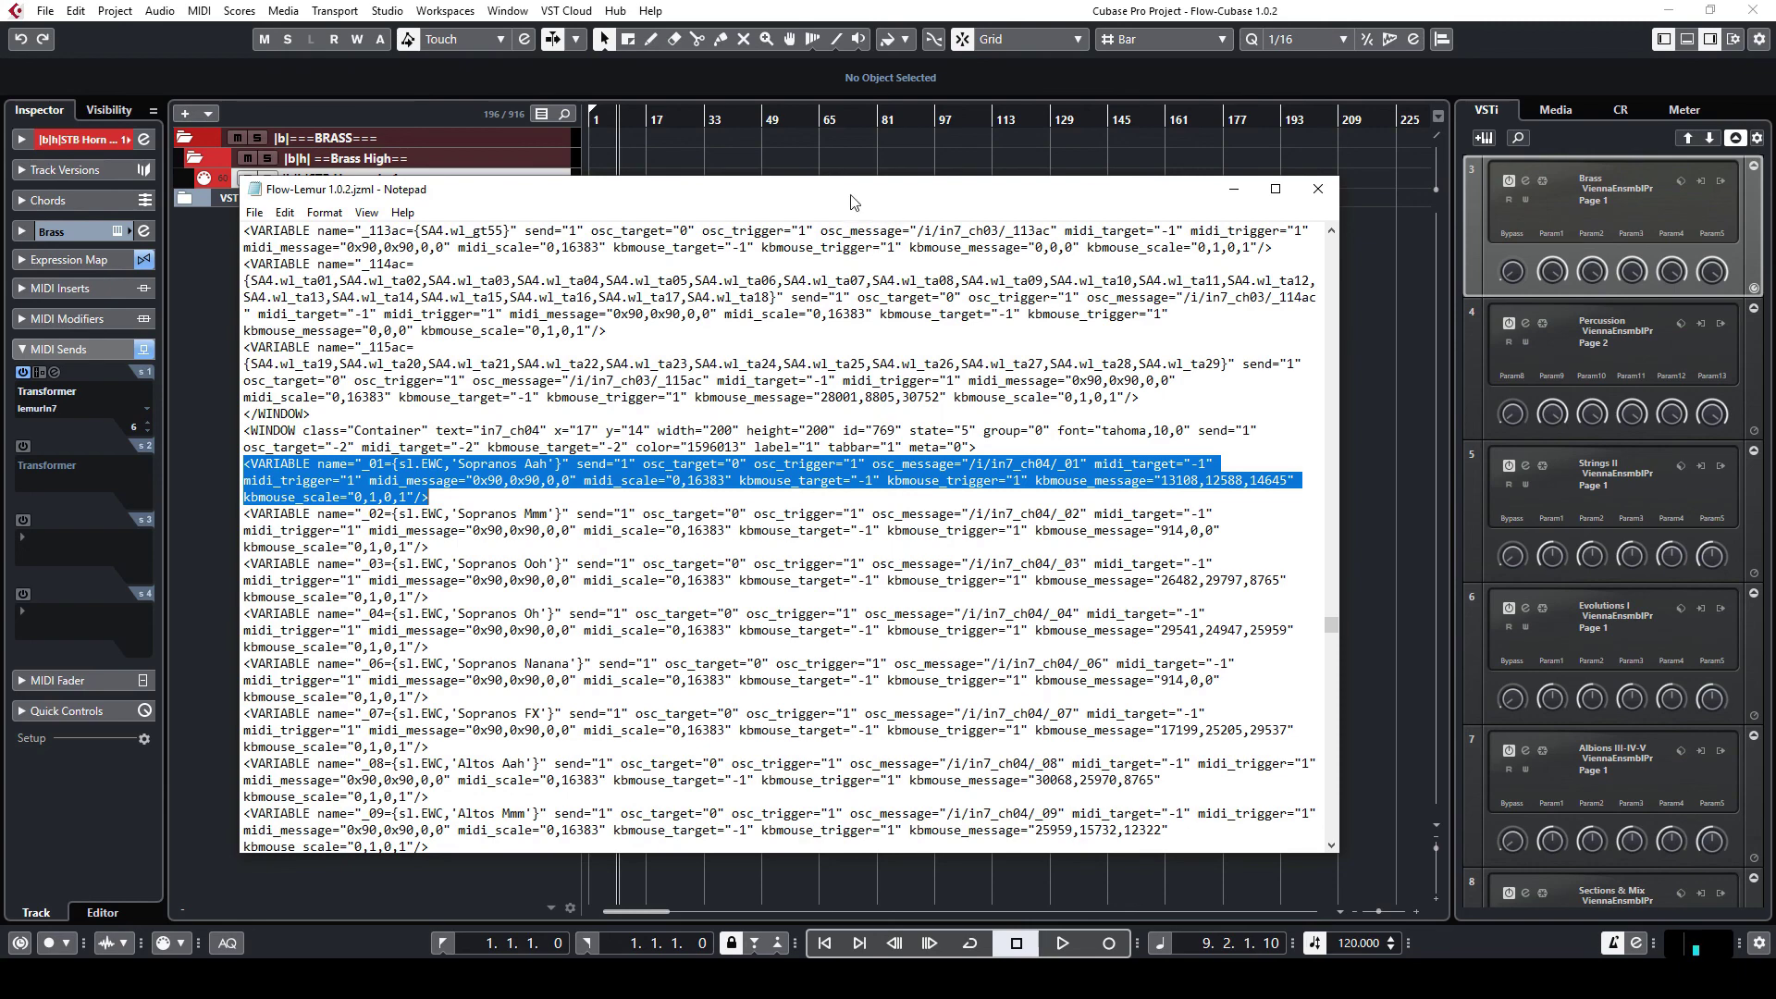
pyautogui.moveTo(814, 196); pyautogui.dragTo(1774, 189)
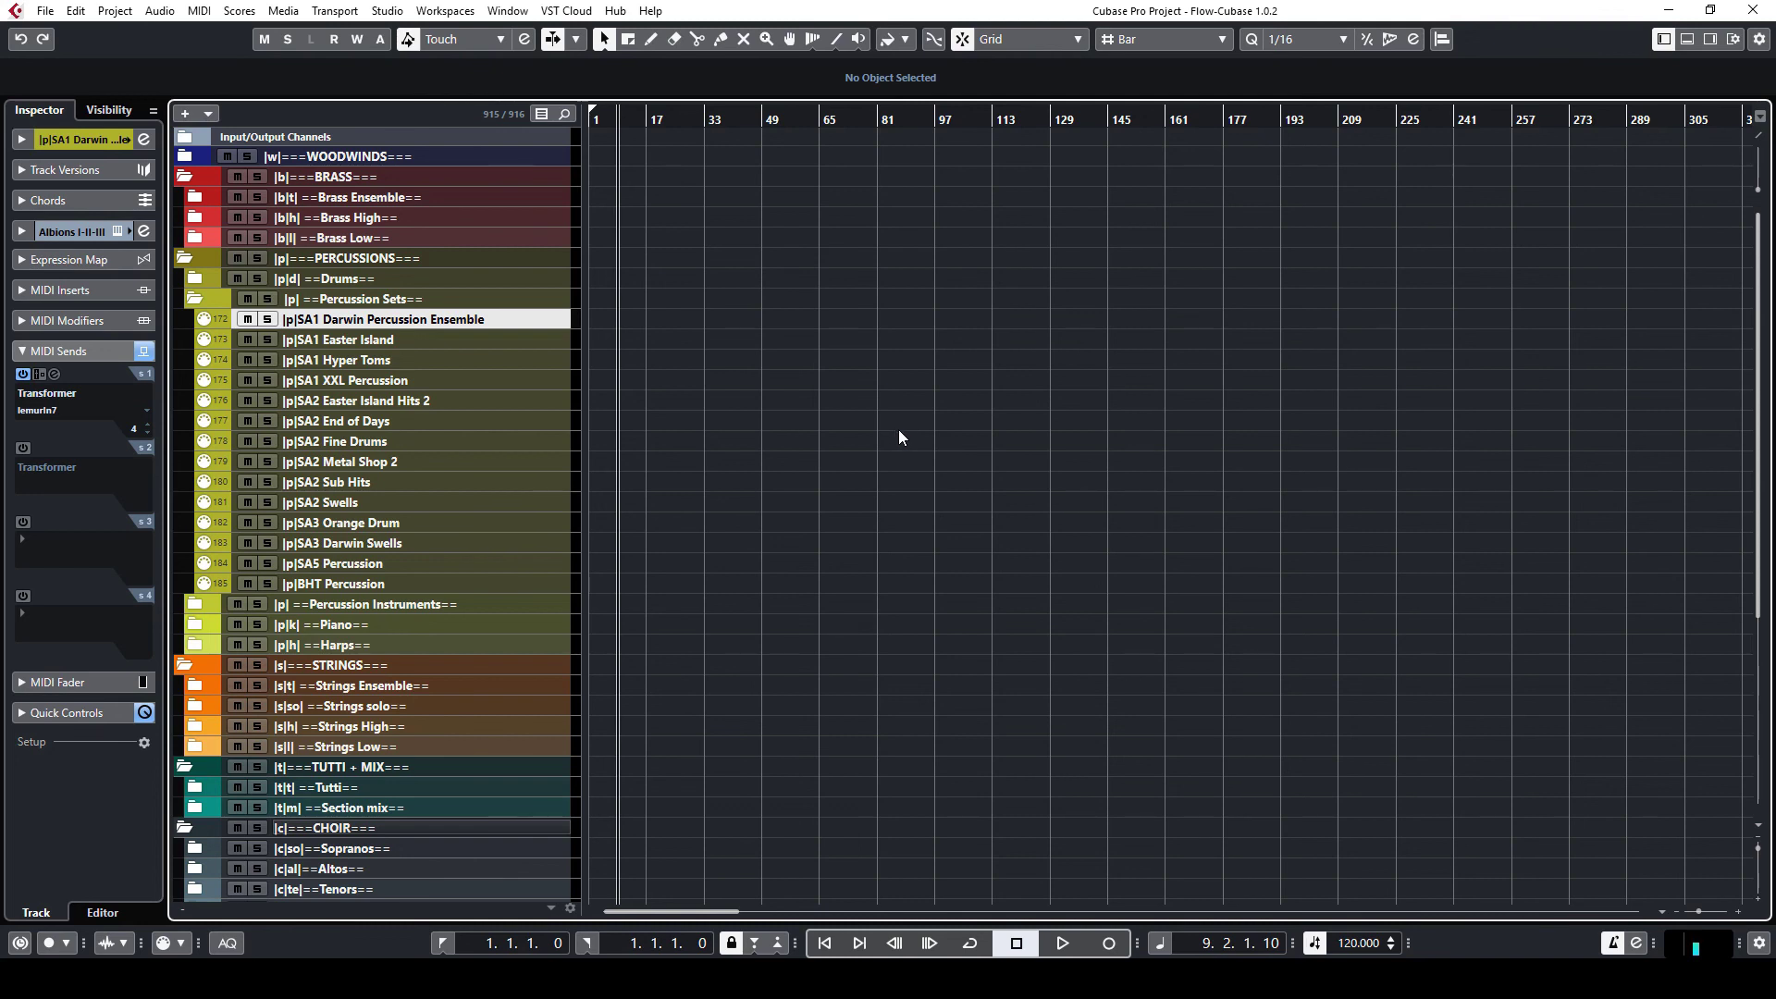
# Collapse the Percussion Sets folder in the Cubase track list and look over all section folders.
pyautogui.click(191, 301)
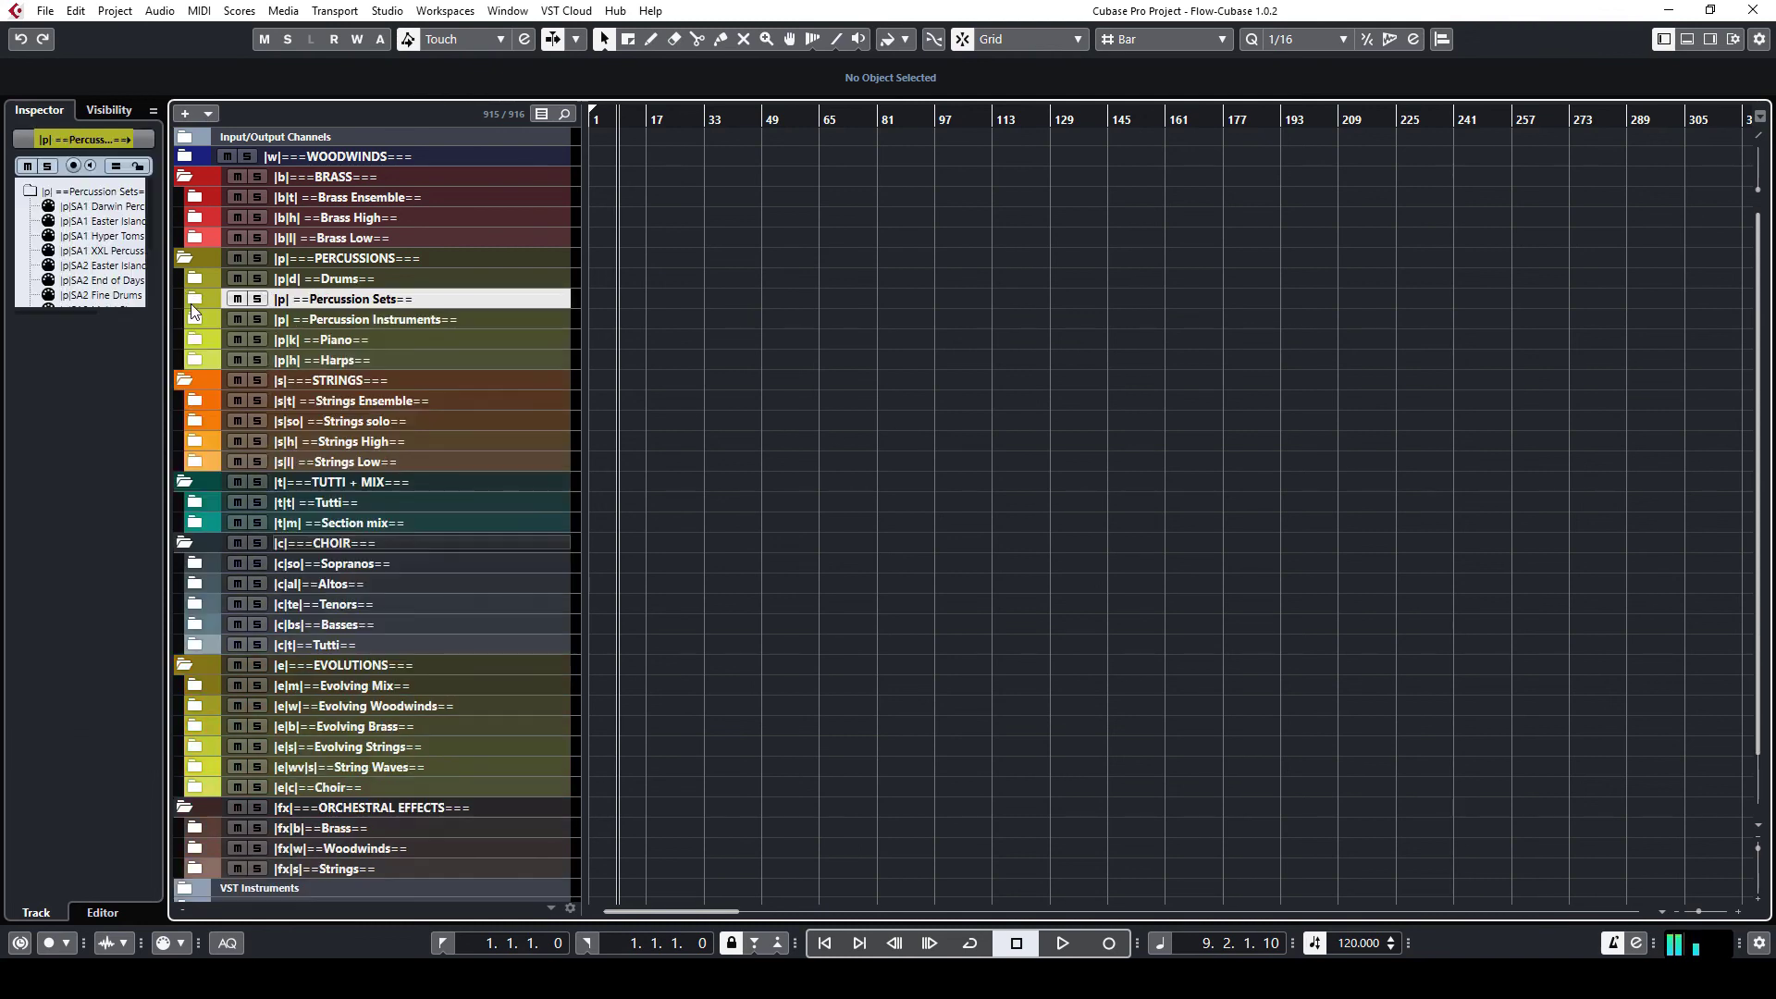
pyautogui.scroll(-2, 740, 435)
pyautogui.scroll(2, 745, 530)
pyautogui.scroll(-3, 721, 490)
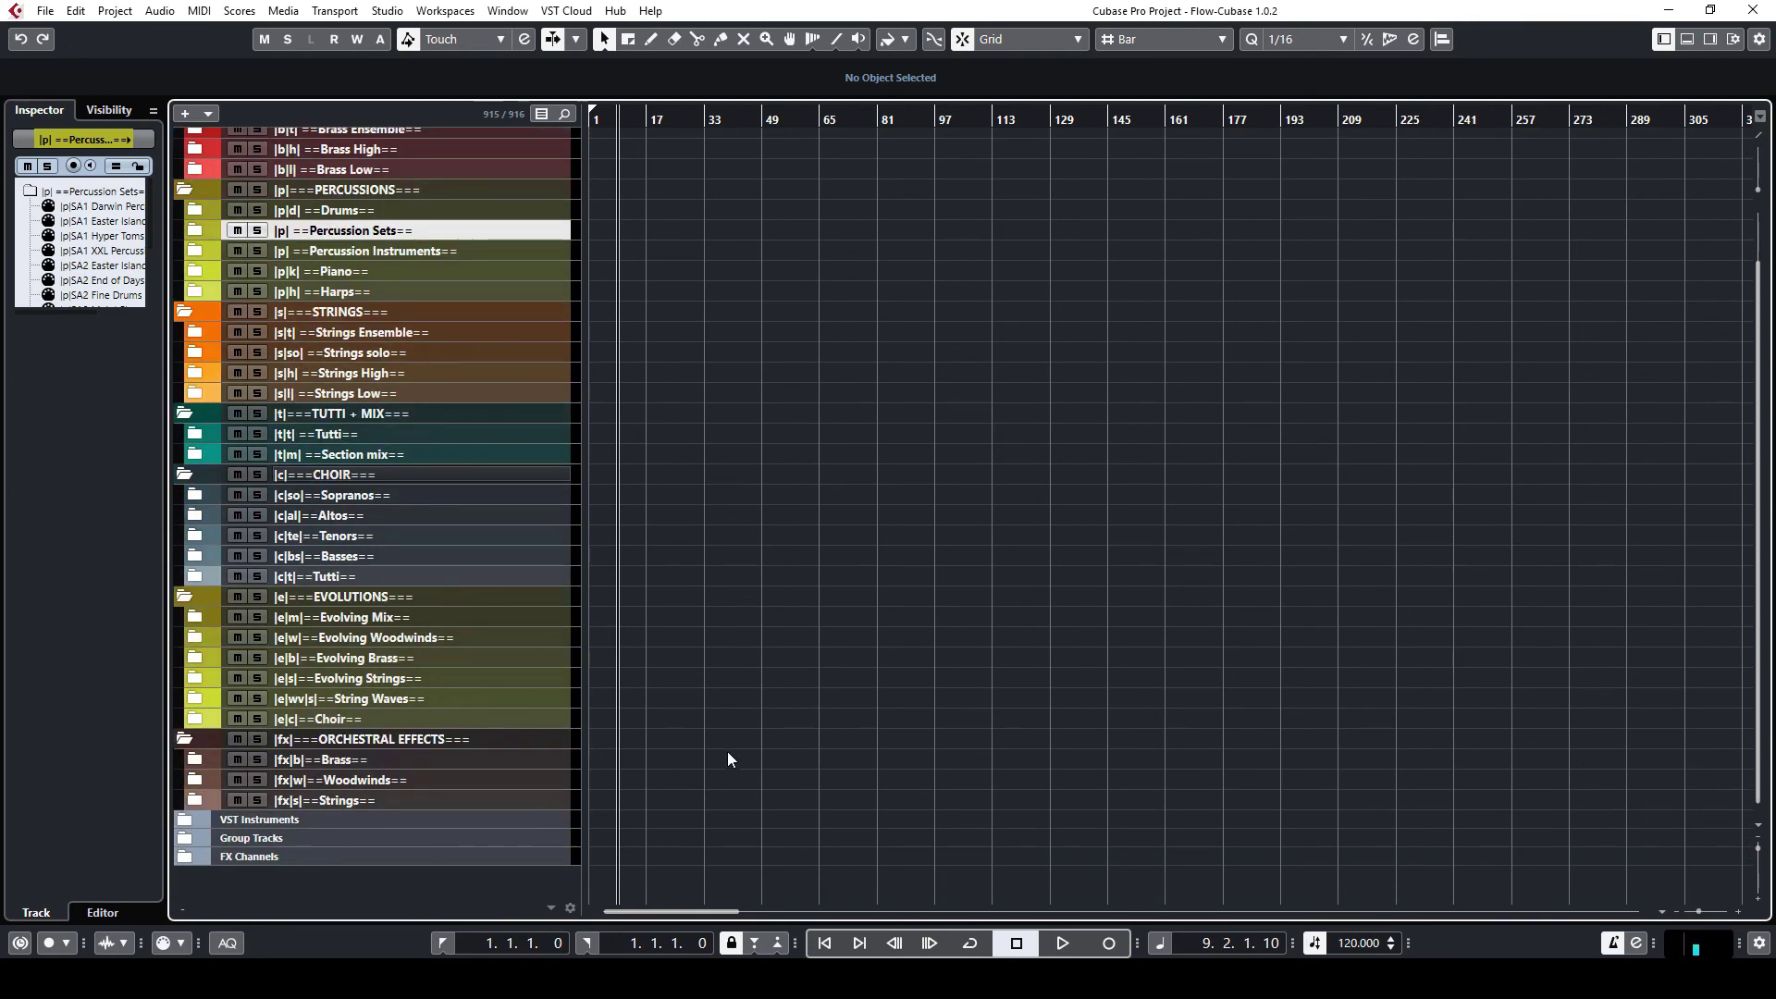
pyautogui.scroll(3, 735, 740)
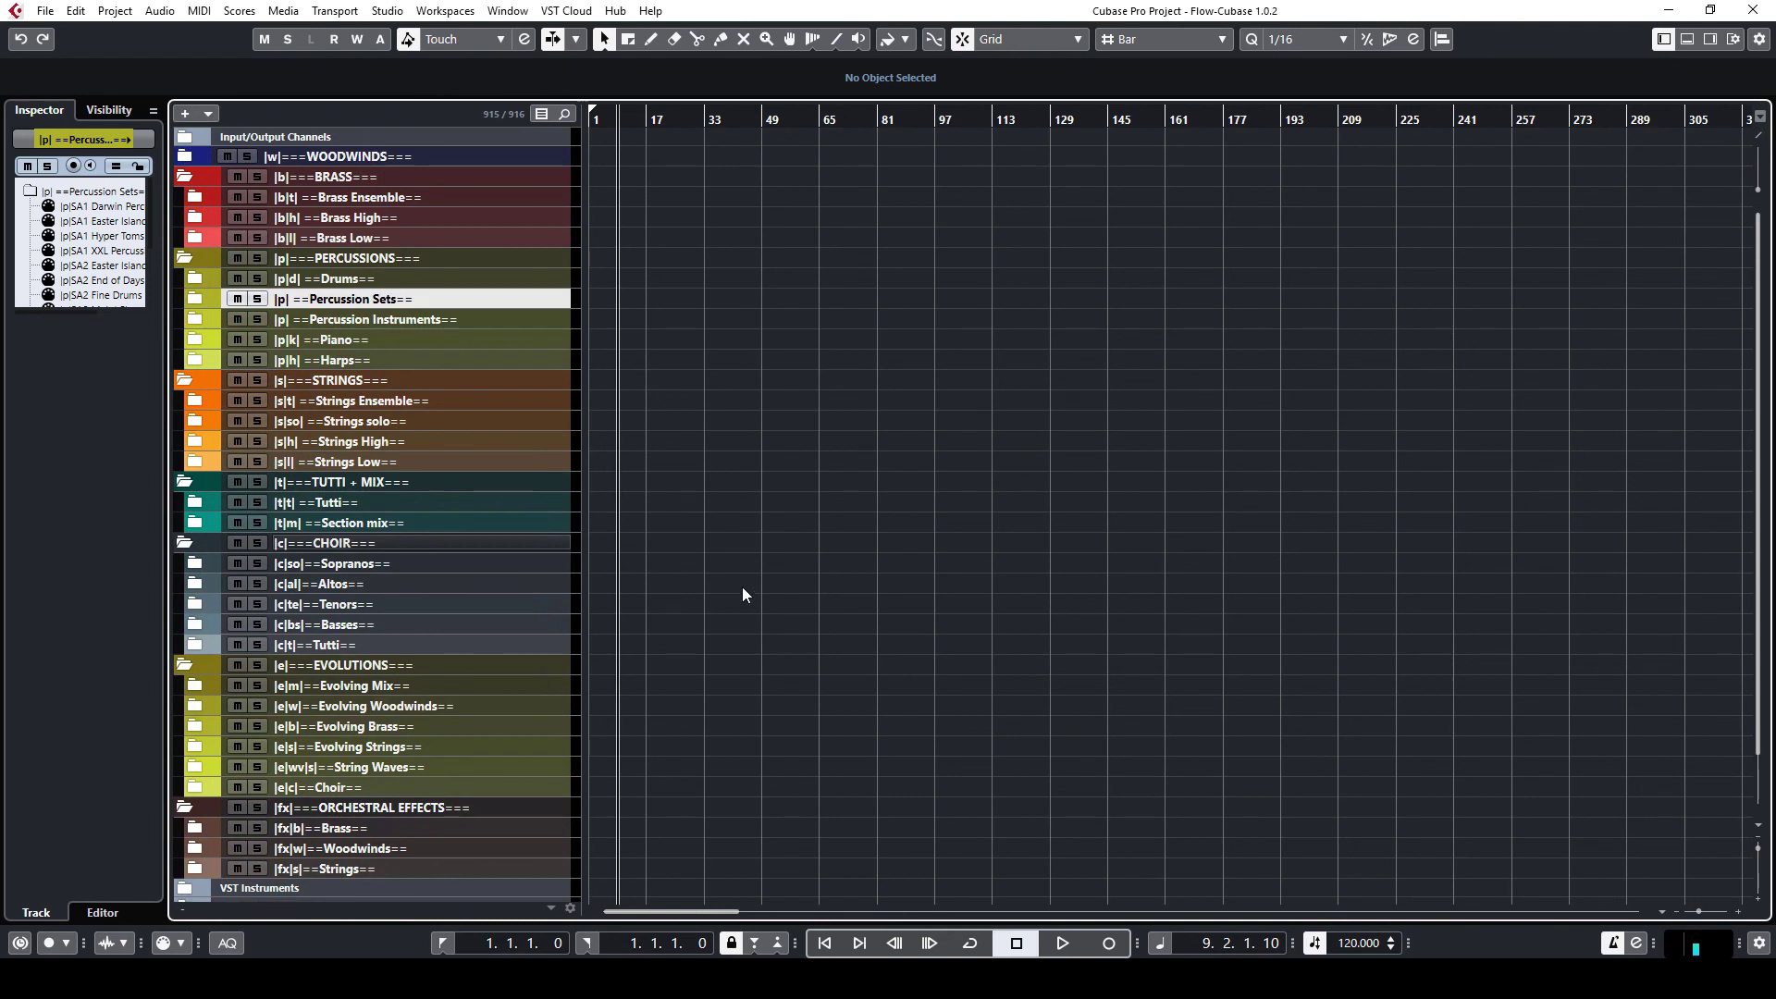